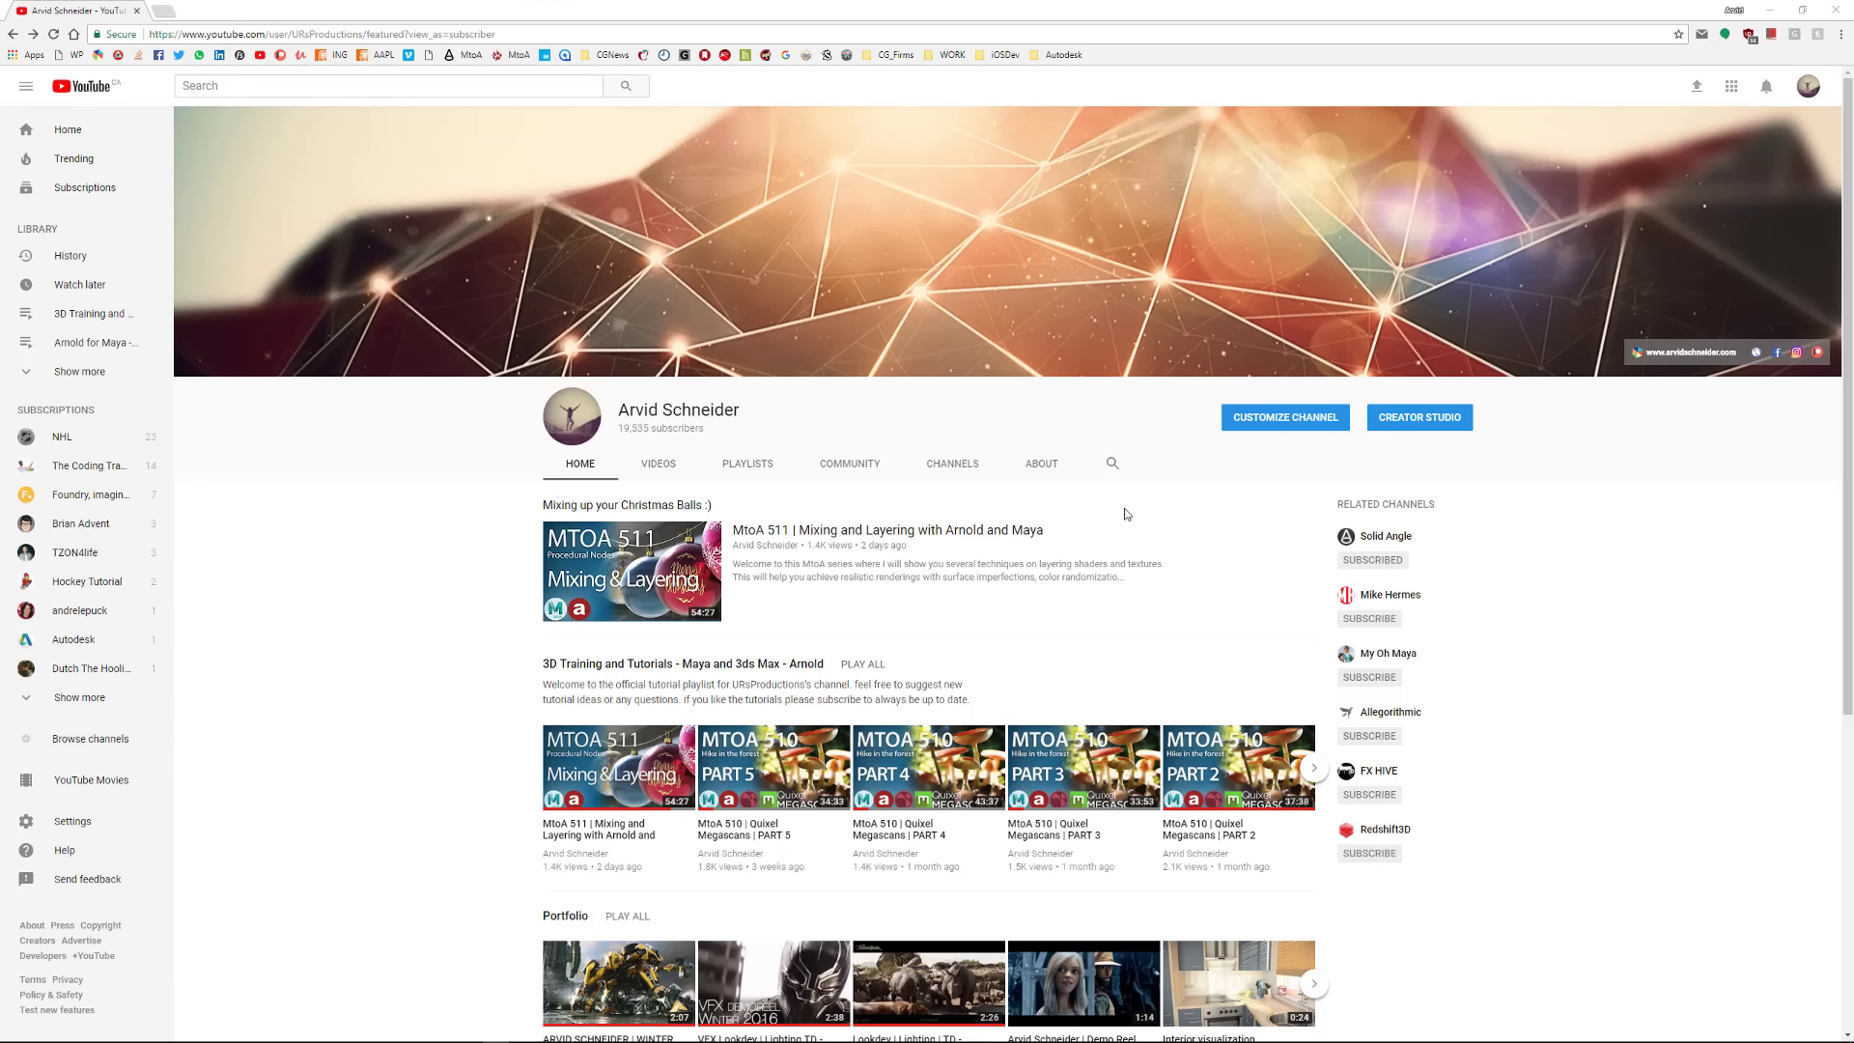
# Open the related Solid Angle channel, check its notification setting, and go back to the original channel
pyautogui.click(1374, 542)
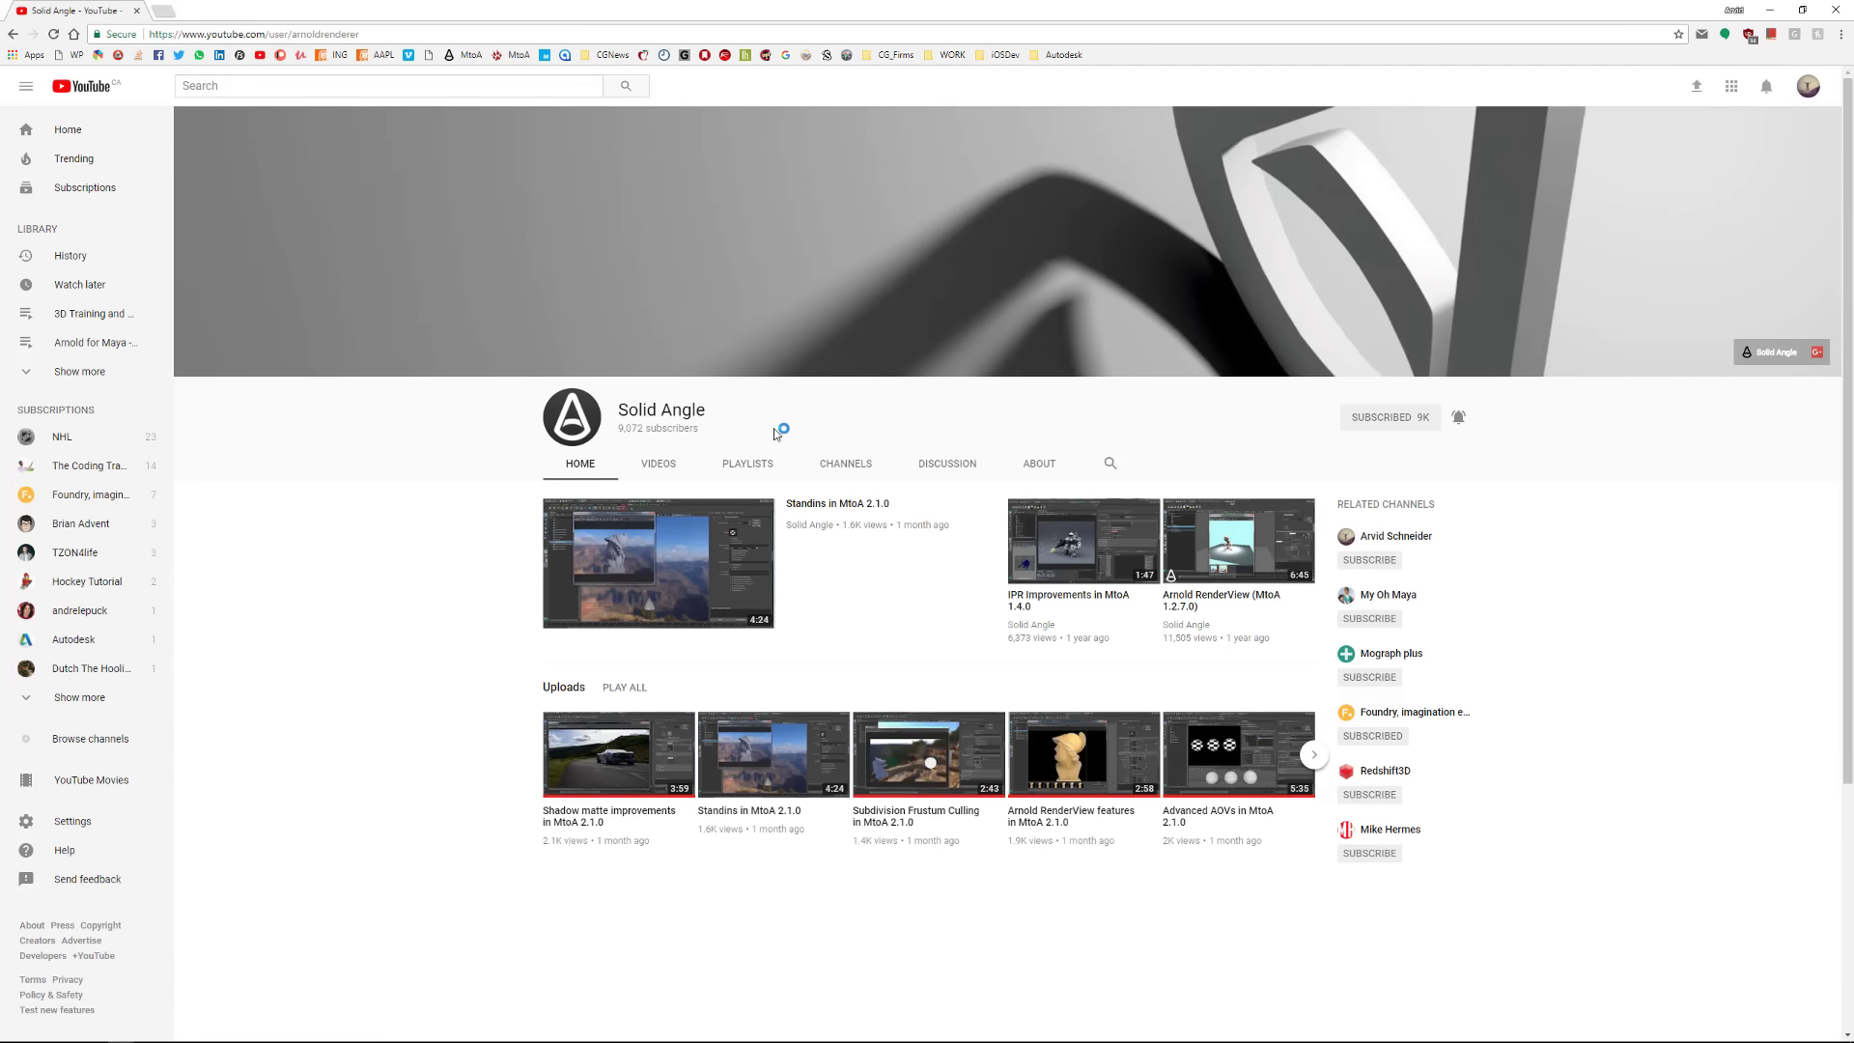
pyautogui.click(1462, 423)
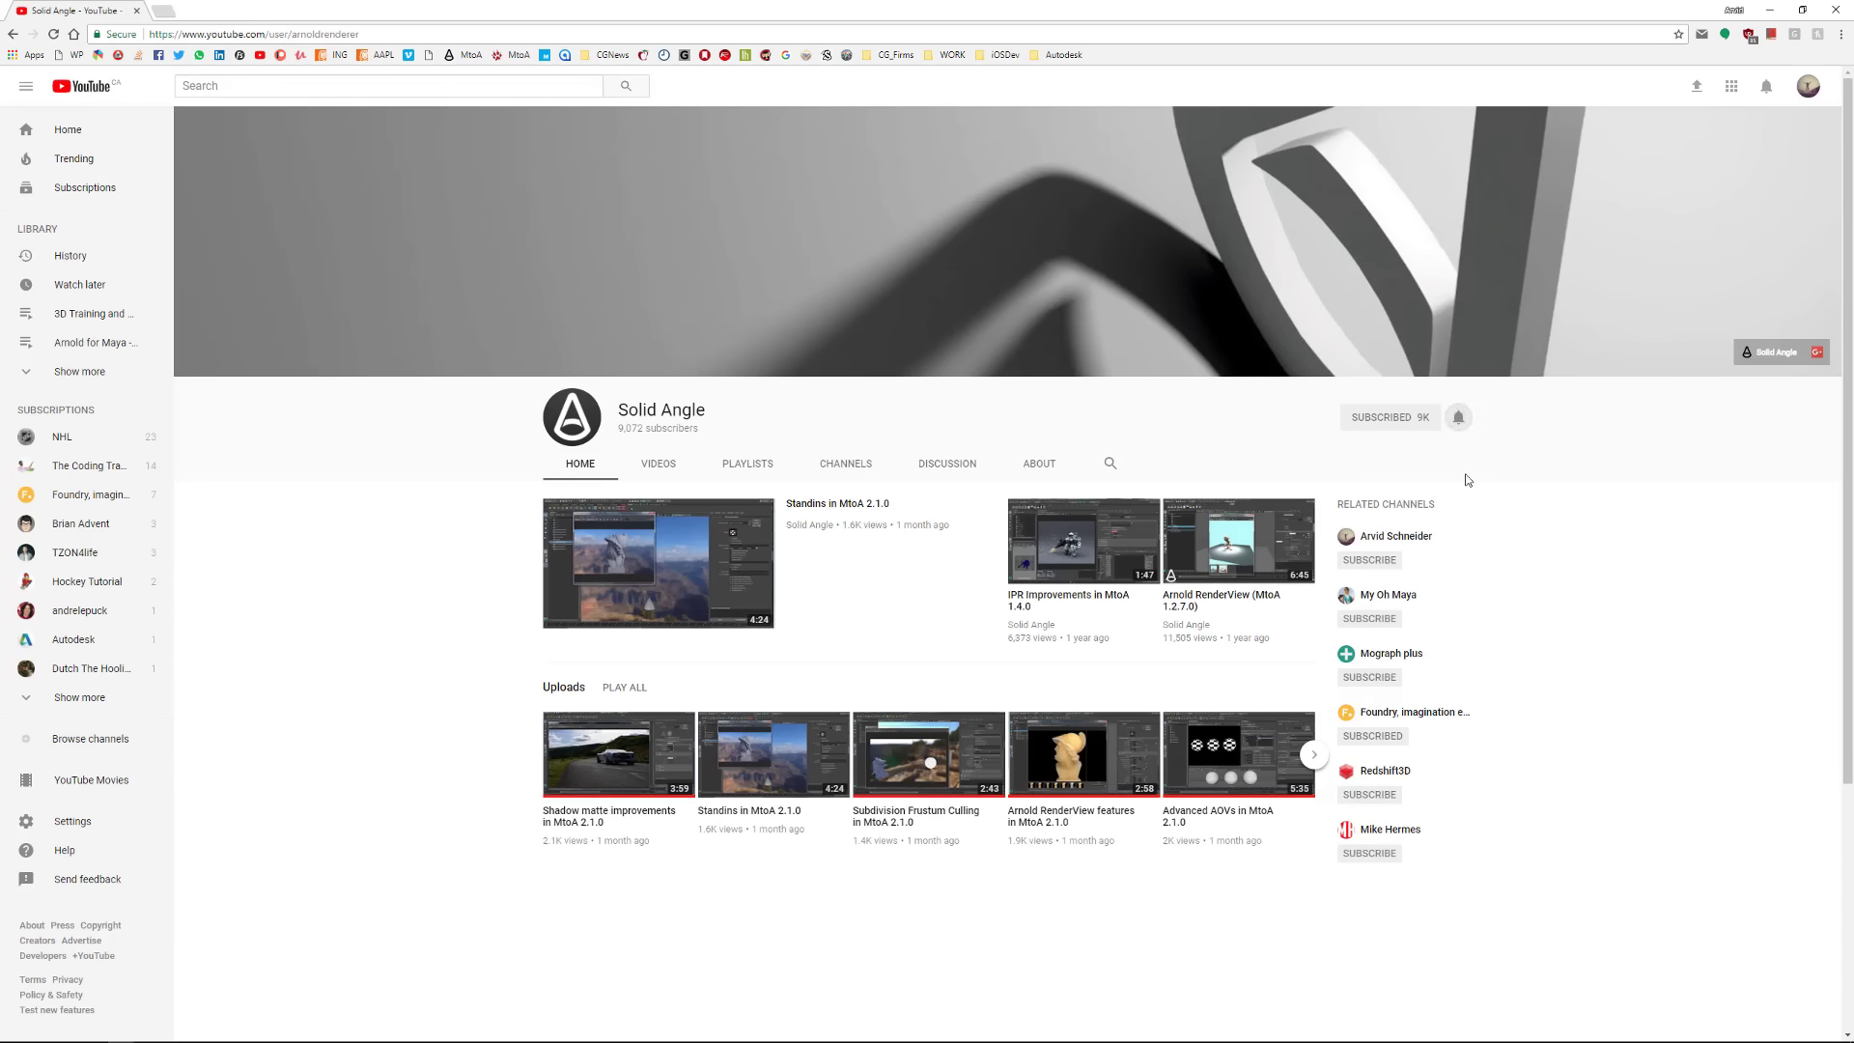
pyautogui.click(1459, 422)
pyautogui.click(1406, 538)
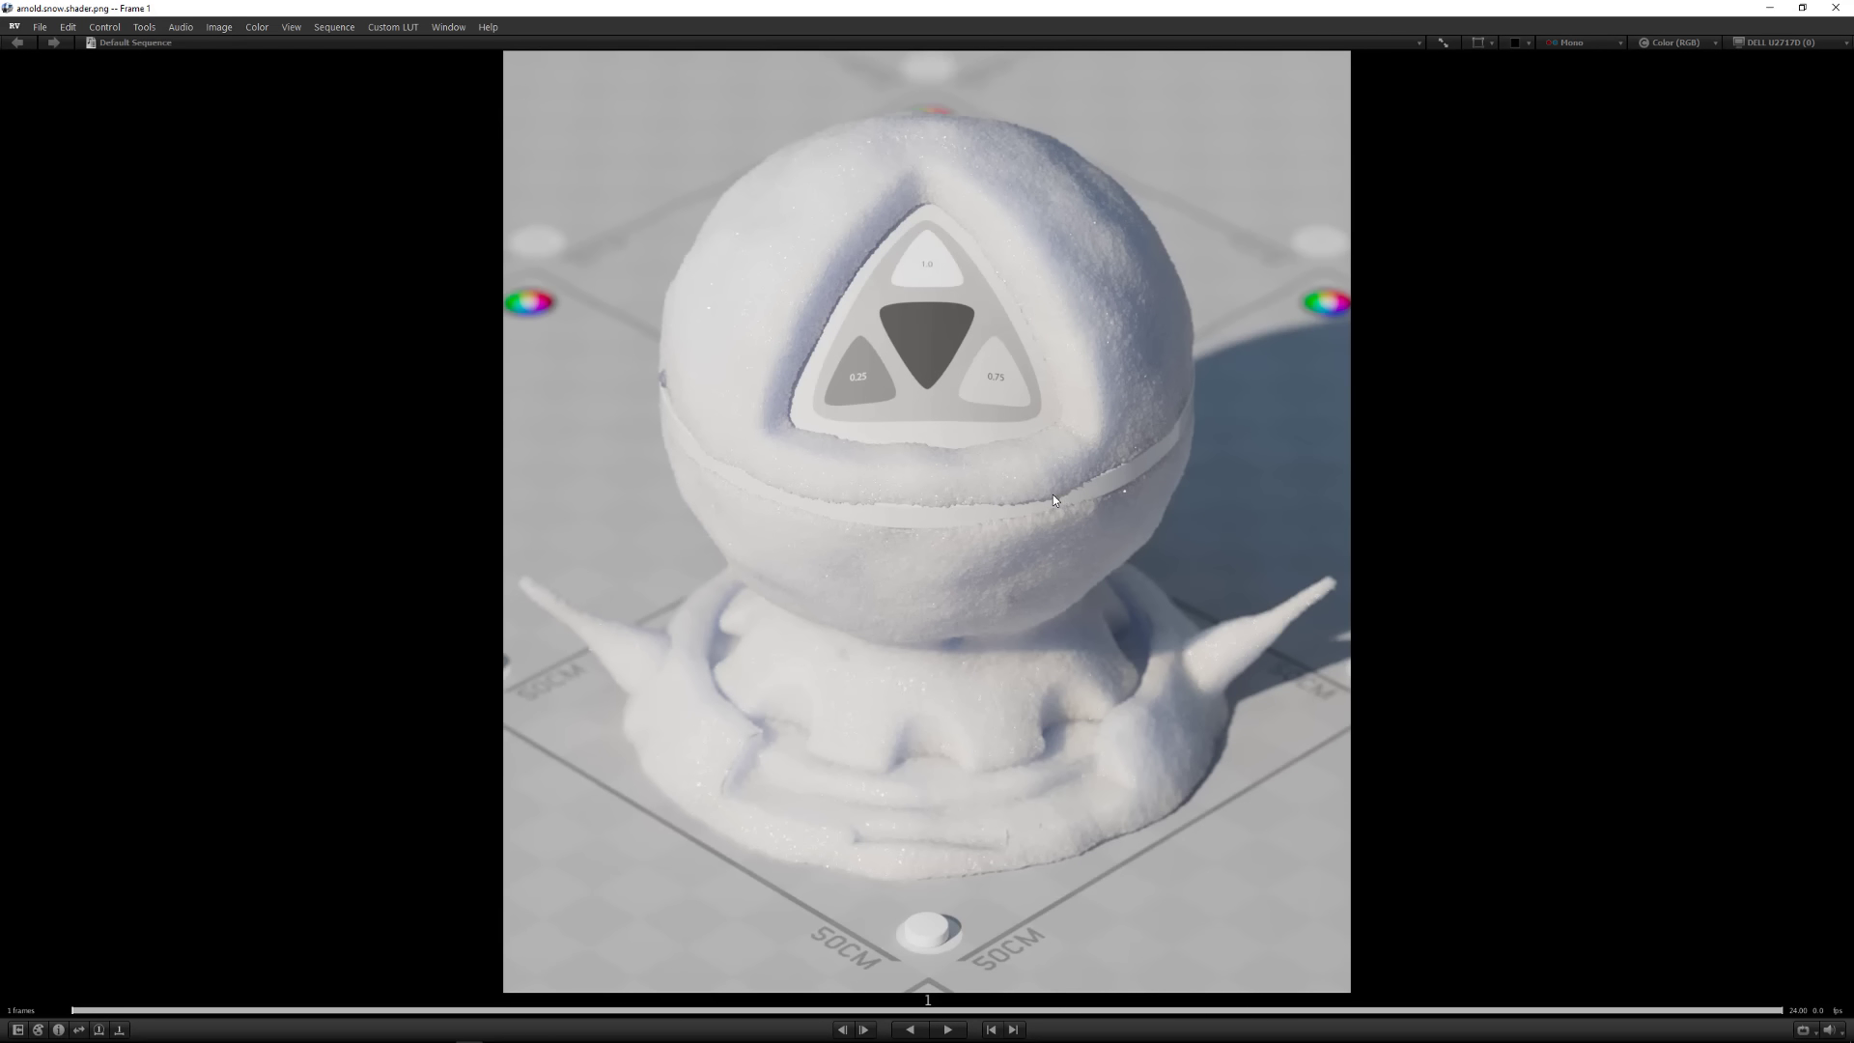
# Examine the snow shader render up close, from the ball and its triangular inset to the base and spikes
pyautogui.keyDown('ctrl'); pyautogui.moveTo(985, 446); pyautogui.dragTo(1234, 421, button='middle'); pyautogui.keyUp('ctrl')
pyautogui.moveTo(971, 261); pyautogui.dragTo(961, 656, button='middle')
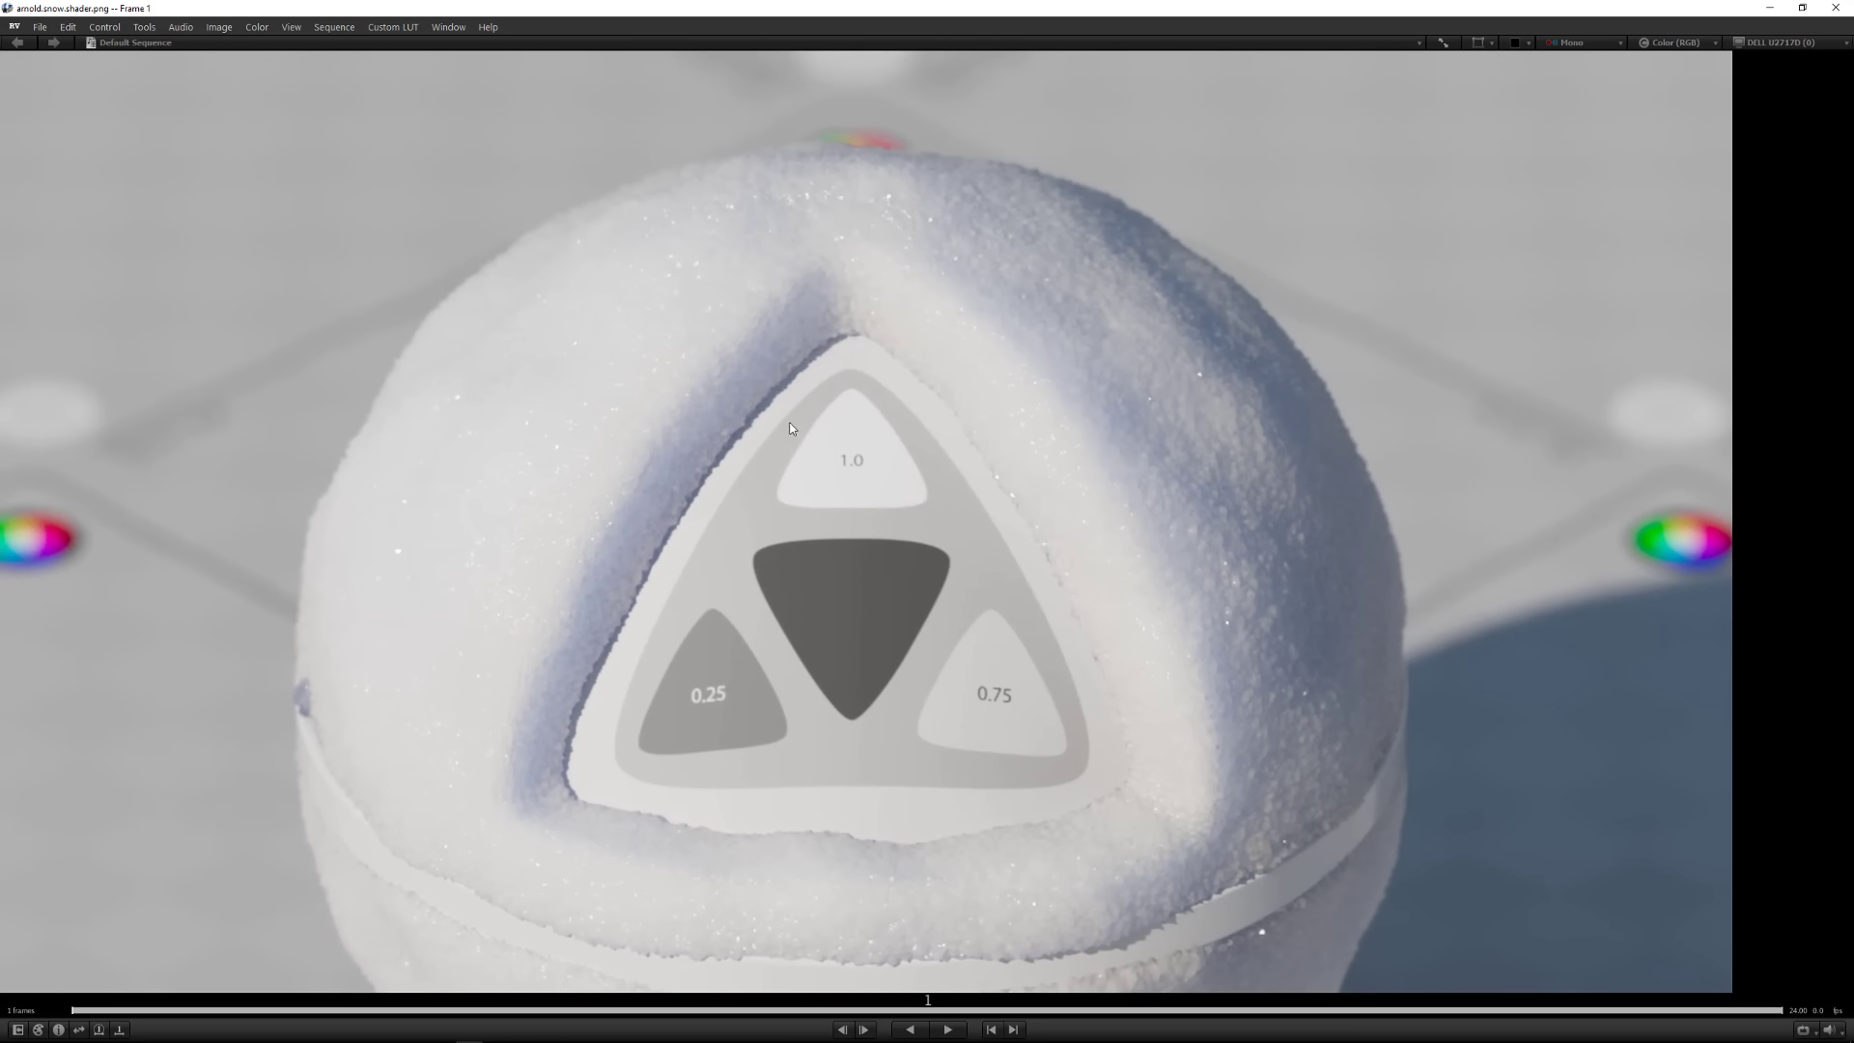
pyautogui.moveTo(981, 591); pyautogui.dragTo(912, 381, button='middle')
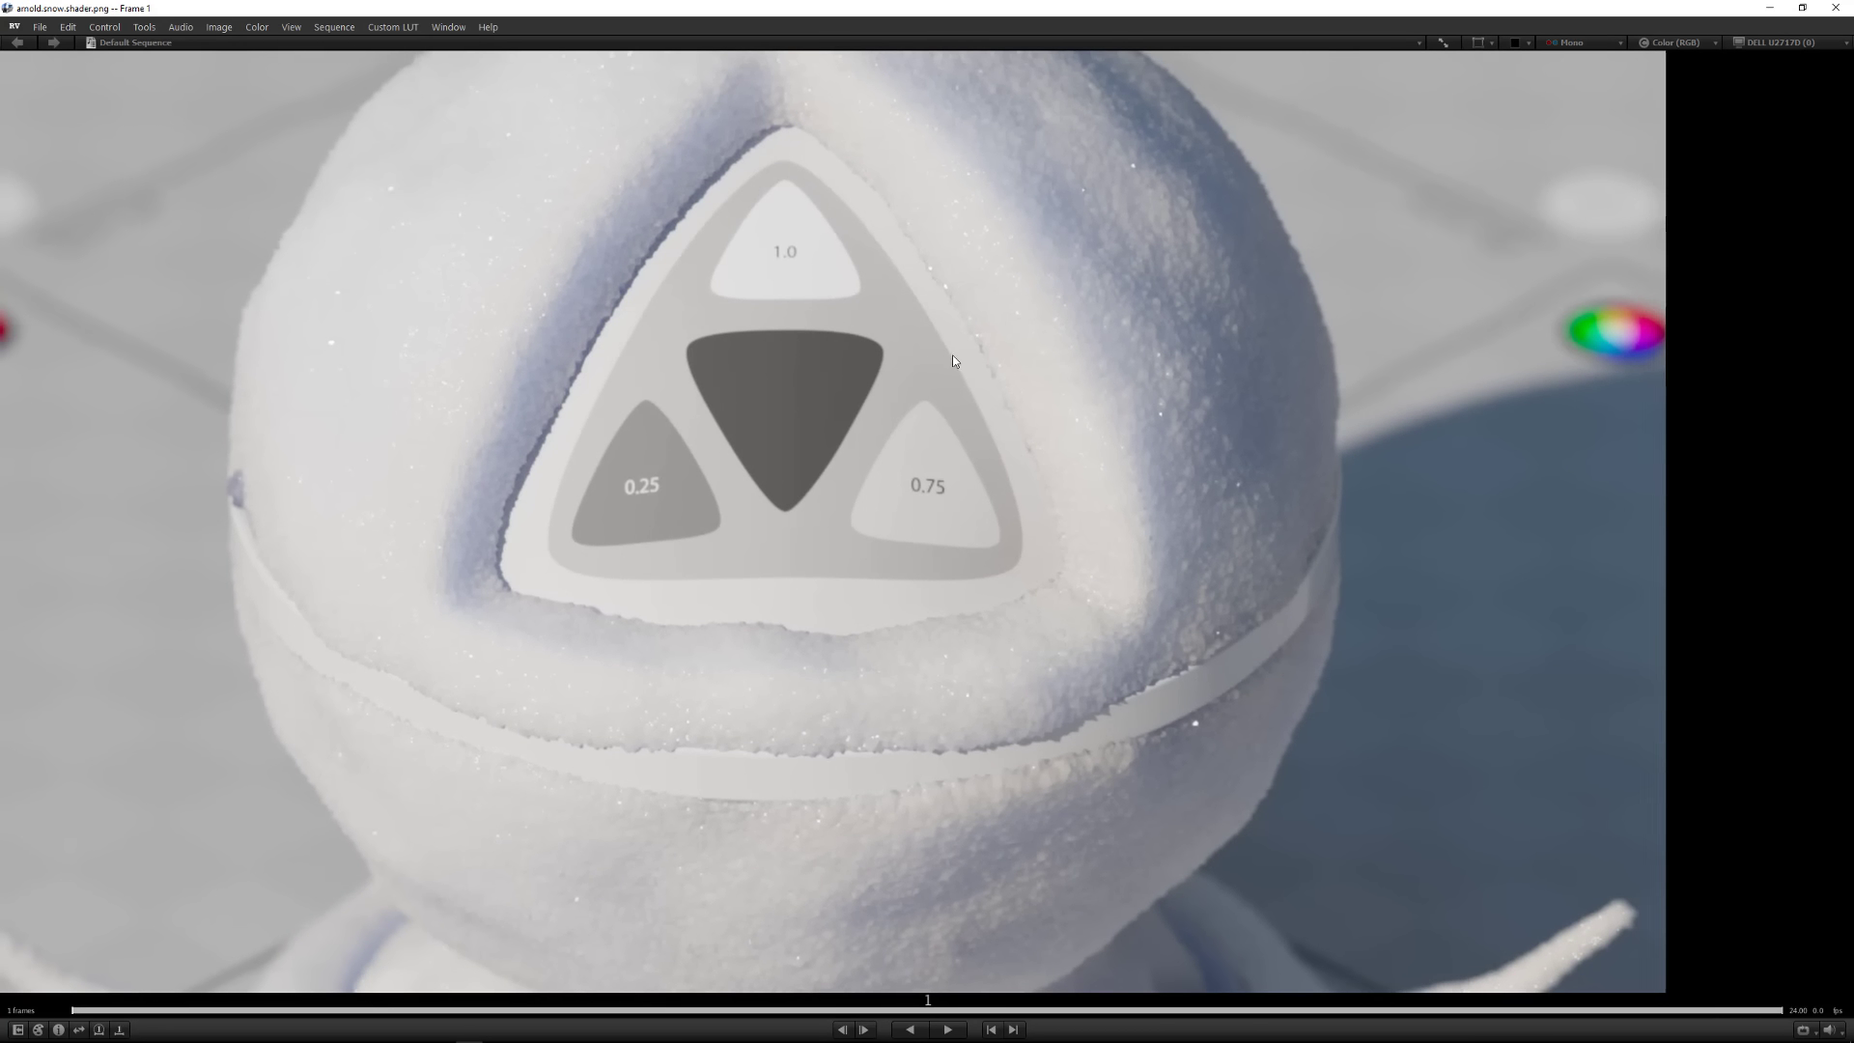
pyautogui.moveTo(952, 356); pyautogui.dragTo(1001, 501, button='middle')
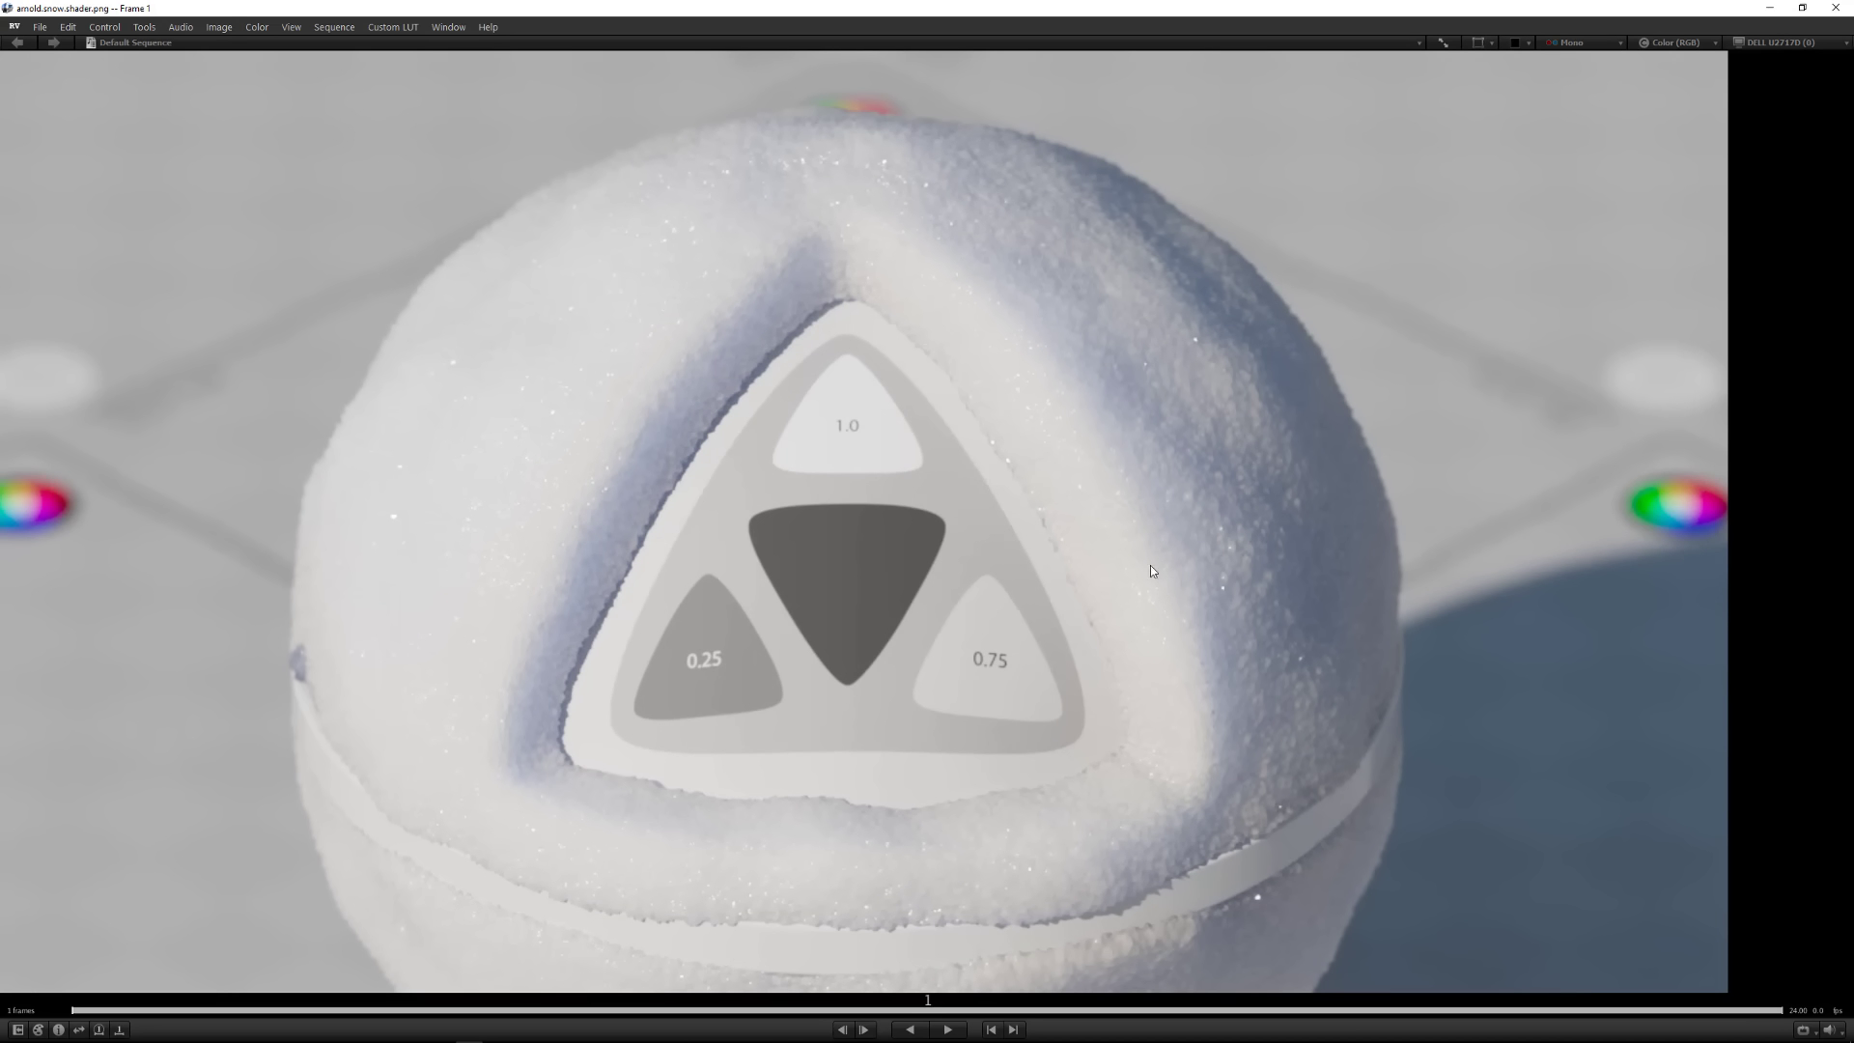
pyautogui.moveTo(838, 805); pyautogui.dragTo(849, 714, button='middle')
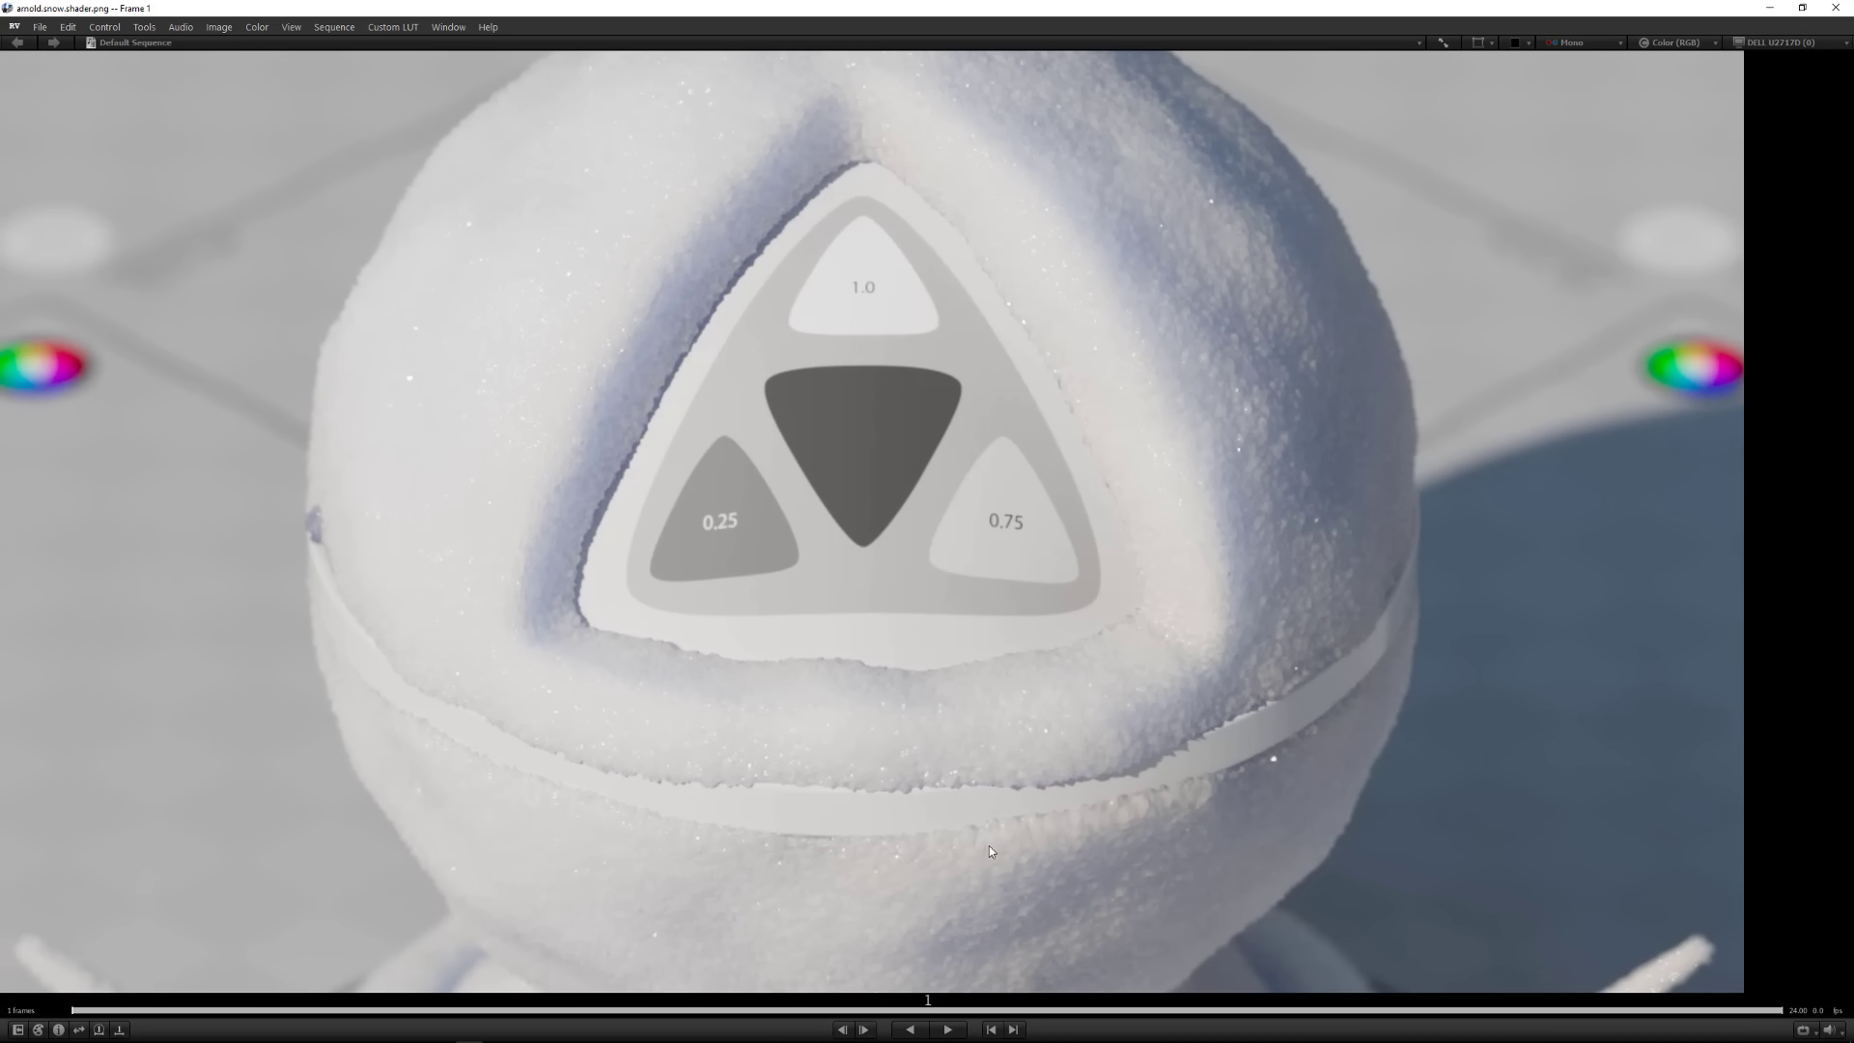
pyautogui.scroll(-1, 1207, 546)
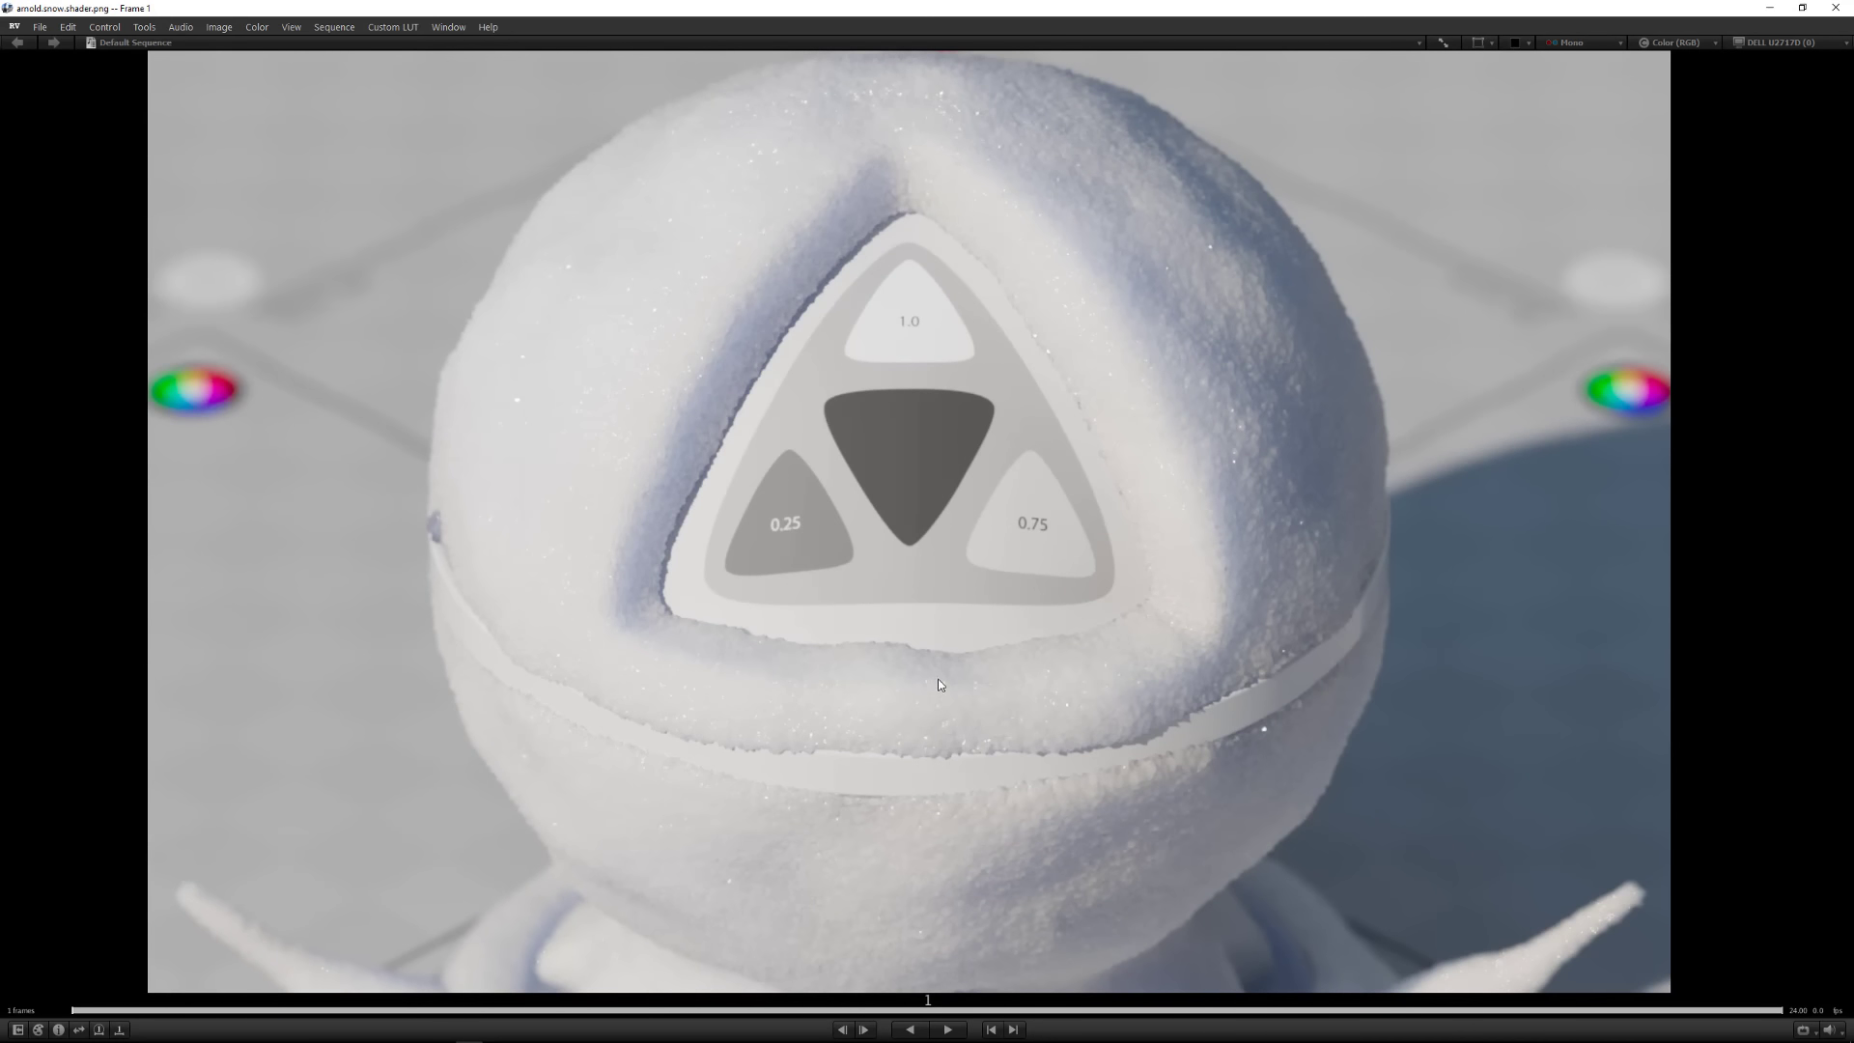
pyautogui.moveTo(937, 679); pyautogui.dragTo(967, 324, button='middle')
pyautogui.moveTo(1186, 643); pyautogui.dragTo(1232, 527, button='middle')
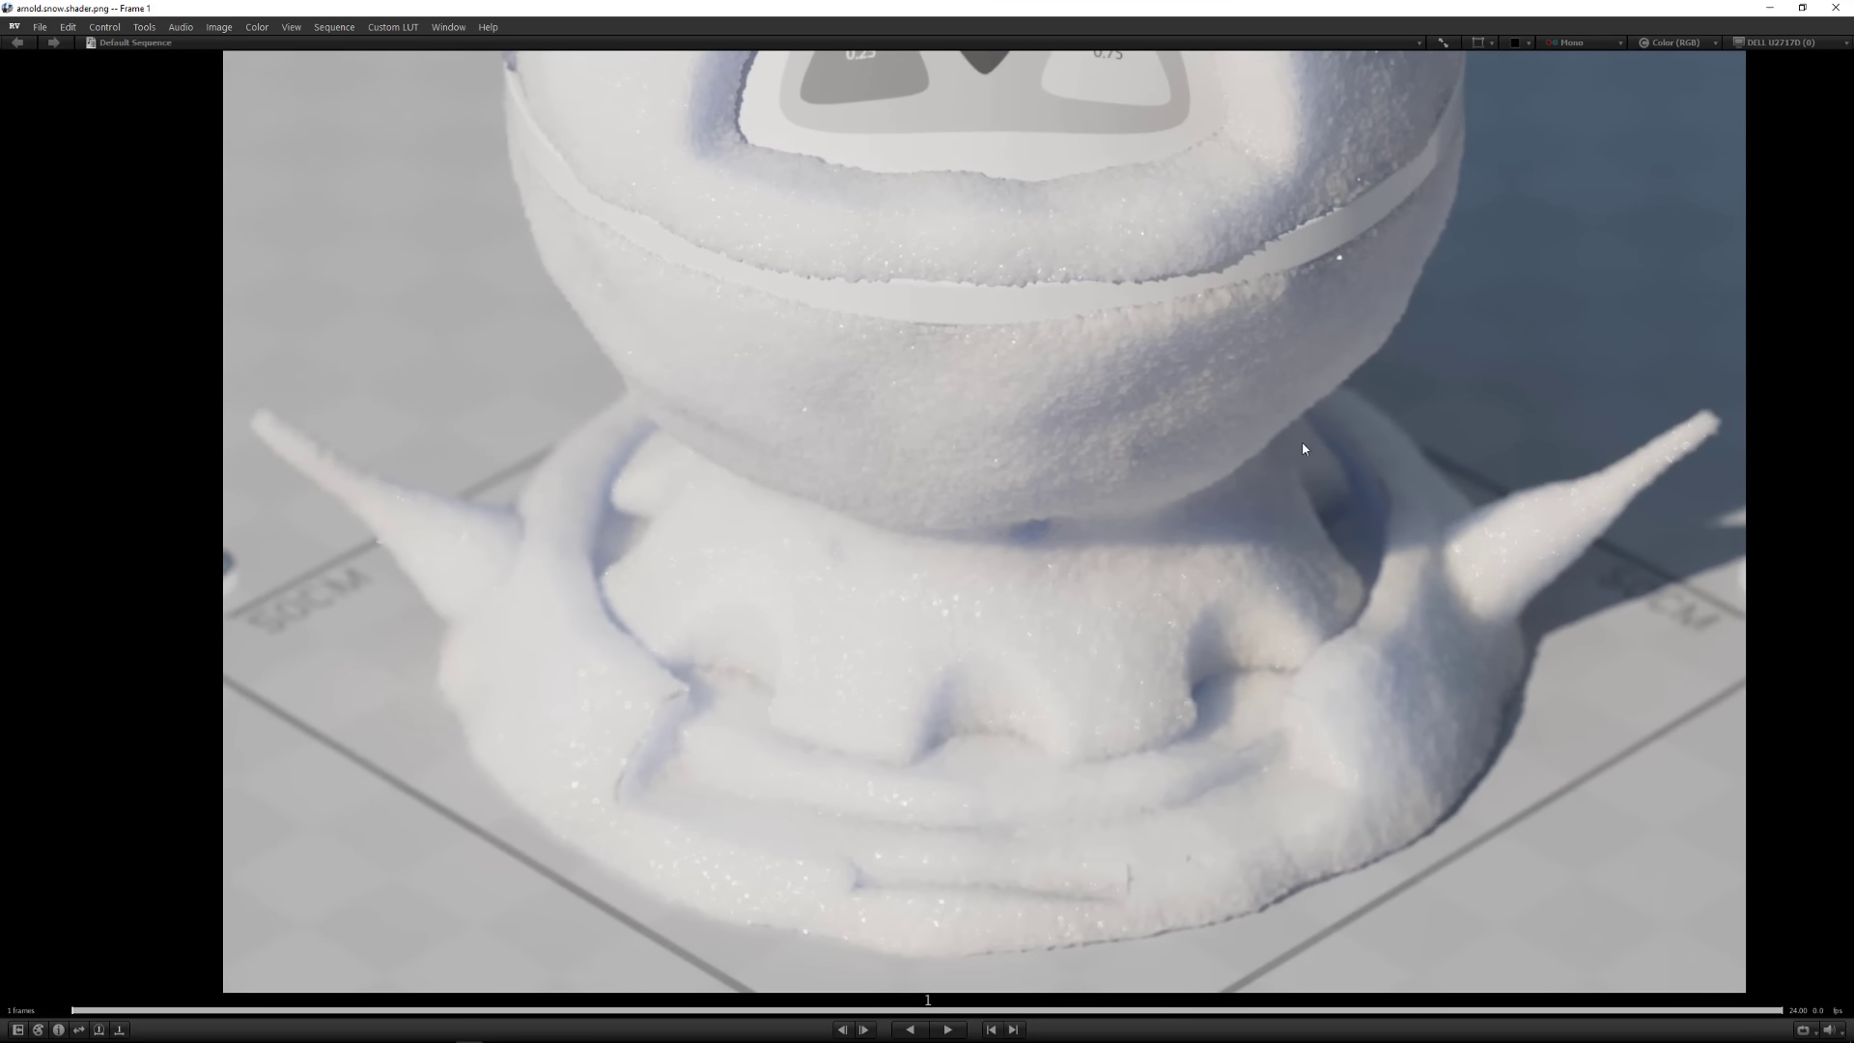
pyautogui.moveTo(1301, 448); pyautogui.dragTo(1224, 710, button='middle')
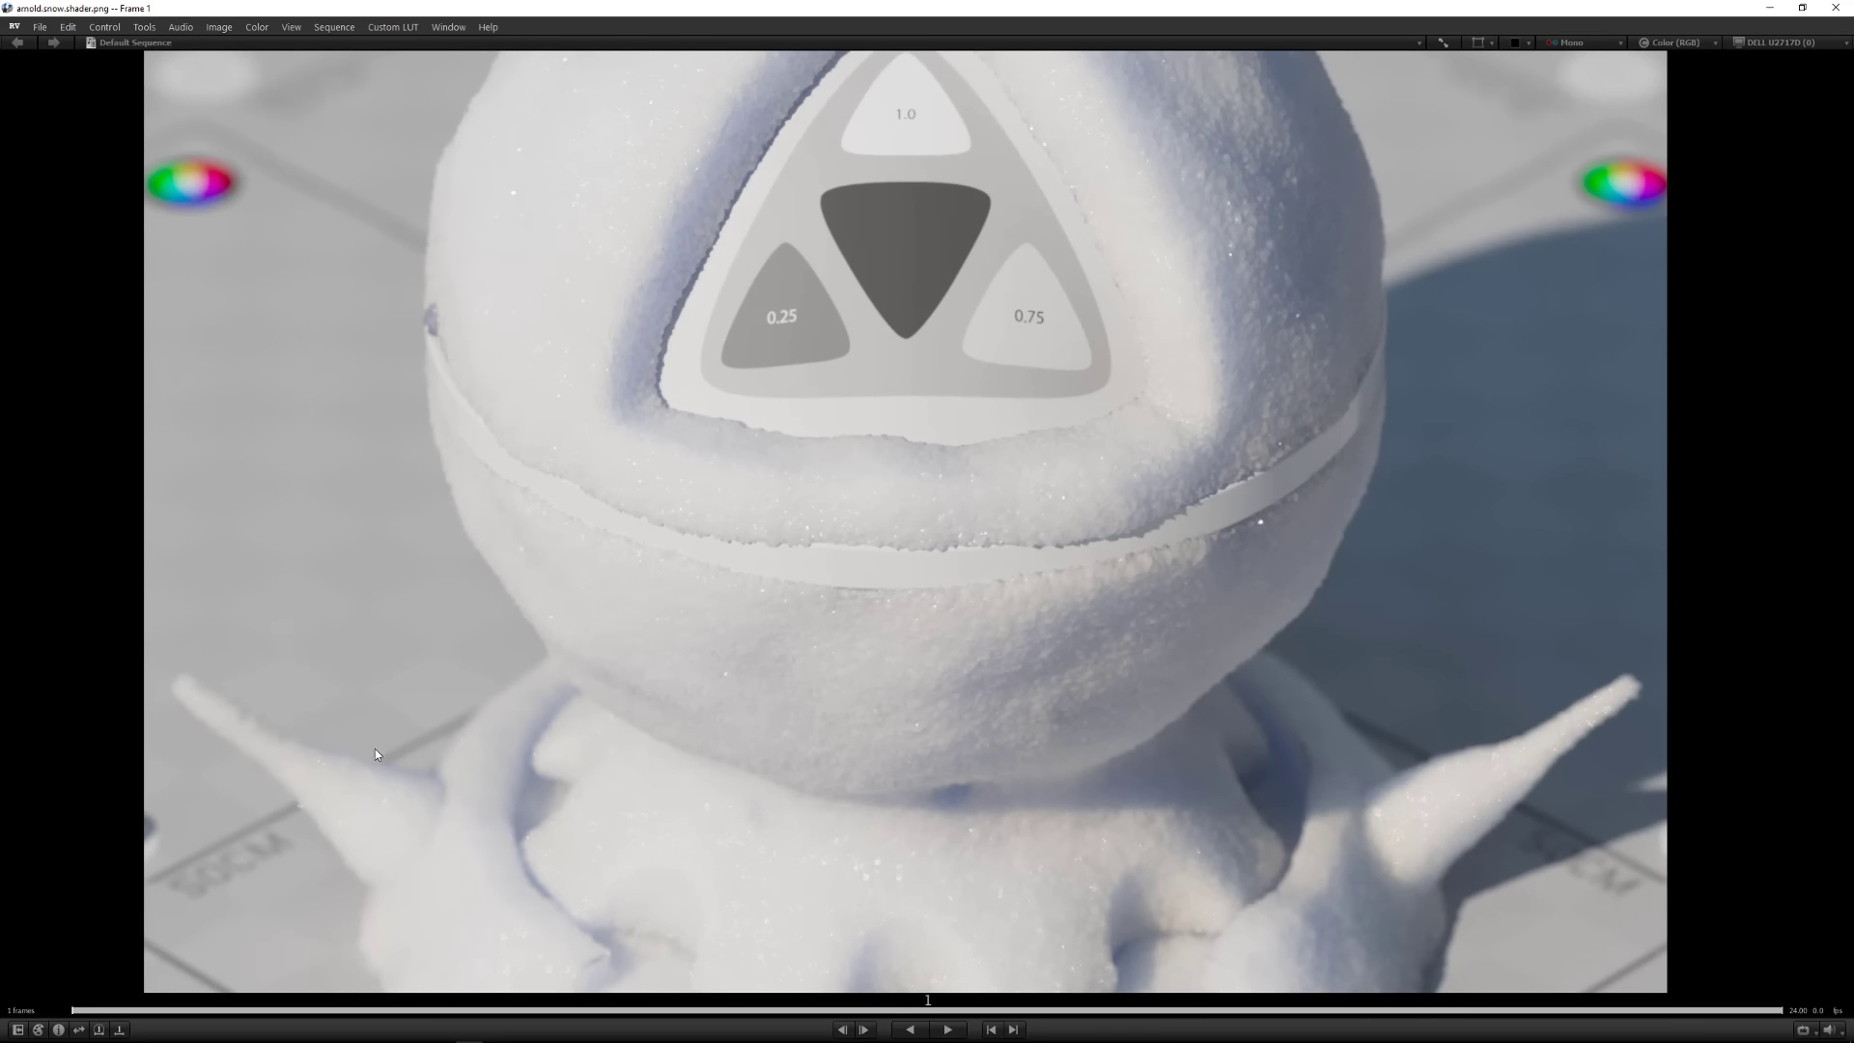
# Bring up the snow reference photos over the render, enlarge them, and place the render beside them for comparison
pyautogui.hotkey('alt', 'Tab')
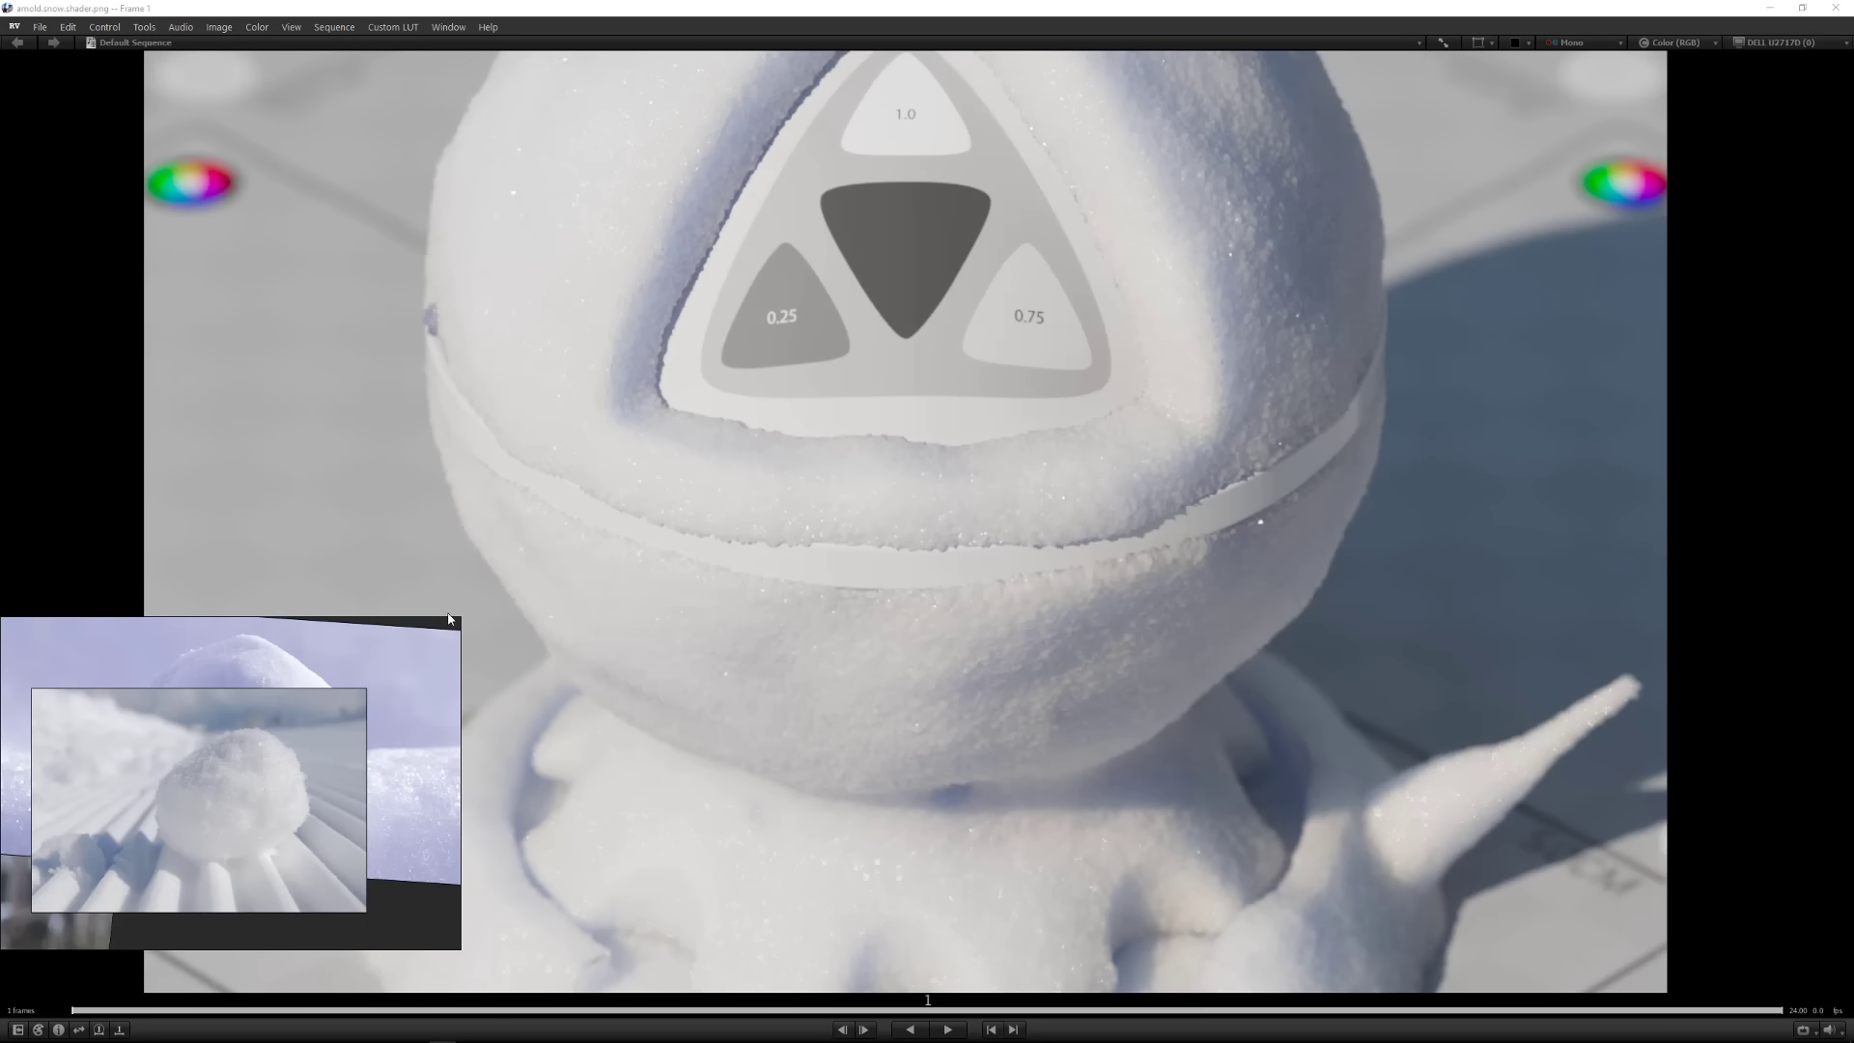
pyautogui.moveTo(460, 615); pyautogui.dragTo(672, 392)
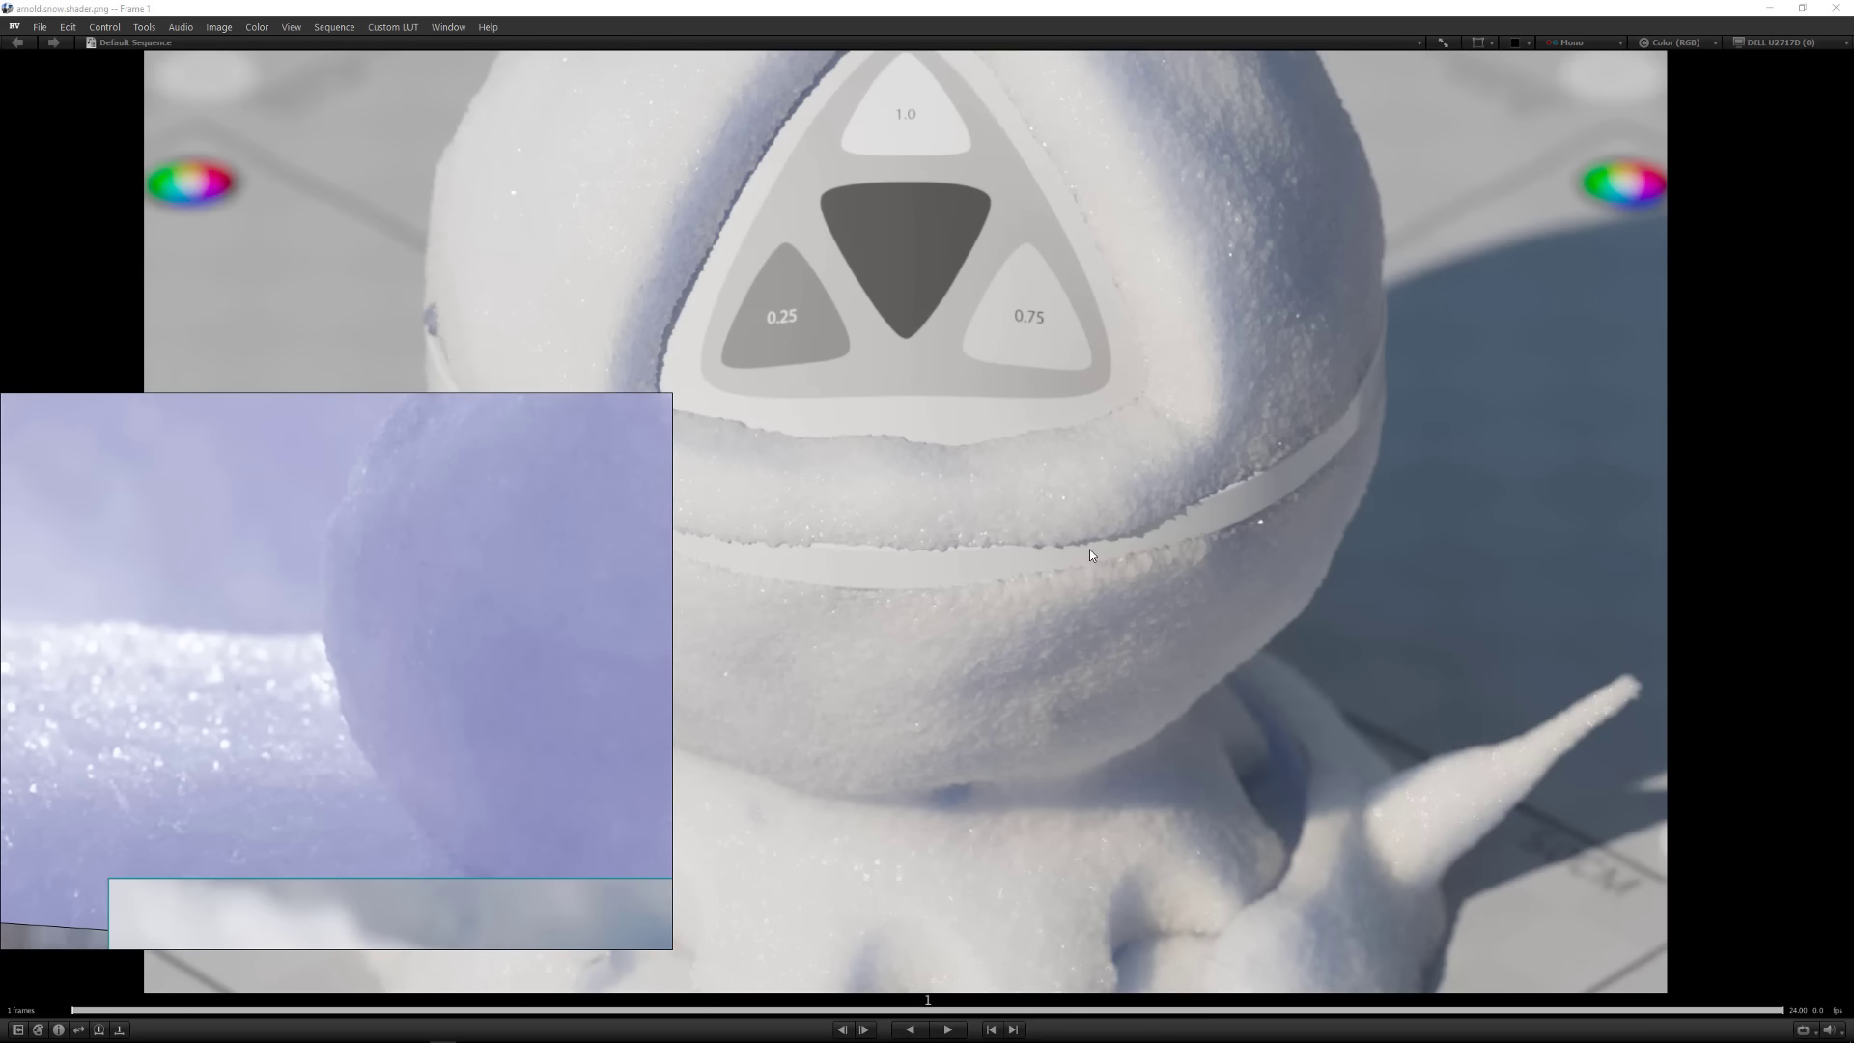
pyautogui.moveTo(849, 391); pyautogui.dragTo(1127, 512, button='middle')
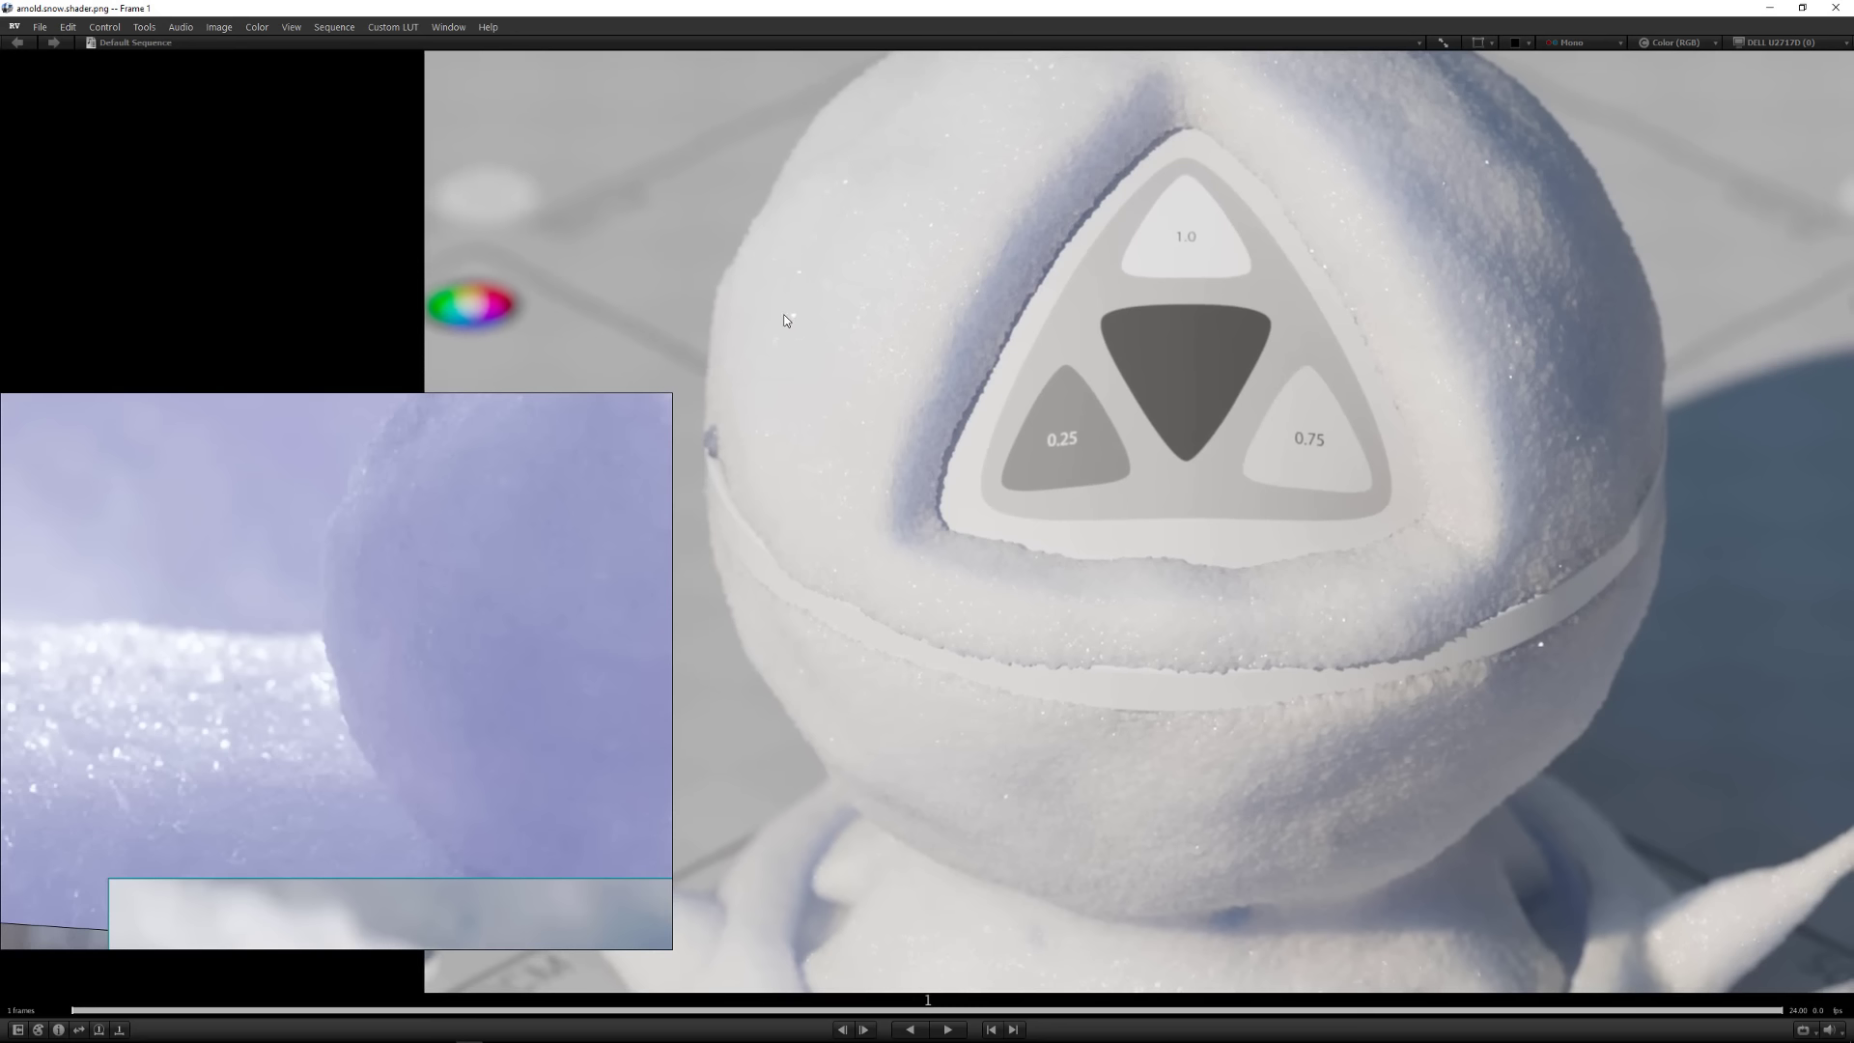
pyautogui.keyDown('ctrl'); pyautogui.moveTo(1079, 347); pyautogui.dragTo(884, 425); pyautogui.keyUp('ctrl')
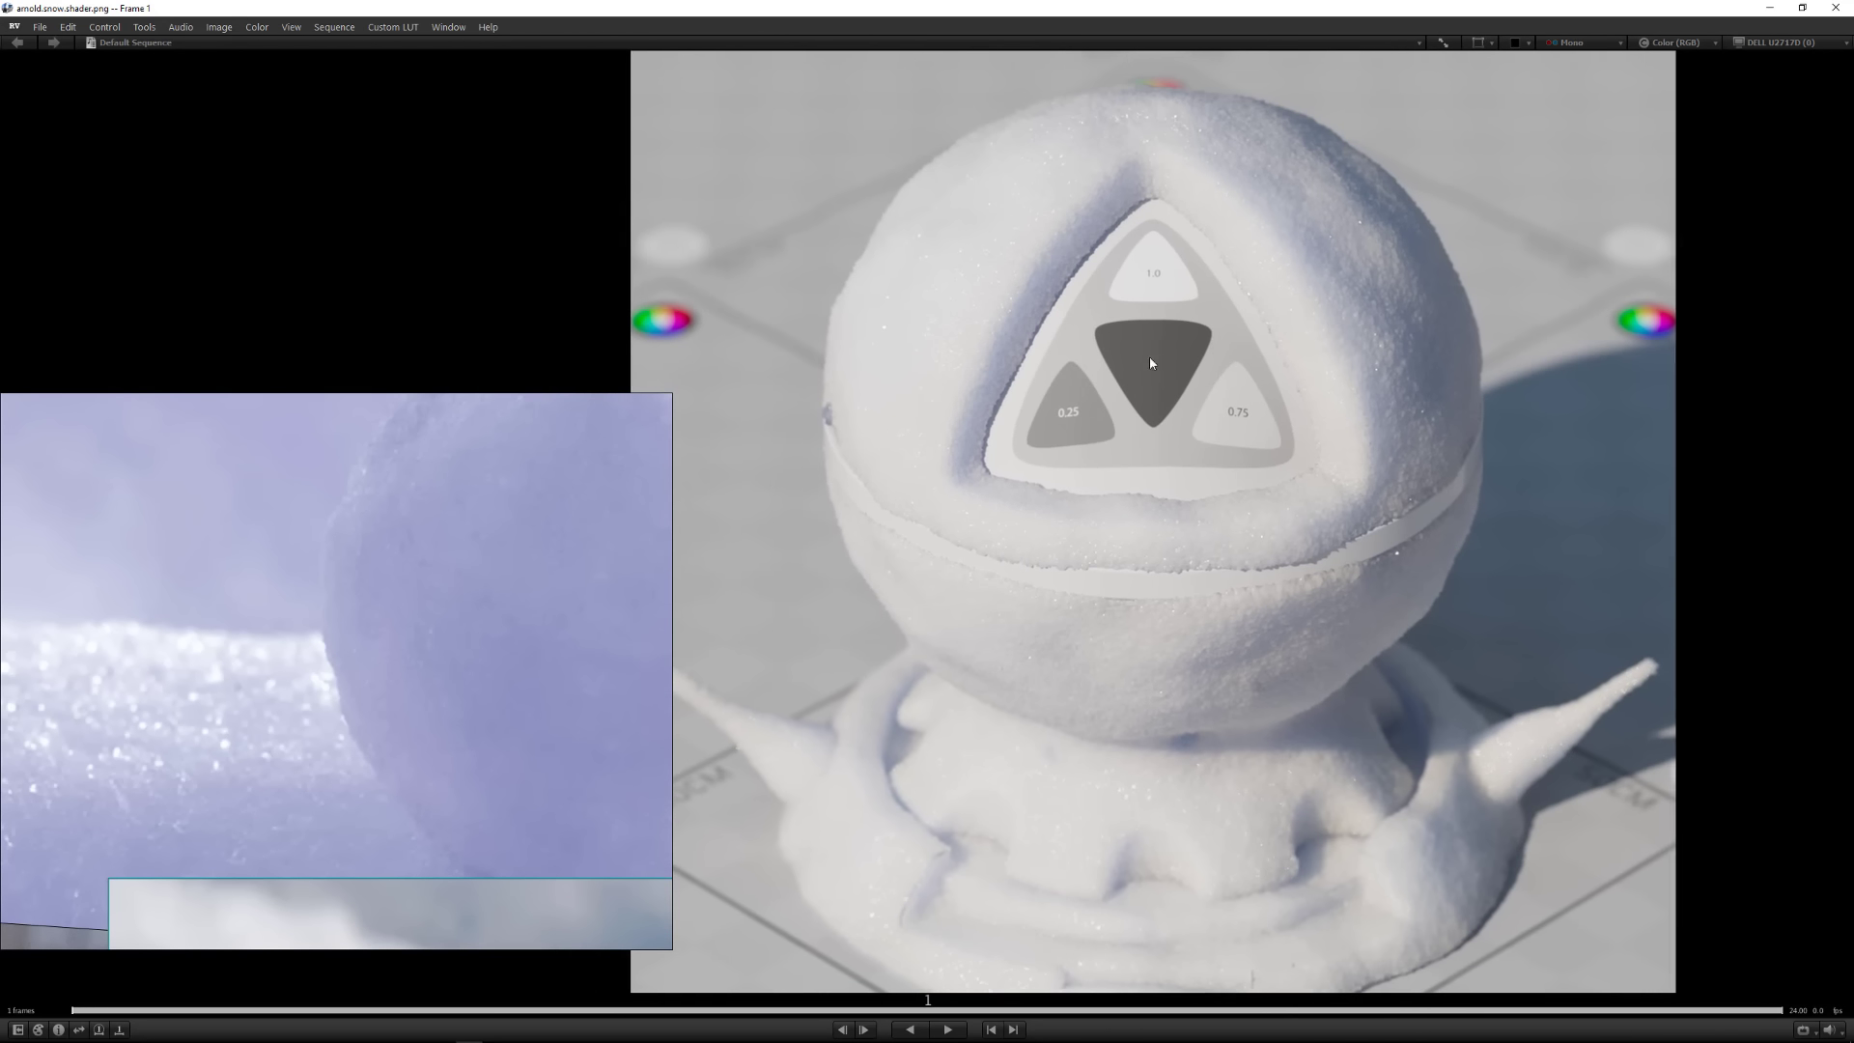
pyautogui.keyDown('ctrl'); pyautogui.moveTo(1150, 364); pyautogui.dragTo(1054, 403); pyautogui.keyUp('ctrl')
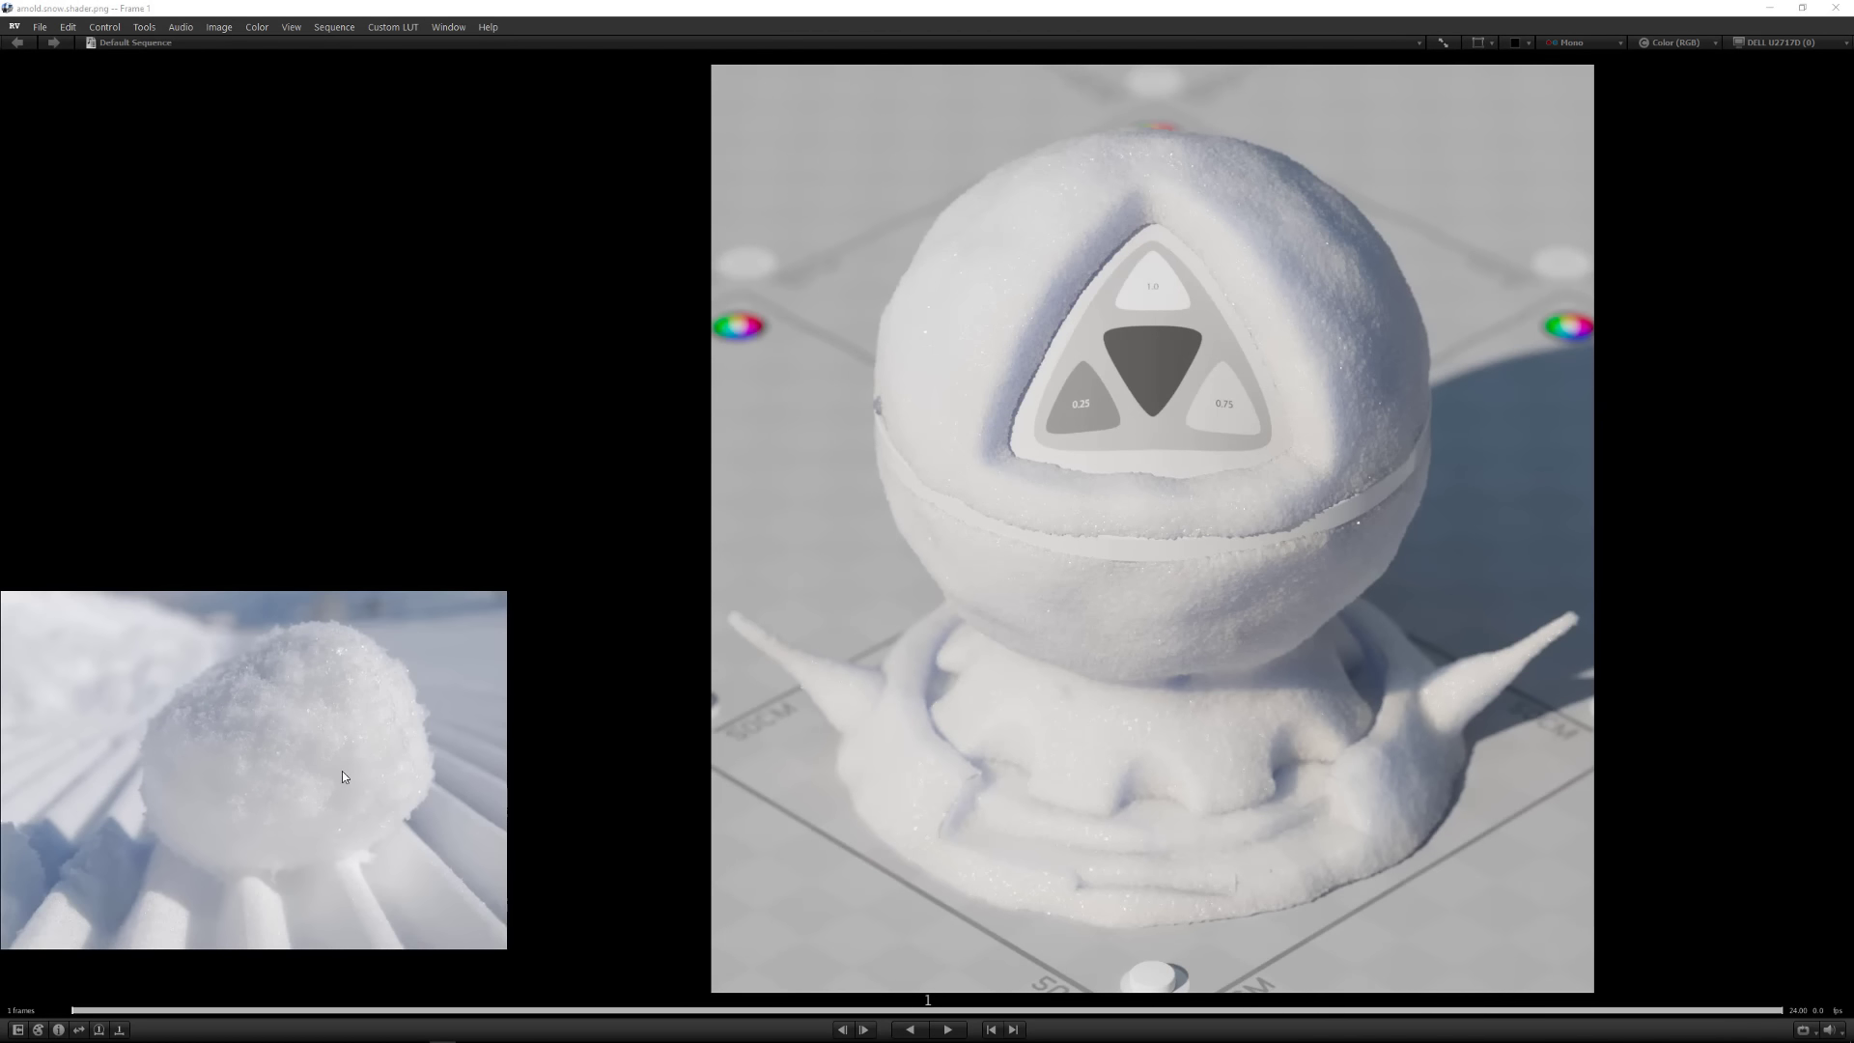
# Switch to Maya, open the Arnold RenderView and dock it beneath the Hypershade with enough height to show the render
pyautogui.click(1770, 8)
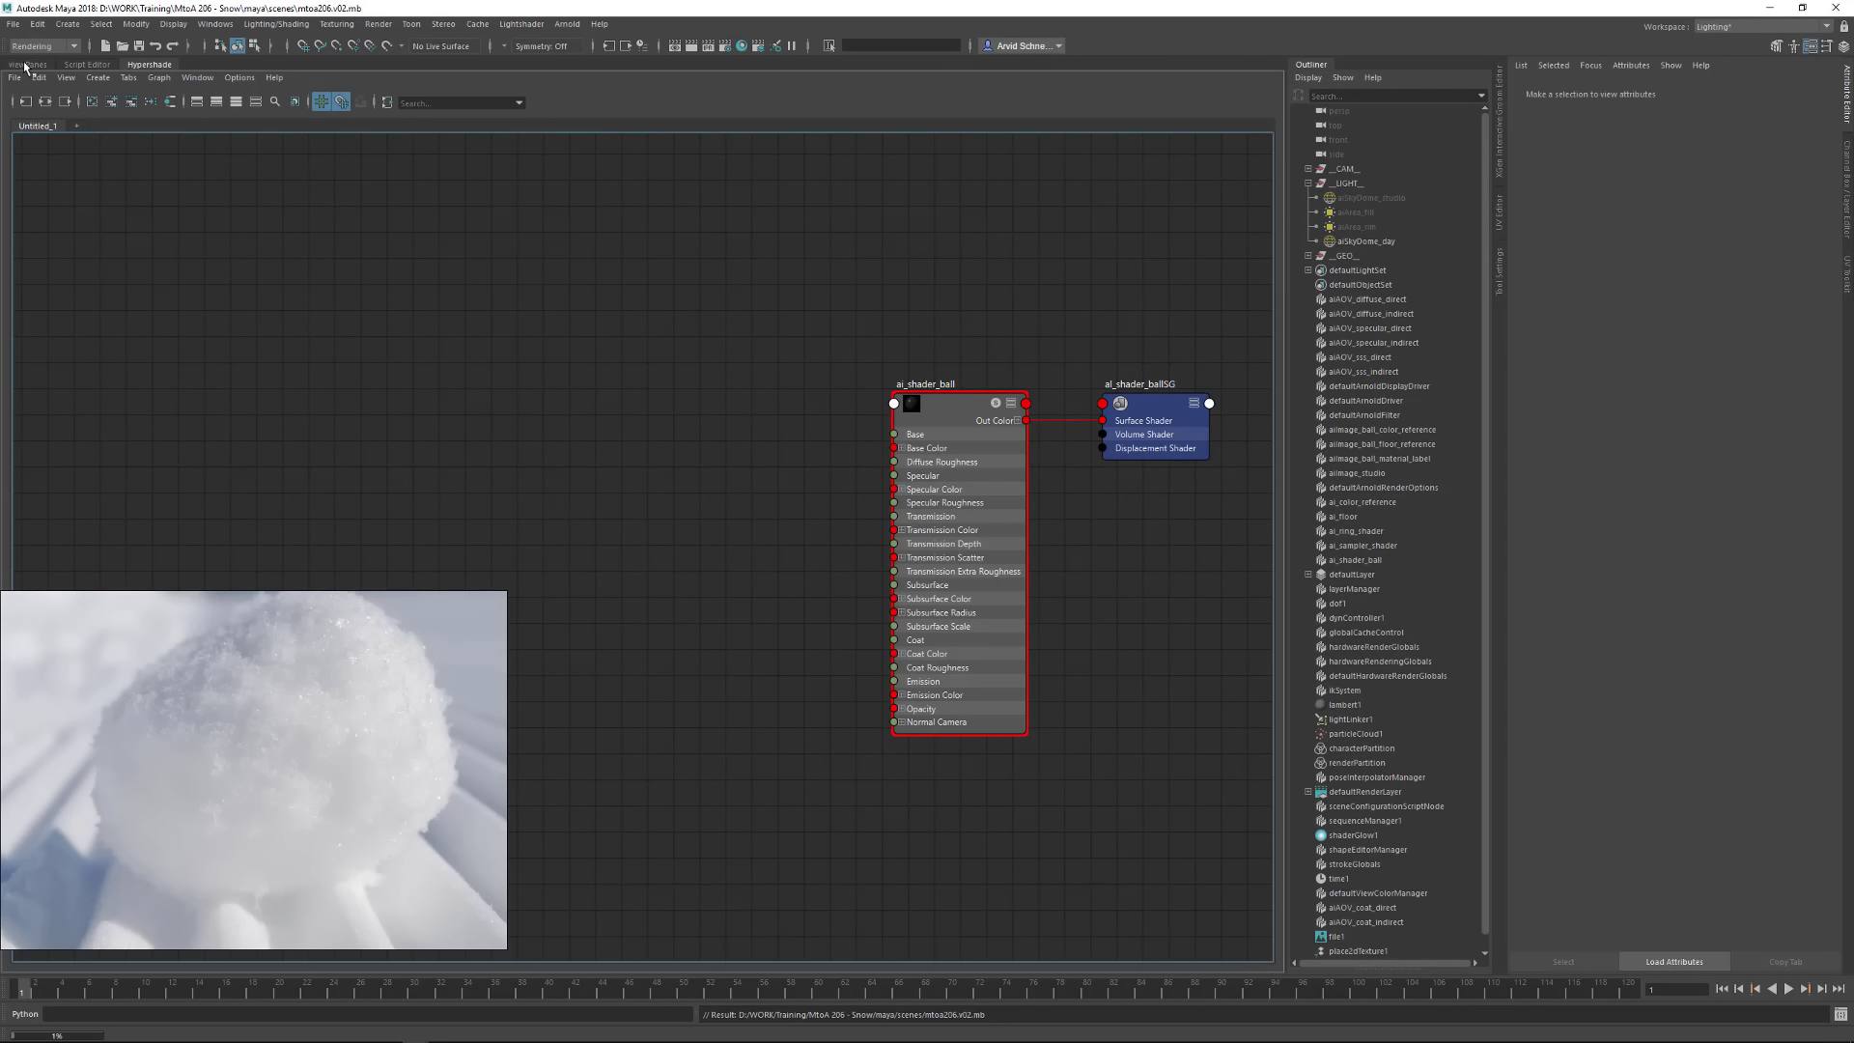
pyautogui.click(560, 25)
pyautogui.click(585, 69)
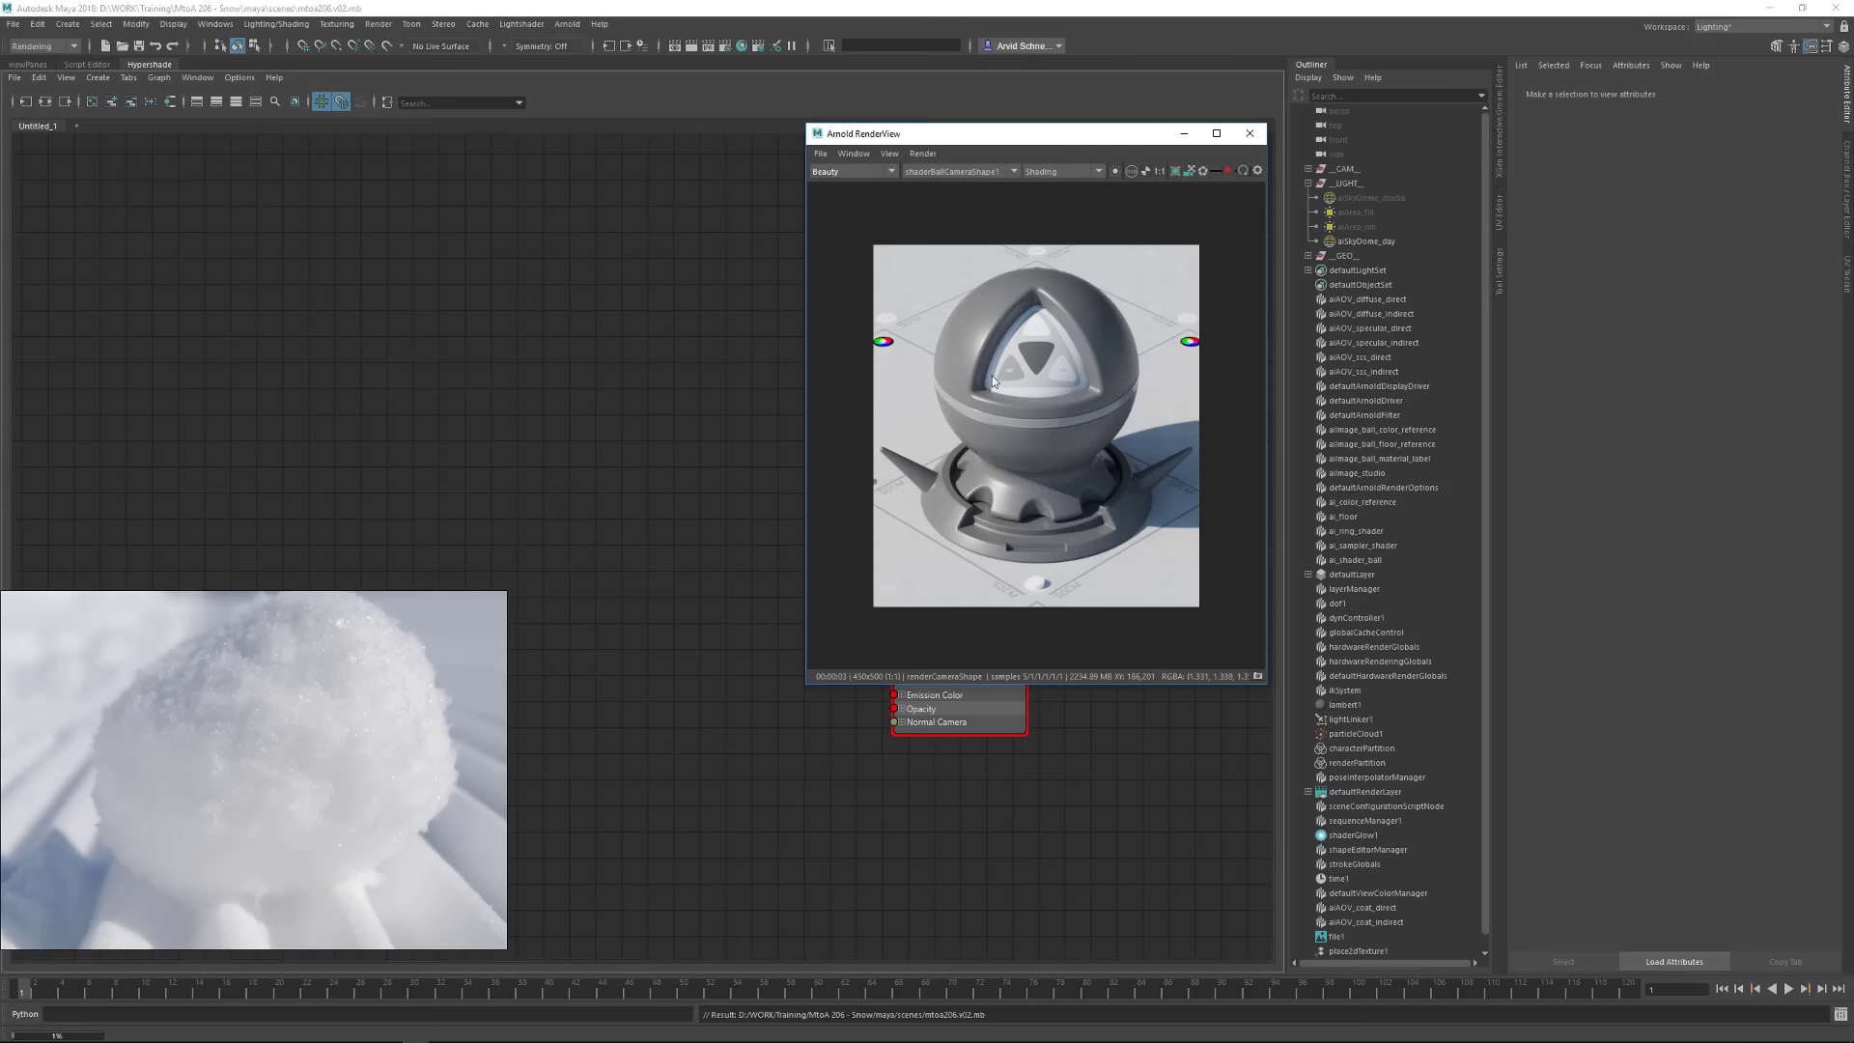
pyautogui.moveTo(889, 135); pyautogui.dragTo(883, 963)
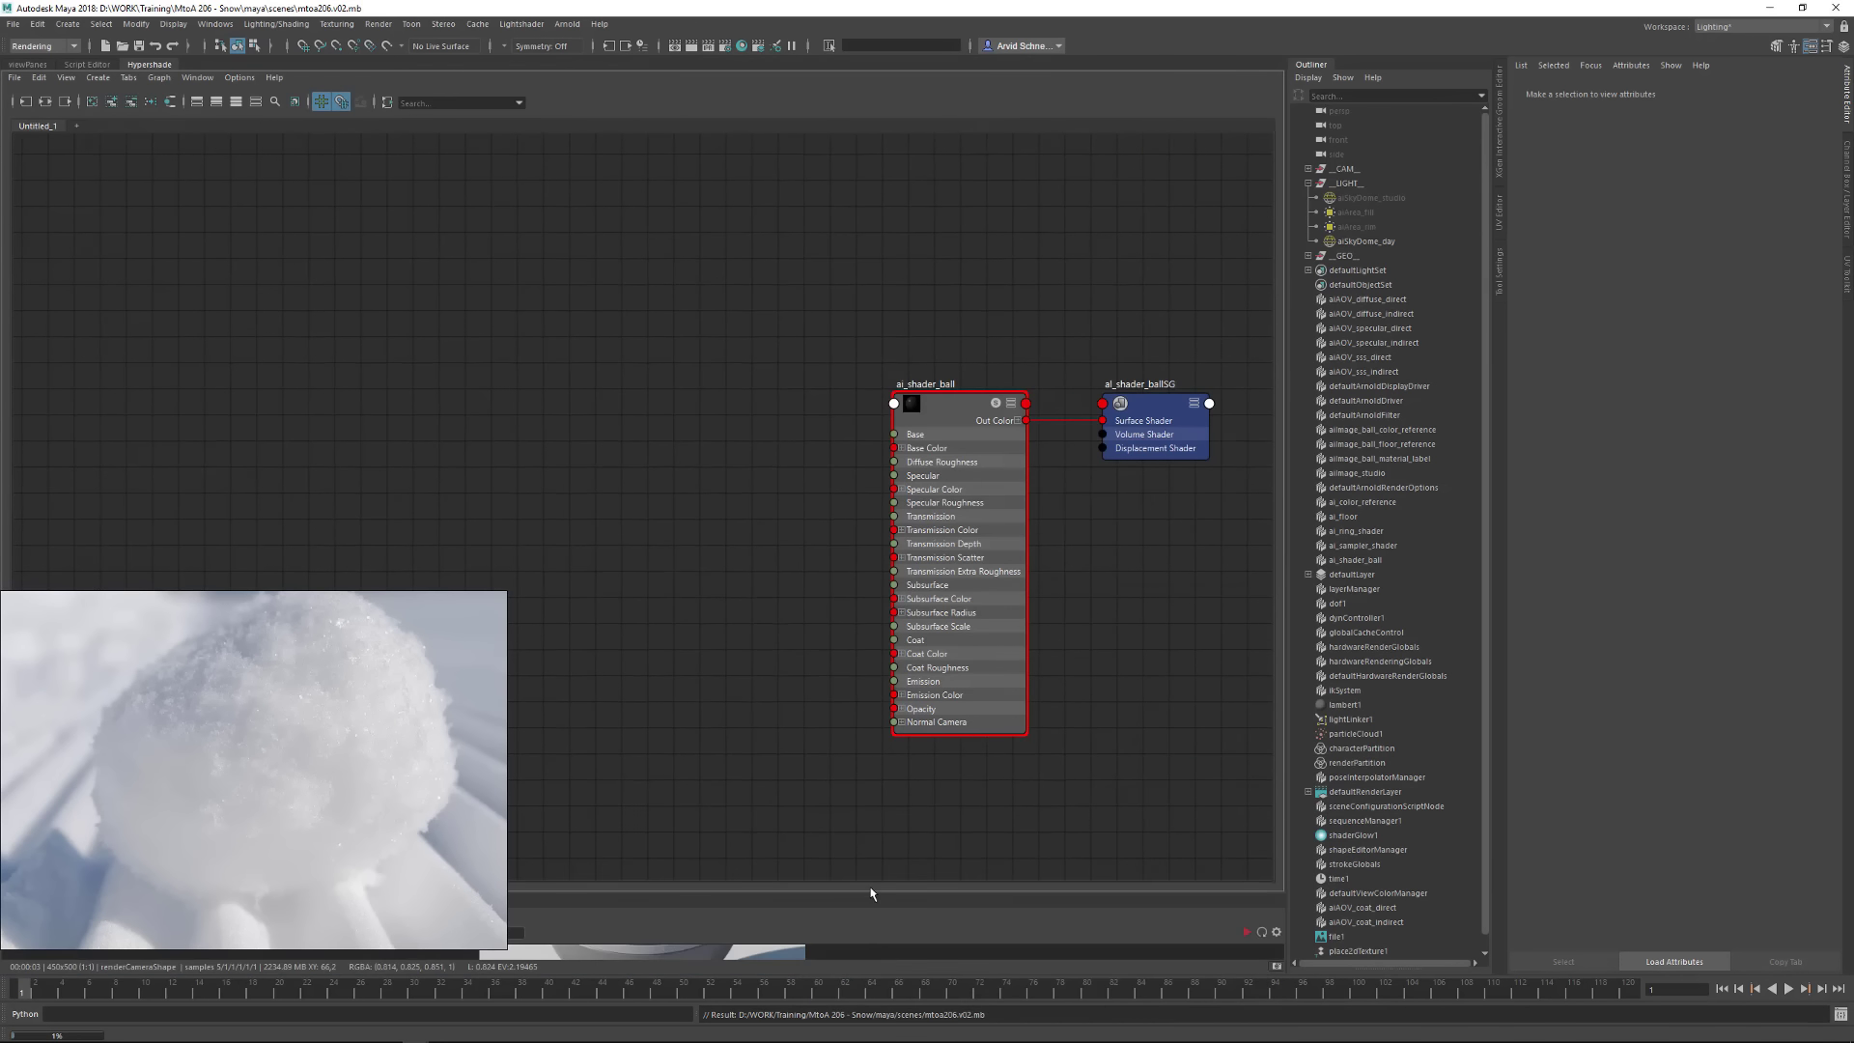
pyautogui.moveTo(869, 894); pyautogui.dragTo(840, 454)
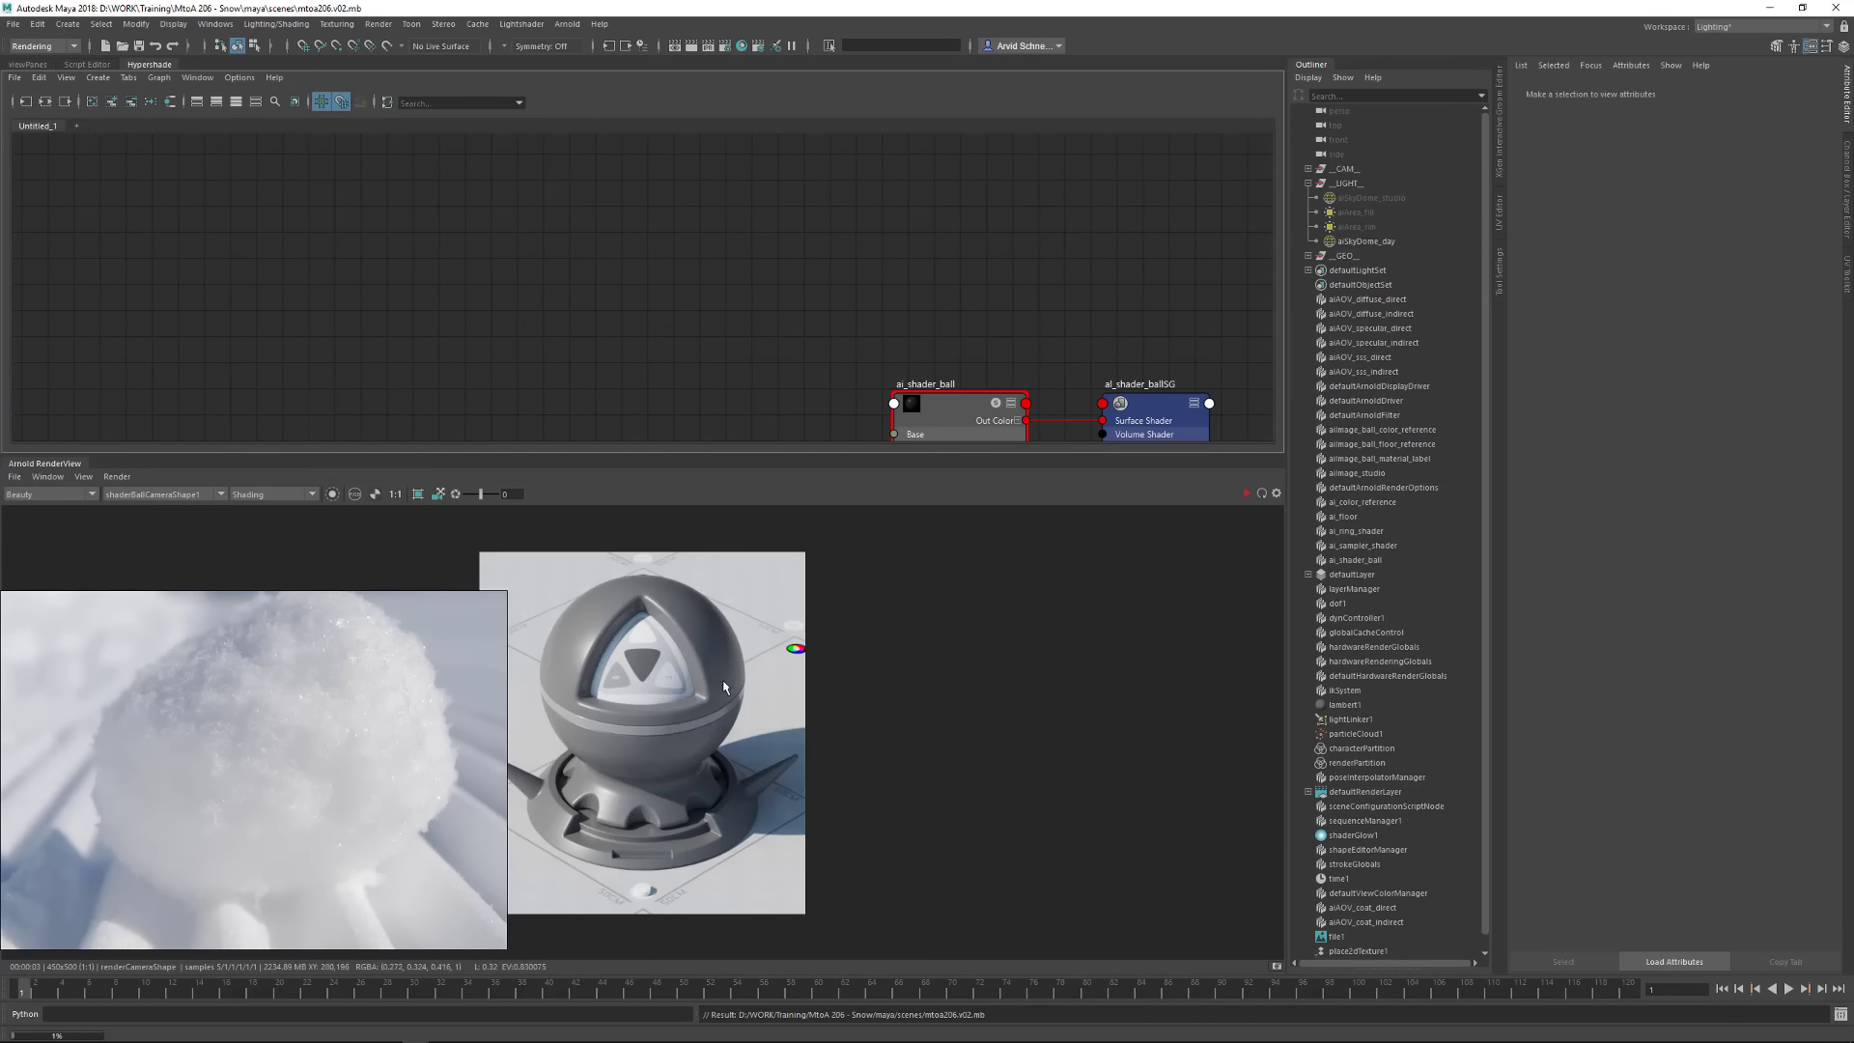
# Place the render clear of the snow reference photo and set the RenderView camera to renderCameraShape
pyautogui.moveTo(1008, 686); pyautogui.dragTo(1024, 670, button='middle')
pyautogui.scroll(2, 956, 691)
pyautogui.scroll(-2, 952, 688)
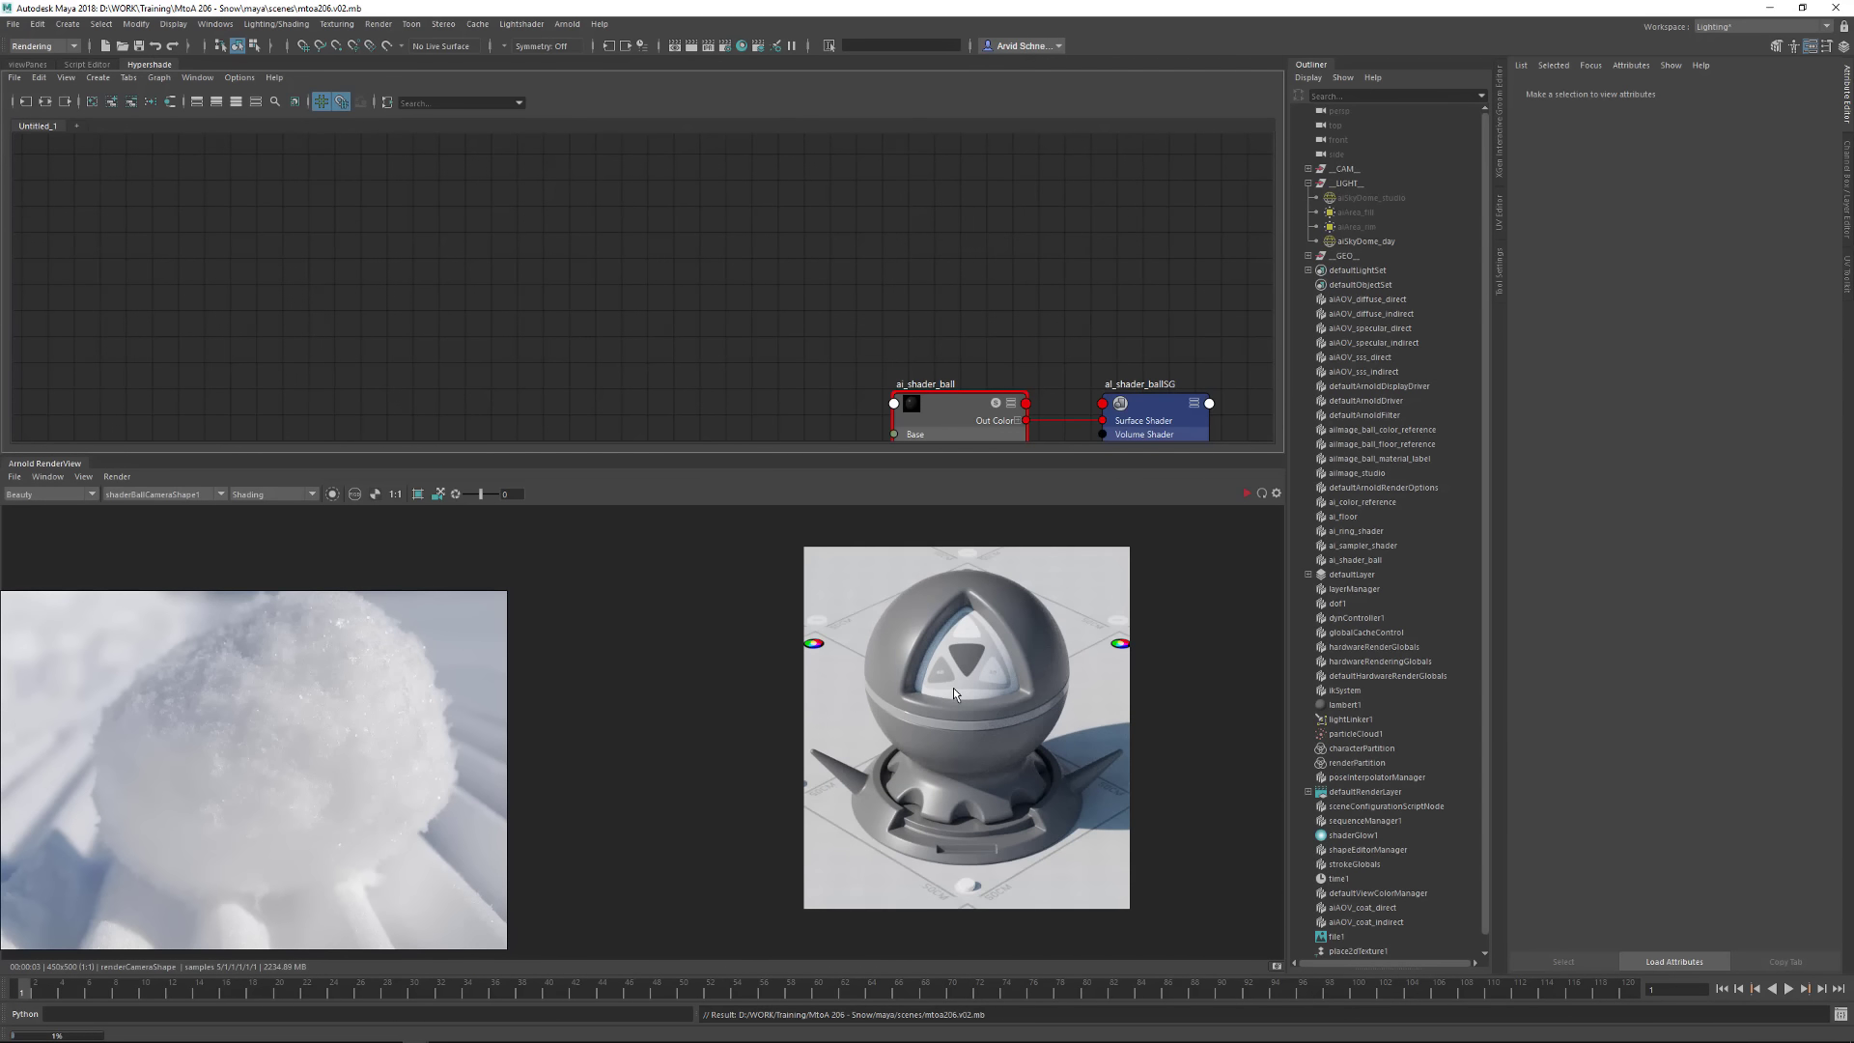
pyautogui.click(172, 494)
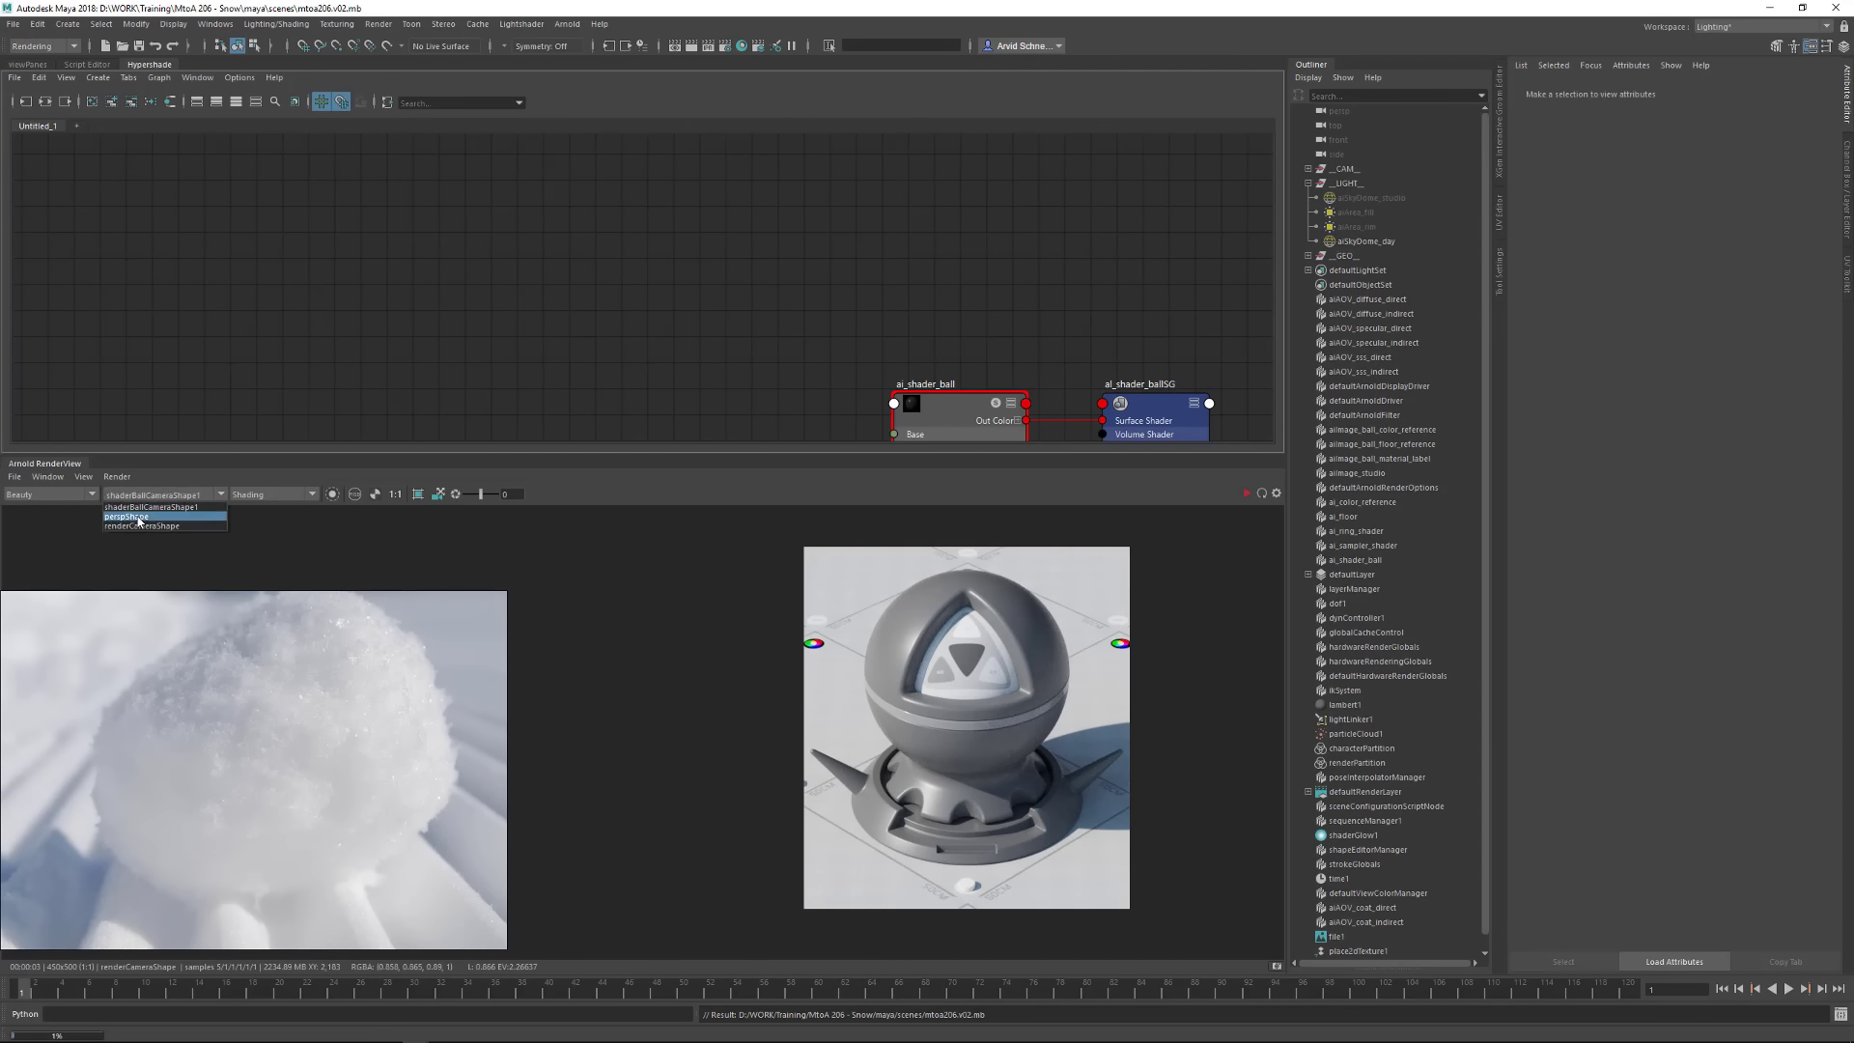
pyautogui.click(125, 530)
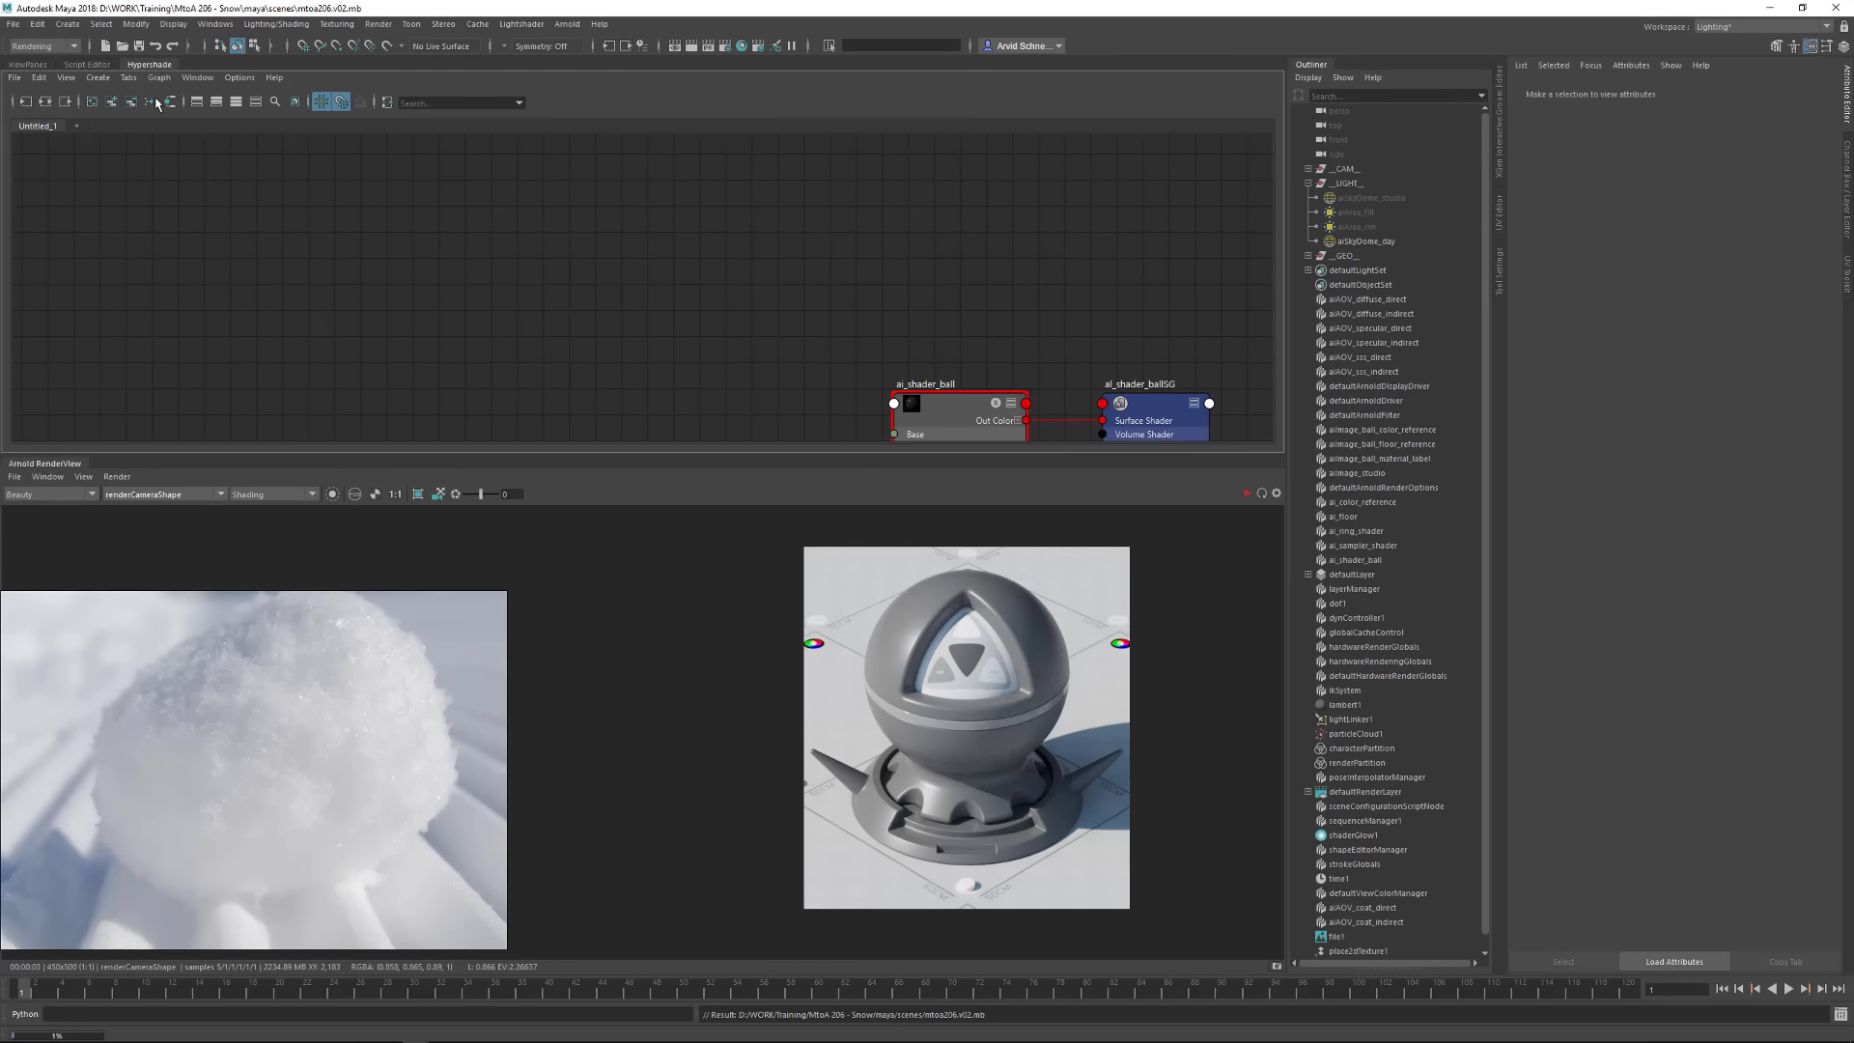
# Frame the shader network, select defaultArnoldDriver, and save the scene
pyautogui.click(139, 47)
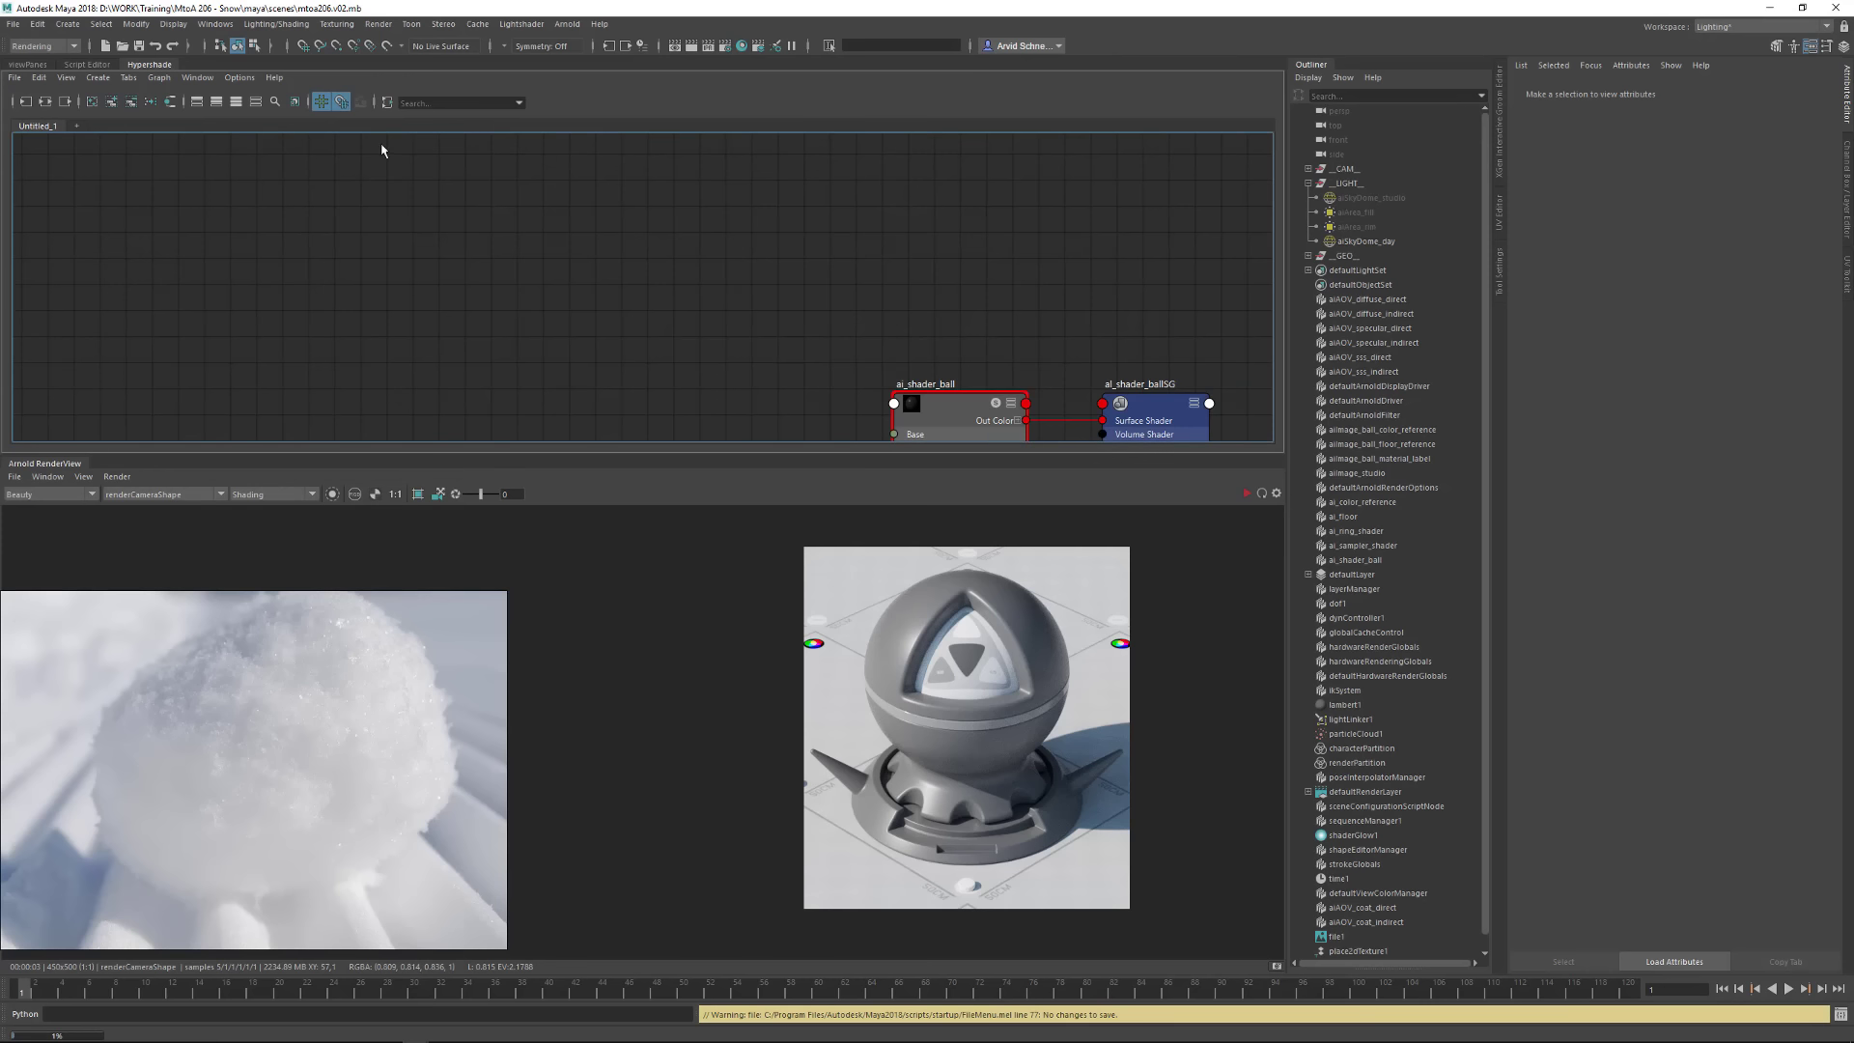
pyautogui.press('a')
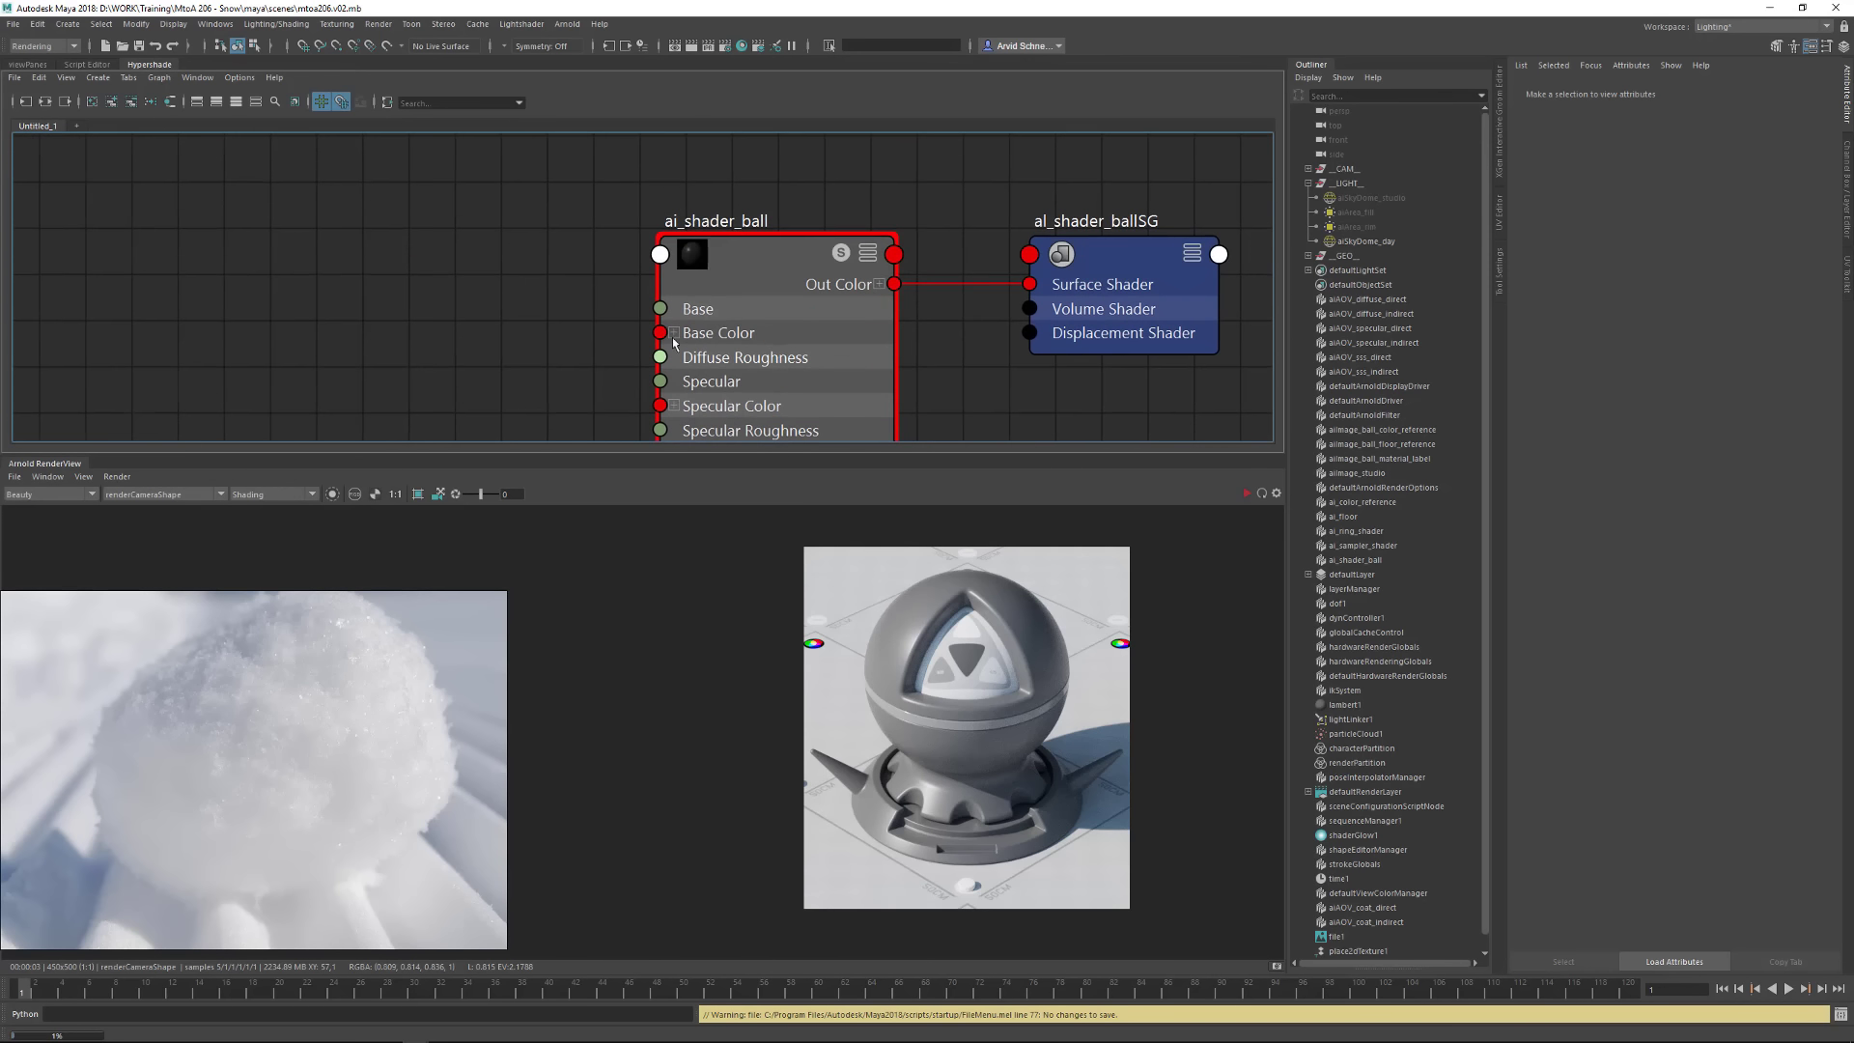
pyautogui.click(1376, 401)
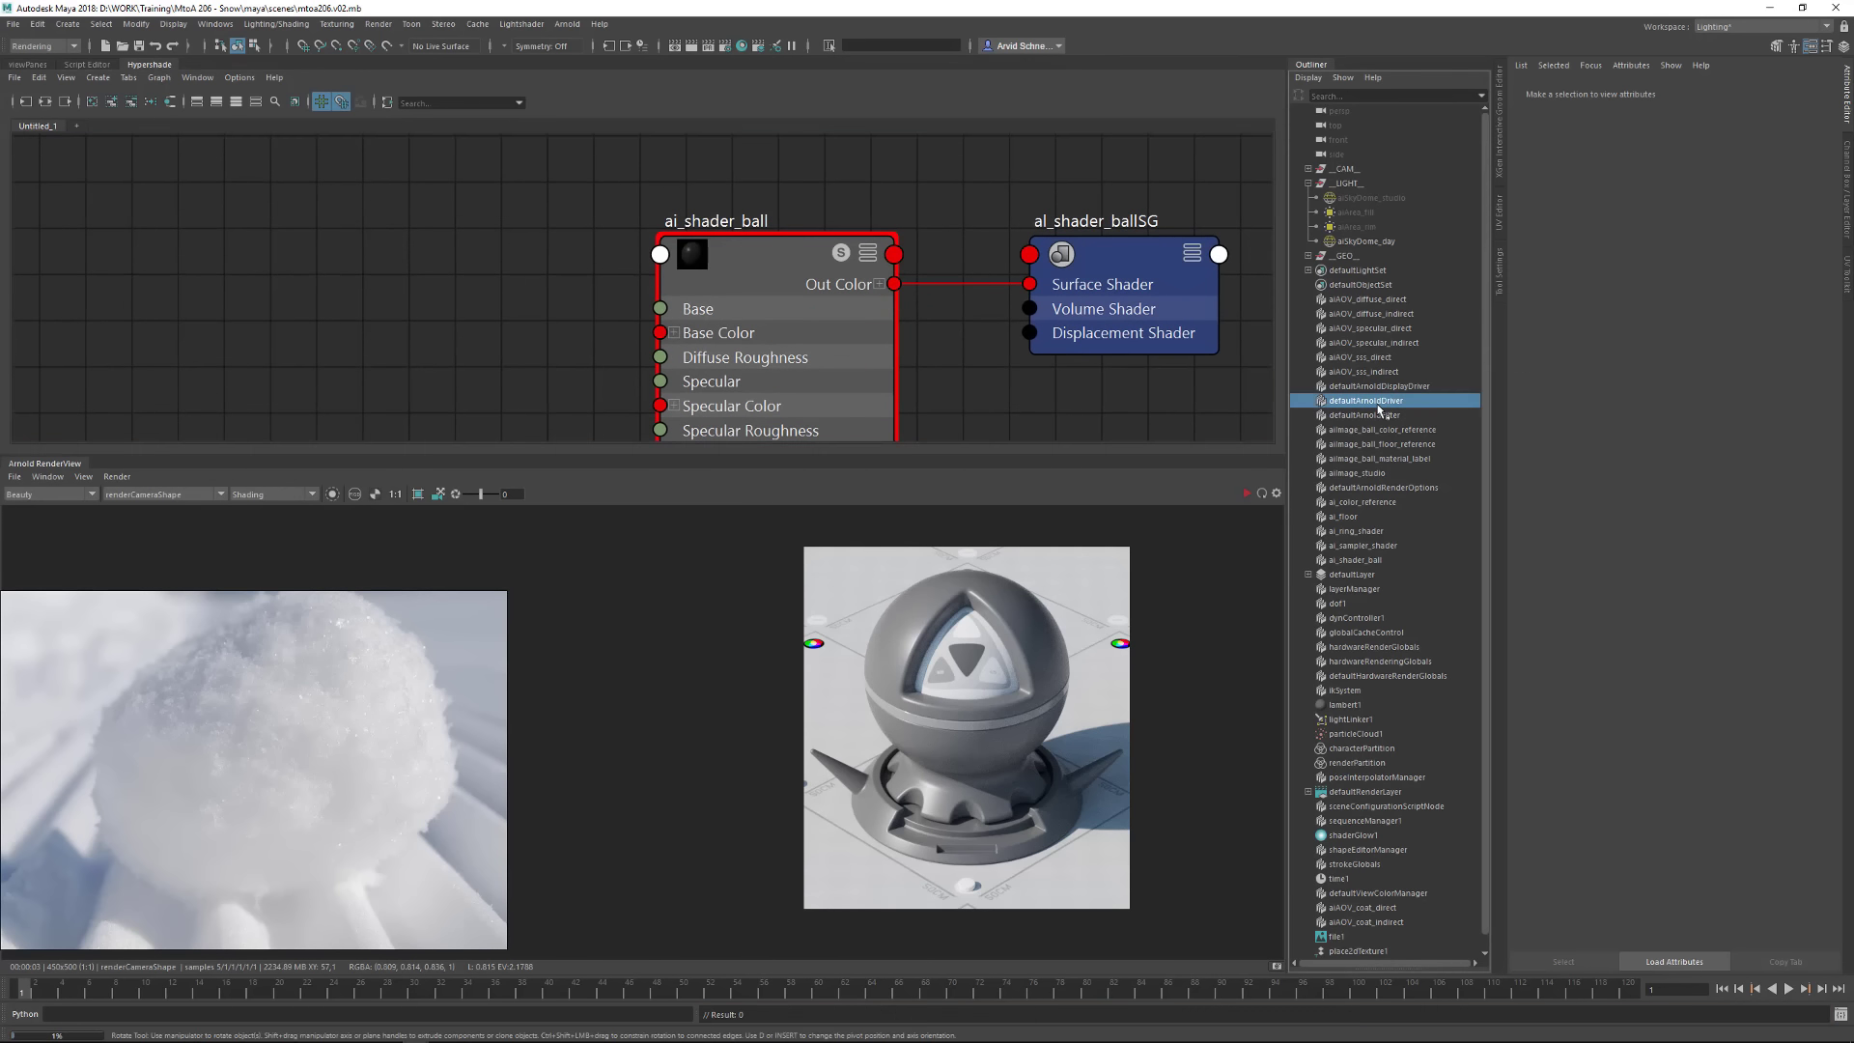
pyautogui.hotkey('ctrl', 's')
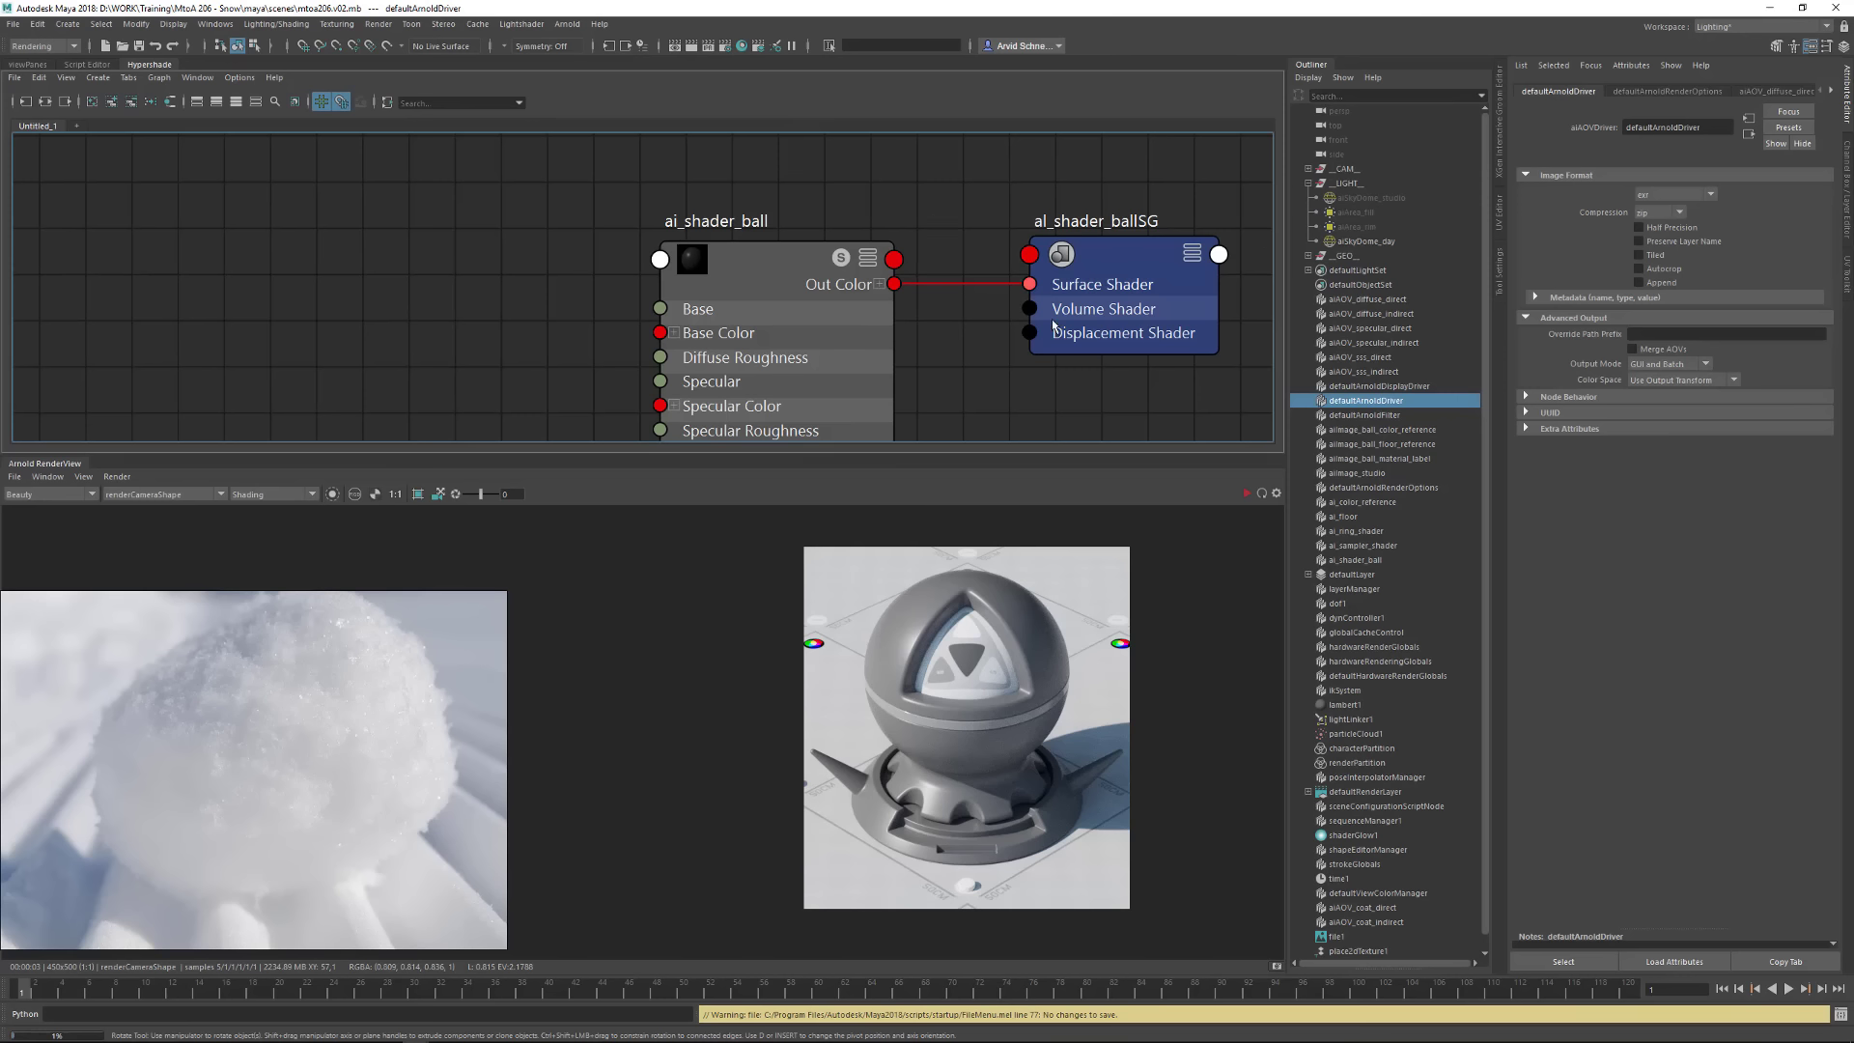
# Inspect the shader ball from several angles in the perspective viewport, then return to the Hypershade
pyautogui.click(39, 65)
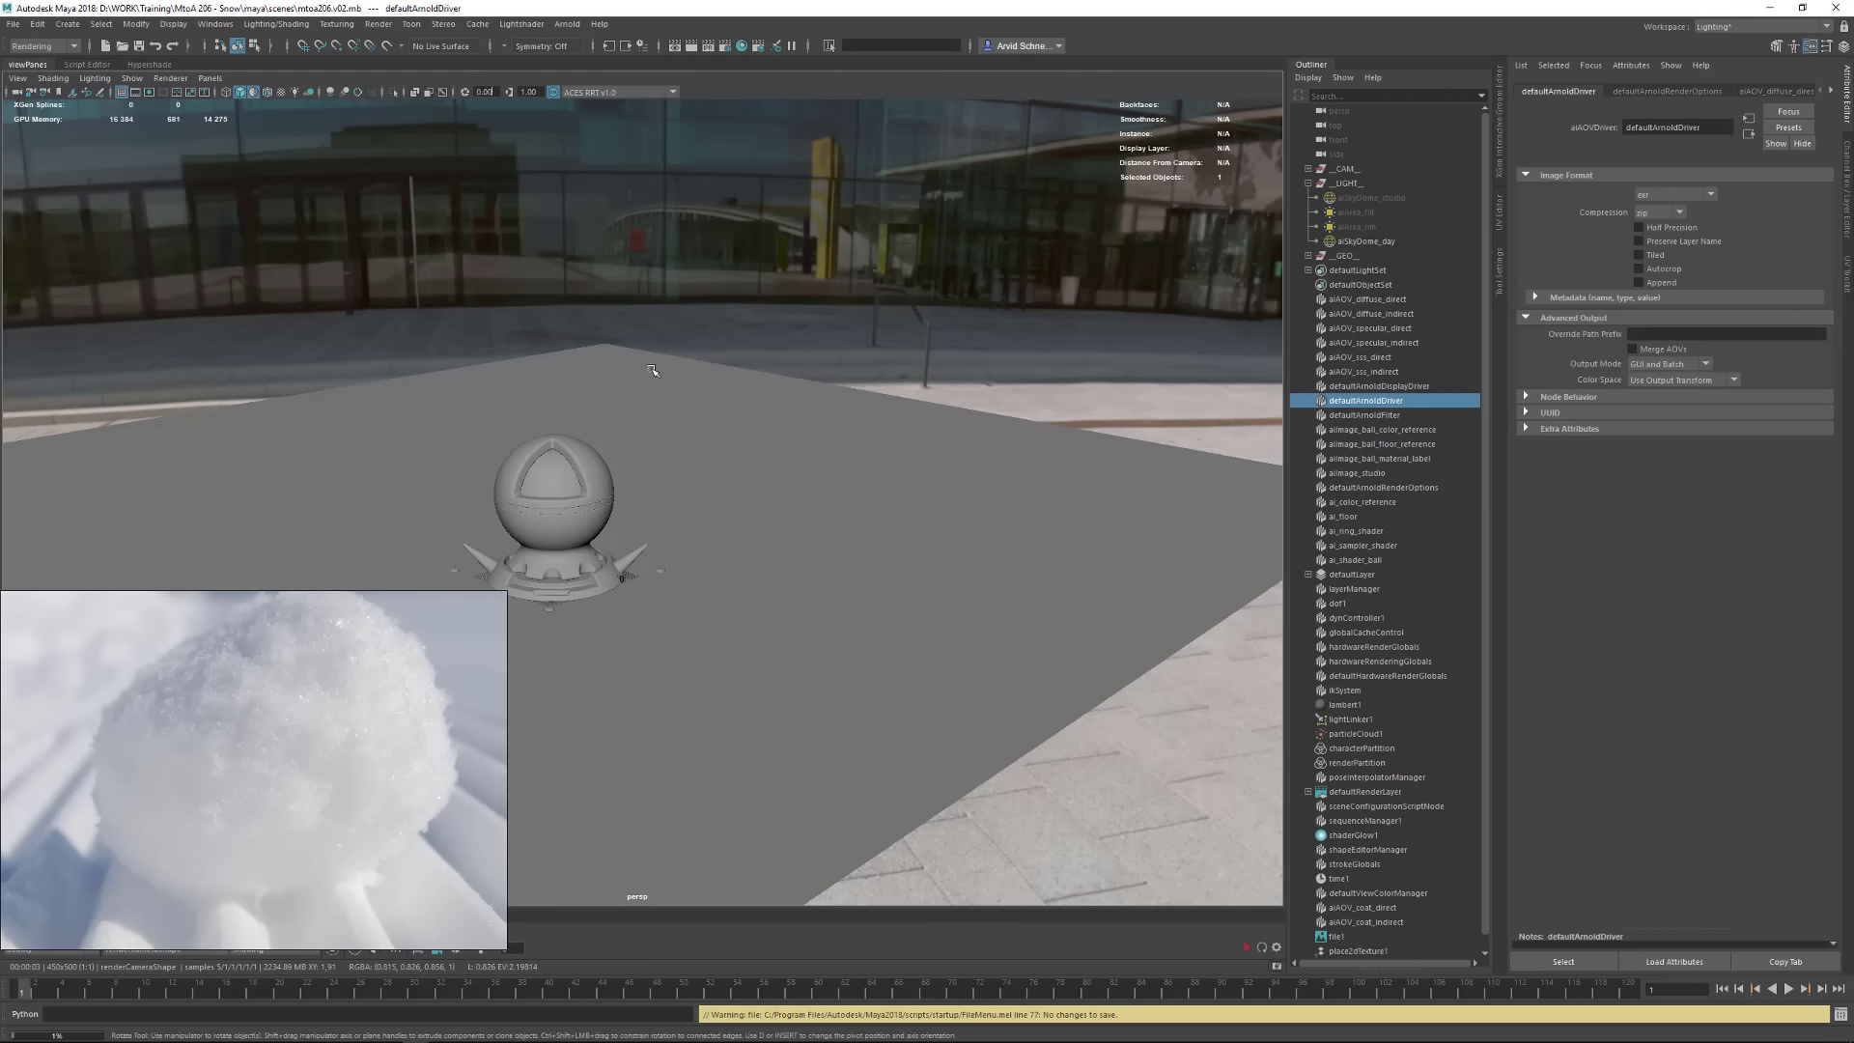
pyautogui.keyDown('alt'); pyautogui.moveTo(581, 498); pyautogui.dragTo(898, 475, button='right'); pyautogui.keyUp('alt')
pyautogui.keyDown('alt'); pyautogui.moveTo(898, 476); pyautogui.dragTo(952, 493); pyautogui.keyUp('alt')
pyautogui.keyDown('alt'); pyautogui.moveTo(952, 493); pyautogui.dragTo(1033, 568, button='middle'); pyautogui.keyUp('alt')
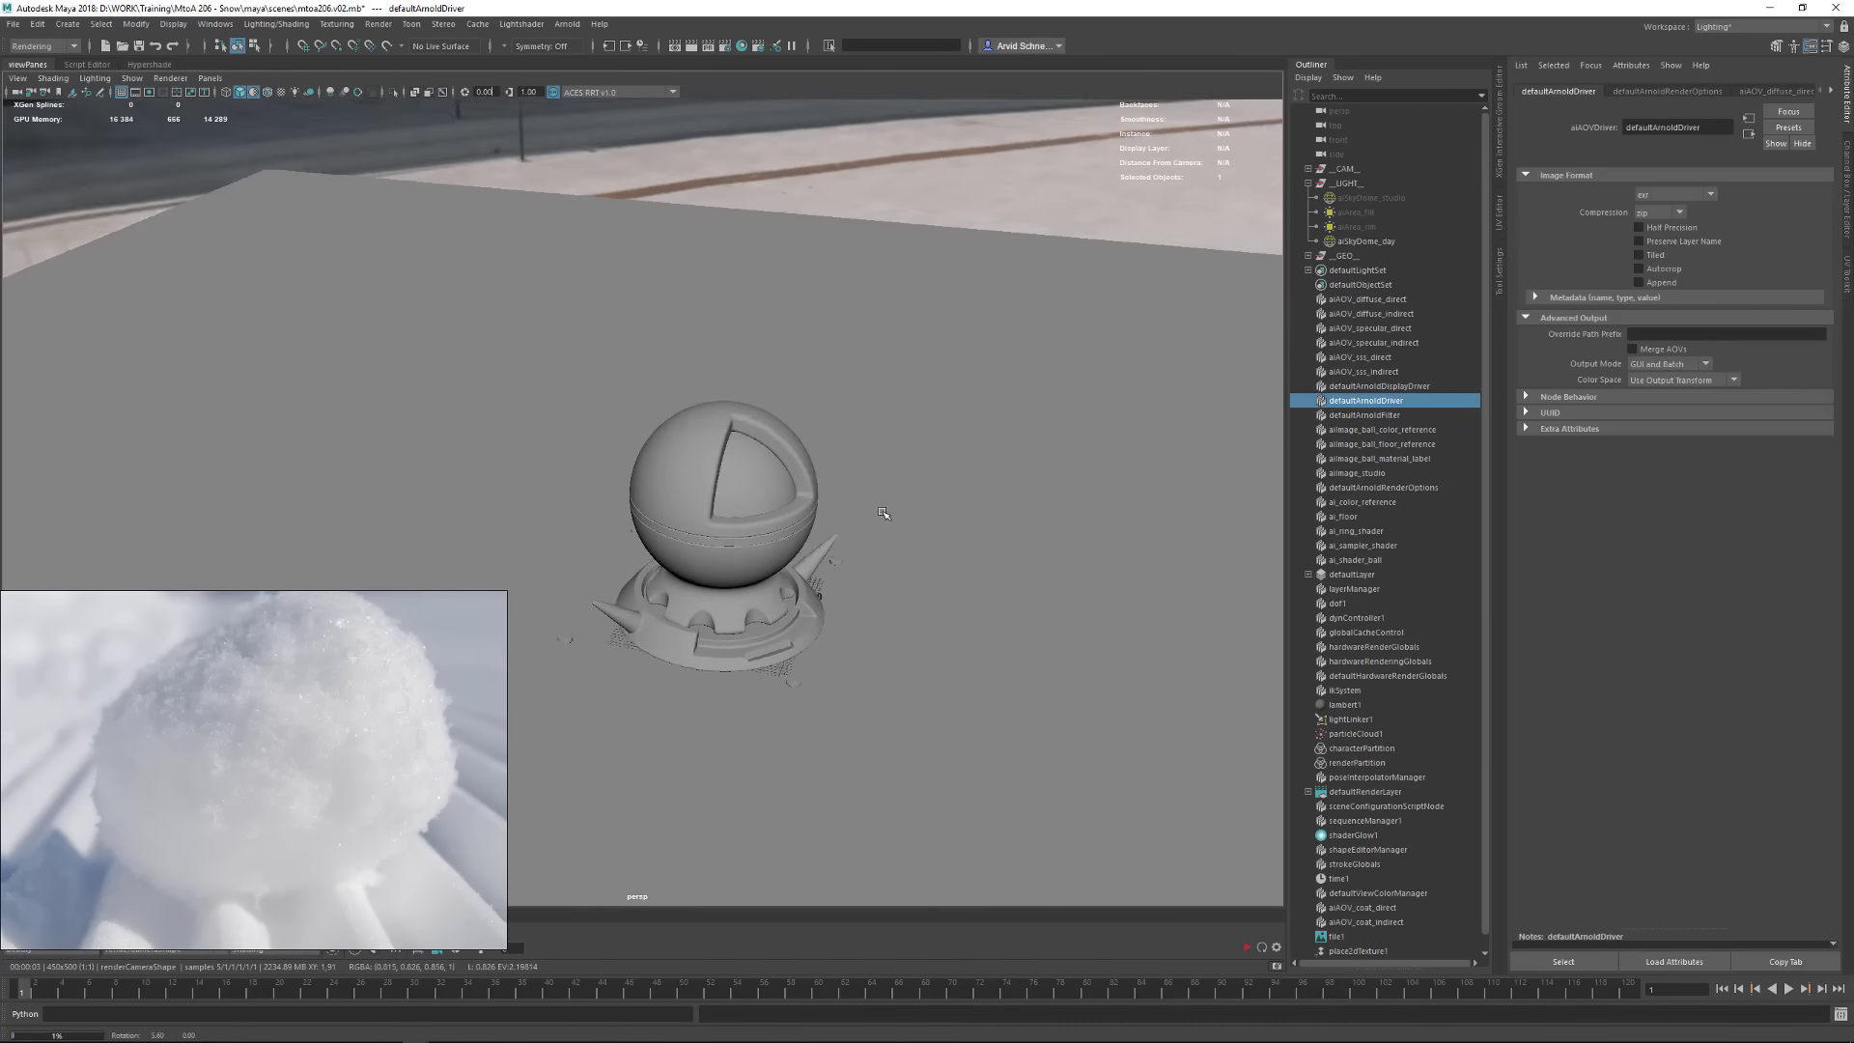
pyautogui.keyDown('alt'); pyautogui.moveTo(1033, 567); pyautogui.dragTo(966, 513); pyautogui.keyUp('alt')
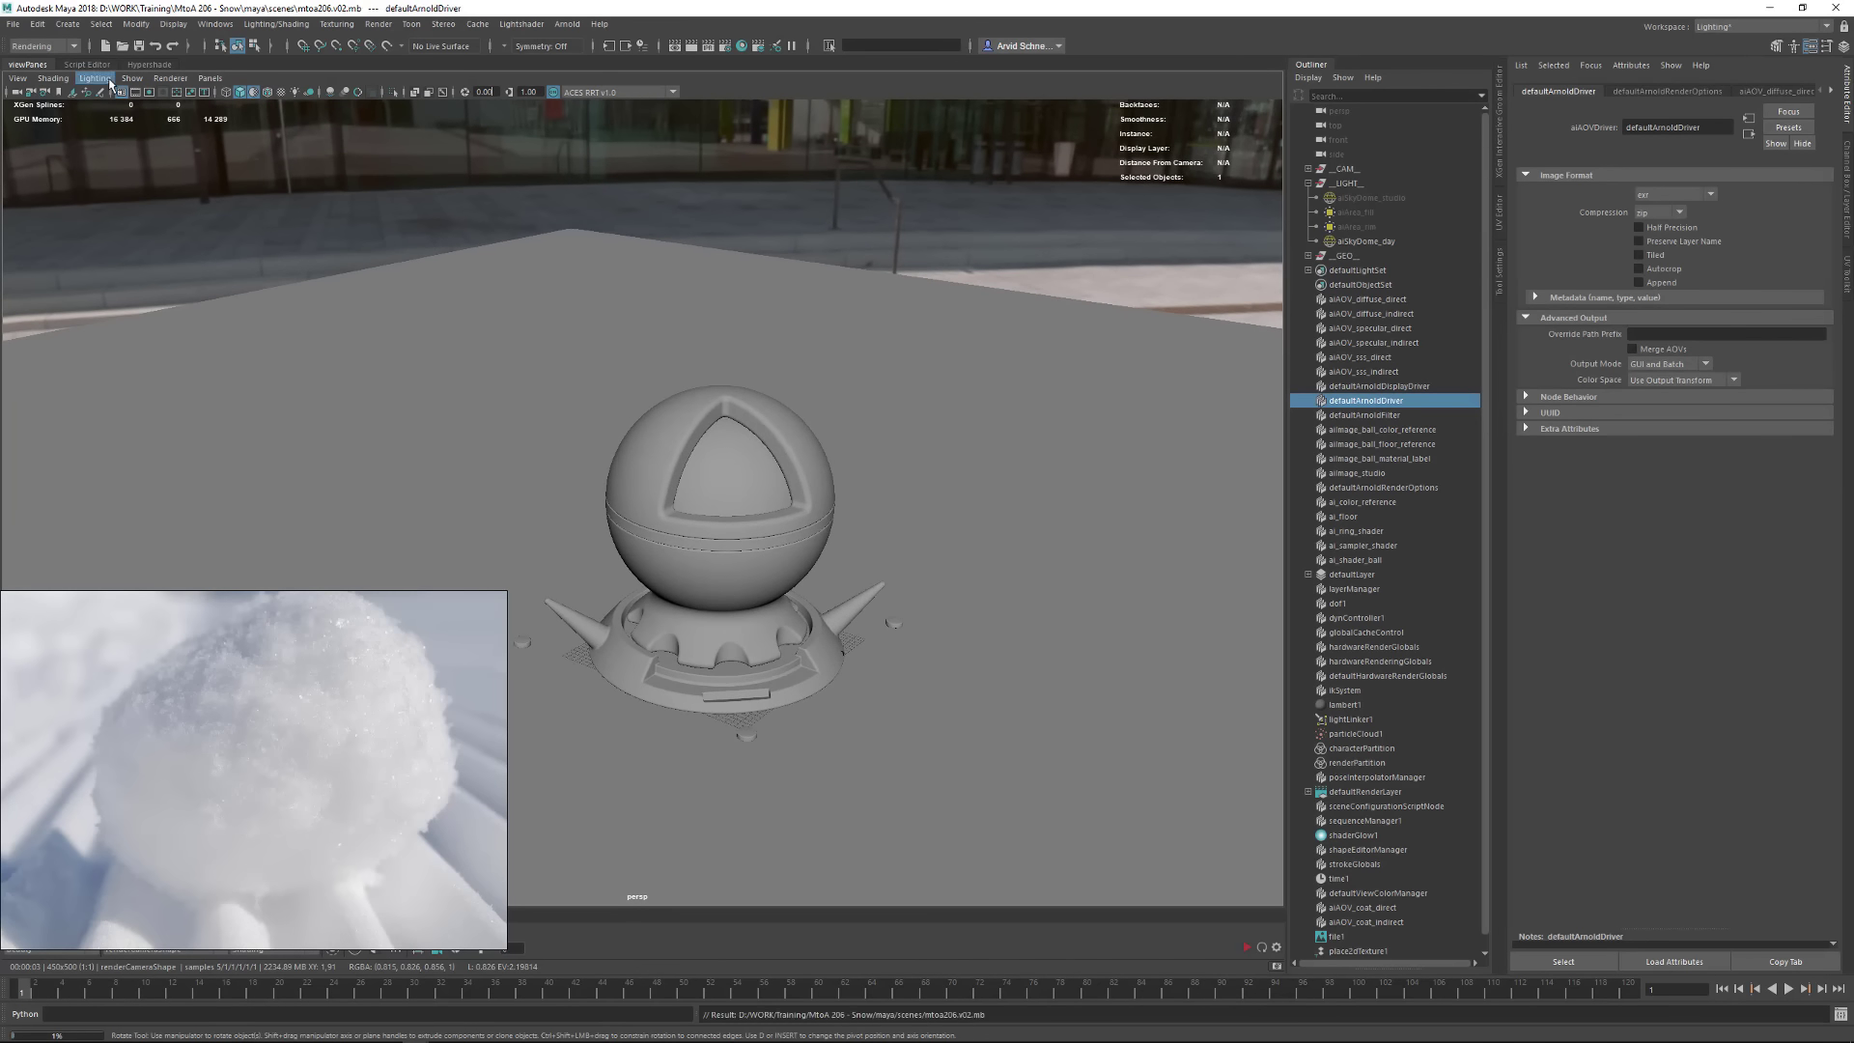
pyautogui.click(150, 64)
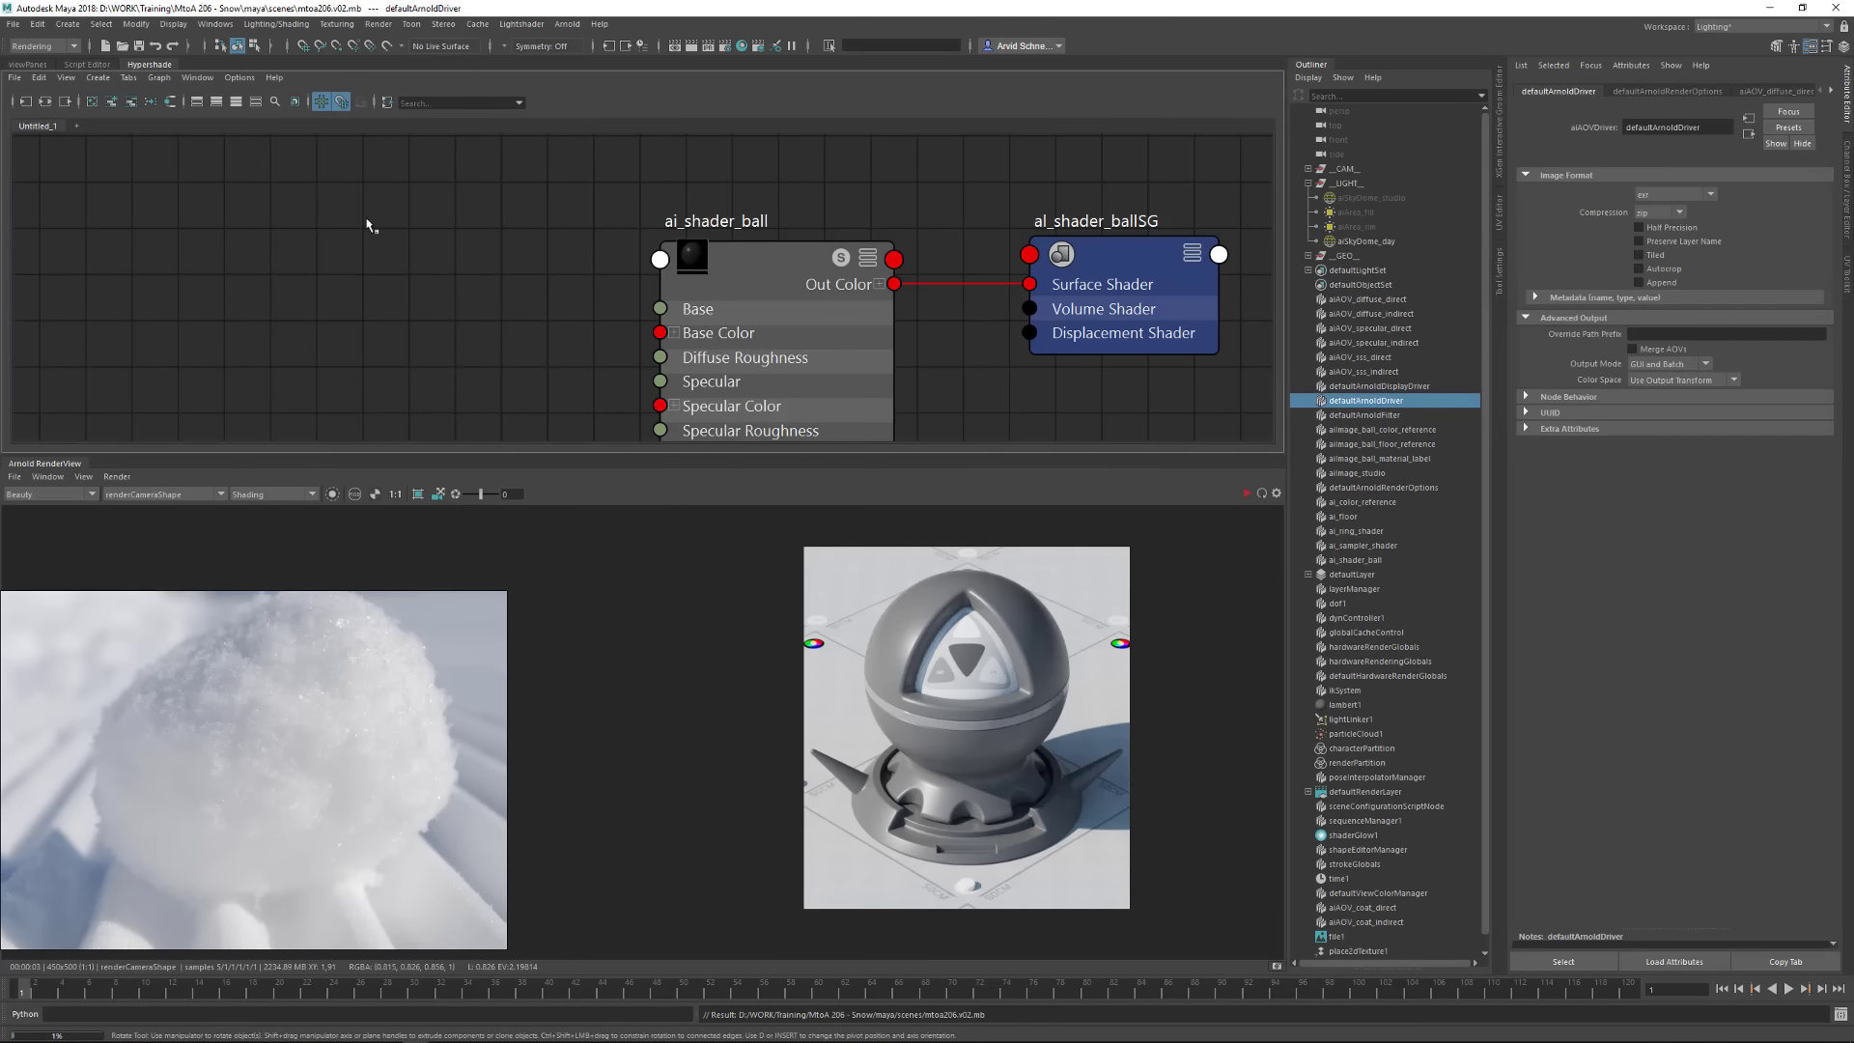
# Update the full scene in the Arnold RenderView and display the render at 1:1 size
pyautogui.scroll(2, 1023, 668)
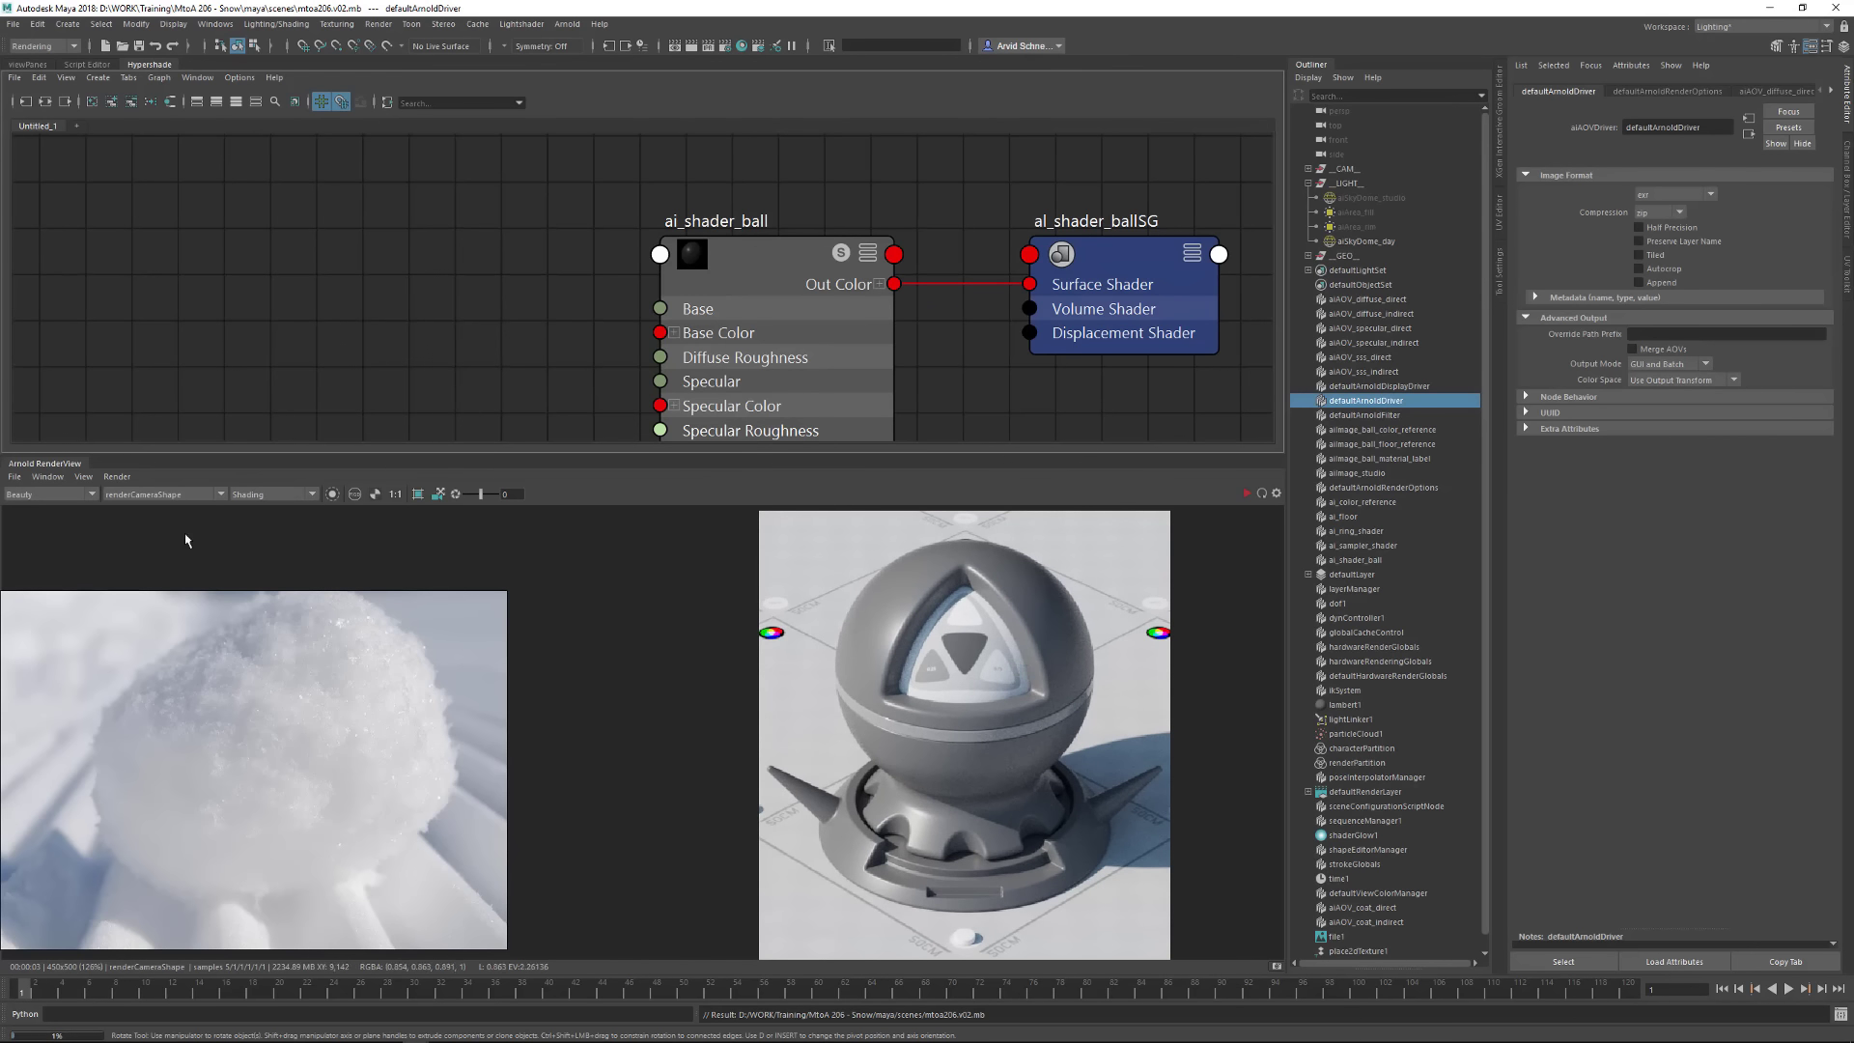
pyautogui.click(123, 478)
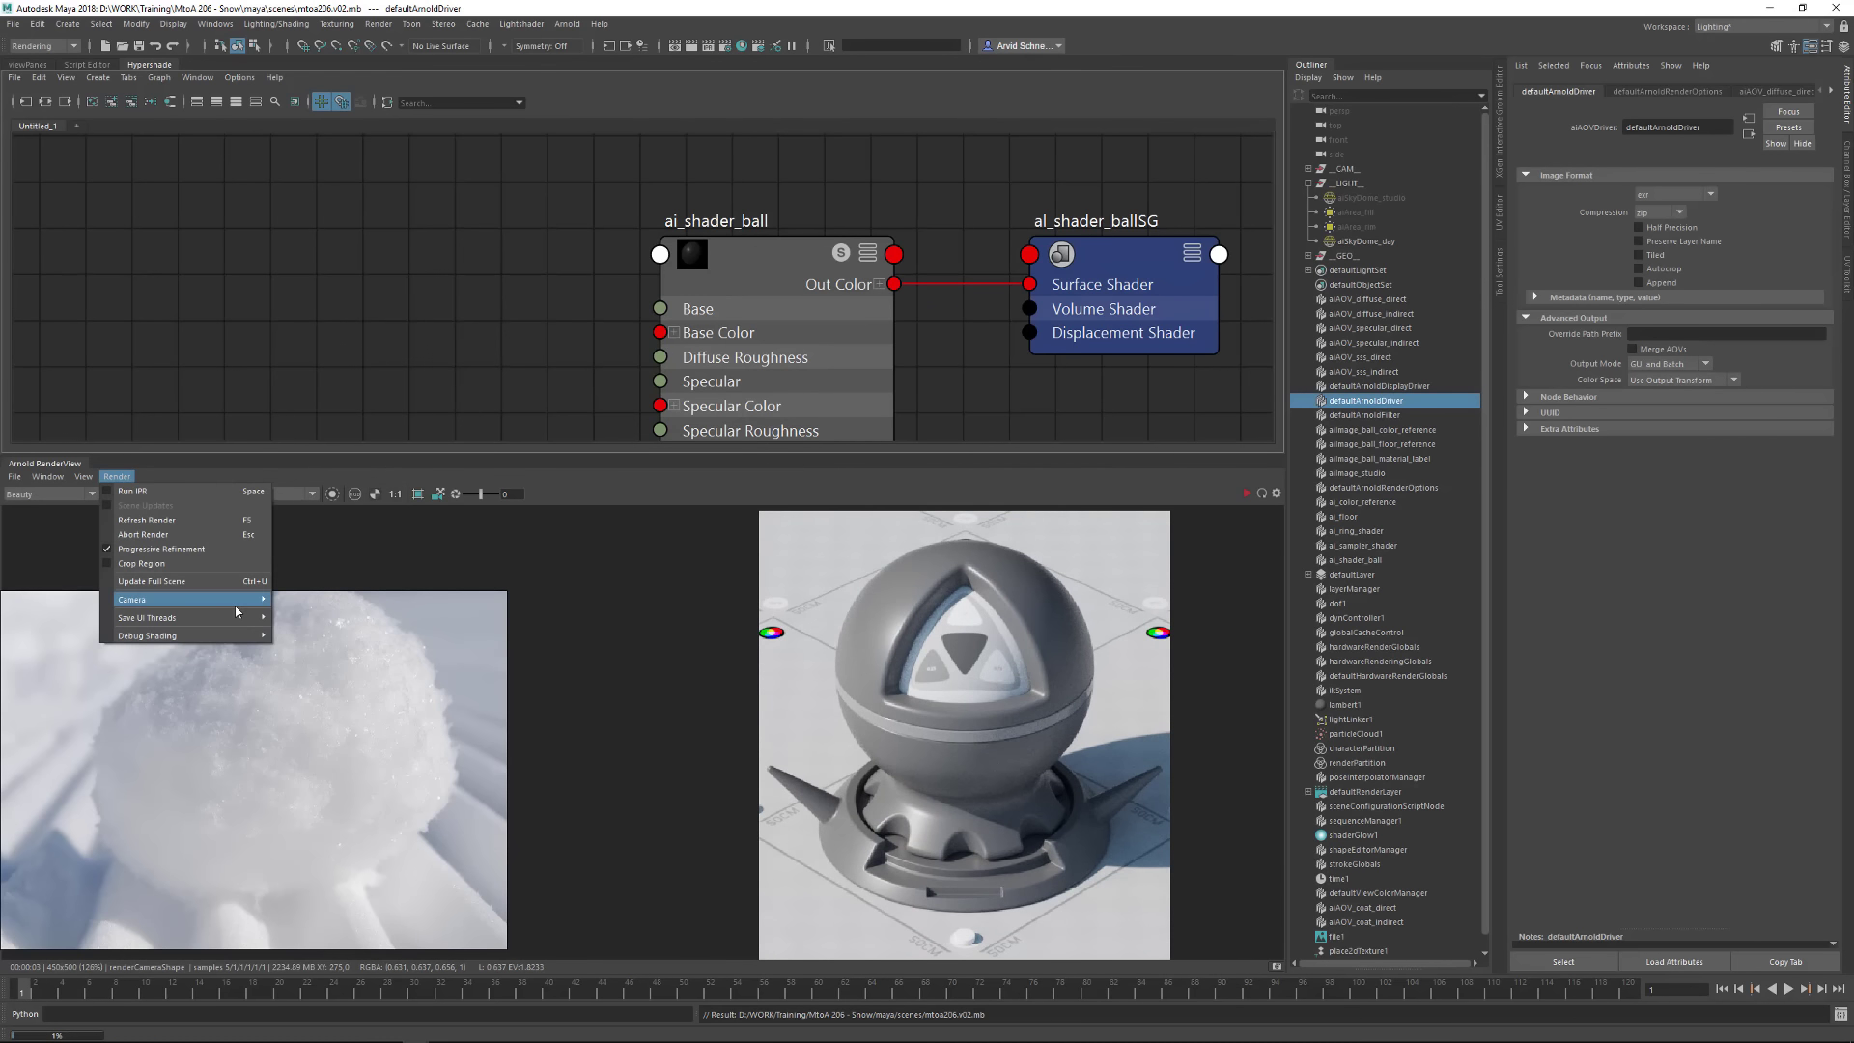
pyautogui.click(205, 583)
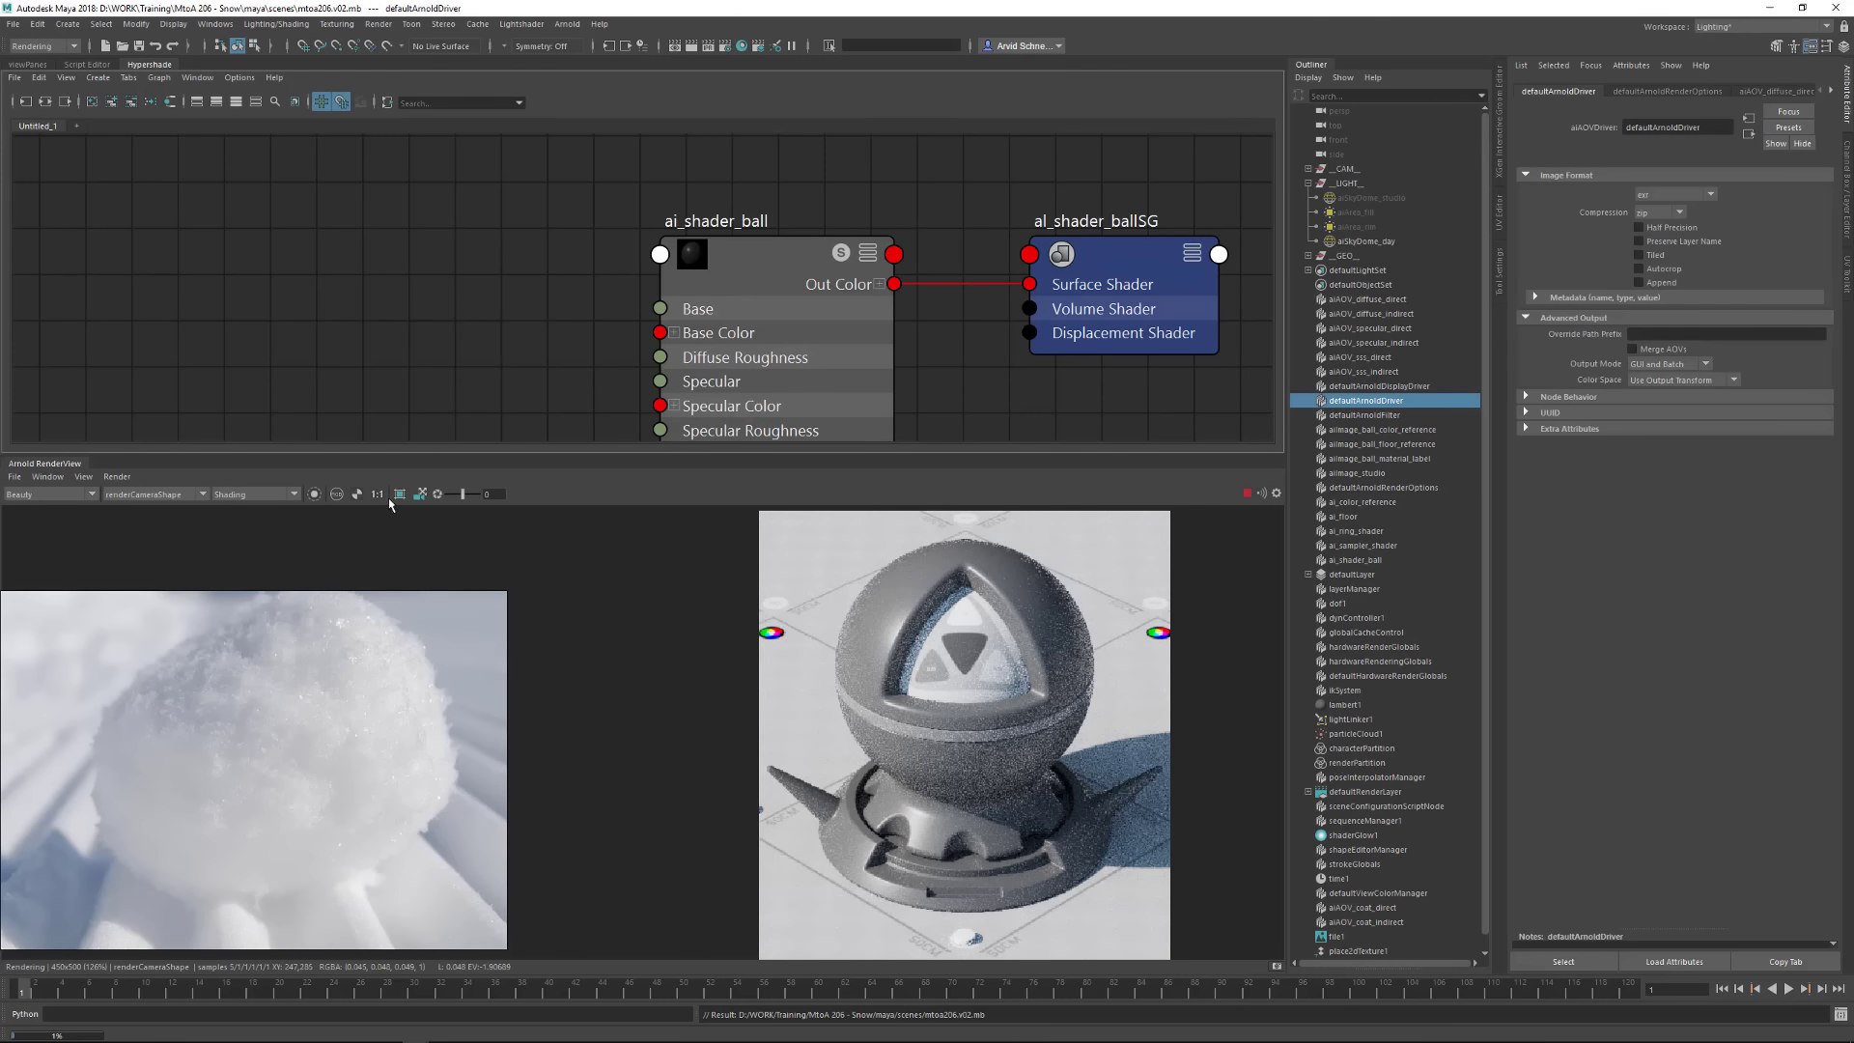
pyautogui.click(378, 494)
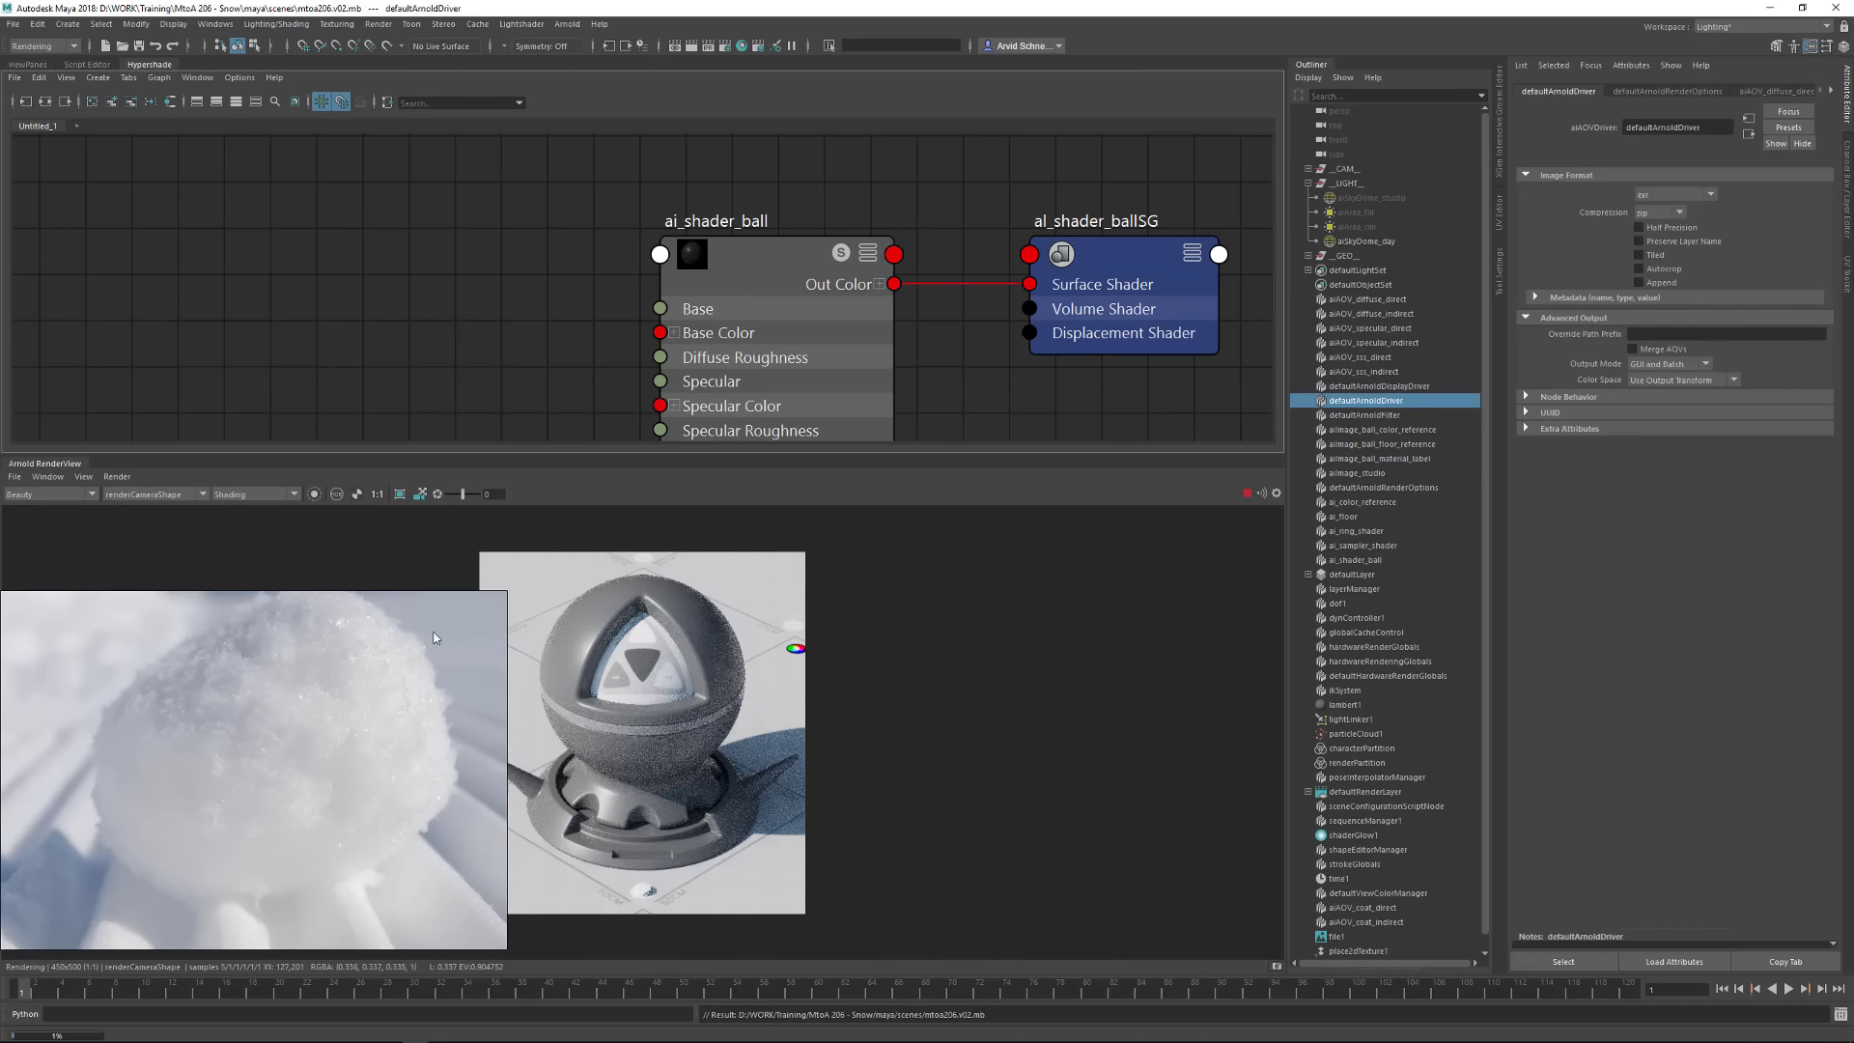
# Set the RenderView's test resolution to 100%
pyautogui.click(86, 478)
pyautogui.moveTo(144, 614)
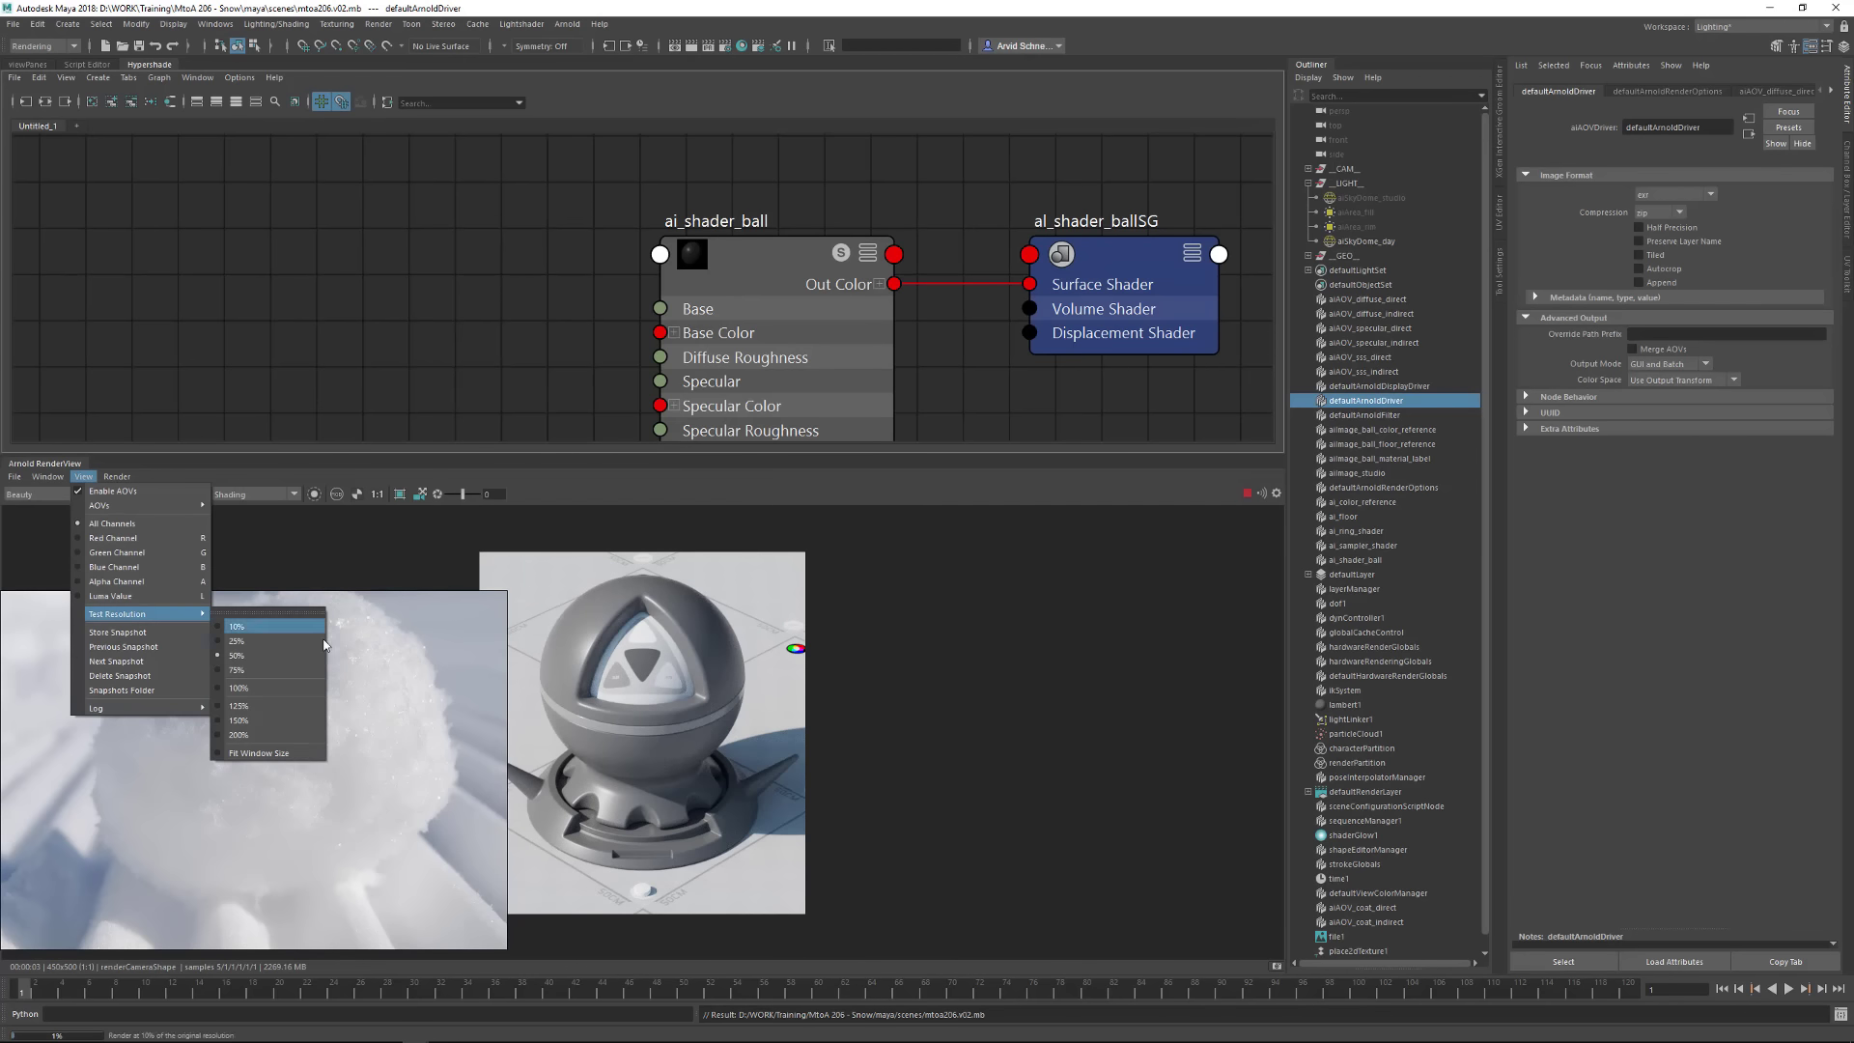
pyautogui.click(283, 691)
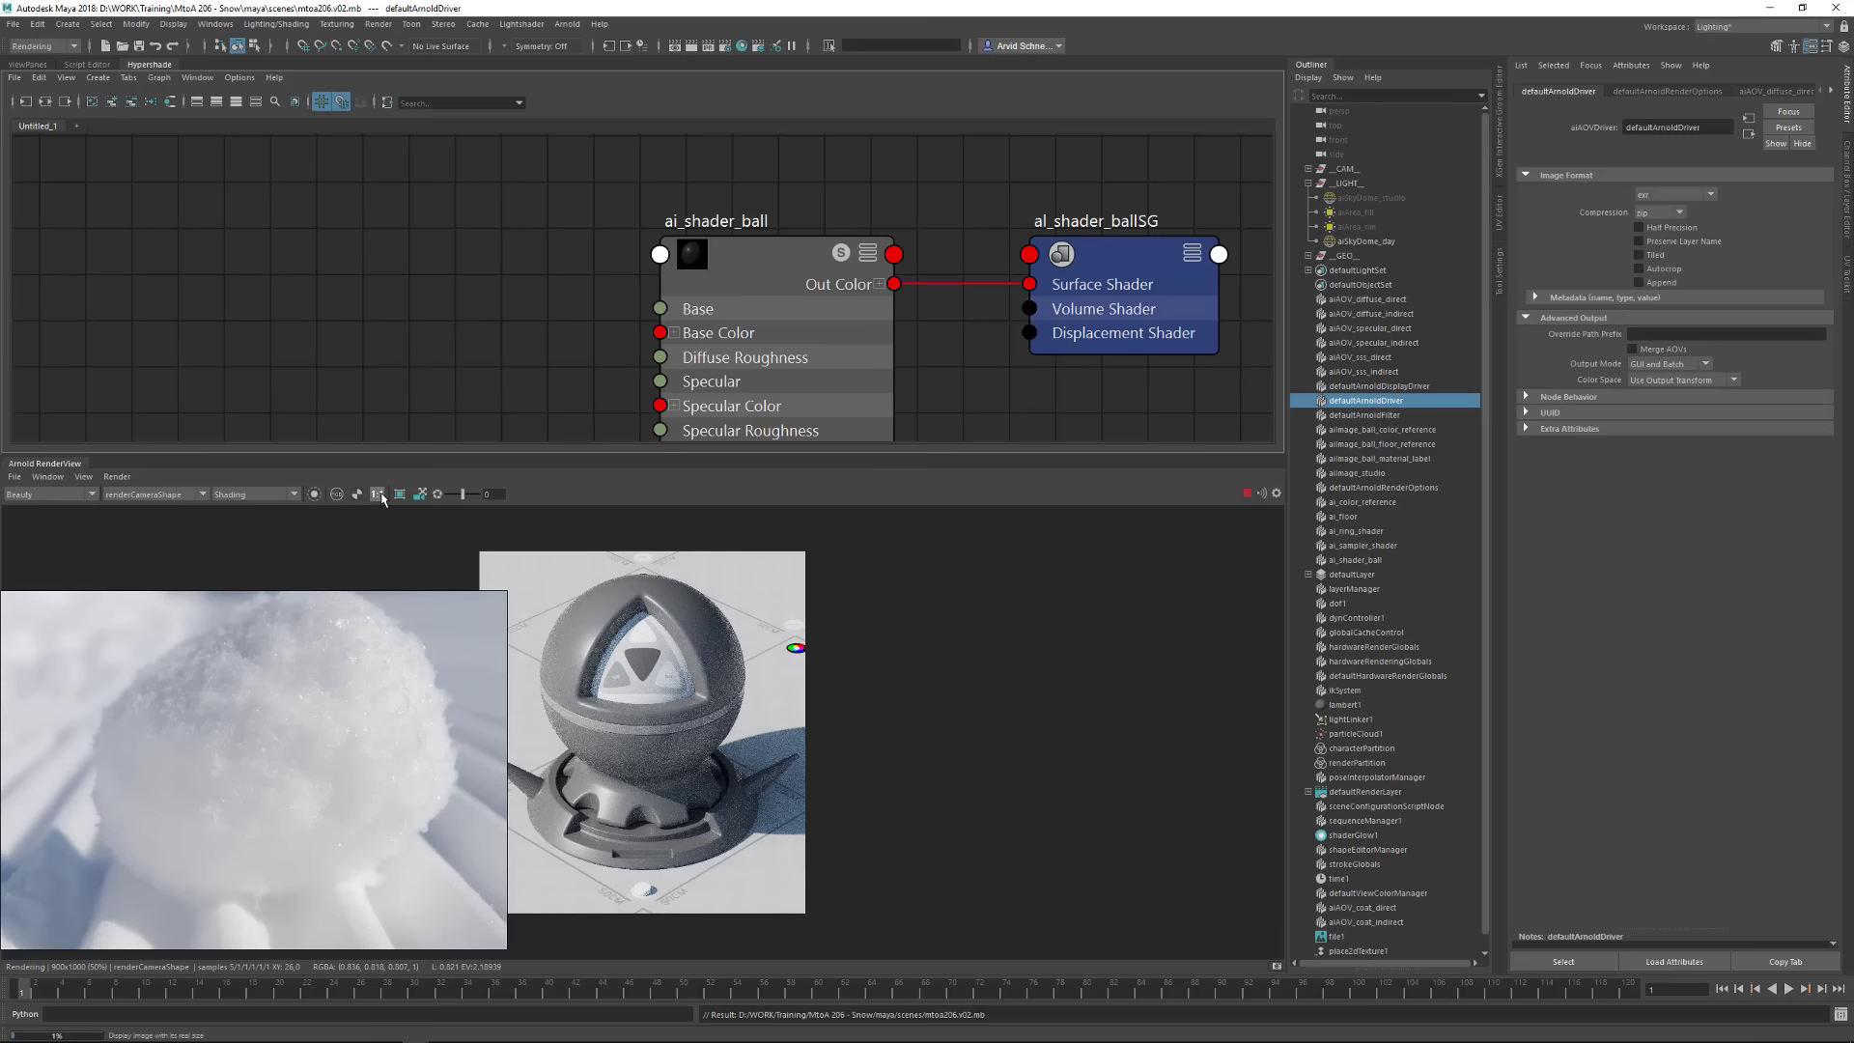
# Limit the RenderView to a crop region covering most of the shader ball, from its top down to the base
pyautogui.moveTo(713, 613); pyautogui.dragTo(1032, 725, button='middle')
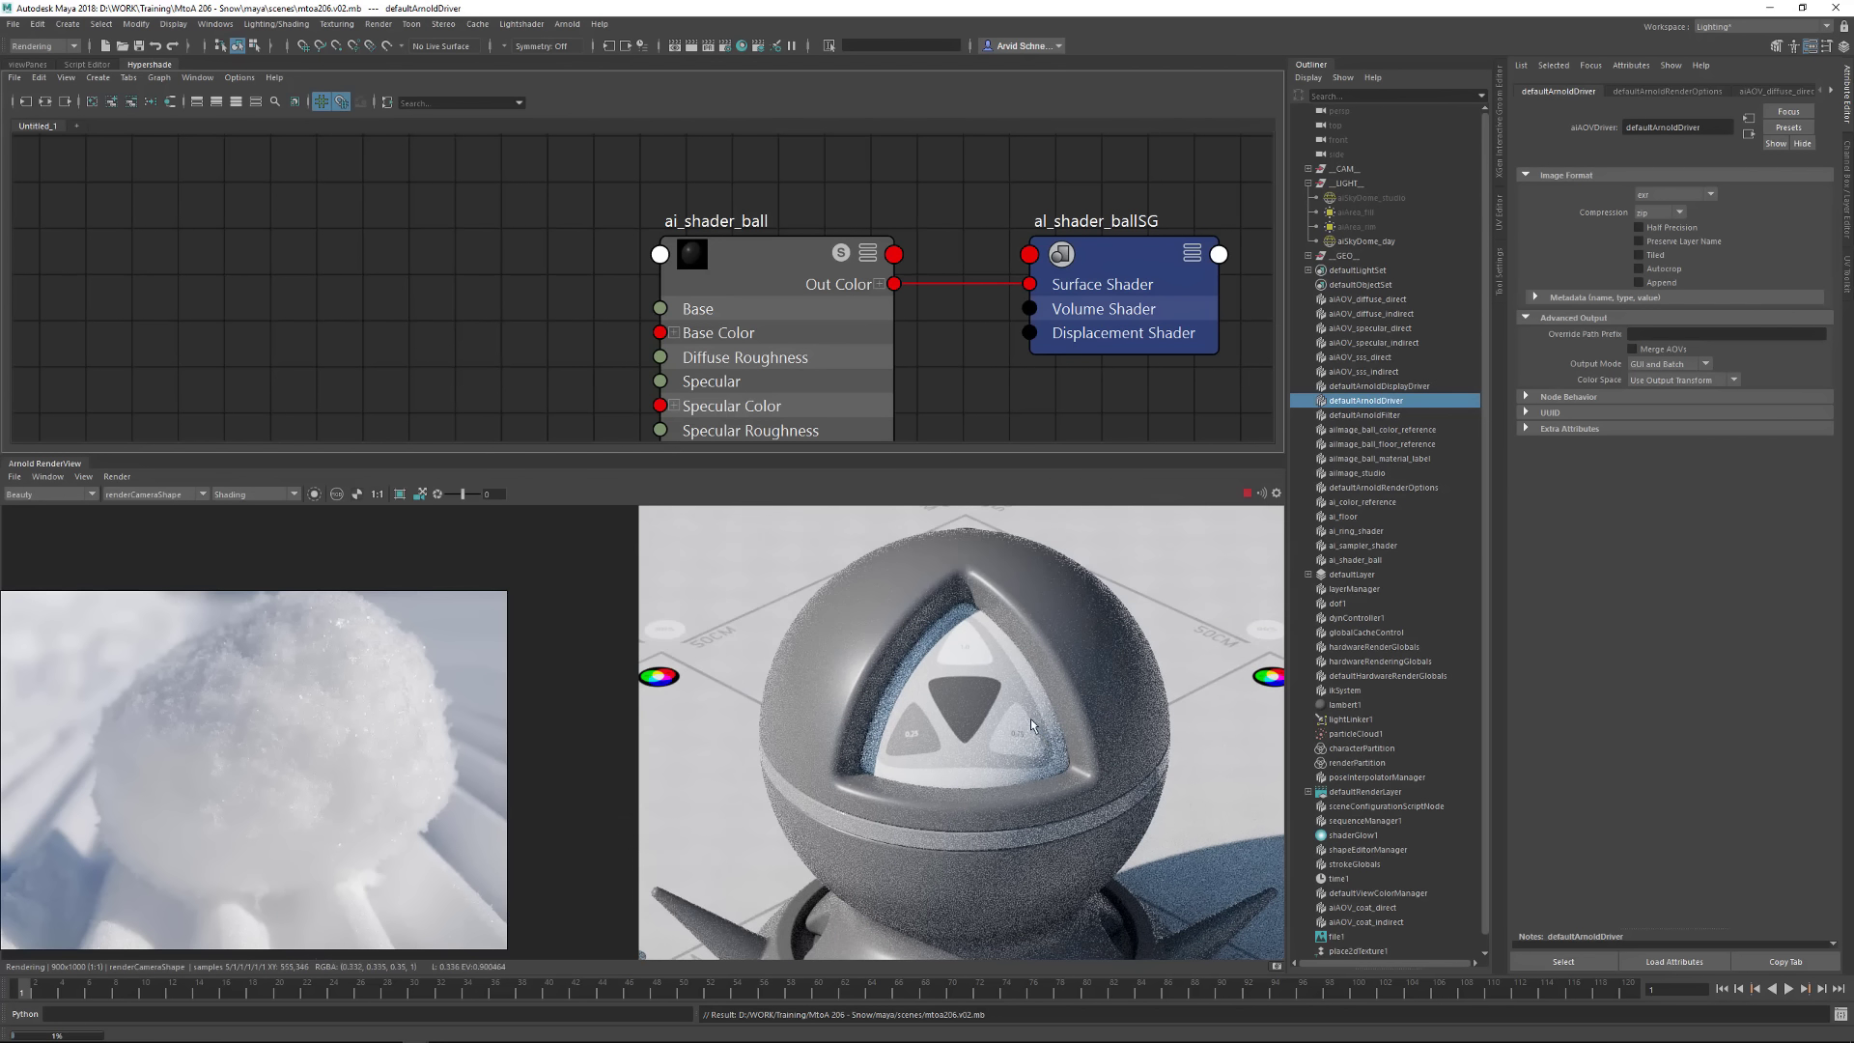
pyautogui.moveTo(928, 679); pyautogui.dragTo(850, 653, button='middle')
pyautogui.click(400, 493)
pyautogui.moveTo(663, 554); pyautogui.dragTo(800, 664)
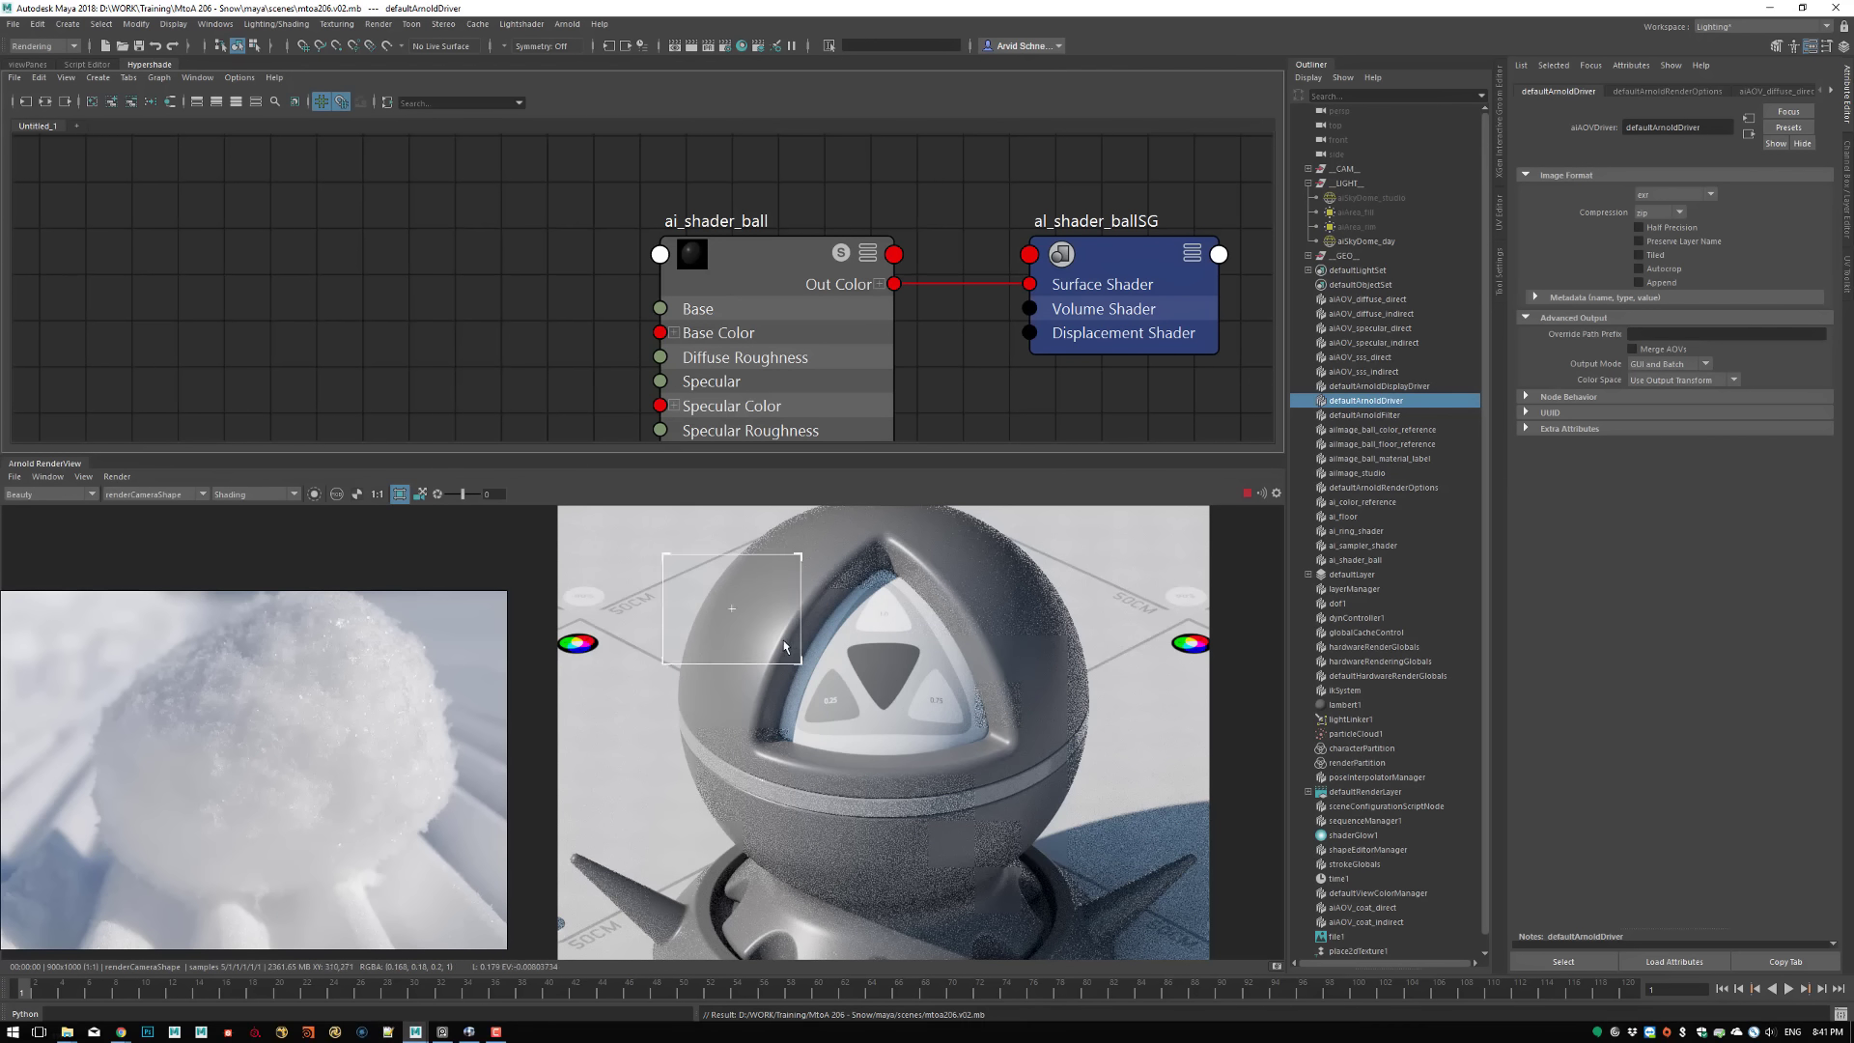
pyautogui.moveTo(801, 556); pyautogui.dragTo(1043, 497)
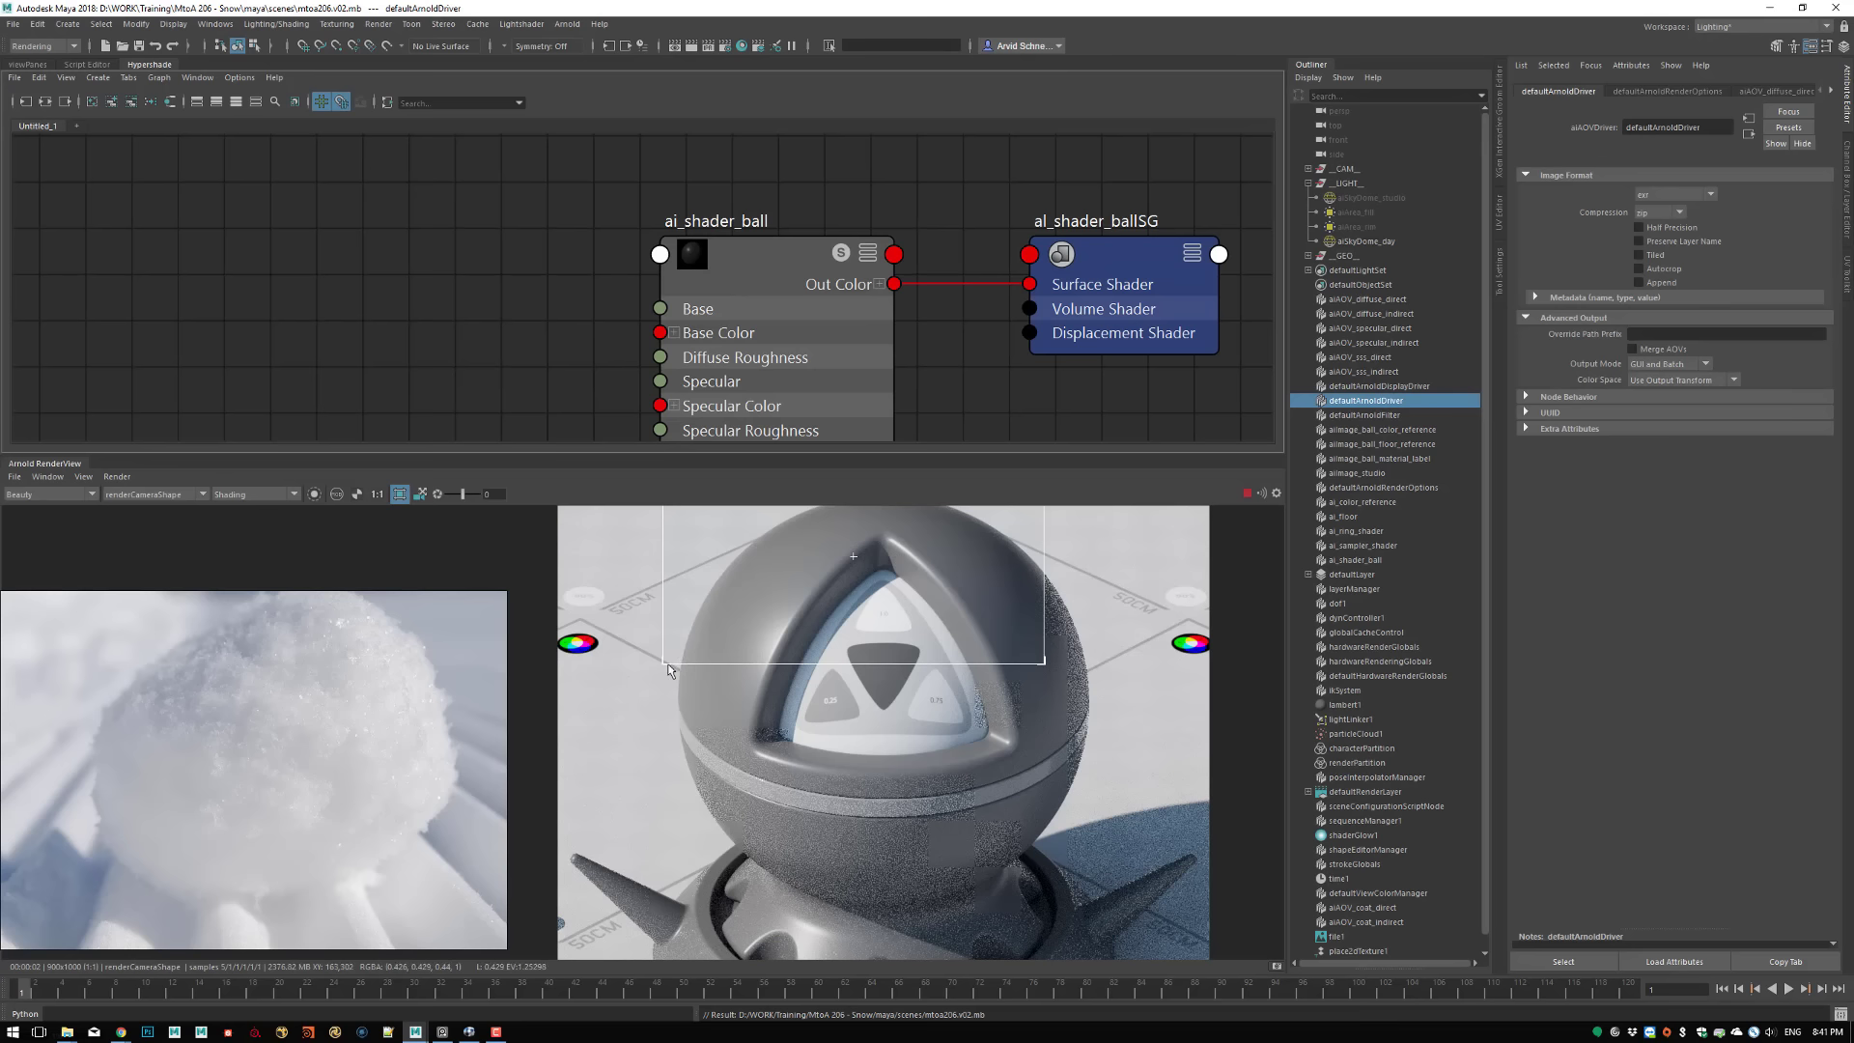
pyautogui.moveTo(664, 665); pyautogui.dragTo(618, 930)
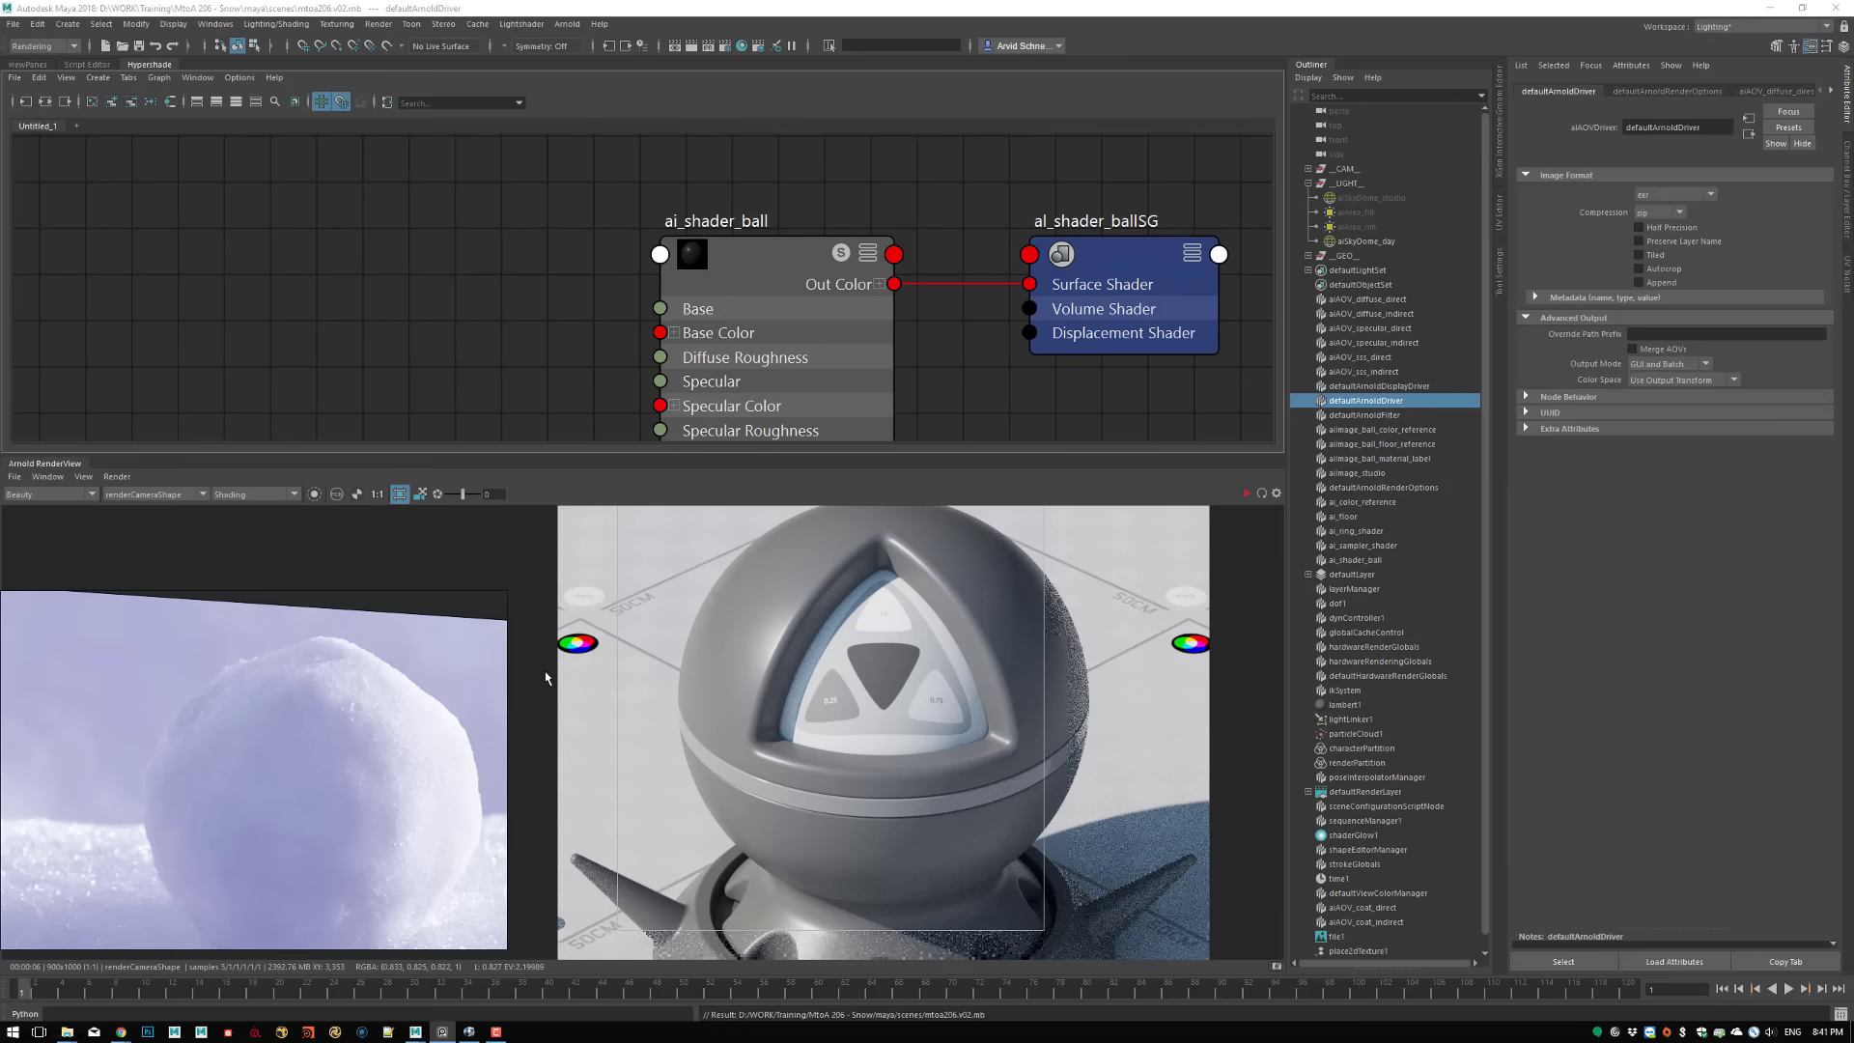
# Switch to the image viewer to examine the finished arnold.snow.shader.png render, then return to Maya
pyautogui.hotkey('alt', 'Tab')
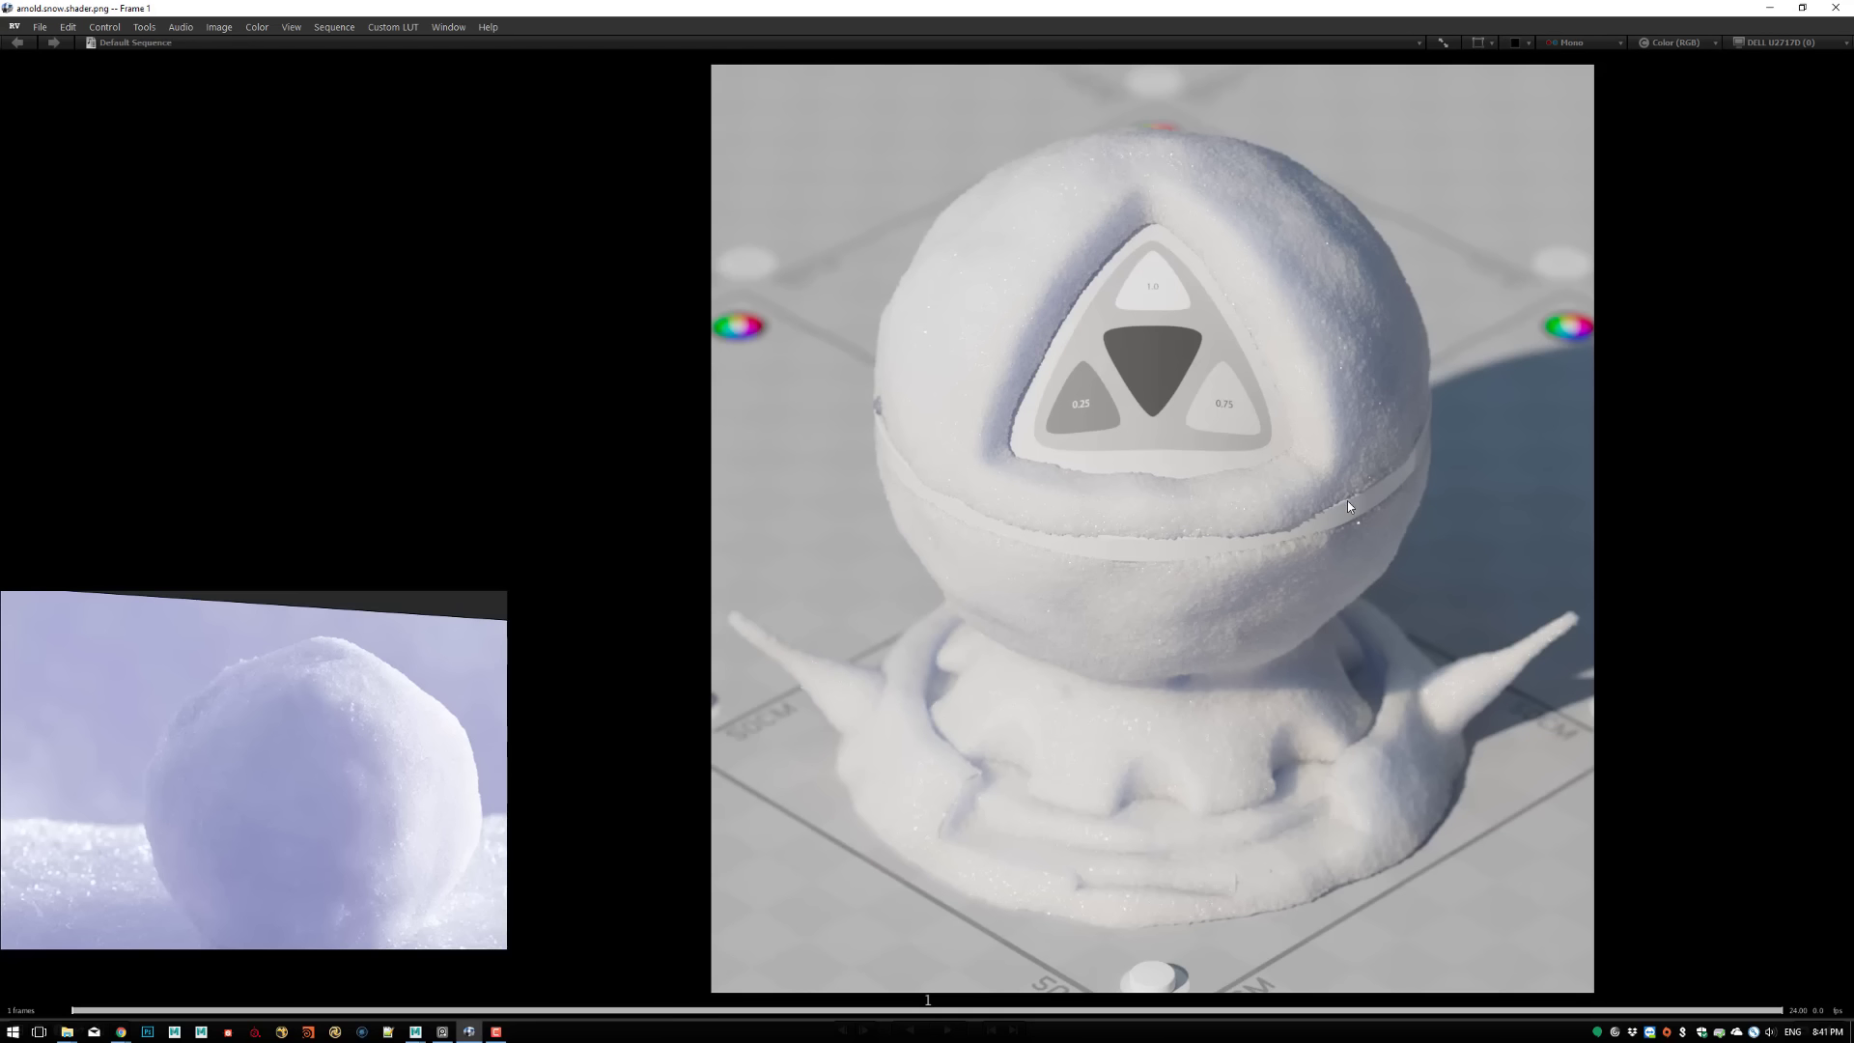
pyautogui.click(1769, 7)
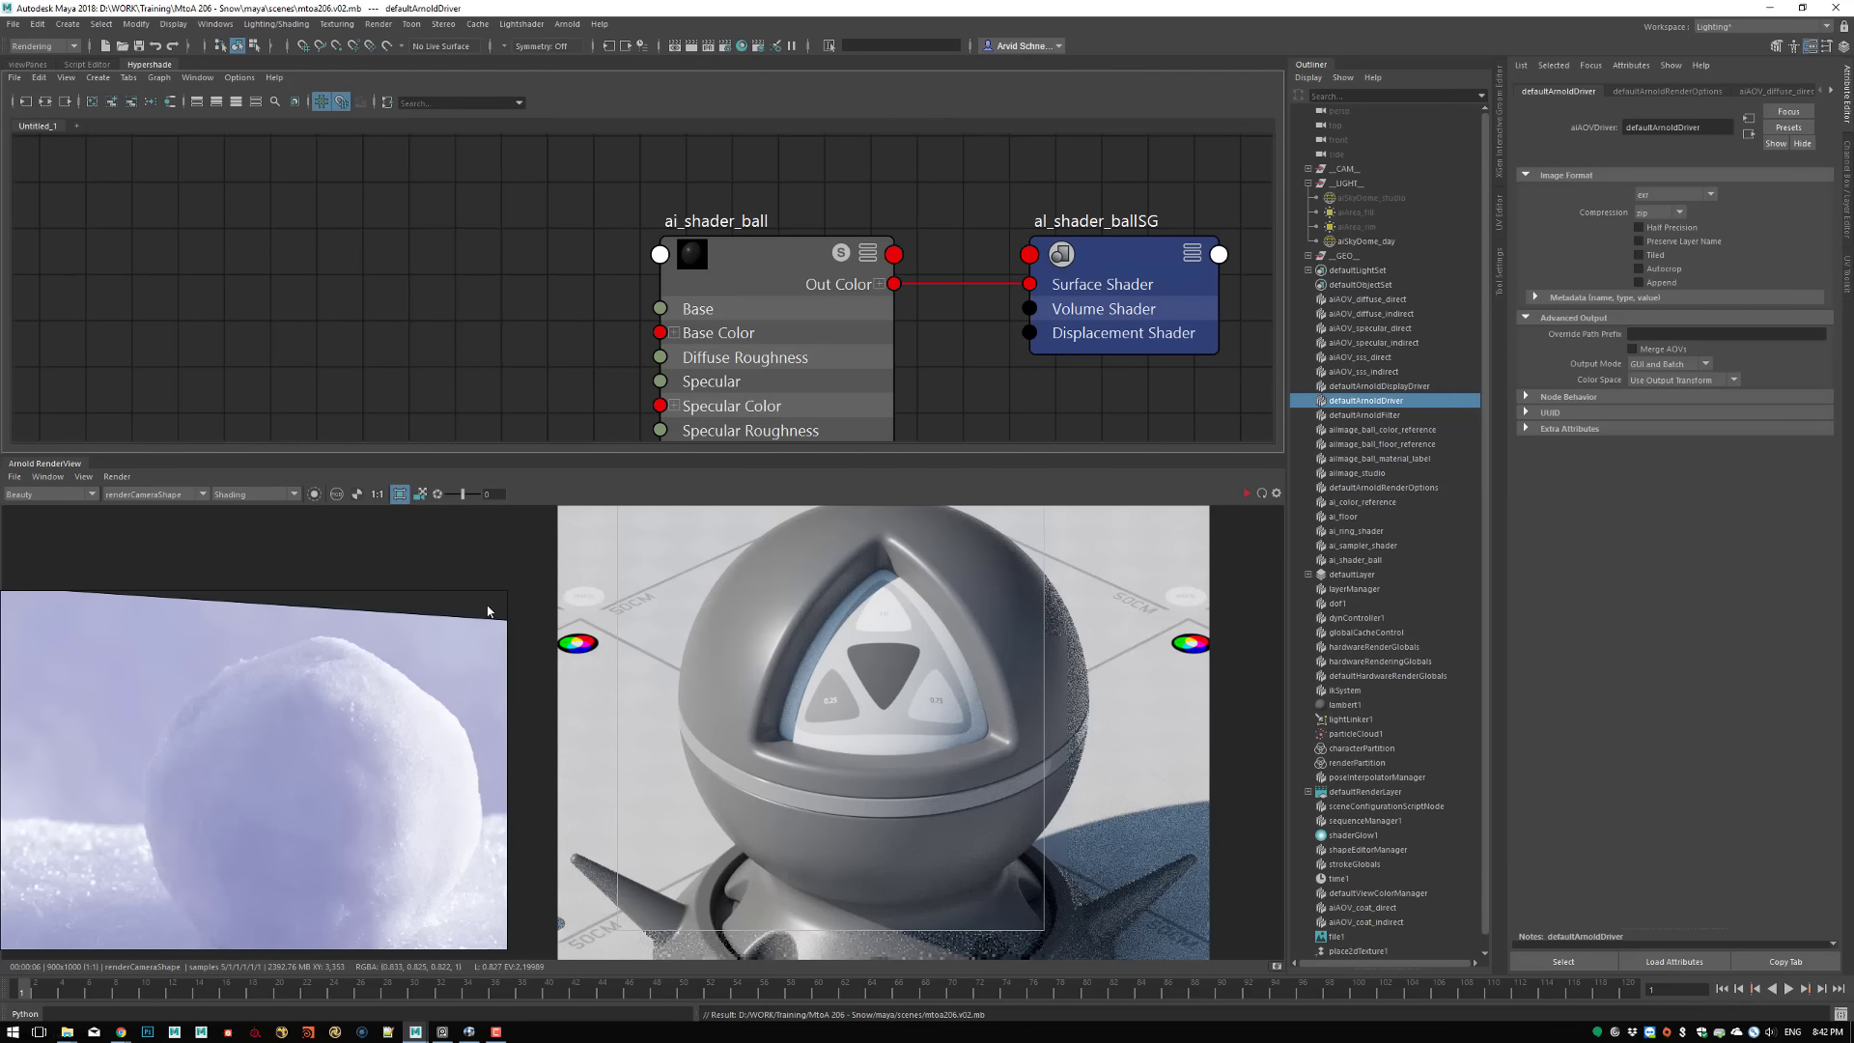
pyautogui.click(469, 1032)
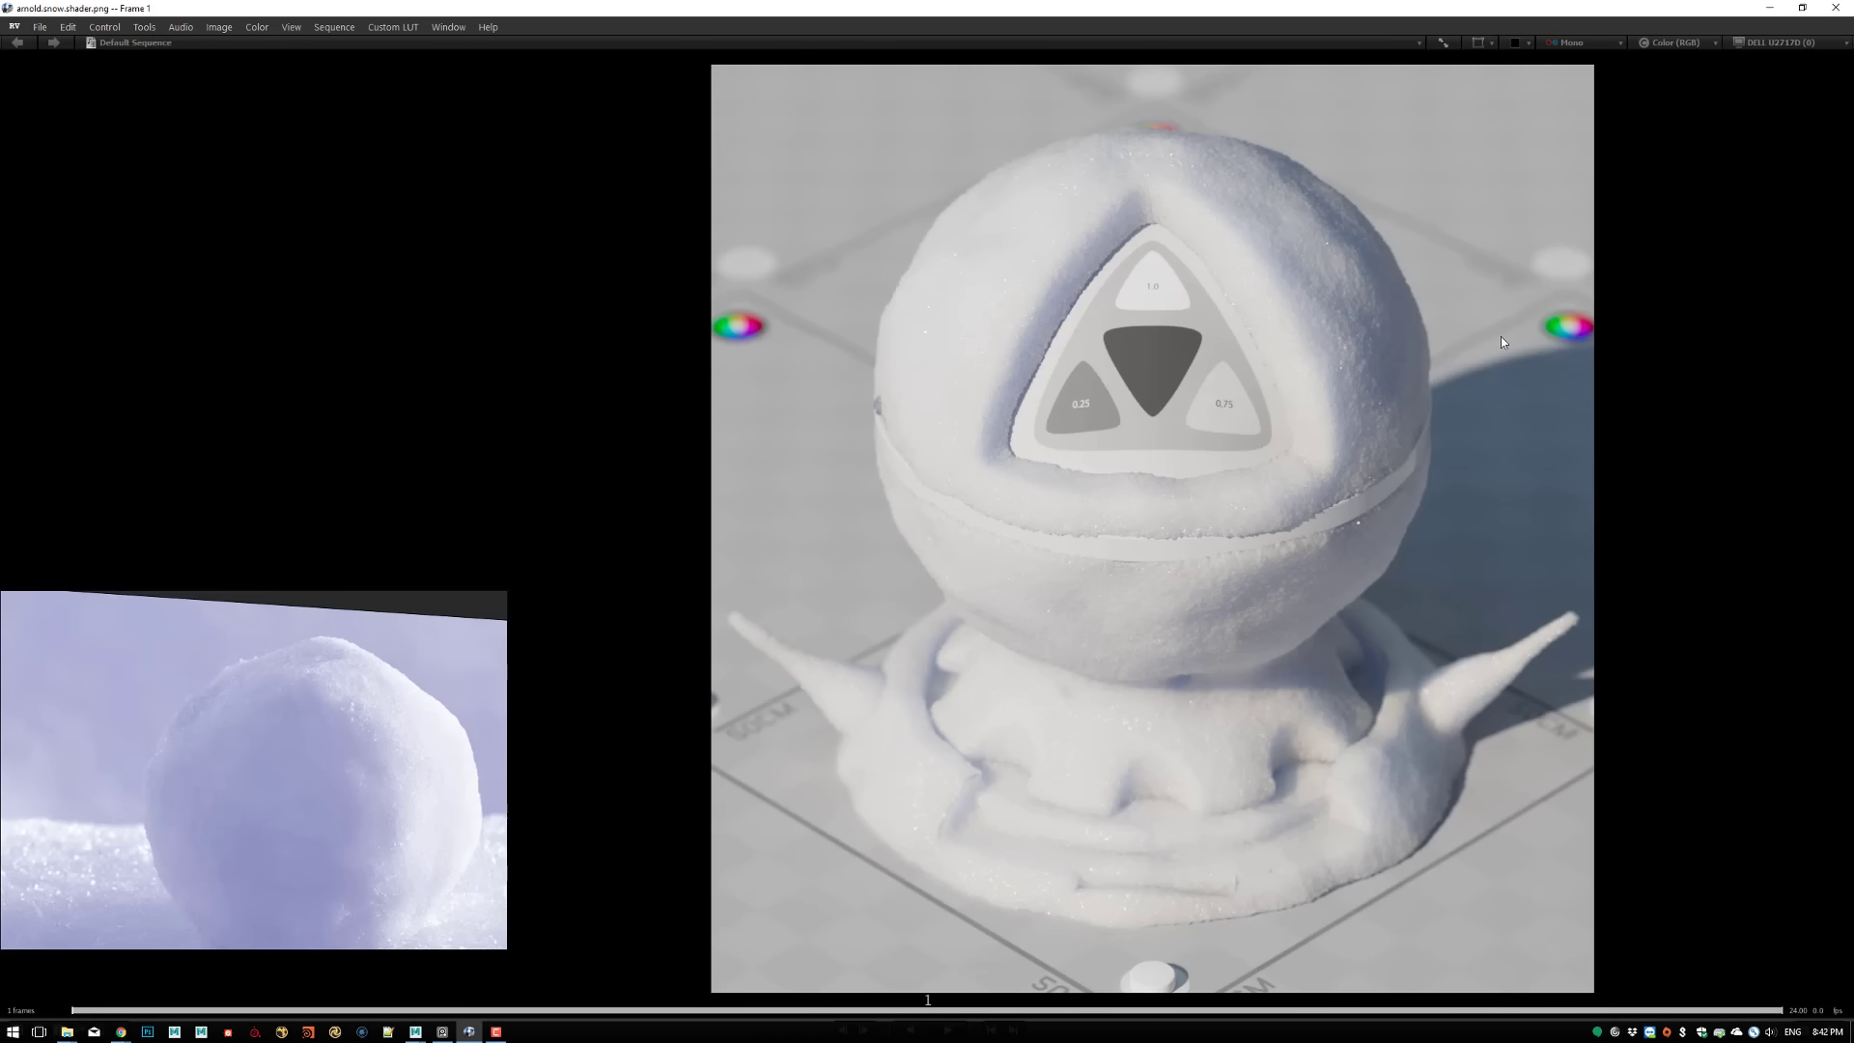
pyautogui.click(1769, 8)
# Create an aiNoise node next to ai_shader_ball in the shader network
pyautogui.keyDown('alt'); pyautogui.moveTo(473, 271); pyautogui.dragTo(722, 284, button='middle'); pyautogui.keyUp('alt')
pyautogui.scroll(-4, 582, 244)
pyautogui.press('Tab')
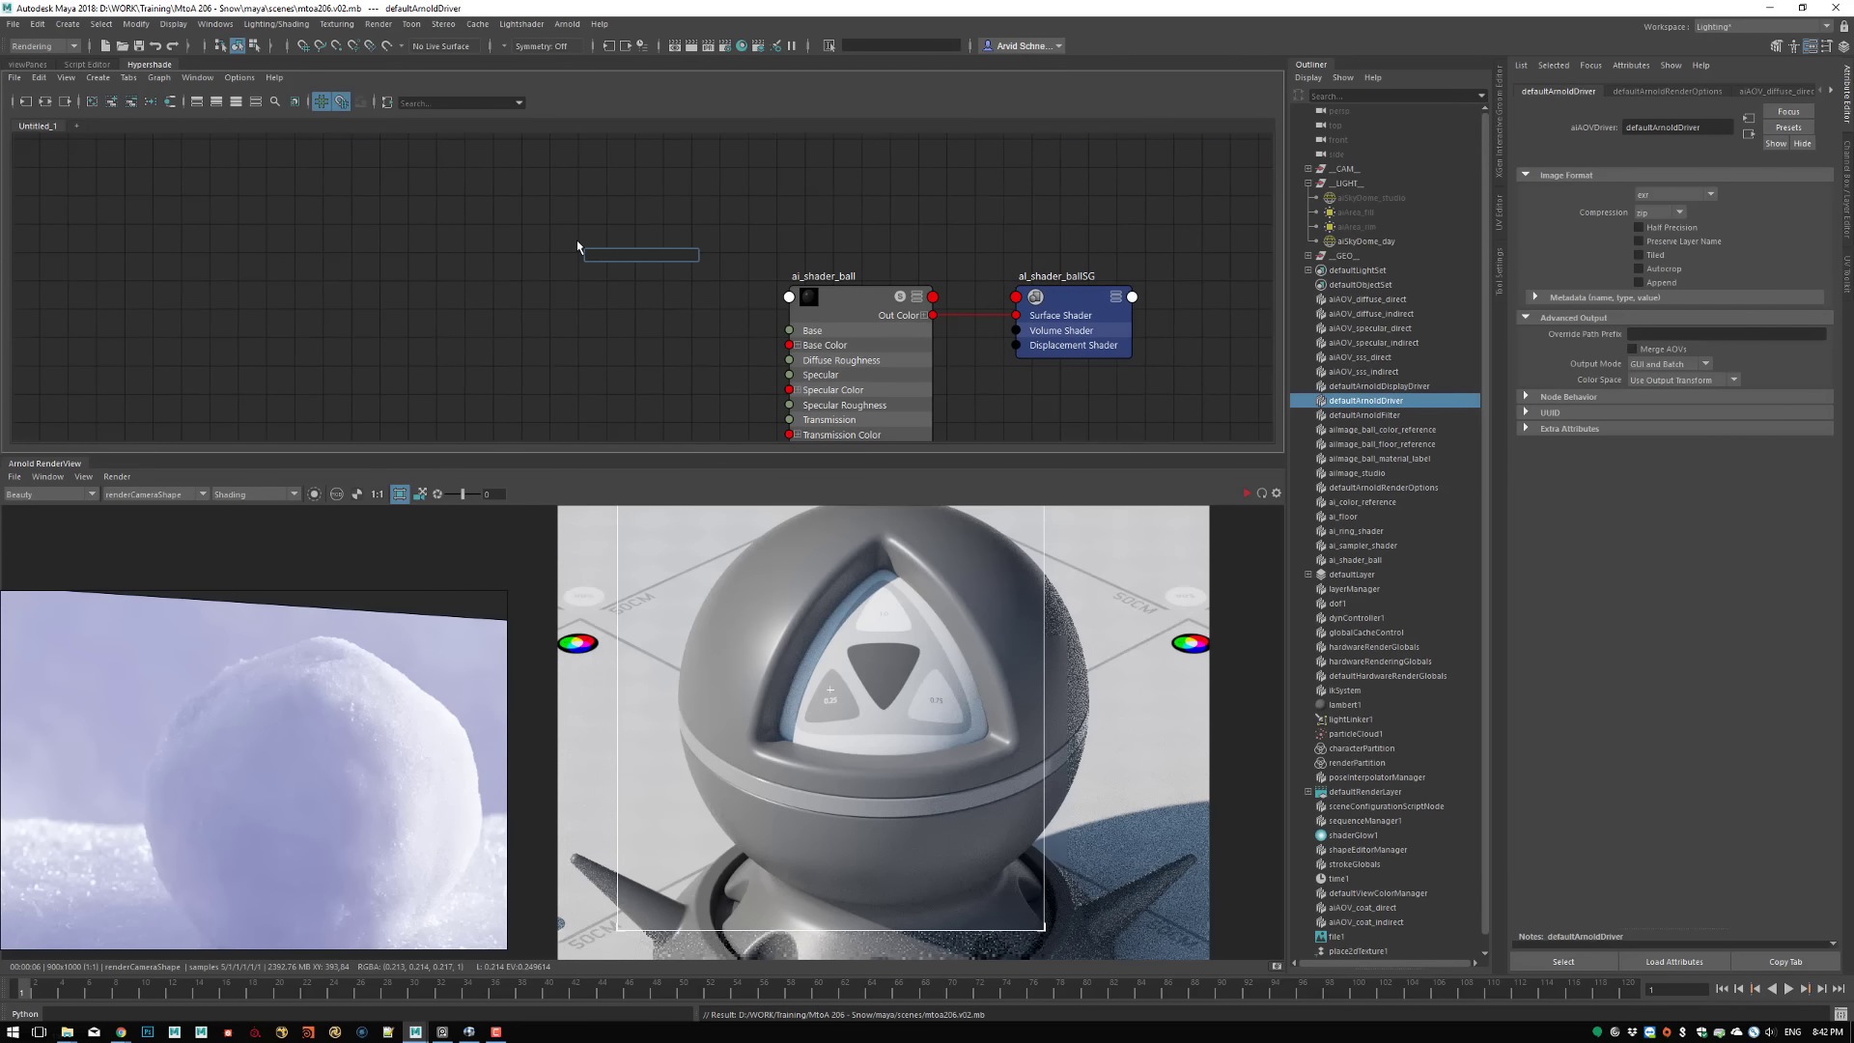
pyautogui.write('ai')
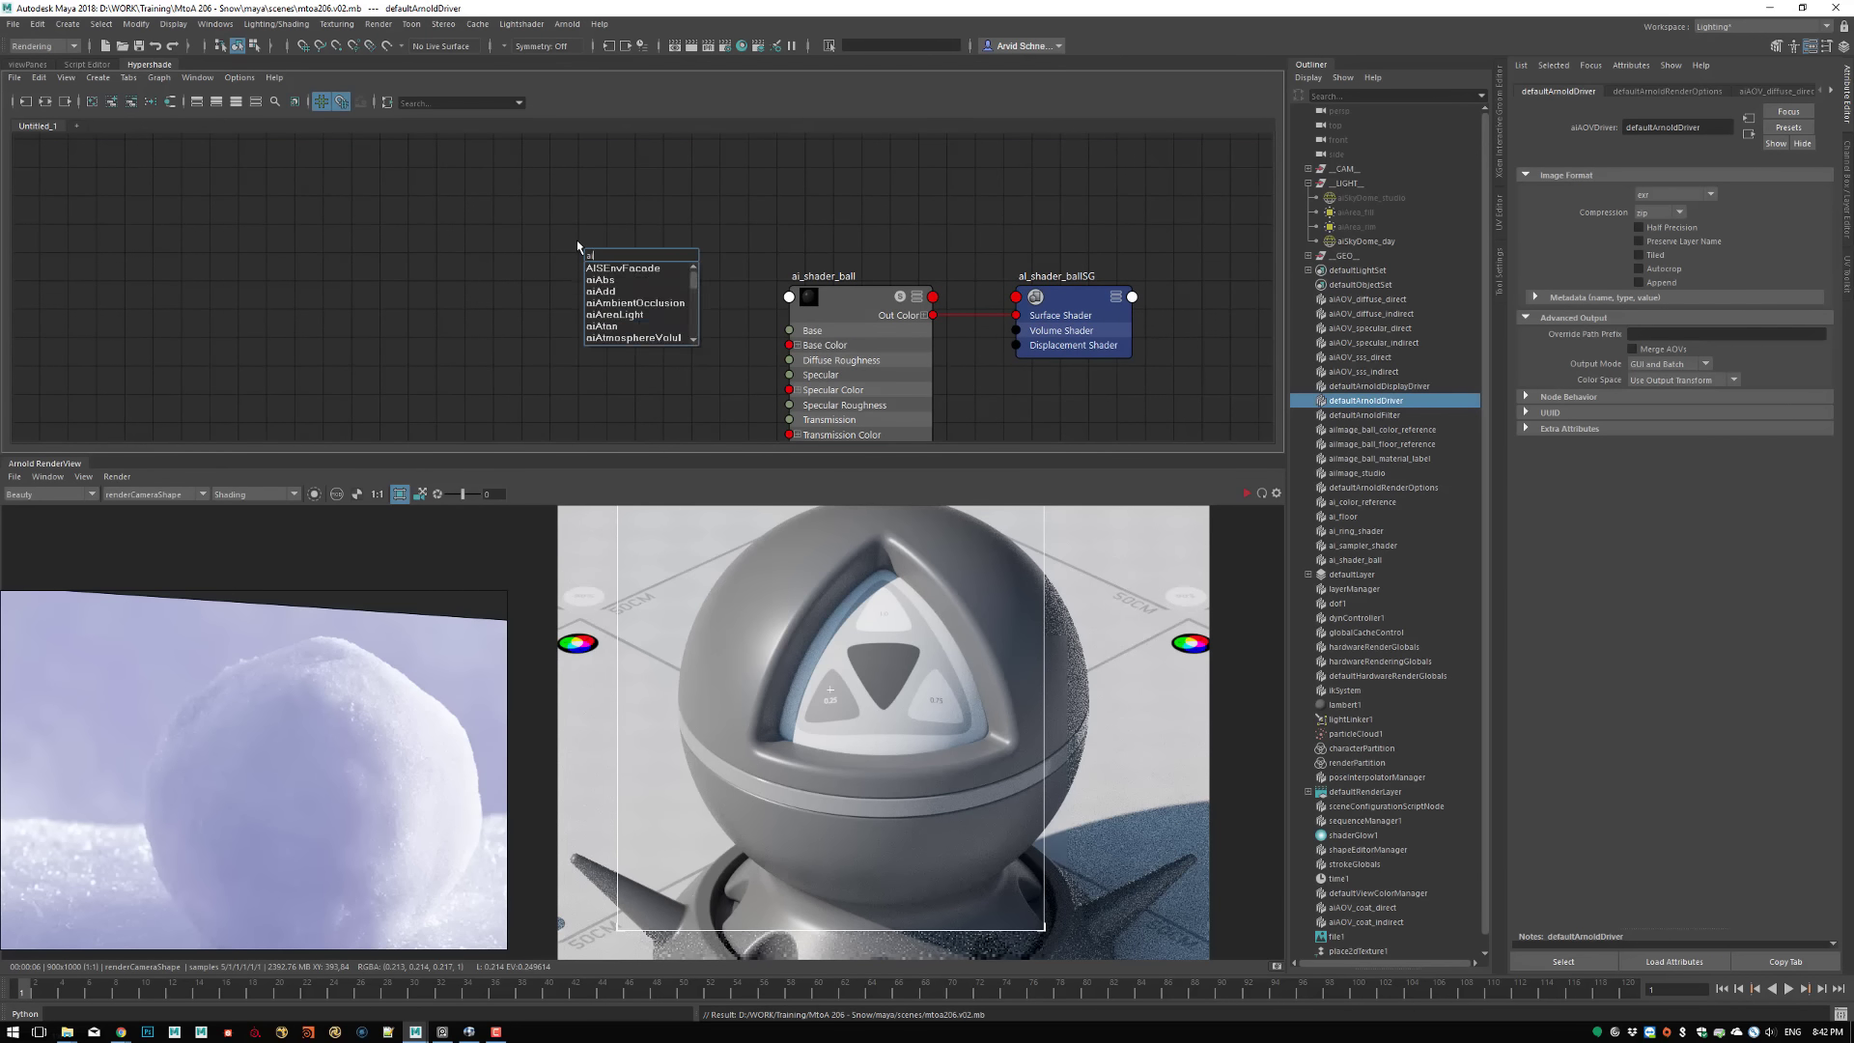
pyautogui.write('noise')
pyautogui.press('Return')
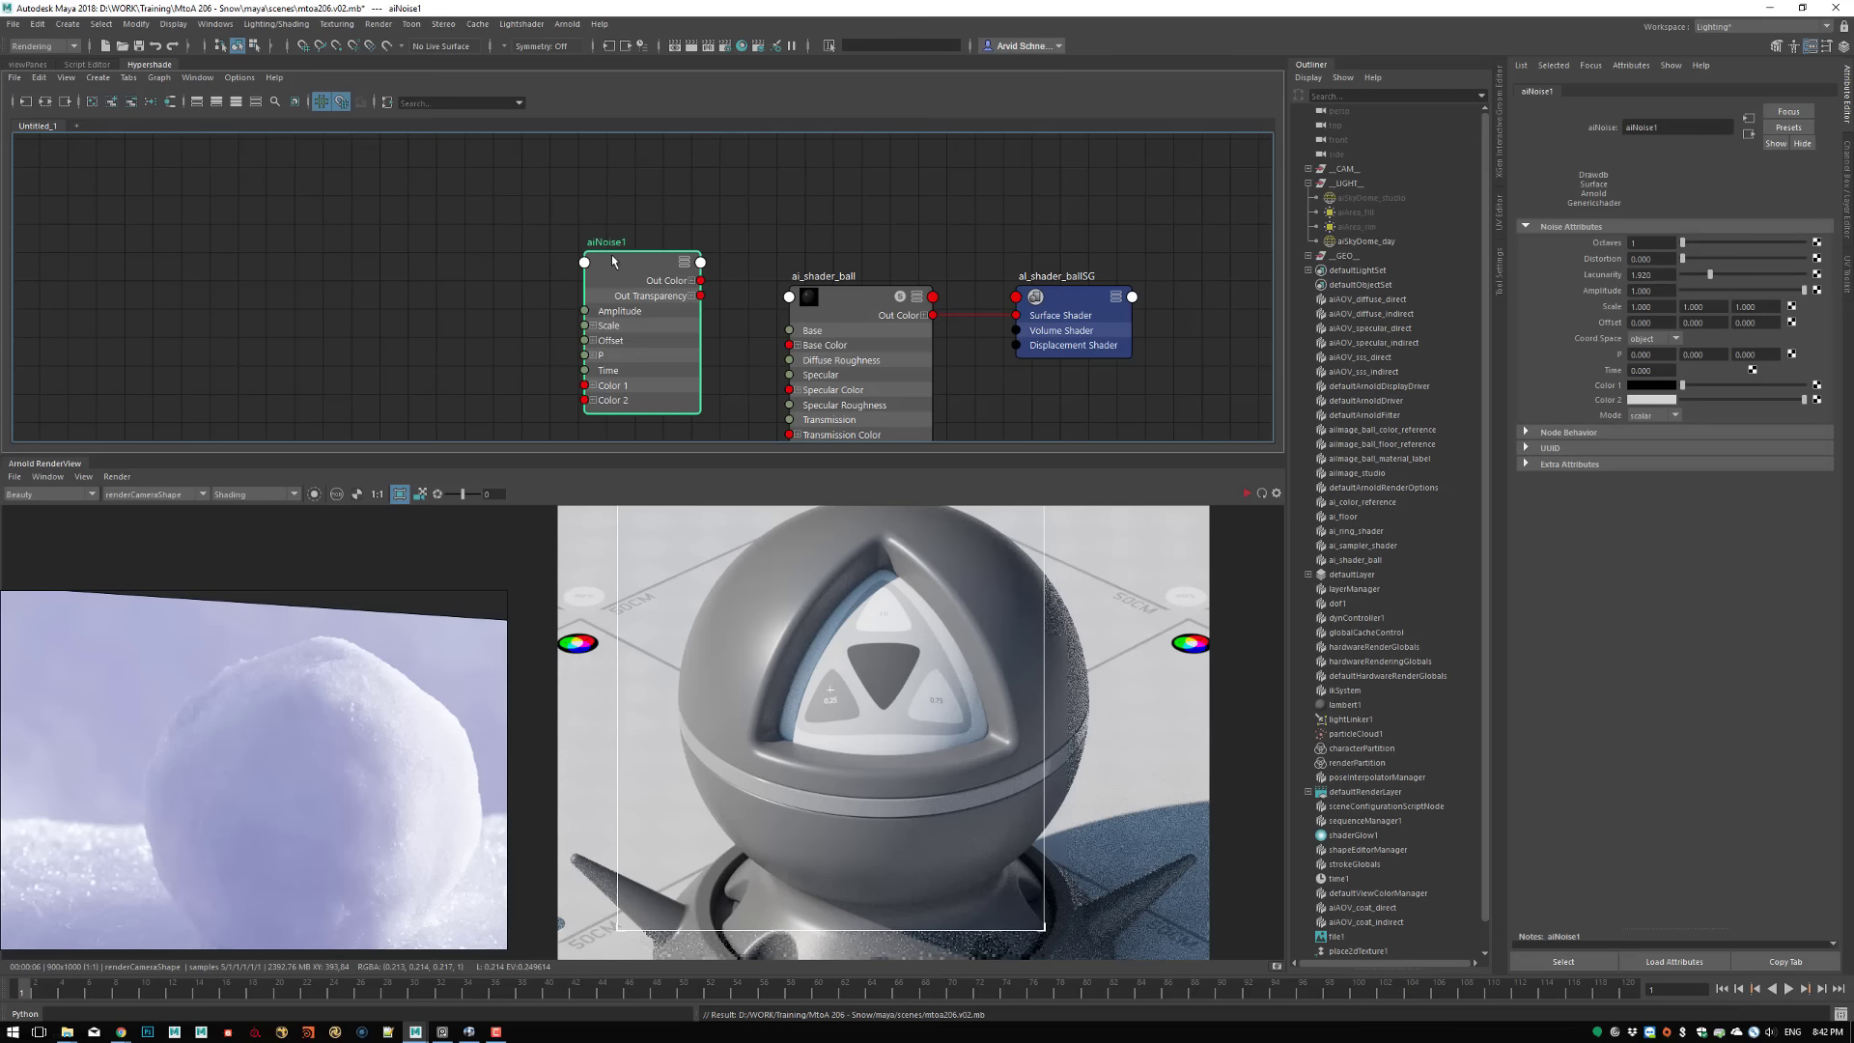
# Rename the noise node as aiNoise_lo_freq and place it to the left of ai_shader_ball
pyautogui.moveTo(612, 260); pyautogui.dragTo(493, 261)
pyautogui.doubleClick(482, 242)
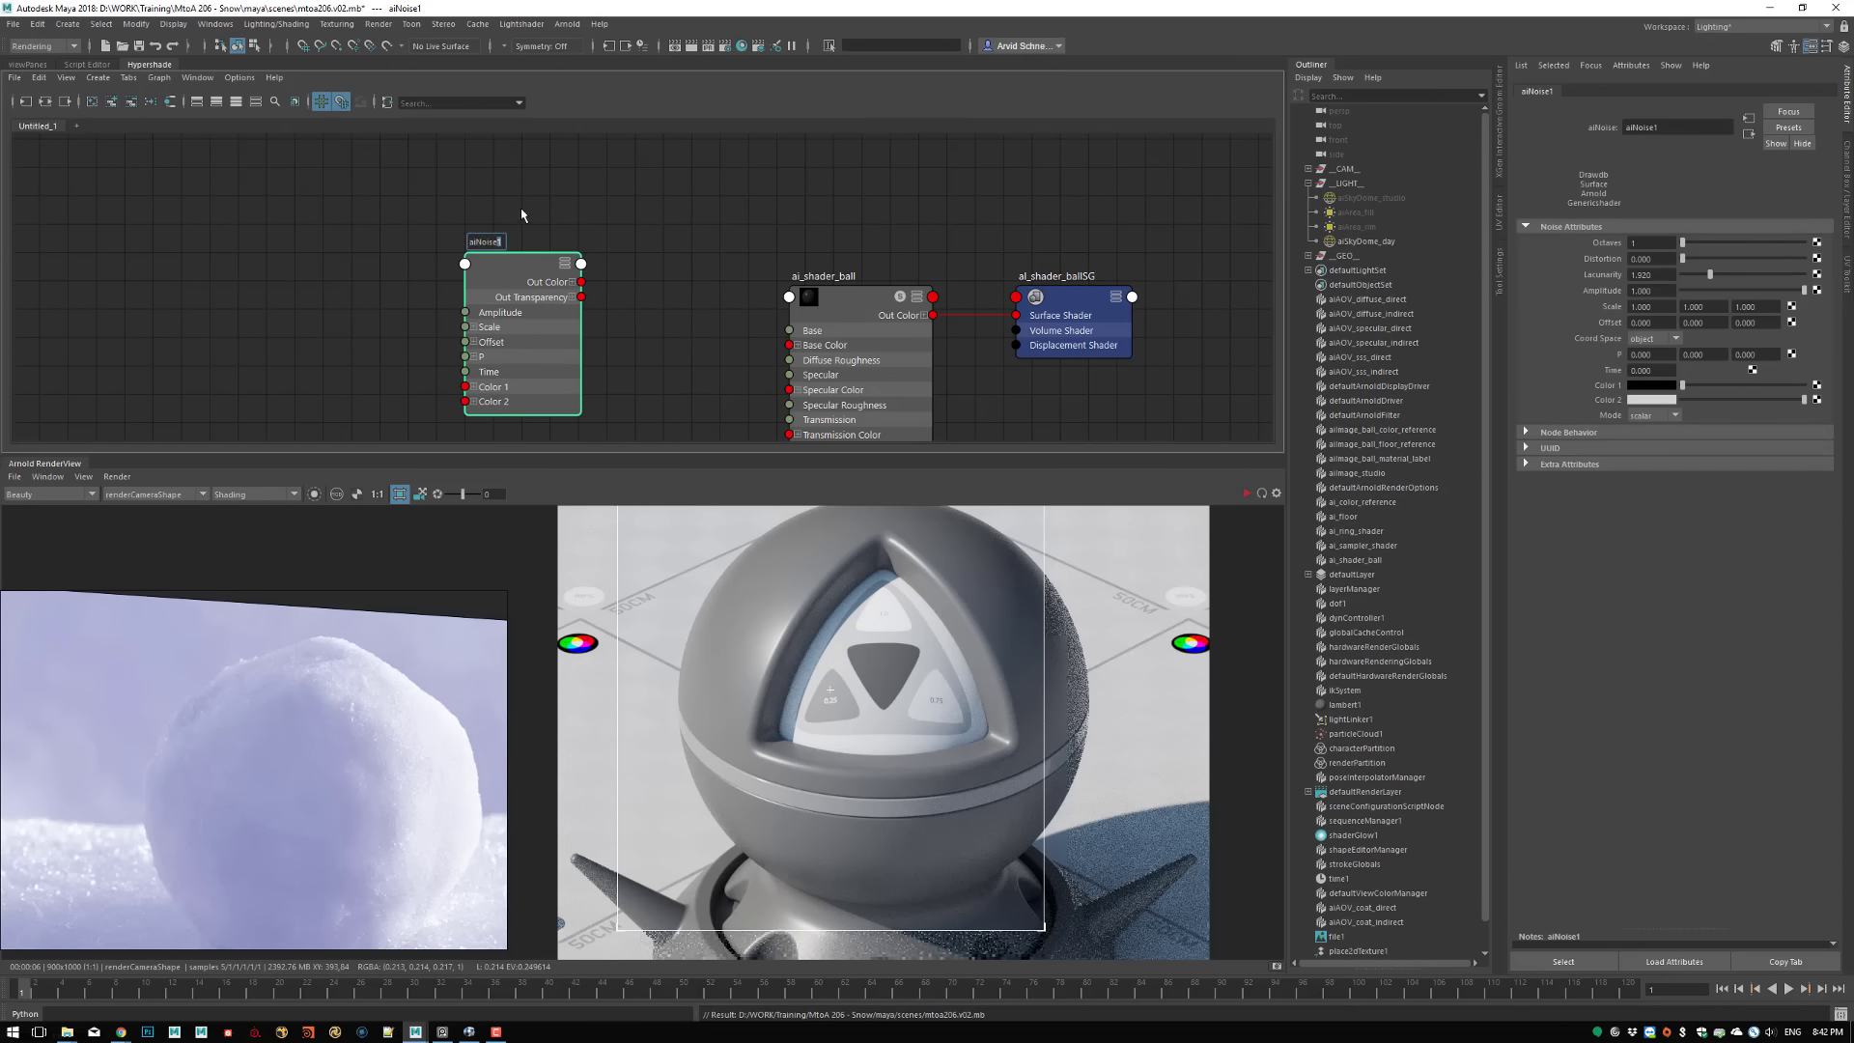
pyautogui.write('_low')
pyautogui.write('_lo_freq')
pyautogui.press('Return')
pyautogui.keyDown('alt'); pyautogui.moveTo(715, 365); pyautogui.dragTo(722, 306, button='middle'); pyautogui.keyUp('alt')
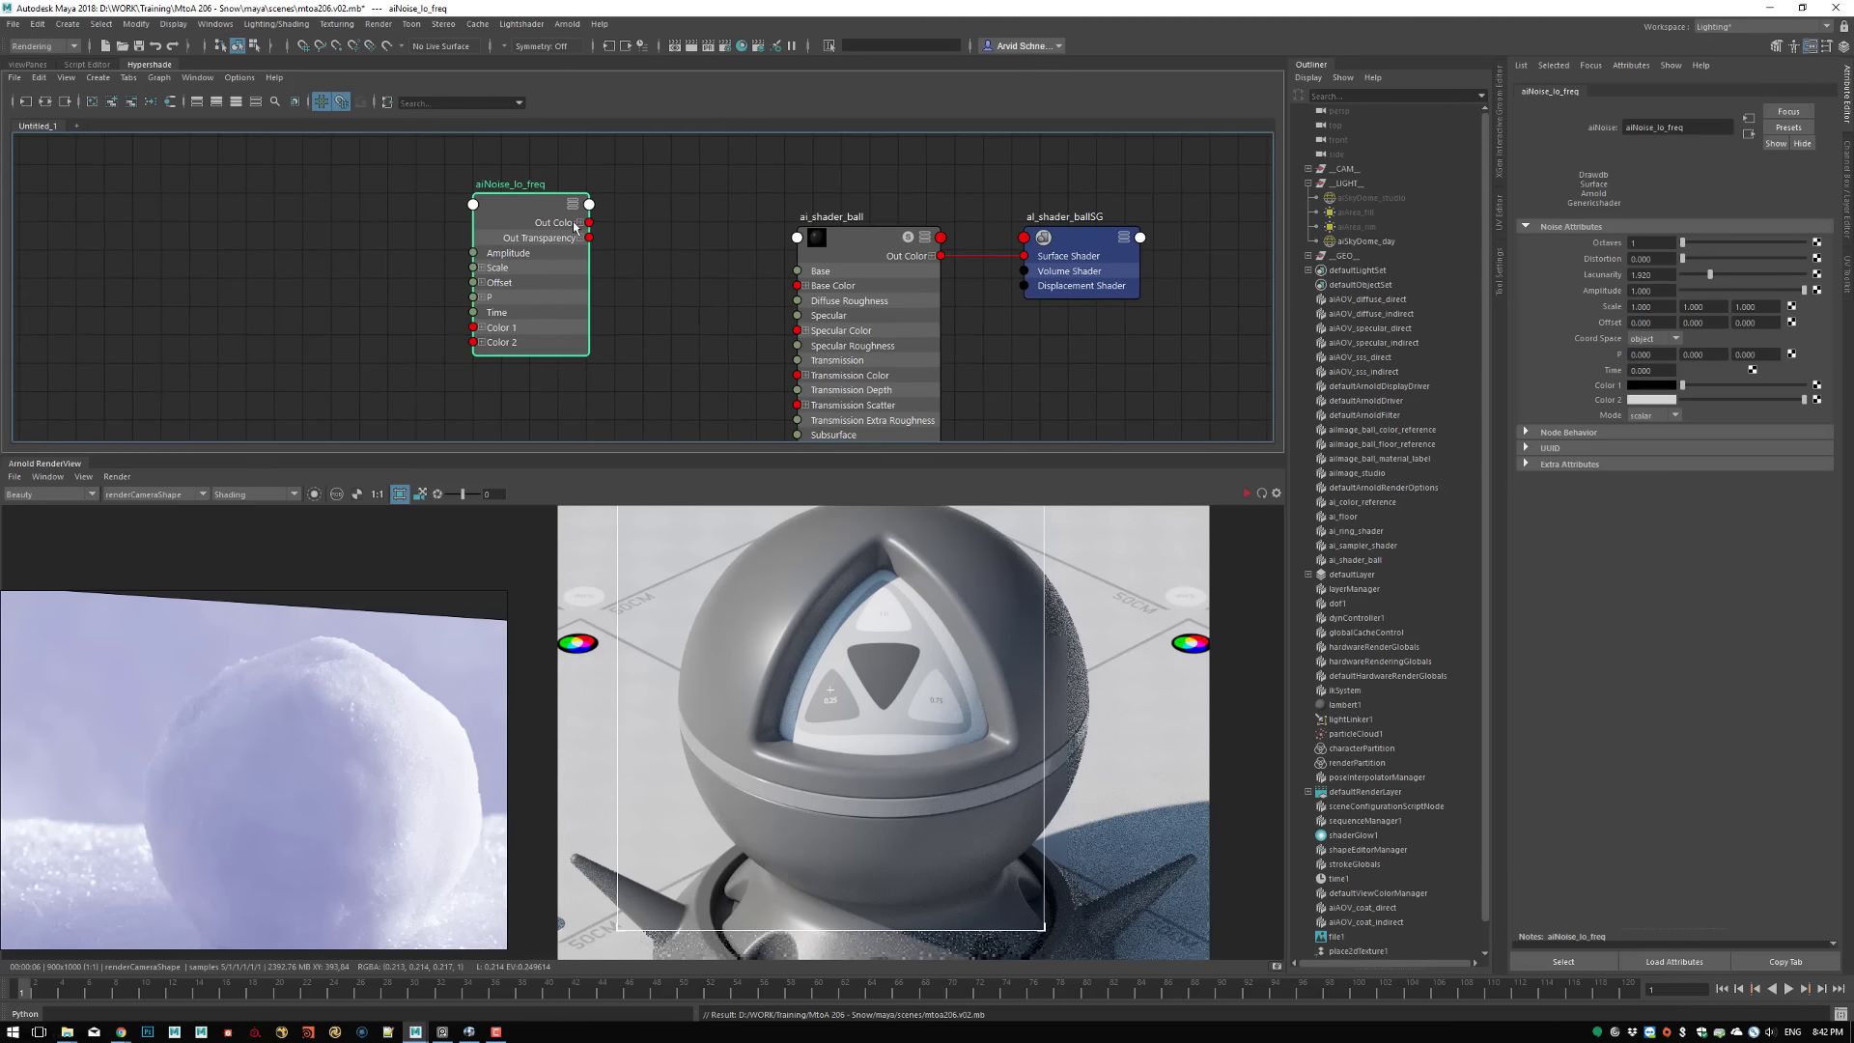
pyautogui.moveTo(568, 220); pyautogui.dragTo(512, 220)
# Choose object as the noise's coordinate space and connect its Out Color to ai_shader_ball's Base Color
pyautogui.click(1660, 340)
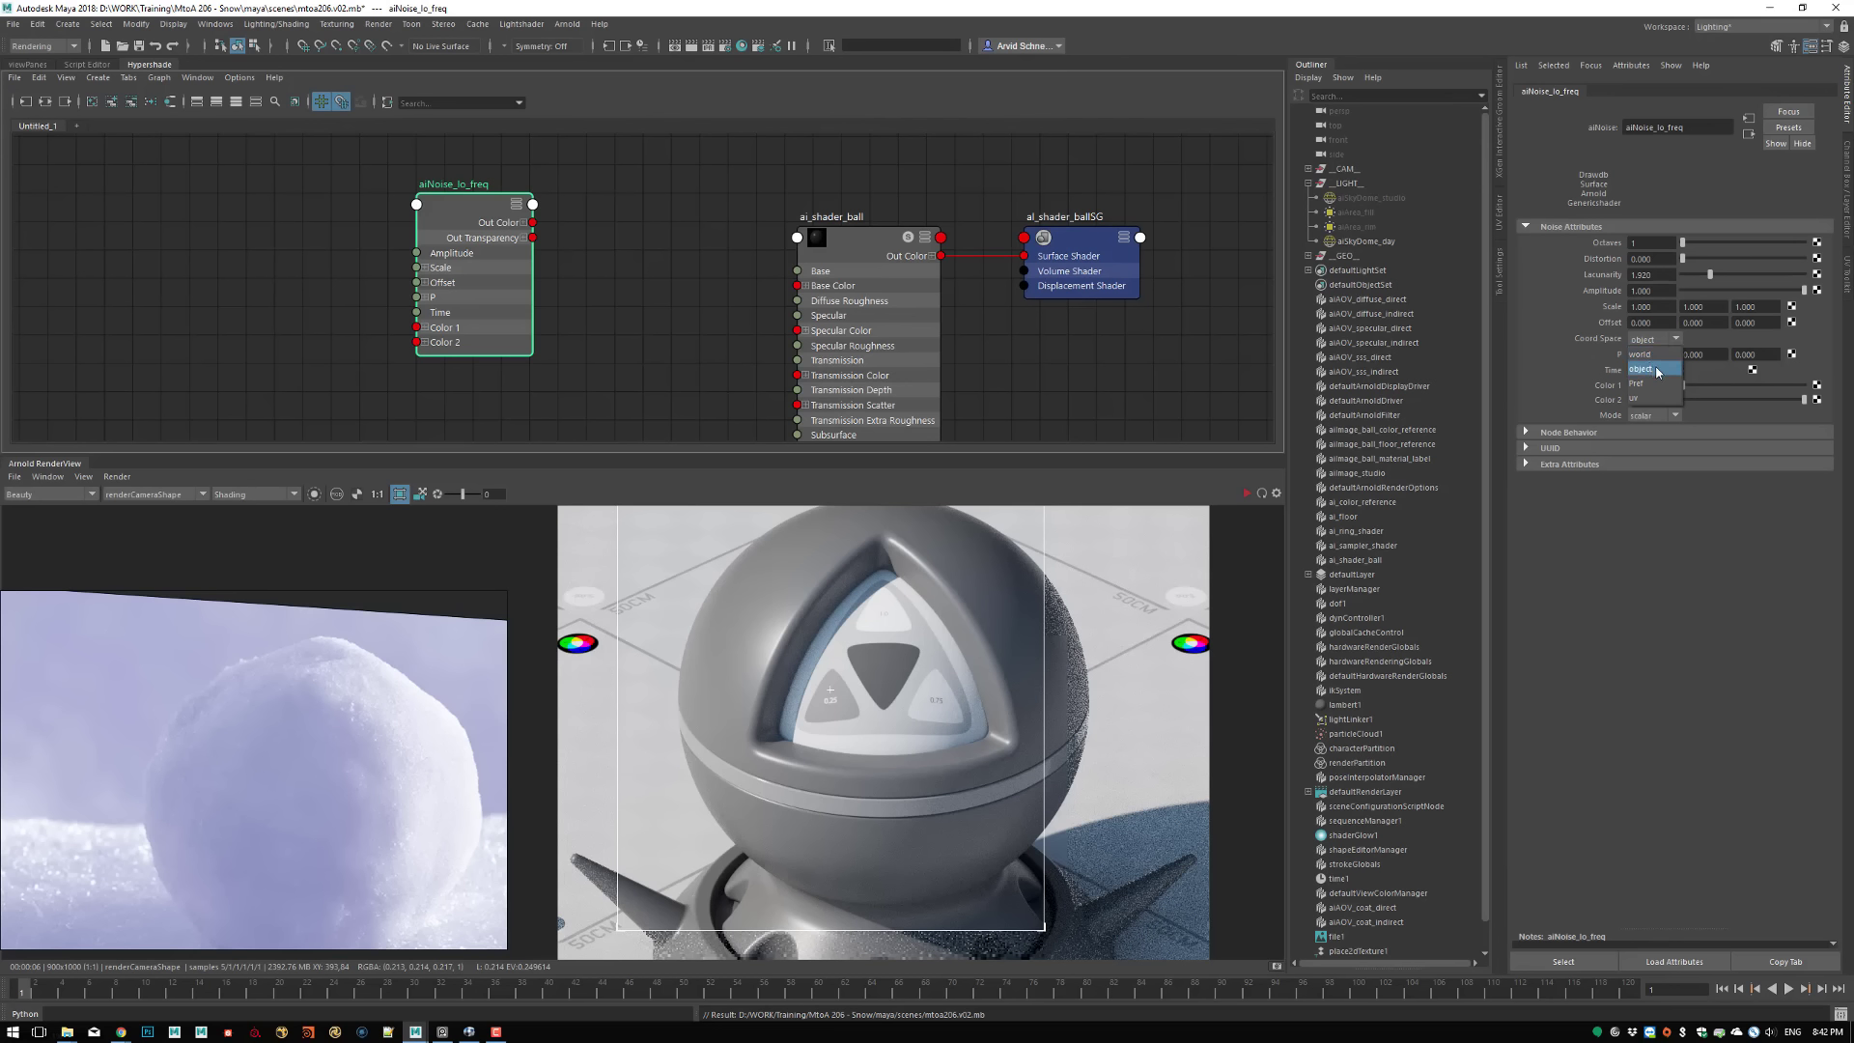
pyautogui.click(1653, 368)
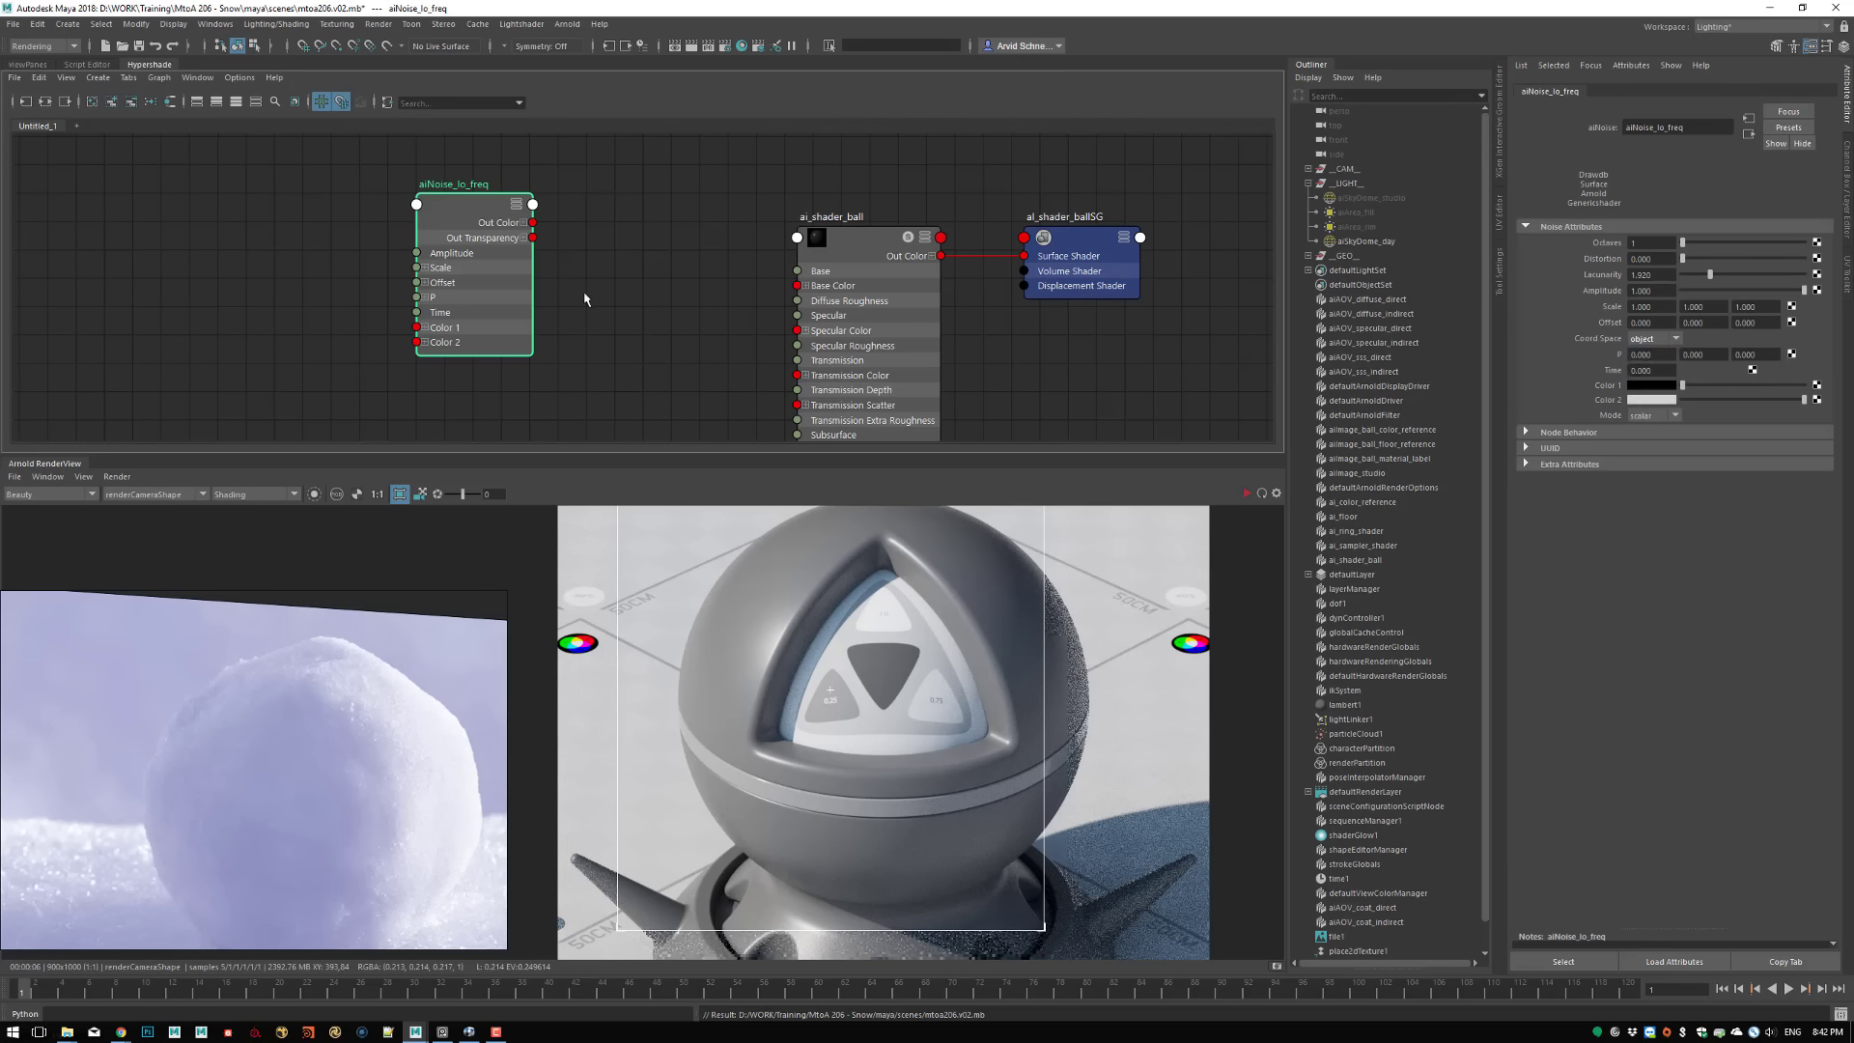
pyautogui.moveTo(471, 208); pyautogui.dragTo(358, 238)
pyautogui.keyDown('alt'); pyautogui.moveTo(537, 259); pyautogui.dragTo(516, 239, button='middle'); pyautogui.keyUp('alt')
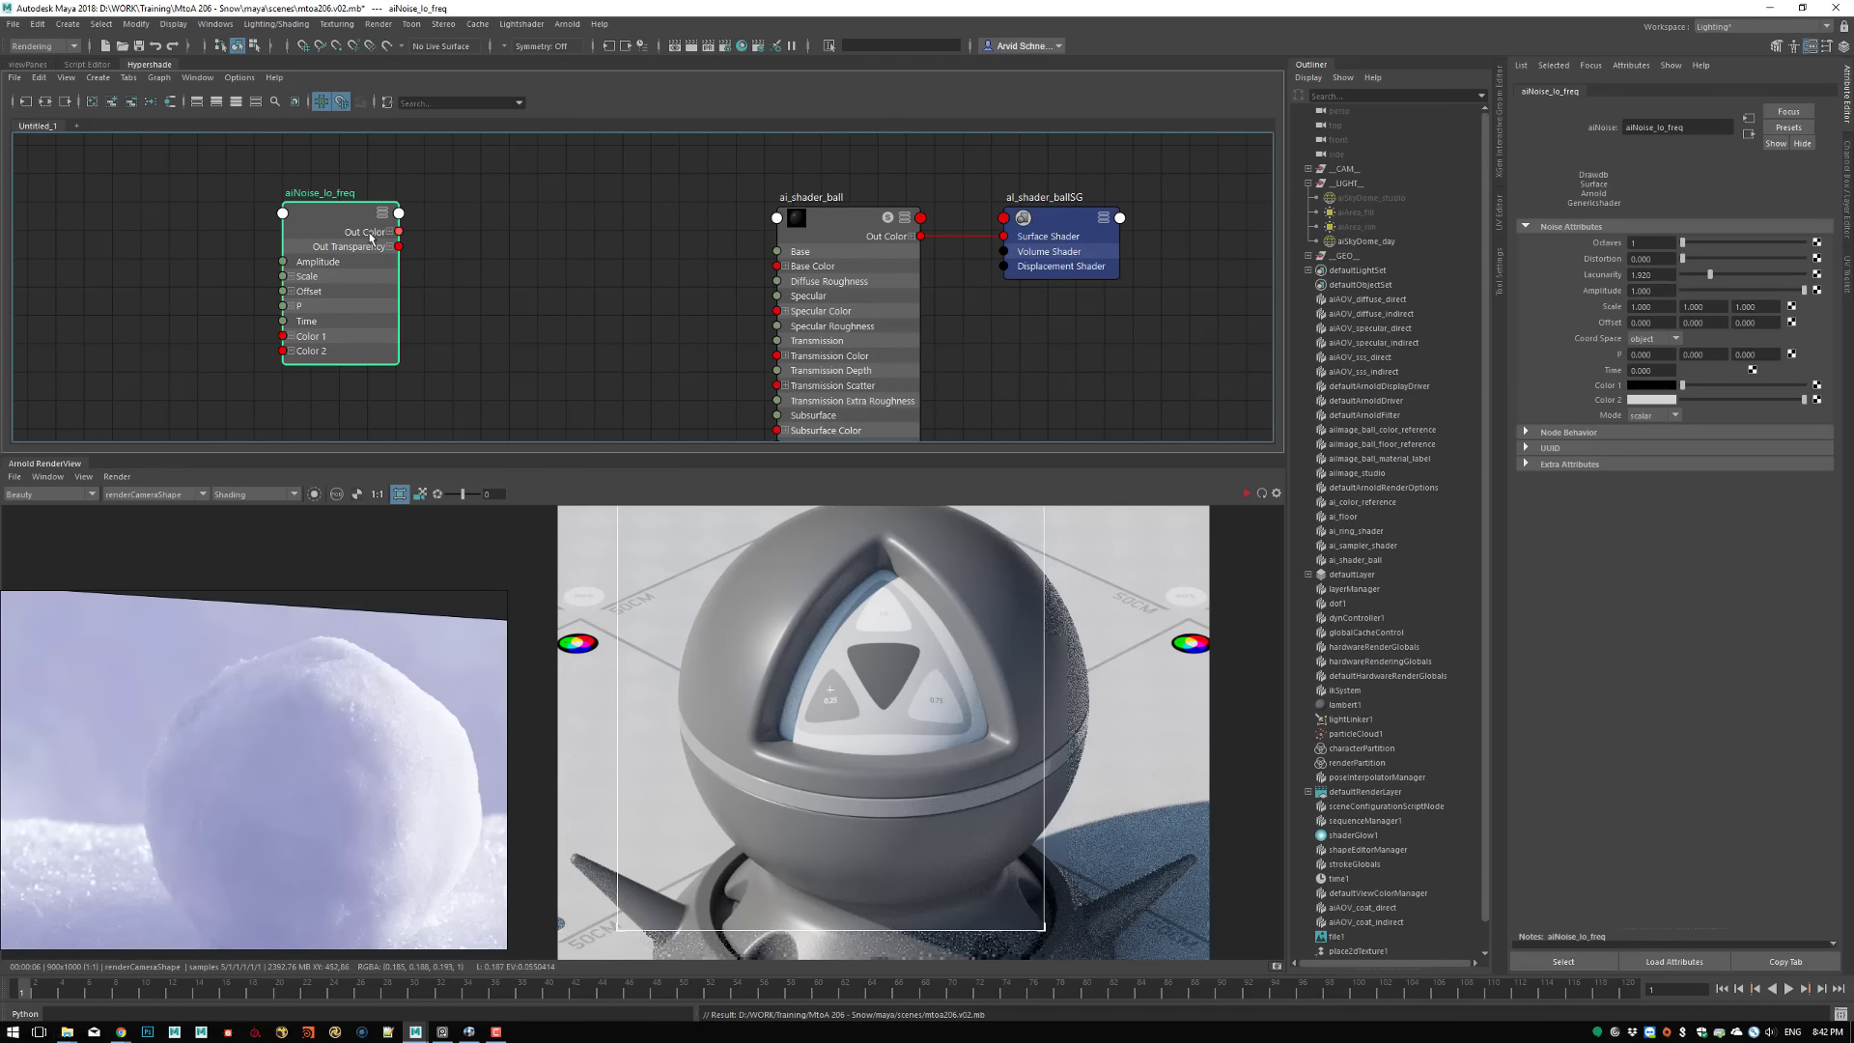
pyautogui.moveTo(399, 231); pyautogui.dragTo(776, 265)
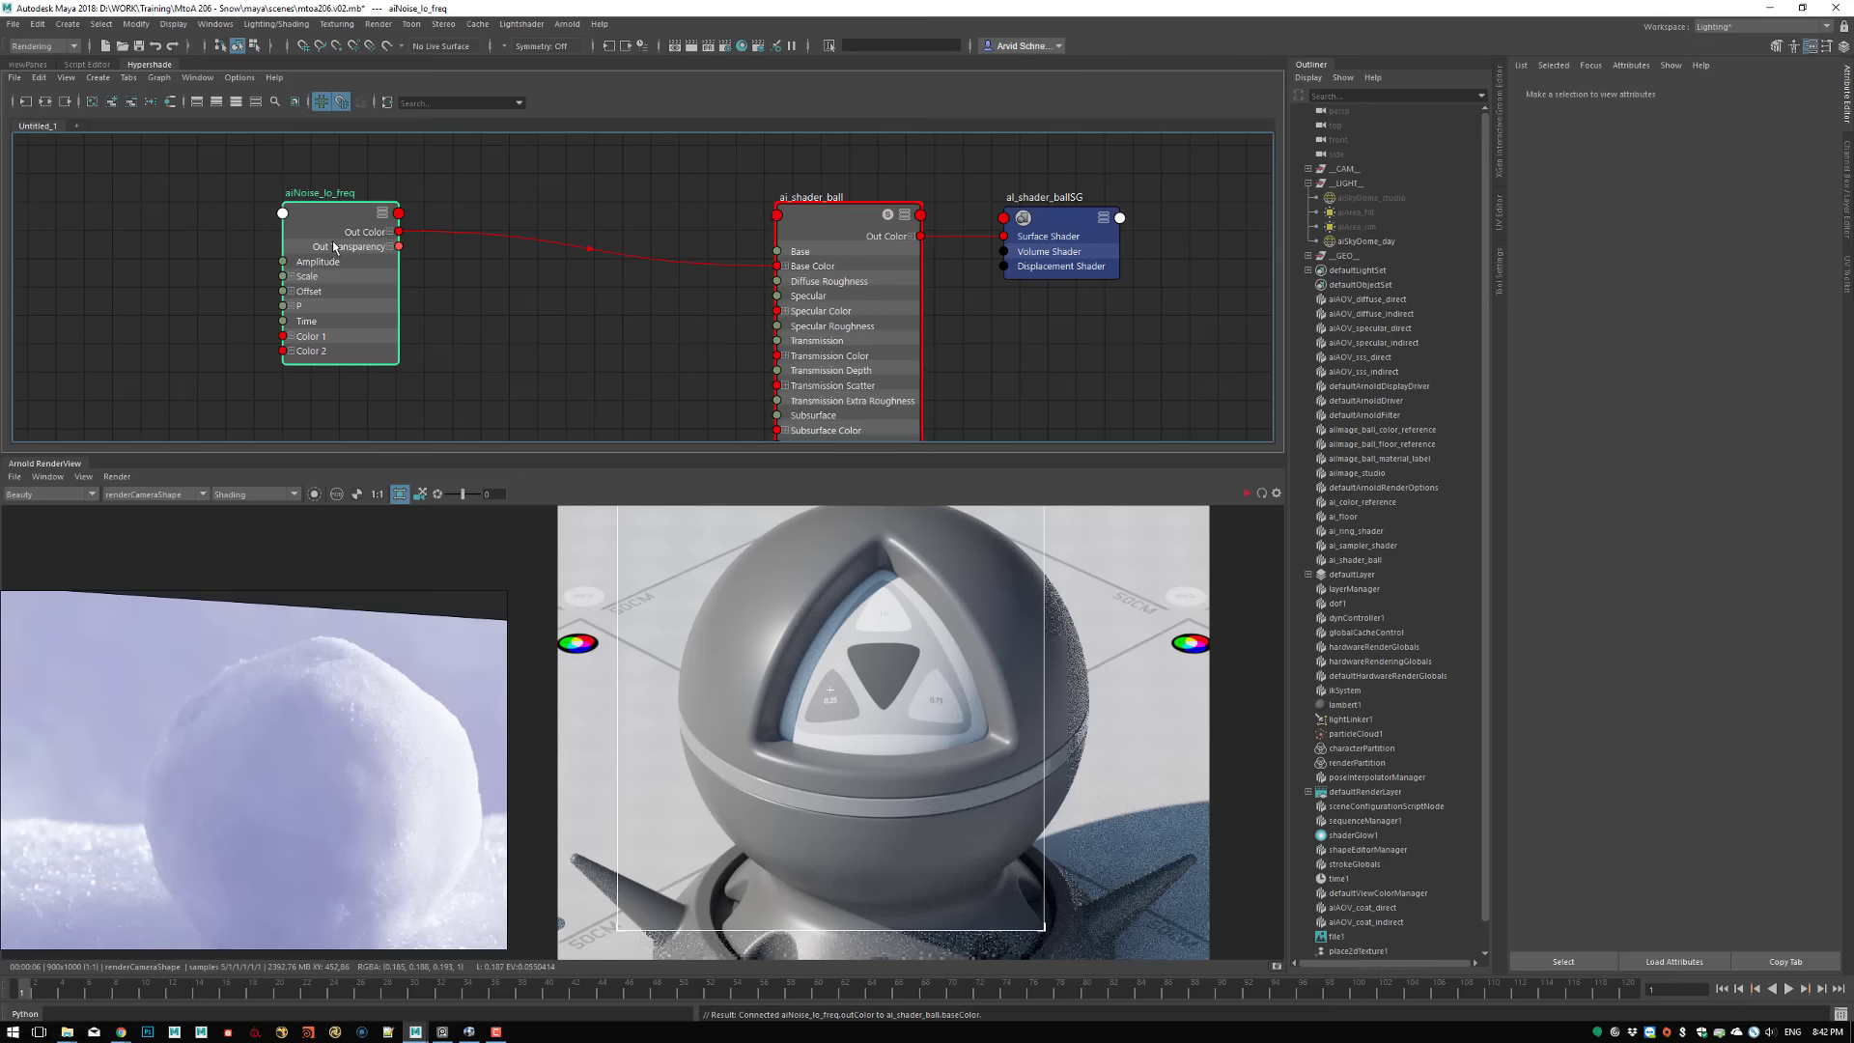
# Save the scene and start the Arnold render to preview the noise on the shader ball
pyautogui.moveTo(330, 263); pyautogui.dragTo(302, 291)
pyautogui.click(512, 407)
pyautogui.hotkey('ctrl', 's')
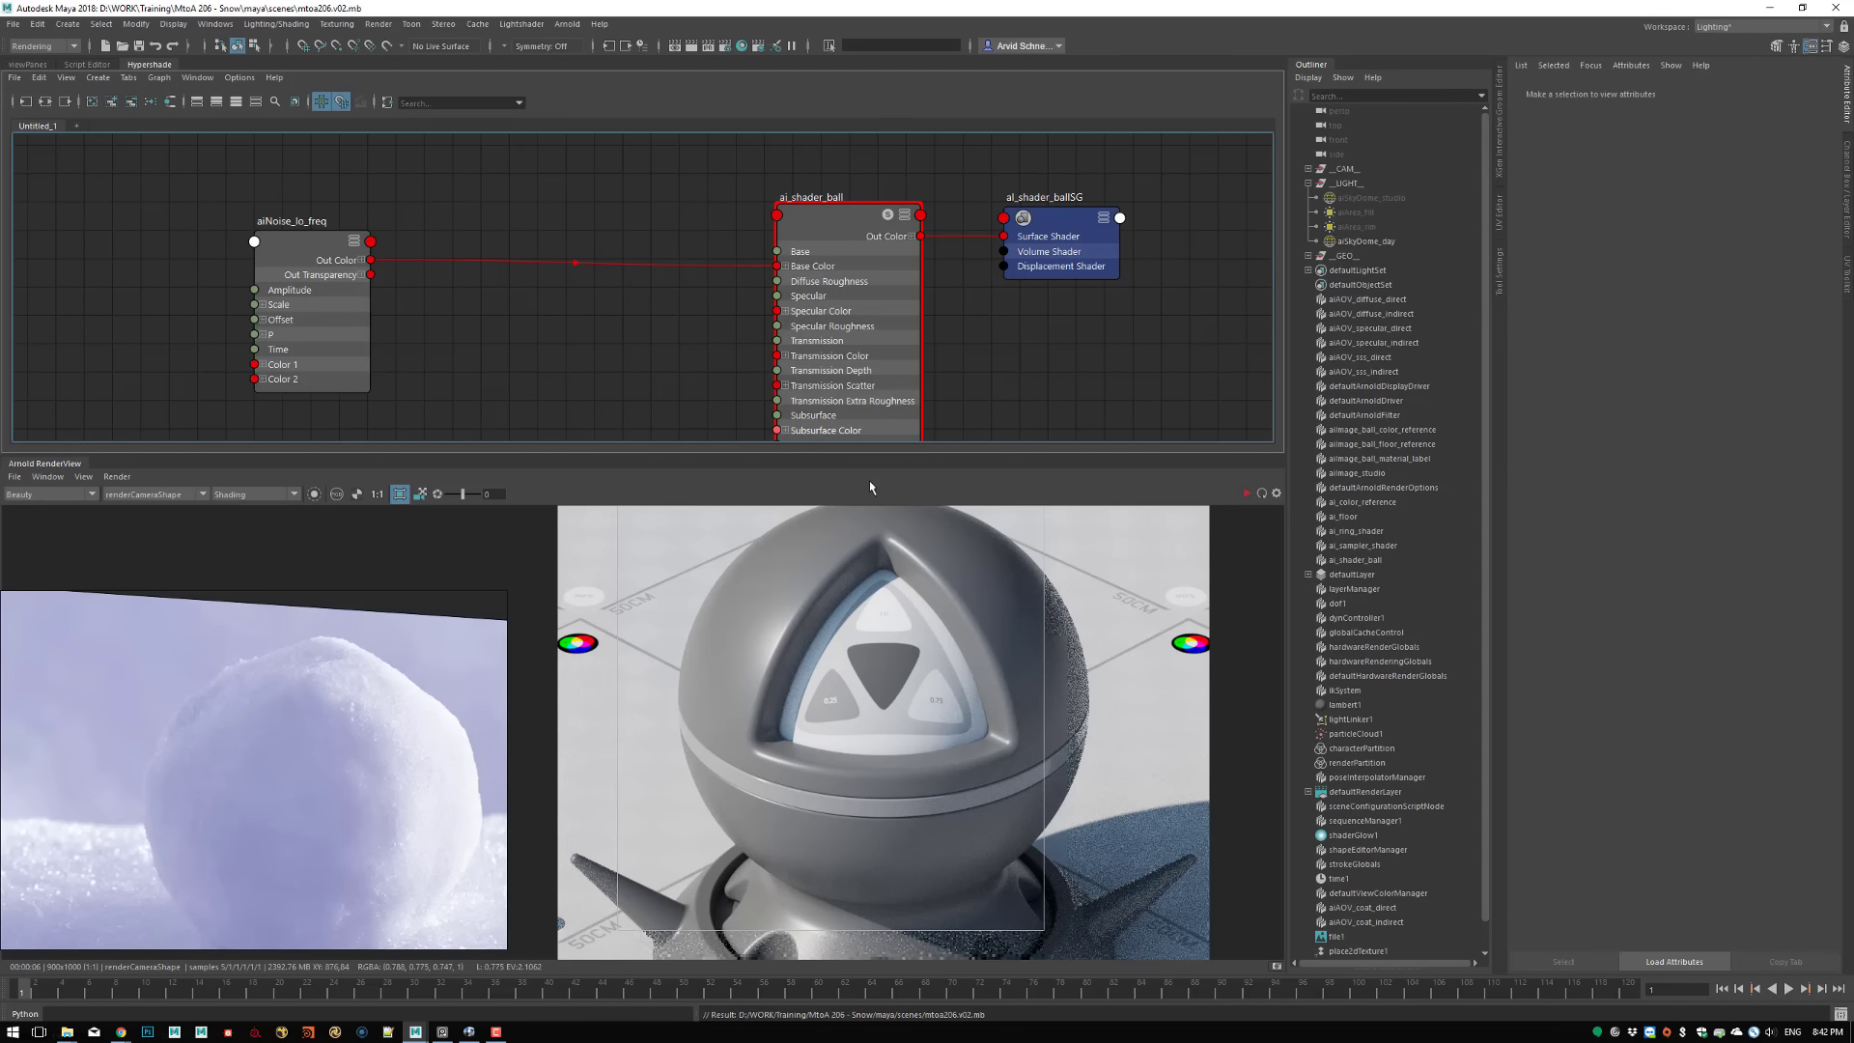
pyautogui.click(1246, 494)
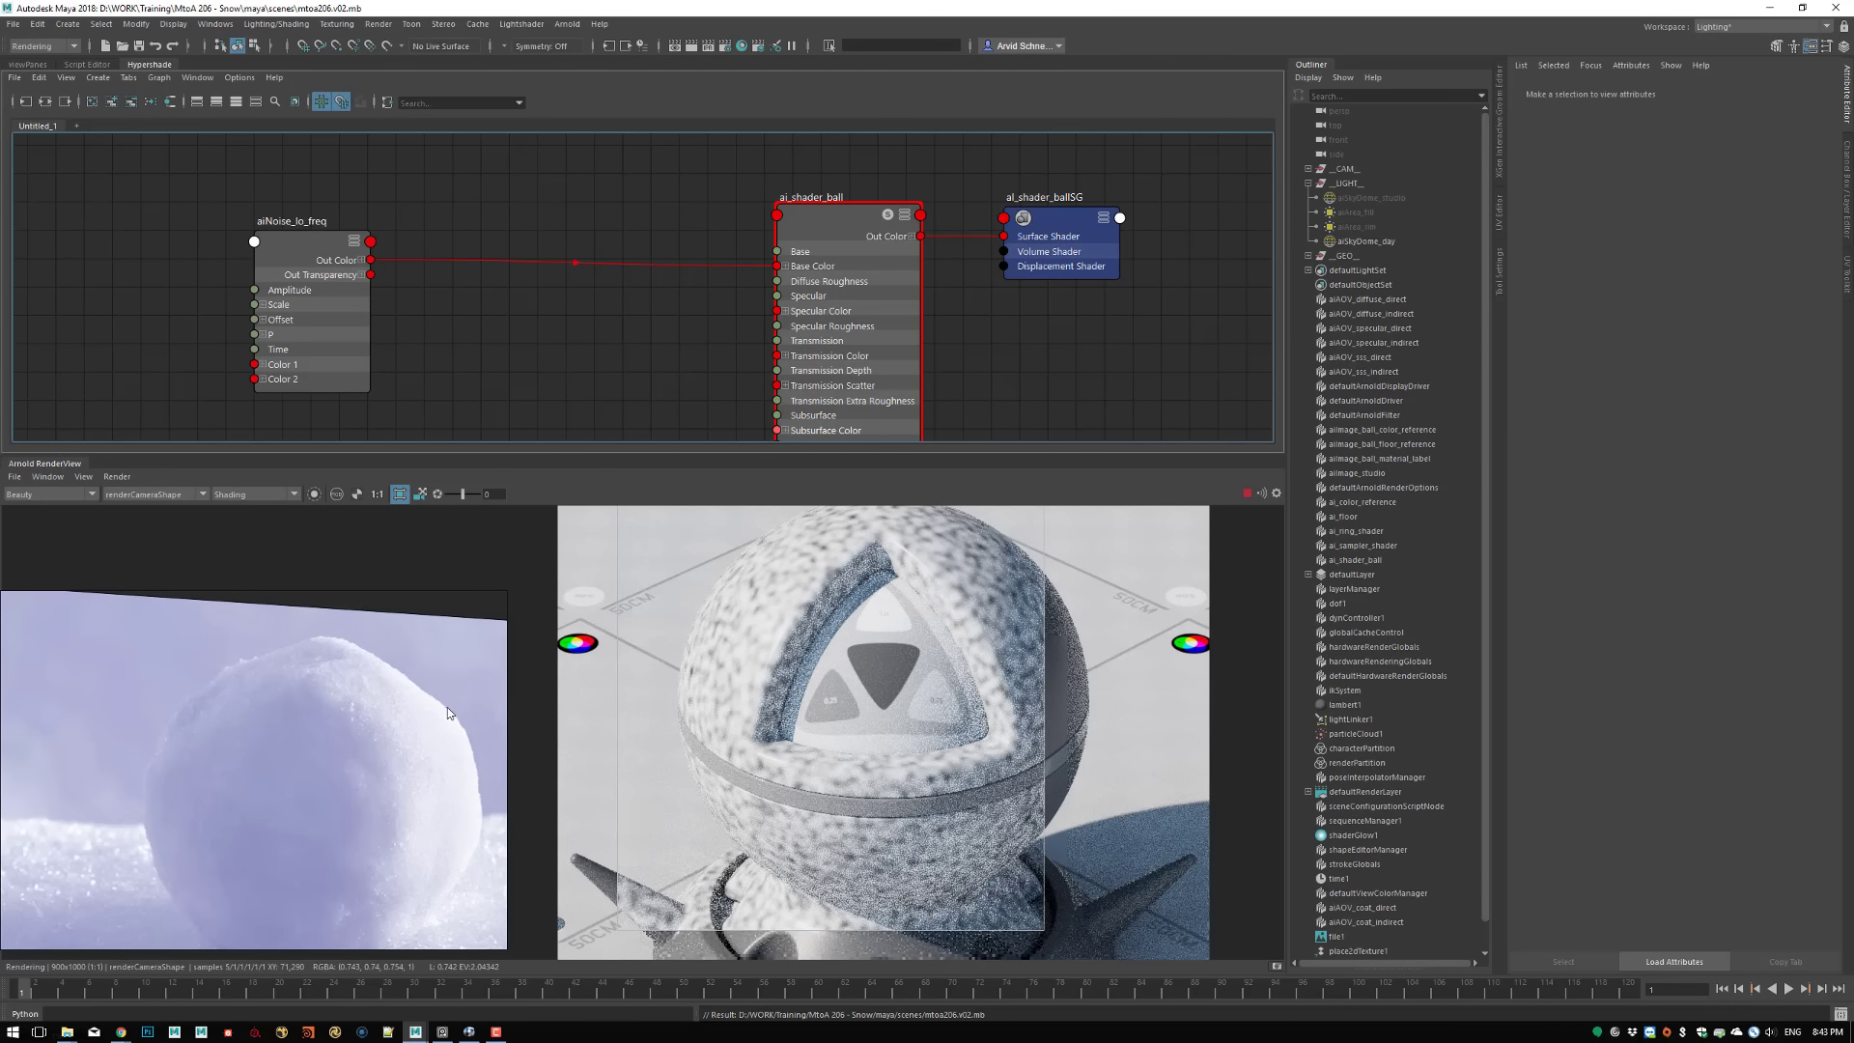
# Set the Scale of aiNoise_lo_freq to 0.1 on all three axes
pyautogui.click(322, 249)
pyautogui.moveTo(378, 271); pyautogui.dragTo(548, 270)
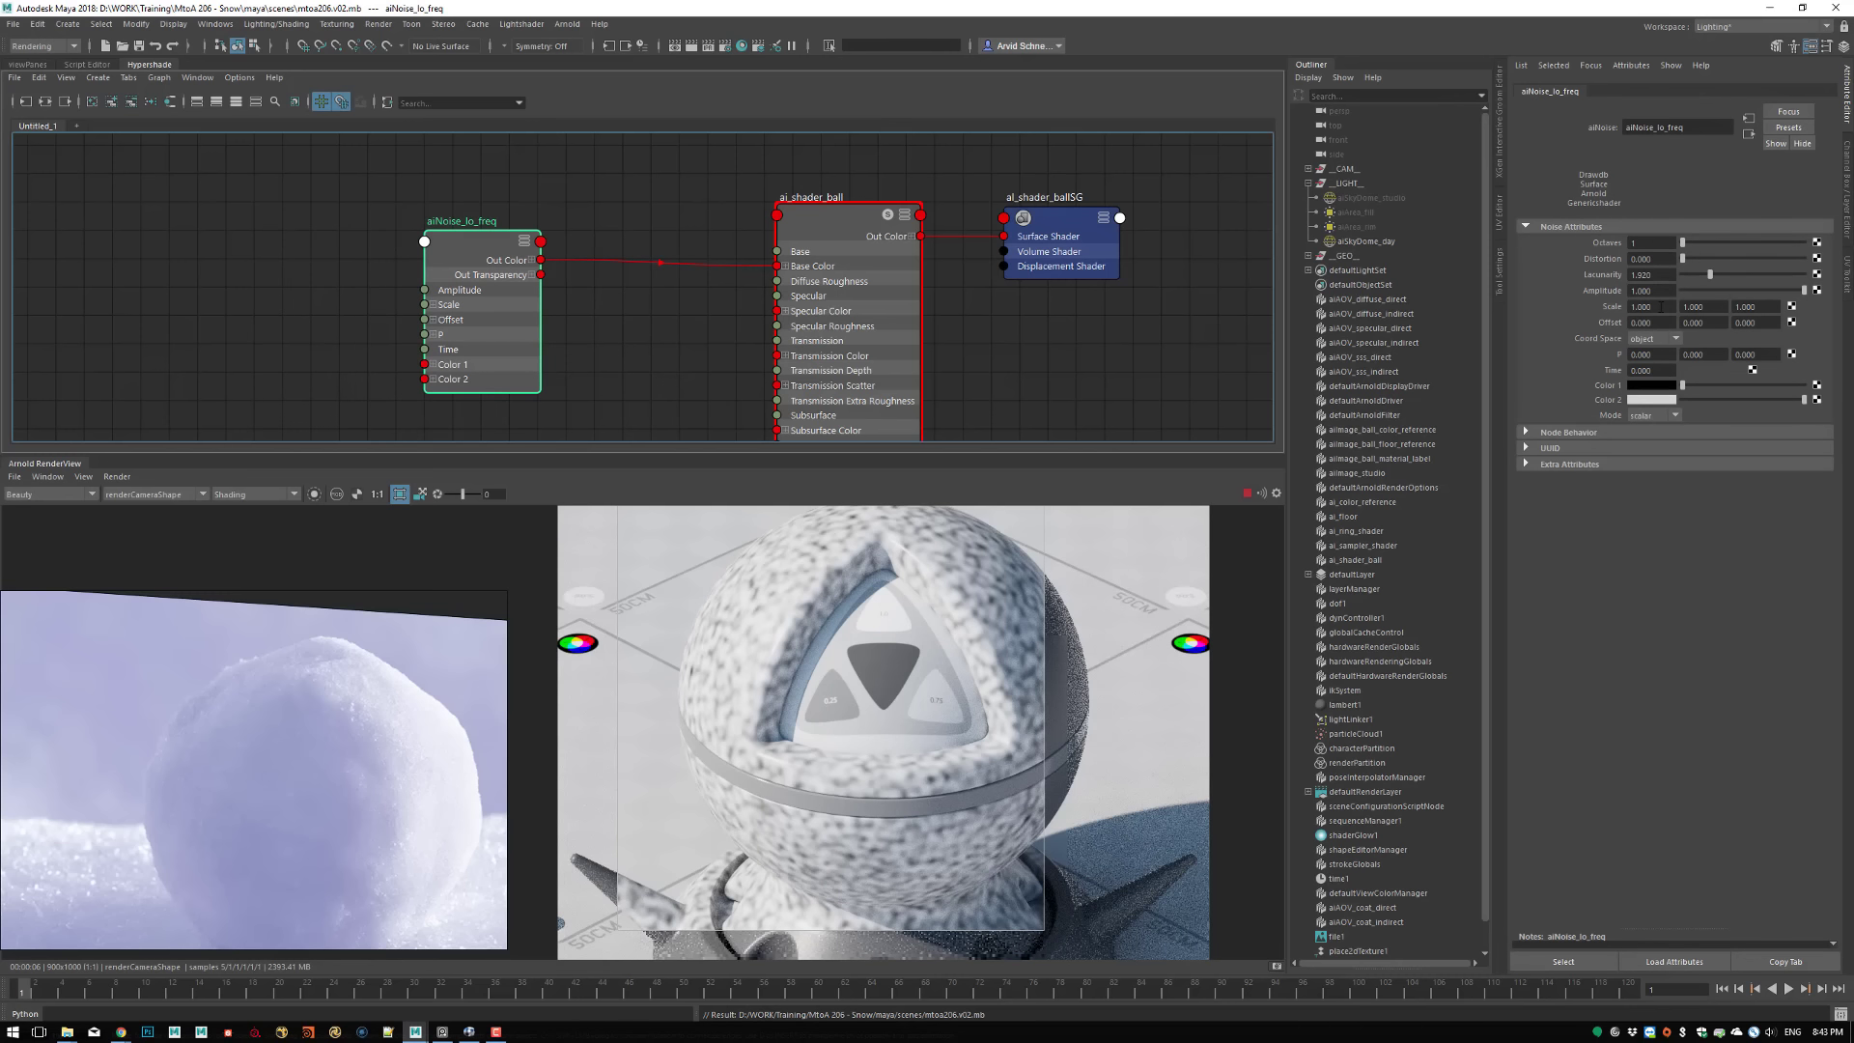
pyautogui.moveTo(1661, 307); pyautogui.dragTo(1582, 306)
pyautogui.write('0.1')
pyautogui.press('Tab')
pyautogui.press('Tab')
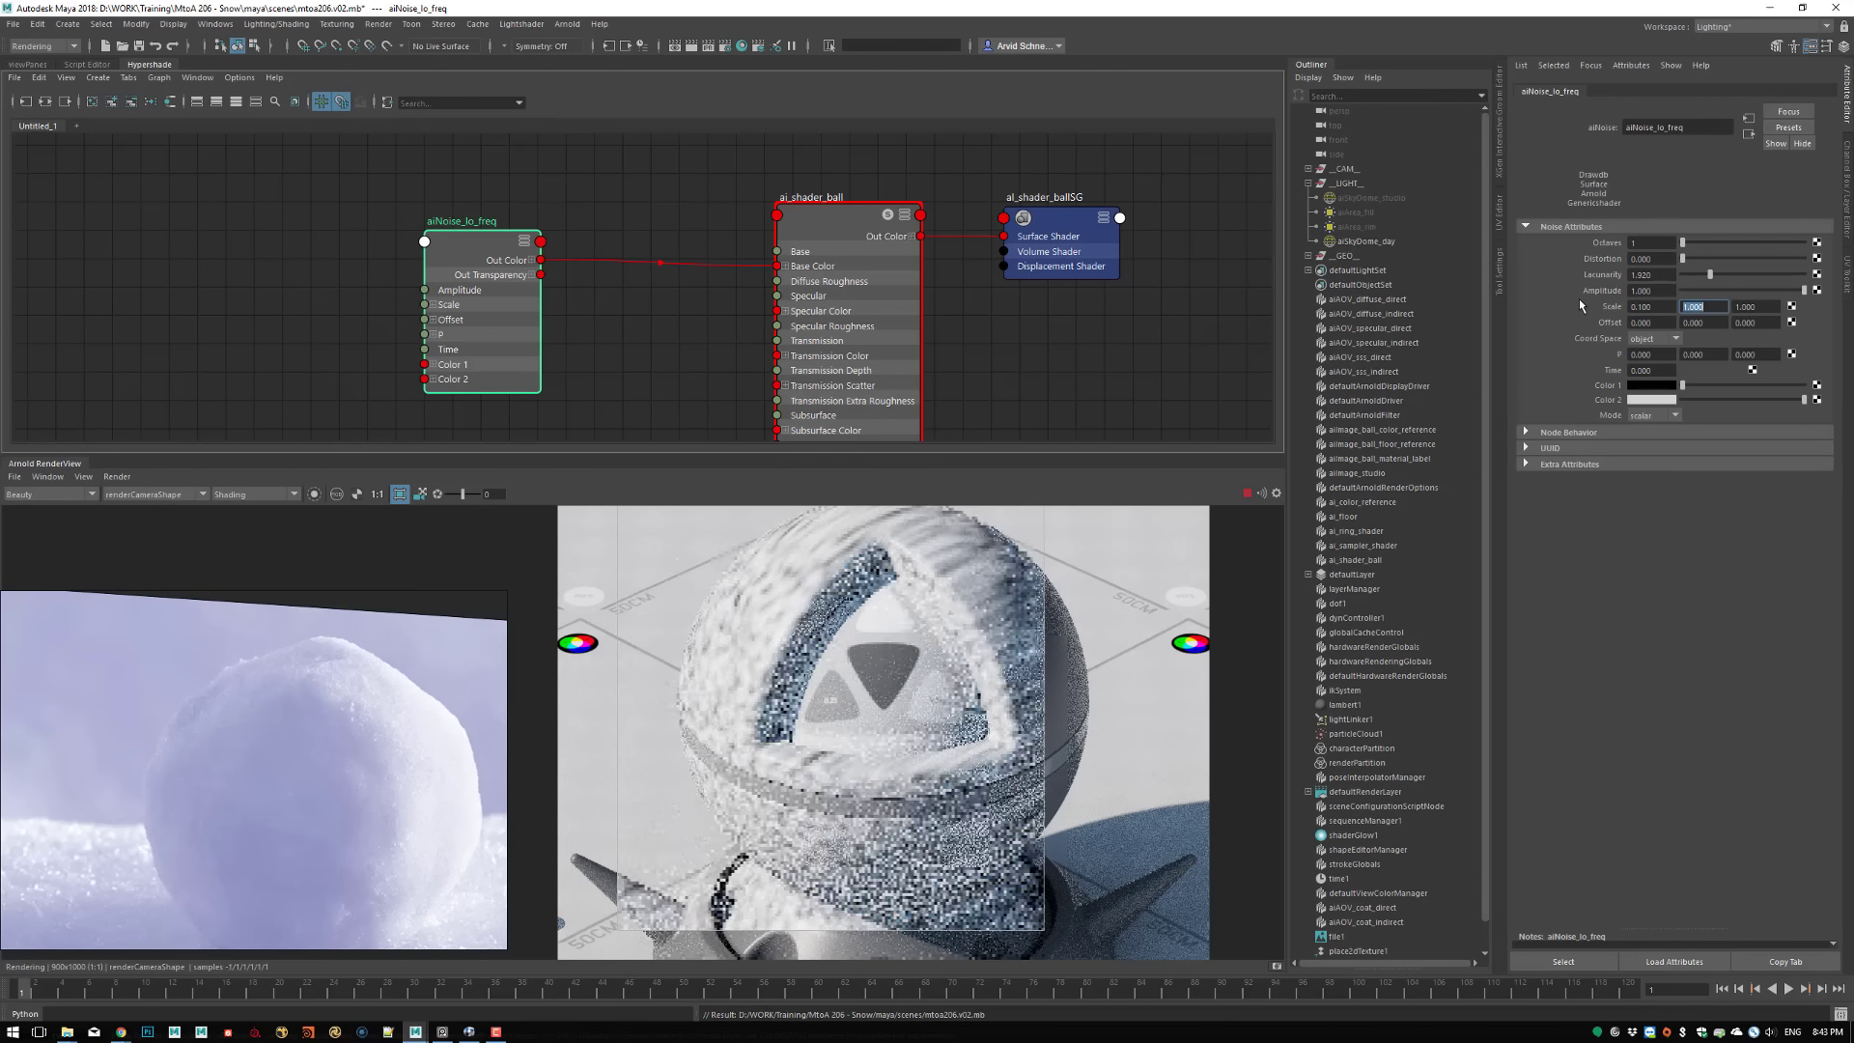
pyautogui.hotkey('shift', 'Tab')
pyautogui.write('0.1')
pyautogui.press('Tab')
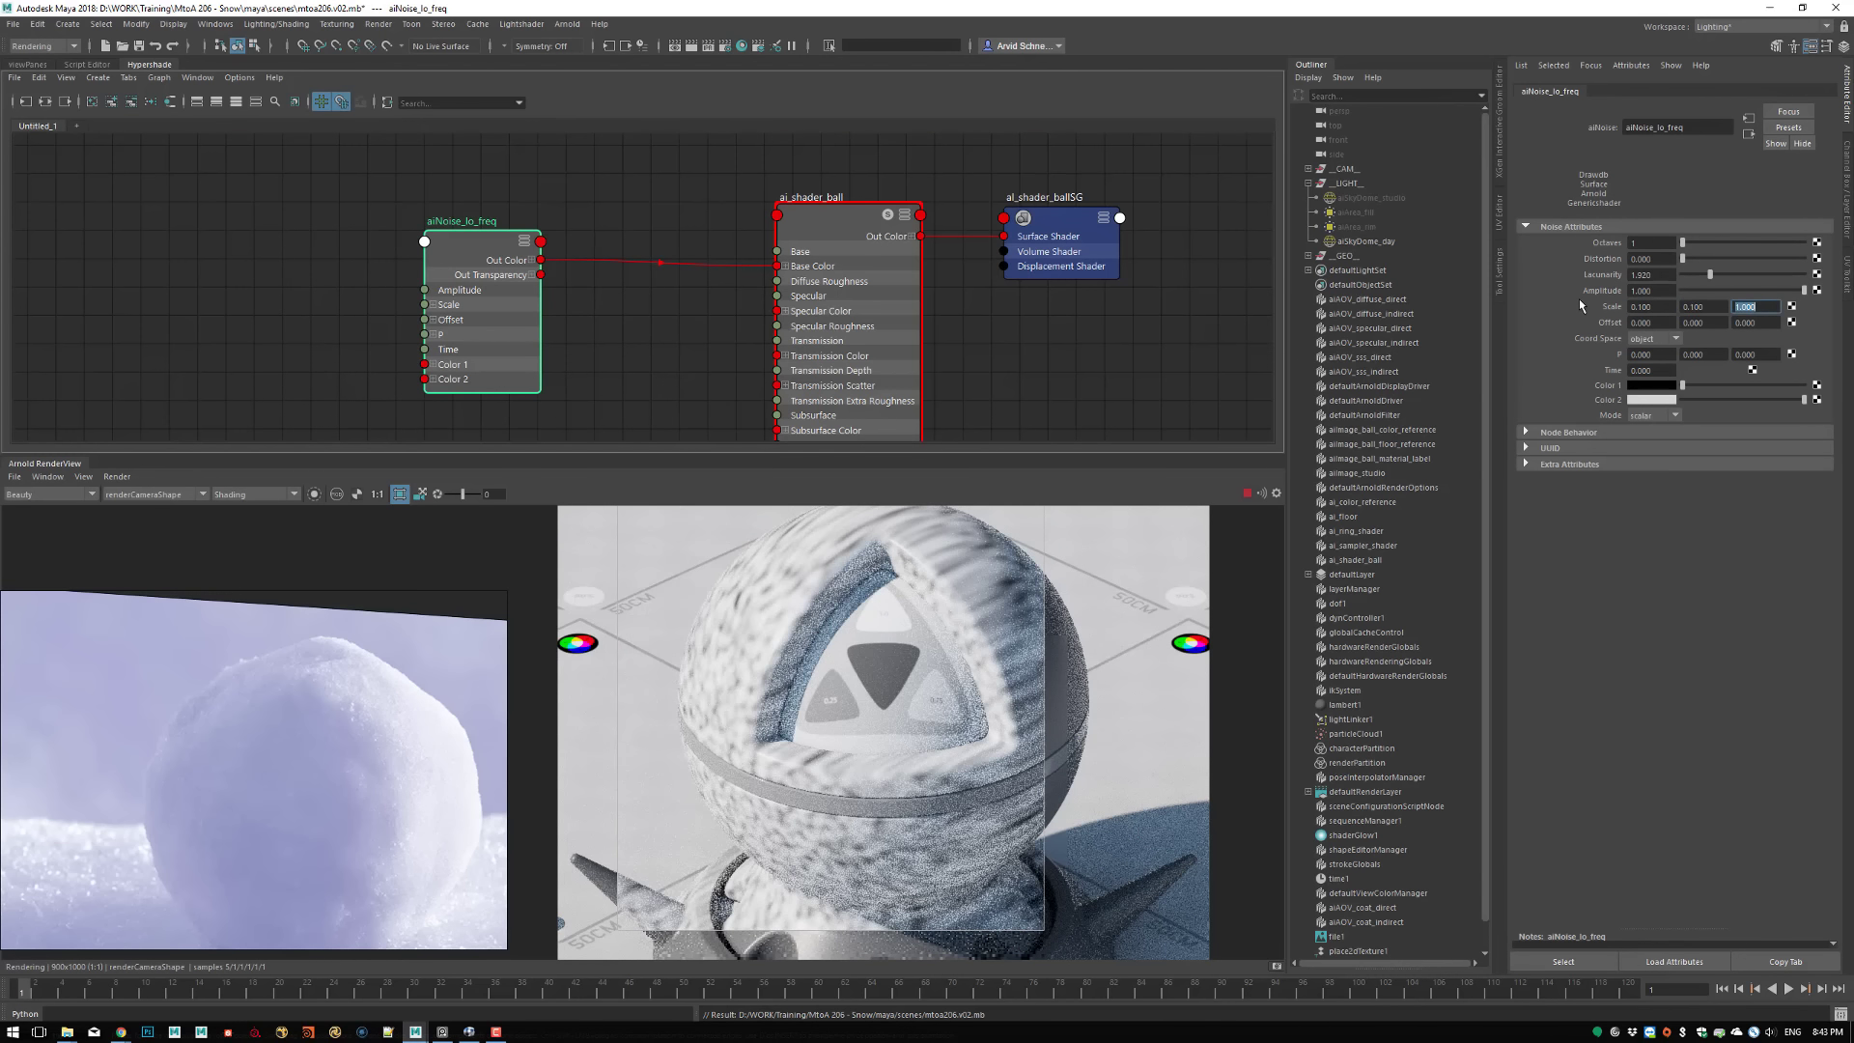
pyautogui.write('0.1')
pyautogui.press('Return')
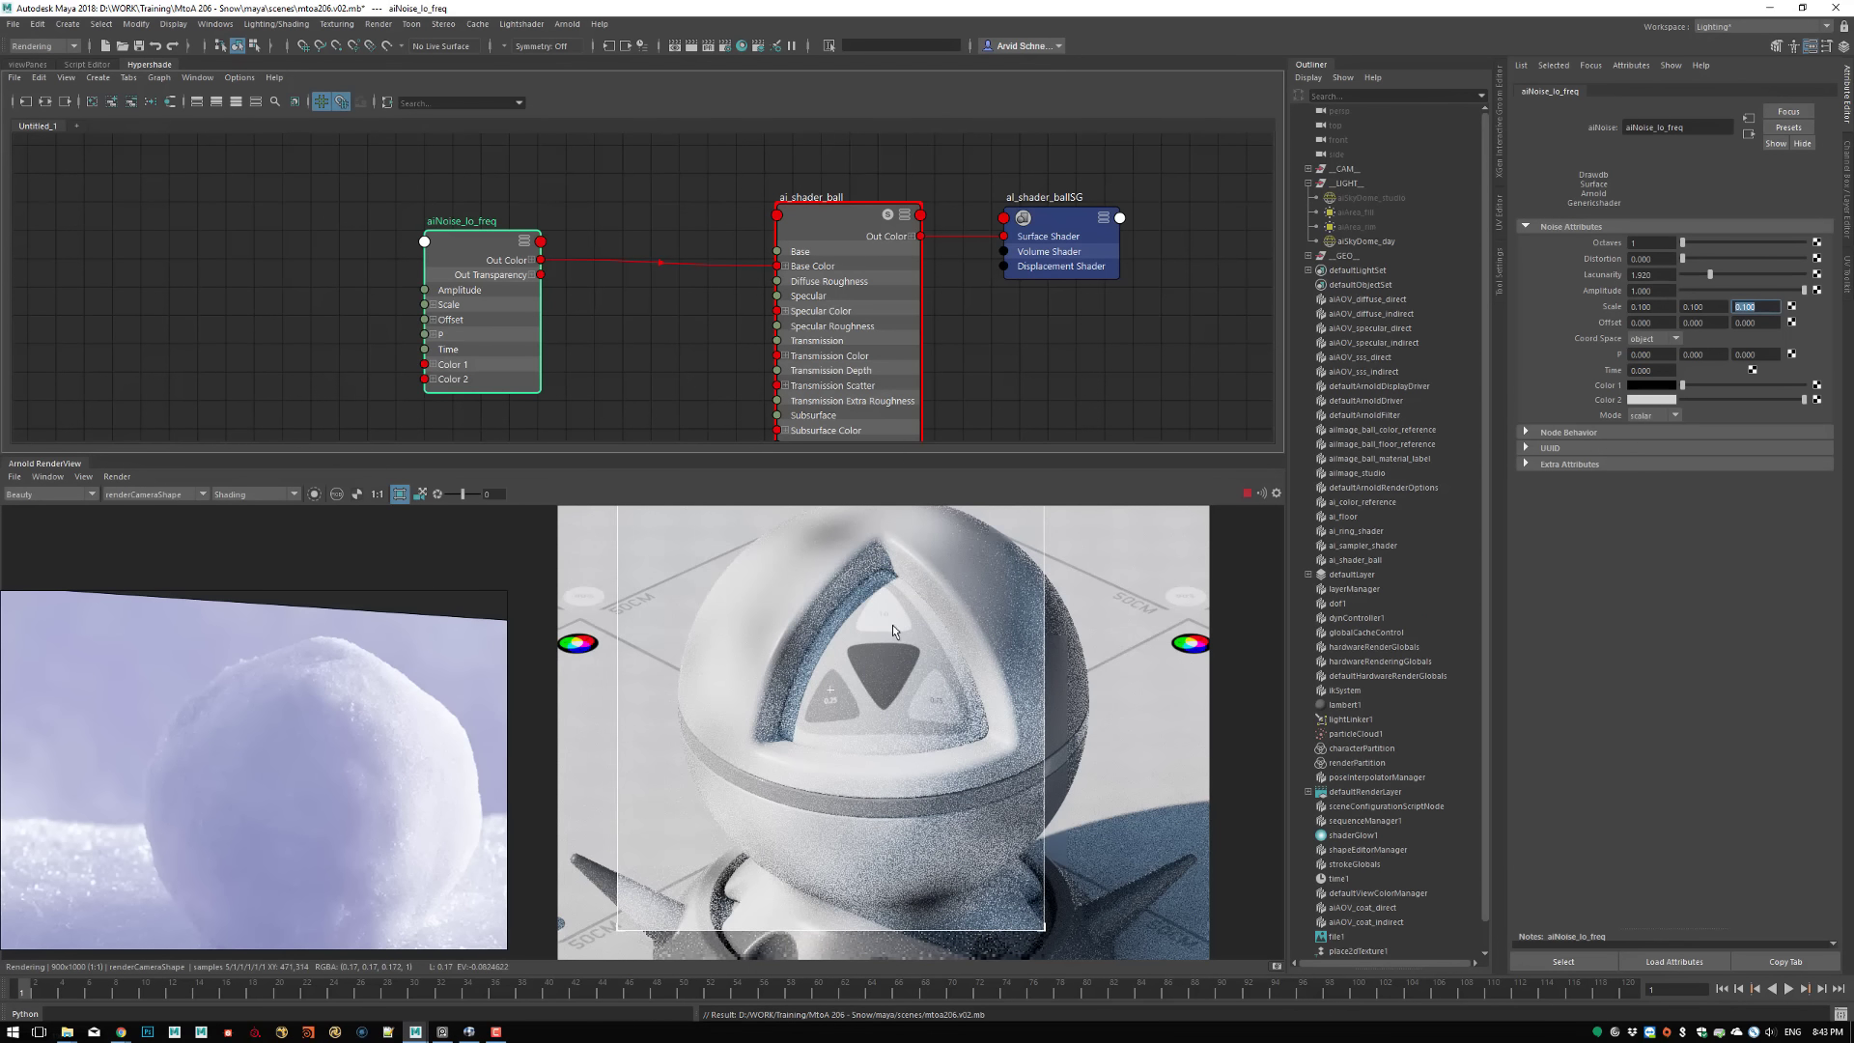
# Isolate the selected aiNoise_lo_freq node in the RenderView and clear the crop region to show the whole shader ball
pyautogui.click(314, 494)
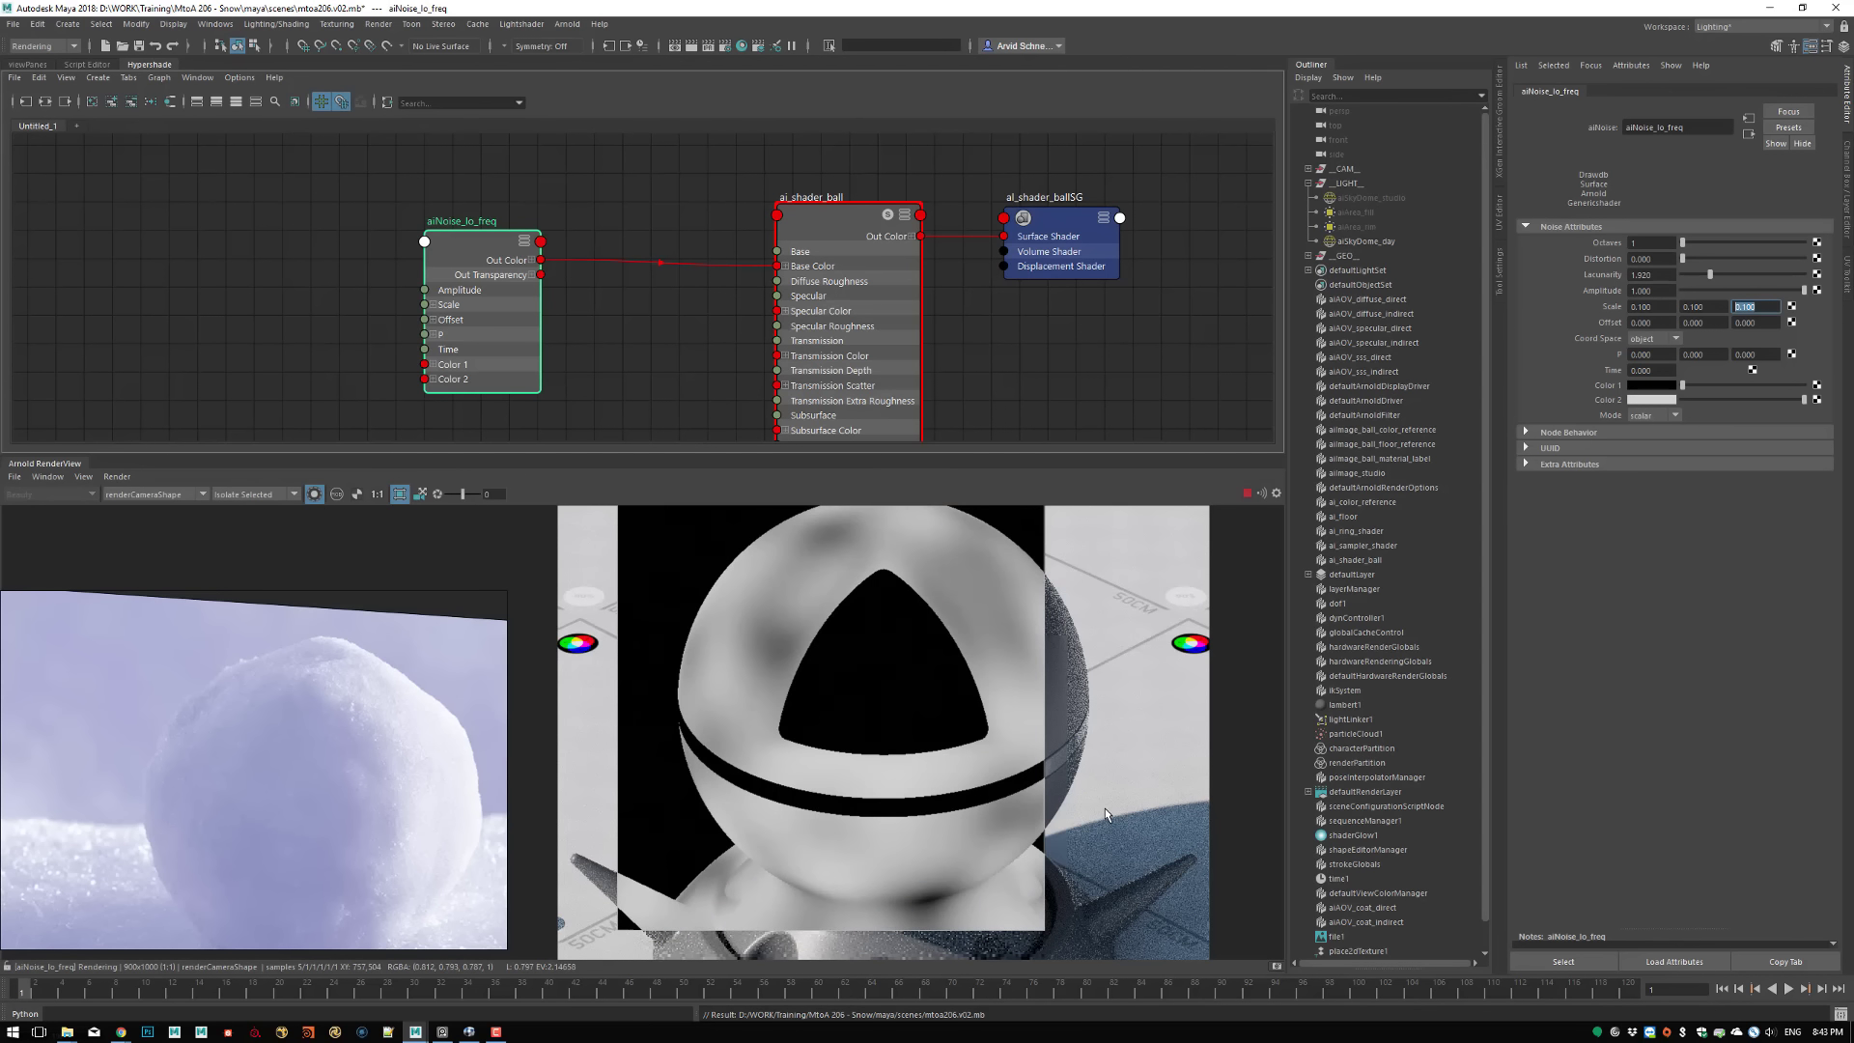
pyautogui.click(1080, 729)
pyautogui.moveTo(935, 625); pyautogui.dragTo(898, 511, button='middle')
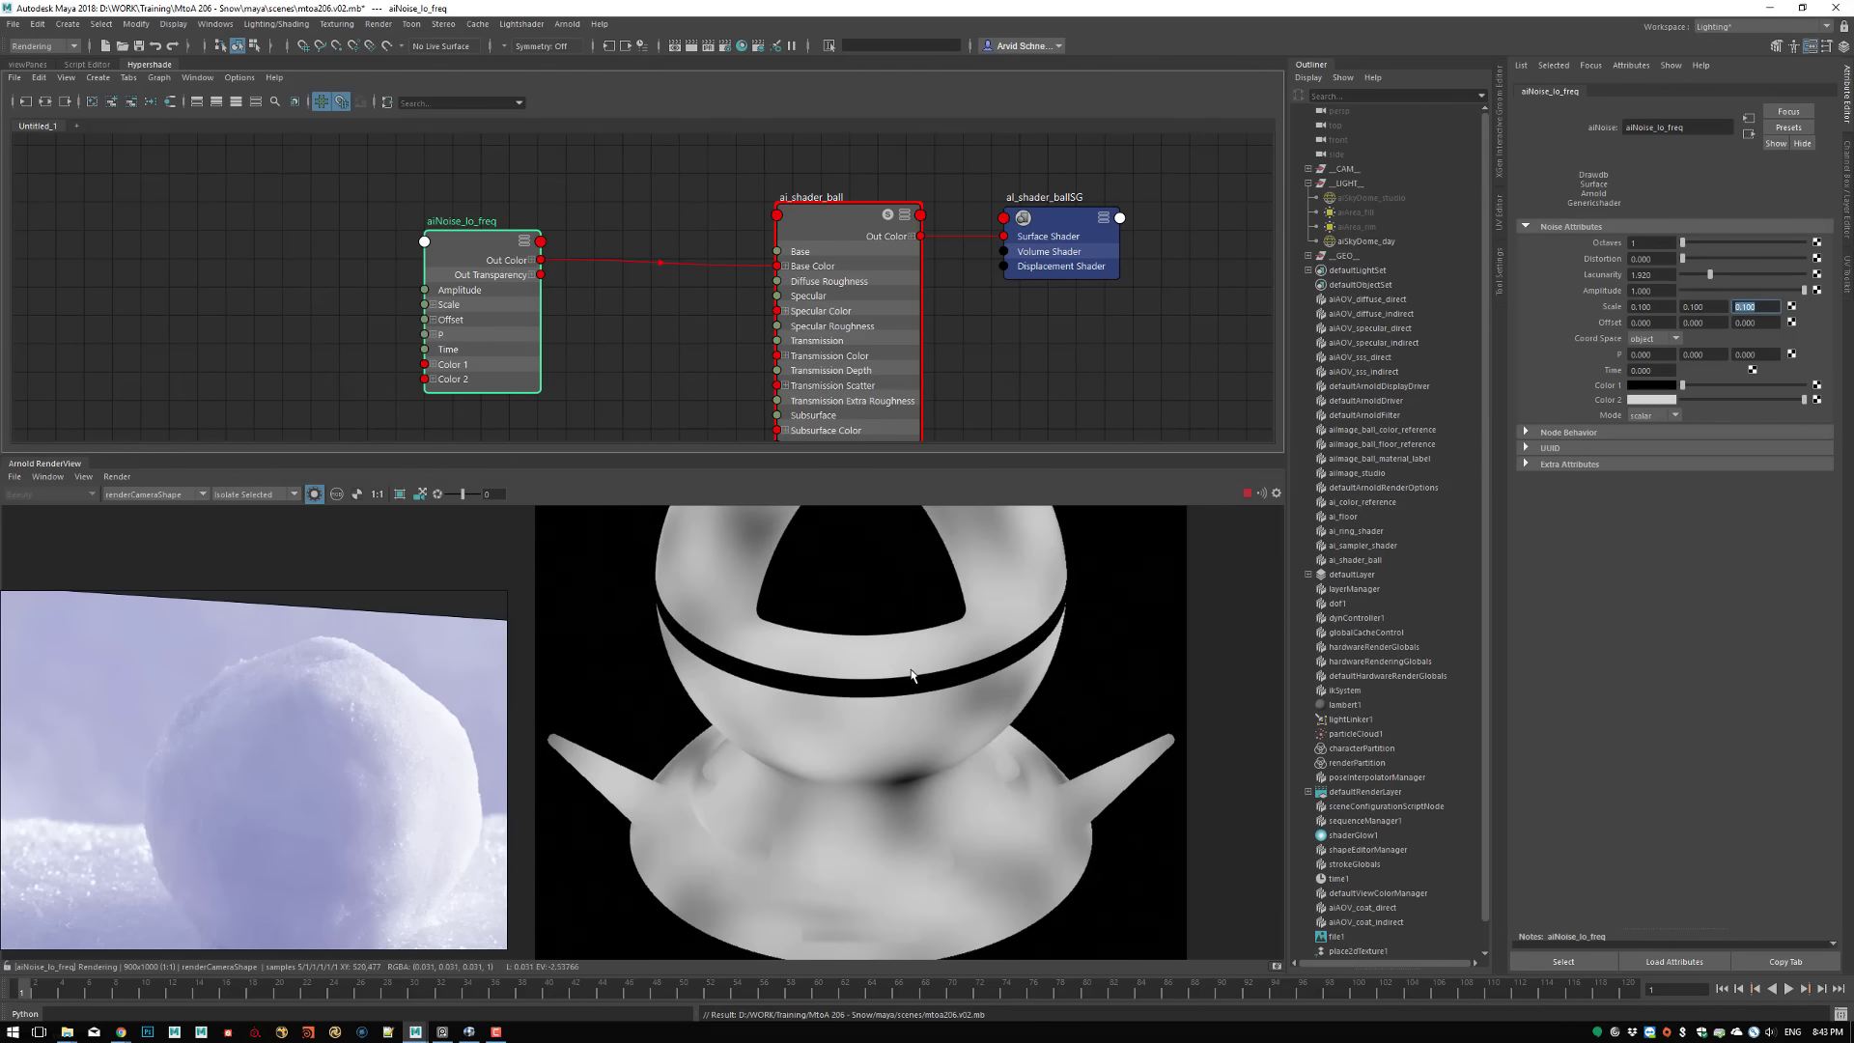
pyautogui.click(893, 618)
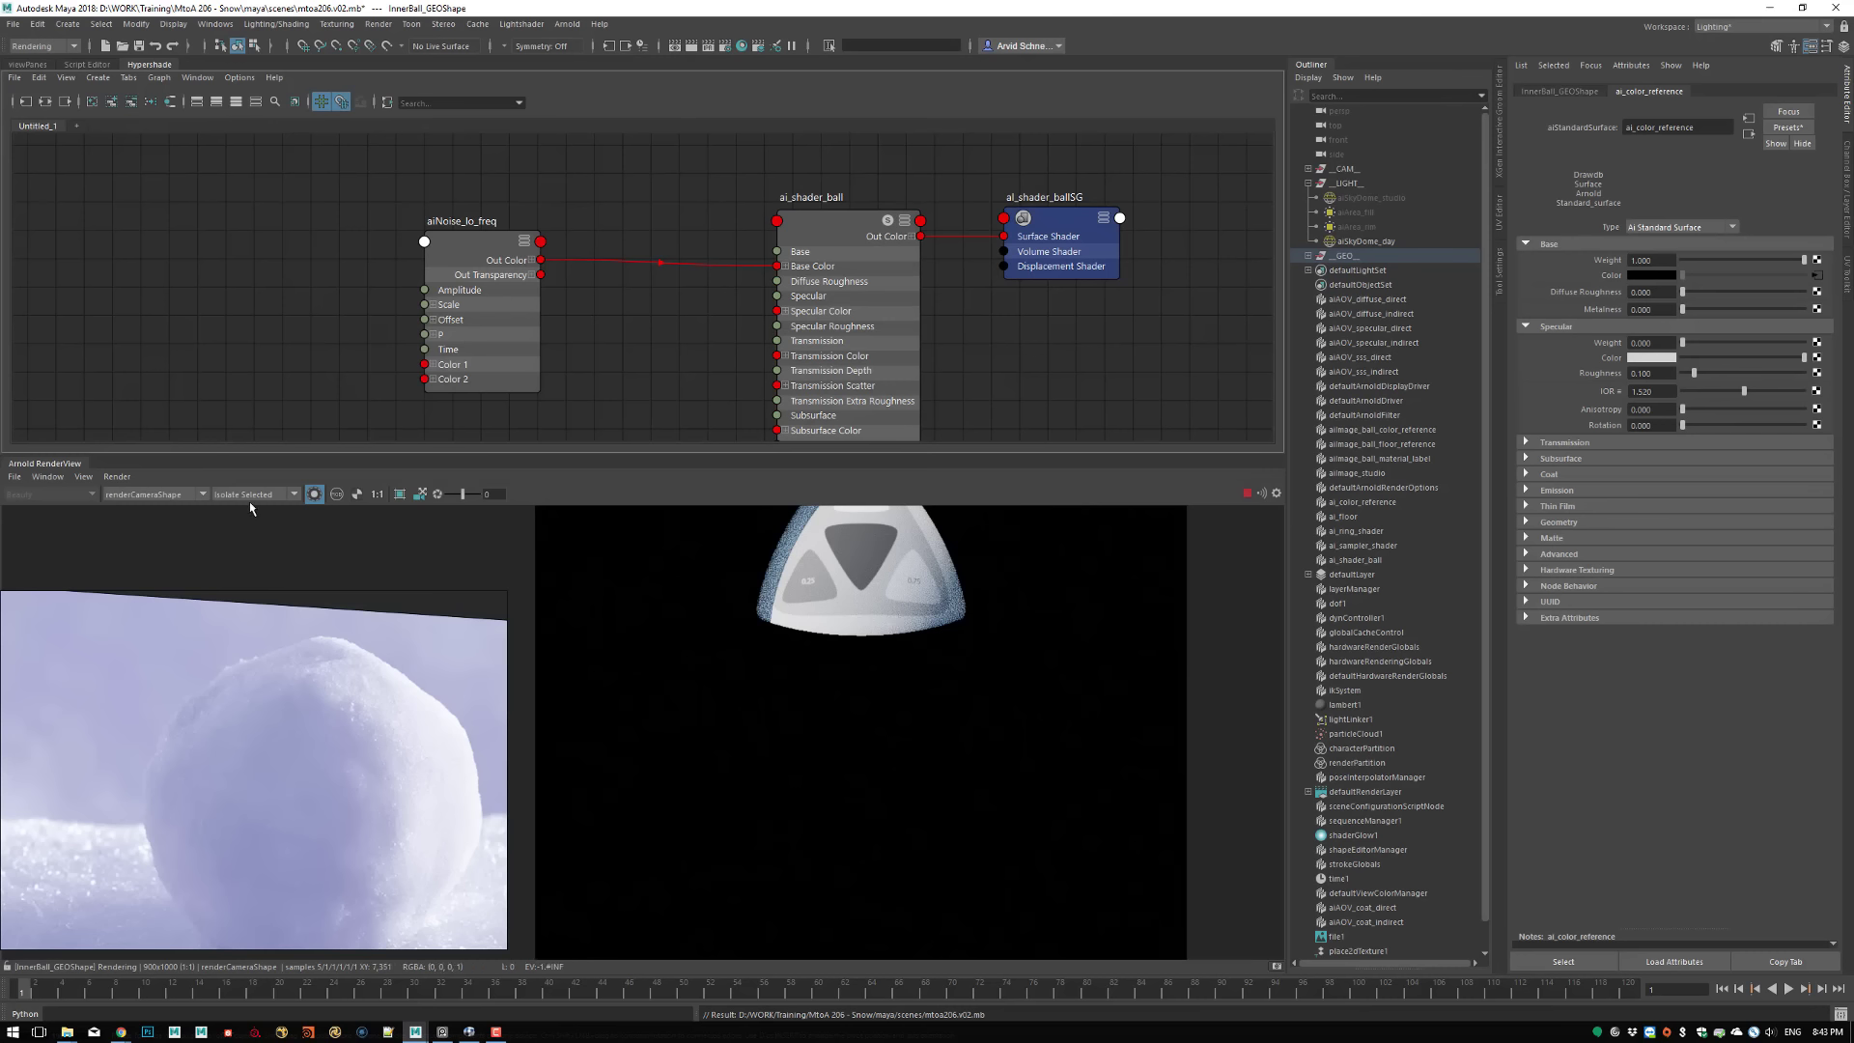
pyautogui.click(455, 322)
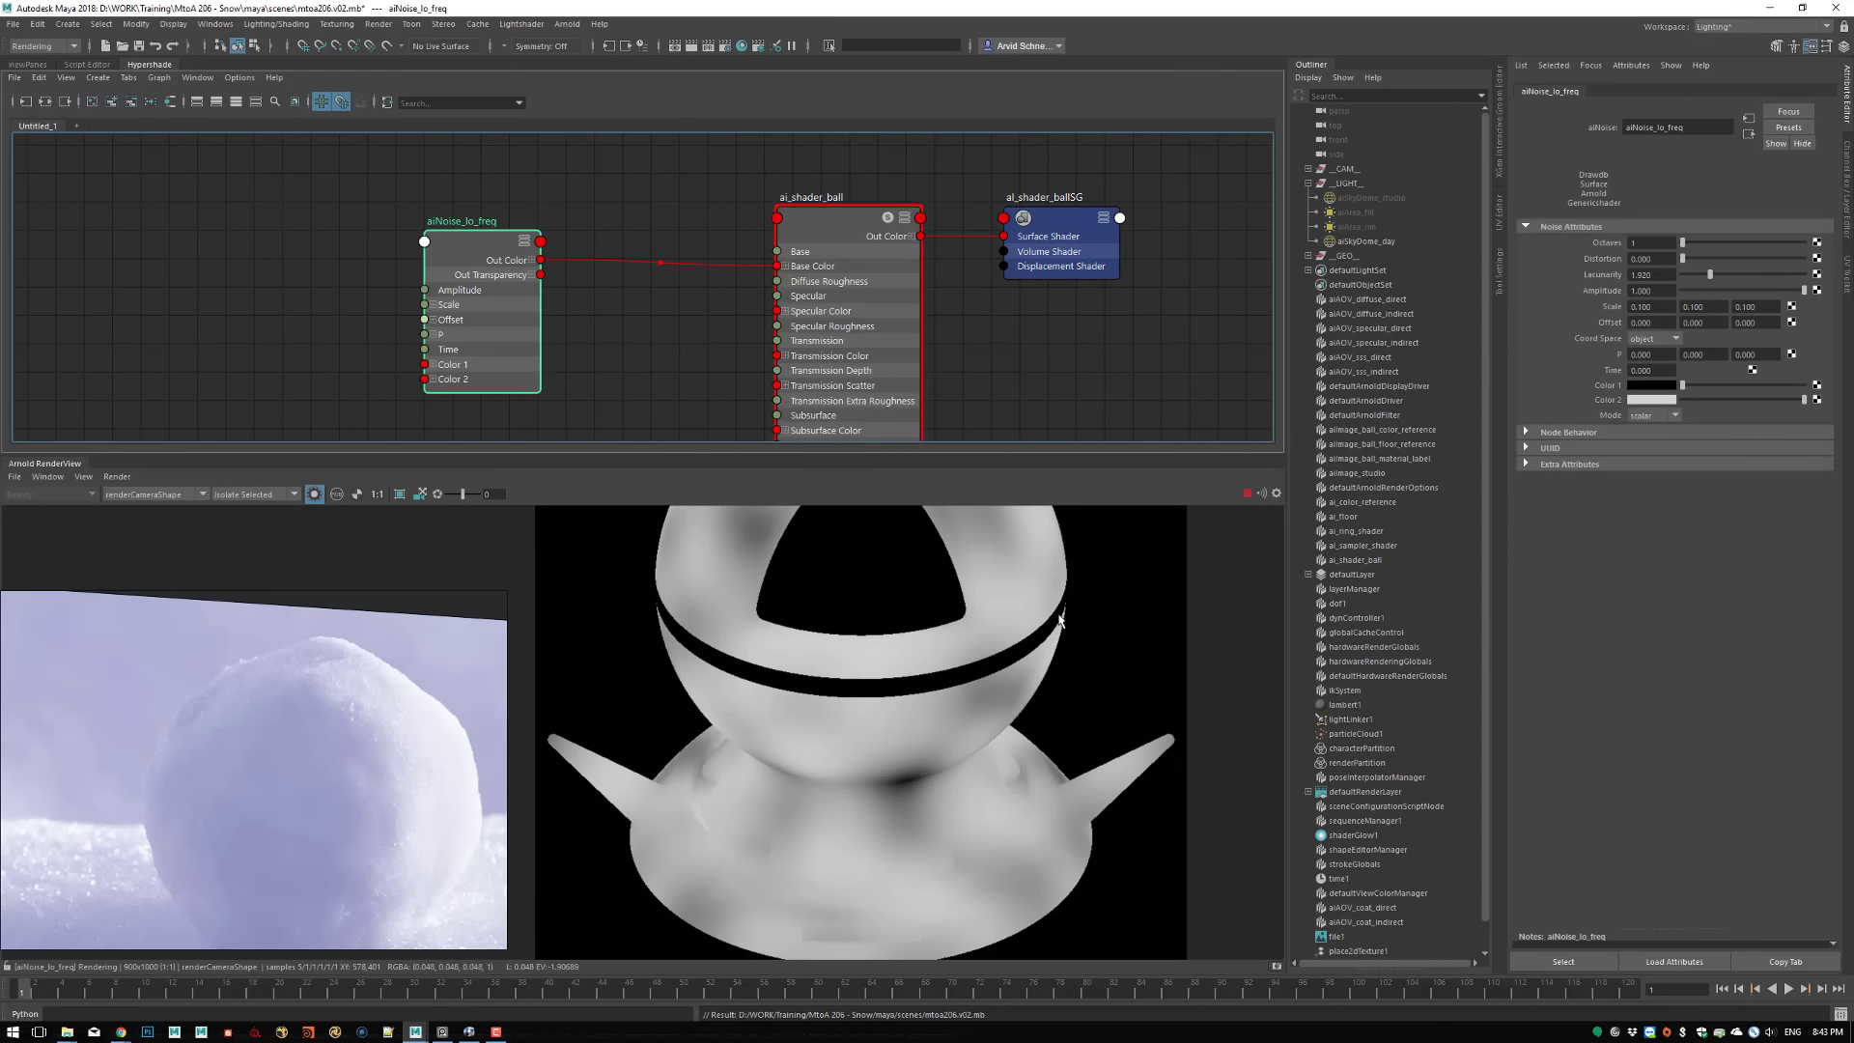
pyautogui.scroll(-1, 860, 693)
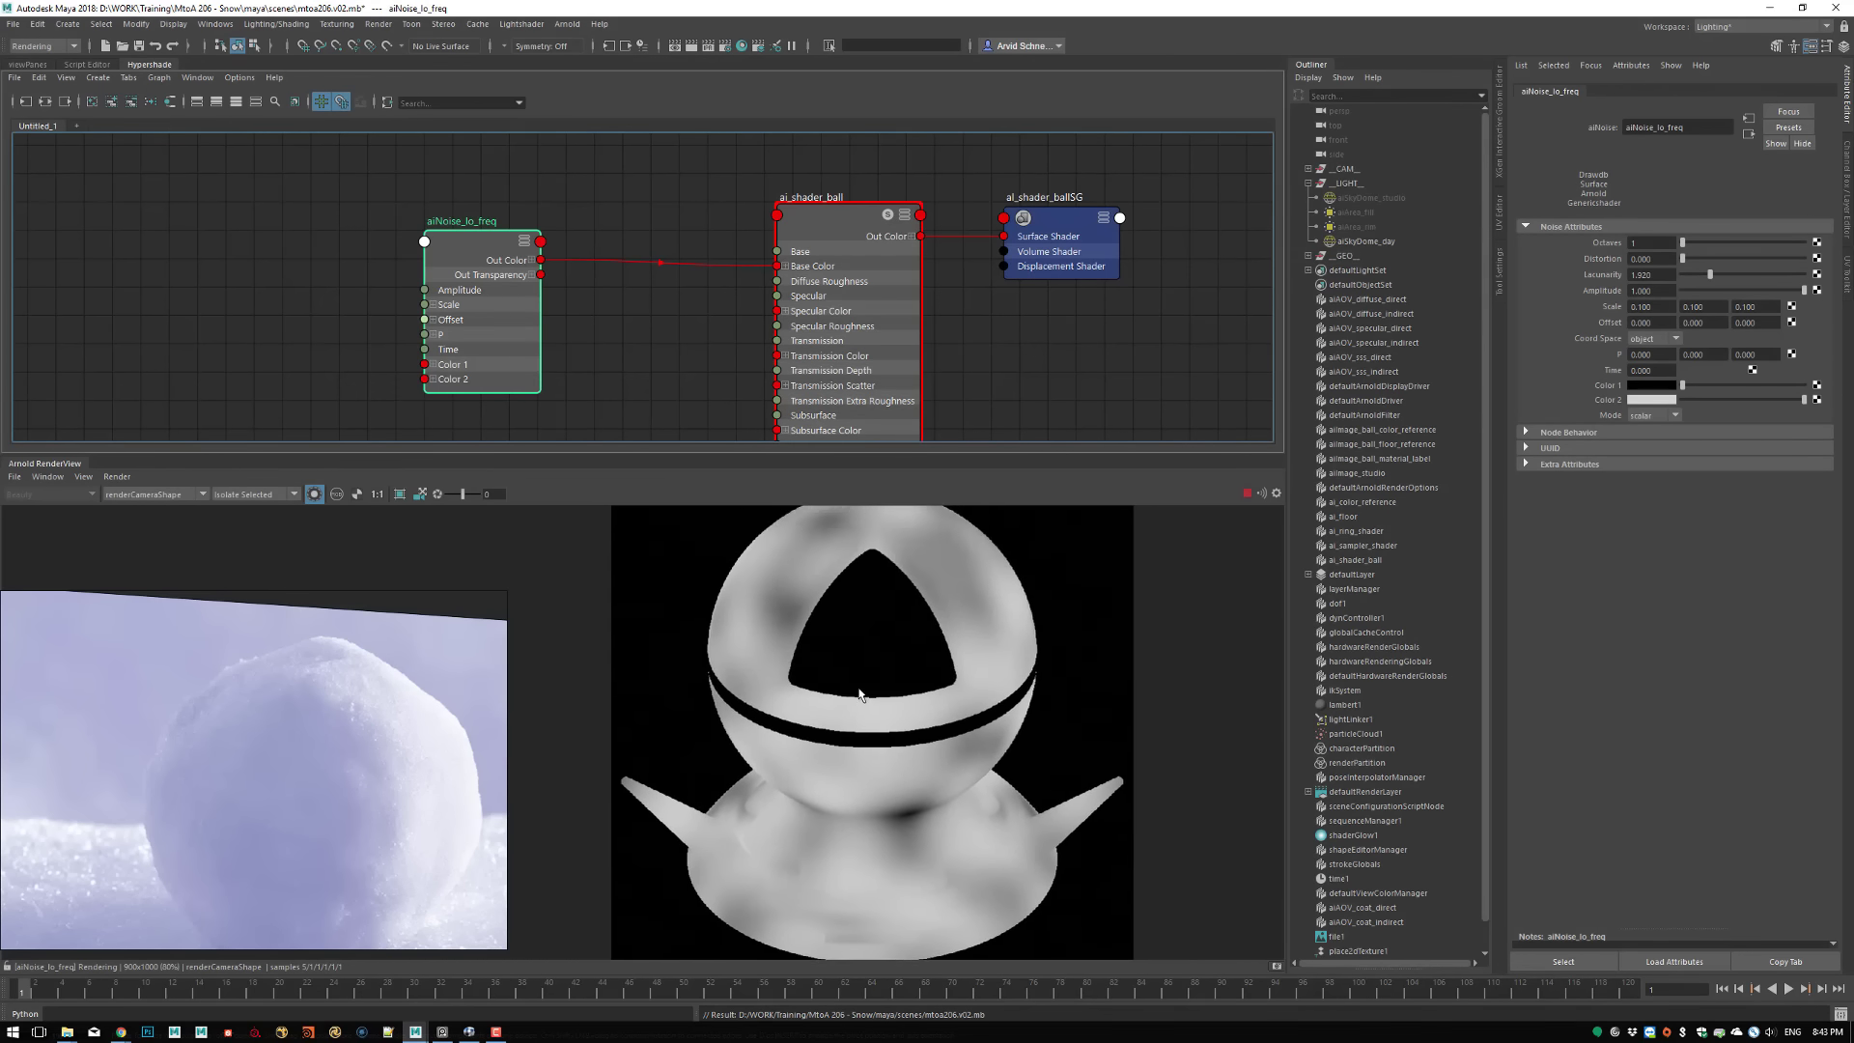
pyautogui.click(83, 477)
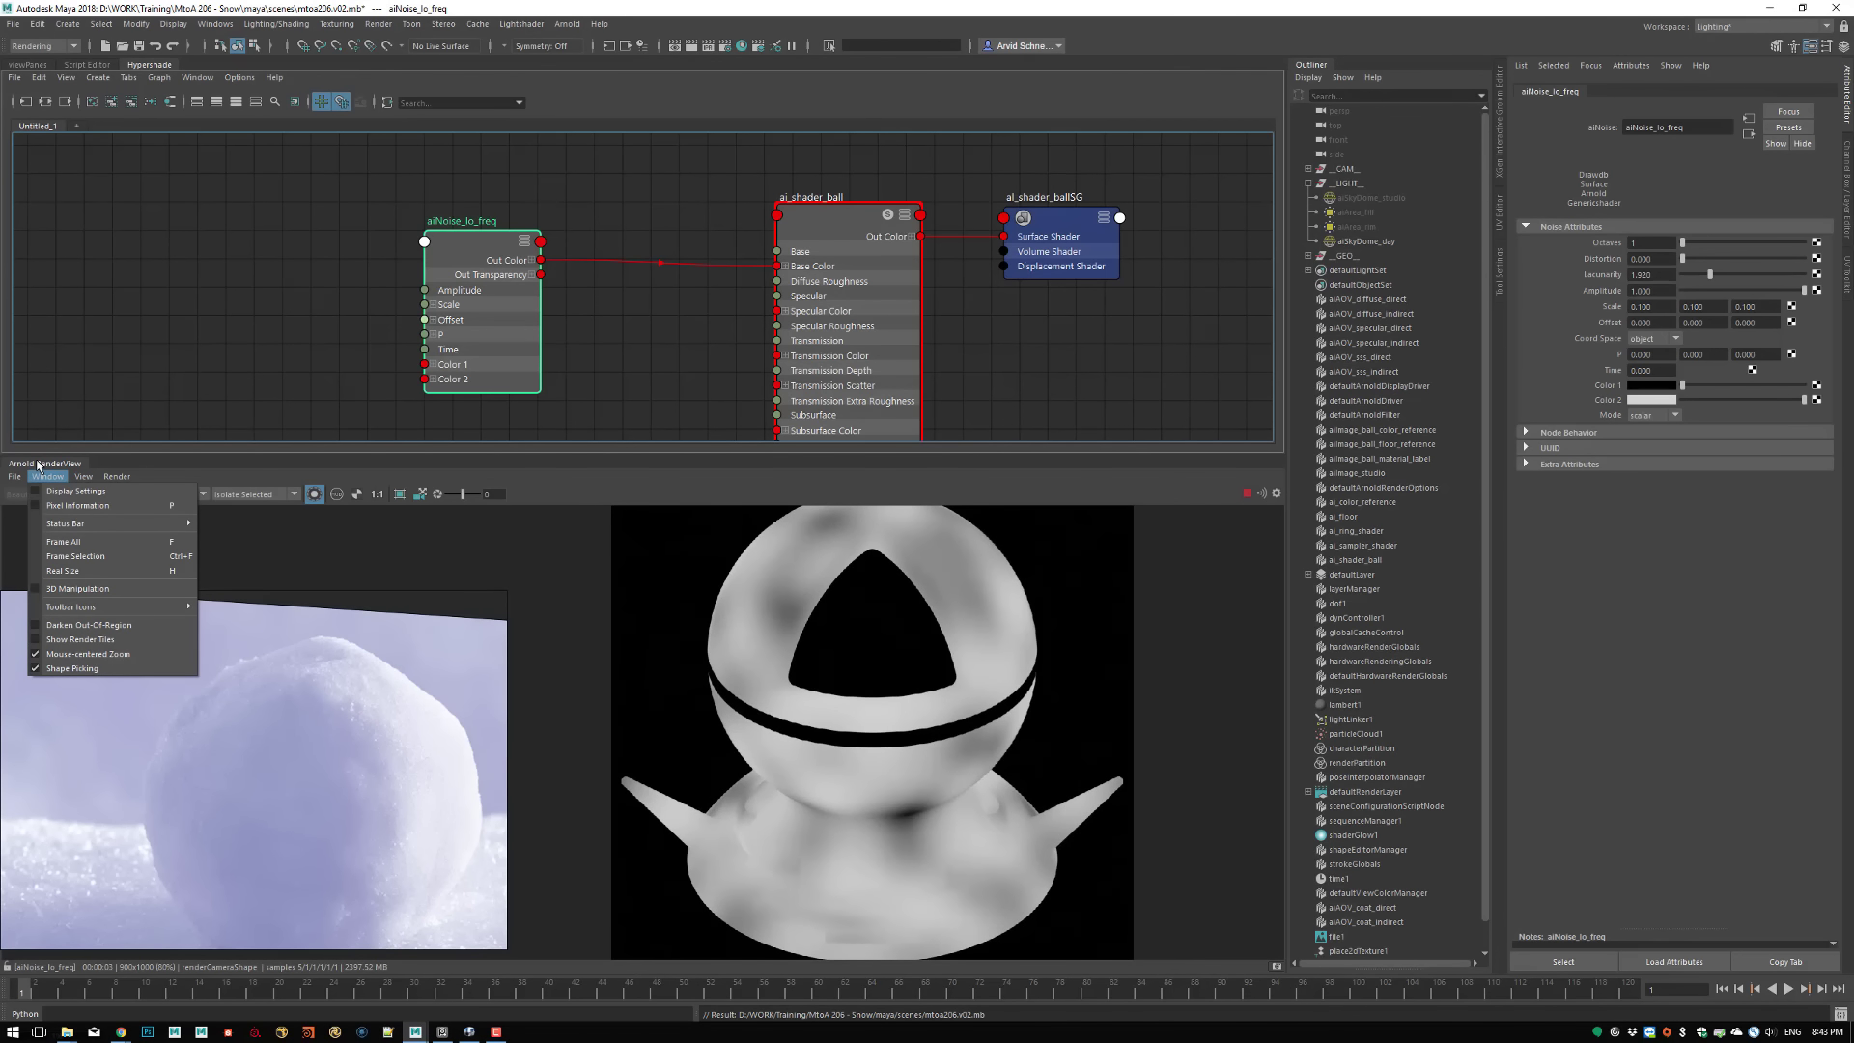
pyautogui.click(83, 477)
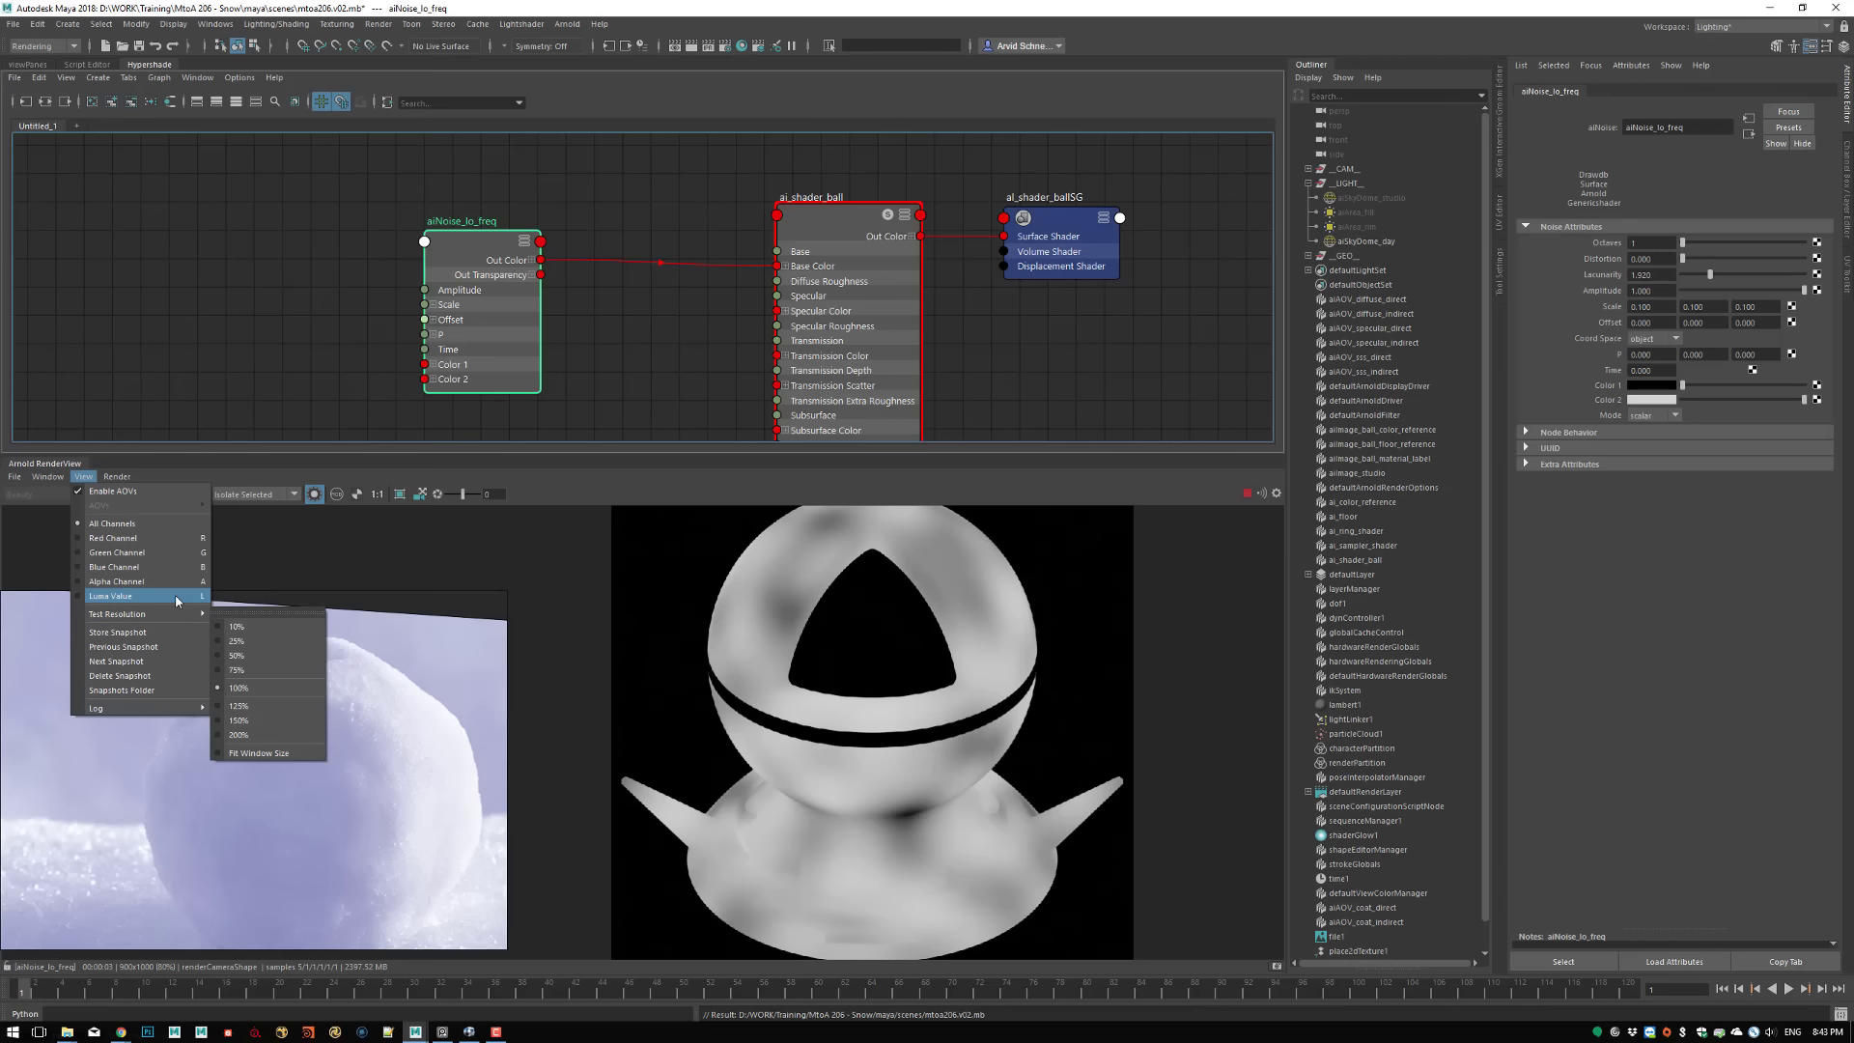
pyautogui.moveTo(117, 477)
pyautogui.moveTo(257, 621)
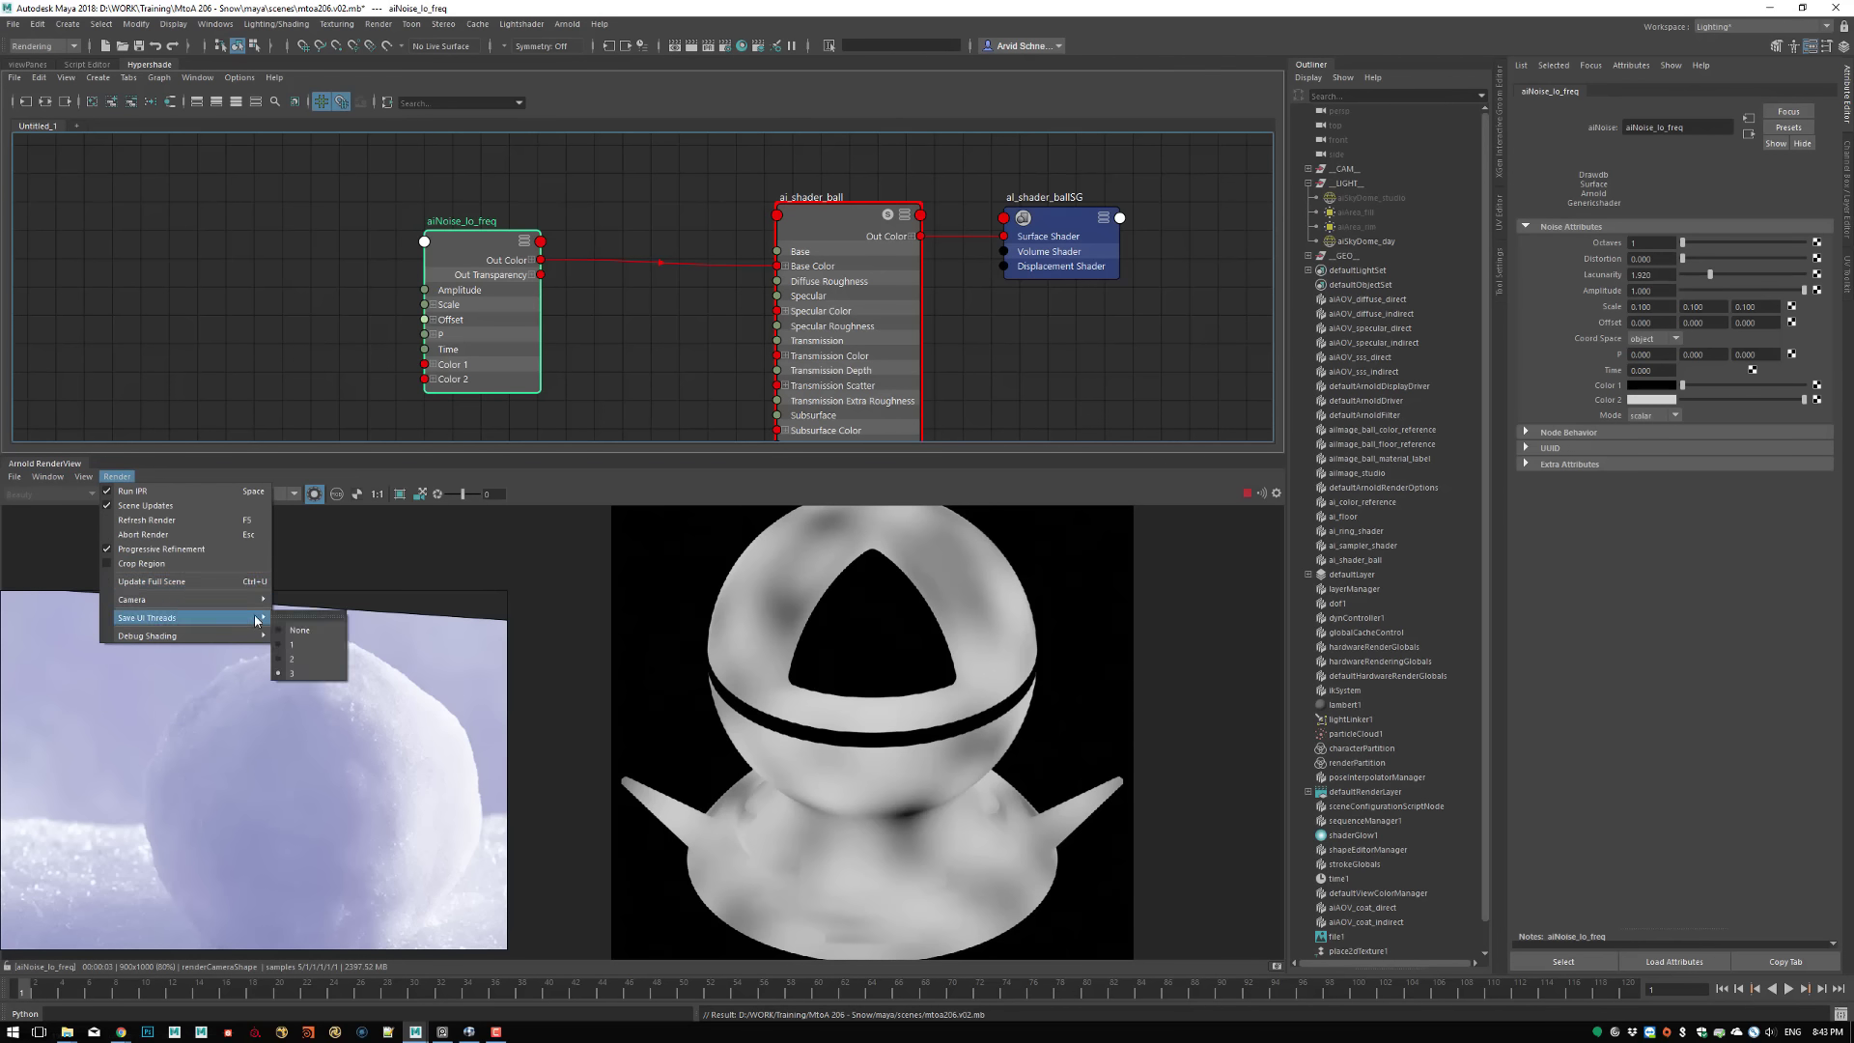
pyautogui.click(697, 486)
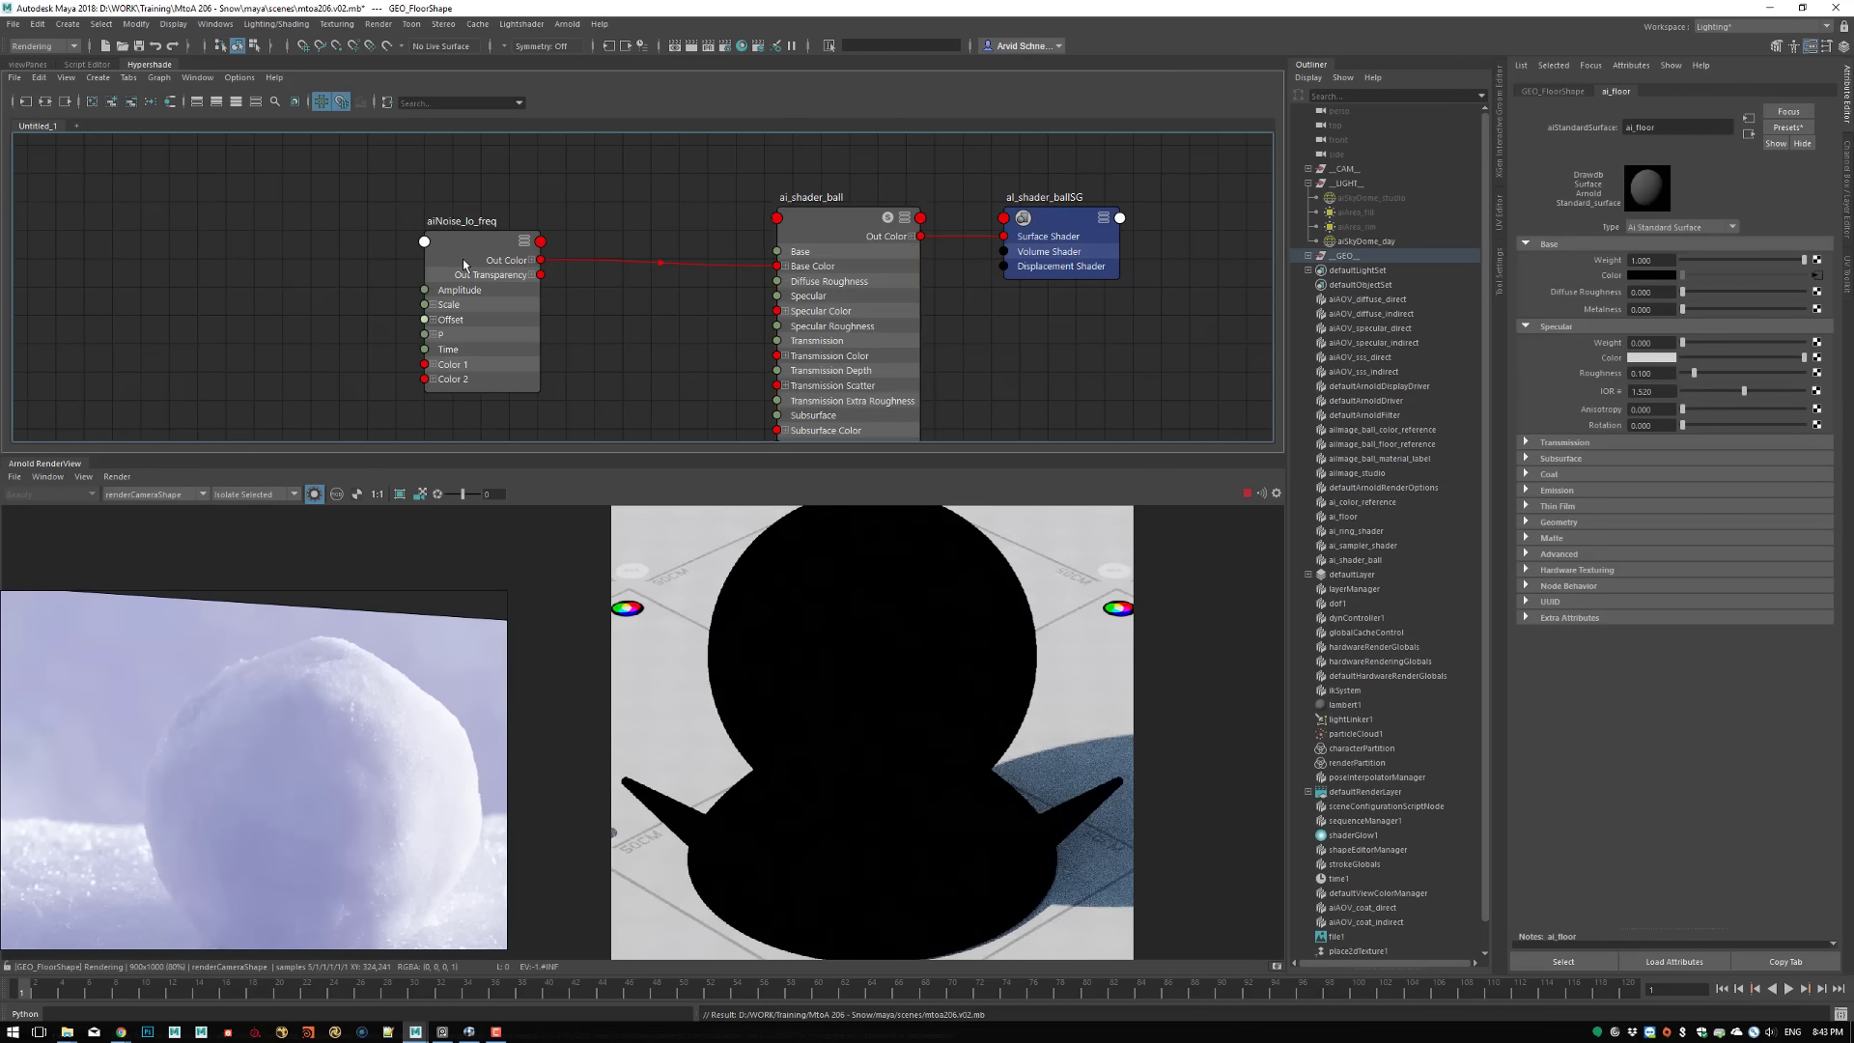
# Set the Scale of aiNoise_lo_freq to 0.05 on all three axes
pyautogui.moveTo(466, 265); pyautogui.dragTo(437, 238)
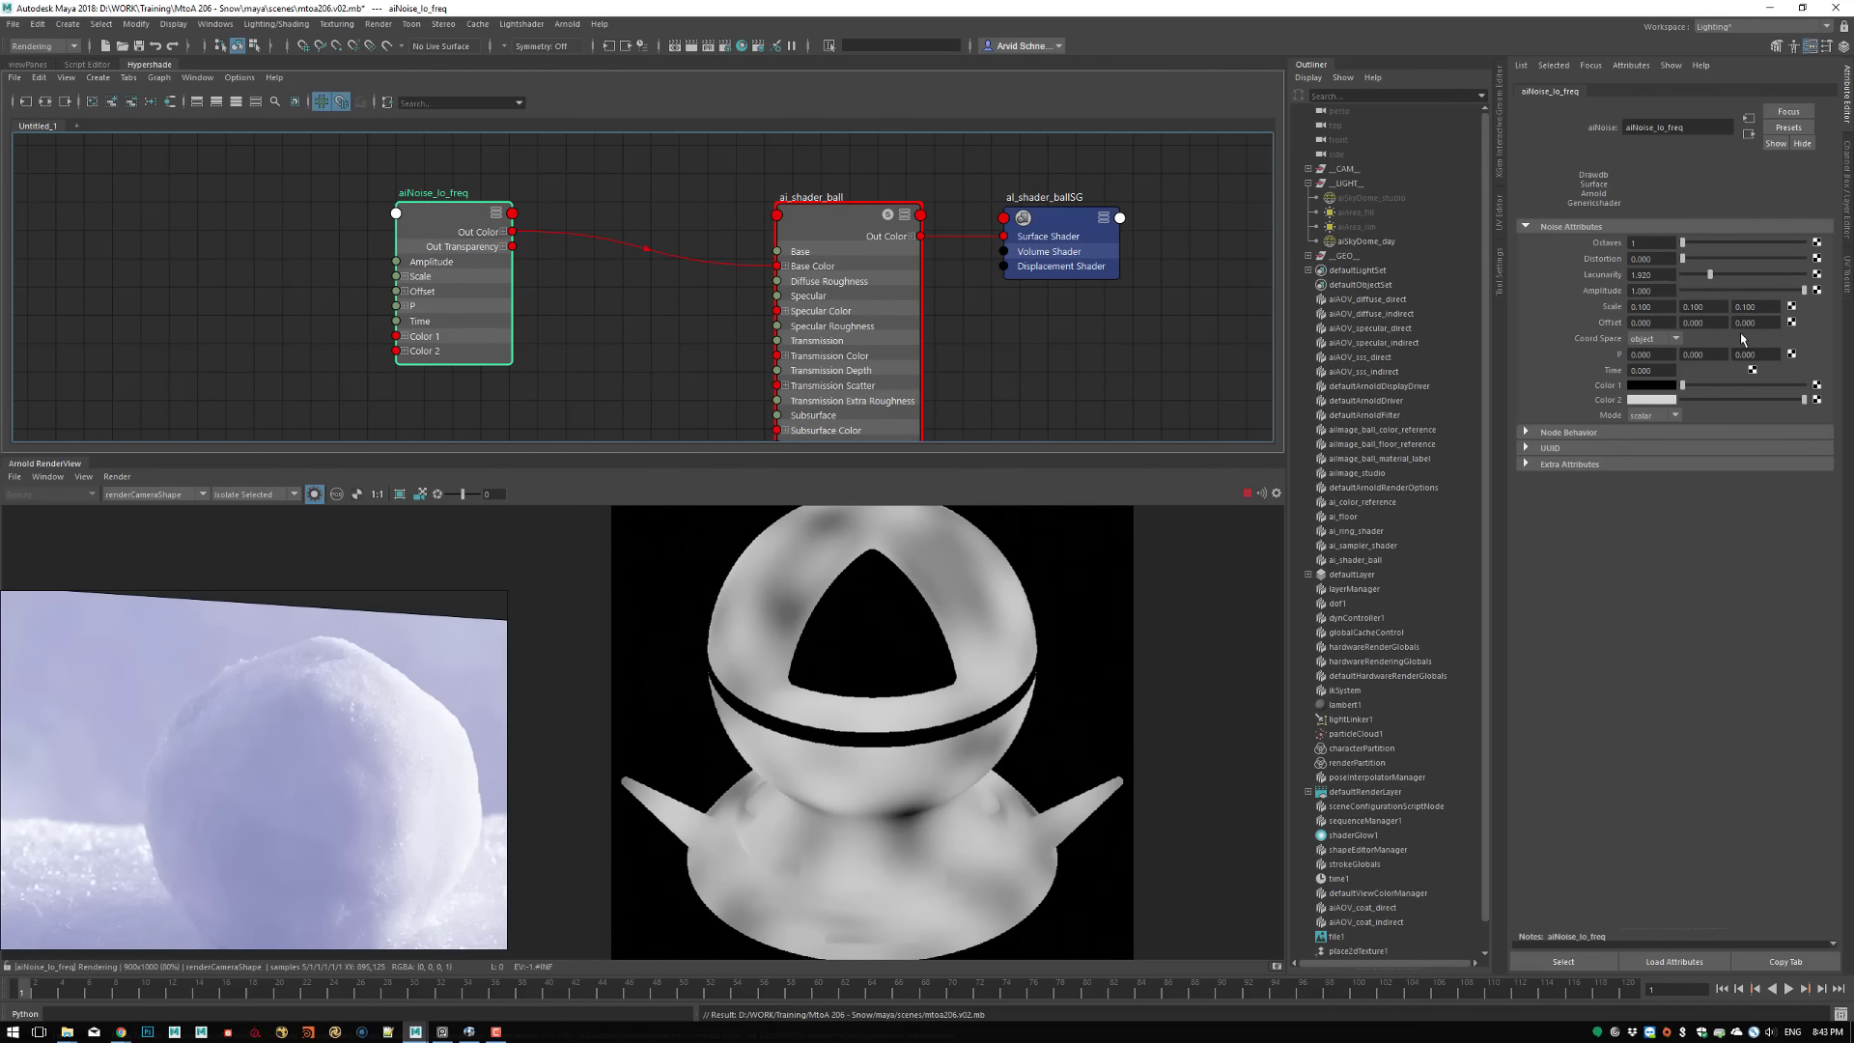
pyautogui.click(1663, 306)
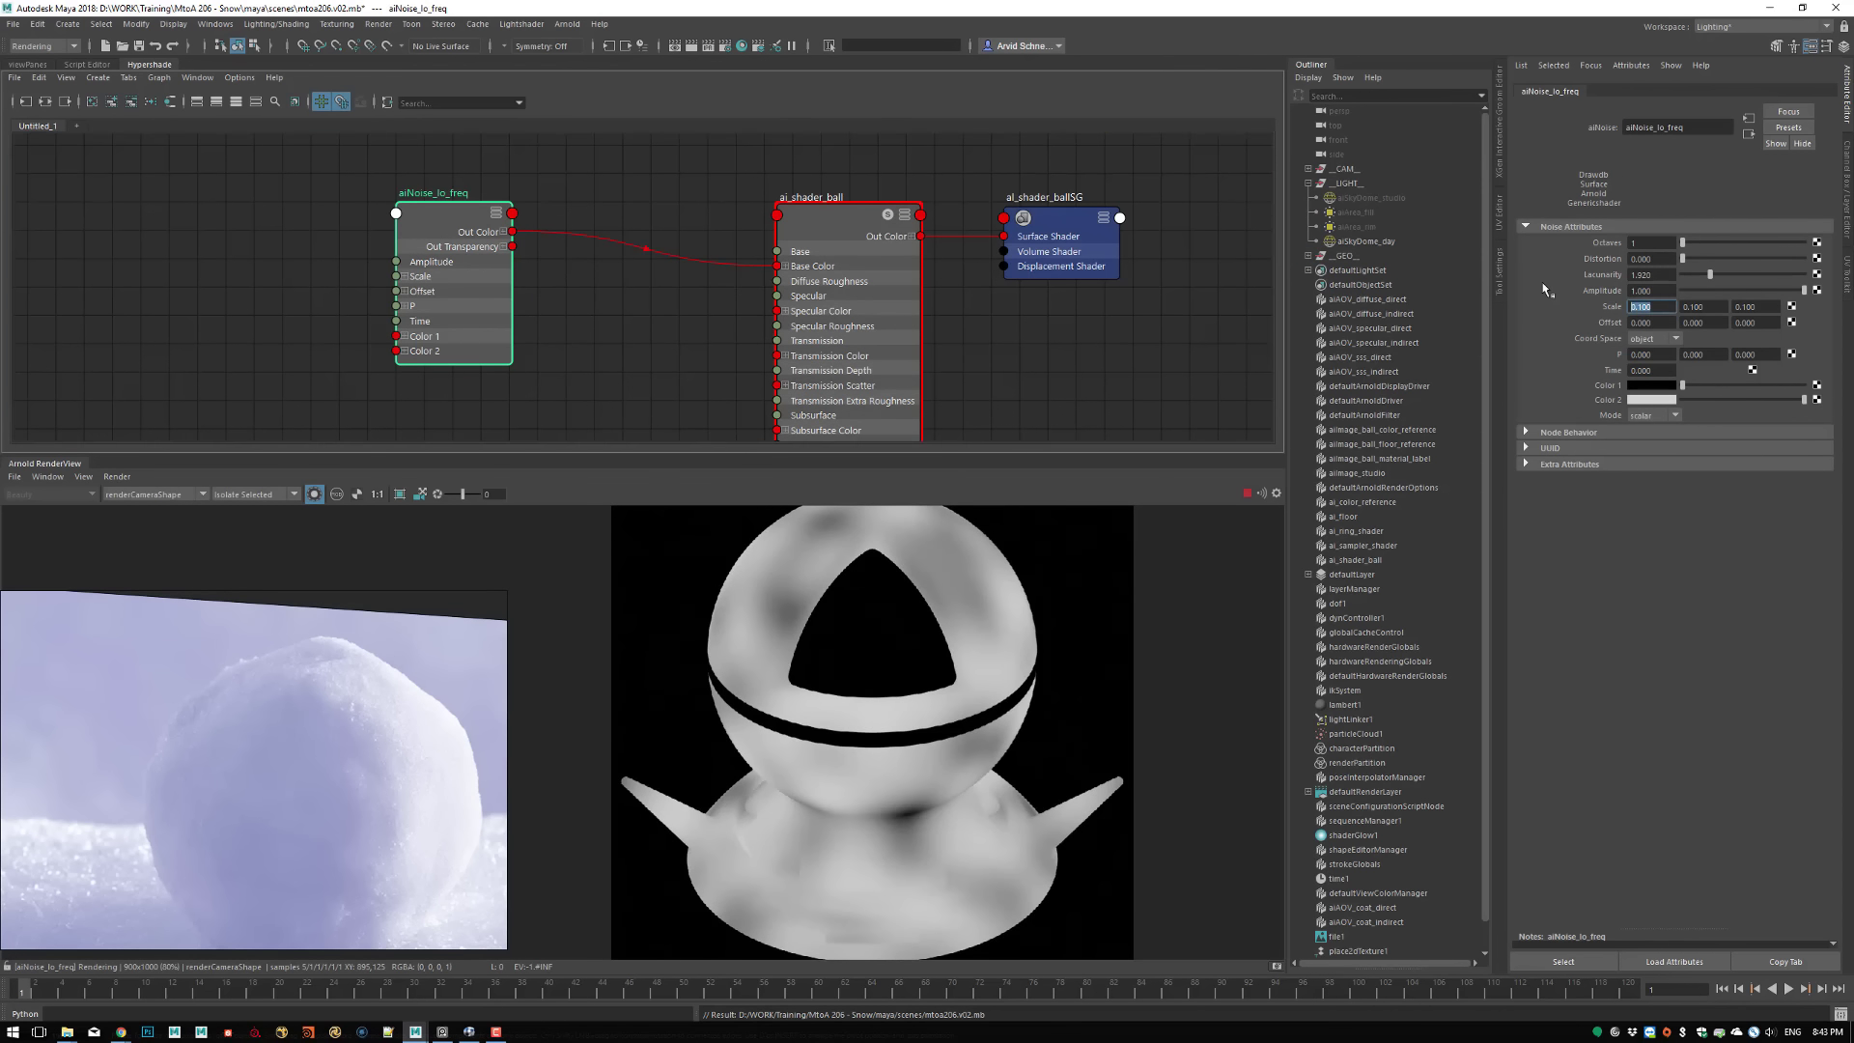
pyautogui.write('0.05')
pyautogui.press('Tab')
pyautogui.press('BackSpace')
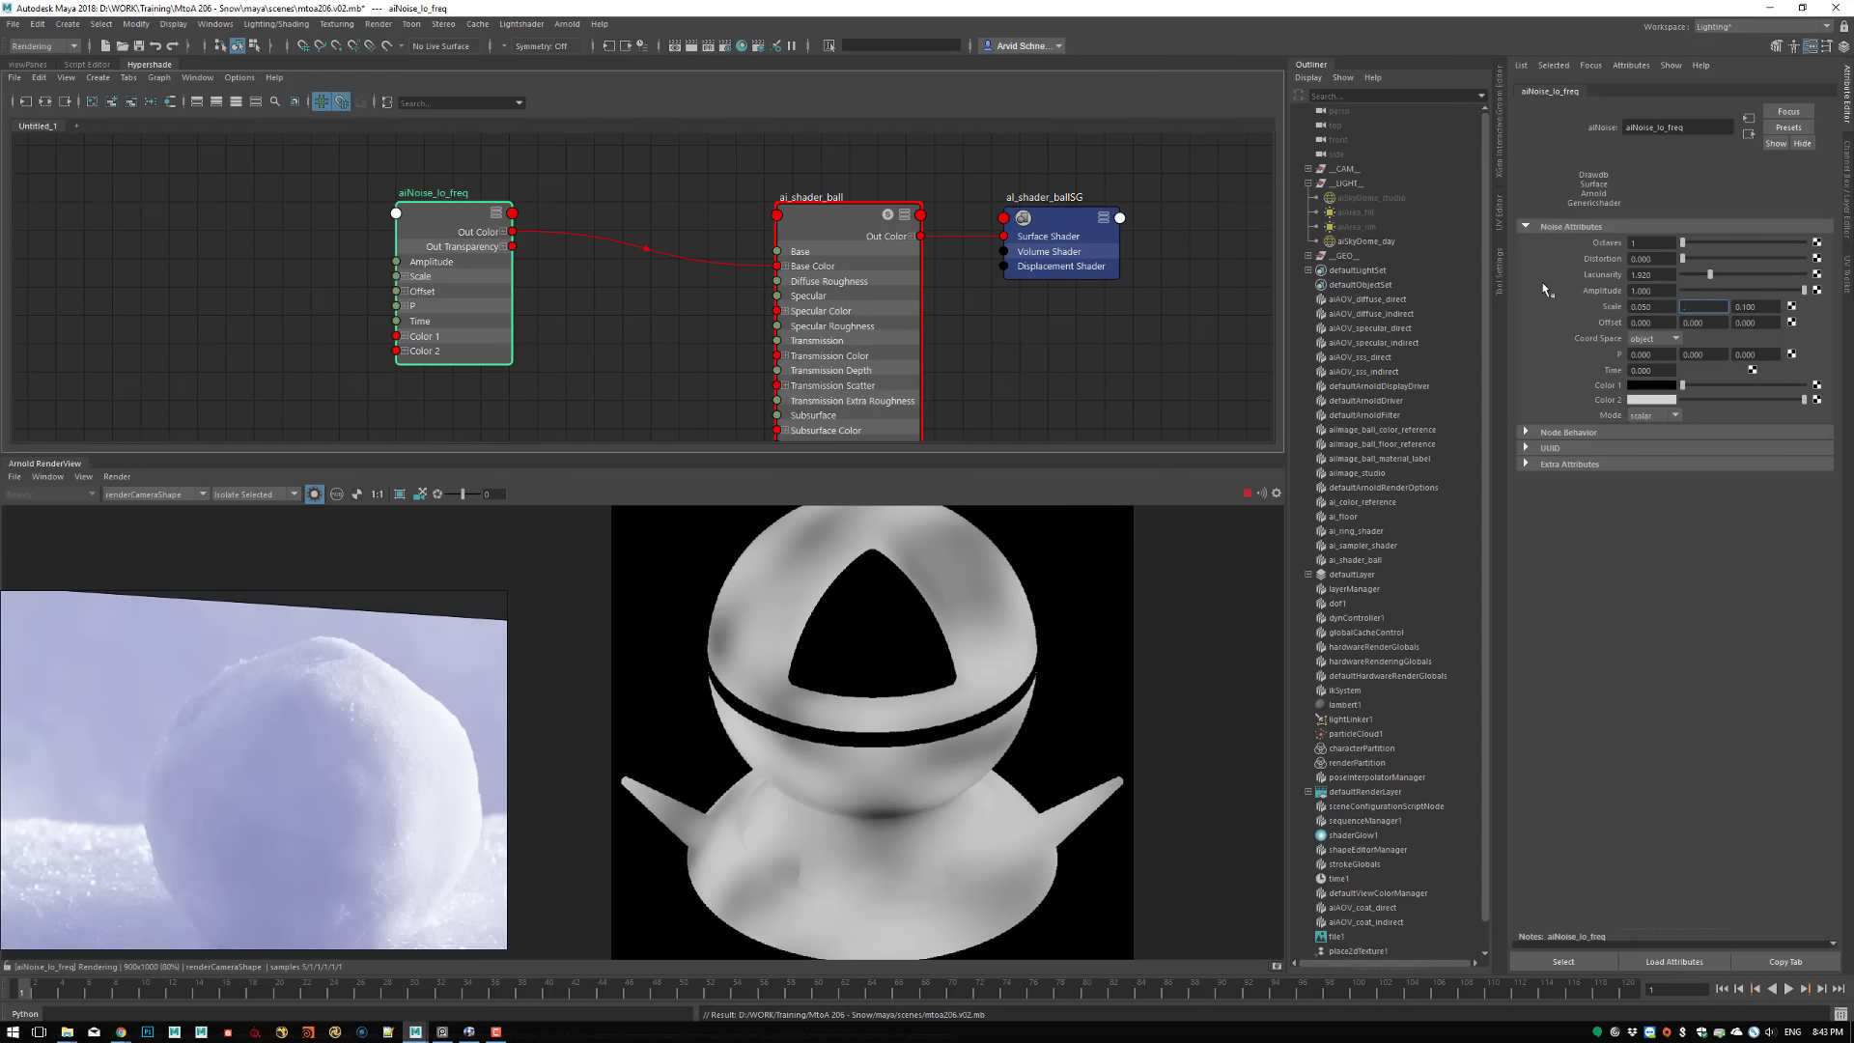
pyautogui.write('0.05')
pyautogui.press('Tab')
pyautogui.write('0.05')
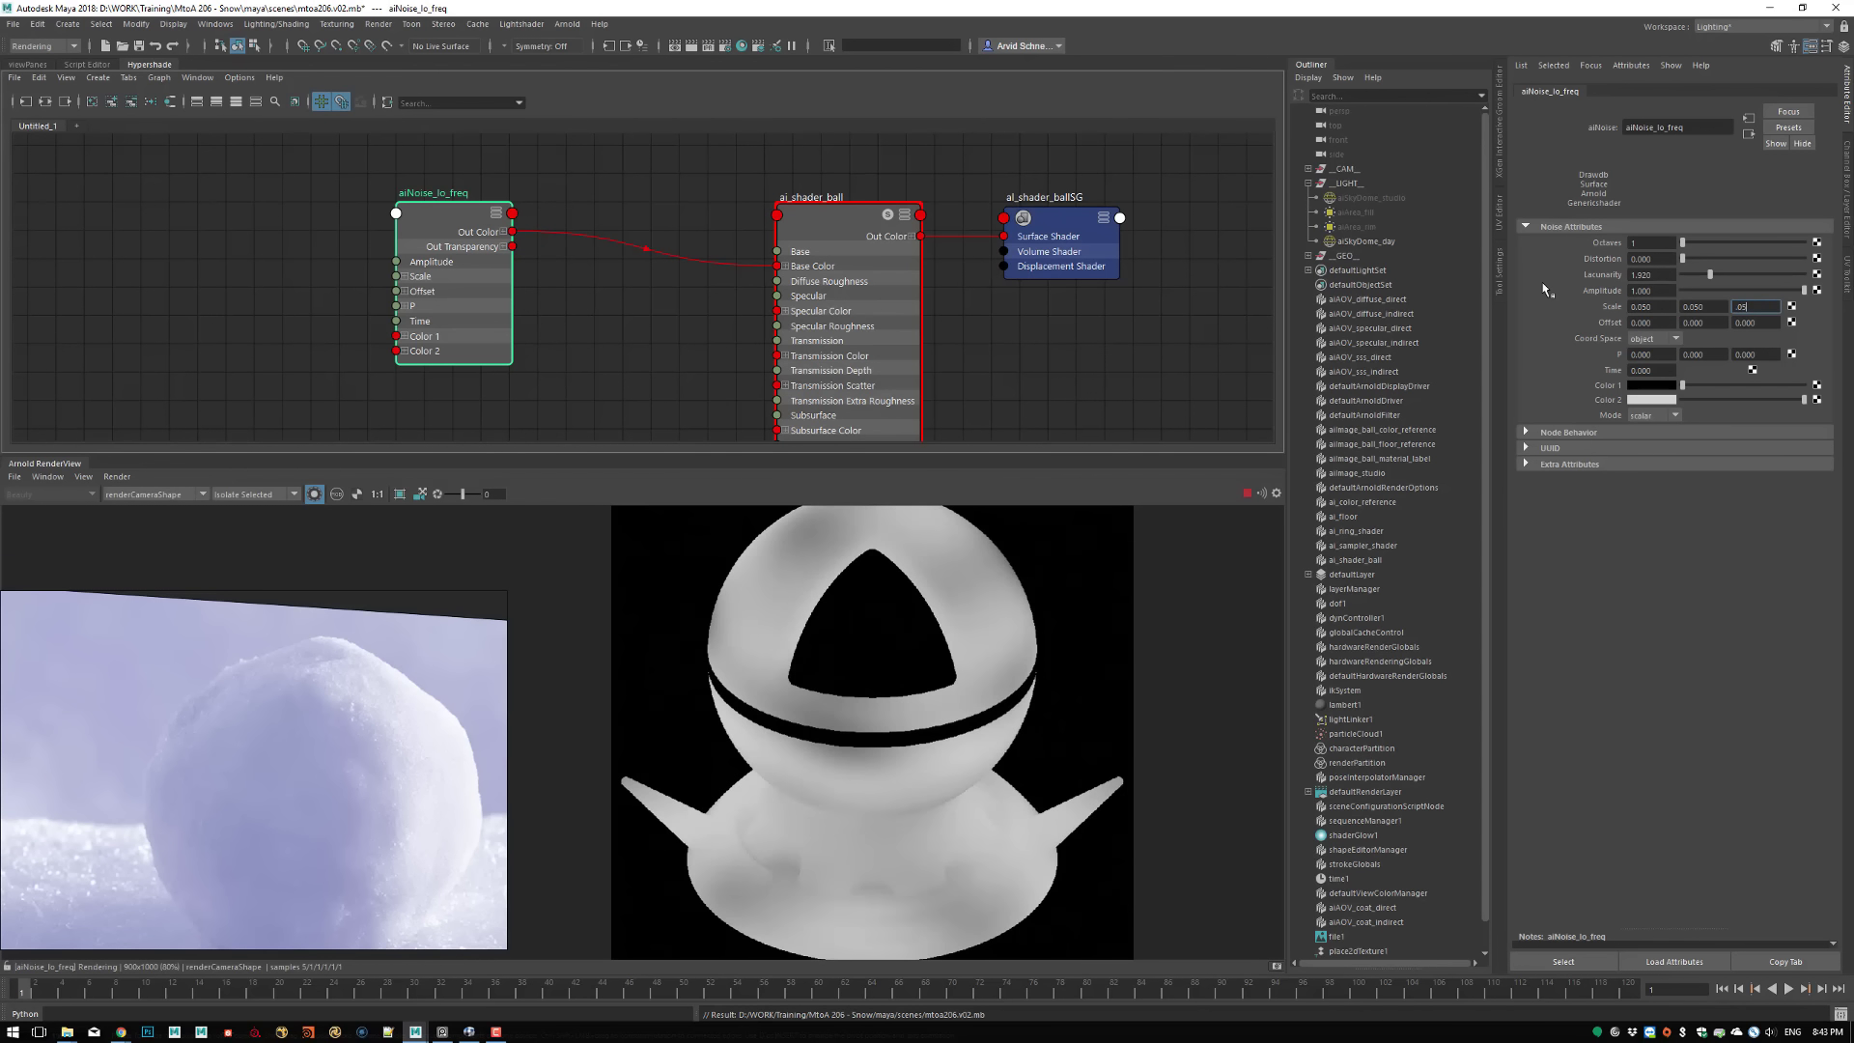
pyautogui.press('Return')
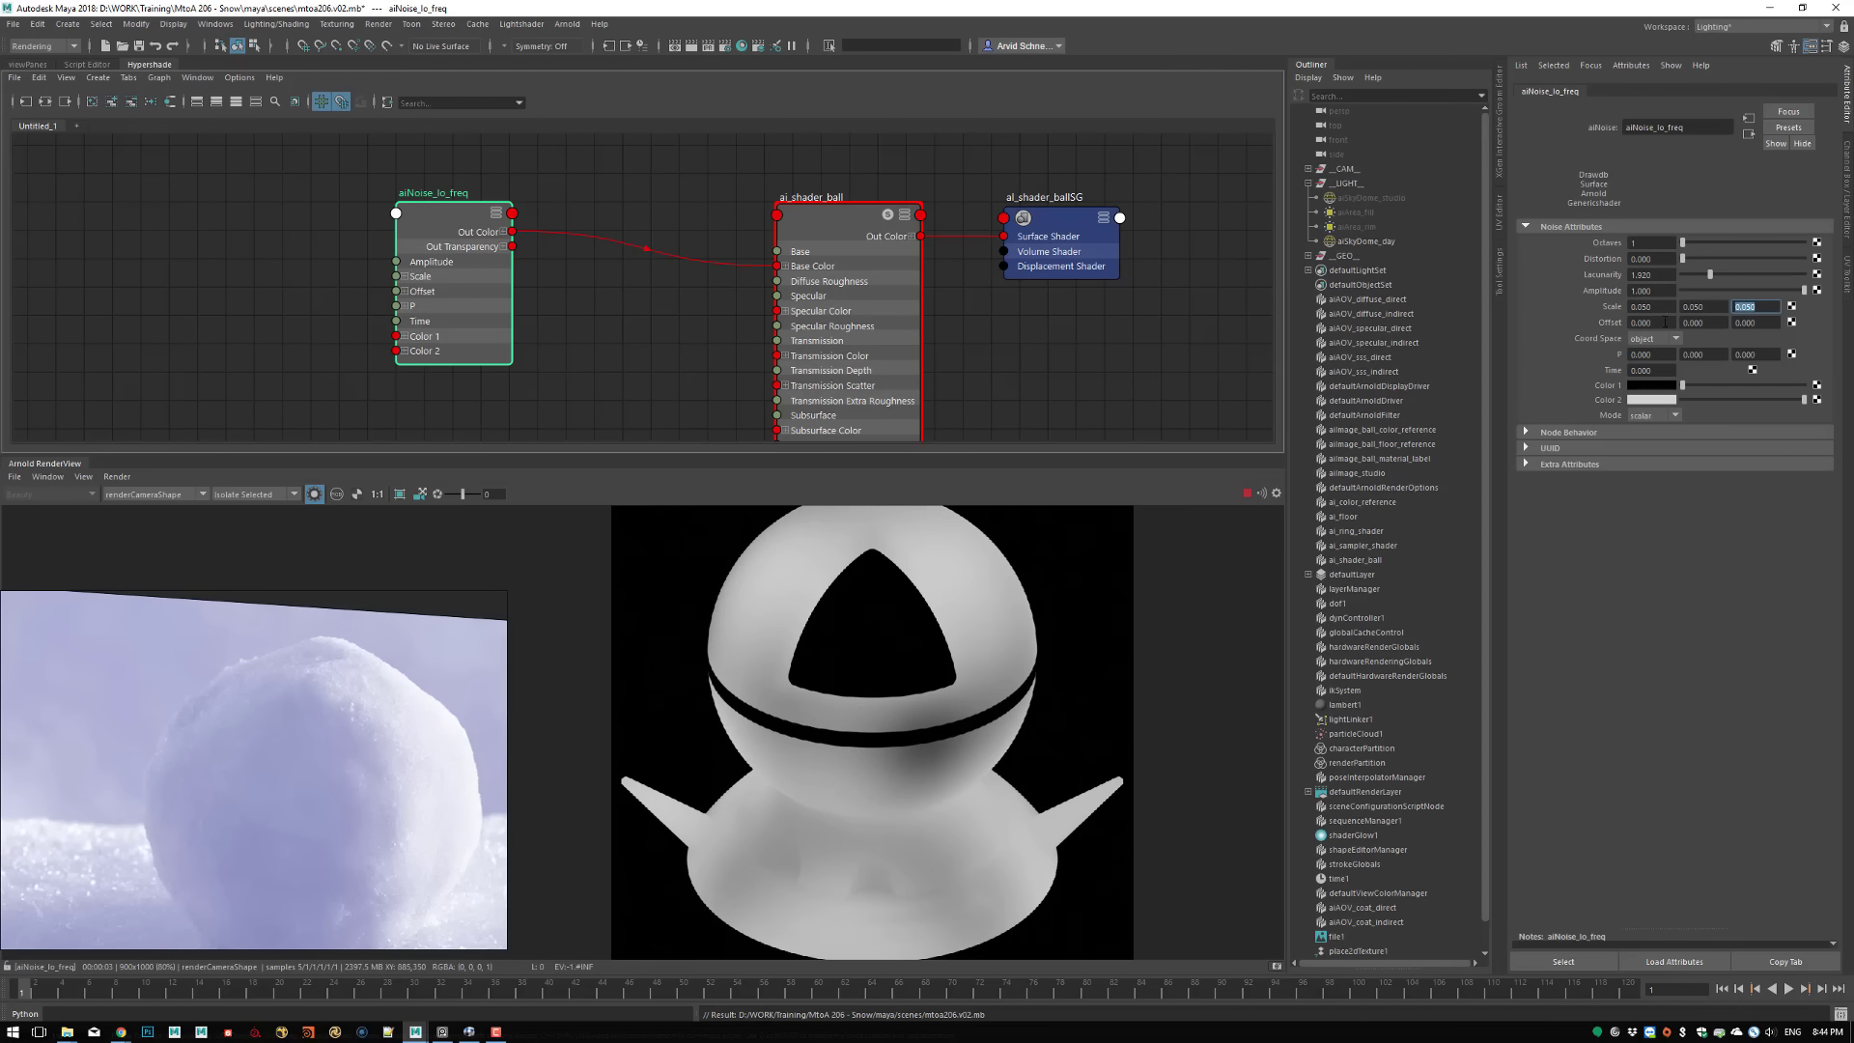
# Shift the Offset of aiNoise_lo_freq to about 3.49 on the first axis and nudge the second axis slightly
pyautogui.keyDown('ctrl'); pyautogui.moveTo(1665, 322); pyautogui.dragTo(1830, 322); pyautogui.keyUp('ctrl')
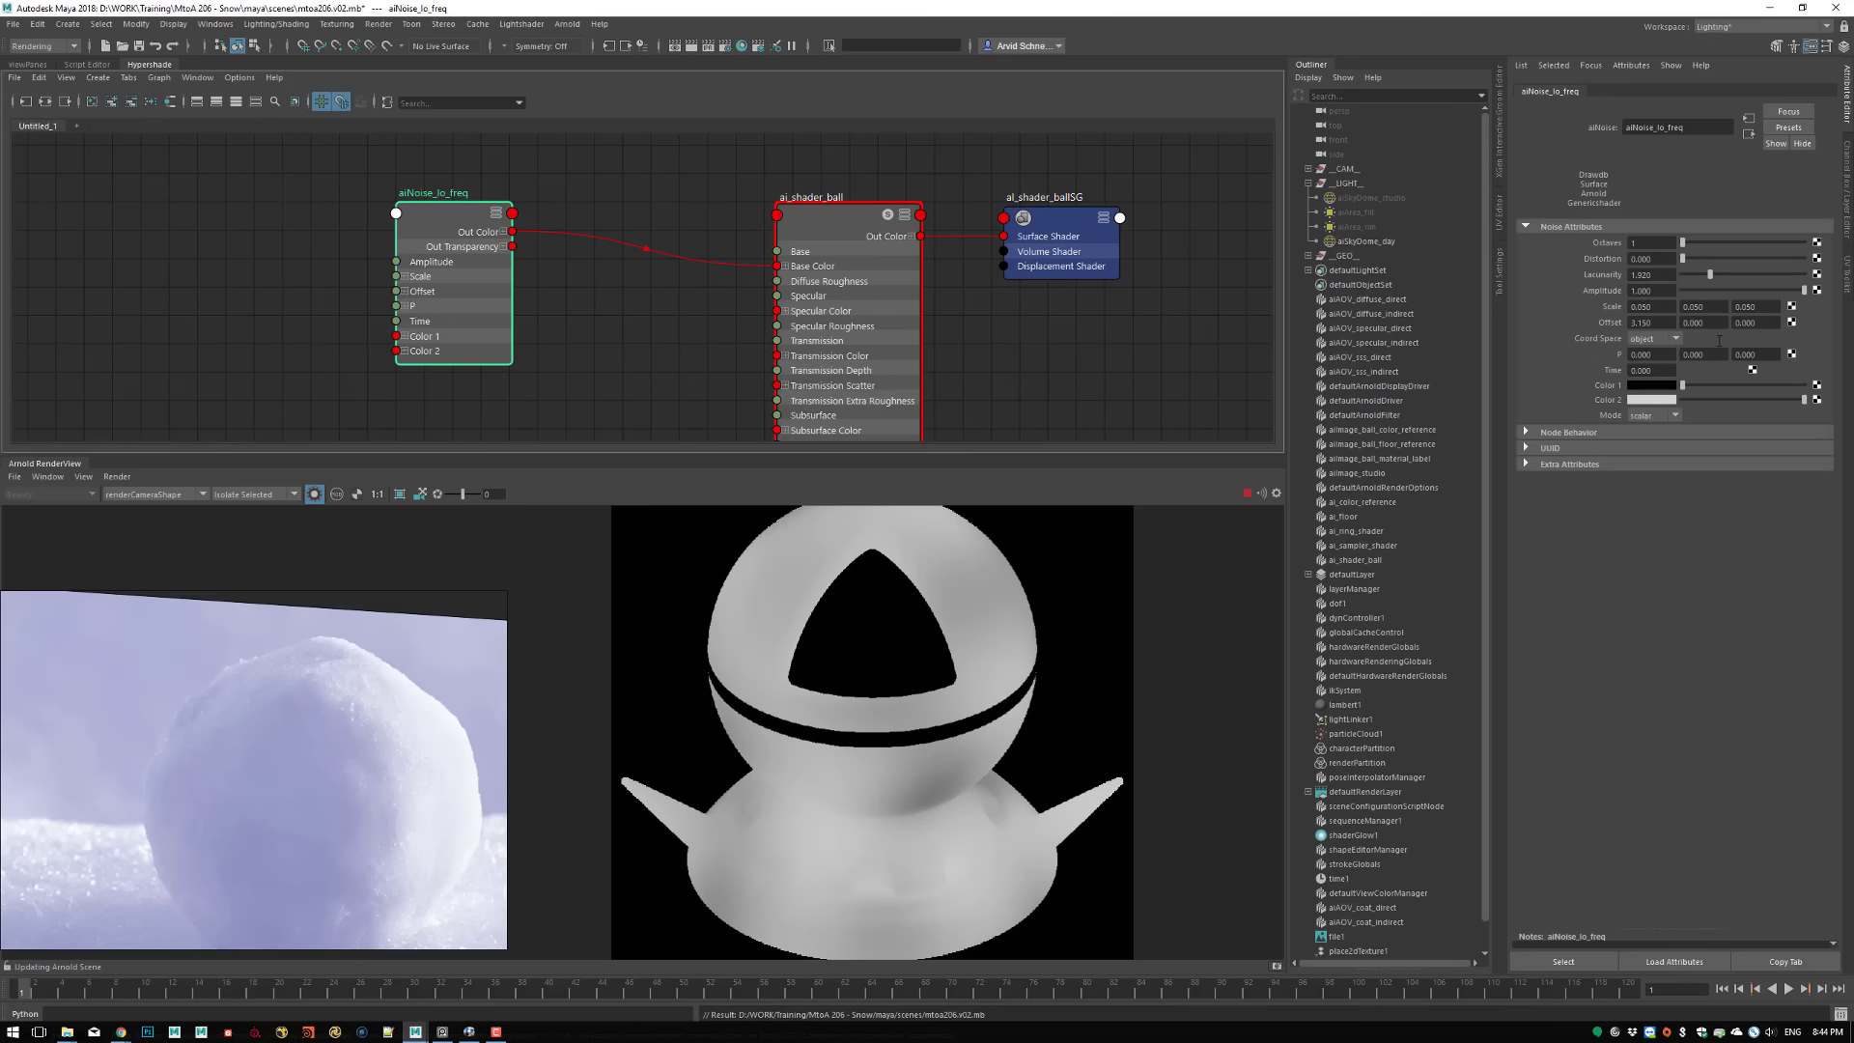
pyautogui.keyDown('ctrl'); pyautogui.moveTo(1710, 322); pyautogui.dragTo(1762, 318); pyautogui.keyUp('ctrl')
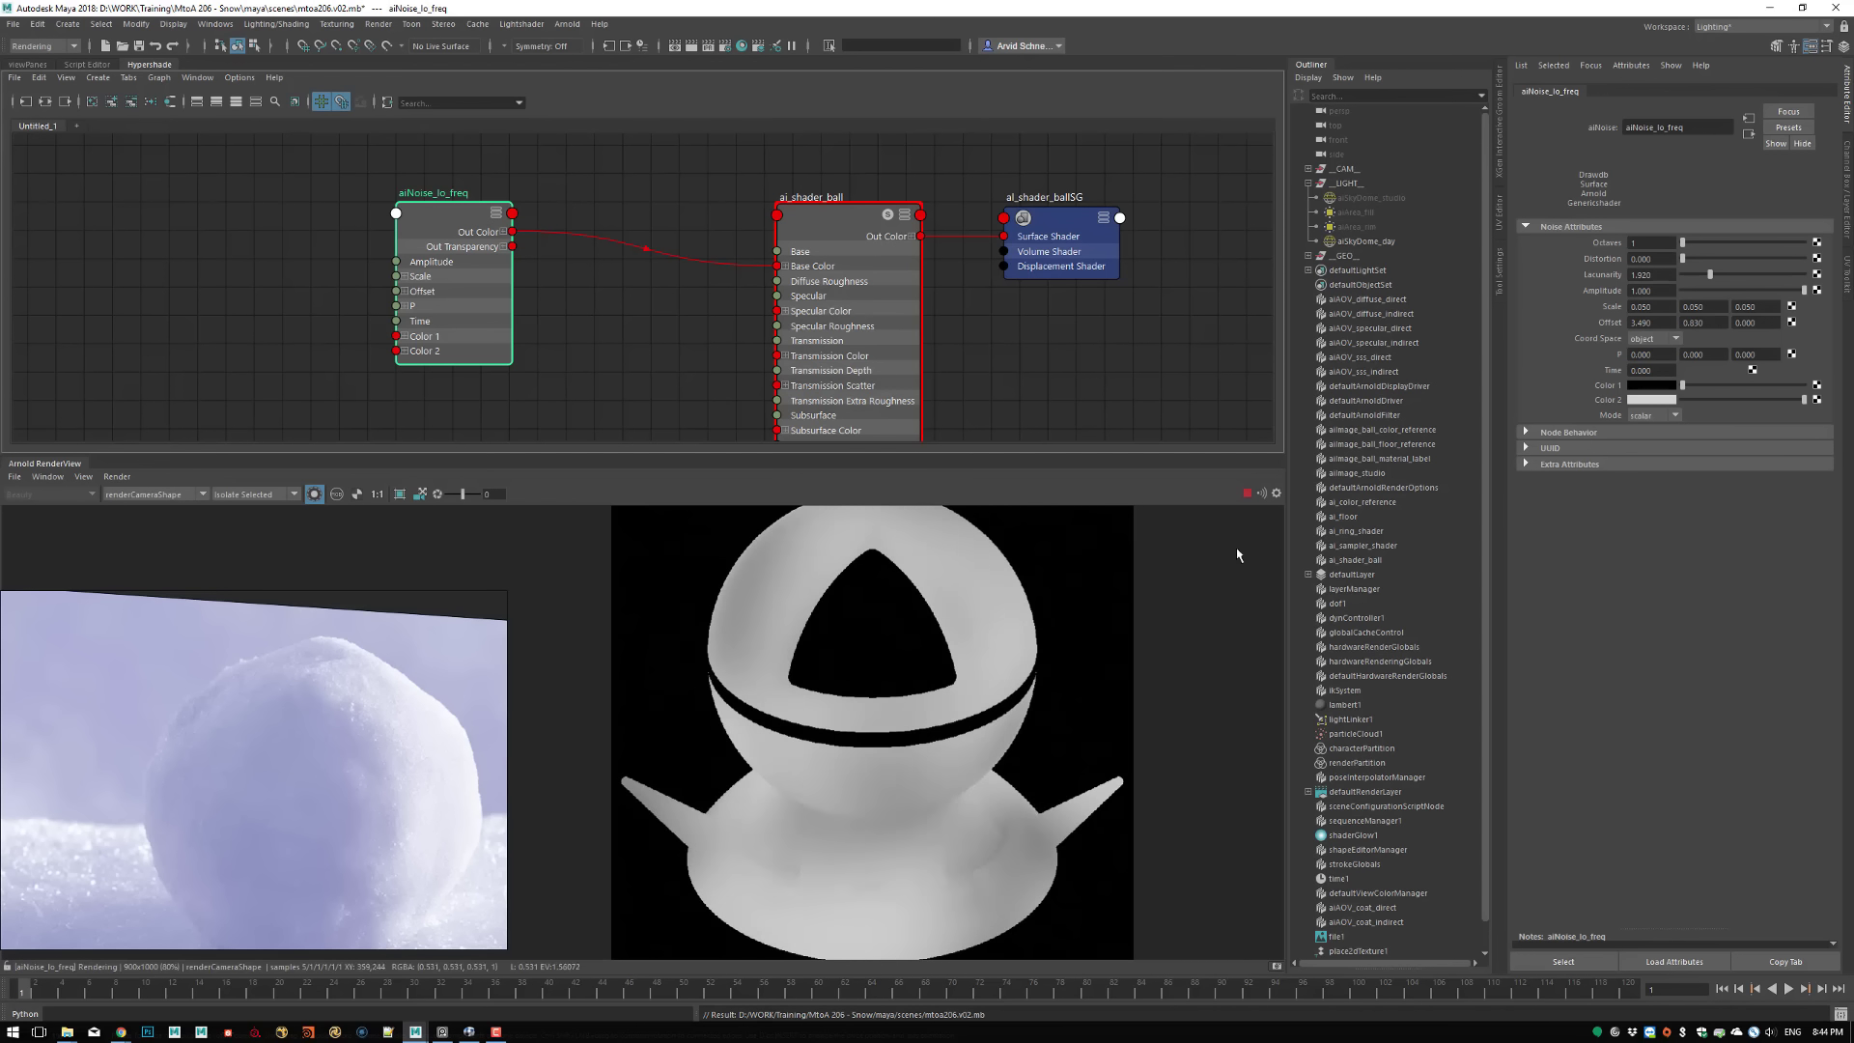
pyautogui.click(646, 336)
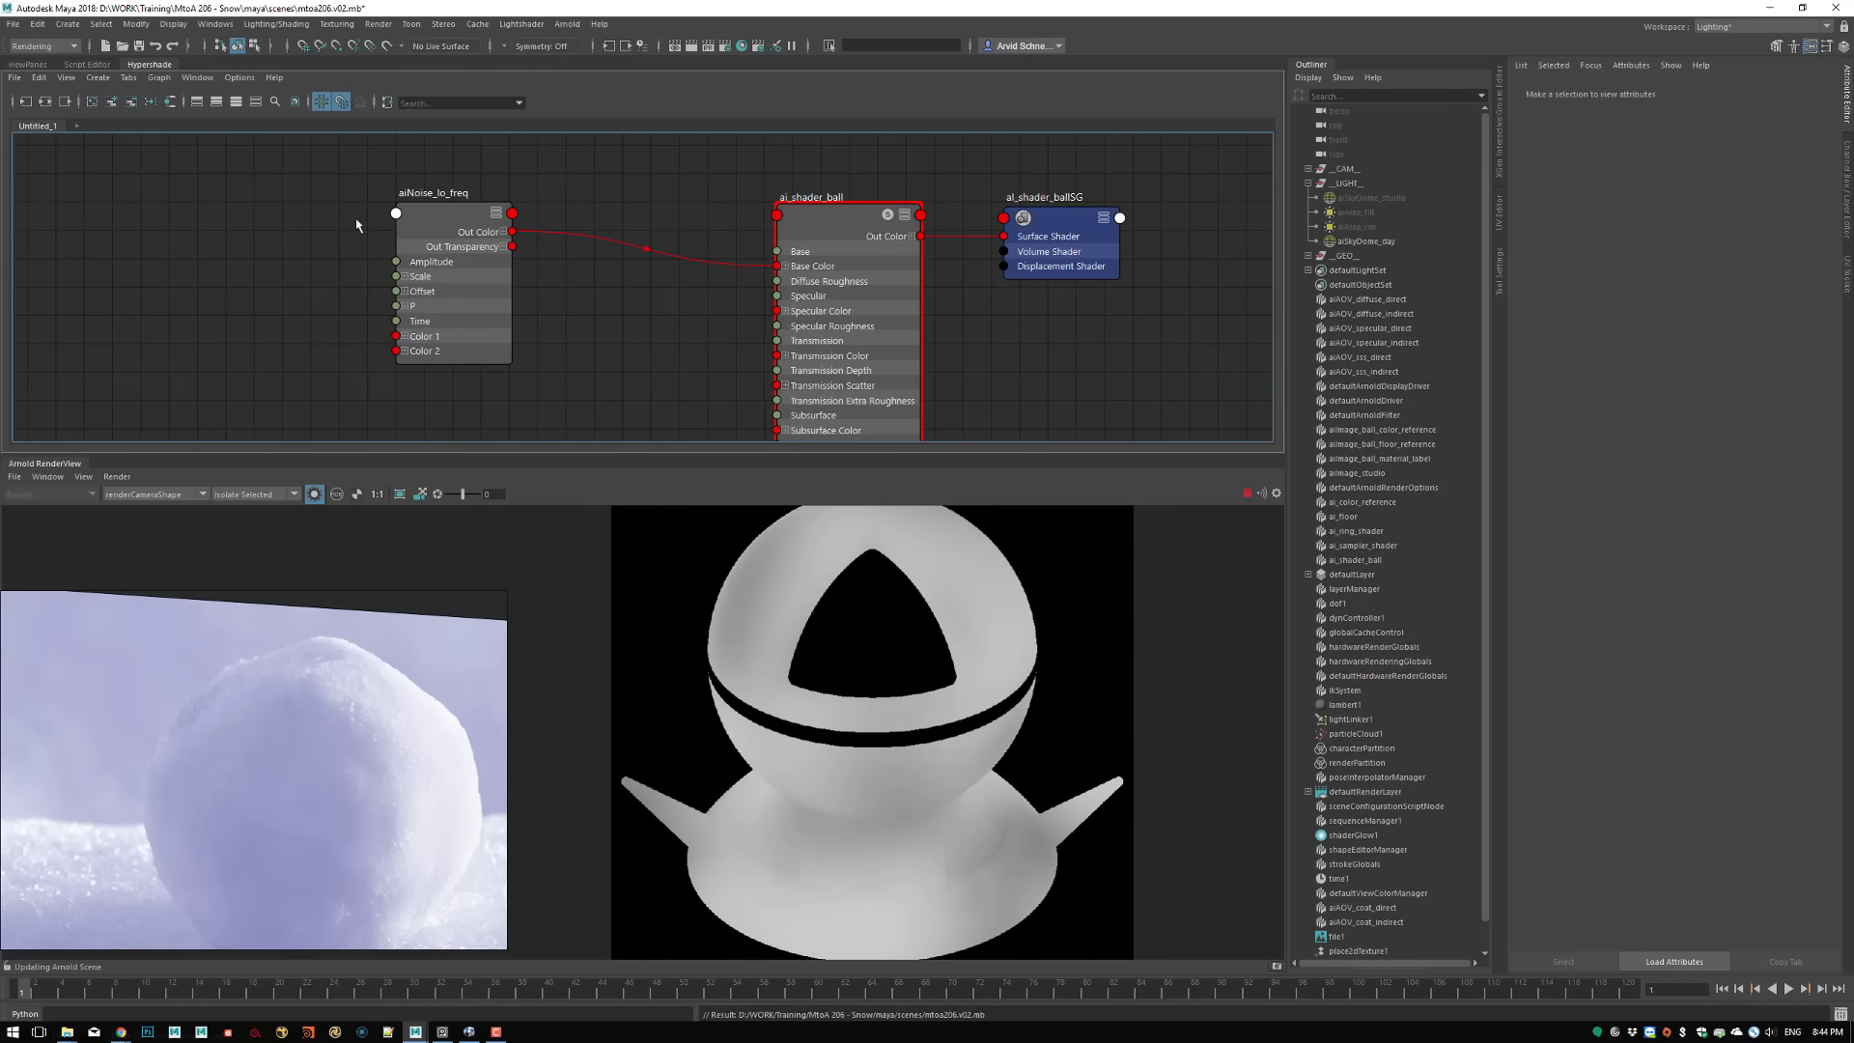
# Create a displacementShader node above ai_shader_ball and delete the extra shading group made with it
pyautogui.moveTo(466, 228); pyautogui.dragTo(296, 229)
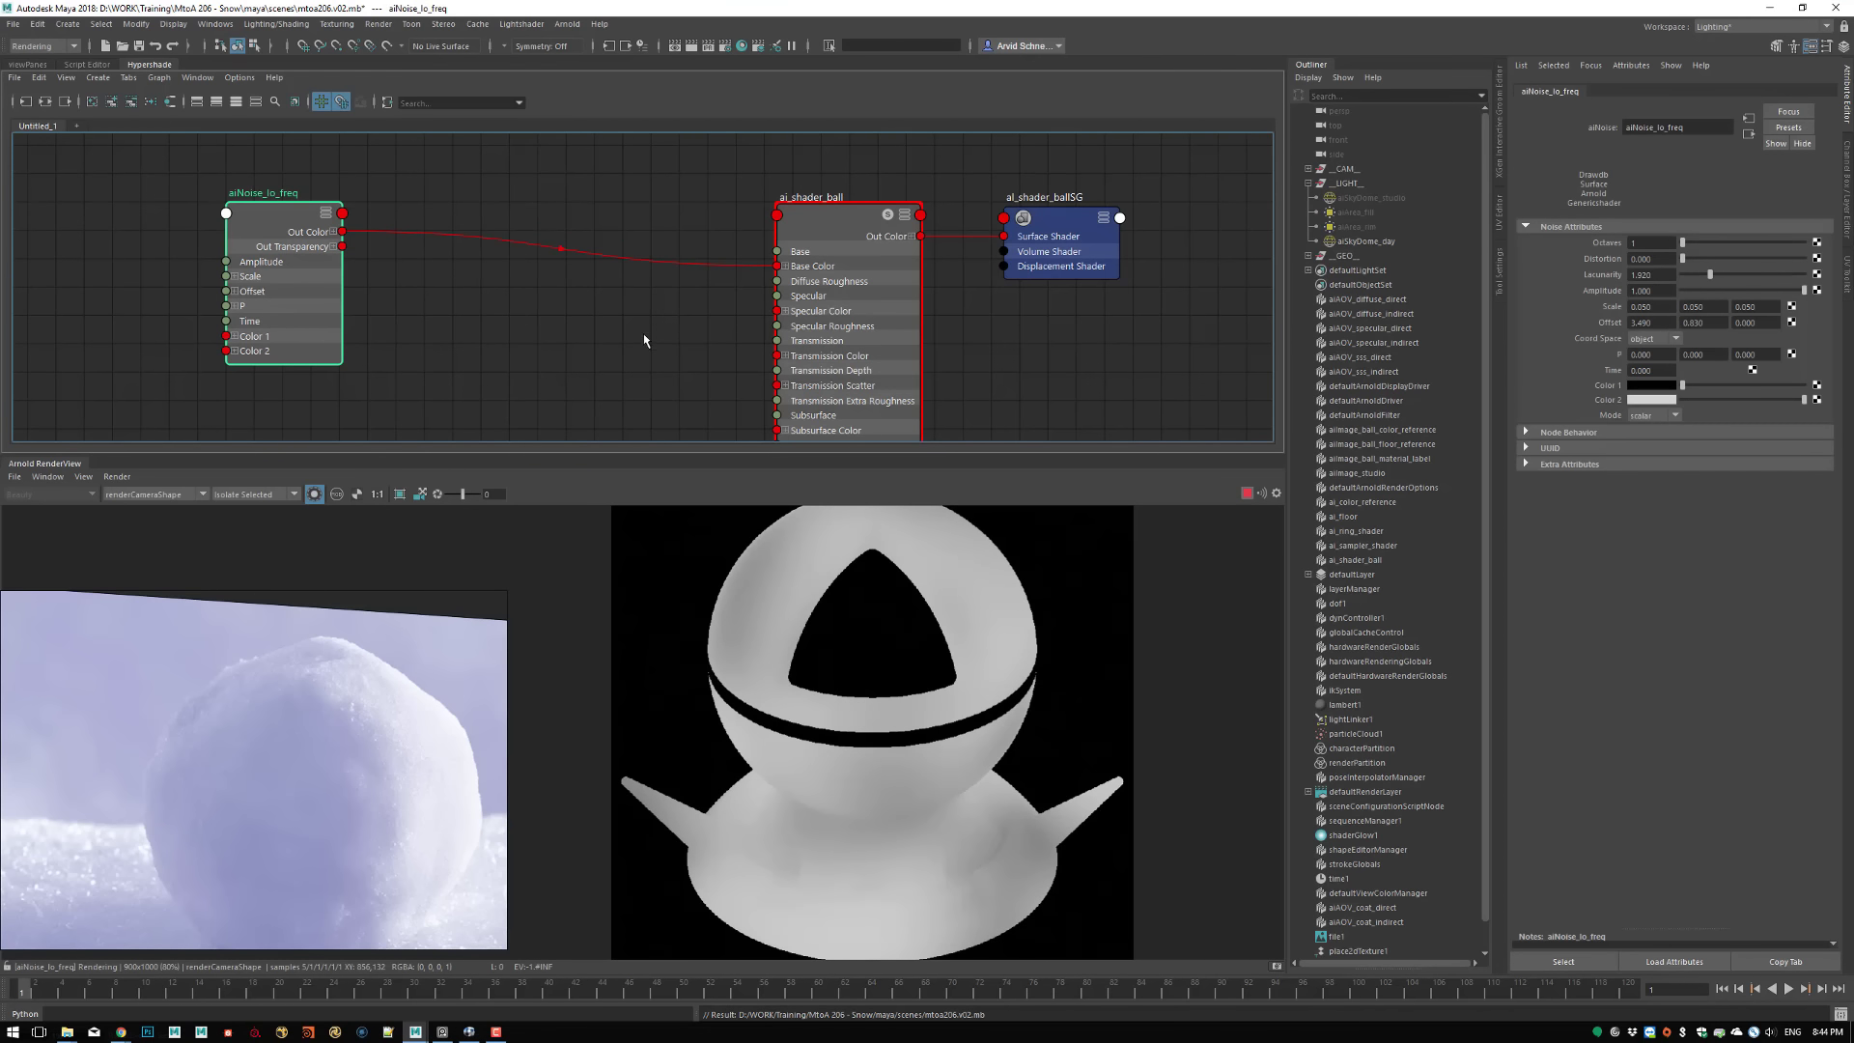
pyautogui.keyDown('alt'); pyautogui.moveTo(684, 316); pyautogui.dragTo(683, 344, button='middle'); pyautogui.keyUp('alt')
pyautogui.click(678, 234)
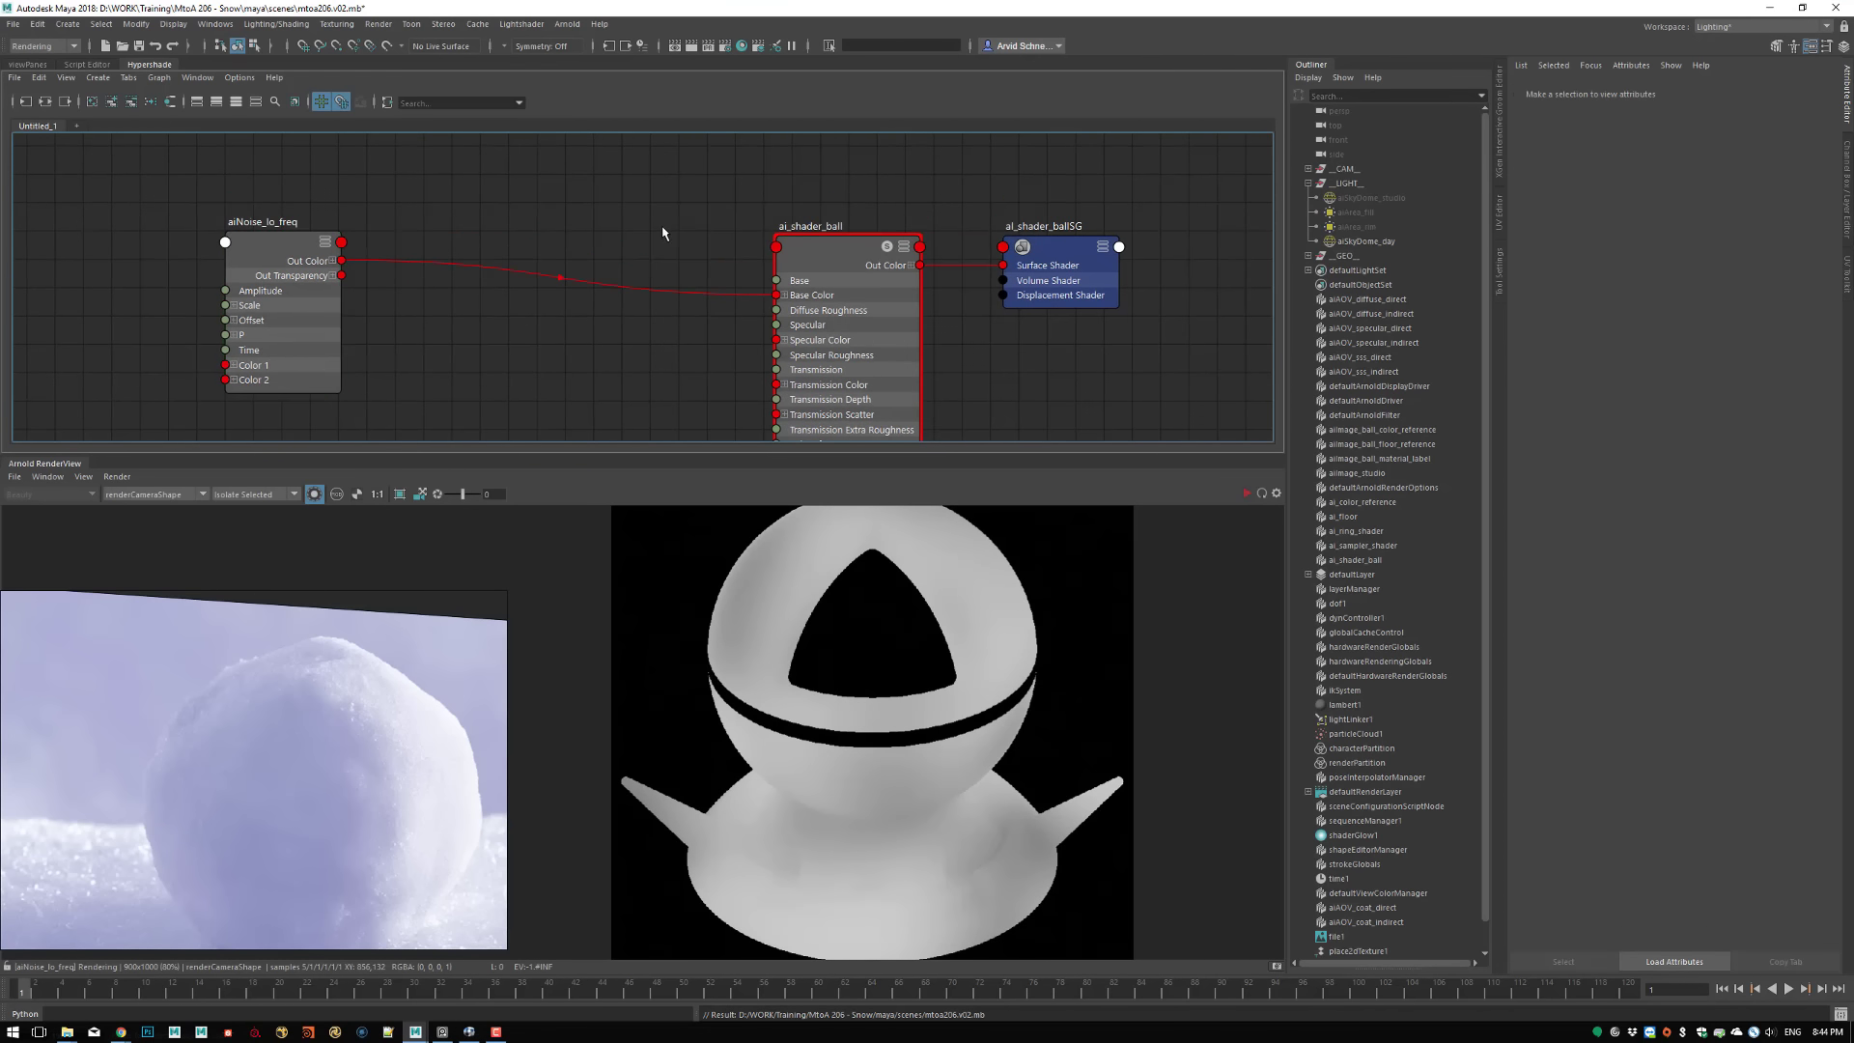
pyautogui.keyDown('alt'); pyautogui.moveTo(611, 208); pyautogui.dragTo(610, 318, button='middle'); pyautogui.keyUp('alt')
pyautogui.press('Tab')
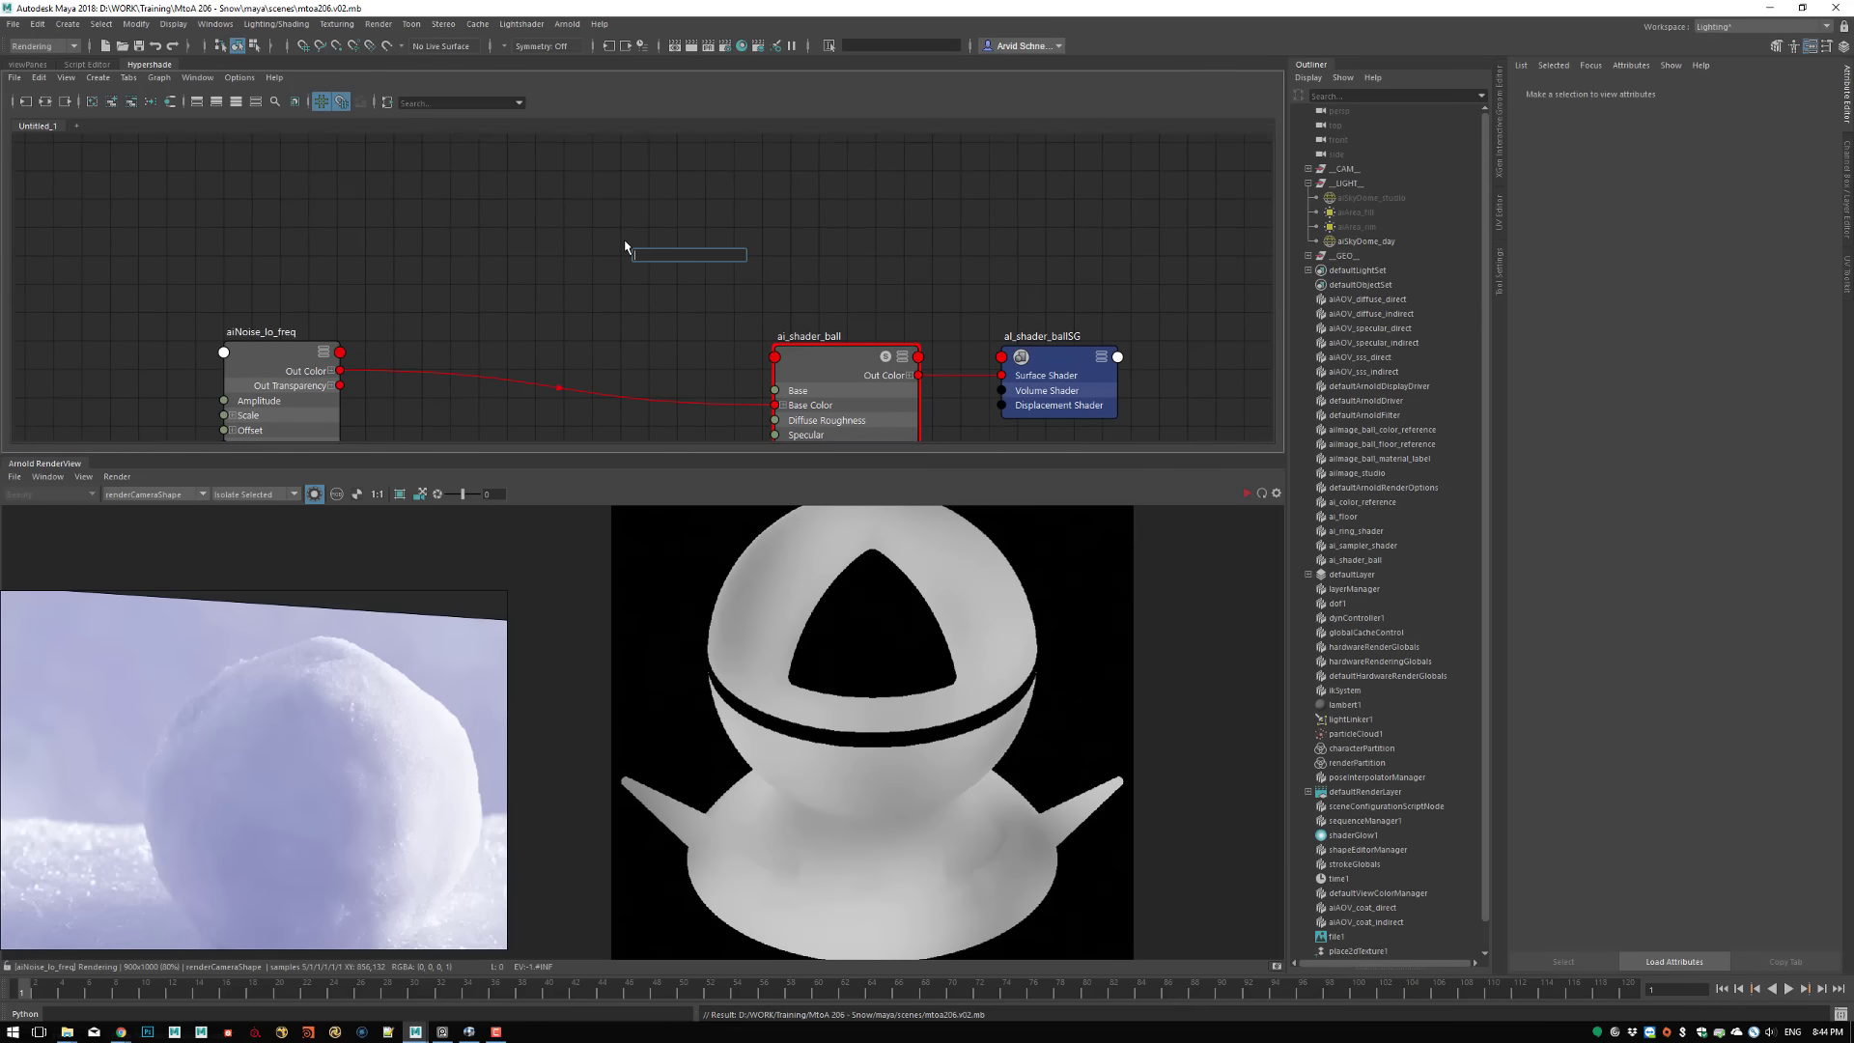
pyautogui.write('dis')
pyautogui.press('Return')
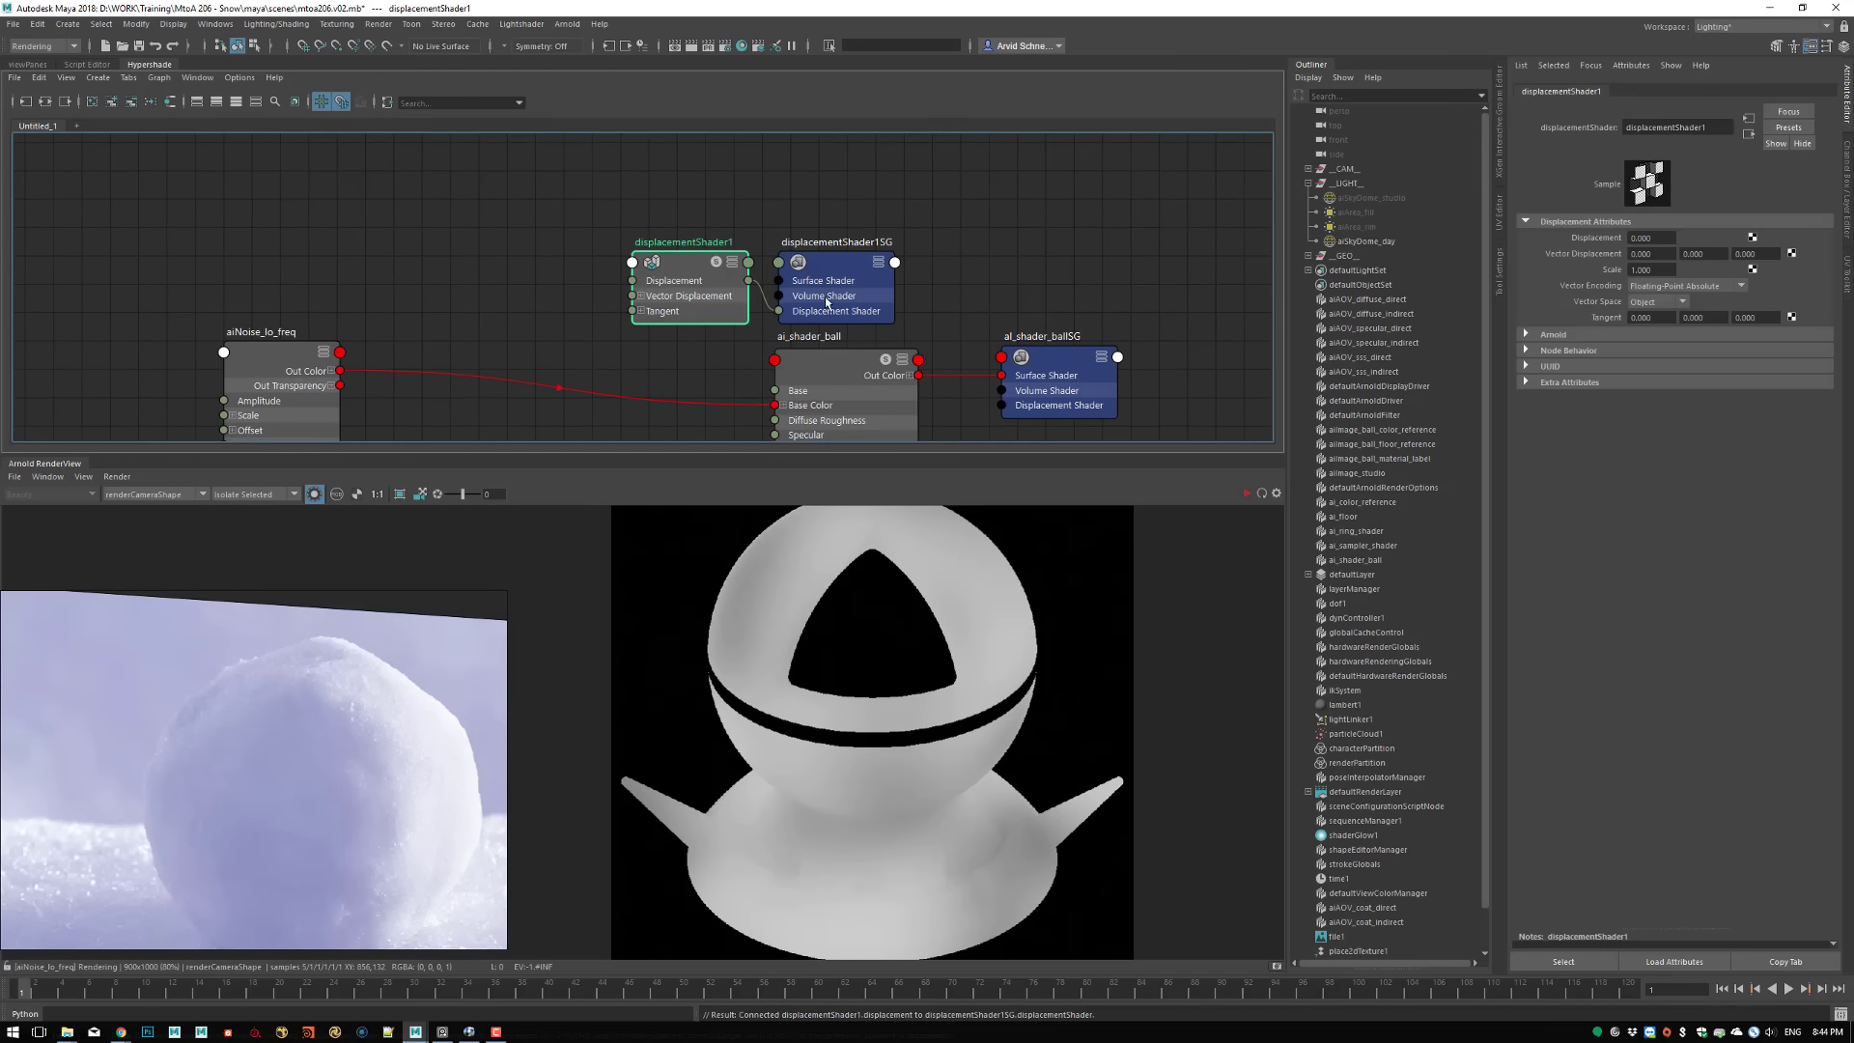
pyautogui.click(856, 231)
pyautogui.moveTo(683, 263); pyautogui.dragTo(842, 156)
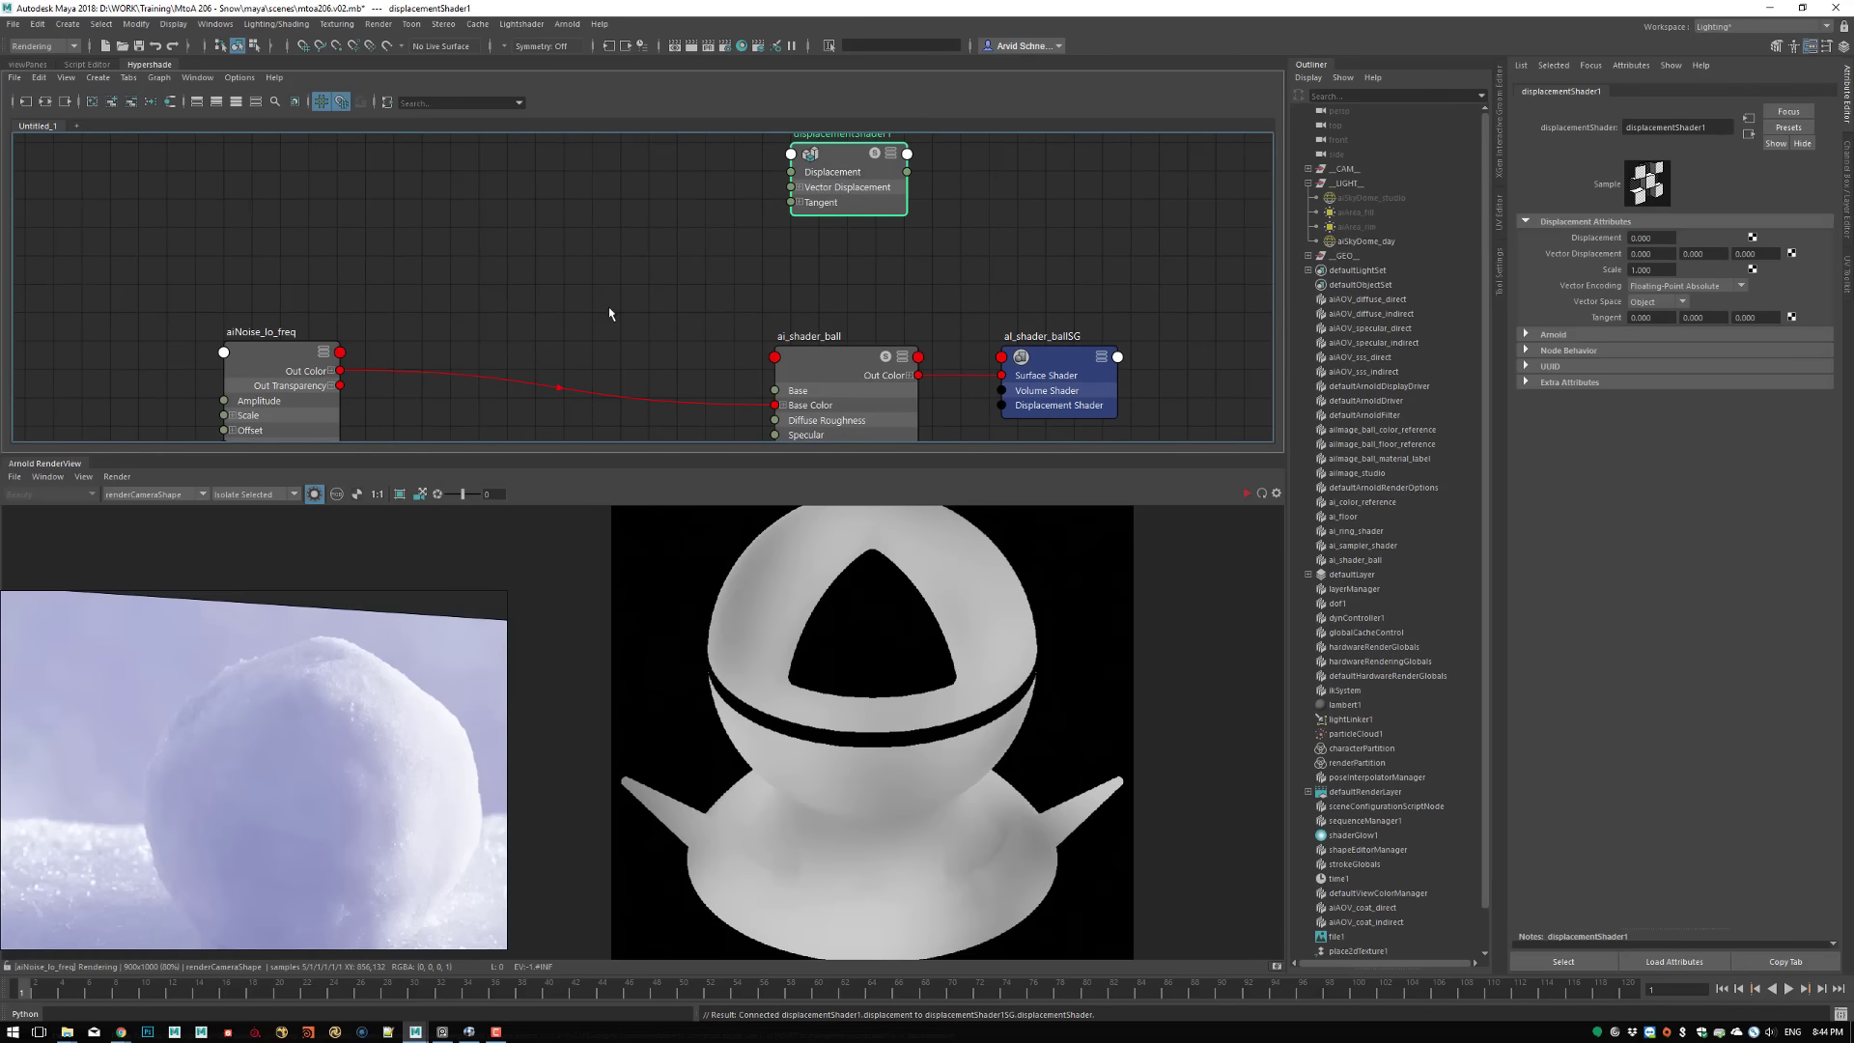
# Connect the noise's Out Color R to displacementShader1's Displacement, and its output to the Displacement Shader of ai_shader_ballSG
pyautogui.click(331, 370)
pyautogui.moveTo(340, 385); pyautogui.dragTo(790, 172)
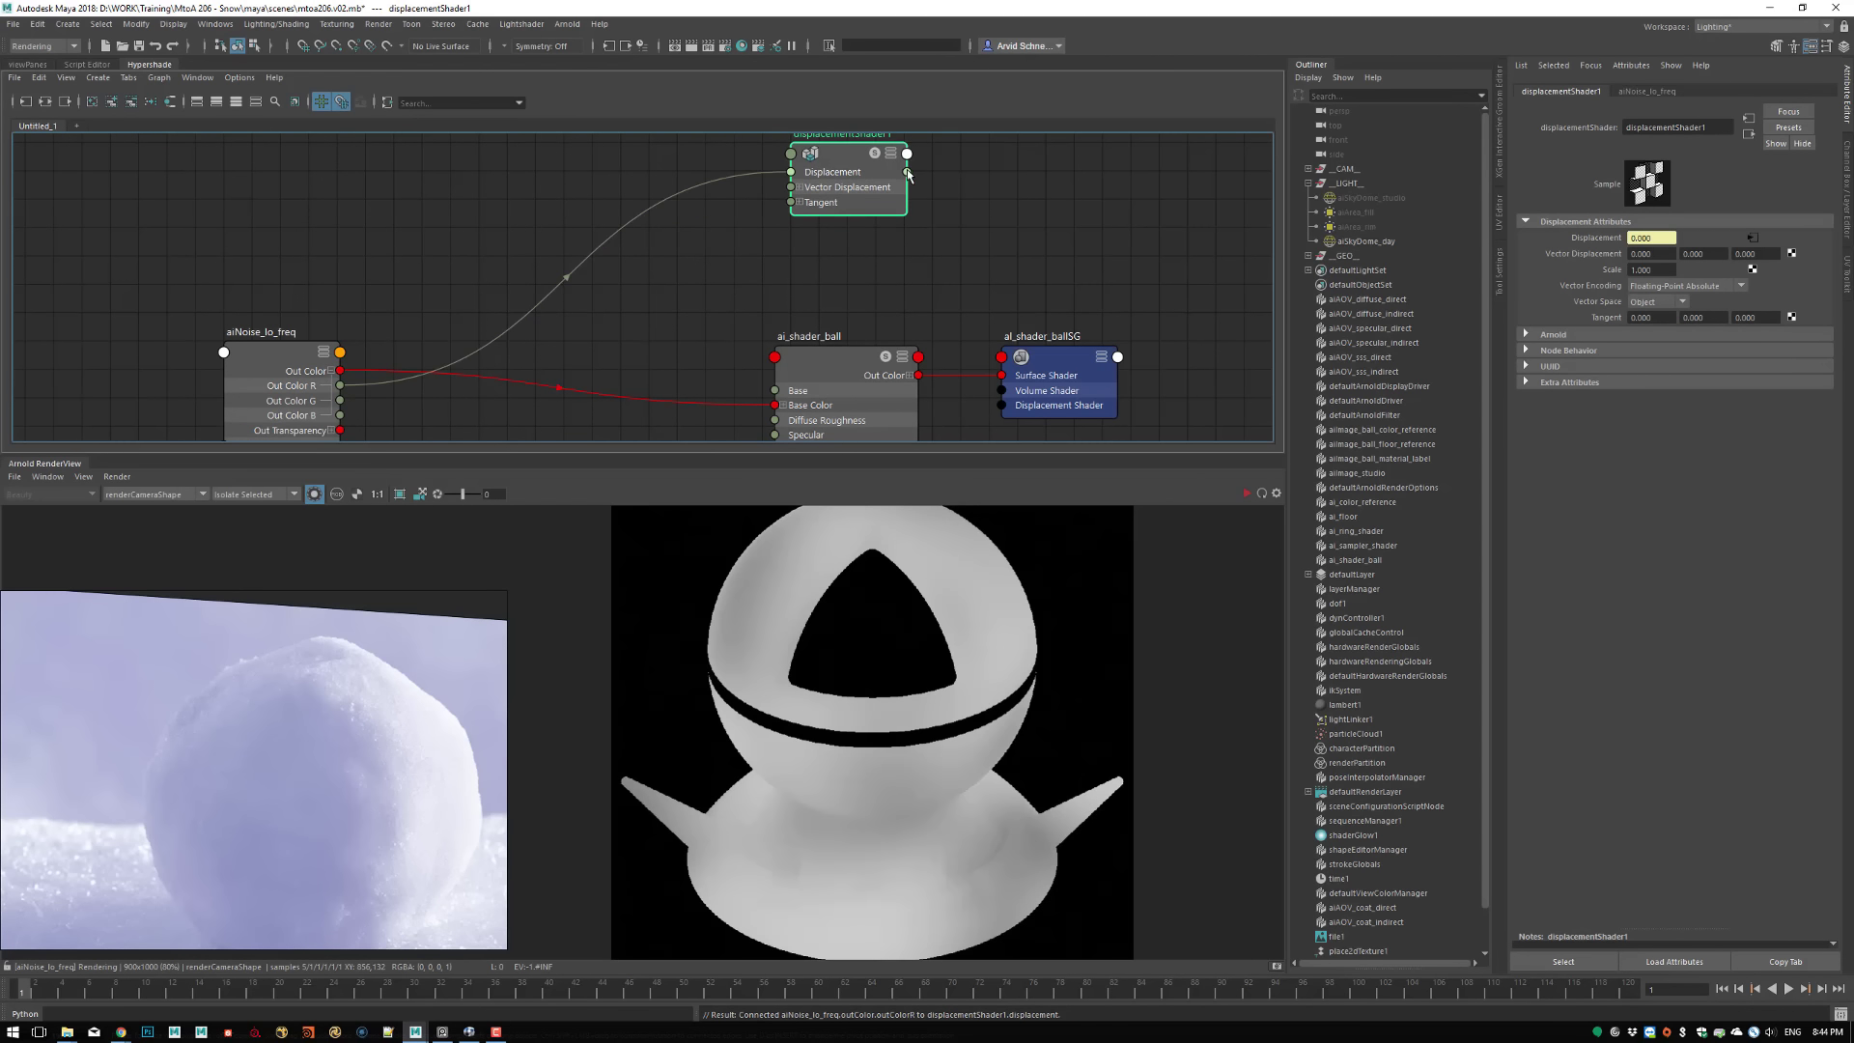
pyautogui.moveTo(906, 171); pyautogui.dragTo(1001, 405)
pyautogui.keyDown('alt'); pyautogui.moveTo(939, 312); pyautogui.dragTo(940, 261, button='middle'); pyautogui.keyUp('alt')
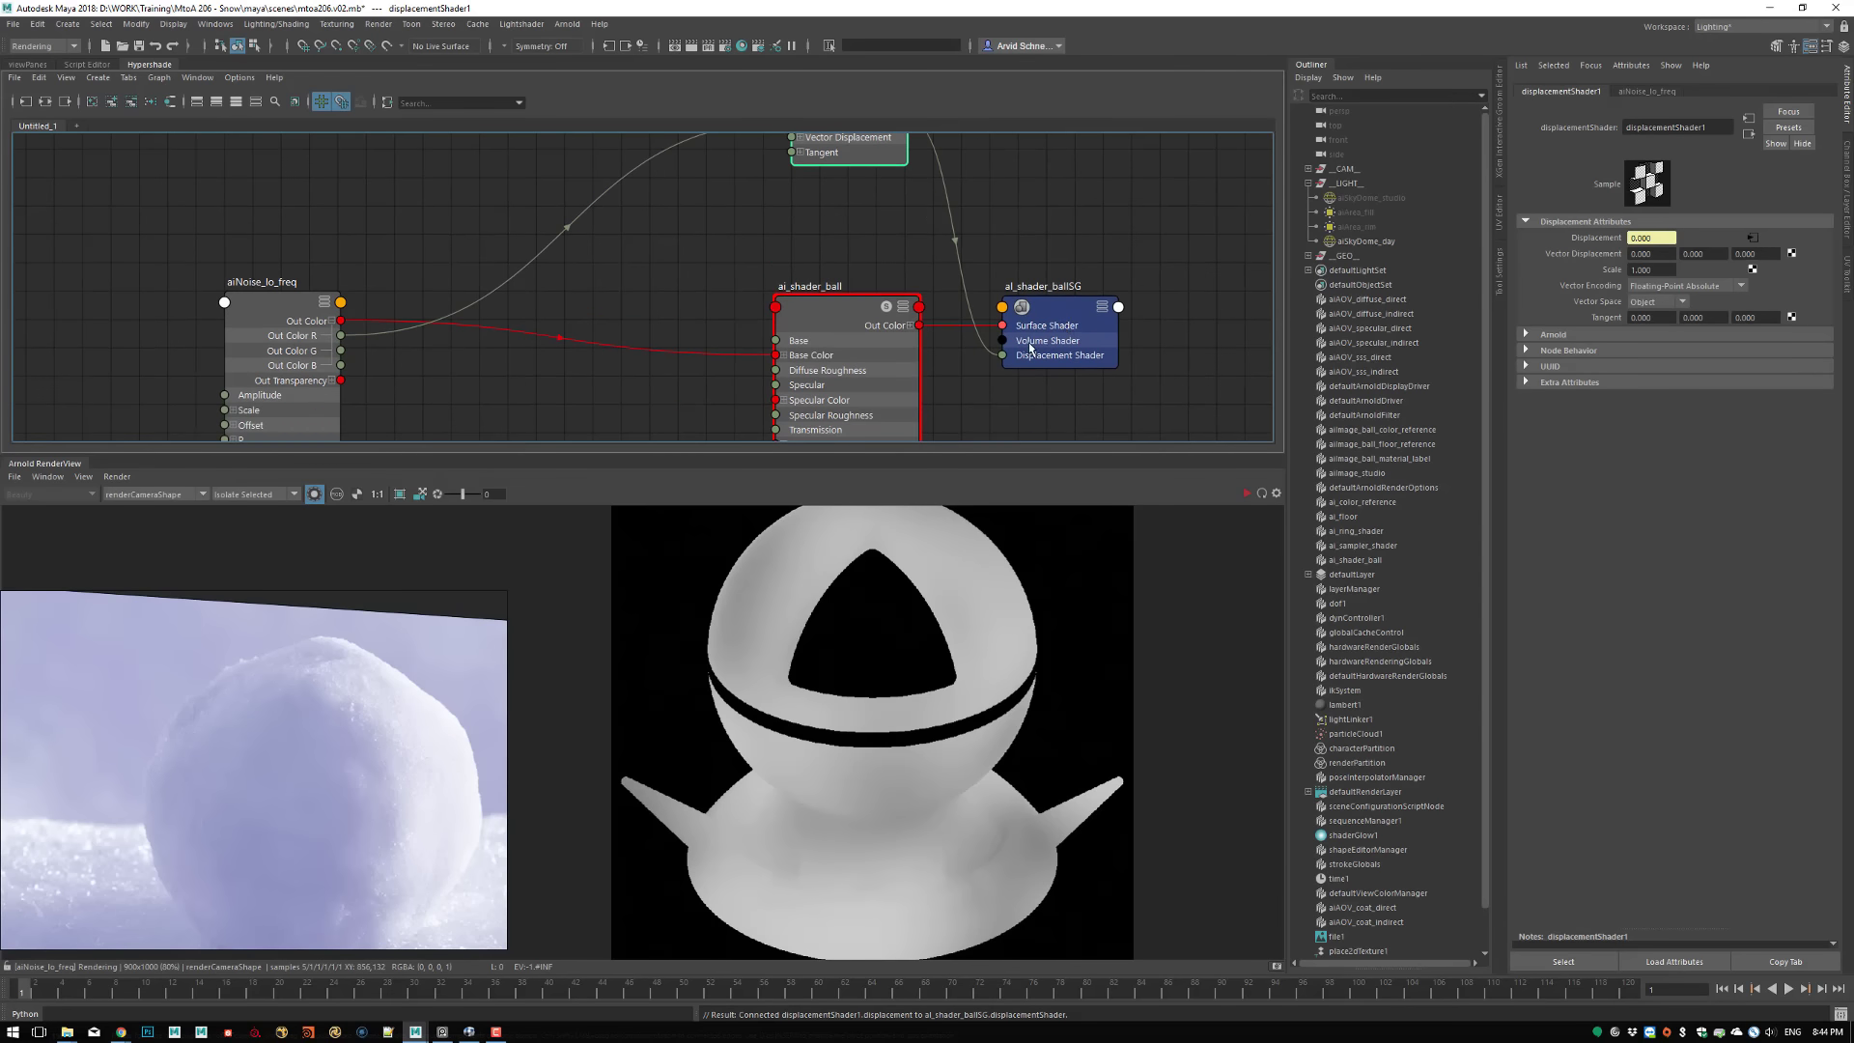
# Open the Arnold Subdivision settings of ShaderBall_GEOShape
pyautogui.click(903, 533)
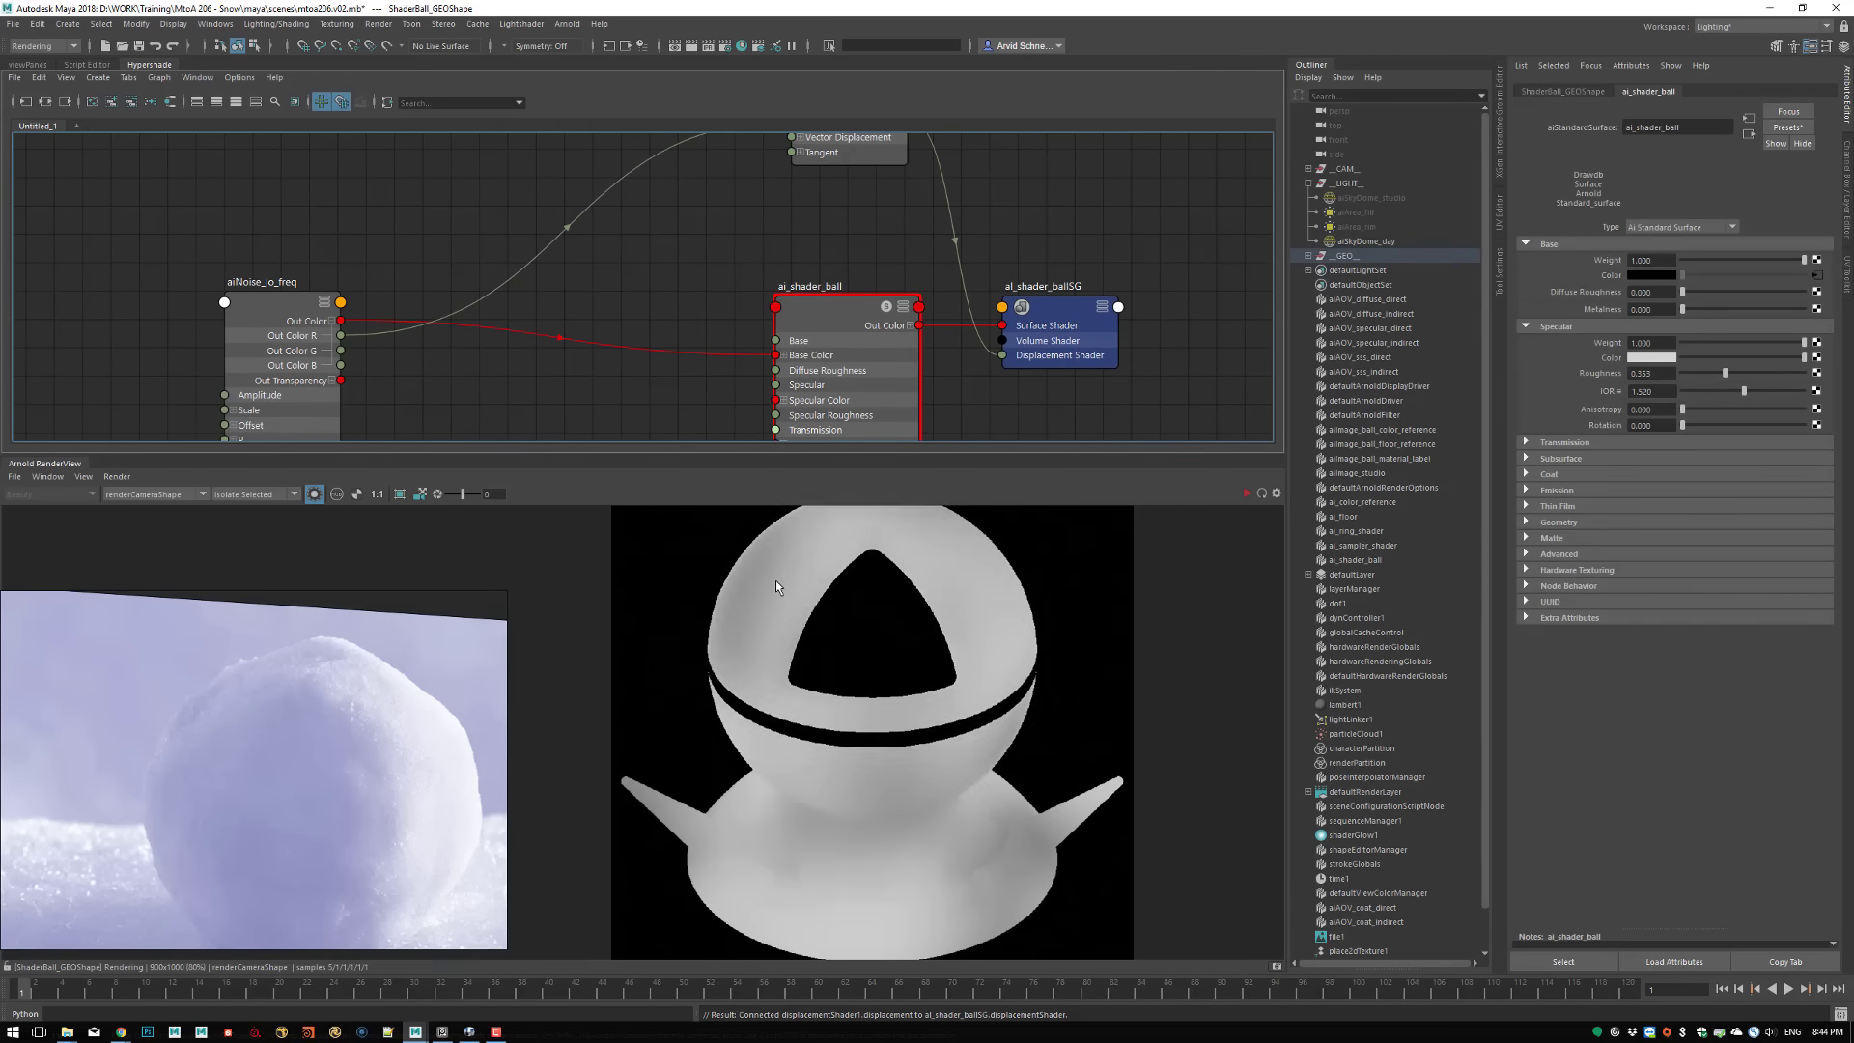
pyautogui.click(1545, 94)
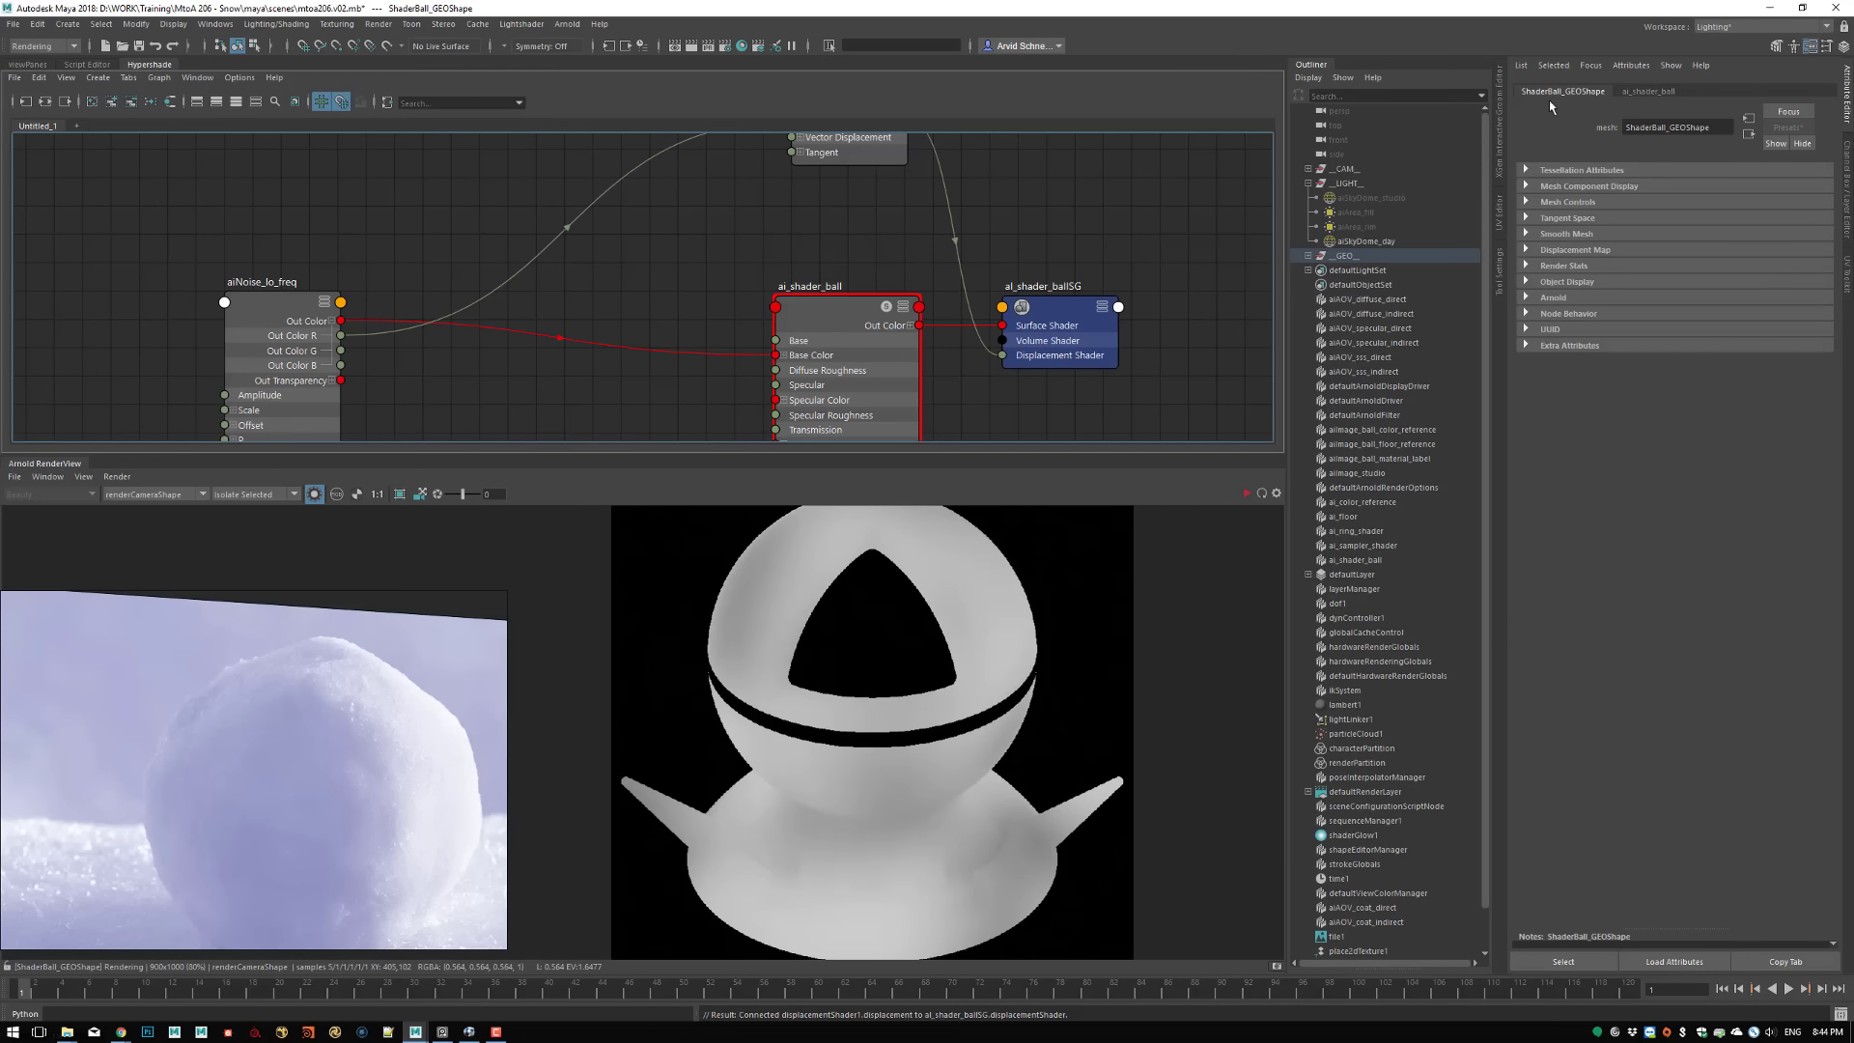
pyautogui.click(1553, 297)
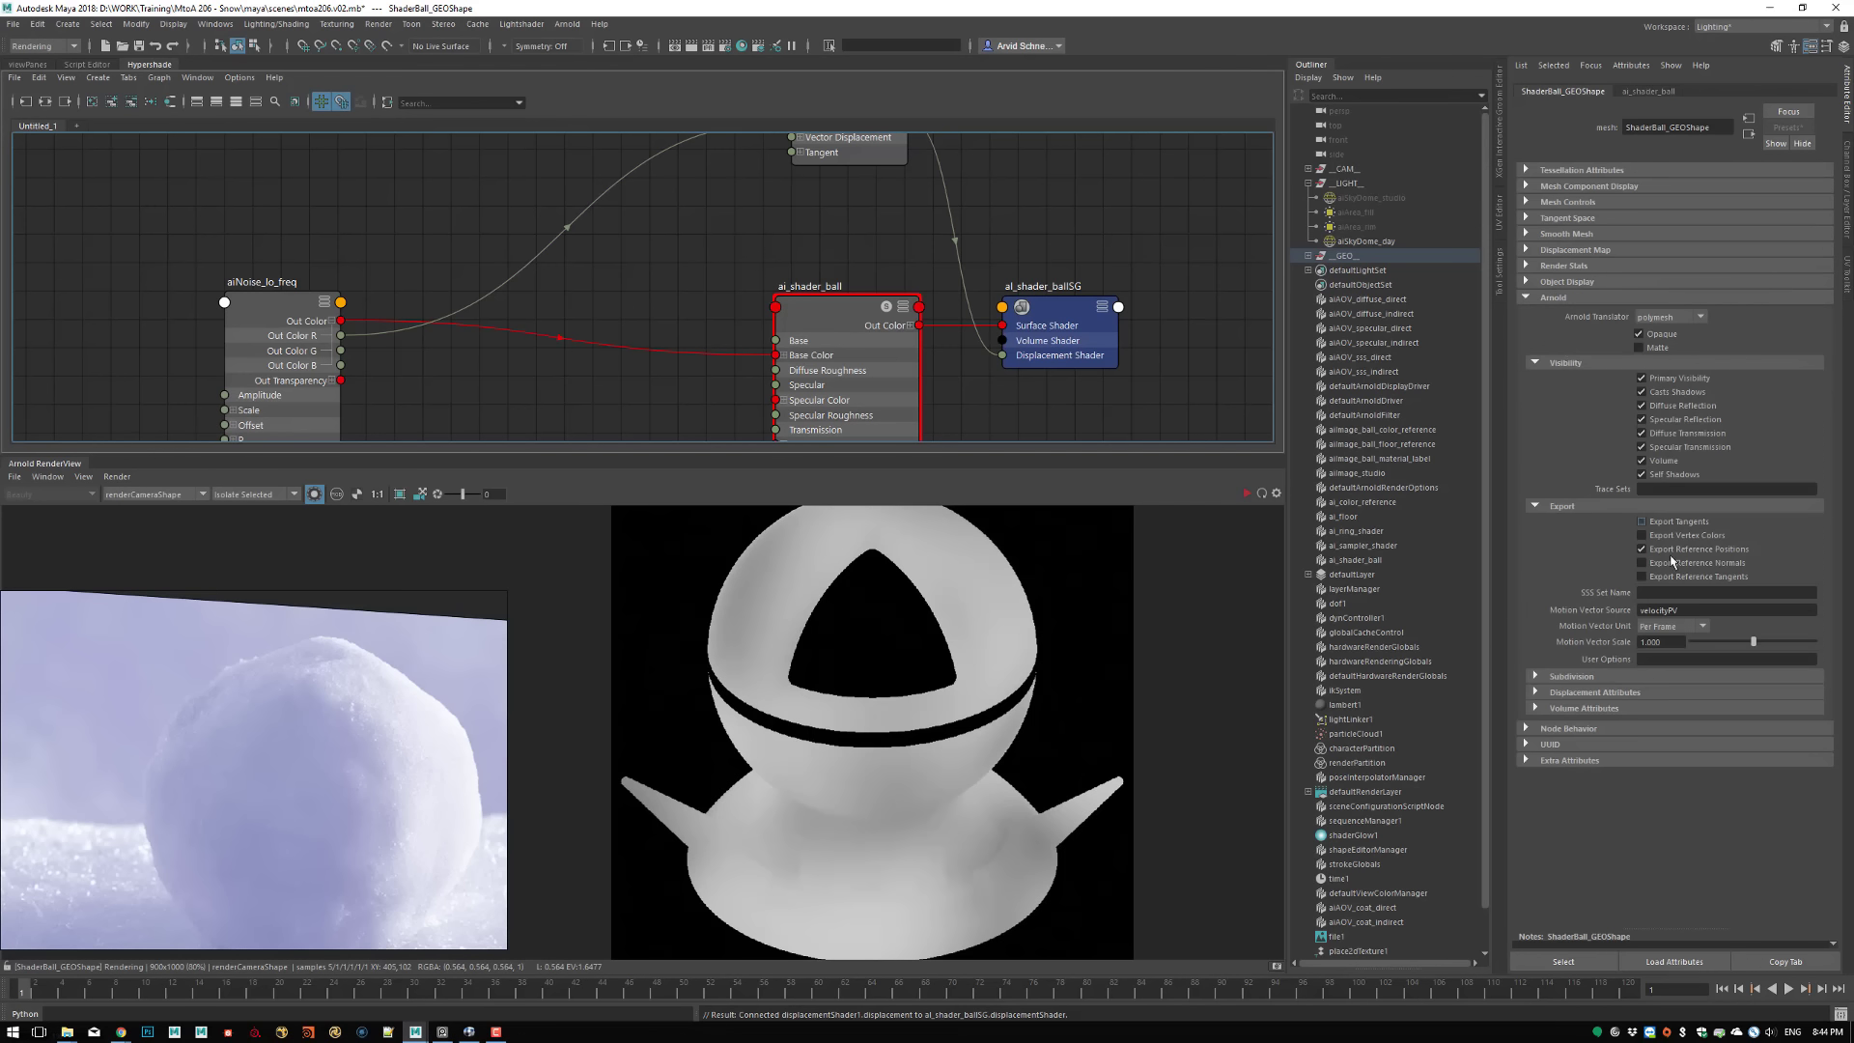
pyautogui.click(1564, 679)
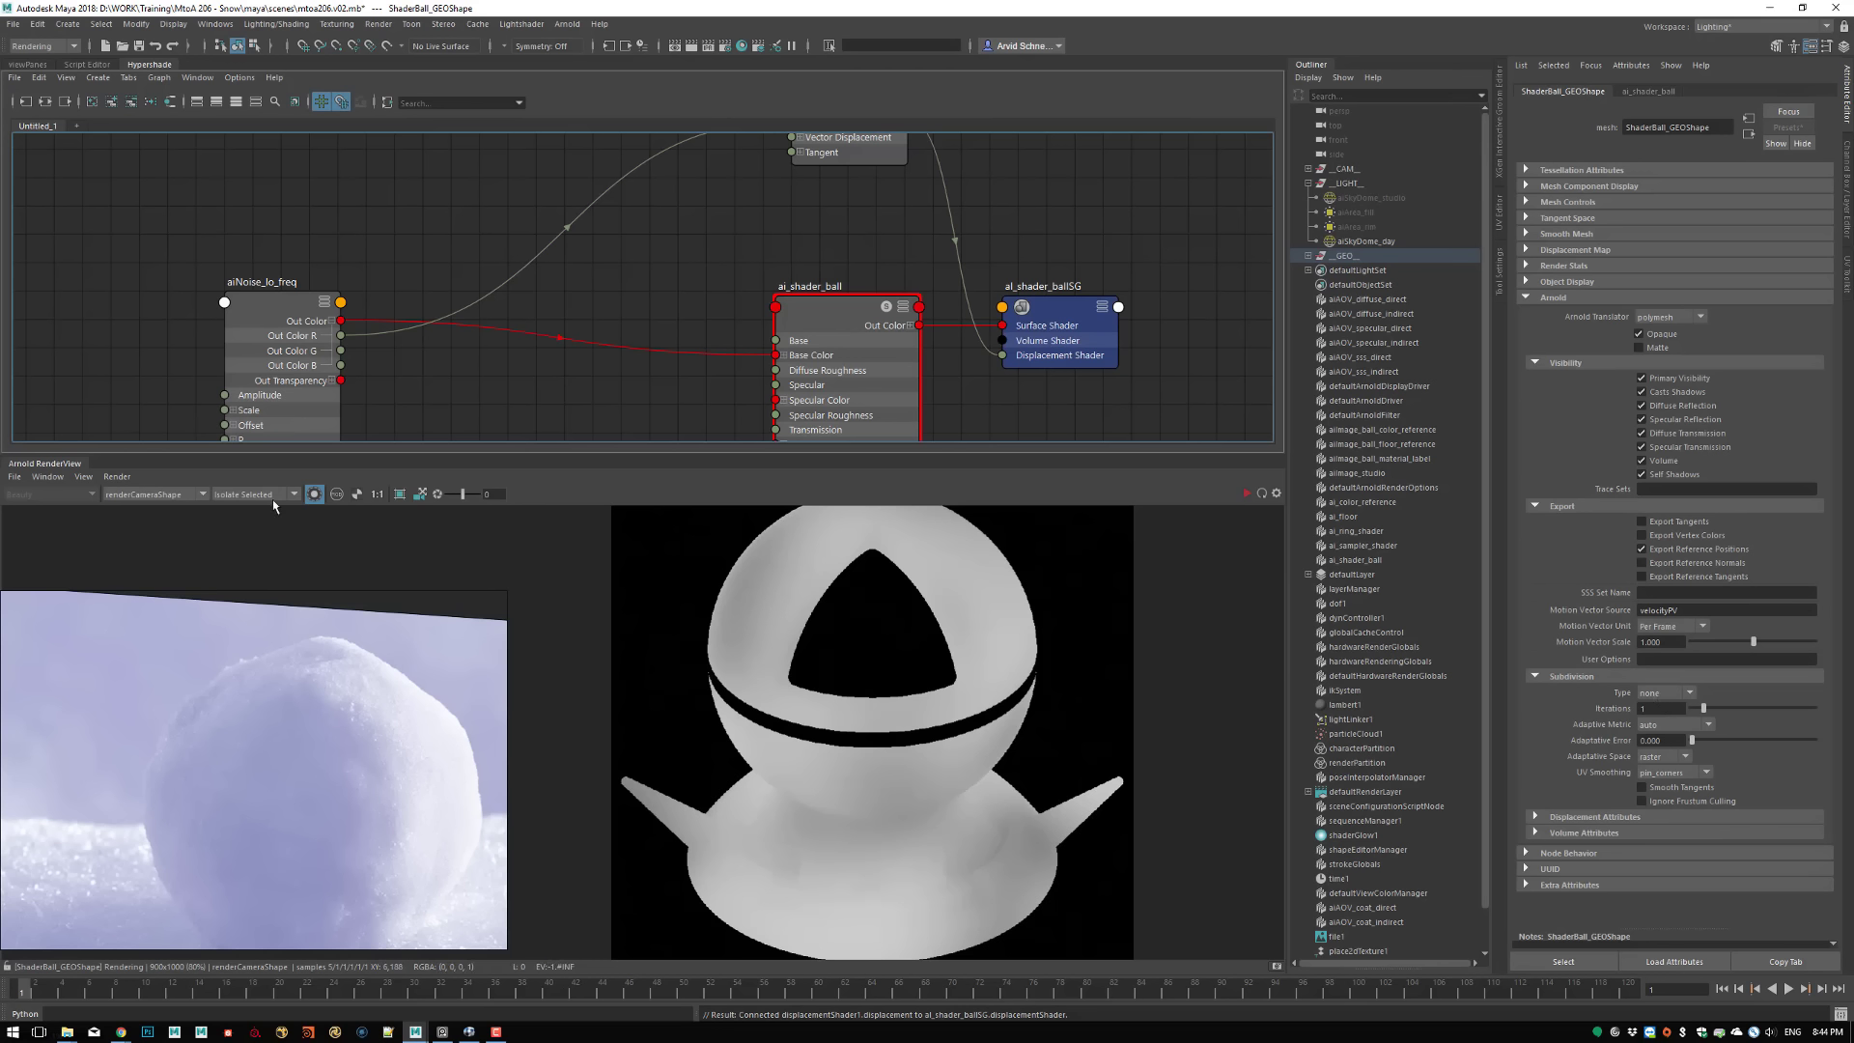
# Turn off the node isolation and preview the shader ball in Basic and Wireframe debug shading
pyautogui.click(314, 494)
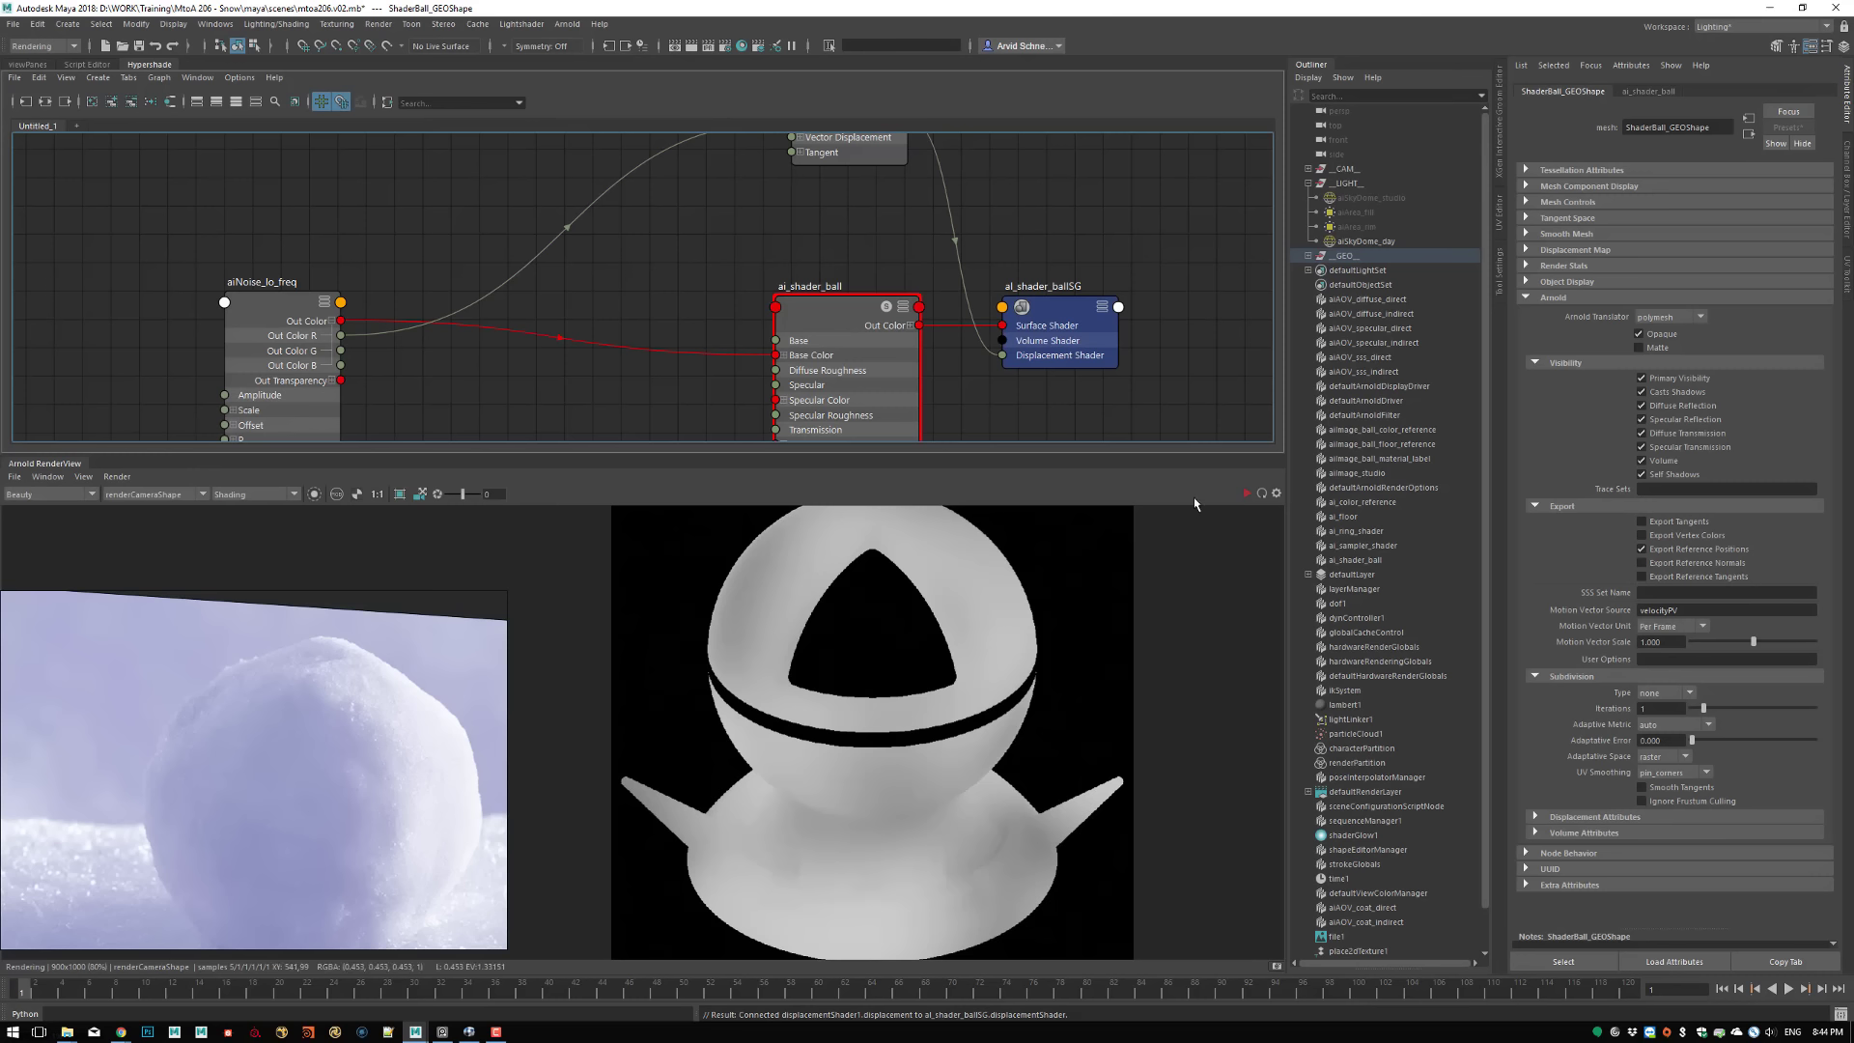
pyautogui.click(1248, 490)
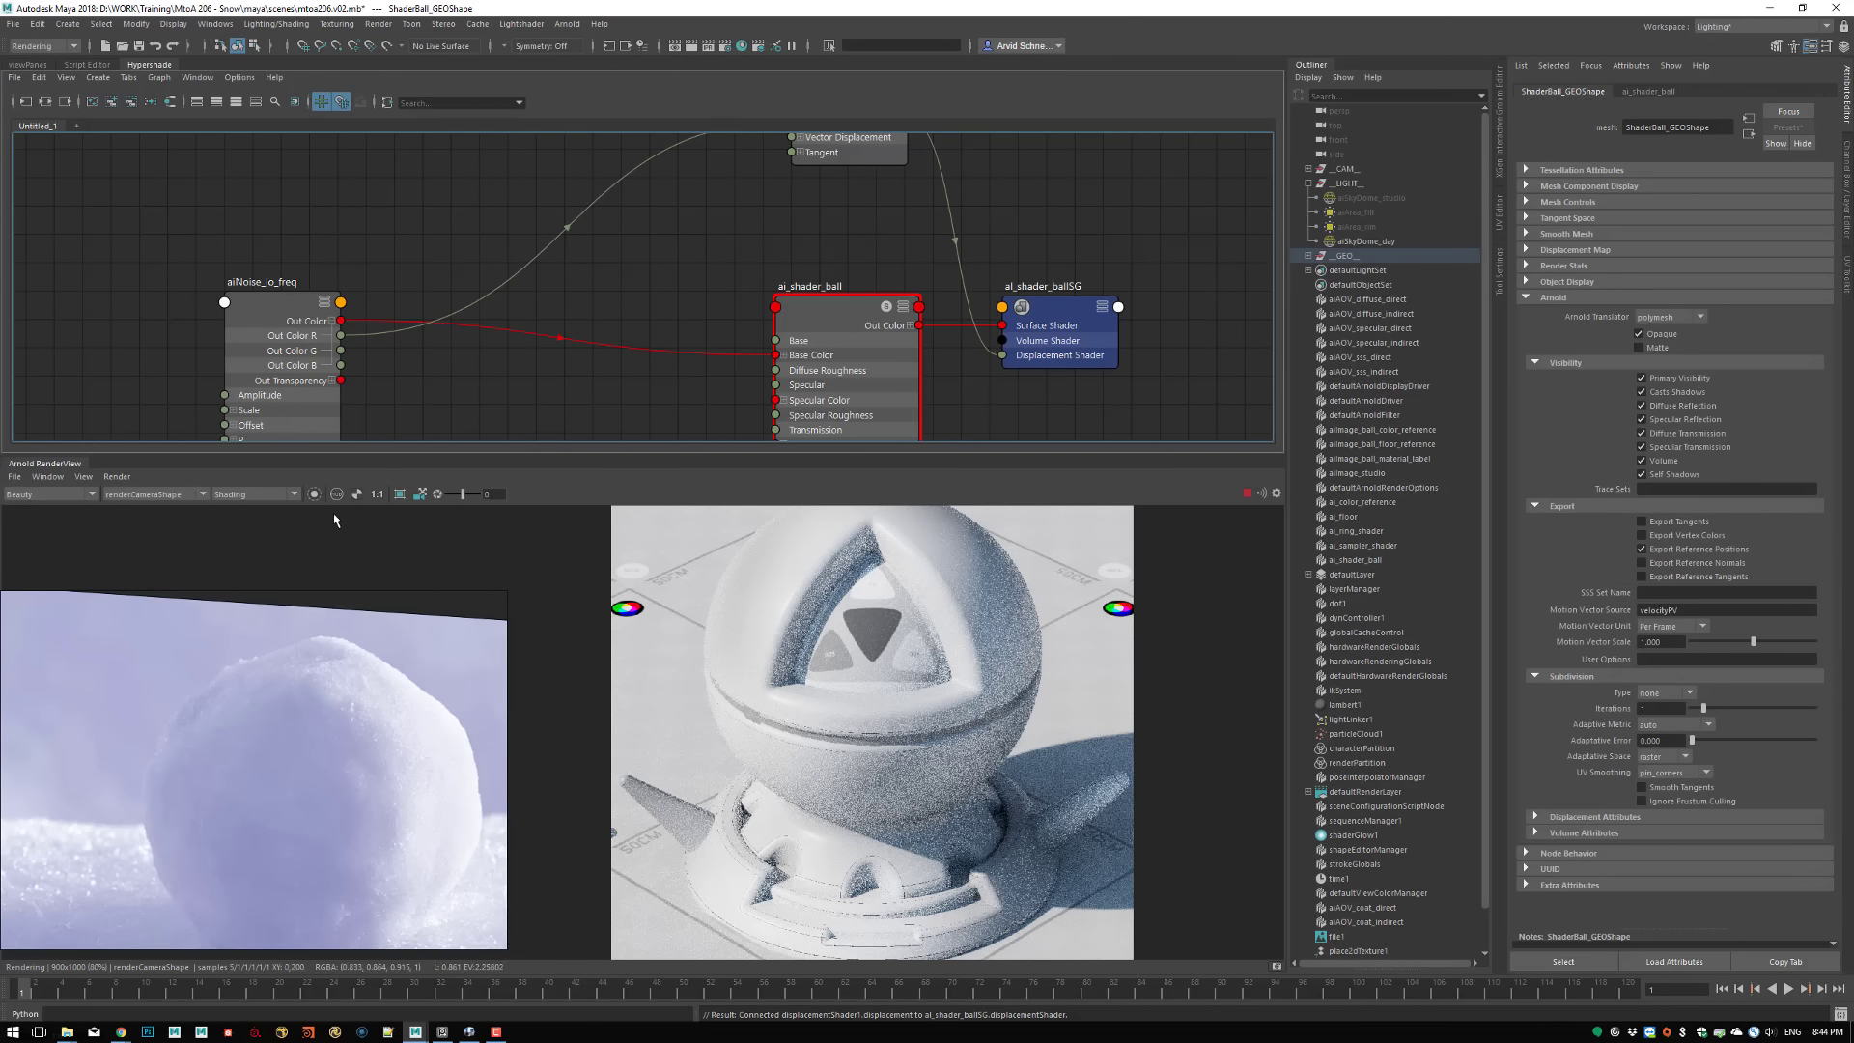
pyautogui.click(231, 497)
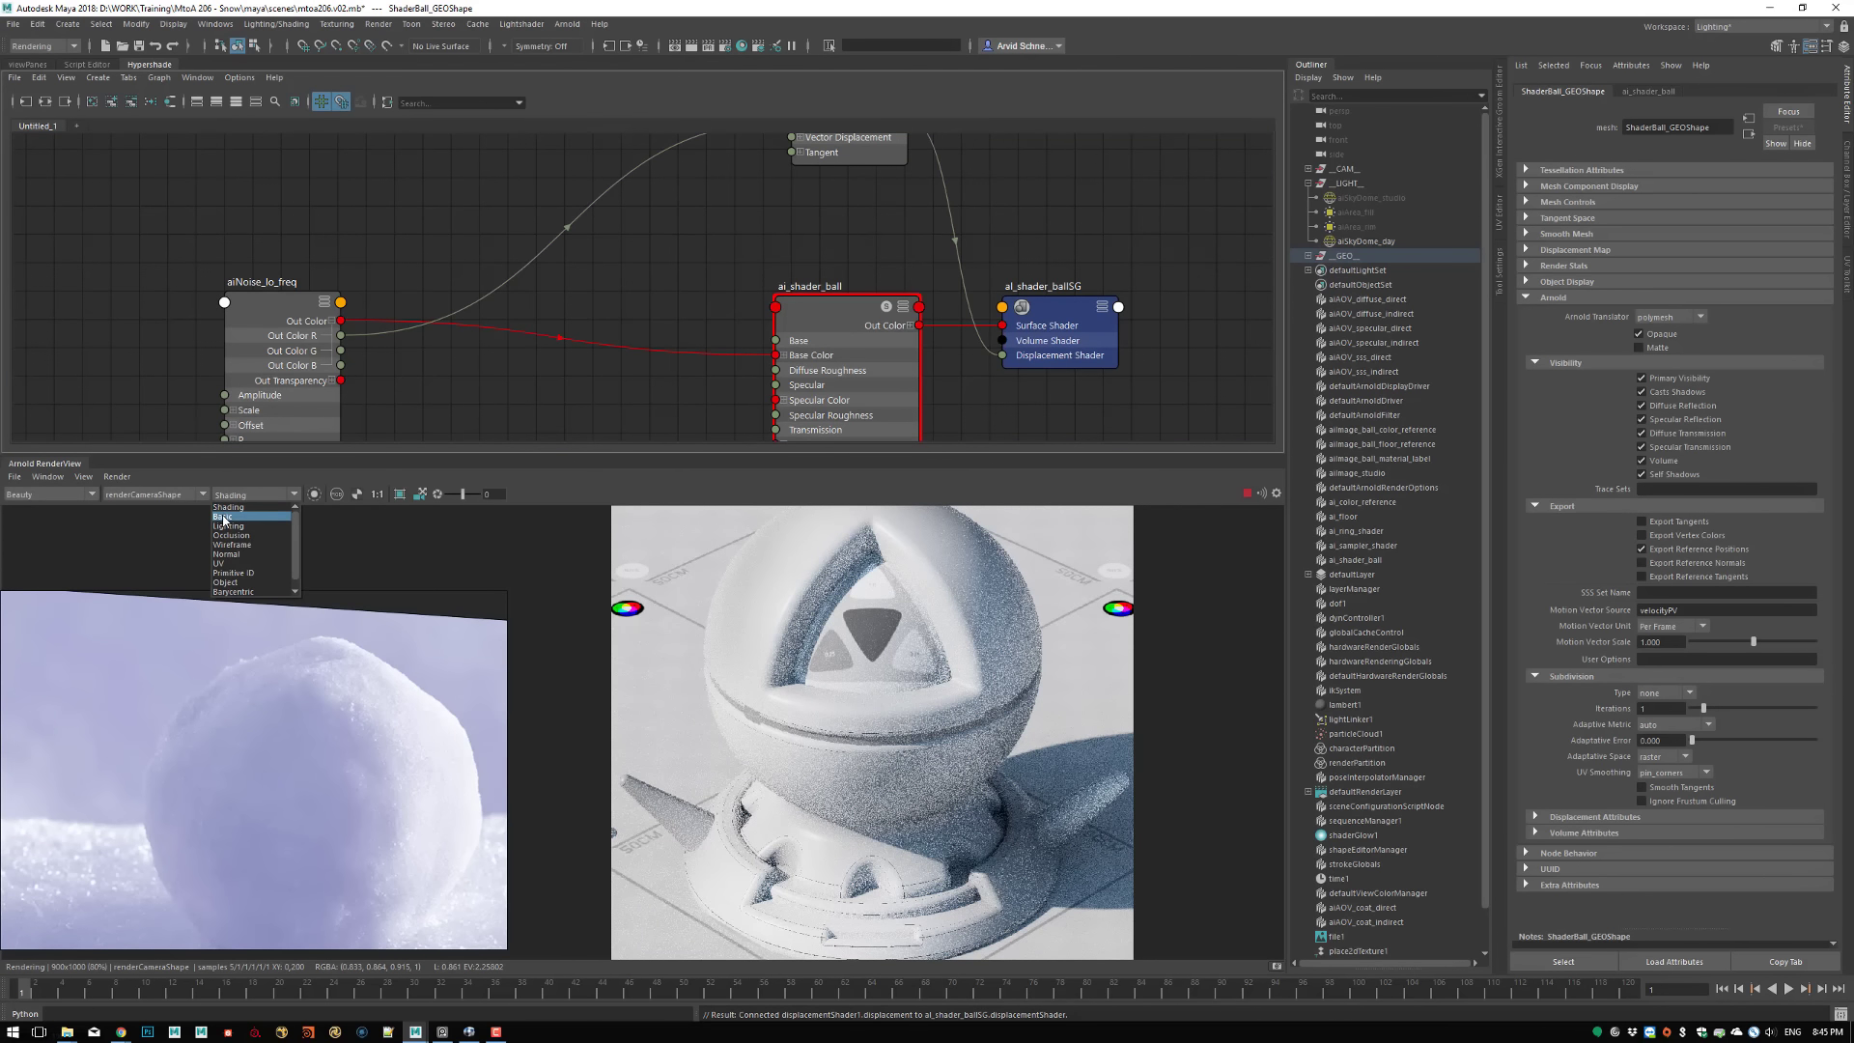
pyautogui.click(230, 518)
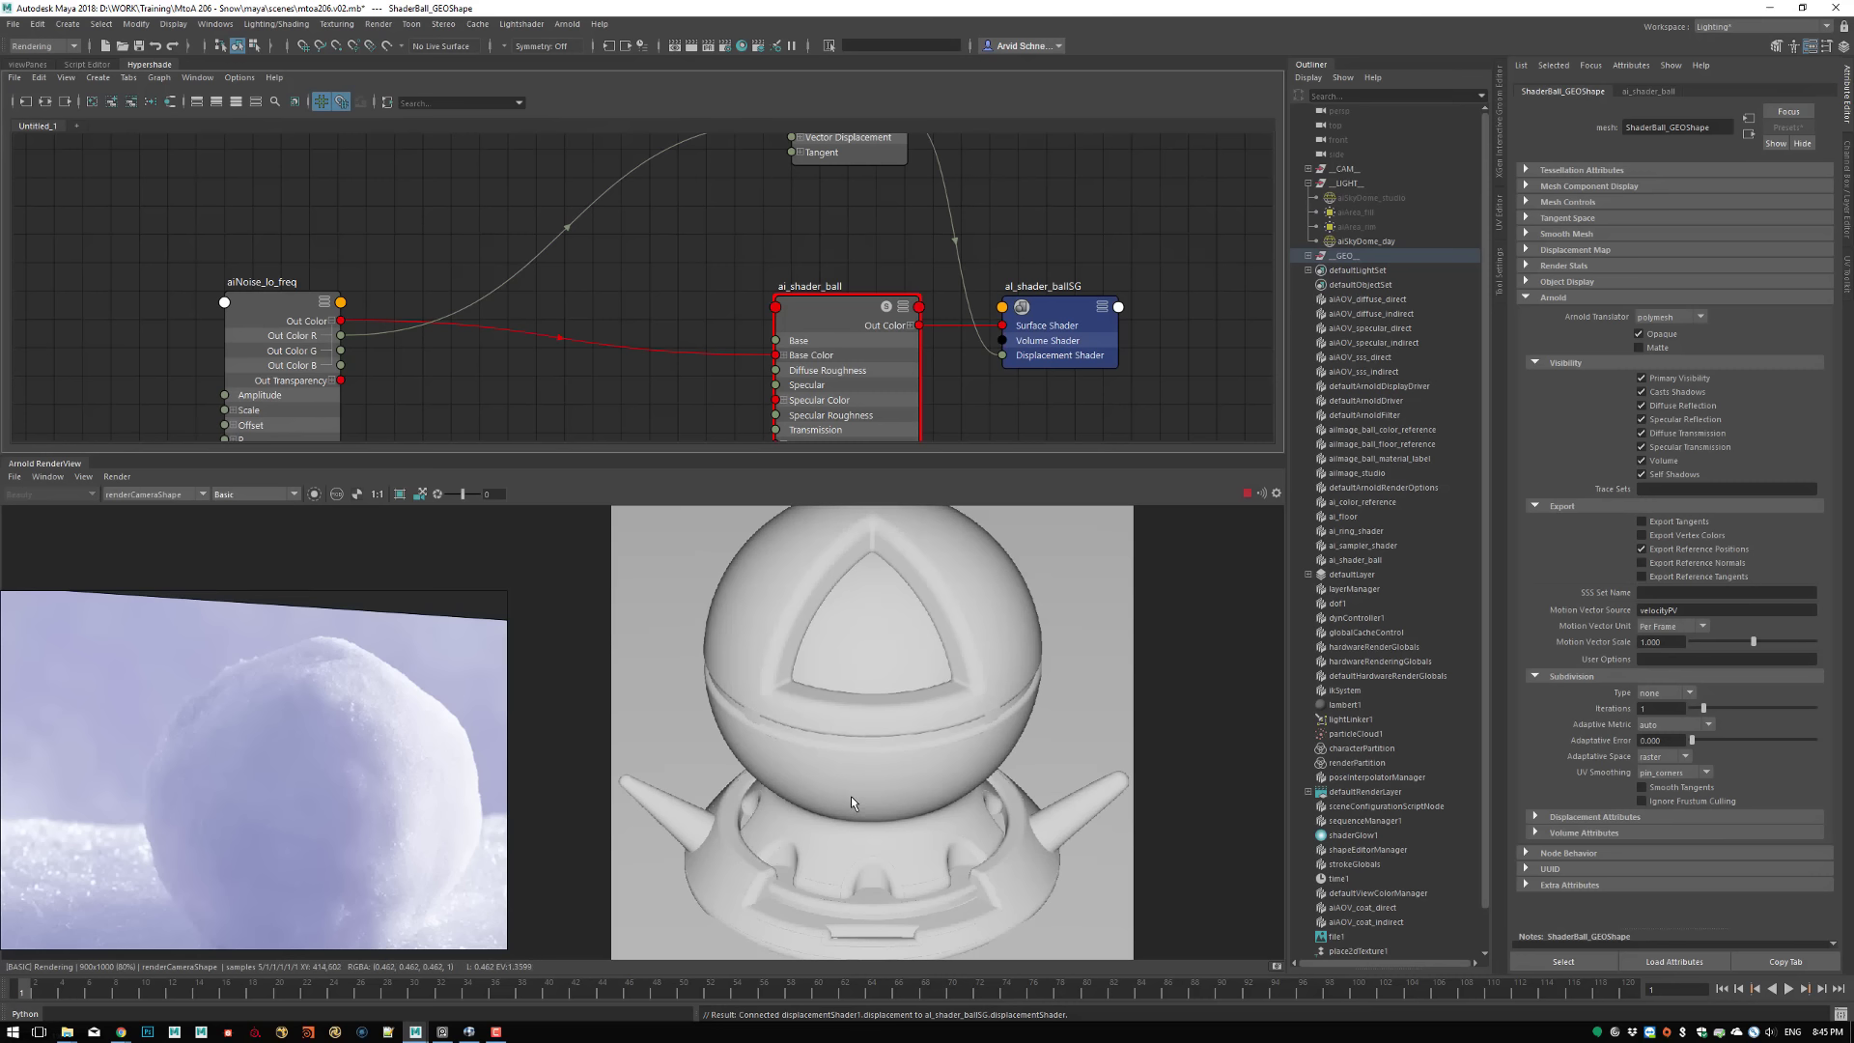
pyautogui.click(253, 495)
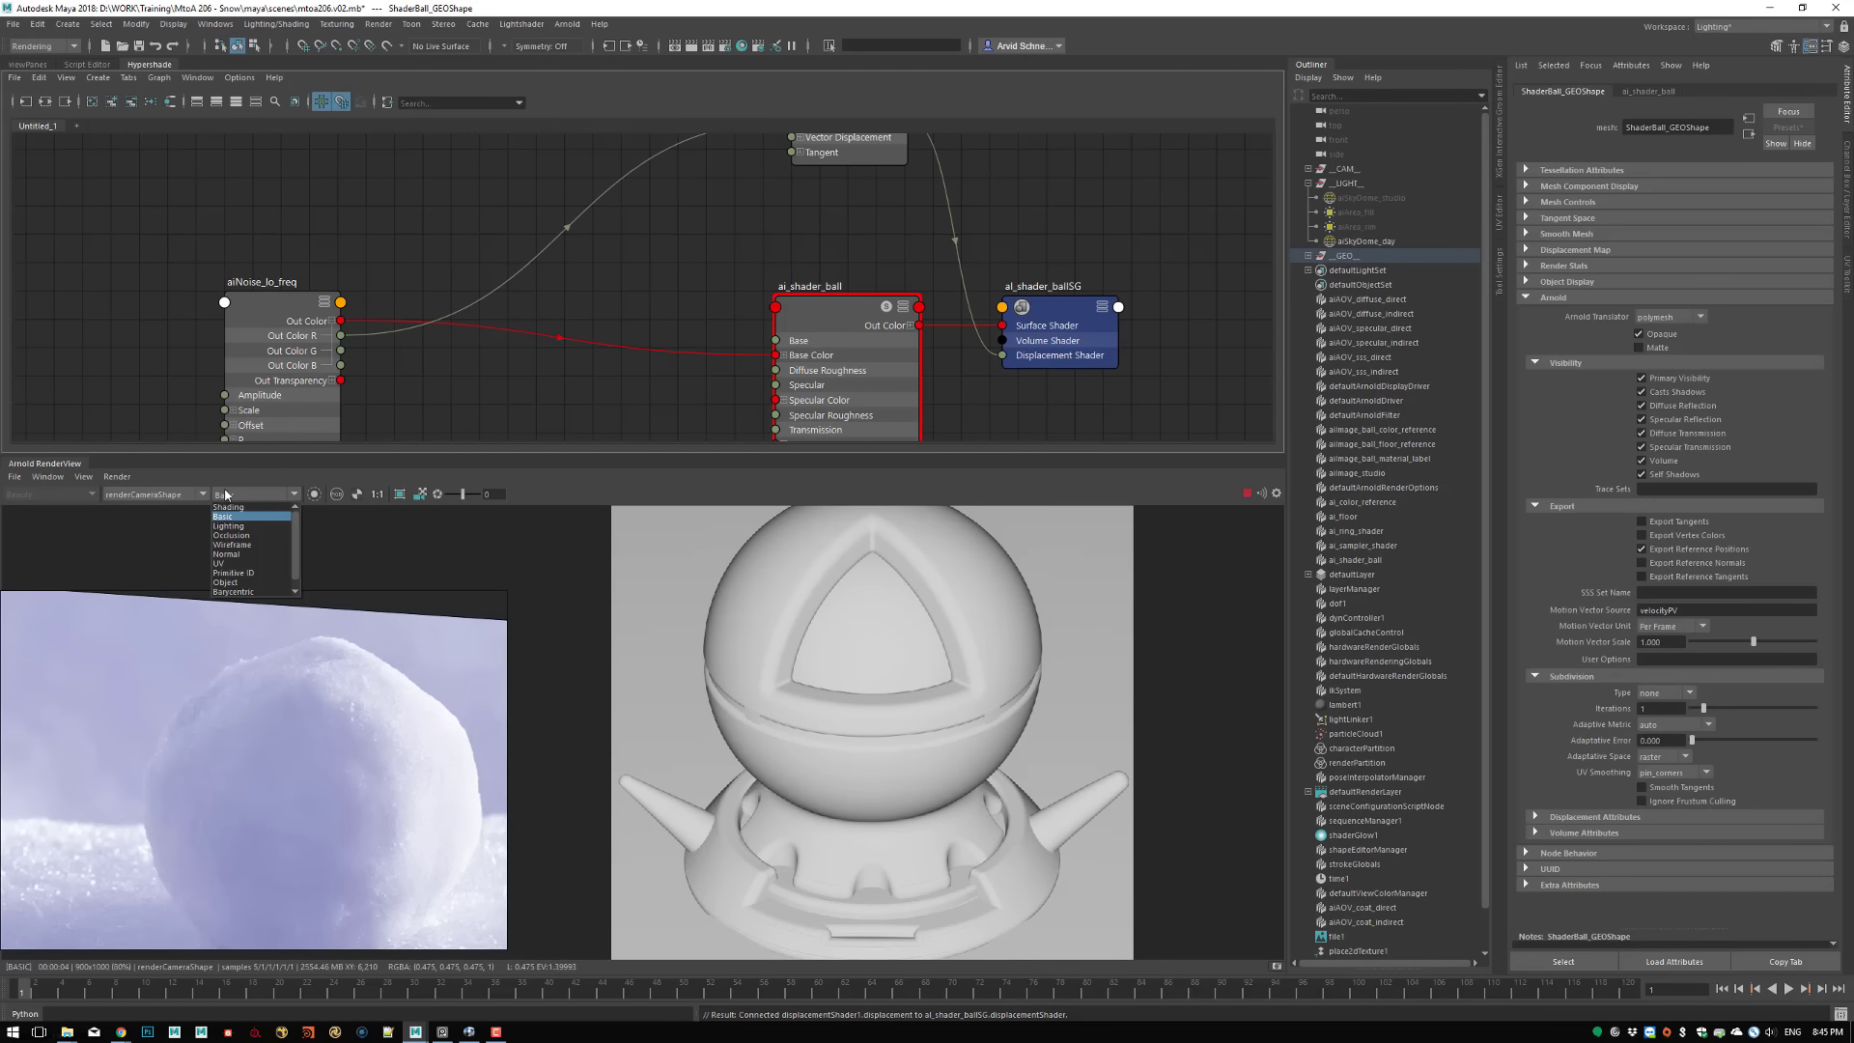
pyautogui.click(231, 544)
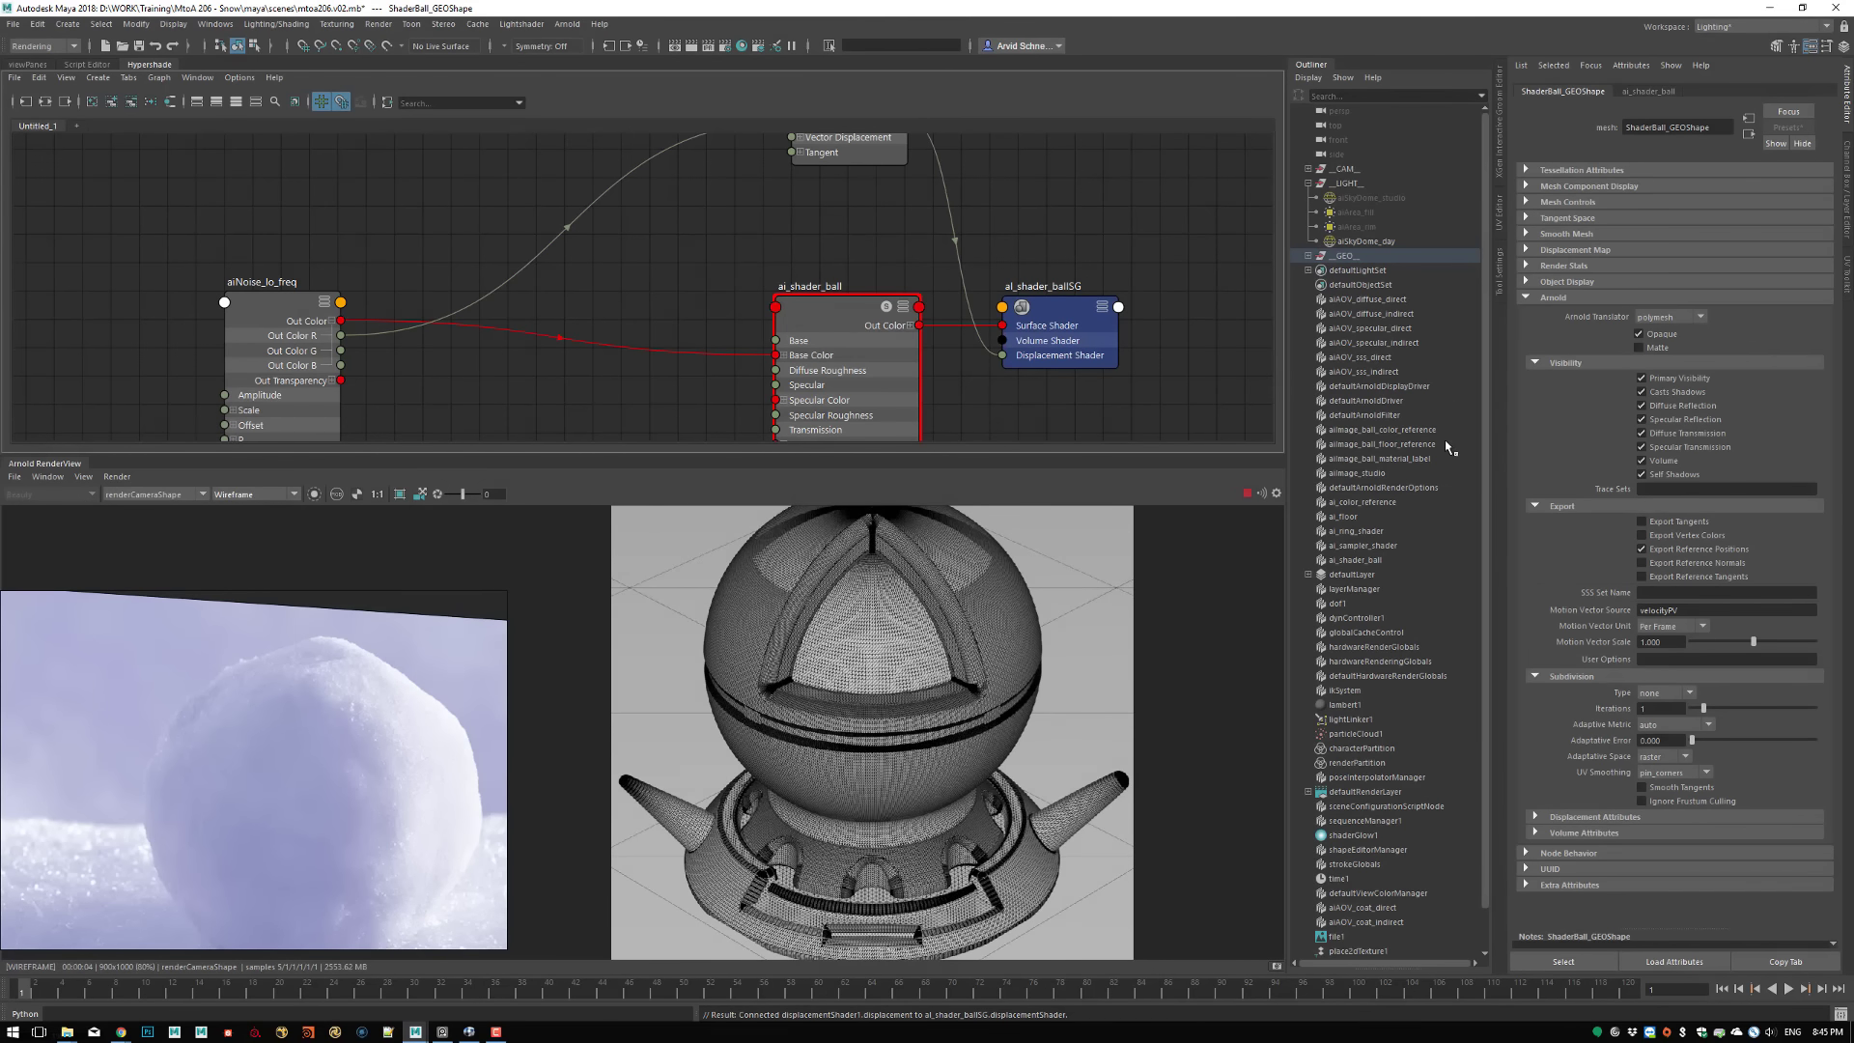
# Set the Subdivision Type of ShaderBall_GEOShape to catclark and refresh the wireframe render
pyautogui.click(1659, 693)
pyautogui.click(1652, 722)
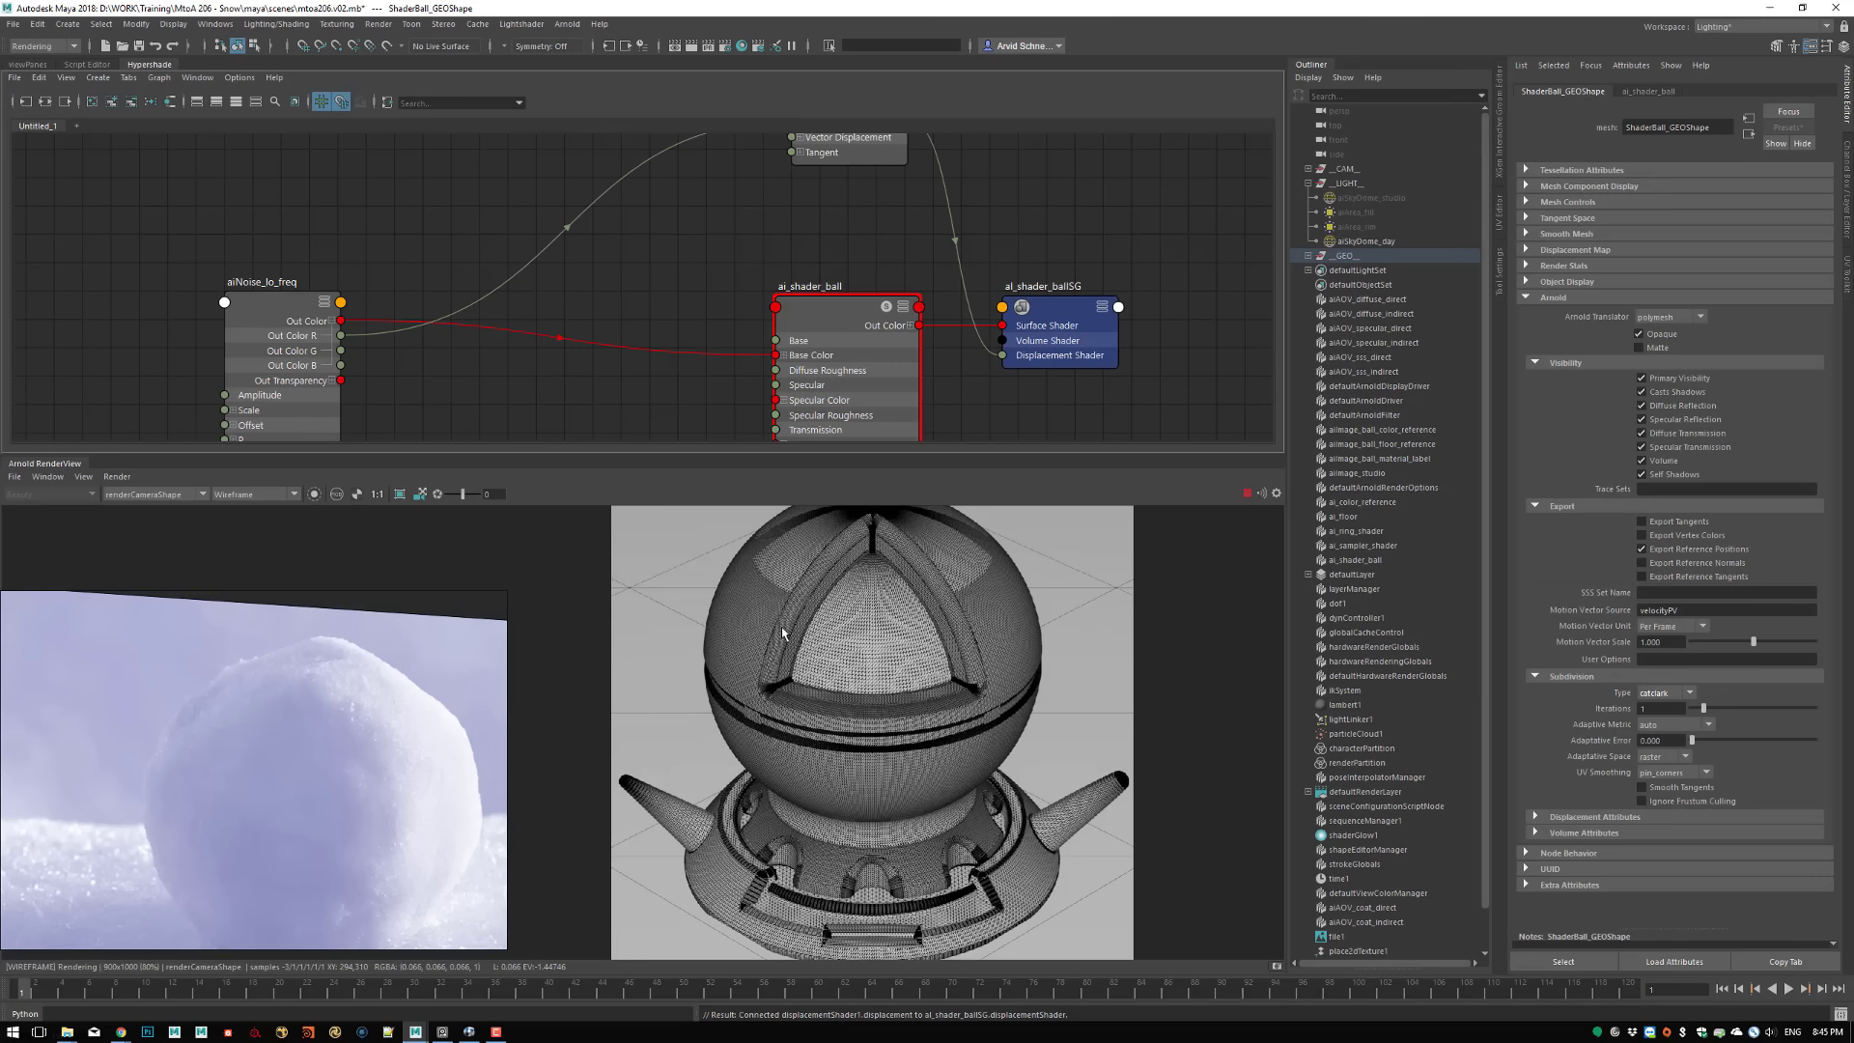
pyautogui.click(115, 477)
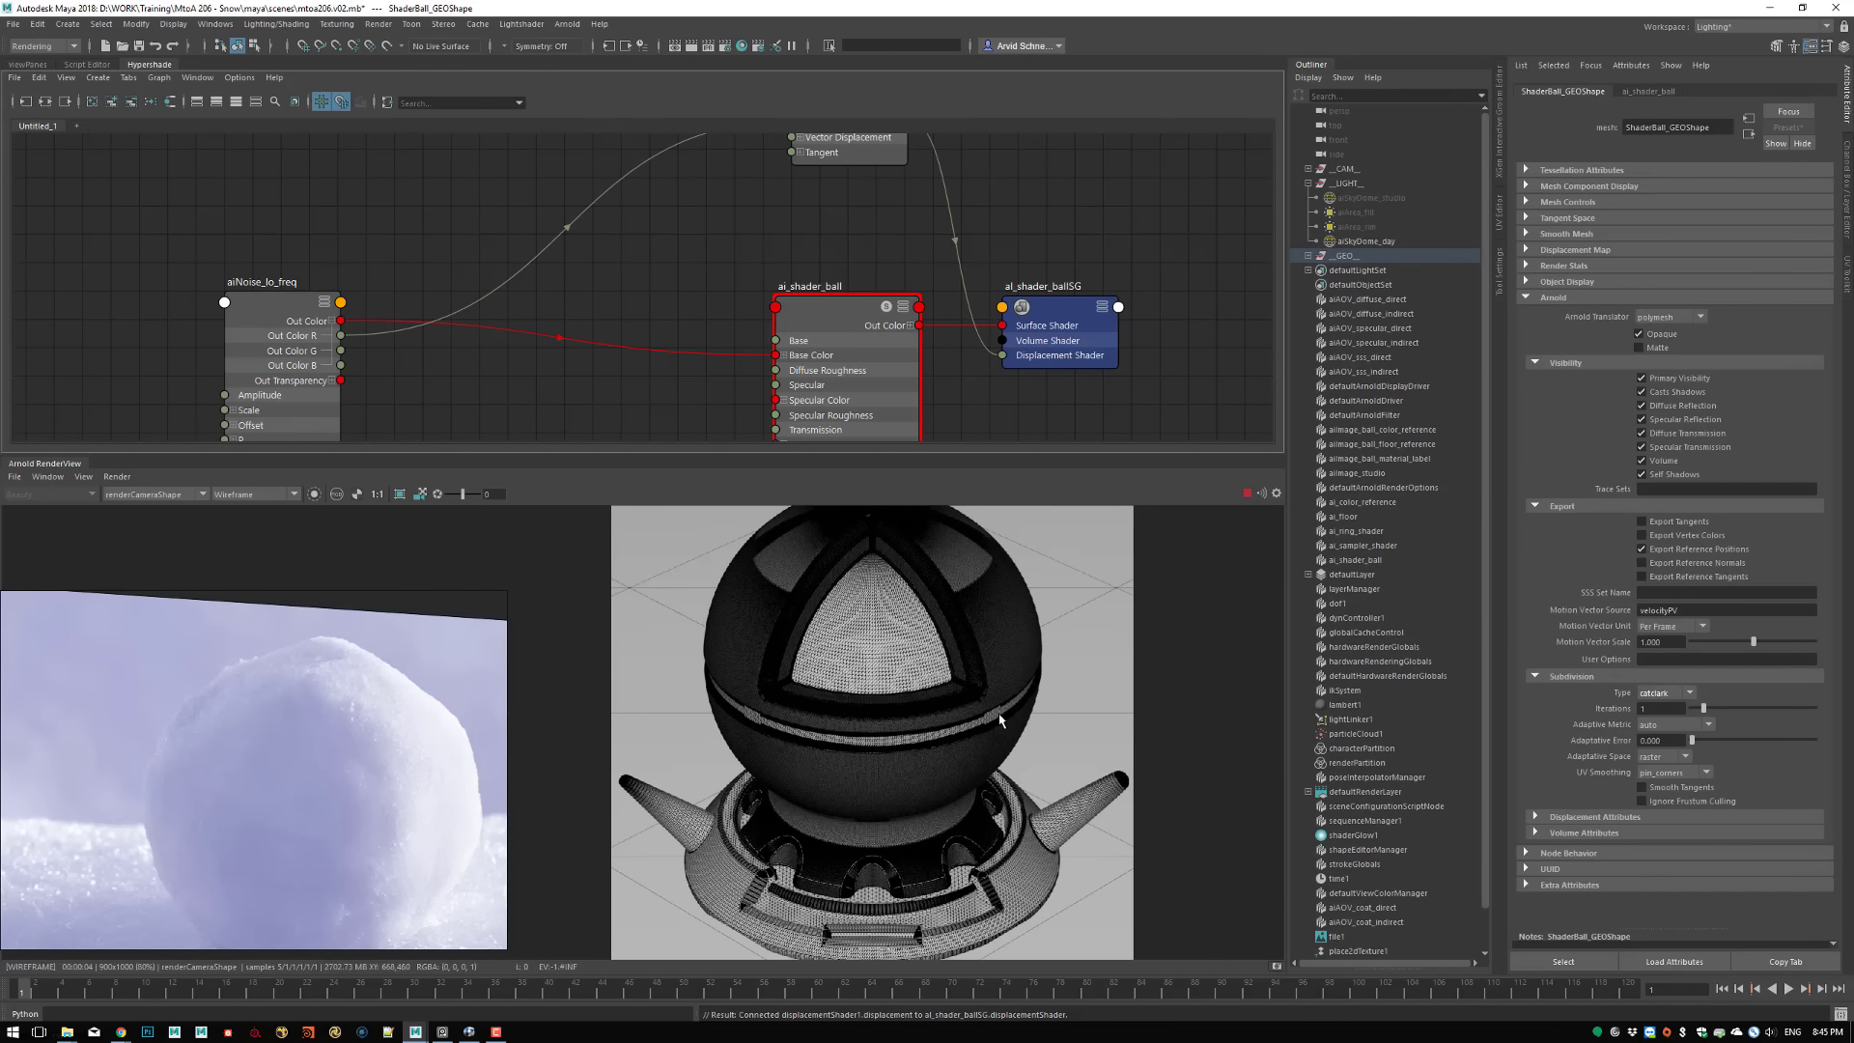
# Set the Subdivision Type of ShaderBase_GEOShape to catclark and return the render's debug shading to Basic
pyautogui.click(716, 859)
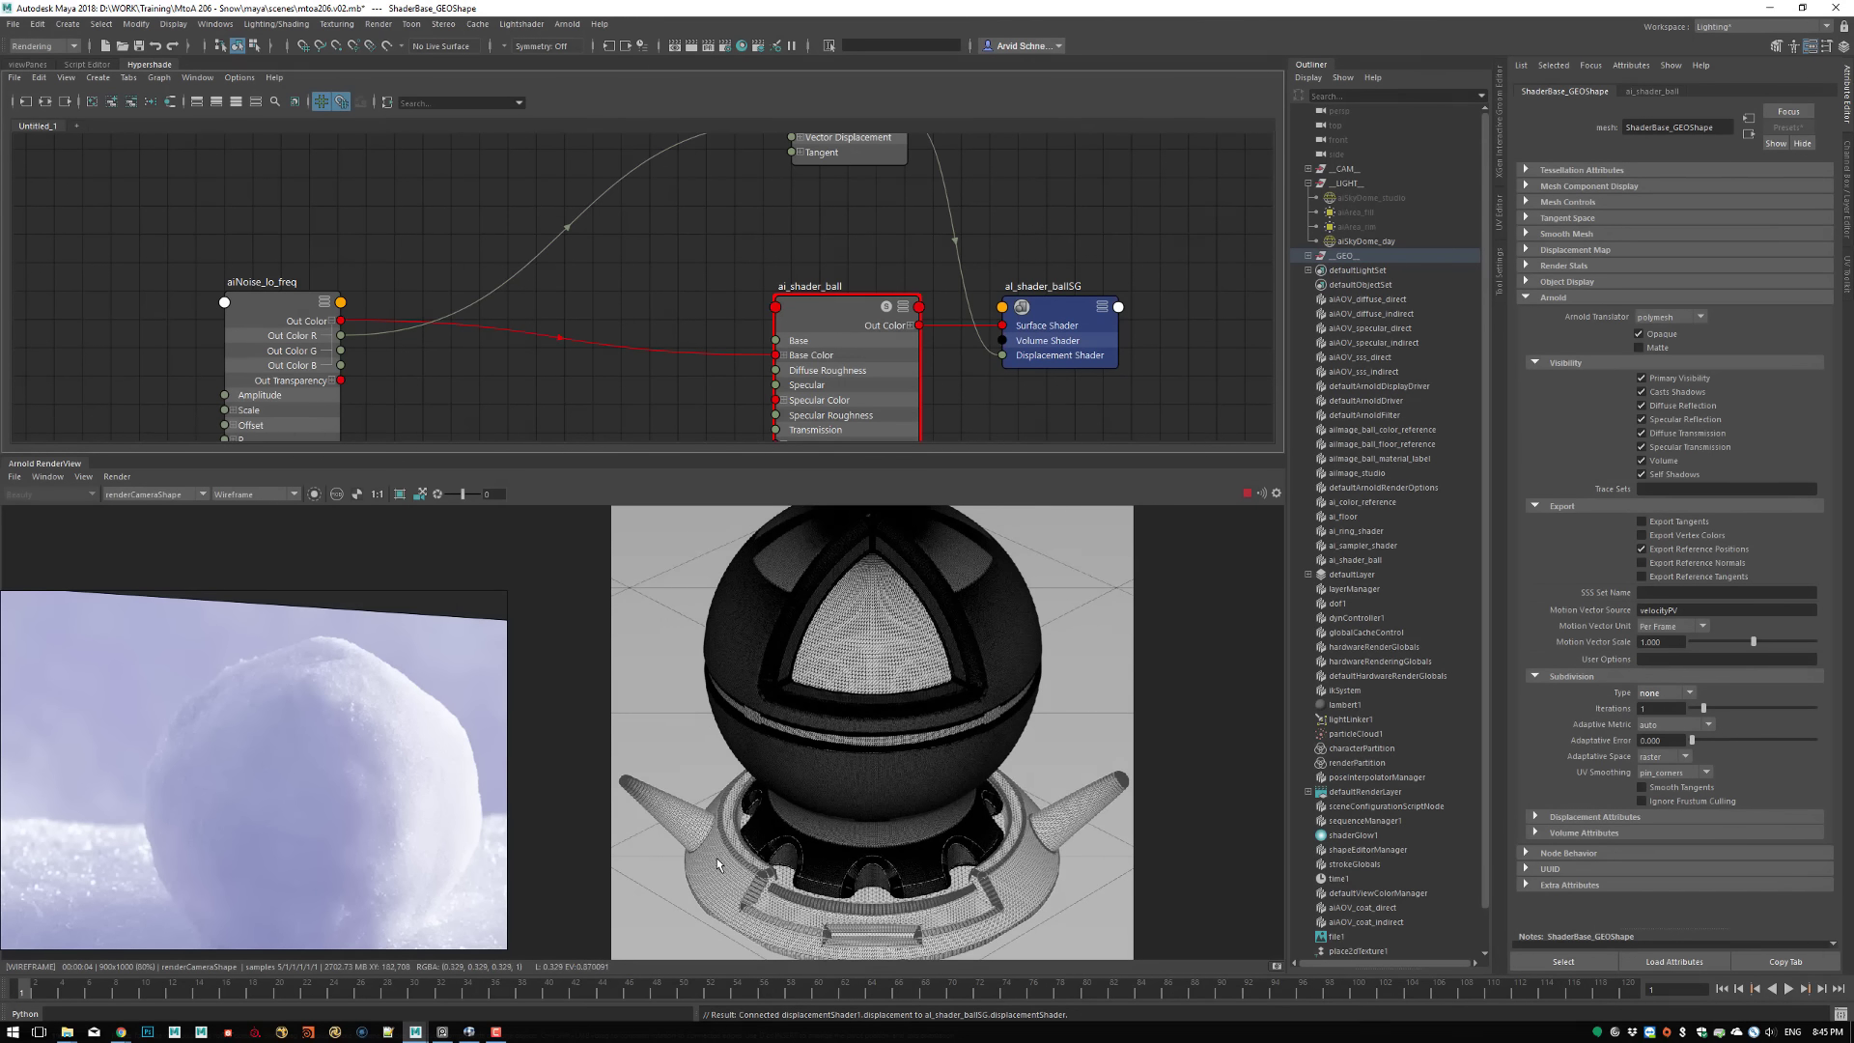
pyautogui.click(1659, 695)
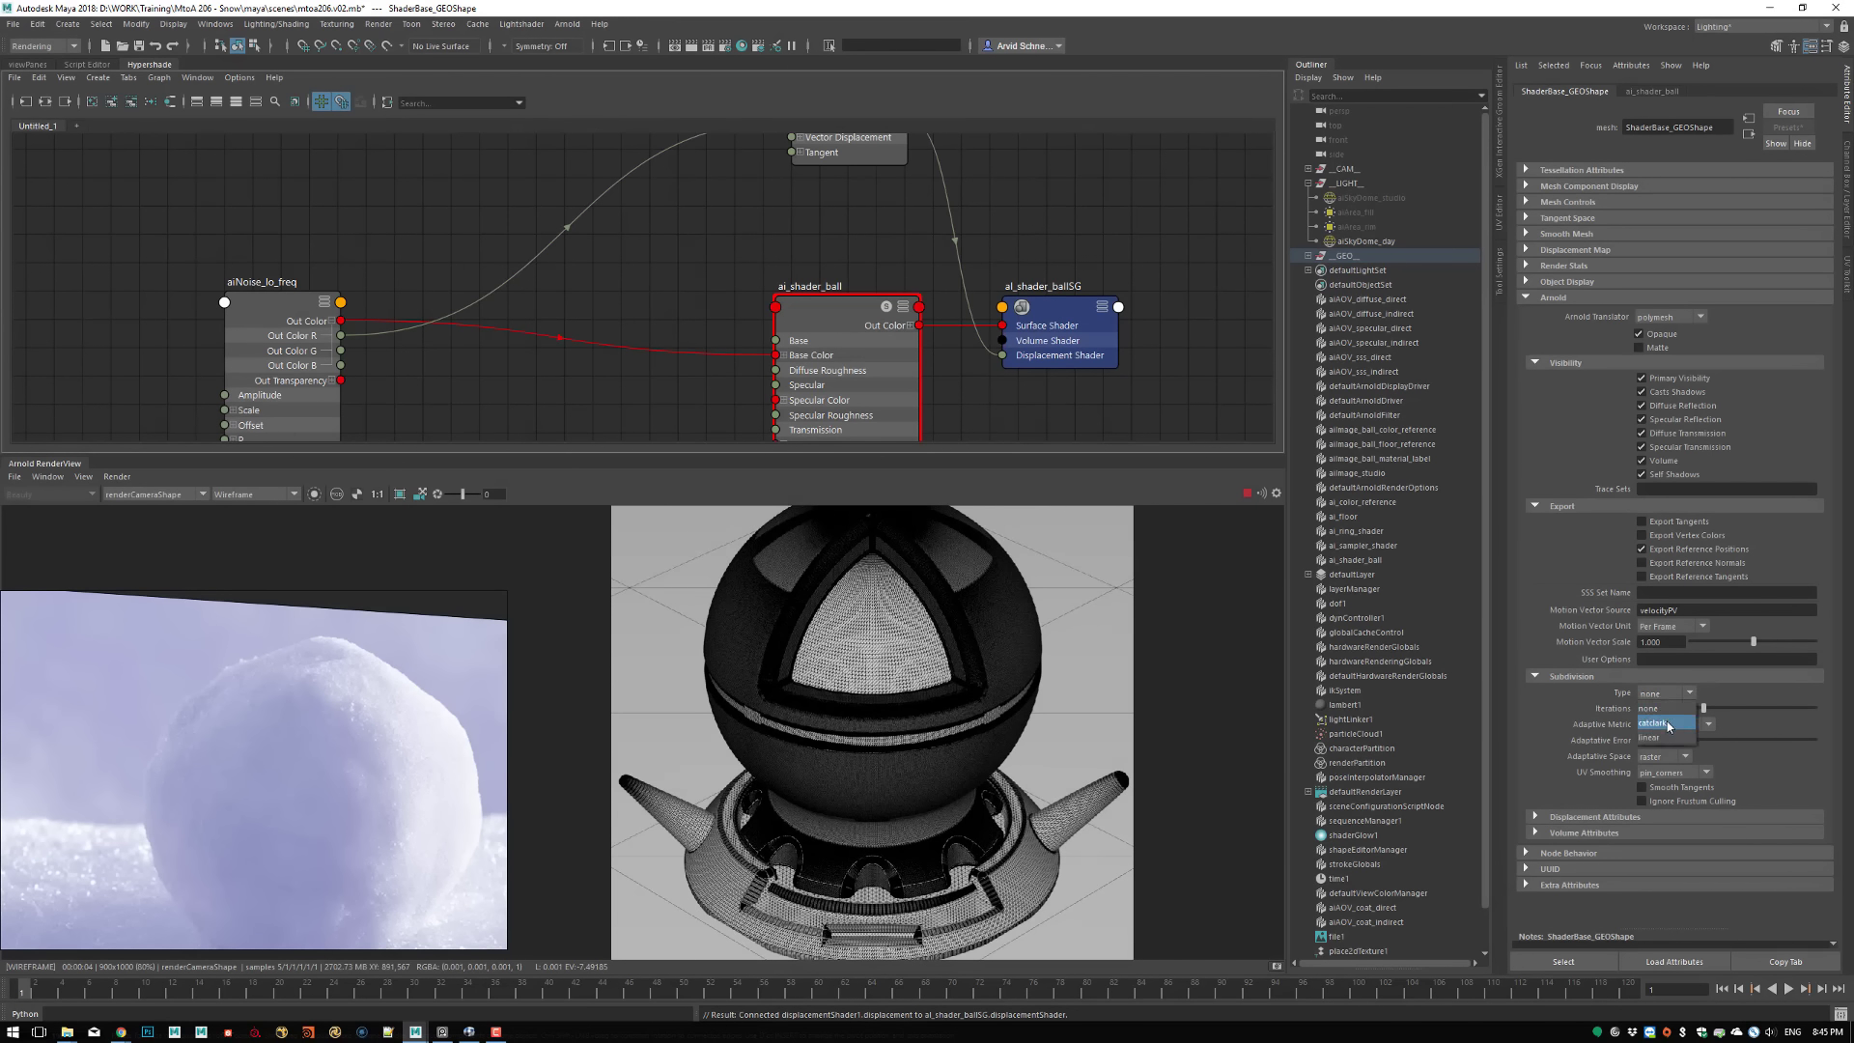
pyautogui.click(1665, 724)
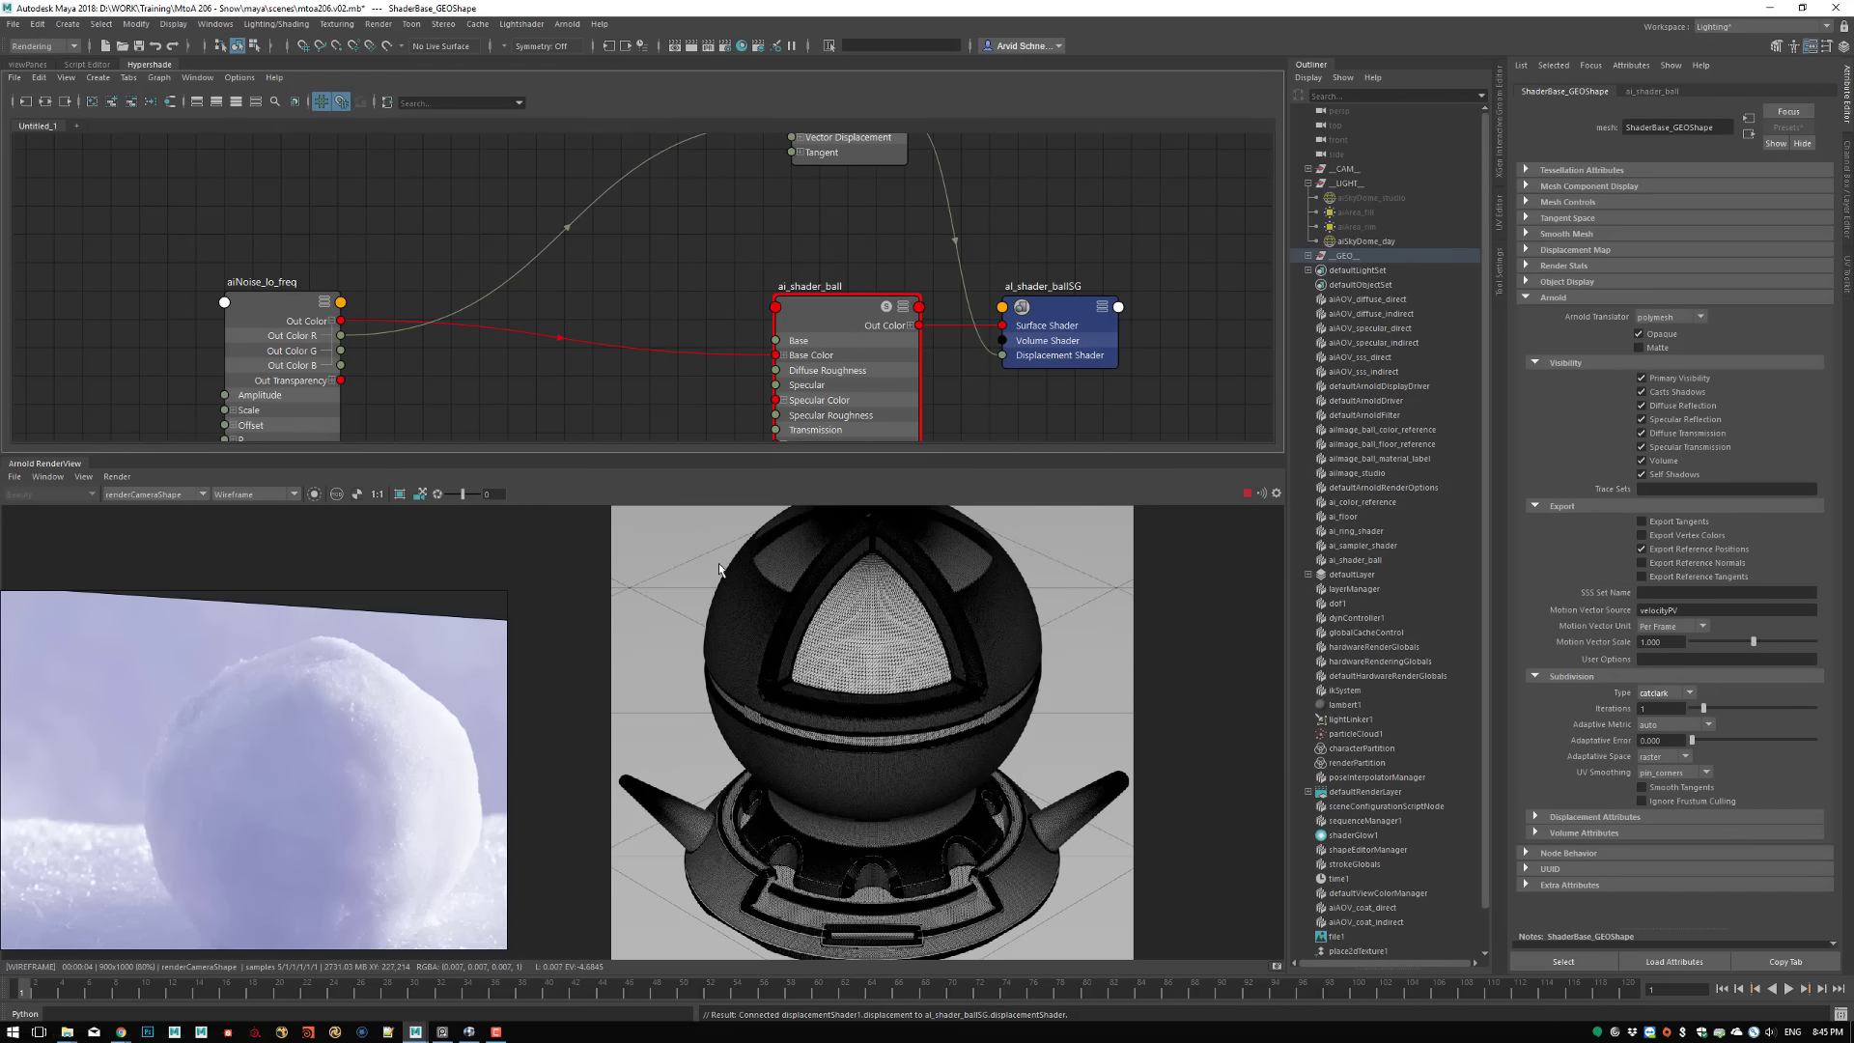
pyautogui.click(253, 493)
pyautogui.click(232, 517)
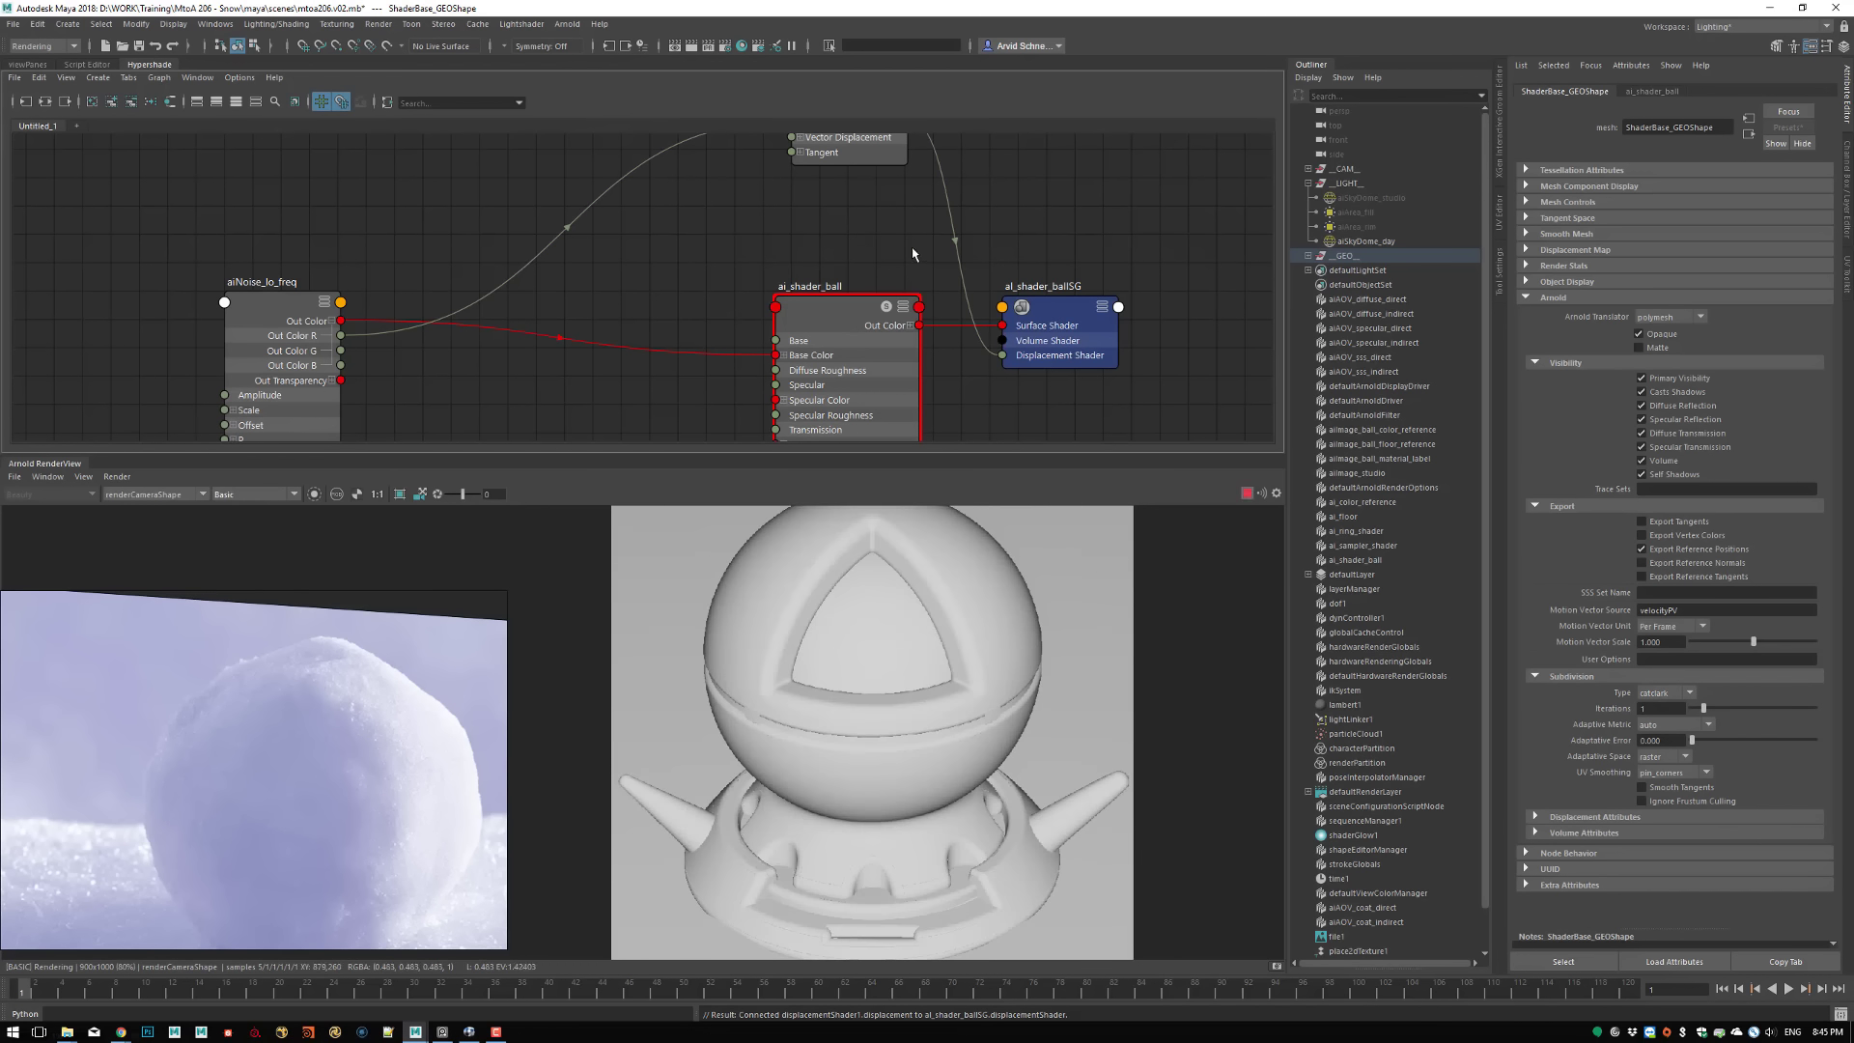
# Set the Scalar Zero Value of displacementShader1 to 0.5 and turn off its Auto Bump option
pyautogui.click(251, 316)
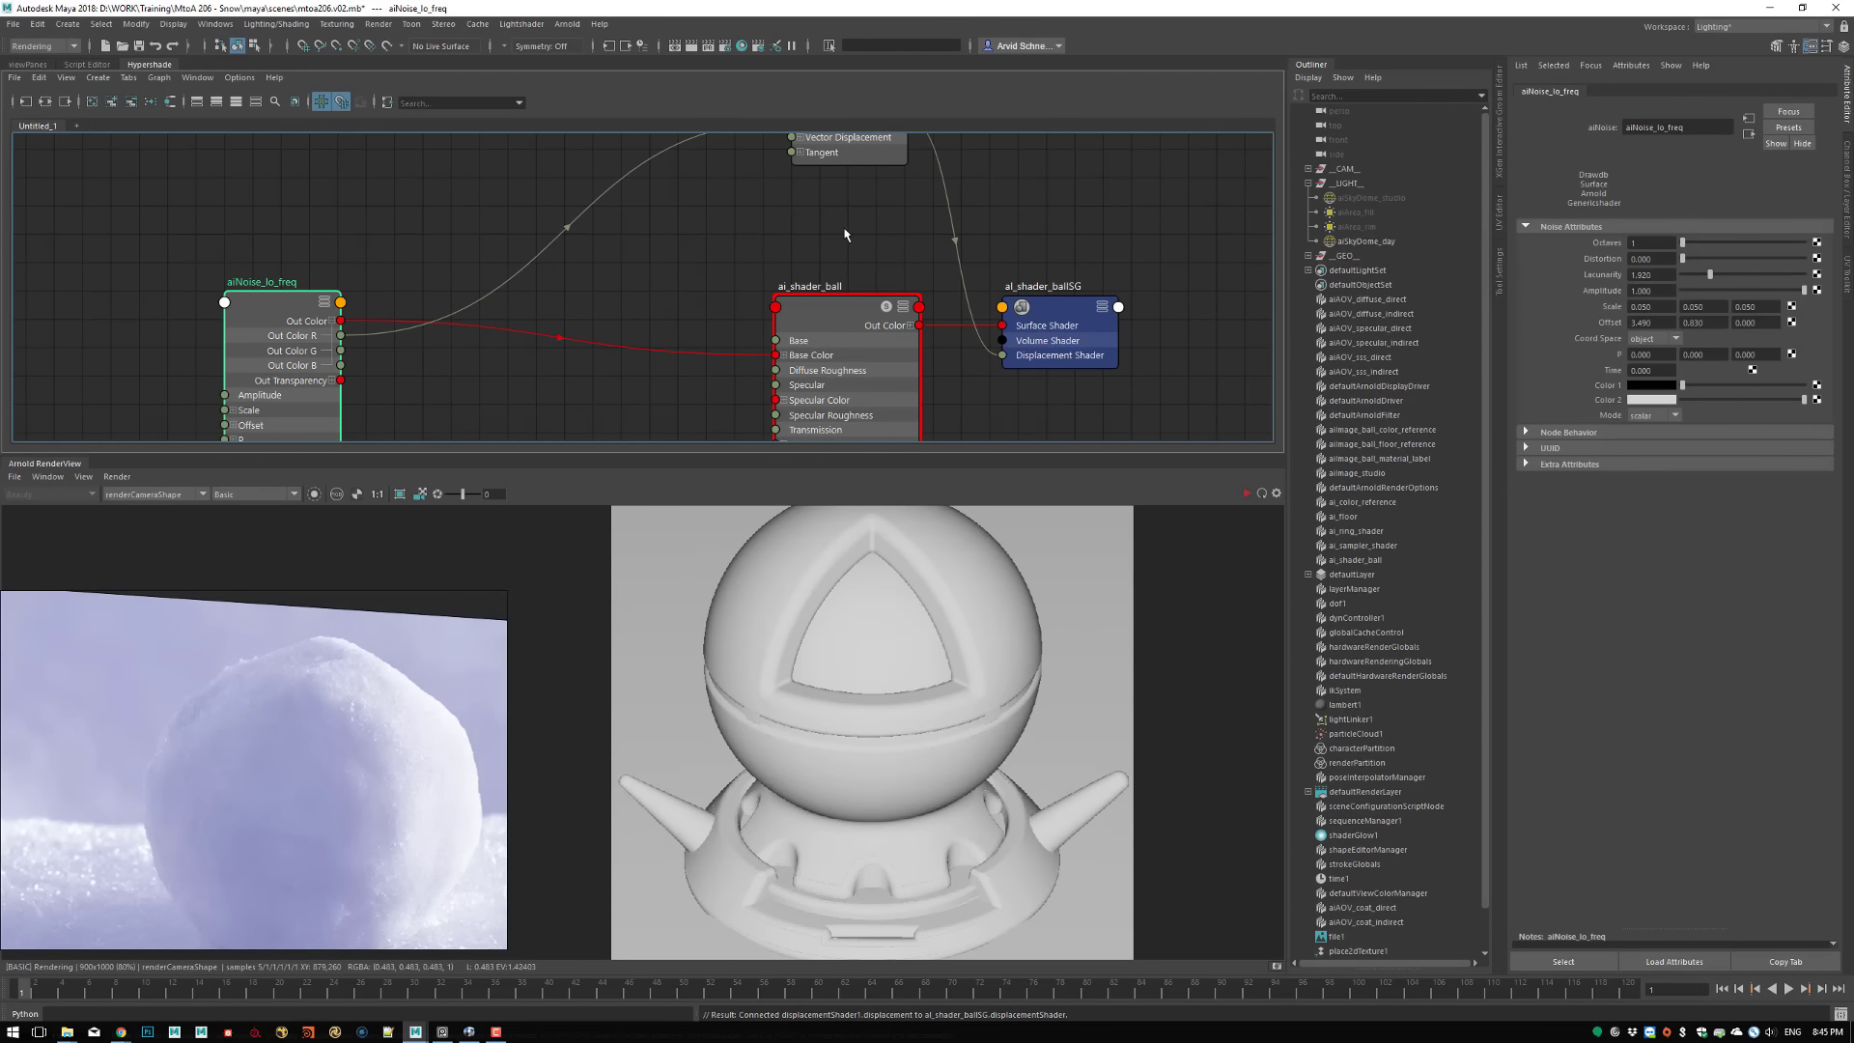
pyautogui.keyDown('alt'); pyautogui.moveTo(836, 237); pyautogui.dragTo(791, 302, button='middle'); pyautogui.keyUp('alt')
pyautogui.click(795, 178)
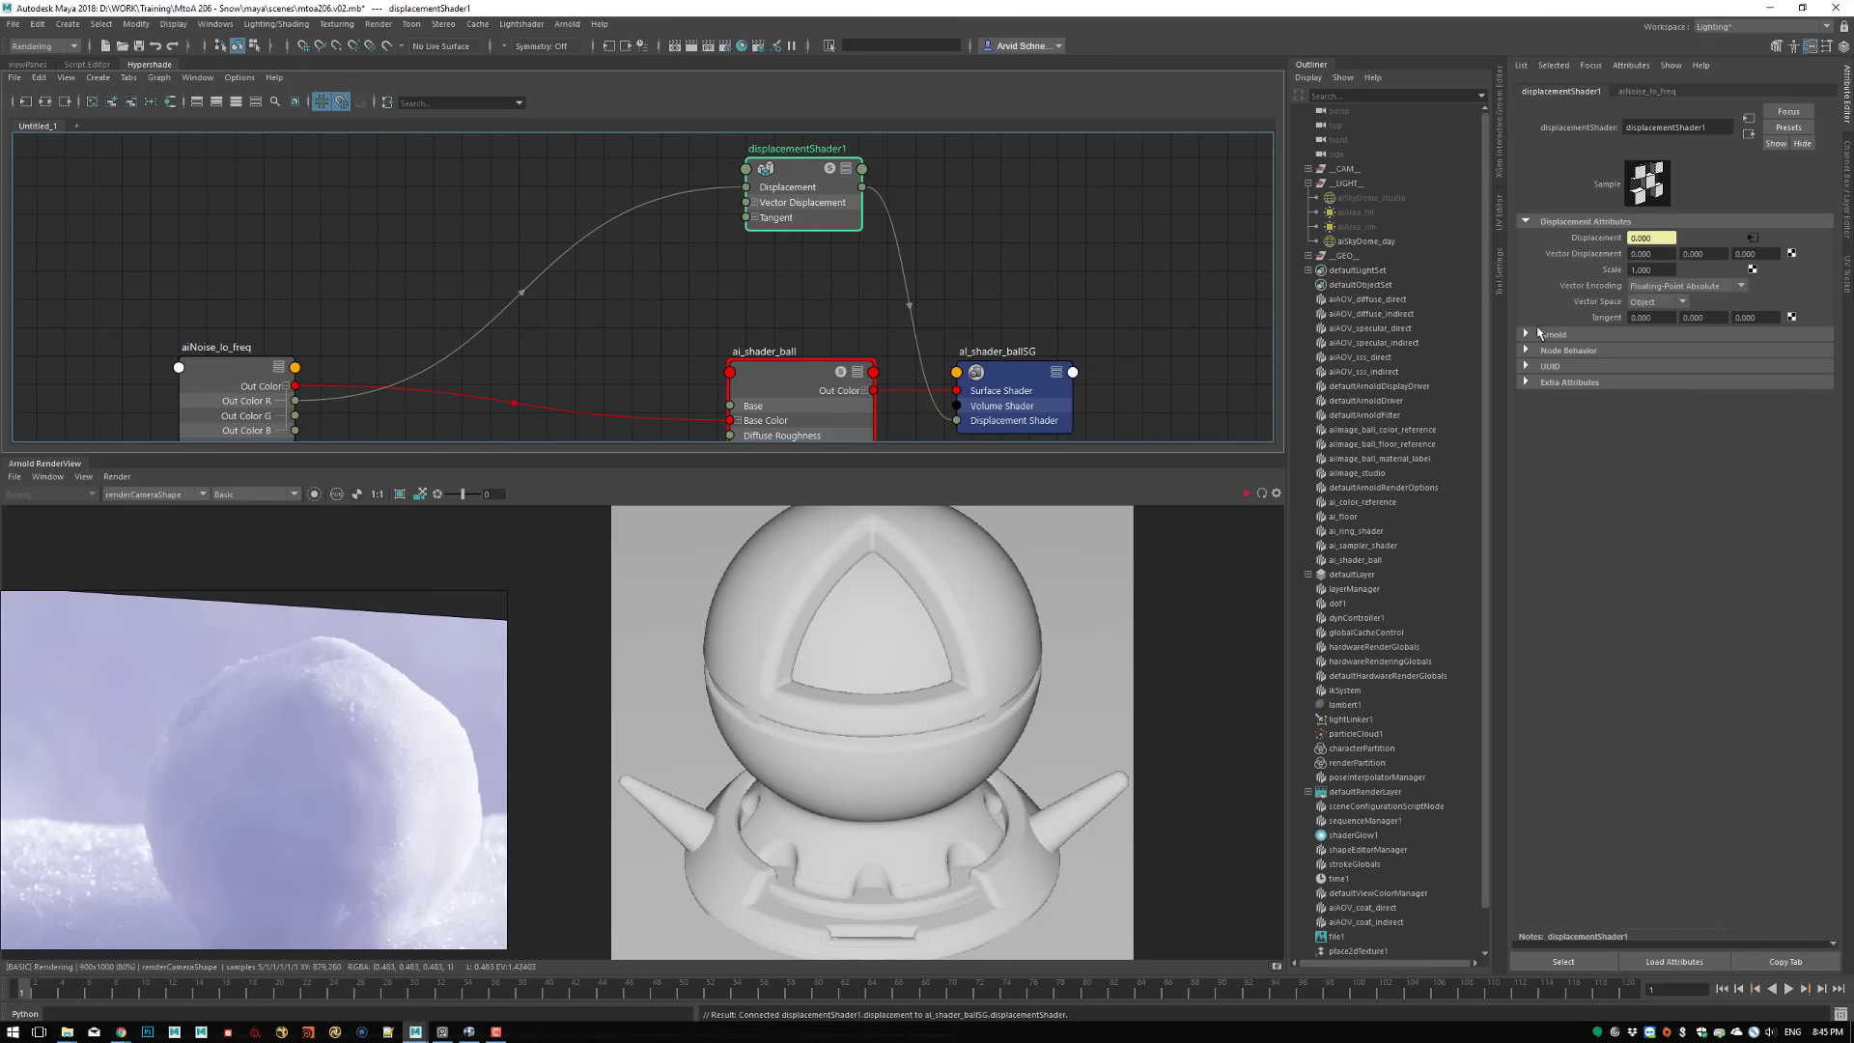
pyautogui.click(1556, 333)
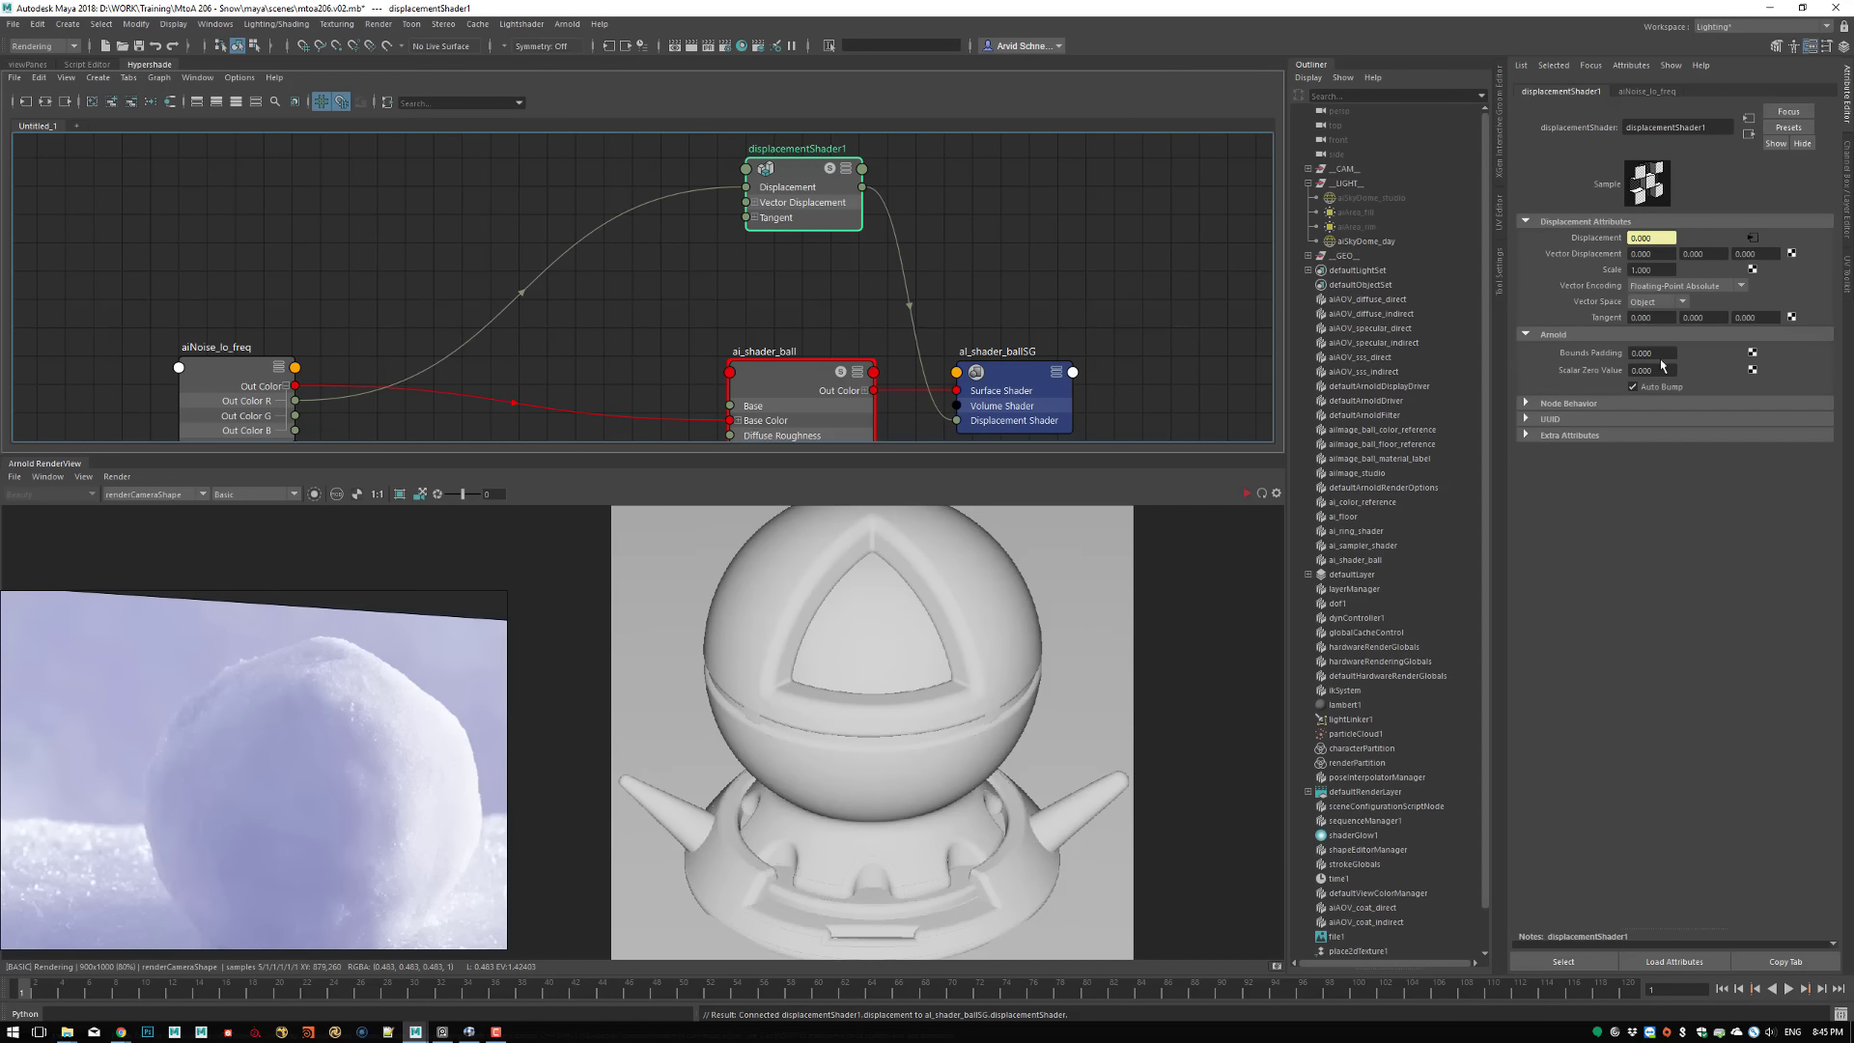
pyautogui.moveTo(1660, 370); pyautogui.dragTo(1632, 368)
pyautogui.write('0.5')
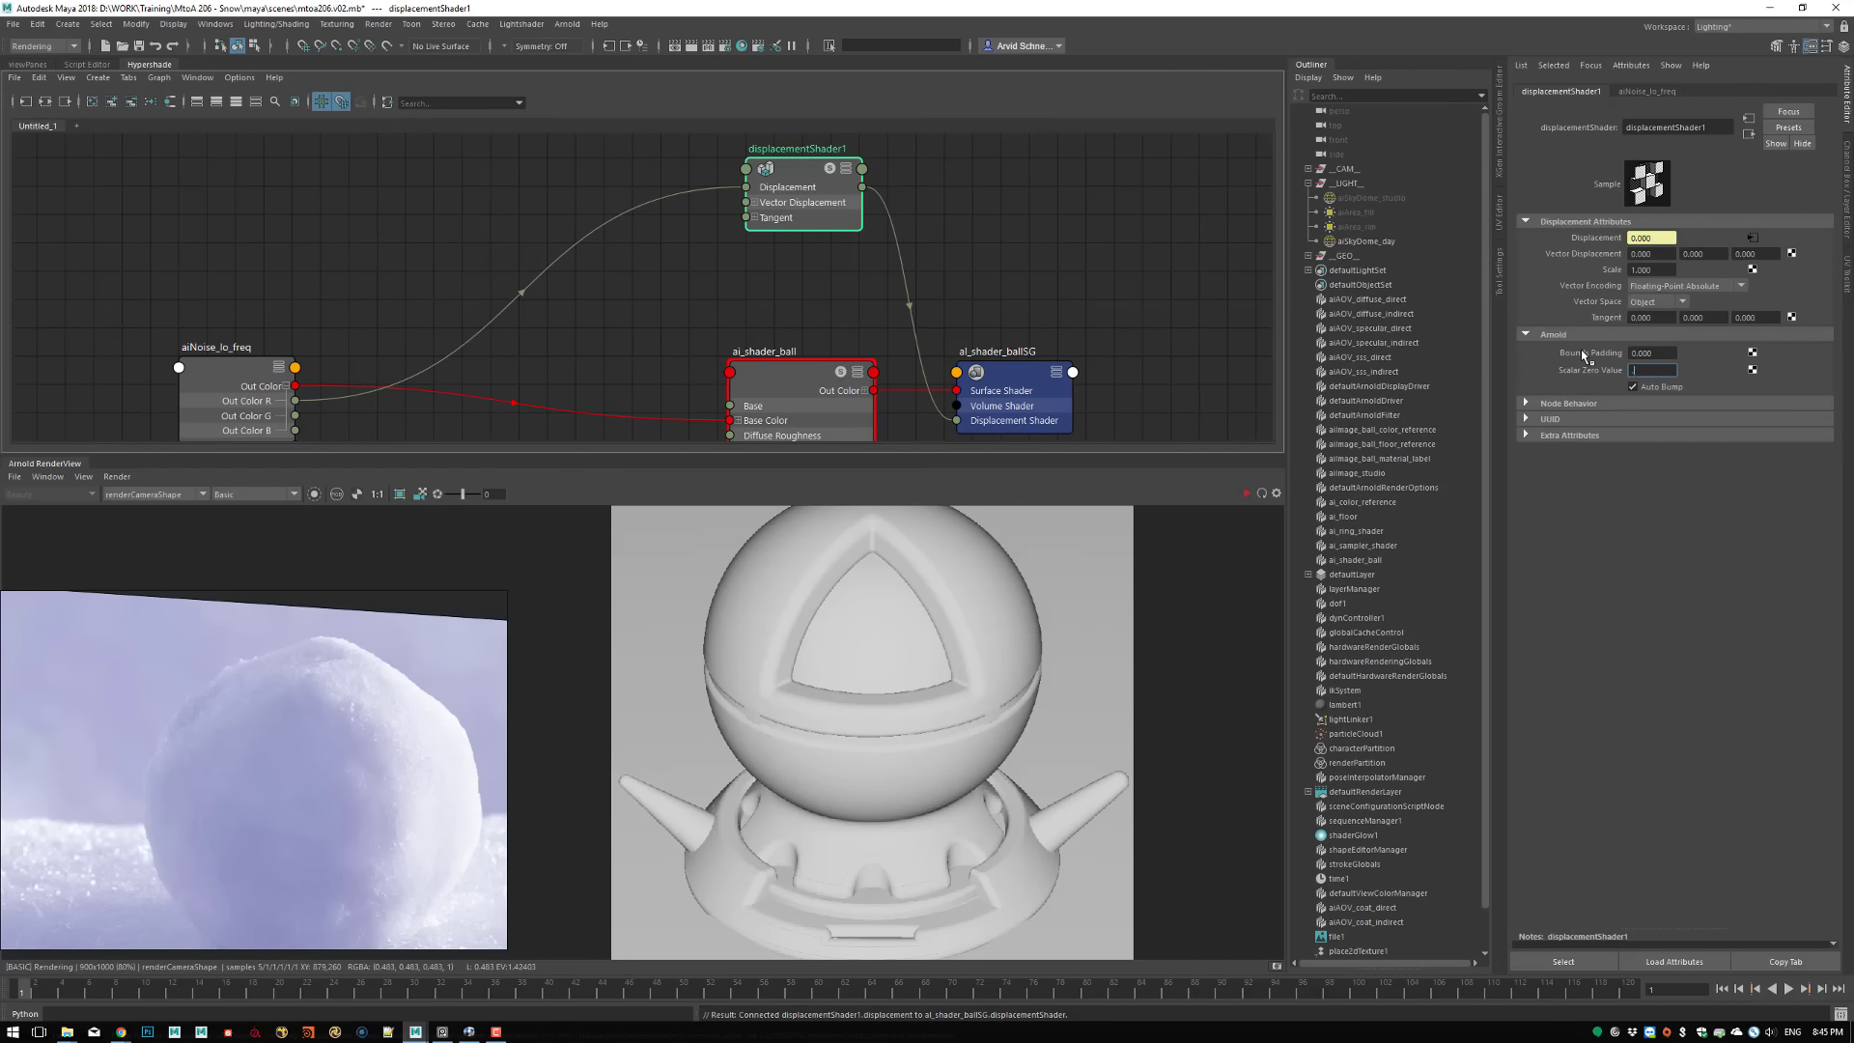
pyautogui.press('Return')
pyautogui.click(1633, 386)
# Update the full scene in the render and inspect the displacement on the shader ball
pyautogui.keyDown('alt'); pyautogui.moveTo(668, 258); pyautogui.dragTo(722, 256, button='middle'); pyautogui.keyUp('alt')
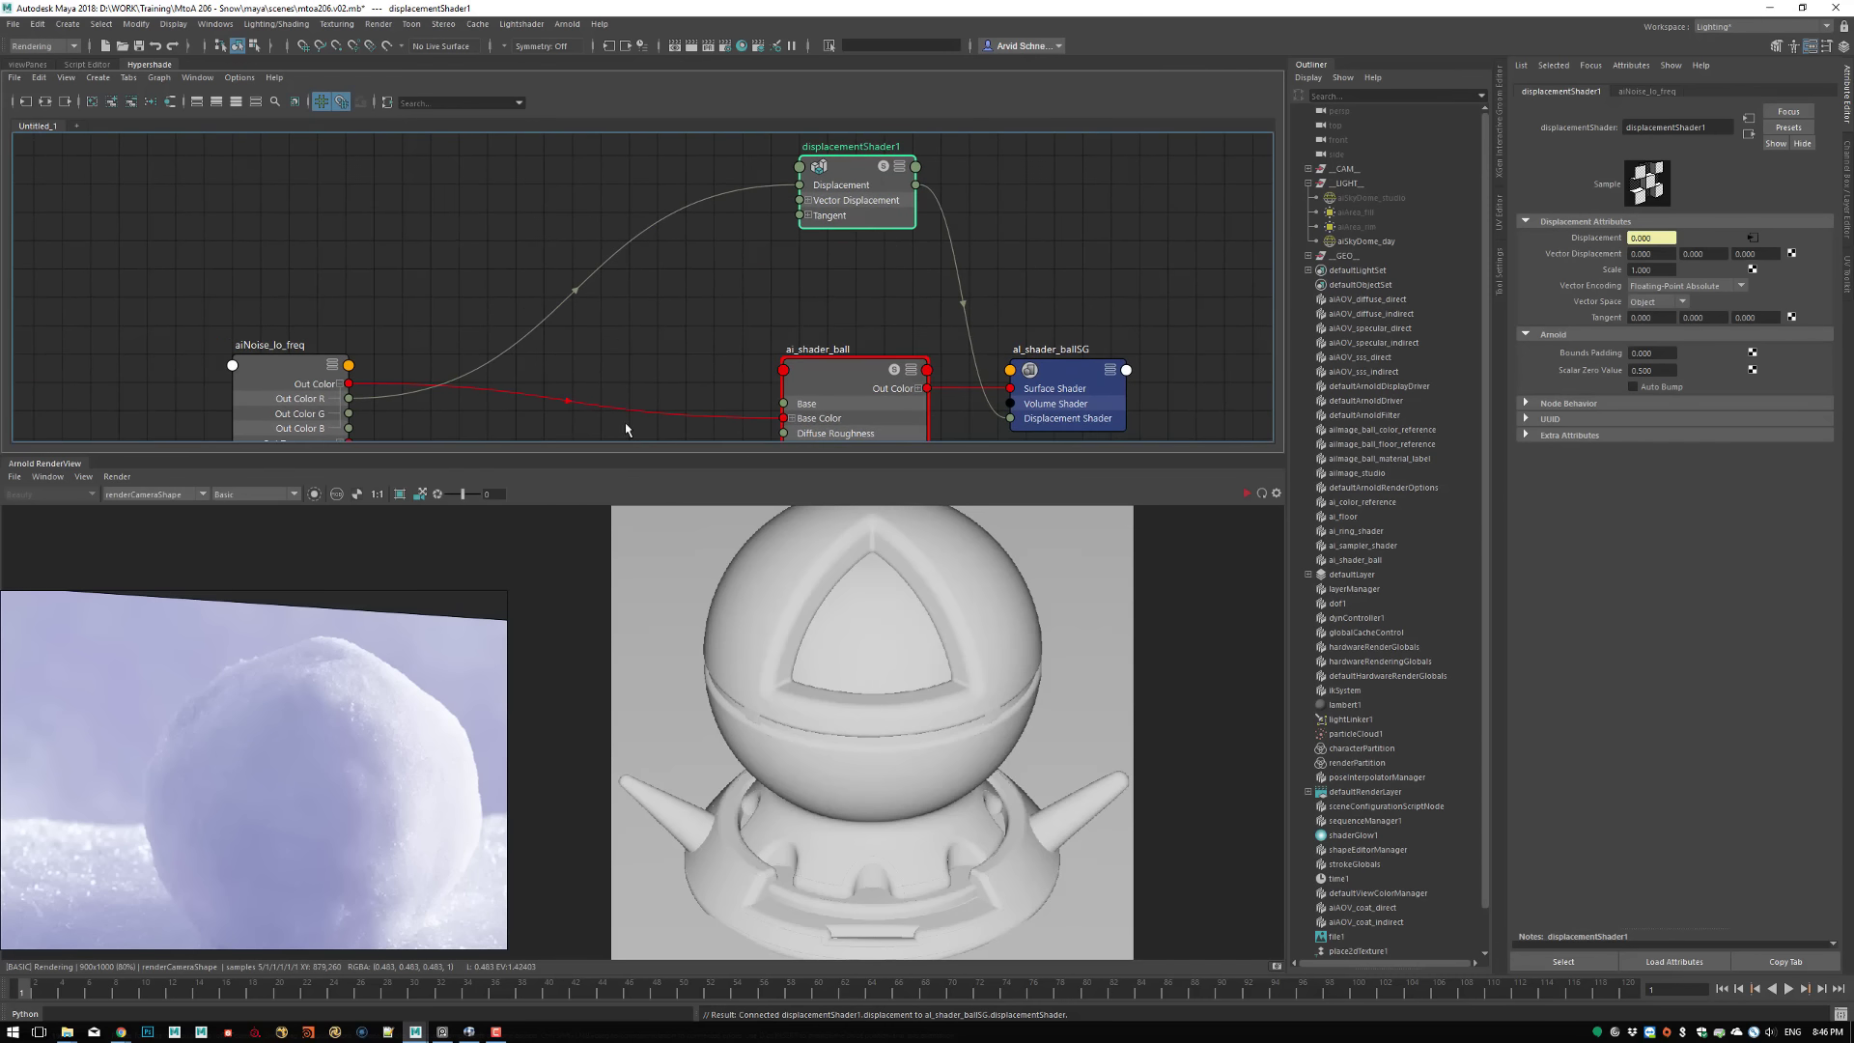
pyautogui.click(123, 478)
pyautogui.click(163, 581)
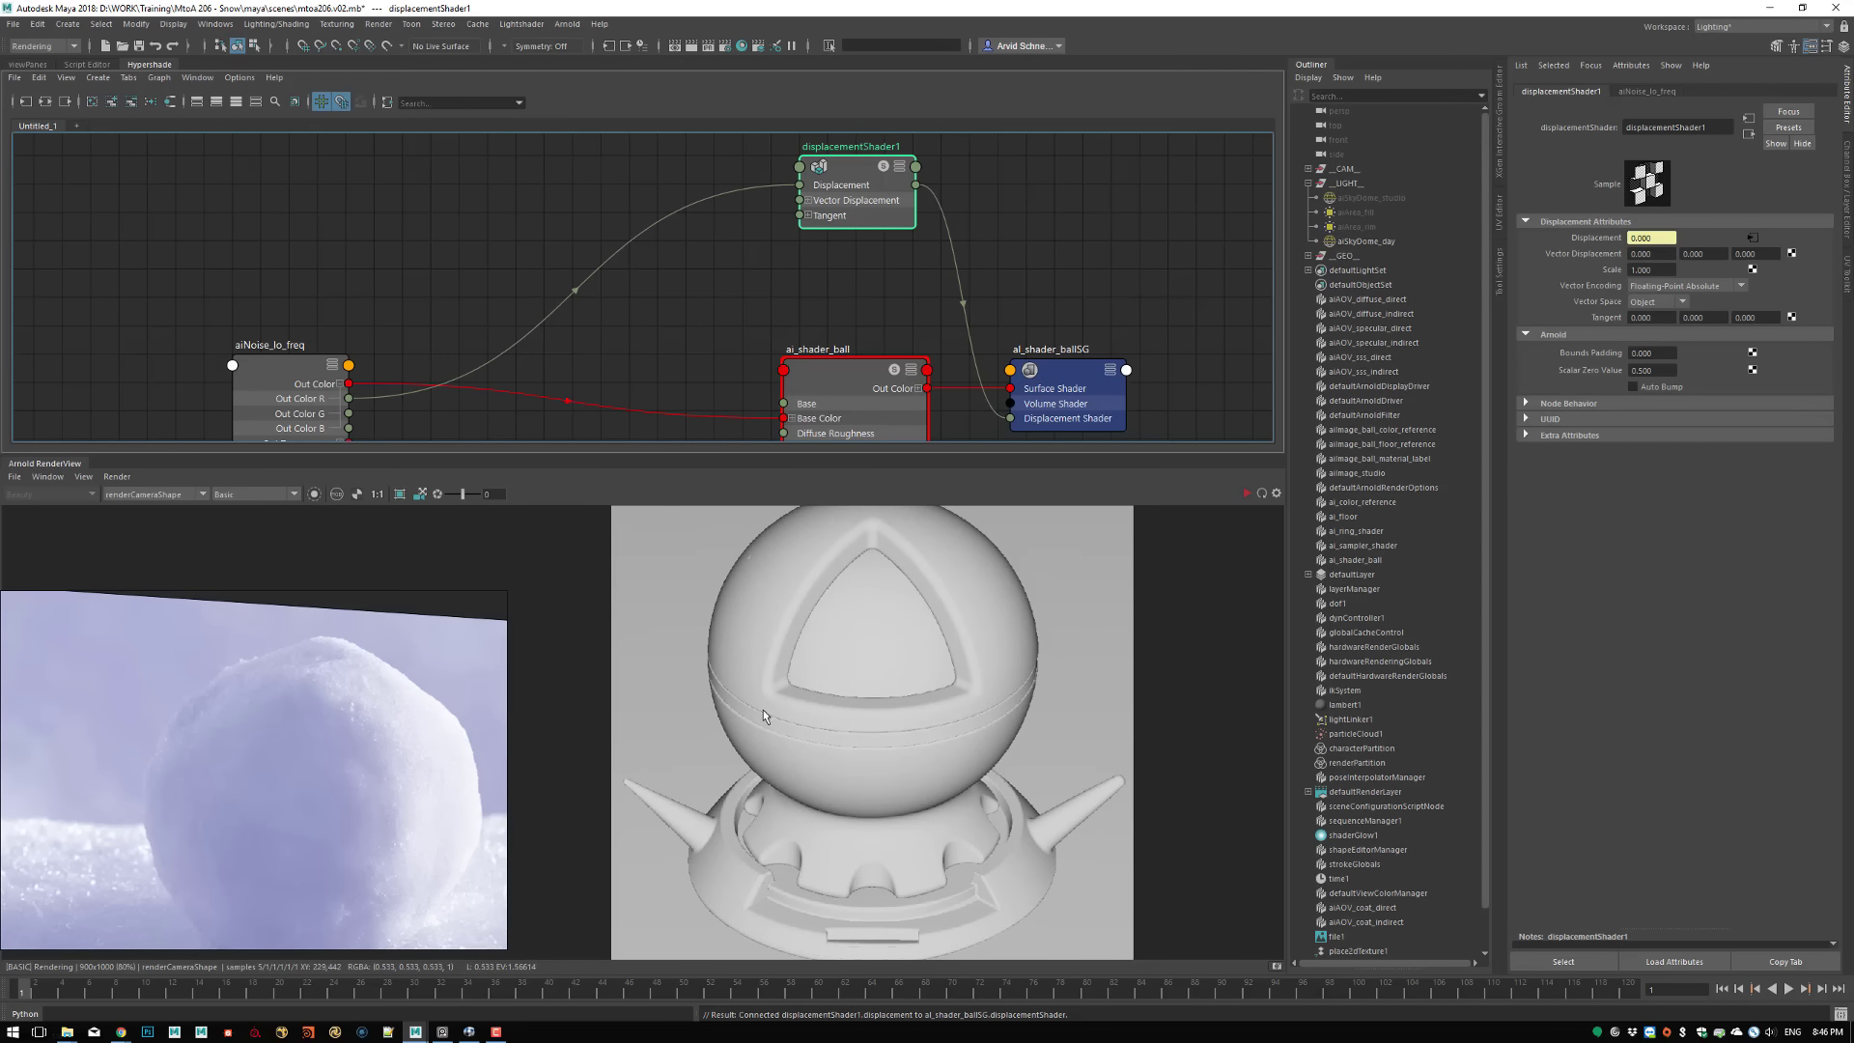
pyautogui.moveTo(844, 600); pyautogui.dragTo(797, 651, button='middle')
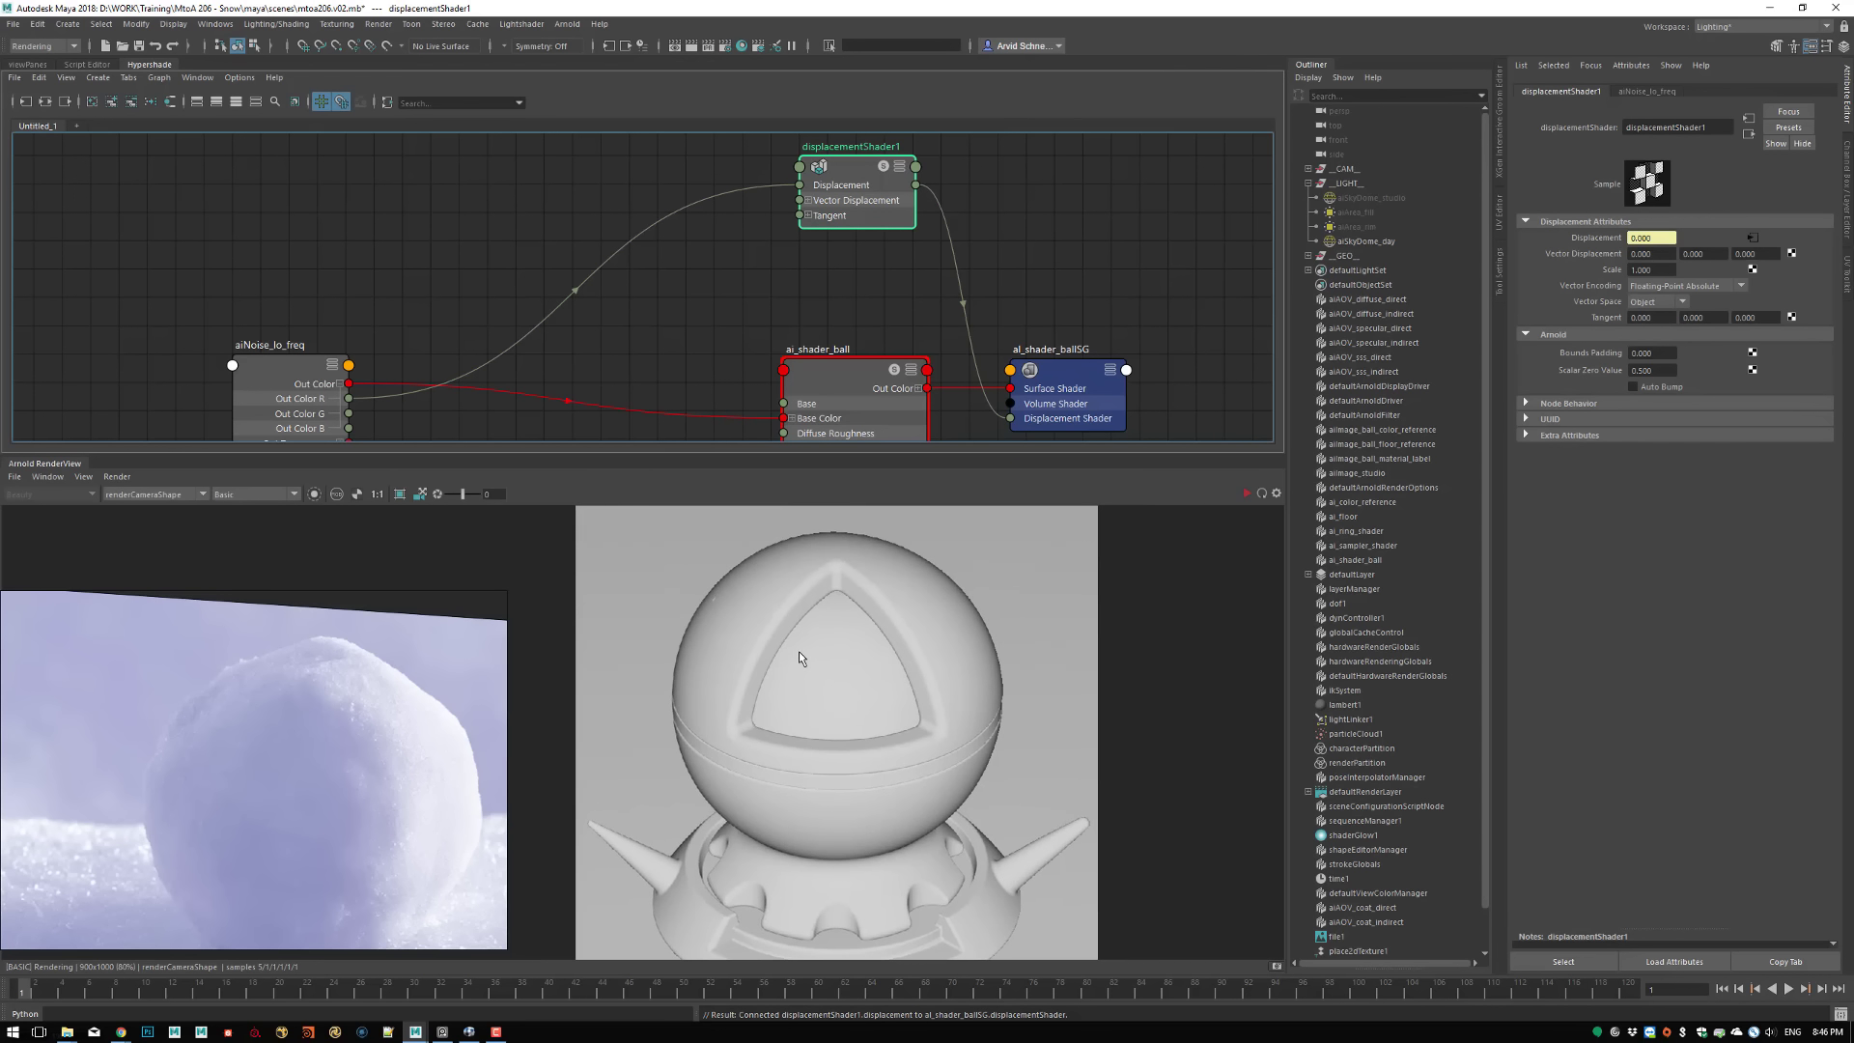
pyautogui.moveTo(850, 745); pyautogui.dragTo(848, 722, button='middle')
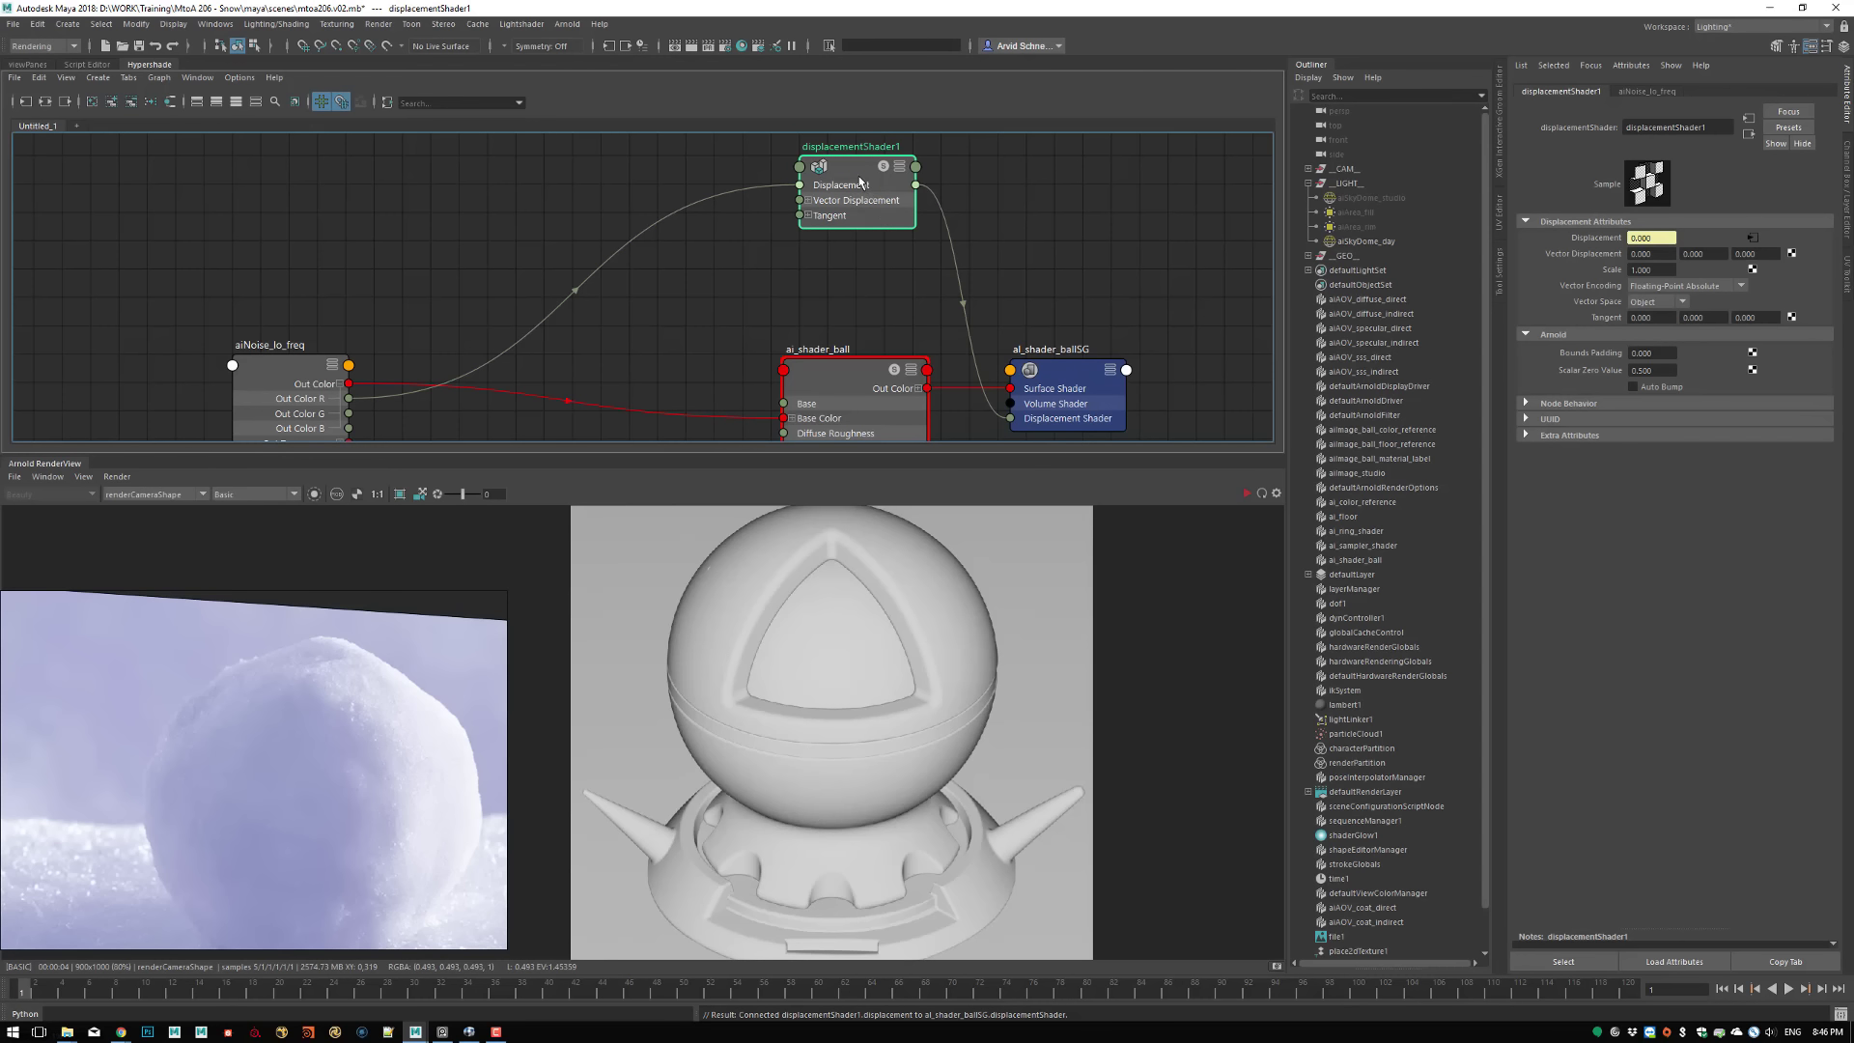
# Raise the Scale of displacementShader1 and render the fully updated scene
pyautogui.moveTo(896, 226); pyautogui.dragTo(868, 225)
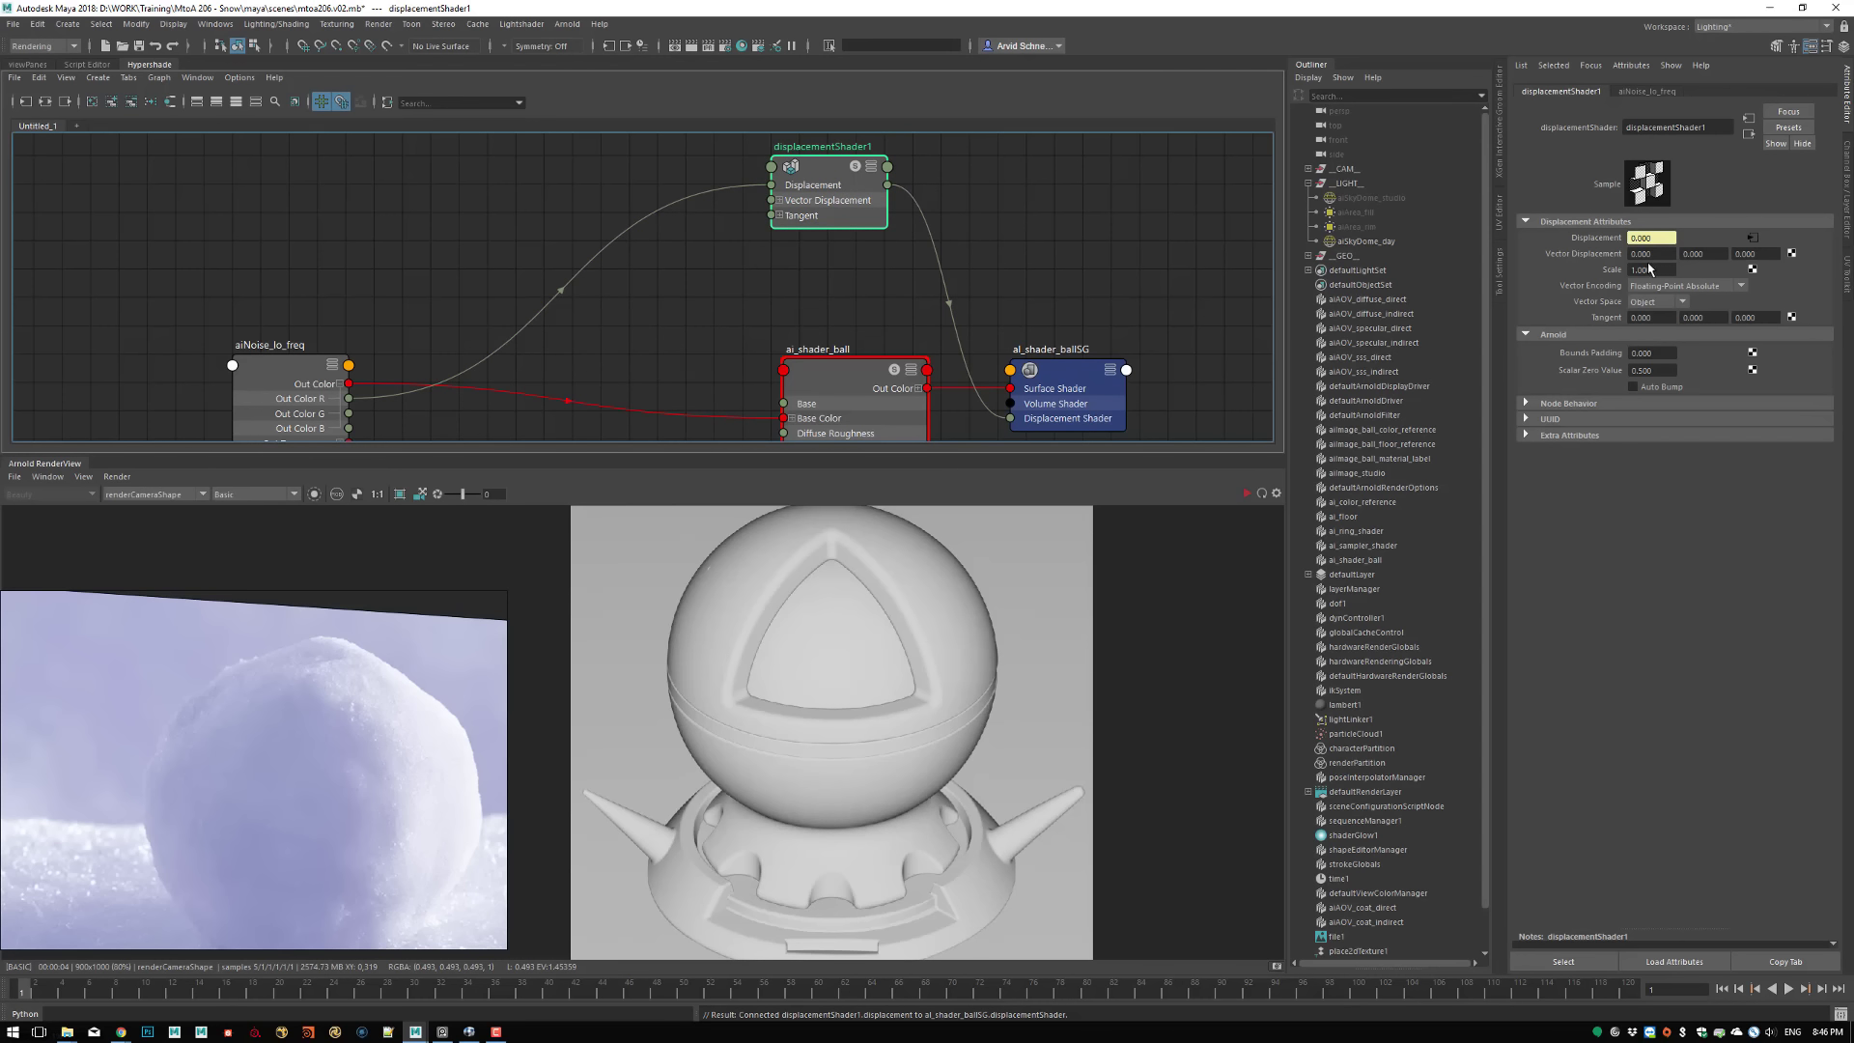
pyautogui.click(1600, 271)
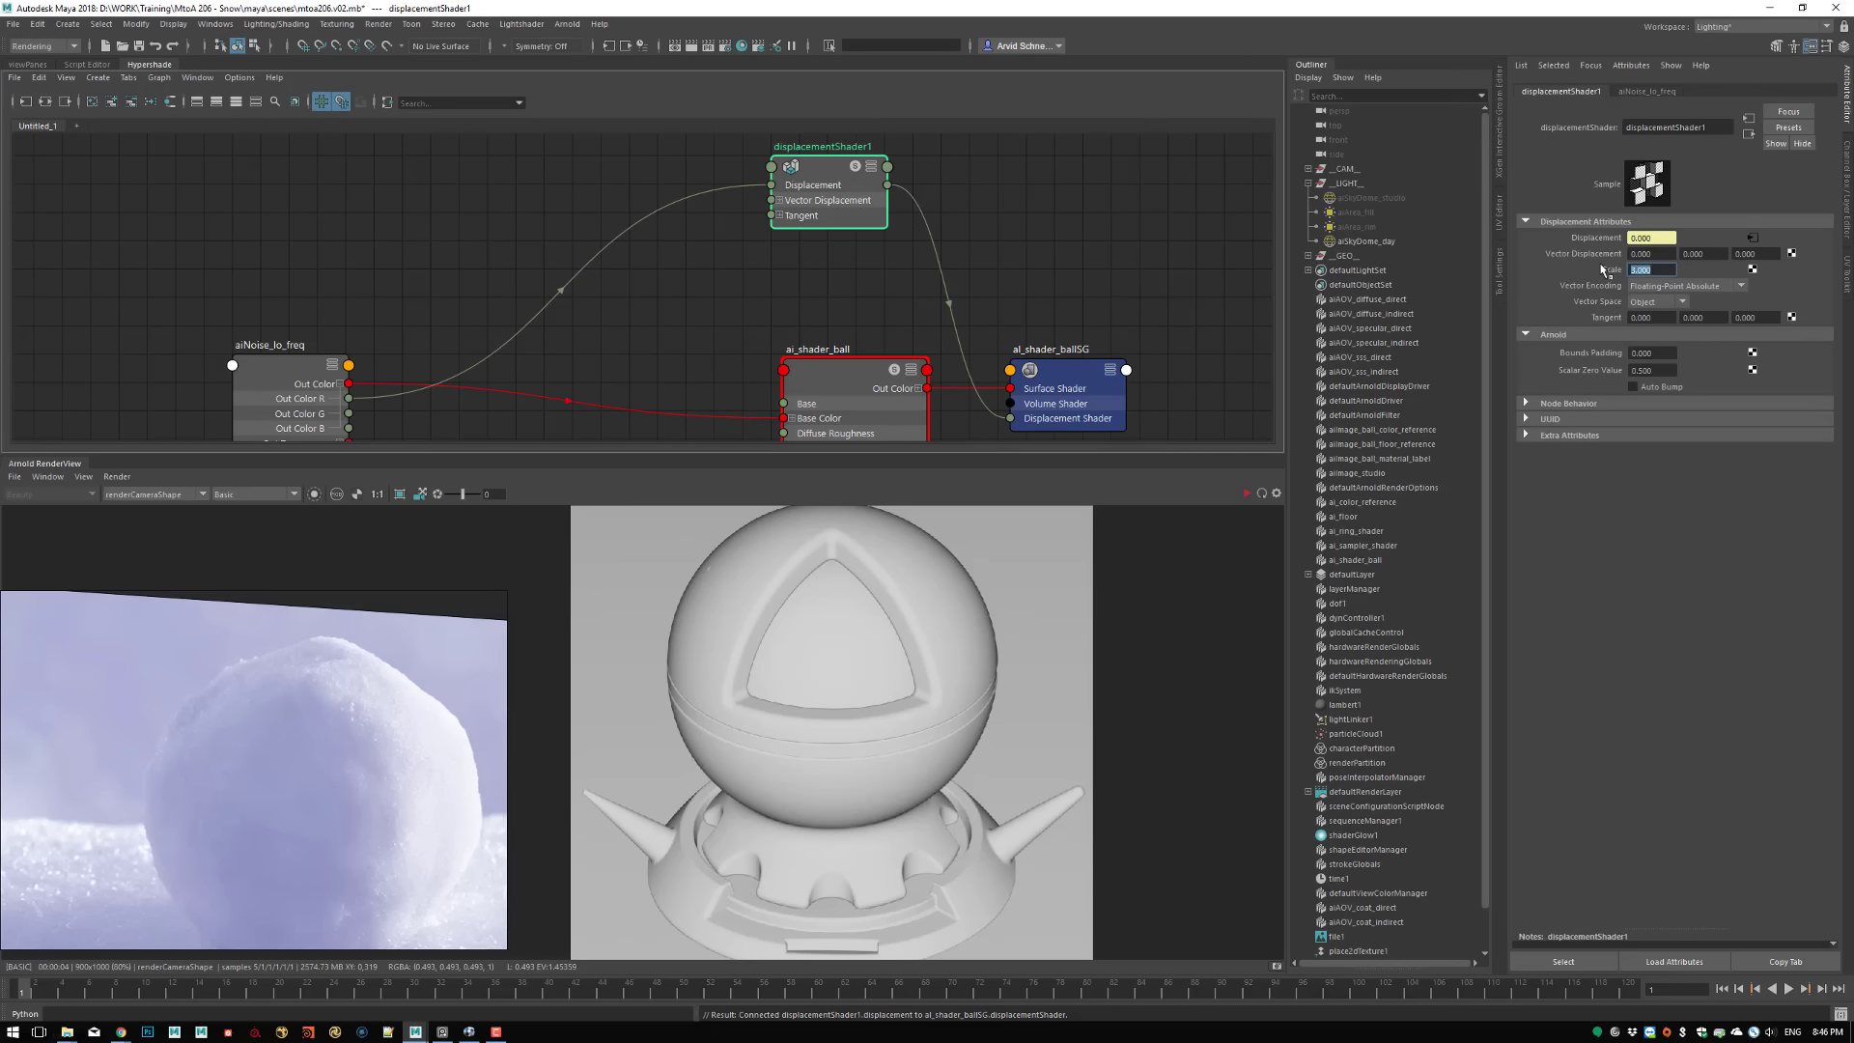
pyautogui.click(1246, 494)
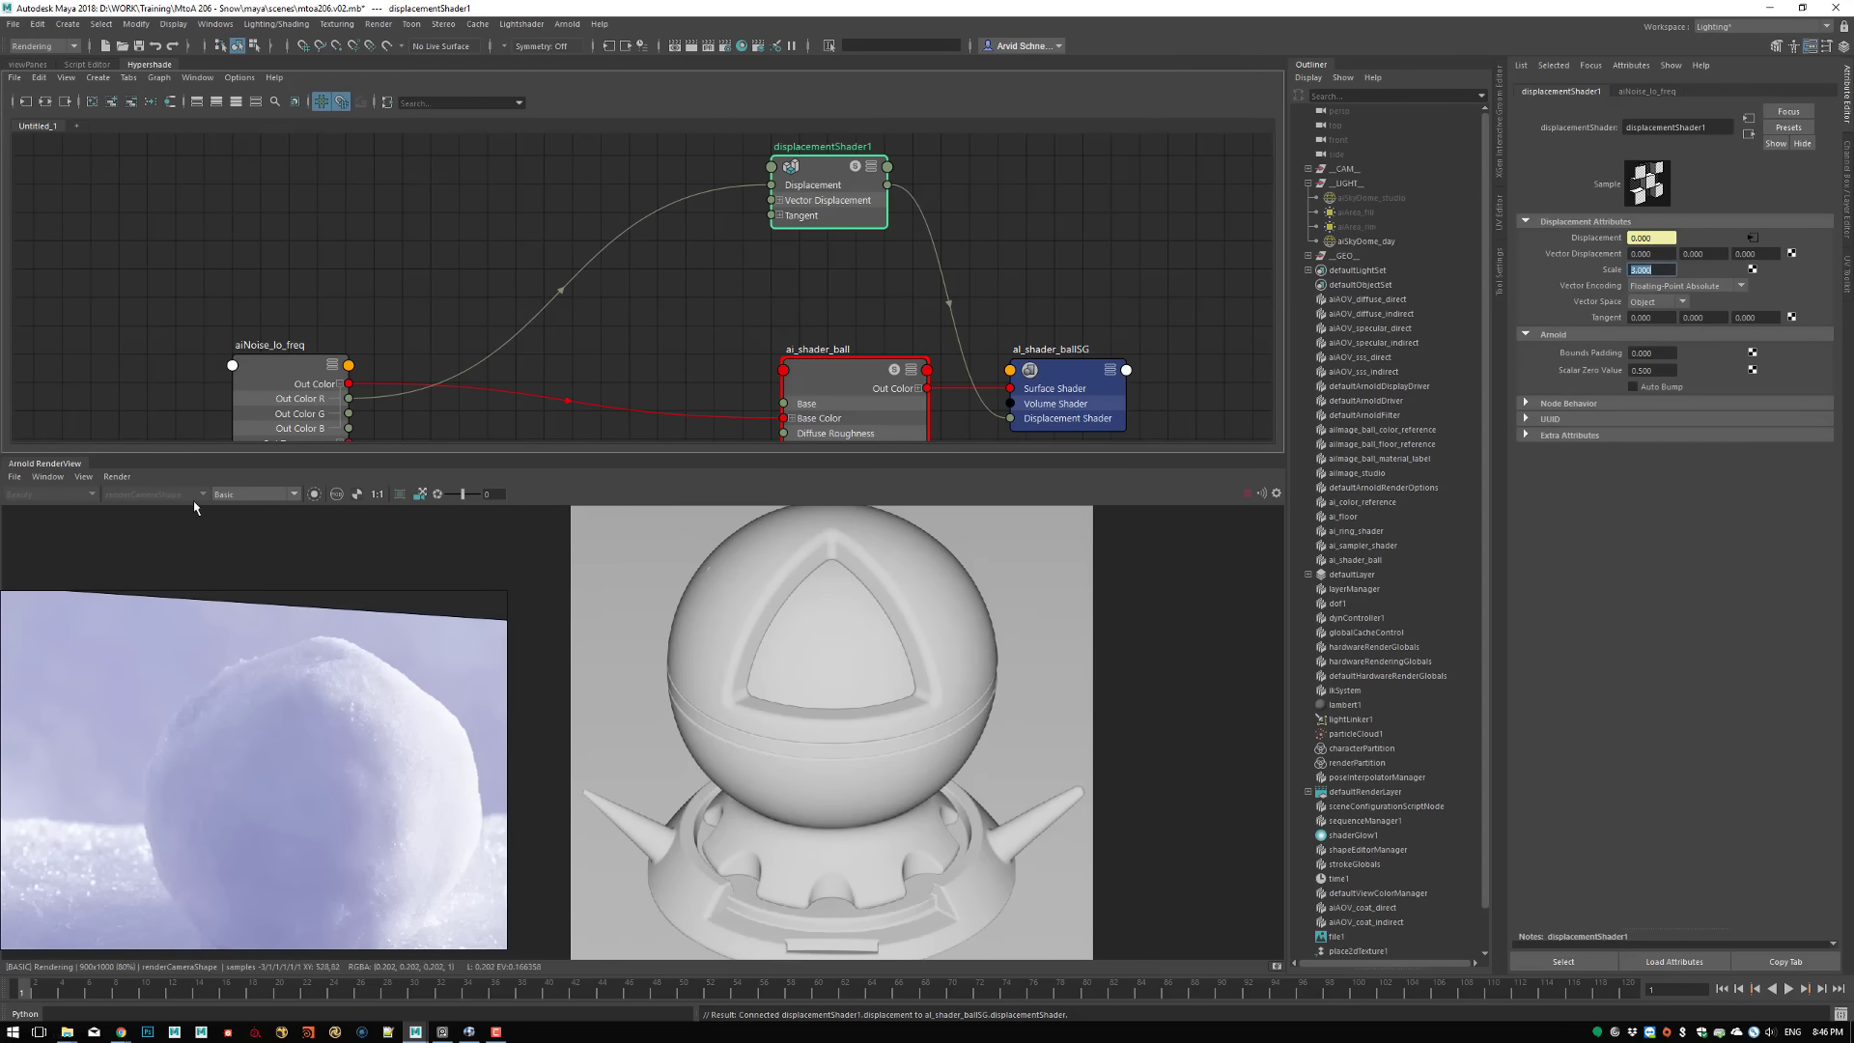
pyautogui.click(110, 477)
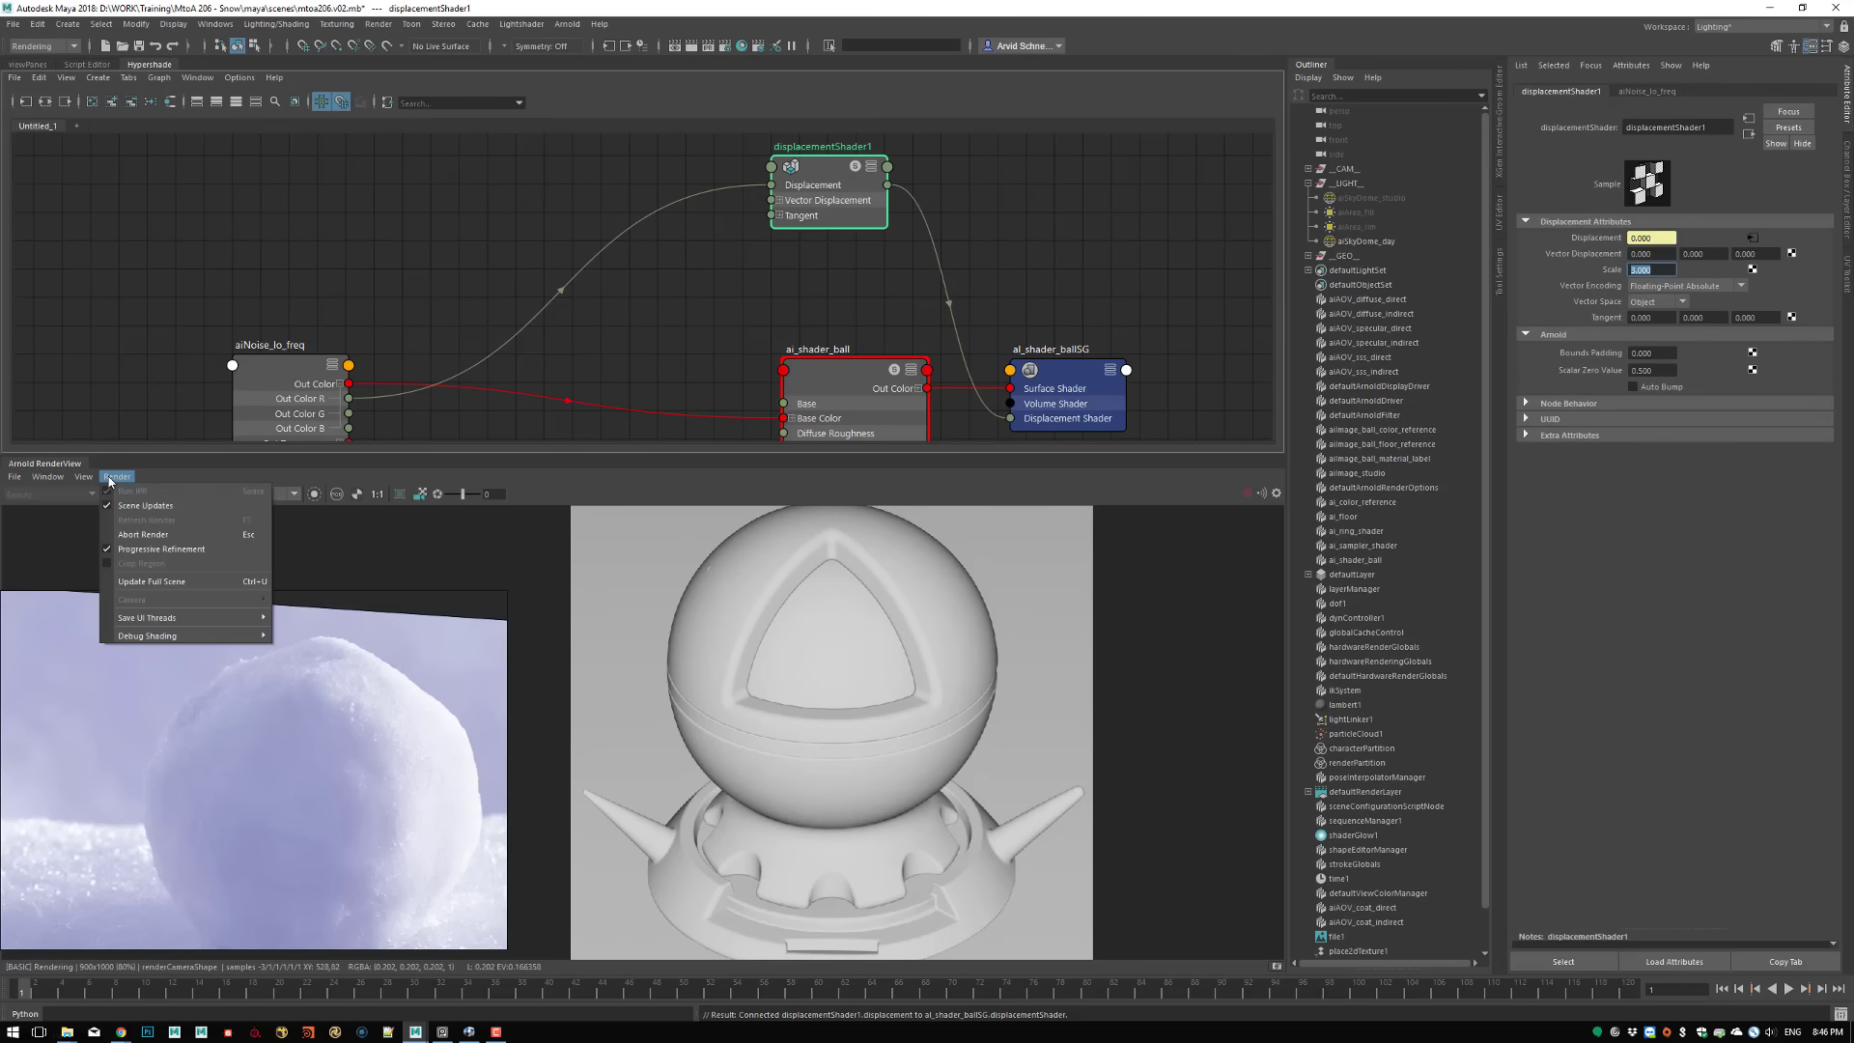
pyautogui.click(144, 583)
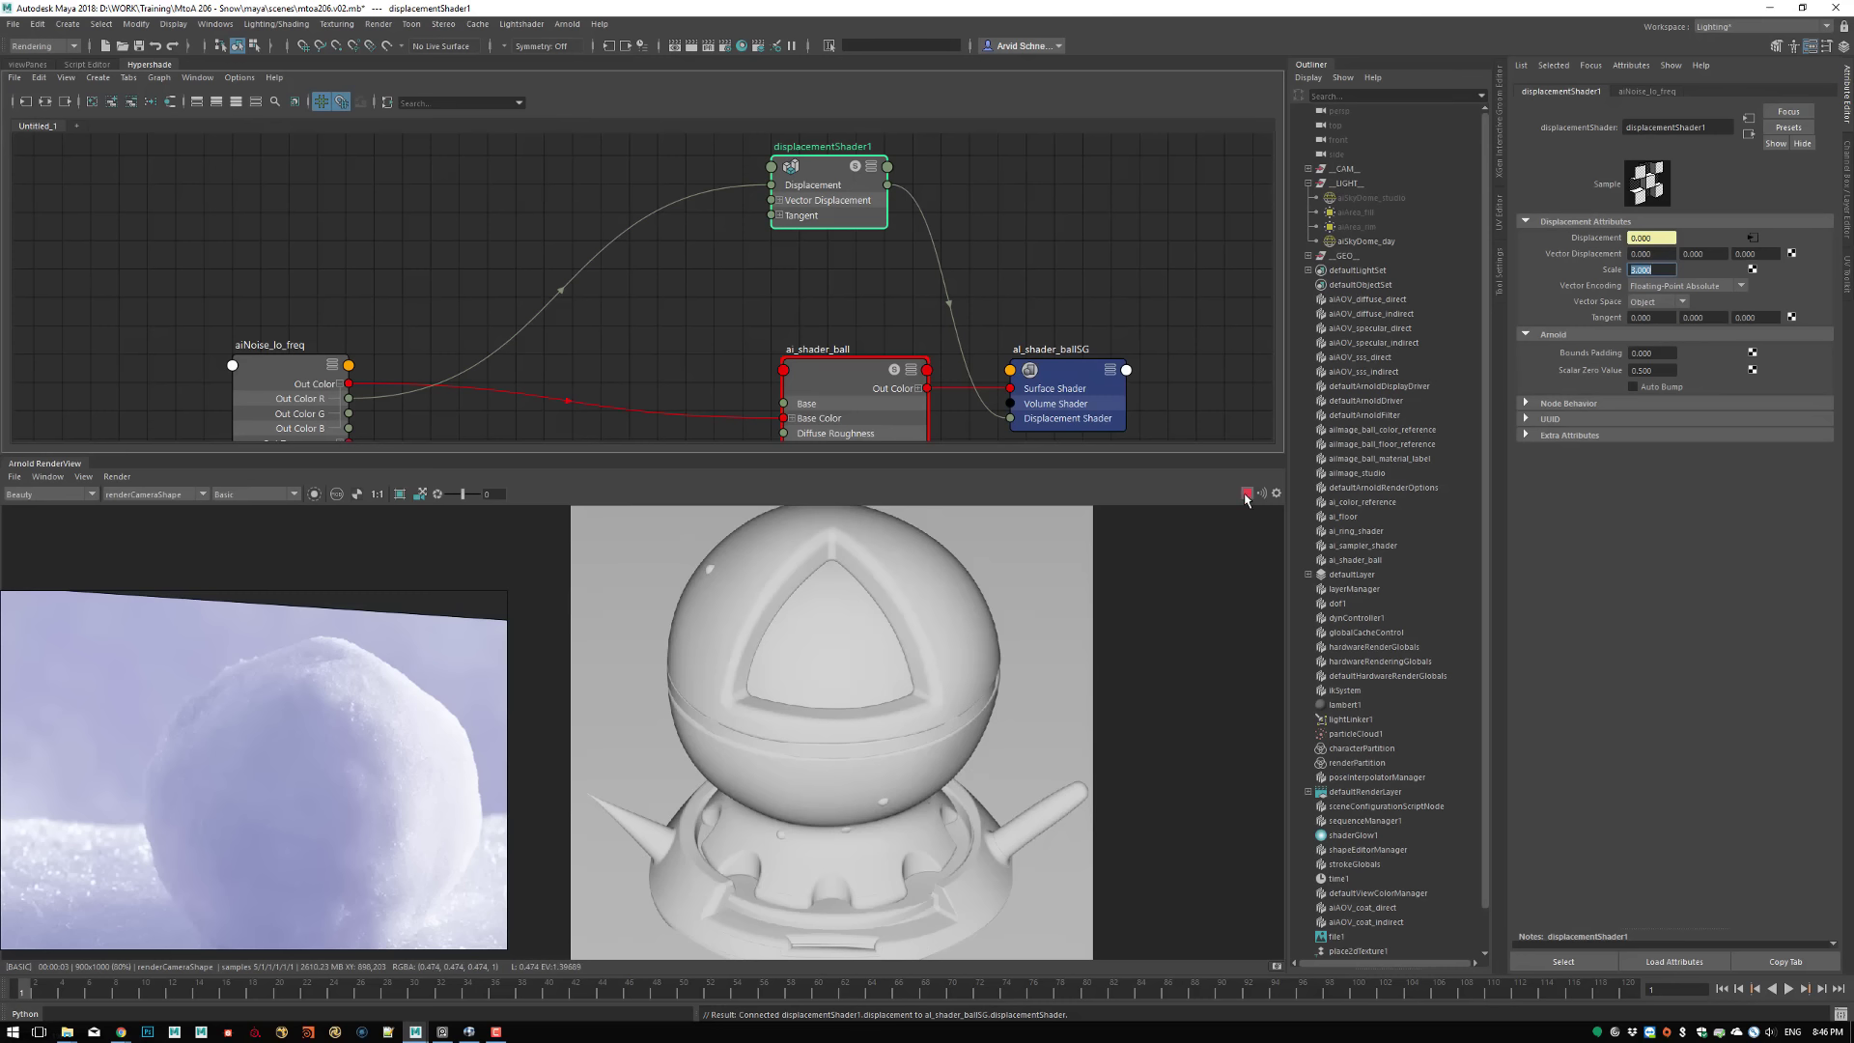
# Set the aiNoise_lo_freq Scale to 0.1 on all three axes
pyautogui.click(280, 374)
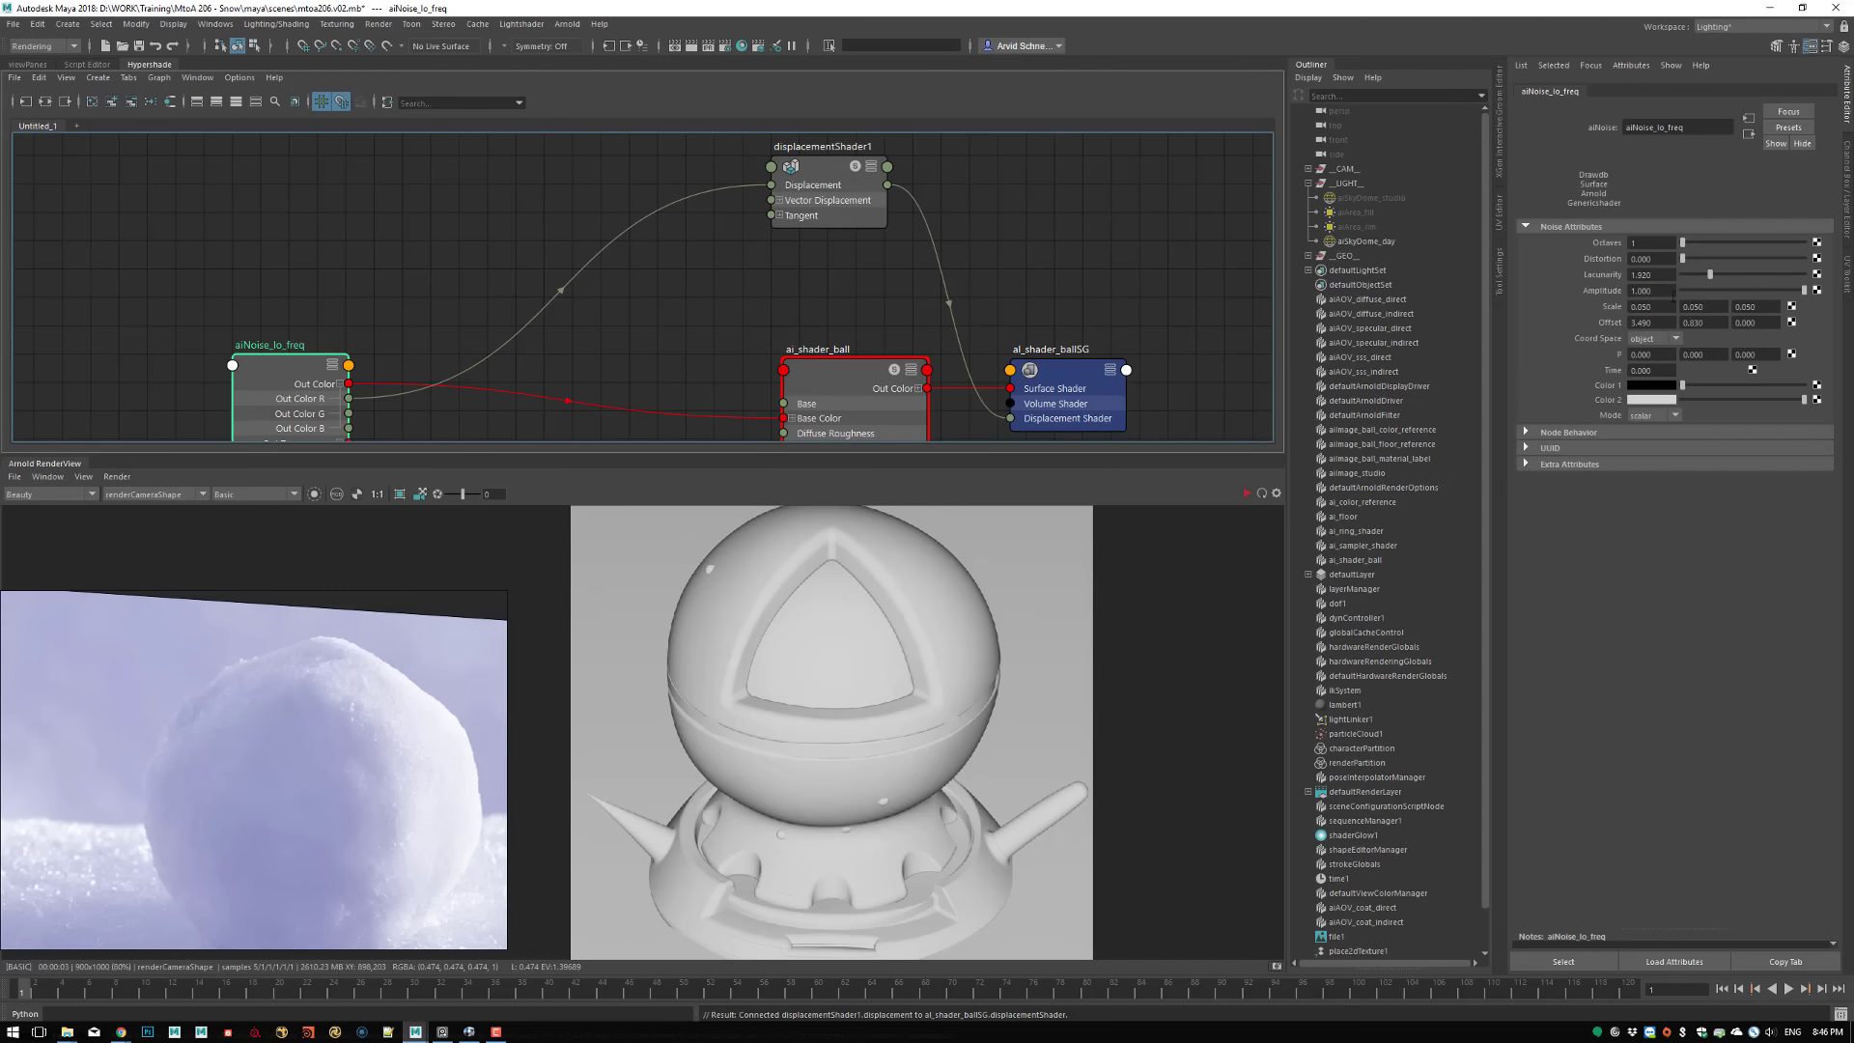
pyautogui.click(1650, 306)
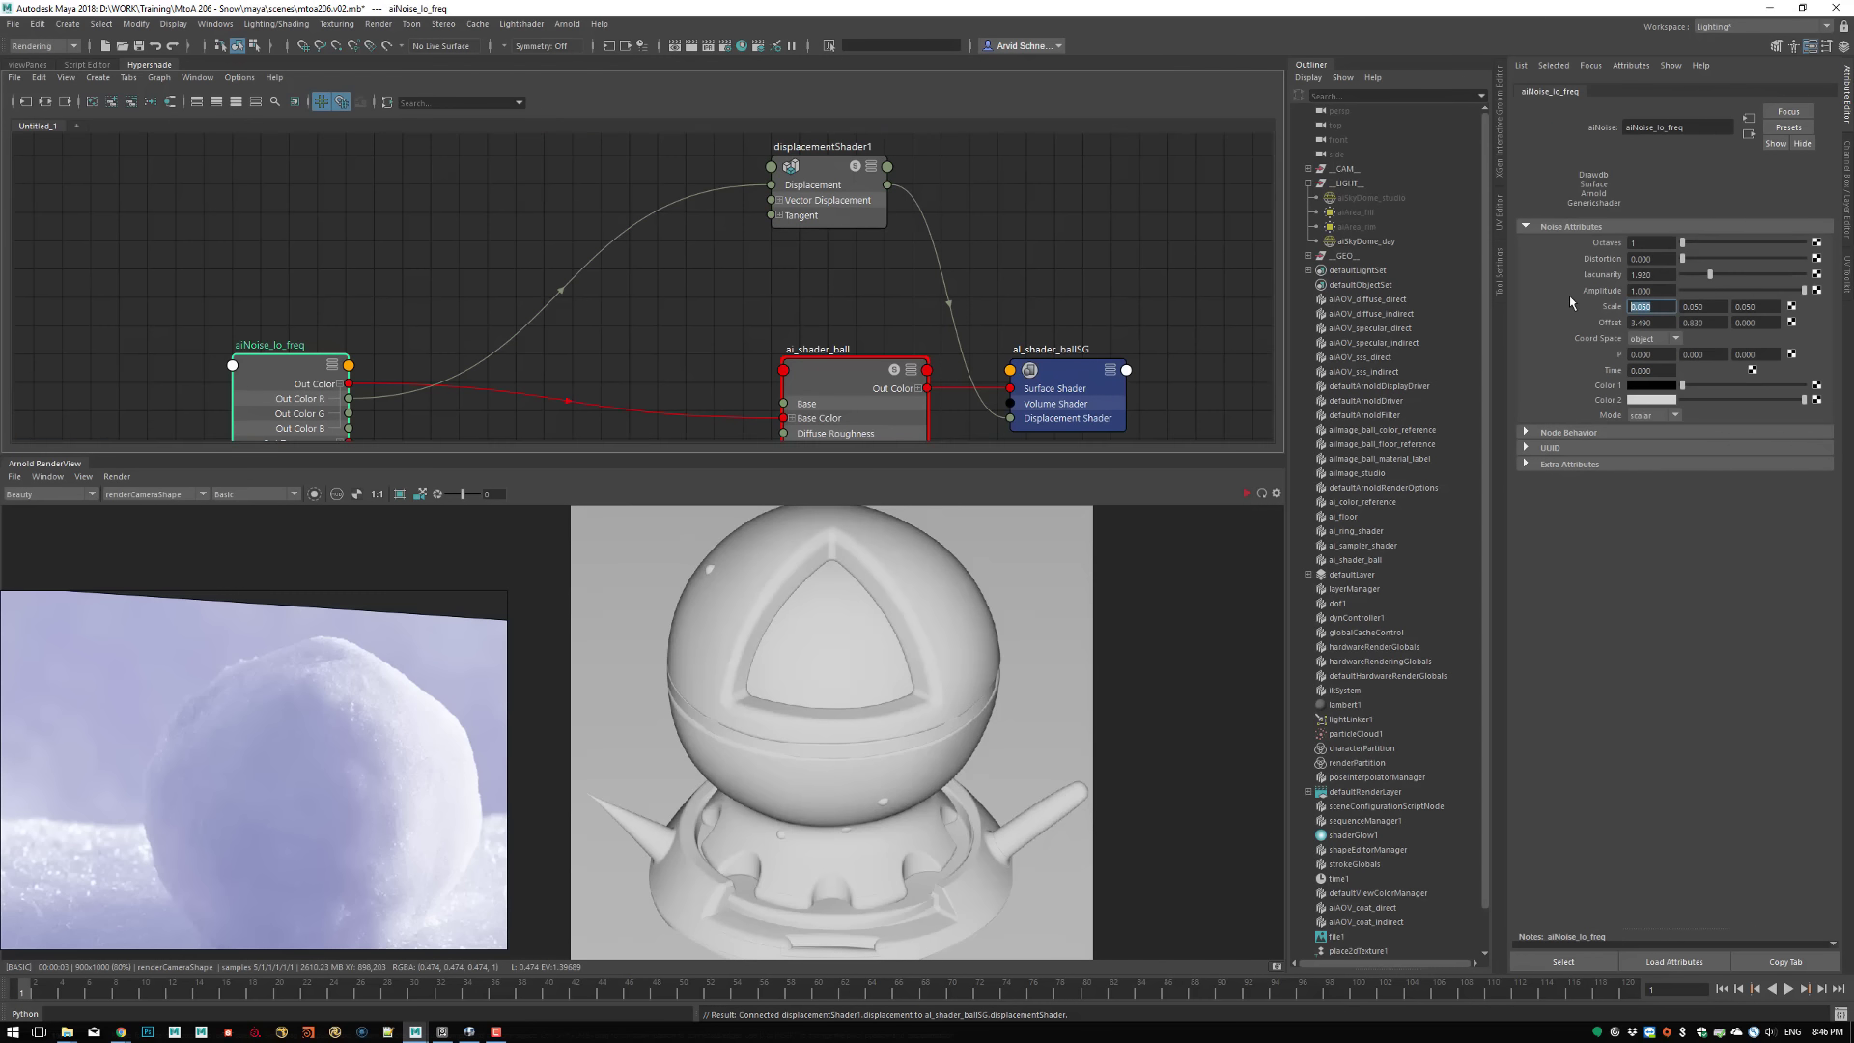
pyautogui.write('0.1')
pyautogui.click(1723, 307)
pyautogui.press('BackSpace')
pyautogui.write('0.1')
pyautogui.press('Tab')
pyautogui.press('BackSpace')
pyautogui.write('0.1')
pyautogui.press('Return')
# Set the Subdivision Type of ShaderBall_GEOShape and ShaderBase_GEOShape to none and update the full scene render
pyautogui.click(926, 589)
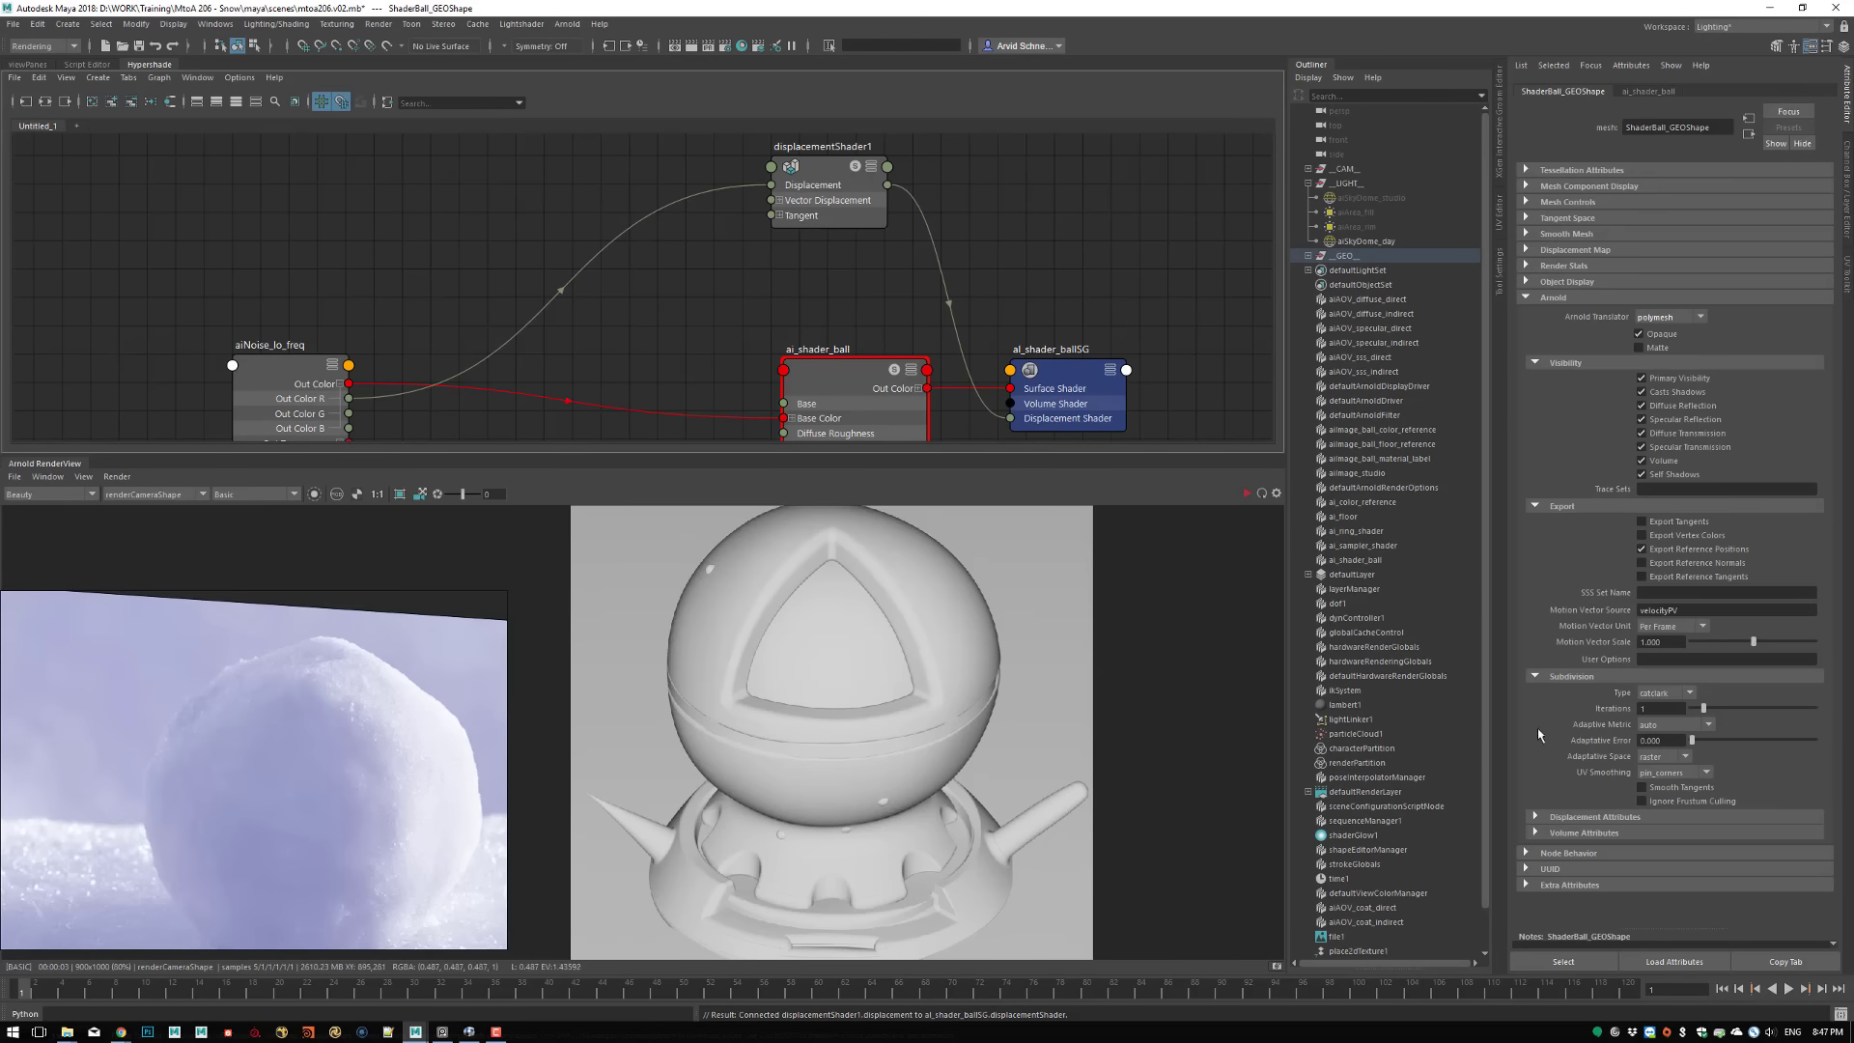
pyautogui.click(1666, 693)
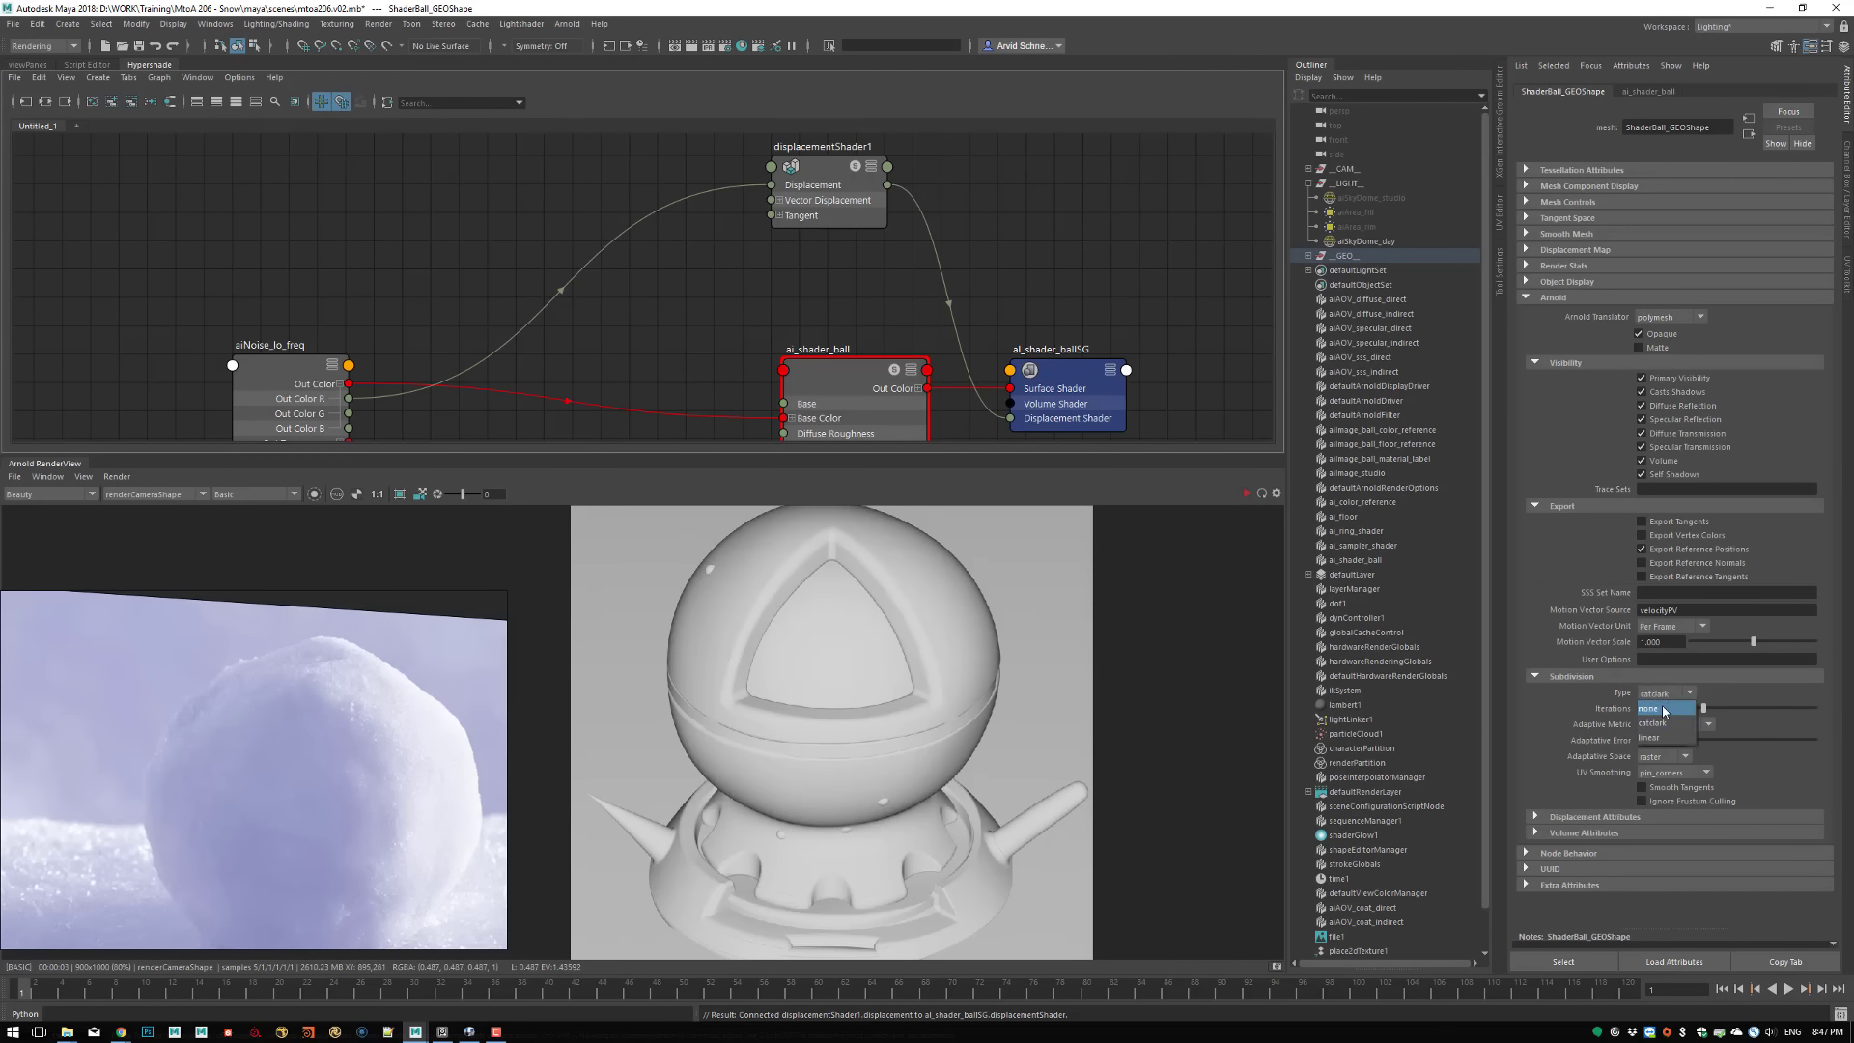
pyautogui.click(1655, 707)
pyautogui.click(907, 844)
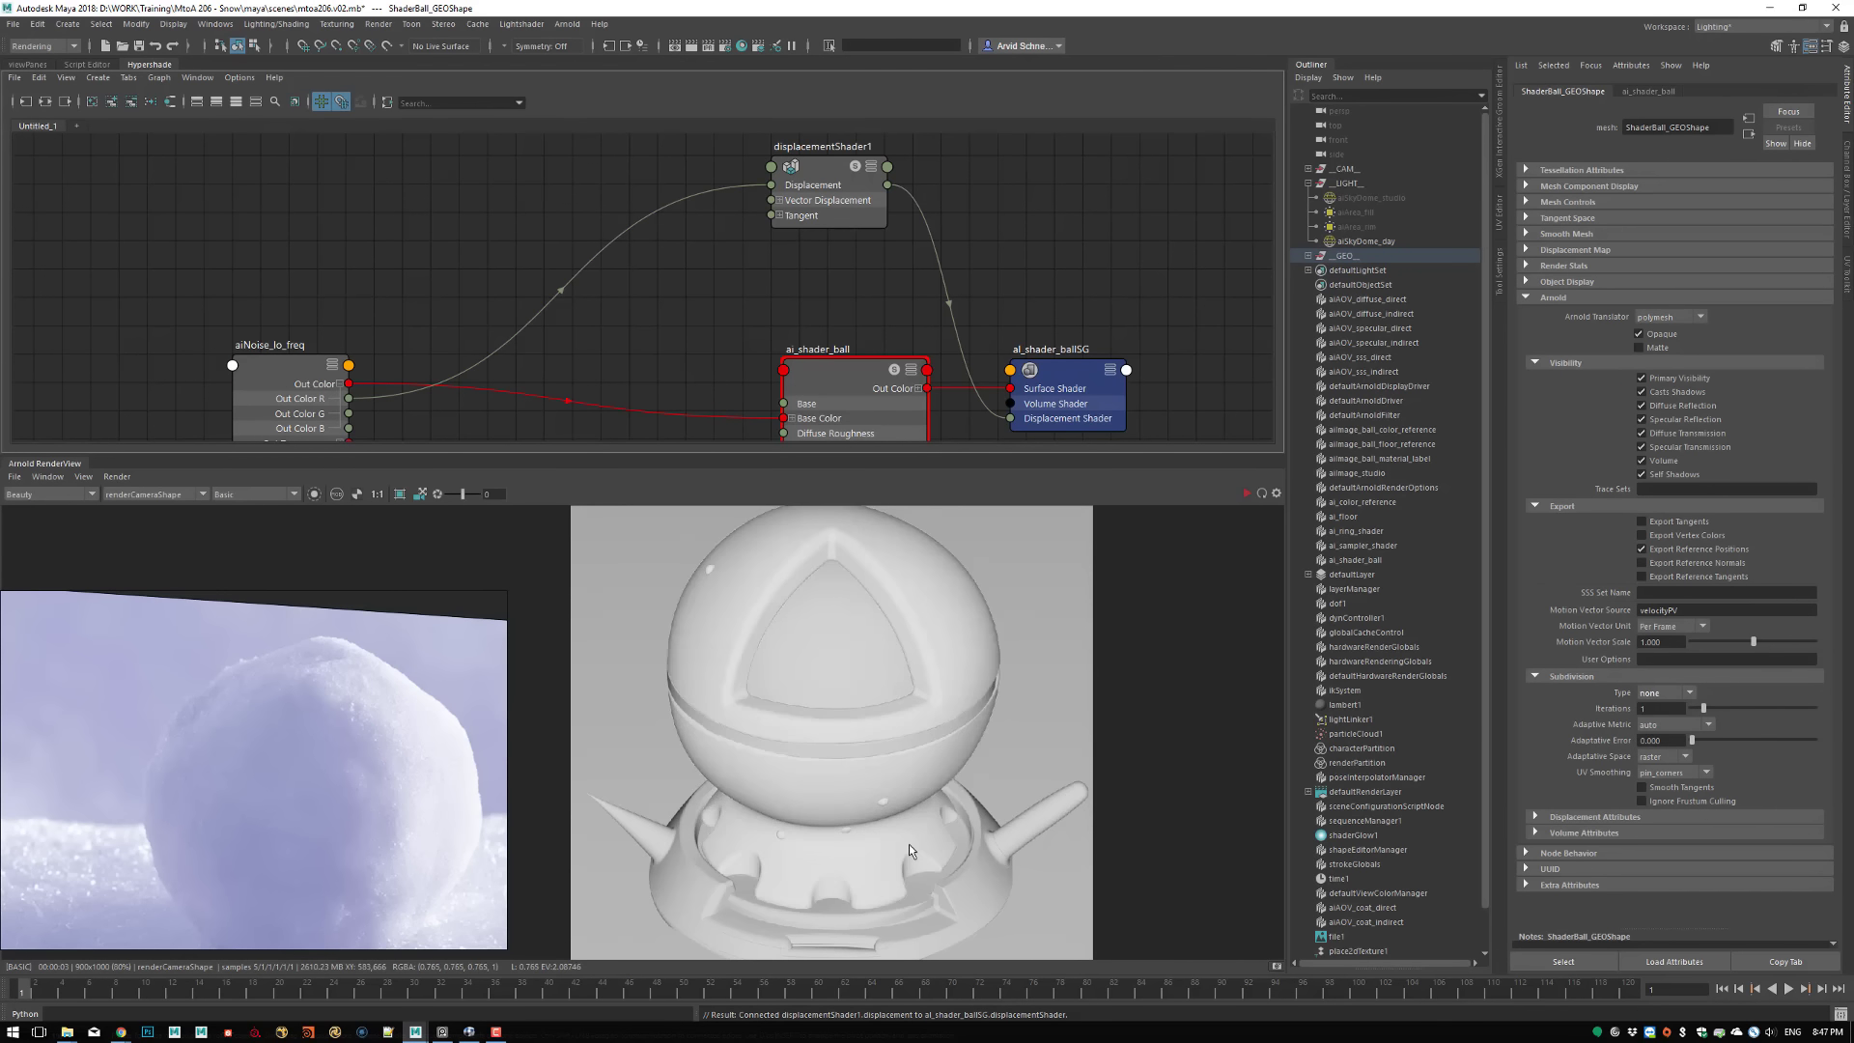
pyautogui.click(1668, 693)
pyautogui.click(1668, 706)
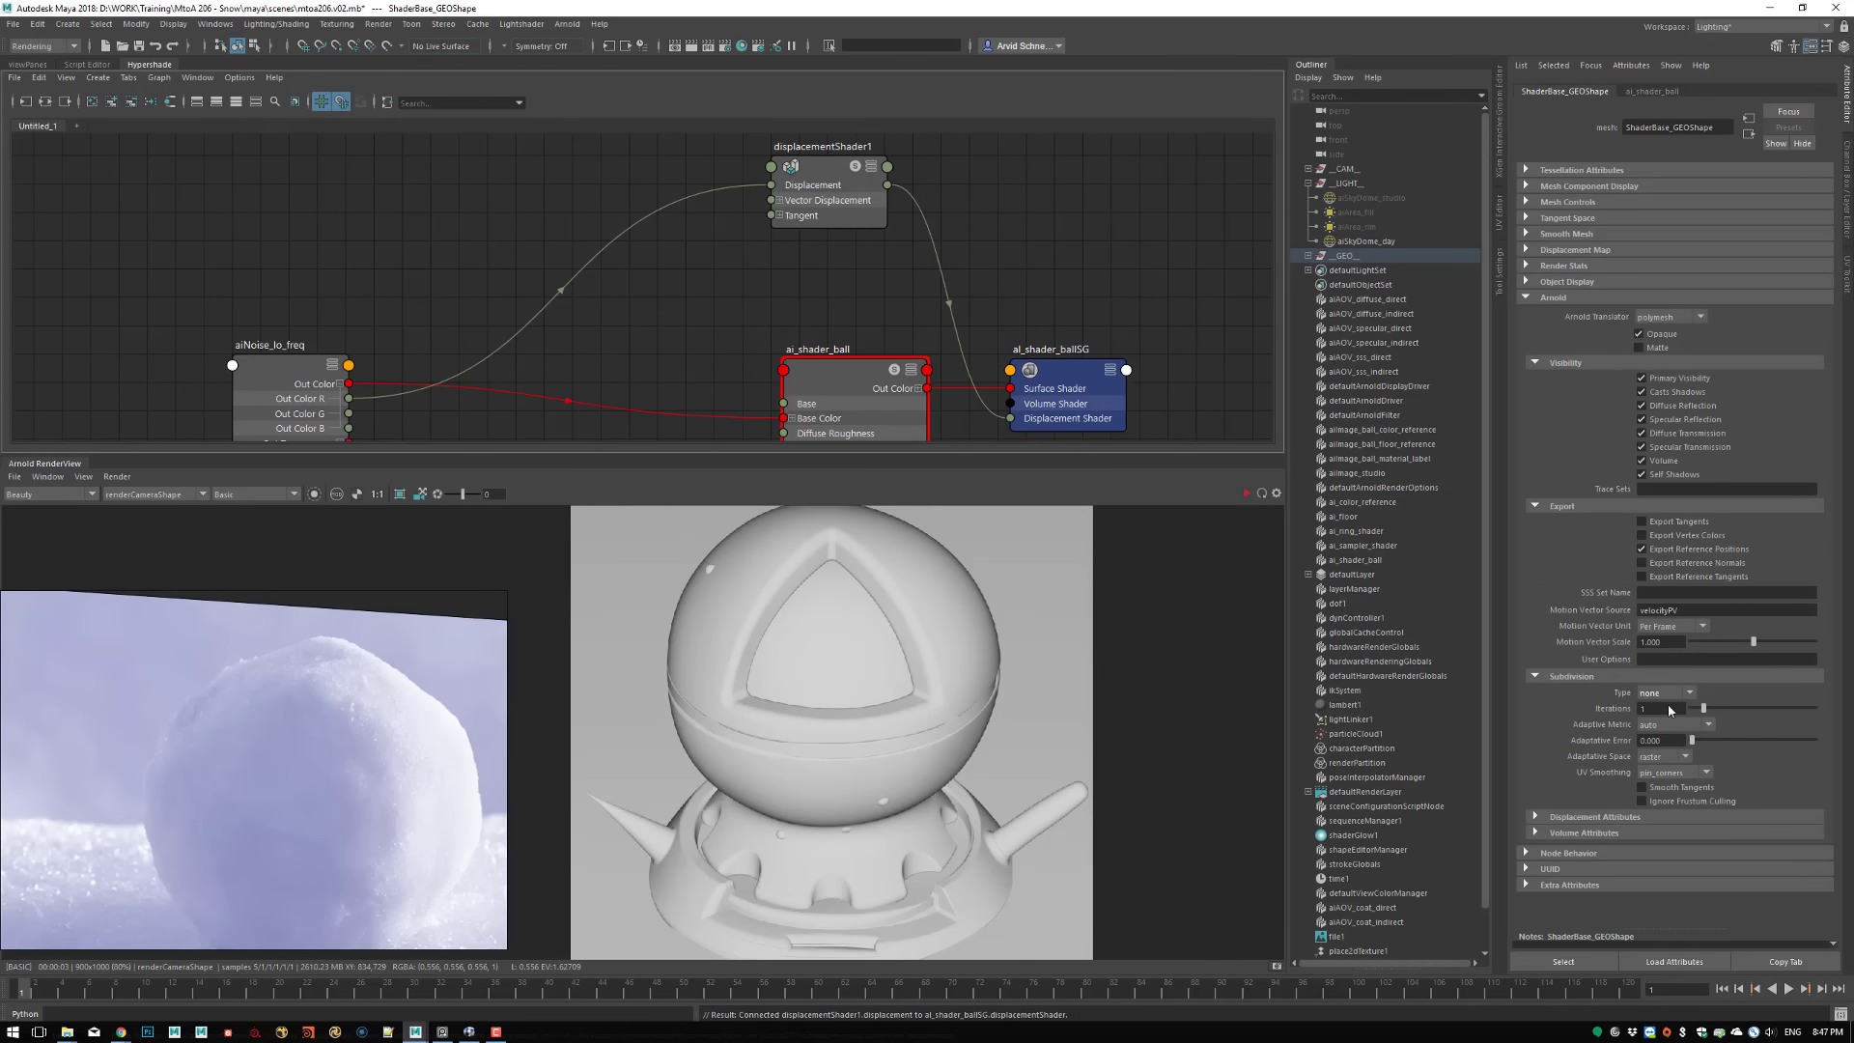
pyautogui.click(925, 646)
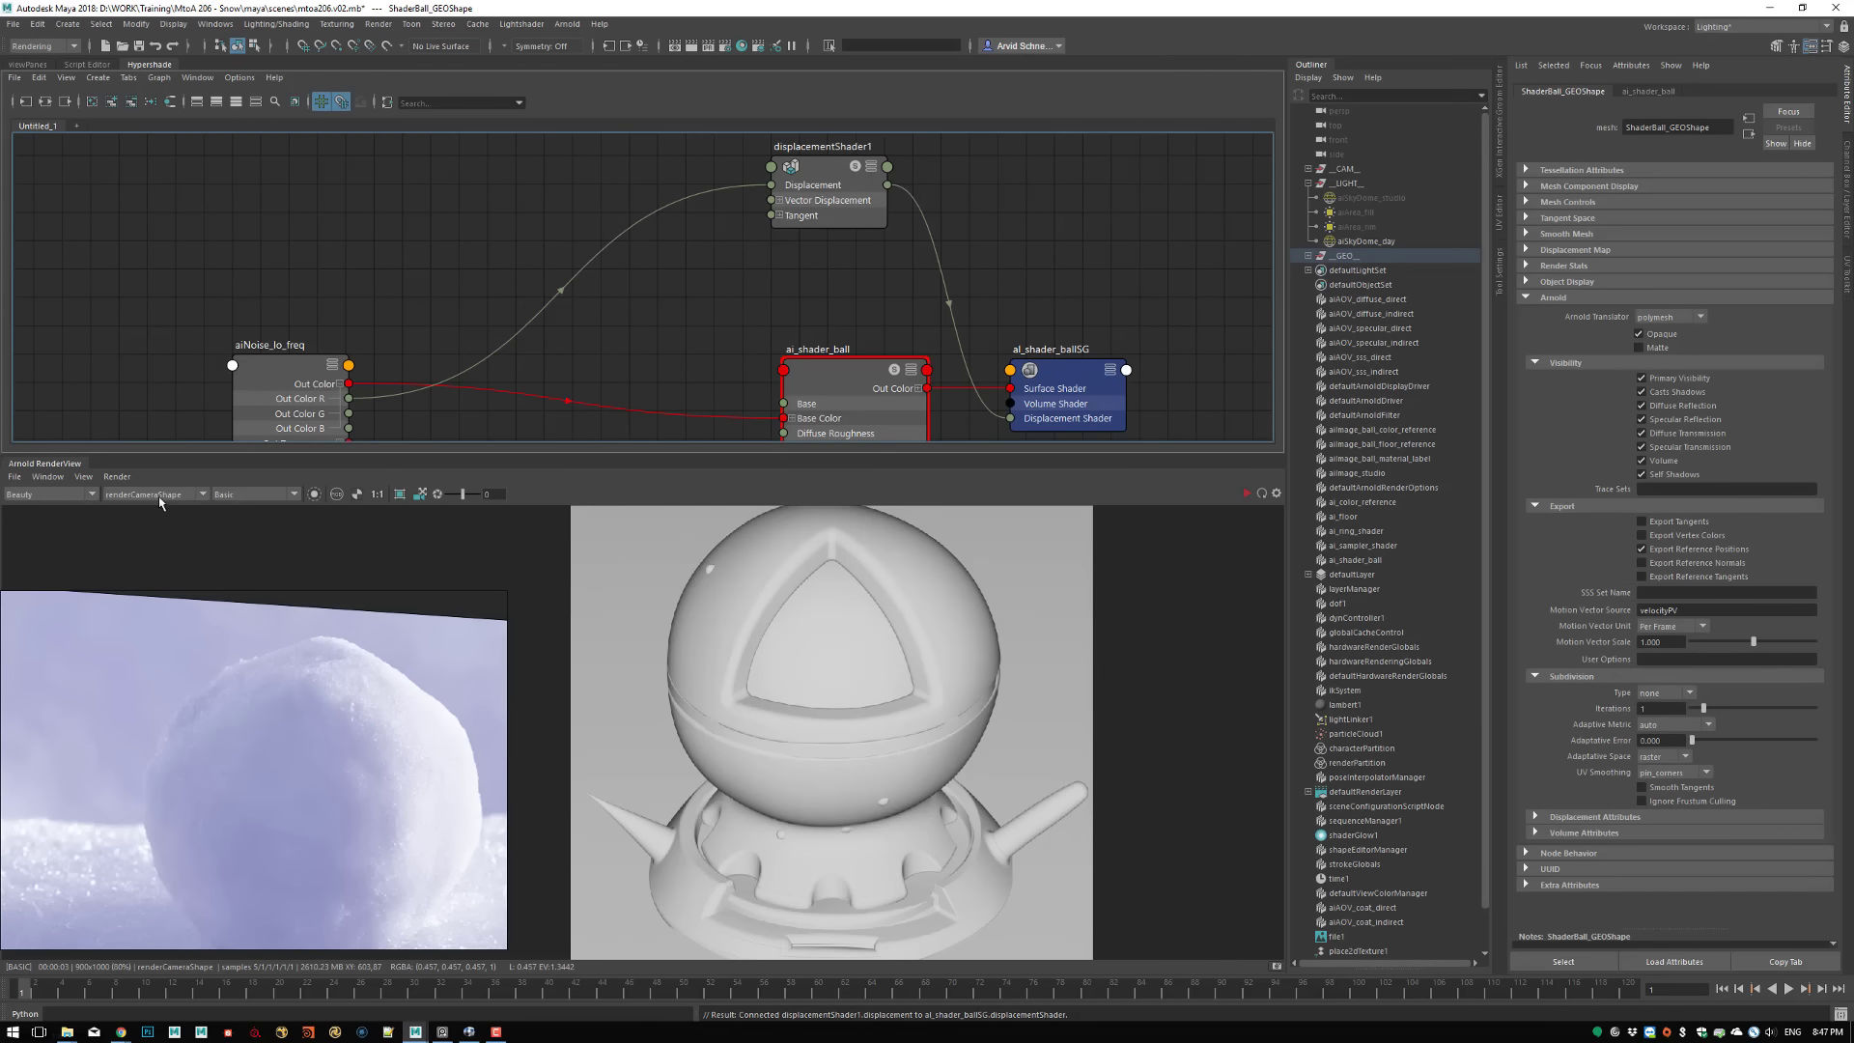
pyautogui.click(116, 477)
pyautogui.click(148, 590)
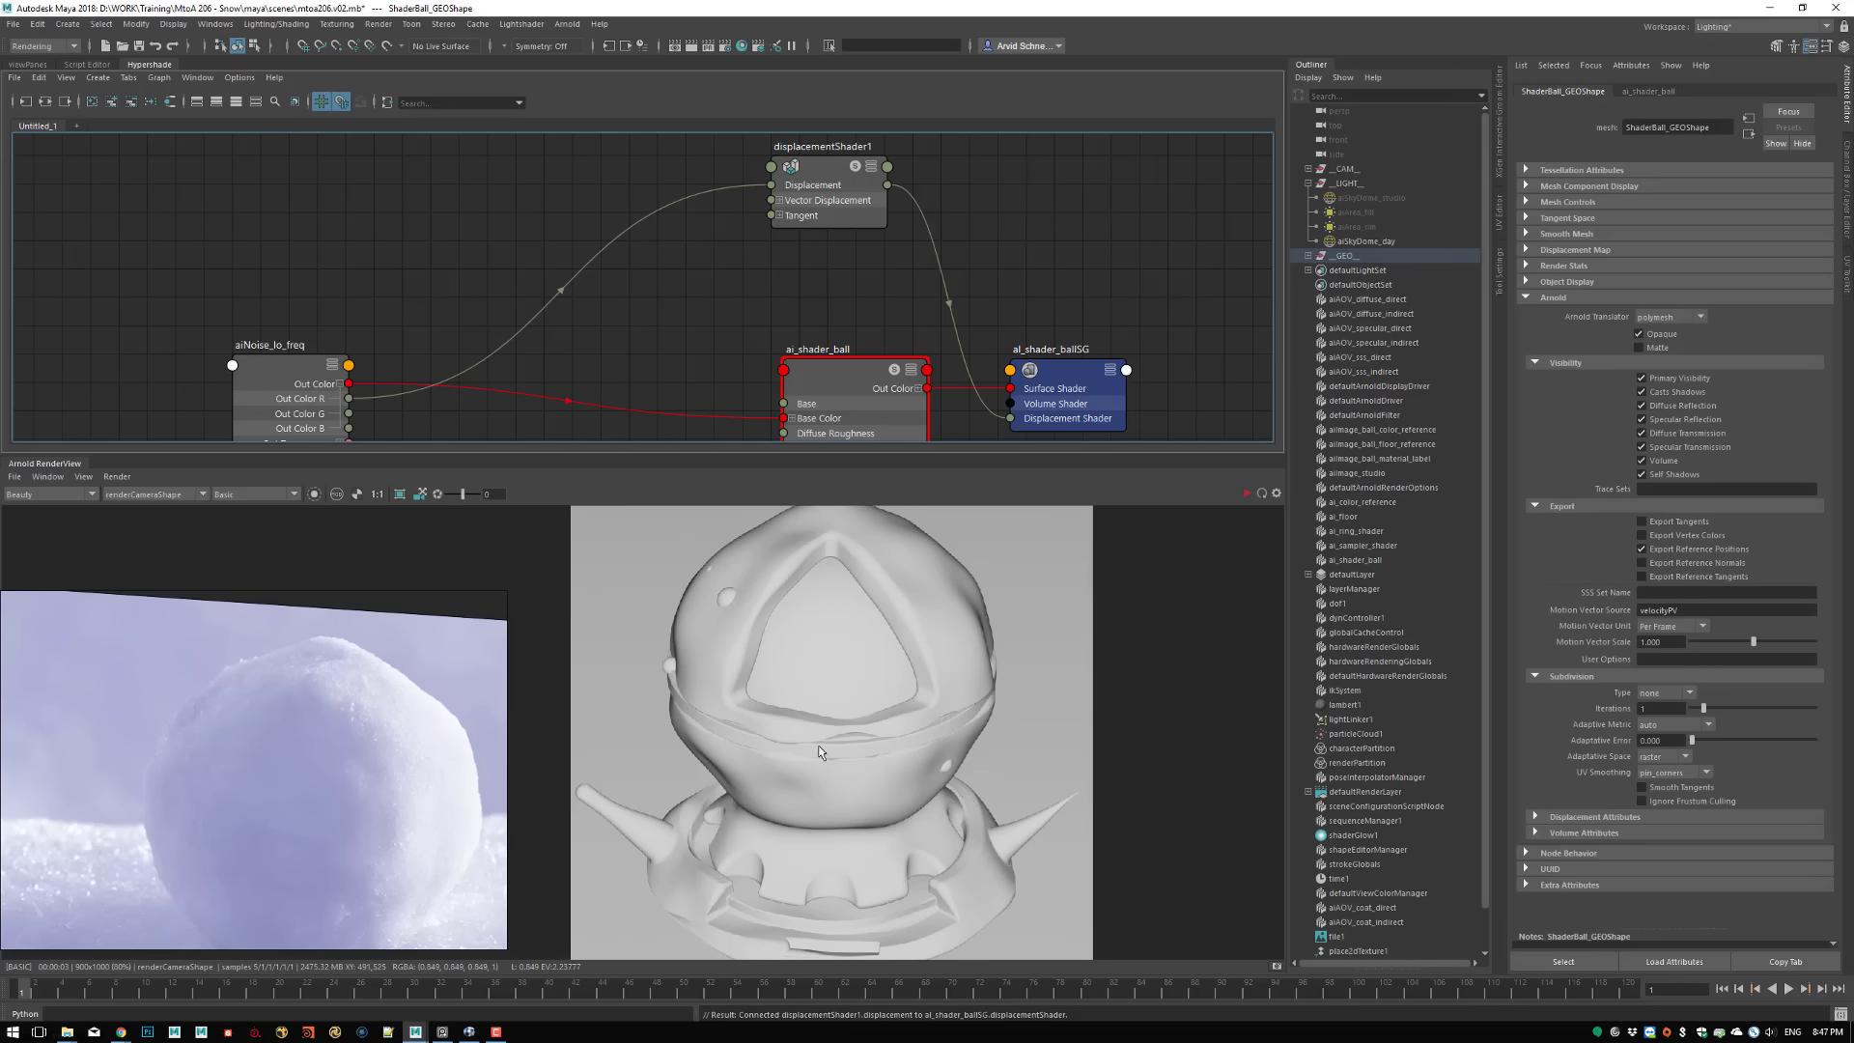
# Set the Scale of displacementShader1 to 1.5 and refresh the render with a full scene update
pyautogui.click(288, 379)
pyautogui.click(852, 203)
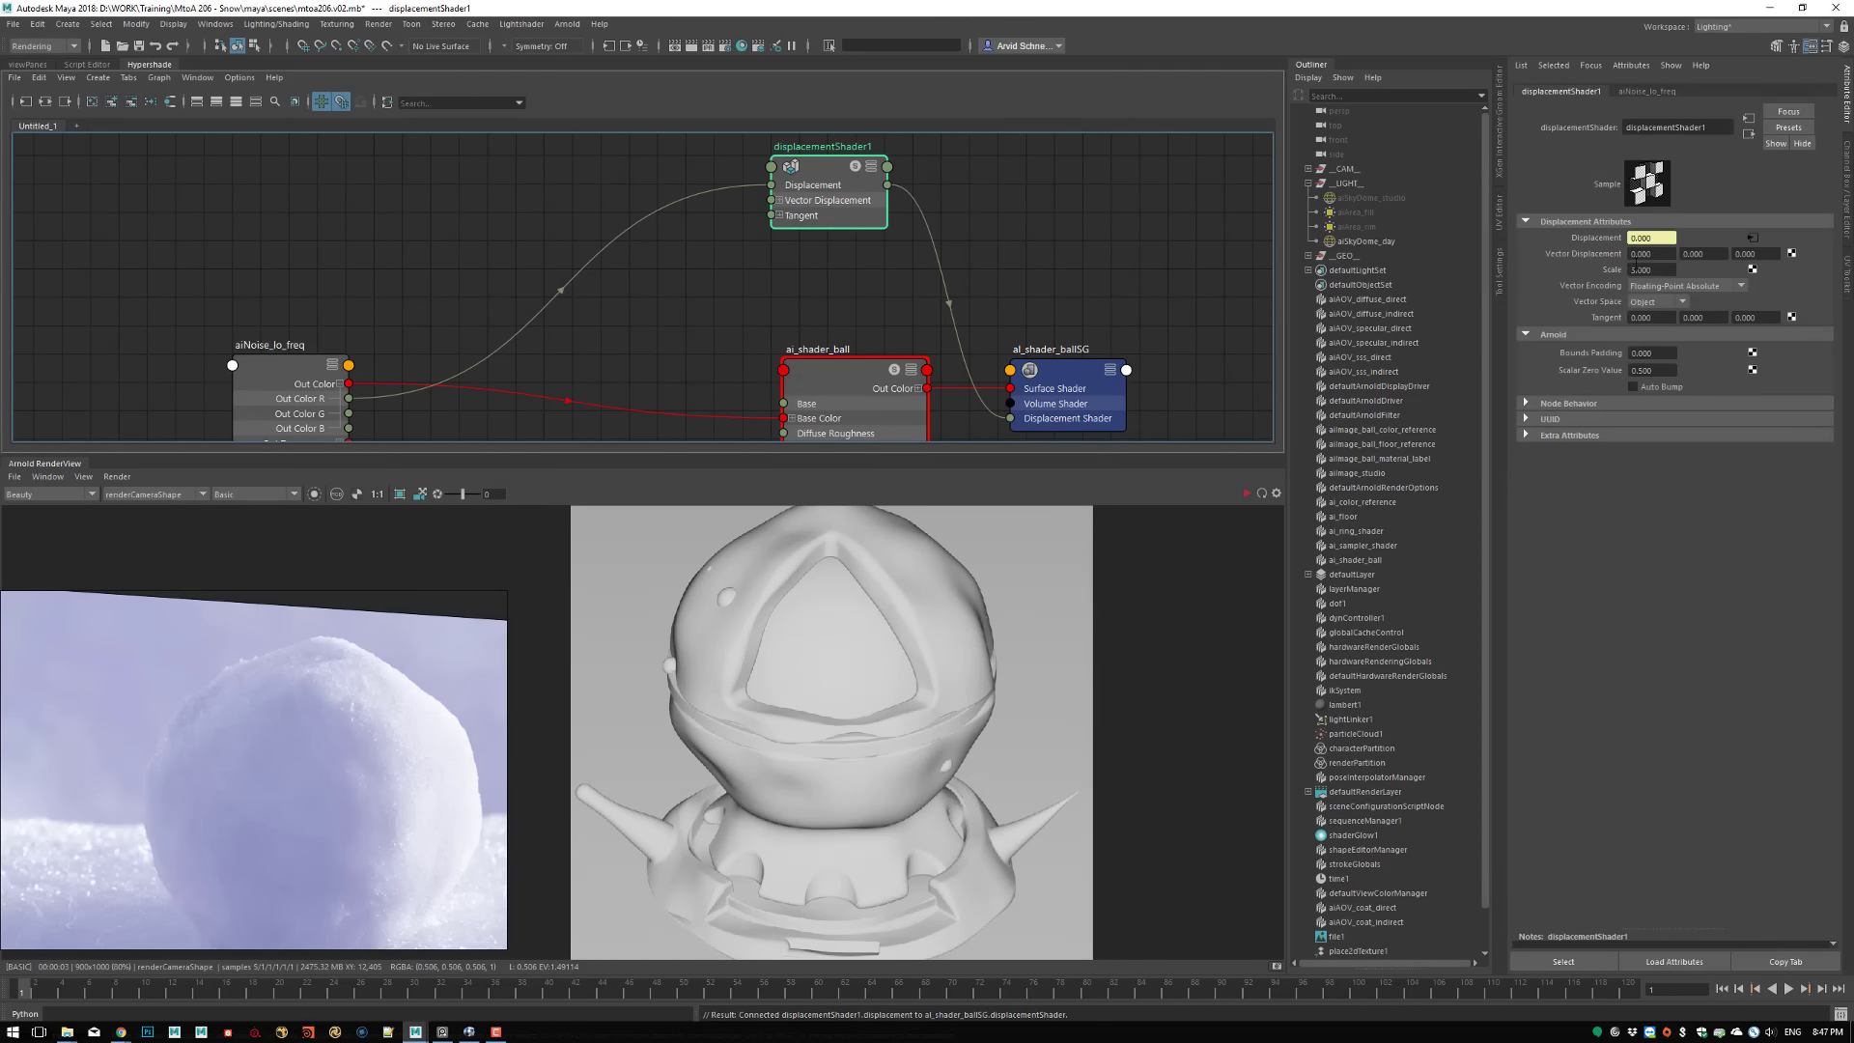
pyautogui.click(1652, 270)
pyautogui.write('1.')
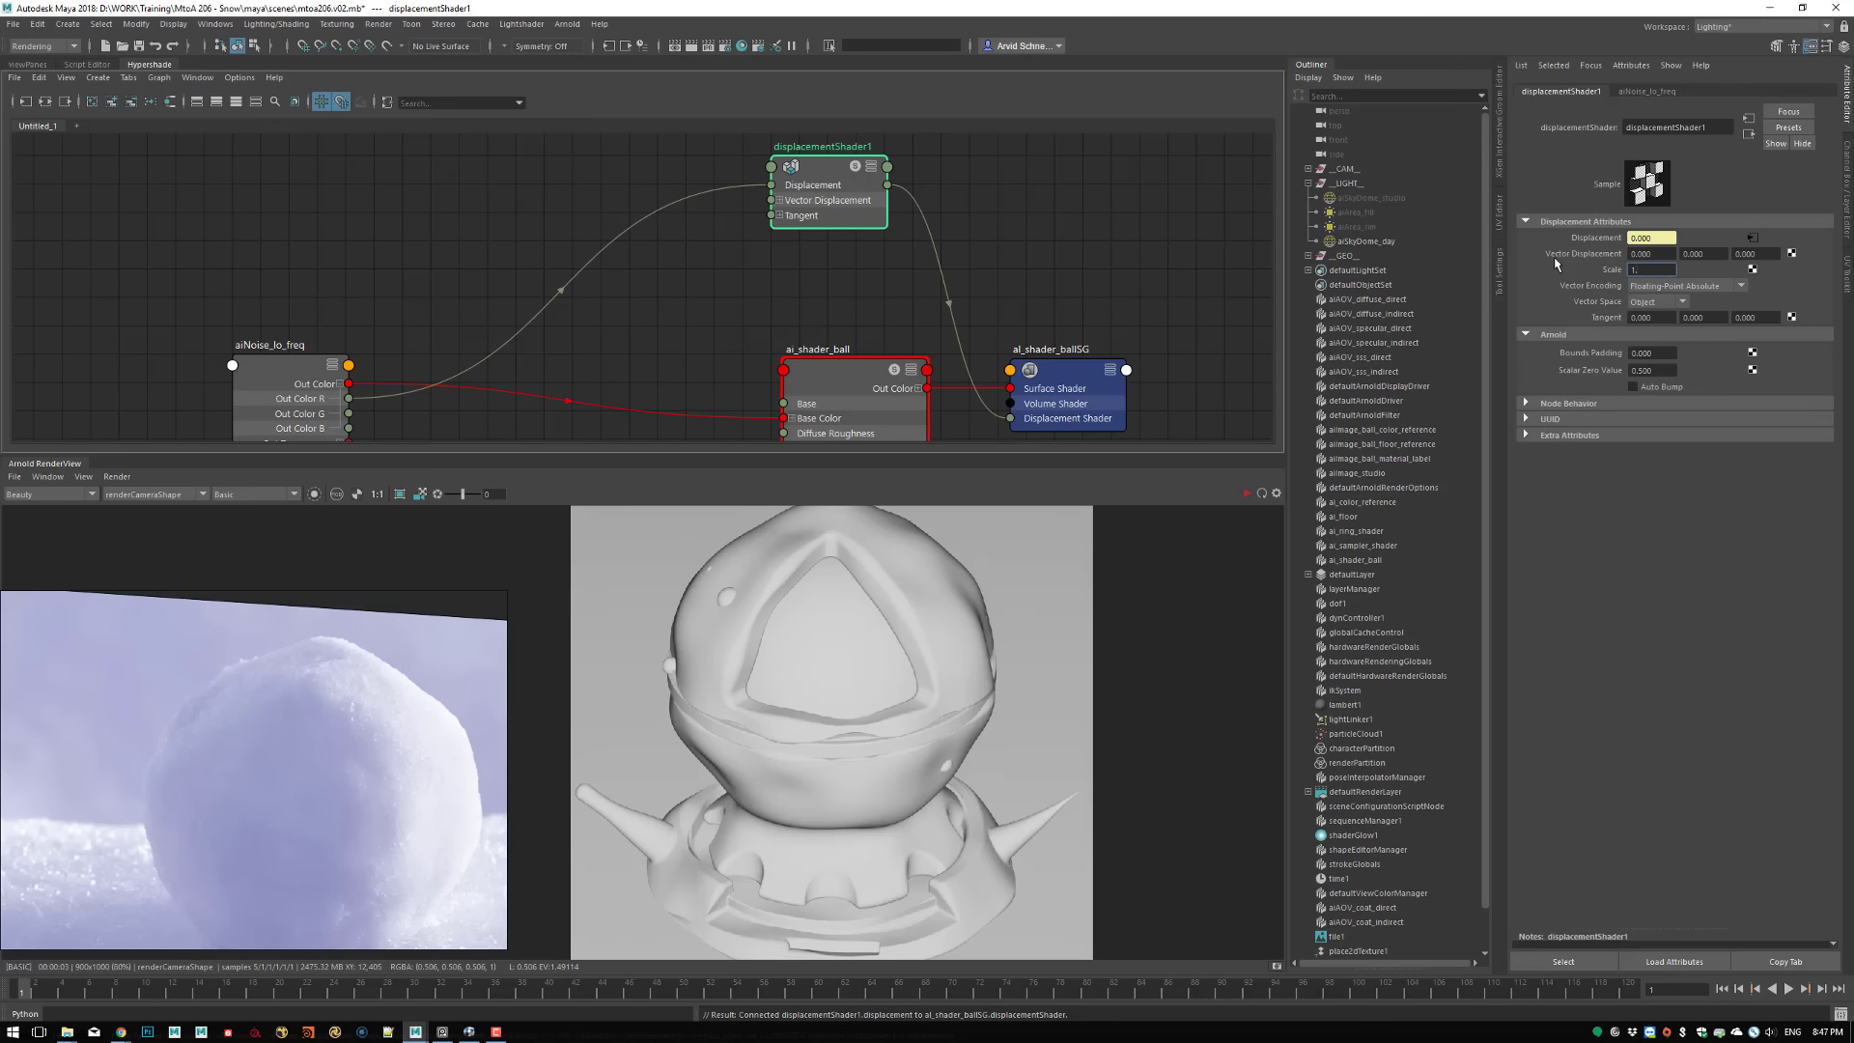
pyautogui.write('5')
pyautogui.press('Return')
pyautogui.click(117, 476)
pyautogui.click(162, 579)
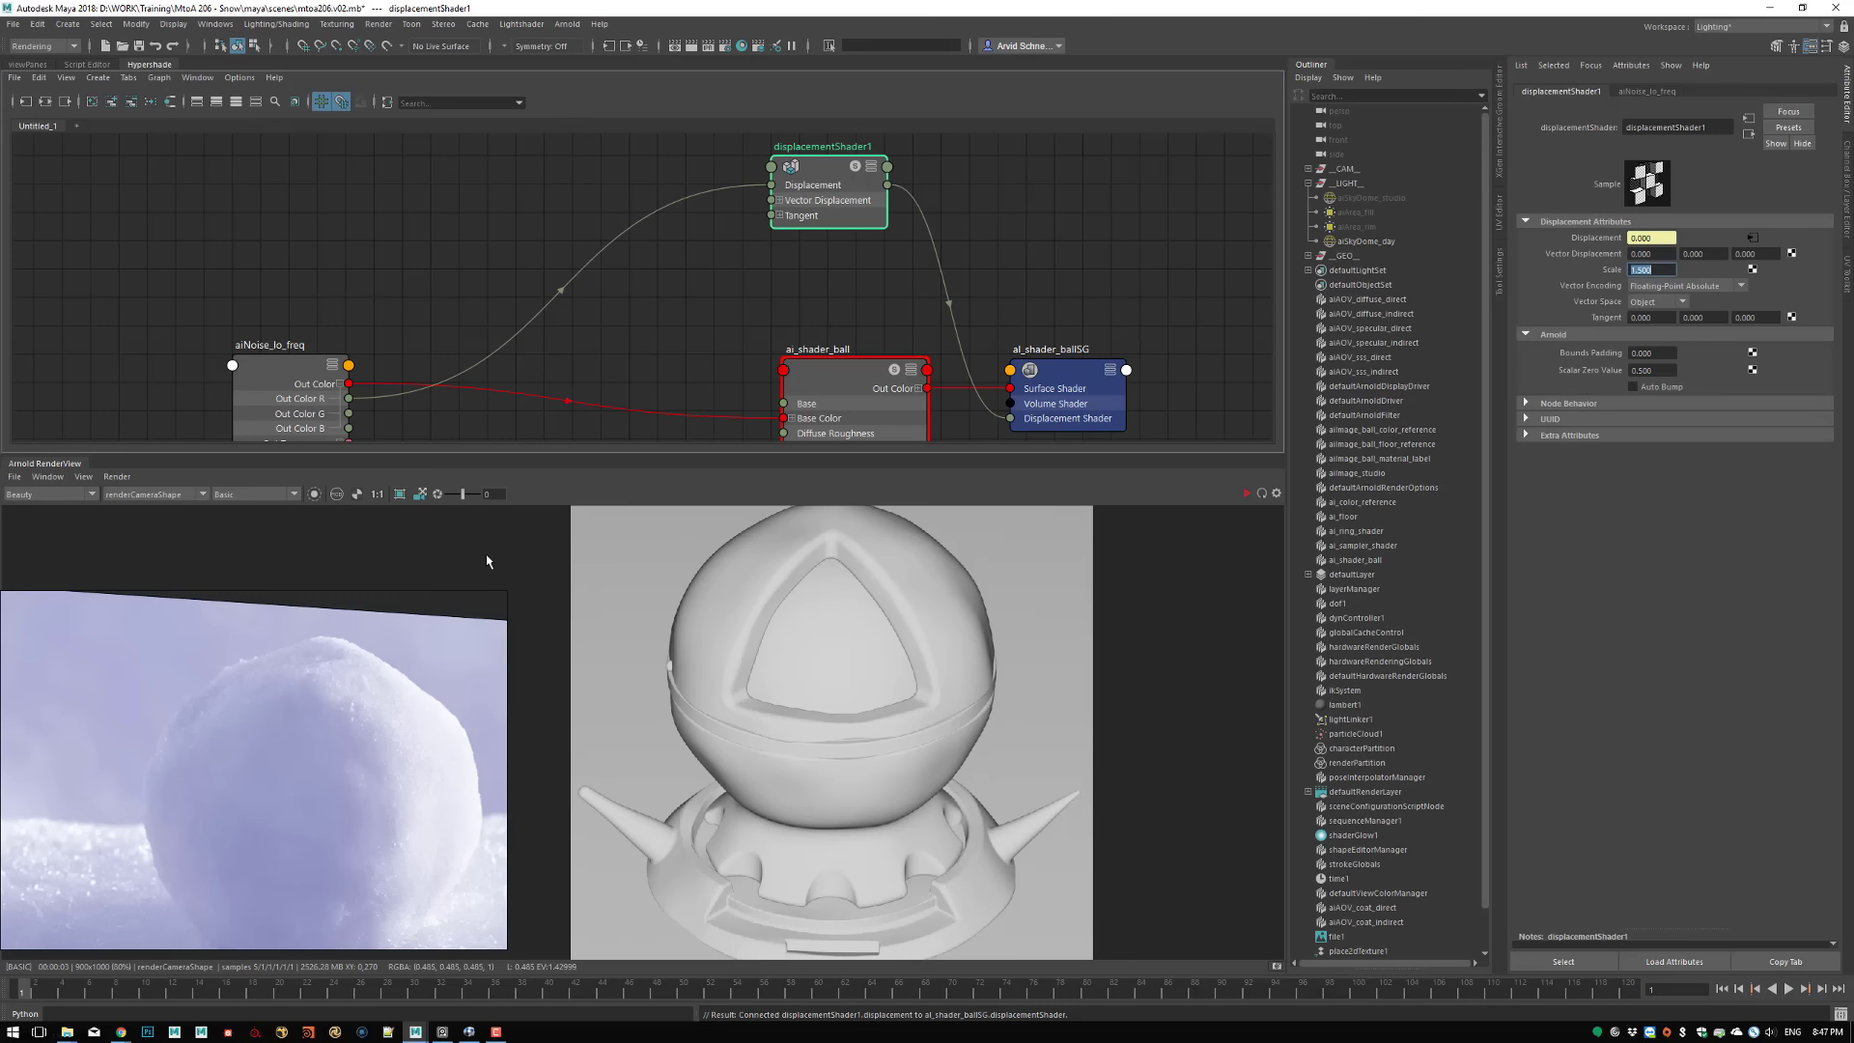
# Reposition the aiNoise_lo_freq node higher in the shader graph to make room for more nodes
pyautogui.keyDown('alt'); pyautogui.moveTo(480, 303); pyautogui.dragTo(540, 236, button='middle'); pyautogui.keyUp('alt')
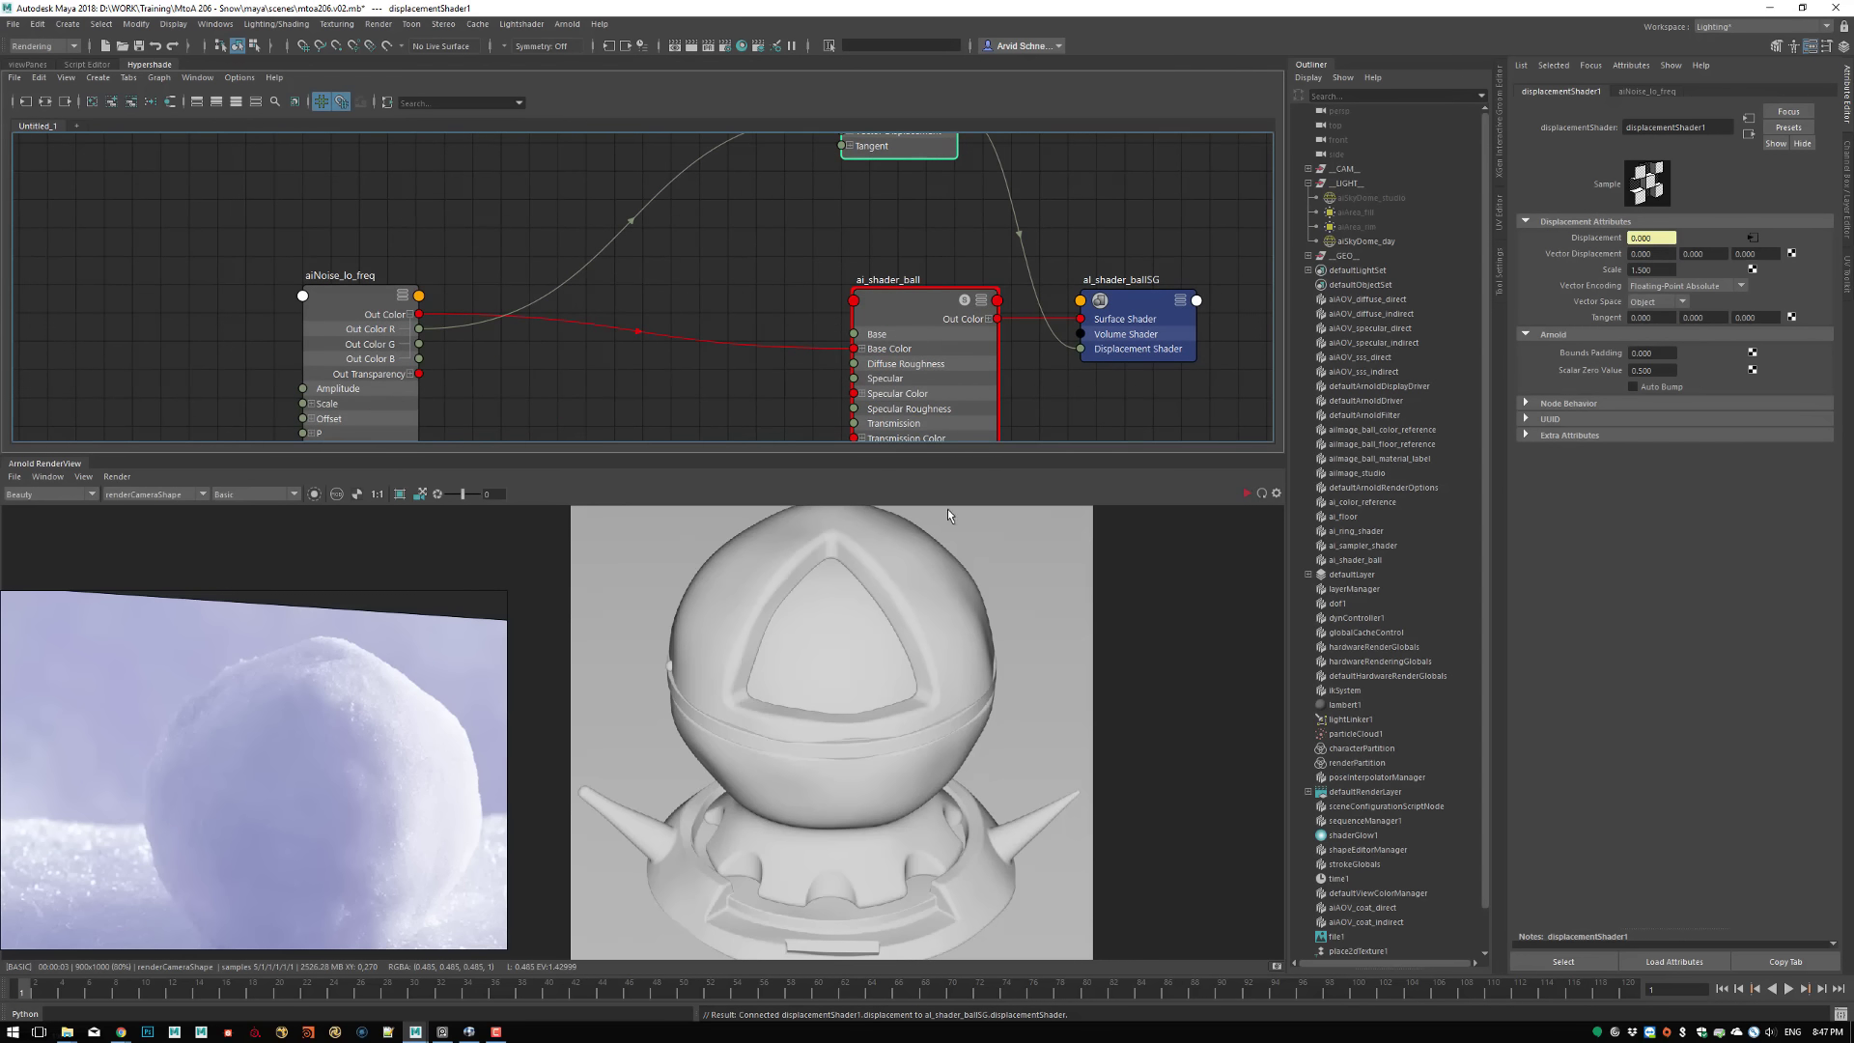
pyautogui.keyDown('alt'); pyautogui.moveTo(416, 249); pyautogui.dragTo(406, 269, button='middle'); pyautogui.keyUp('alt')
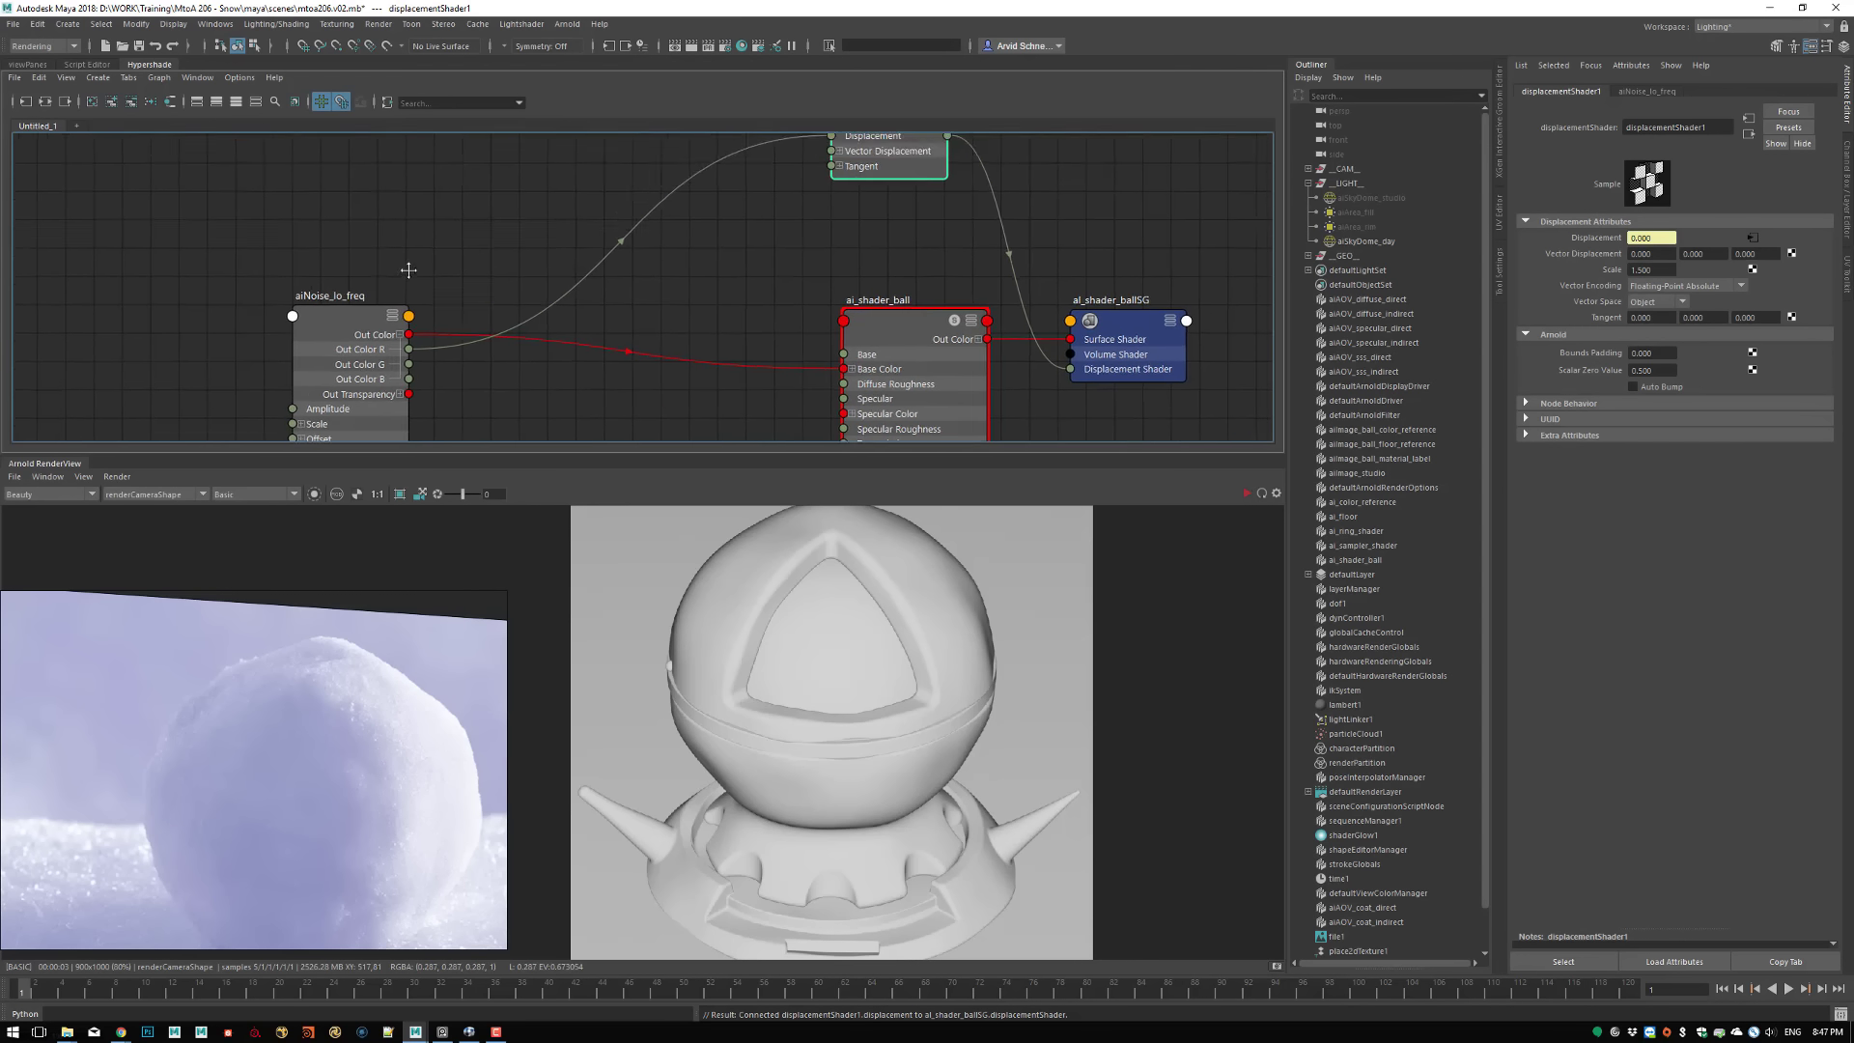
pyautogui.moveTo(373, 308); pyautogui.dragTo(343, 196)
pyautogui.keyDown('alt'); pyautogui.moveTo(484, 154); pyautogui.dragTo(492, 190, button='middle'); pyautogui.keyUp('alt')
pyautogui.click(492, 191)
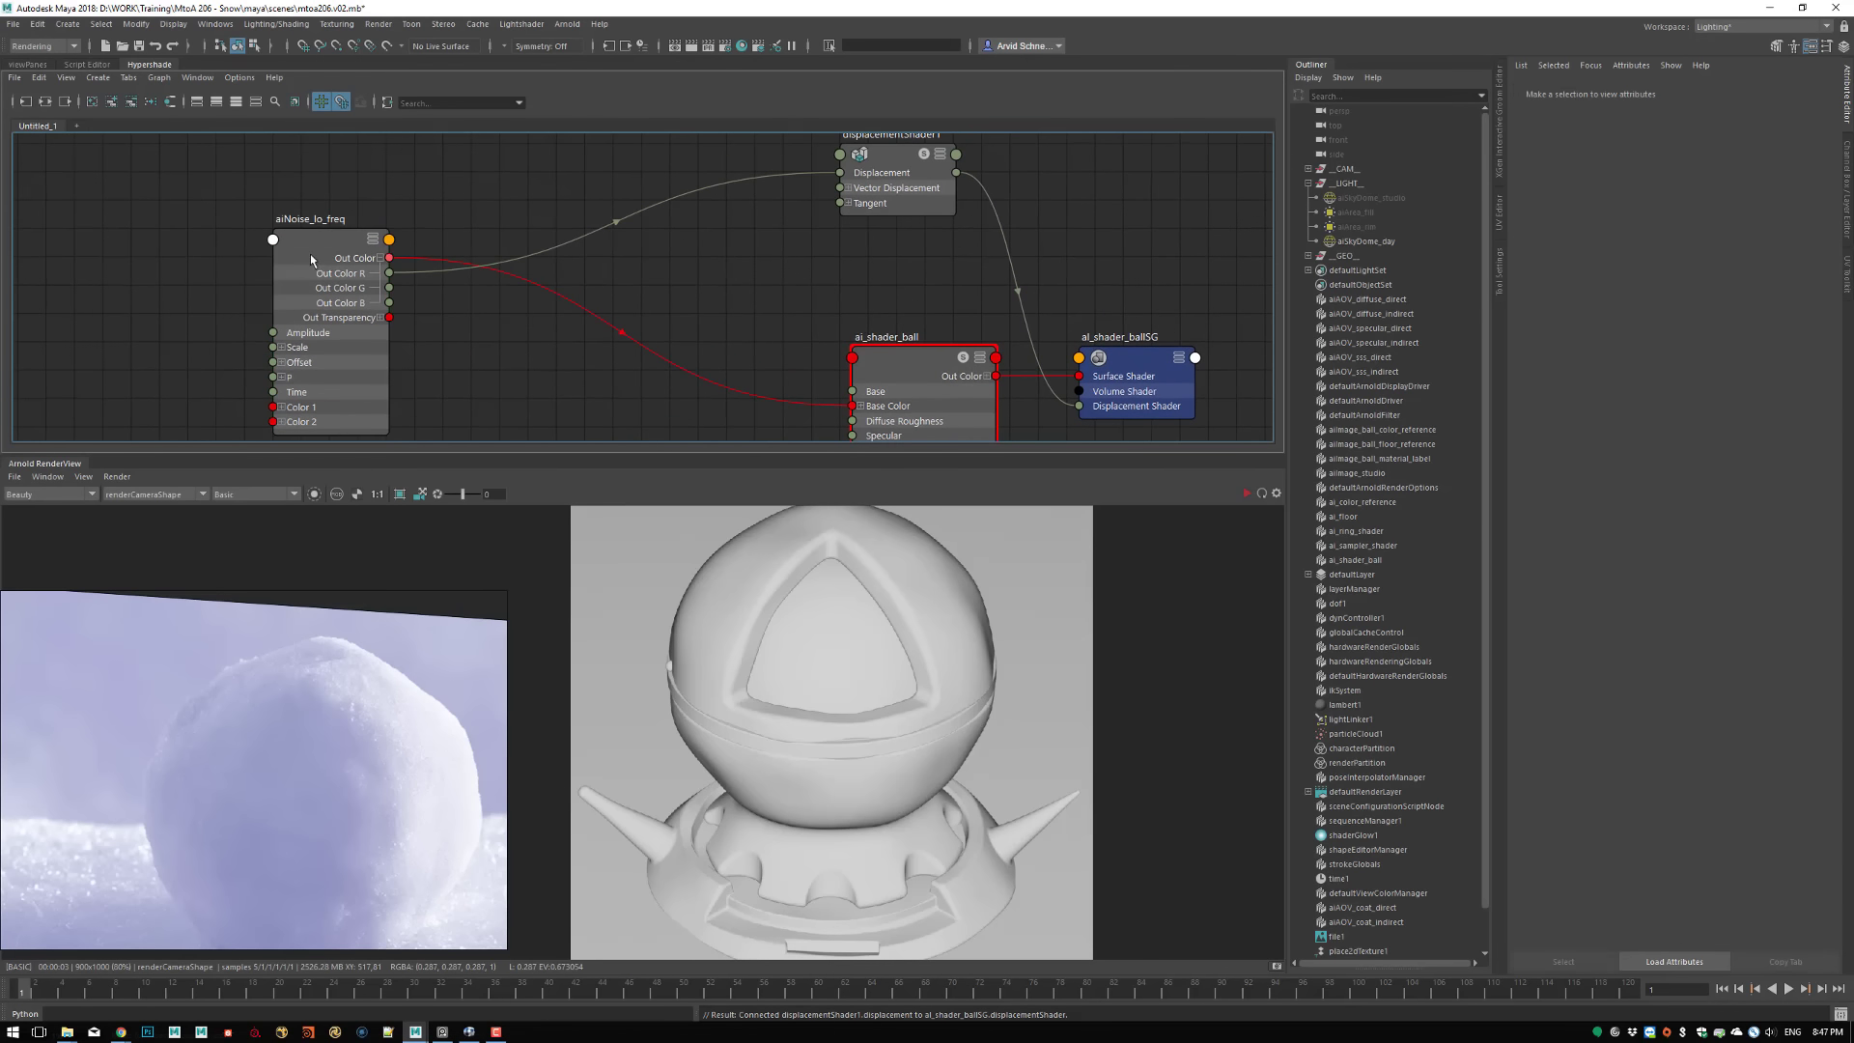
# Duplicate the aiNoise_lo_freq node and rename the copy aiNoise_mid_freq
pyautogui.click(349, 279)
pyautogui.hotkey('ctrl', 'd')
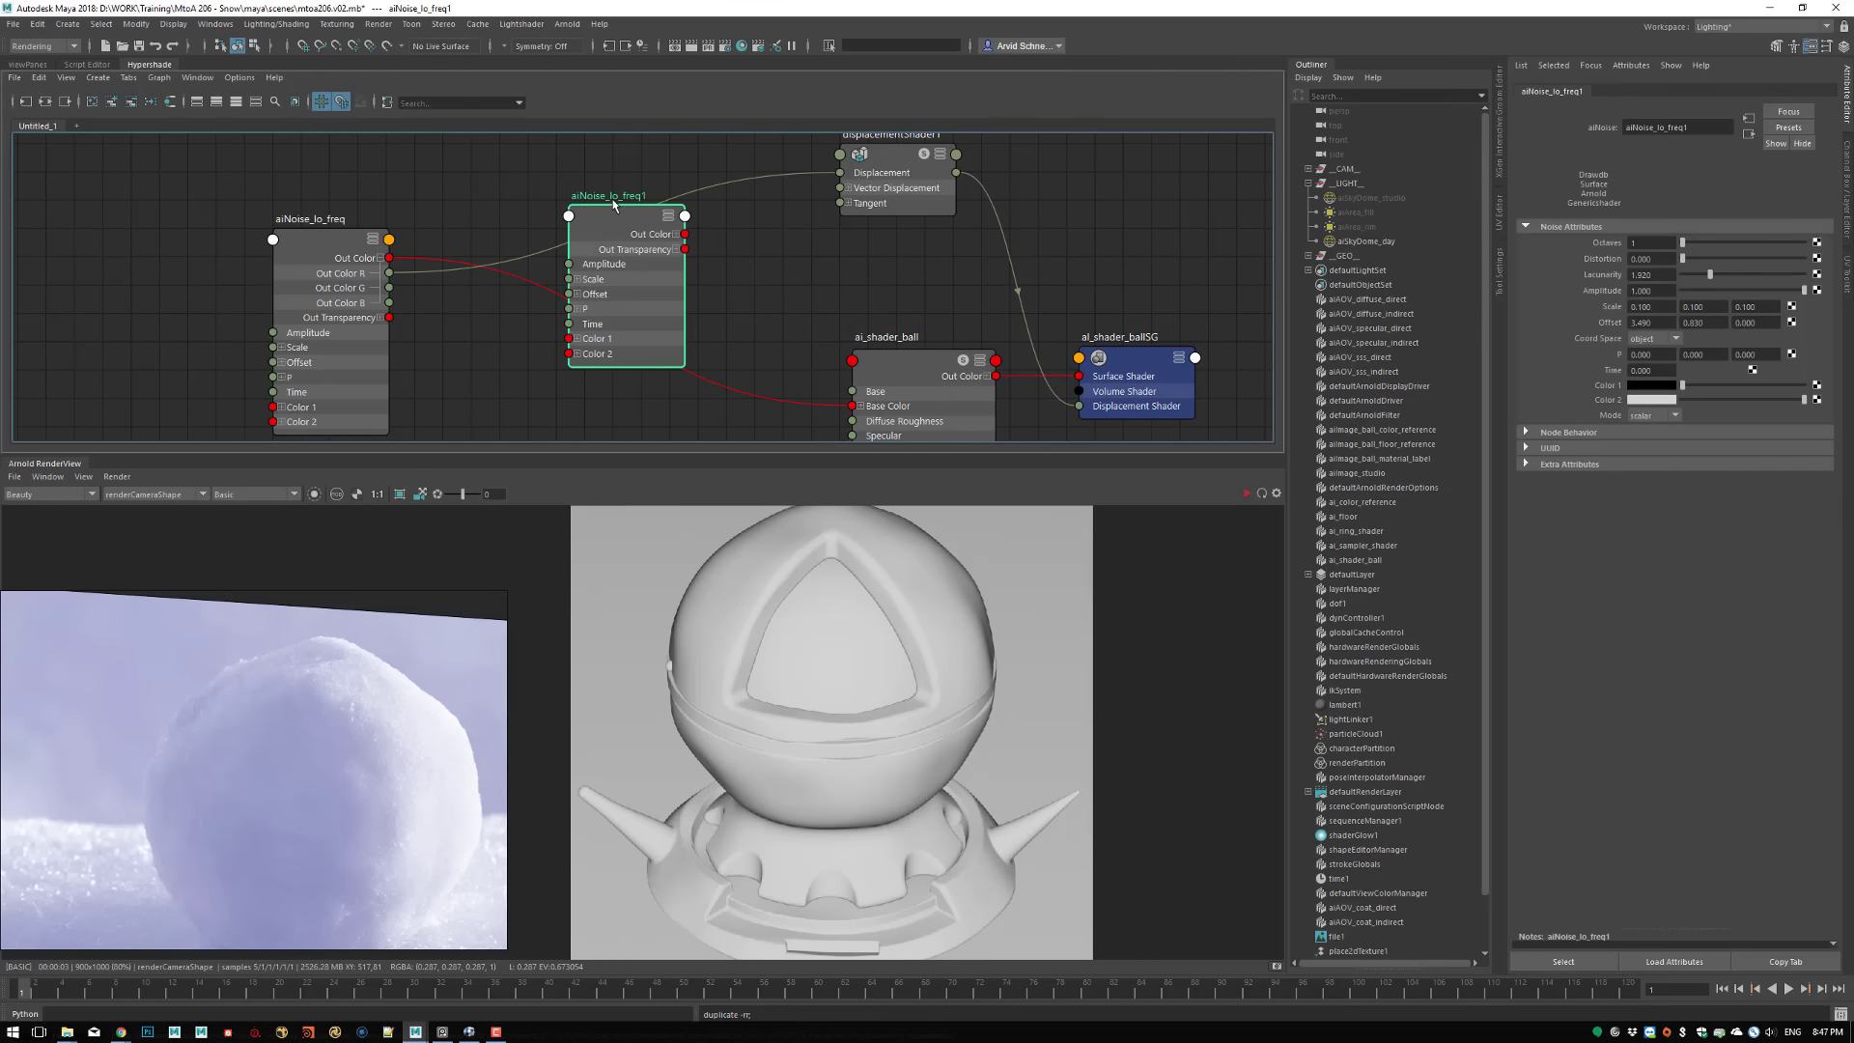
pyautogui.doubleClick(611, 194)
pyautogui.moveTo(601, 194); pyautogui.dragTo(610, 194)
pyautogui.write('m')
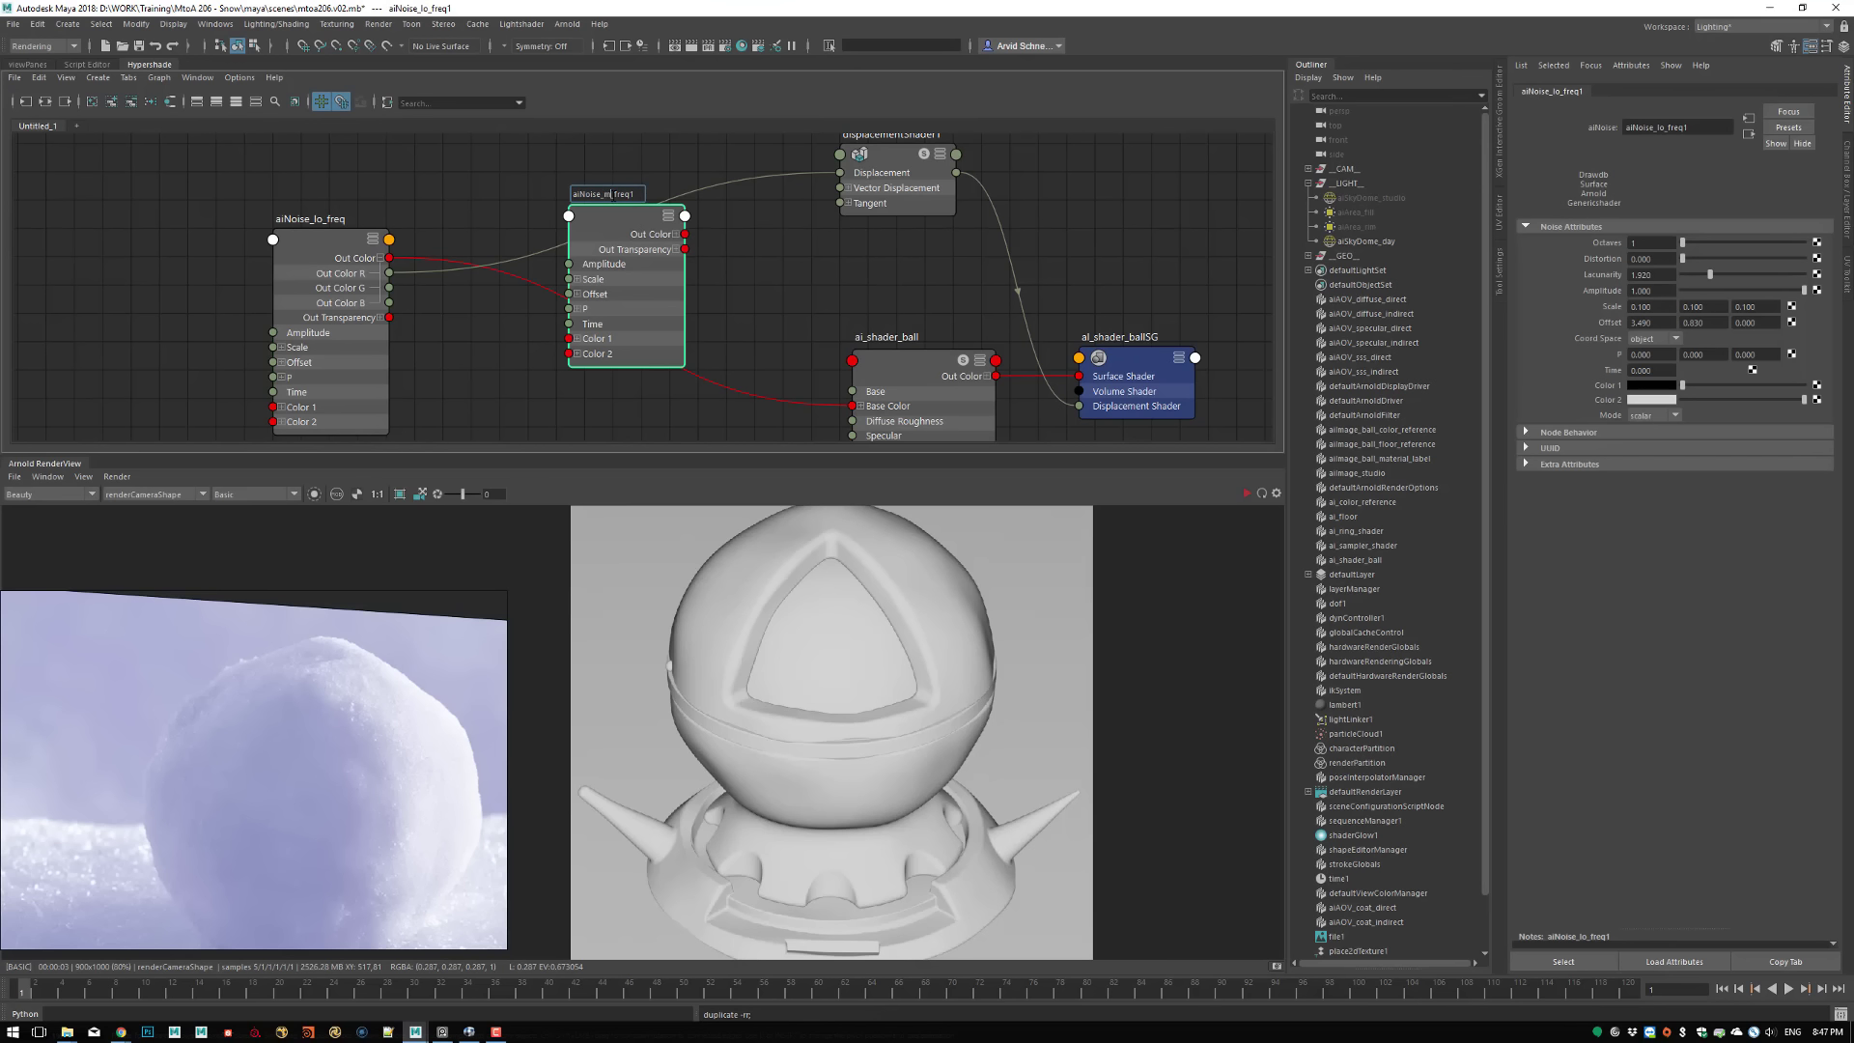
pyautogui.write('id')
pyautogui.press('BackSpace')
pyautogui.press('Return')
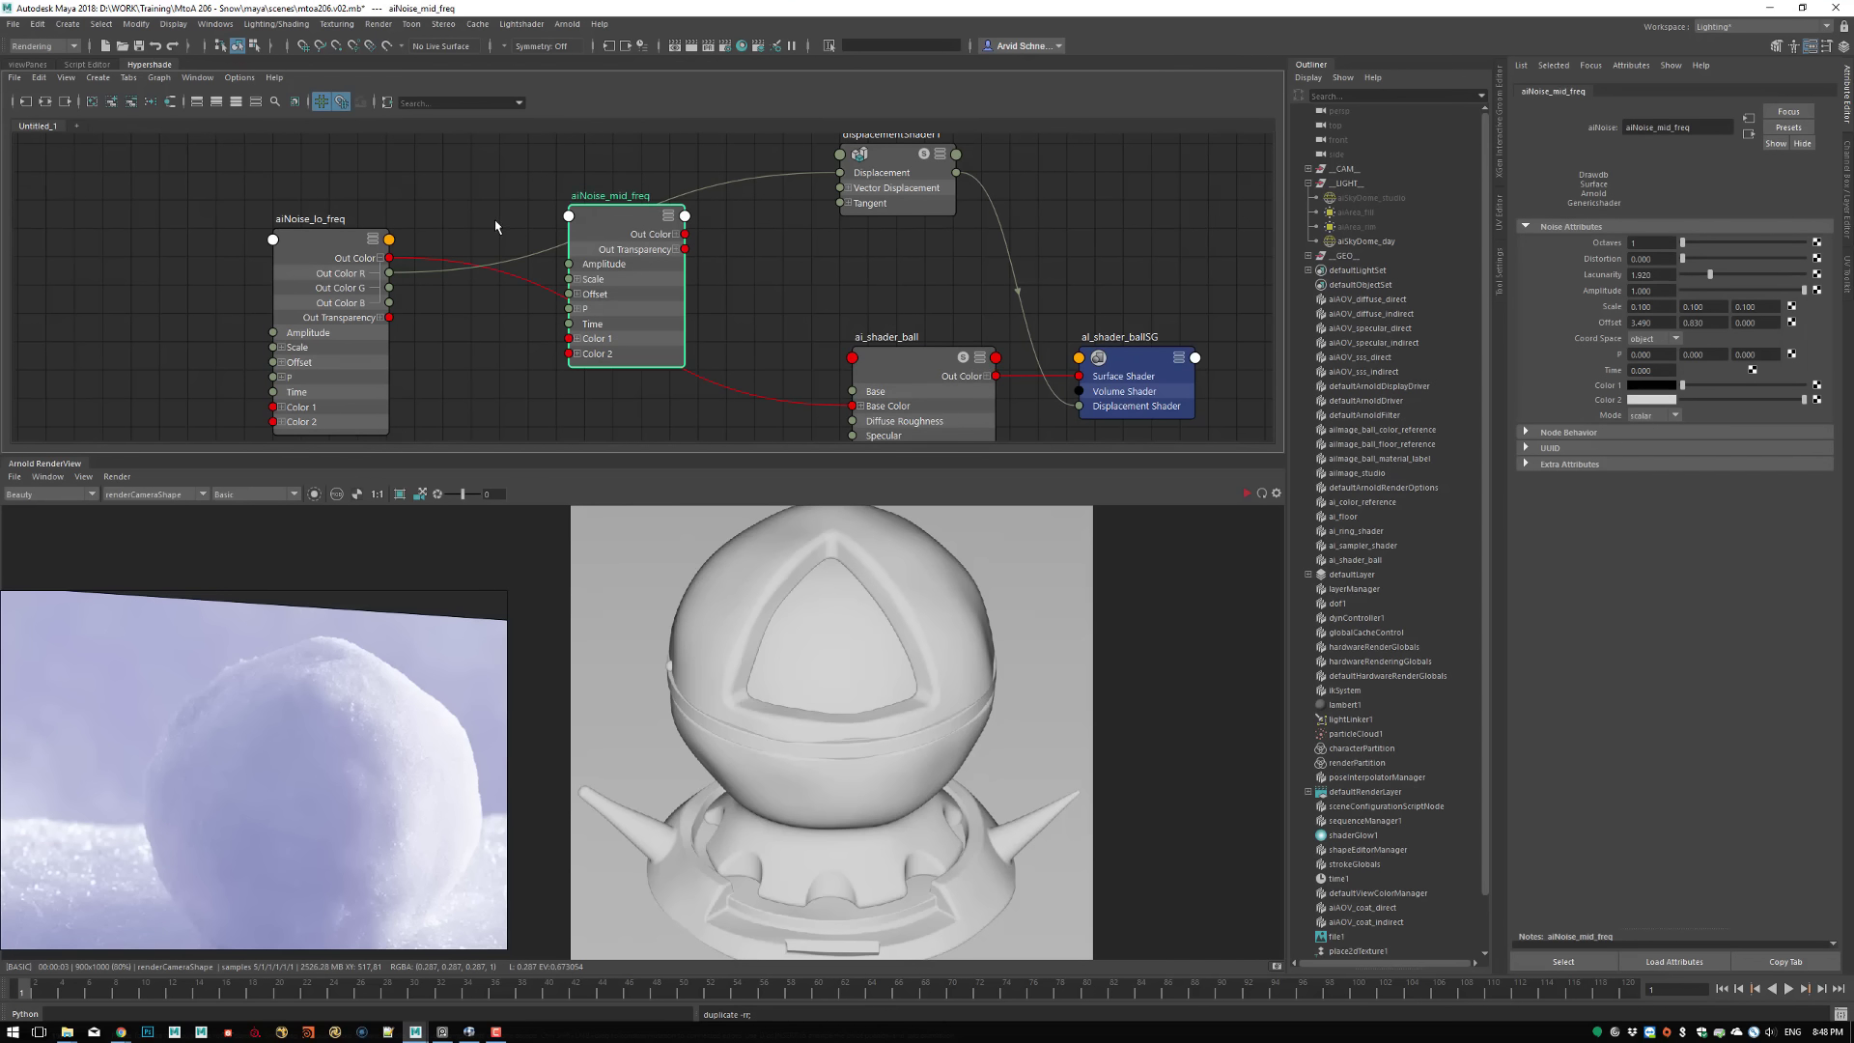
# Space out the noise nodes and add an aiMixShader node, deleting the shading group created with it
pyautogui.keyDown('alt'); pyautogui.moveTo(459, 199); pyautogui.dragTo(603, 219, button='middle'); pyautogui.keyUp('alt')
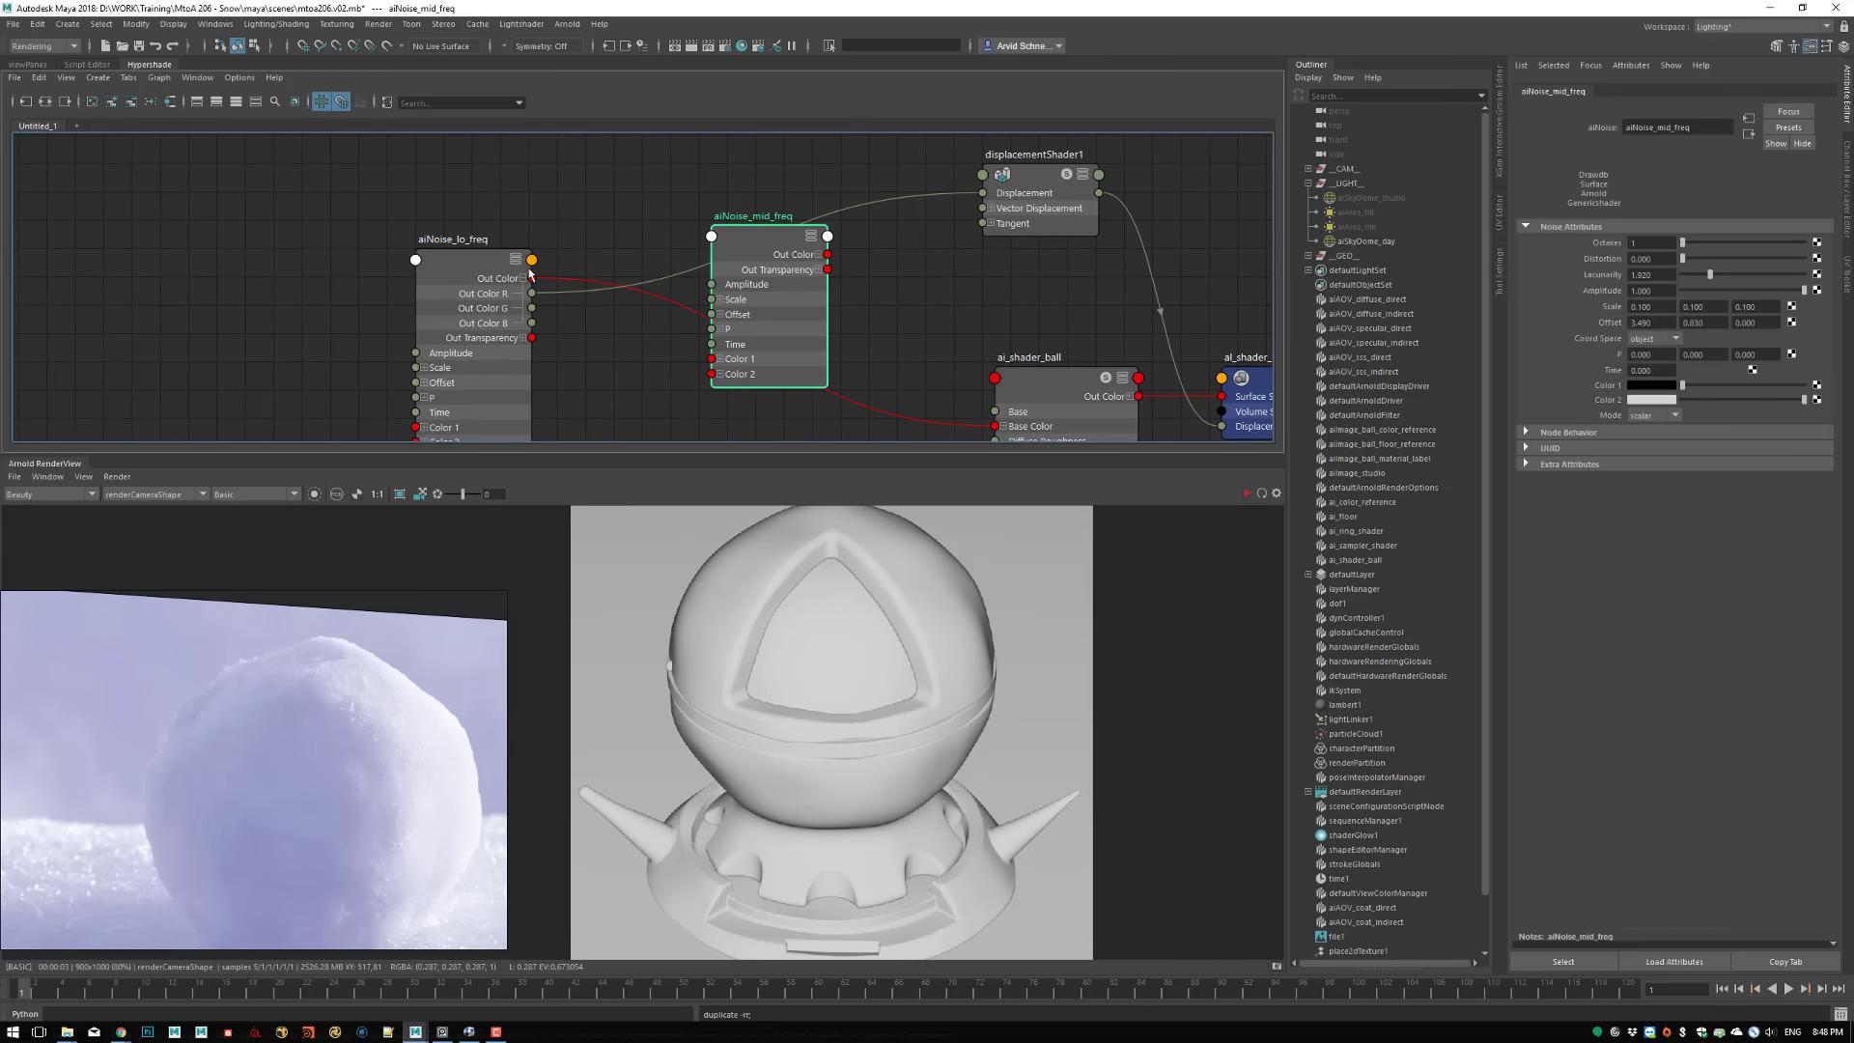
pyautogui.moveTo(467, 269); pyautogui.dragTo(354, 184)
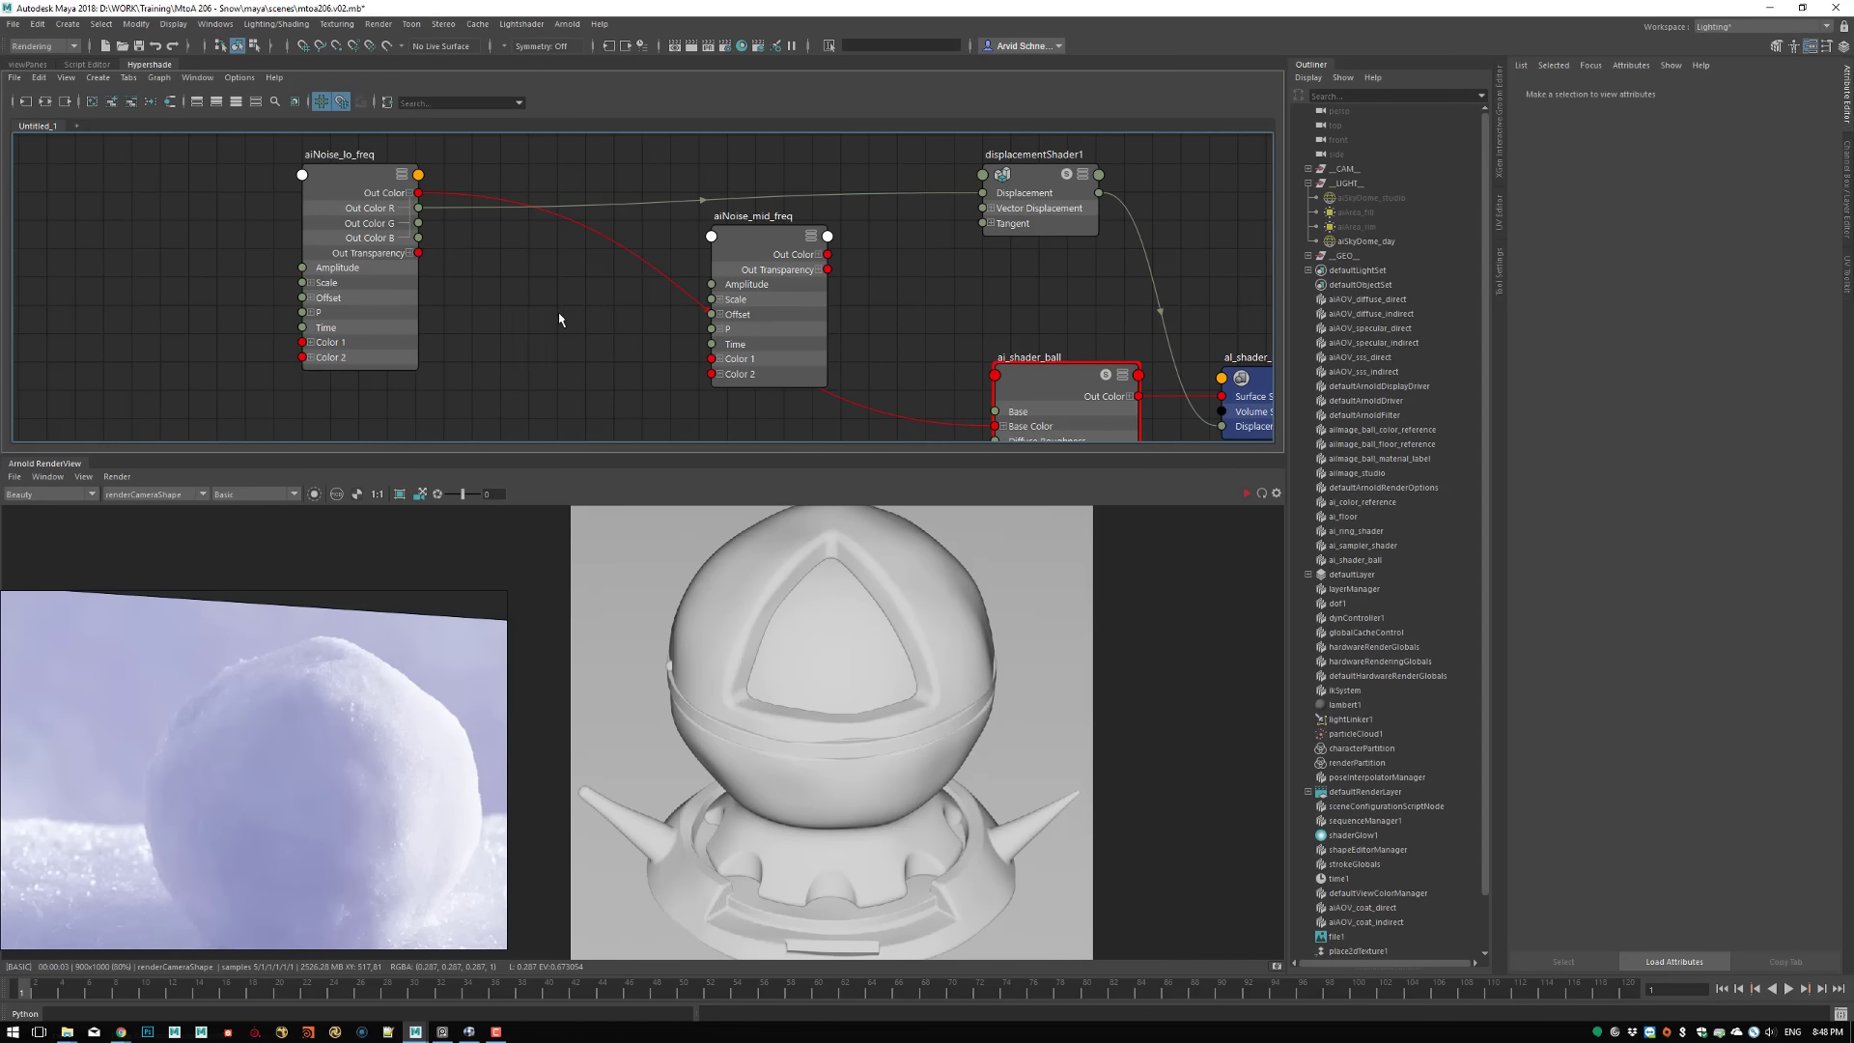
pyautogui.press('Tab')
pyautogui.write('mix')
pyautogui.press('Down')
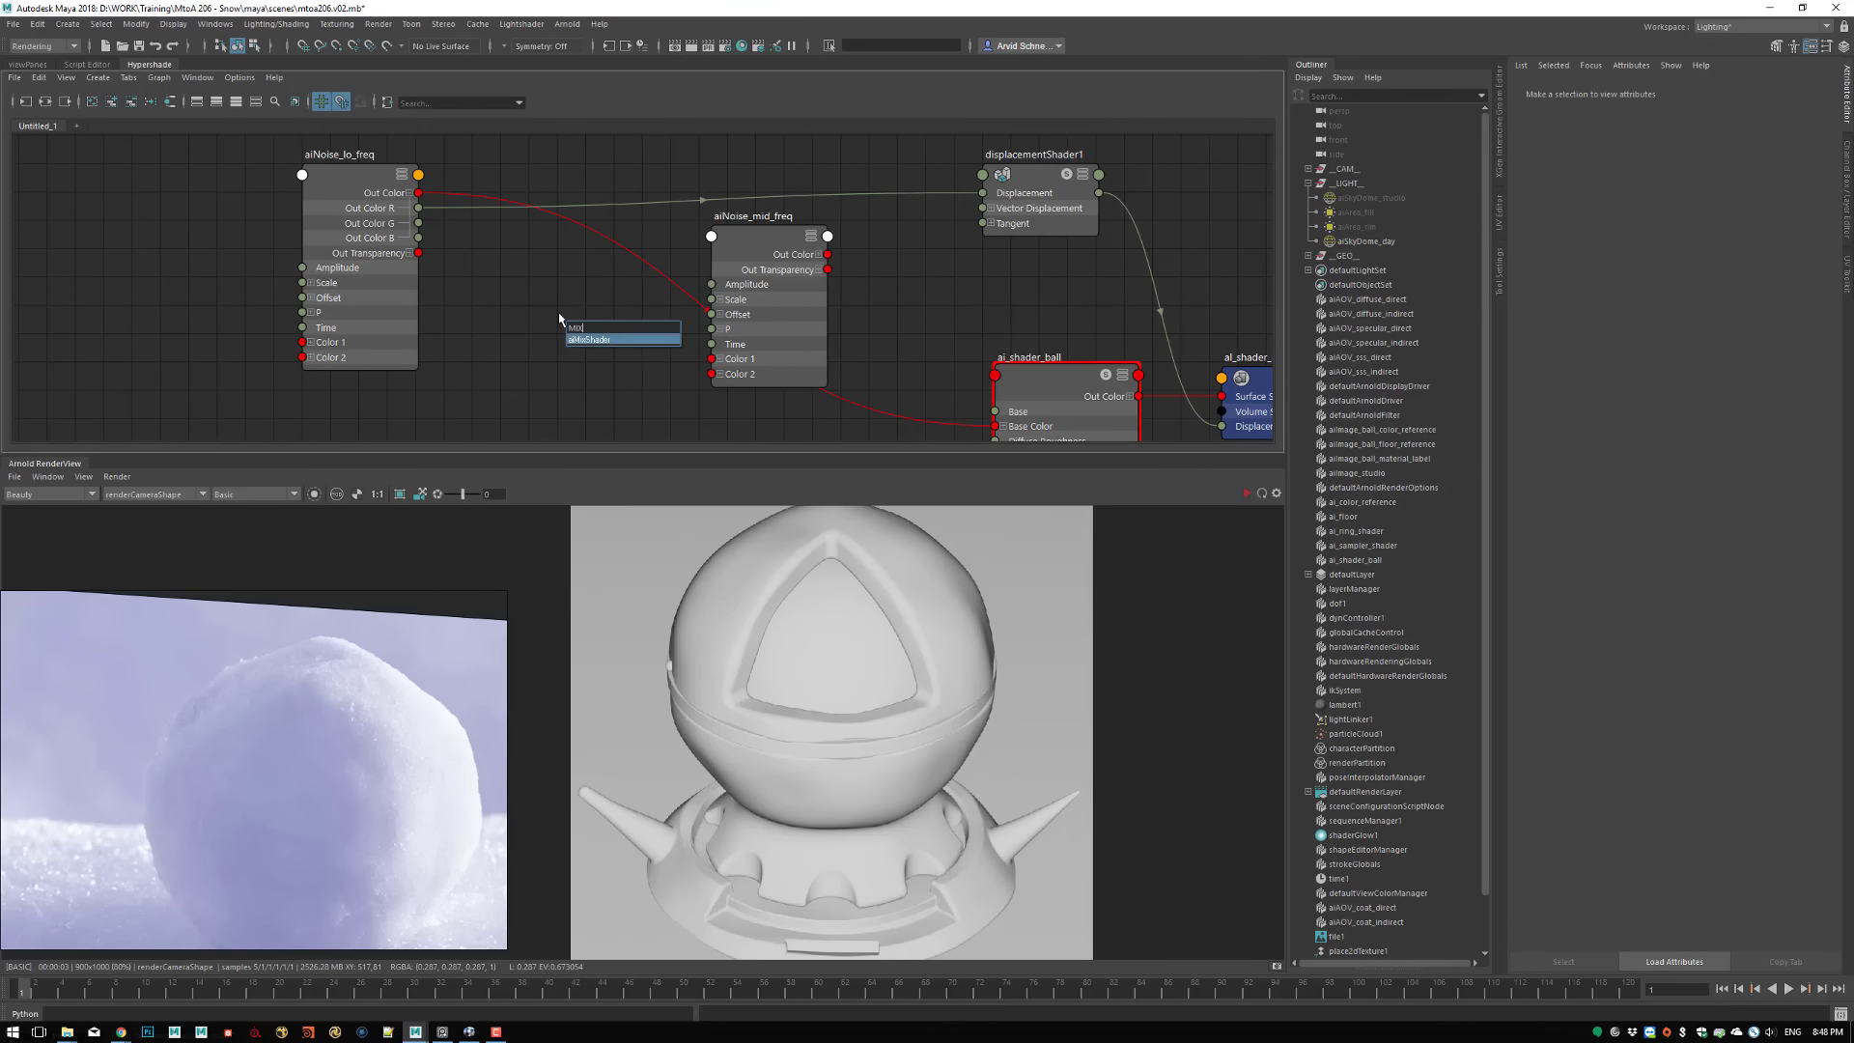
pyautogui.press('Return')
pyautogui.click(758, 348)
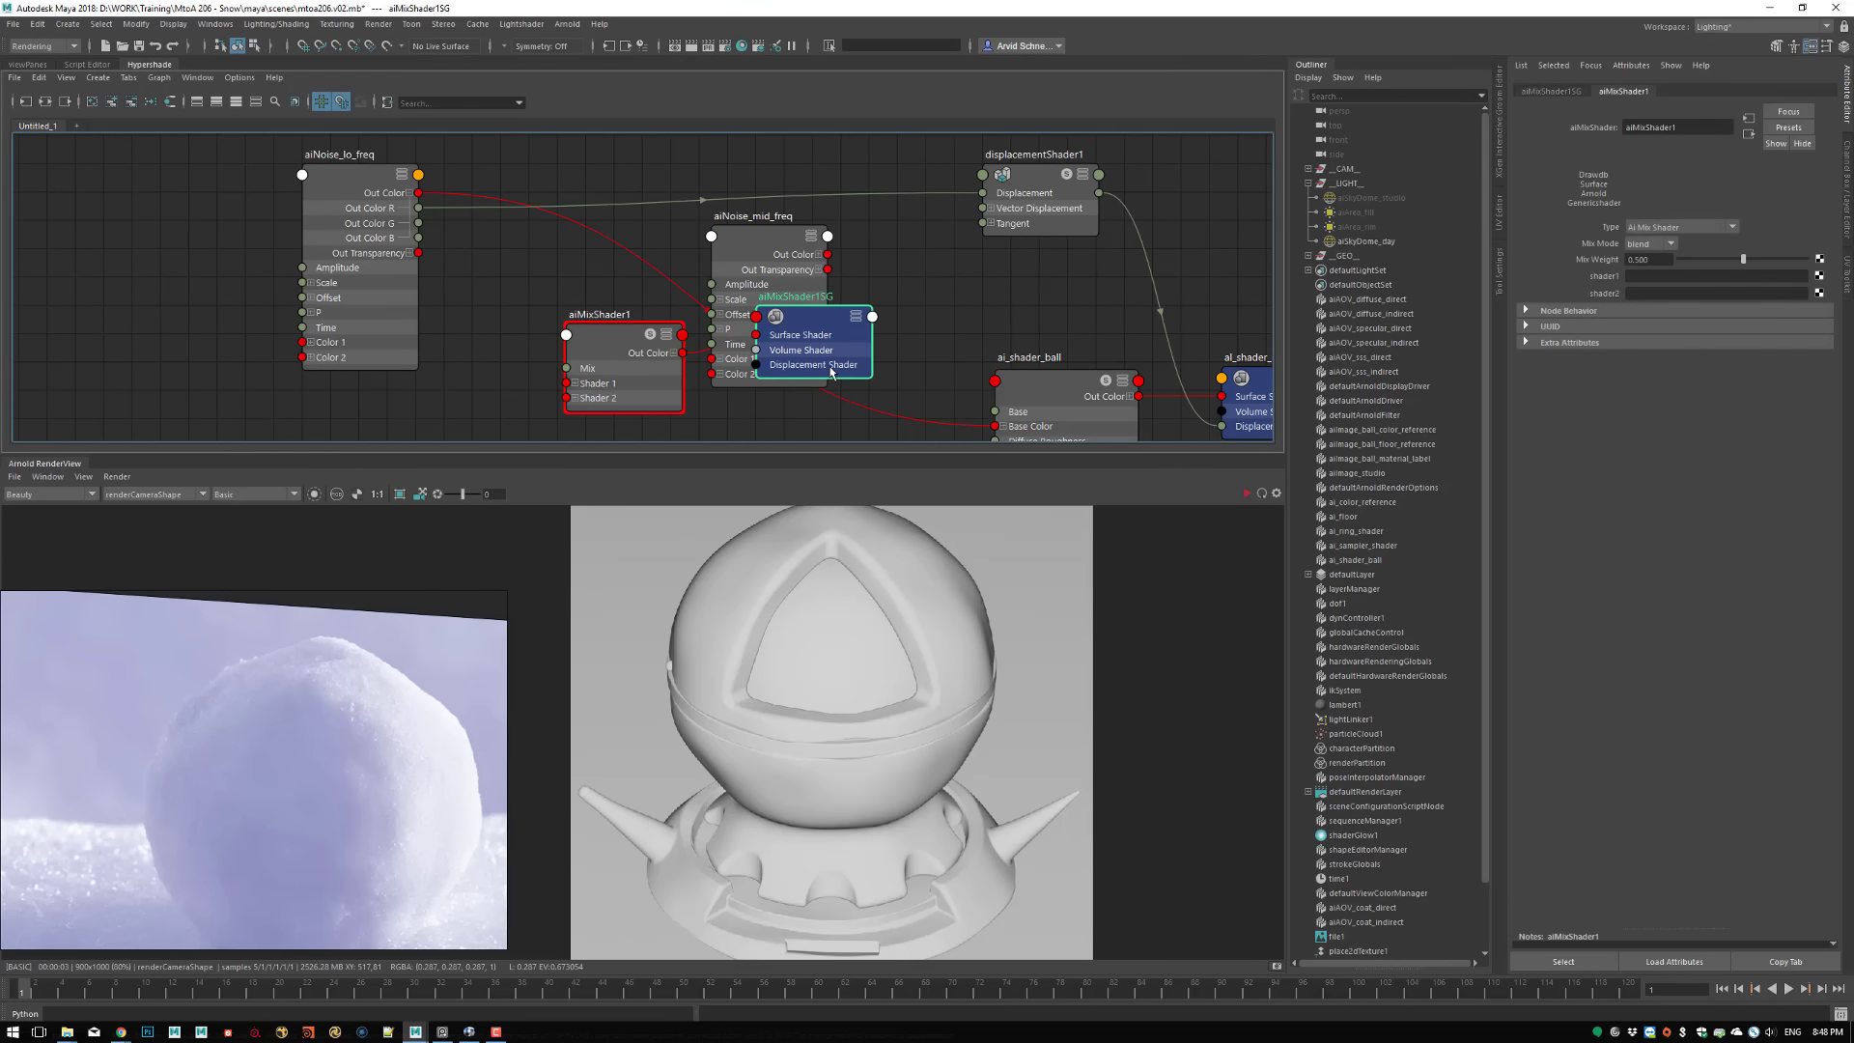
pyautogui.press('Delete')
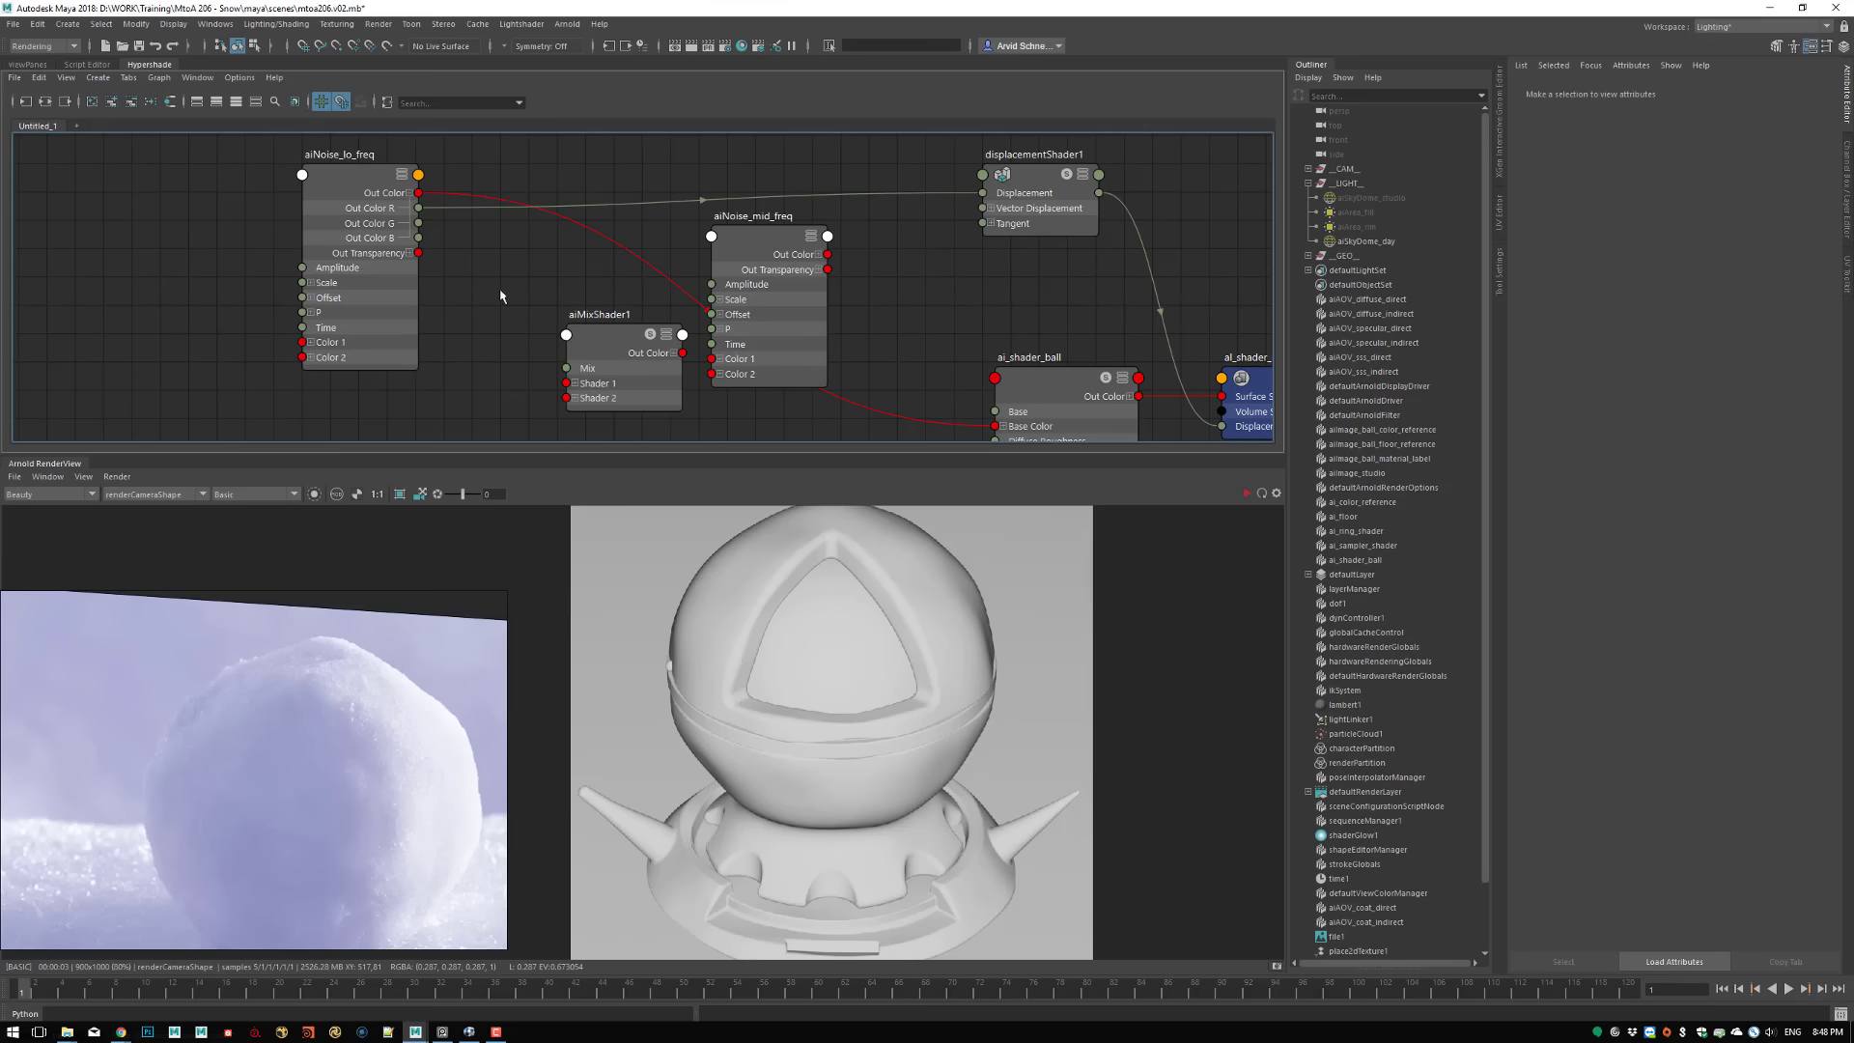
# Rearrange the shader graph so both aiNoise nodes sit ahead of aiMixShader1, with the mix node just before displacementShader1
pyautogui.keyDown('alt'); pyautogui.moveTo(441, 219); pyautogui.dragTo(443, 263, button='middle'); pyautogui.keyUp('alt')
pyautogui.moveTo(352, 251); pyautogui.dragTo(267, 194)
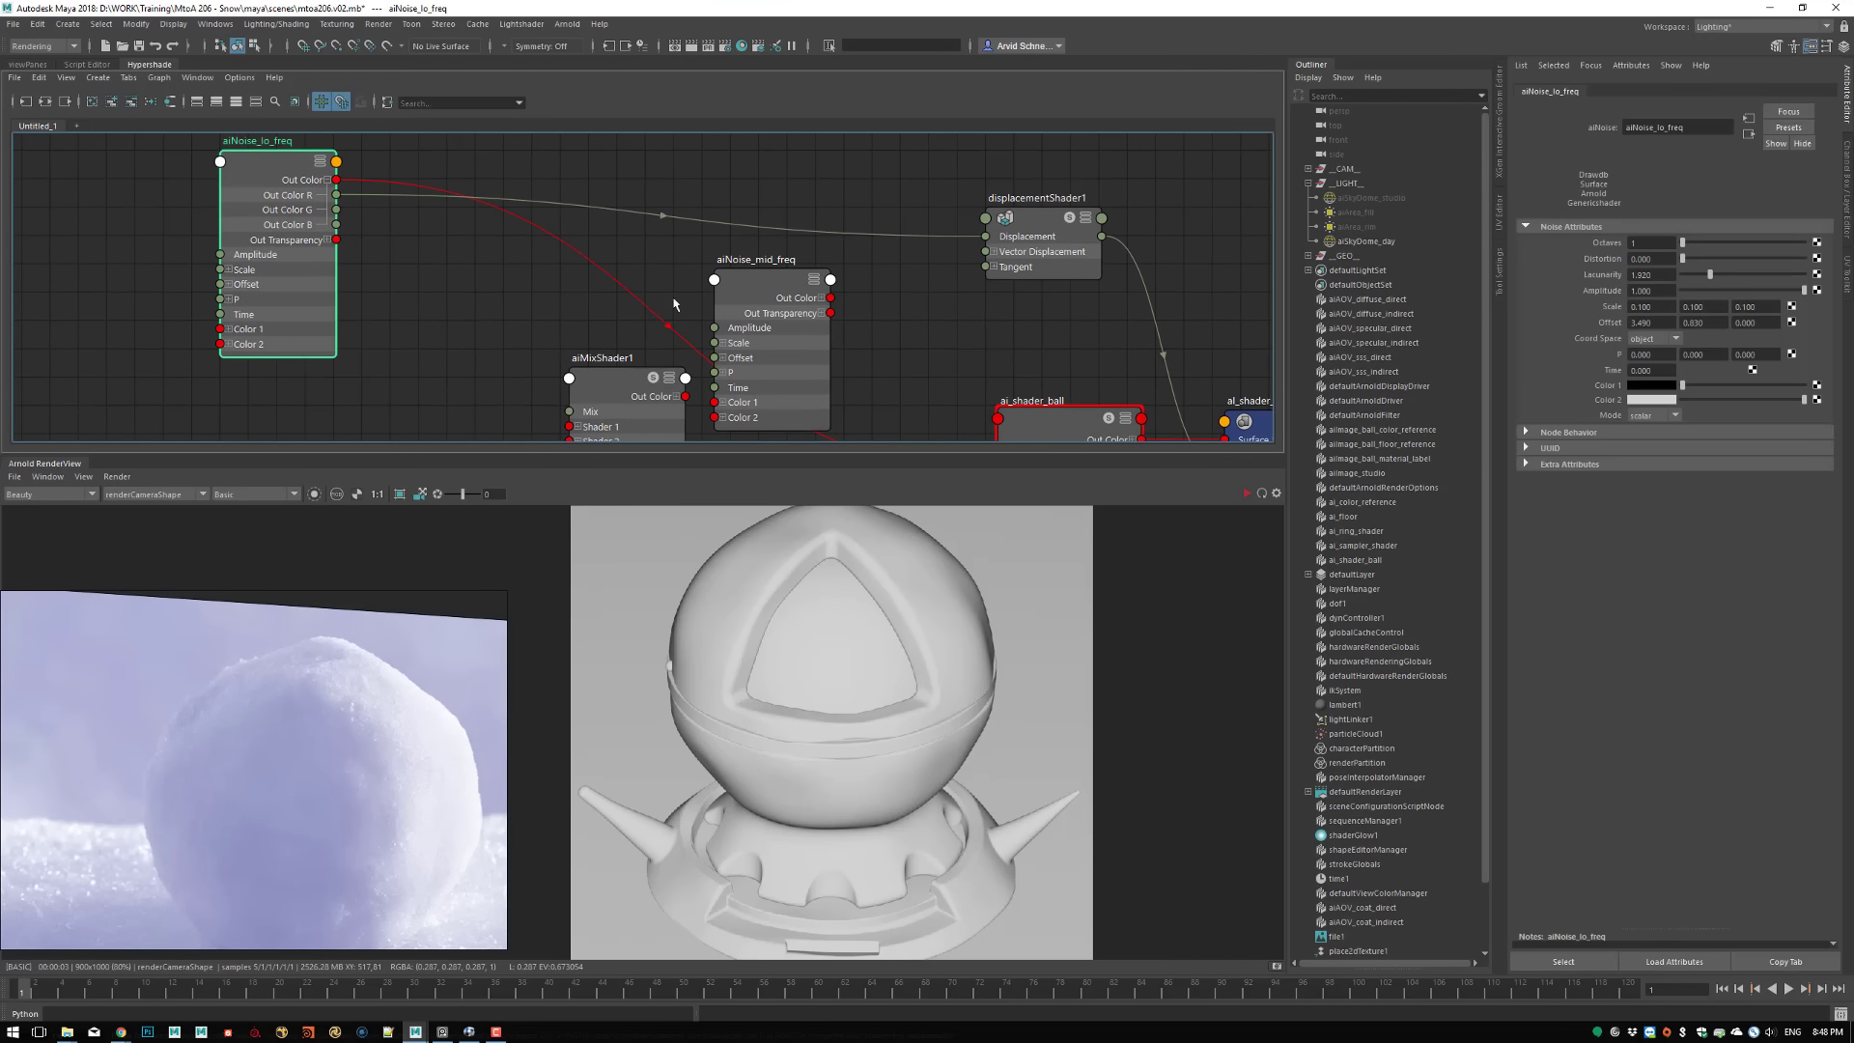
pyautogui.moveTo(754, 283); pyautogui.dragTo(459, 278)
pyautogui.moveTo(644, 396); pyautogui.dragTo(776, 293)
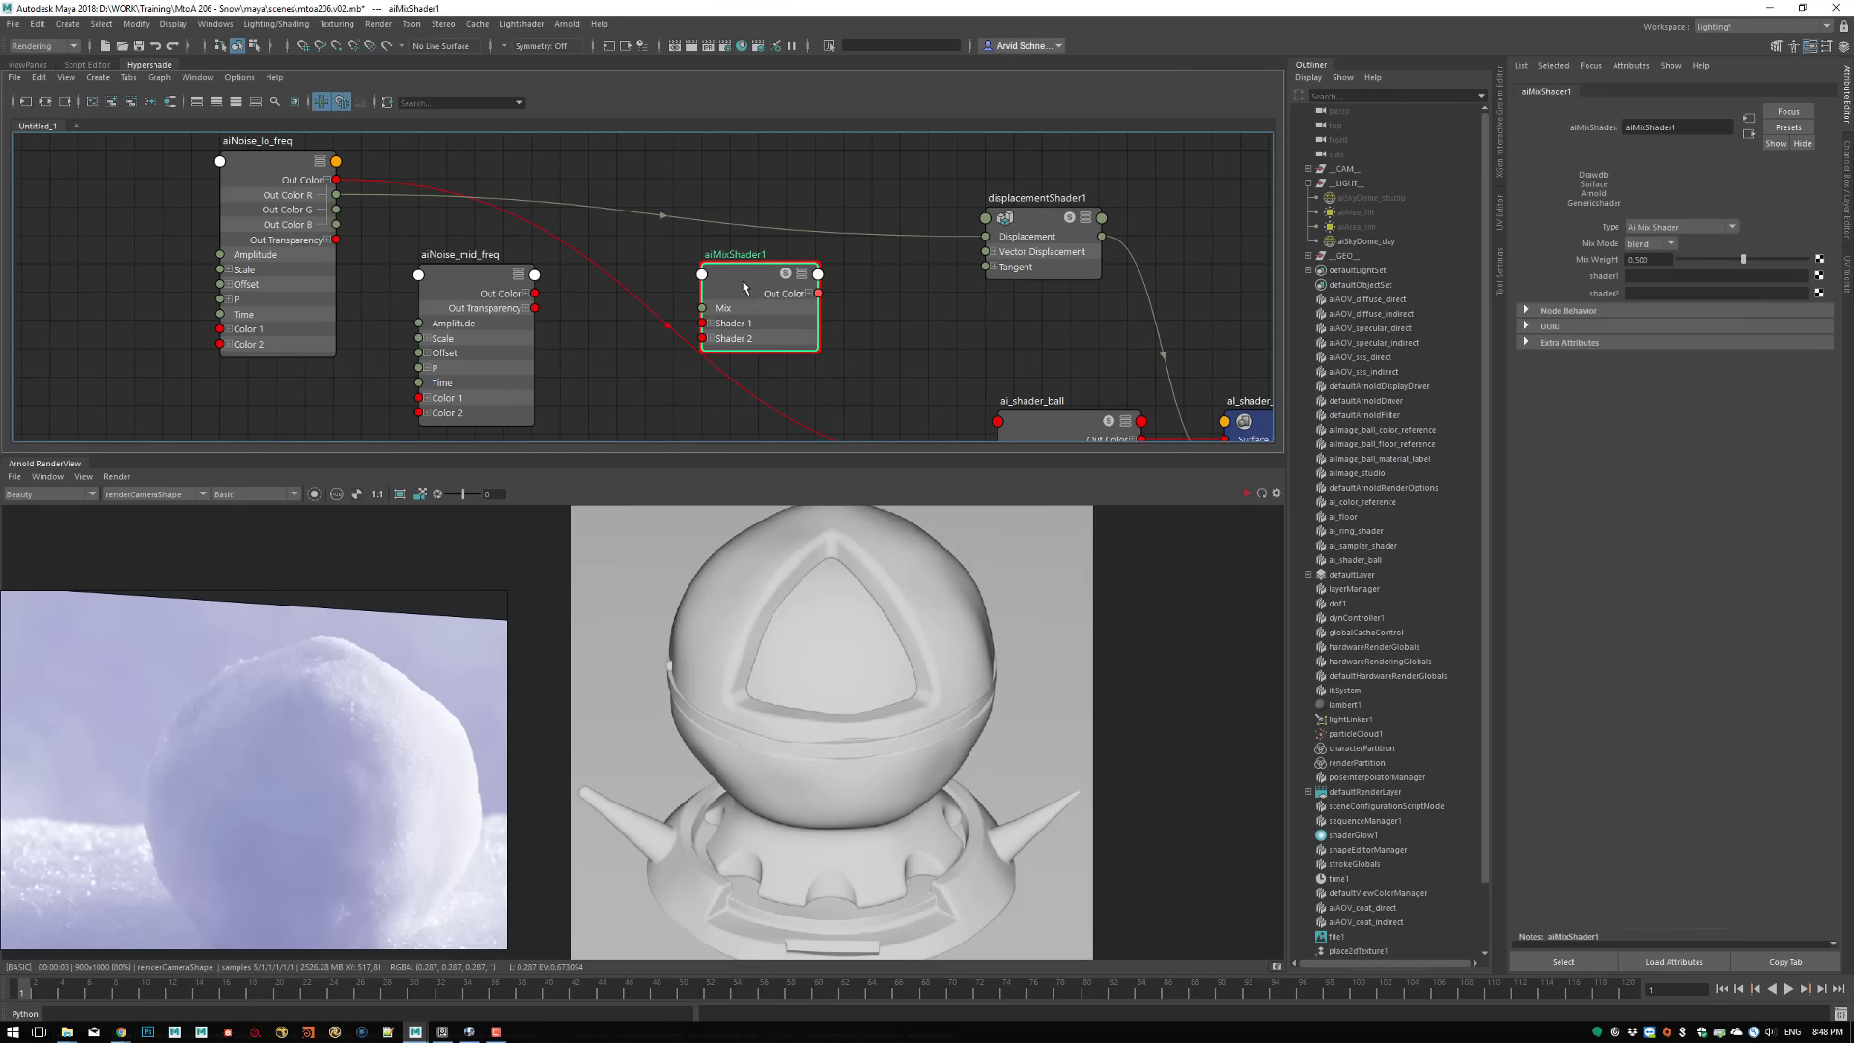
# Rename the aiMixShader1 node to aiMix_loMid
pyautogui.doubleClick(743, 253)
pyautogui.write('A')
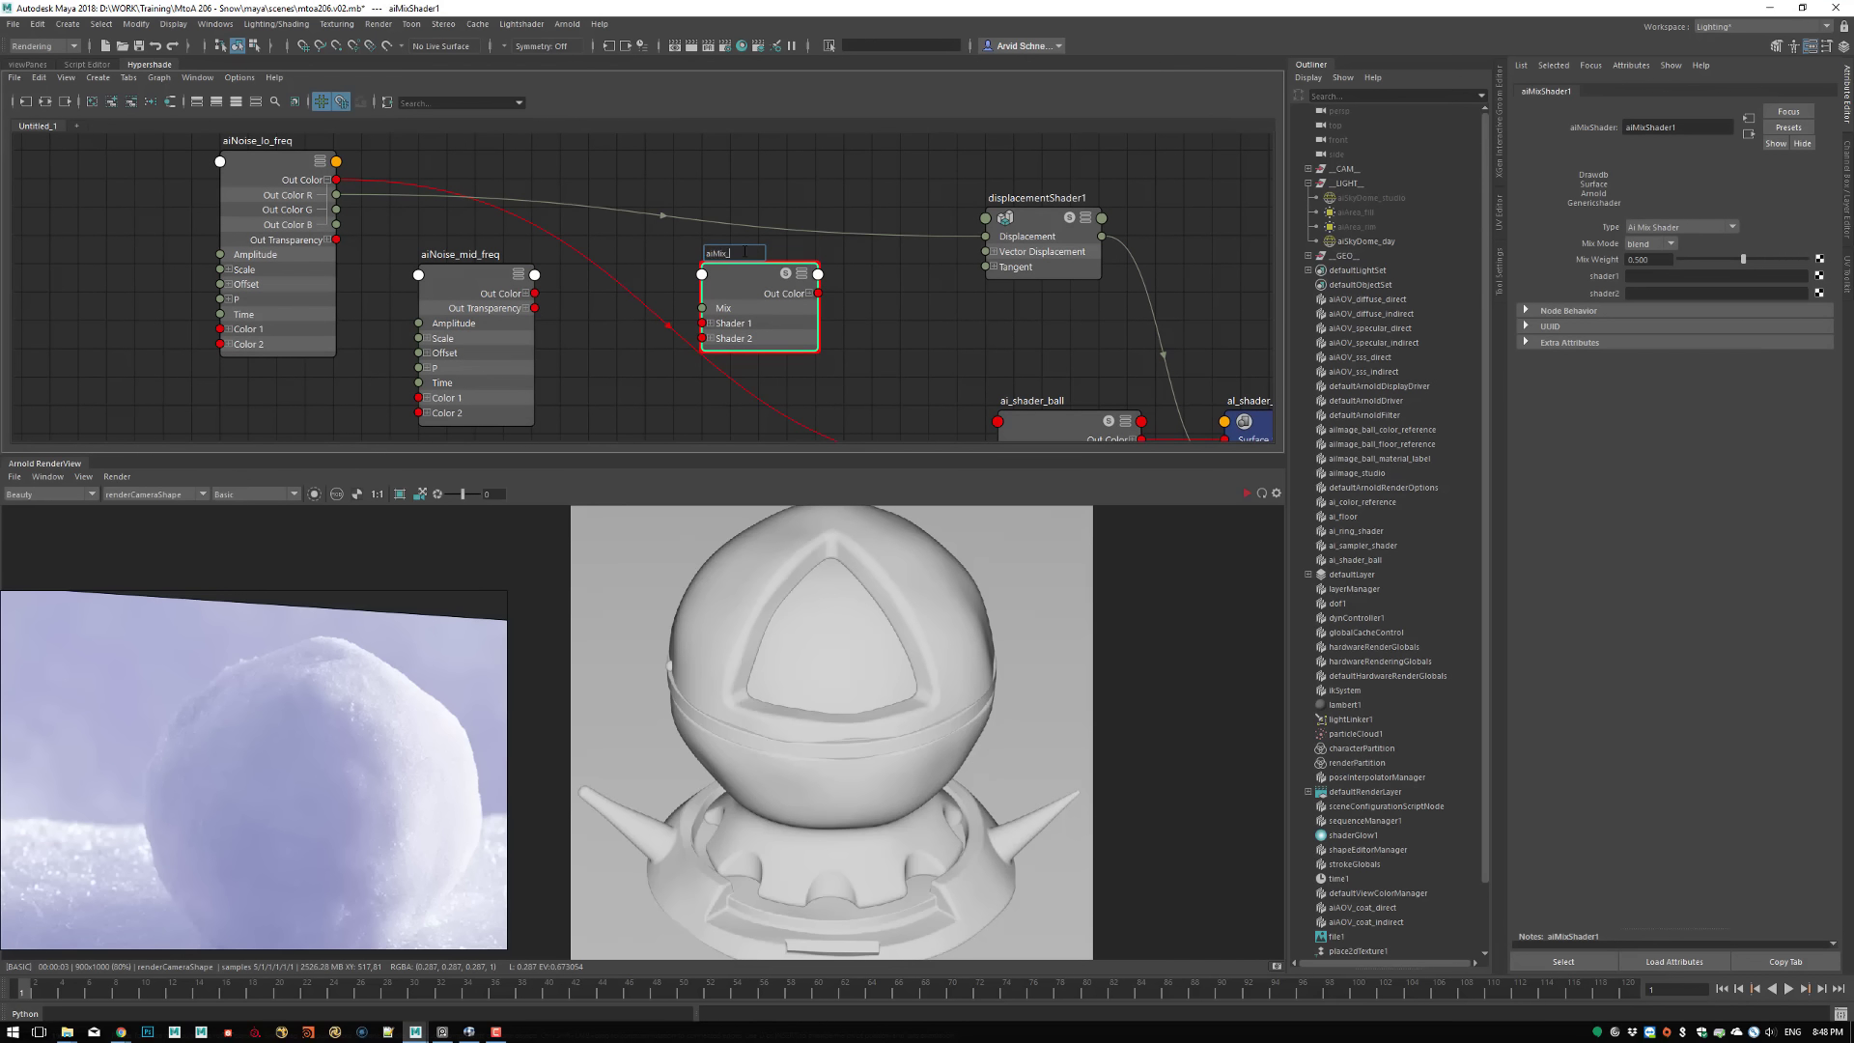
pyautogui.press('Return')
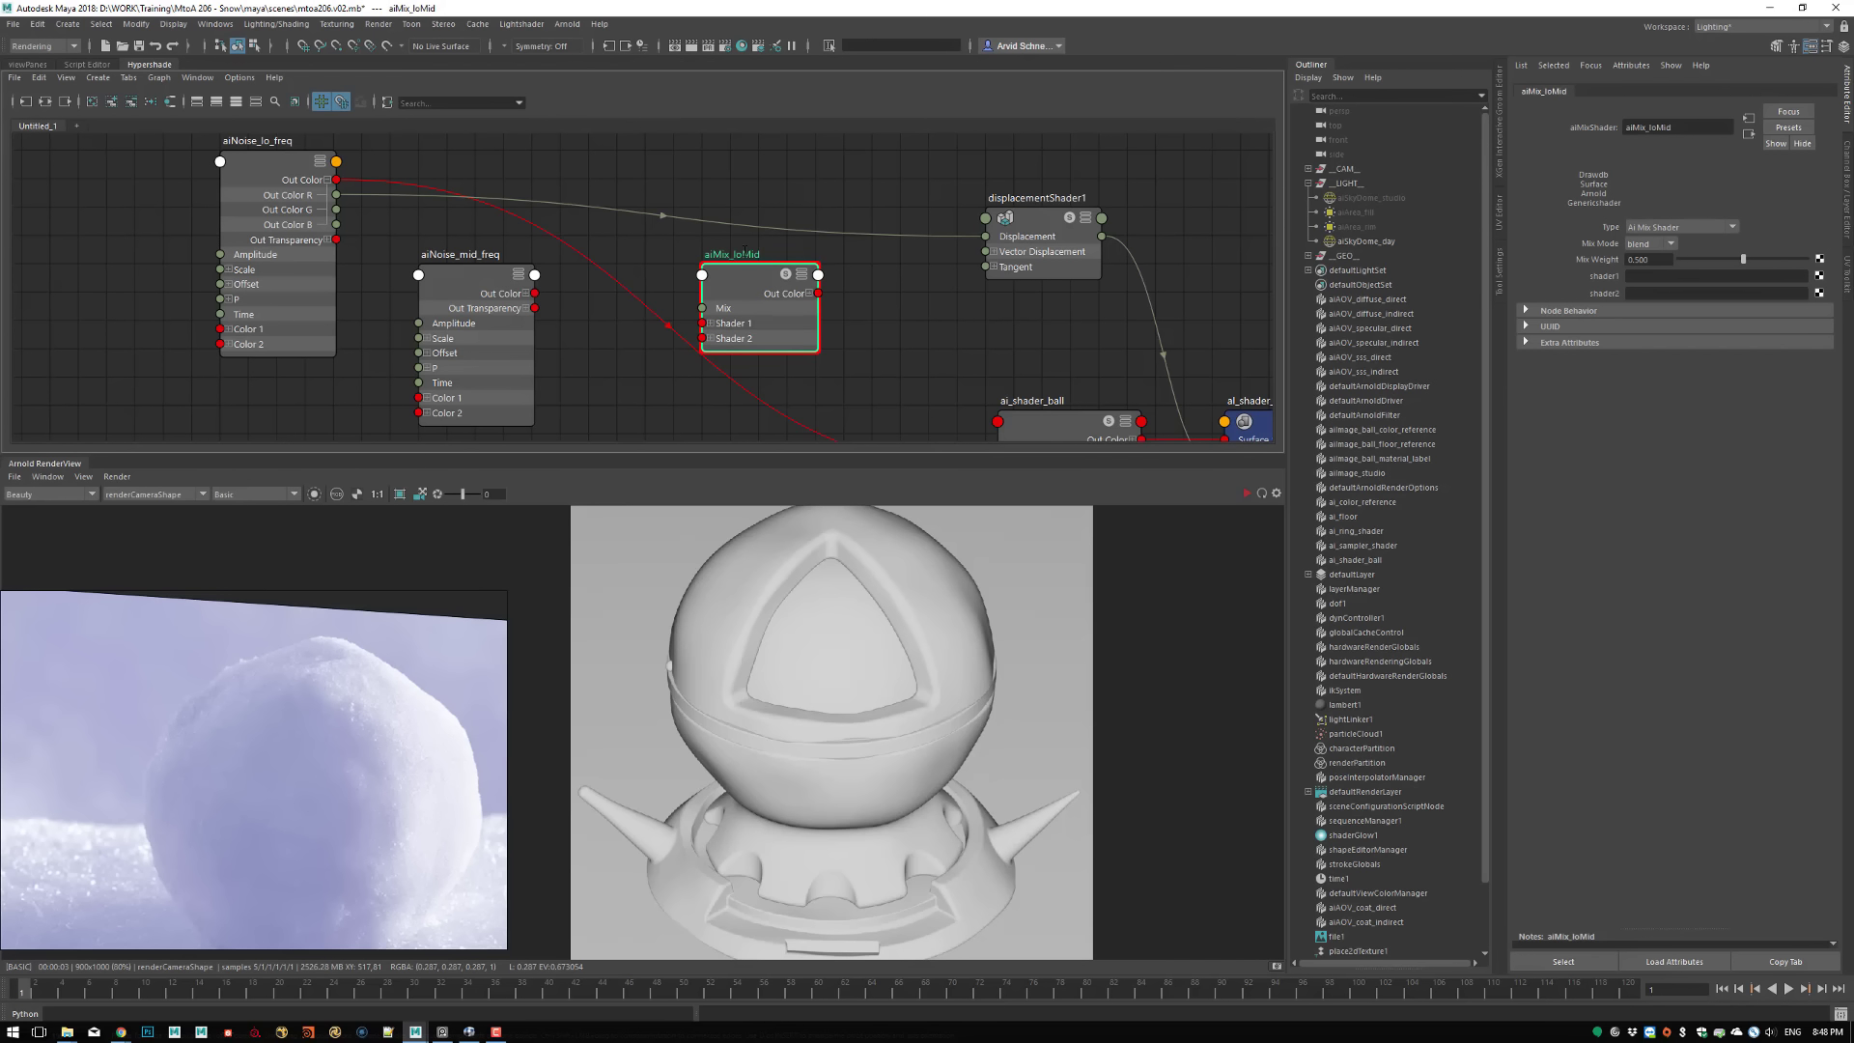
# Connect the Out Color of aiNoise_mid_freq to Shader 2 and of aiNoise_lo_freq to Shader 1 on aiMix_loMid
pyautogui.moveTo(457, 293); pyautogui.dragTo(710, 340)
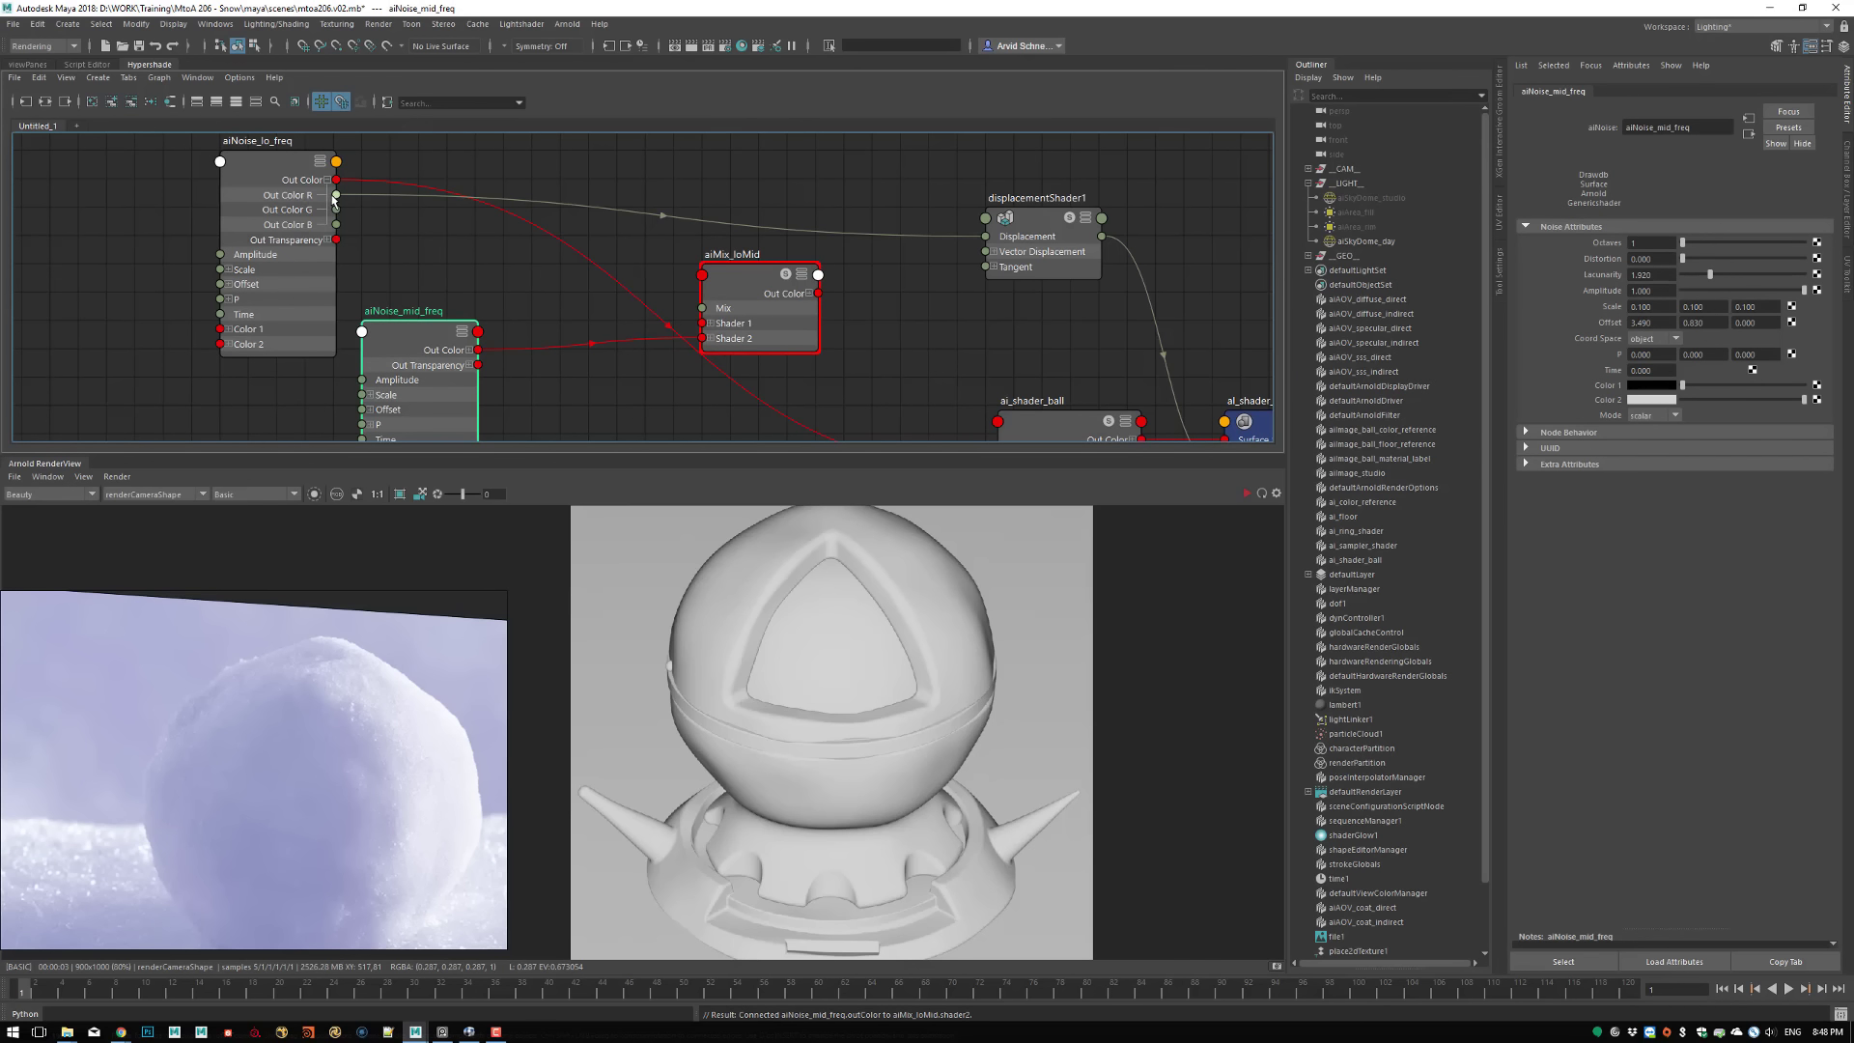
pyautogui.moveTo(335, 179); pyautogui.dragTo(703, 323)
# Connect the Out Color R of aiMix_loMid to the Displacement of displacementShader1 and move the mix node up in the graph
pyautogui.click(810, 292)
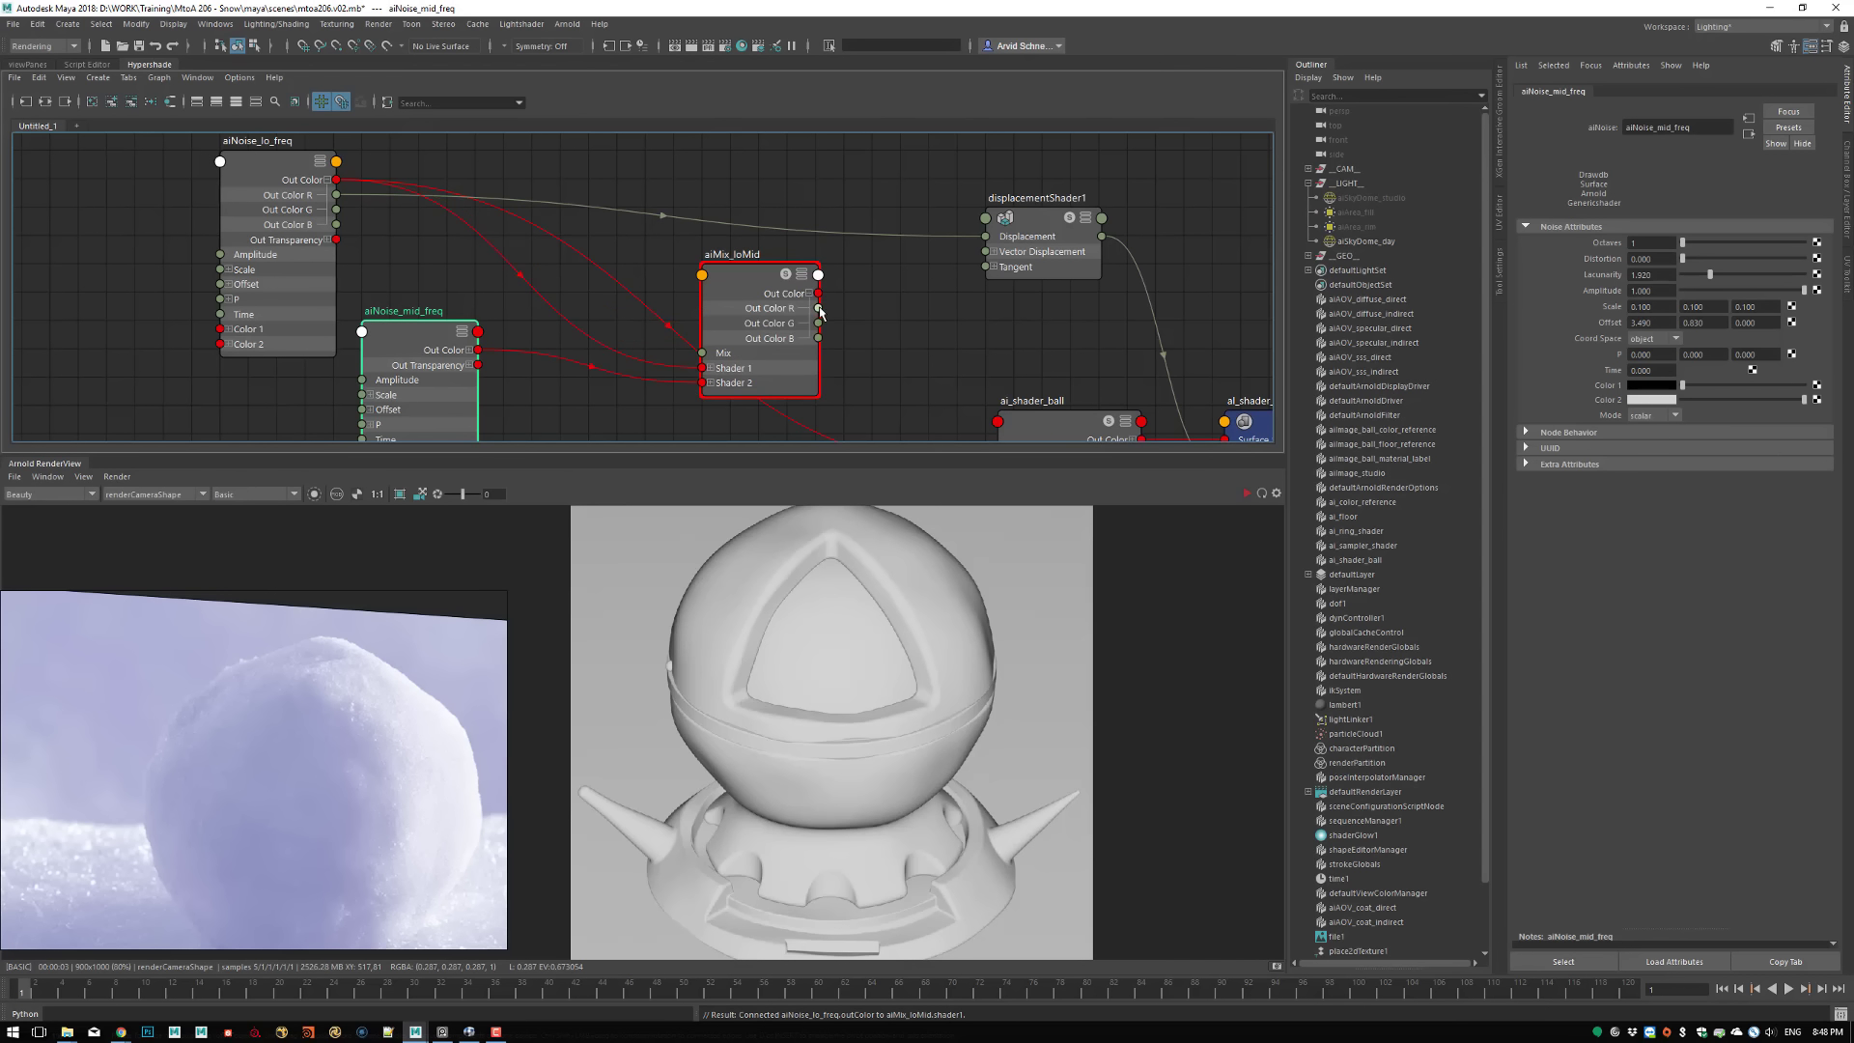
pyautogui.moveTo(818, 308); pyautogui.dragTo(986, 235)
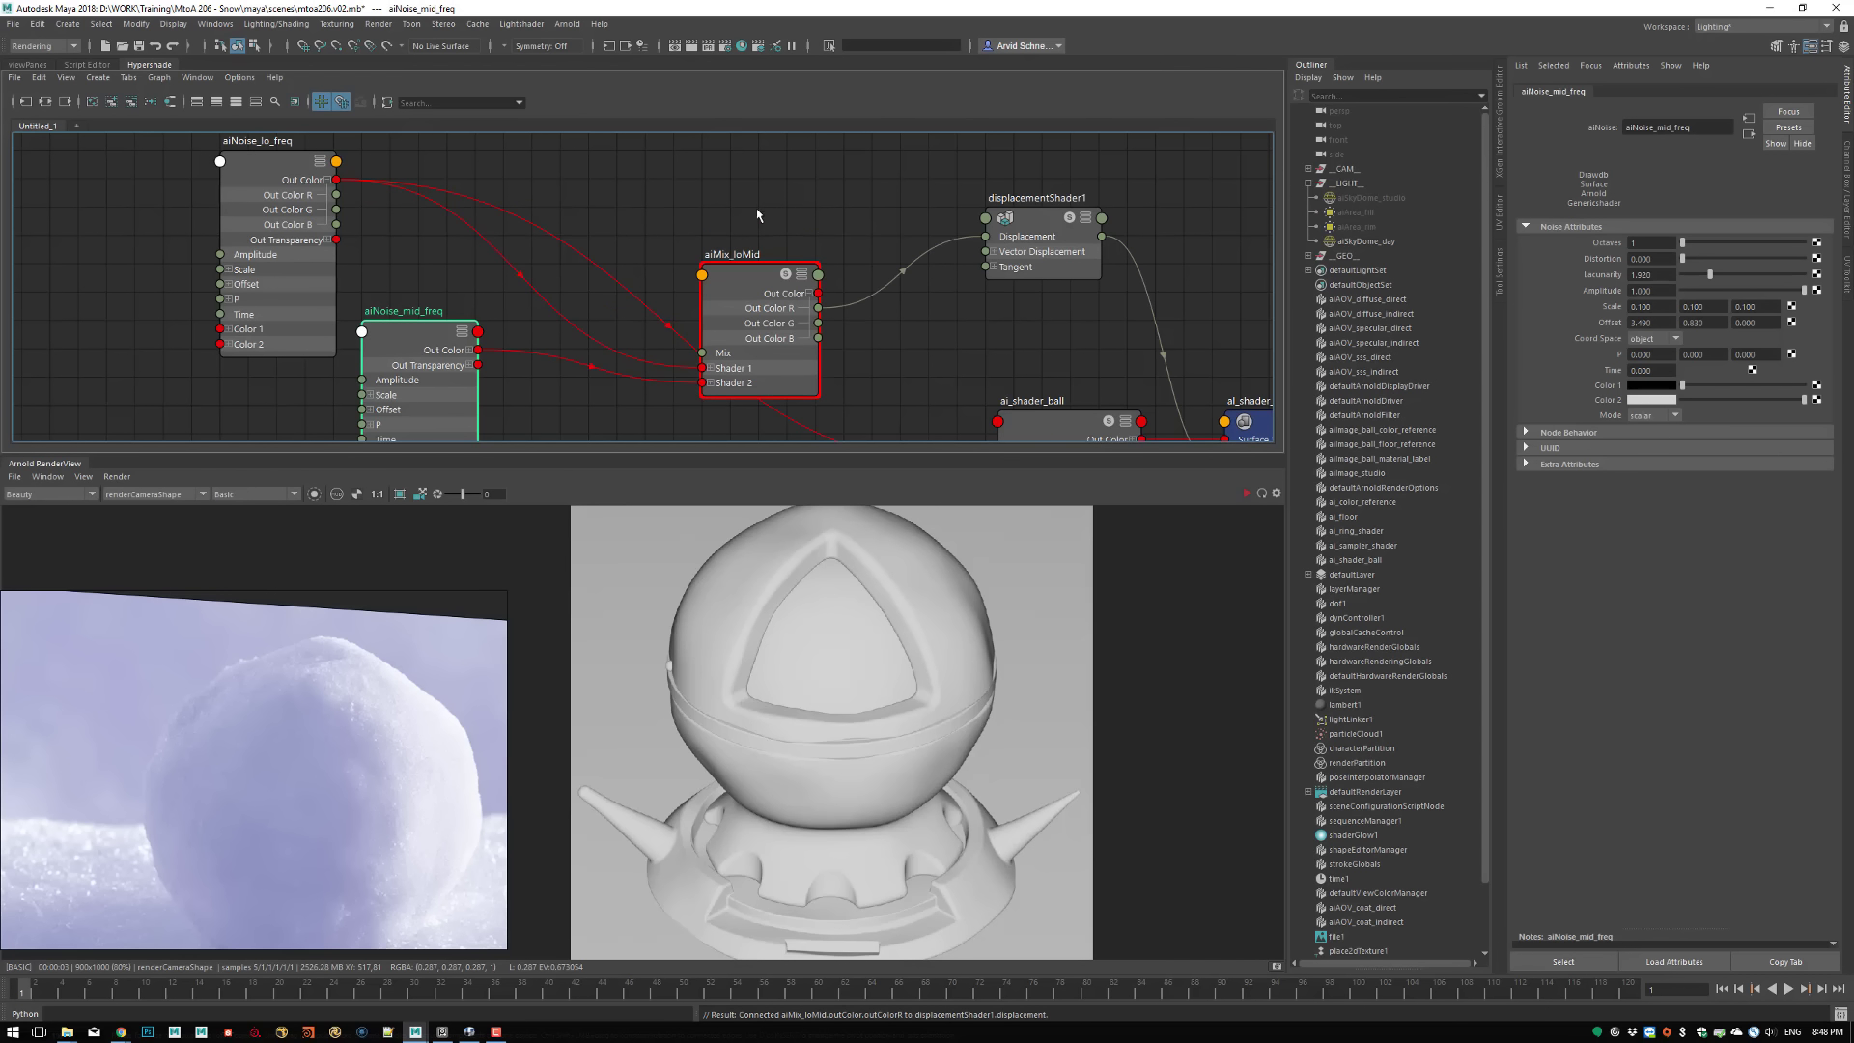
pyautogui.moveTo(761, 302); pyautogui.dragTo(732, 244)
pyautogui.keyDown('alt'); pyautogui.moveTo(823, 348); pyautogui.dragTo(819, 302, button='middle'); pyautogui.keyUp('alt')
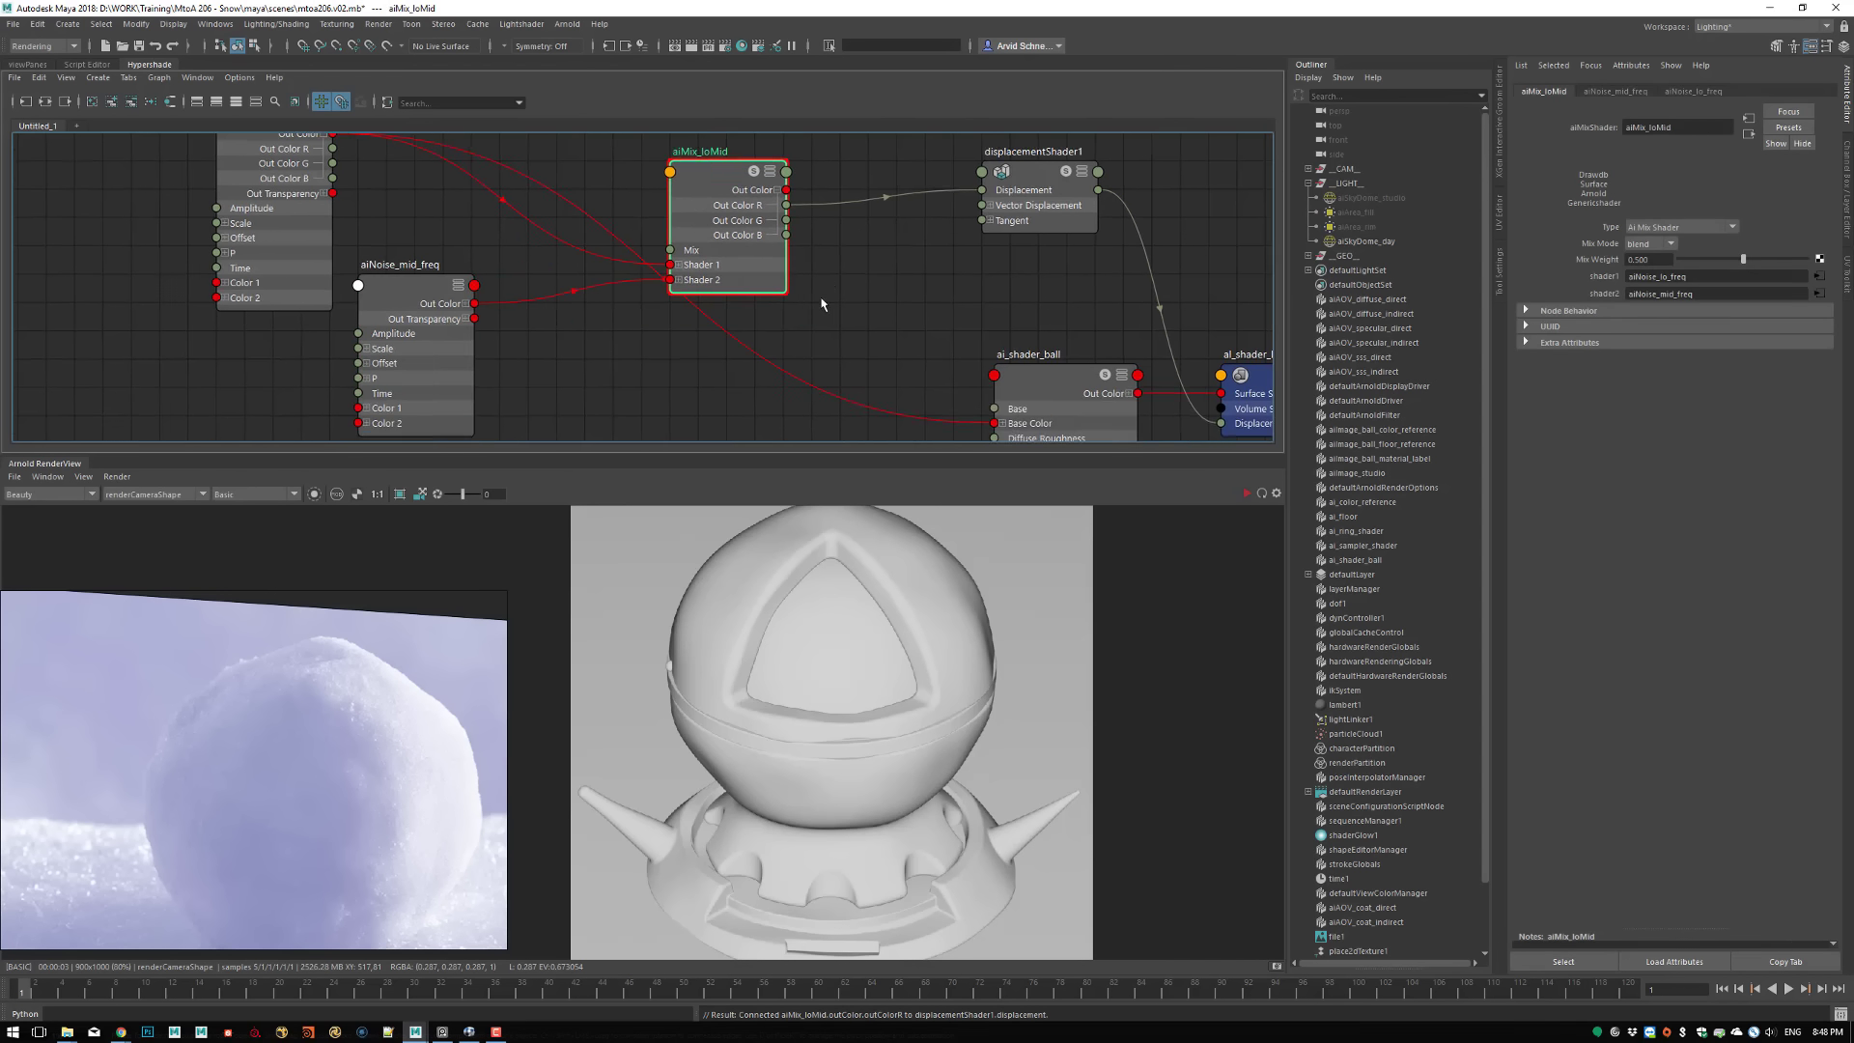
# Disconnect aiNoise_lo_freq from the Base Color of ai_shader_ball and save the scene
pyautogui.moveTo(775, 369); pyautogui.dragTo(724, 389)
pyautogui.scroll(-2, 1028, 388)
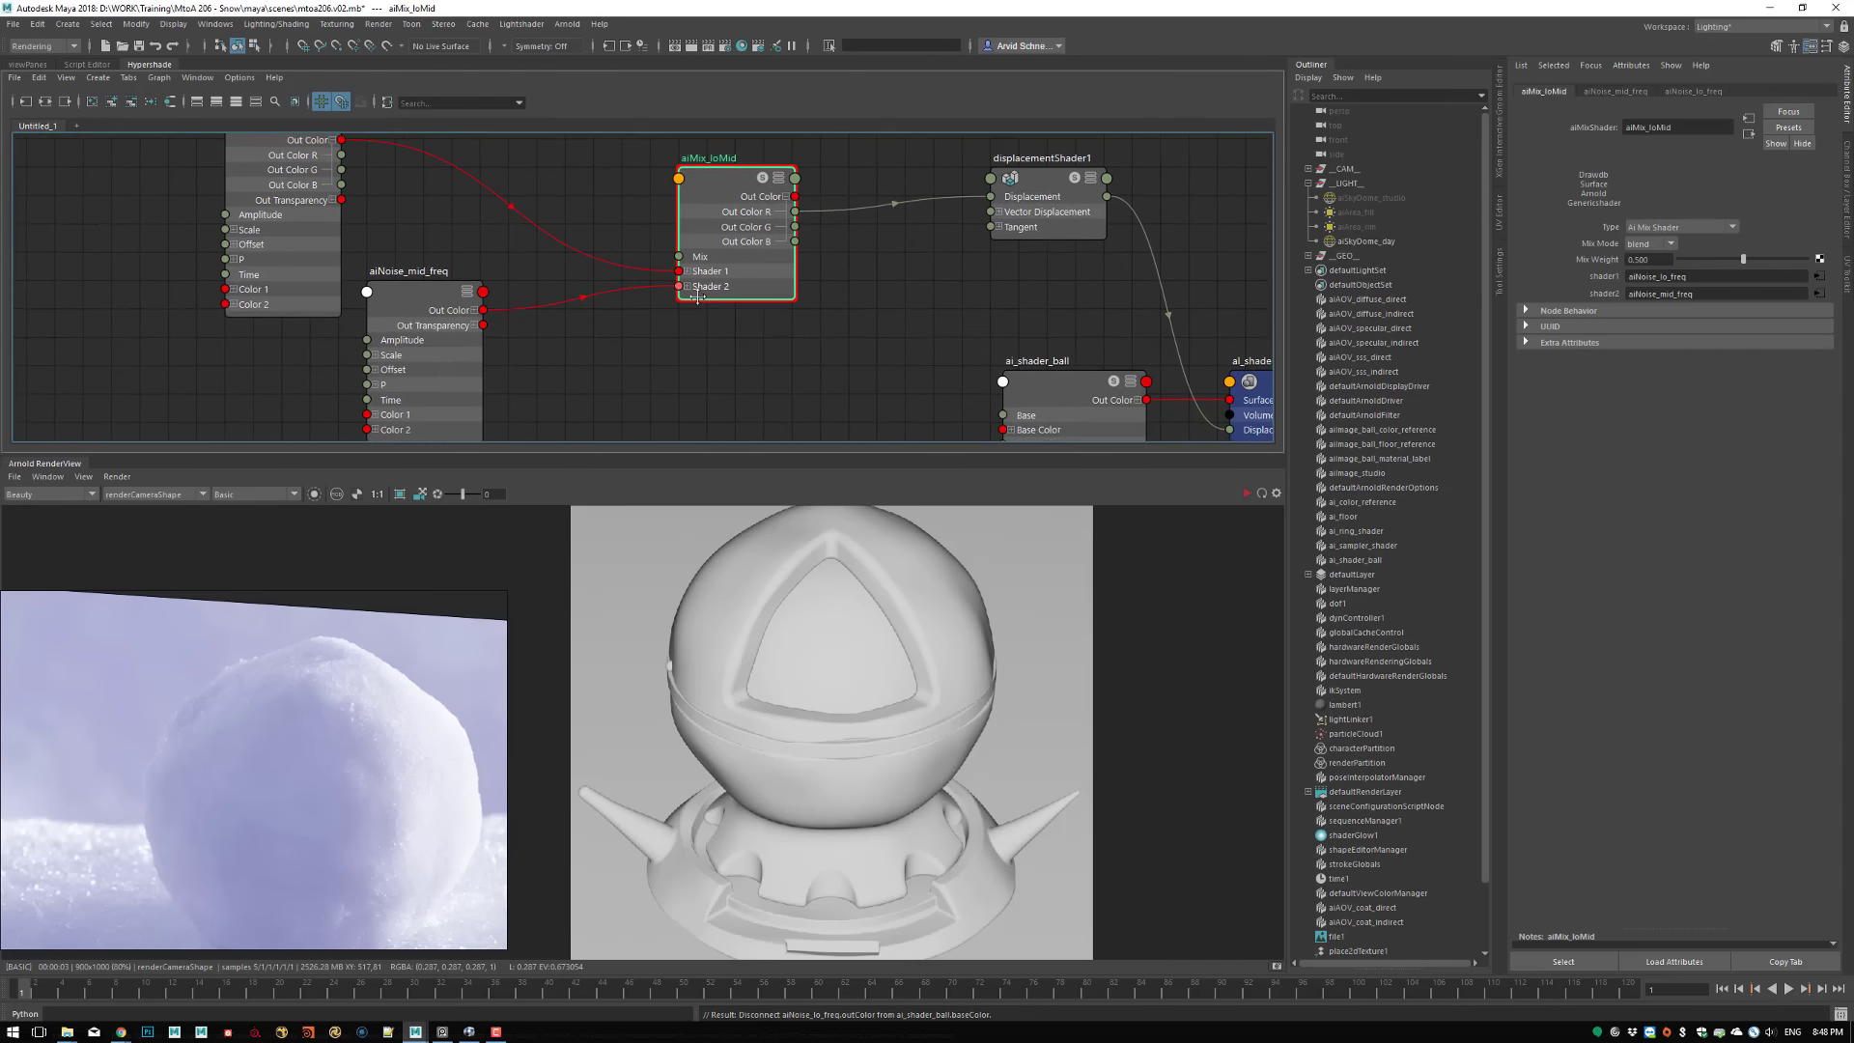
pyautogui.hotkey('ctrl', 's')
# Set all three Scale values of aiNoise_mid_freq to 1 and refresh the render with a full scene update
pyautogui.click(484, 319)
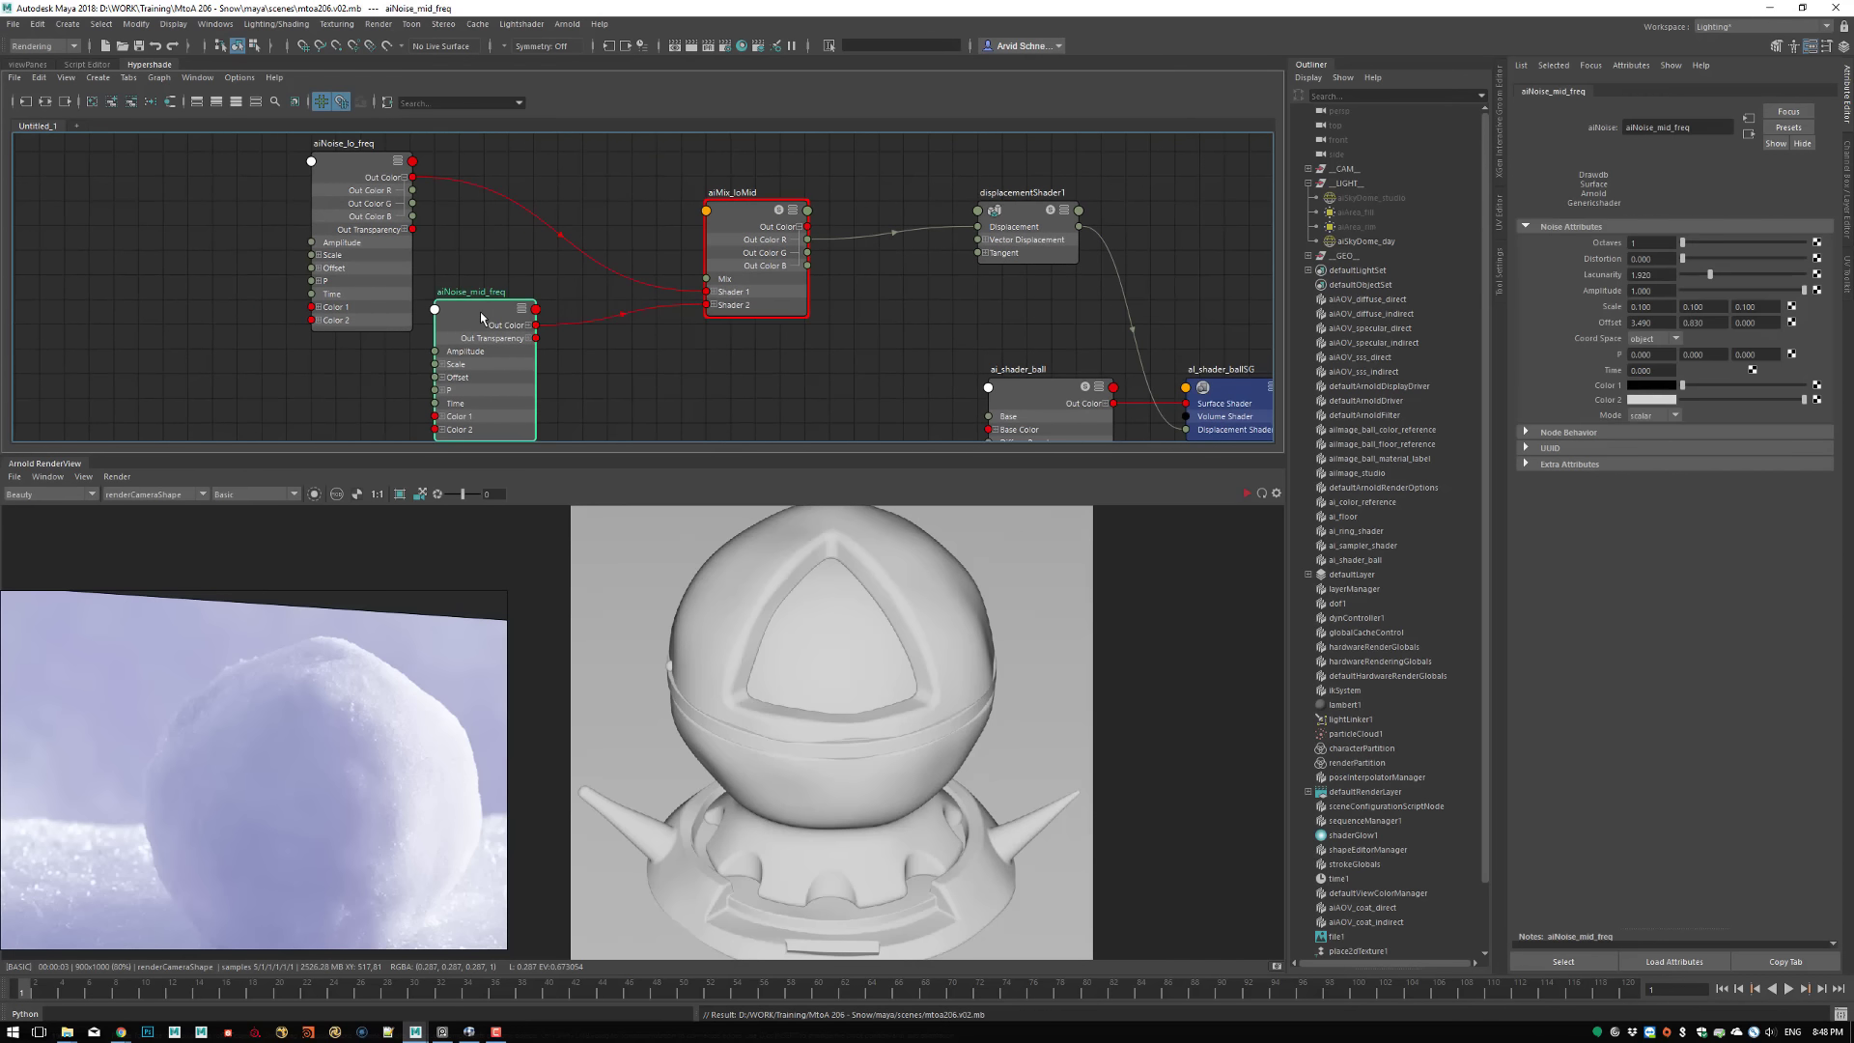
pyautogui.doubleClick(1657, 309)
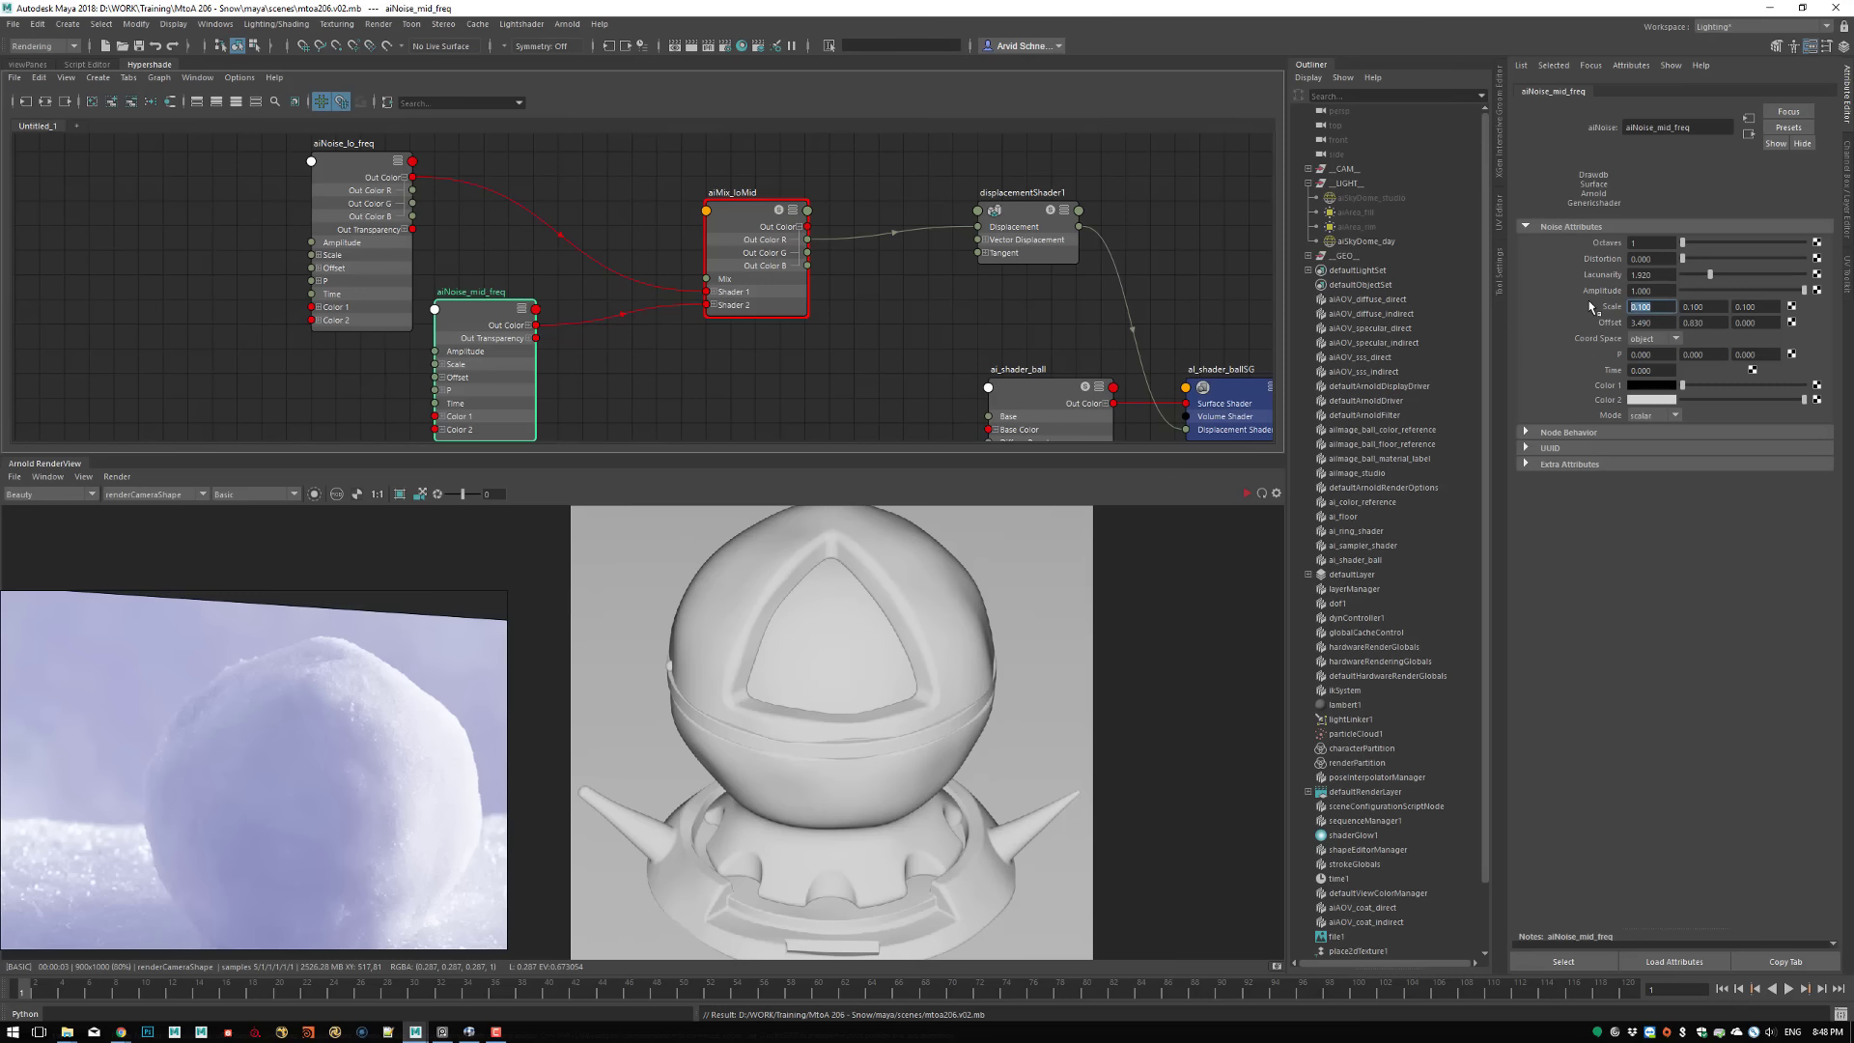
pyautogui.write('1')
pyautogui.press('Tab')
pyautogui.write('1')
pyautogui.press('Tab')
pyautogui.write('1')
pyautogui.press('Tab')
pyautogui.click(811, 377)
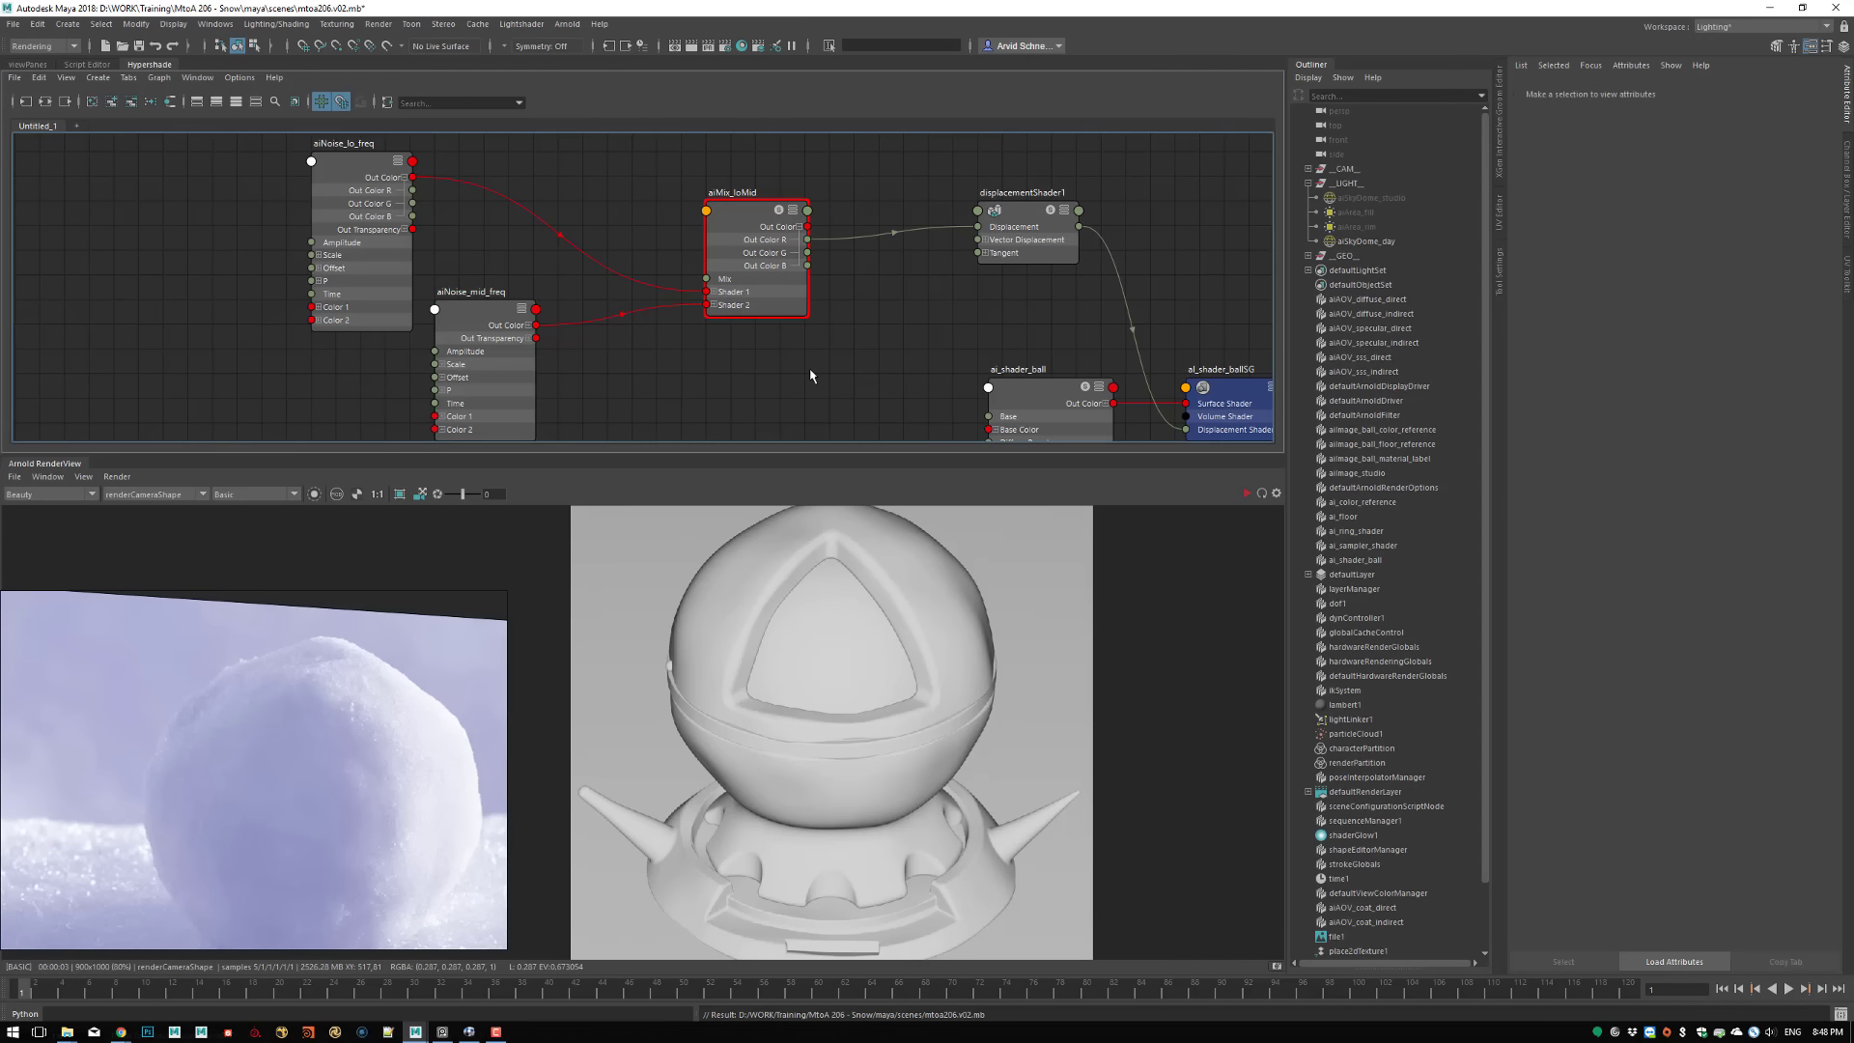
pyautogui.click(117, 477)
pyautogui.click(152, 581)
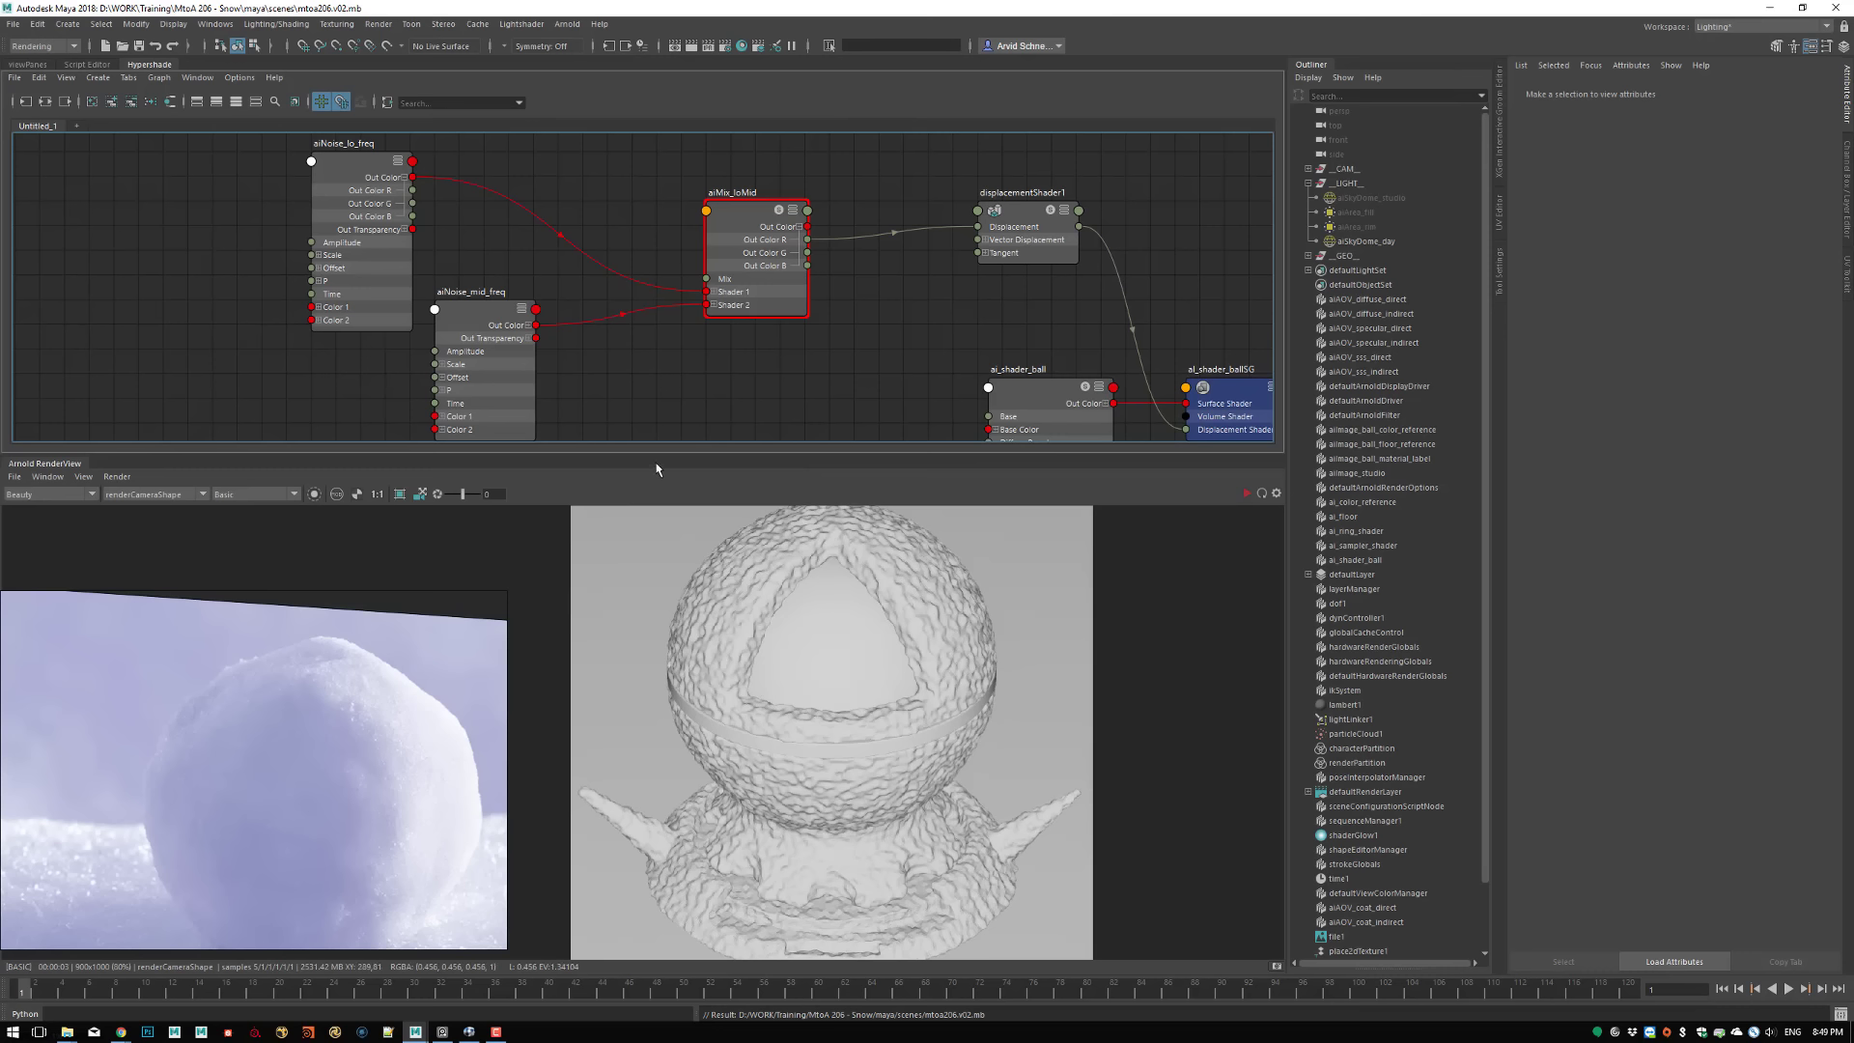
# Set the Mix Weight of aiMix_loMid to 0.1
pyautogui.click(762, 215)
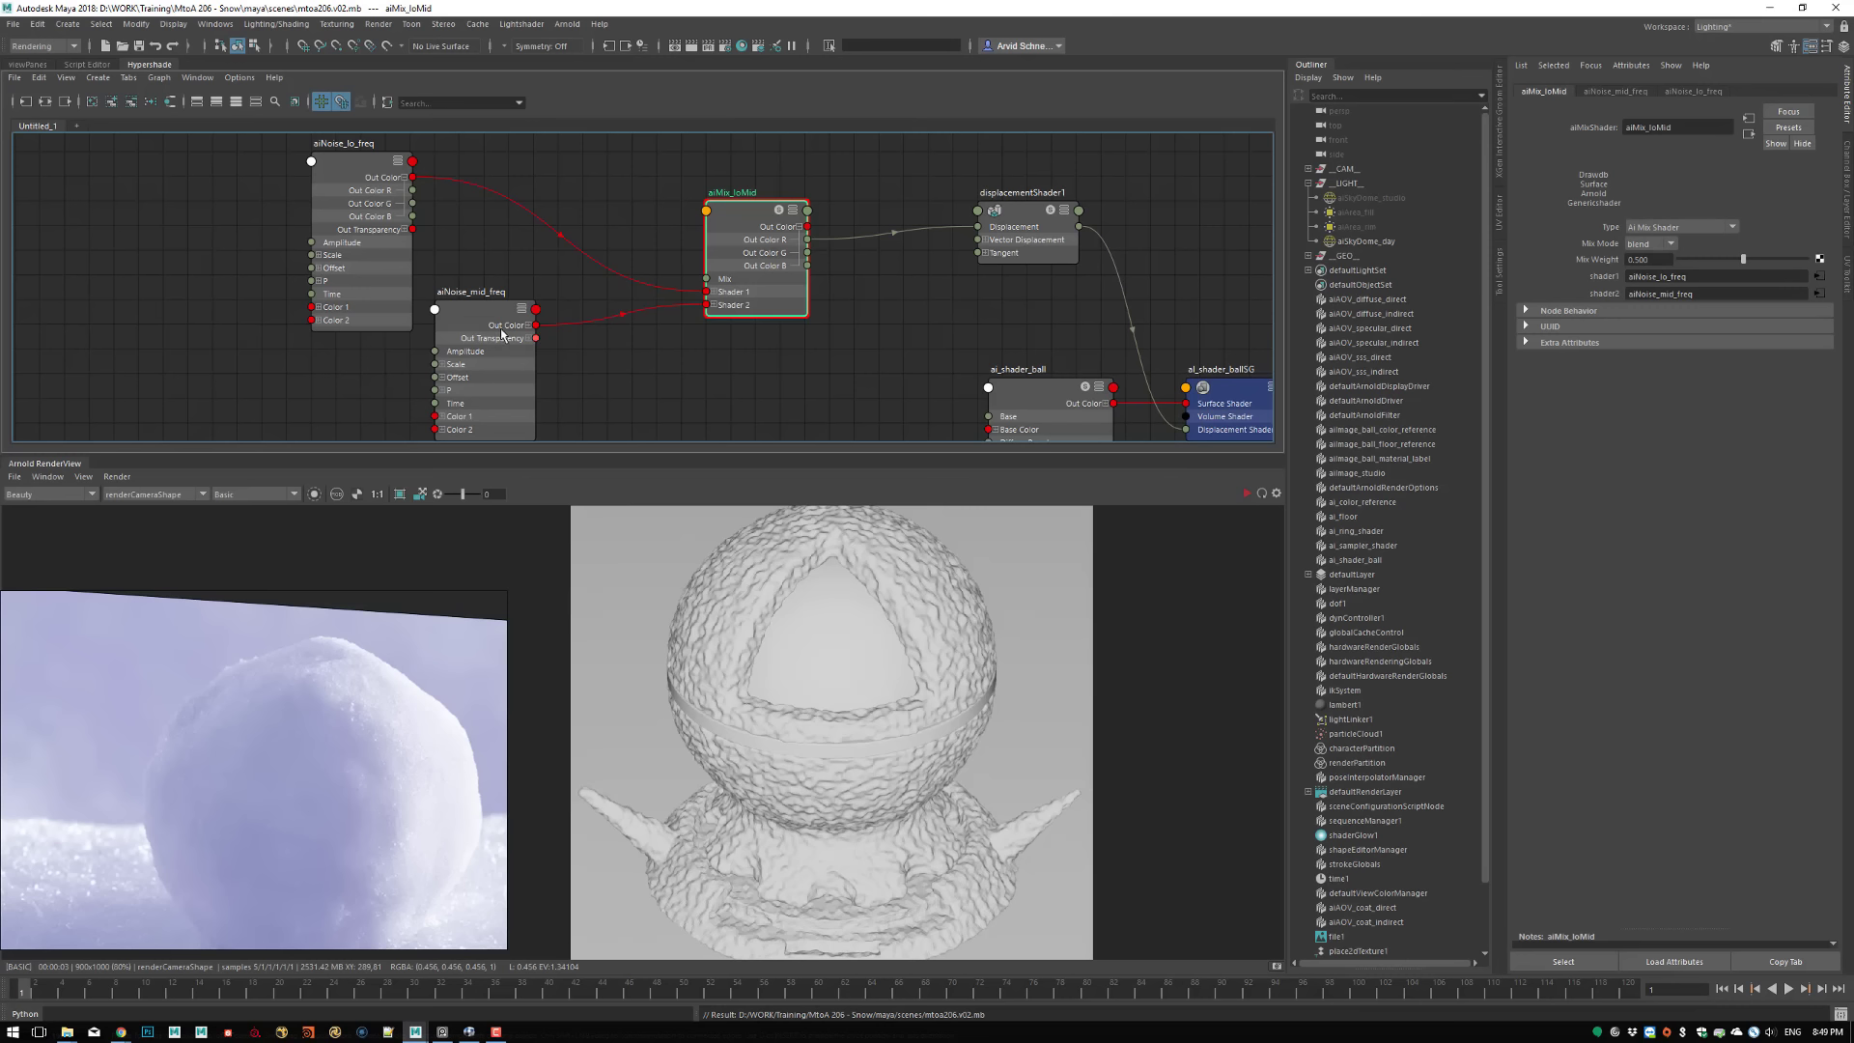
pyautogui.click(1659, 259)
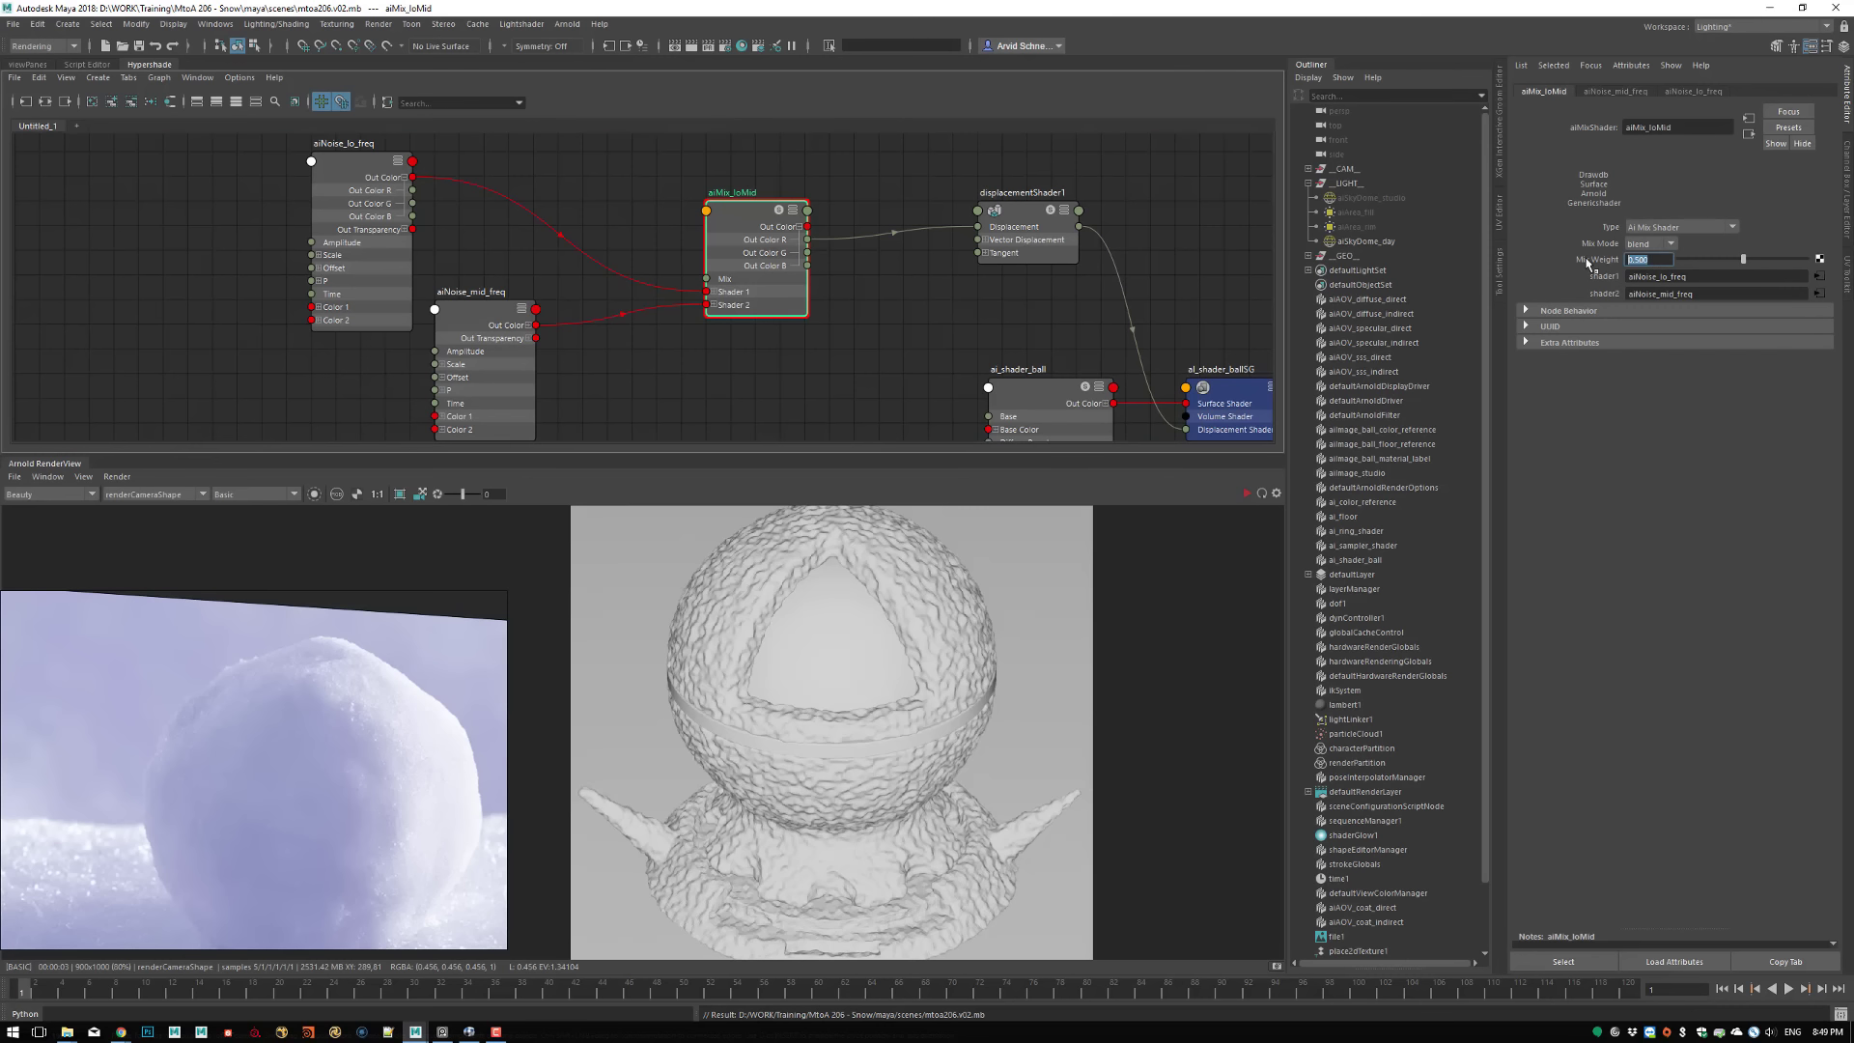
pyautogui.write('0.1')
pyautogui.press('Return')
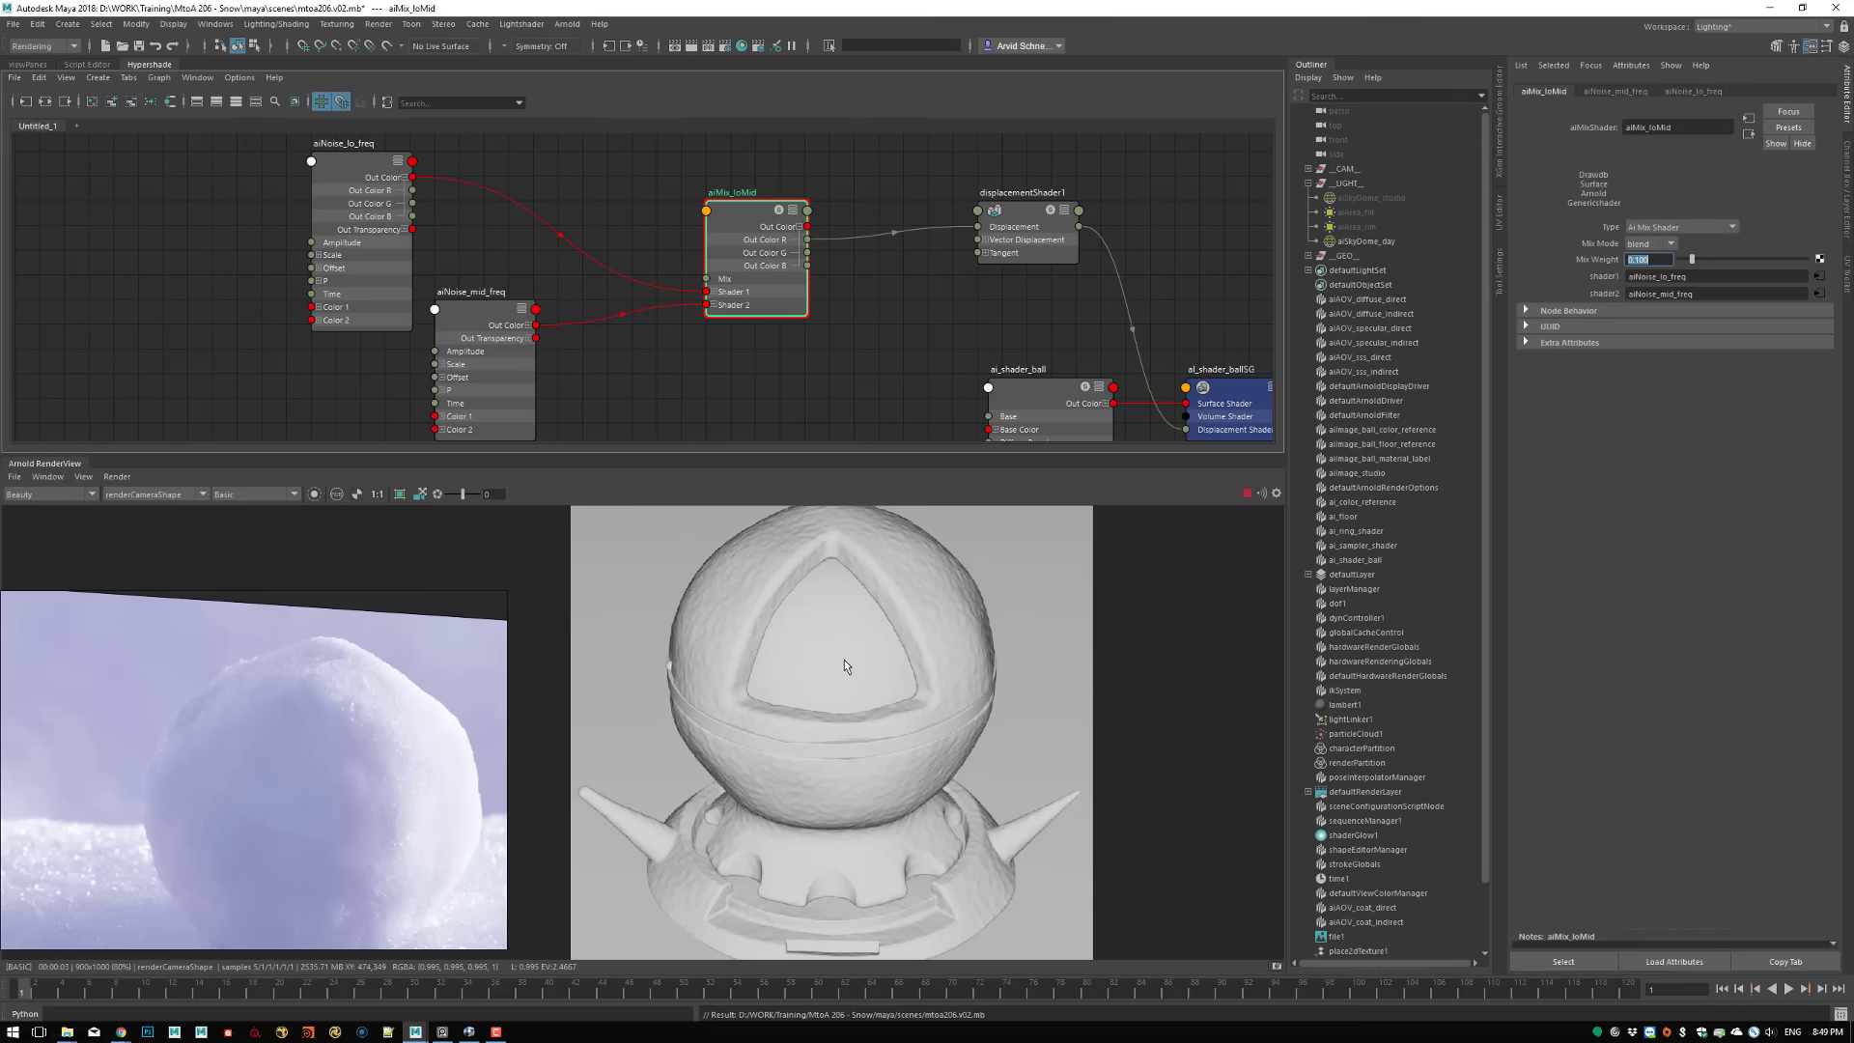
# Set all three Scale values of aiNoise_mid_freq to 0.5
pyautogui.click(456, 353)
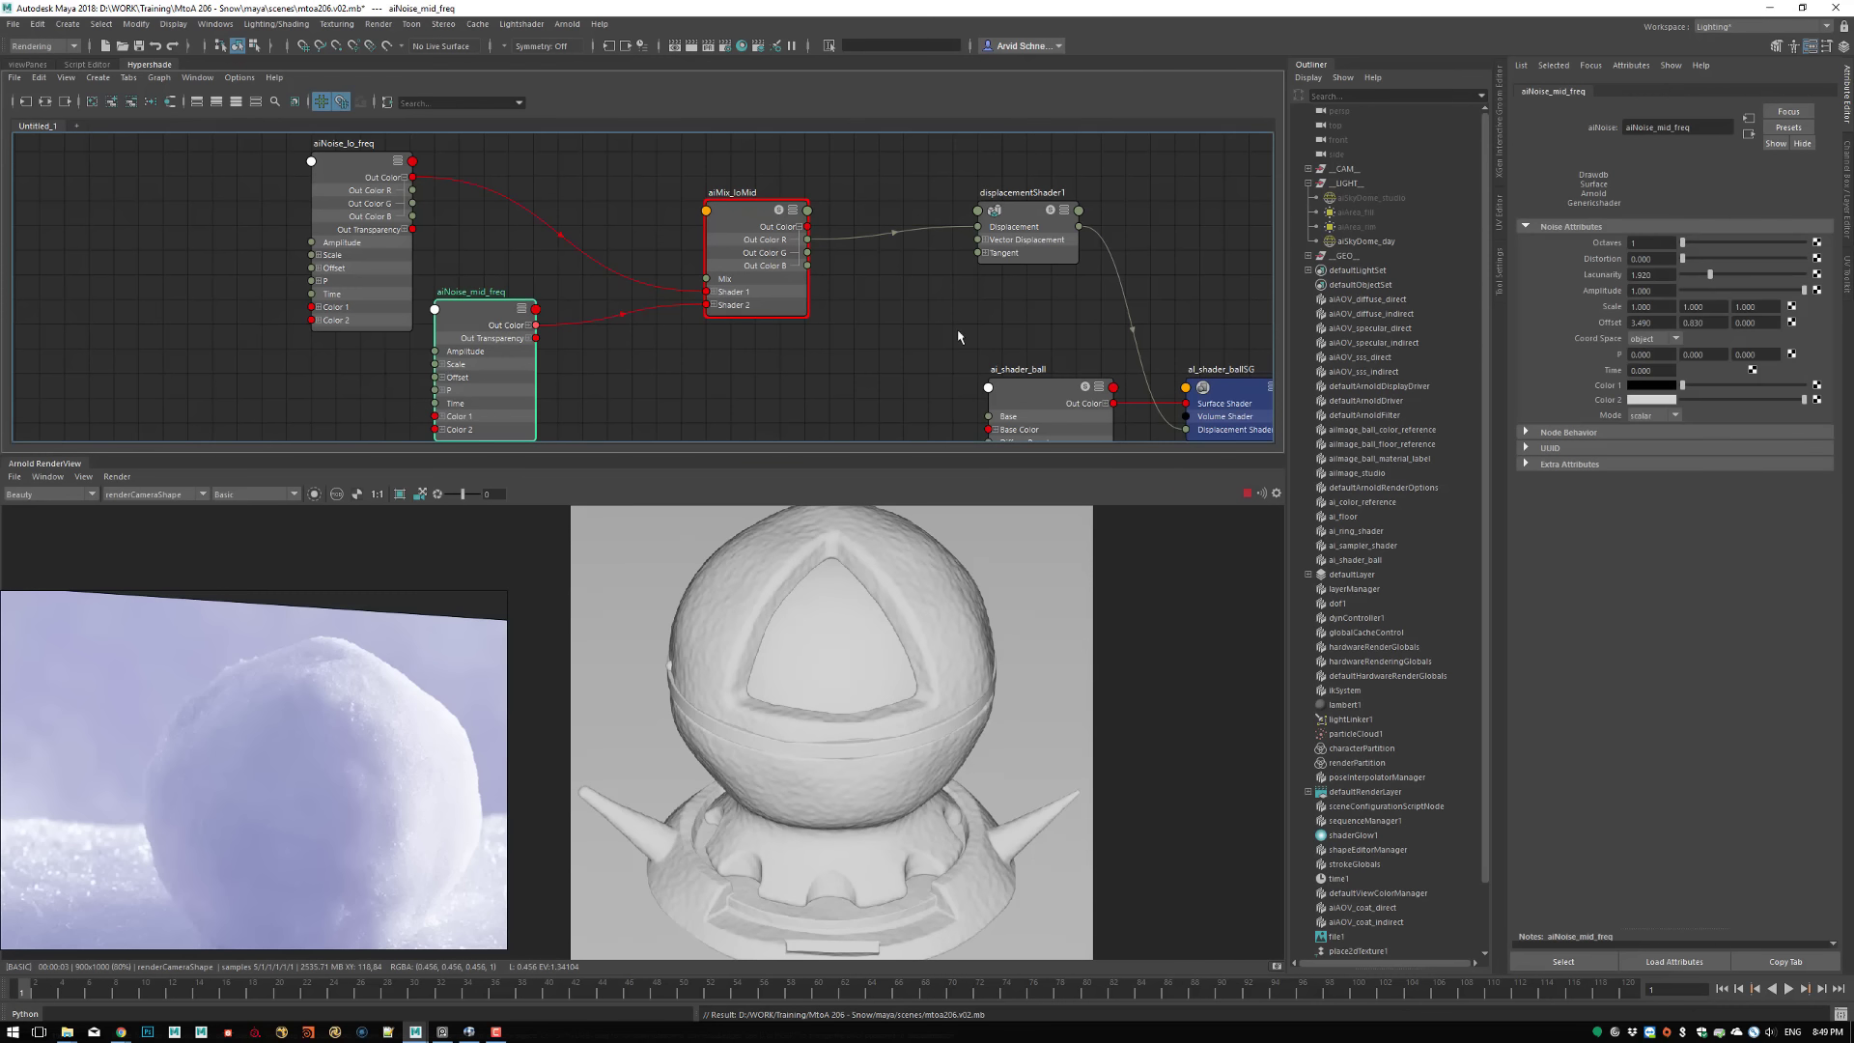
pyautogui.click(1643, 307)
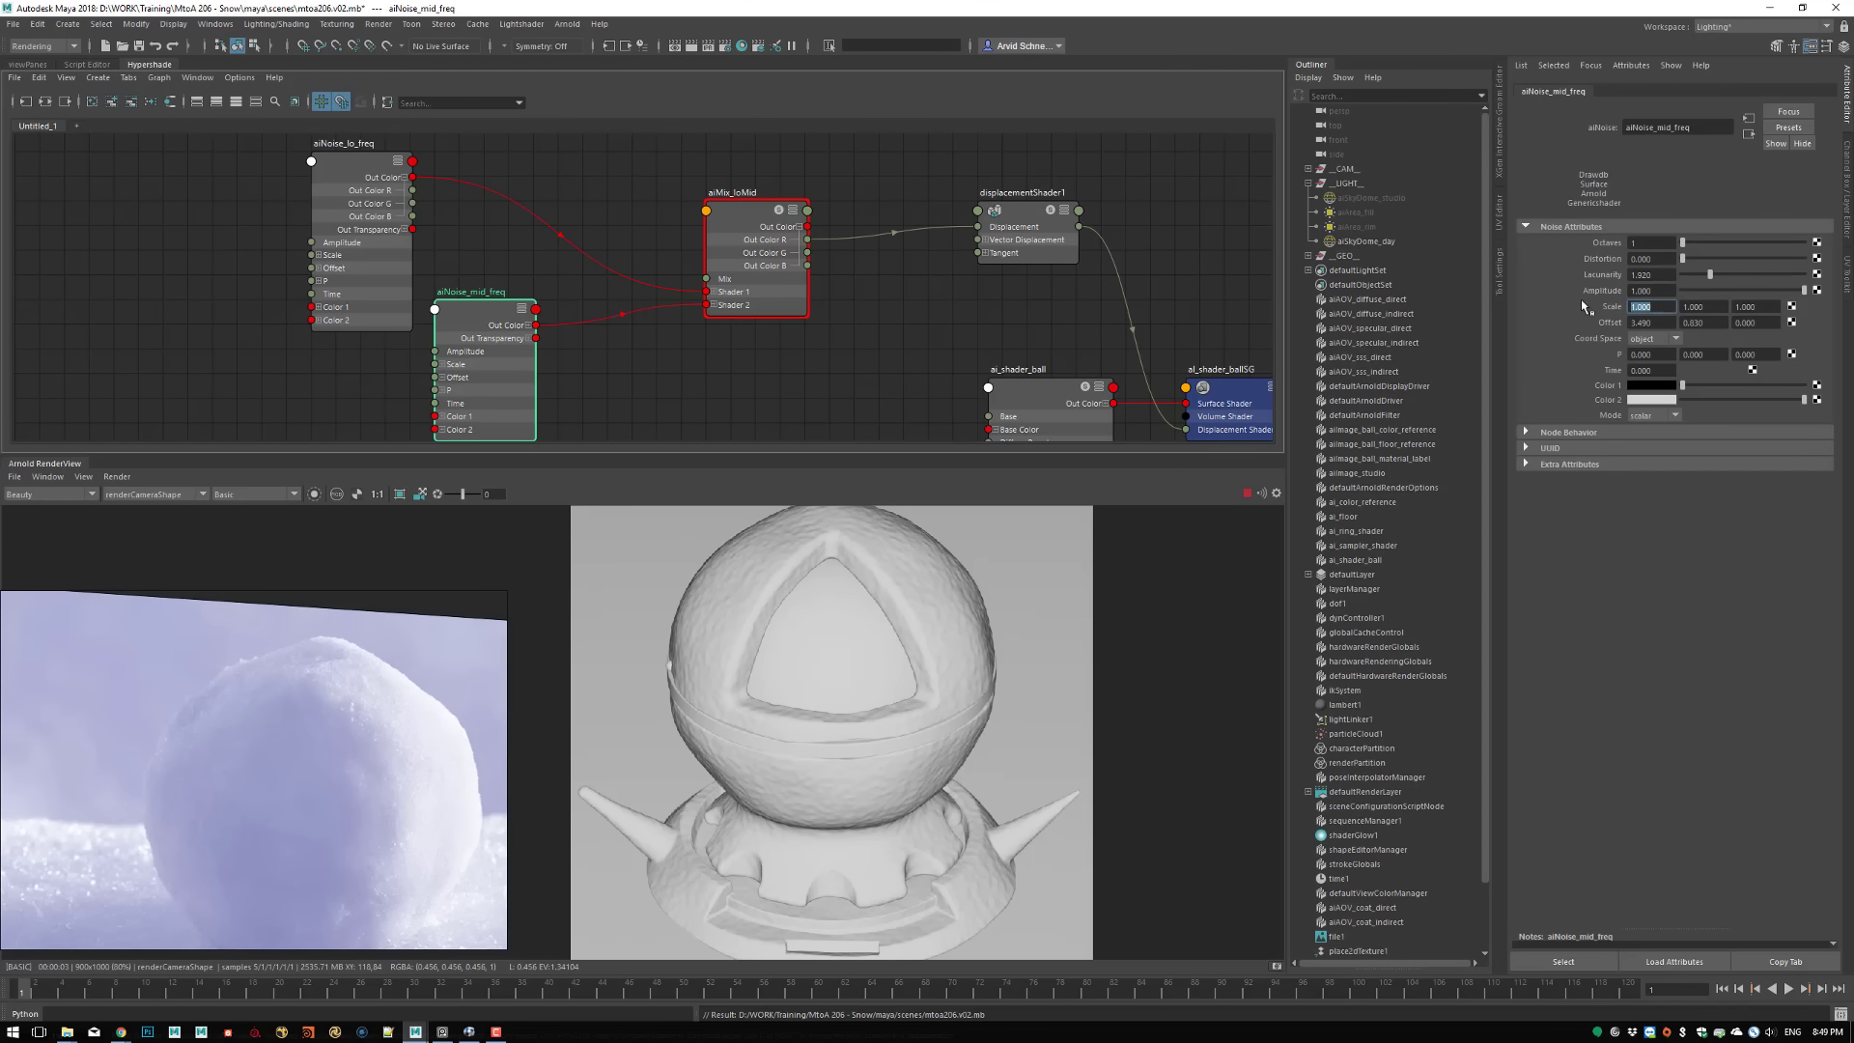
pyautogui.write('0.5')
pyautogui.press('Tab')
pyautogui.write('0.5')
pyautogui.press('Tab')
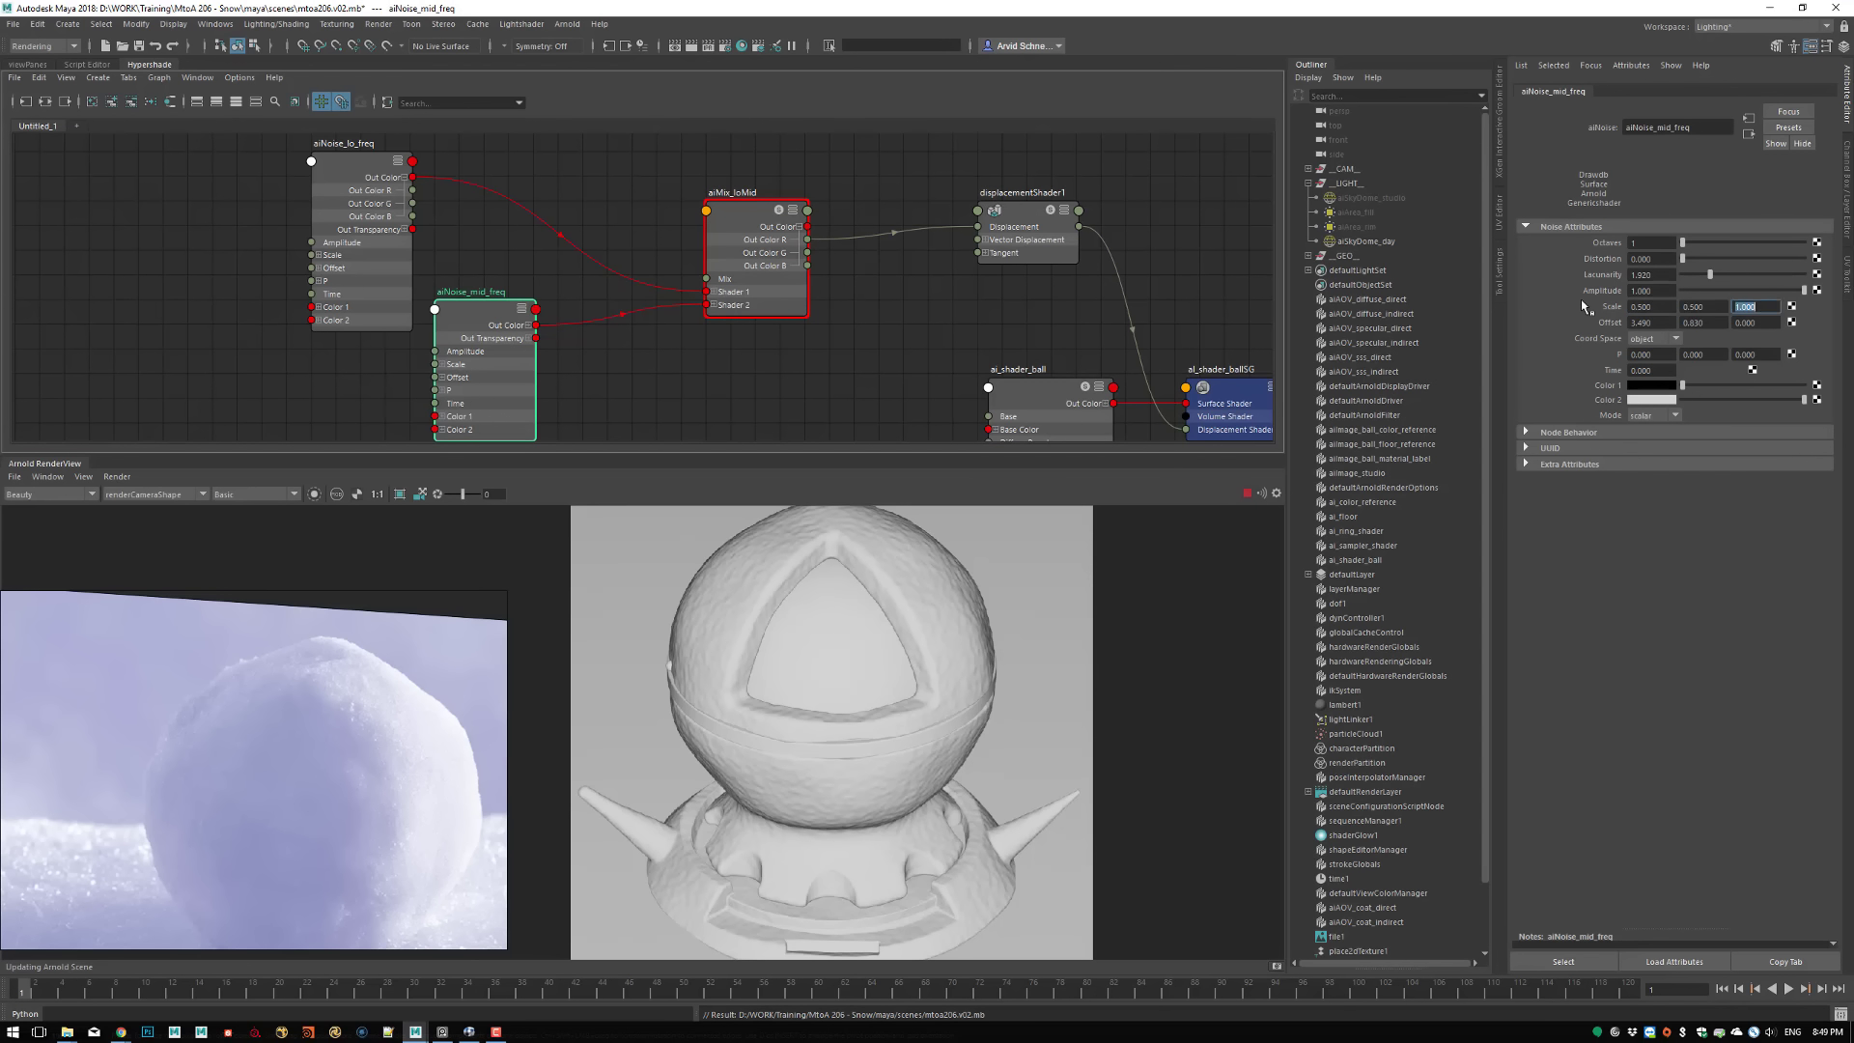
pyautogui.click(1756, 308)
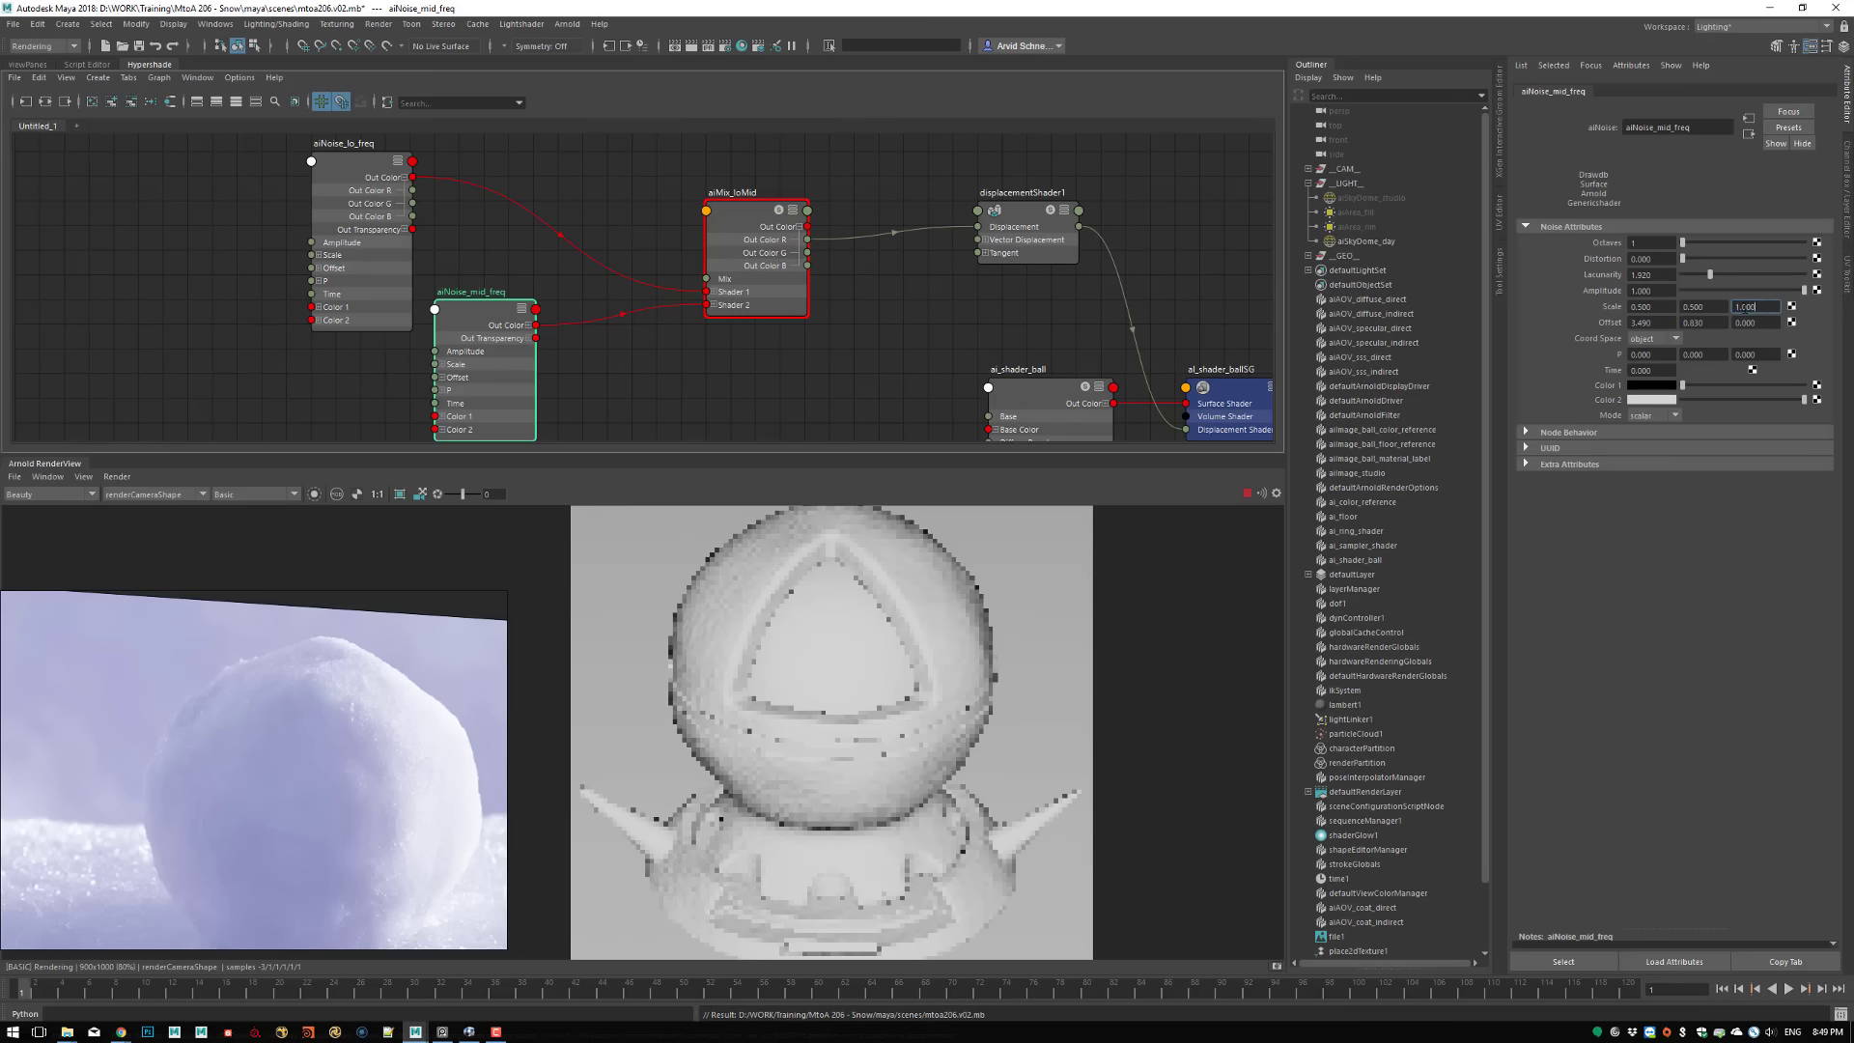
pyautogui.write('0.5')
pyautogui.press('Return')
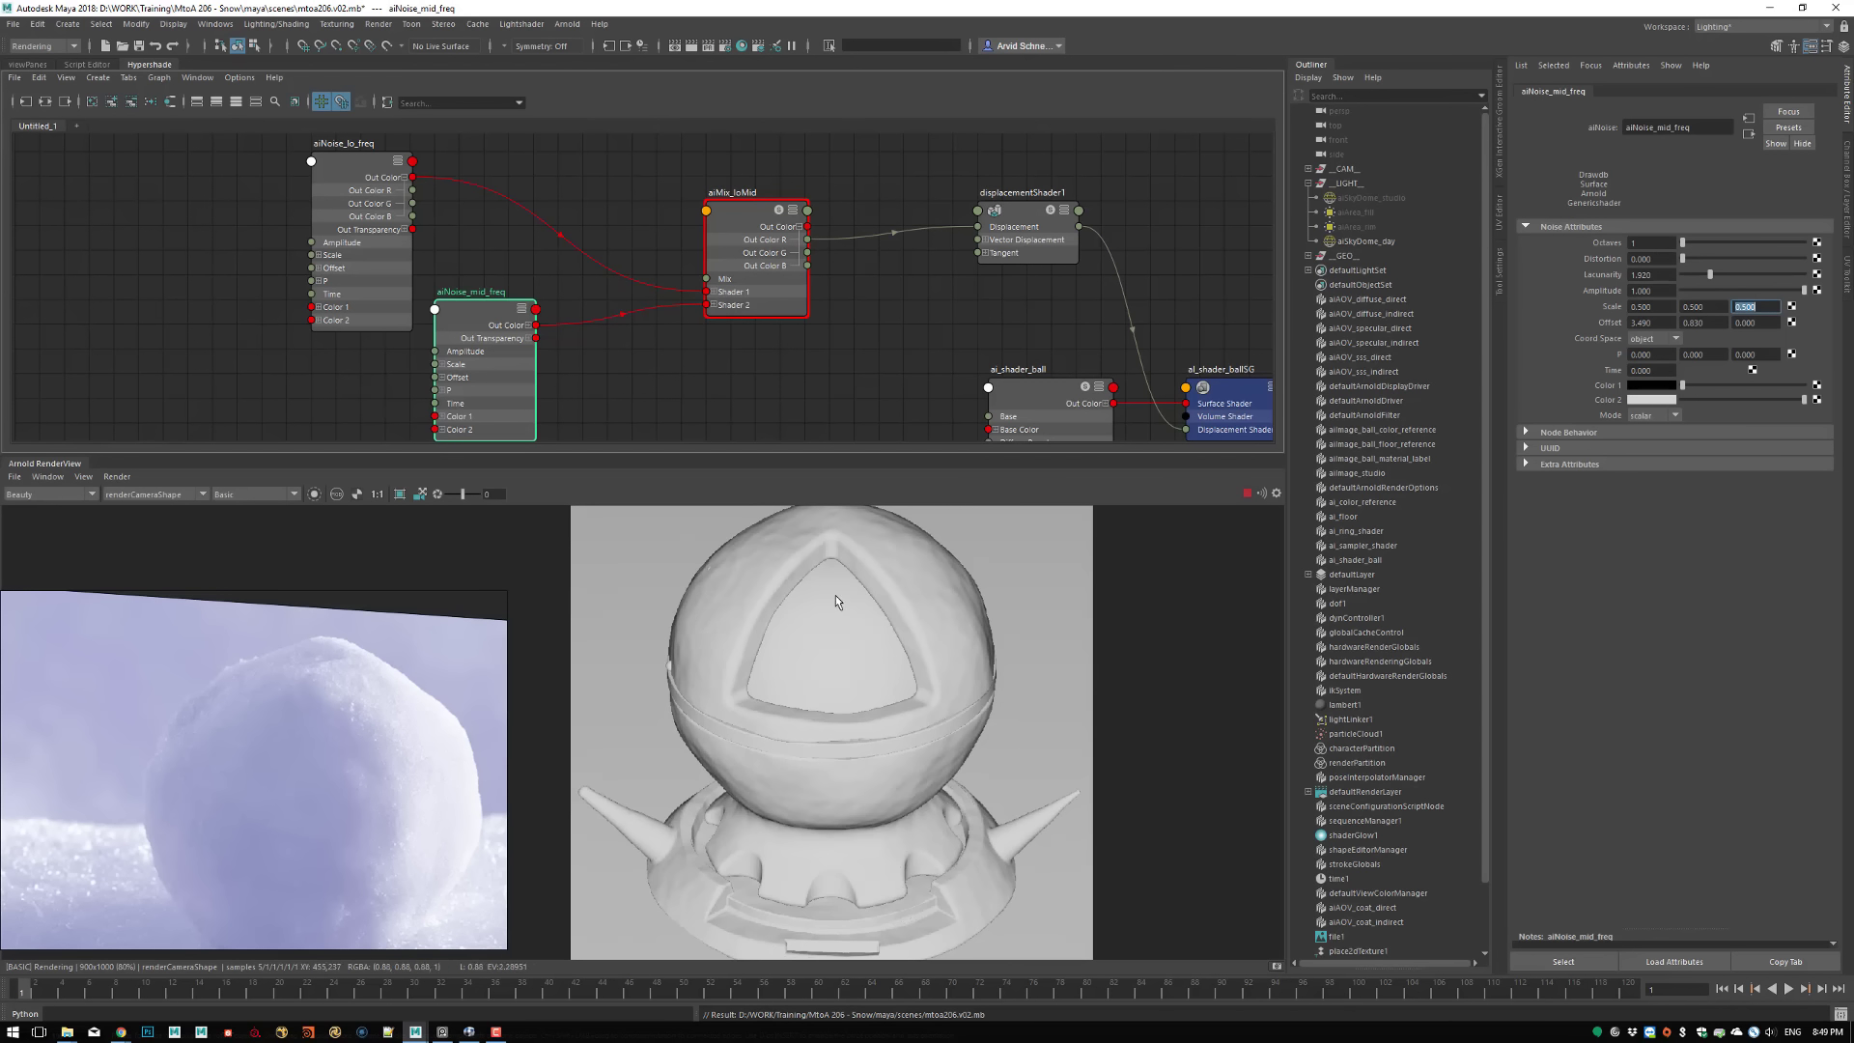
# Set the Octaves of aiNoise_mid_freq to 2
pyautogui.doubleClick(1645, 243)
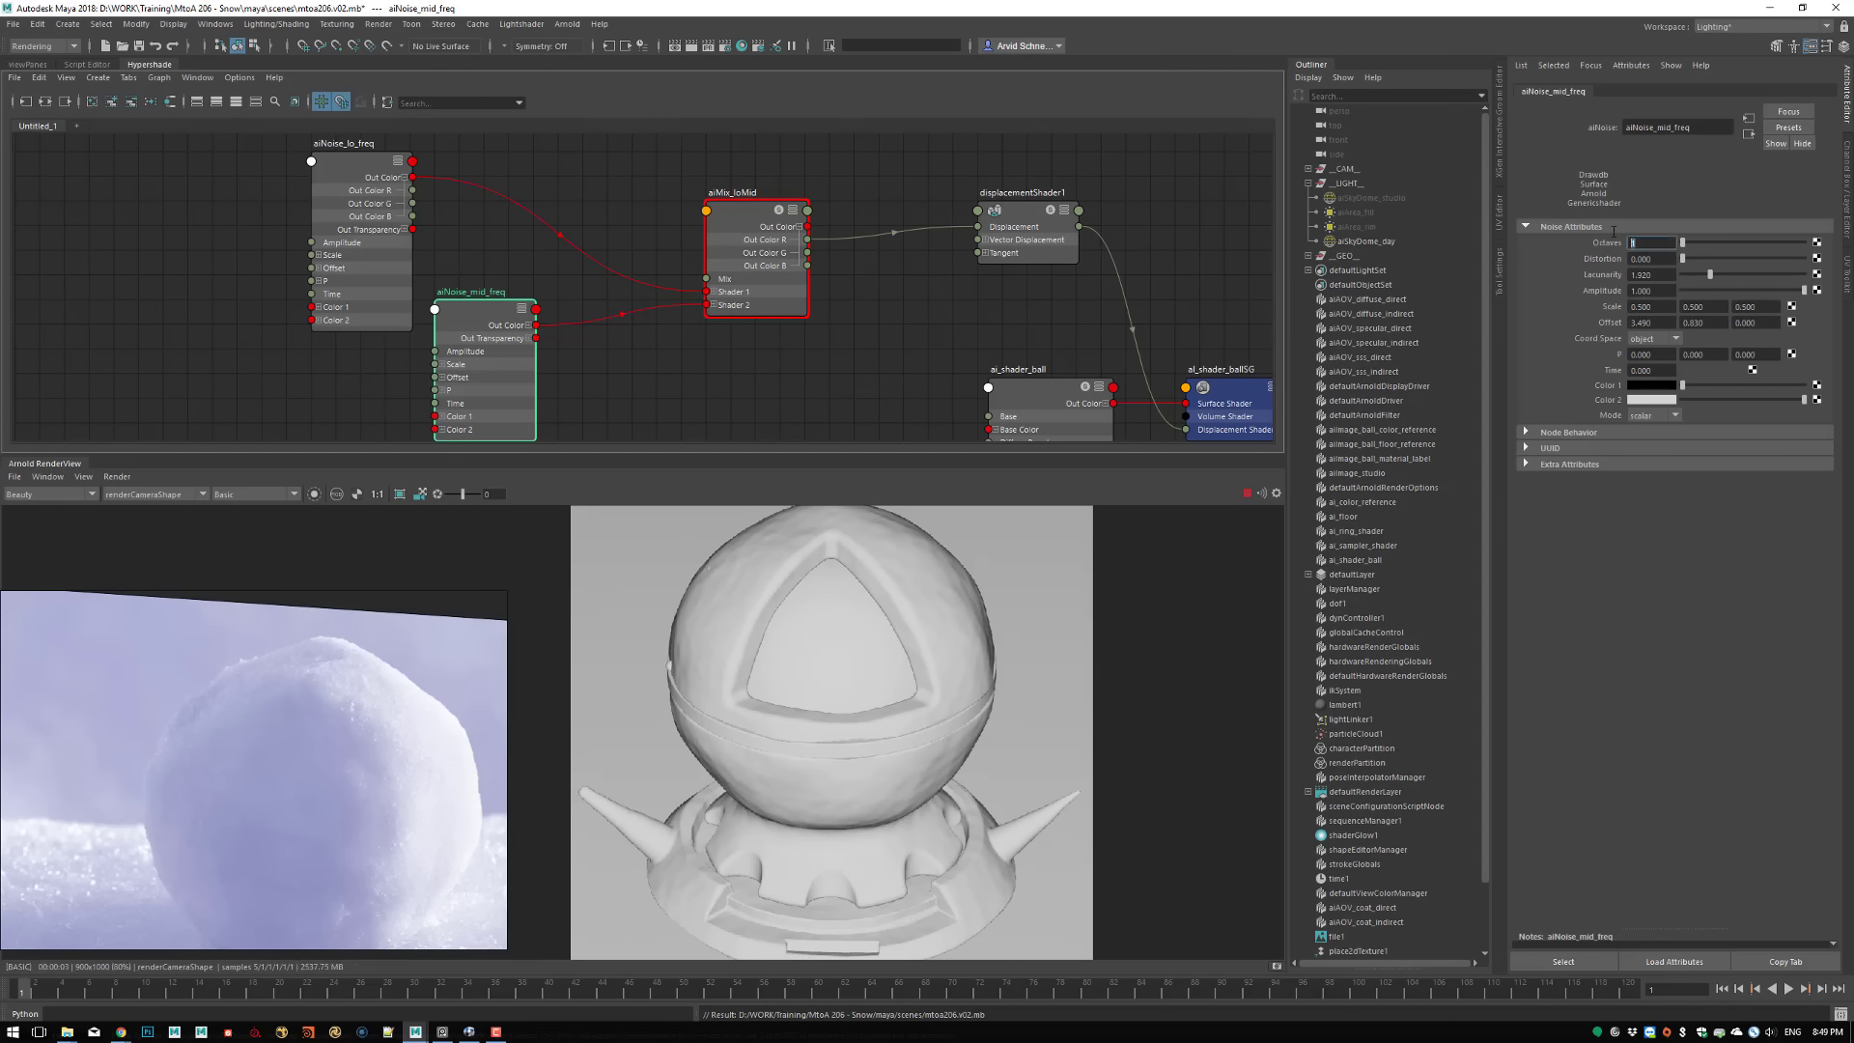
pyautogui.write('2')
pyautogui.press('Return')
# Set all three Scale values of aiNoise_mid_freq to 0.25
pyautogui.click(1638, 307)
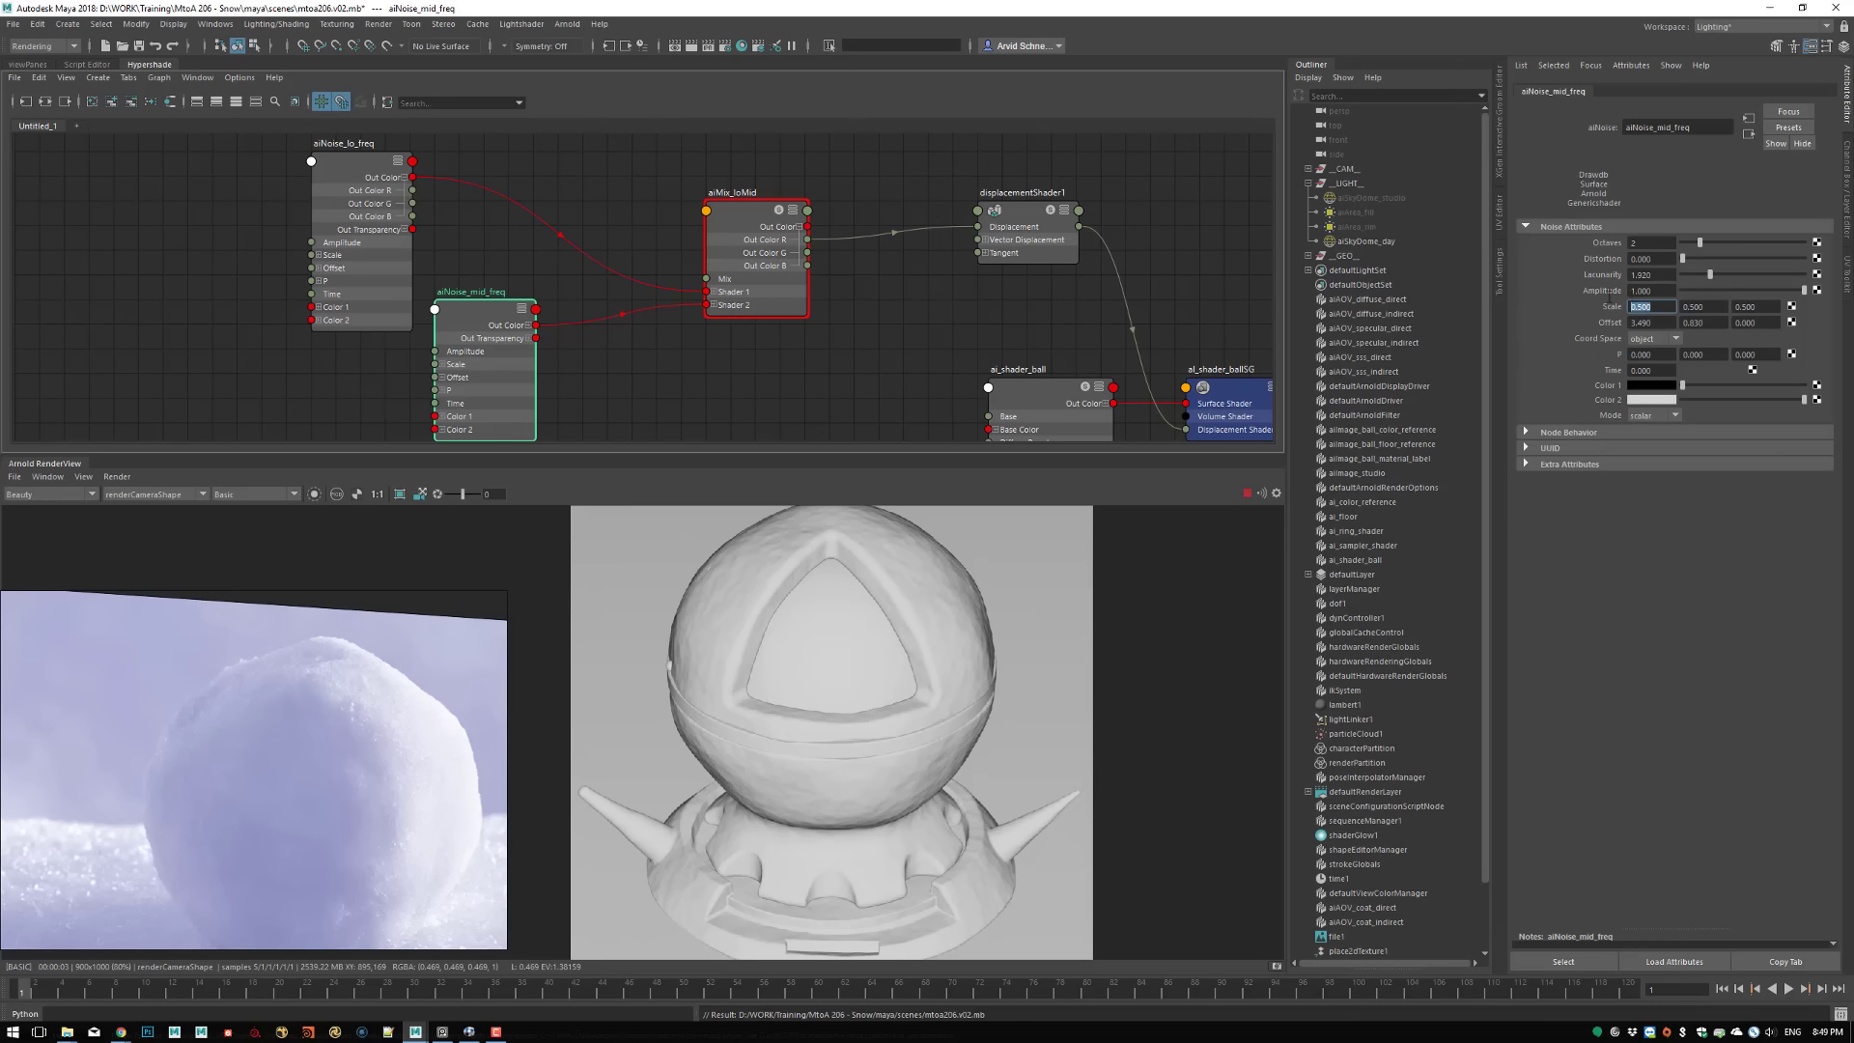
pyautogui.write('0.25')
pyautogui.press('Tab')
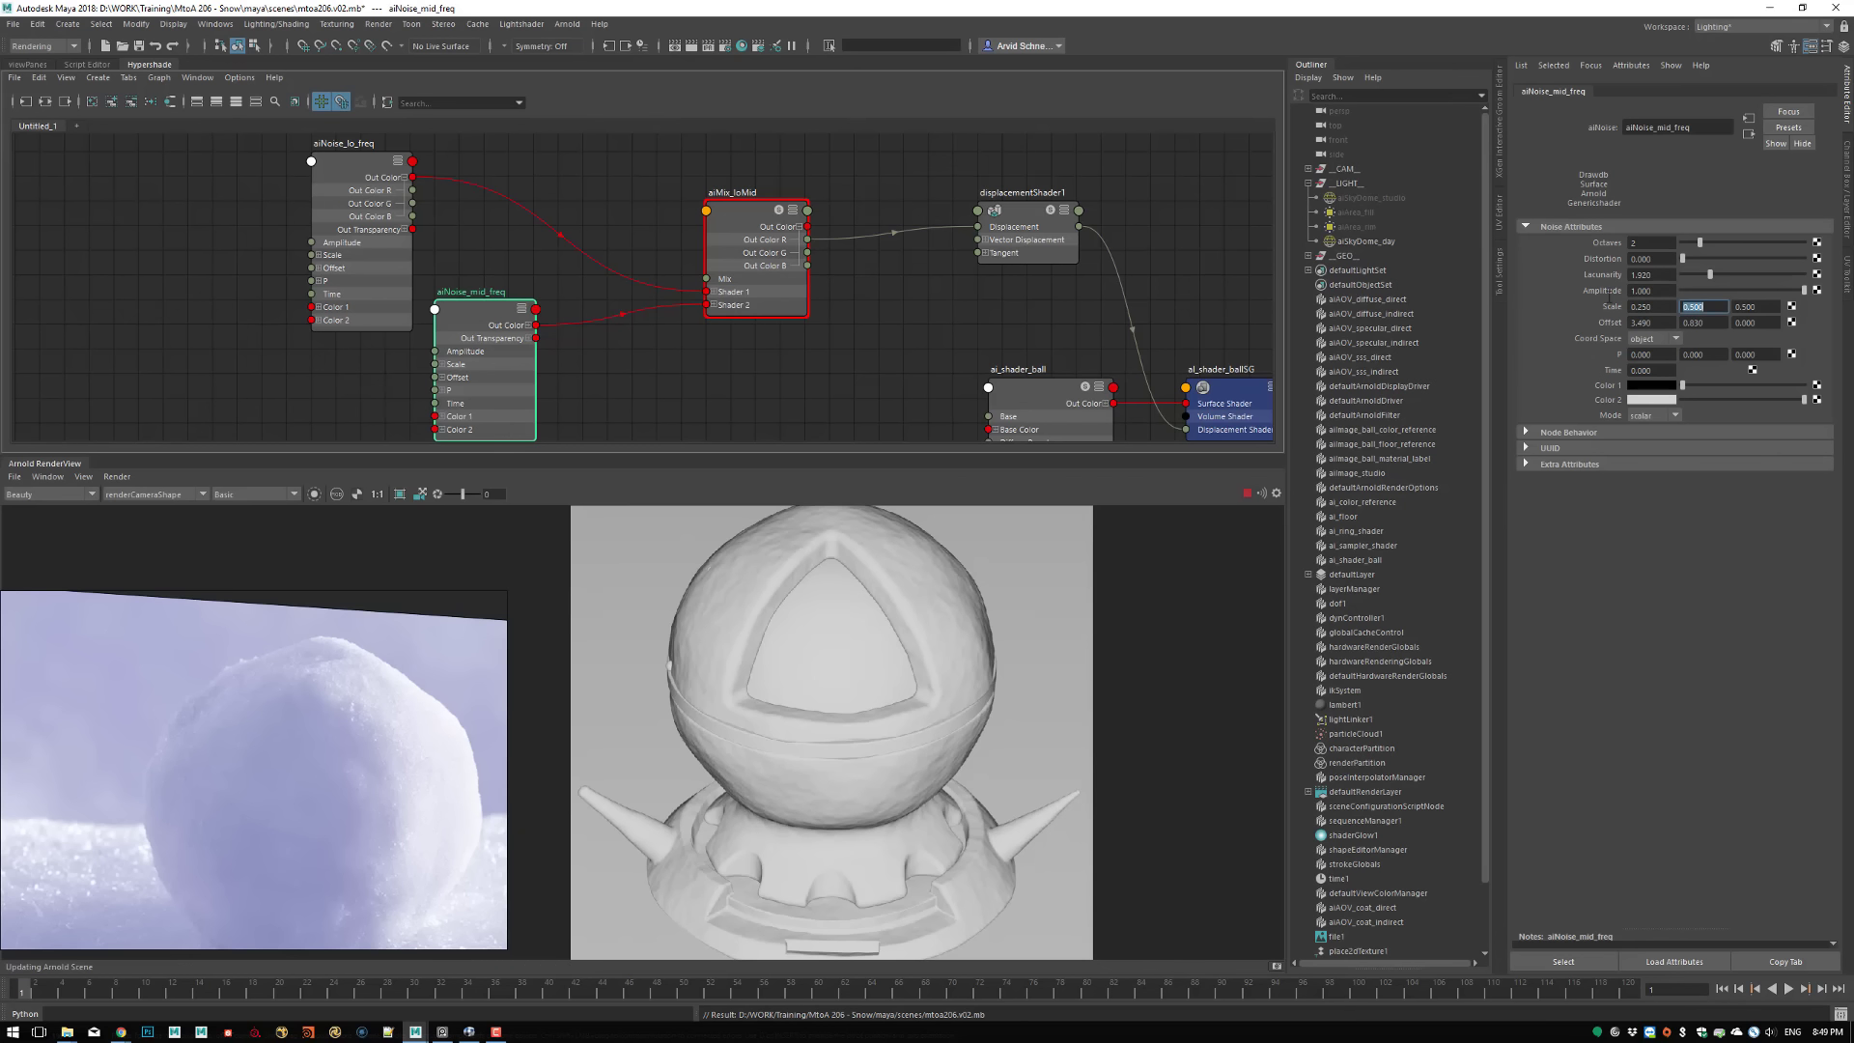
pyautogui.write('0.25')
pyautogui.press('Tab')
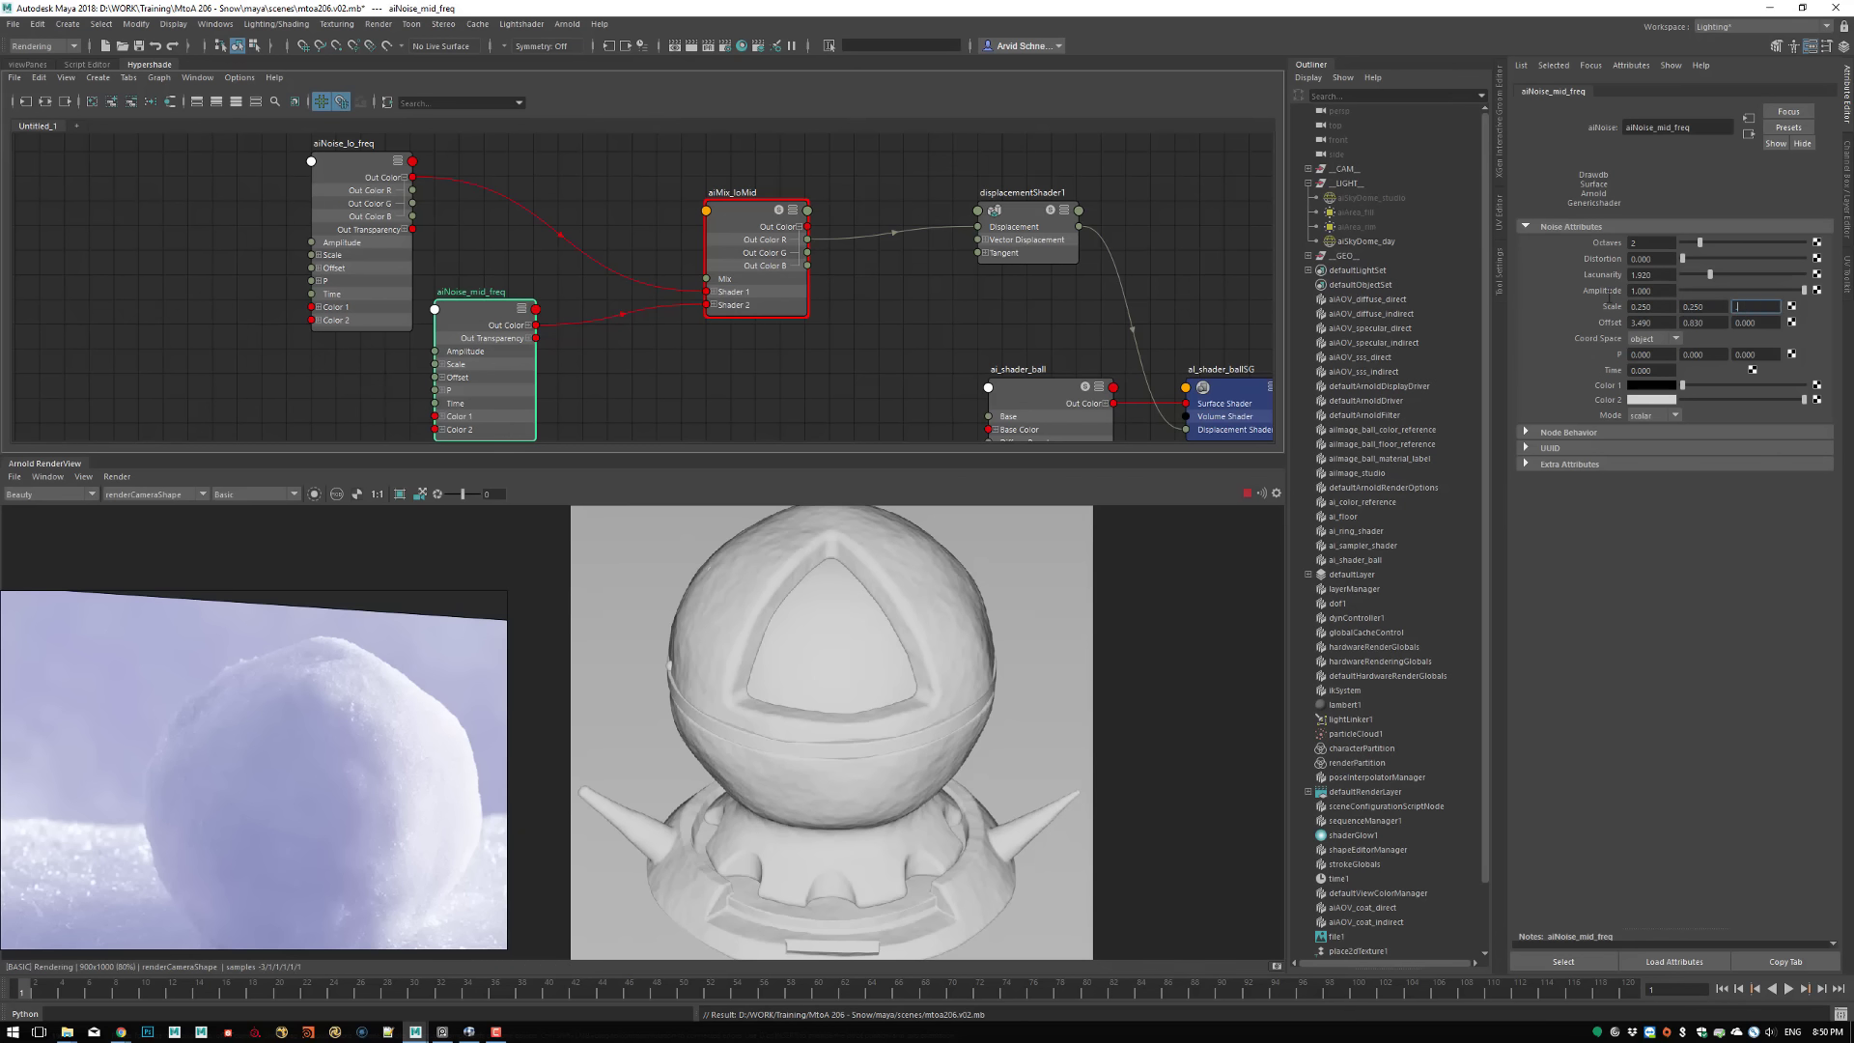
pyautogui.write('.25')
pyautogui.press('Return')
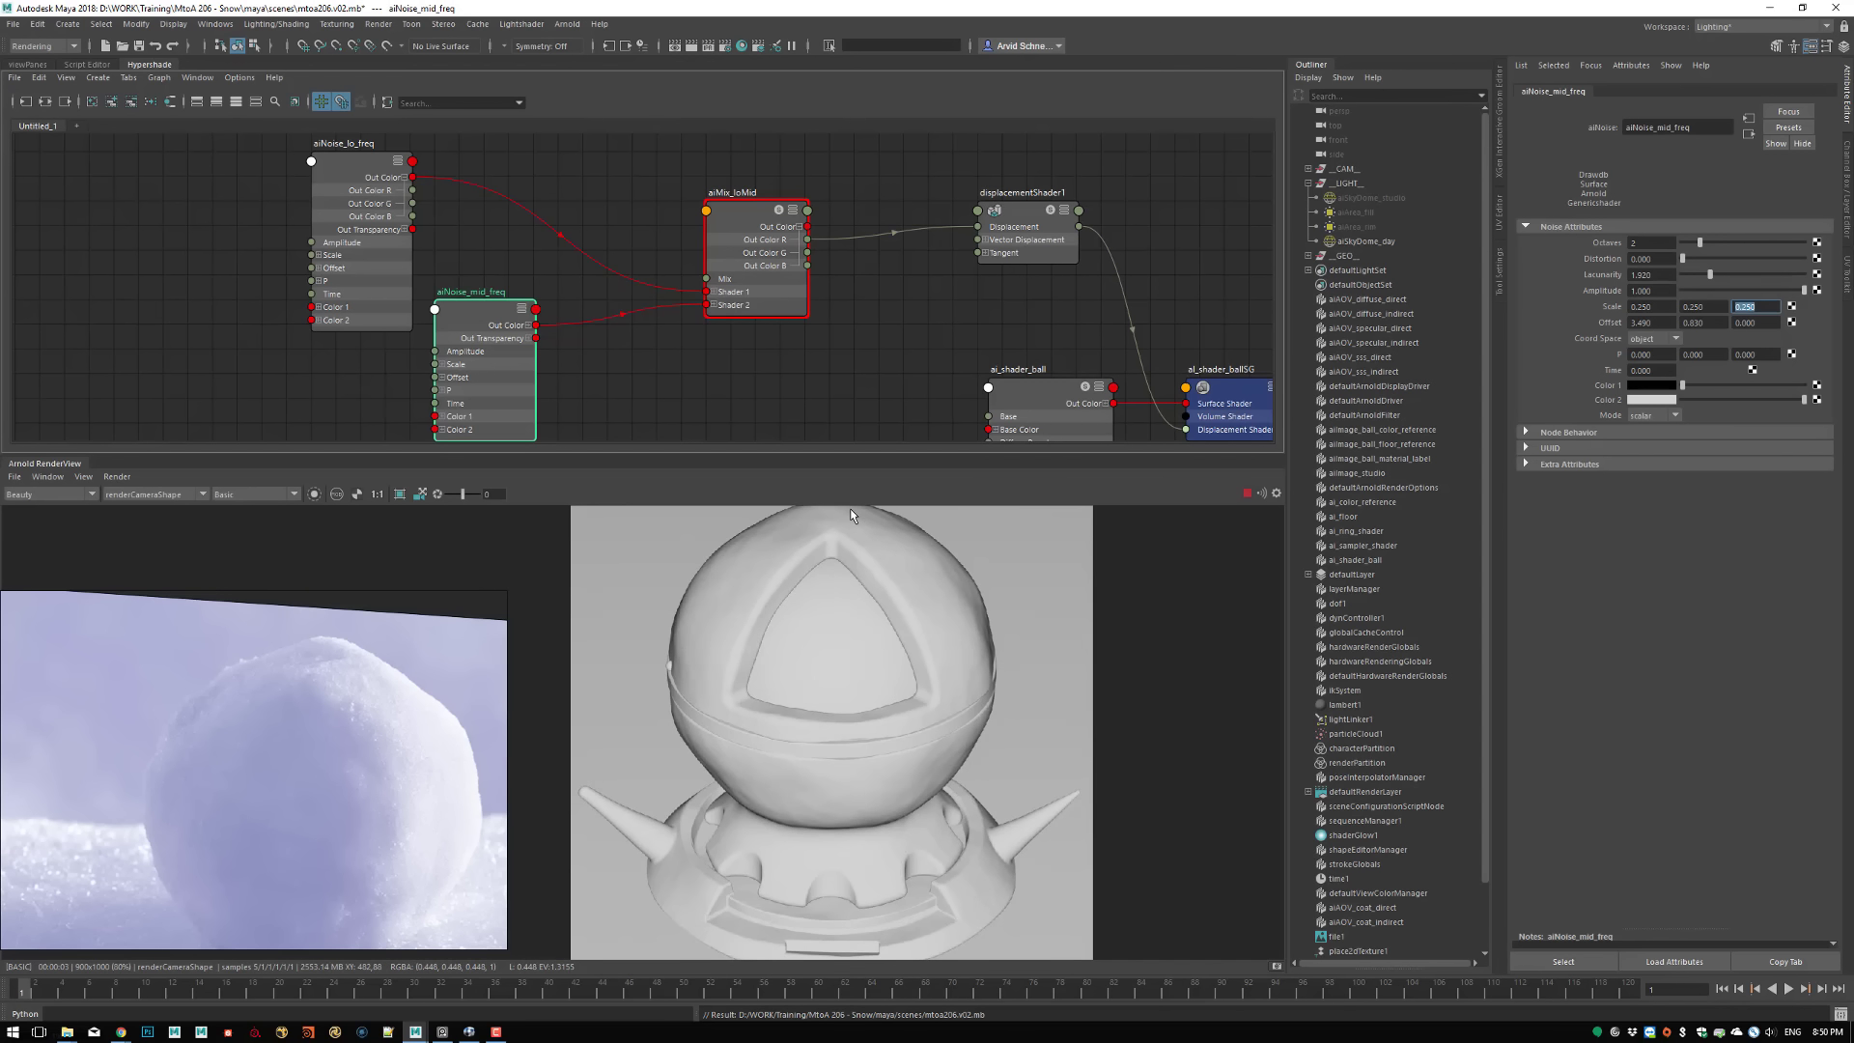
# Set the Mix Weight of aiMix_loMid to 0.2 and inspect the displaced shader ball in the render
pyautogui.scroll(2, 952, 593)
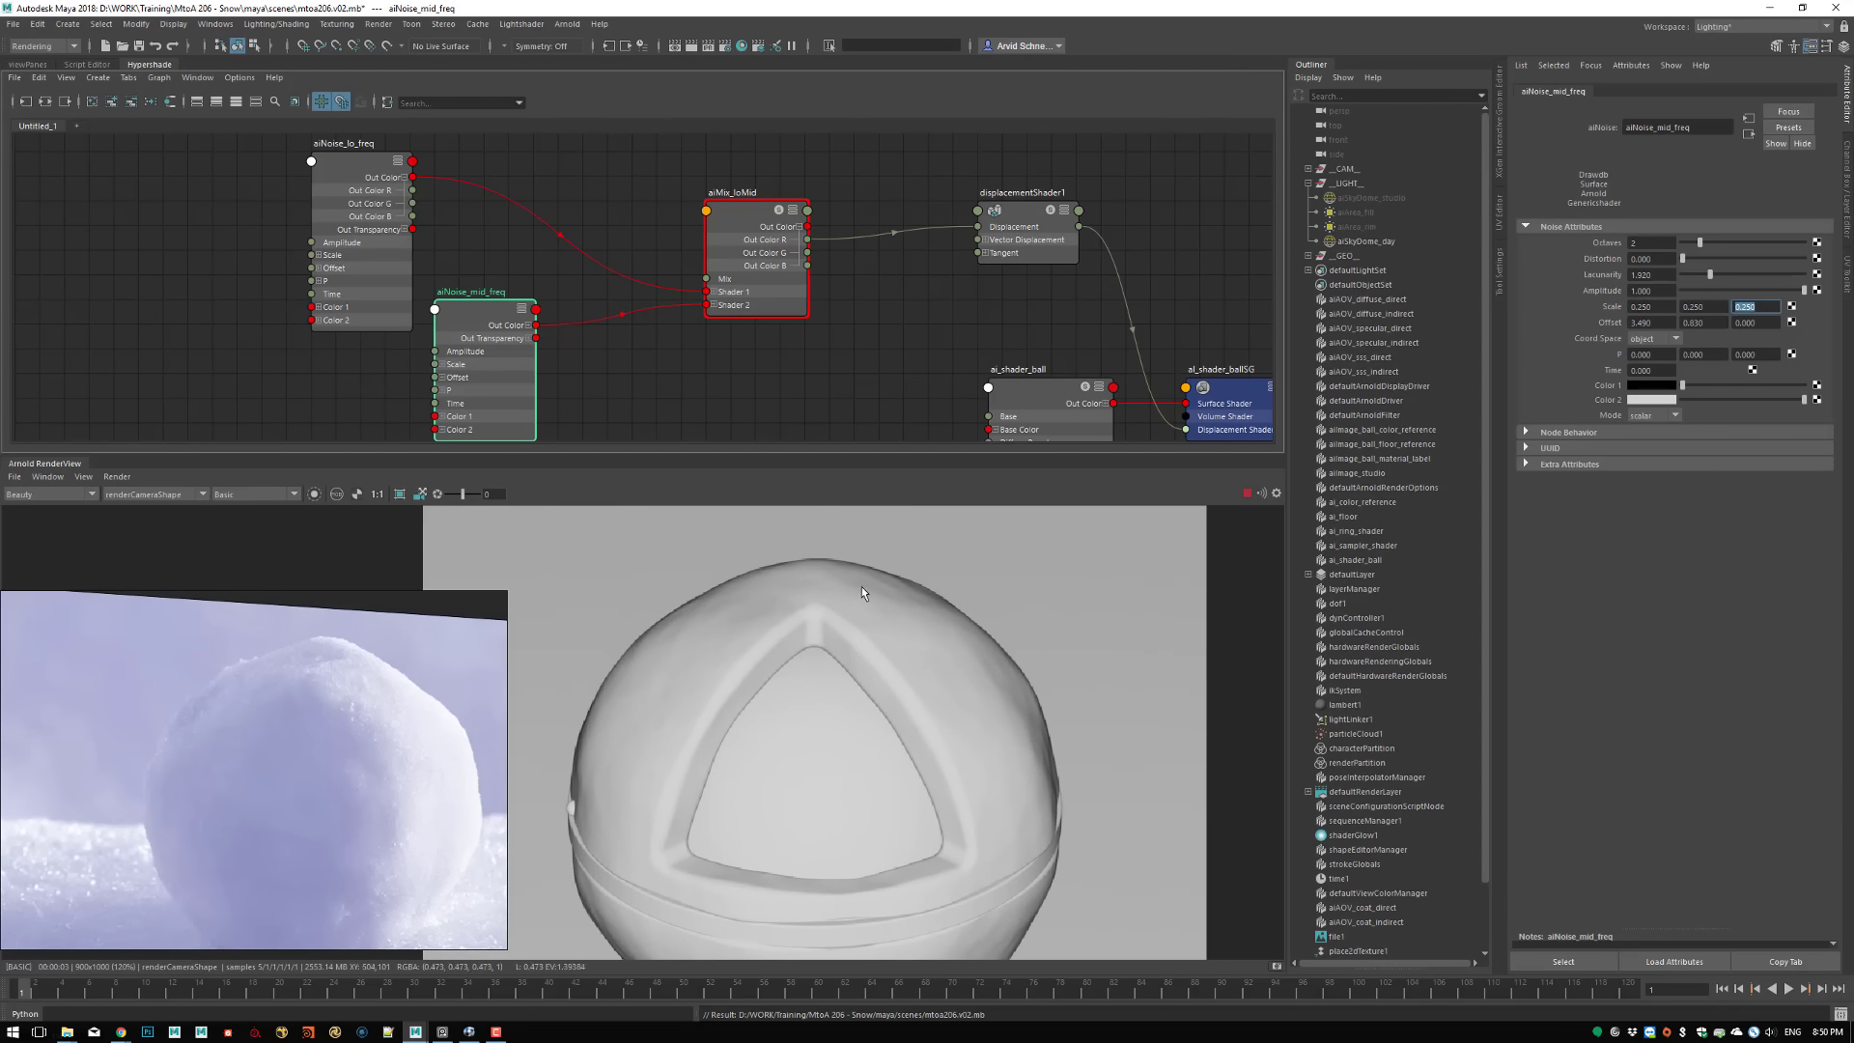
pyautogui.click(764, 232)
pyautogui.click(1637, 258)
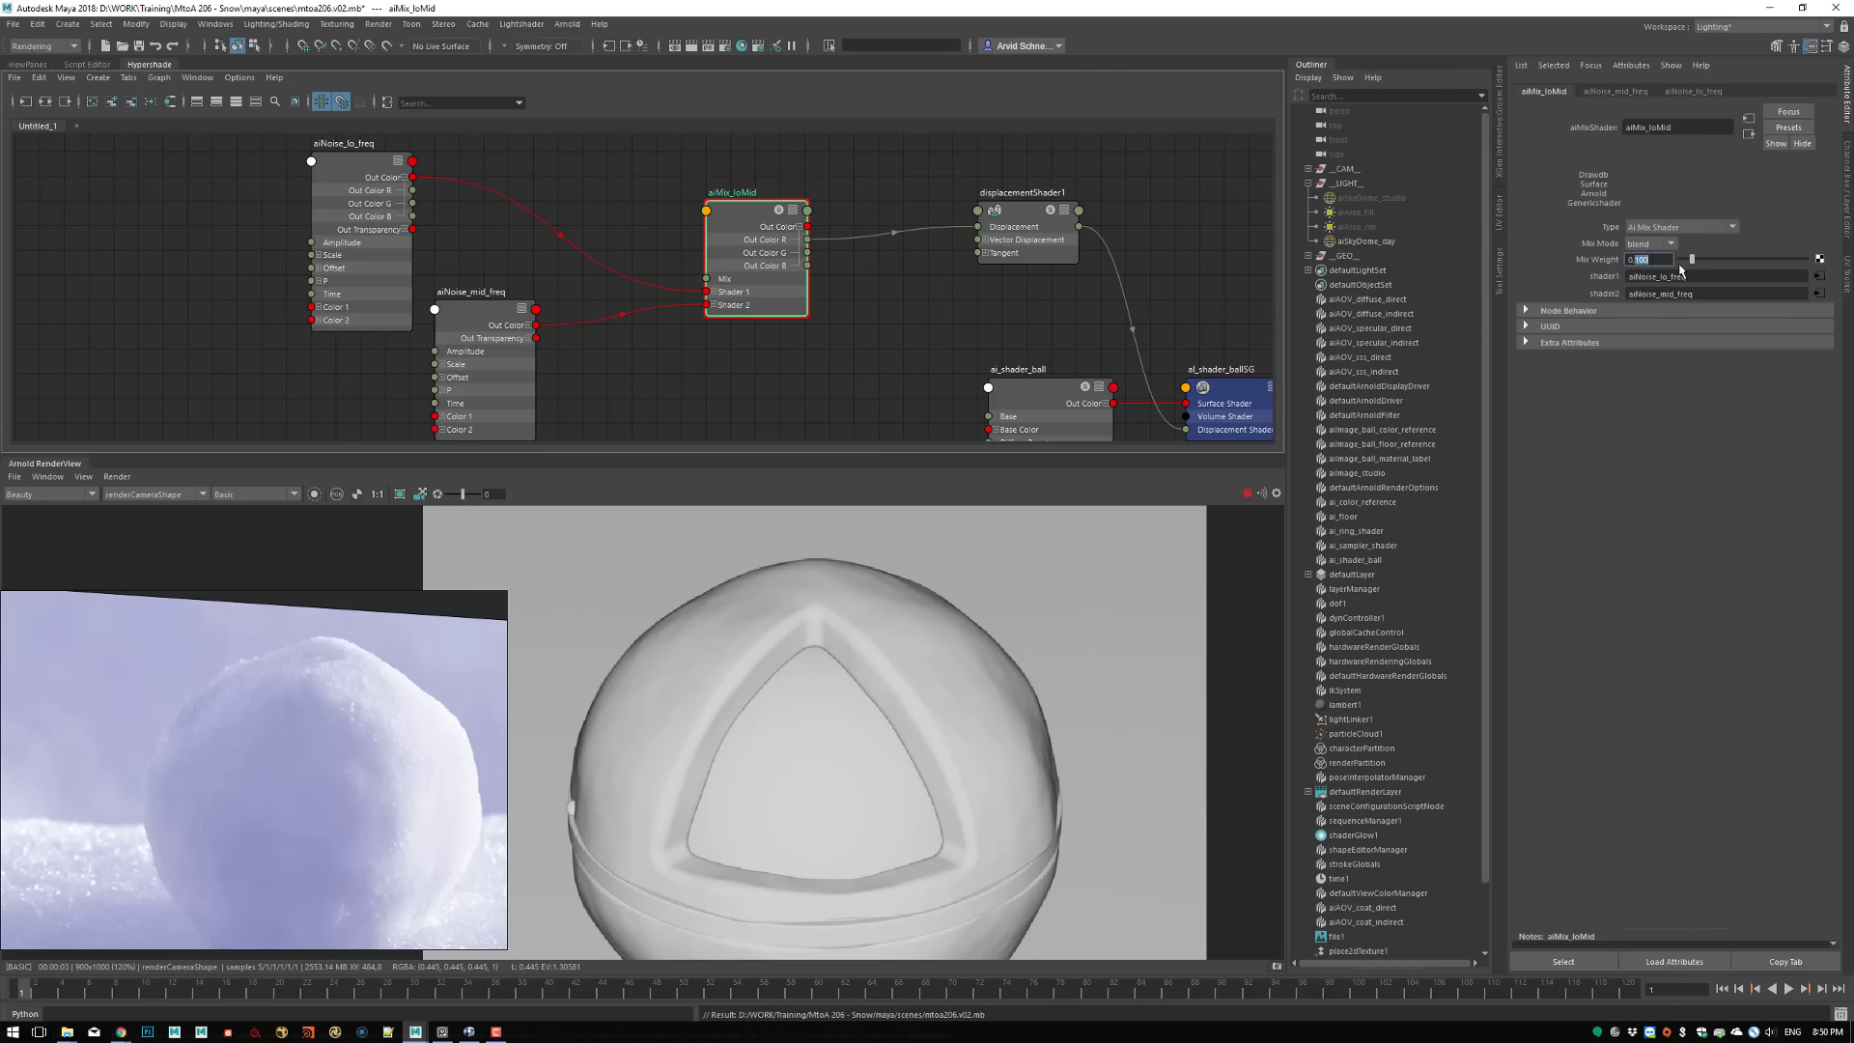
pyautogui.write('0.2')
pyautogui.press('Return')
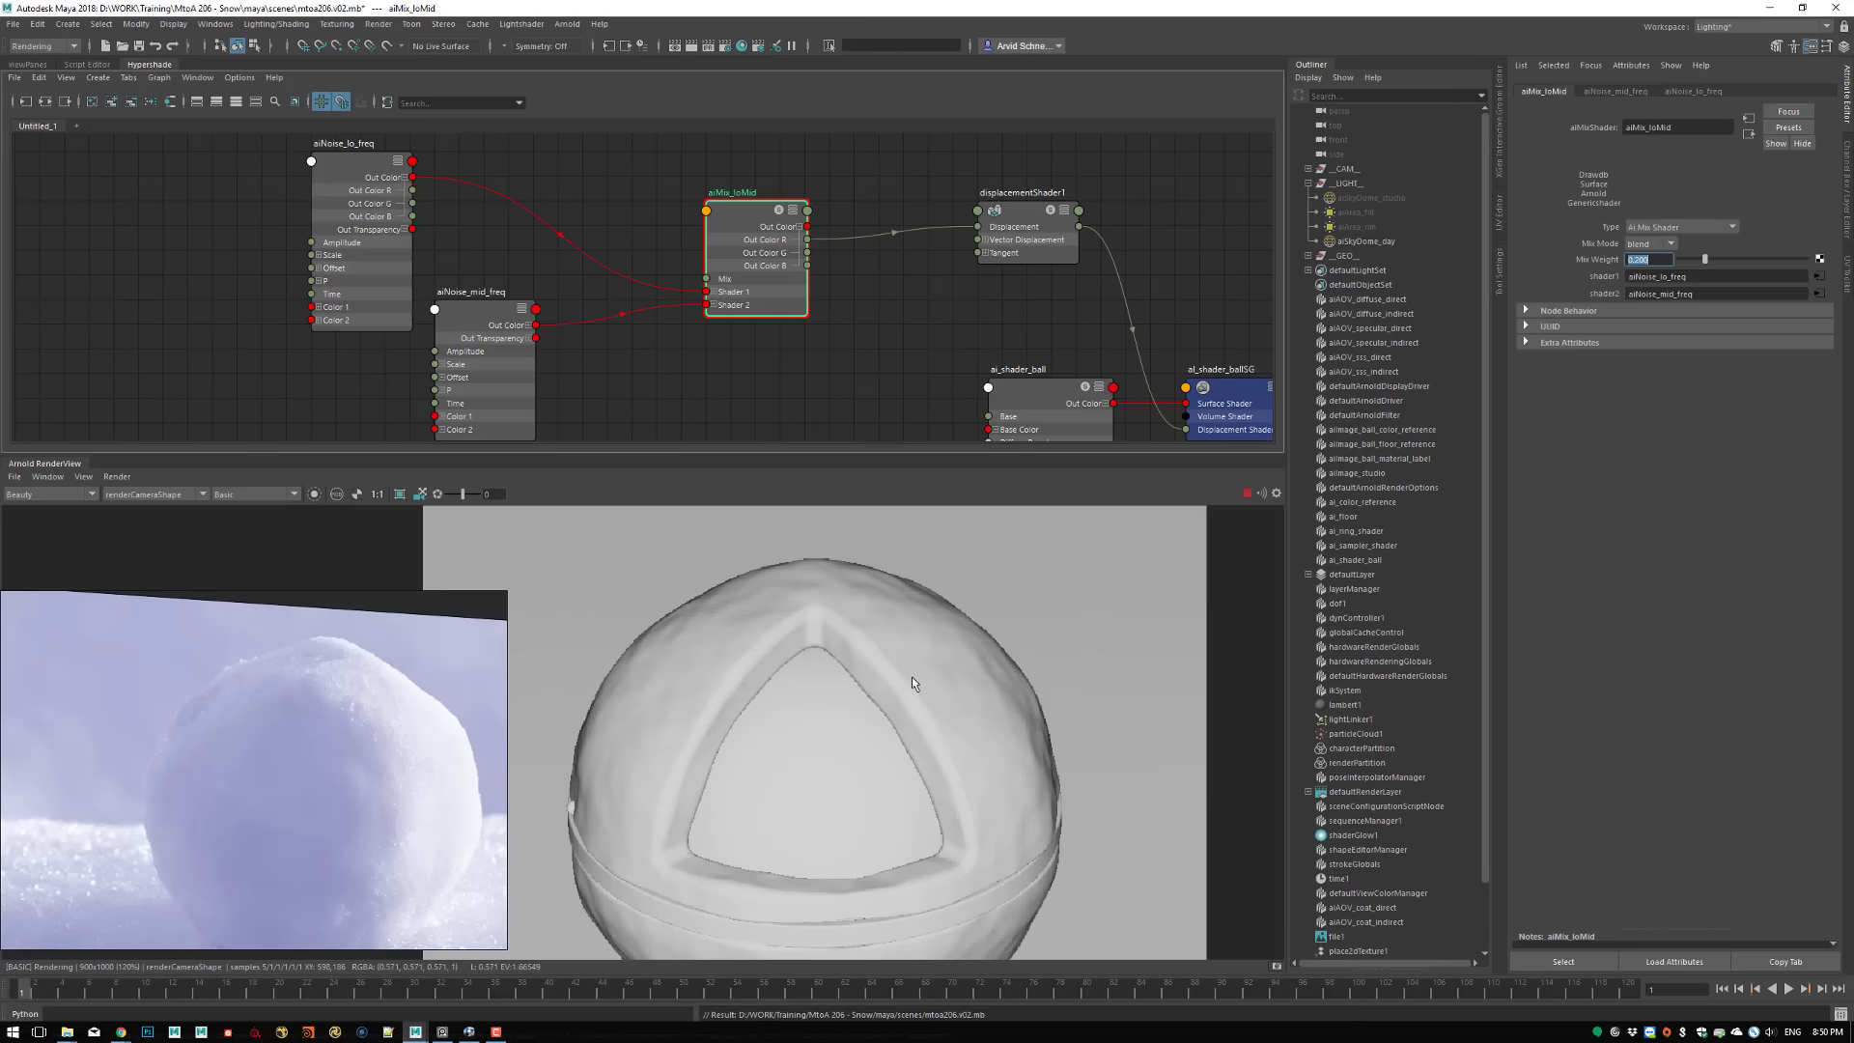
pyautogui.moveTo(820, 817); pyautogui.dragTo(924, 855, button='middle')
pyautogui.moveTo(968, 753); pyautogui.dragTo(991, 689, button='middle')
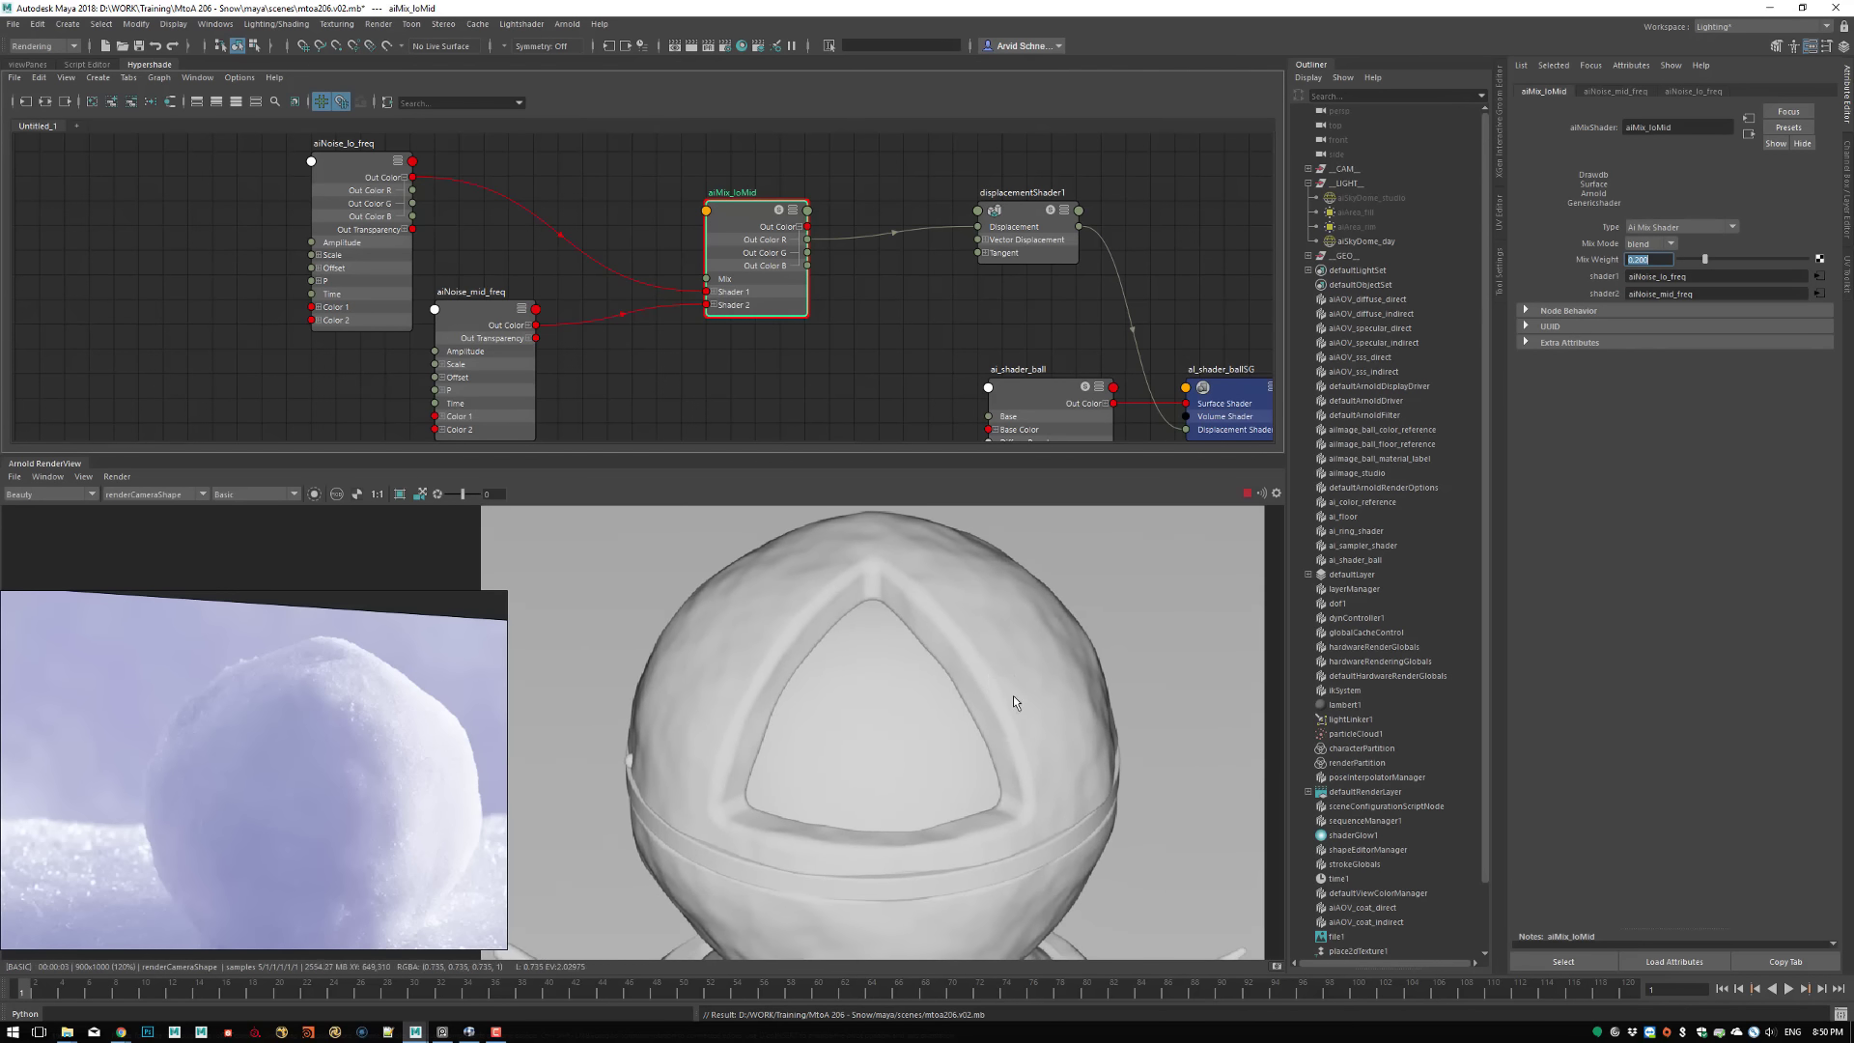
pyautogui.scroll(-5, 936, 670)
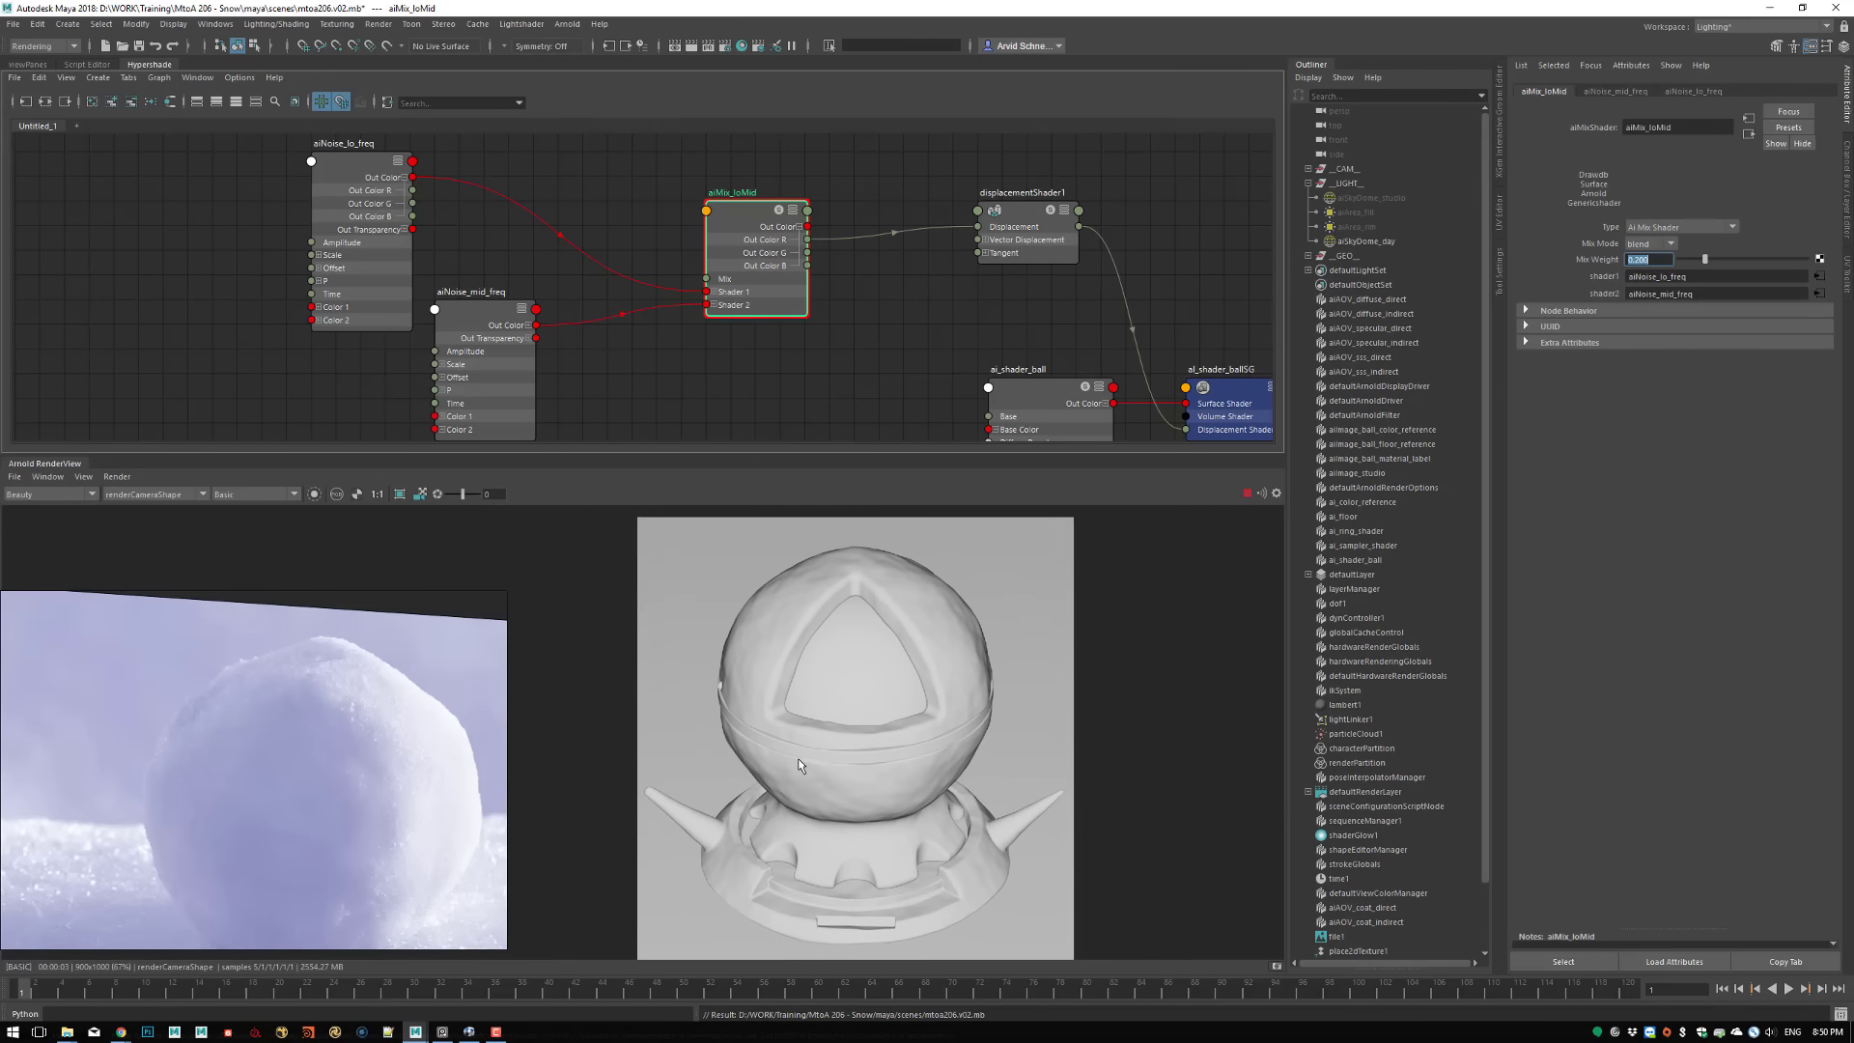
pyautogui.keyDown('alt'); pyautogui.moveTo(872, 668); pyautogui.dragTo(874, 669, button='right'); pyautogui.keyUp('alt')
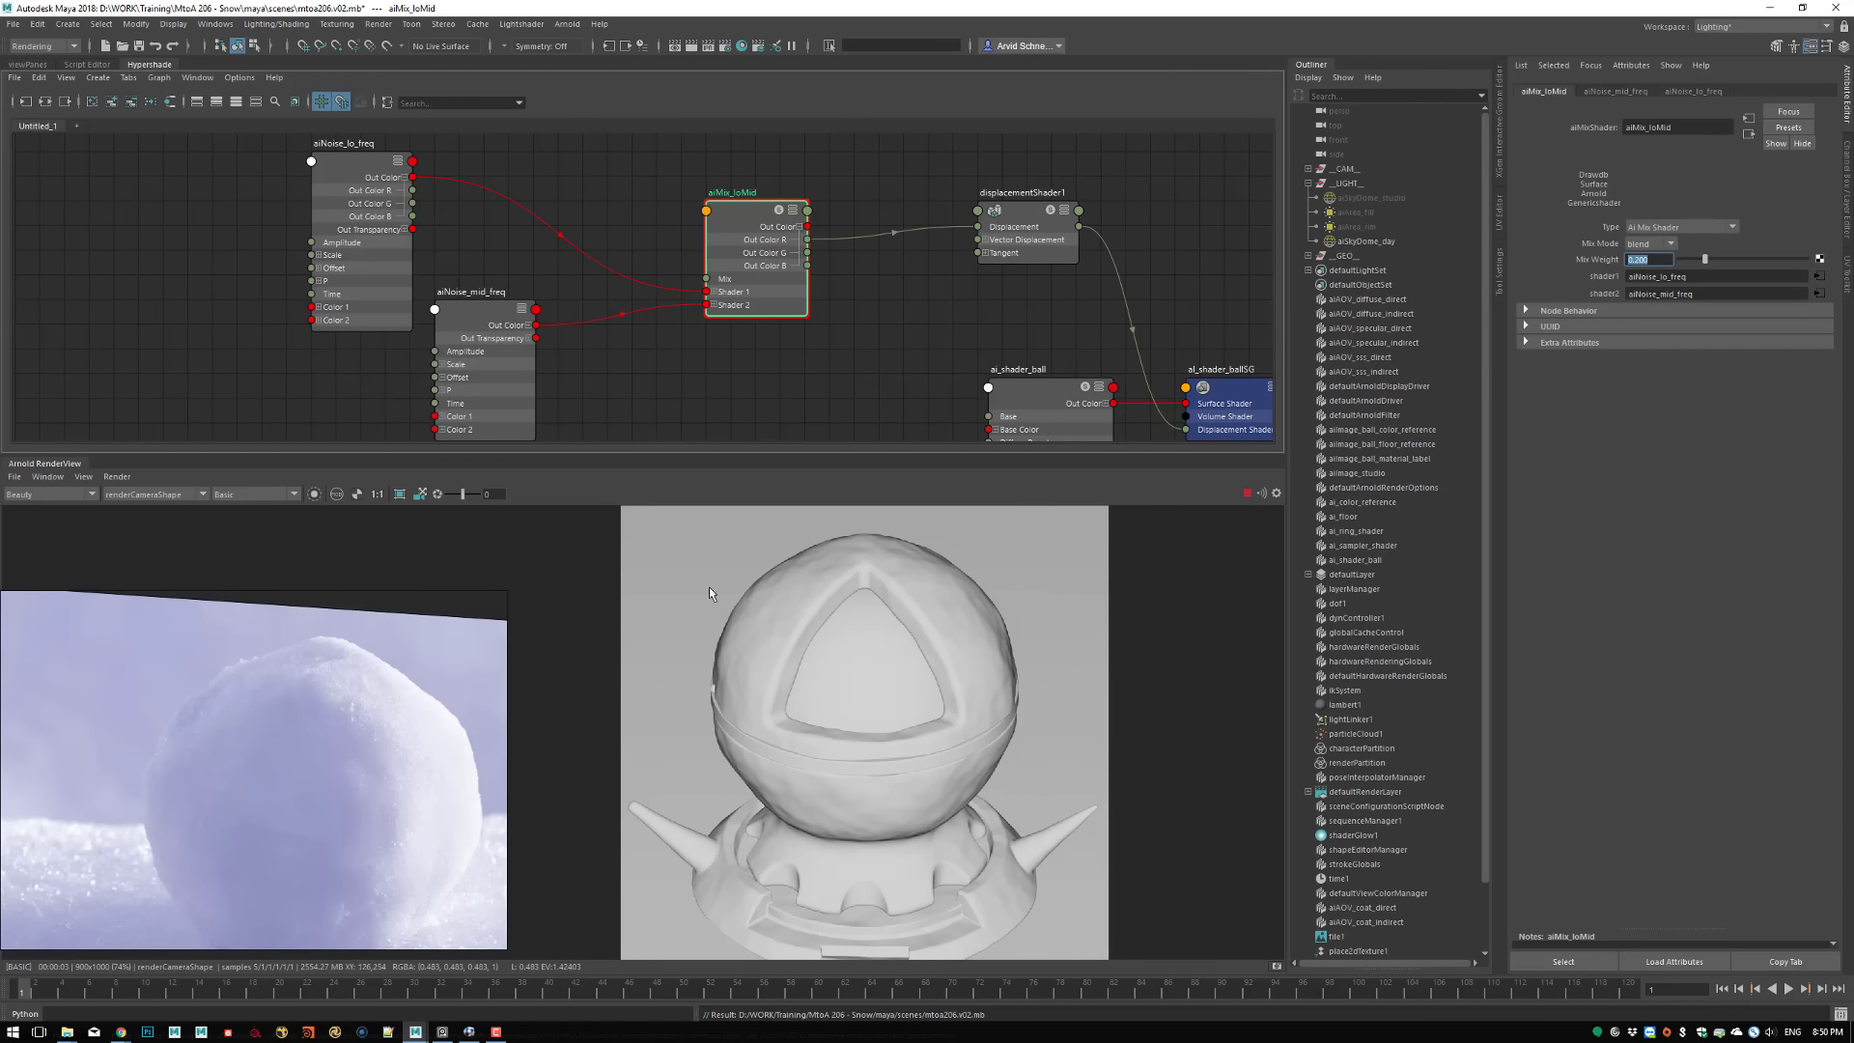
# Raise the brightness value (V) of Color 2 on aiNoise_lo_freq to 1.5
pyautogui.click(356, 171)
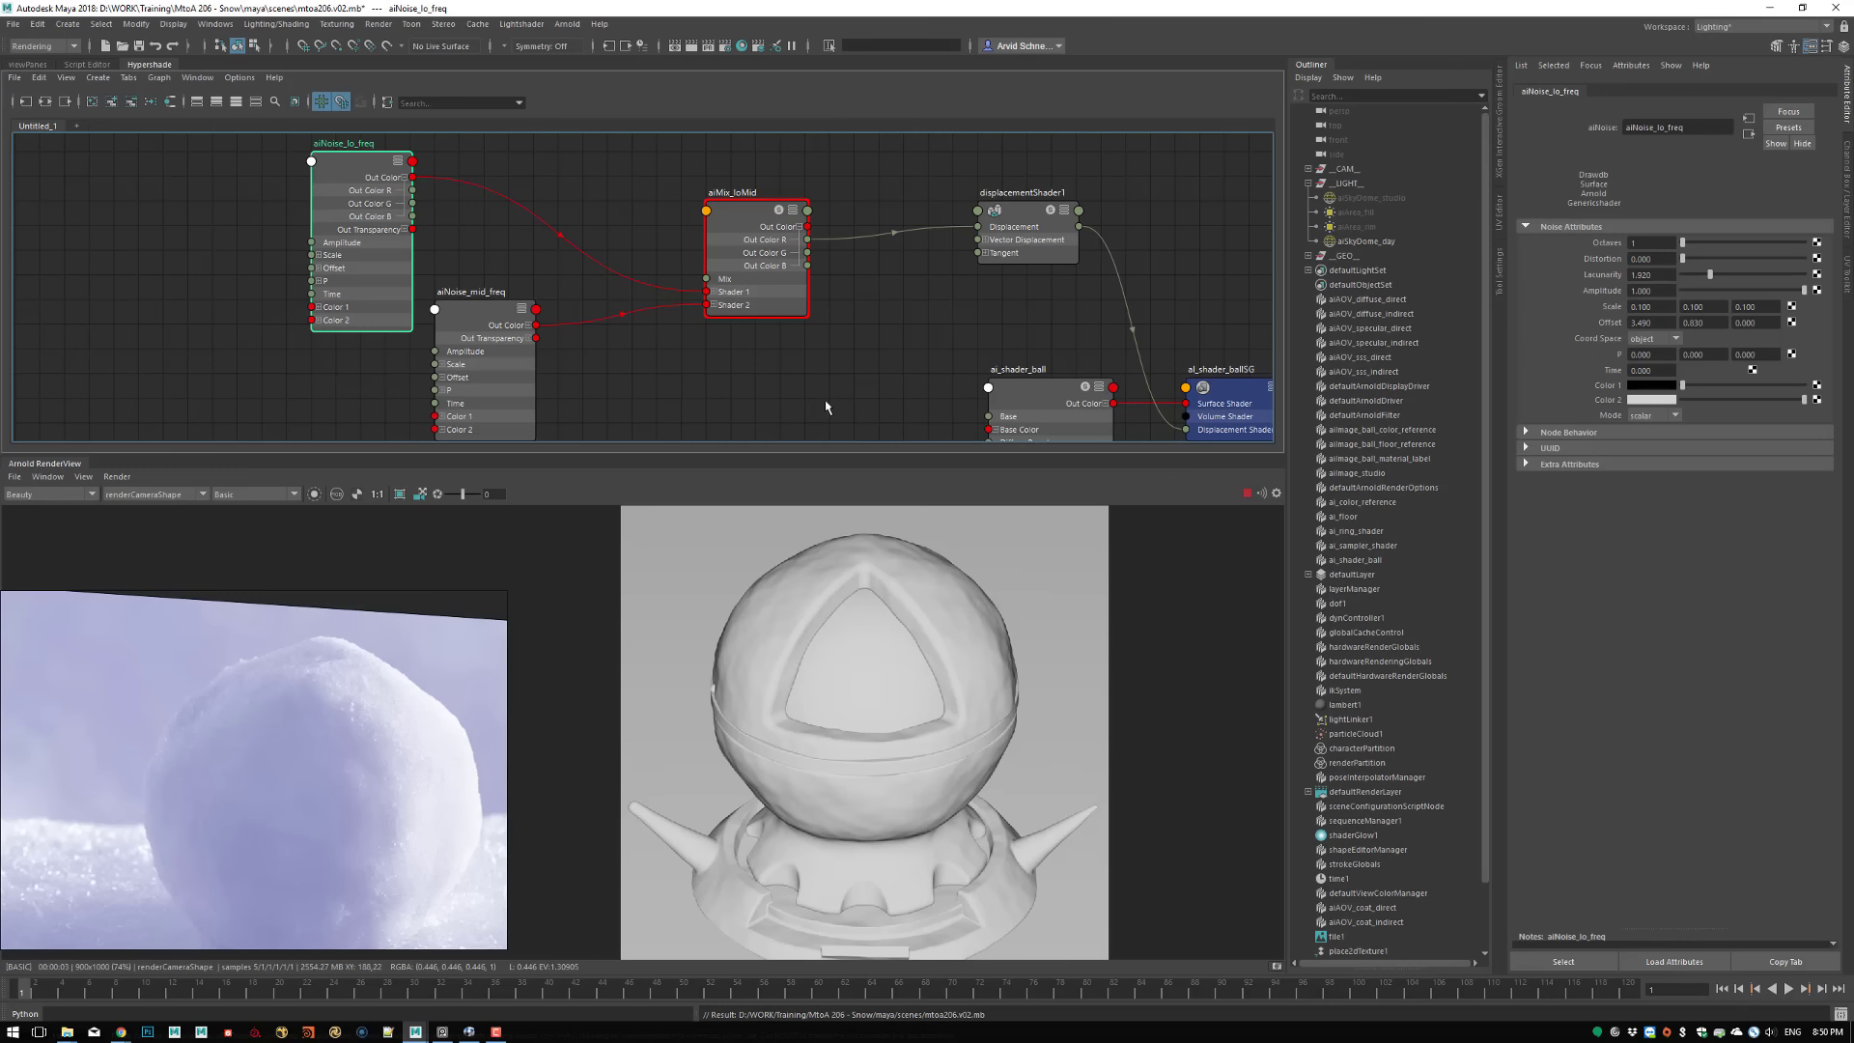
pyautogui.click(1653, 400)
pyautogui.moveTo(1550, 474); pyautogui.dragTo(1492, 470)
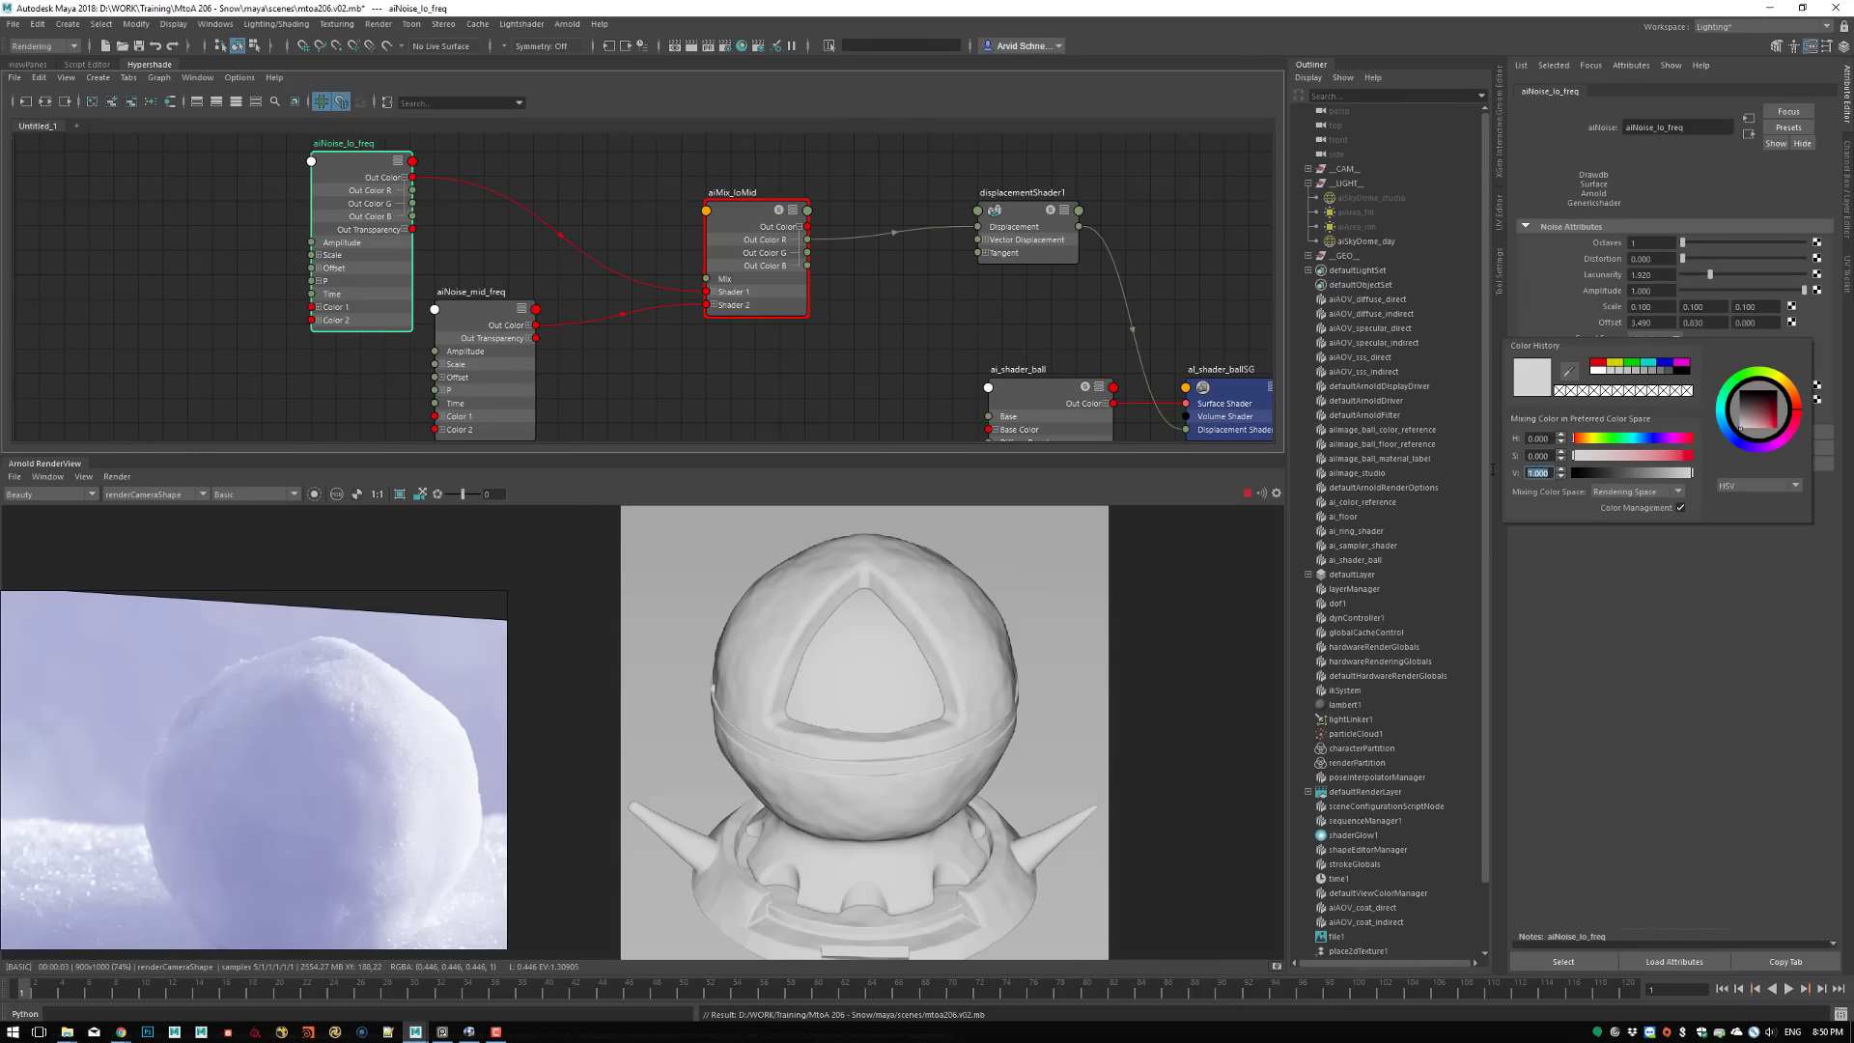
pyautogui.write('1.5')
pyautogui.press('Return')
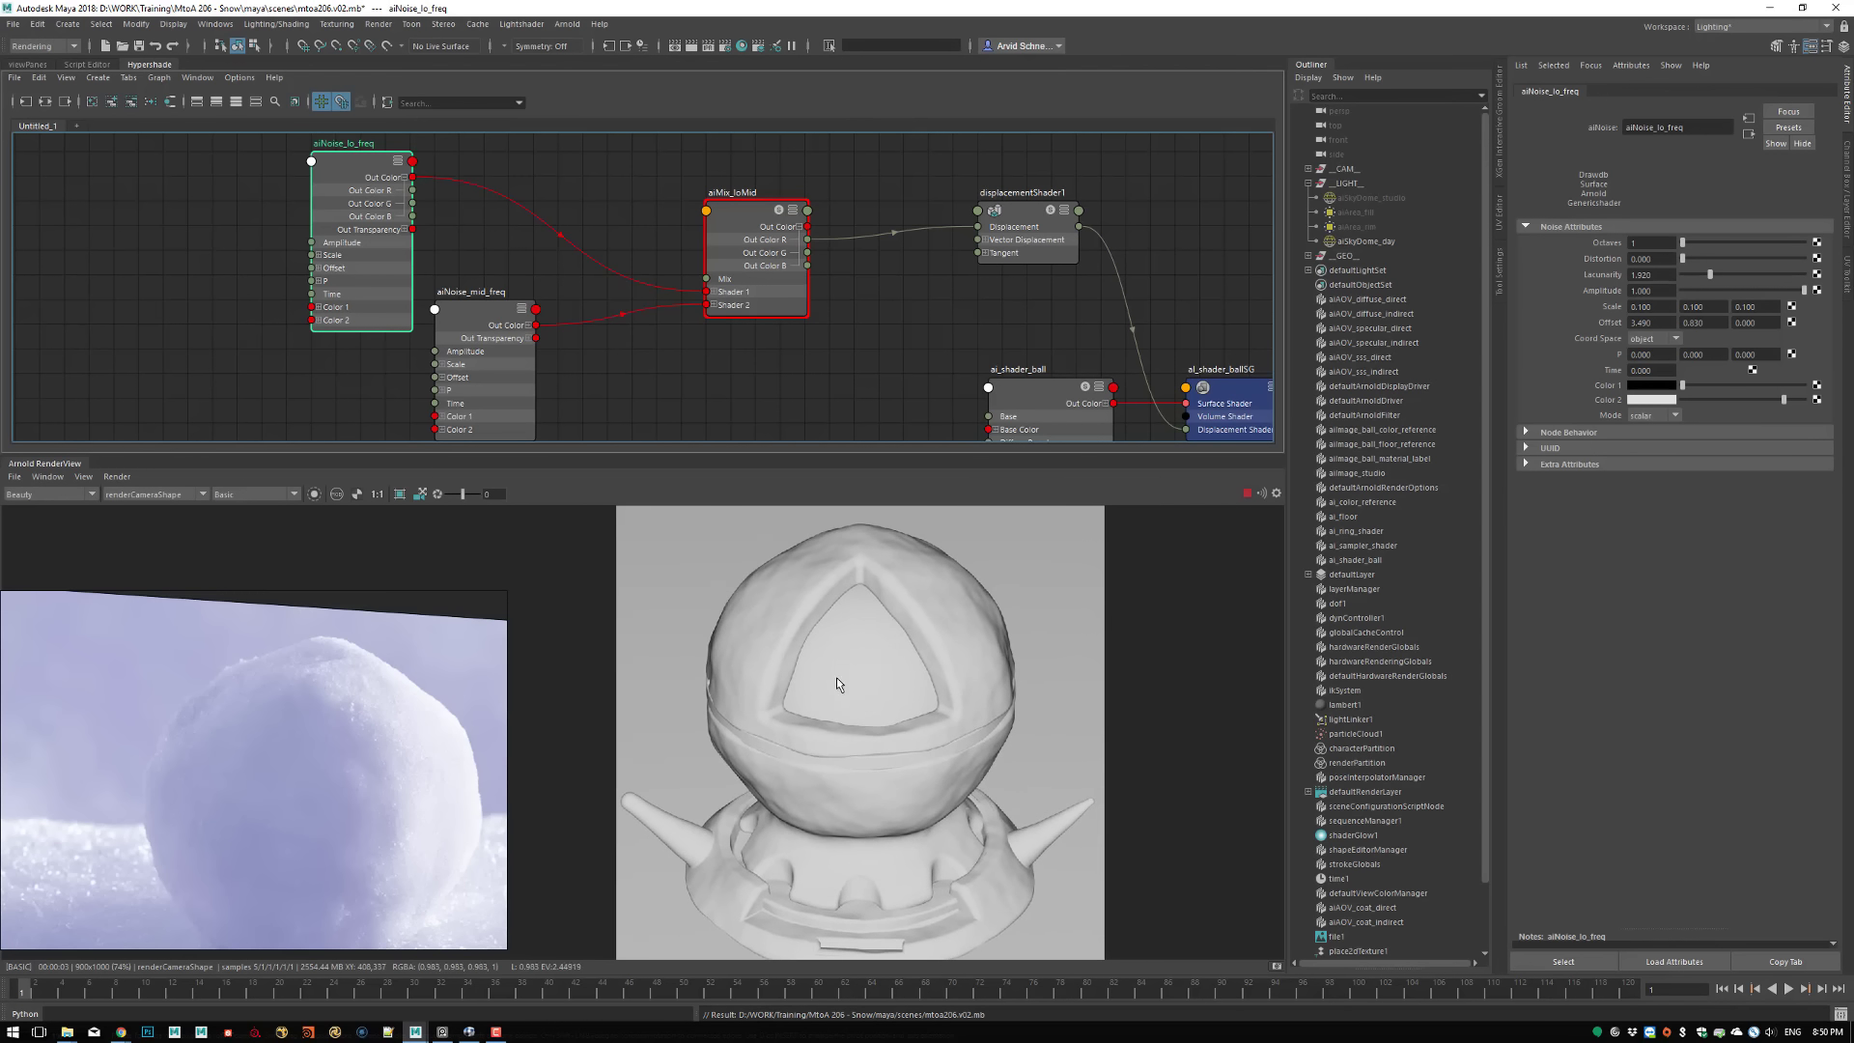
# Look through the snowball reference photos and bring the close-up of the hand-held snowball beside the render
pyautogui.moveTo(287, 772); pyautogui.dragTo(298, 757, button='middle')
pyautogui.moveTo(230, 814); pyautogui.dragTo(332, 649, button='middle')
pyautogui.moveTo(468, 910); pyautogui.dragTo(289, 754, button='middle')
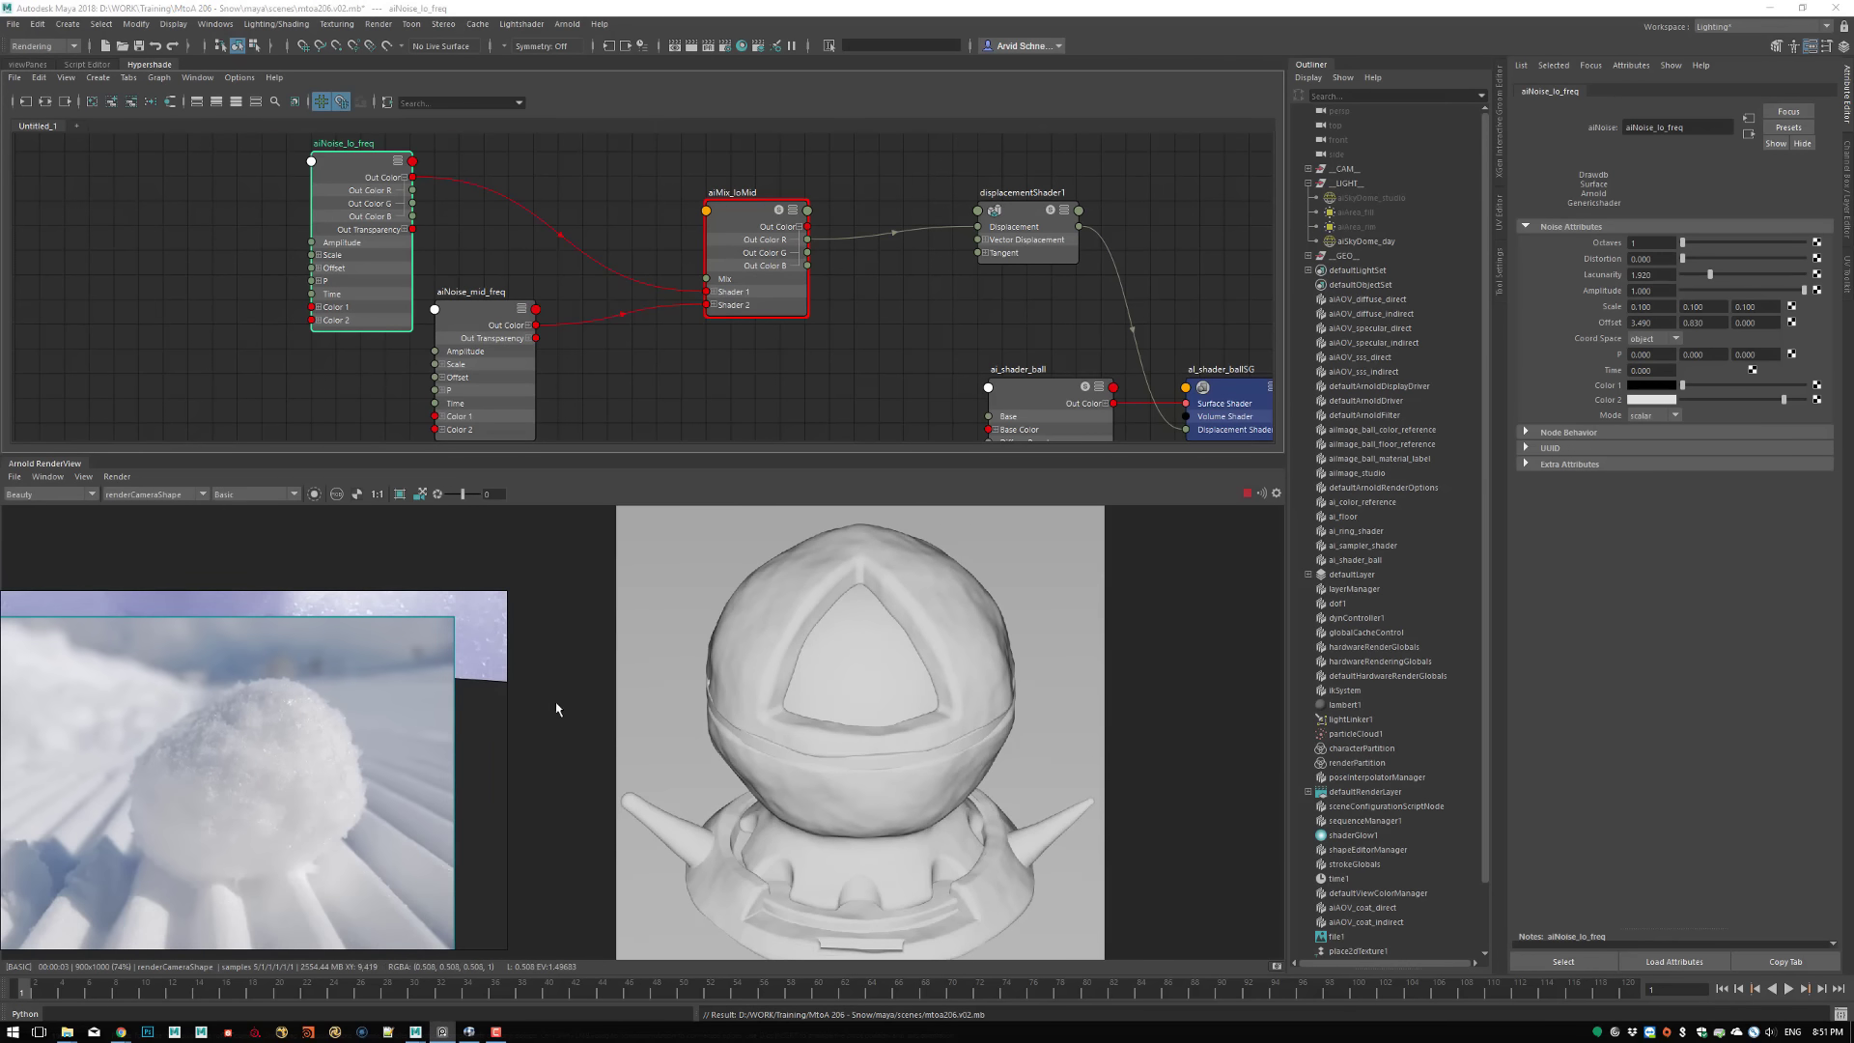
pyautogui.moveTo(265, 654); pyautogui.dragTo(780, 825, button='middle')
pyautogui.moveTo(258, 691); pyautogui.dragTo(623, 787, button='middle')
pyautogui.moveTo(496, 853); pyautogui.dragTo(307, 800, button='middle')
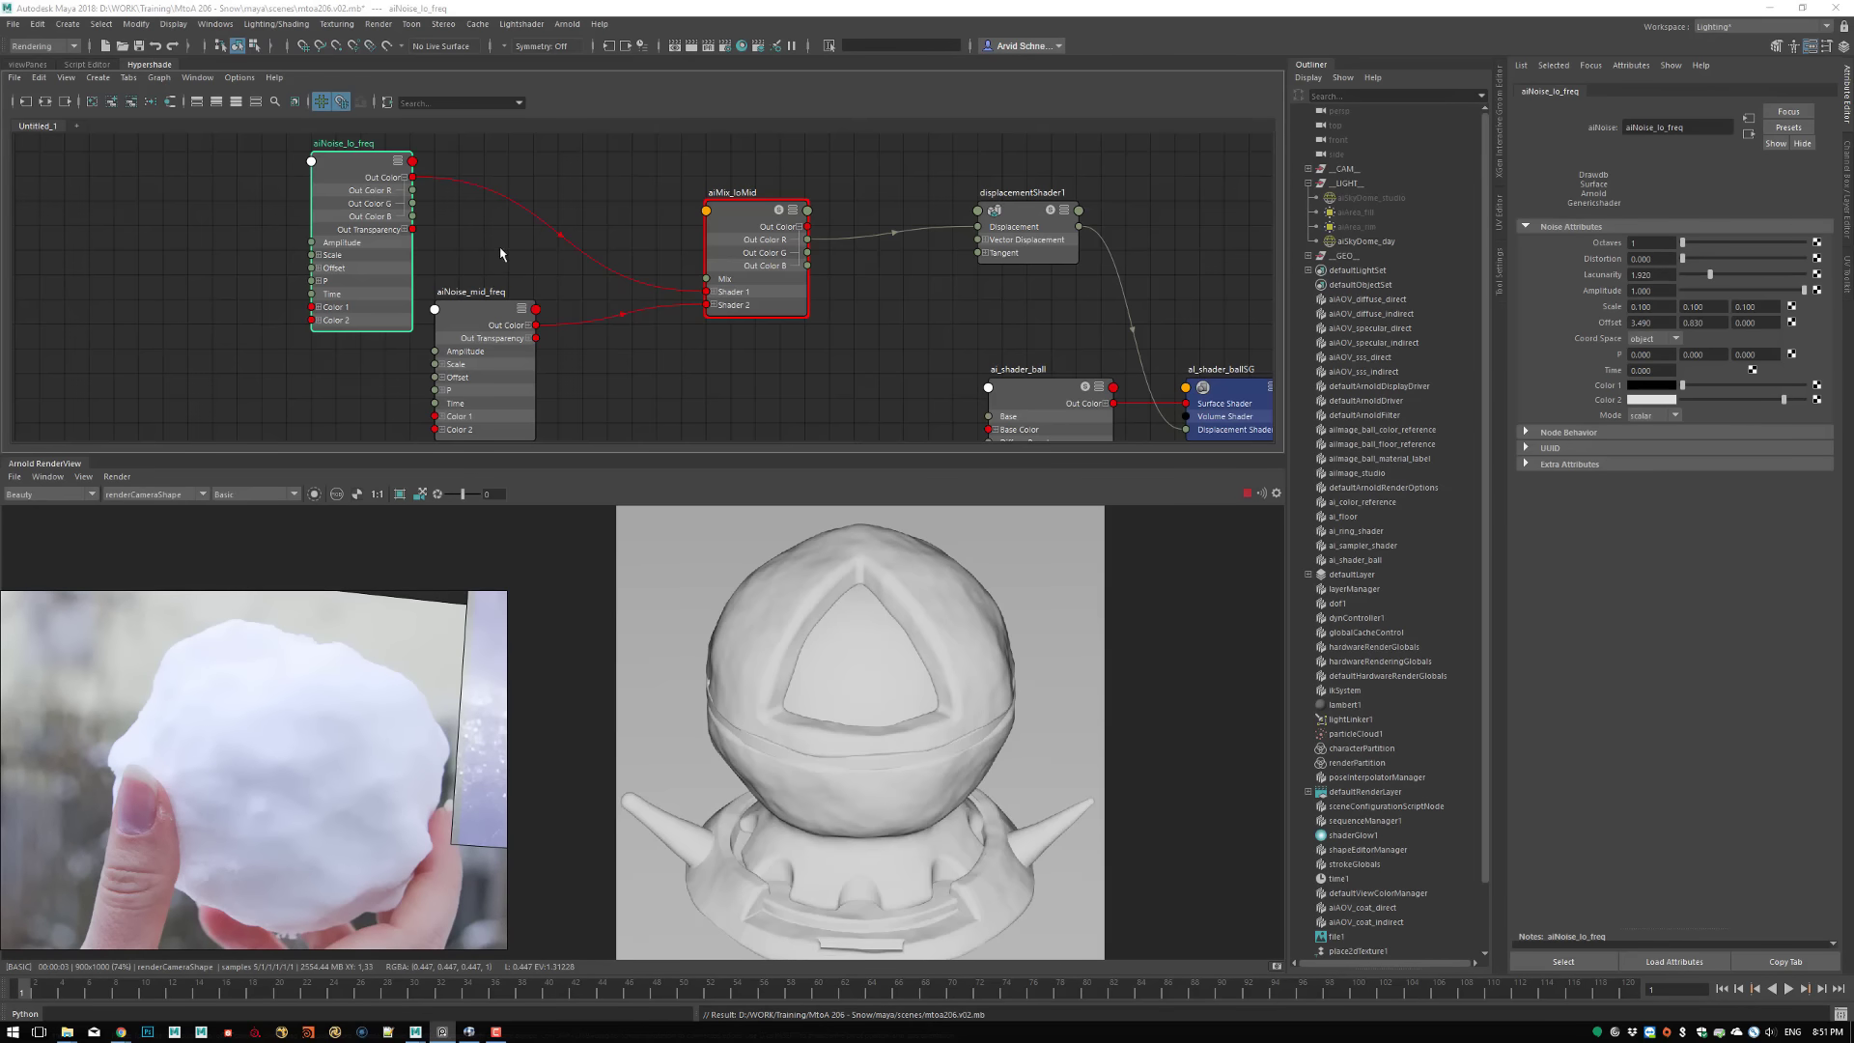
# Duplicate aiNoise_mid_freq, place the copy below it in the graph and rename it aiNoise_hi_freq
pyautogui.keyDown('alt'); pyautogui.moveTo(500, 248); pyautogui.dragTo(599, 274, button='middle'); pyautogui.keyUp('alt')
pyautogui.moveTo(448, 196); pyautogui.dragTo(323, 195)
pyautogui.moveTo(567, 353); pyautogui.dragTo(443, 309)
pyautogui.moveTo(871, 272); pyautogui.dragTo(773, 223)
pyautogui.click(446, 298)
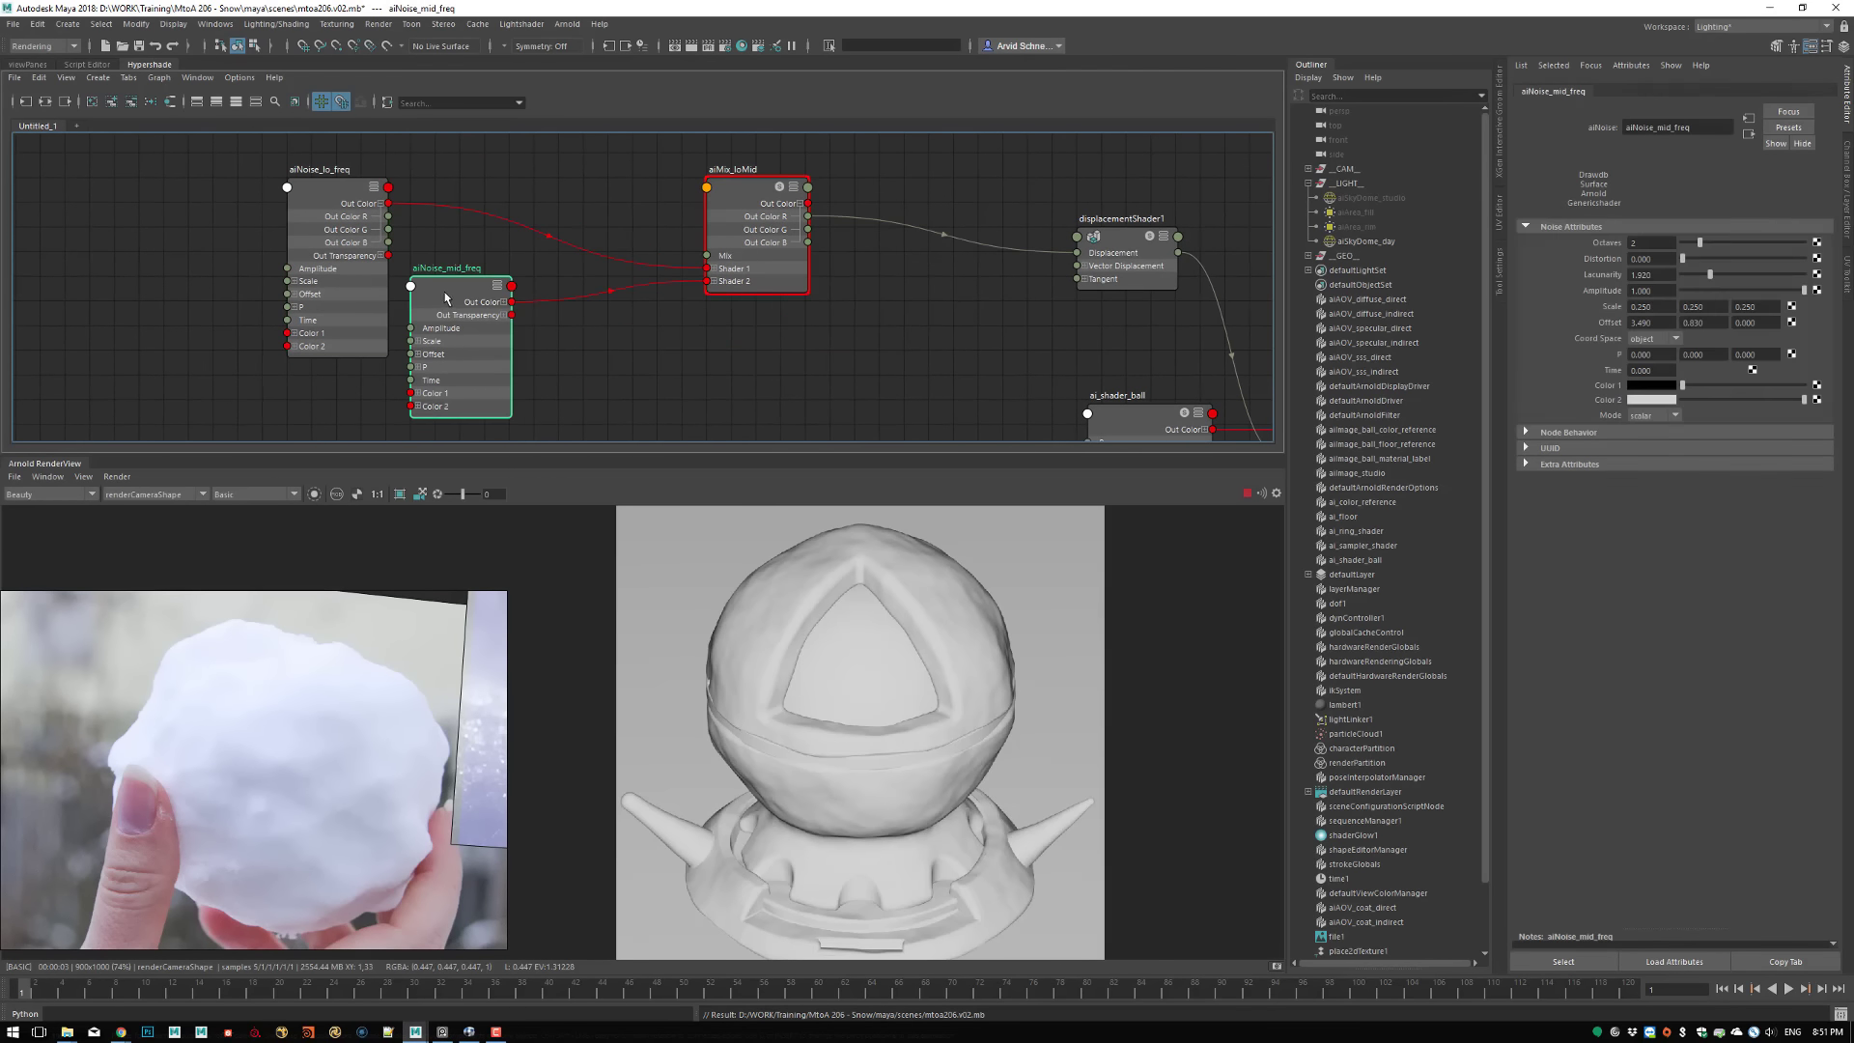
pyautogui.hotkey('ctrl', 'd')
pyautogui.moveTo(159, 224); pyautogui.dragTo(508, 343)
pyautogui.doubleClick(521, 344)
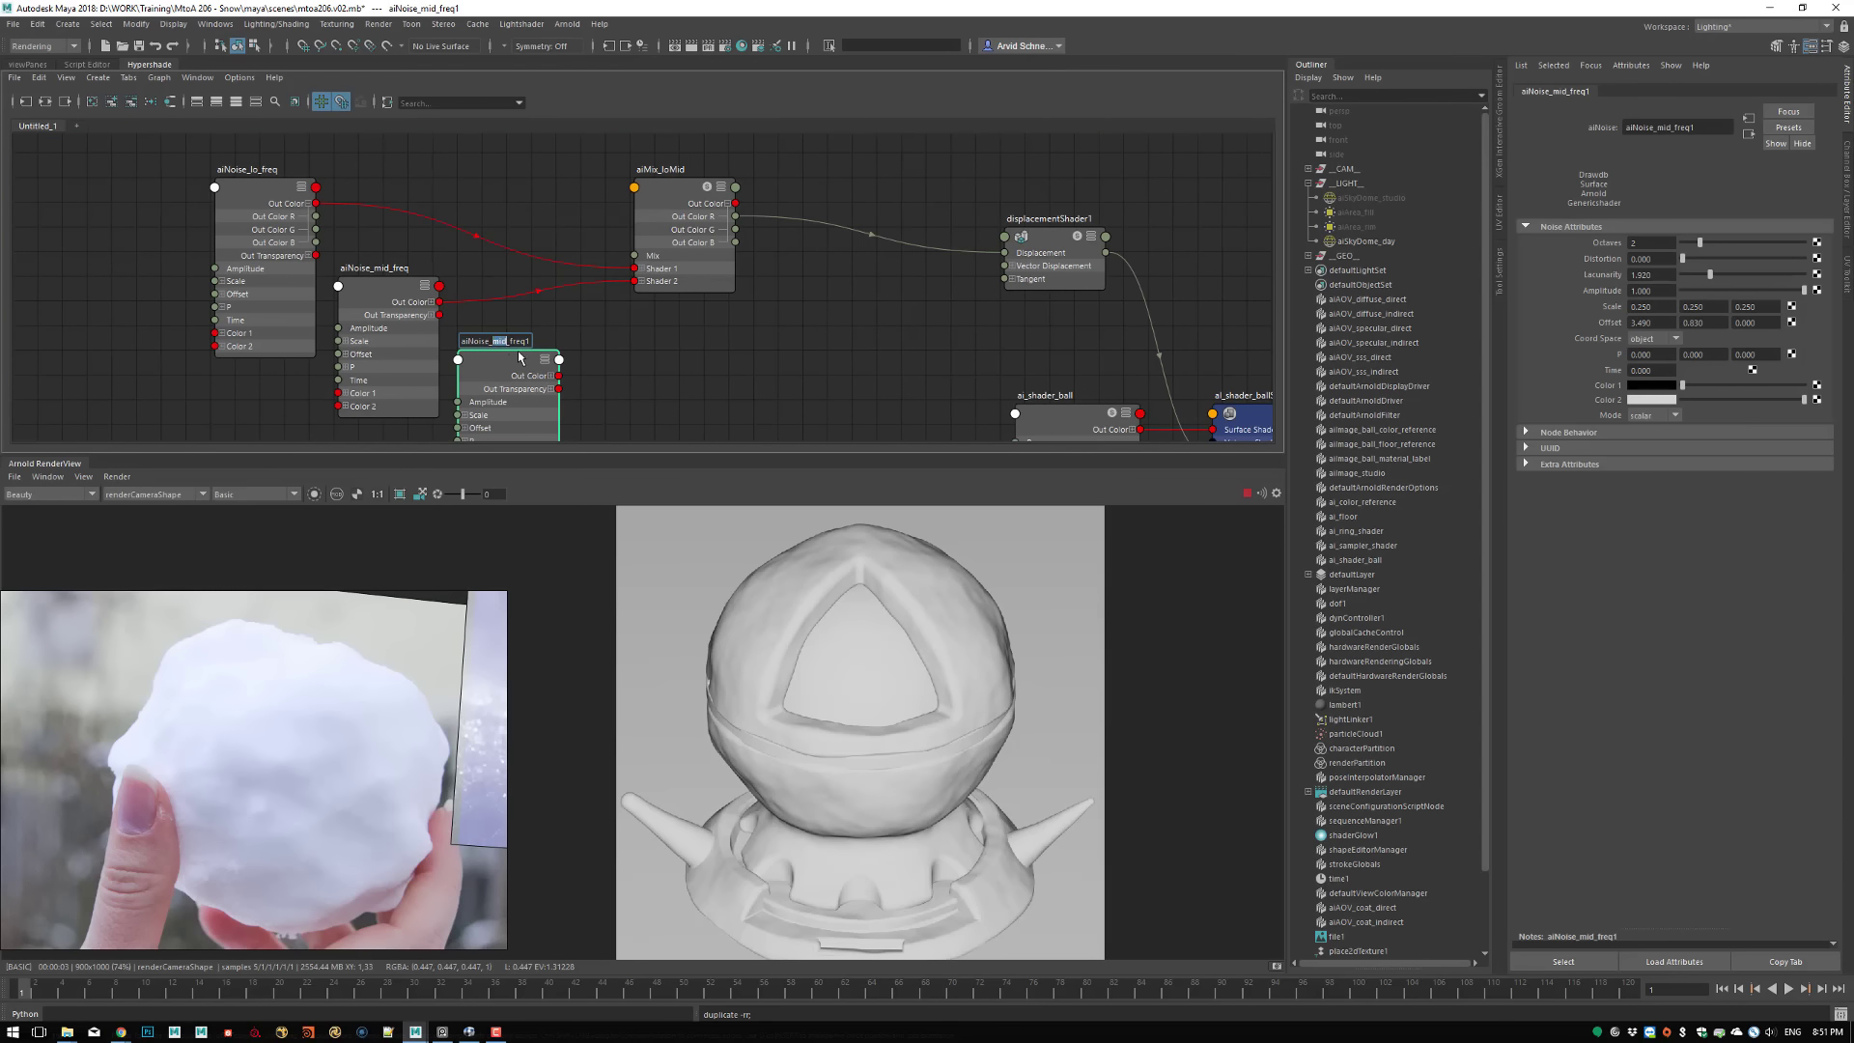
pyautogui.write('hi')
pyautogui.press('Return')
# Duplicate the aiMix_loMid shader, place the copy below it and rename it aiMix_midHi
pyautogui.click(575, 339)
pyautogui.moveTo(618, 296)
pyautogui.keyDown('alt'); pyautogui.mouseDown(button='middle')
pyautogui.moveTo(583, 252)
pyautogui.moveTo(646, 248)
pyautogui.moveTo(636, 271)
pyautogui.mouseUp(button='middle'); pyautogui.keyUp('alt')
pyautogui.click(662, 238)
pyautogui.hotkey('ctrl', 'd')
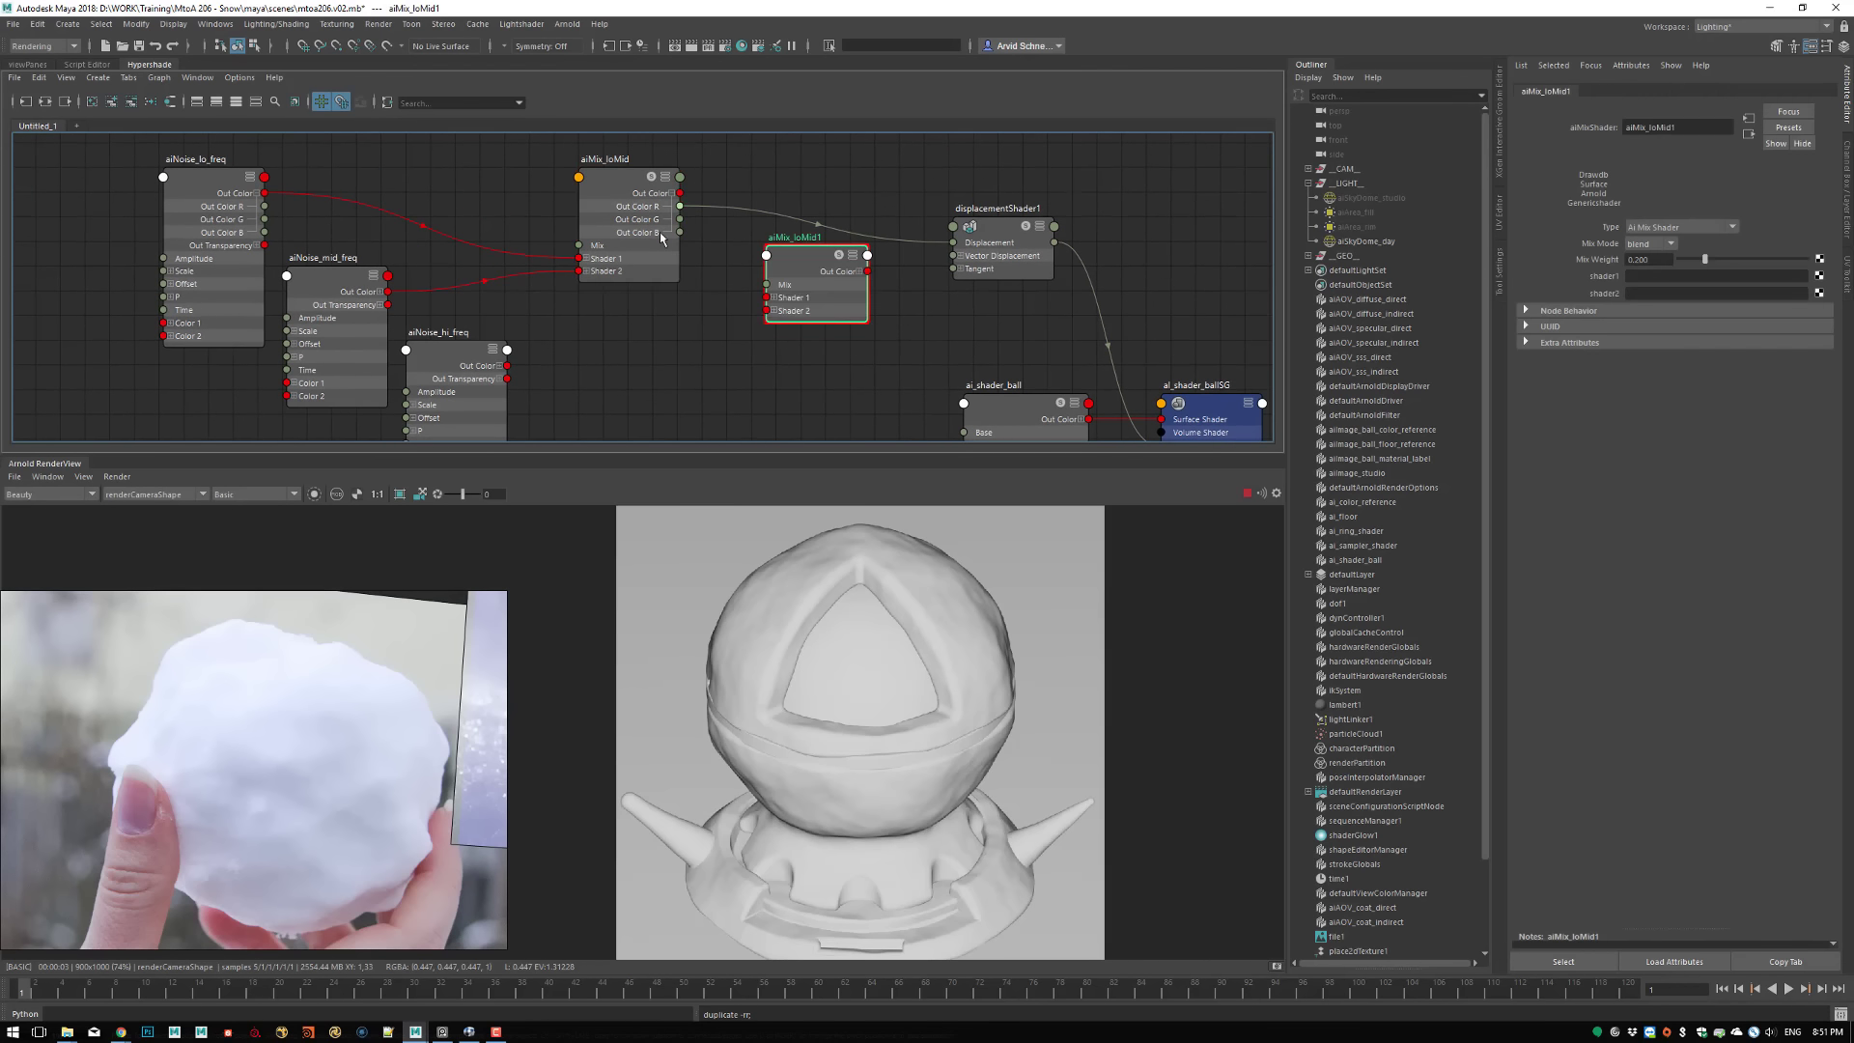
pyautogui.moveTo(809, 256); pyautogui.dragTo(731, 309)
pyautogui.write('aiMix_m')
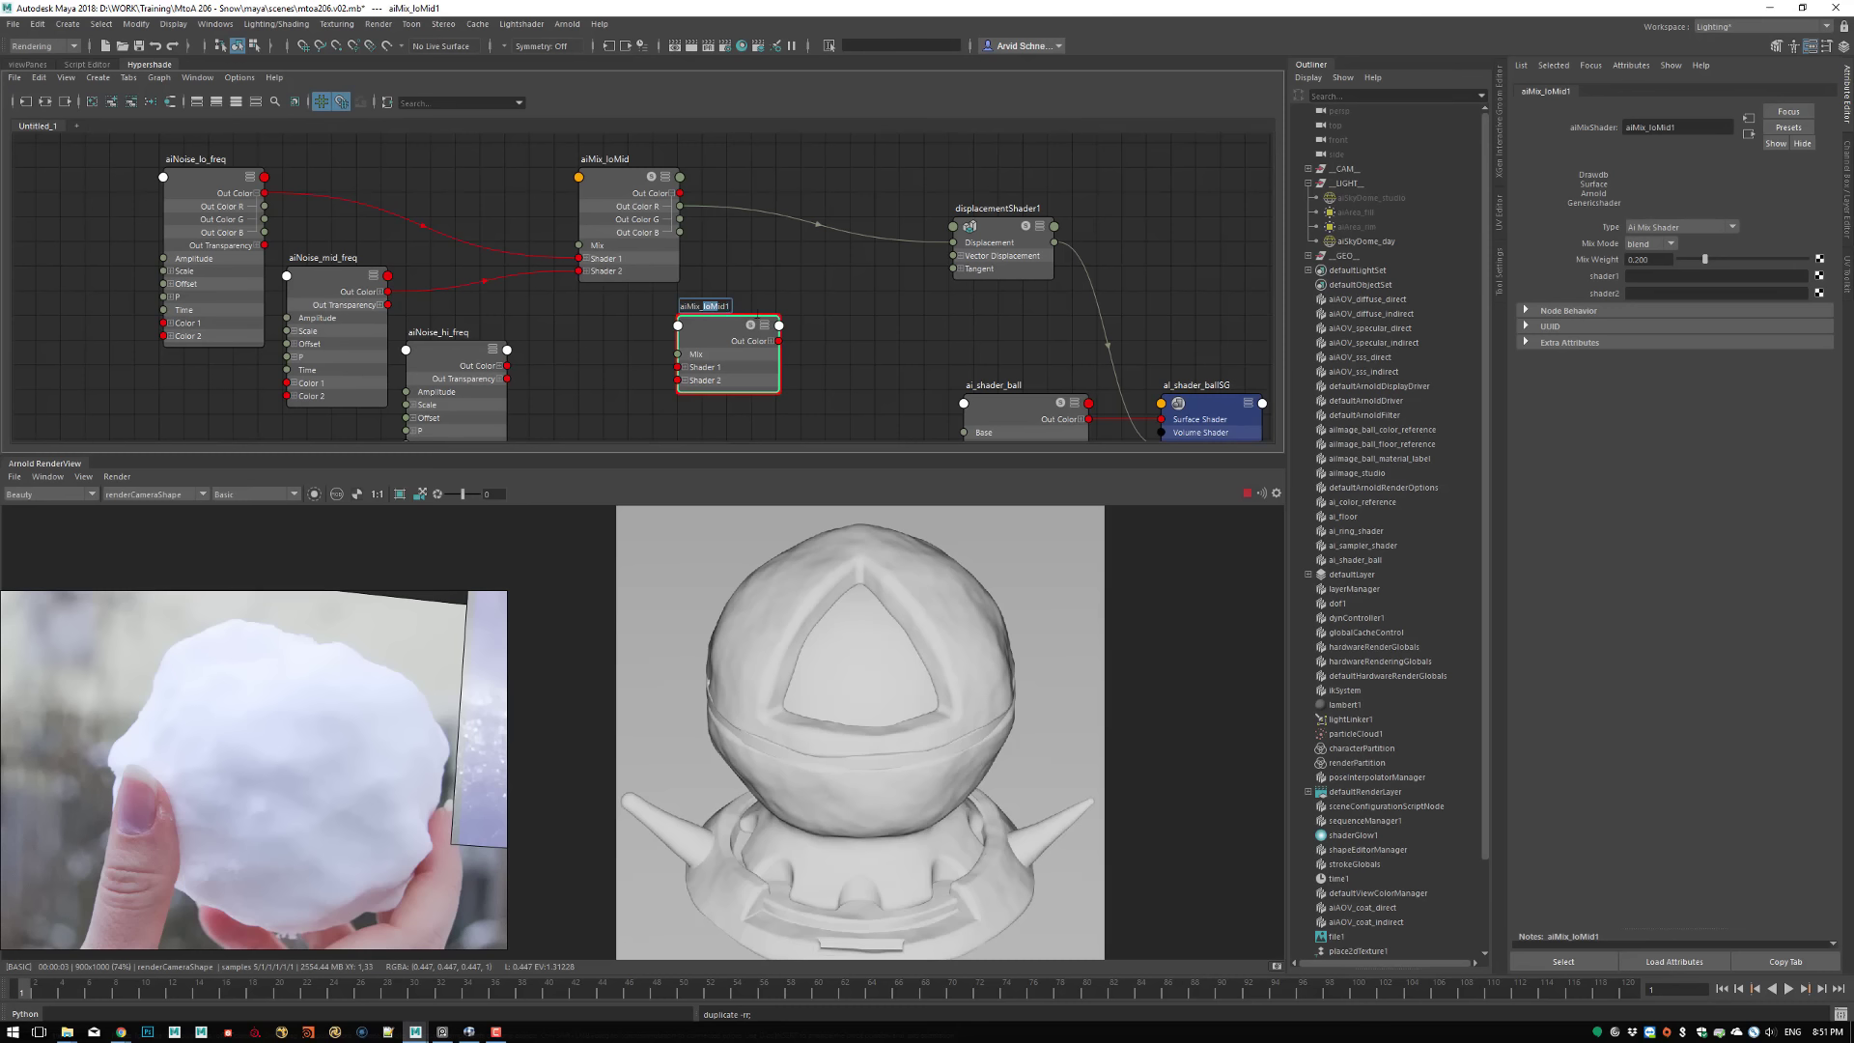
pyautogui.write('idHi')
pyautogui.press('Return')
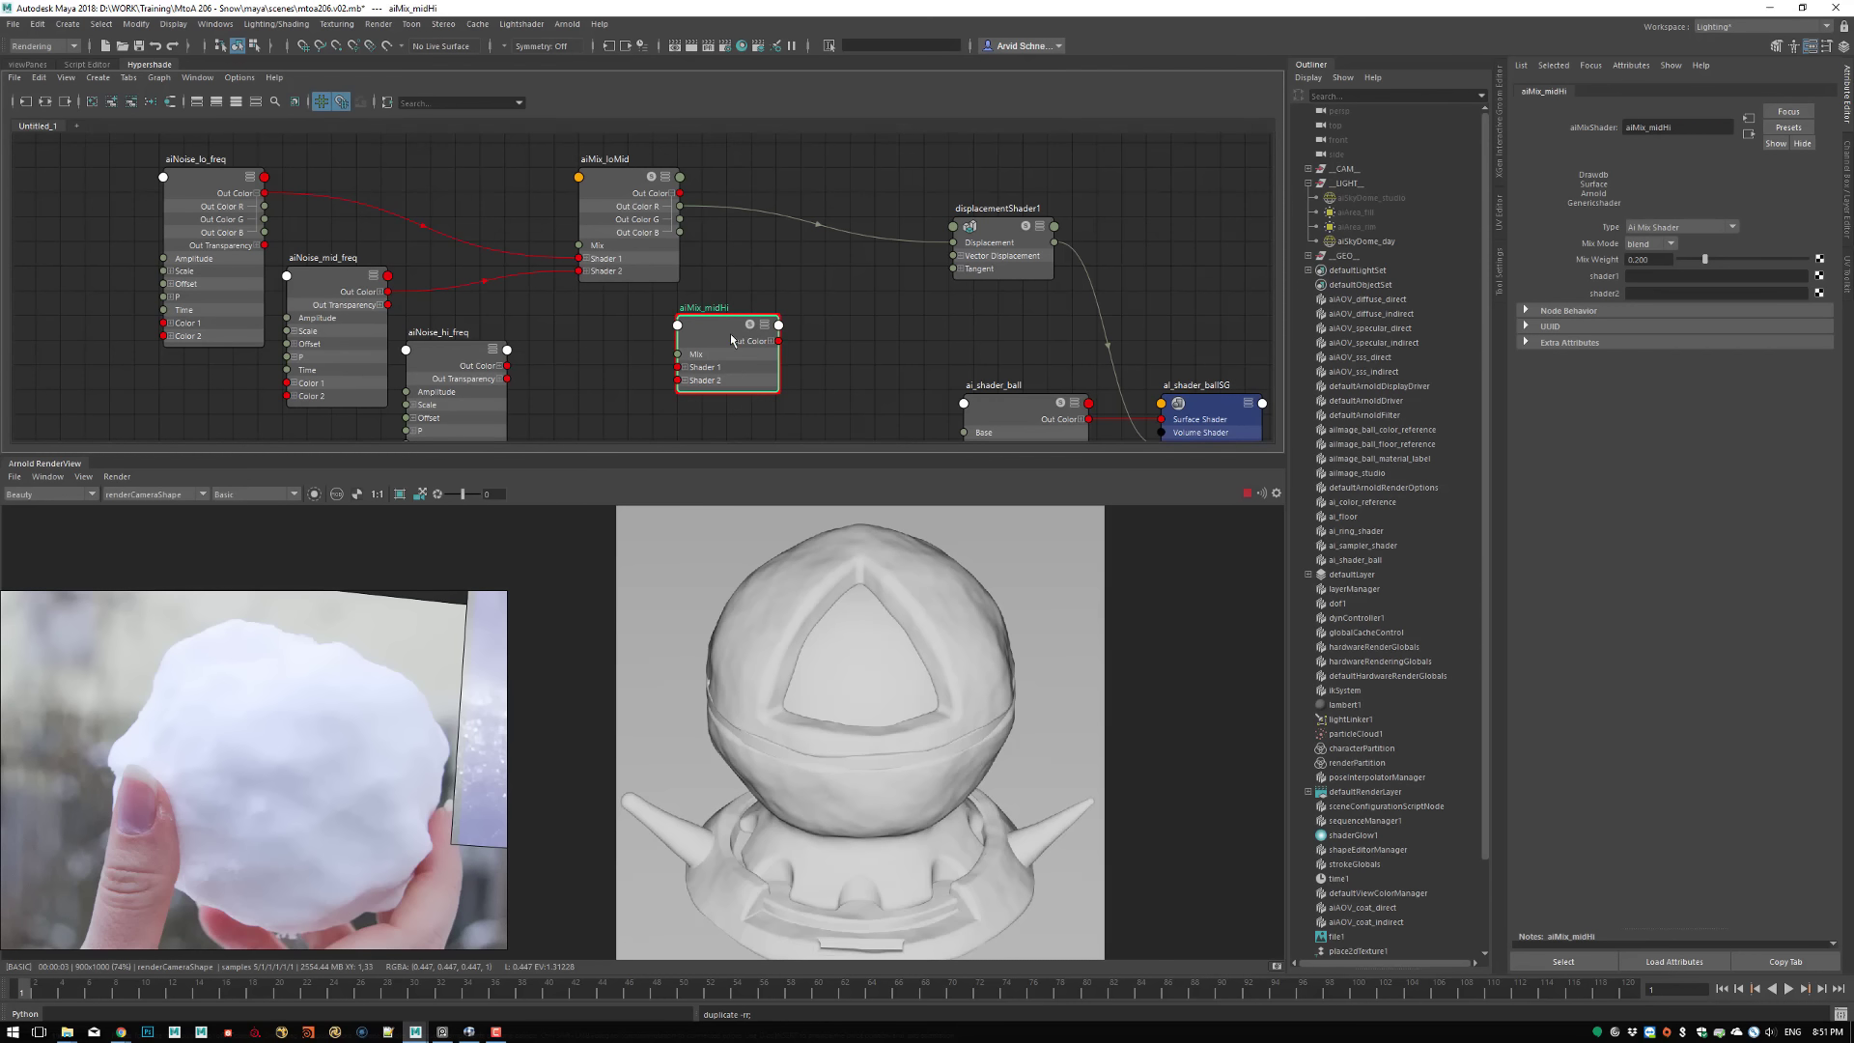
# Connect the Out Color of aiMix_loMid to Shader 1 and of aiNoise_hi_freq to Shader 2 of aiMix_midHi
pyautogui.moveTo(730, 340); pyautogui.dragTo(780, 340)
pyautogui.keyDown('alt'); pyautogui.moveTo(581, 355); pyautogui.dragTo(551, 315, button='middle'); pyautogui.keyUp('alt')
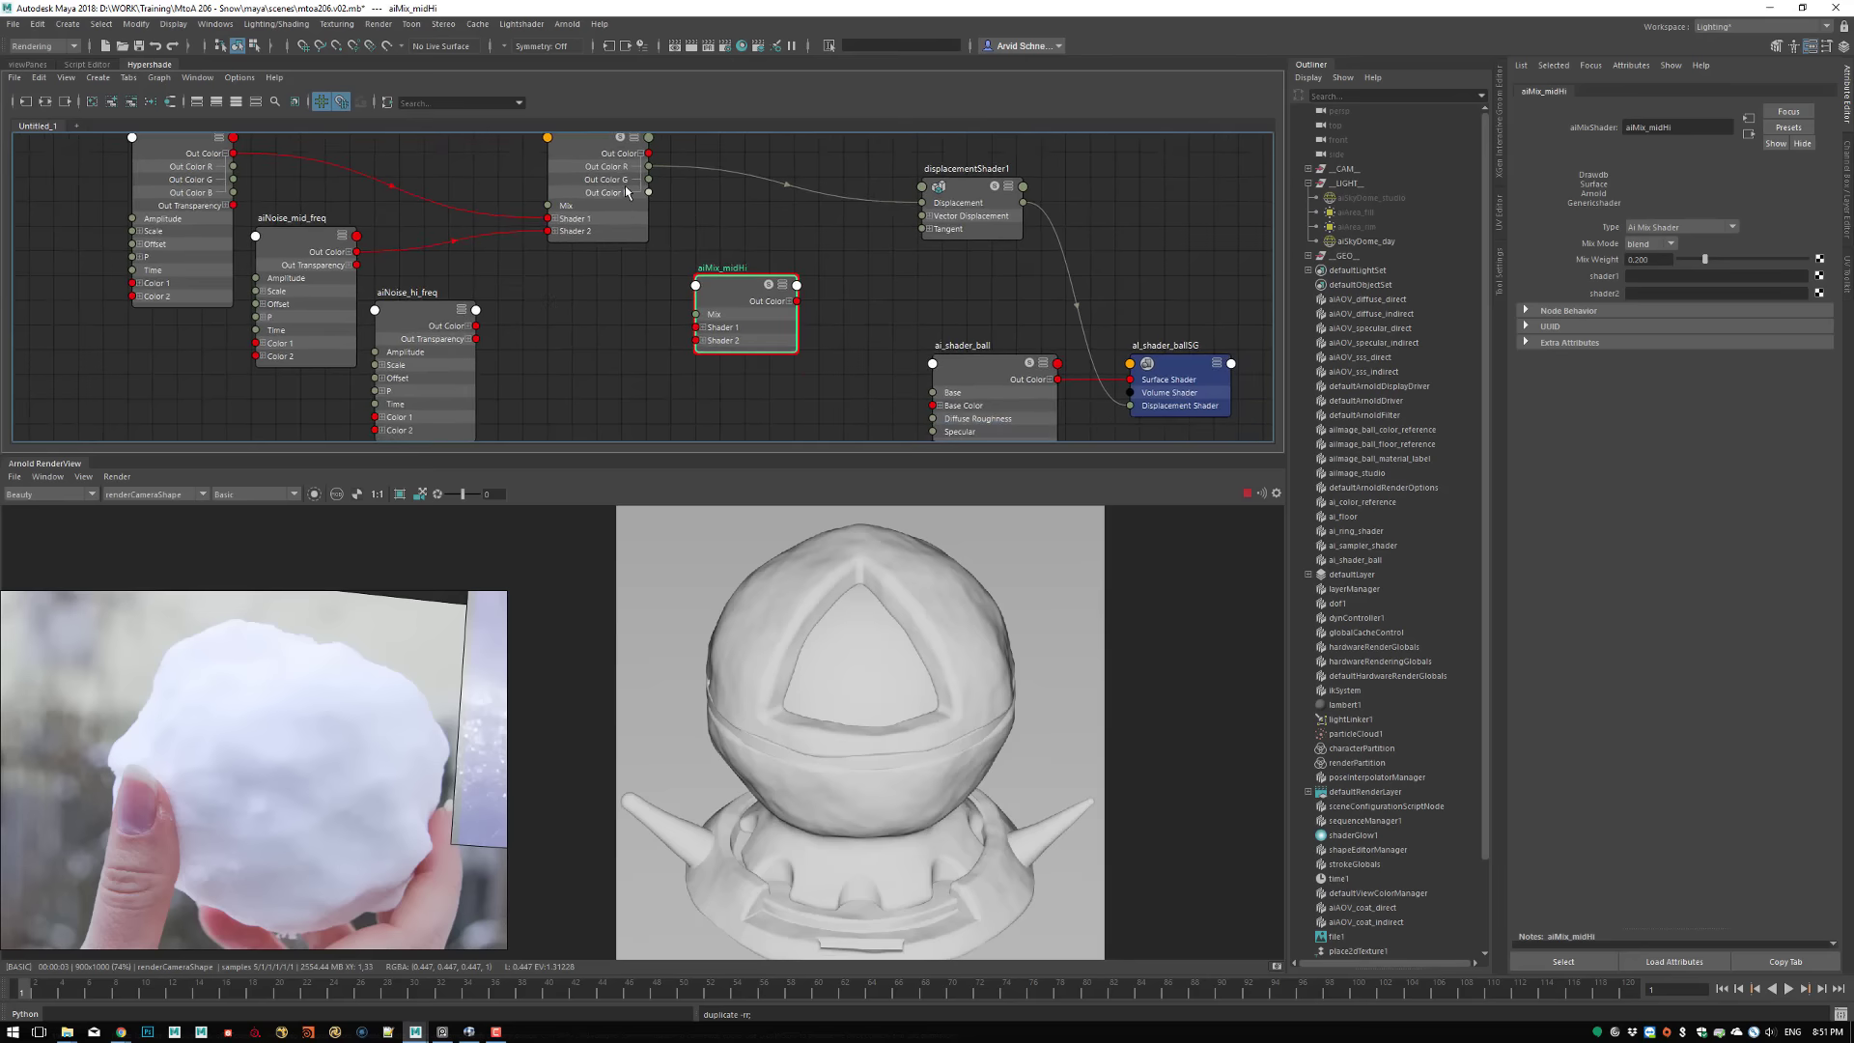
pyautogui.keyDown('alt'); pyautogui.moveTo(583, 191); pyautogui.dragTo(569, 235, button='middle'); pyautogui.keyUp('alt')
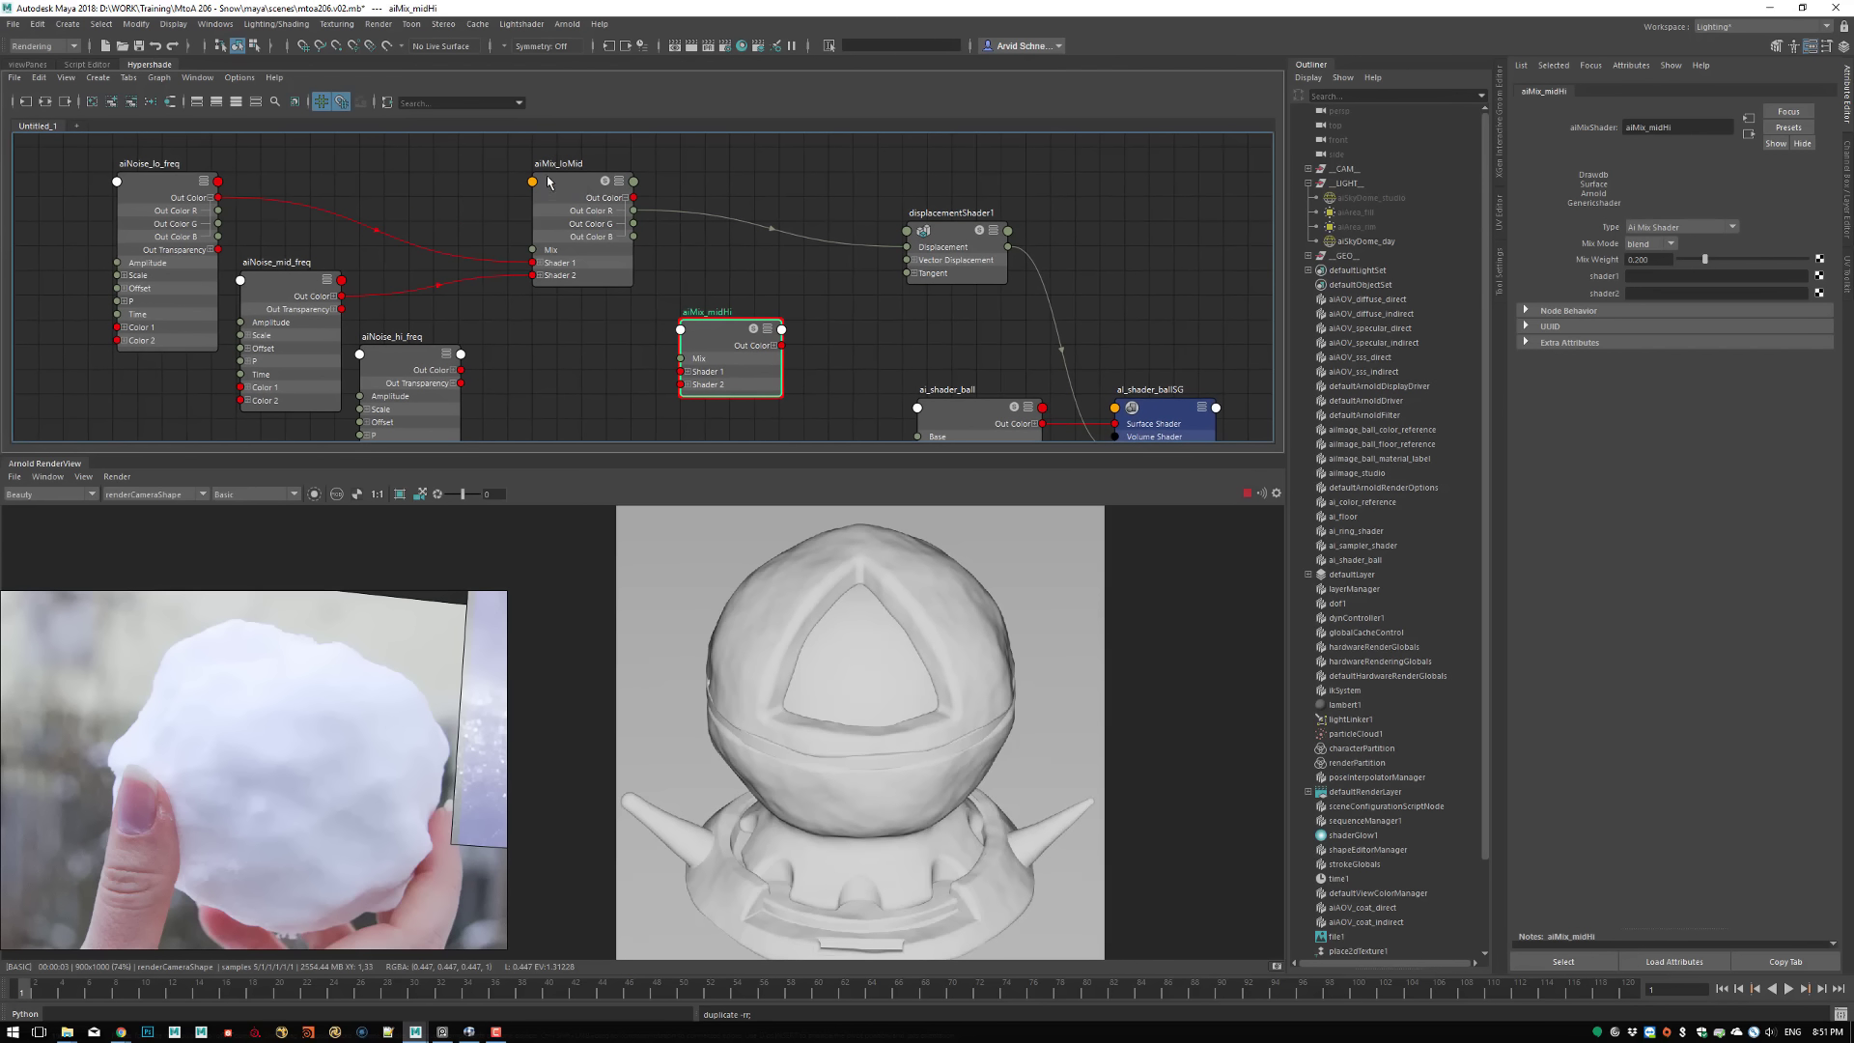
pyautogui.moveTo(633, 197); pyautogui.dragTo(680, 371)
pyautogui.keyDown('alt'); pyautogui.moveTo(510, 421); pyautogui.dragTo(510, 378, button='middle'); pyautogui.keyUp('alt')
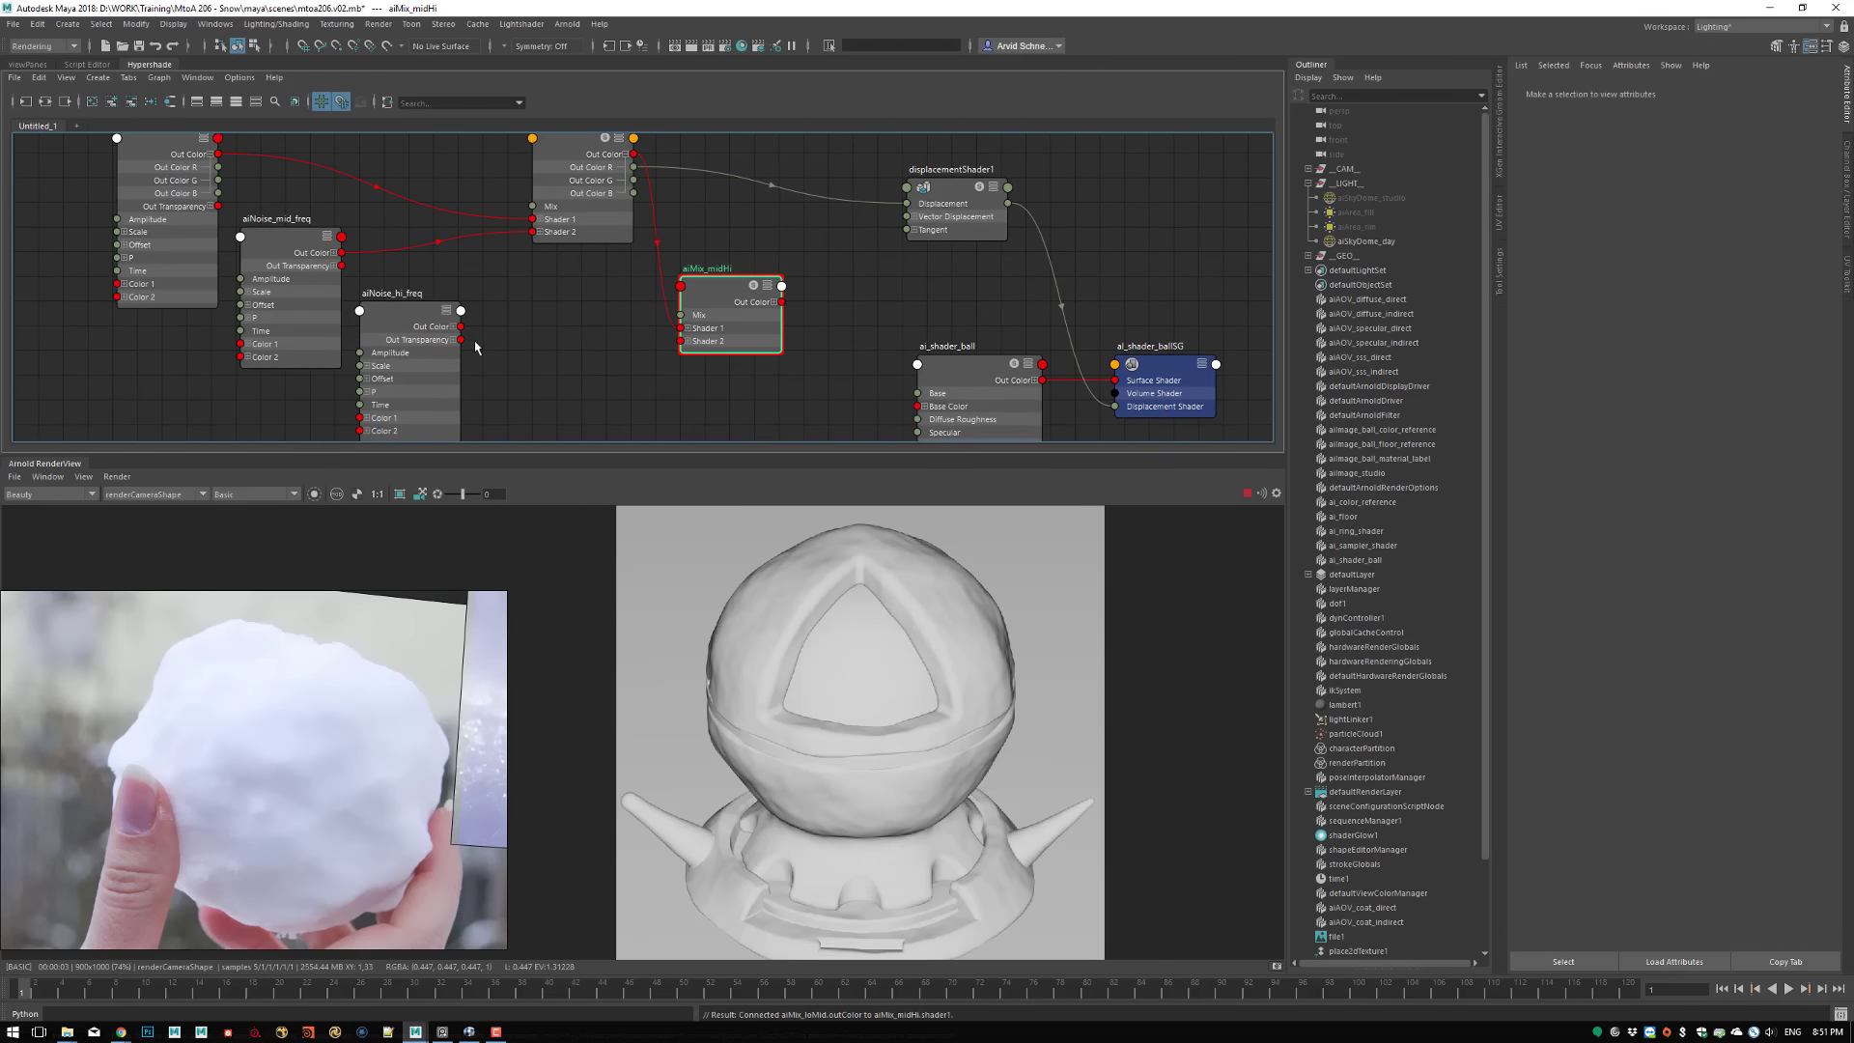
pyautogui.moveTo(460, 326); pyautogui.dragTo(682, 340)
# Connect Out Color R of aiMix_midHi to the Displacement input of displacementShader1 and save the scene
pyautogui.keyDown('alt'); pyautogui.moveTo(825, 304); pyautogui.dragTo(742, 341, button='middle'); pyautogui.keyUp('alt')
pyautogui.click(692, 339)
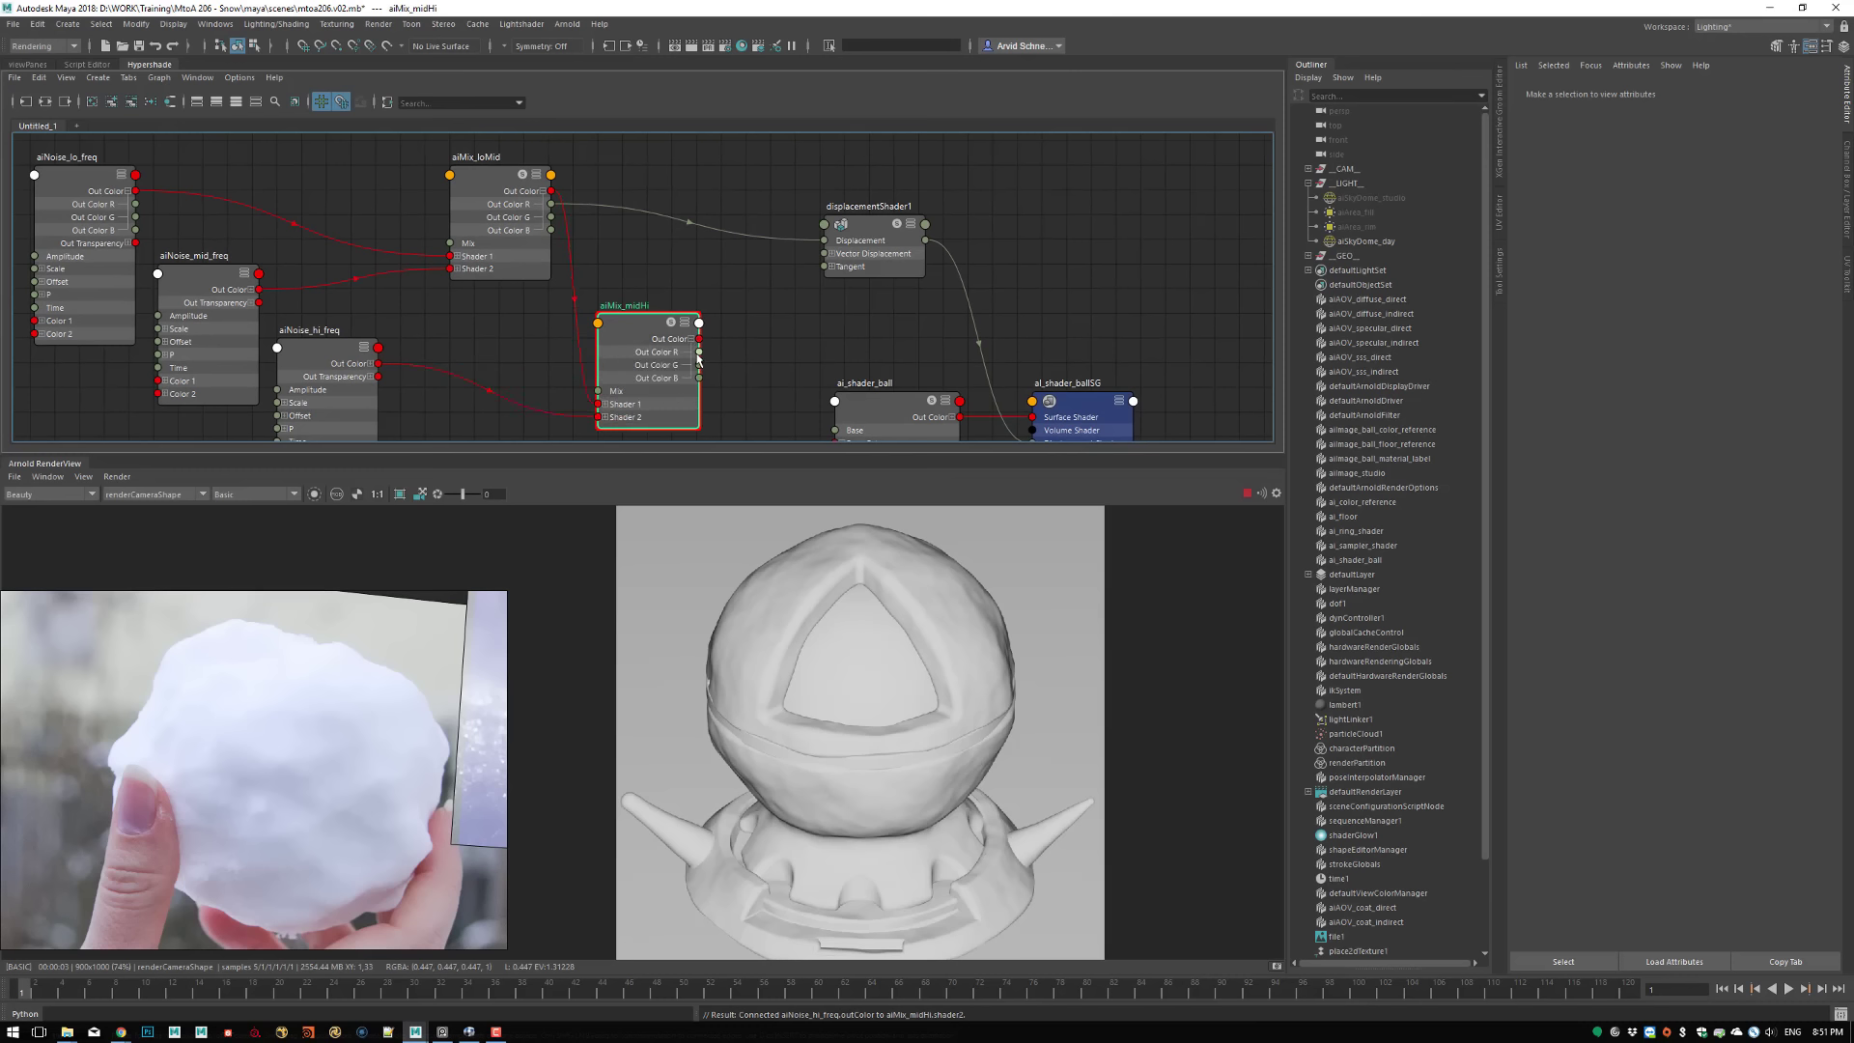
pyautogui.moveTo(698, 351); pyautogui.dragTo(833, 242)
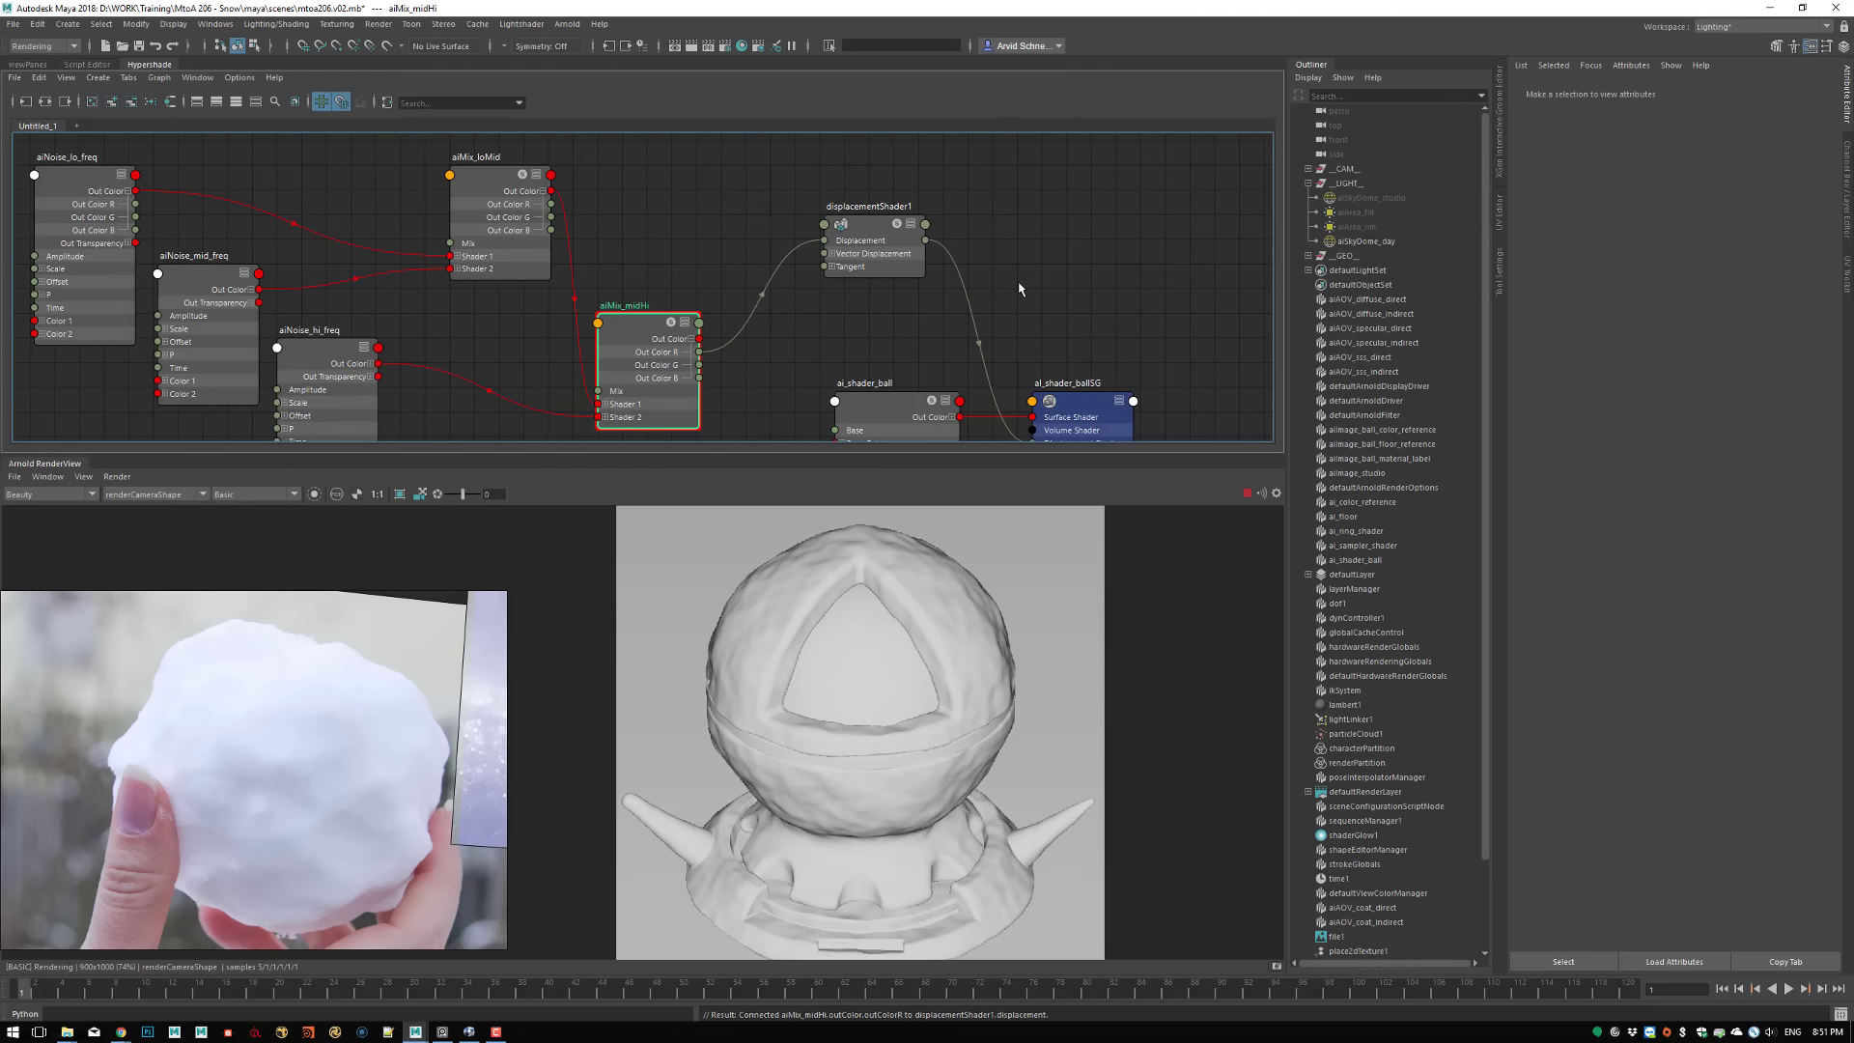
pyautogui.click(1052, 251)
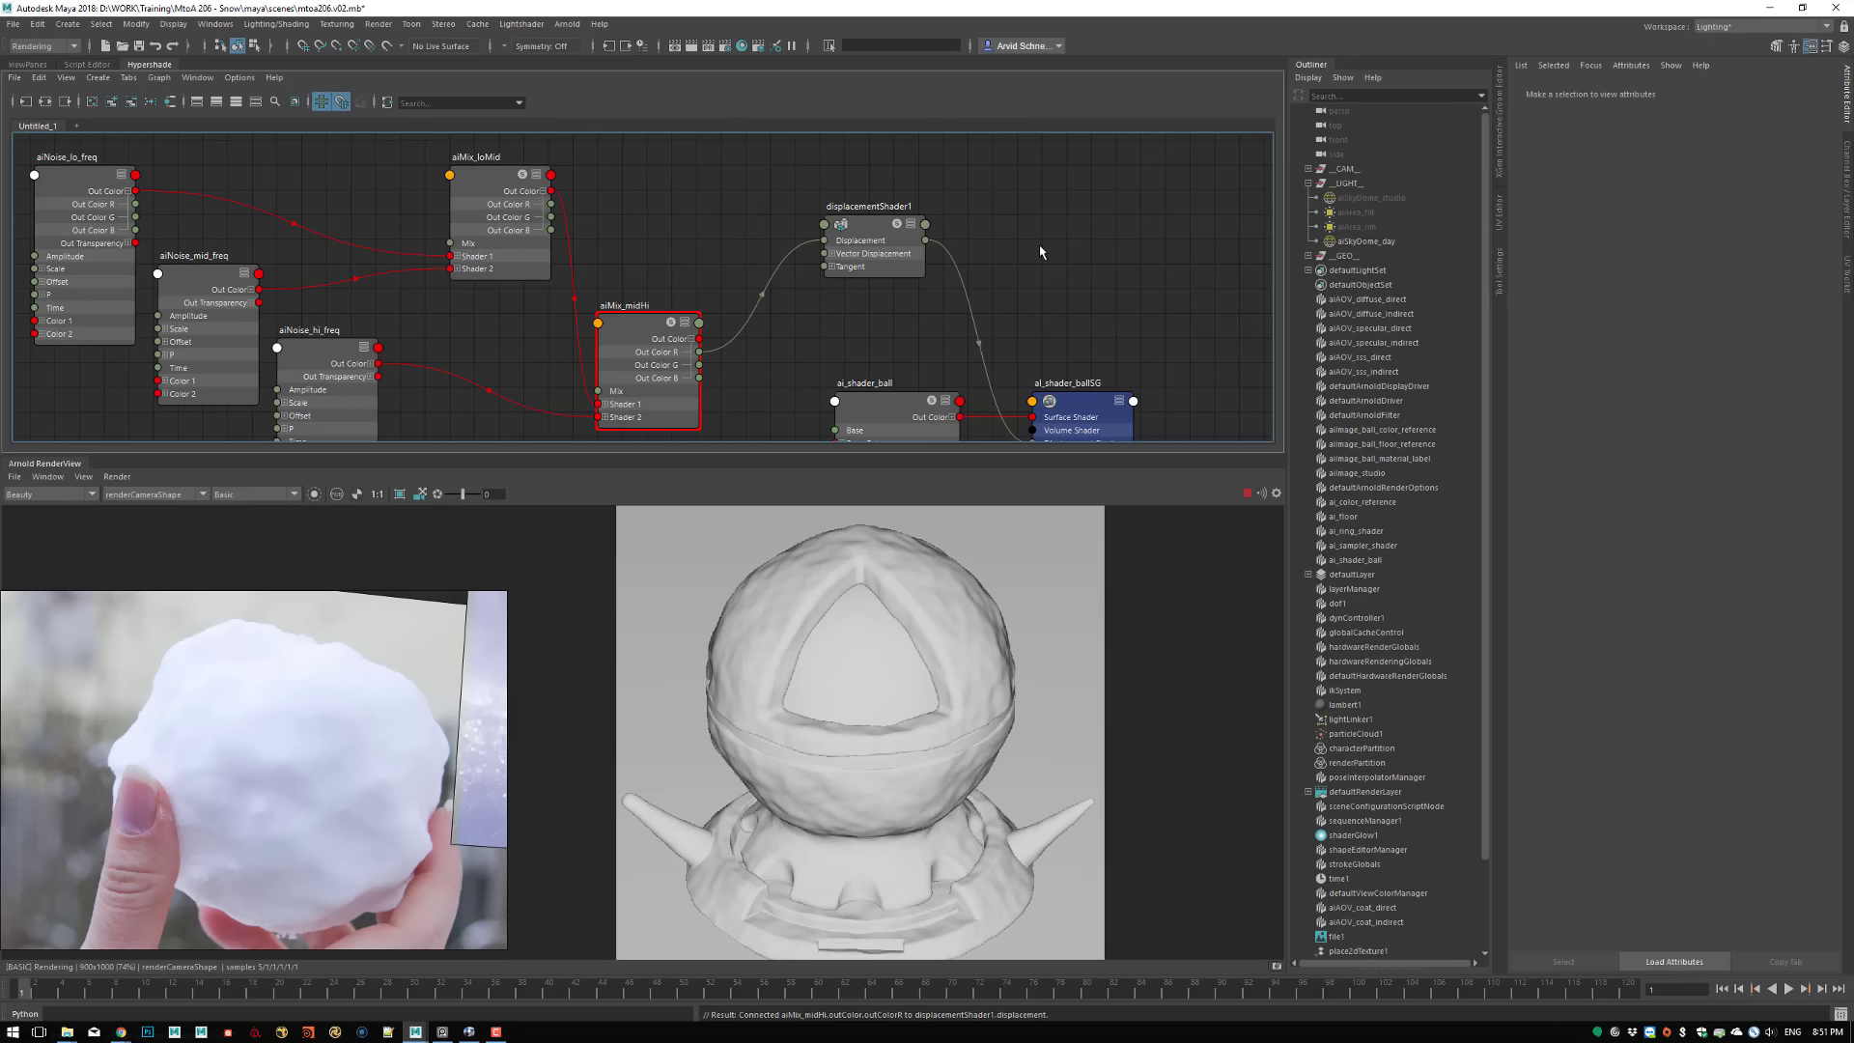
pyautogui.hotkey('ctrl', 's')
# Rearrange the noise and mix nodes so aiMix_midHi sits before displacementShader1 and aiNoise_hi_freq sits closer to it
pyautogui.keyDown('alt'); pyautogui.moveTo(671, 239); pyautogui.dragTo(799, 183, button='middle'); pyautogui.keyUp('alt')
pyautogui.keyDown('alt'); pyautogui.moveTo(772, 310); pyautogui.dragTo(666, 293, button='right'); pyautogui.keyUp('alt')
pyautogui.keyDown('alt'); pyautogui.moveTo(675, 275); pyautogui.dragTo(670, 331, button='middle'); pyautogui.keyUp('alt')
pyautogui.keyDown('alt'); pyautogui.moveTo(681, 325); pyautogui.dragTo(787, 359, button='right'); pyautogui.keyUp('alt')
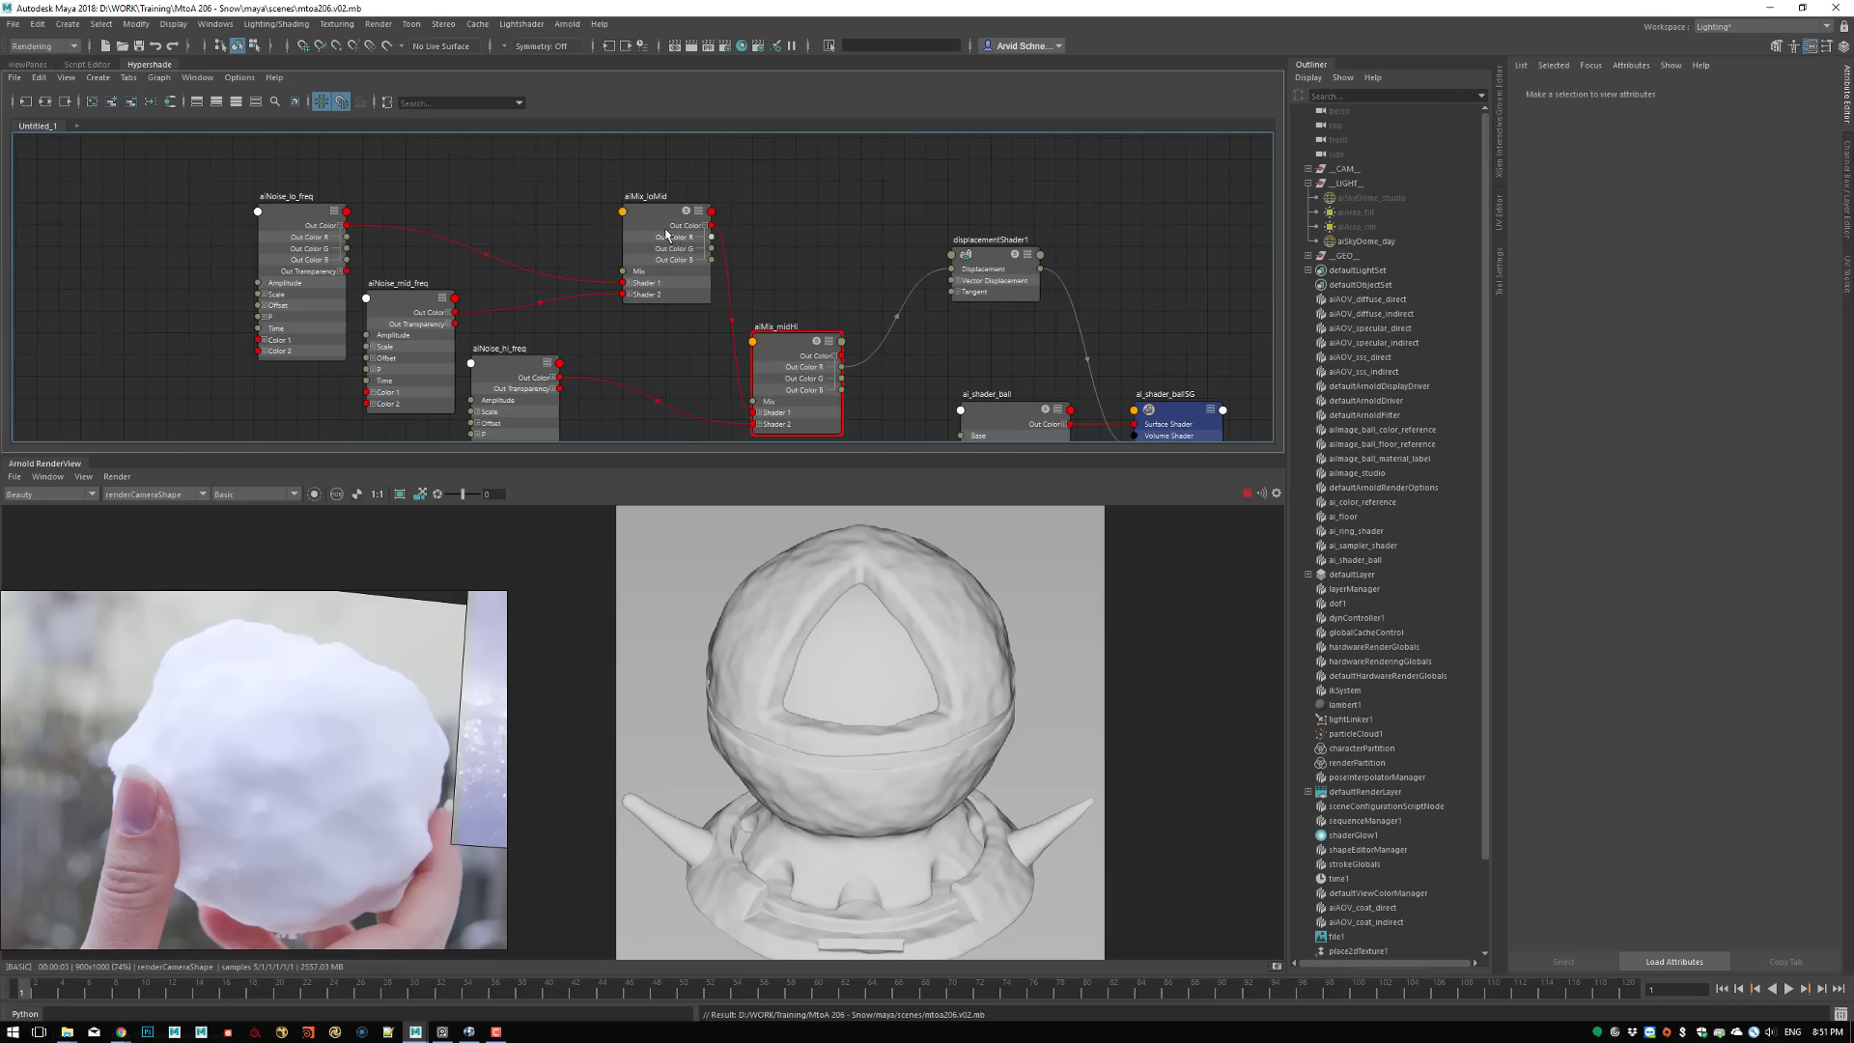
pyautogui.moveTo(666, 233); pyautogui.dragTo(578, 213)
pyautogui.moveTo(779, 360); pyautogui.dragTo(822, 273)
pyautogui.keyDown('alt'); pyautogui.moveTo(513, 382); pyautogui.dragTo(536, 322, button='middle'); pyautogui.keyUp('alt')
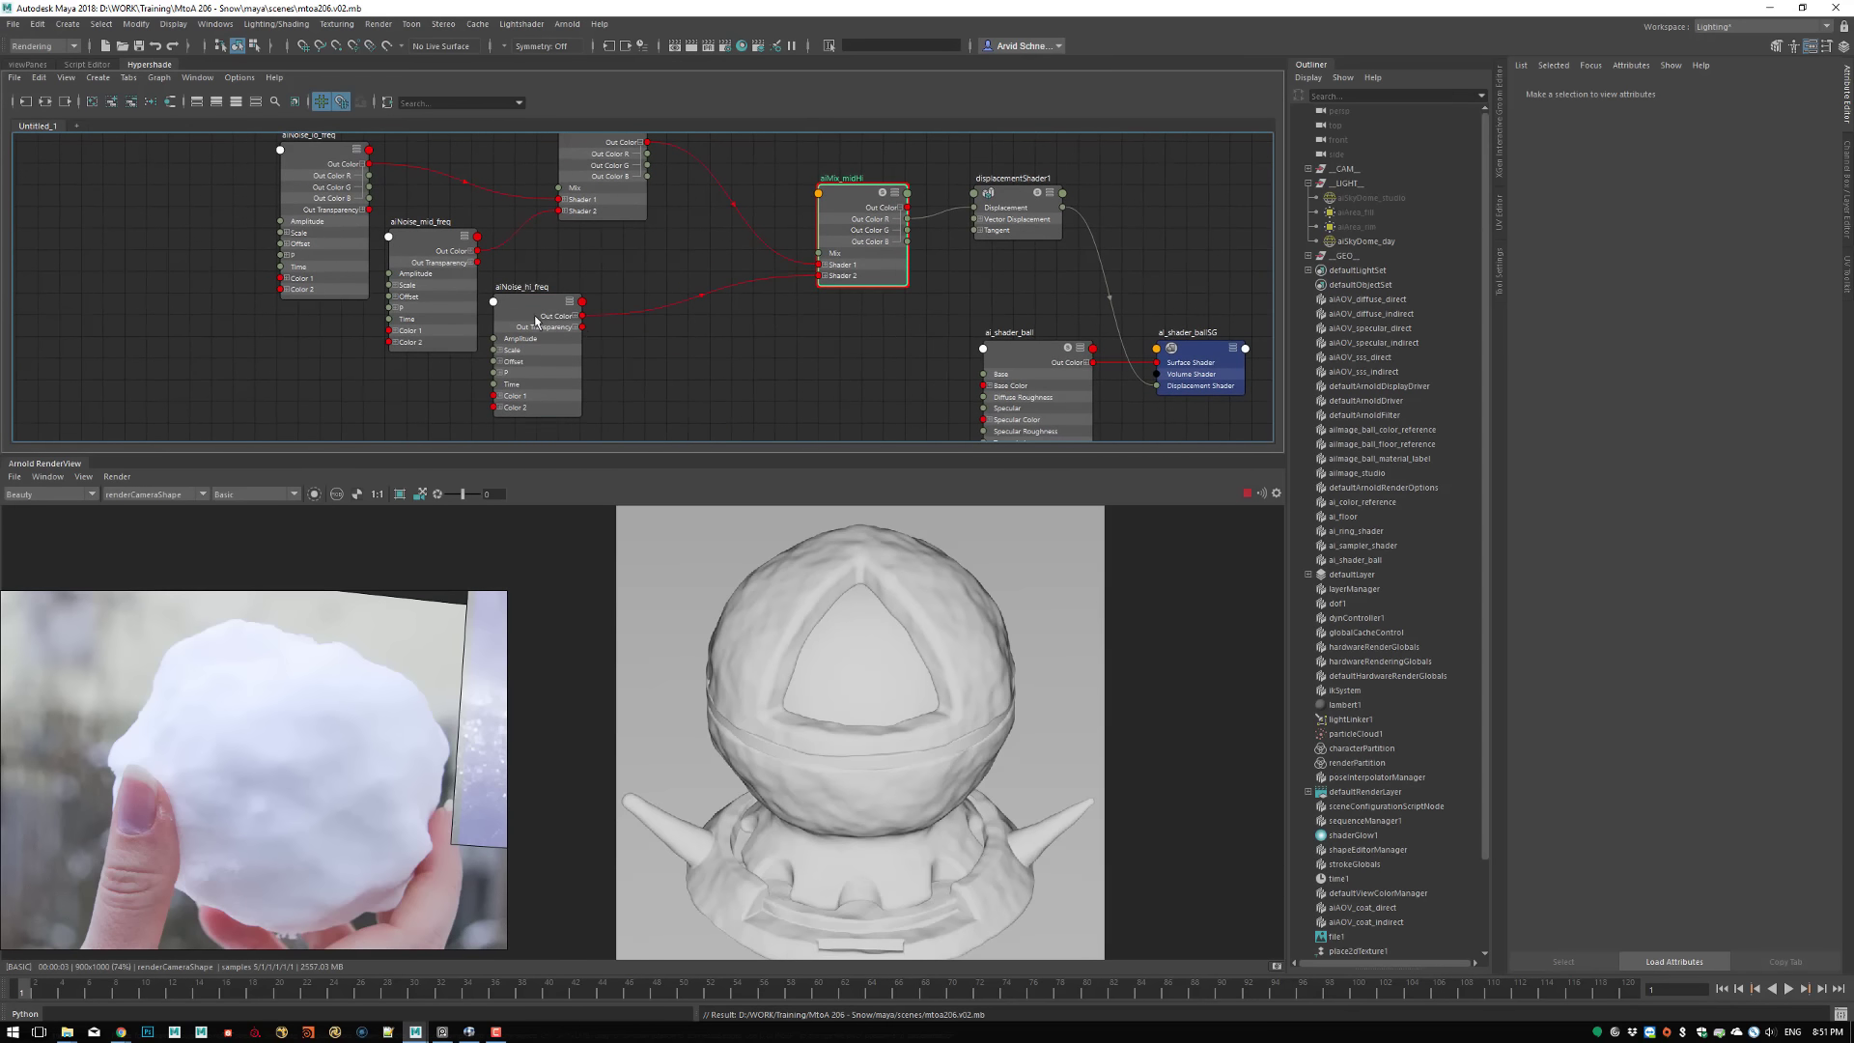
pyautogui.moveTo(536, 322); pyautogui.dragTo(666, 321)
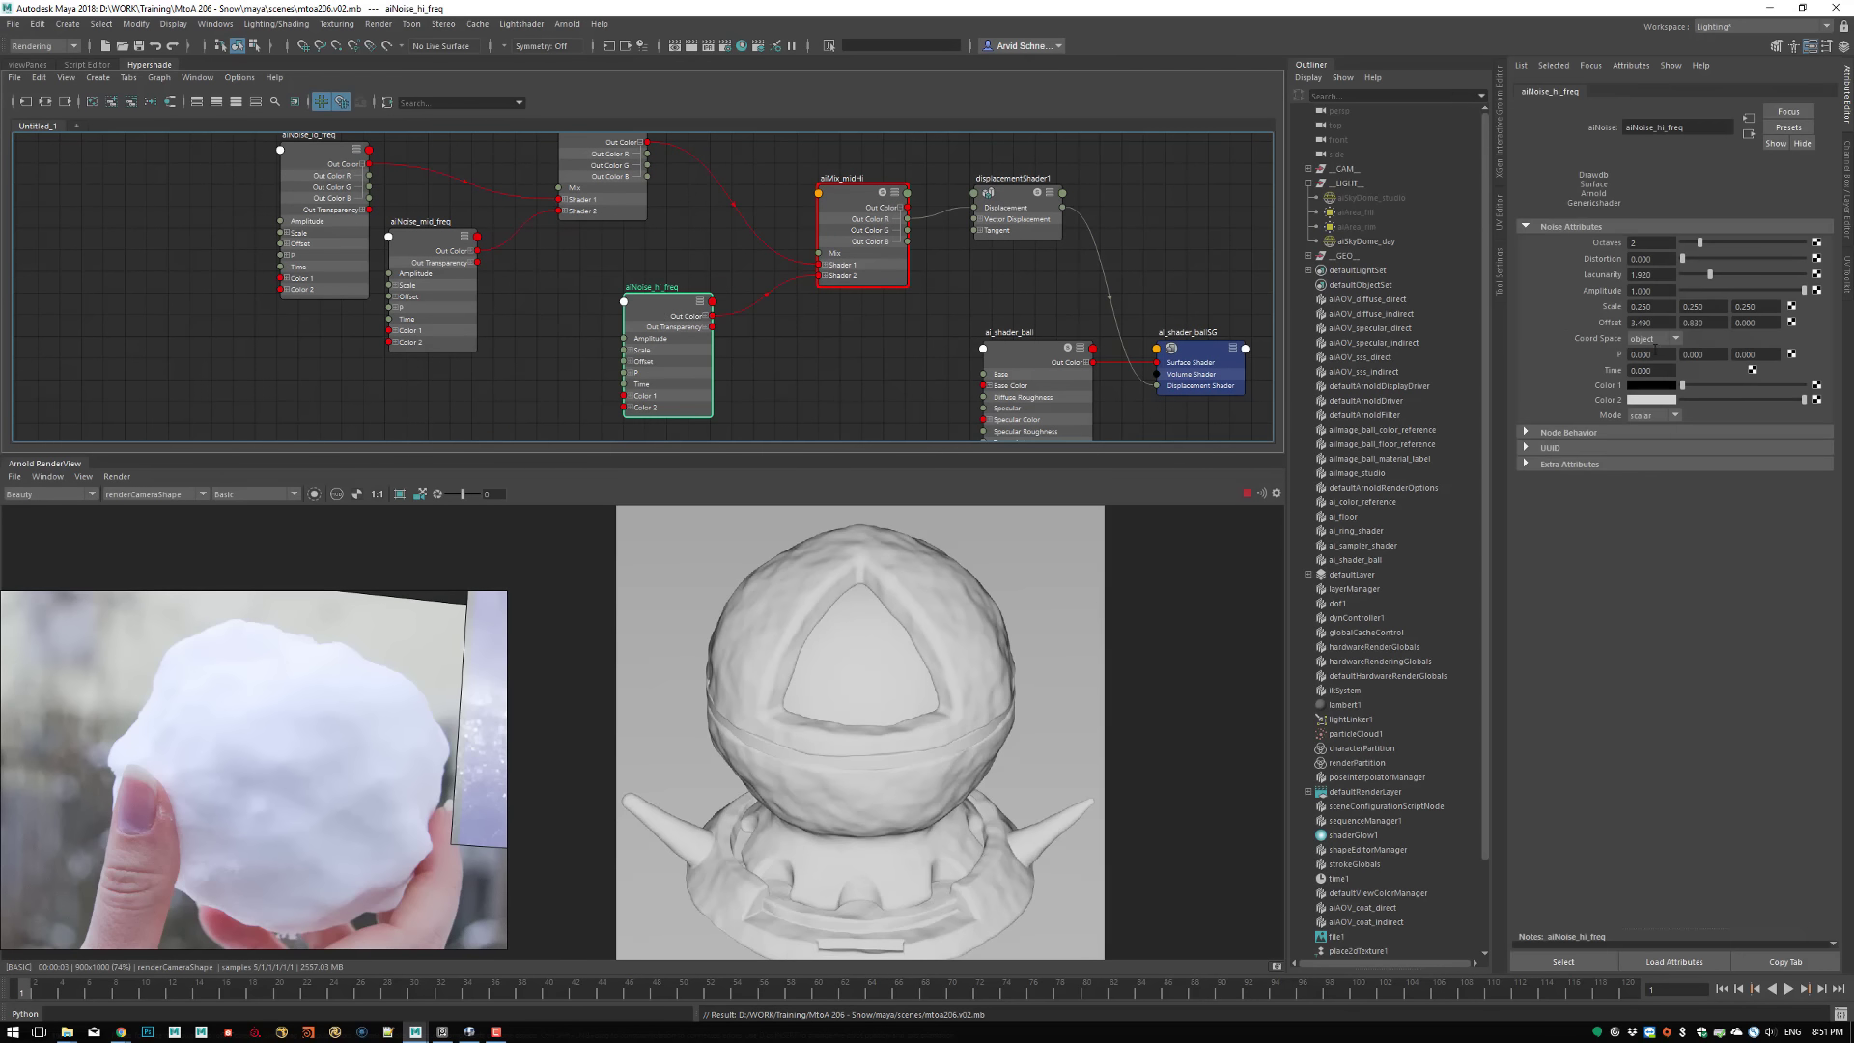
# Set all three Scale values of aiNoise_hi_freq to 2 and inspect the fine displacement on the rendered ball
pyautogui.click(1662, 307)
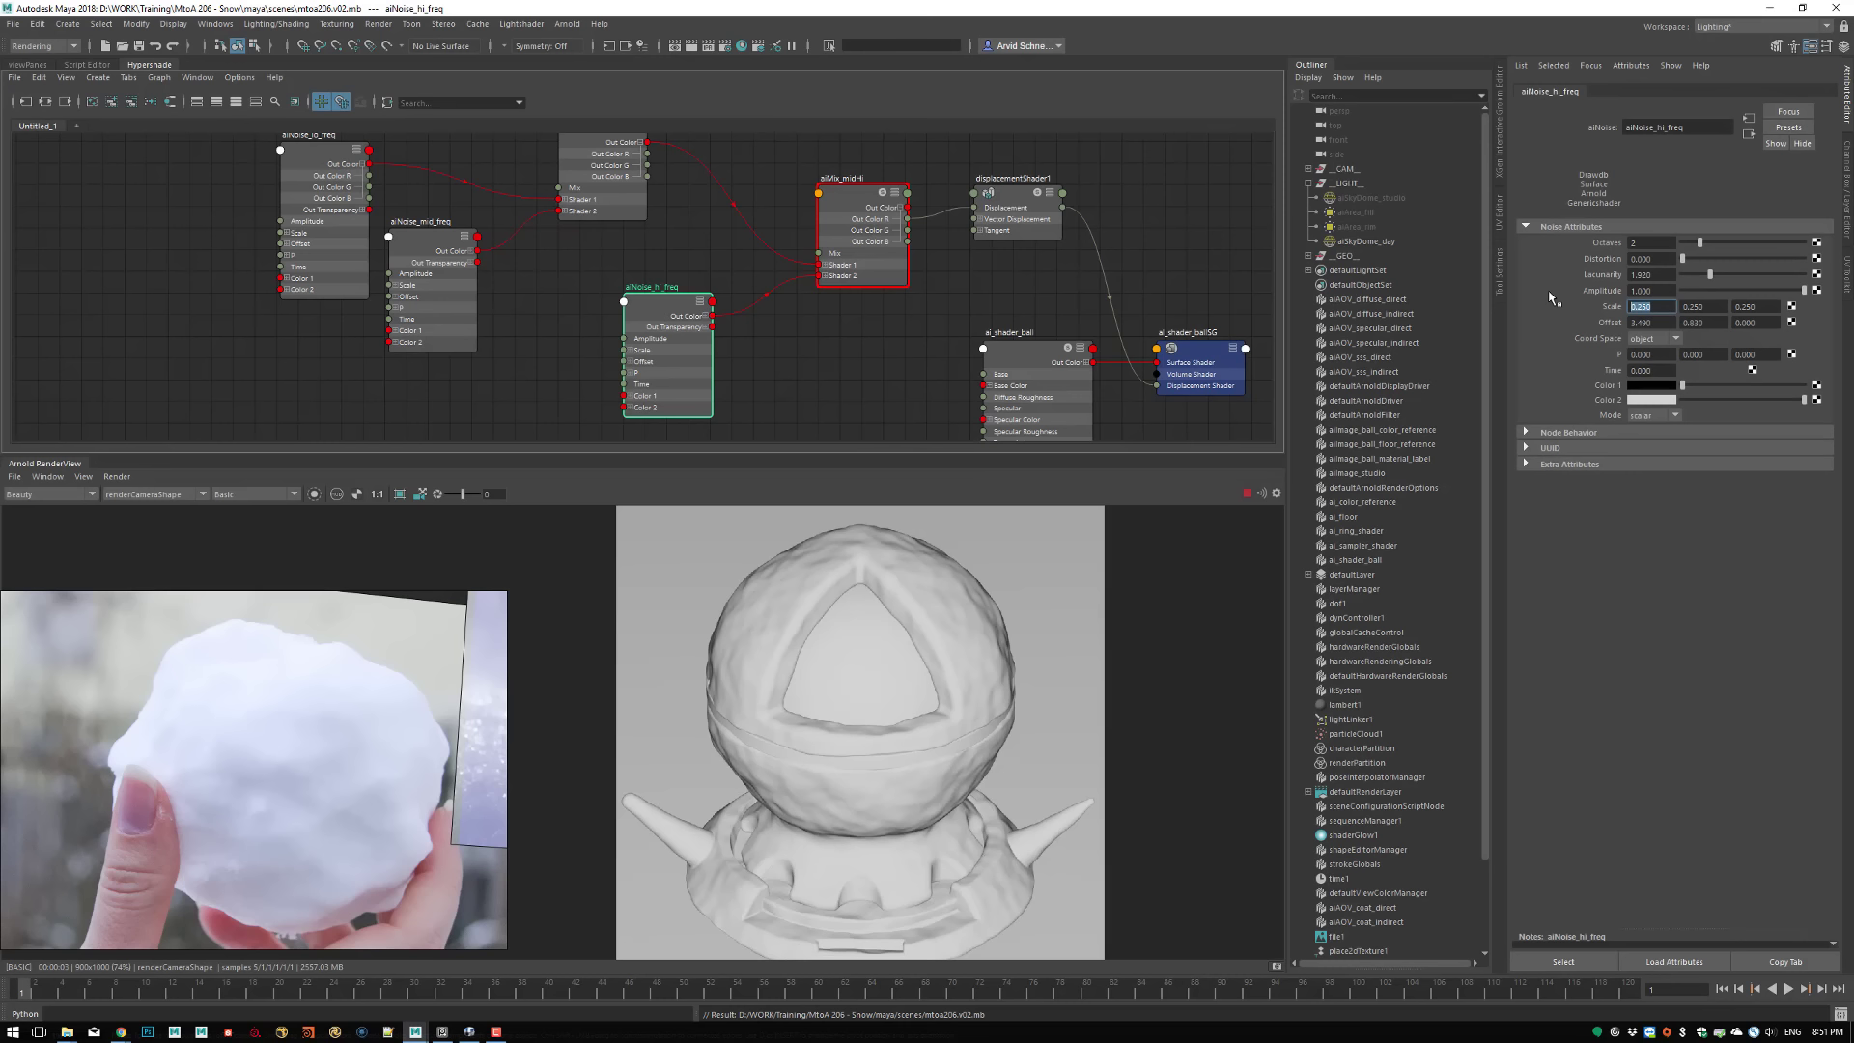
pyautogui.write('2')
pyautogui.press('Tab')
pyautogui.write('2')
pyautogui.press('Tab')
pyautogui.write('2')
pyautogui.press('Return')
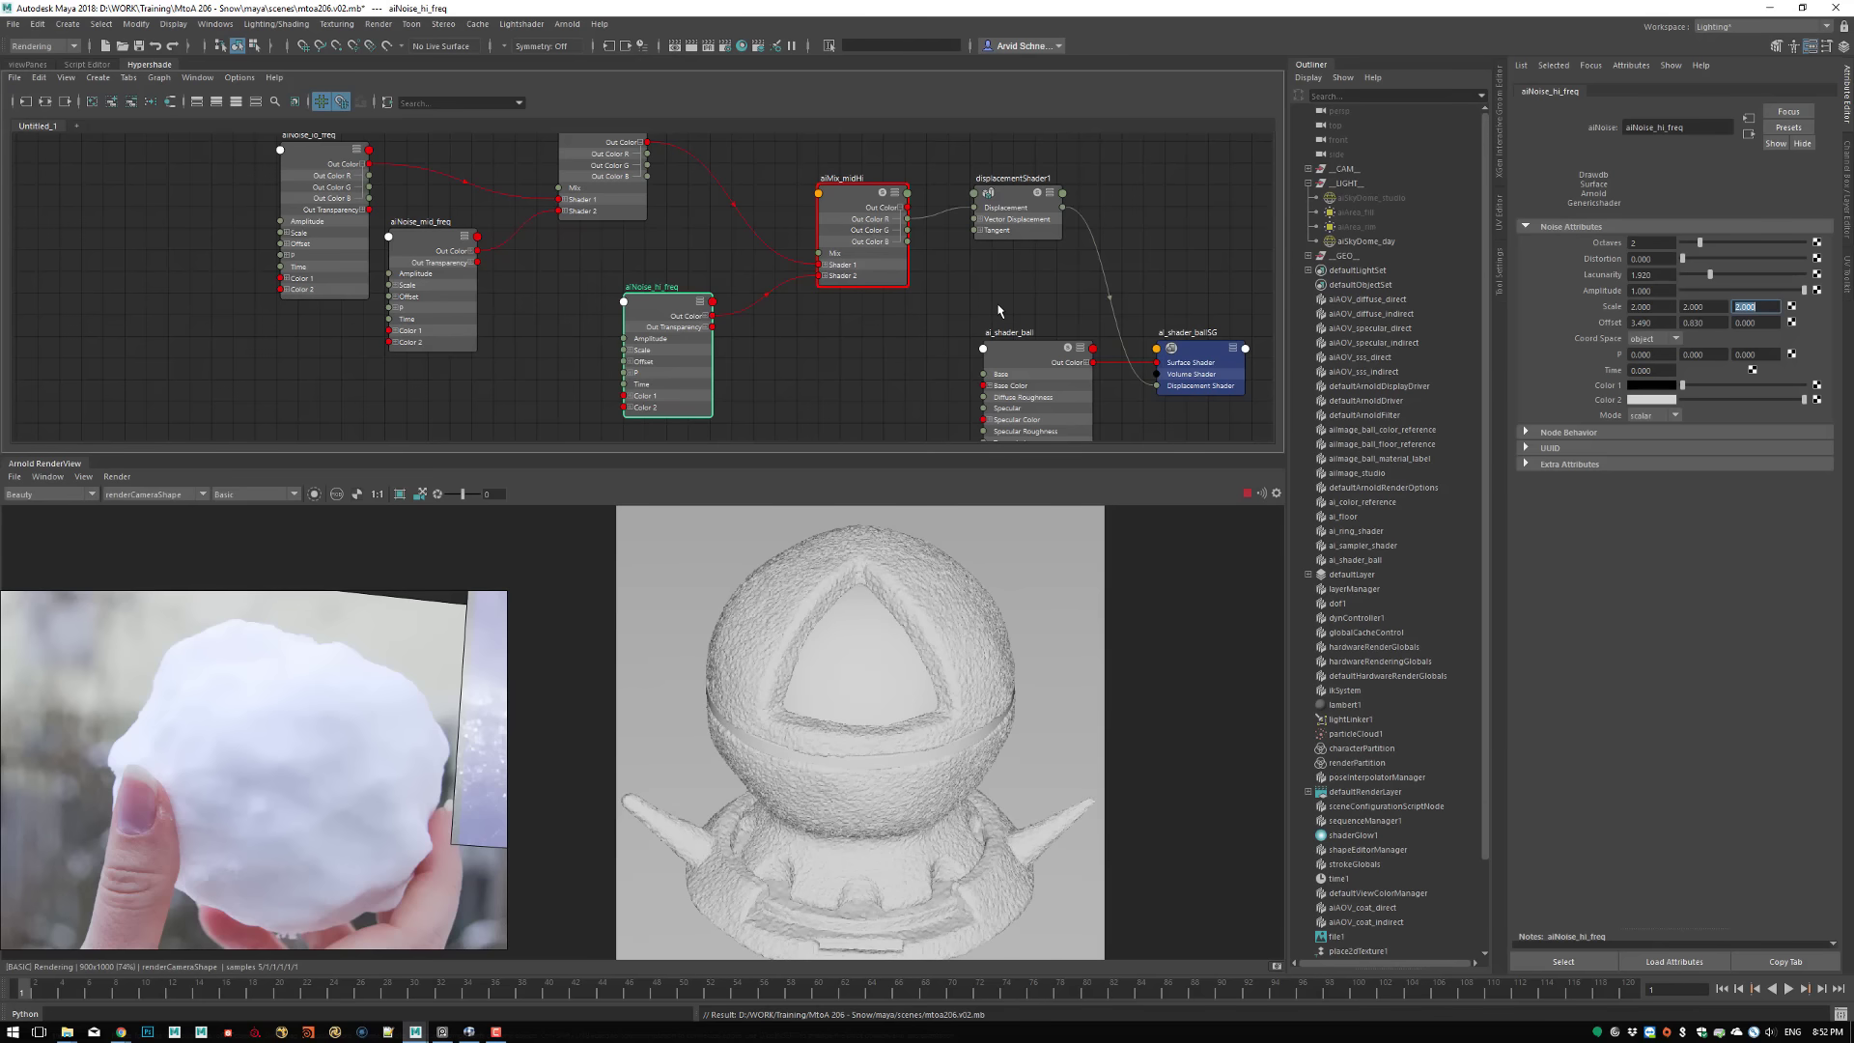
pyautogui.click(869, 350)
pyautogui.scroll(3, 878, 350)
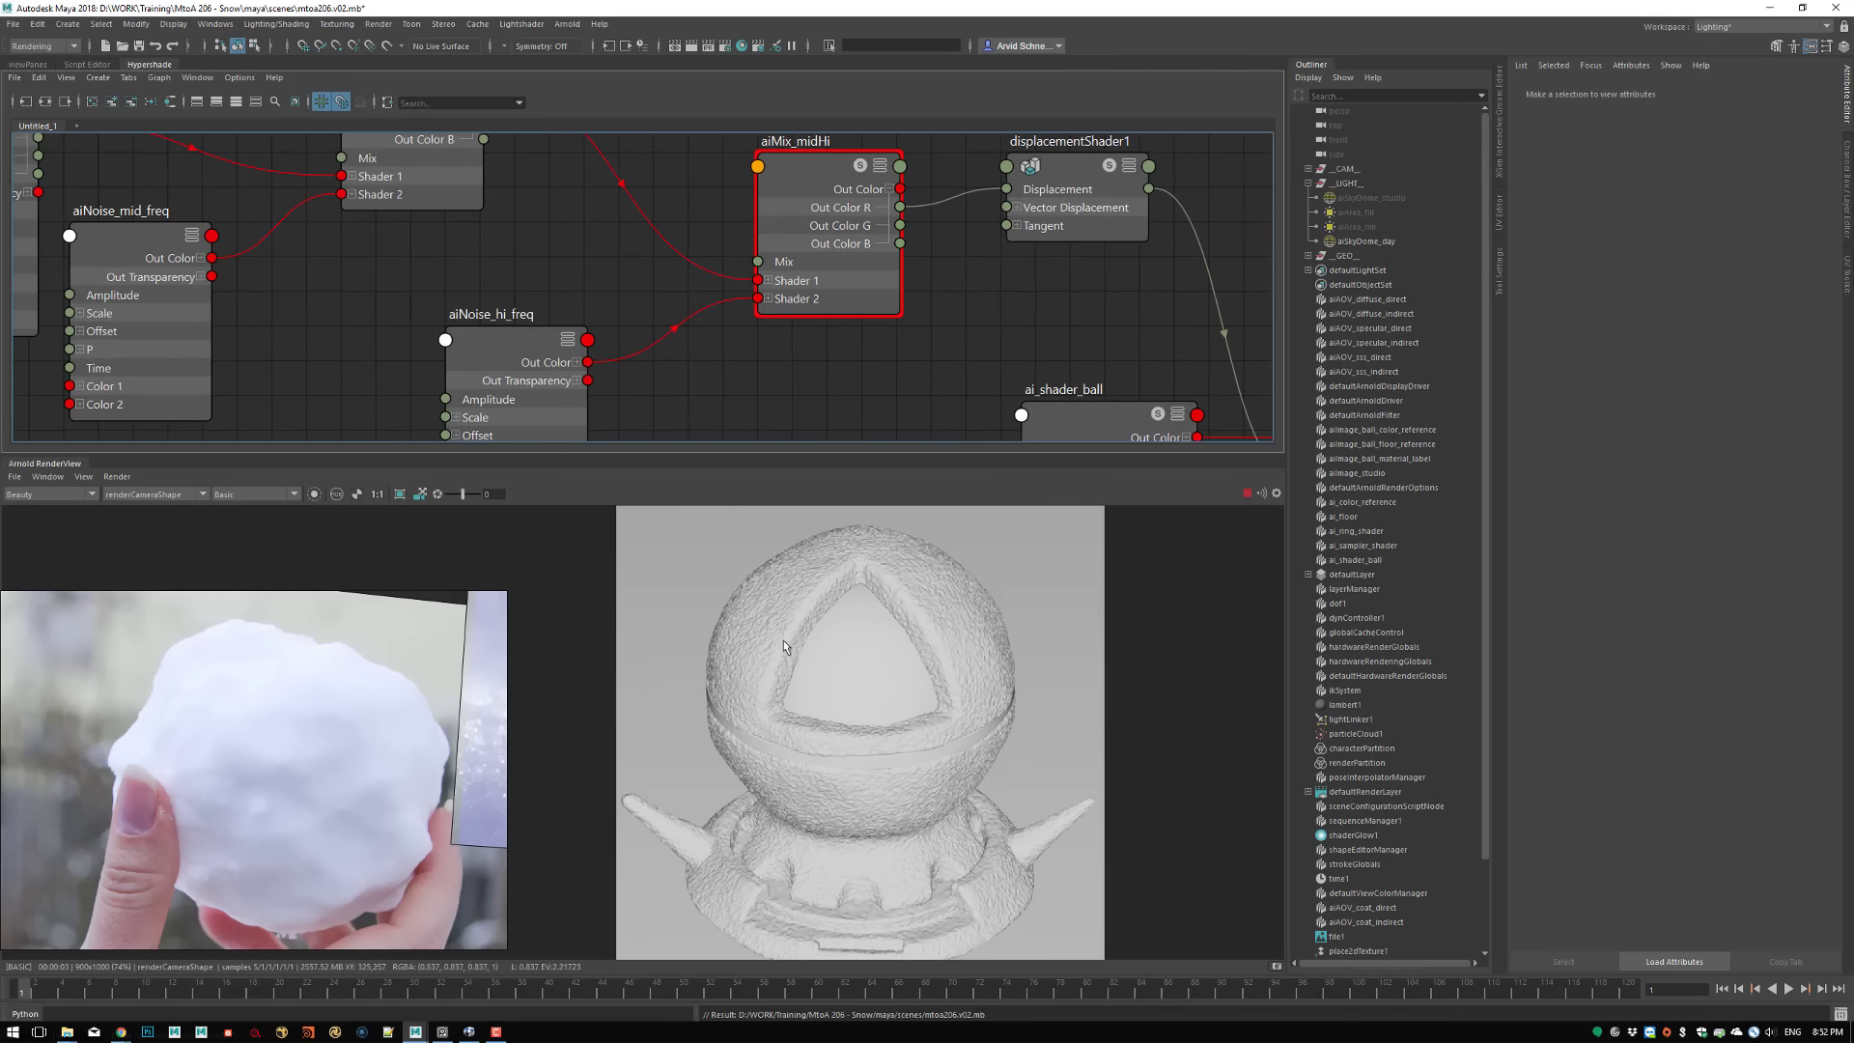
pyautogui.scroll(5, 784, 647)
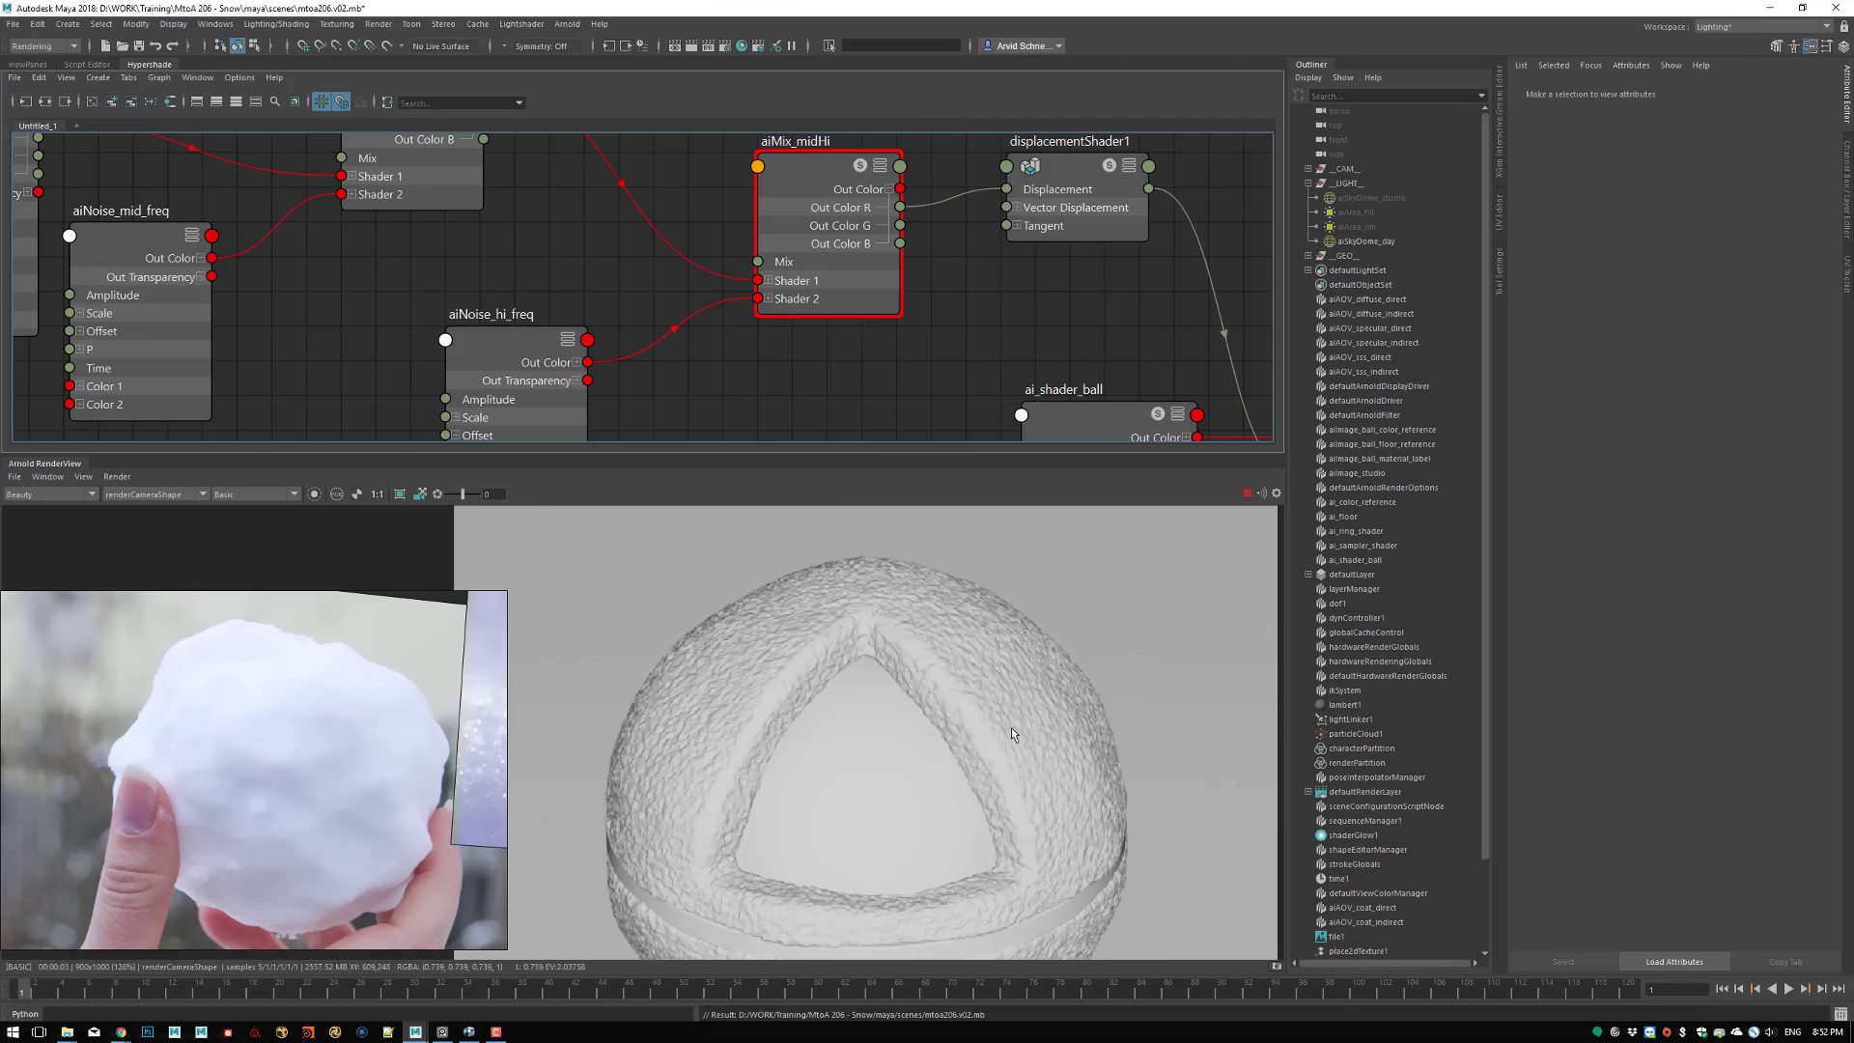
# Set the Mix Weight of aiMix_midHi to 0.05
pyautogui.click(504, 347)
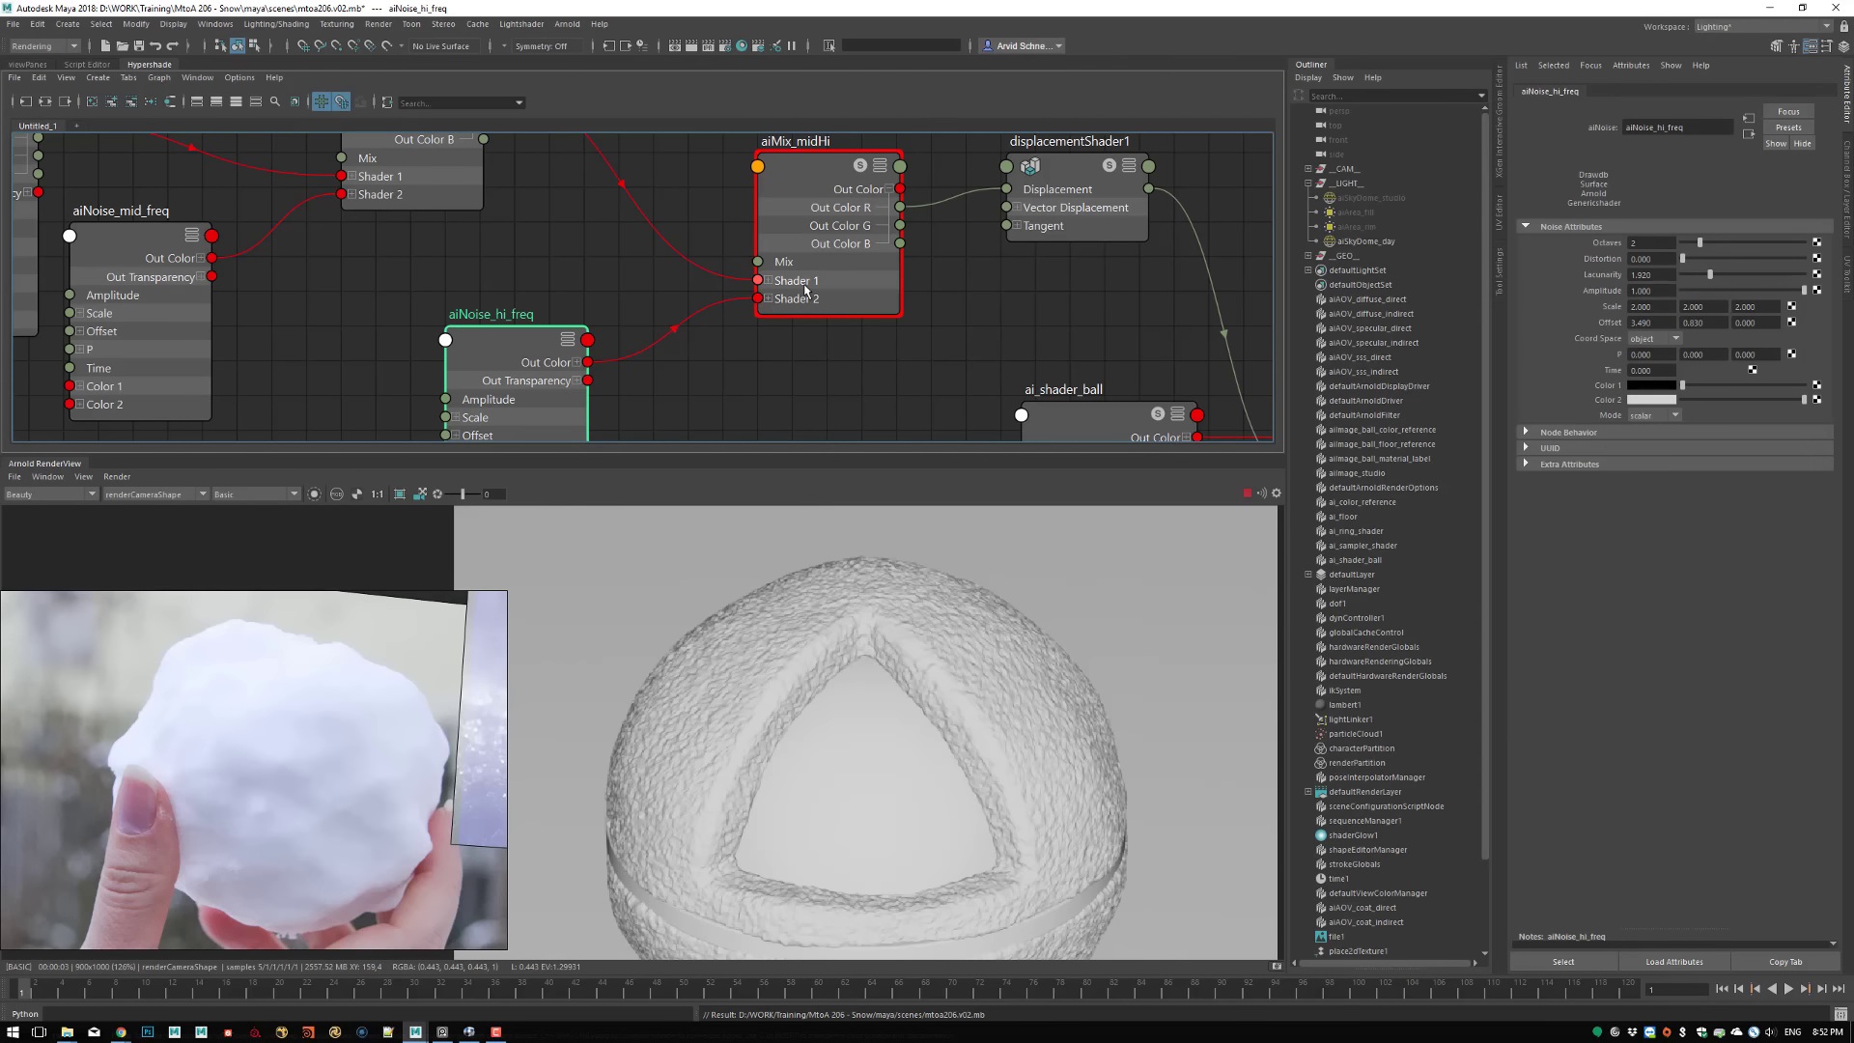
pyautogui.click(822, 205)
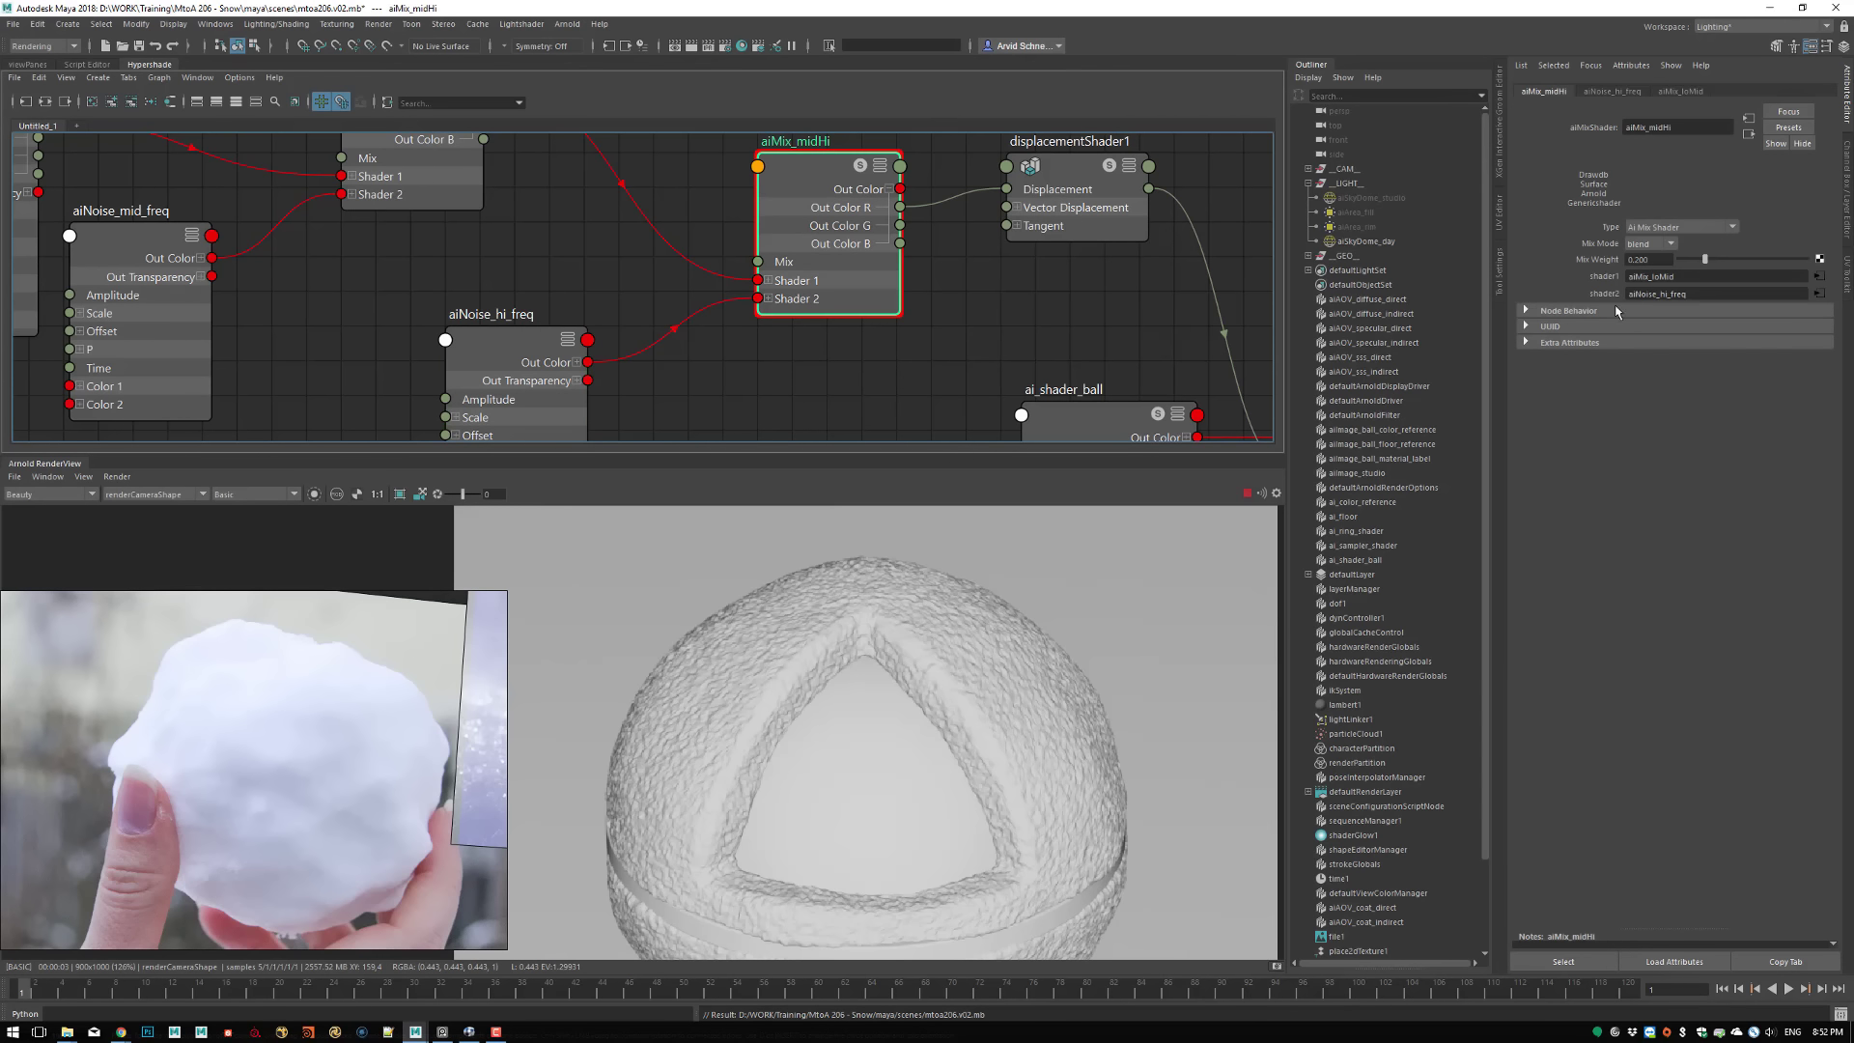
pyautogui.doubleClick(1657, 260)
pyautogui.write('0.05')
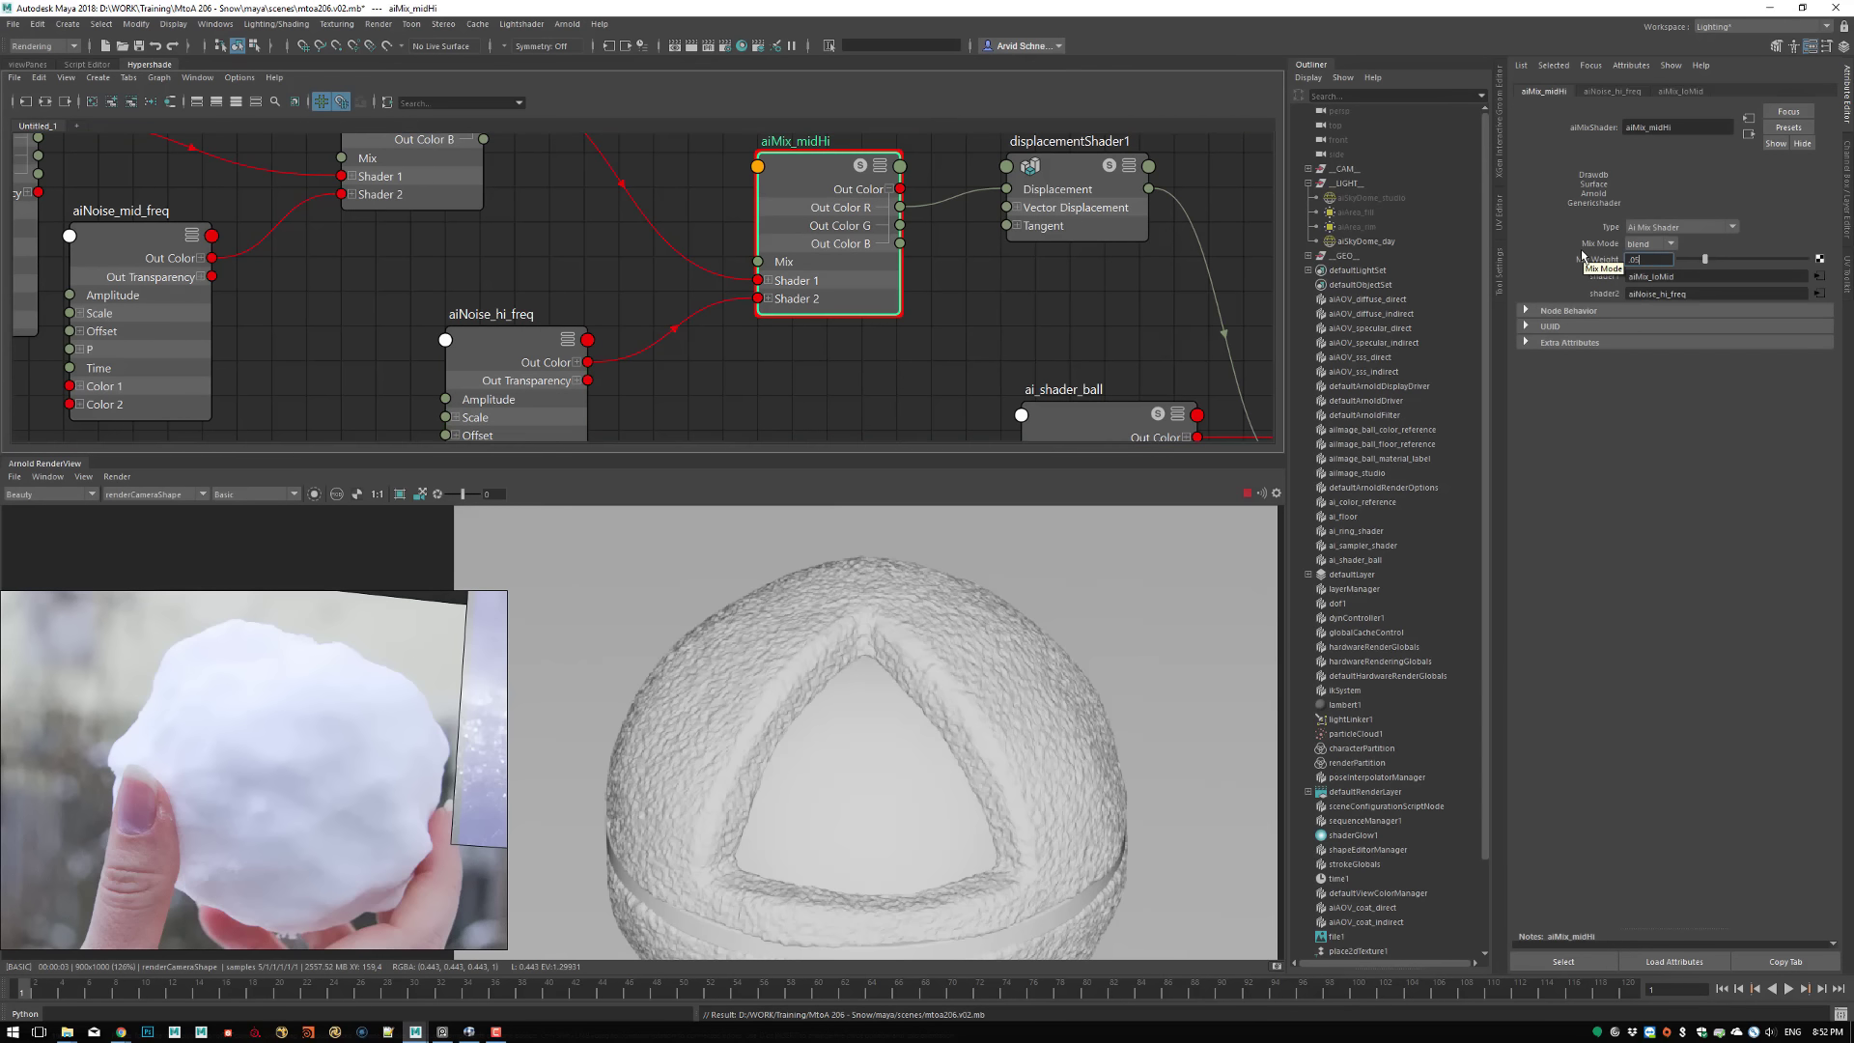
pyautogui.press('Return')
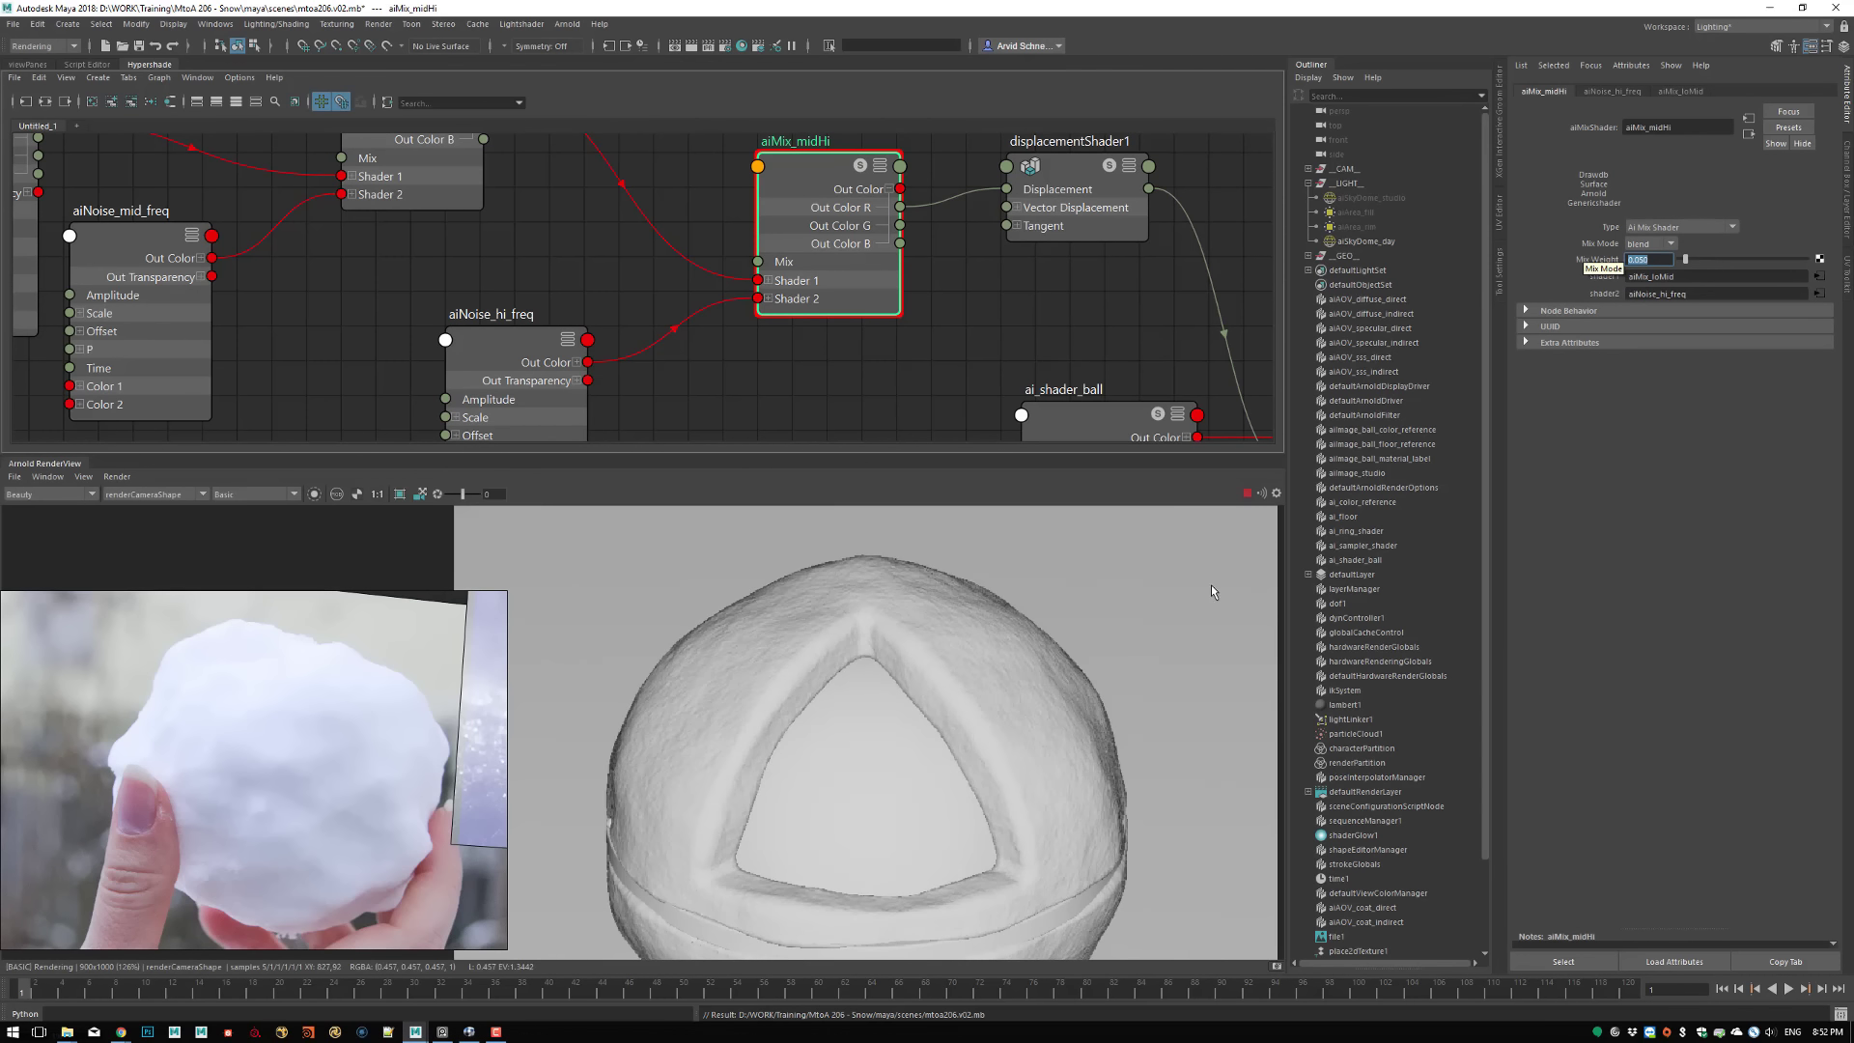
# Examine the rendered shader ball's surface detail up close and compare it with the snowball reference
pyautogui.scroll(1, 1039, 666)
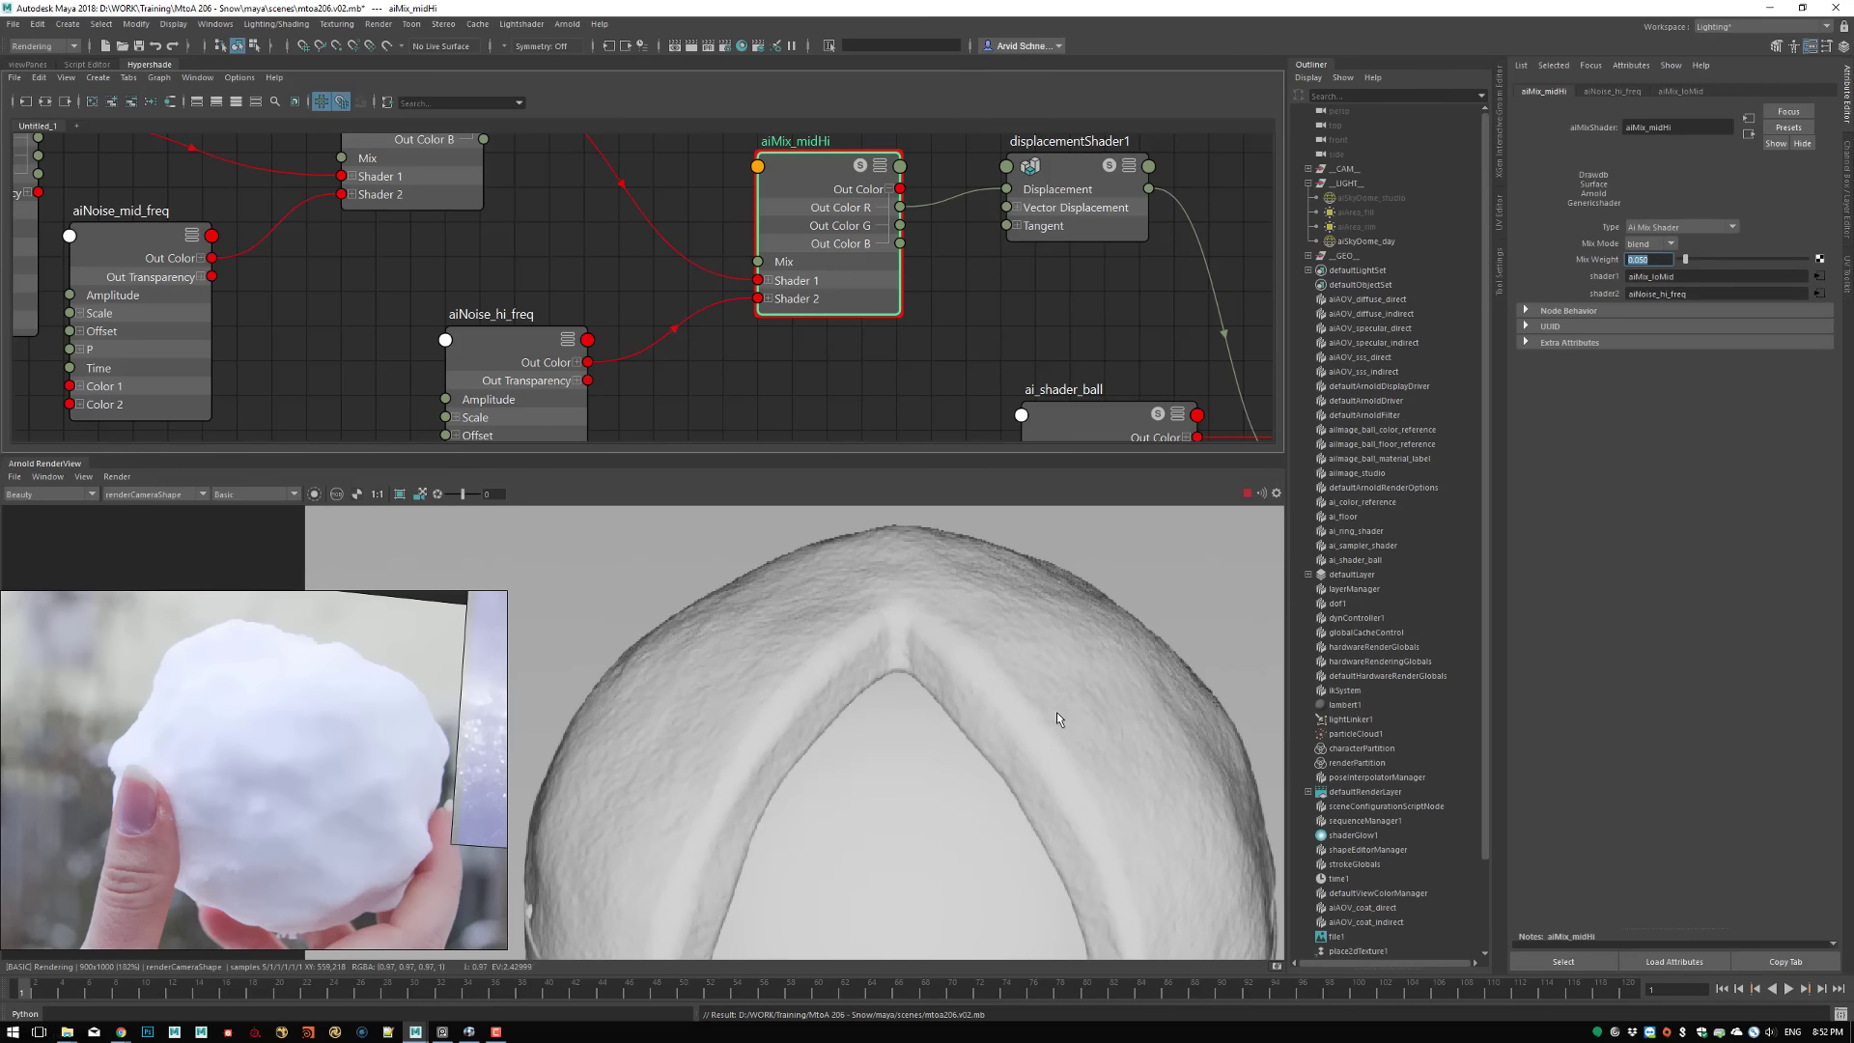
pyautogui.scroll(1, 1056, 710)
pyautogui.scroll(-2, 1149, 843)
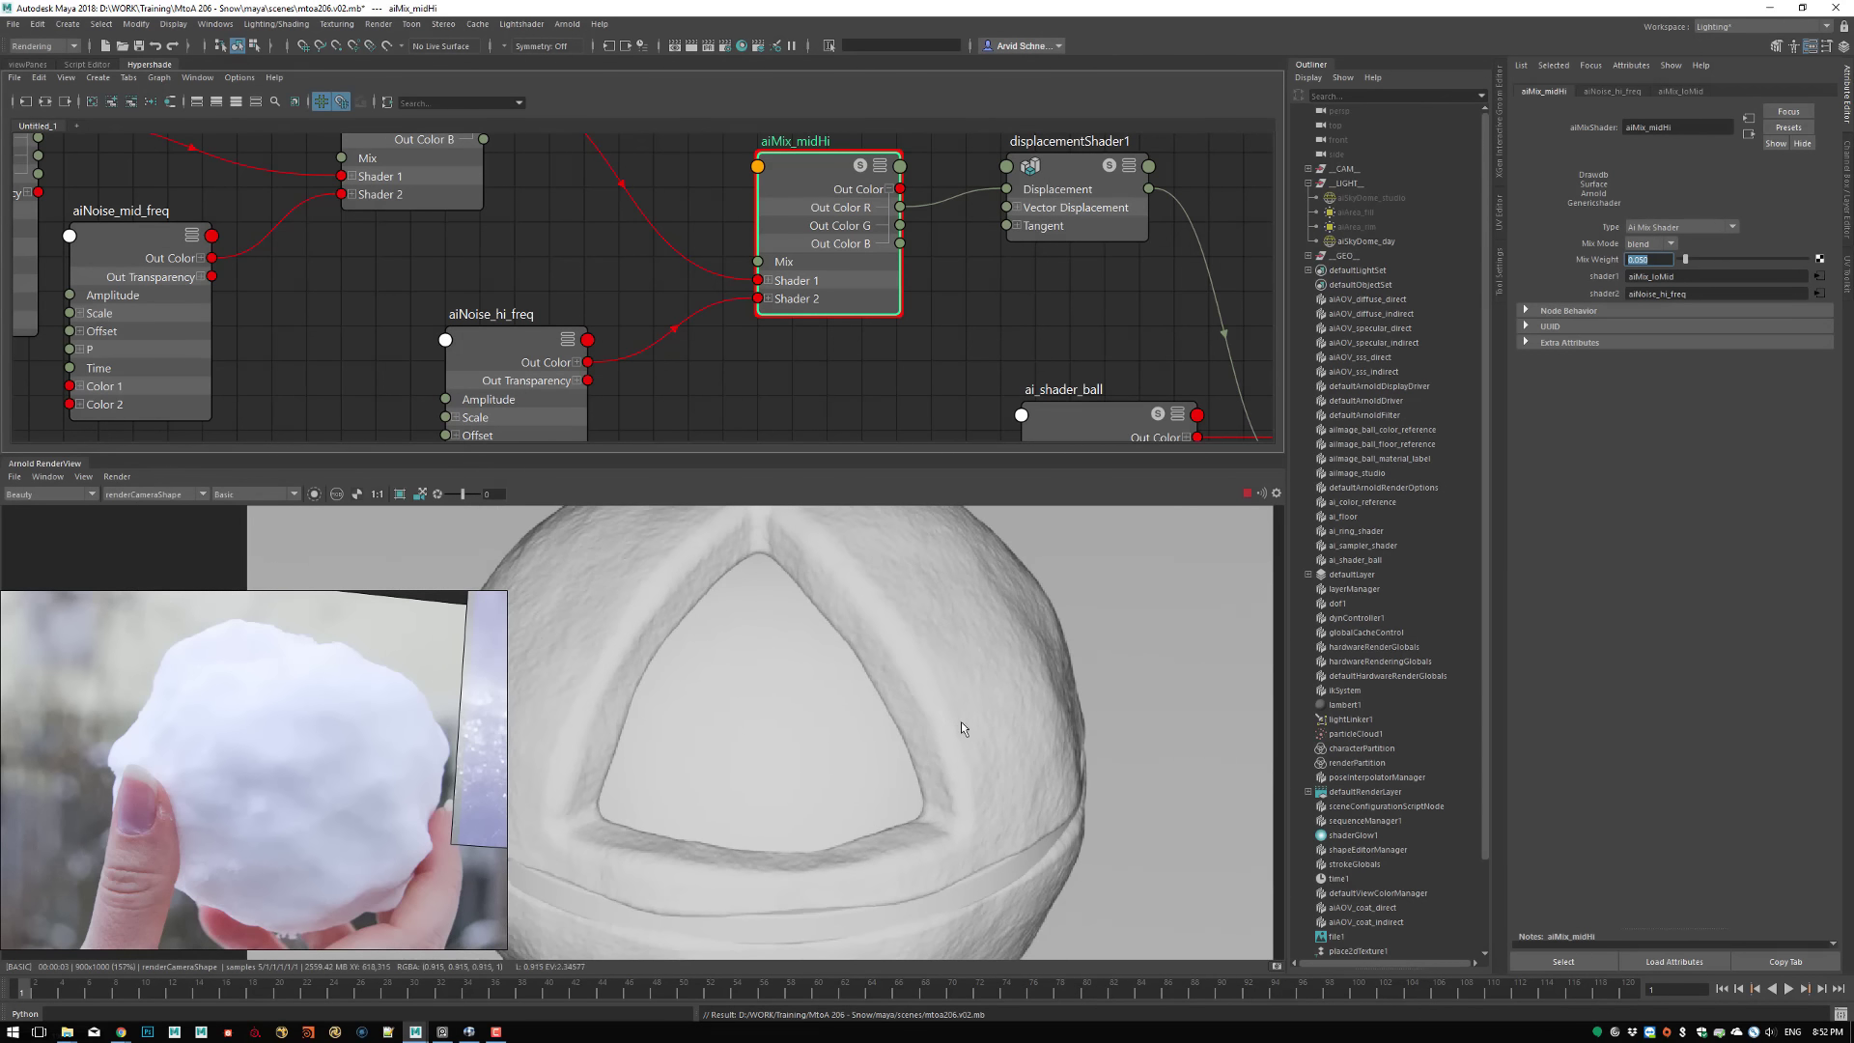
pyautogui.scroll(1, 1081, 793)
pyautogui.scroll(-3, 971, 768)
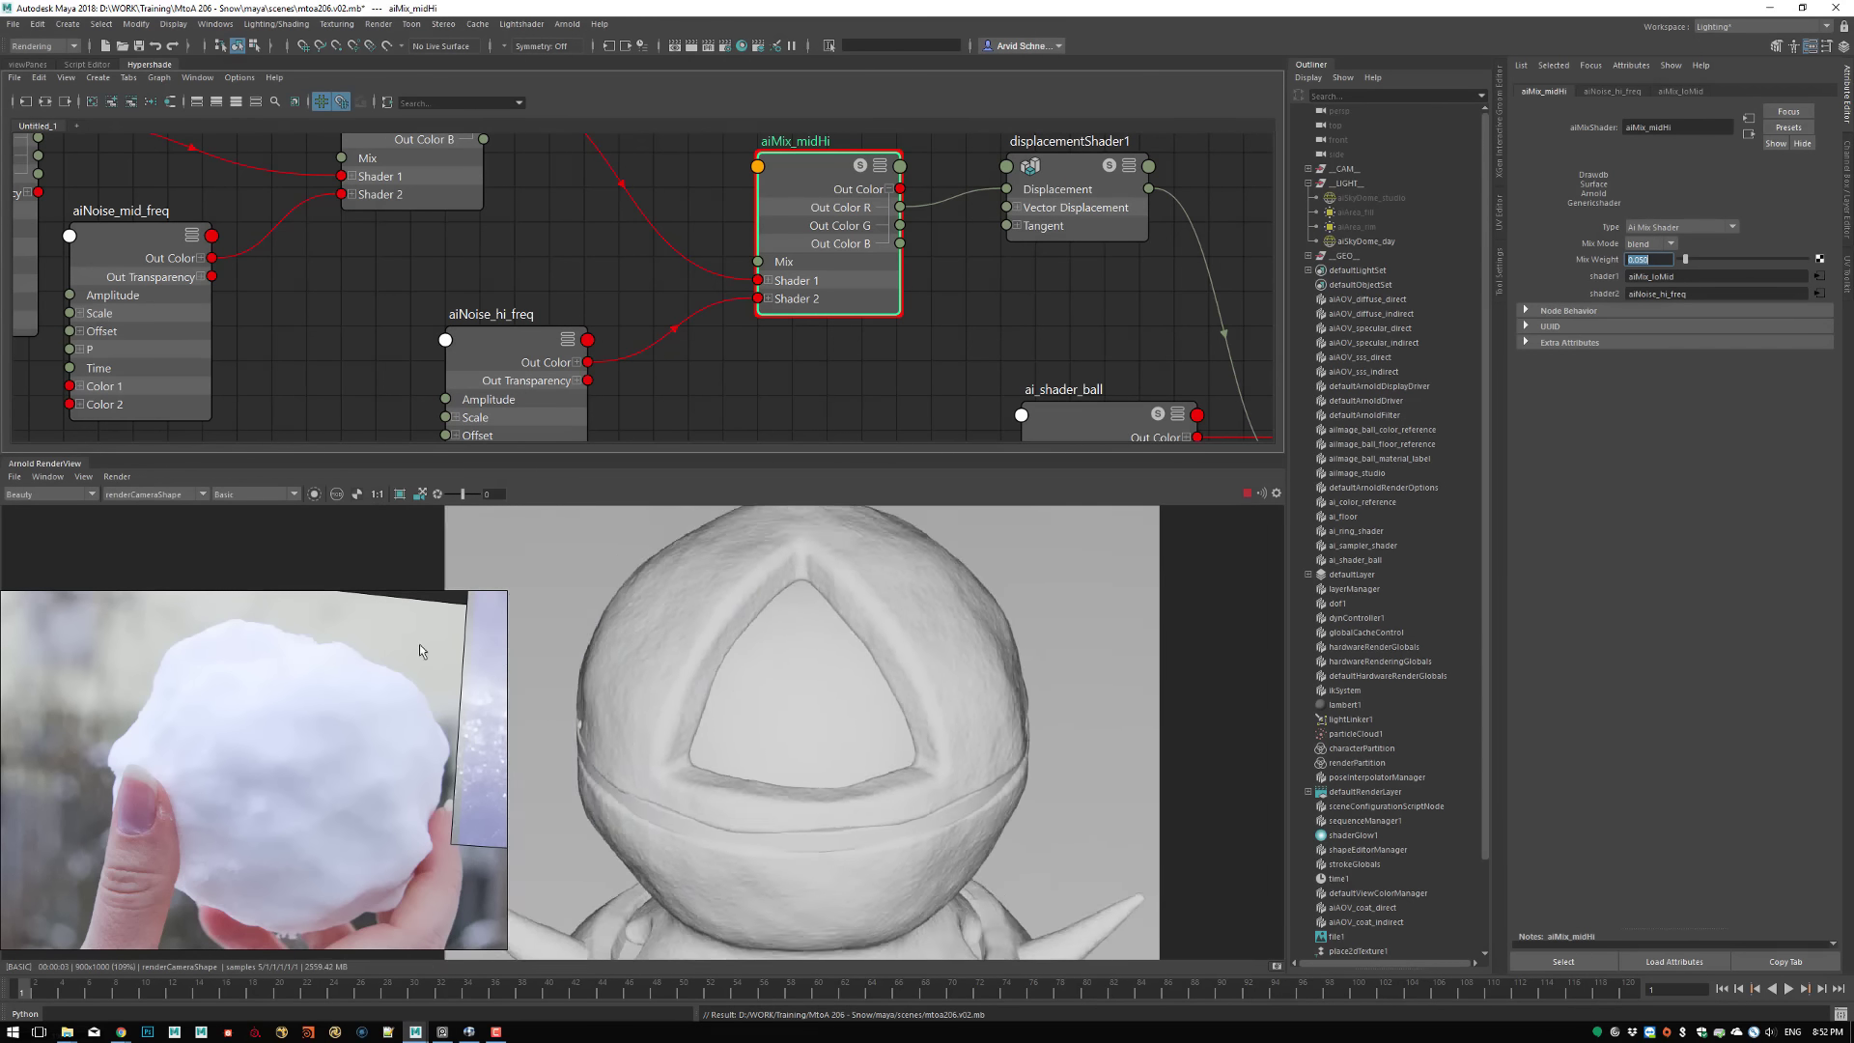
pyautogui.scroll(1, 965, 666)
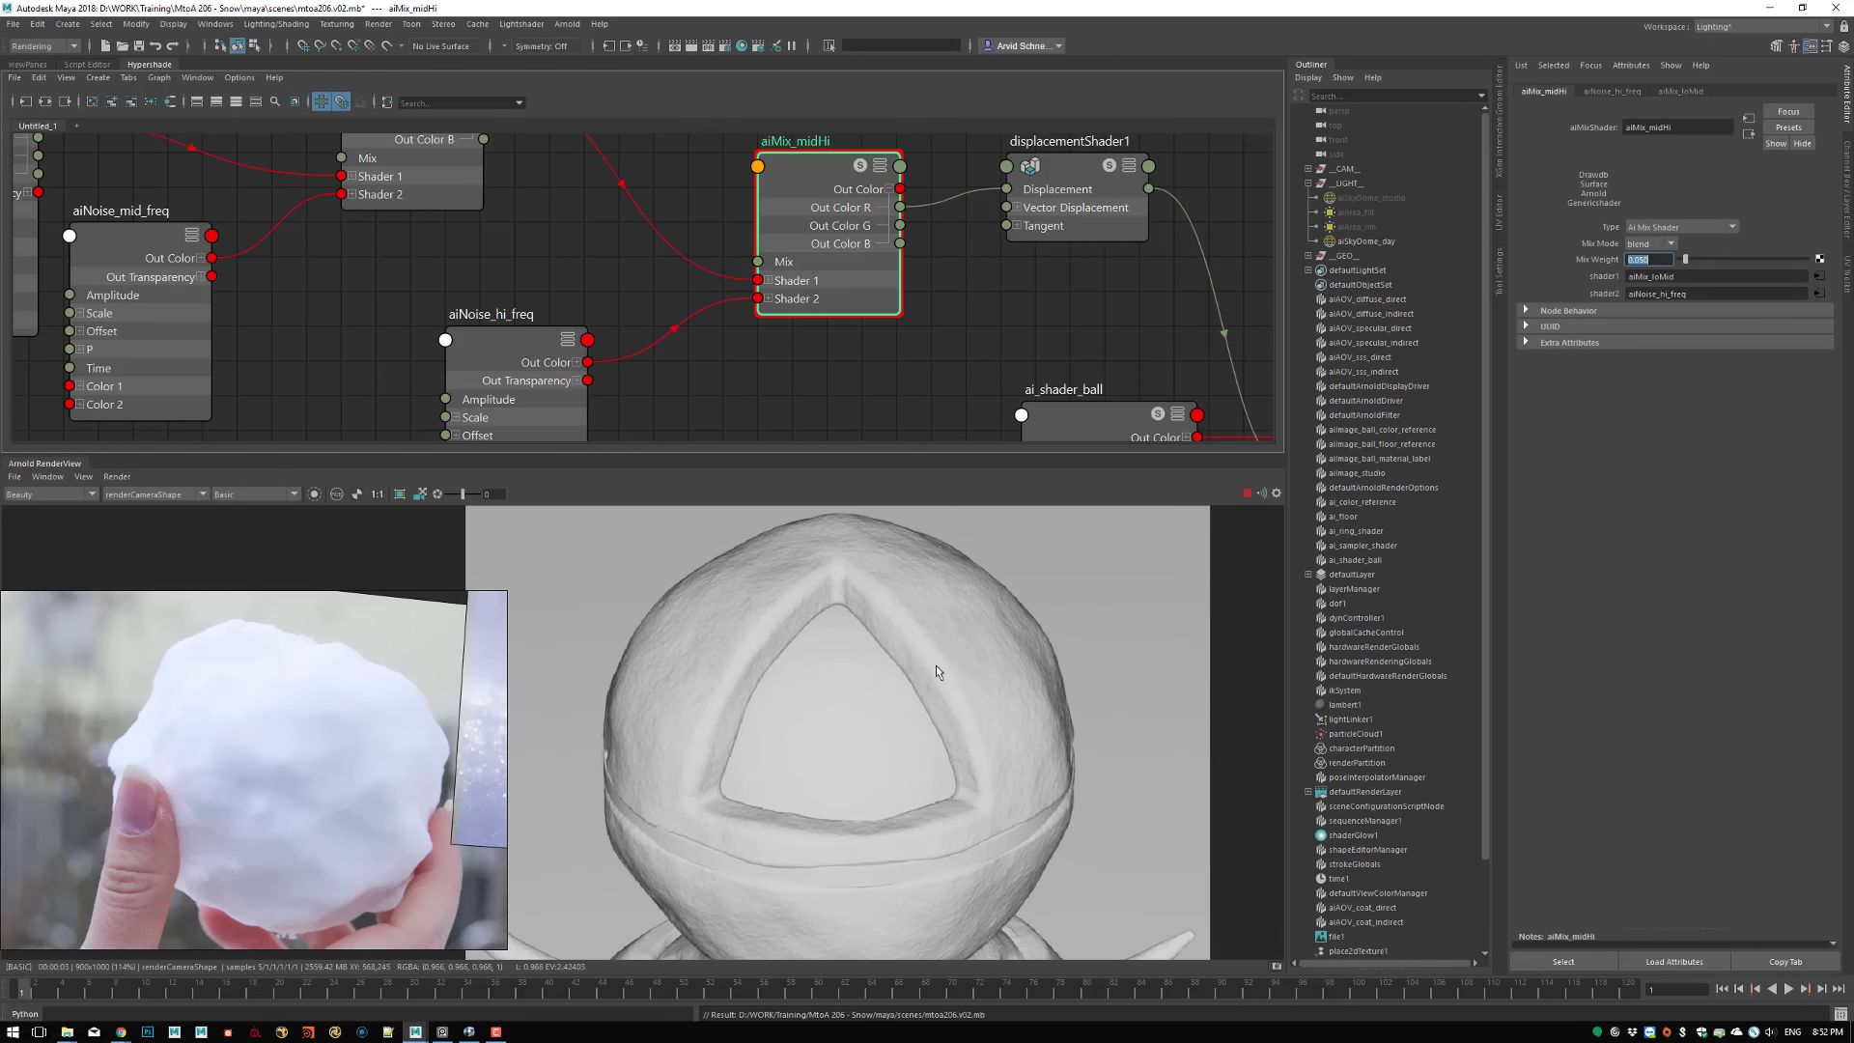
pyautogui.click(248, 497)
pyautogui.click(322, 498)
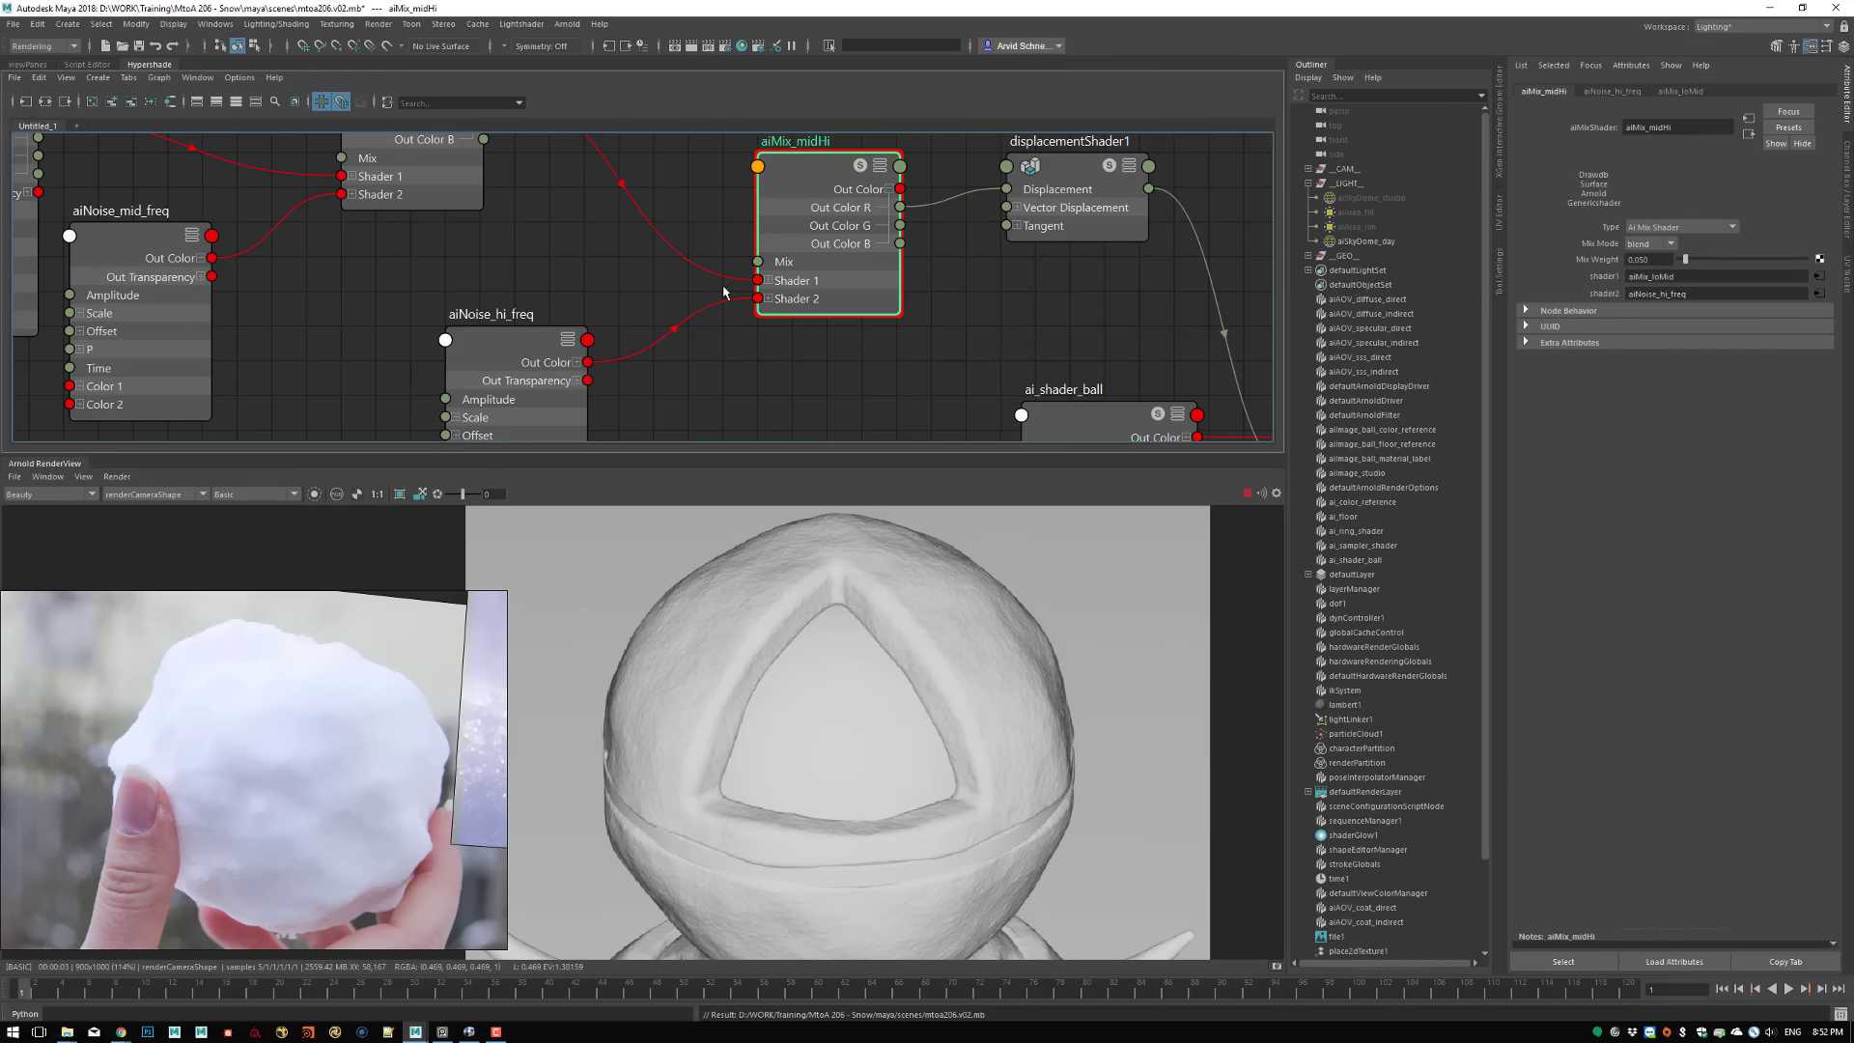
# Set the Mix Weight of aiMix_midHi to 0.1
pyautogui.keyDown('alt'); pyautogui.moveTo(617, 292); pyautogui.dragTo(651, 261, button='middle'); pyautogui.keyUp('alt')
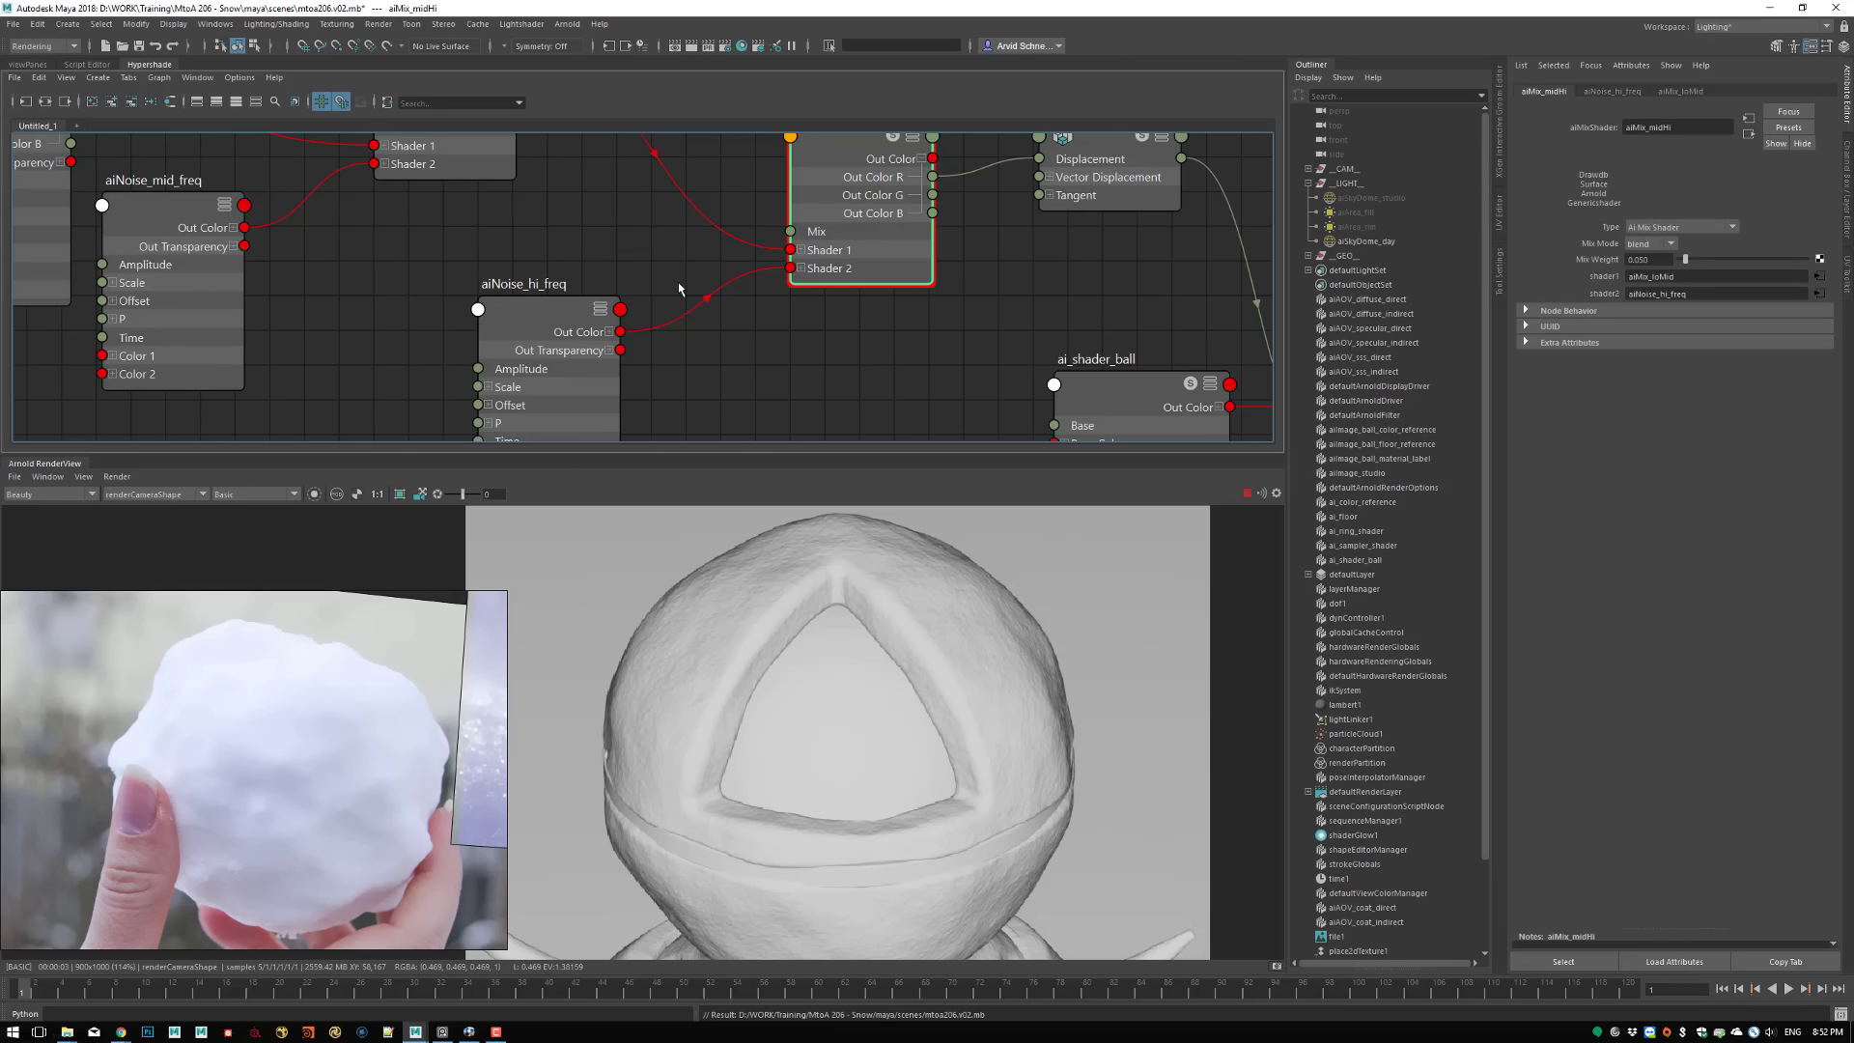
pyautogui.keyDown('alt'); pyautogui.moveTo(810, 310); pyautogui.dragTo(932, 371, button='middle'); pyautogui.keyUp('alt')
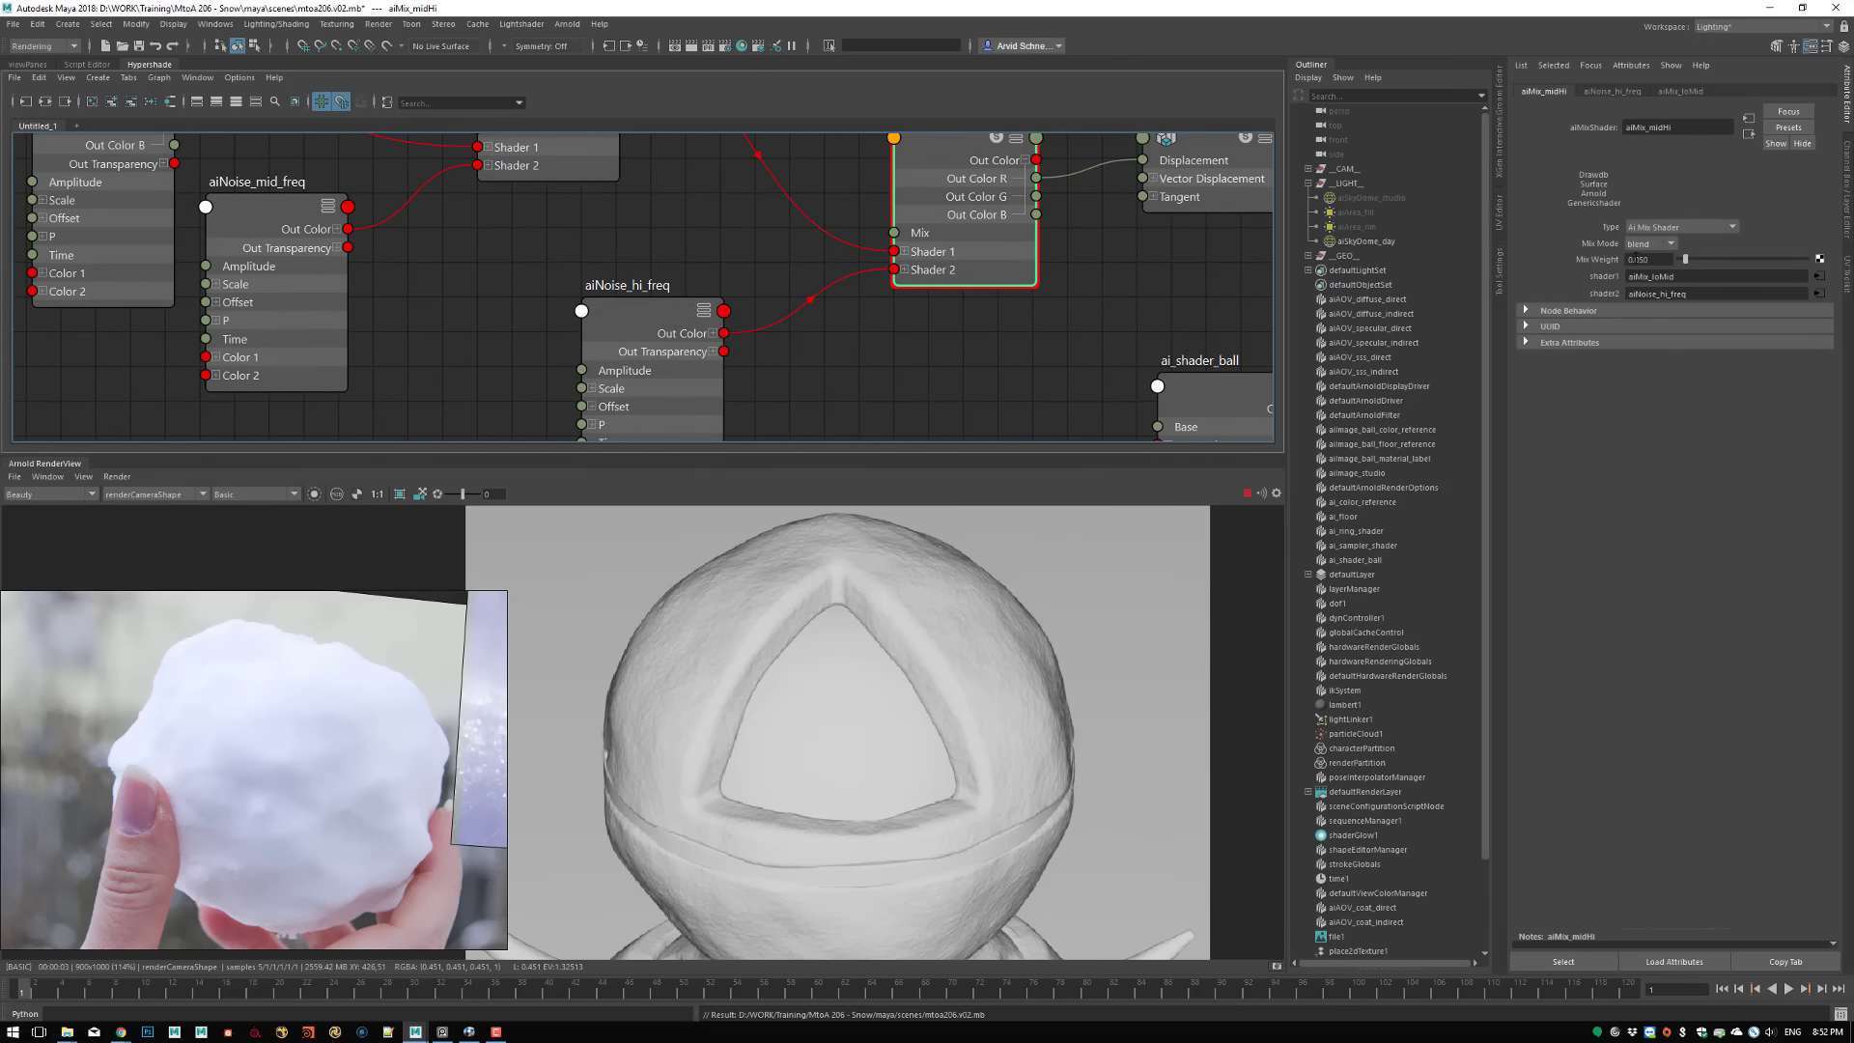
pyautogui.moveTo(1635, 259); pyautogui.dragTo(1668, 259)
pyautogui.write('1')
pyautogui.press('Return')
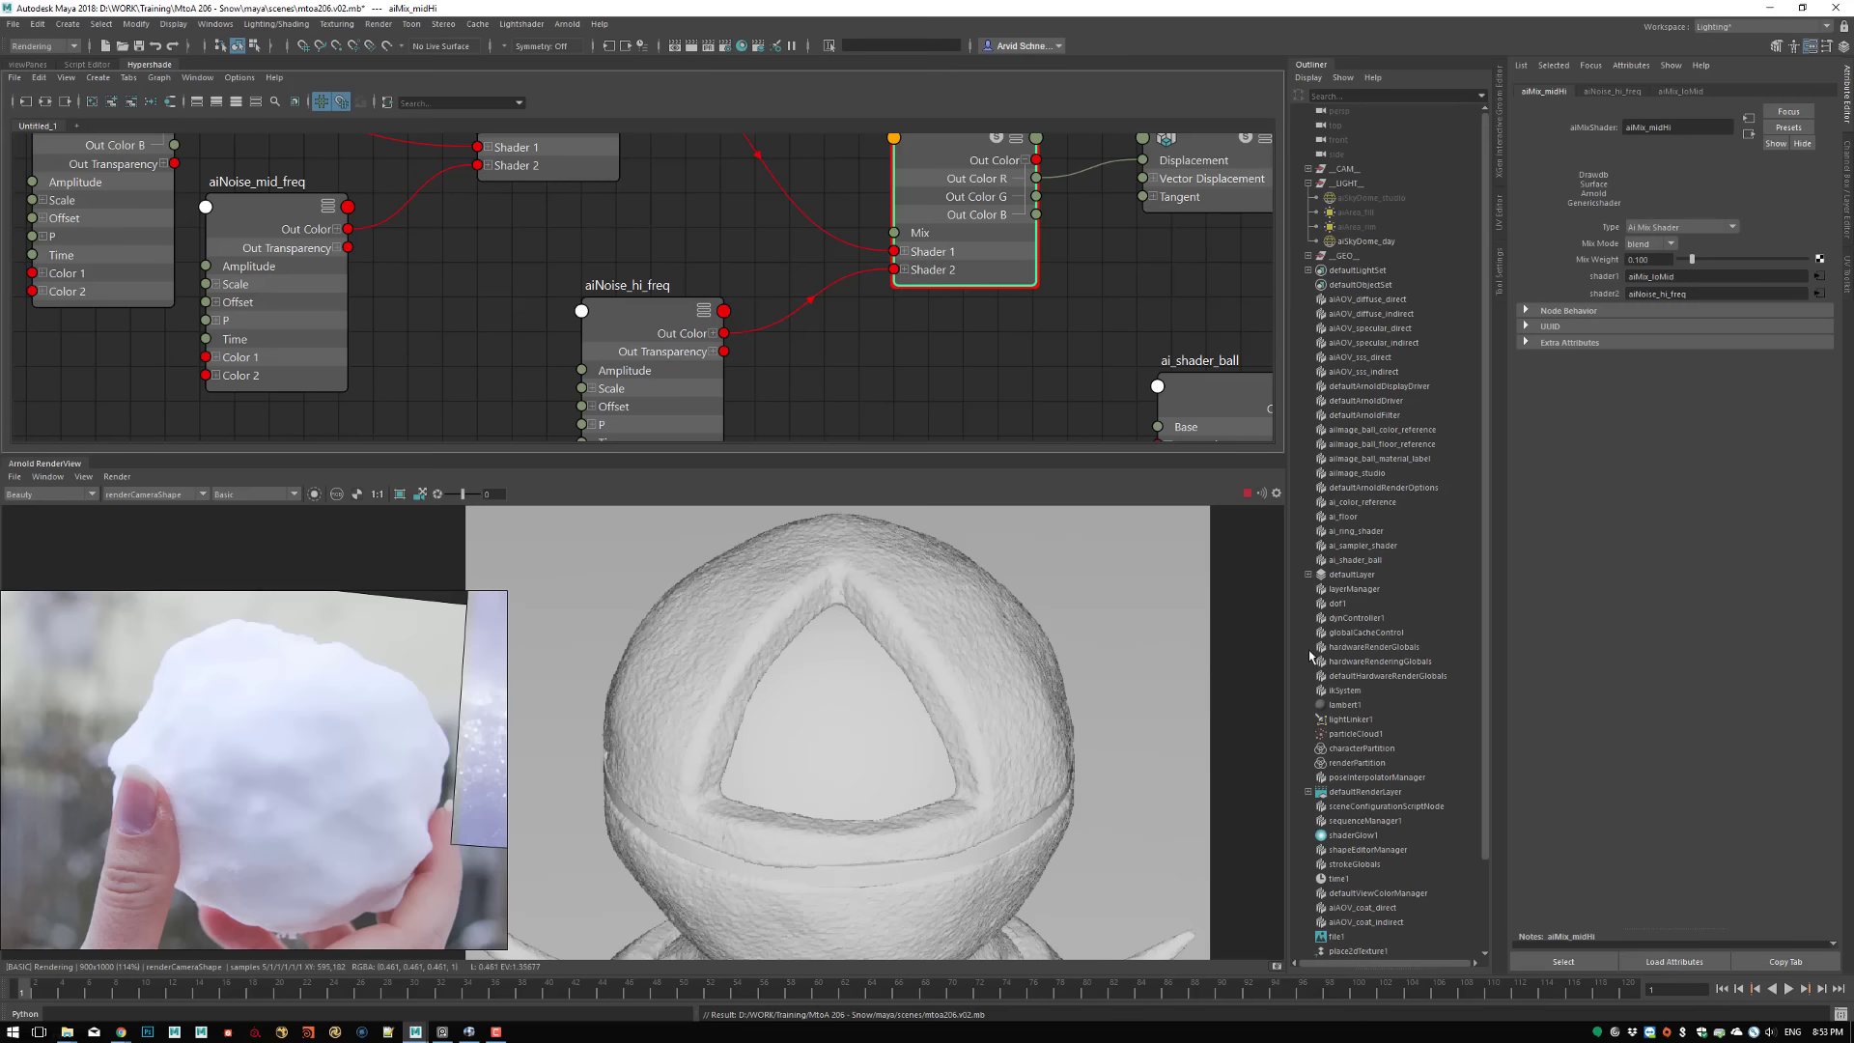
# Switch the render's debug shading to Wireframe to examine the ball's subdivision density up close
pyautogui.scroll(4, 1034, 647)
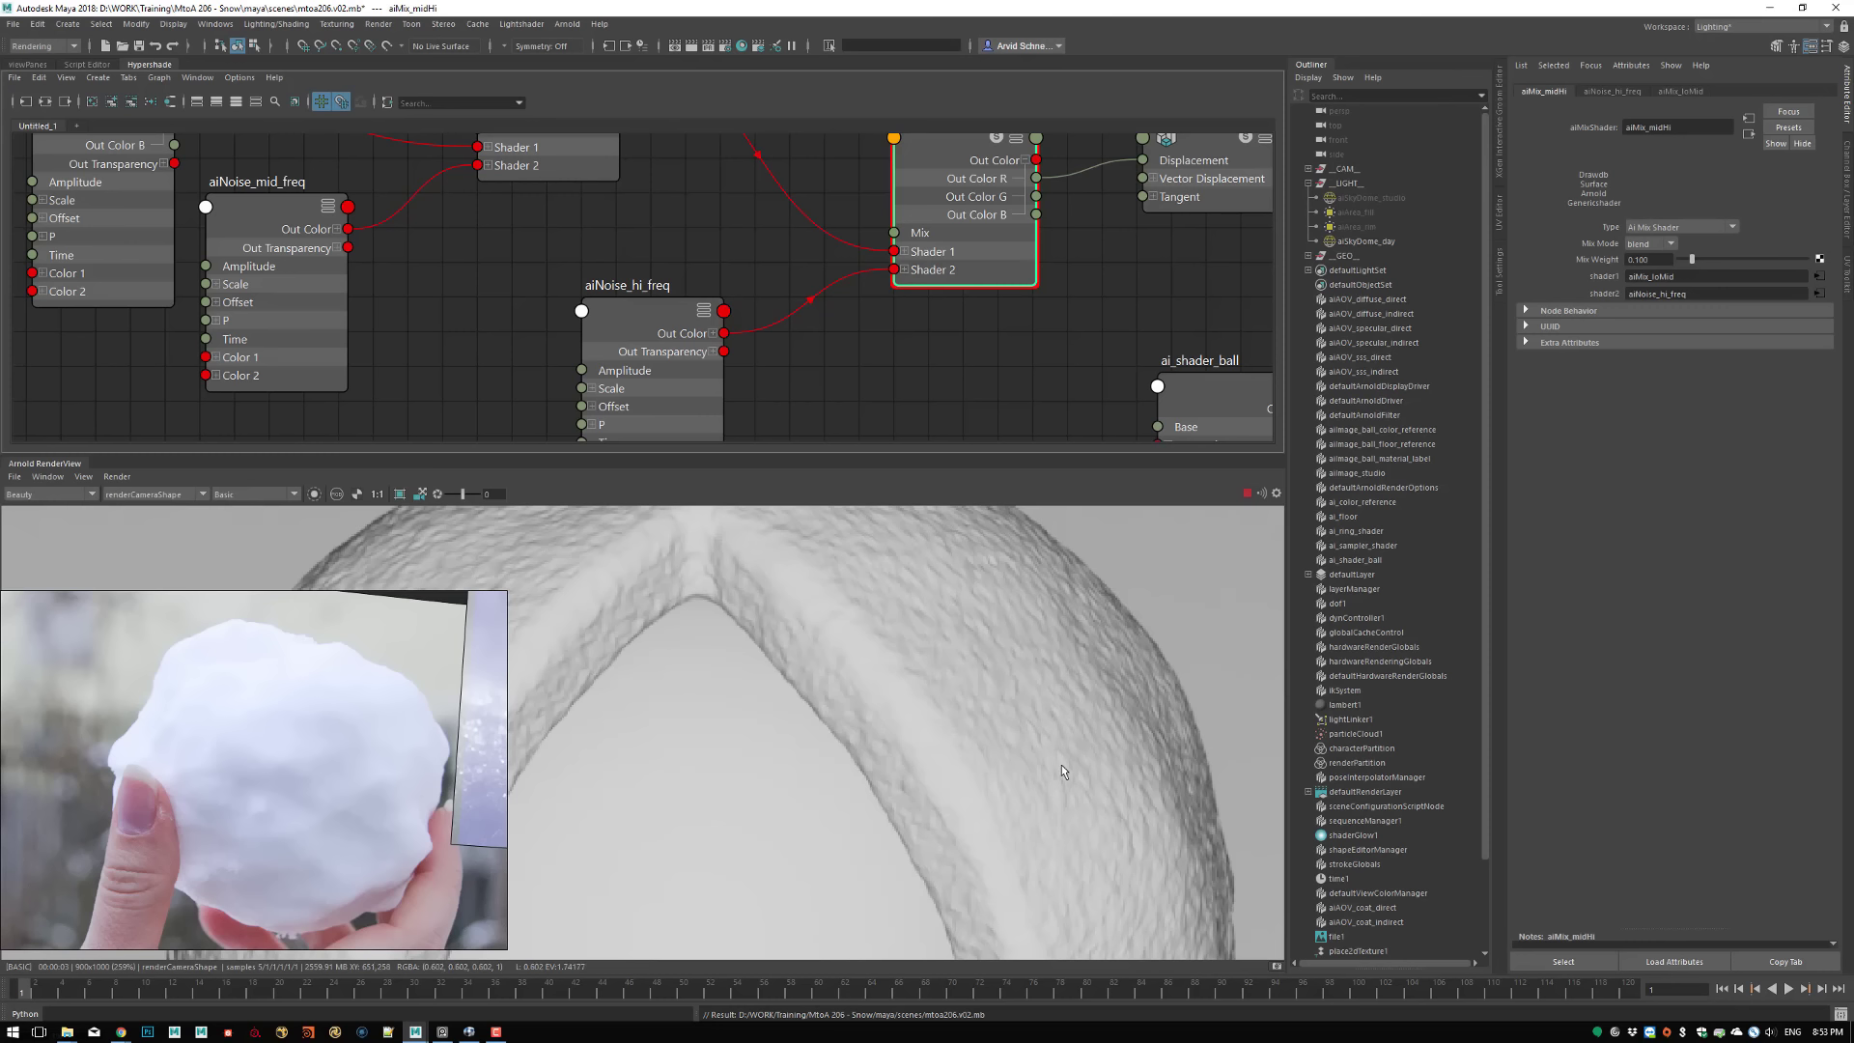
pyautogui.click(253, 493)
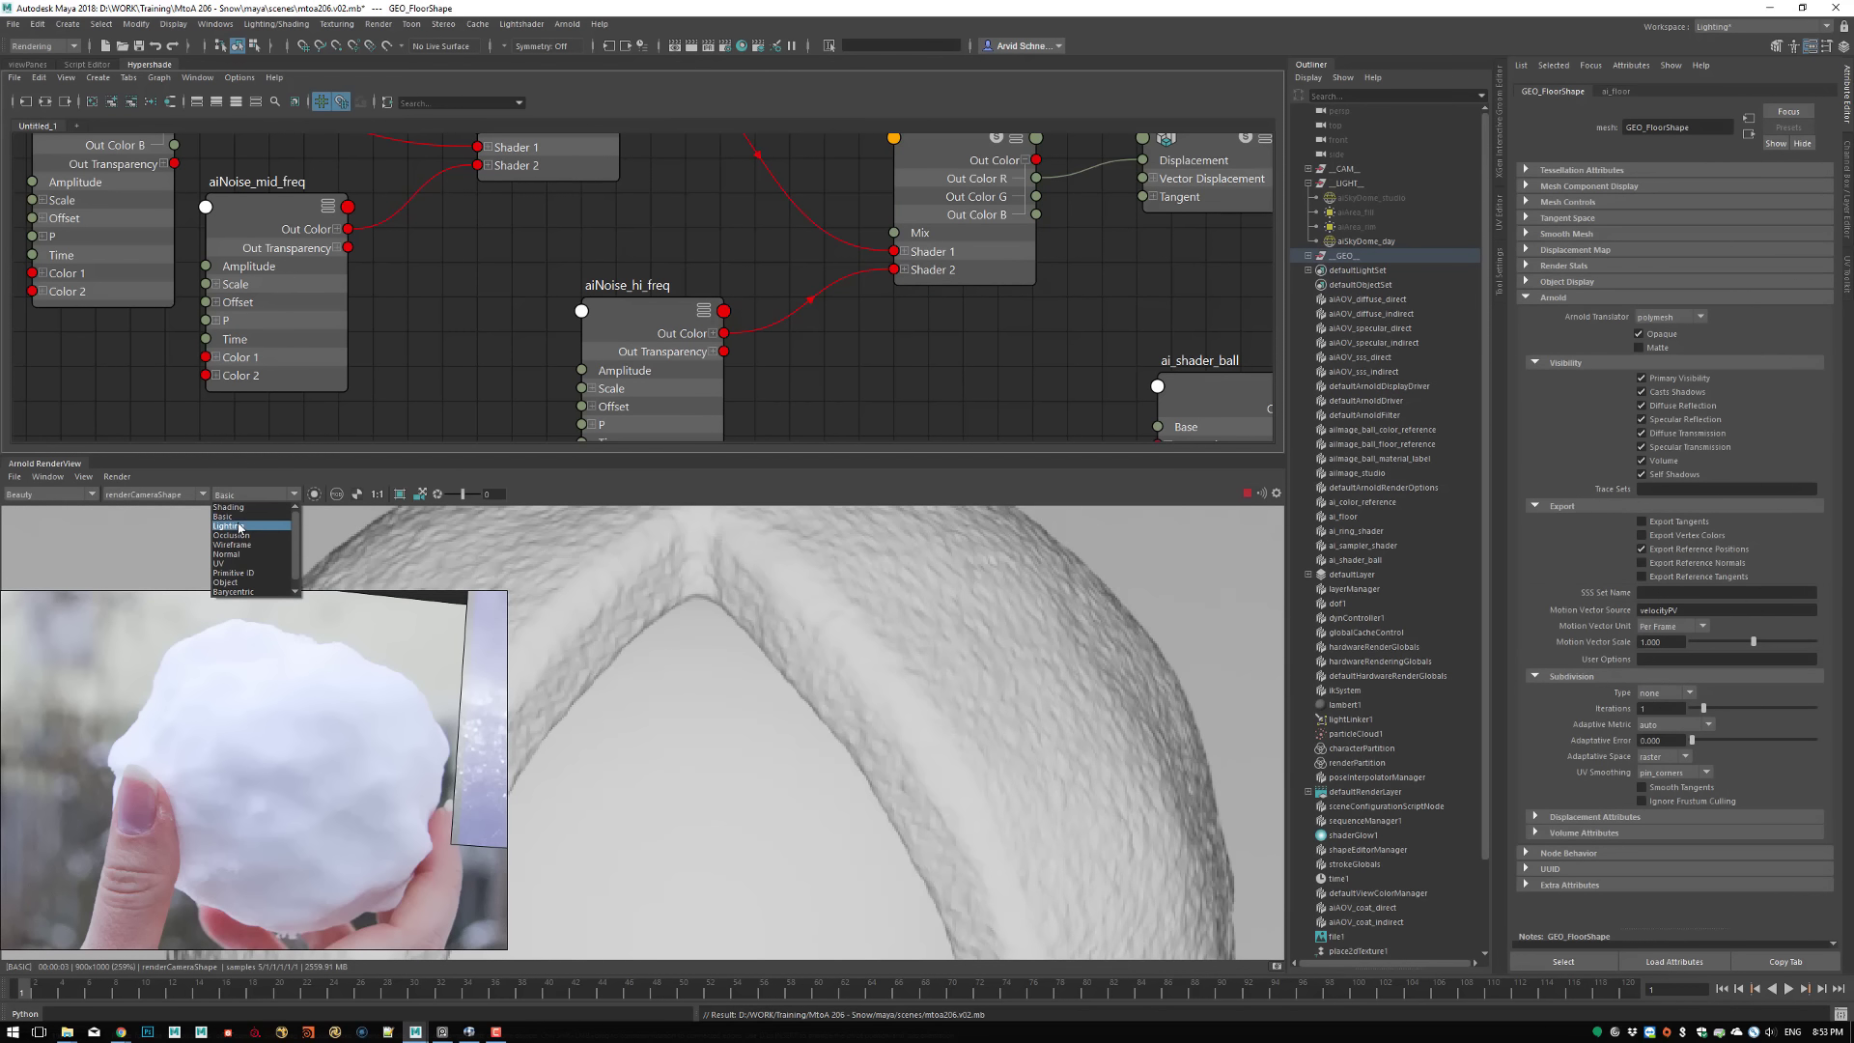
pyautogui.click(239, 544)
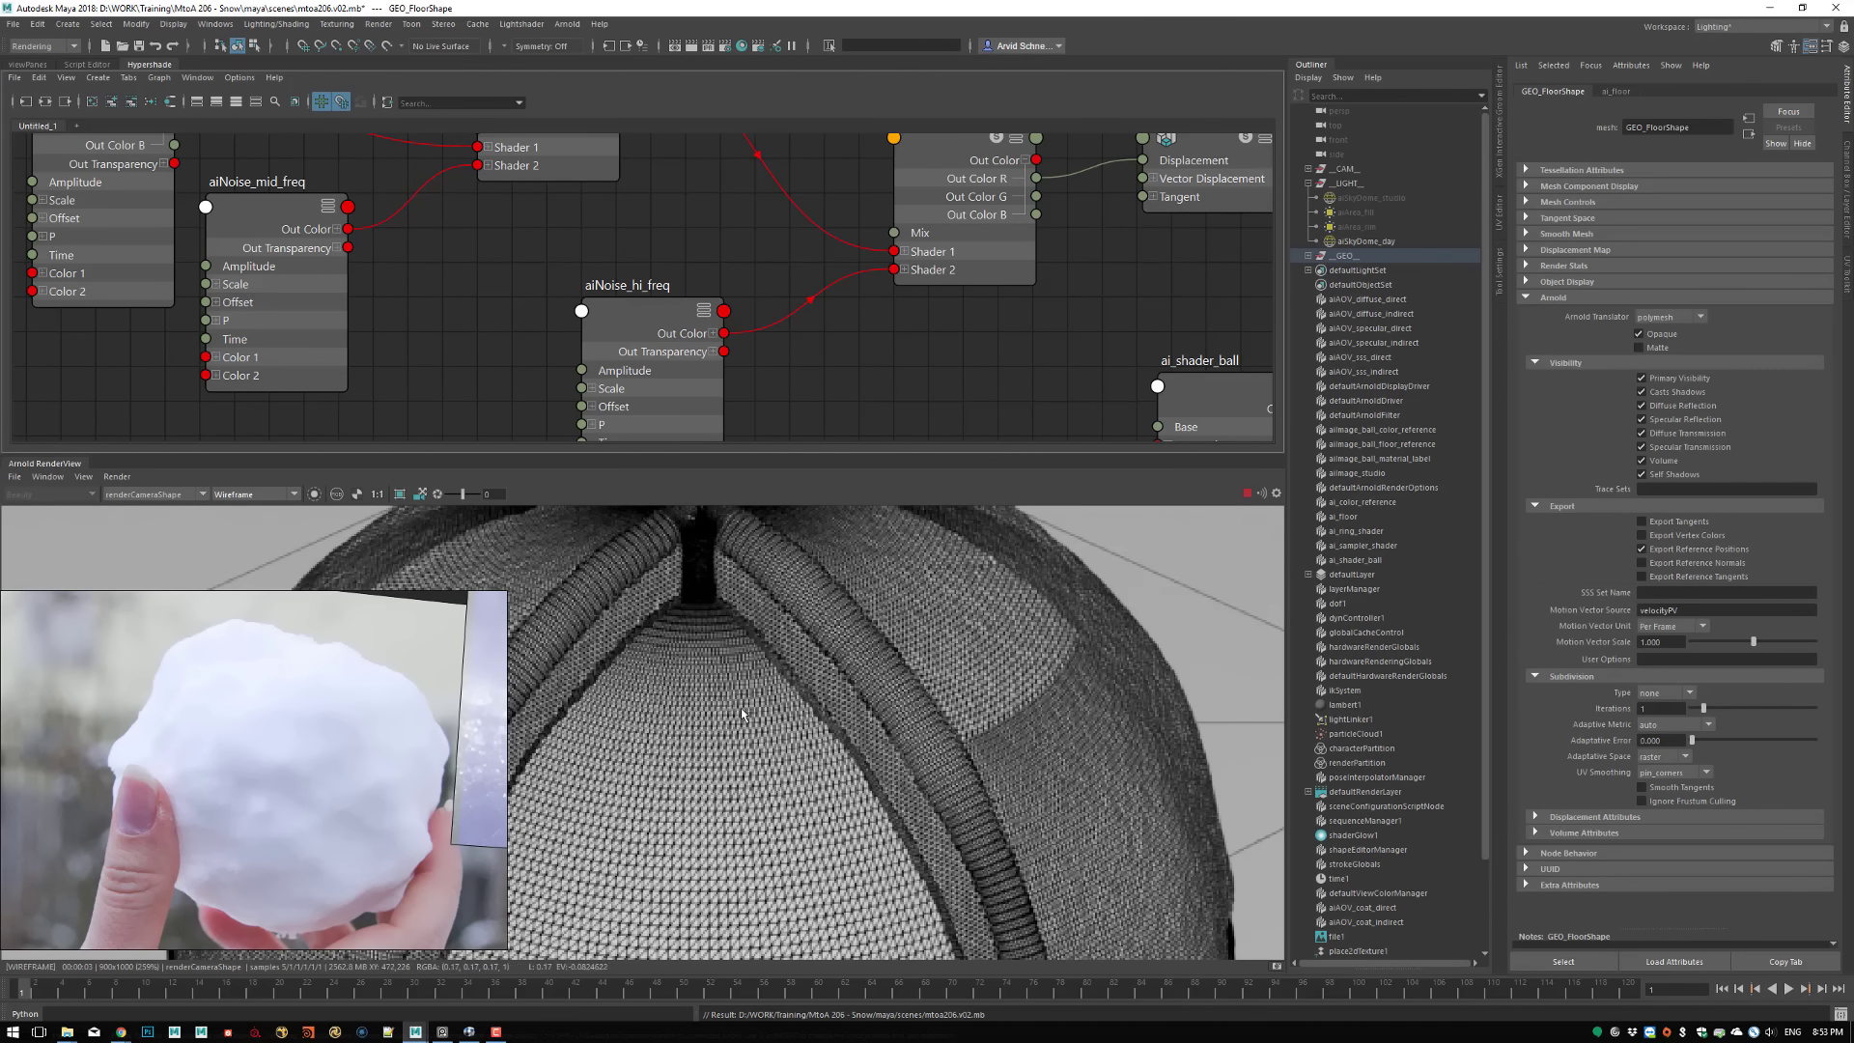
# Switch the render's debug shading back to Basic, frame the whole noise network in the graph and save the scene
pyautogui.click(243, 493)
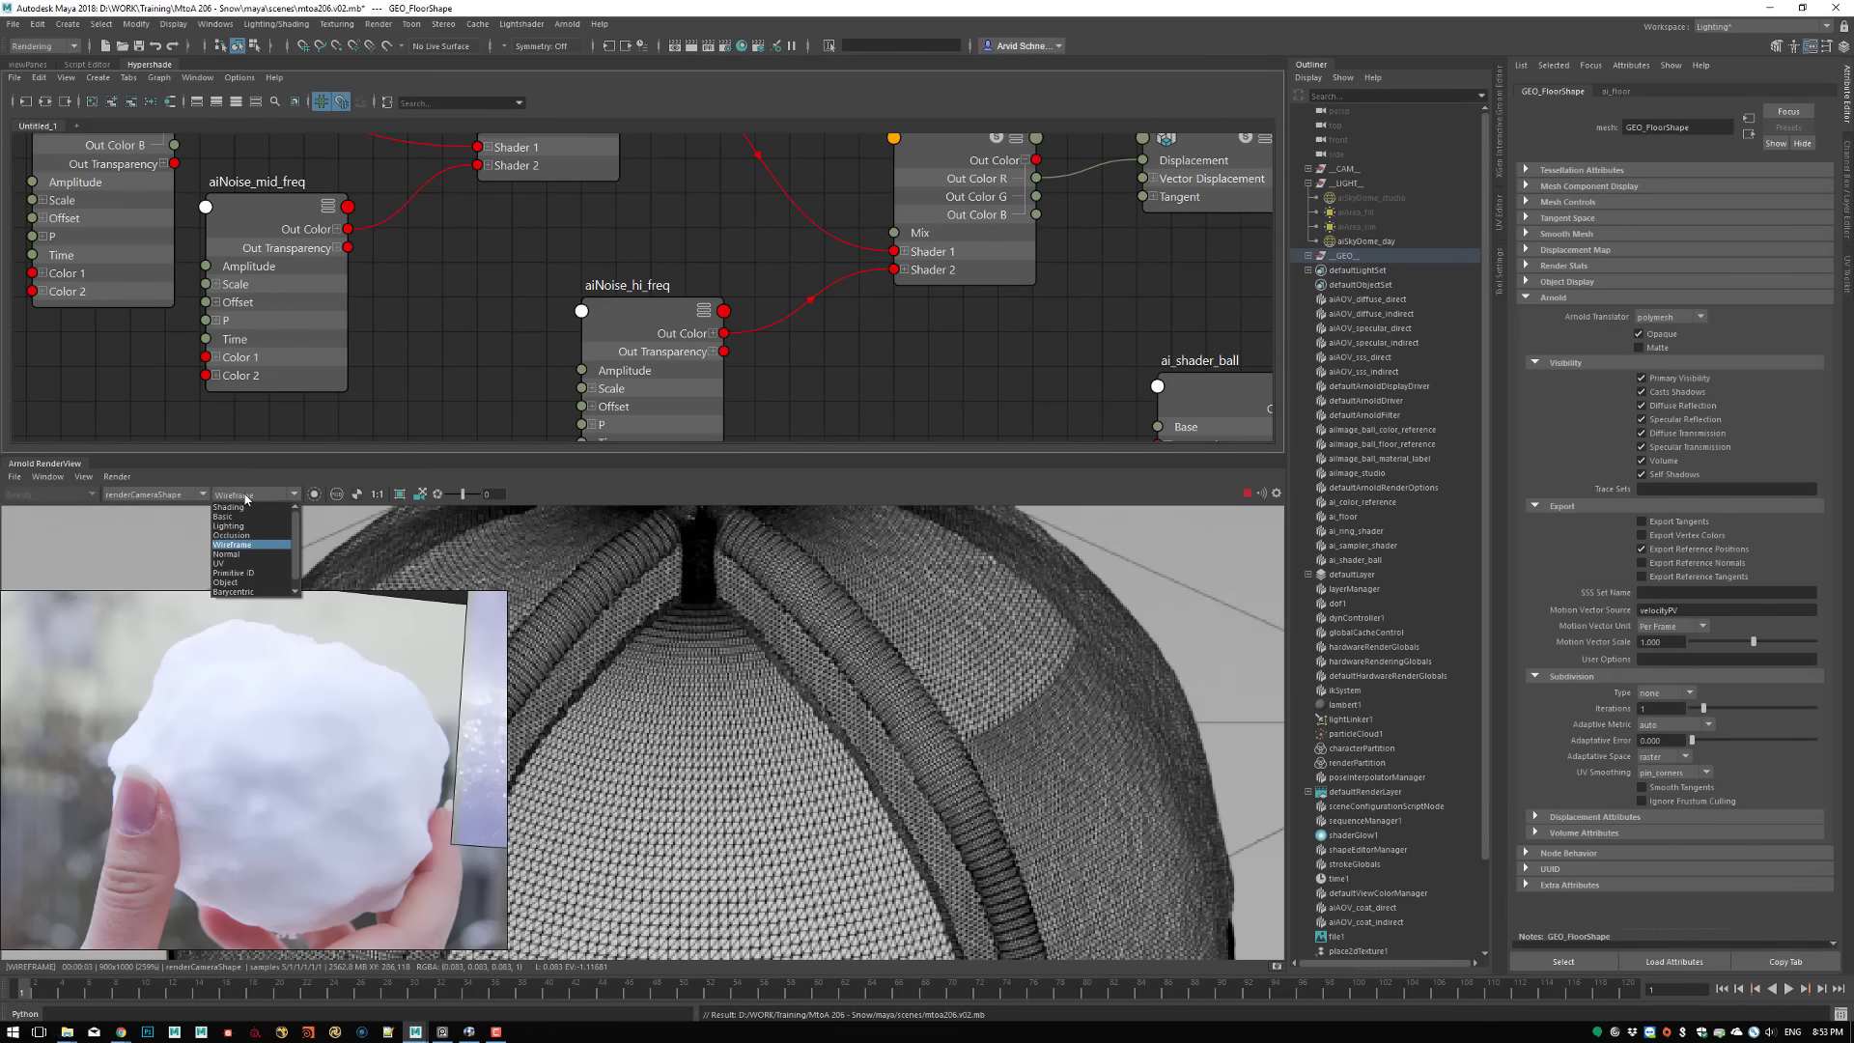
pyautogui.click(232, 516)
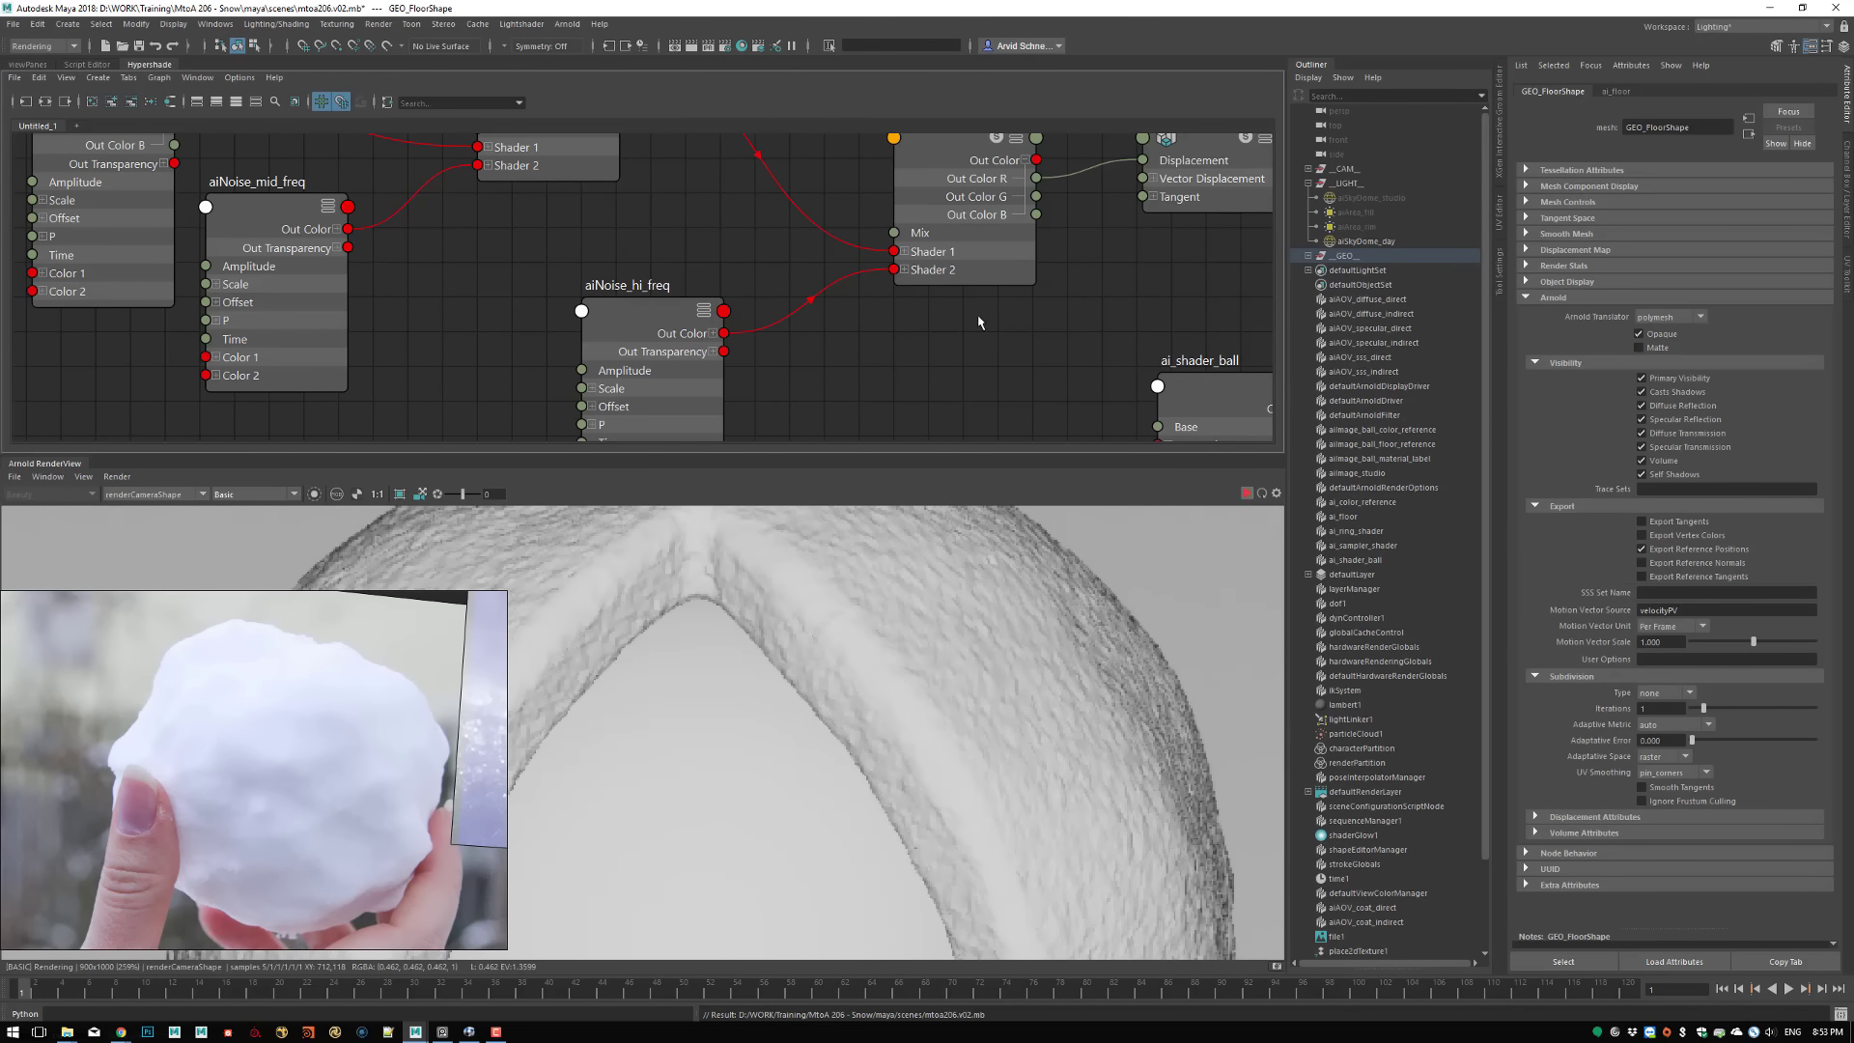
pyautogui.scroll(-6, 982, 318)
pyautogui.scroll(5, 1073, 311)
pyautogui.keyDown('alt'); pyautogui.moveTo(731, 260); pyautogui.dragTo(931, 375, button='middle'); pyautogui.keyUp('alt')
pyautogui.scroll(-1, 901, 368)
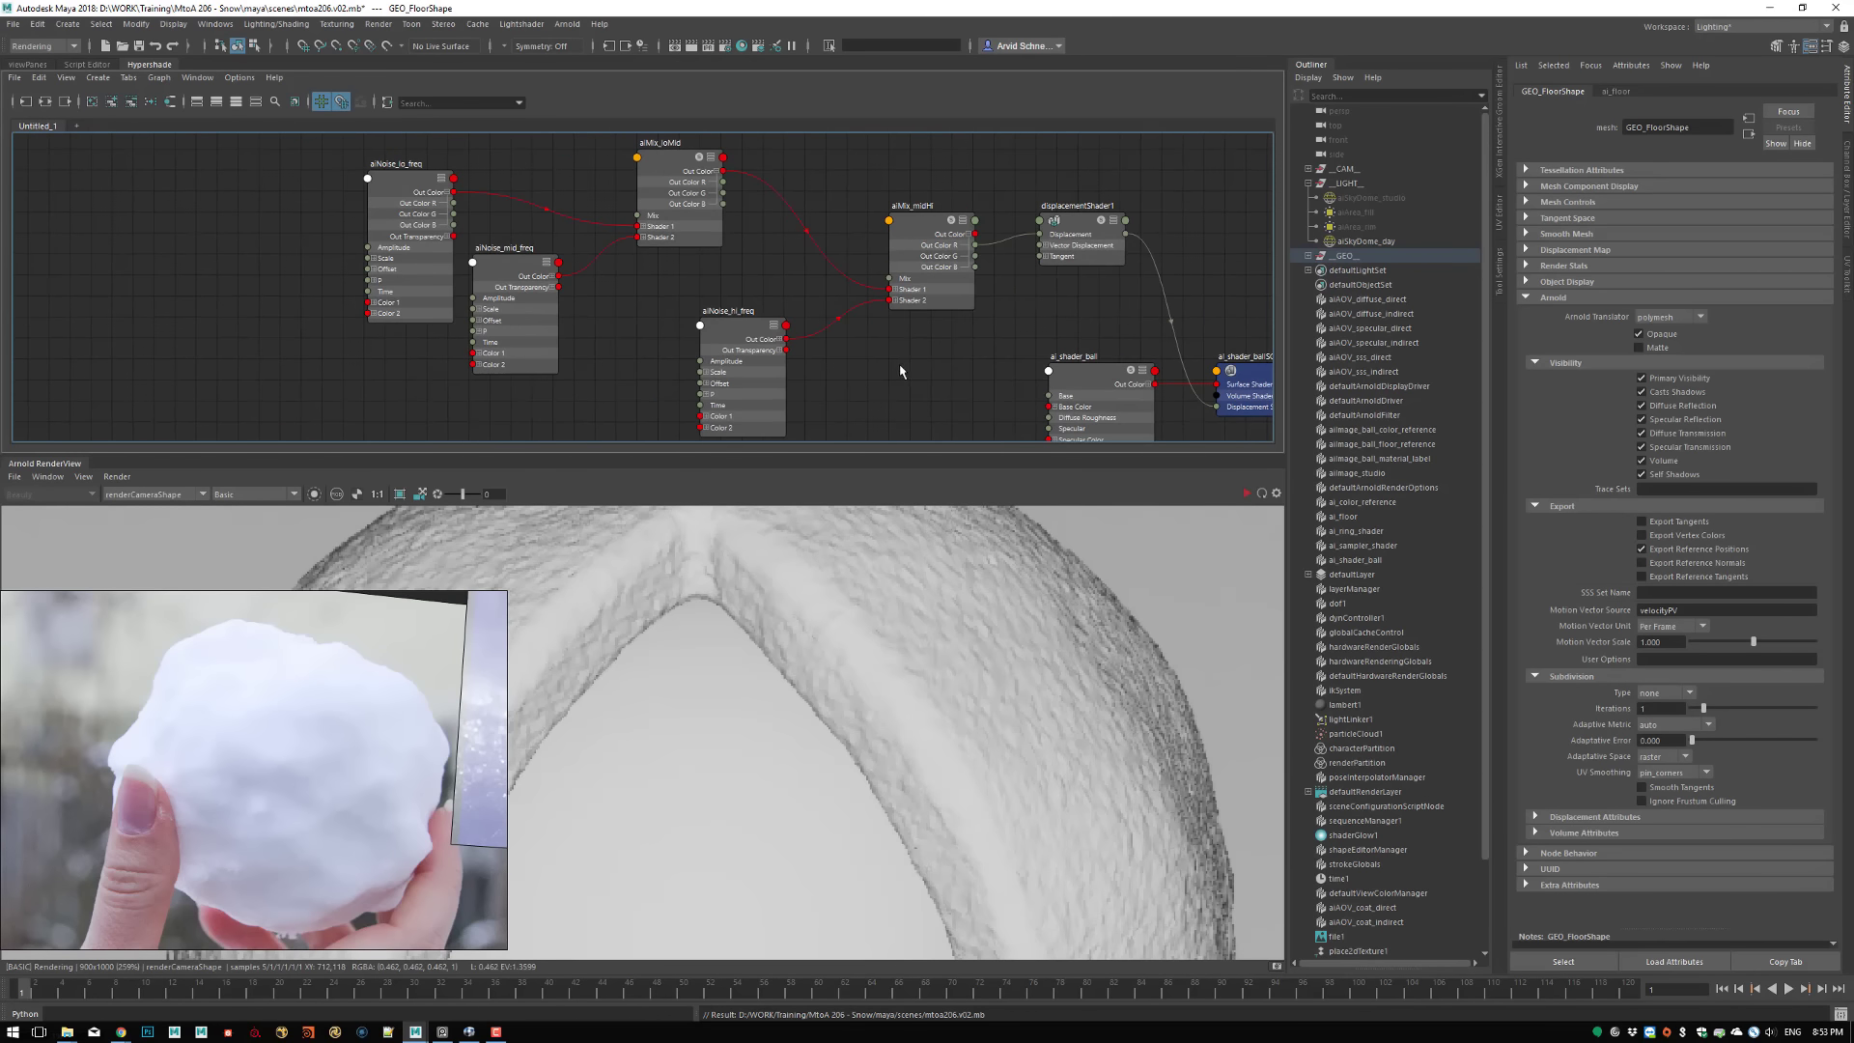
pyautogui.hotkey('ctrl', 's')
# Enable Auto Bump on displacementShader1, updating the full scene to compare the ball's surface with and without it
pyautogui.click(1077, 218)
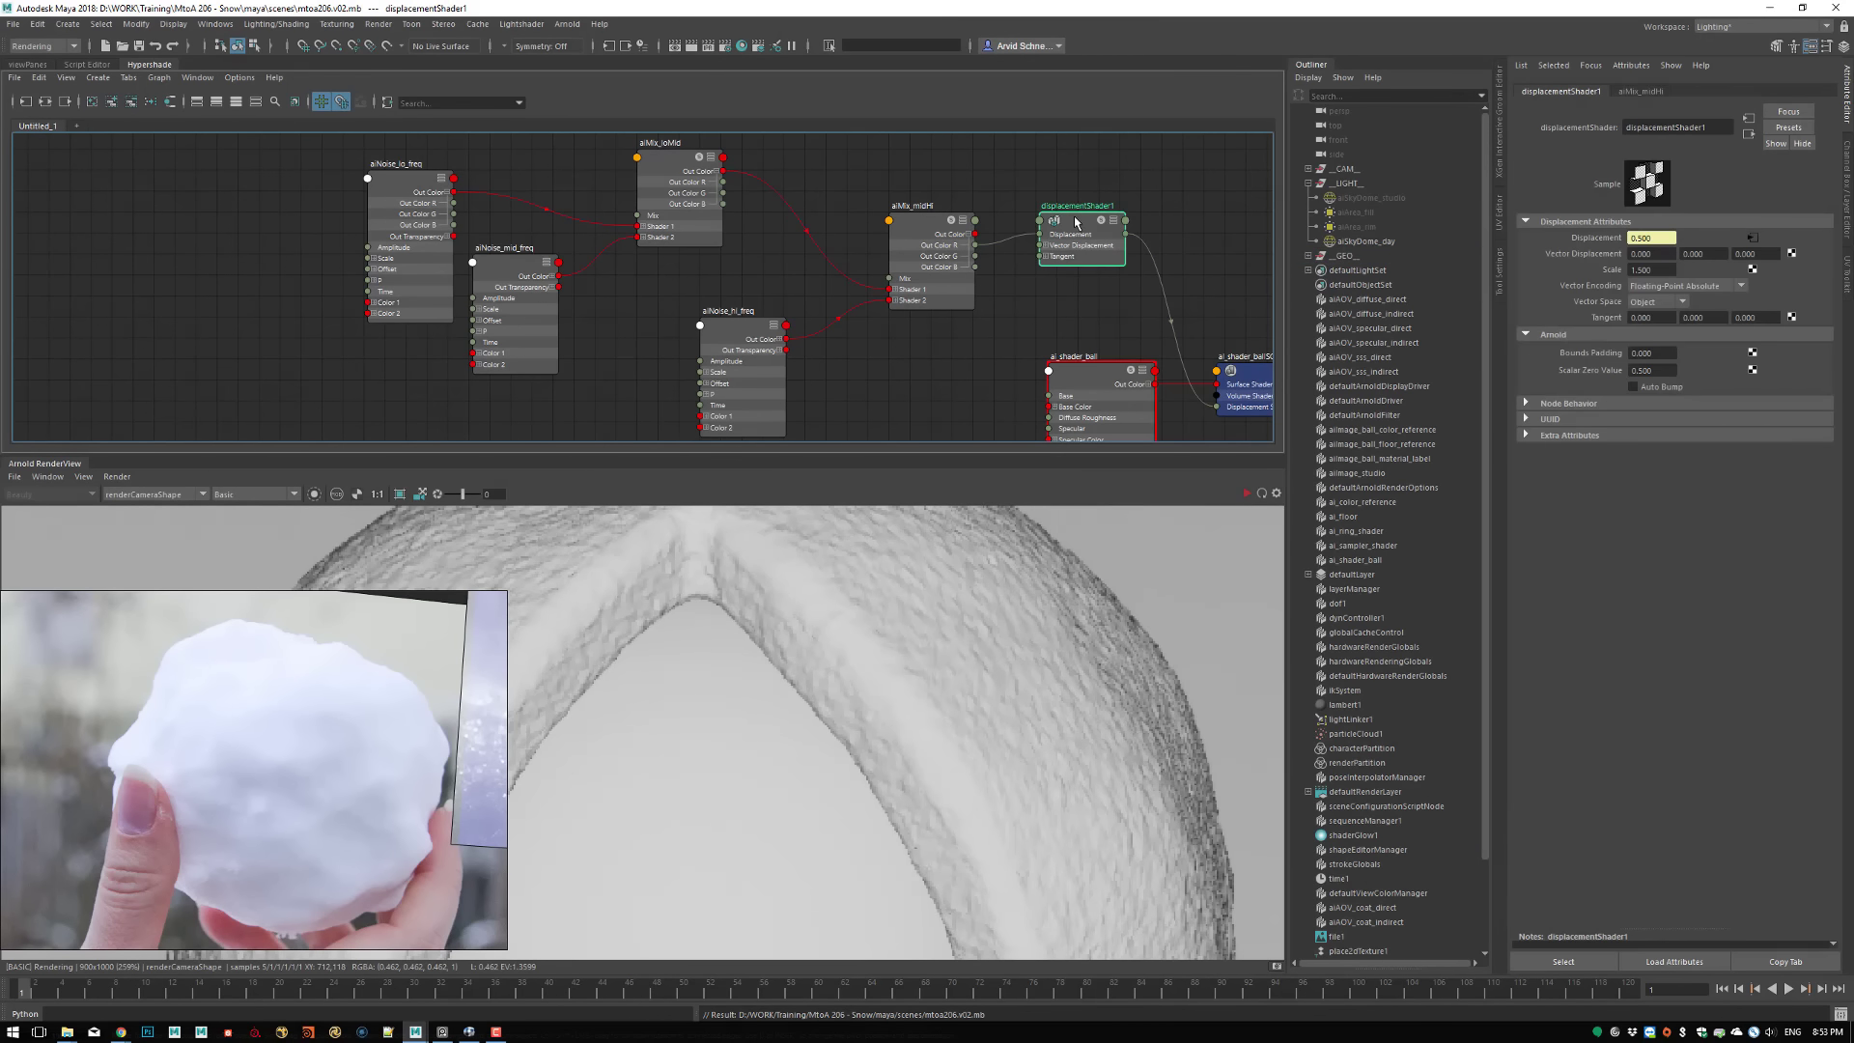
pyautogui.click(1661, 388)
pyautogui.click(117, 476)
pyautogui.click(156, 581)
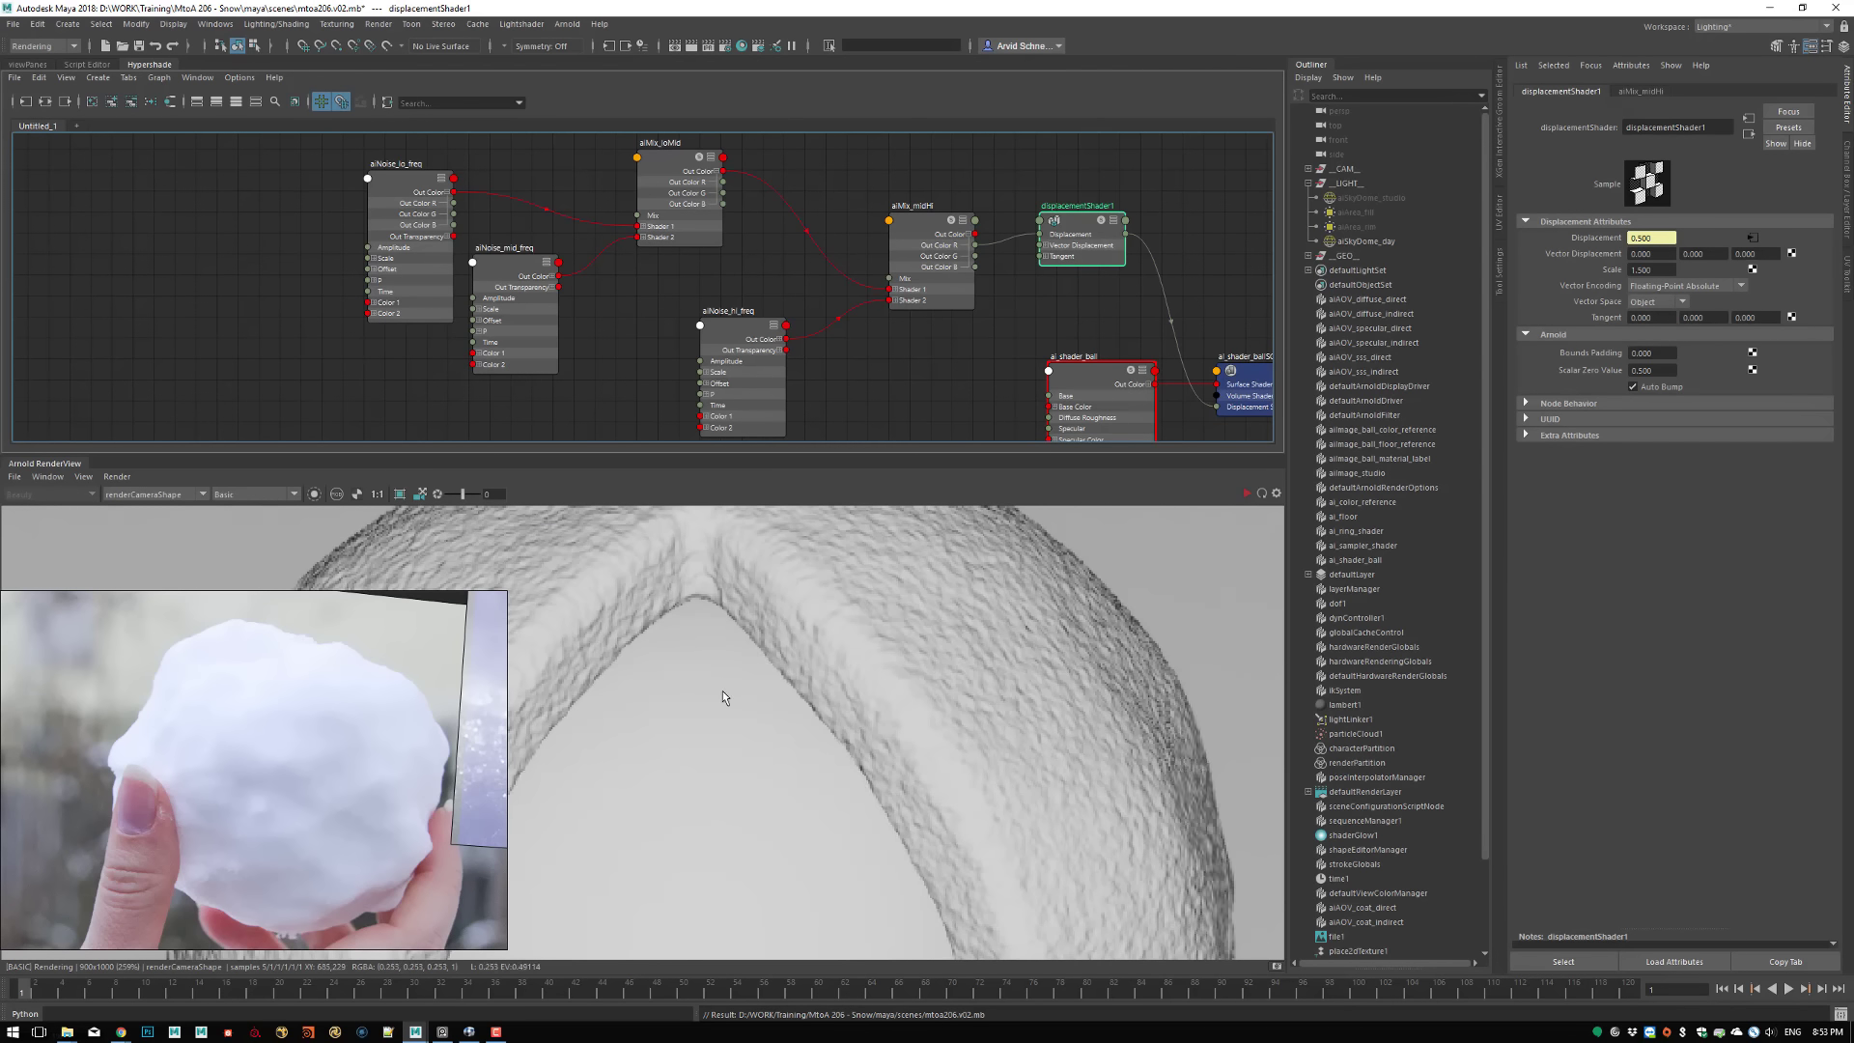
pyautogui.scroll(-4, 722, 691)
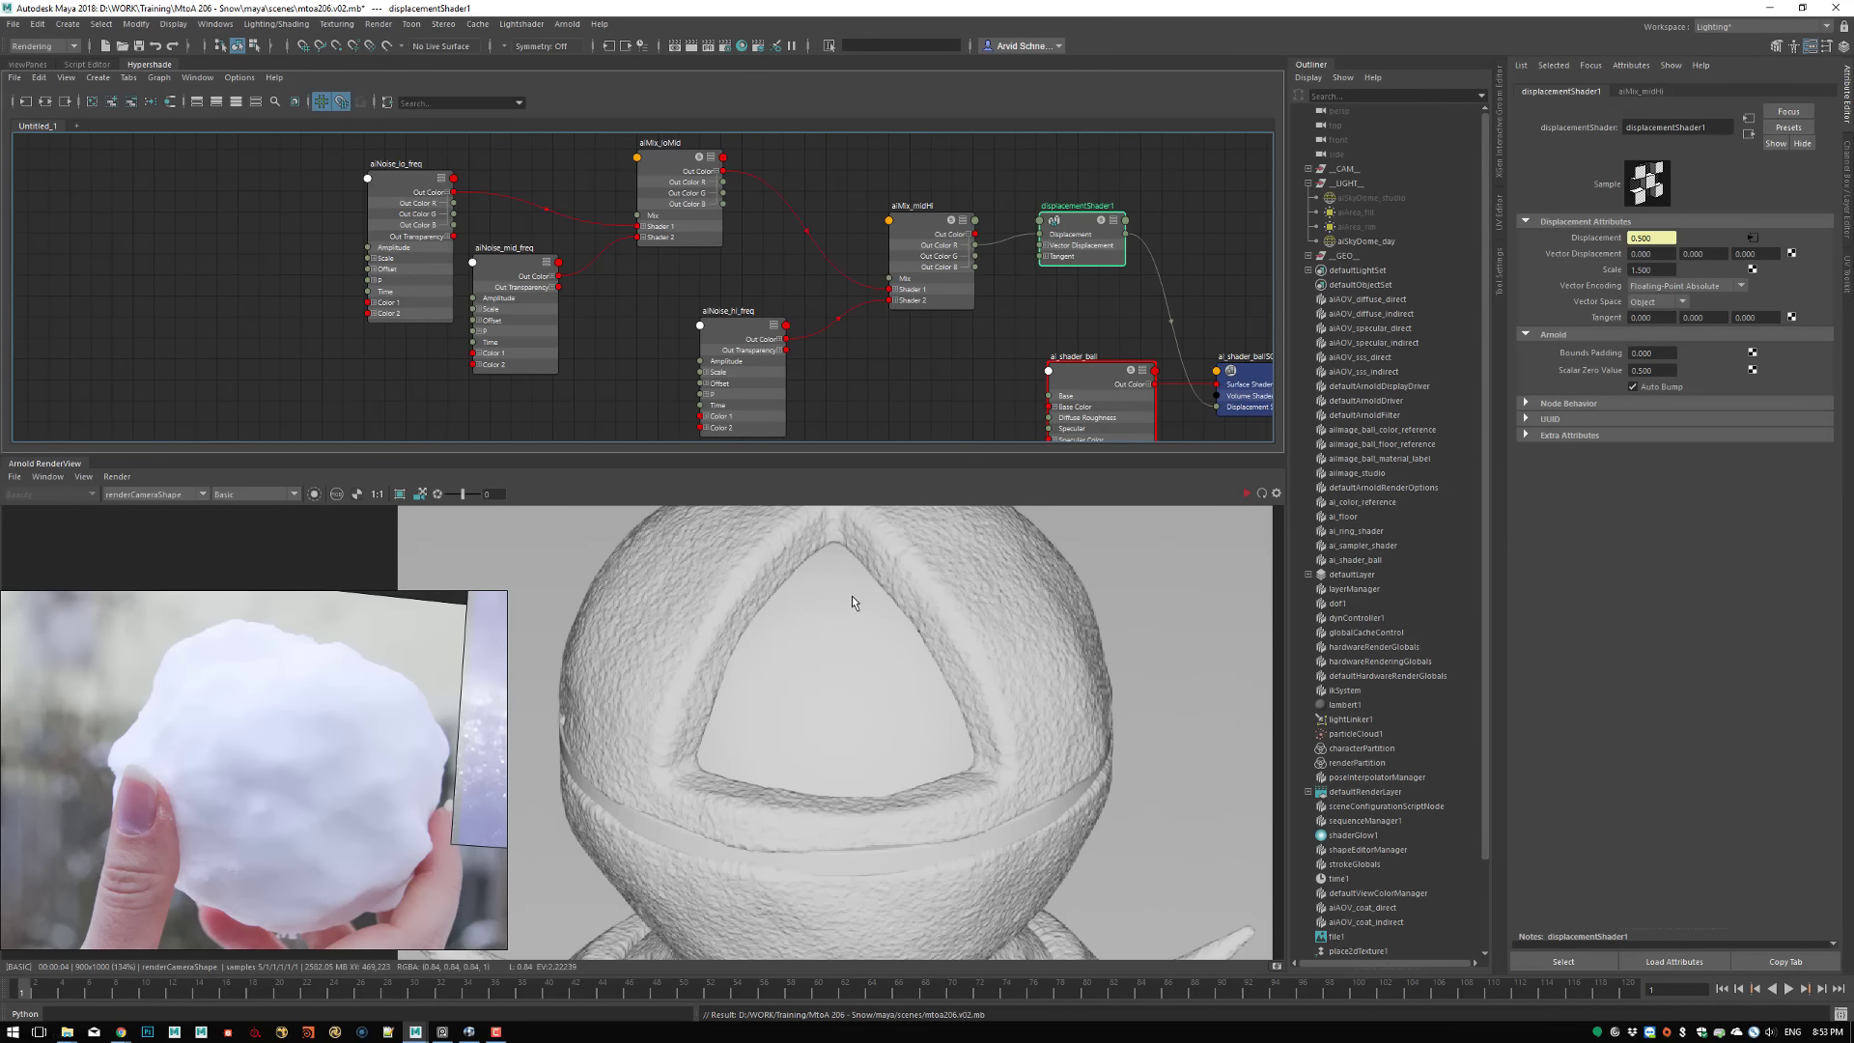
pyautogui.moveTo(852, 595); pyautogui.dragTo(856, 674, button='middle')
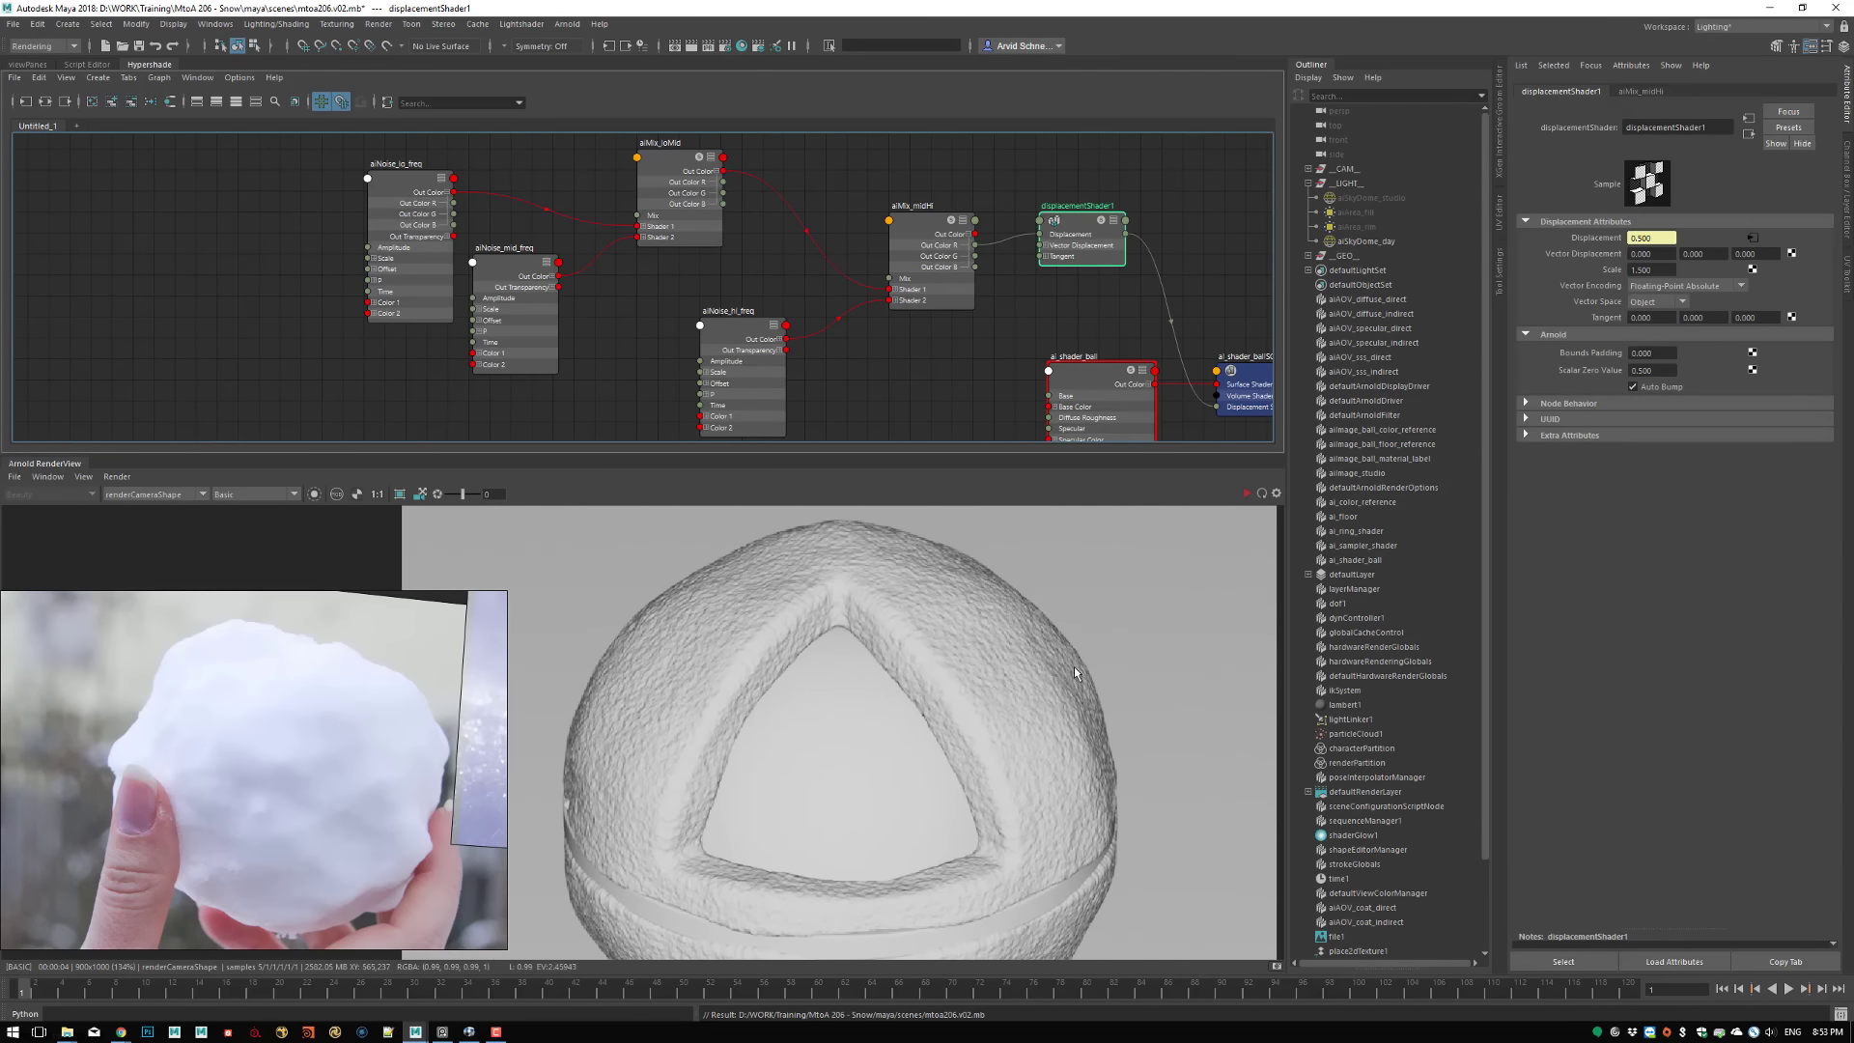
pyautogui.click(1658, 387)
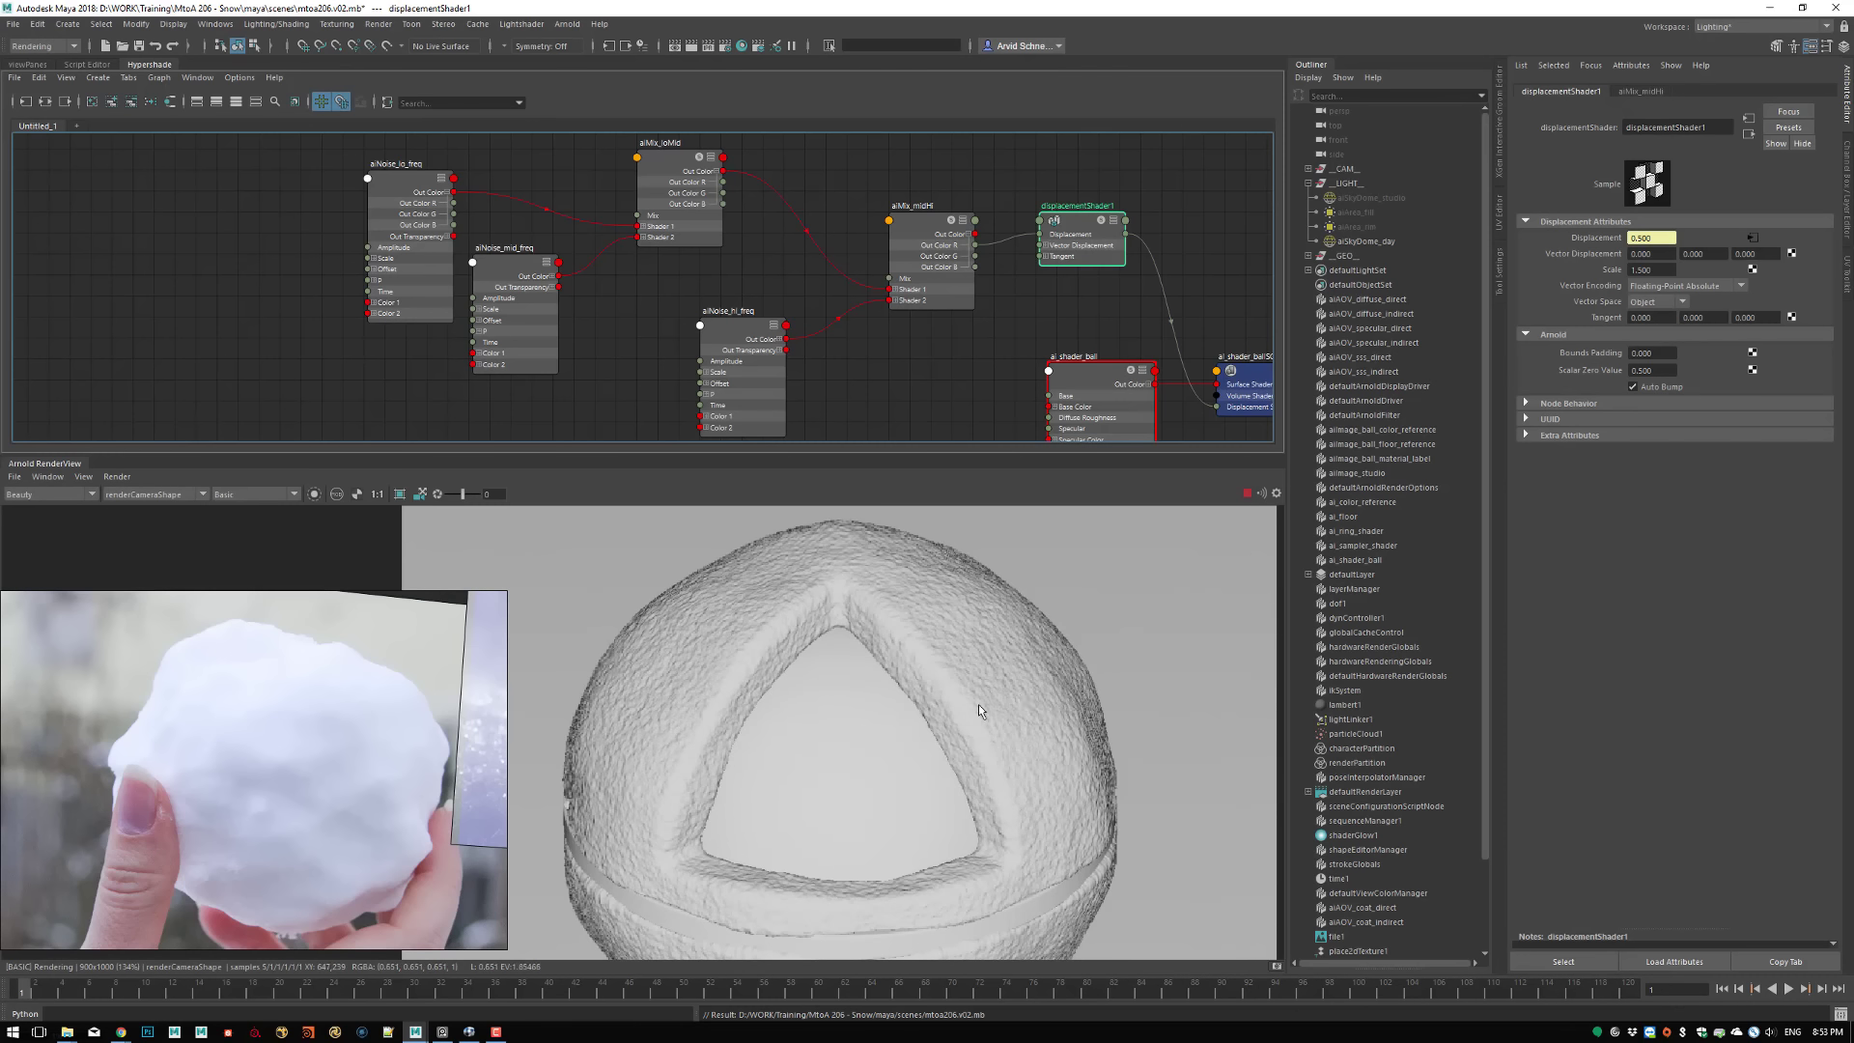
# Set the subdivision Type of ShaderBall_GEOShape to catclark and re-render to inspect the ball's surface
pyautogui.click(904, 617)
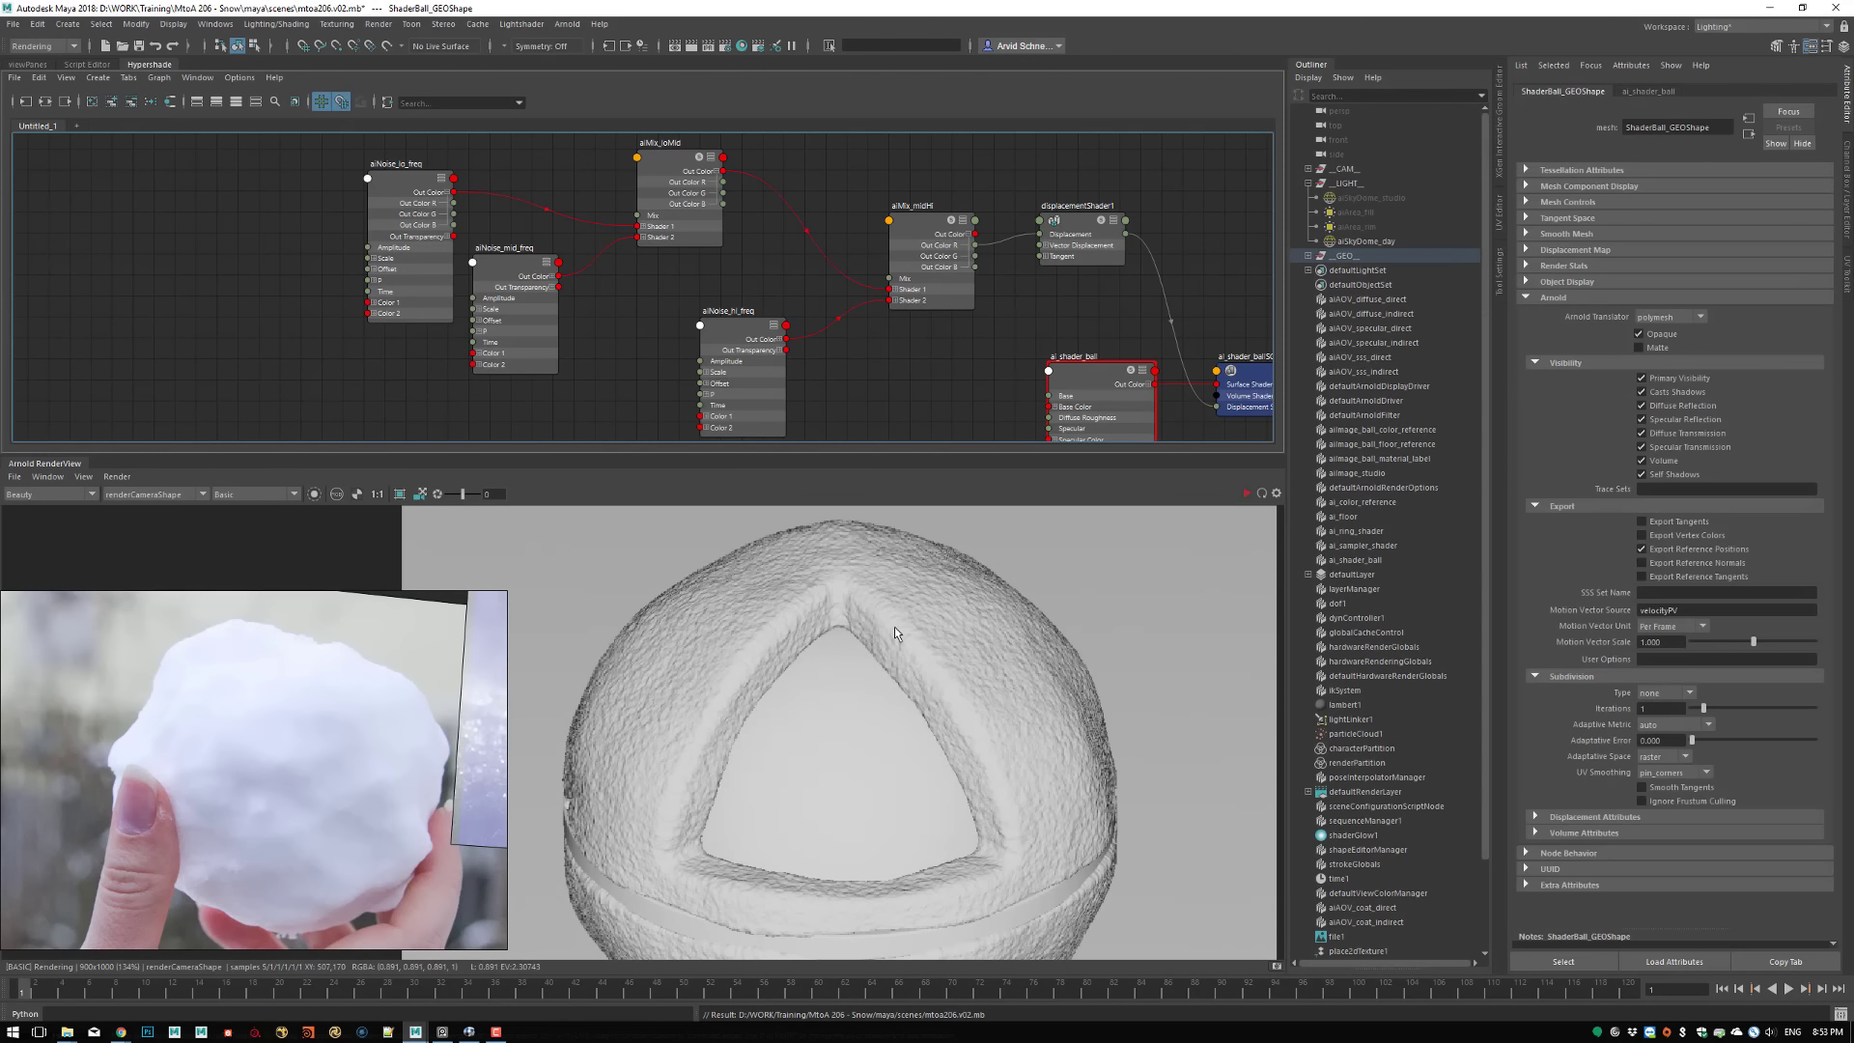
pyautogui.click(1666, 693)
pyautogui.click(1658, 723)
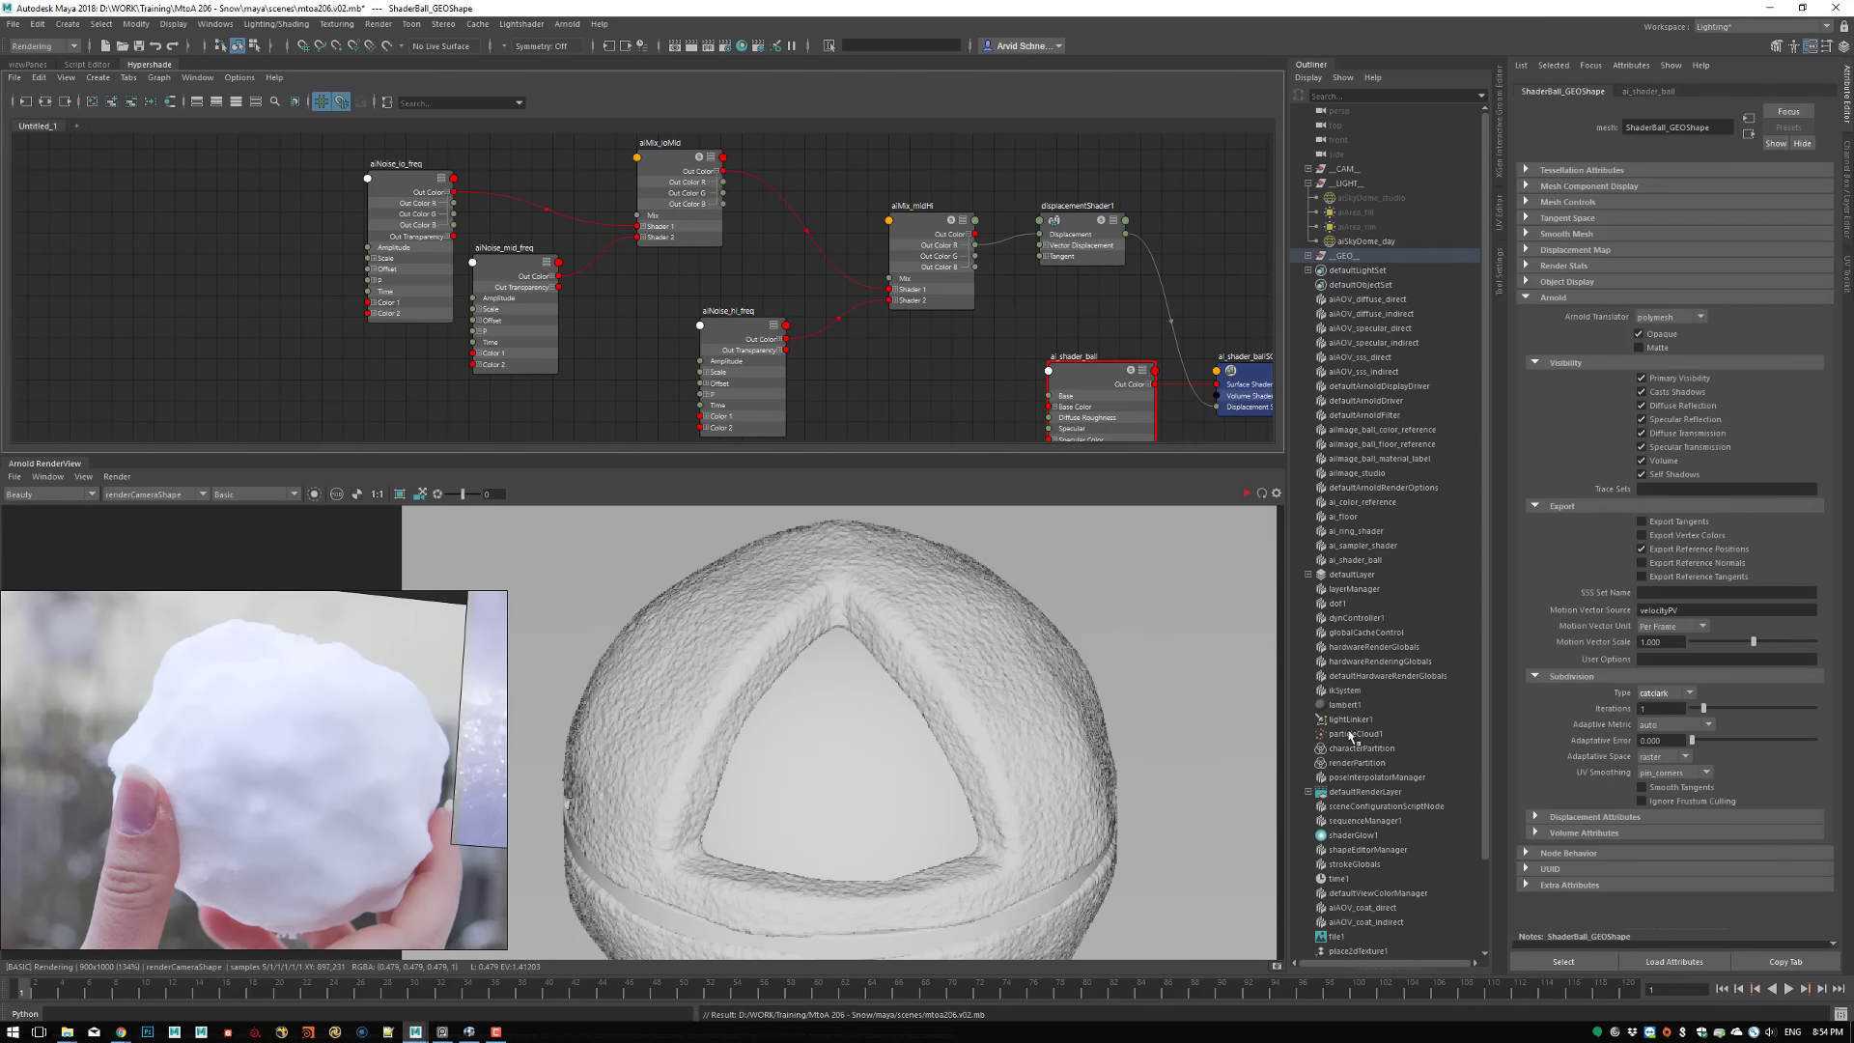
pyautogui.click(117, 476)
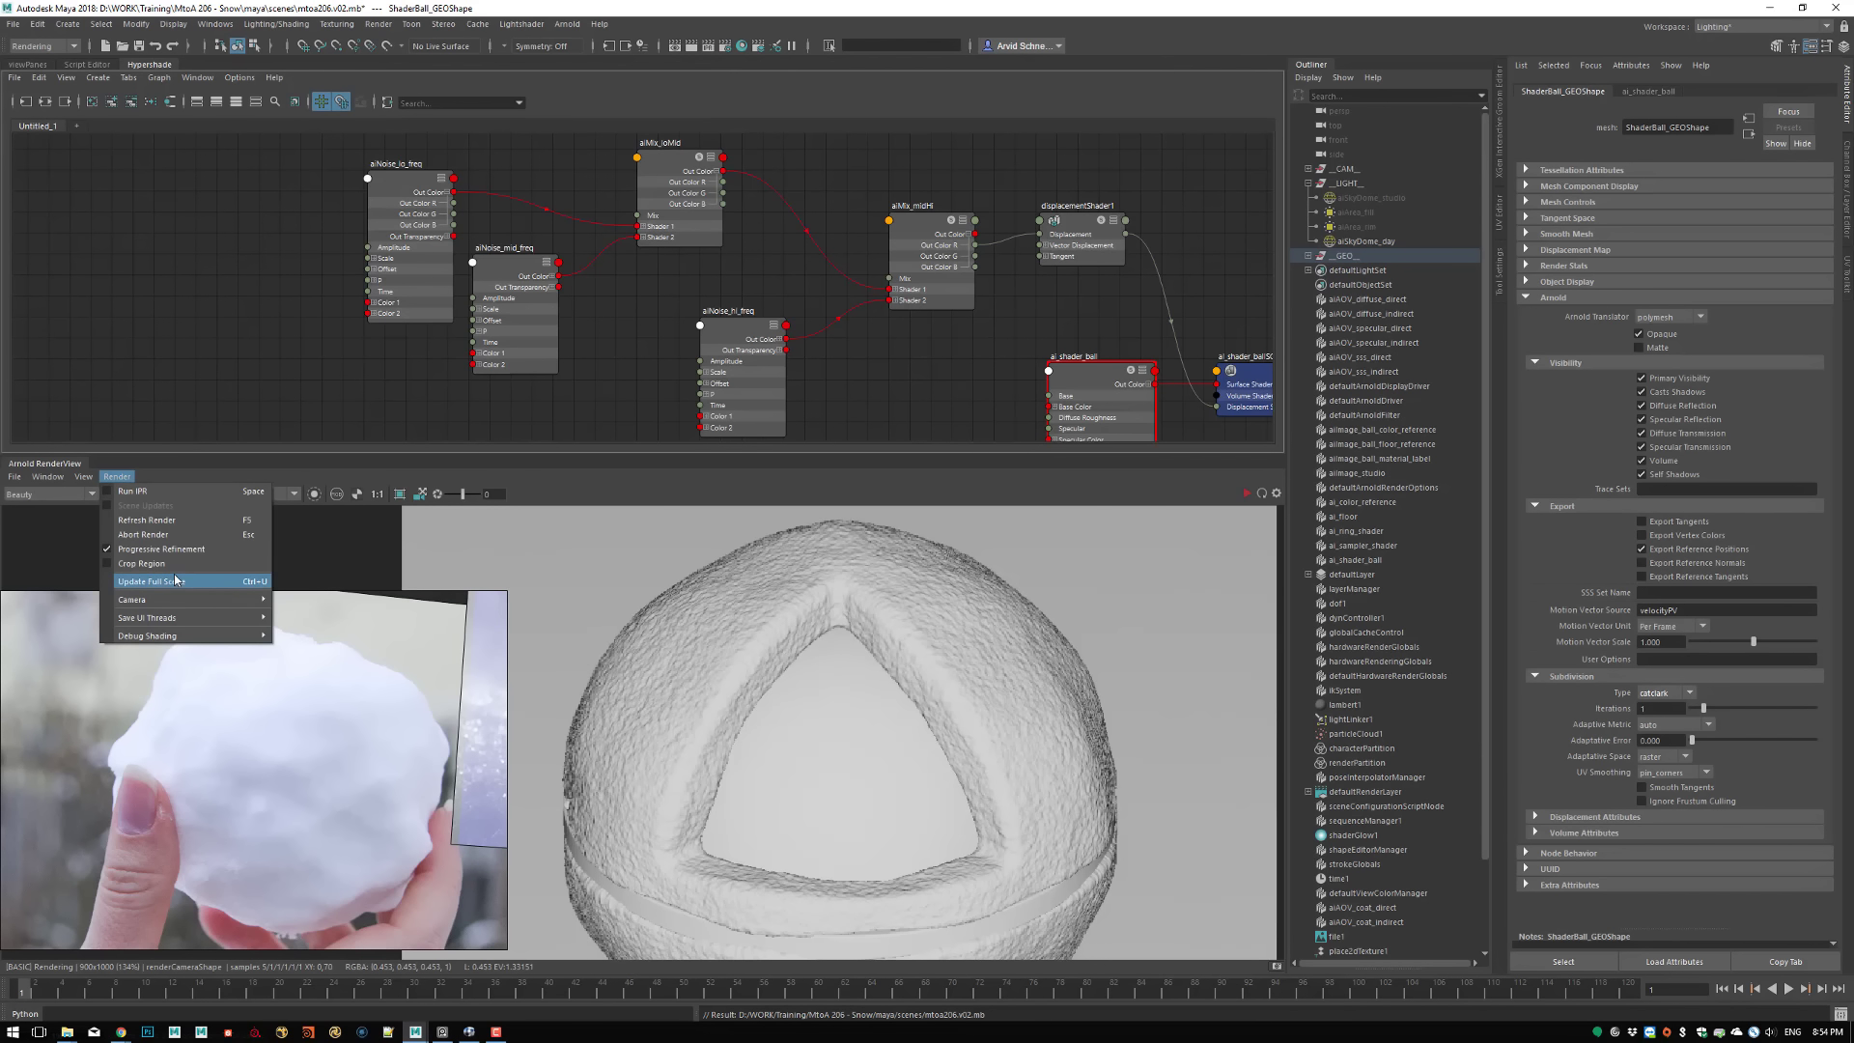
pyautogui.click(144, 520)
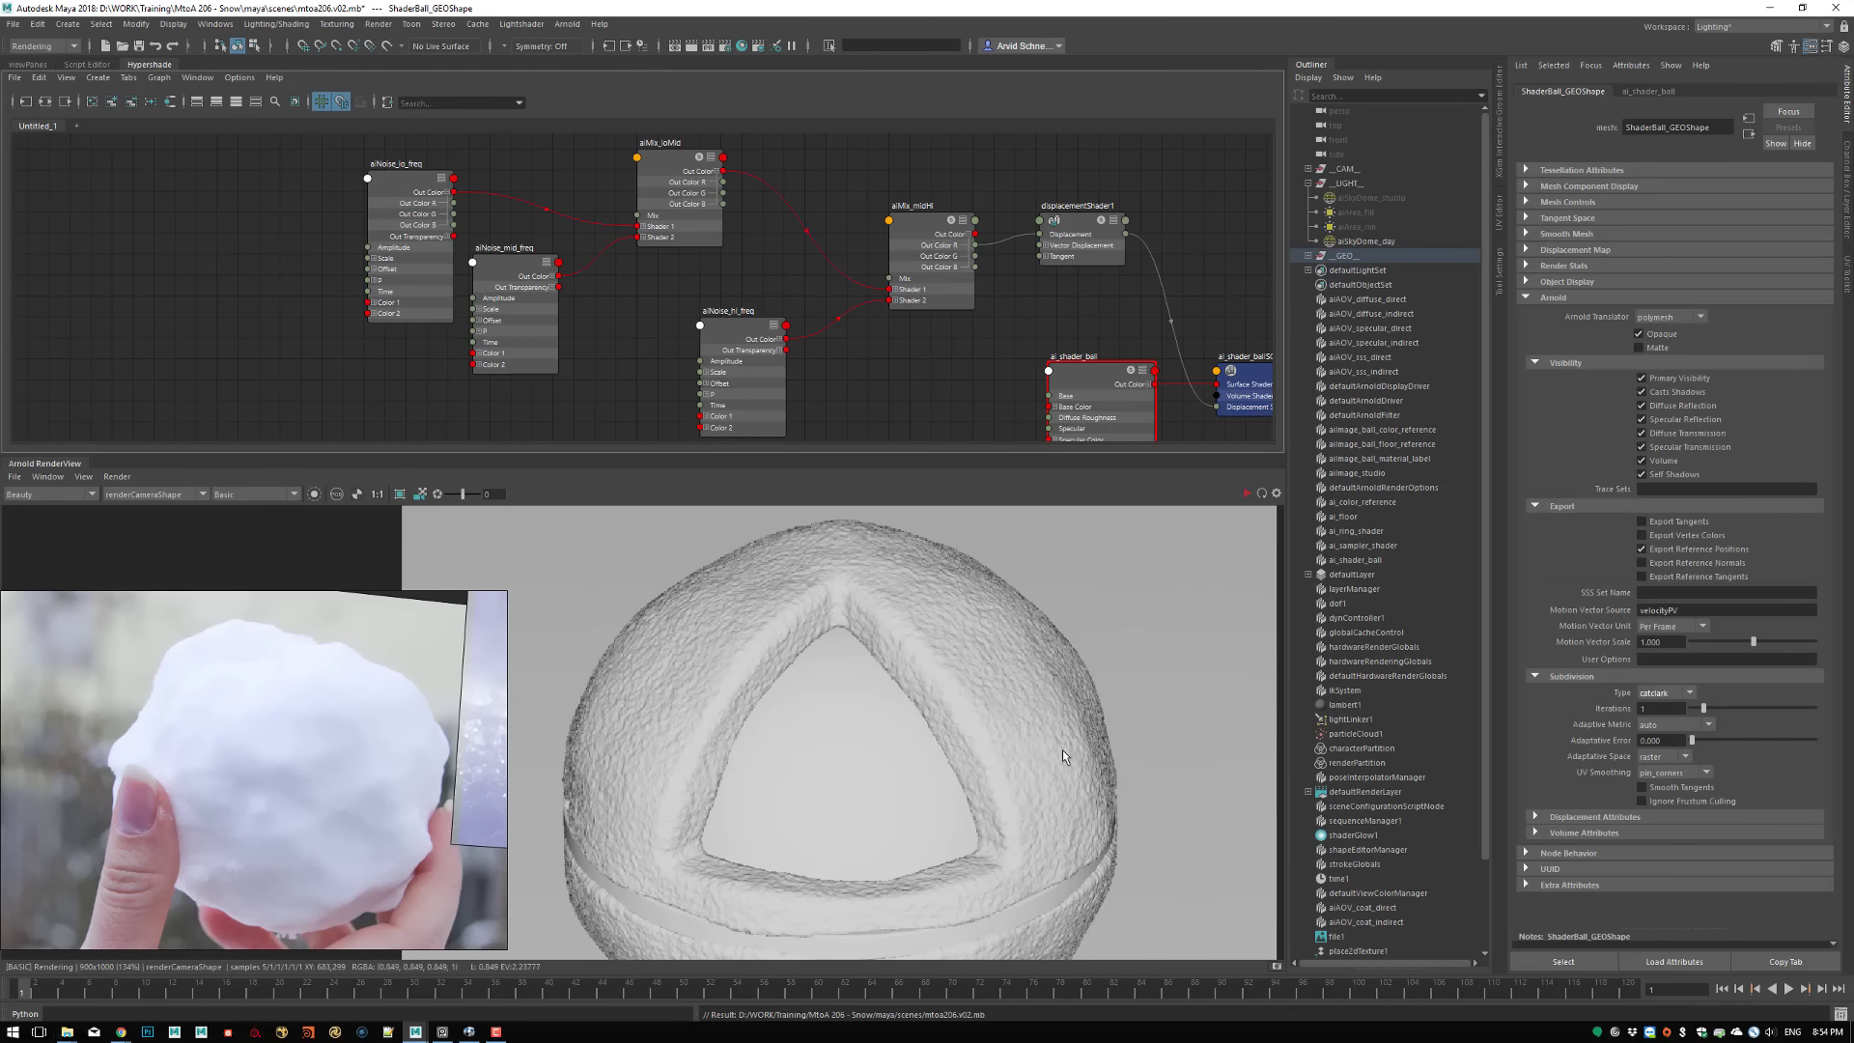
pyautogui.scroll(4, 936, 652)
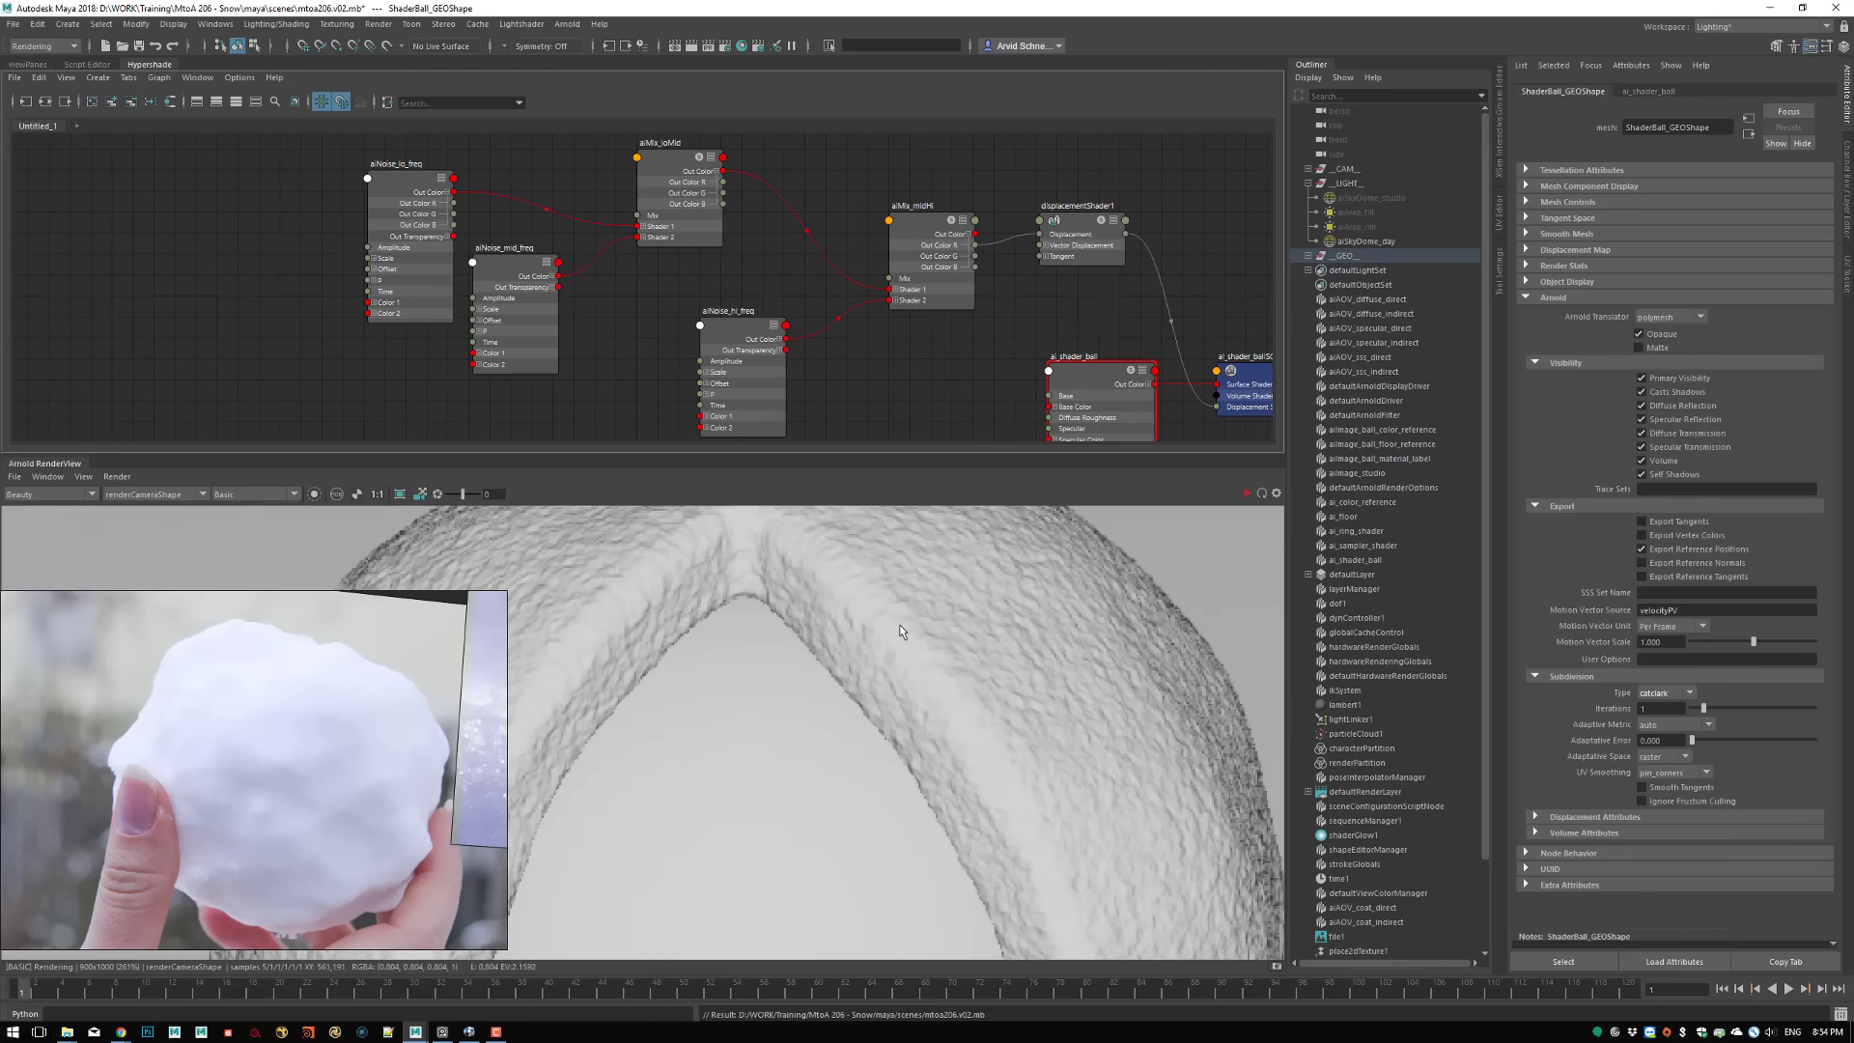
pyautogui.scroll(1, 1023, 641)
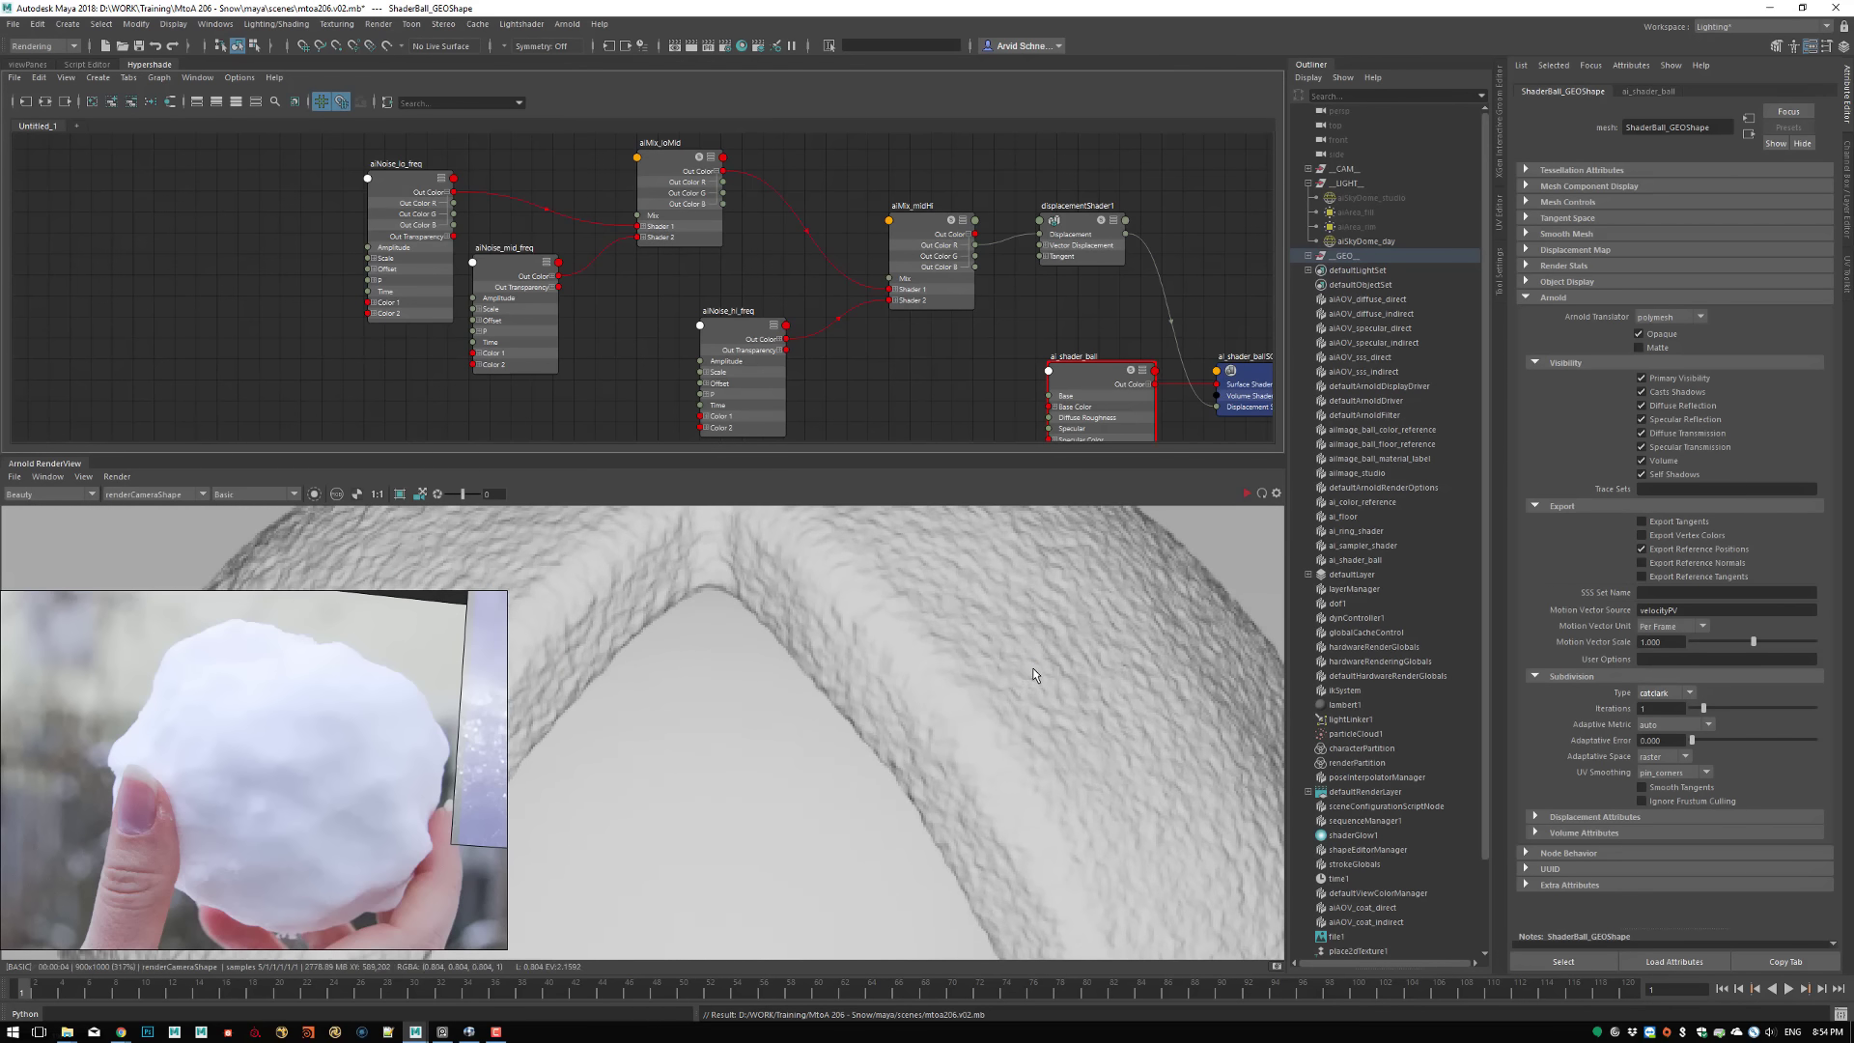
pyautogui.scroll(-7, 1115, 639)
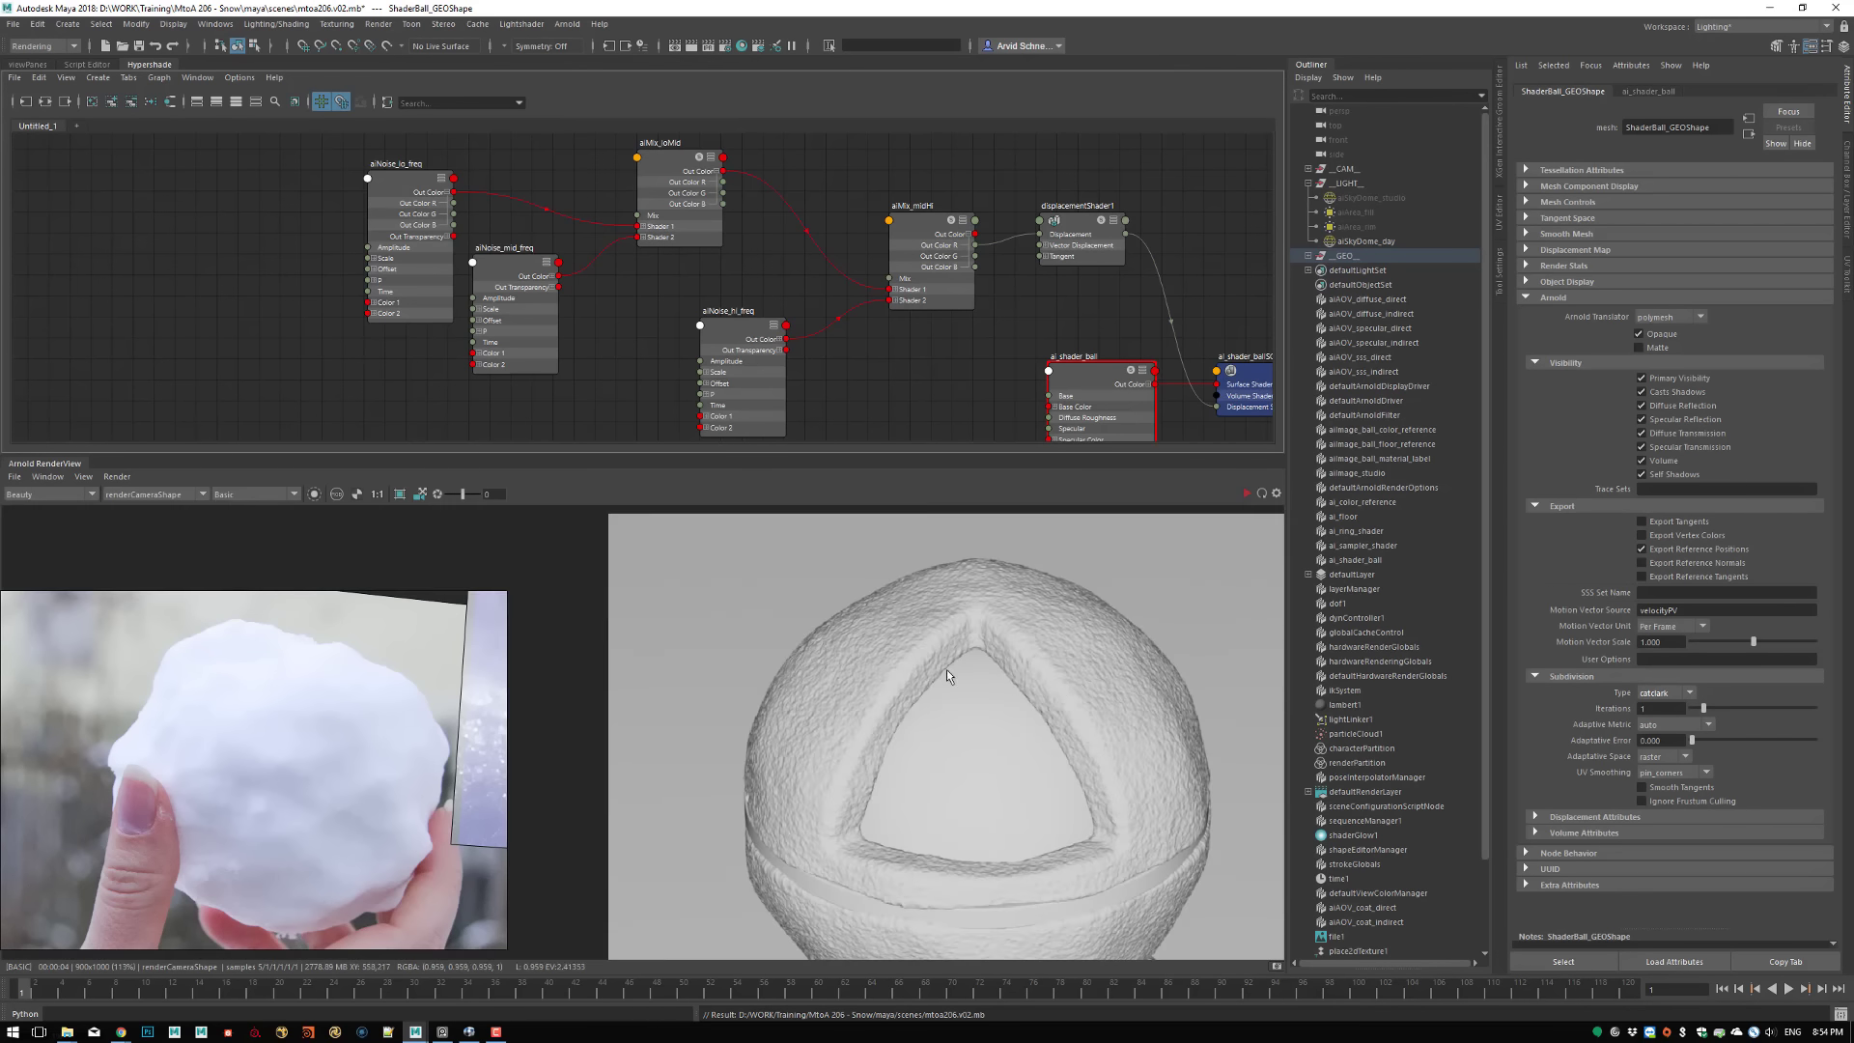
pyautogui.scroll(2, 902, 611)
# Set the Octaves of aiNoise_hi_freq to 8 and check the Octaves of aiNoise_mid_freq
pyautogui.click(773, 362)
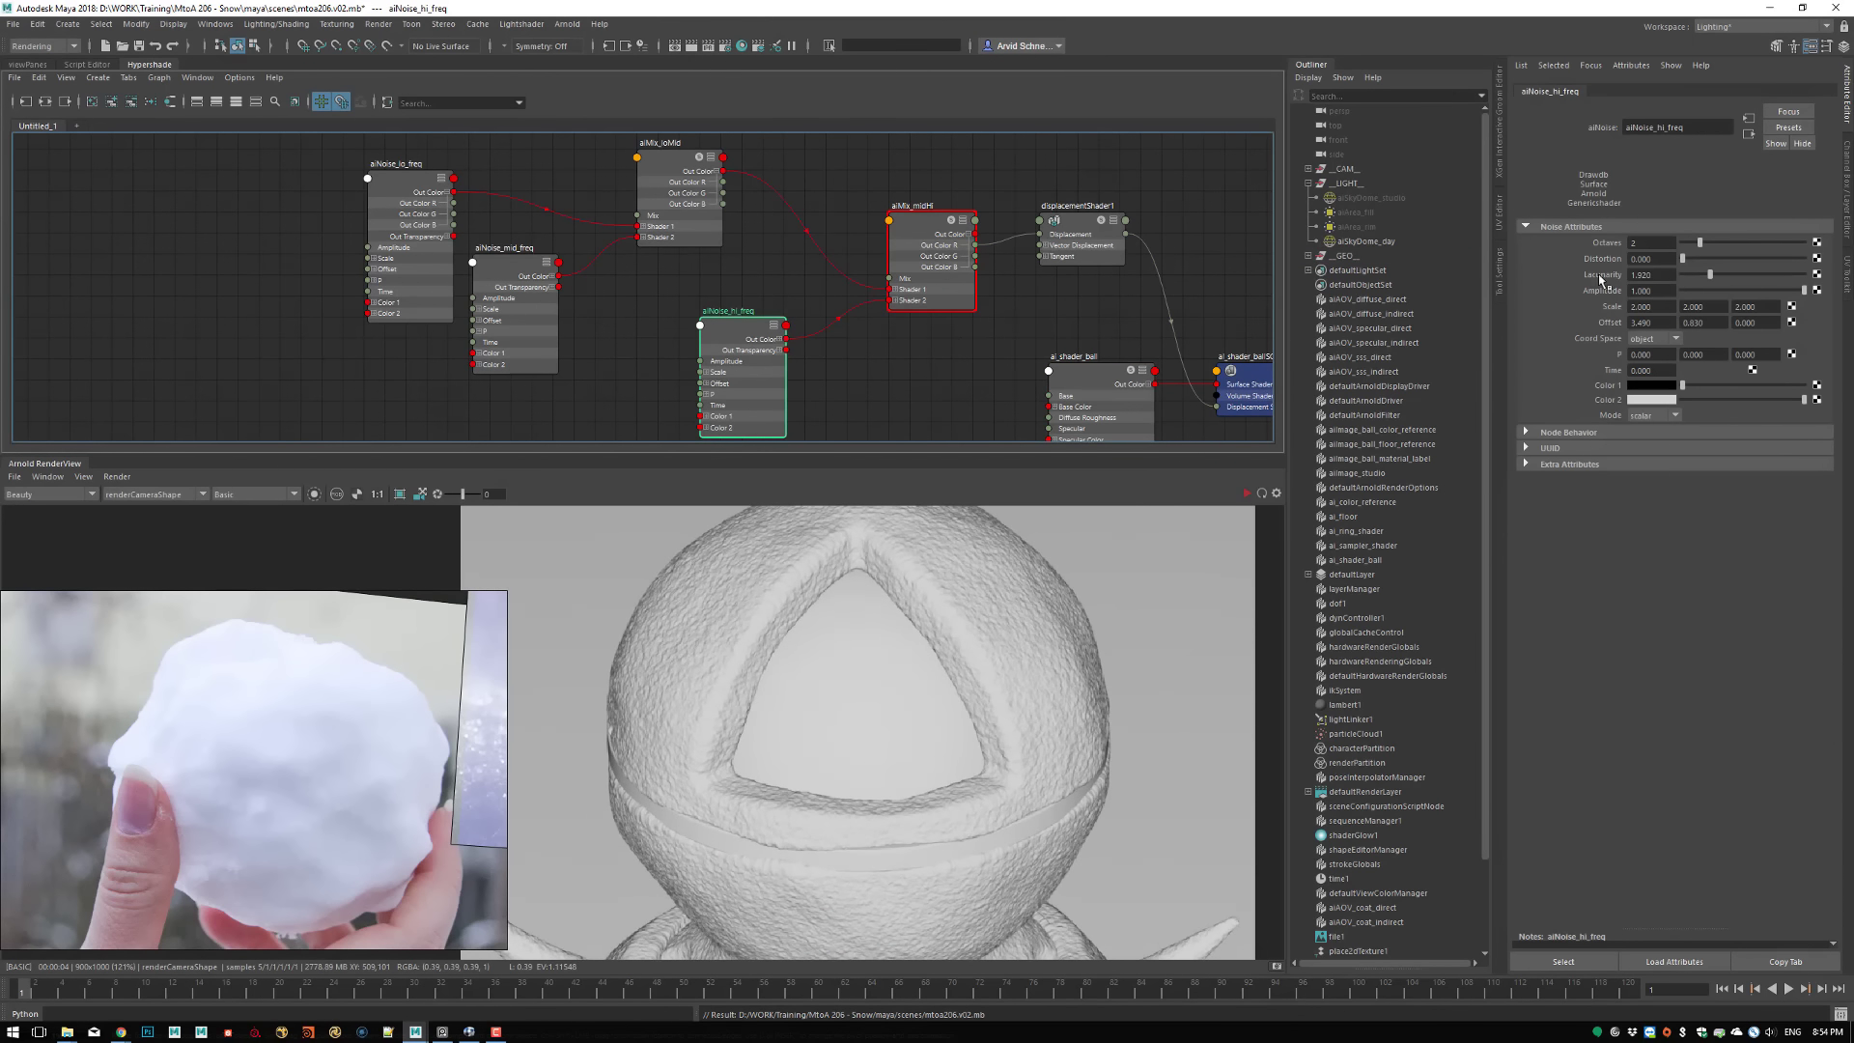
pyautogui.click(1641, 242)
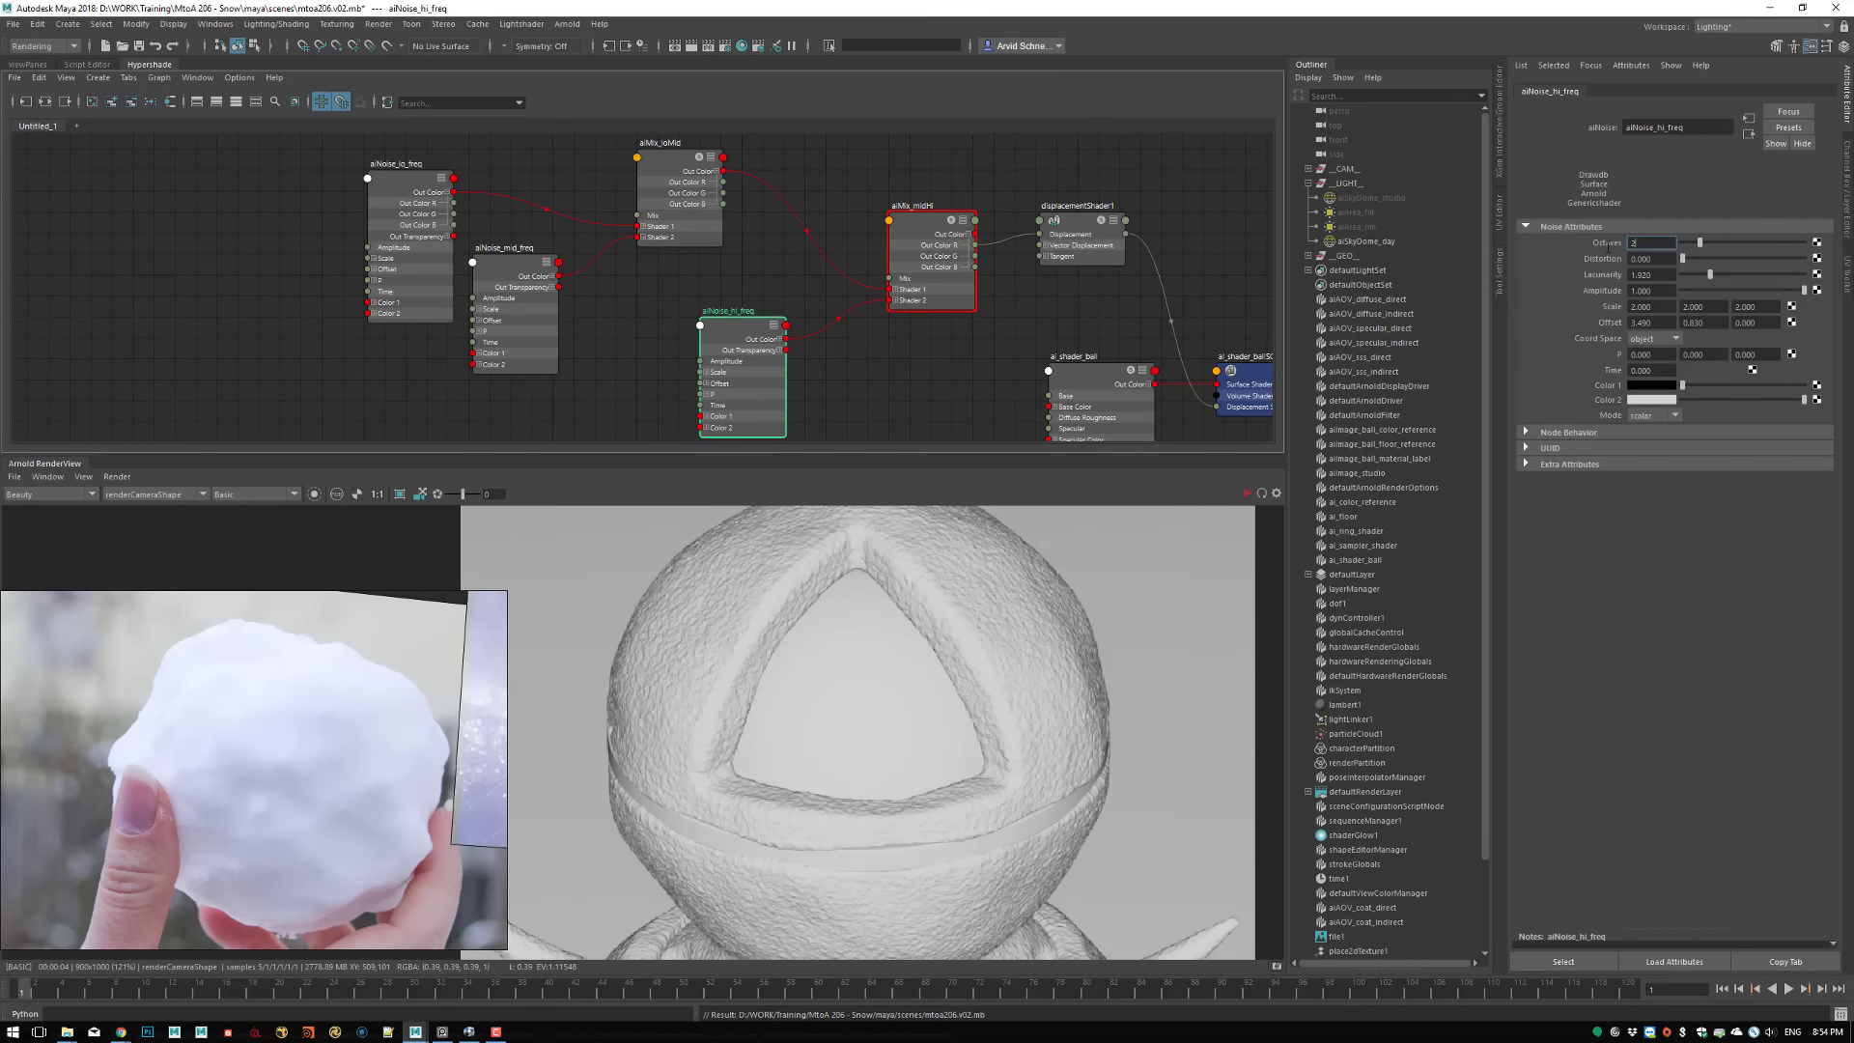
pyautogui.write('8')
pyautogui.press('Return')
pyautogui.click(506, 271)
pyautogui.moveTo(1644, 243); pyautogui.dragTo(1597, 245)
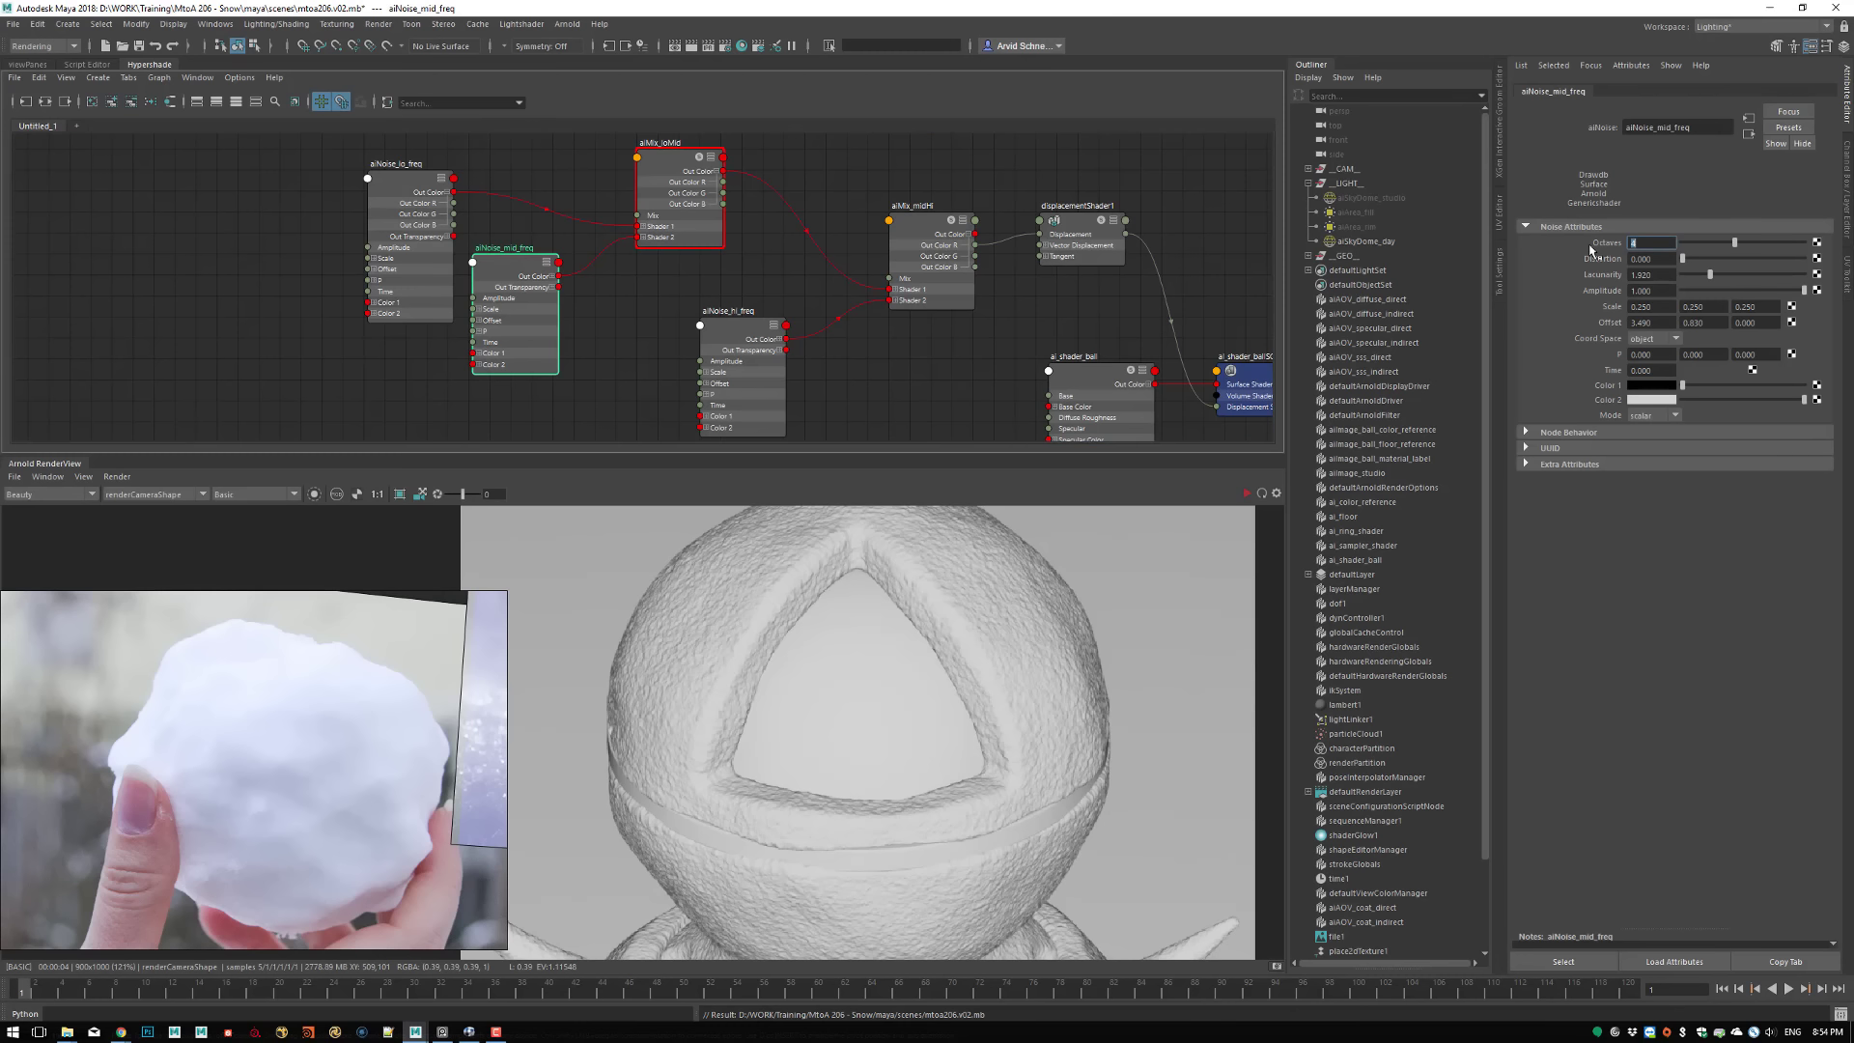
# Save the scene and update the full scene in the render
pyautogui.click(1089, 579)
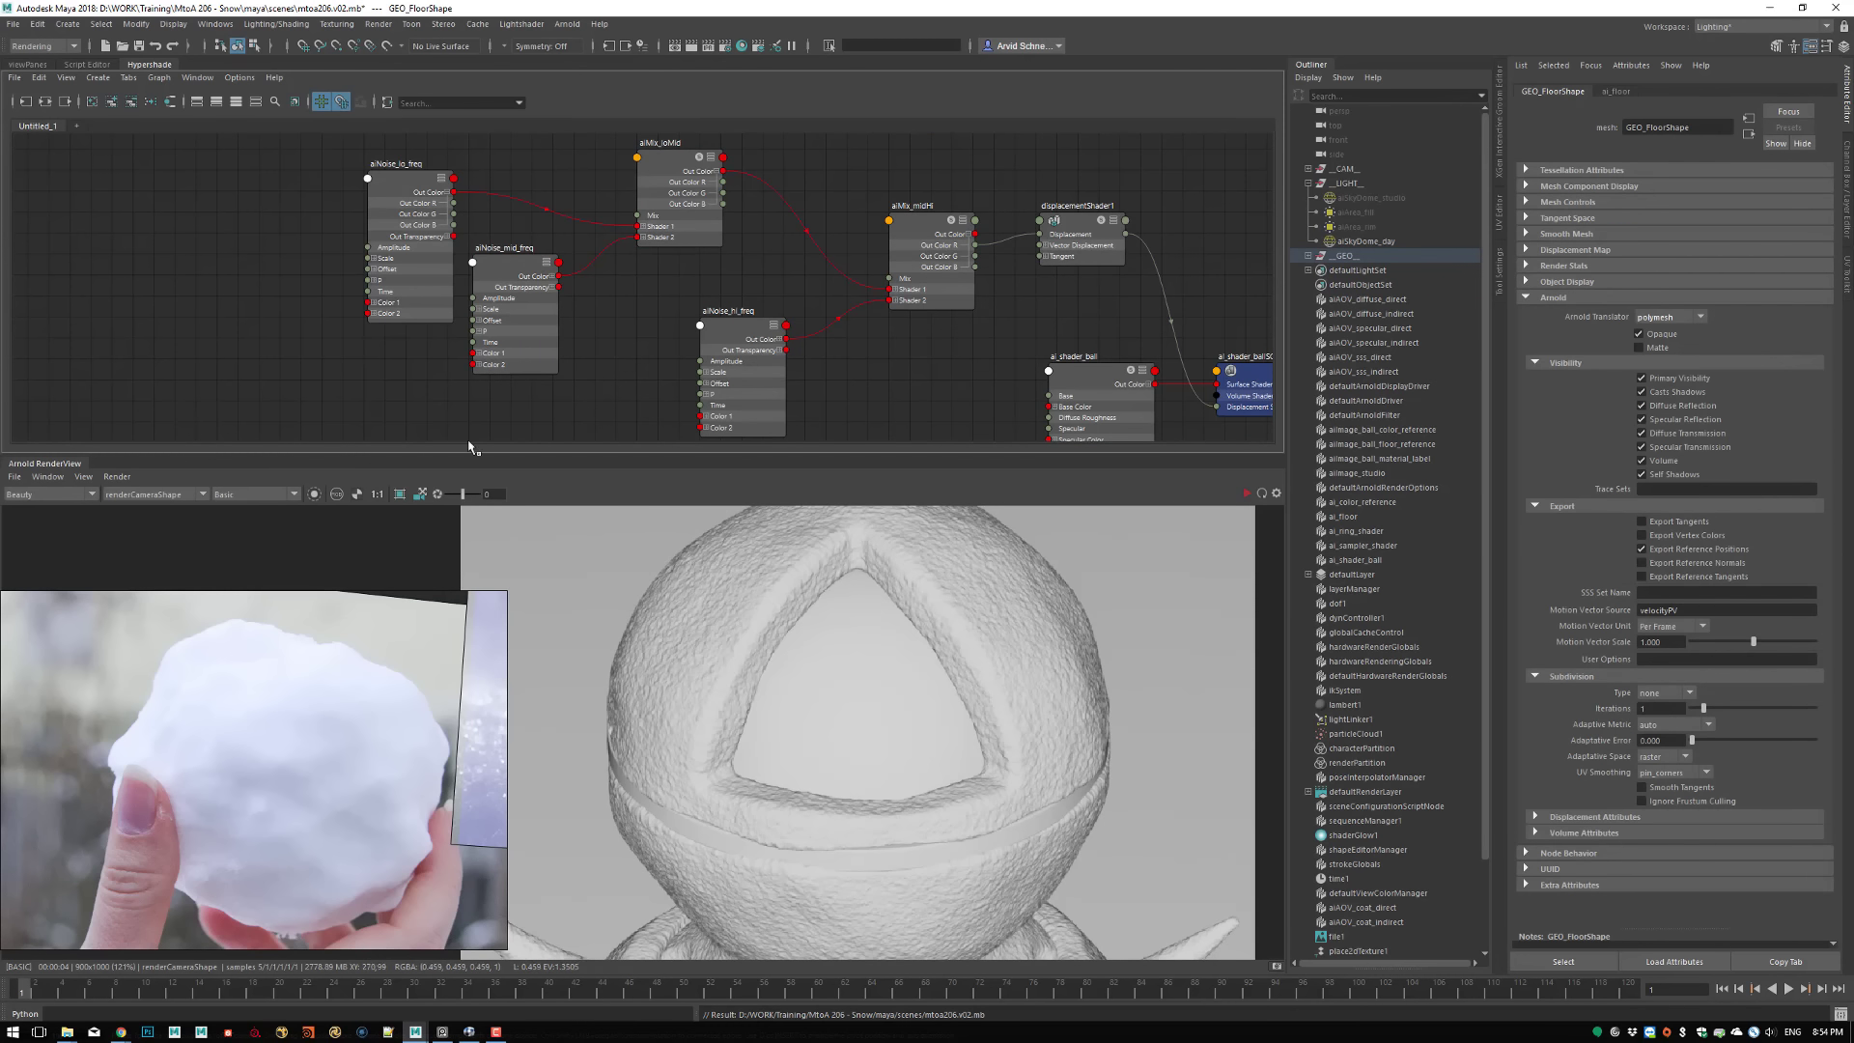
pyautogui.hotkey('ctrl', 's')
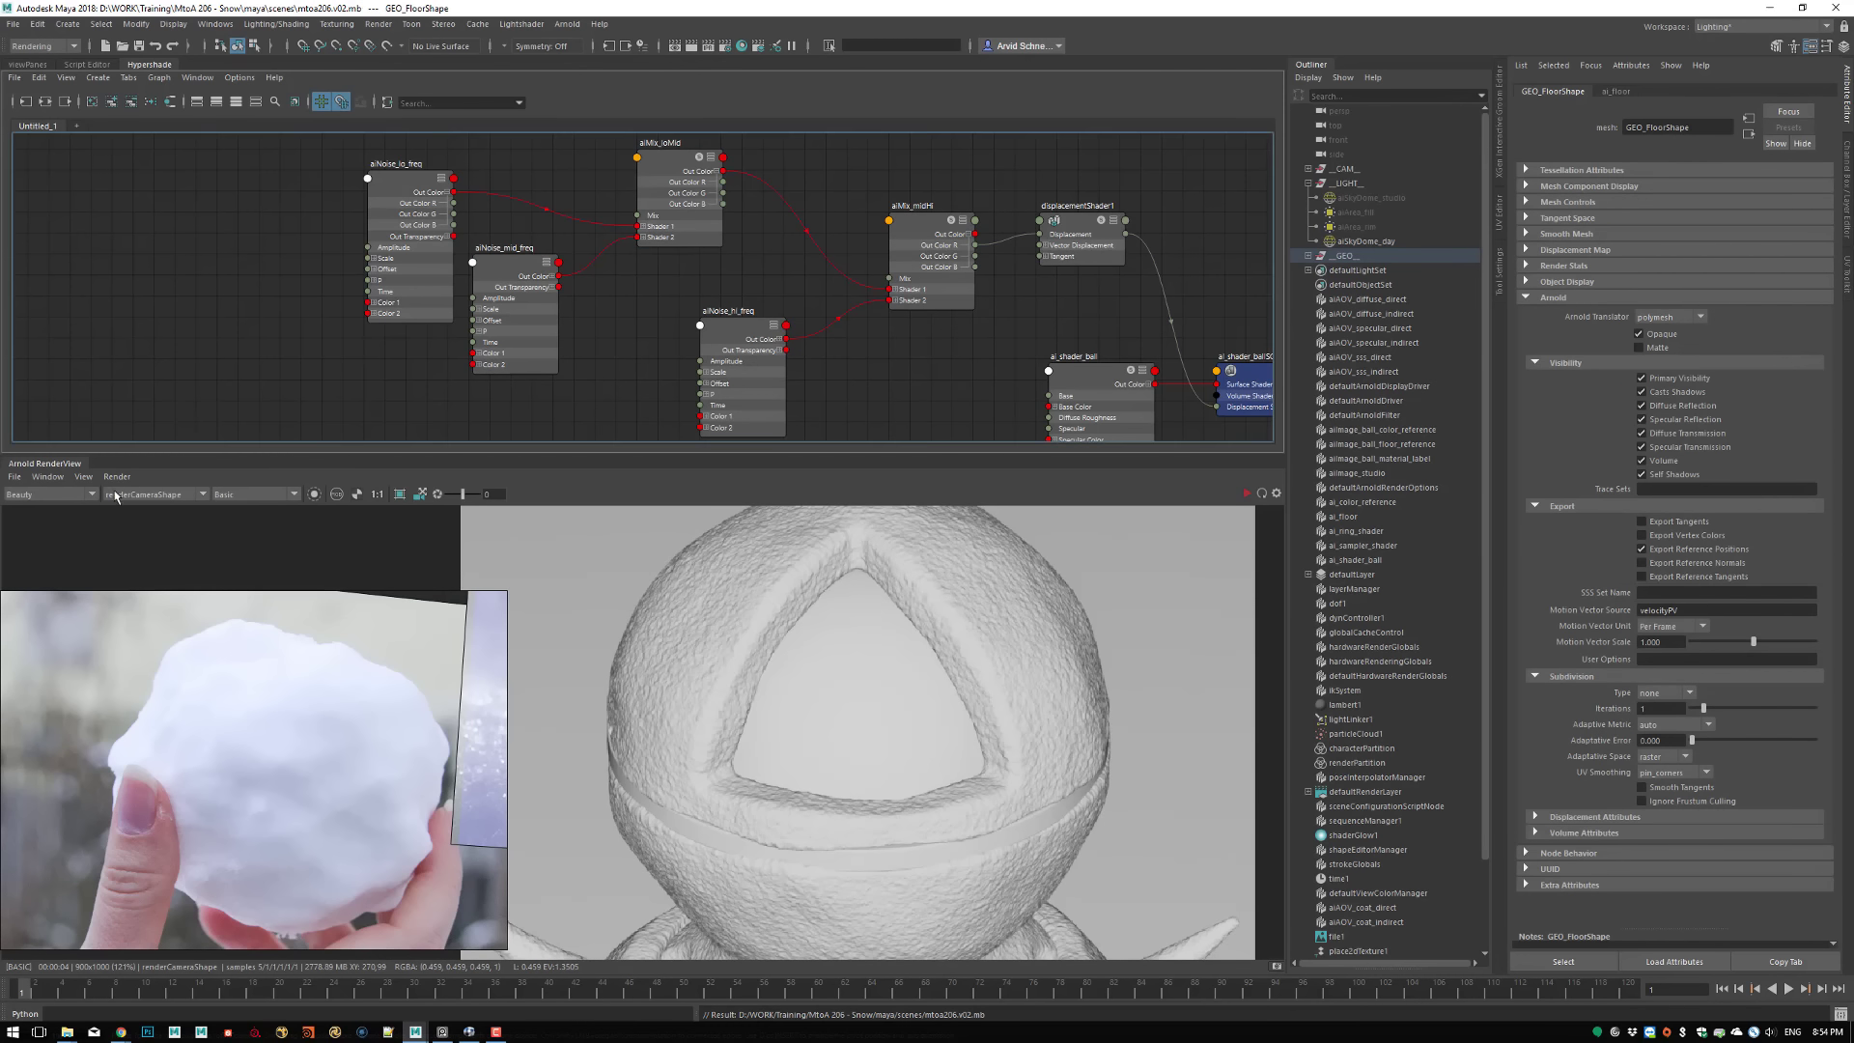
pyautogui.click(116, 477)
pyautogui.click(149, 581)
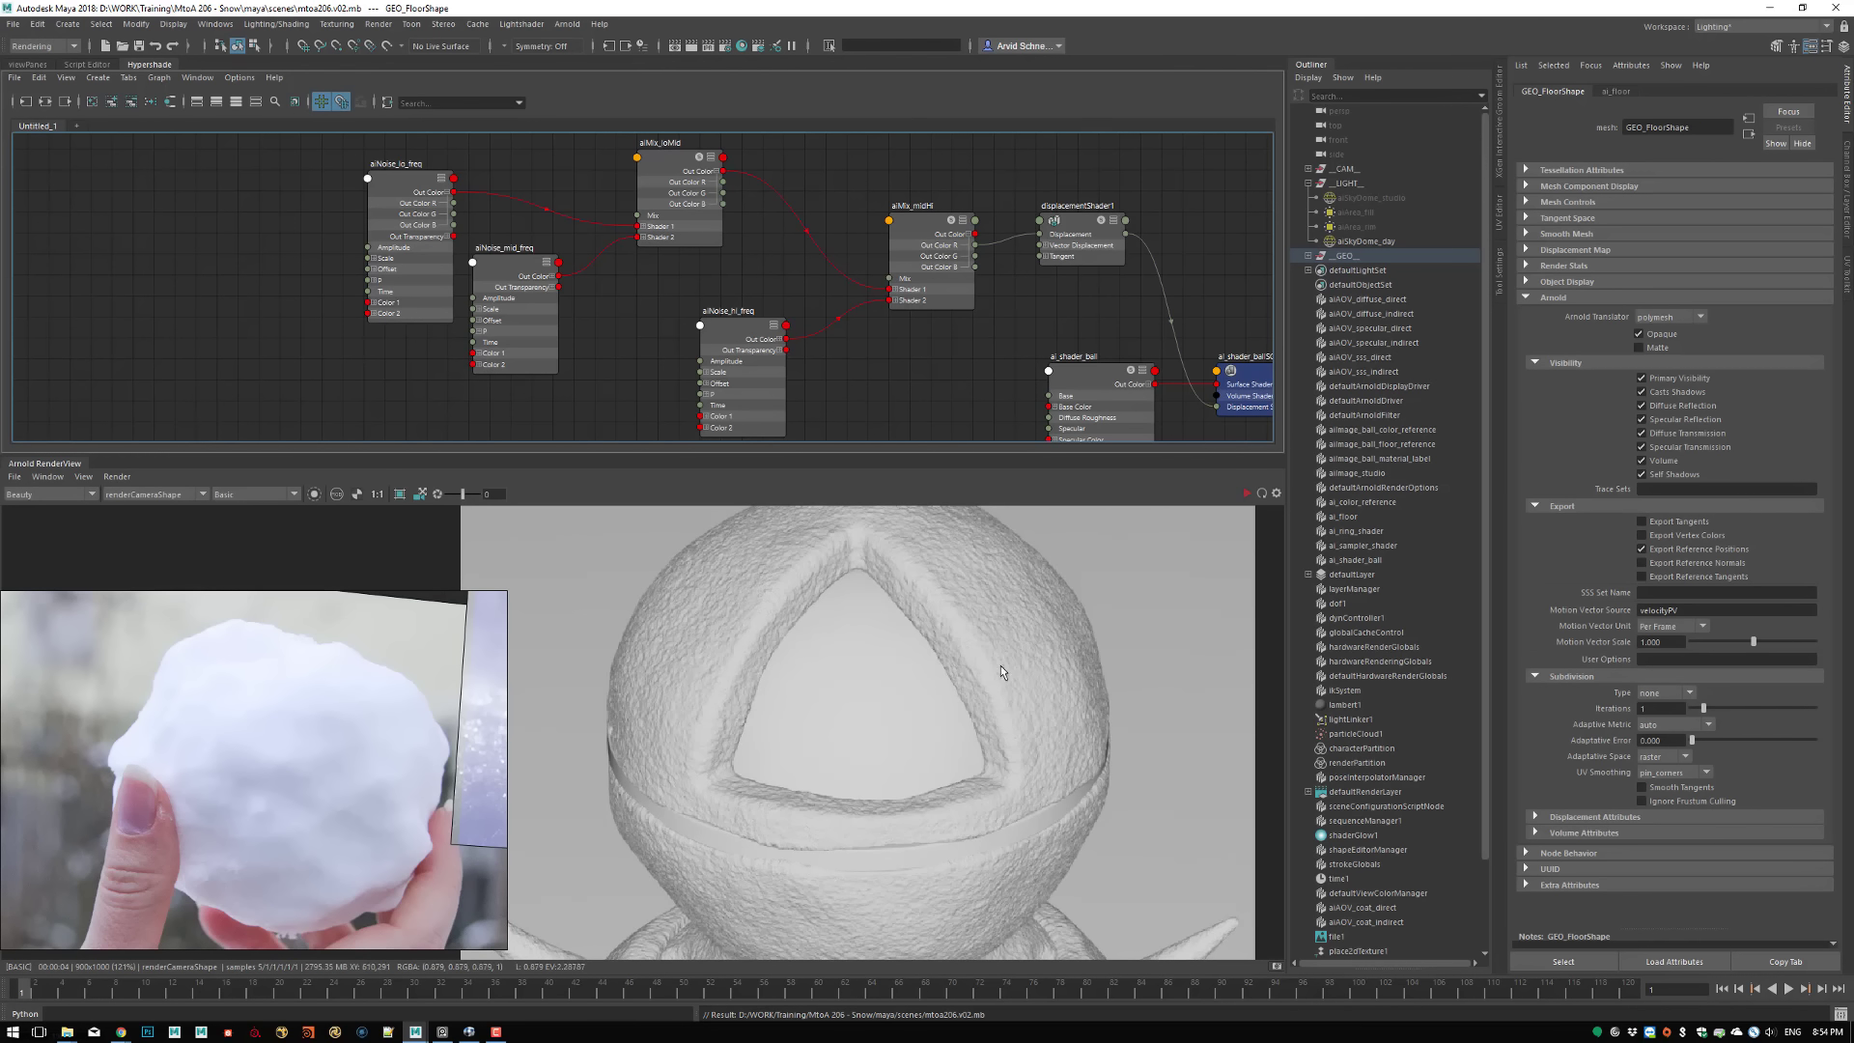
# Examine the displacement detail across the rendered shader ball, from the triangular opening to the base and side spikes
pyautogui.scroll(4, 913, 708)
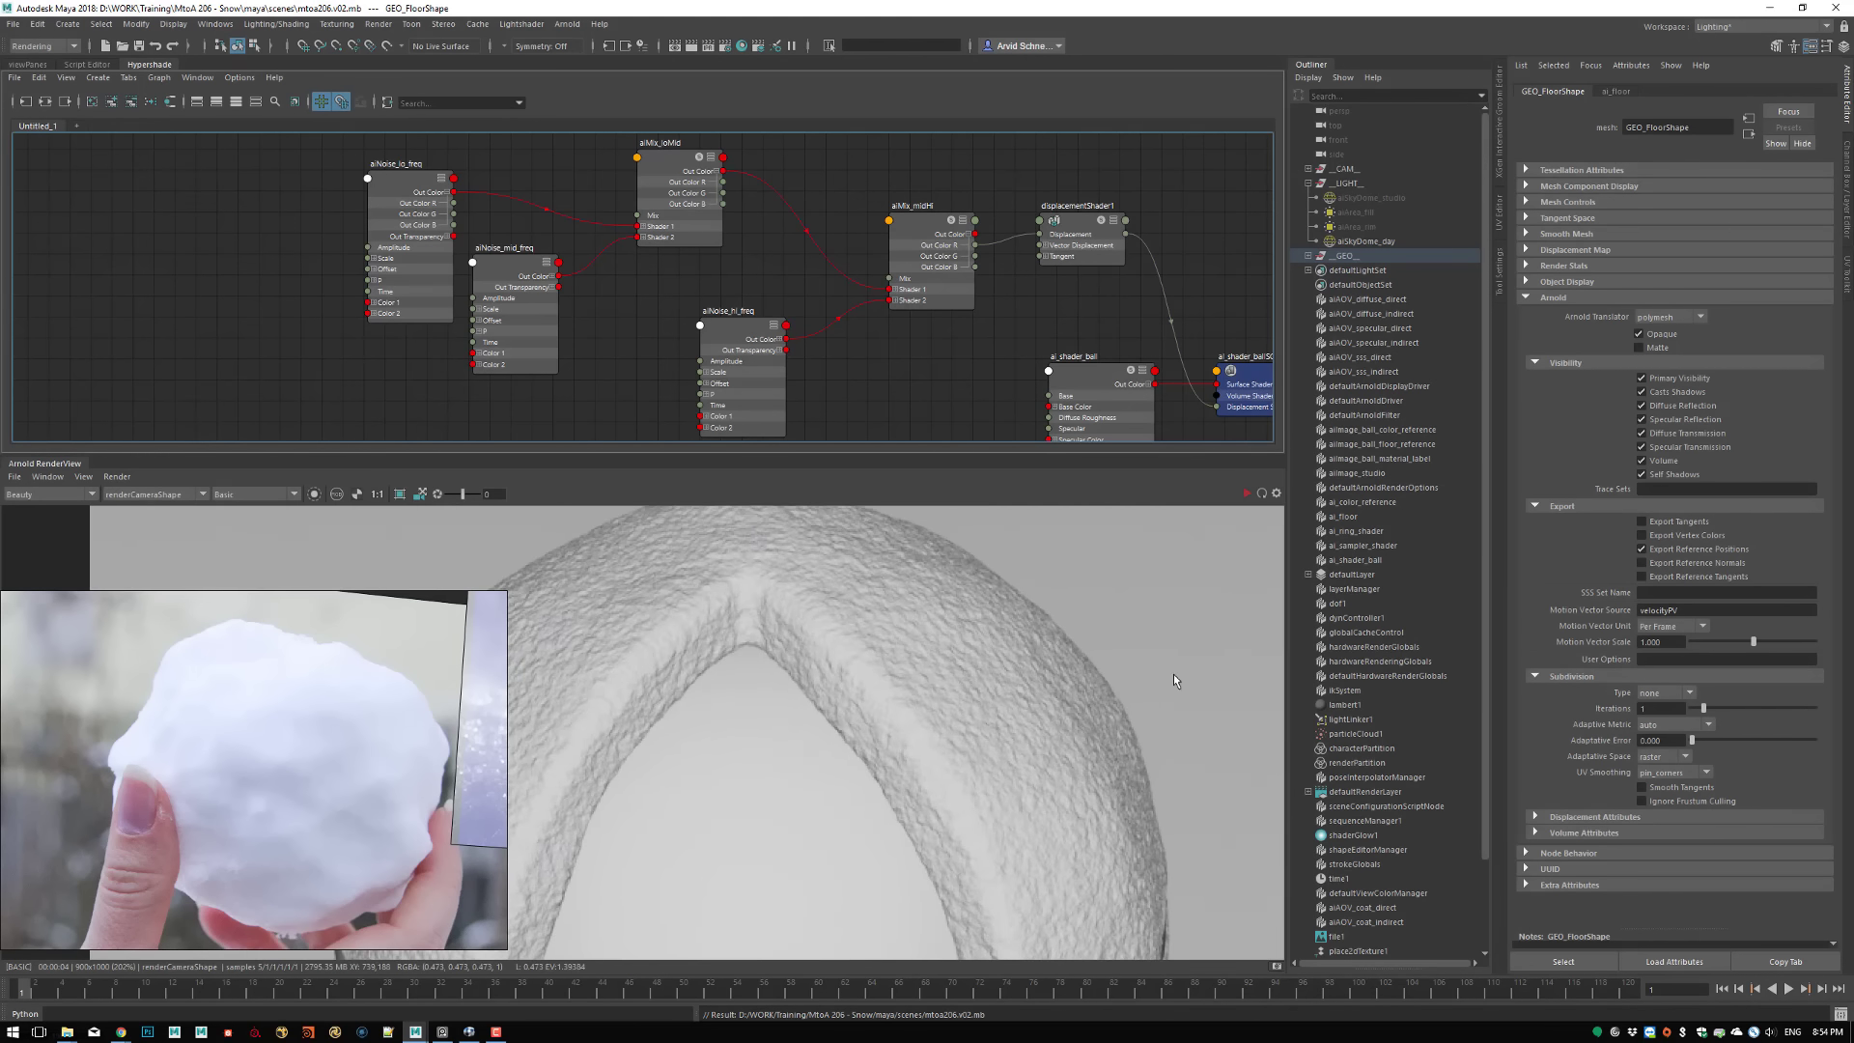
pyautogui.scroll(-2, 722, 699)
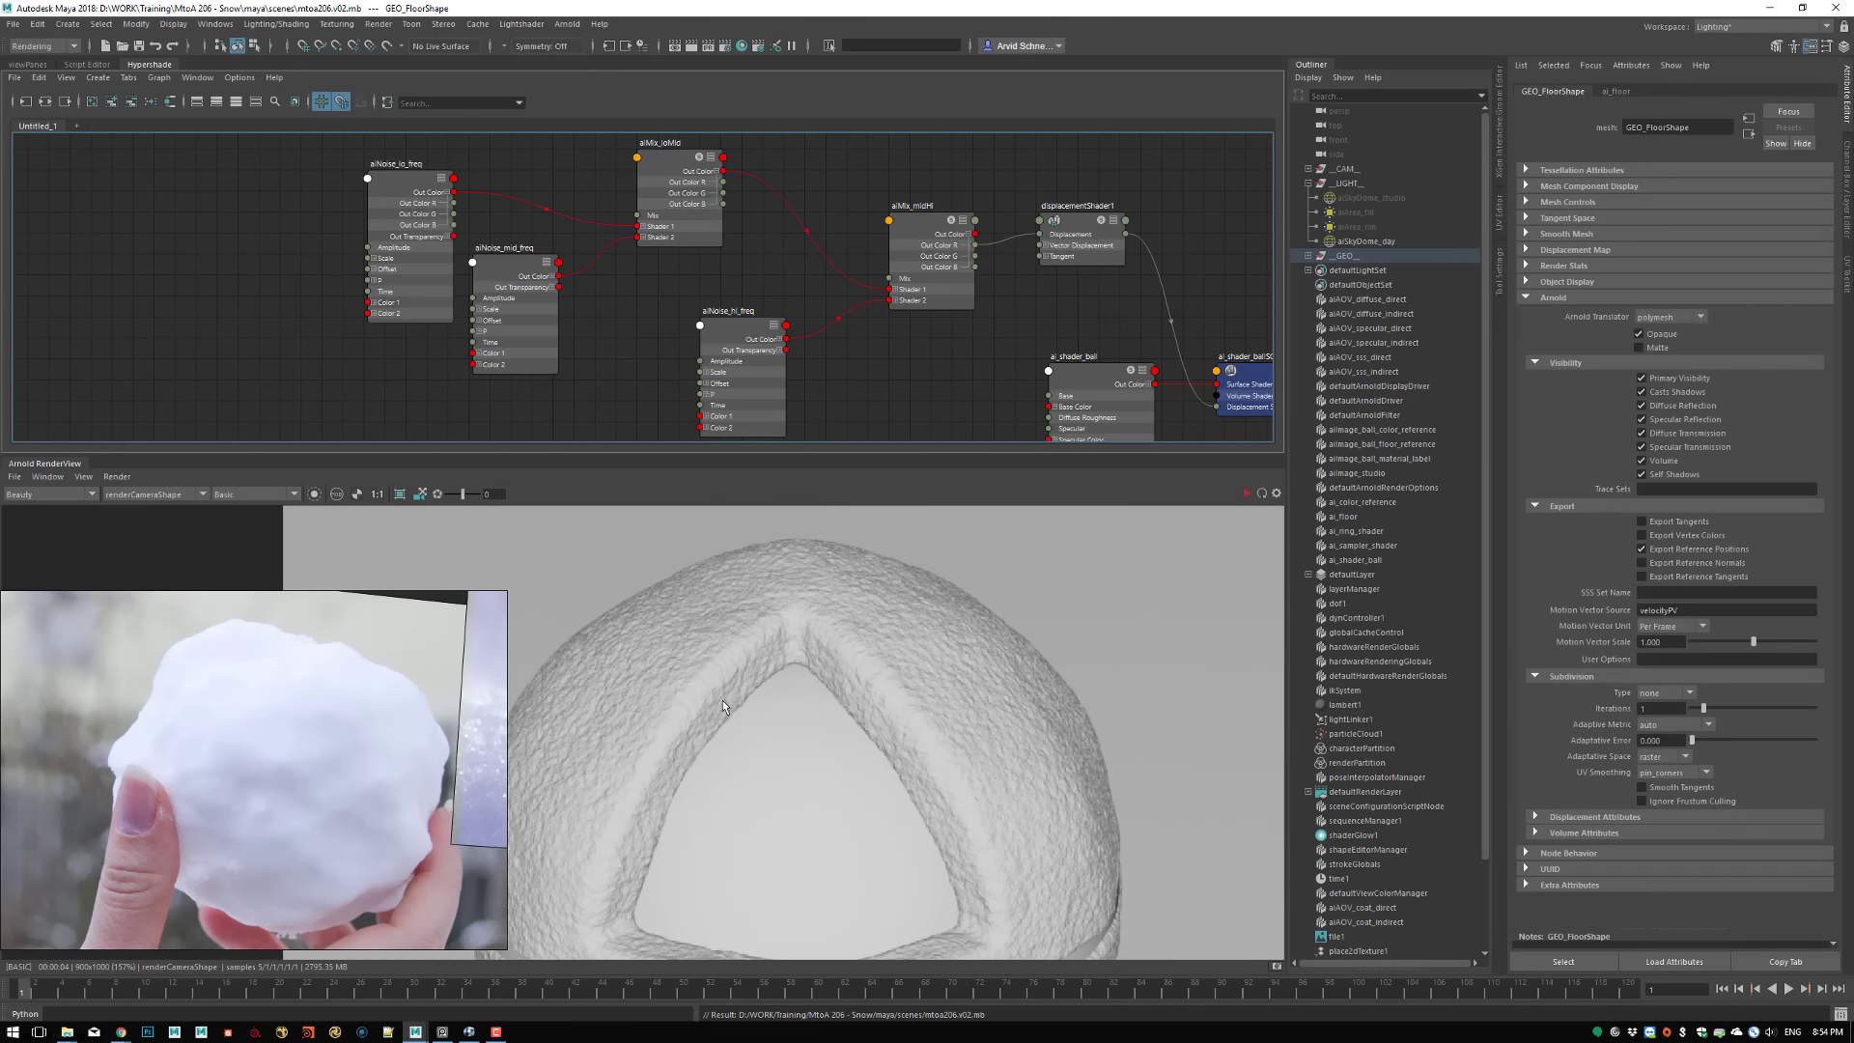
pyautogui.moveTo(892, 917); pyautogui.dragTo(1033, 688, button='middle')
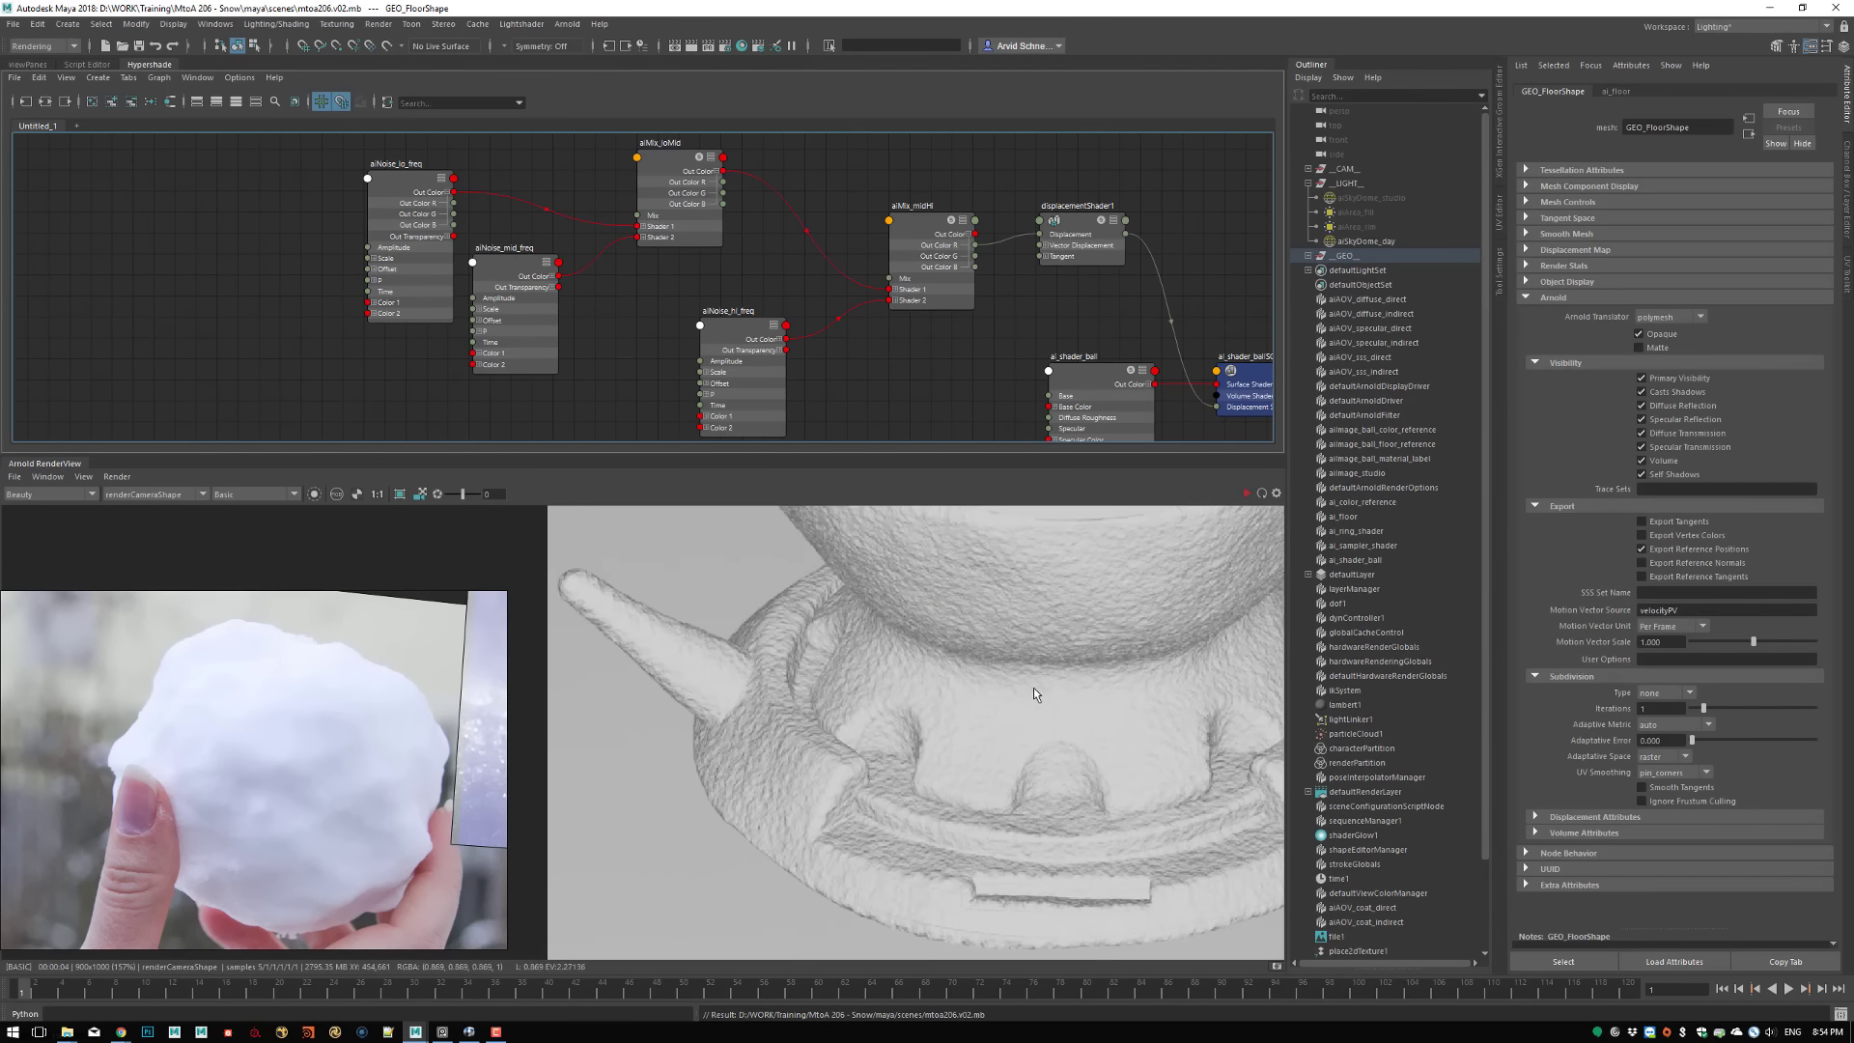
pyautogui.moveTo(975, 801); pyautogui.dragTo(826, 768, button='middle')
pyautogui.scroll(4, 797, 866)
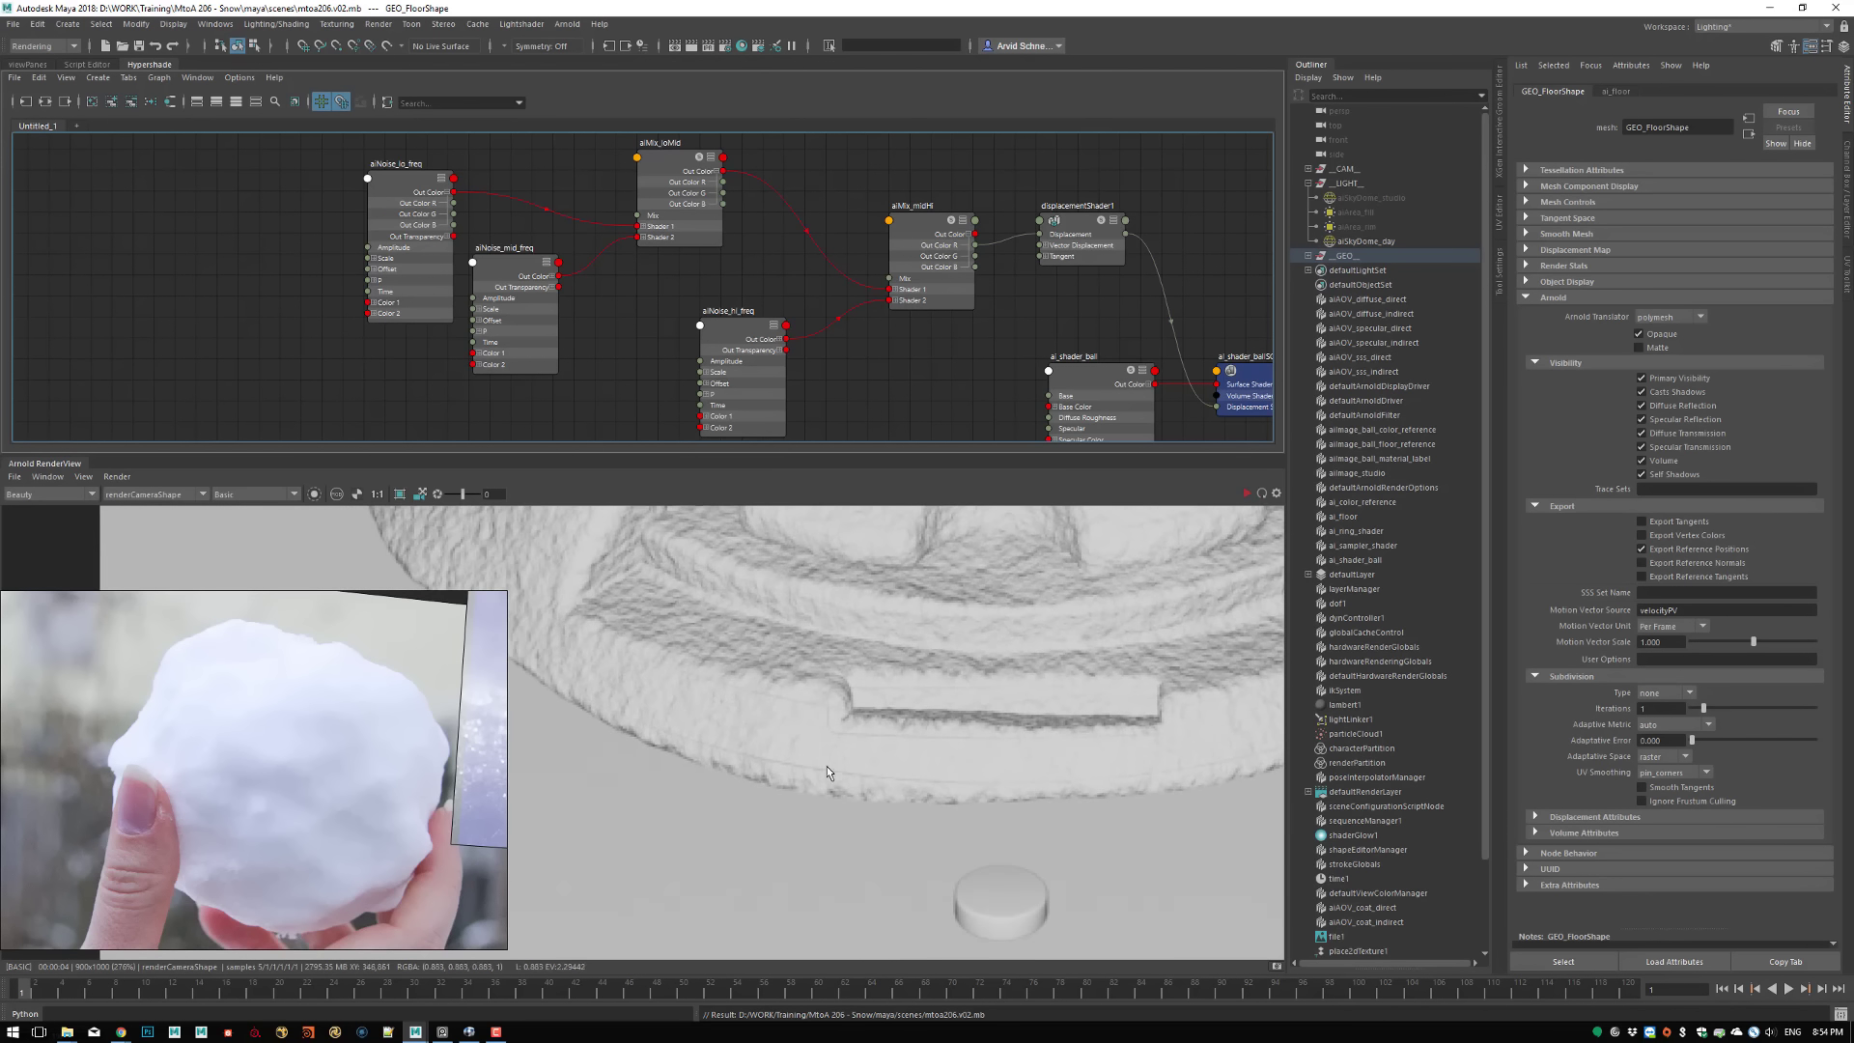
pyautogui.scroll(2, 826, 772)
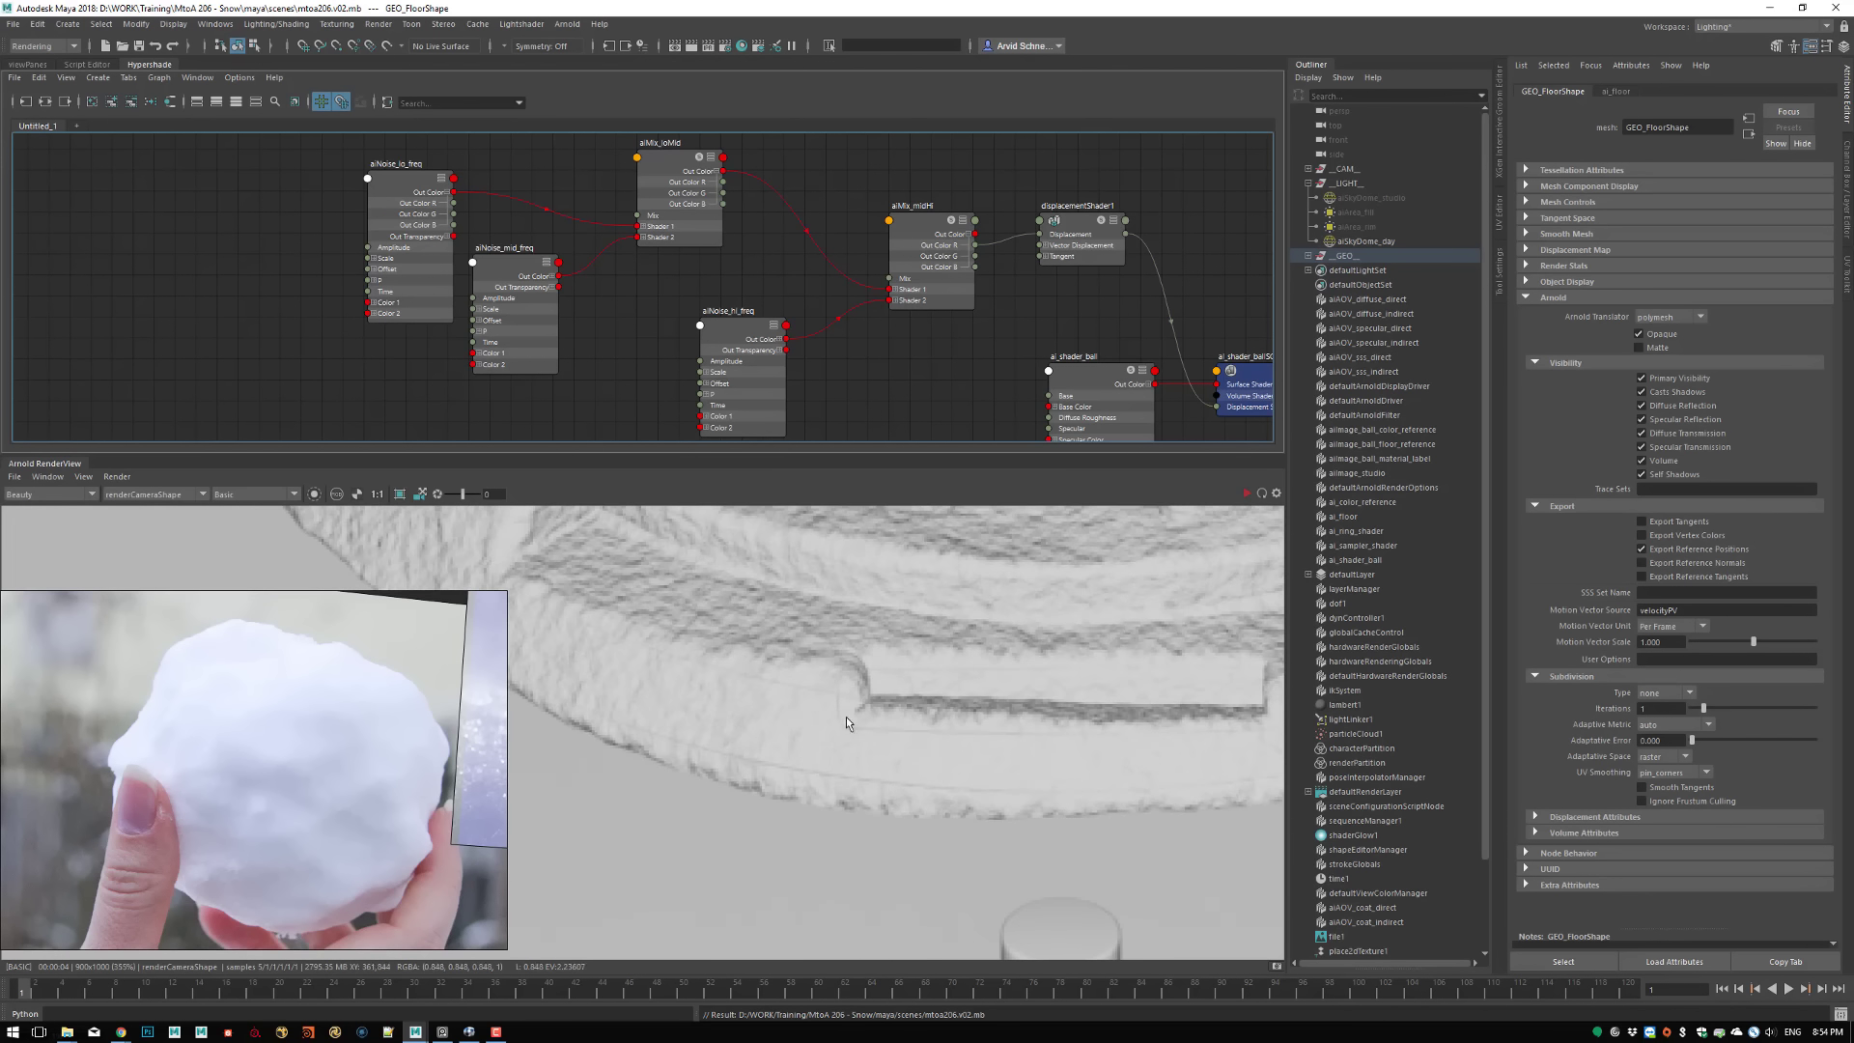
pyautogui.moveTo(825, 697); pyautogui.dragTo(795, 812, button='middle')
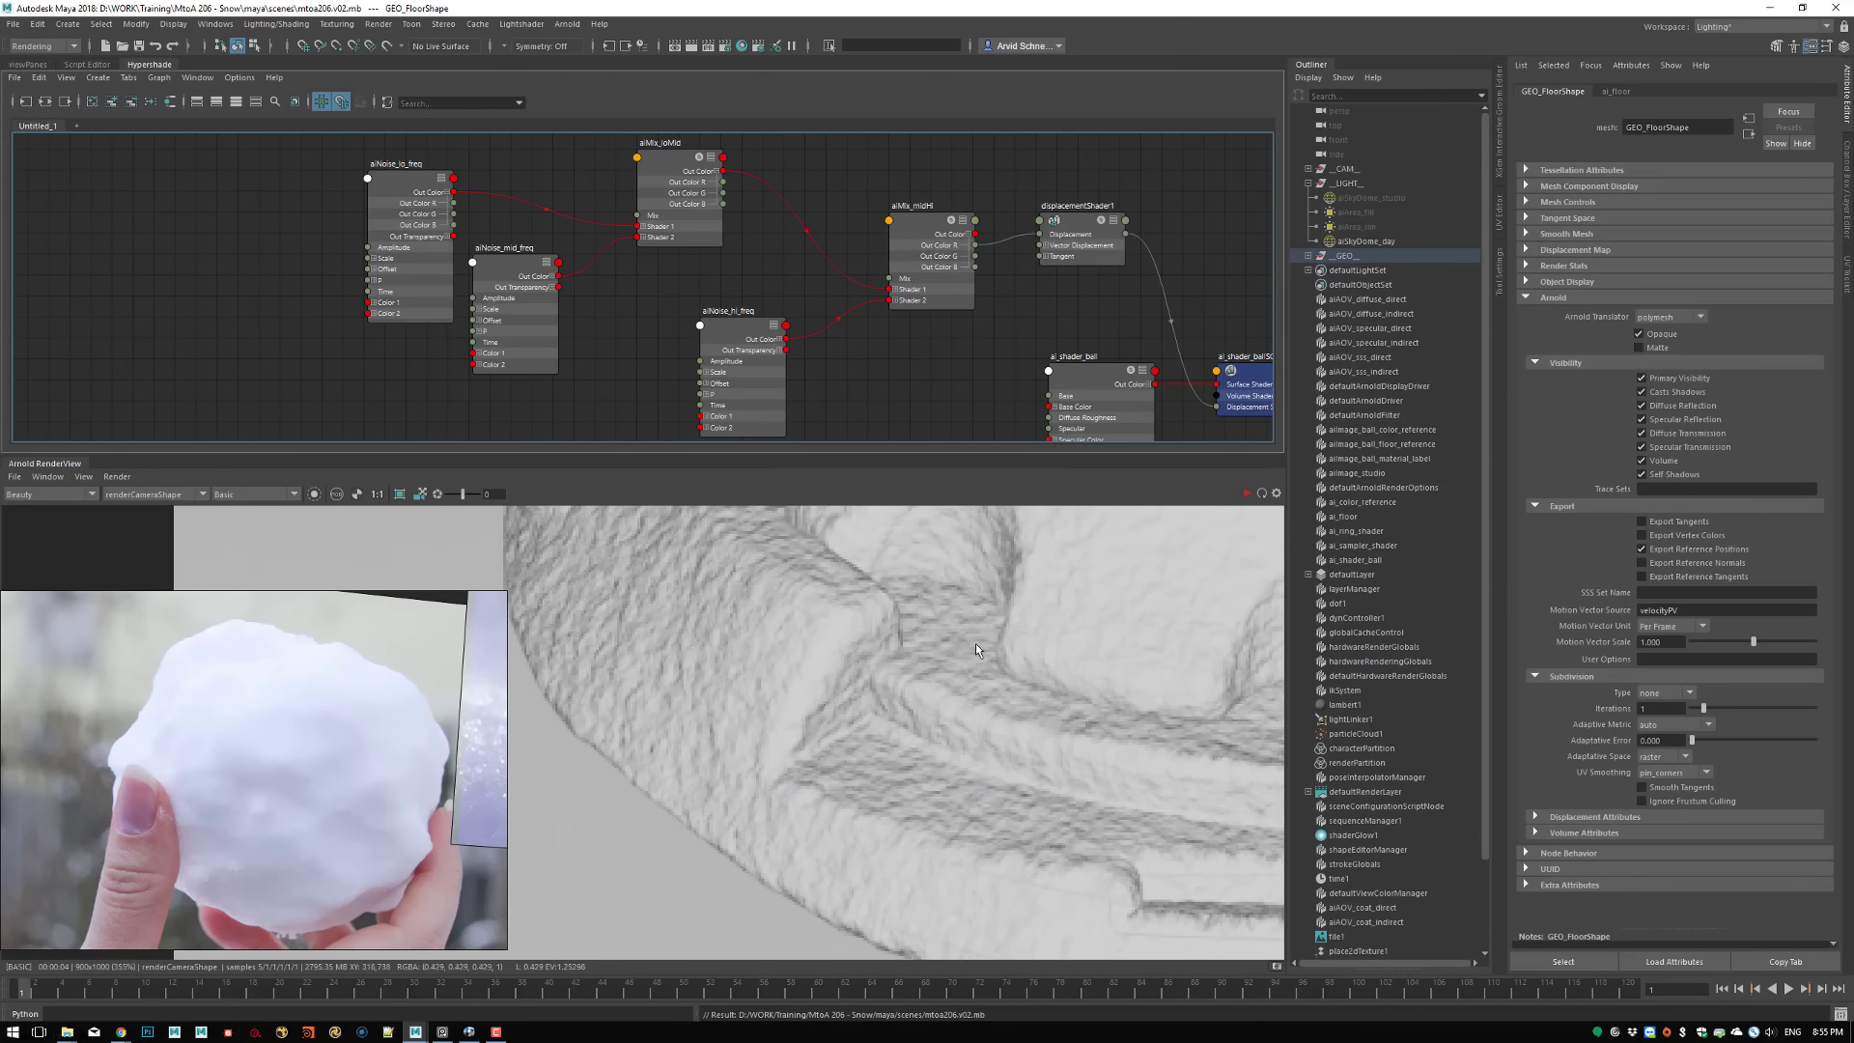
pyautogui.scroll(-2, 975, 649)
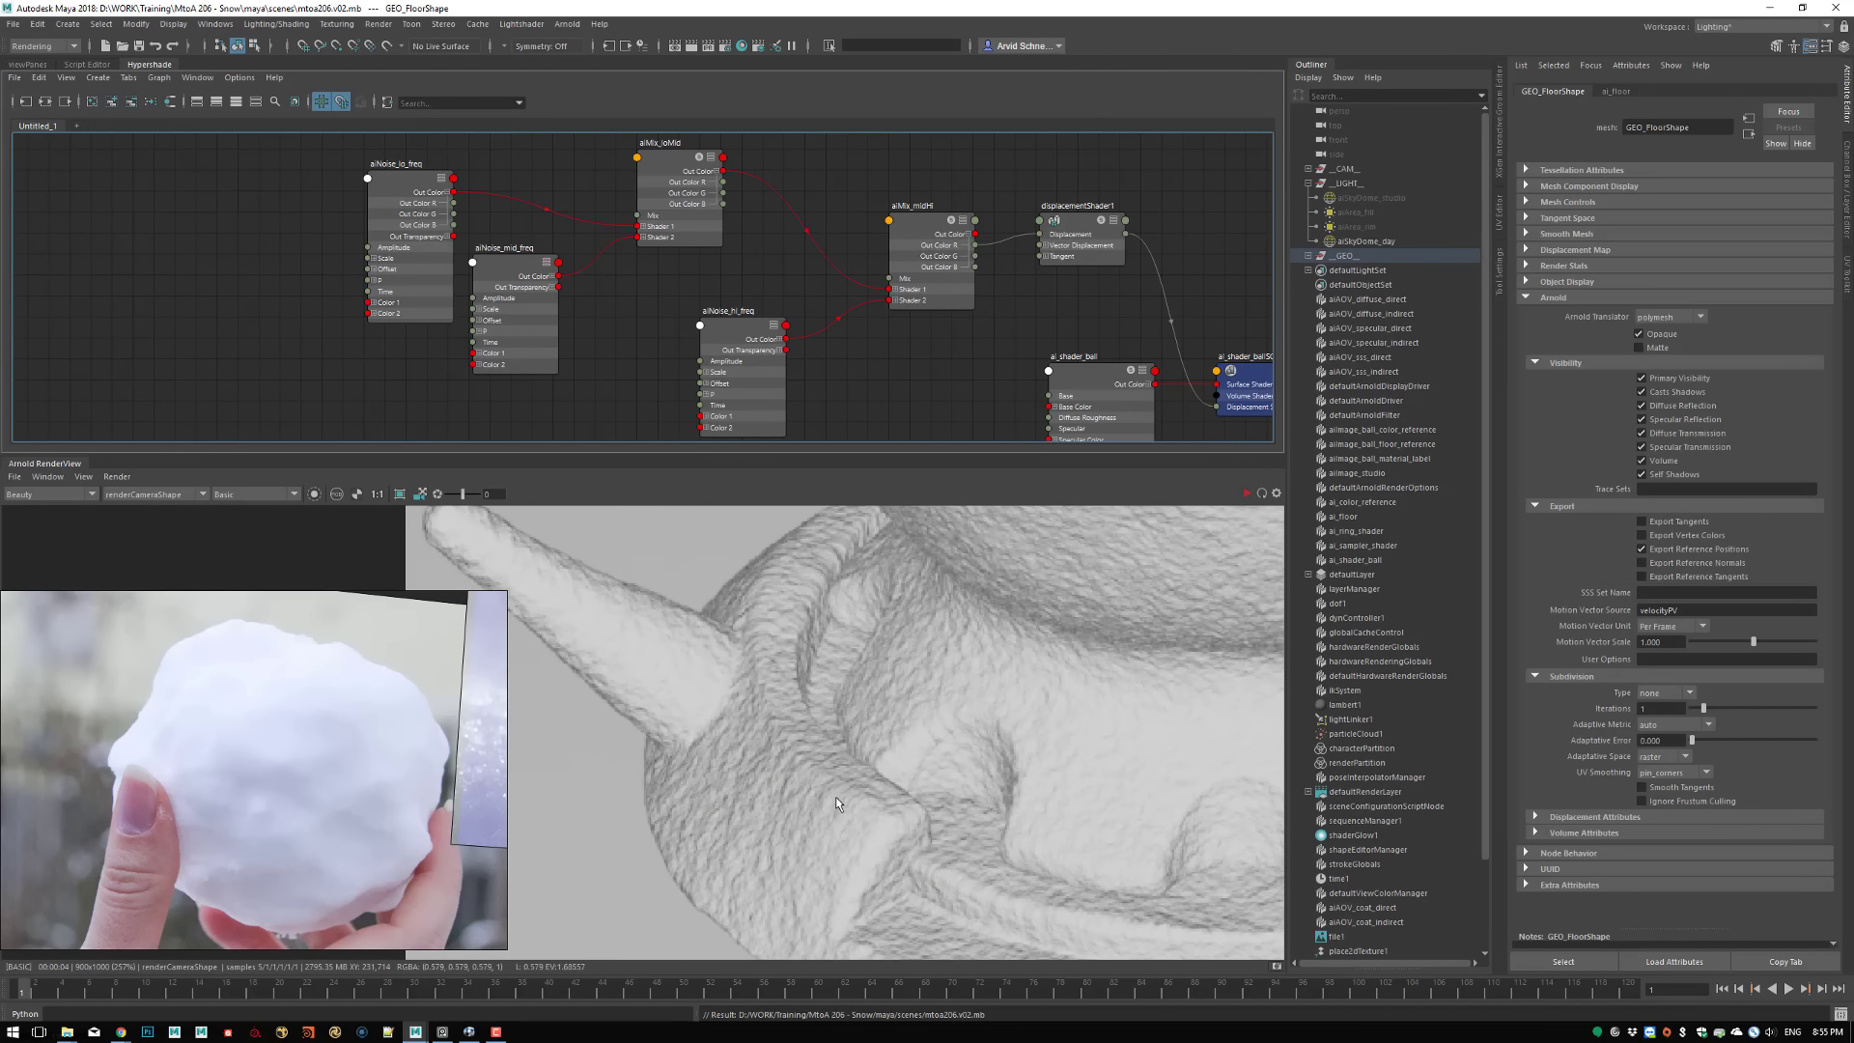
pyautogui.scroll(-3, 898, 751)
pyautogui.moveTo(928, 650); pyautogui.dragTo(618, 893, button='middle')
pyautogui.moveTo(951, 591); pyautogui.dragTo(923, 773, button='middle')
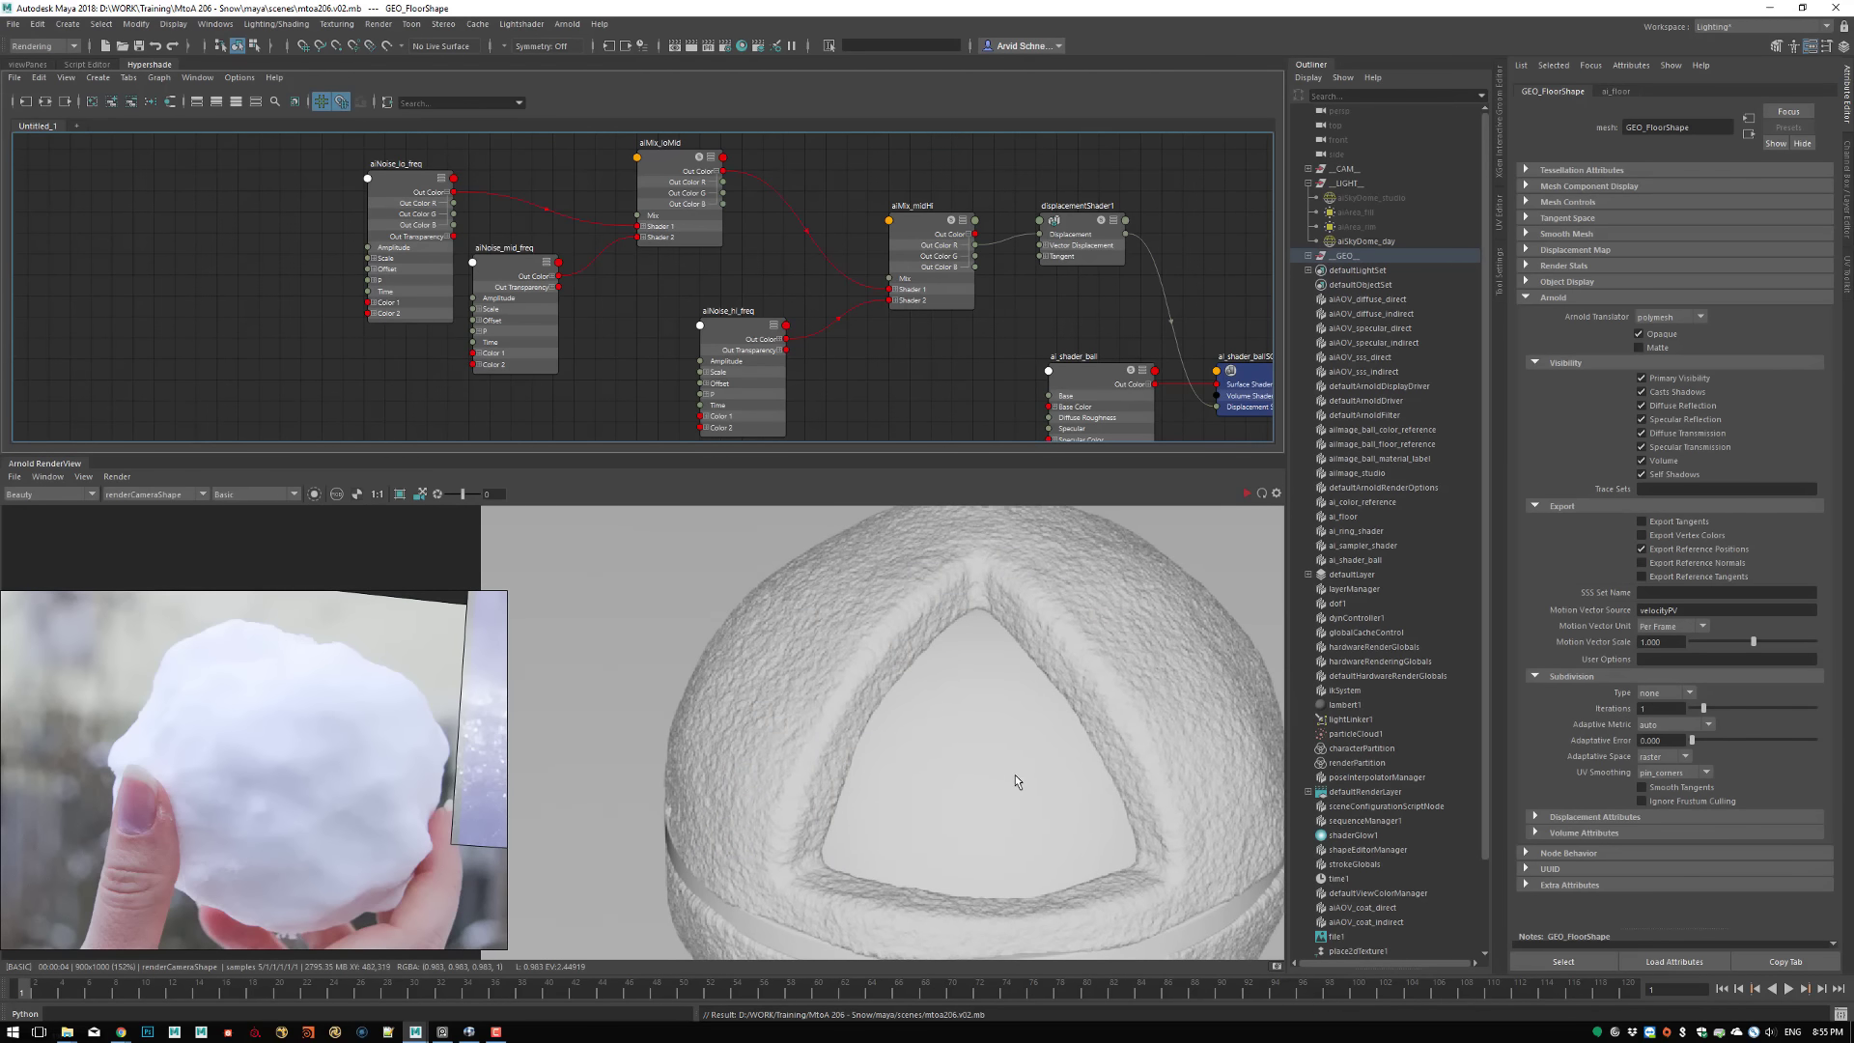
pyautogui.moveTo(810, 812); pyautogui.dragTo(774, 628, button='middle')
pyautogui.moveTo(924, 785); pyautogui.dragTo(808, 726, button='middle')
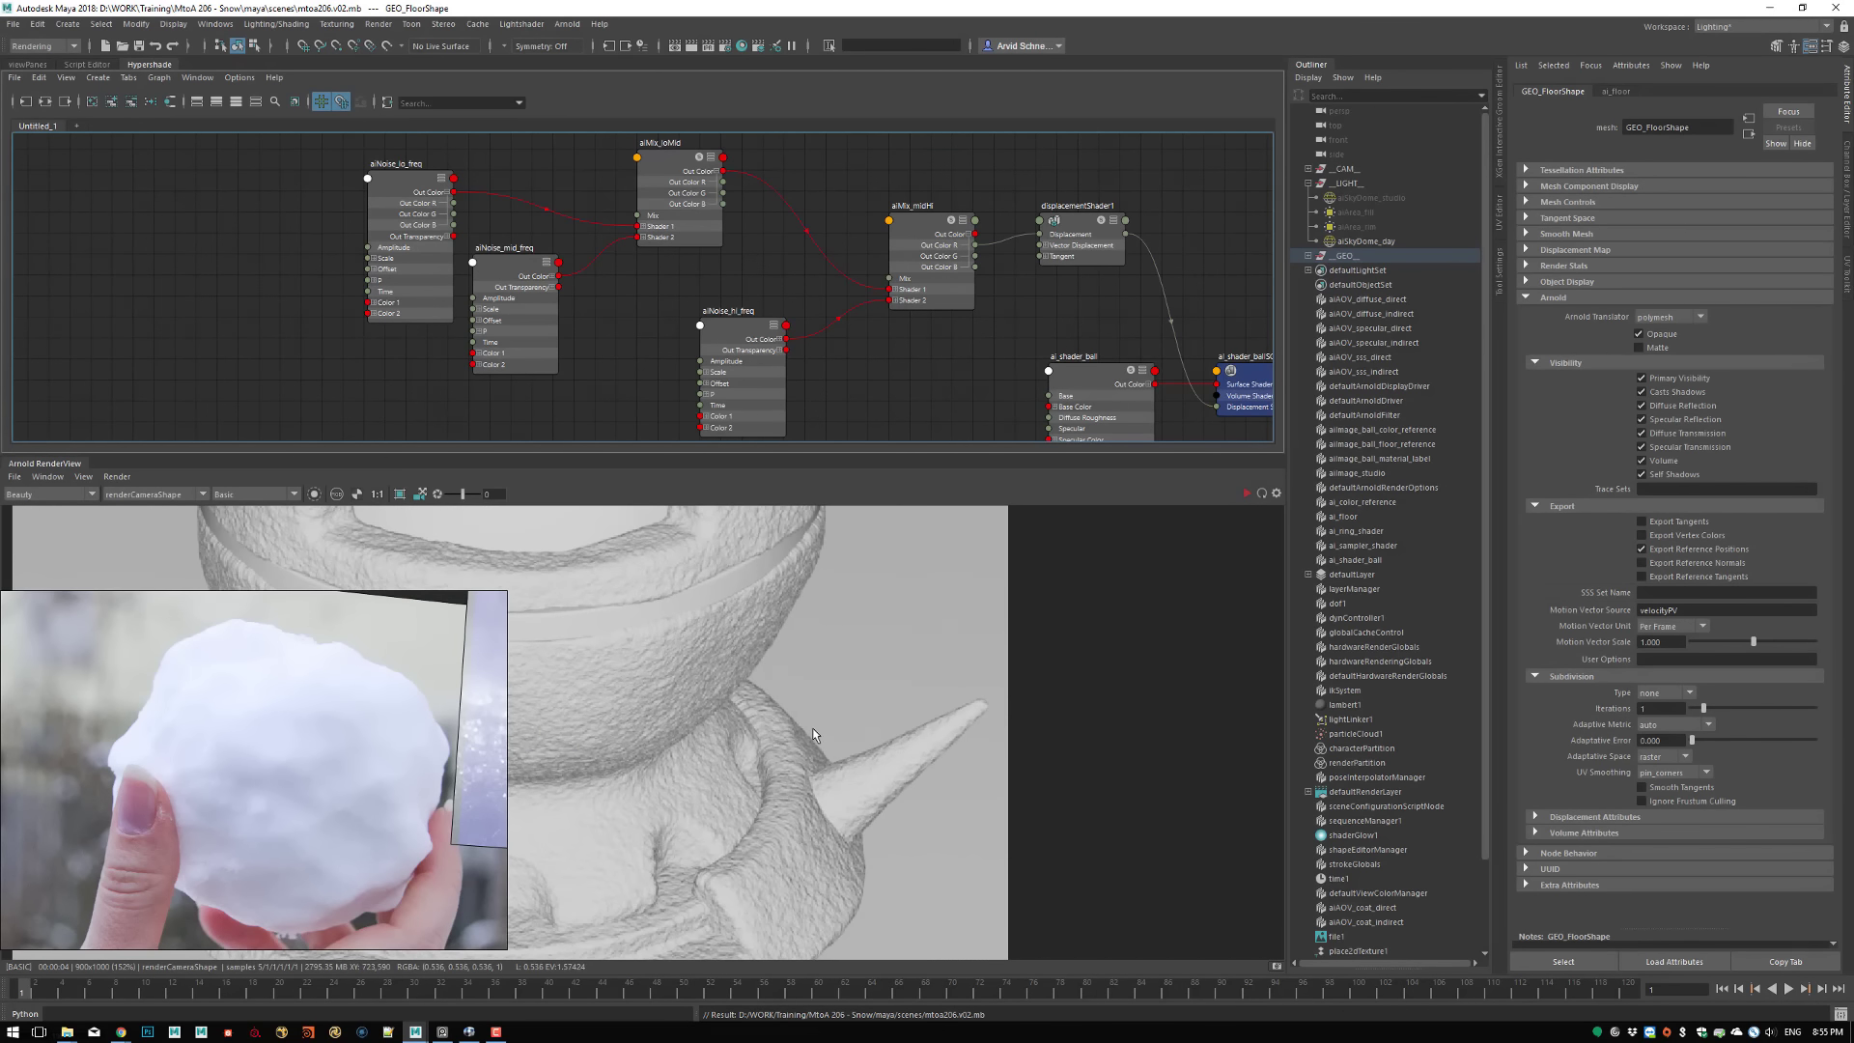
pyautogui.moveTo(703, 674); pyautogui.dragTo(1017, 843, button='middle')
pyautogui.moveTo(888, 637); pyautogui.dragTo(832, 687, button='middle')
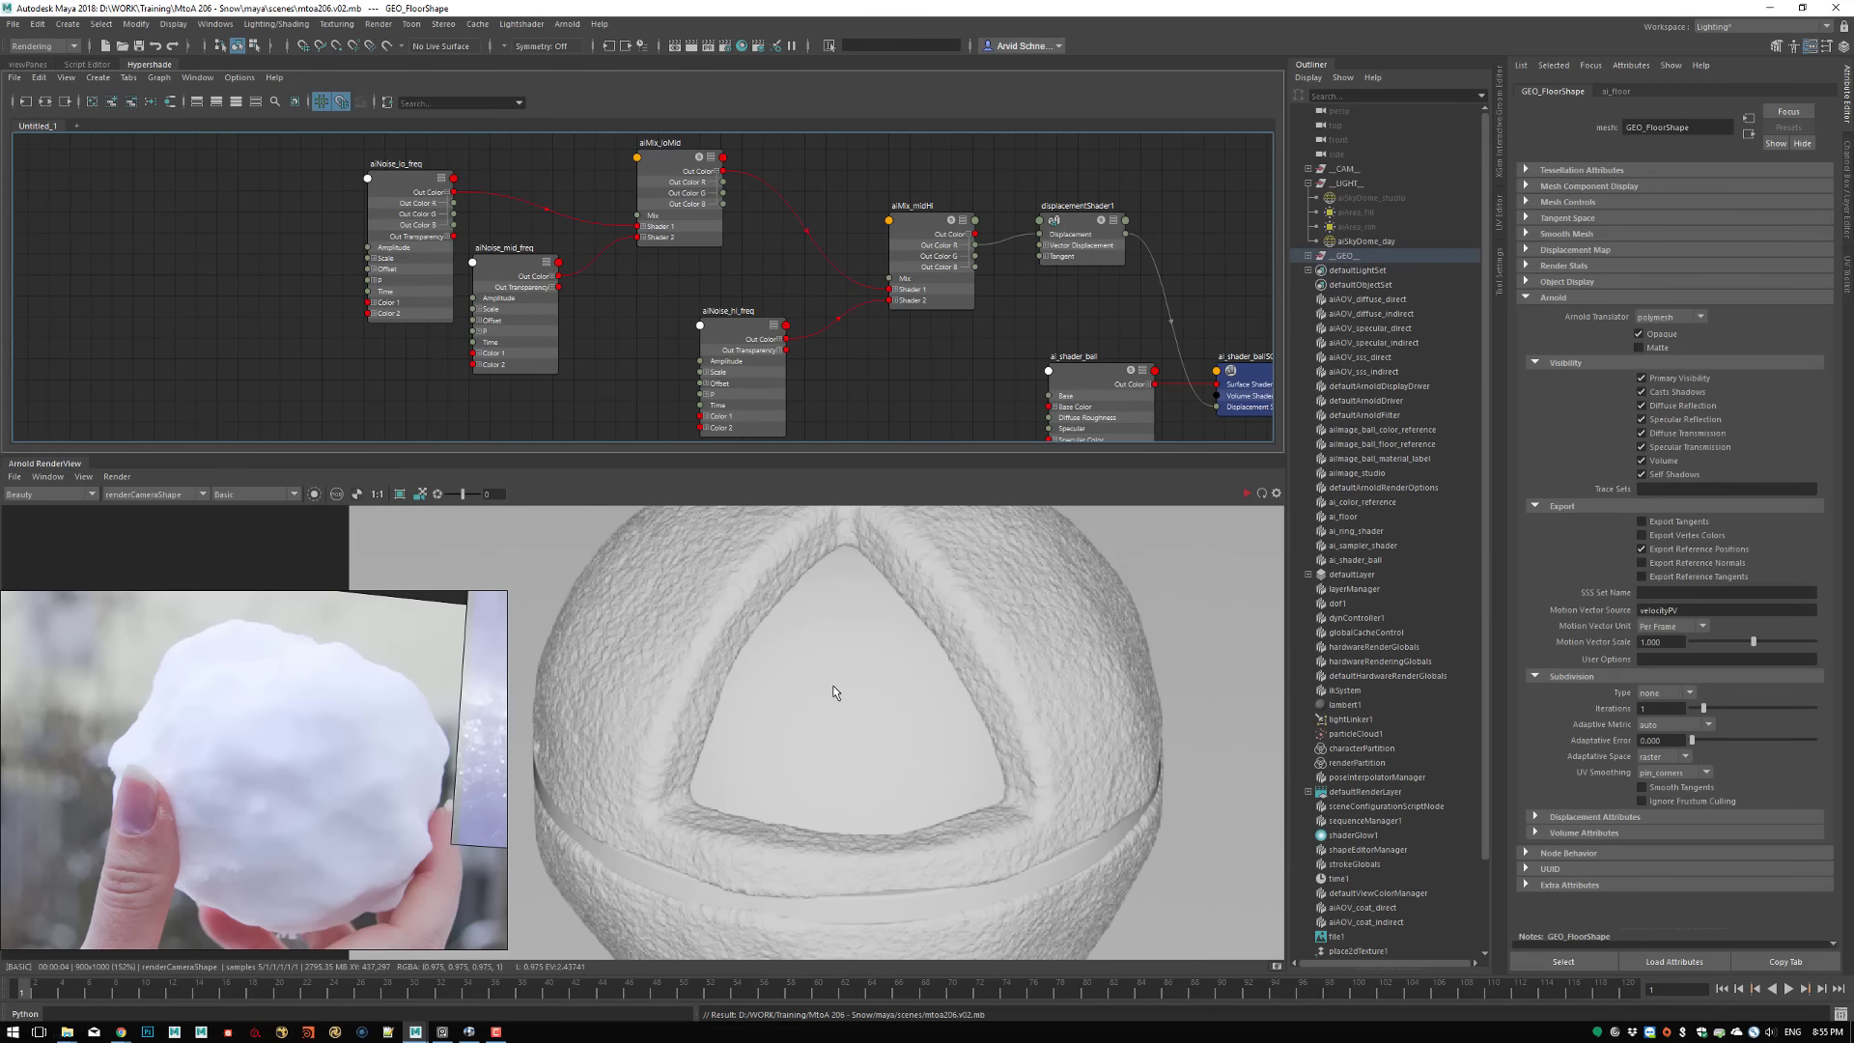
# Save the scene, then restart the render with the debug shading set to Shading
pyautogui.hotkey('ctrl', 's')
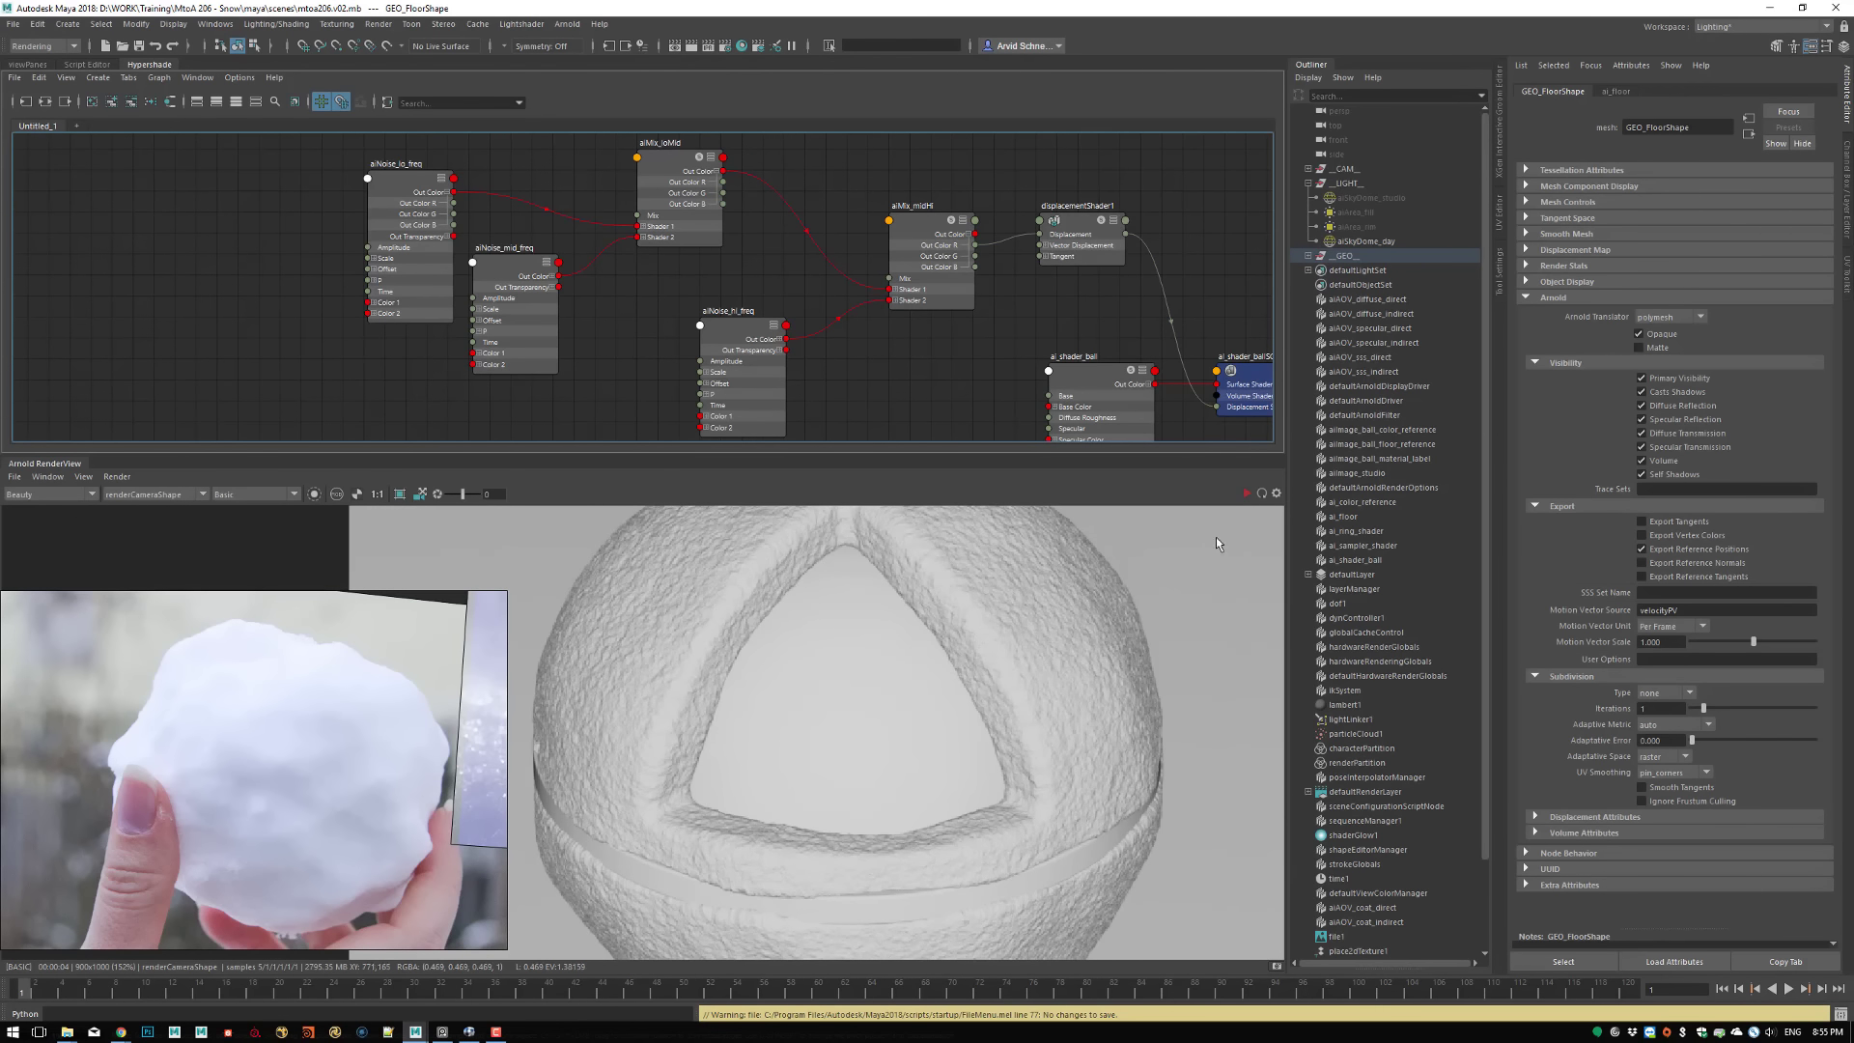
pyautogui.click(1246, 493)
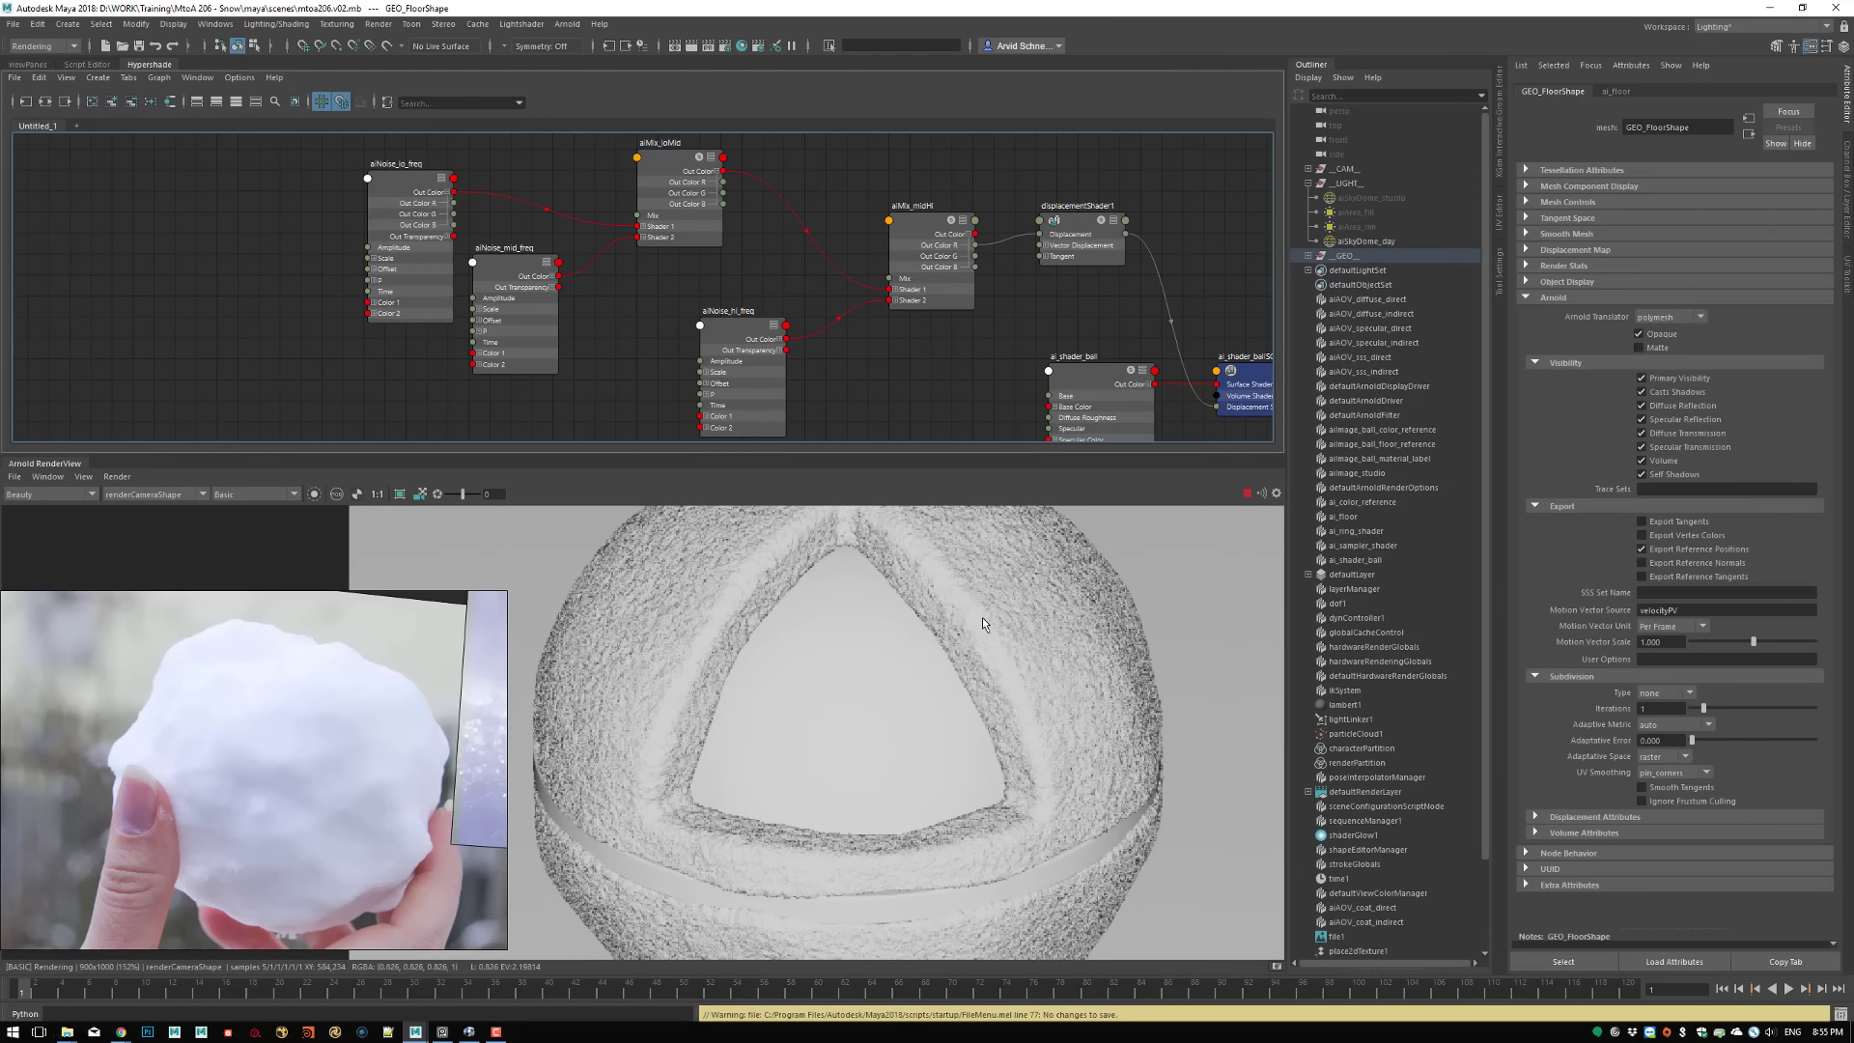
pyautogui.moveTo(982, 617); pyautogui.dragTo(931, 715, button='middle')
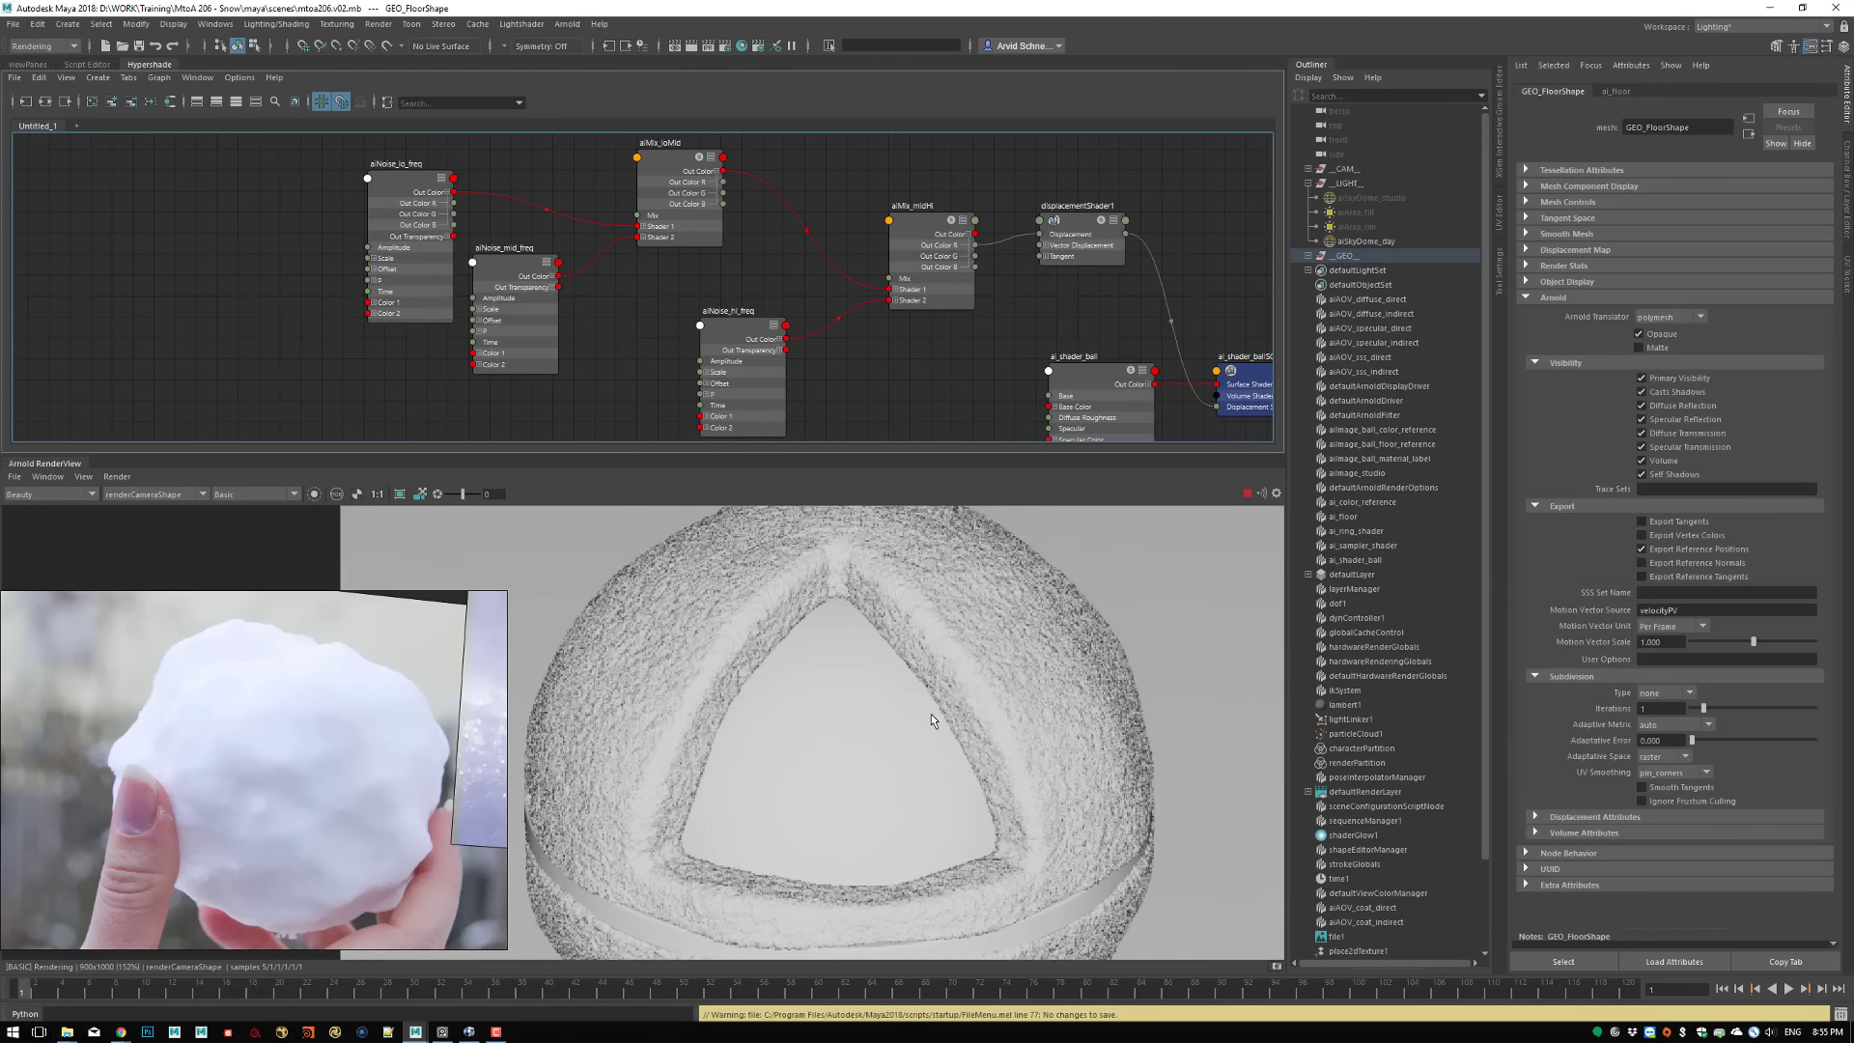
pyautogui.click(247, 493)
pyautogui.click(234, 517)
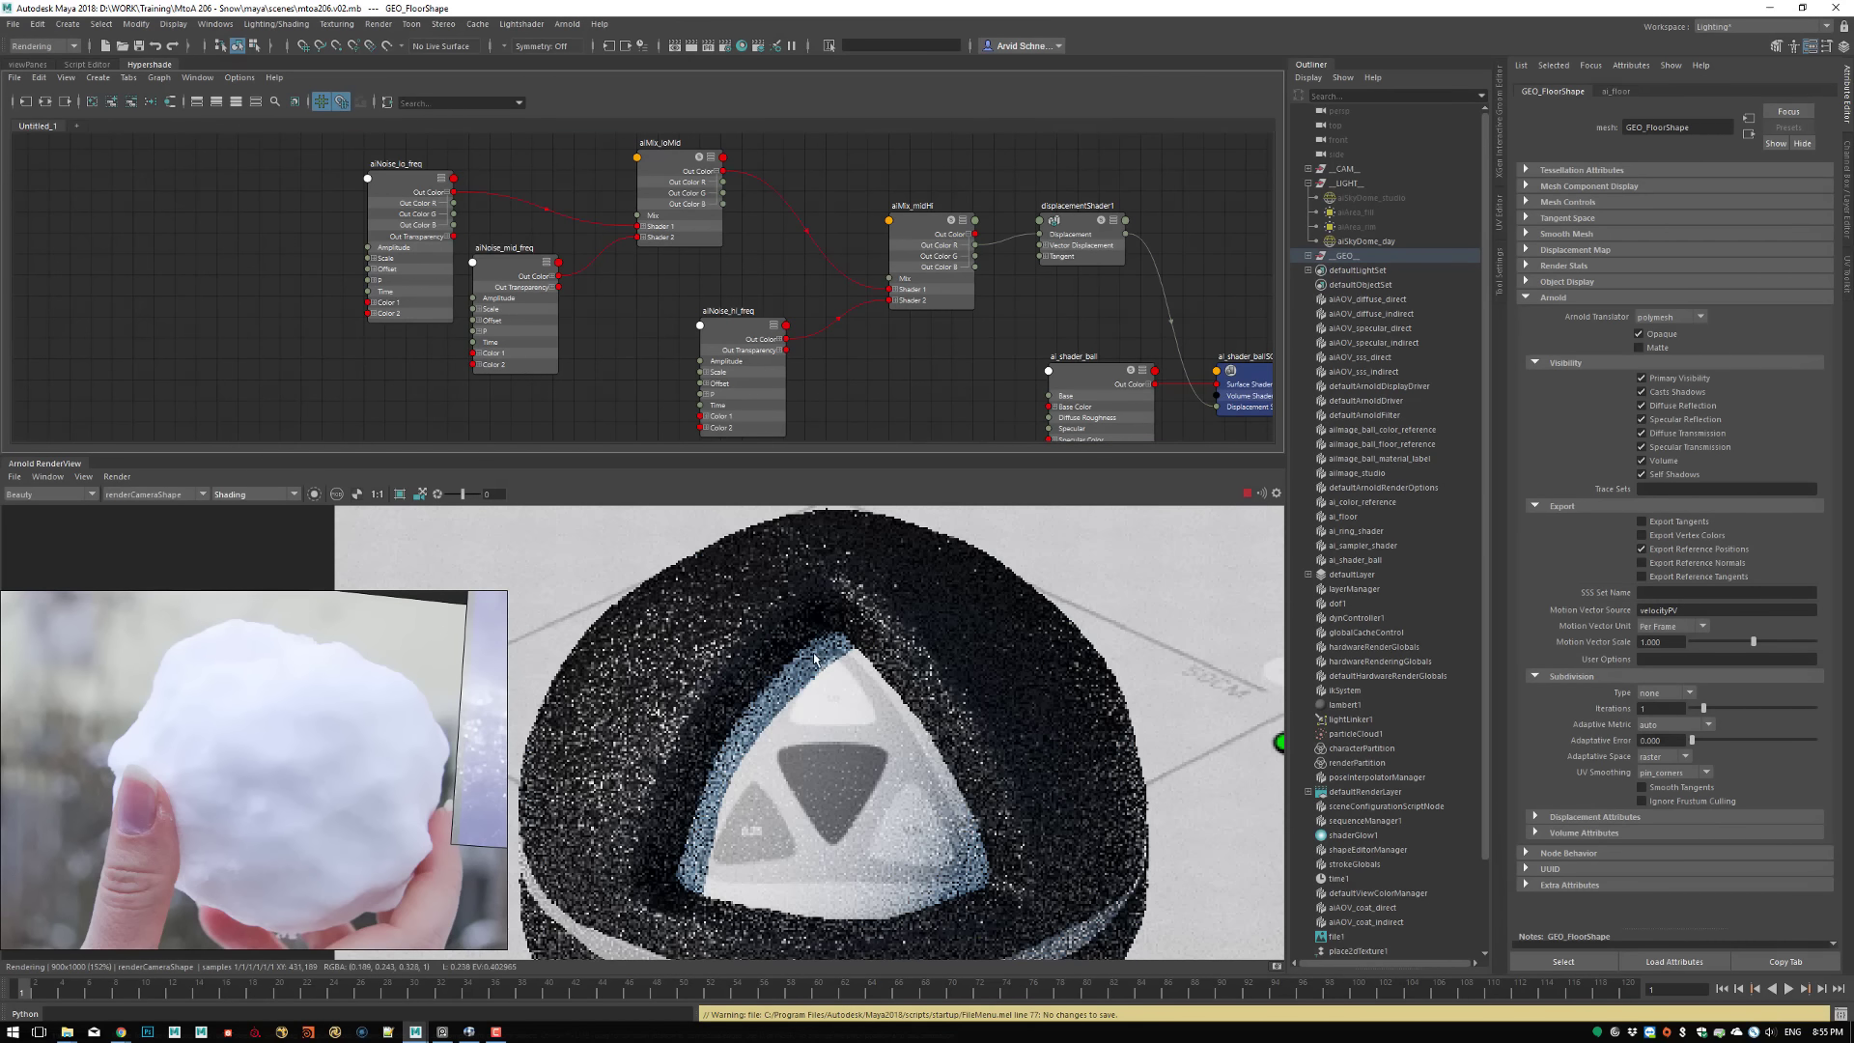
# Restrict the render to a crop region over the shader ball's upper left side, reaching into the triangular opening
pyautogui.moveTo(777, 801); pyautogui.dragTo(854, 583, button='middle')
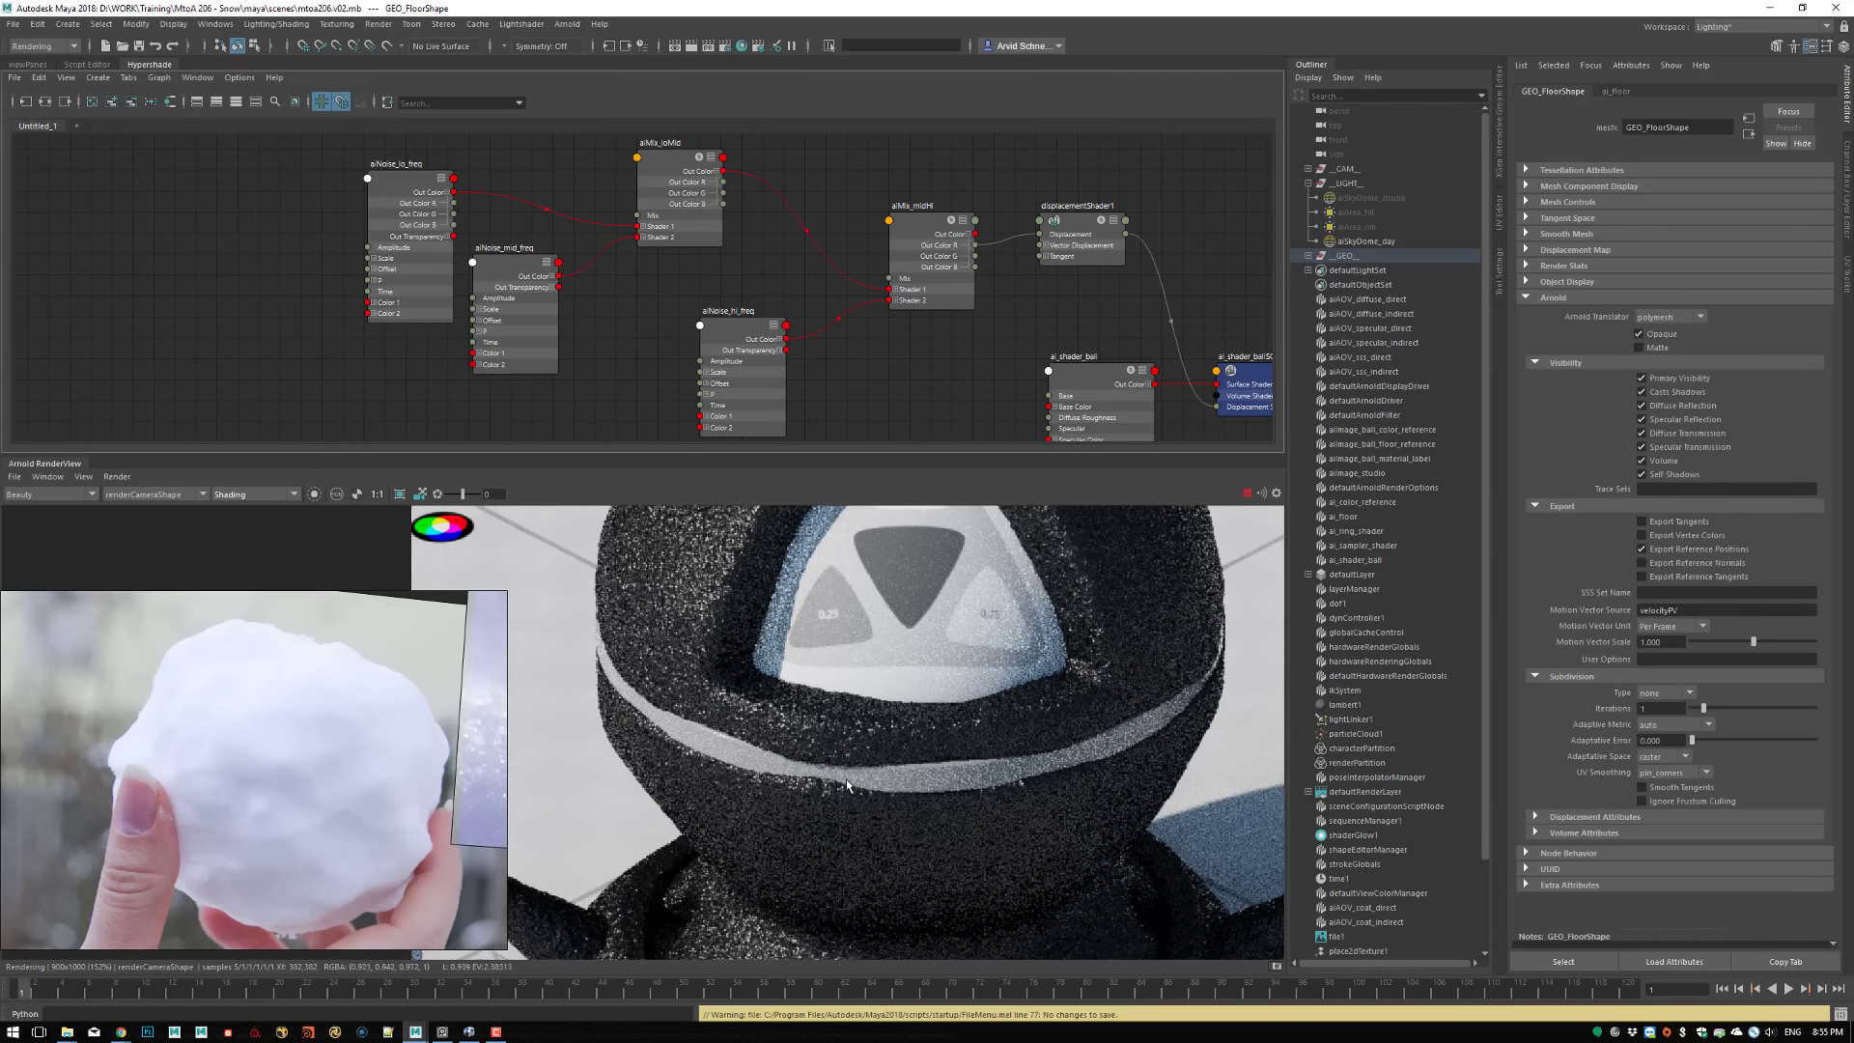
pyautogui.moveTo(847, 780); pyautogui.dragTo(861, 1001, button='middle')
pyautogui.keyDown('shift'); pyautogui.moveTo(627, 562); pyautogui.dragTo(889, 928); pyautogui.keyUp('shift')
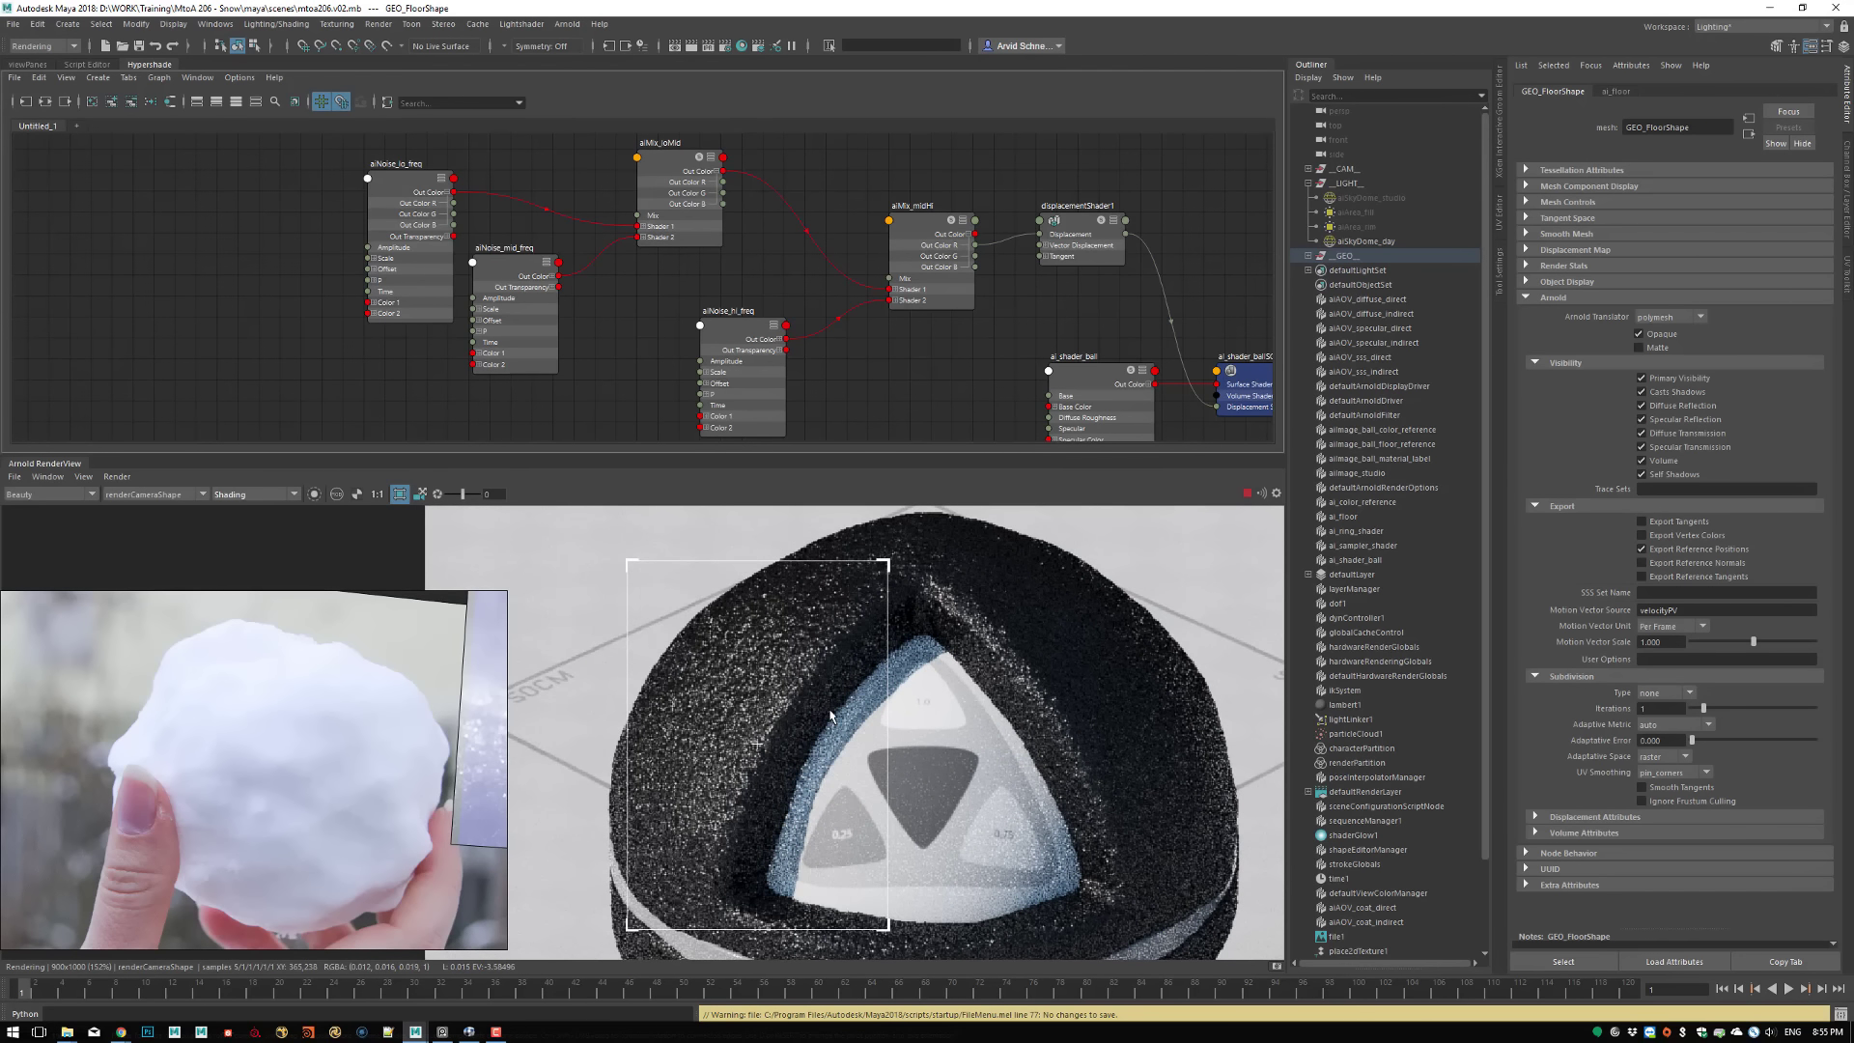
pyautogui.moveTo(756, 748); pyautogui.dragTo(744, 730)
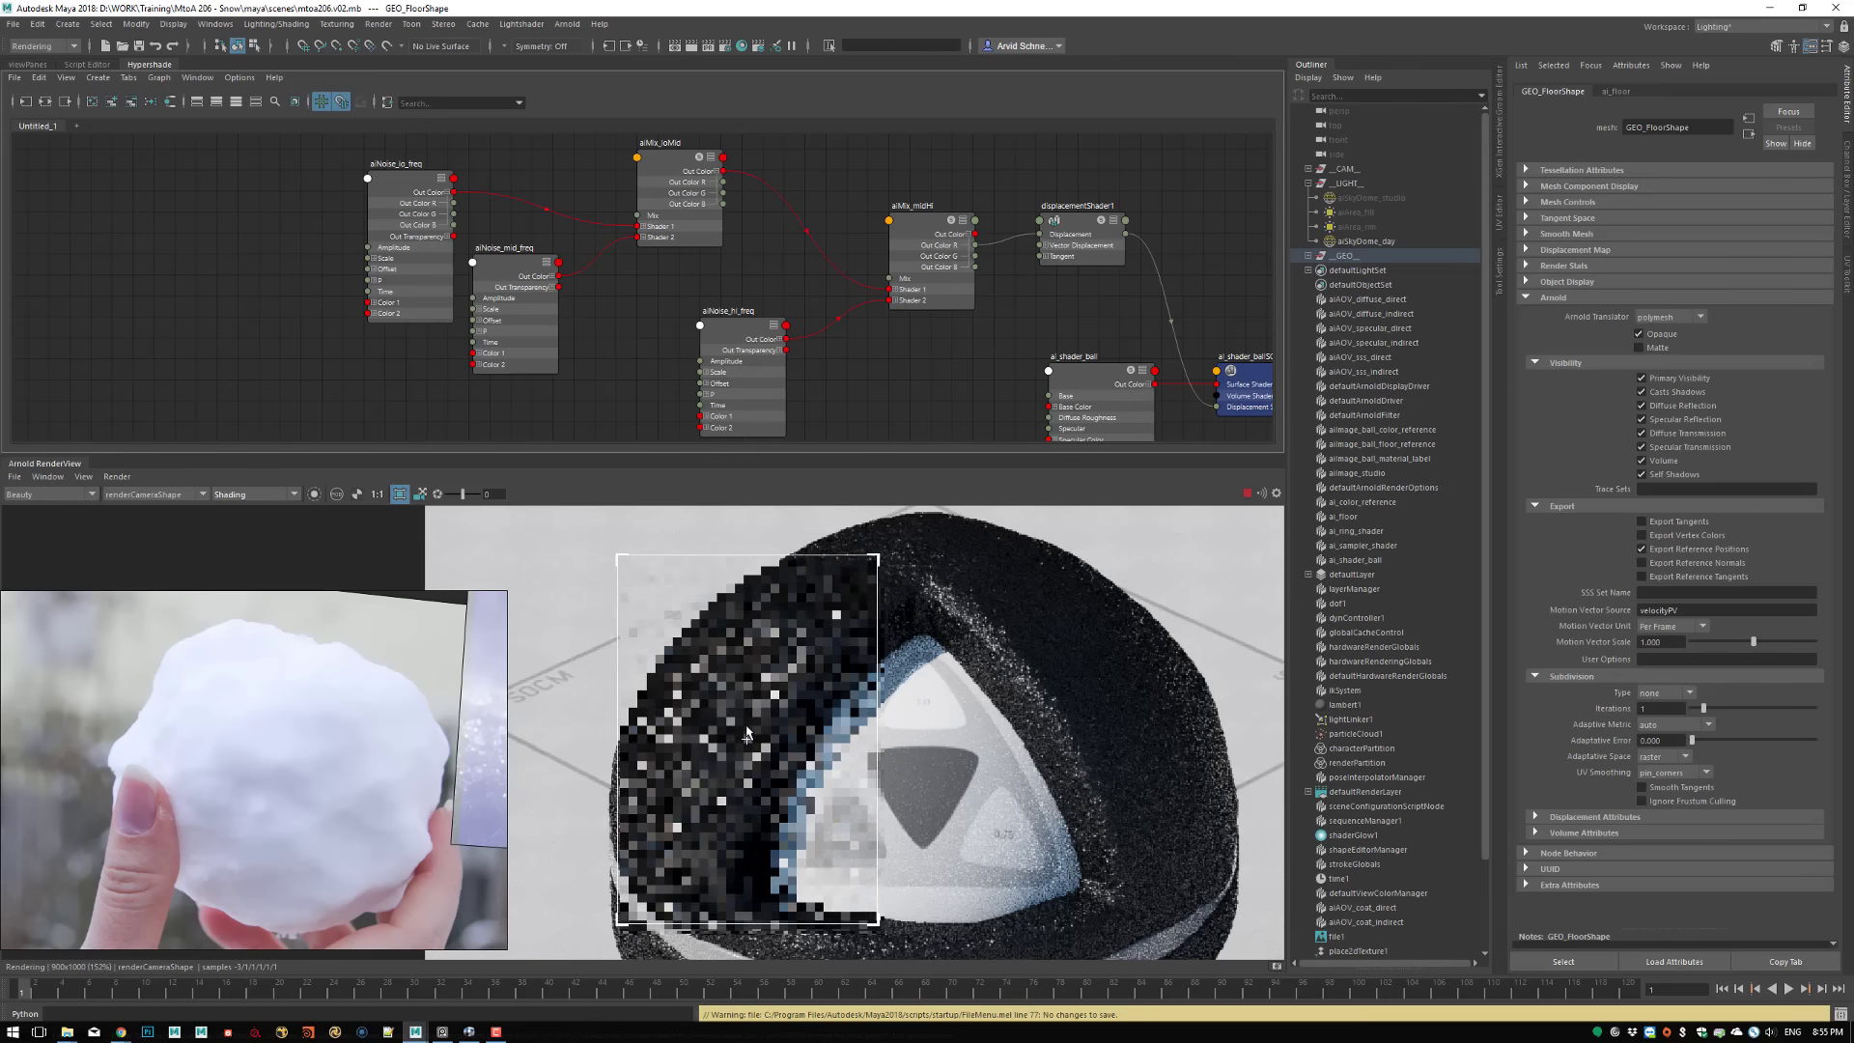
# Select the shader ball's ai_shader_ball material and lower its Specular Roughness to 0.072
pyautogui.click(830, 678)
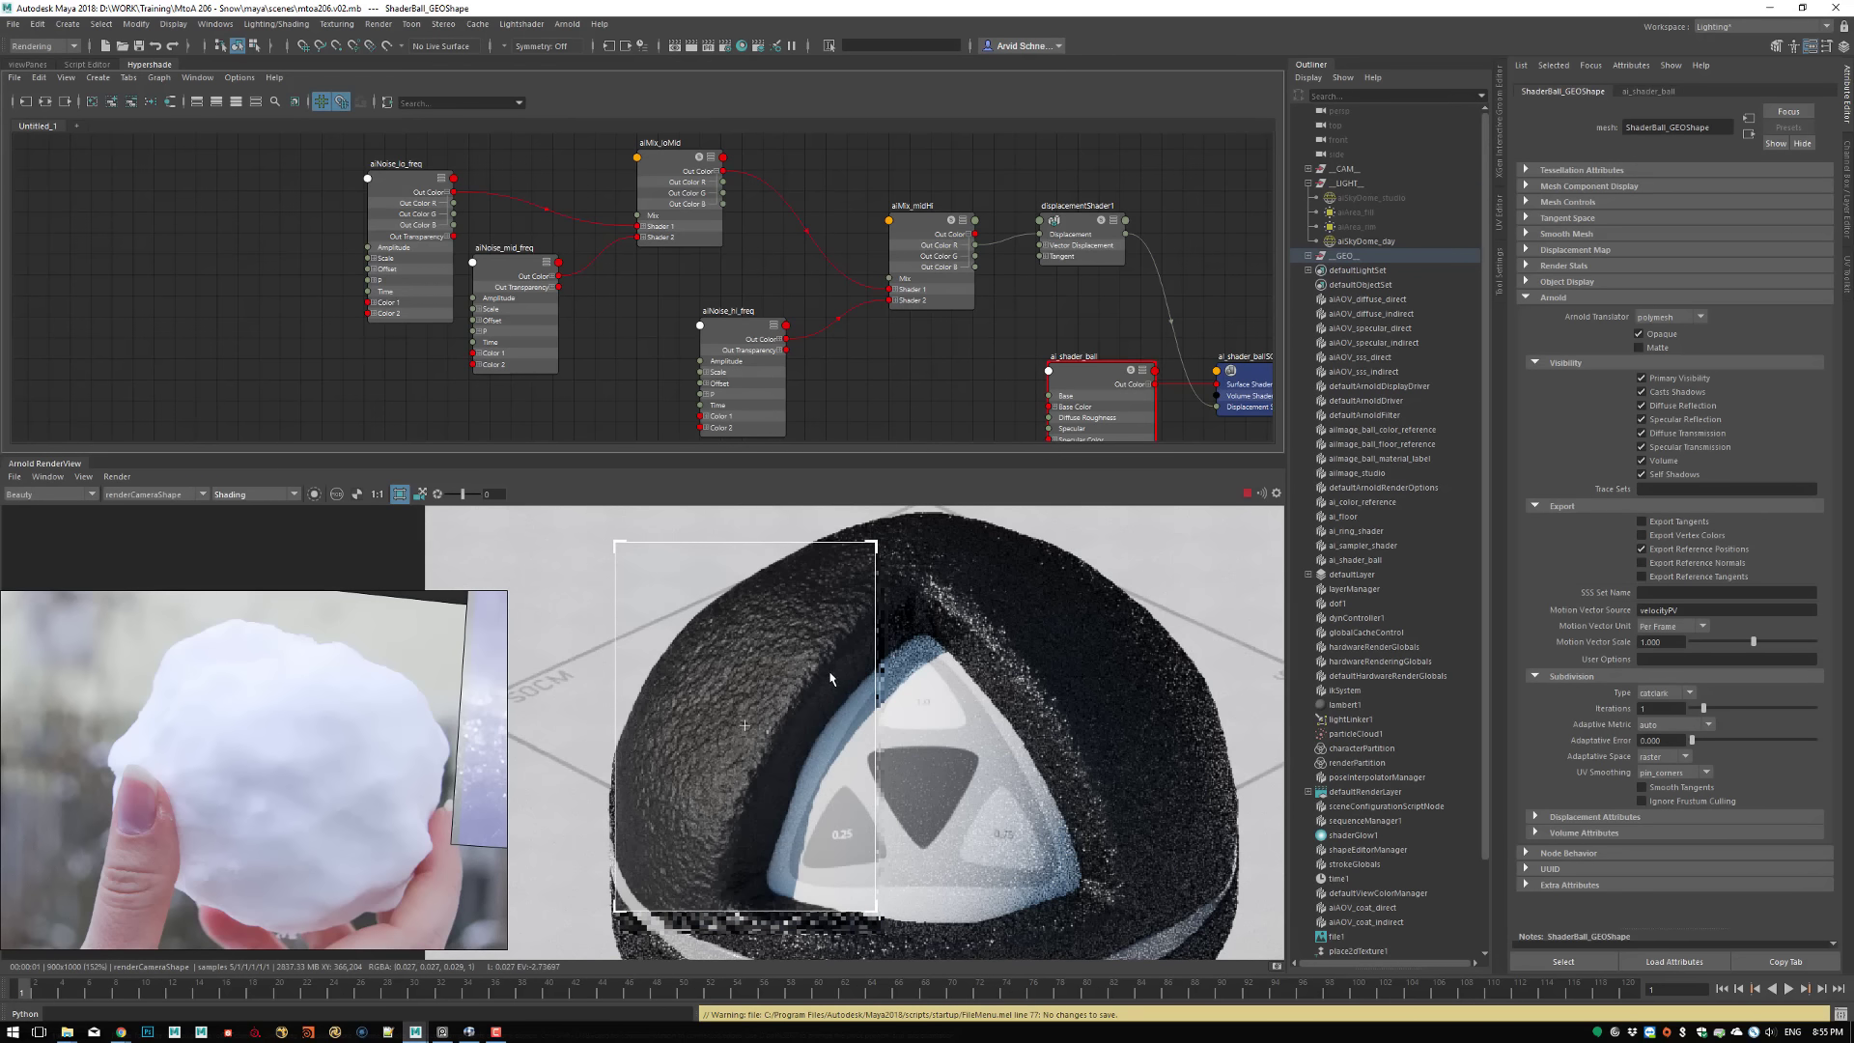
pyautogui.click(1641, 91)
pyautogui.click(1702, 374)
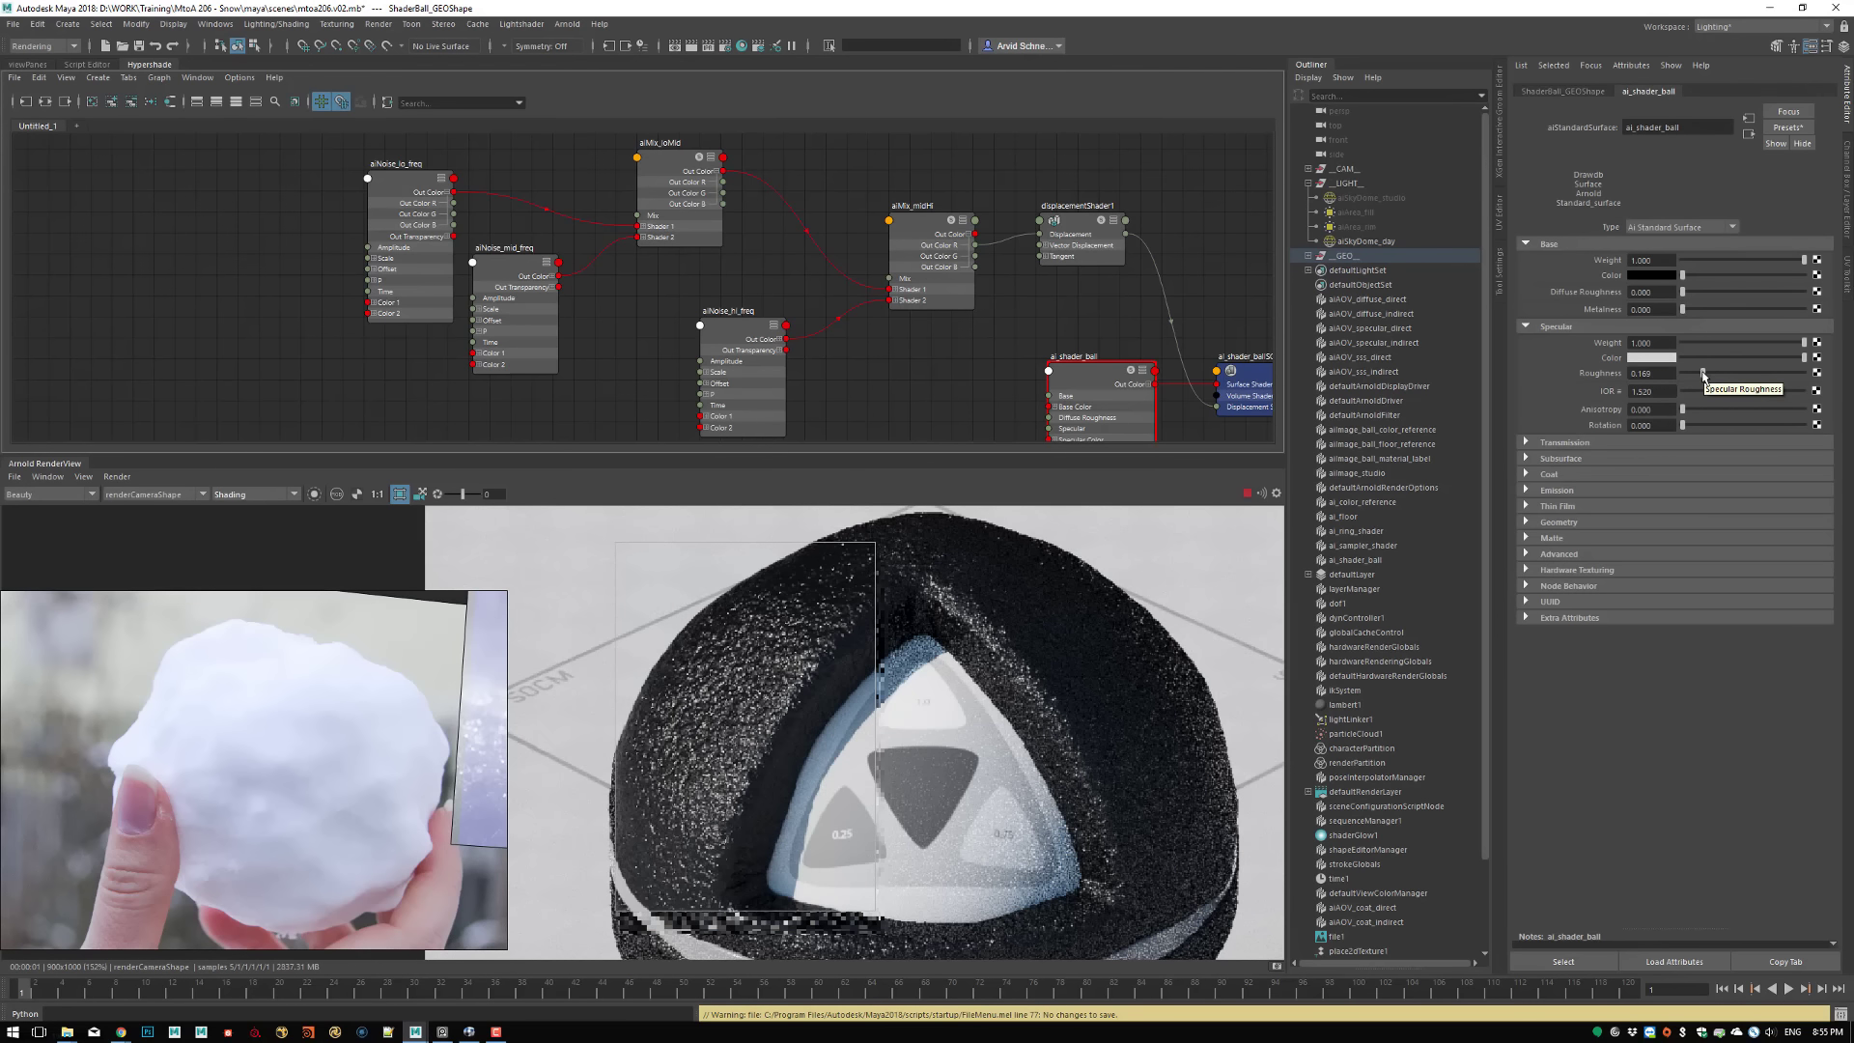
pyautogui.moveTo(1702, 373); pyautogui.dragTo(1691, 374)
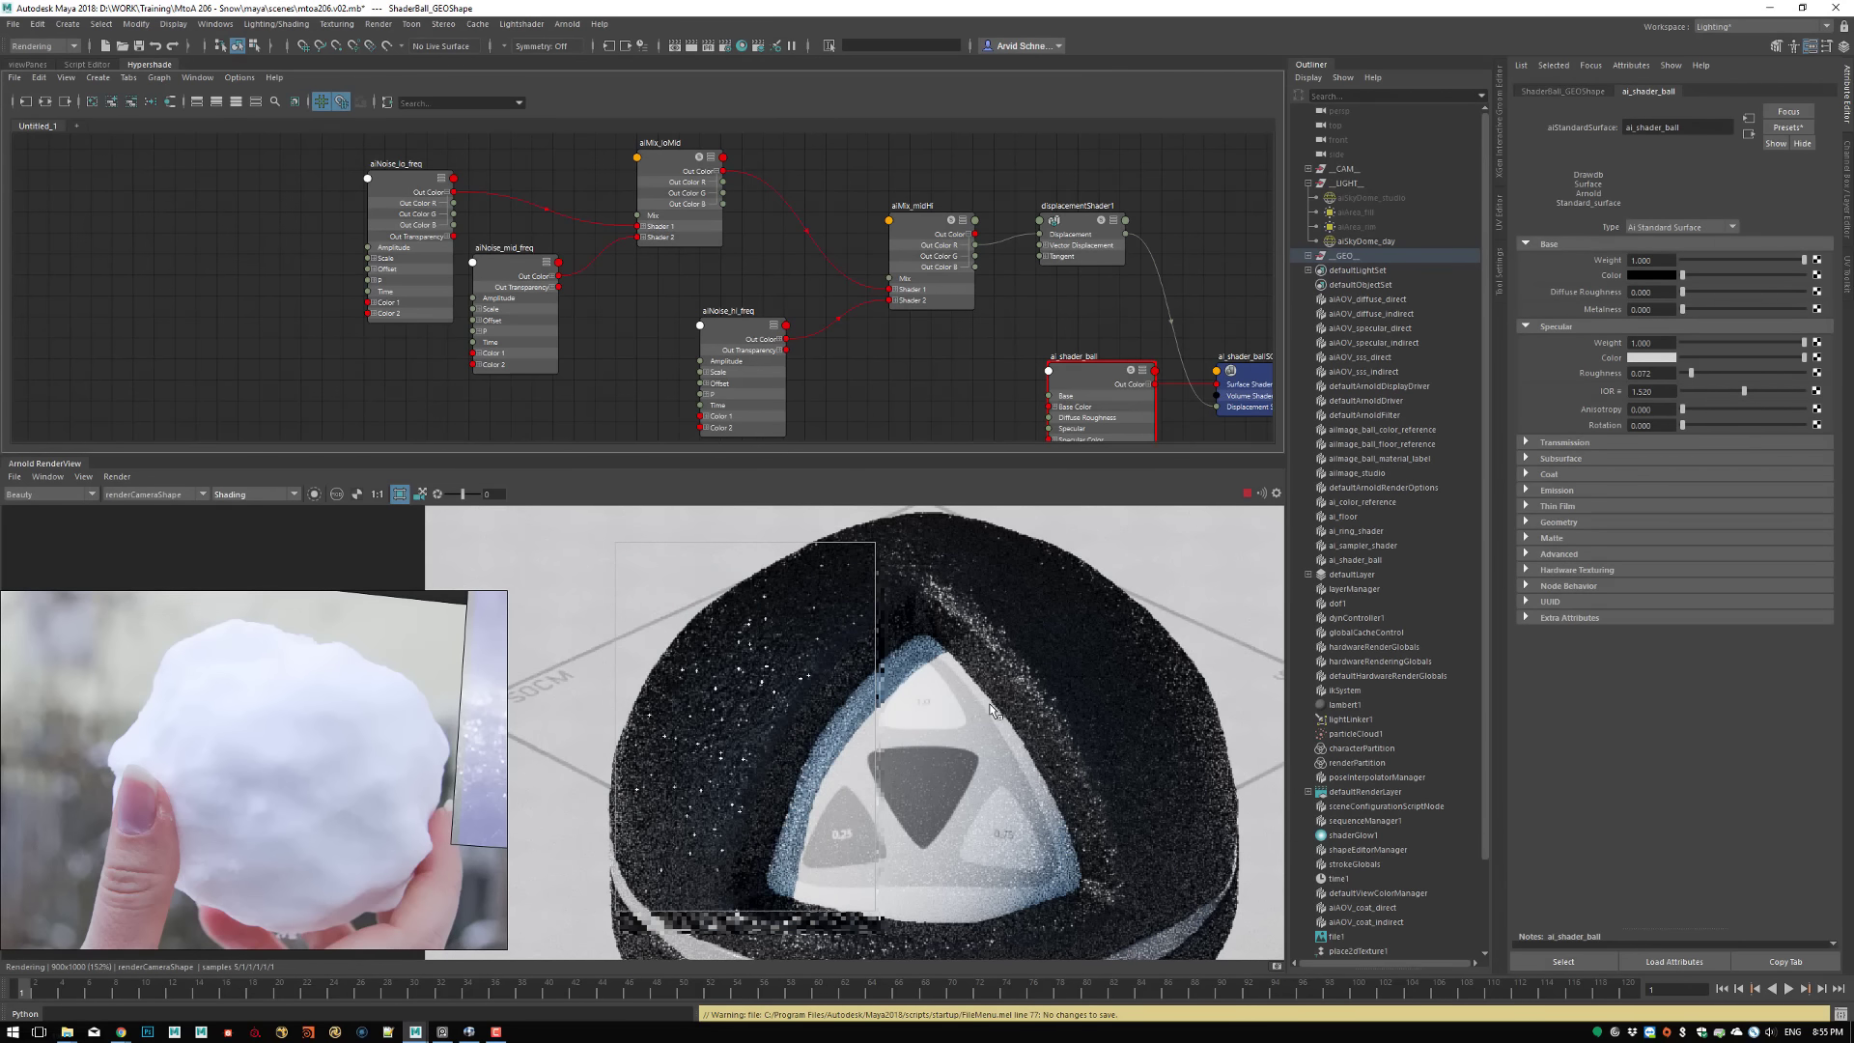
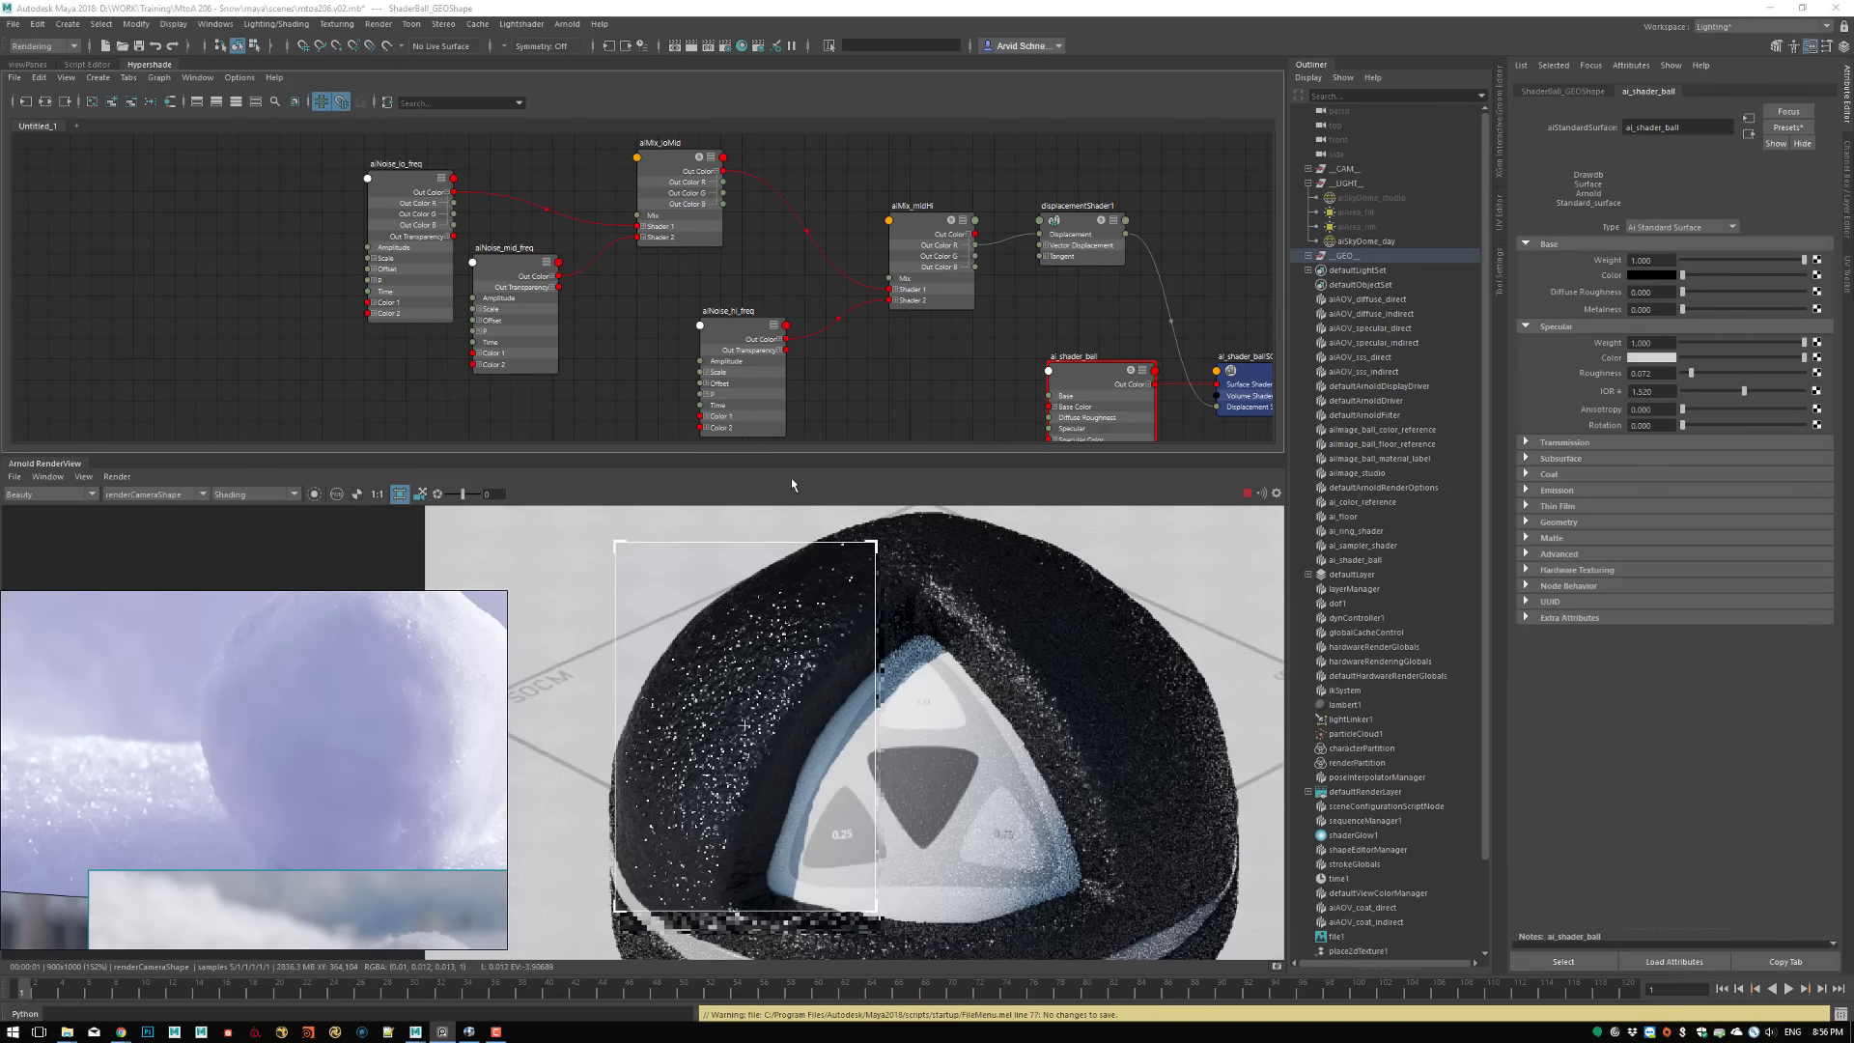
# Clear the crop region and render the whole shader ball, checking the specular glints from the triangular opening to the base
pyautogui.scroll(-2, 811, 720)
pyautogui.moveTo(773, 705); pyautogui.dragTo(739, 561, button='middle')
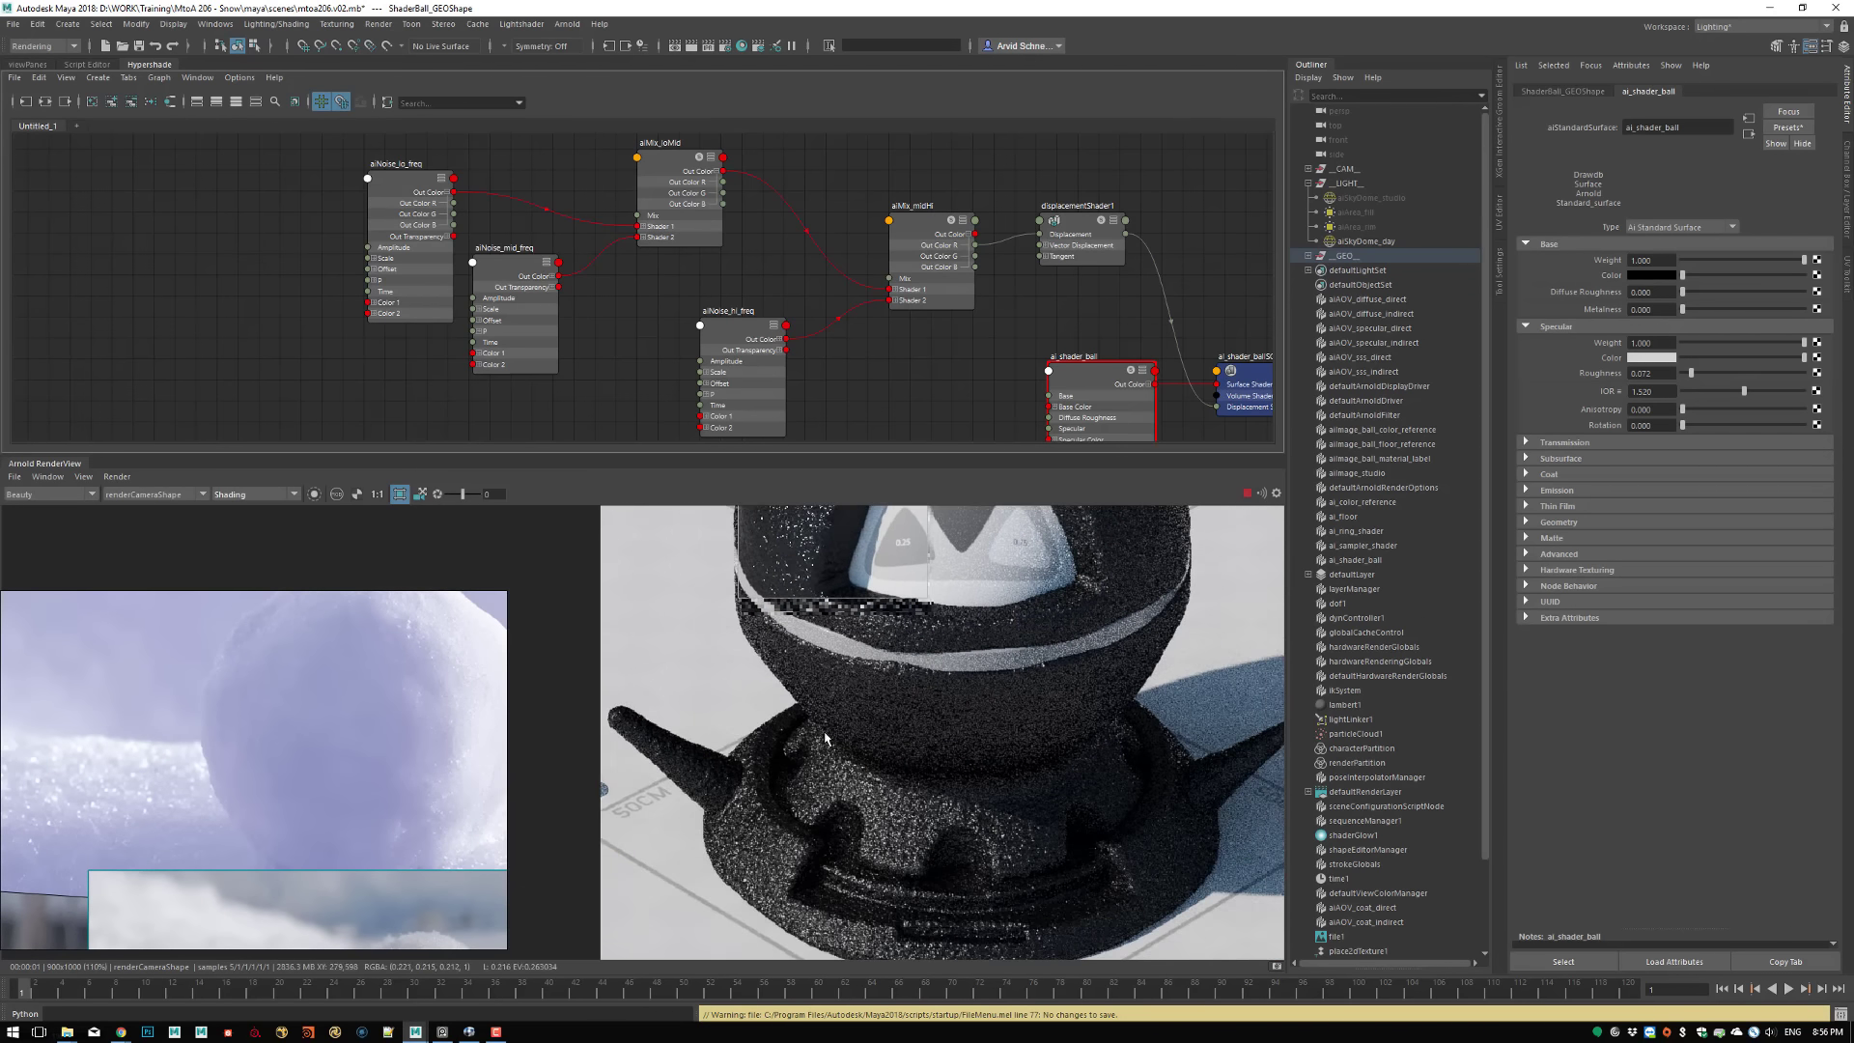
pyautogui.keyDown('shift'); pyautogui.click(838, 795); pyautogui.keyUp('shift')
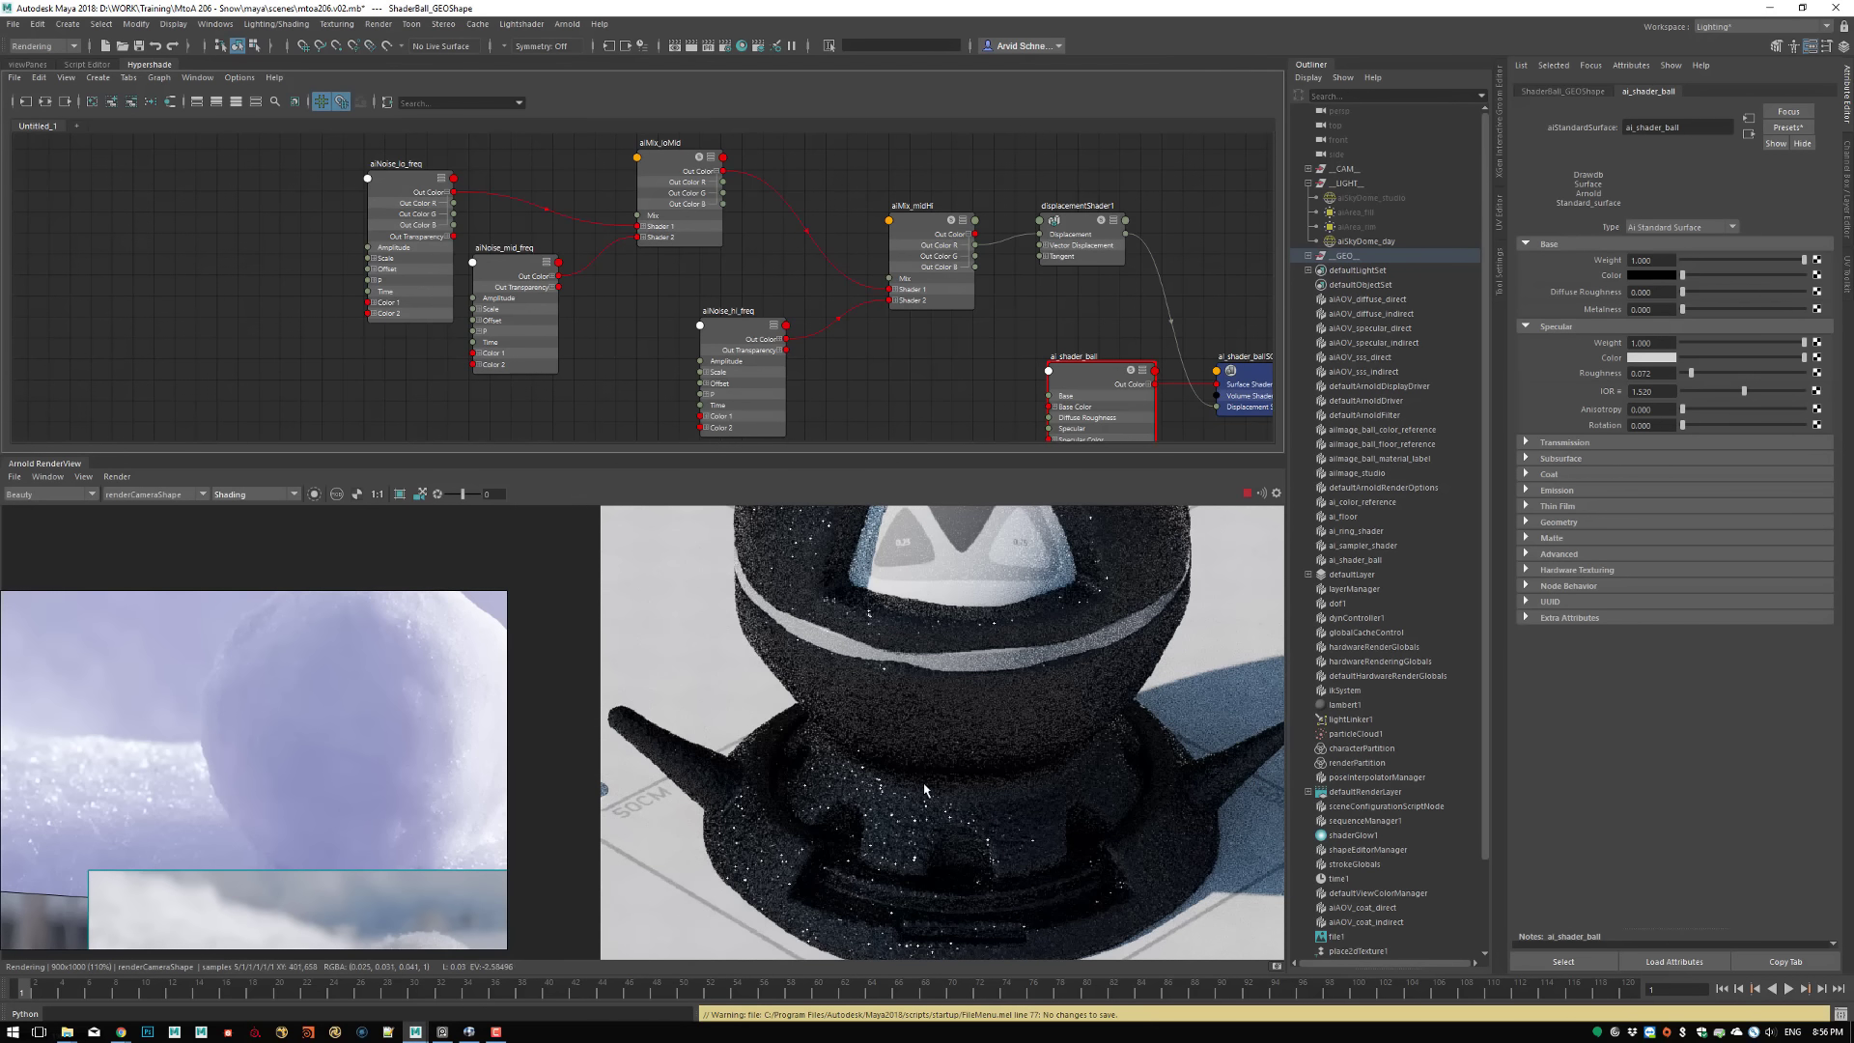
pyautogui.moveTo(977, 663); pyautogui.dragTo(920, 765, button='middle')
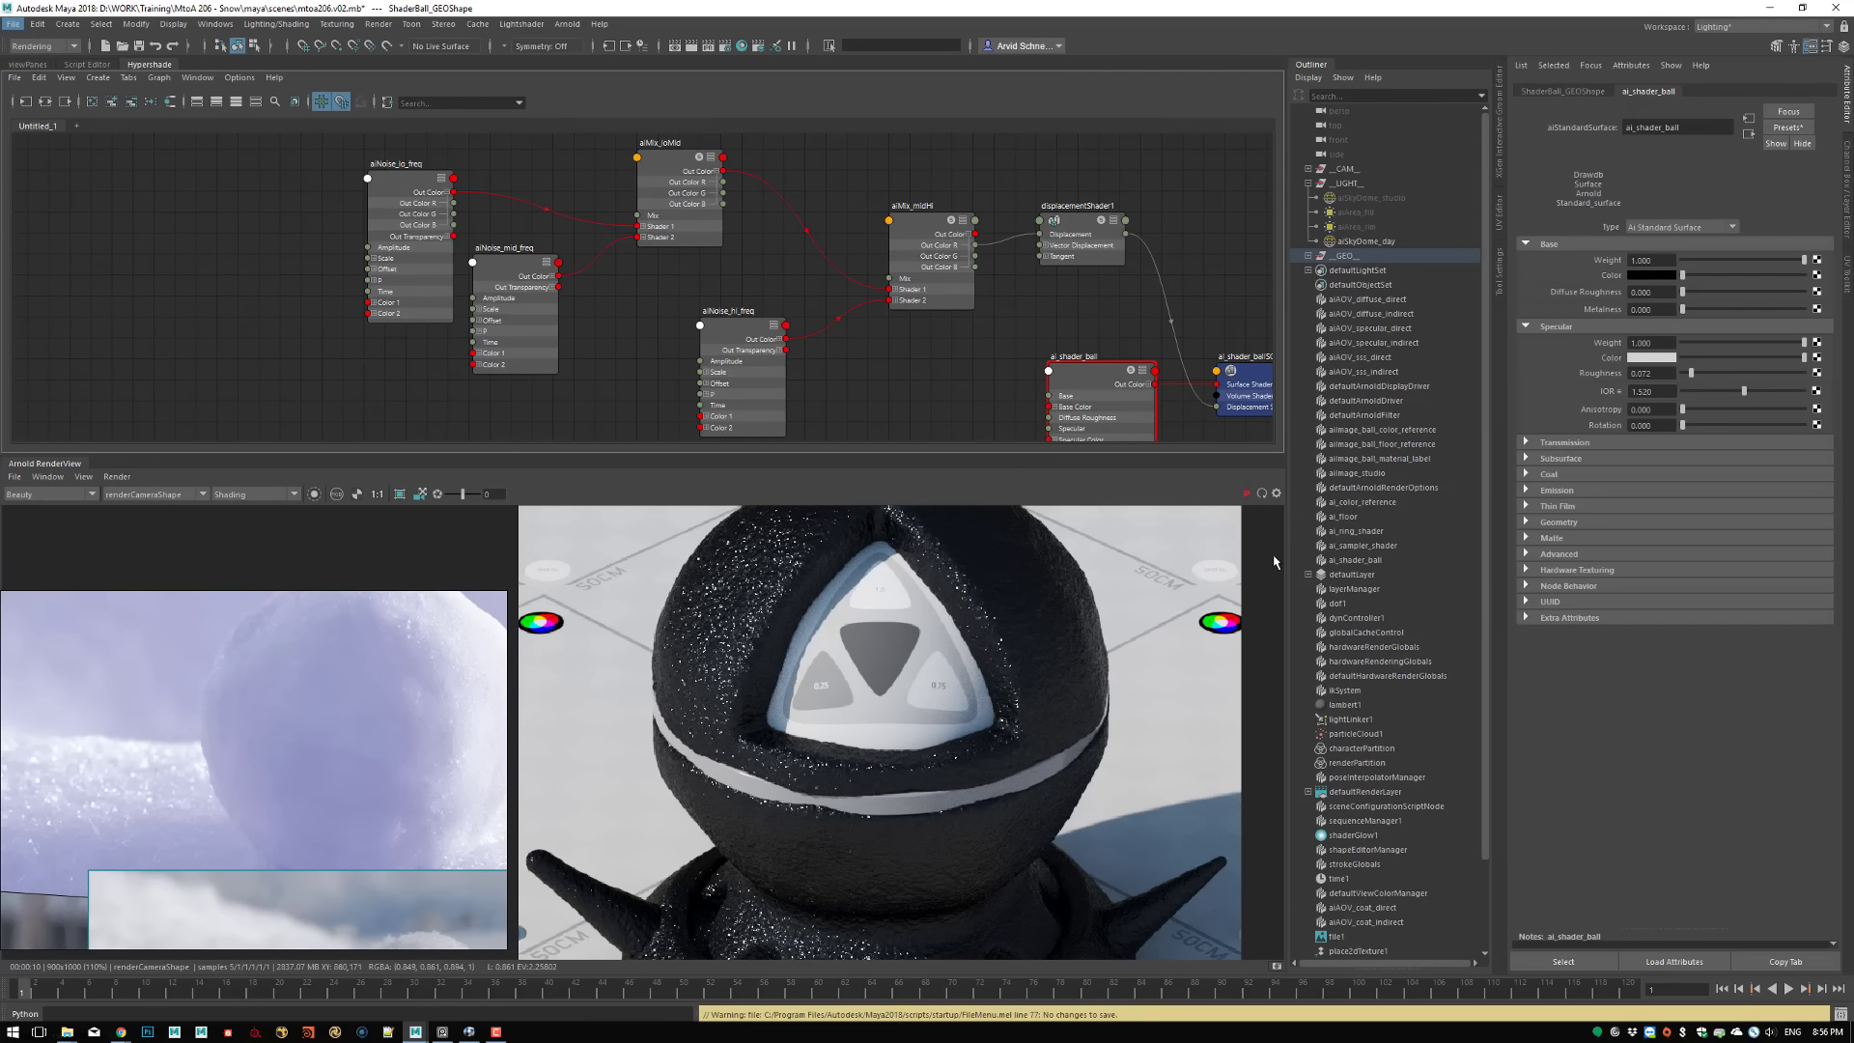
# Turn on Ignore Displacement in the render diagnostics' feature overrides and refresh the render of the scene
pyautogui.click(725, 46)
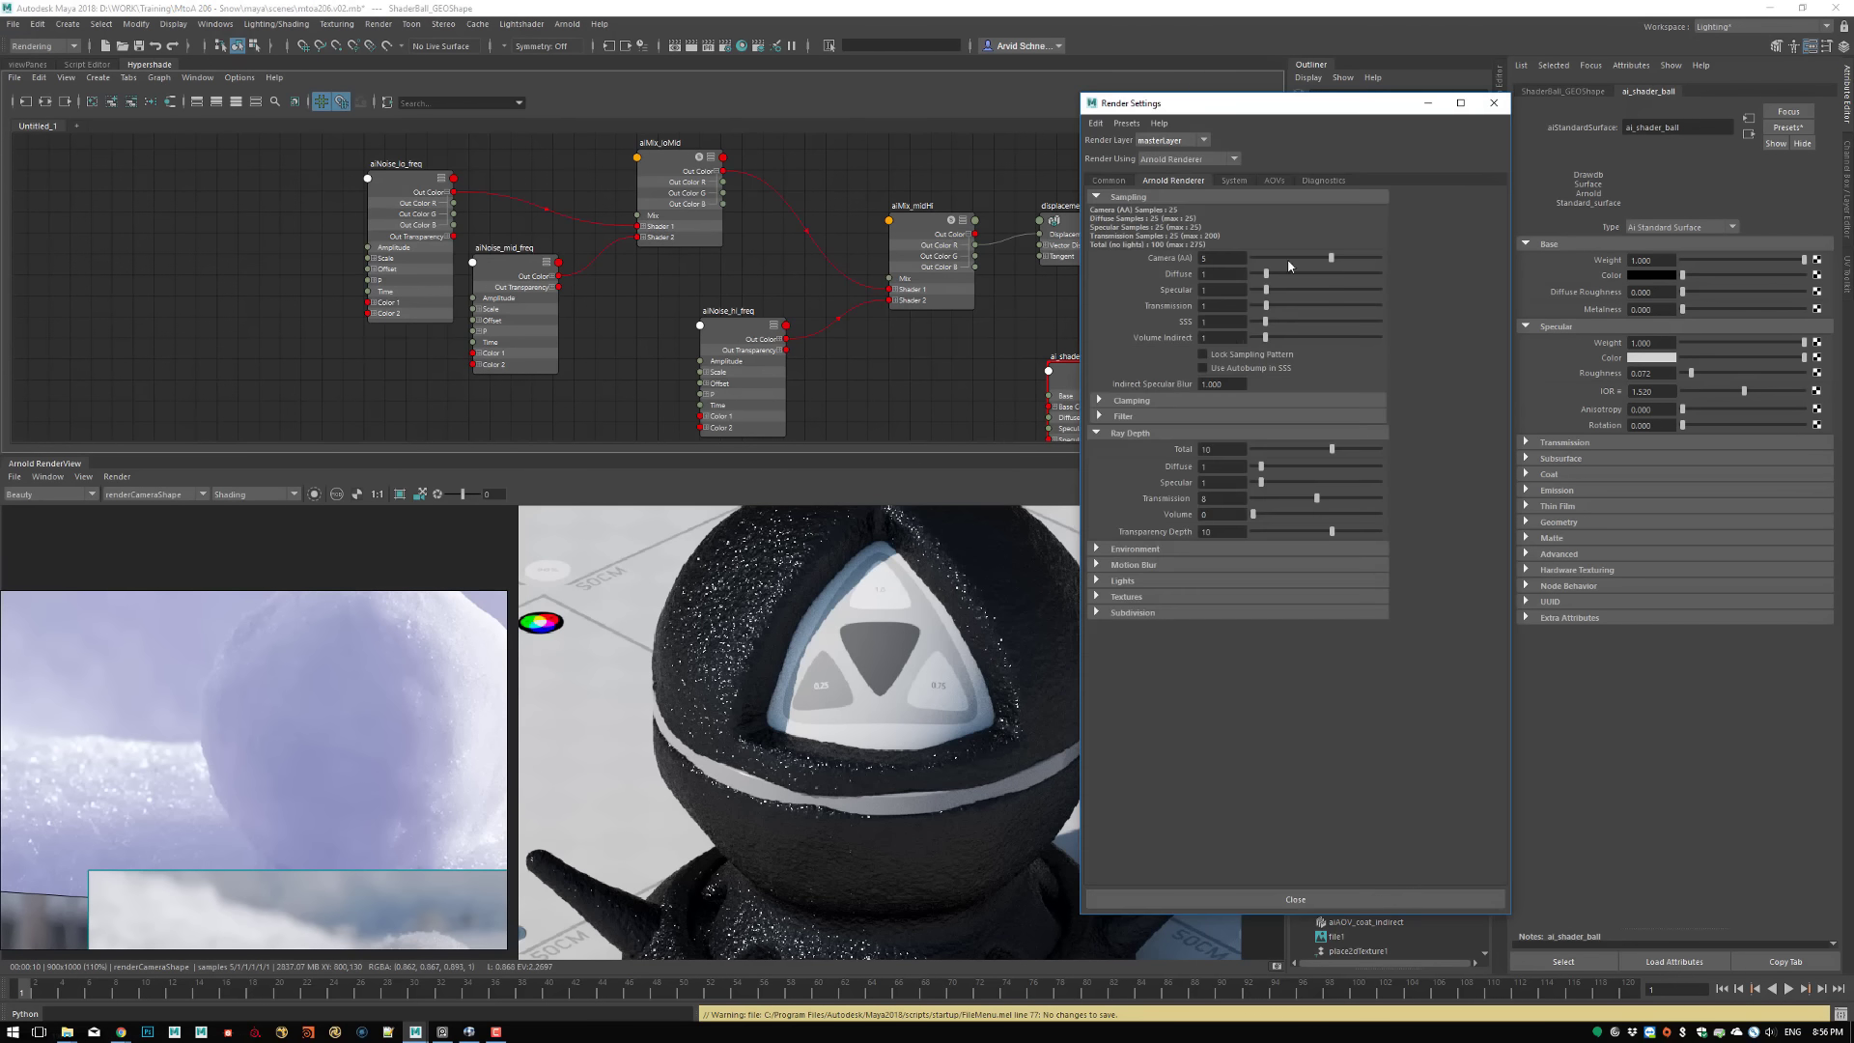
pyautogui.click(1319, 180)
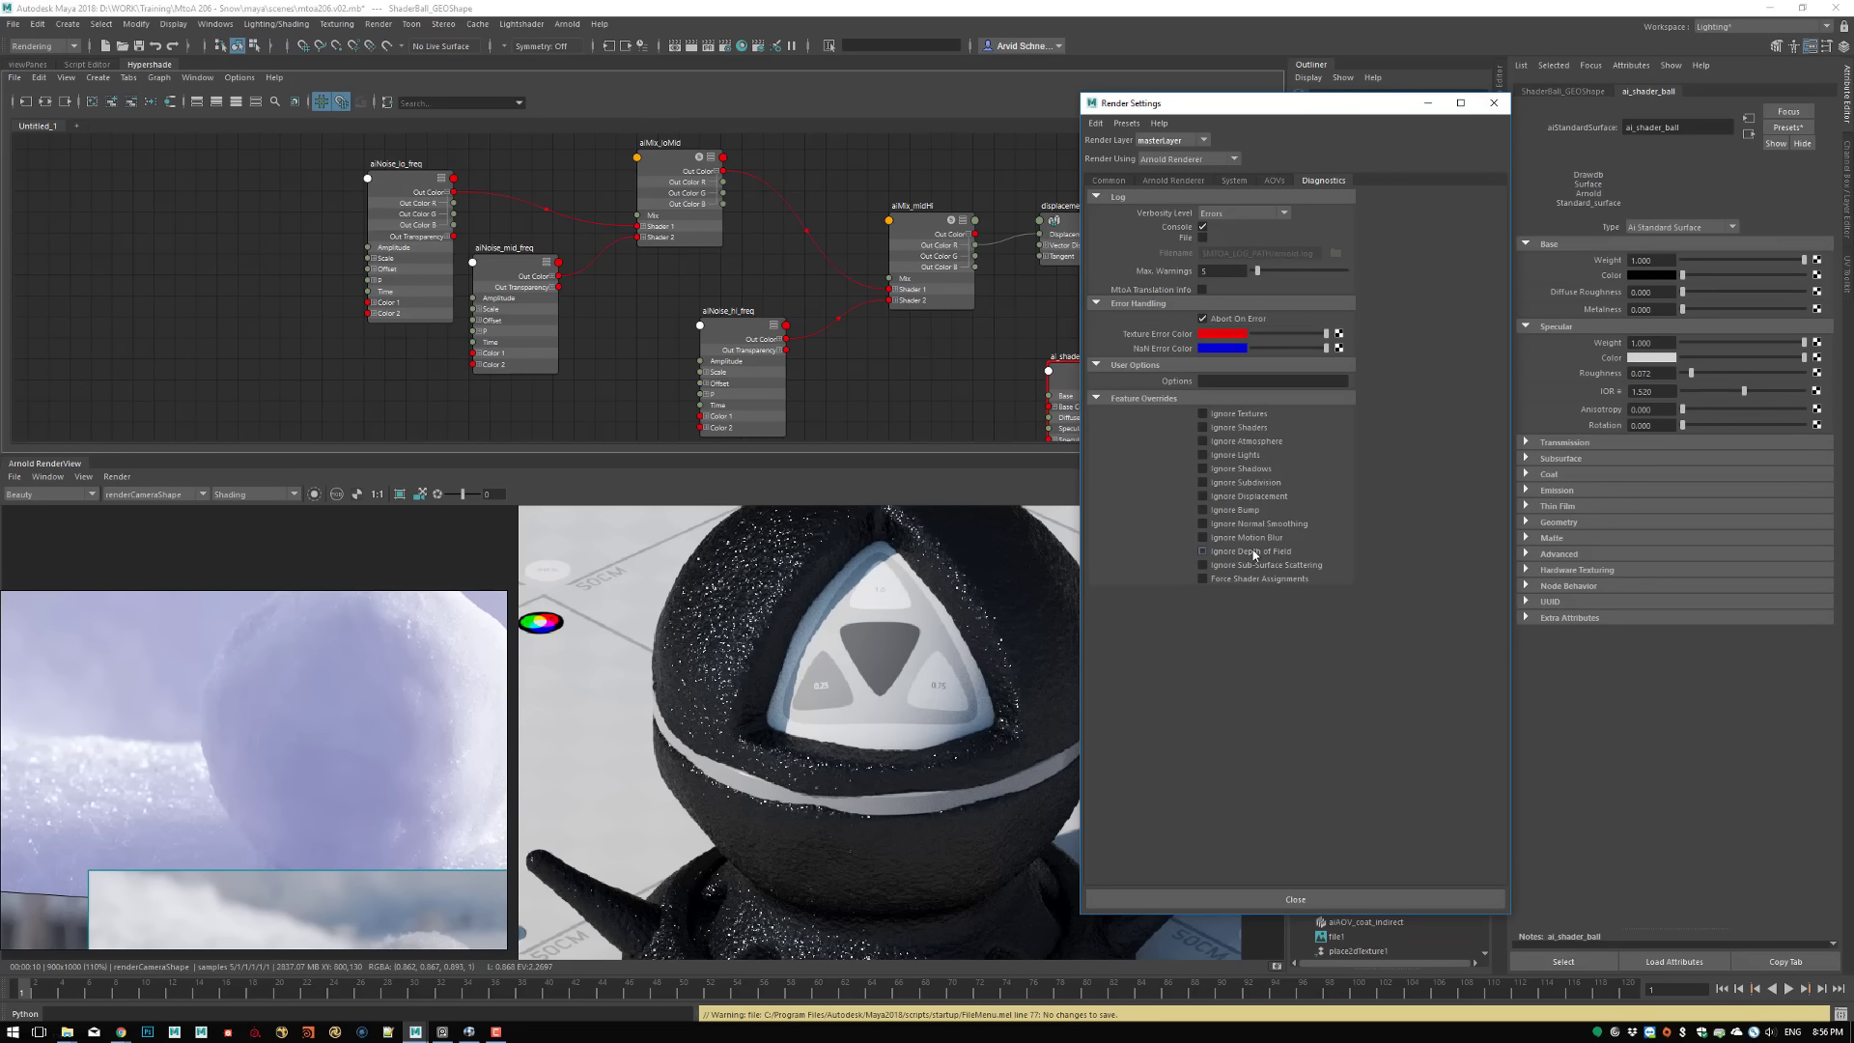
pyautogui.click(1248, 496)
pyautogui.click(1246, 510)
pyautogui.click(1245, 482)
pyautogui.click(1240, 510)
pyautogui.click(1496, 103)
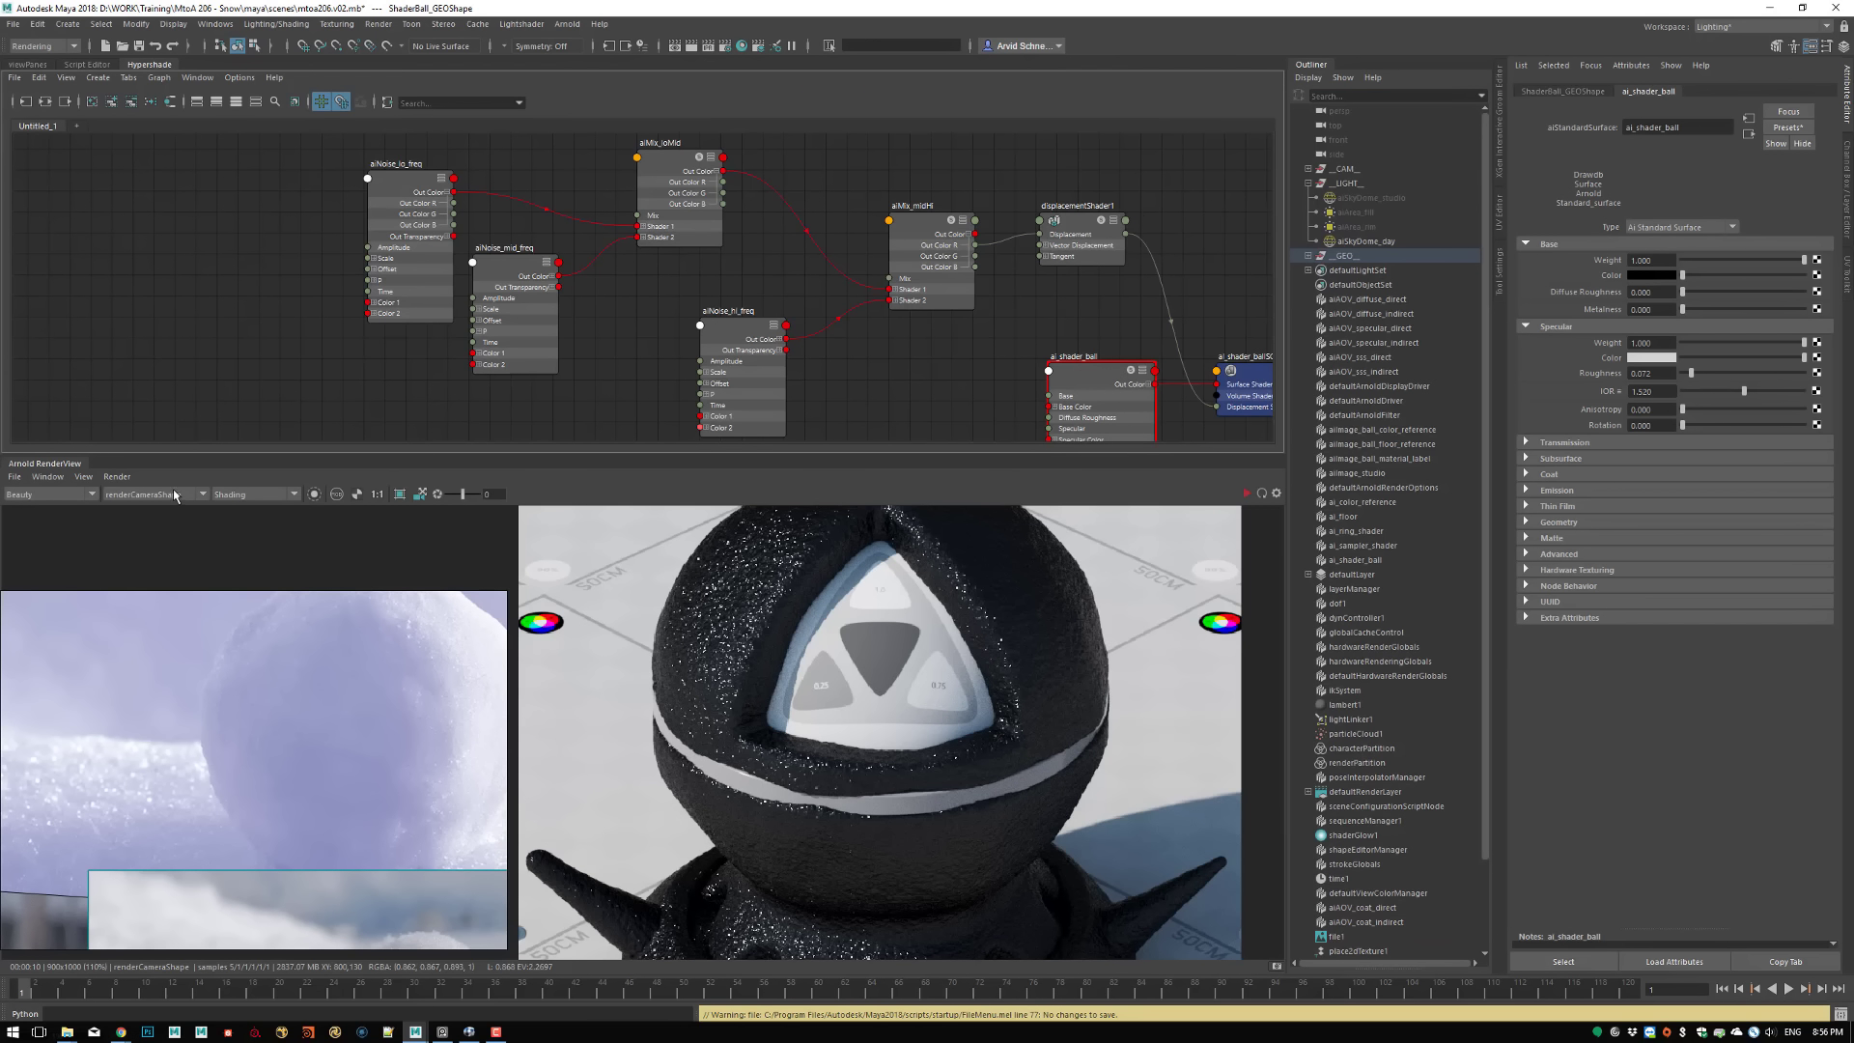
pyautogui.click(118, 477)
pyautogui.click(189, 584)
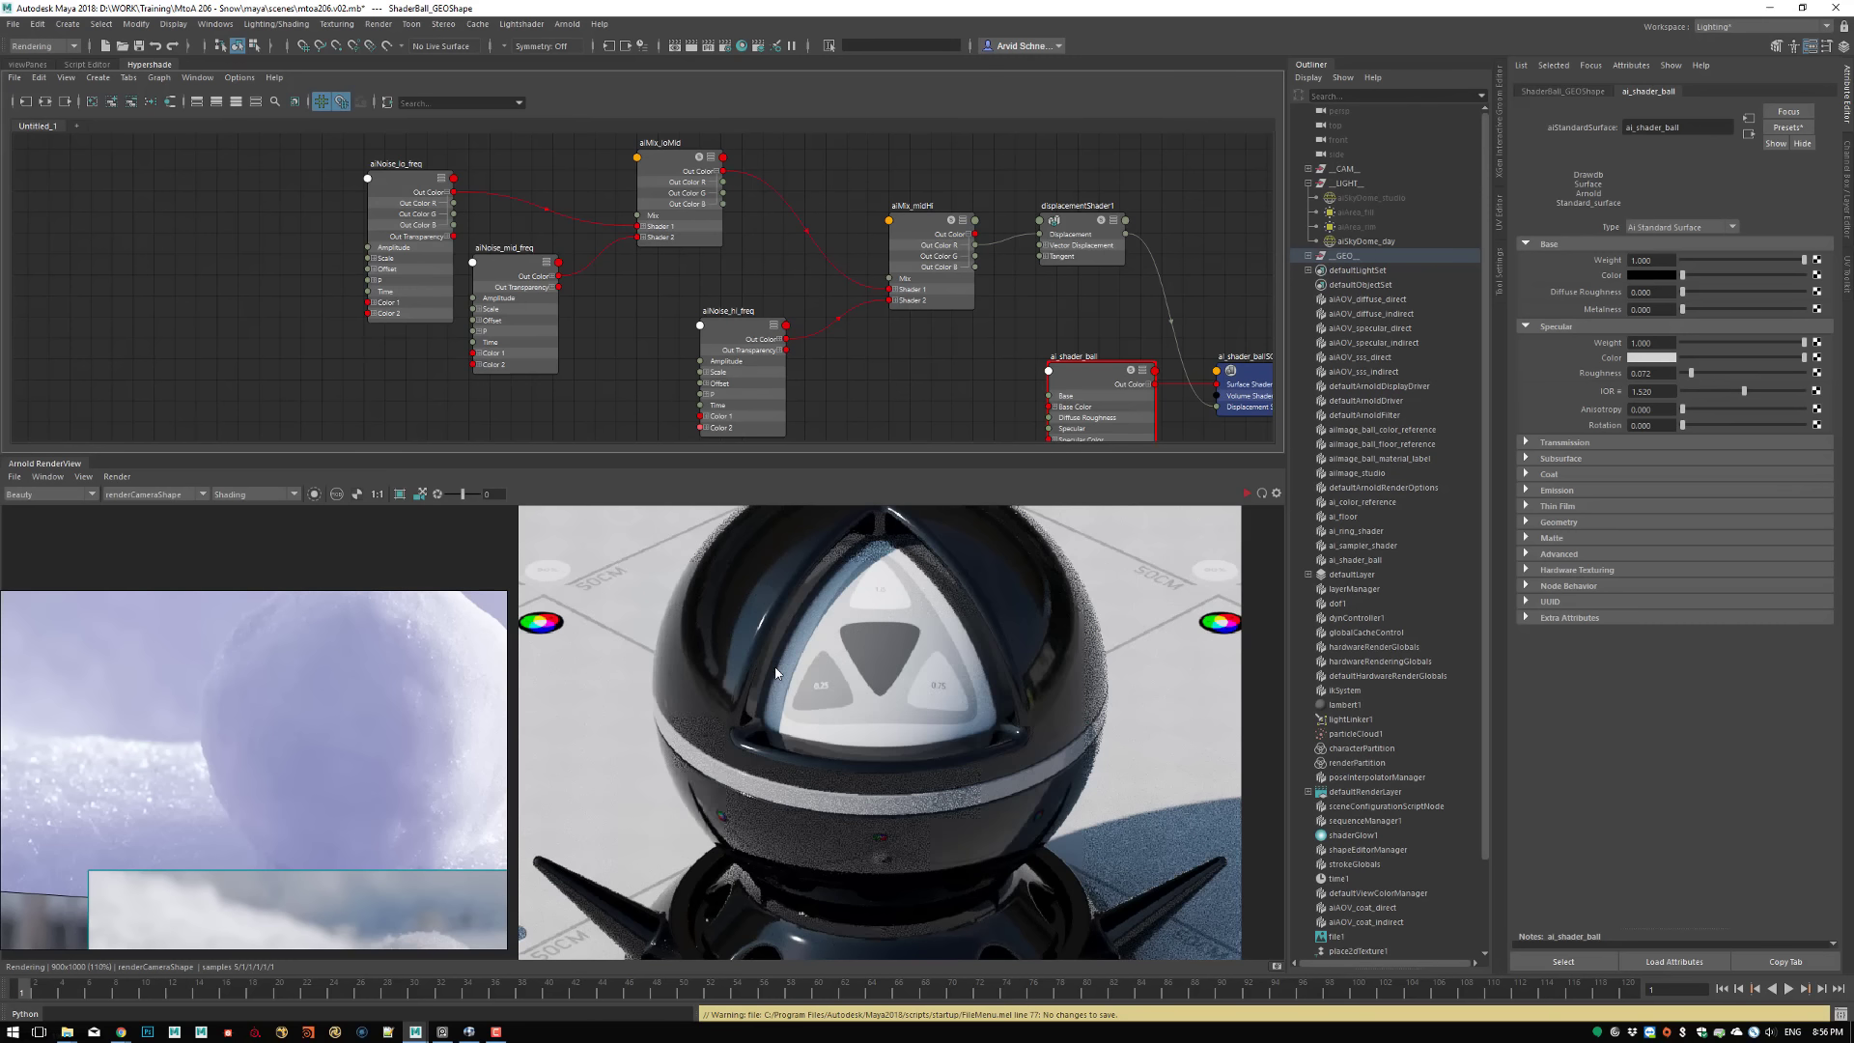
# Restrict the render to a crop region over the lower ball and the spike and base beside it, then restart rendering
pyautogui.moveTo(803, 775); pyautogui.dragTo(777, 849, button='middle')
pyautogui.moveTo(814, 729); pyautogui.dragTo(857, 671, button='middle')
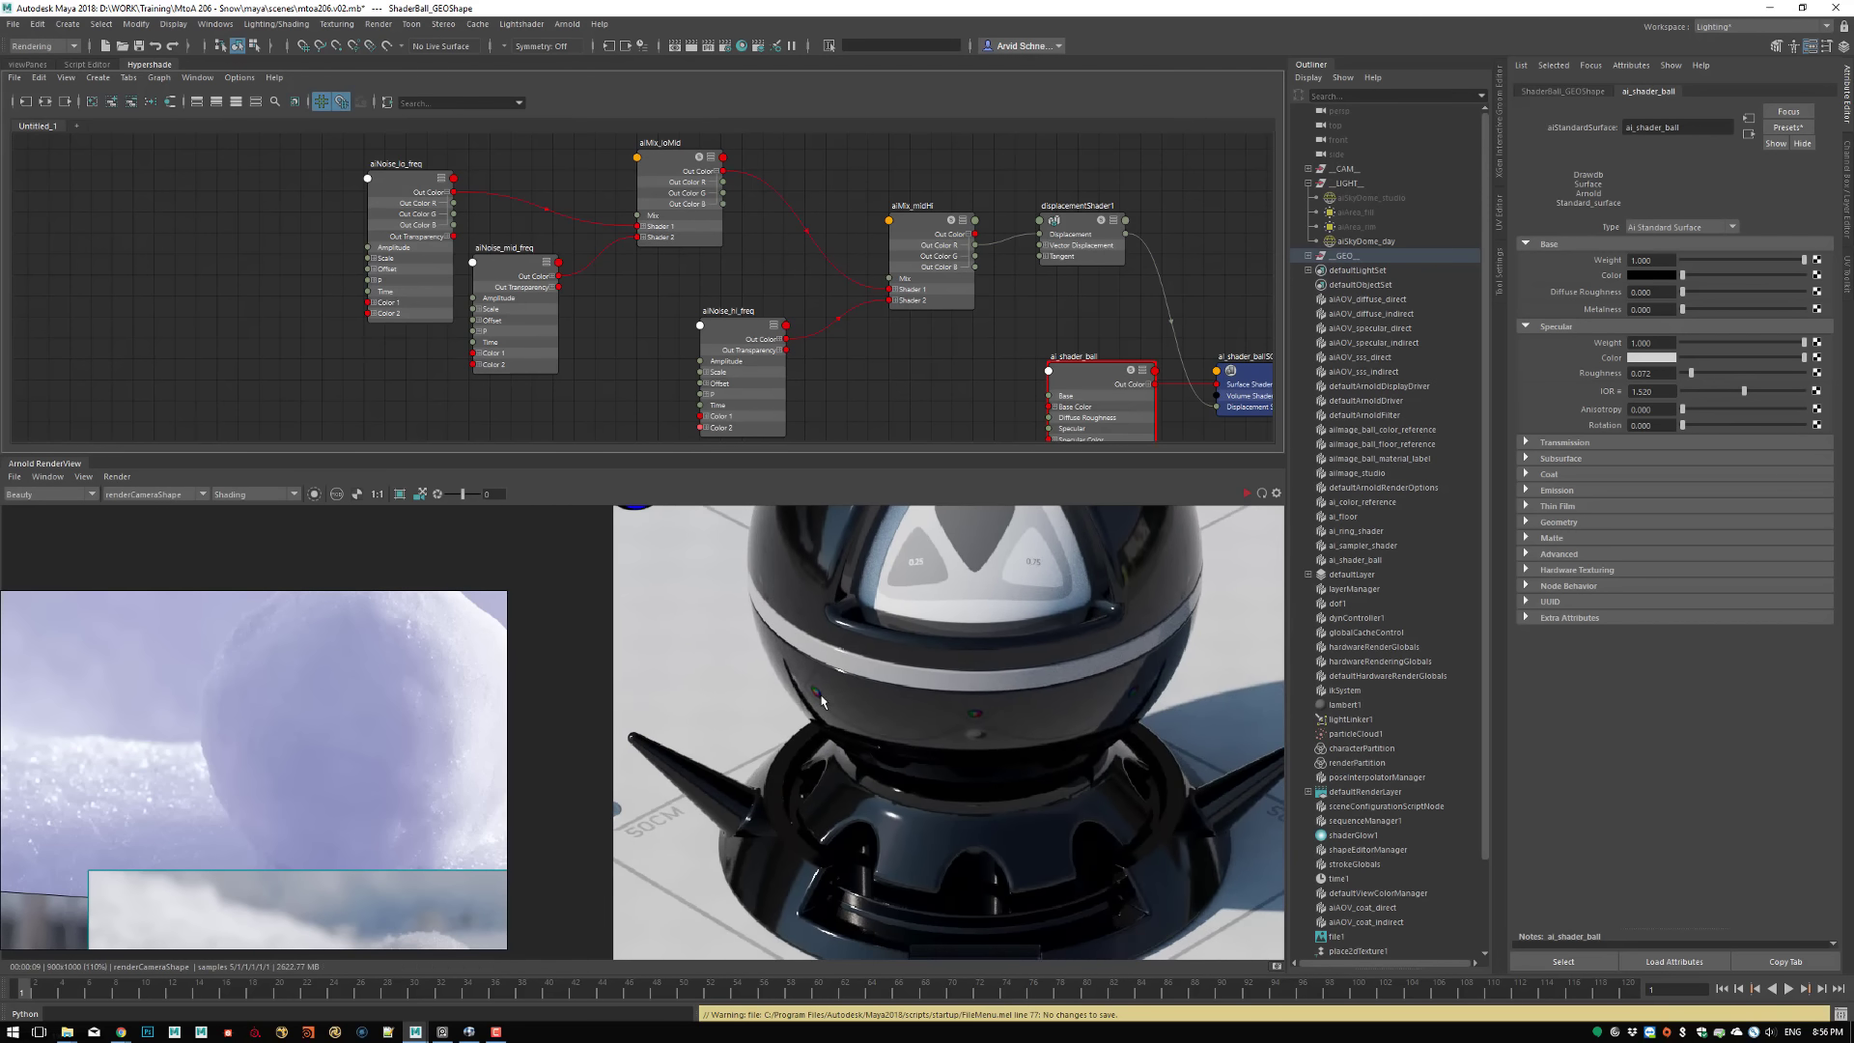
pyautogui.keyDown('shift'); pyautogui.moveTo(625, 553); pyautogui.dragTo(971, 912); pyautogui.keyUp('shift')
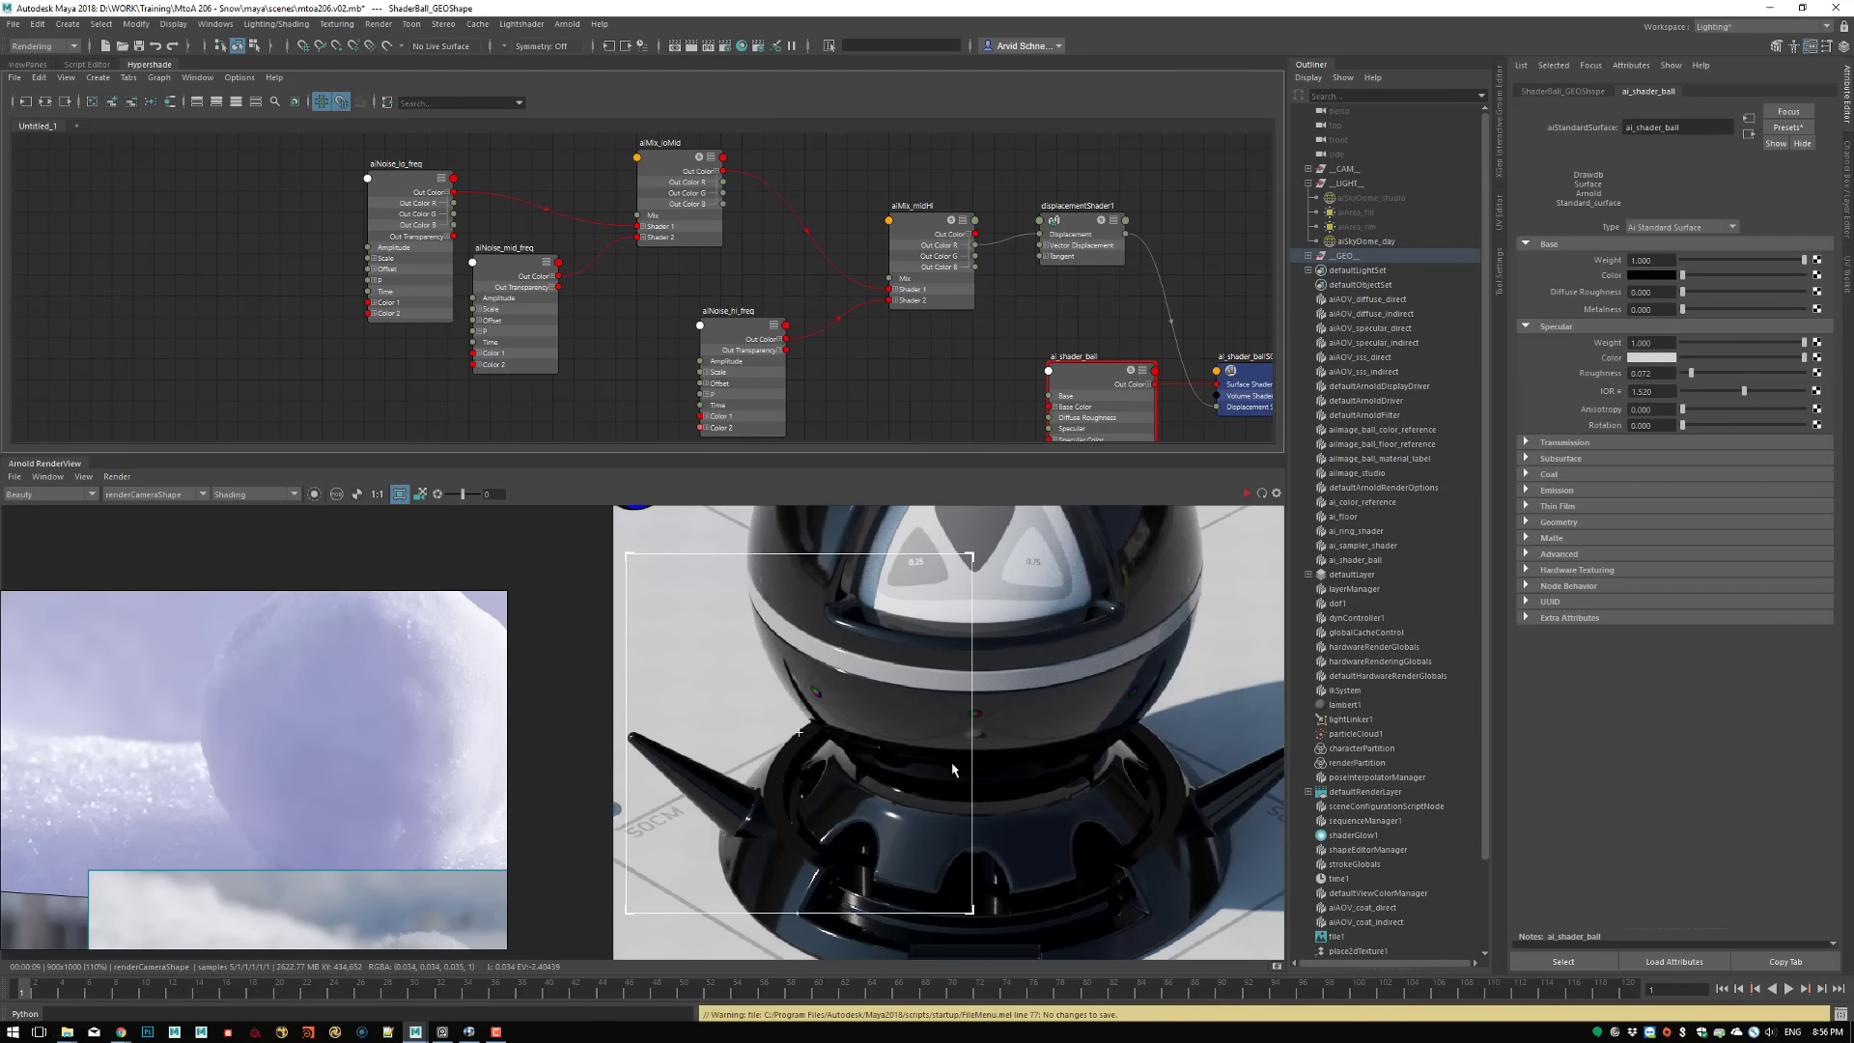
pyautogui.click(1245, 494)
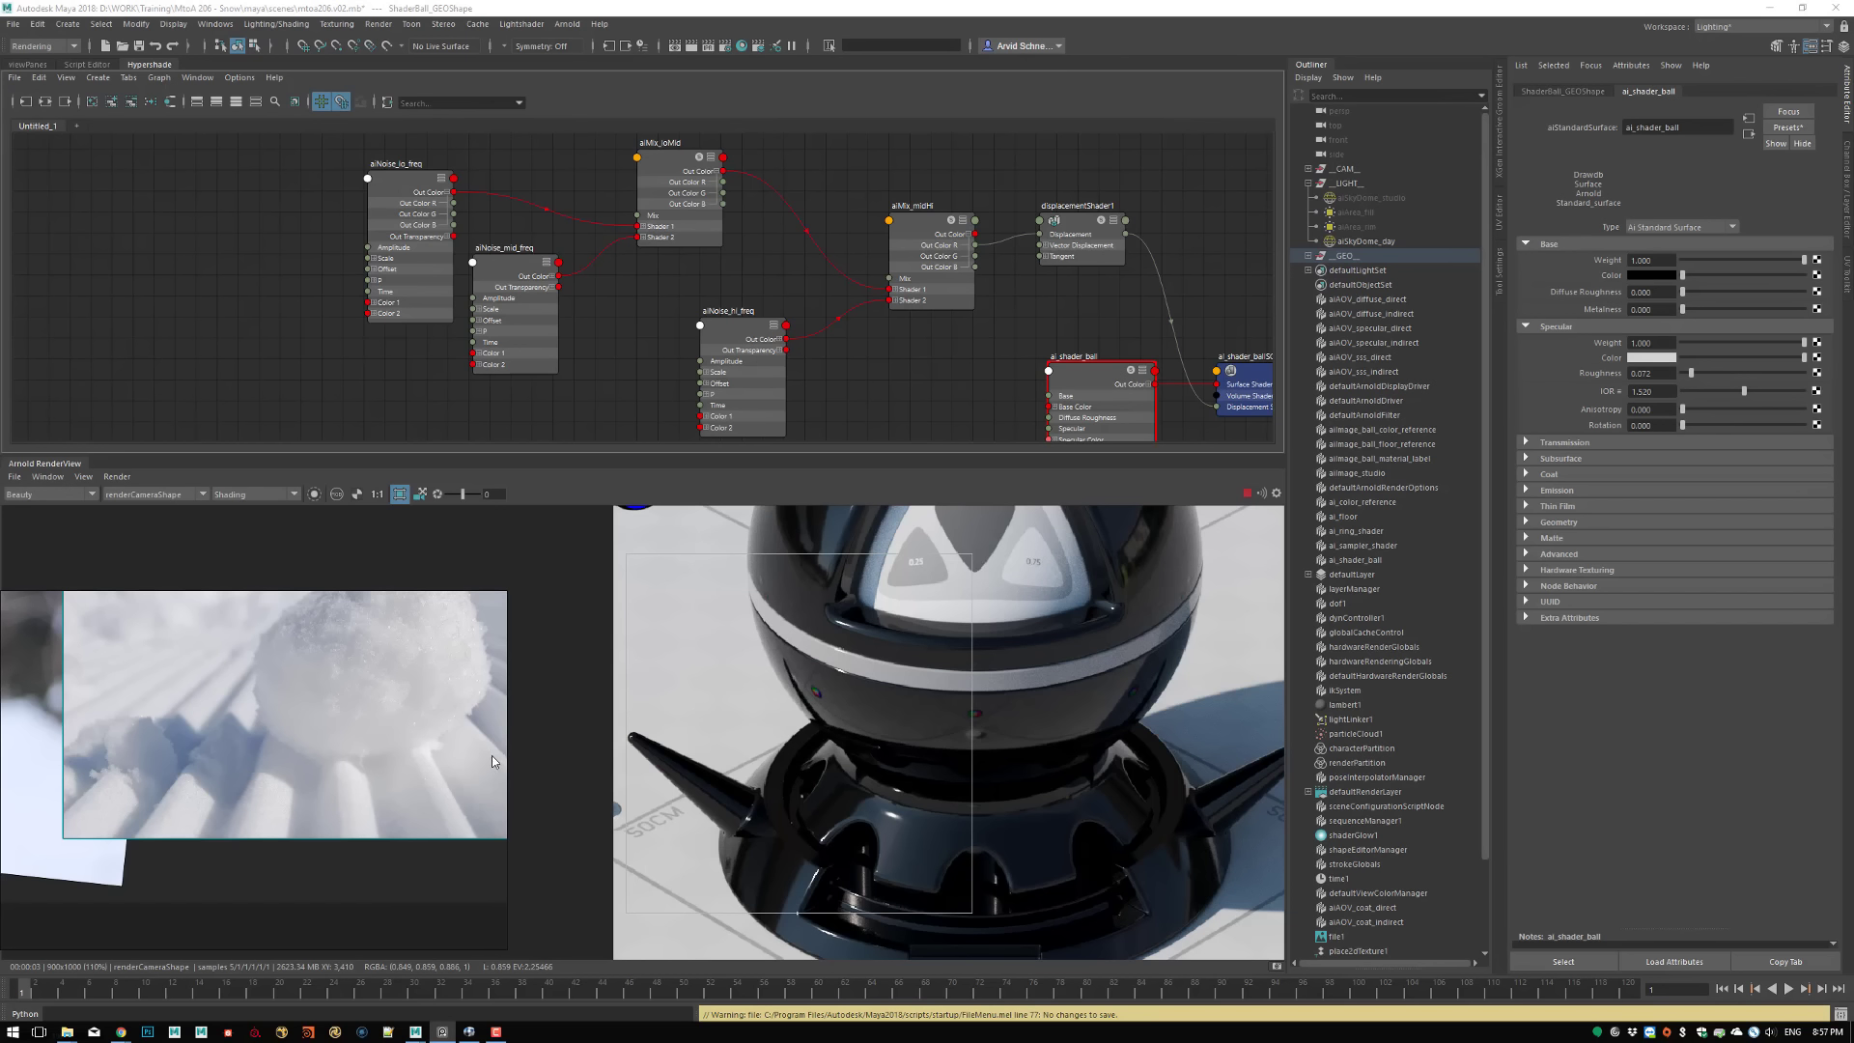
# Set both the Base Weight and the Specular Weight of ai_shader_ball to 0
pyautogui.click(1705, 261)
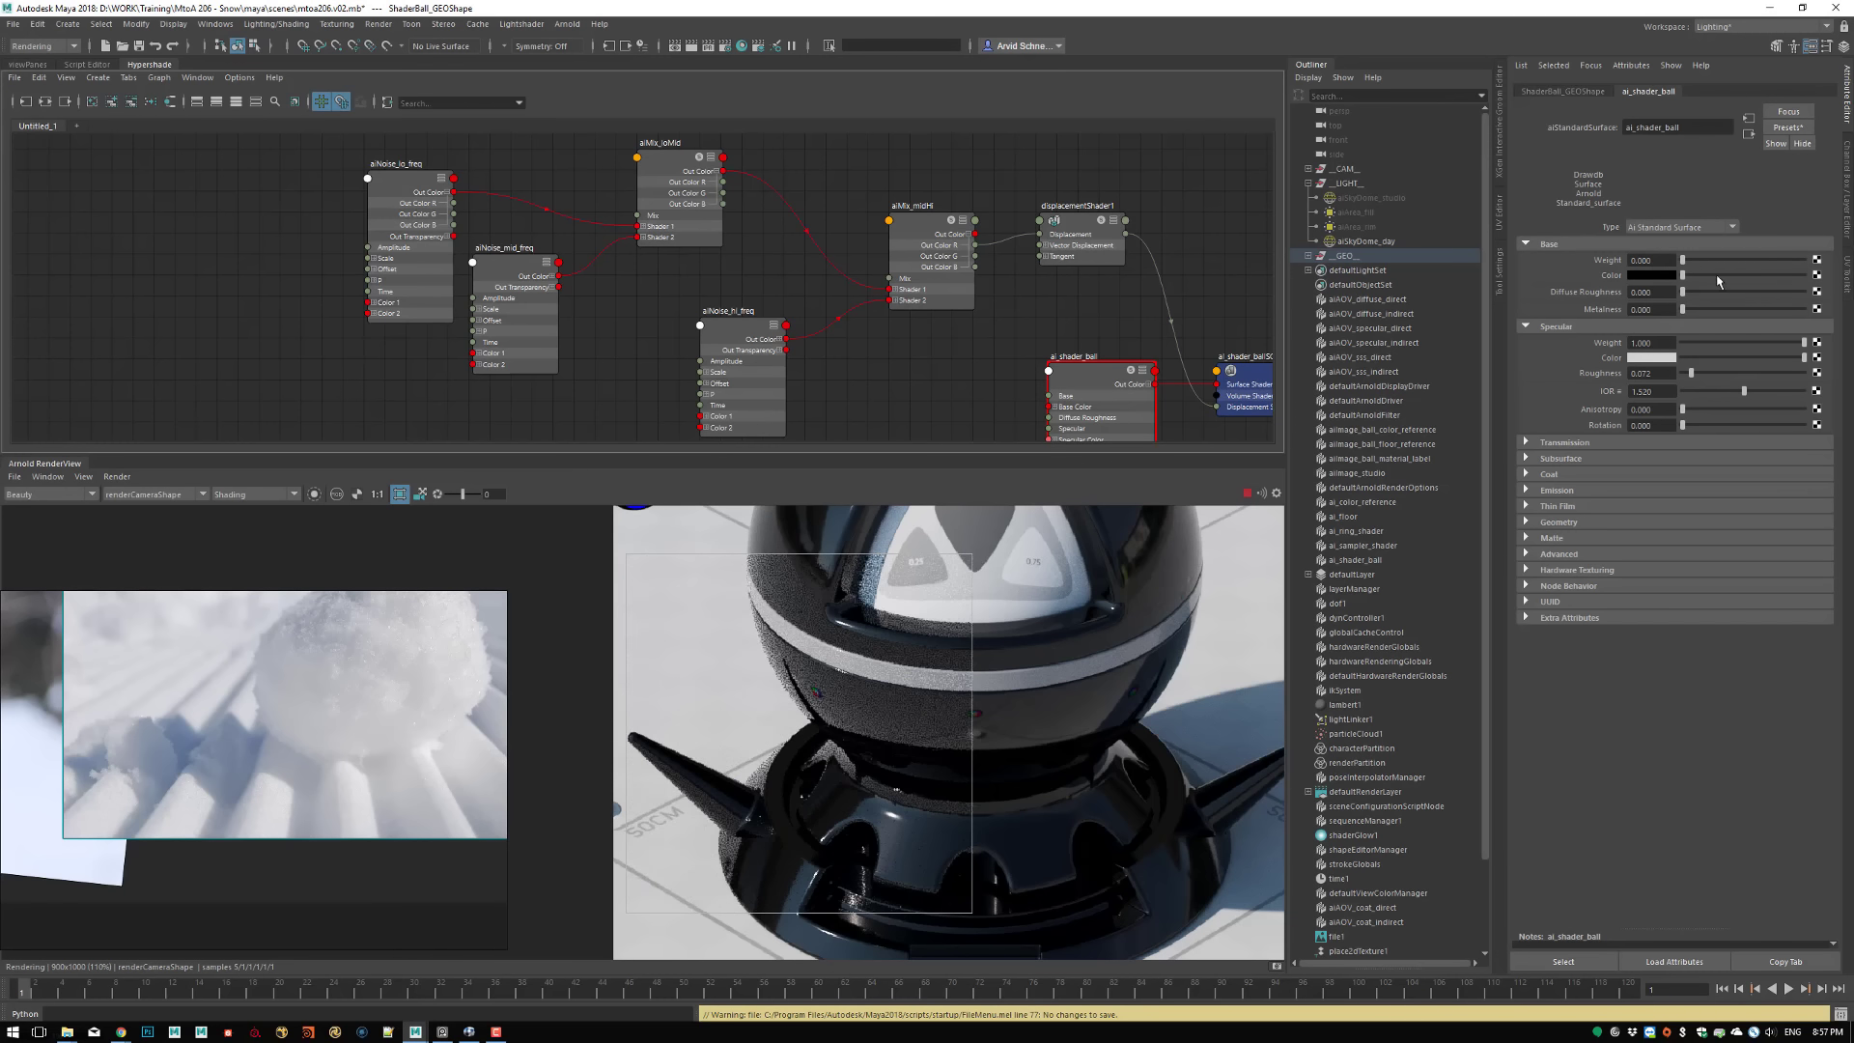
pyautogui.click(1706, 344)
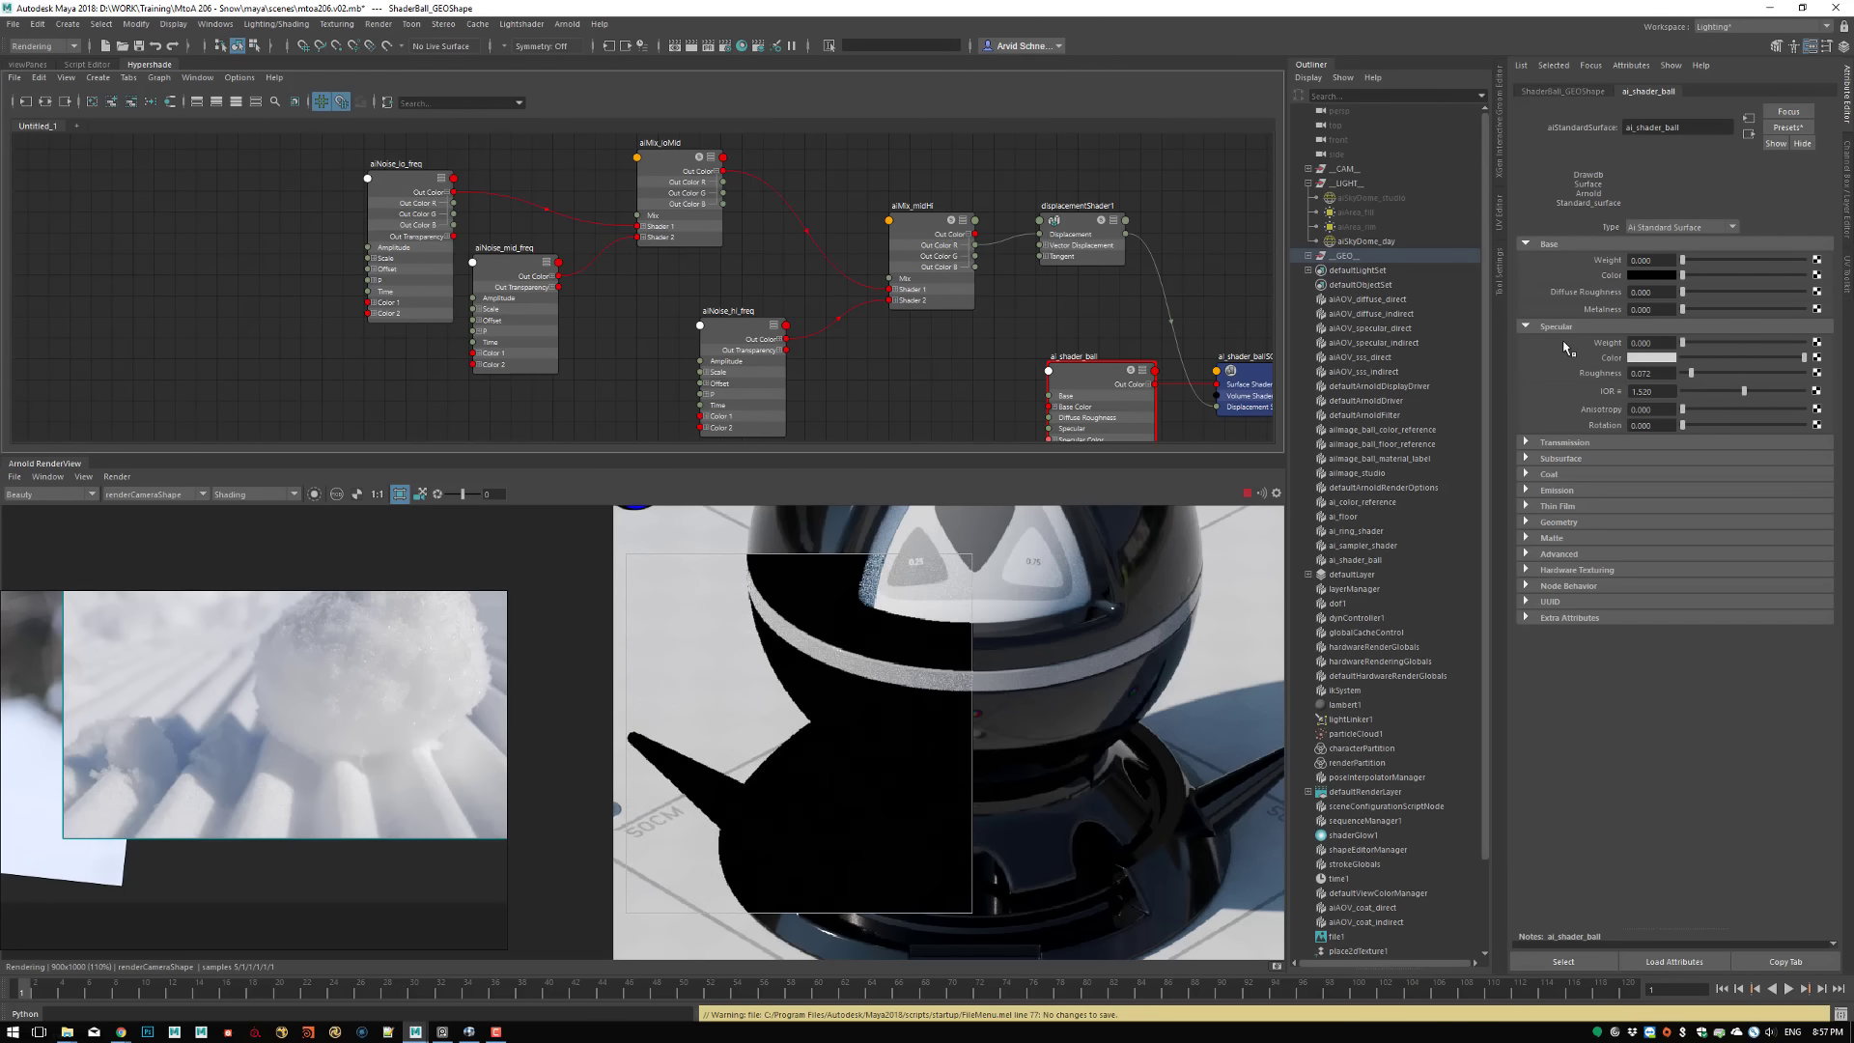
pyautogui.click(1551, 441)
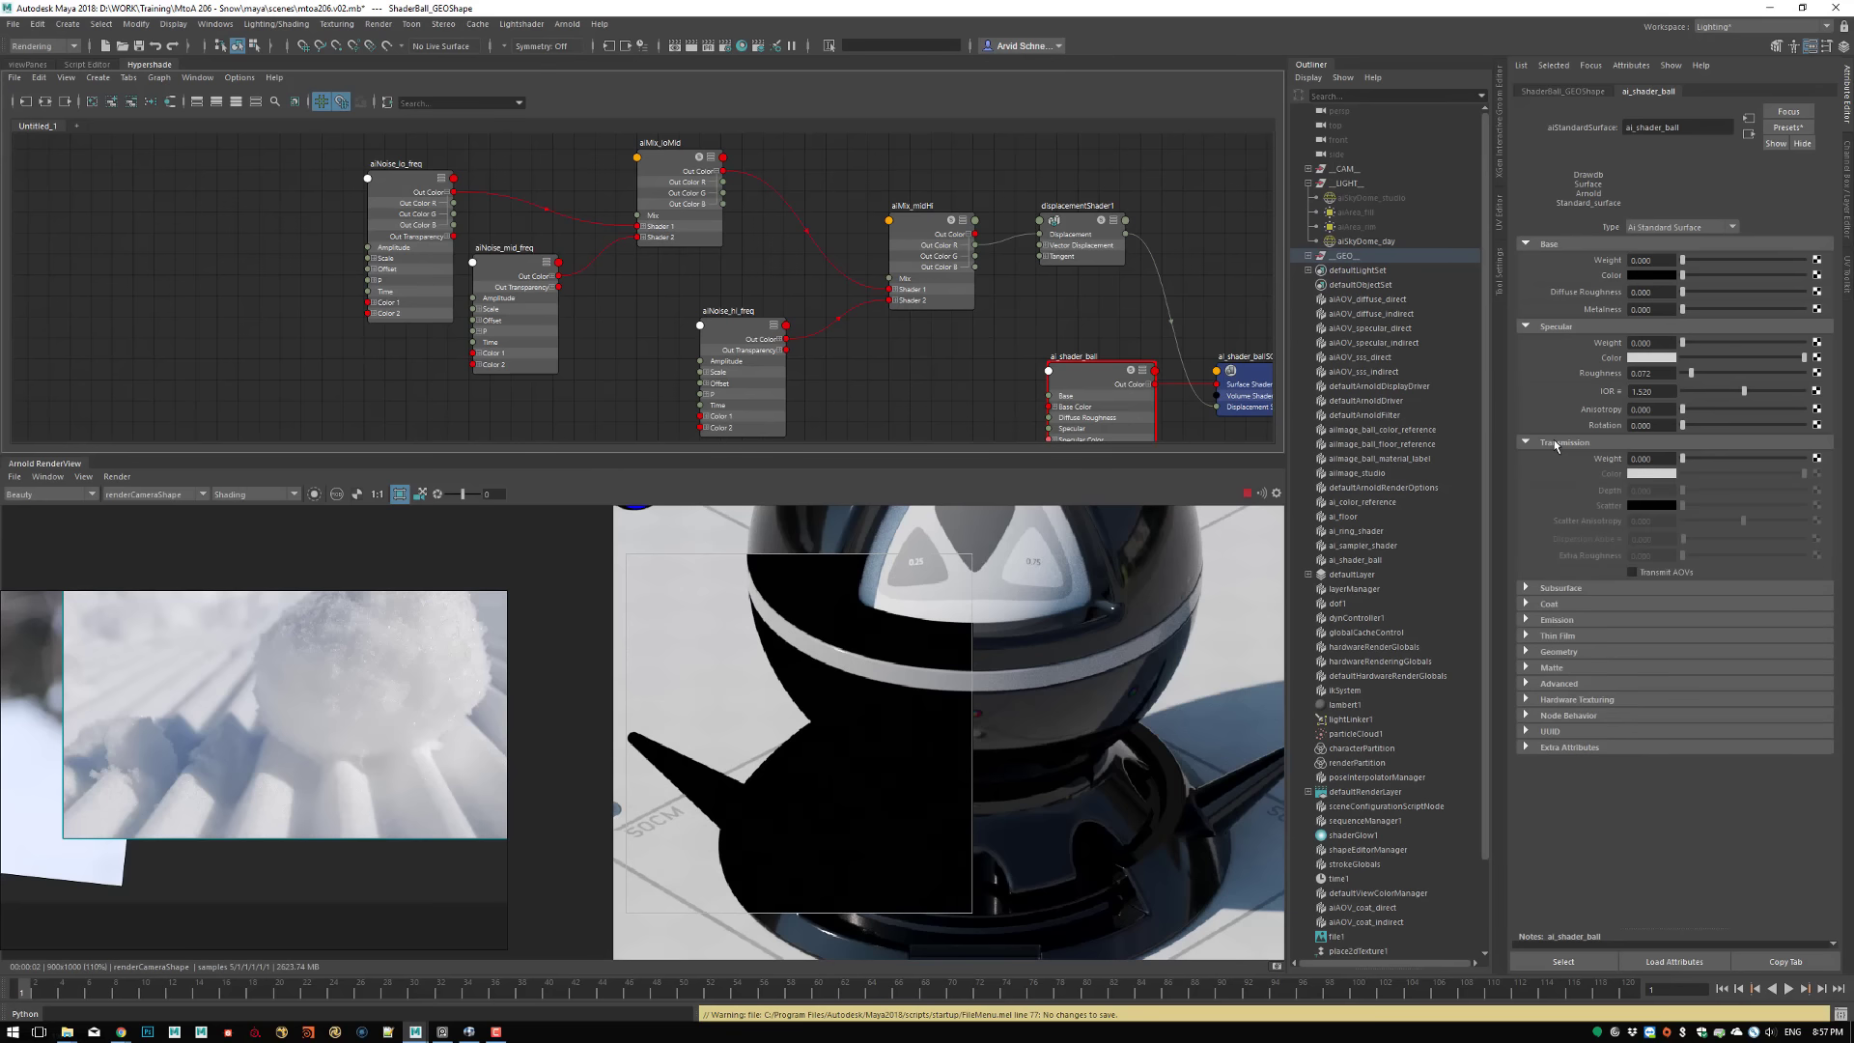
pyautogui.click(1549, 442)
# Set the ai_shader_ball Subsurface Weight to 1 and its Subsurface Type to randomwalk
pyautogui.click(1547, 460)
pyautogui.click(1708, 475)
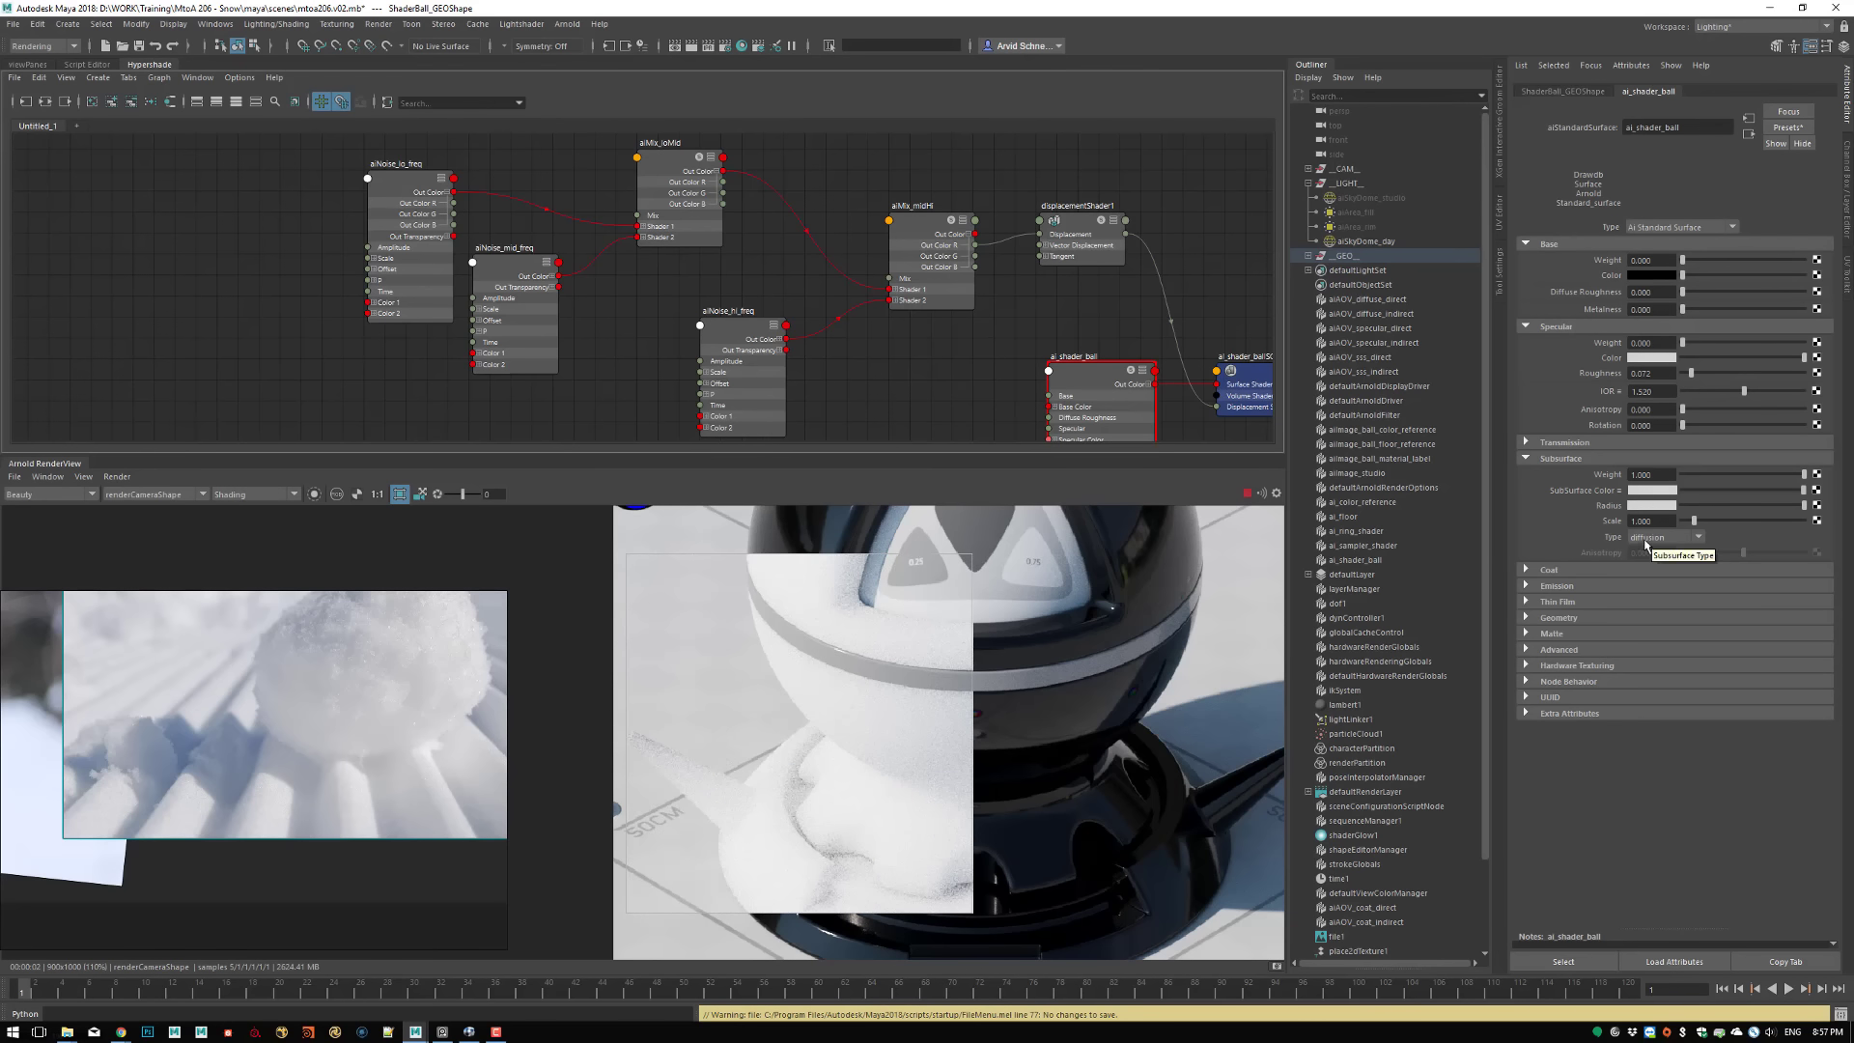
pyautogui.click(1663, 536)
pyautogui.click(1658, 567)
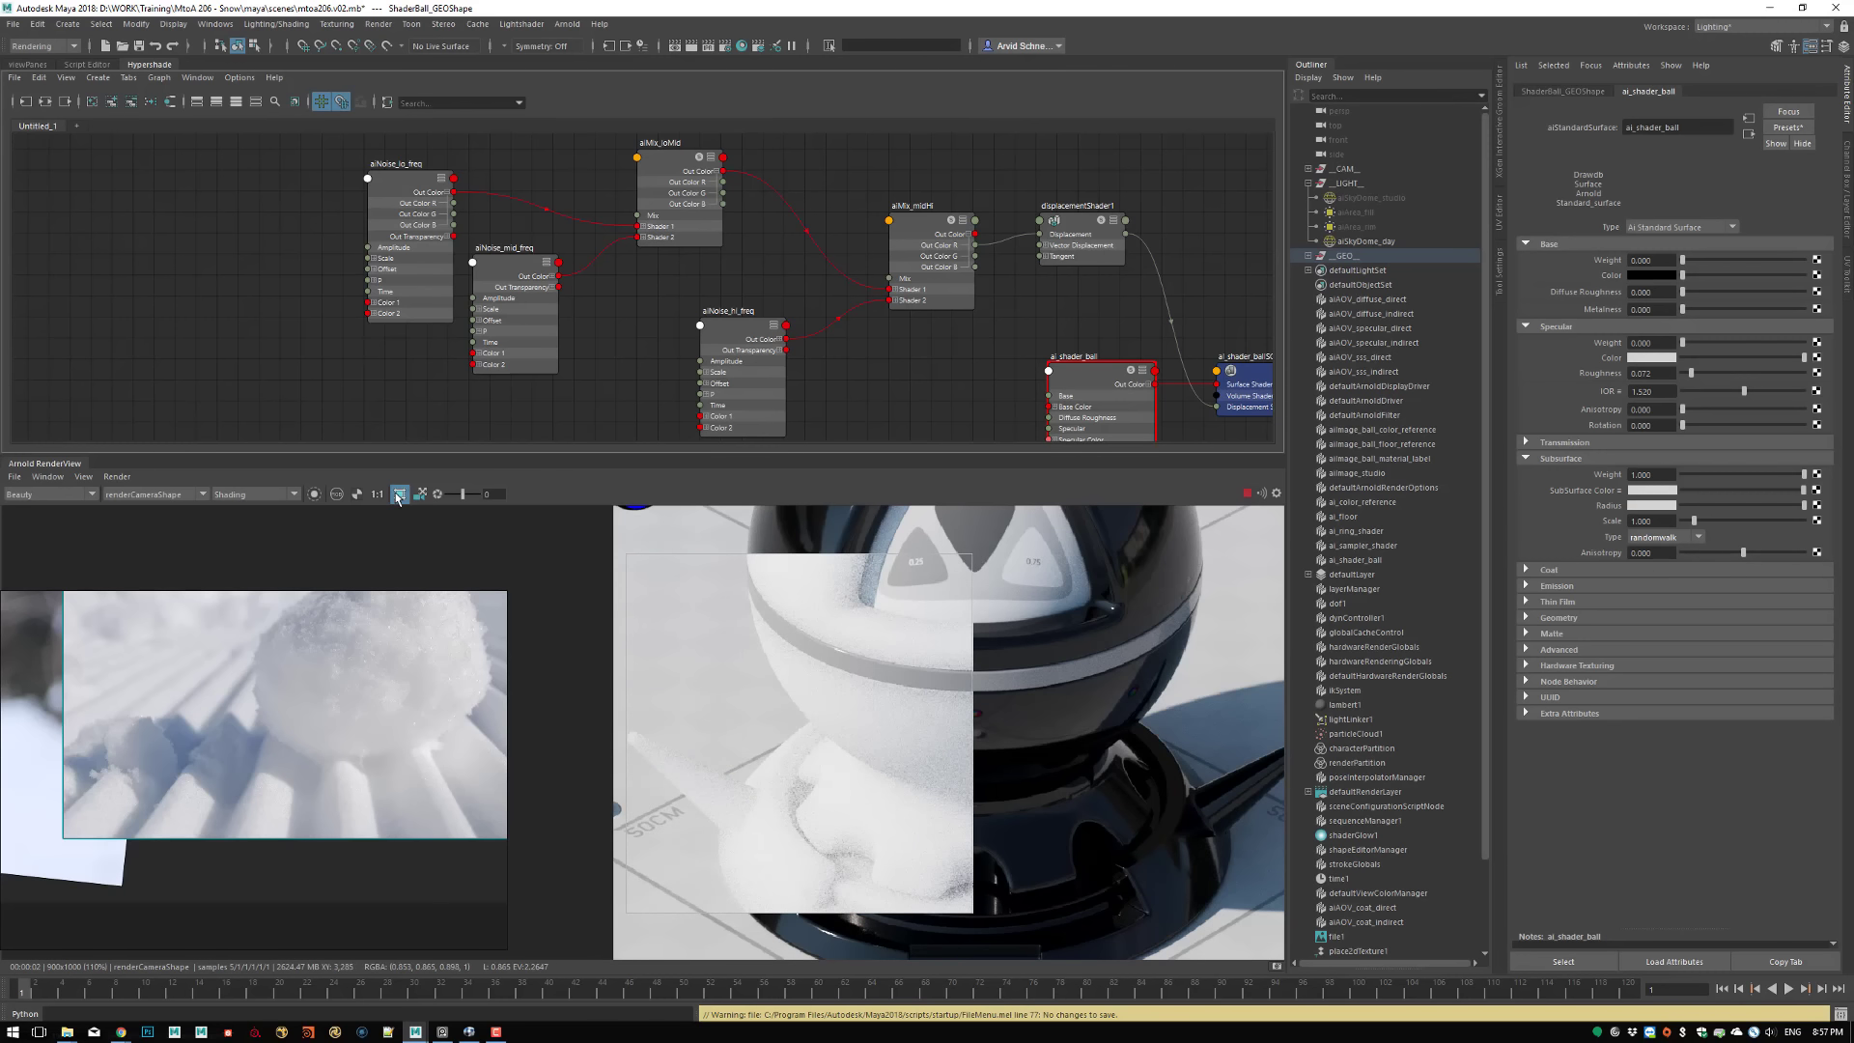
# Turn off the crop region and check the subsurface shading across the whole shader ball
pyautogui.click(398, 494)
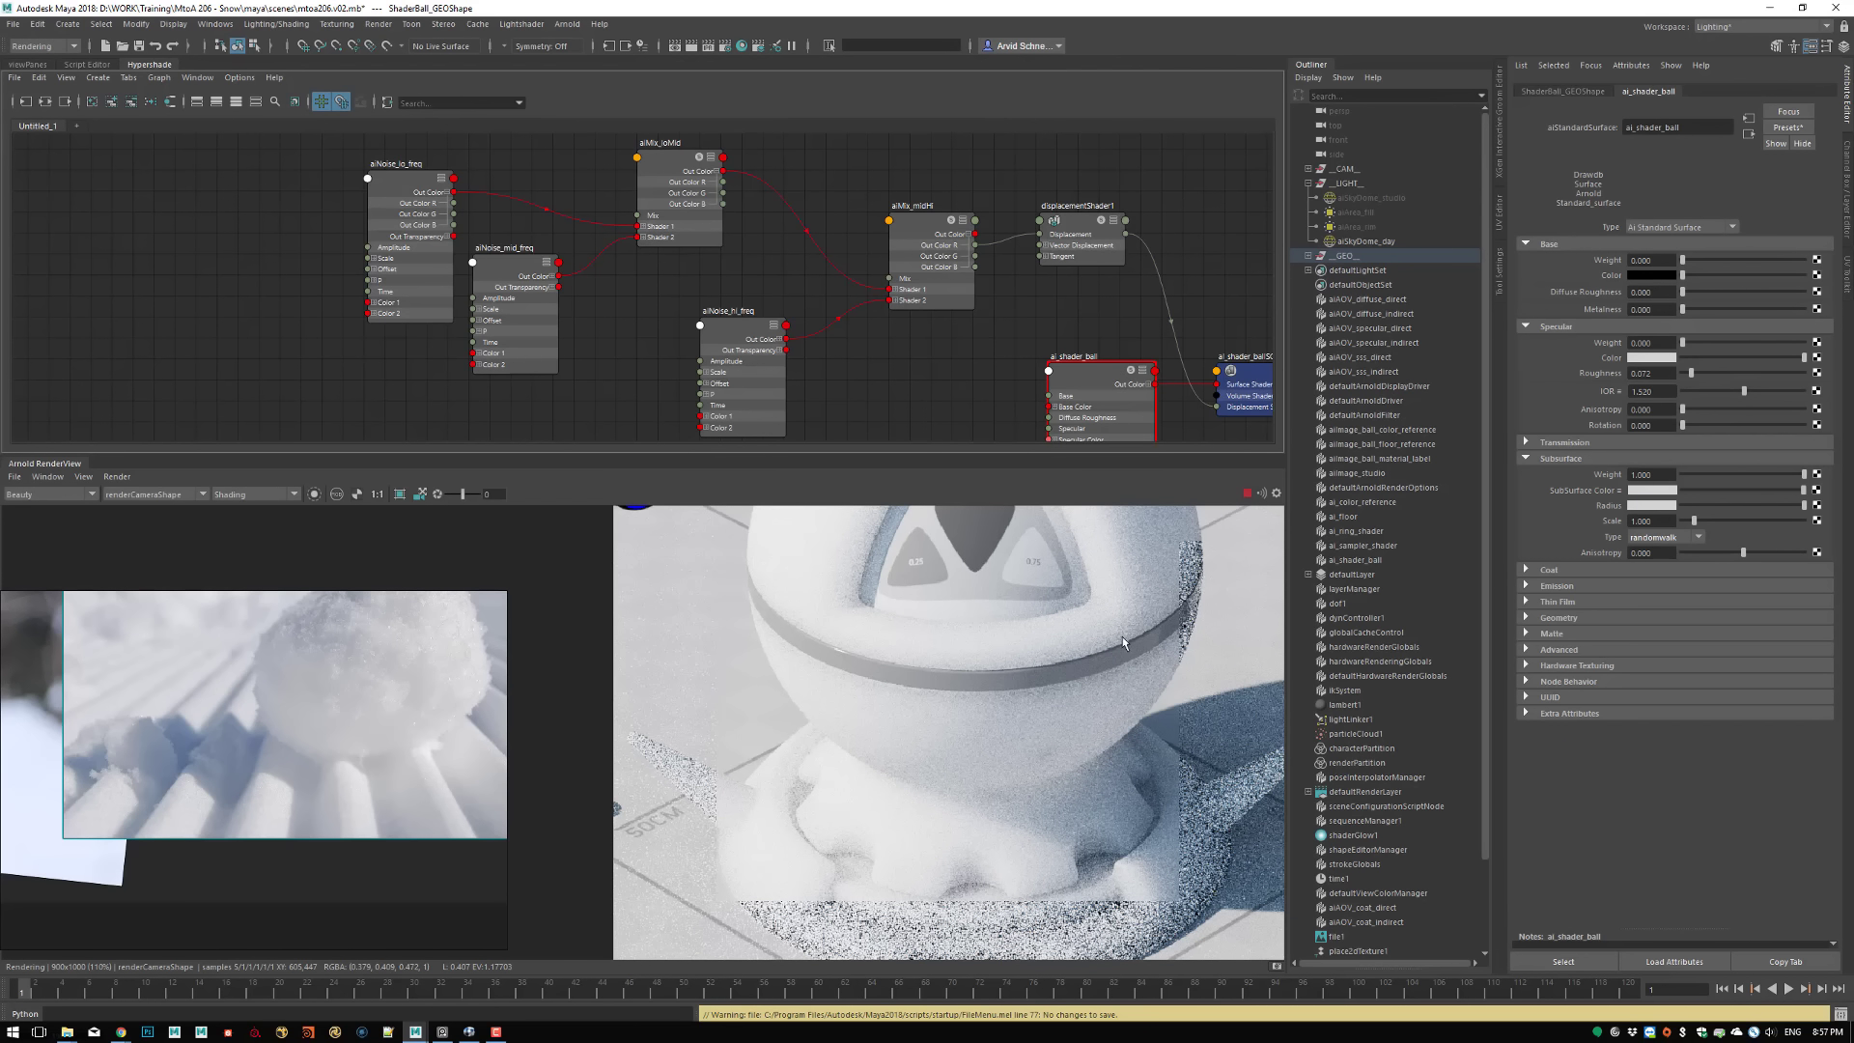
pyautogui.moveTo(1079, 840); pyautogui.dragTo(827, 657, button='middle')
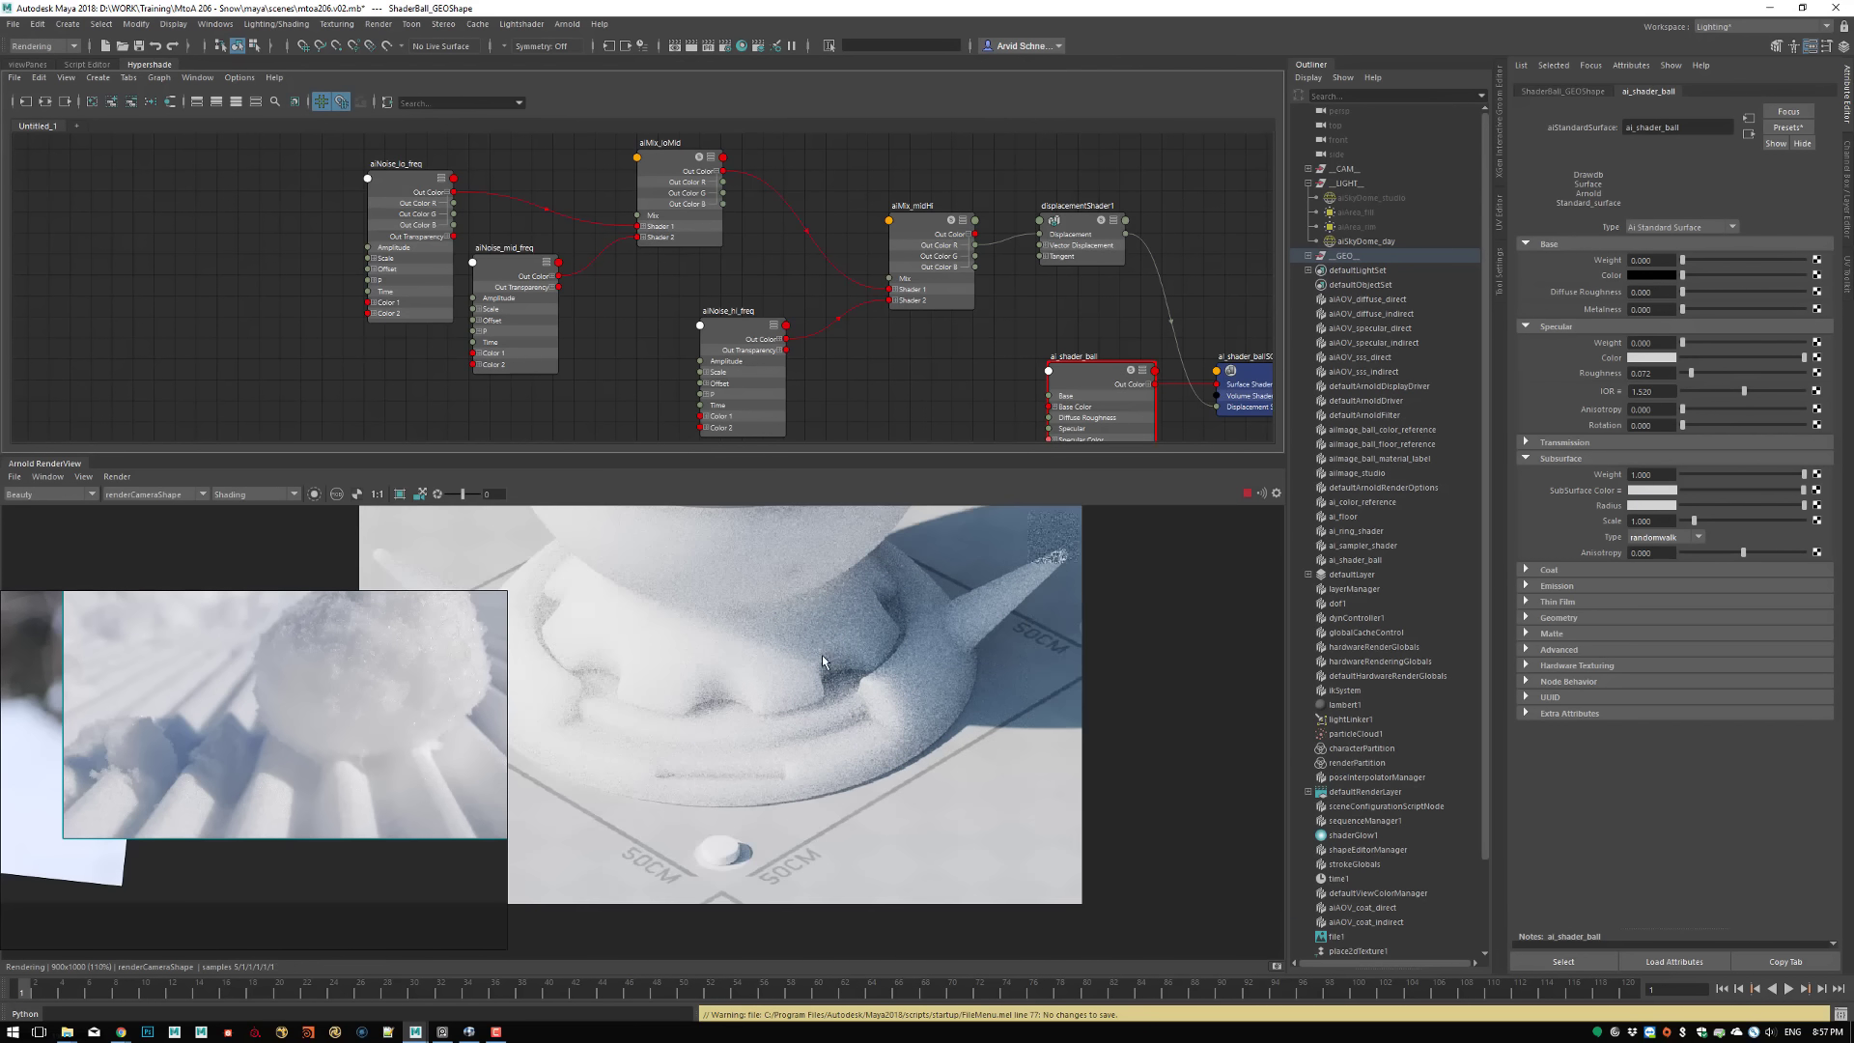
pyautogui.moveTo(778, 584); pyautogui.dragTo(883, 908, button='middle')
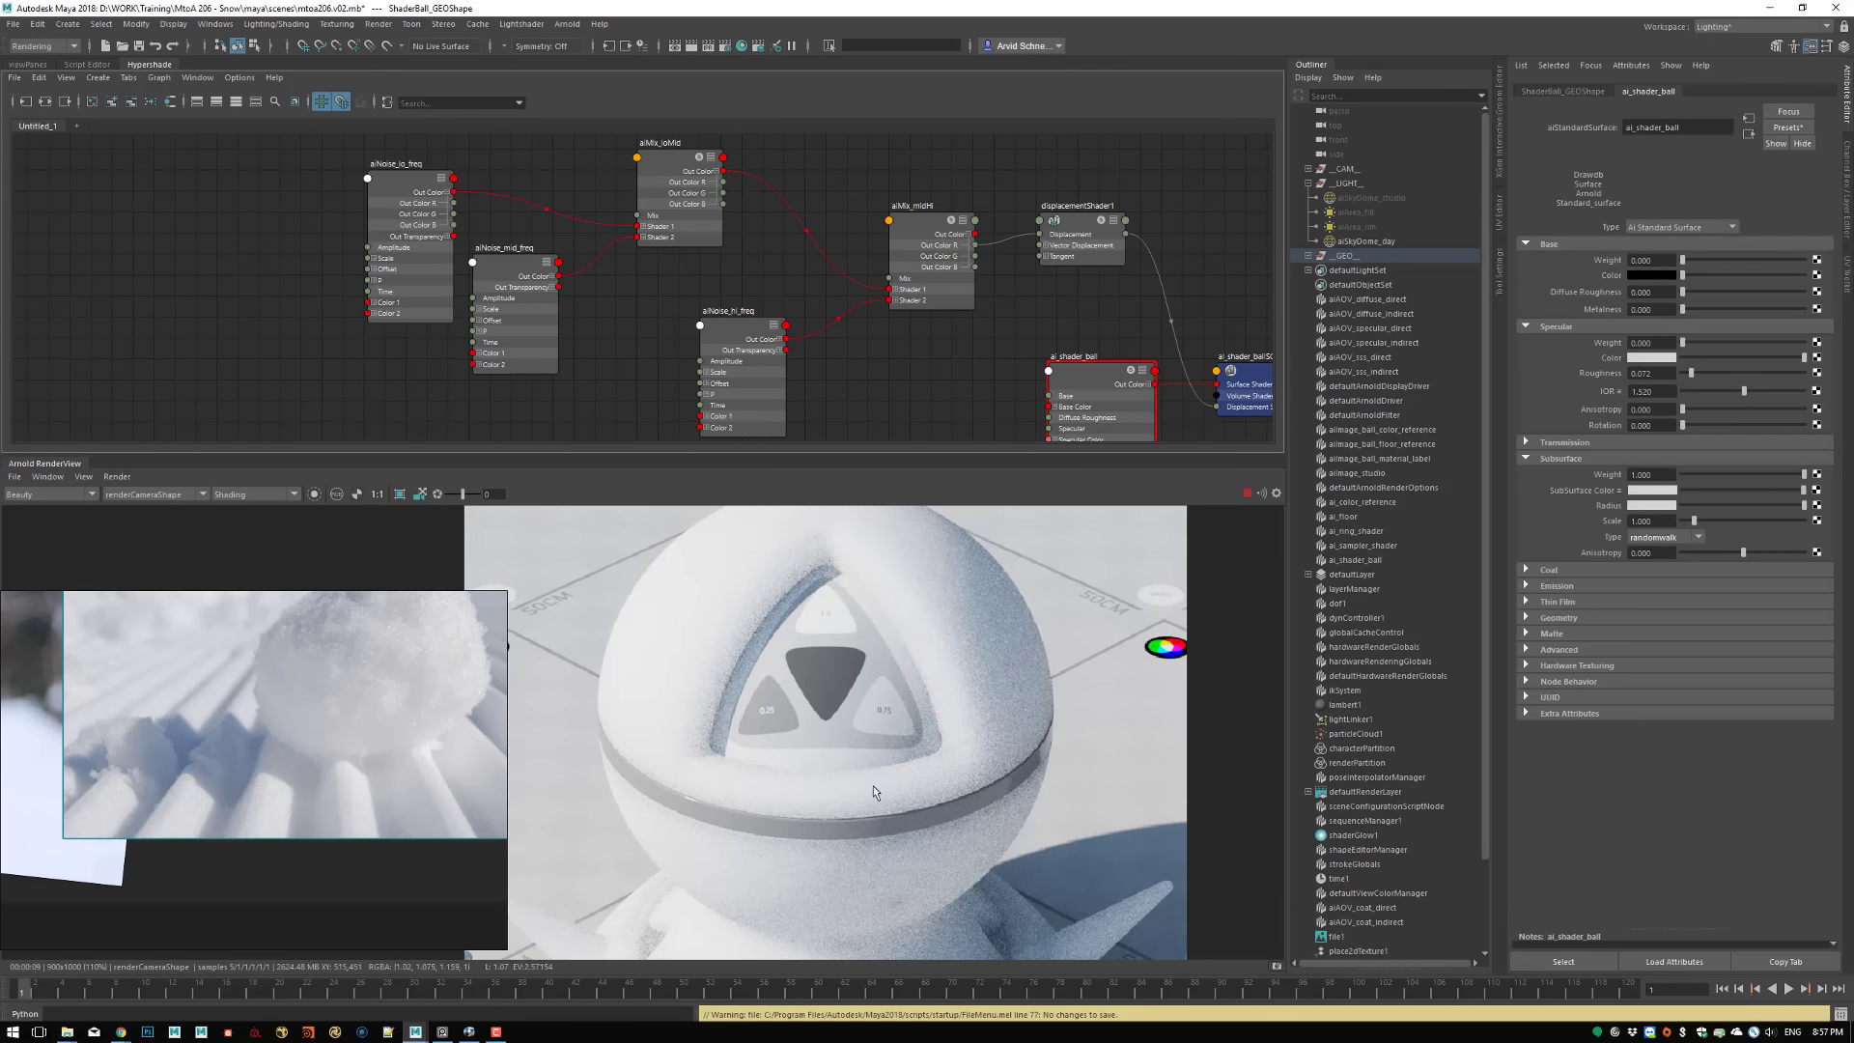
pyautogui.moveTo(820, 790); pyautogui.dragTo(935, 873, button='middle')
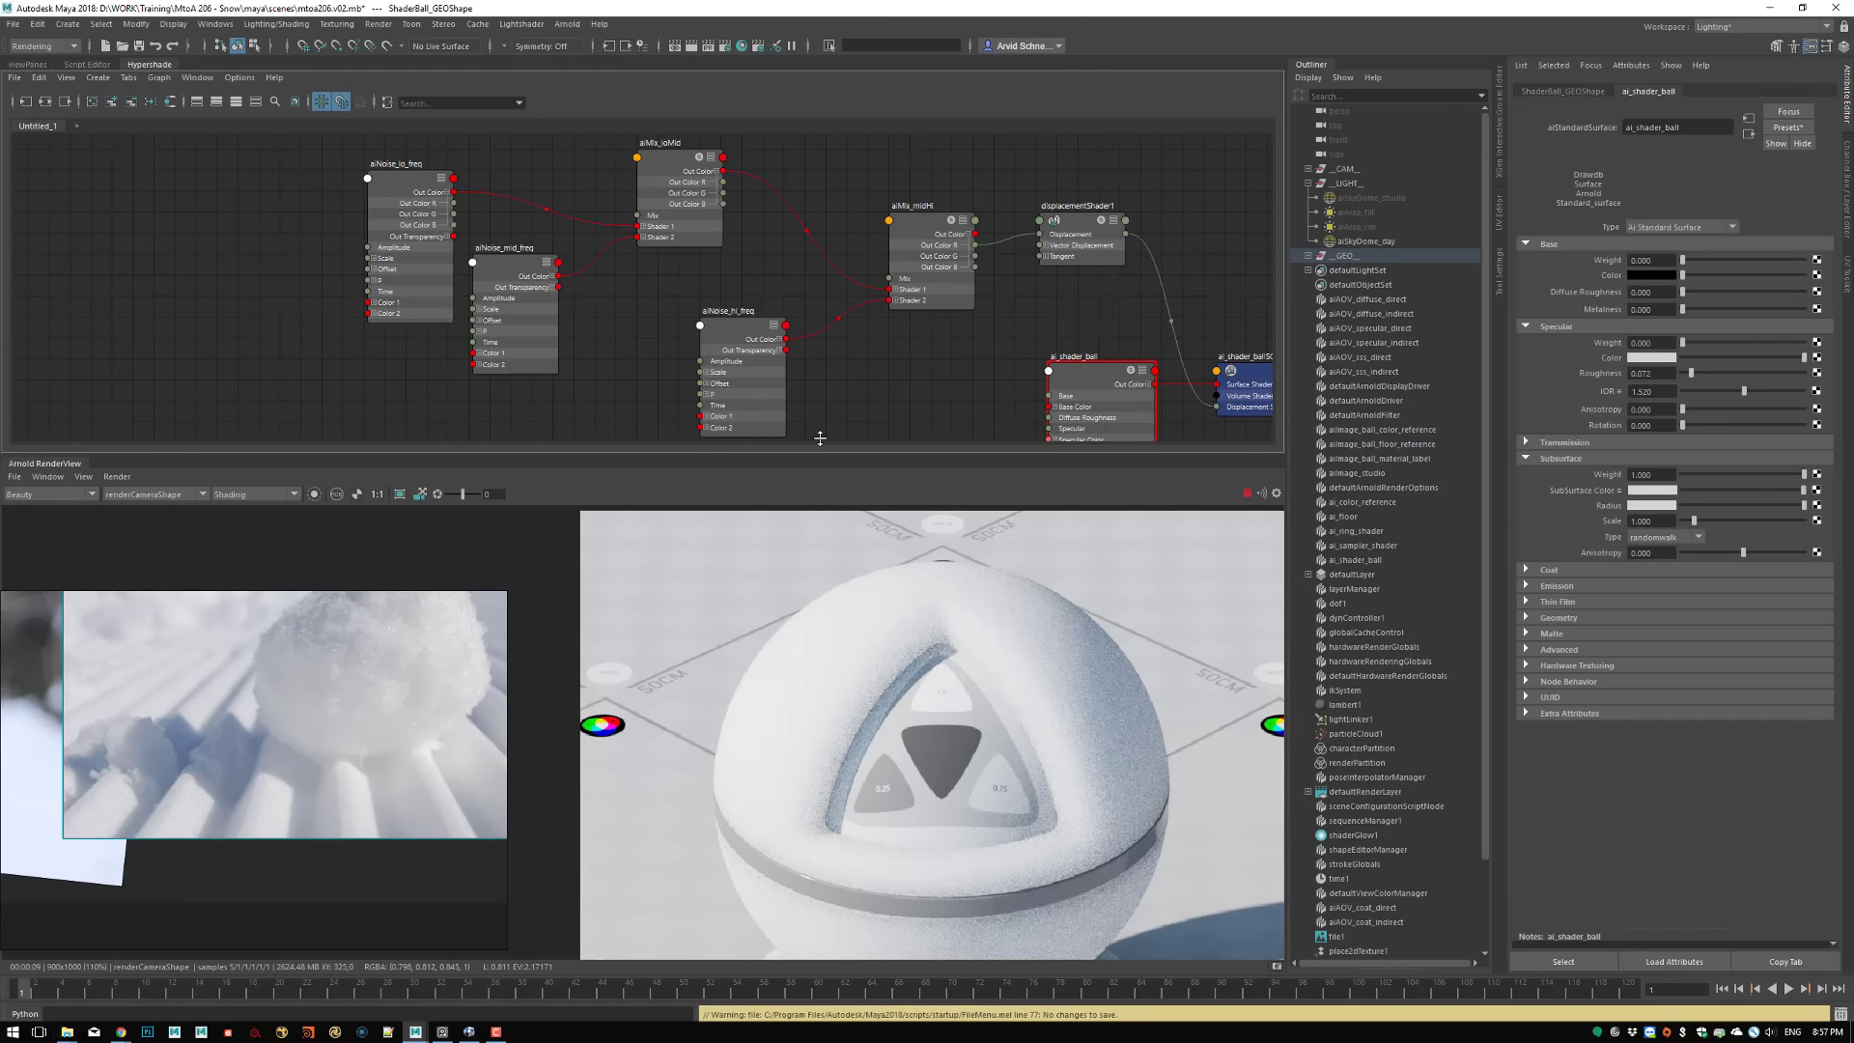
# Enlarge the render view over the node graph and frame the shader ball from its opening to its base
pyautogui.moveTo(816, 458); pyautogui.dragTo(816, 293)
pyautogui.moveTo(877, 666); pyautogui.dragTo(797, 541, button='middle')
pyautogui.moveTo(883, 819); pyautogui.dragTo(932, 750, button='middle')
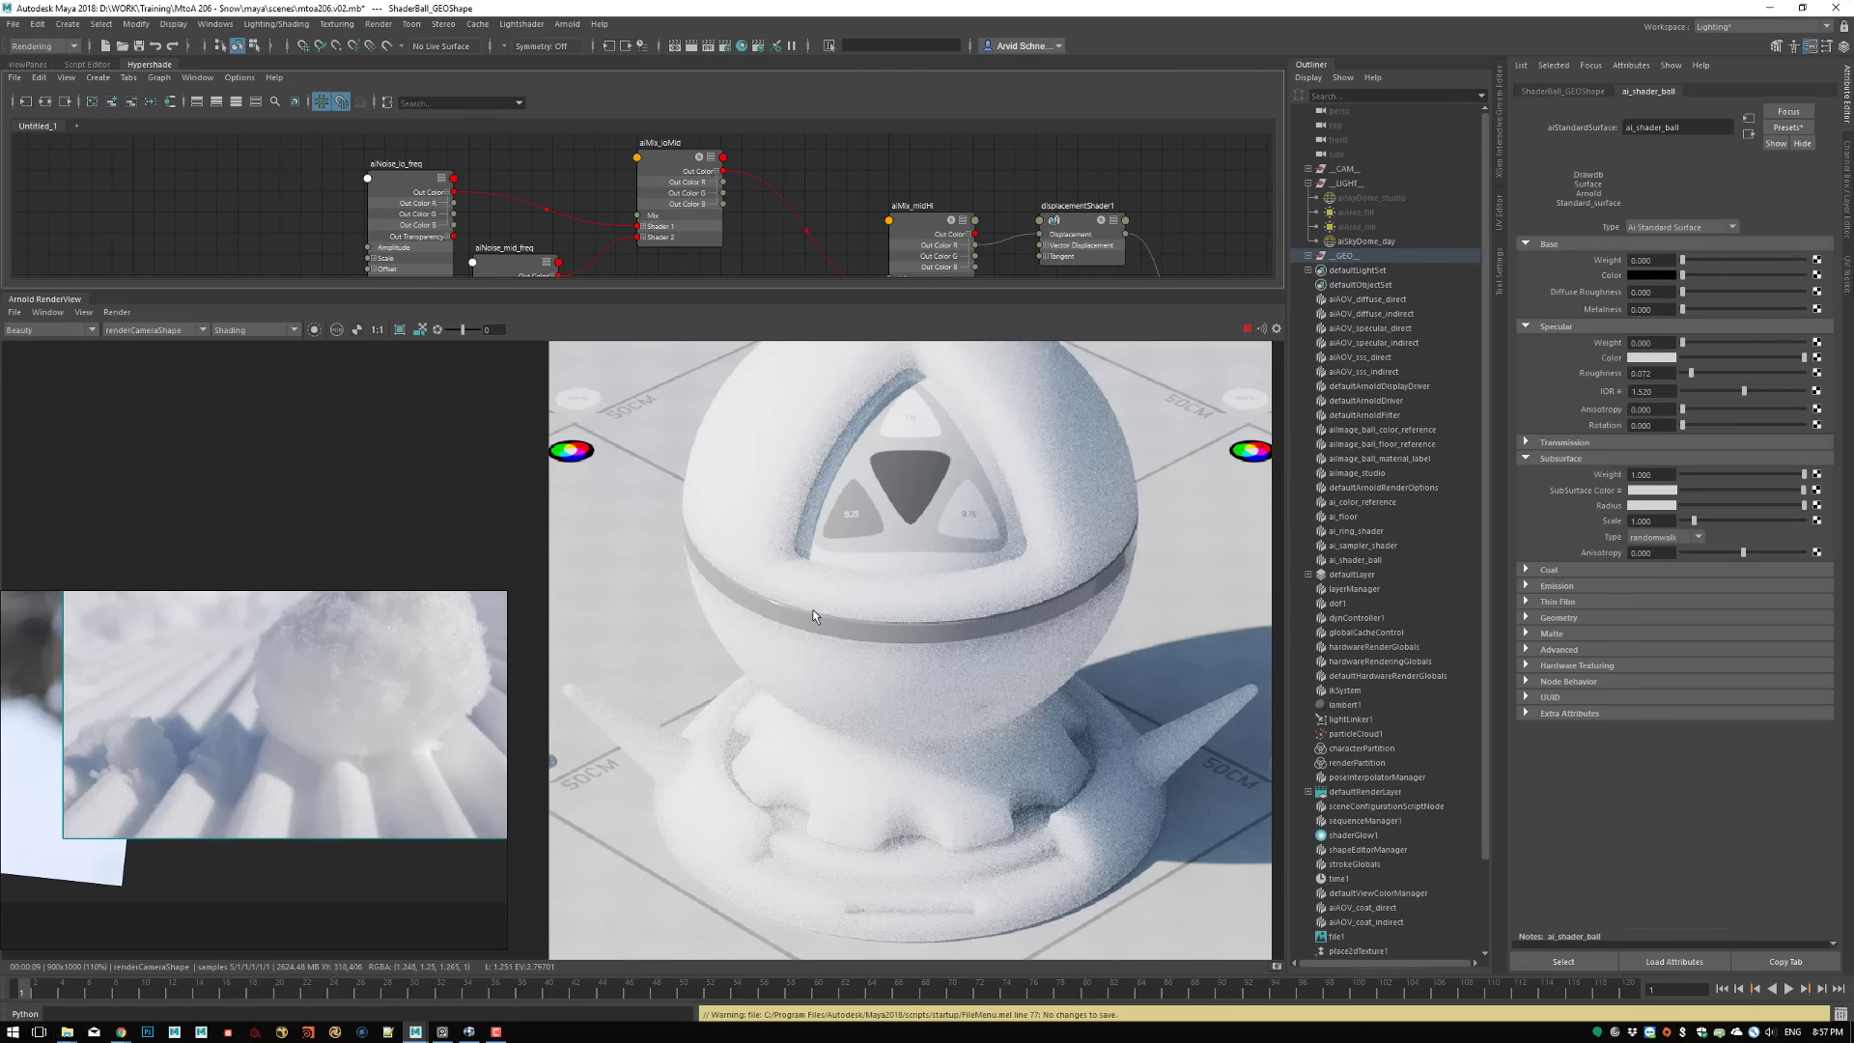
pyautogui.moveTo(814, 575); pyautogui.dragTo(866, 599, button='middle')
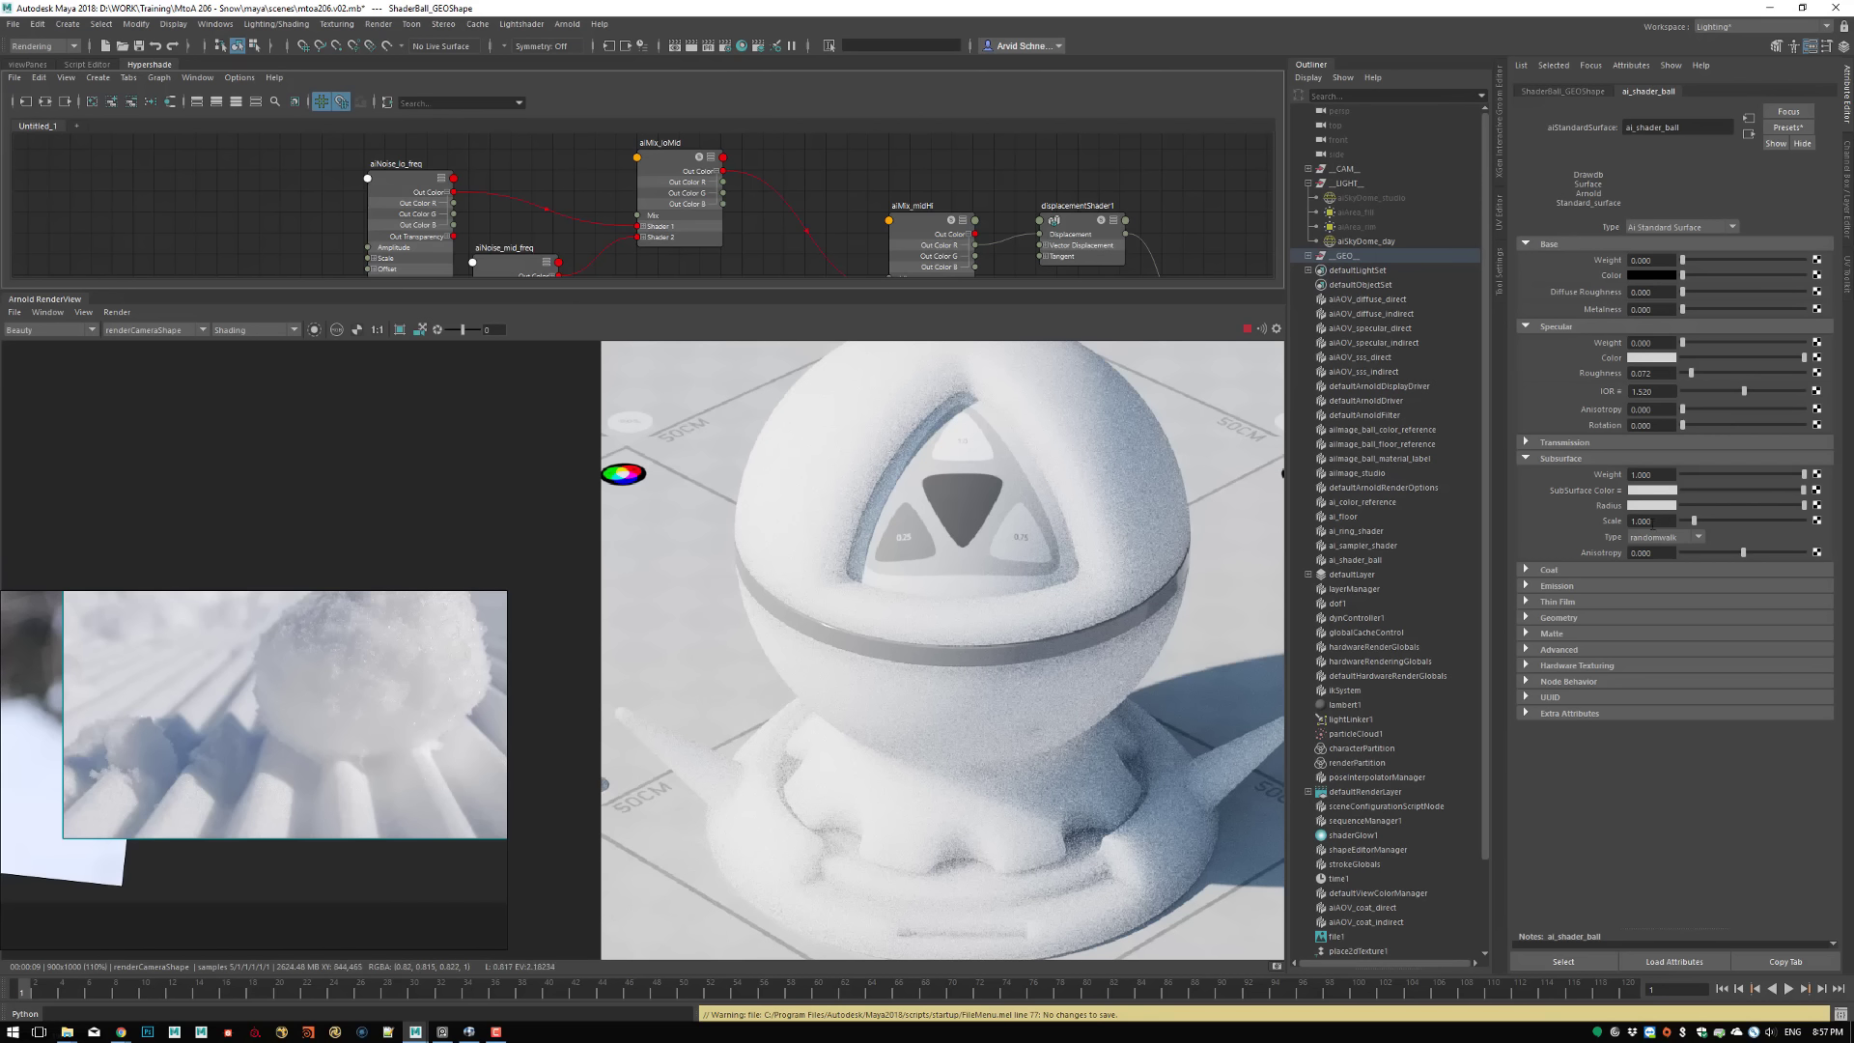
# Try a pure red as the Subsurface Radius colour of ai_shader_ball
pyautogui.moveTo(1653, 524); pyautogui.dragTo(1599, 520)
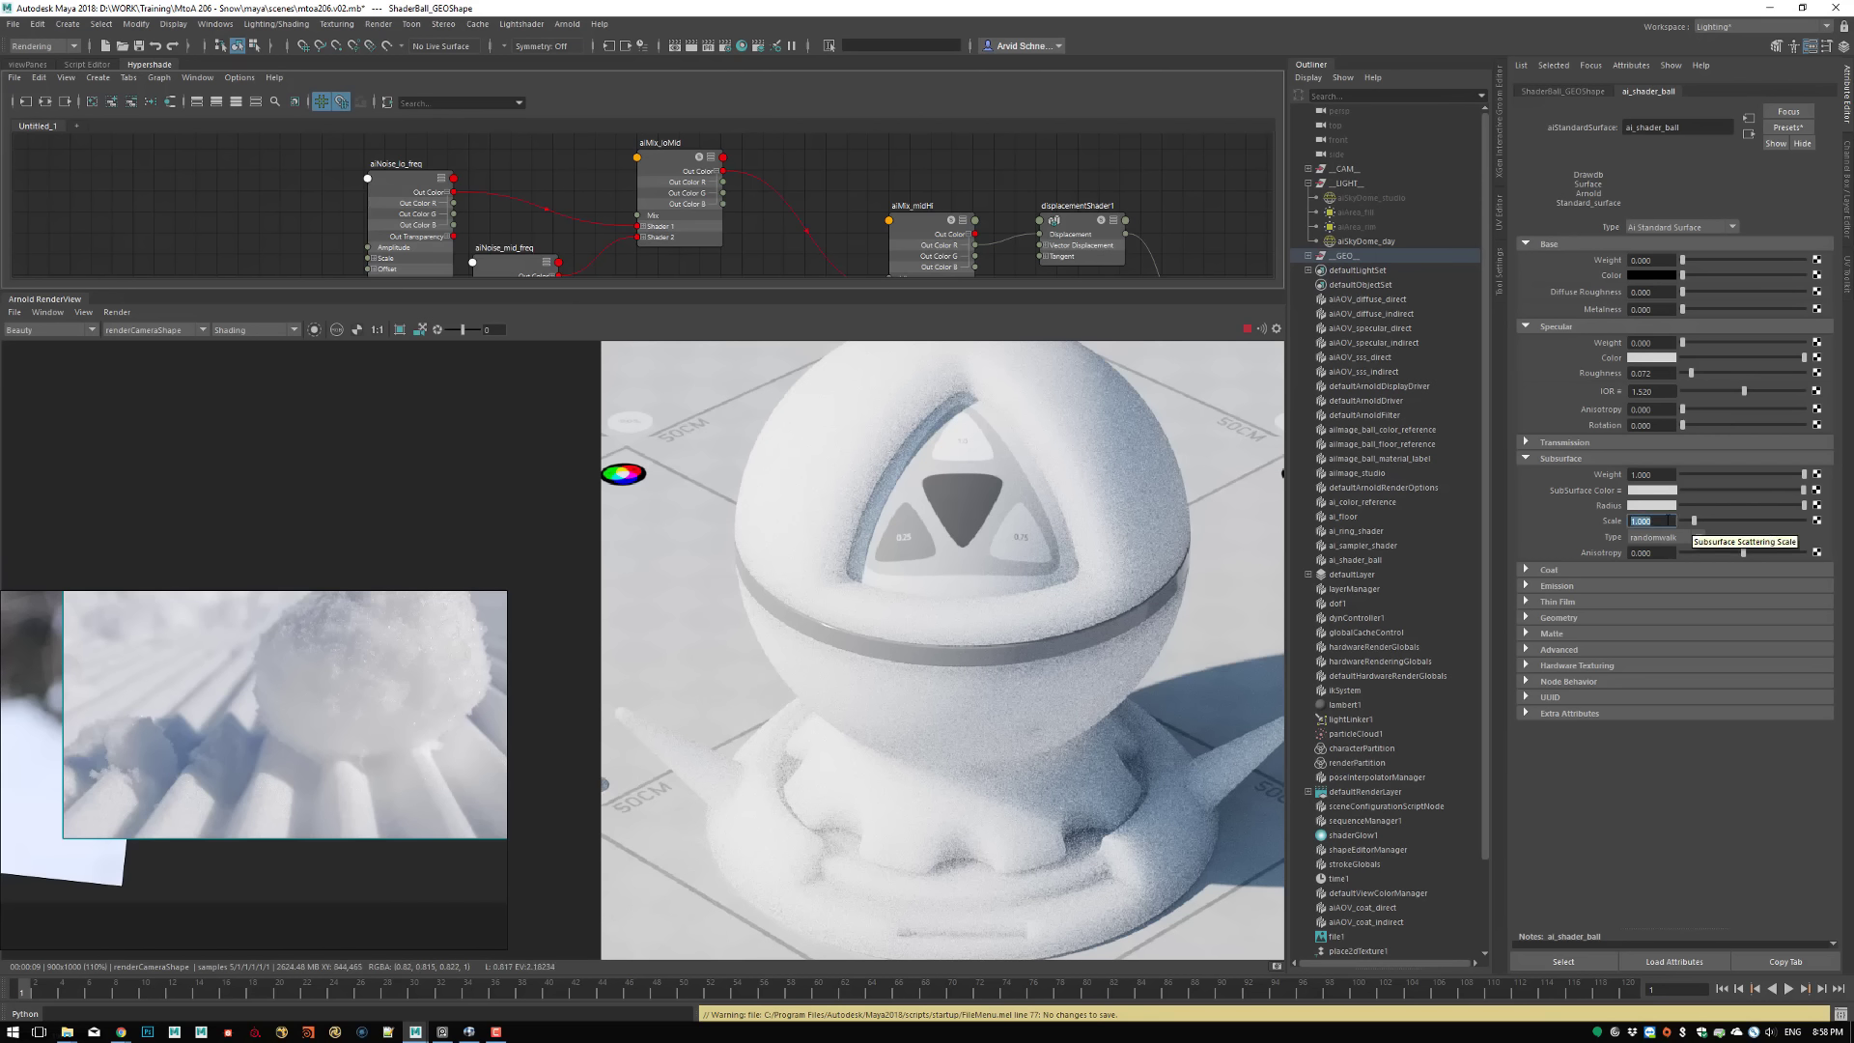
pyautogui.click(1649, 506)
pyautogui.click(1669, 557)
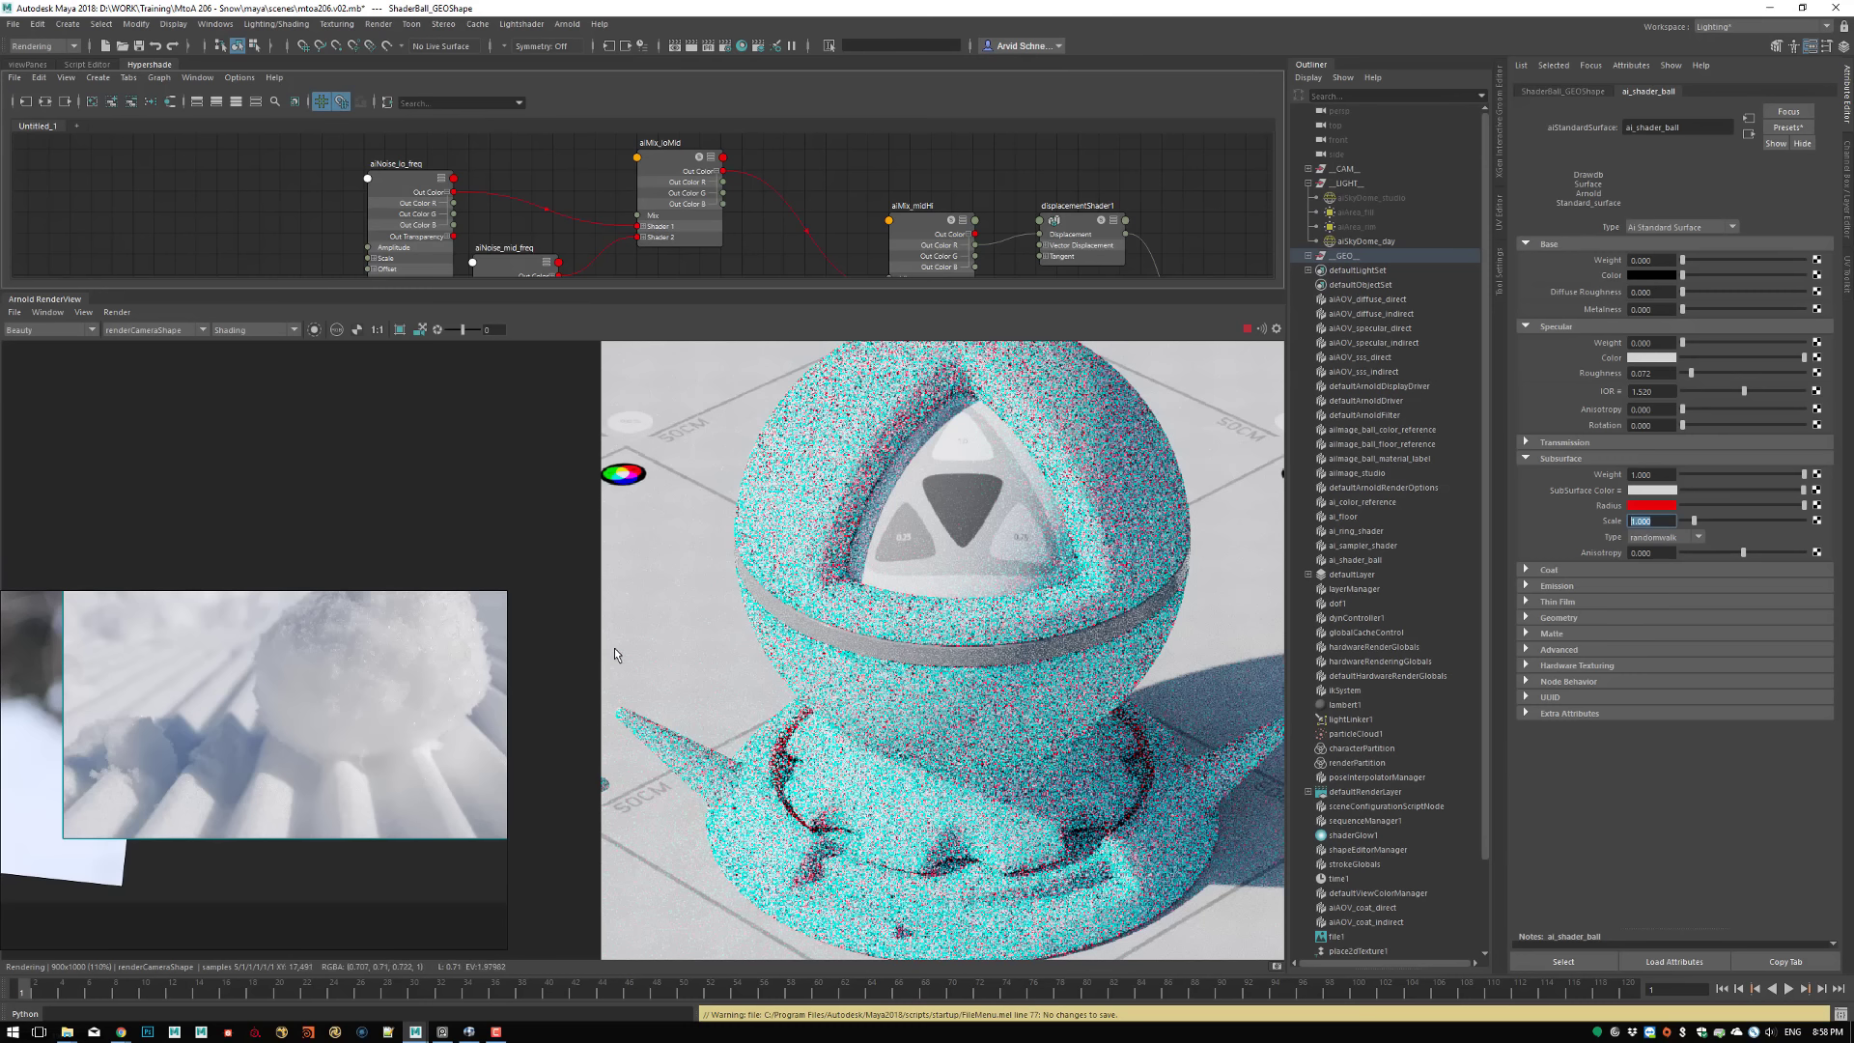
# Restrict the render to a crop region around the shader ball's side spike and the adjoining part of the base
pyautogui.moveTo(609, 647); pyautogui.dragTo(682, 729)
pyautogui.moveTo(855, 863); pyautogui.dragTo(888, 915)
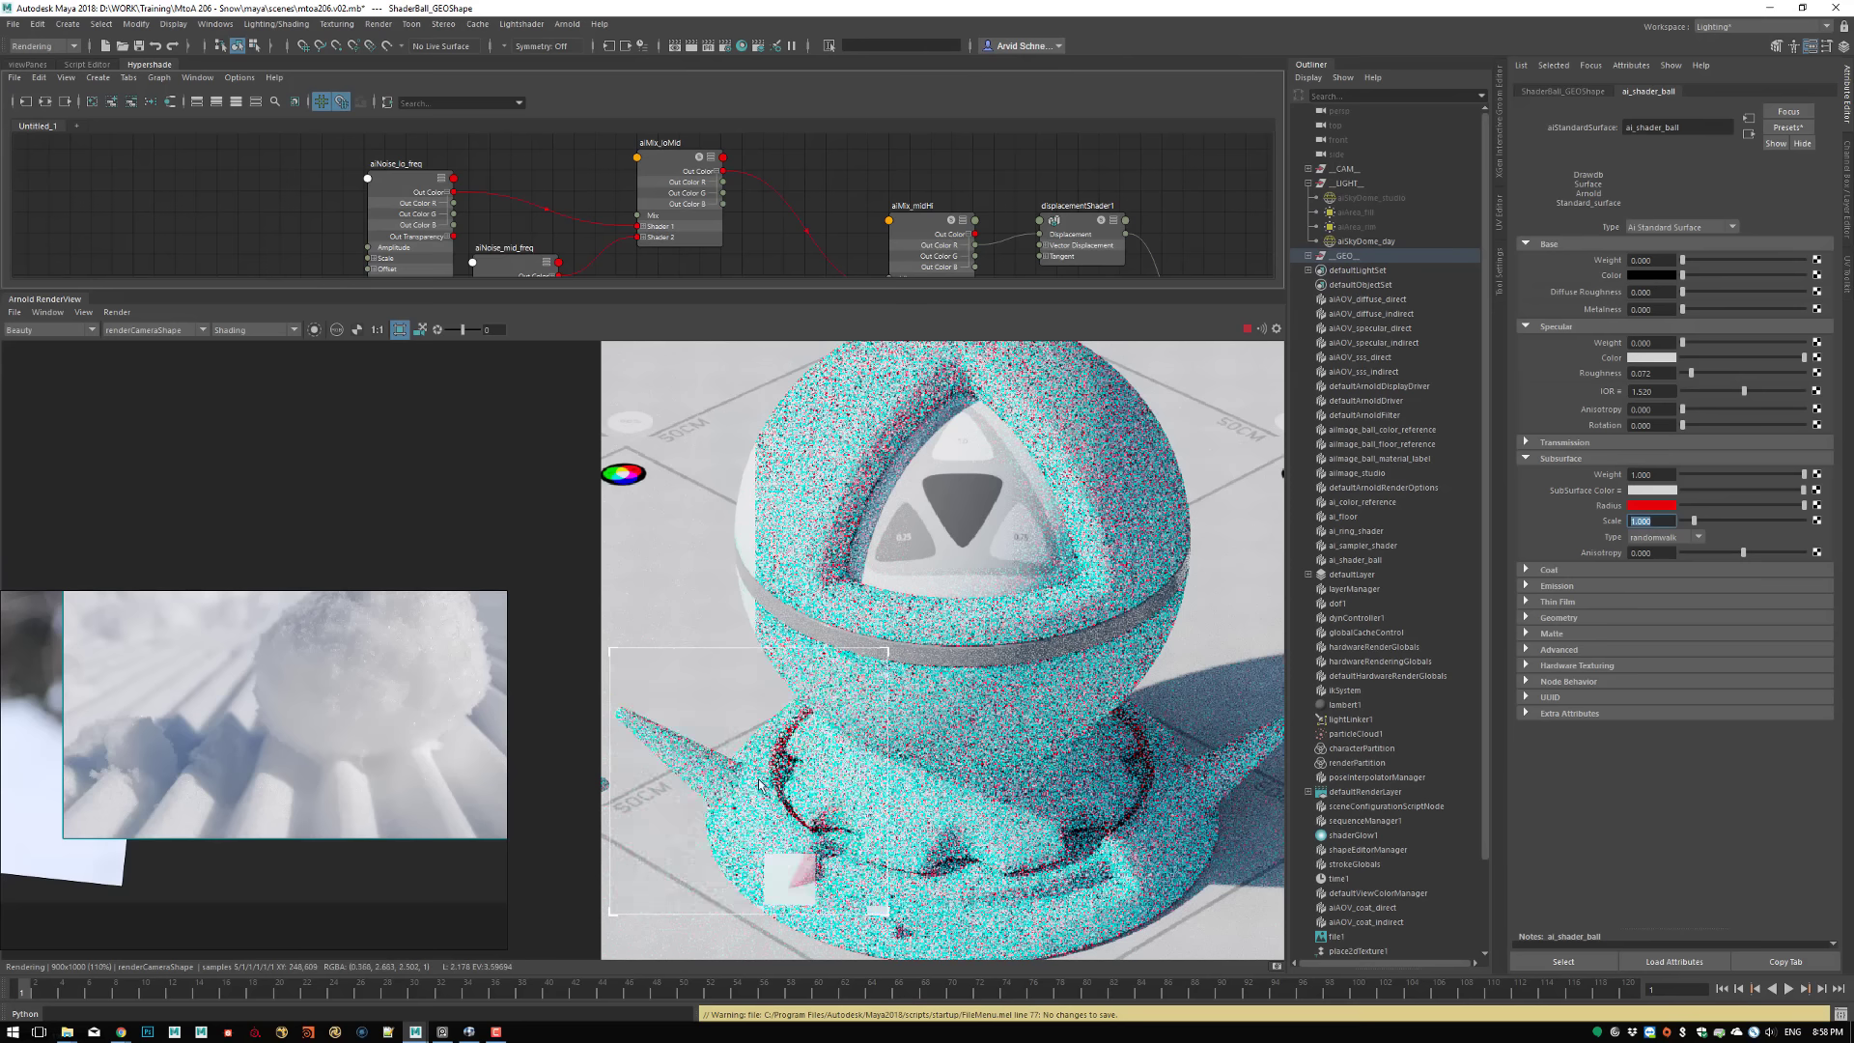
pyautogui.scroll(5, 786, 828)
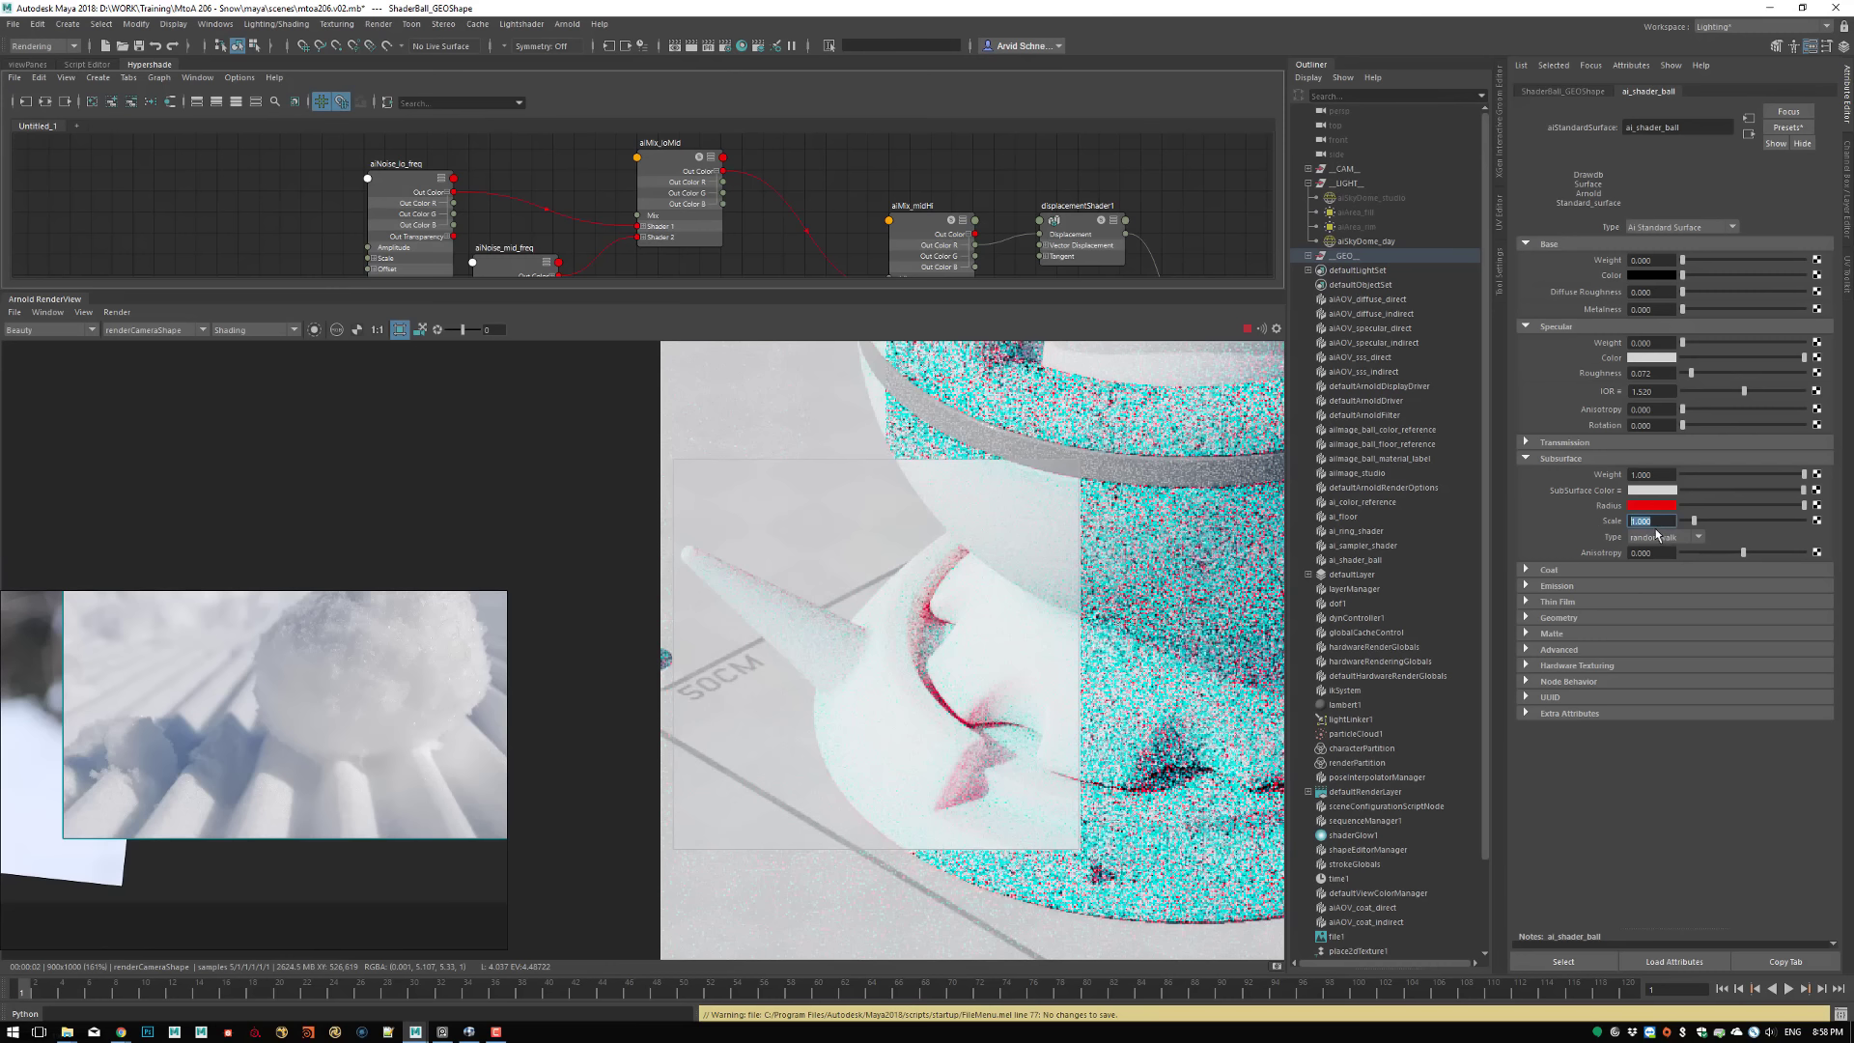
# Set the Subsurface Scale to 0.2 and change the Radius colour to a desaturated light blue with hue 216.92
pyautogui.write('2')
pyautogui.press('Return')
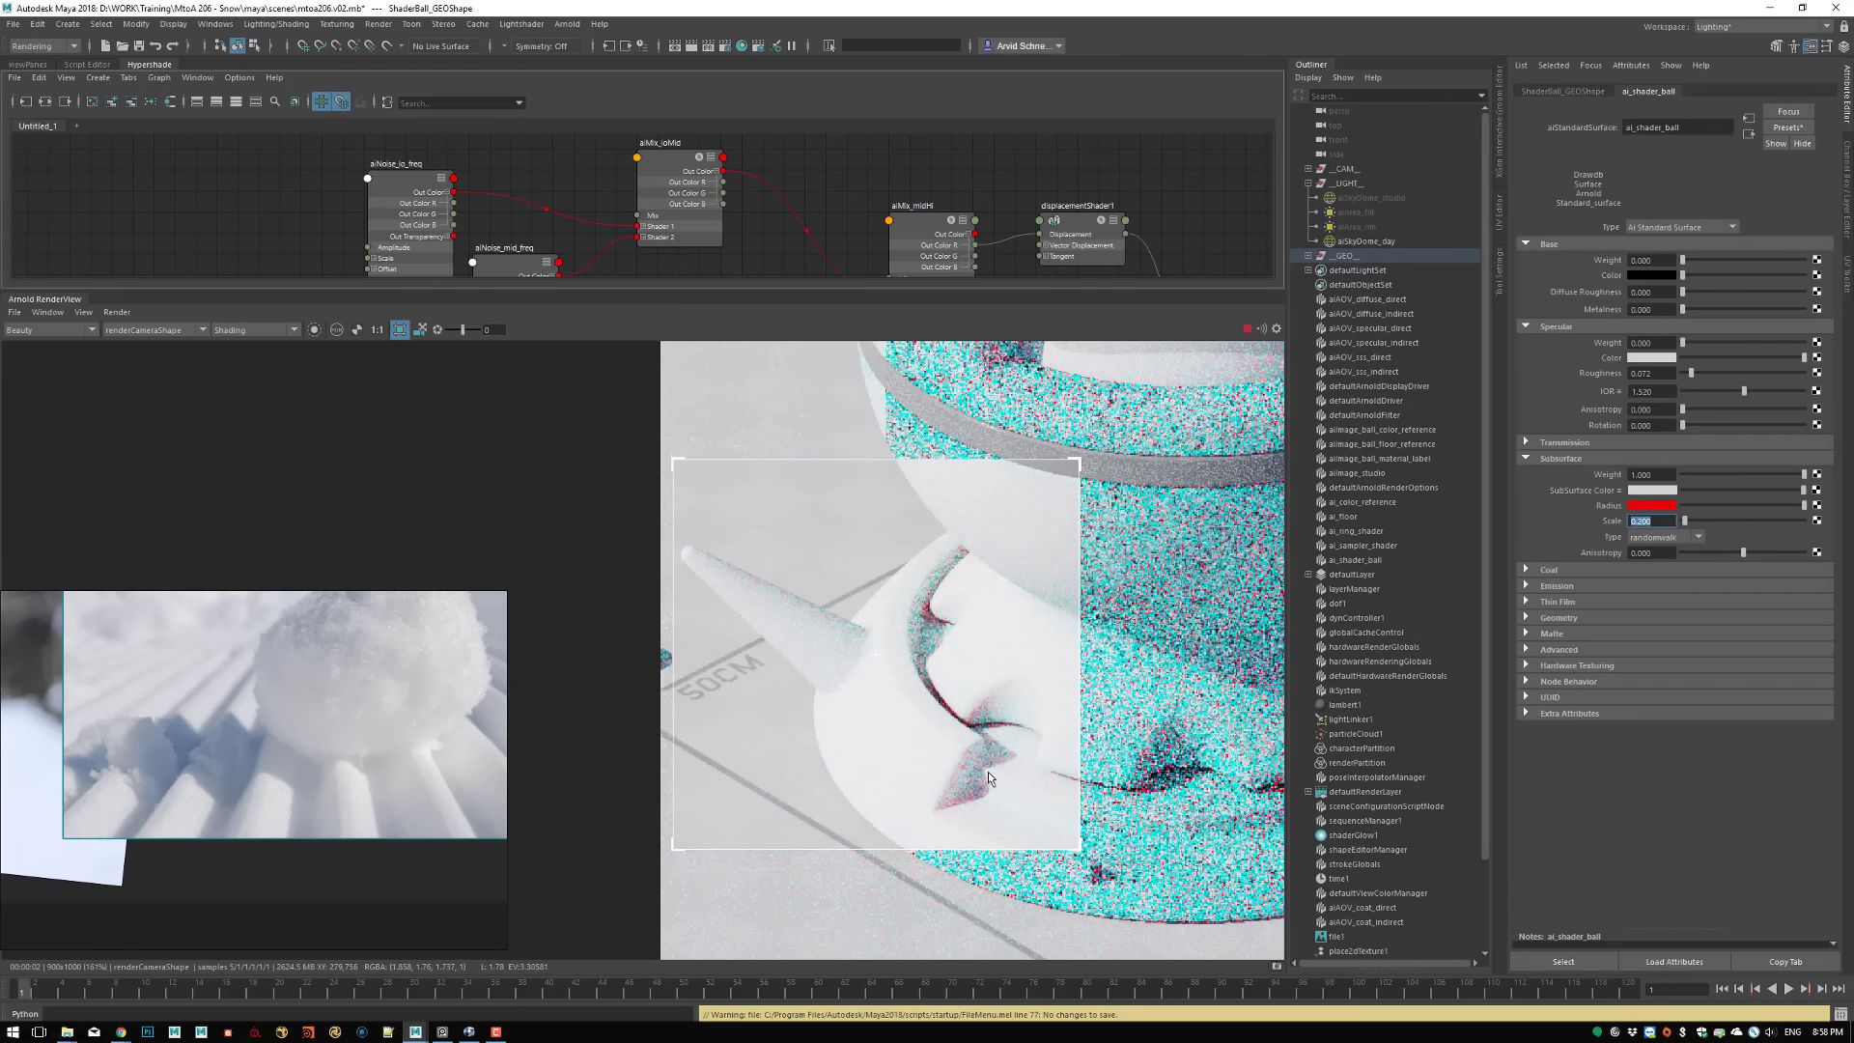
pyautogui.click(1652, 506)
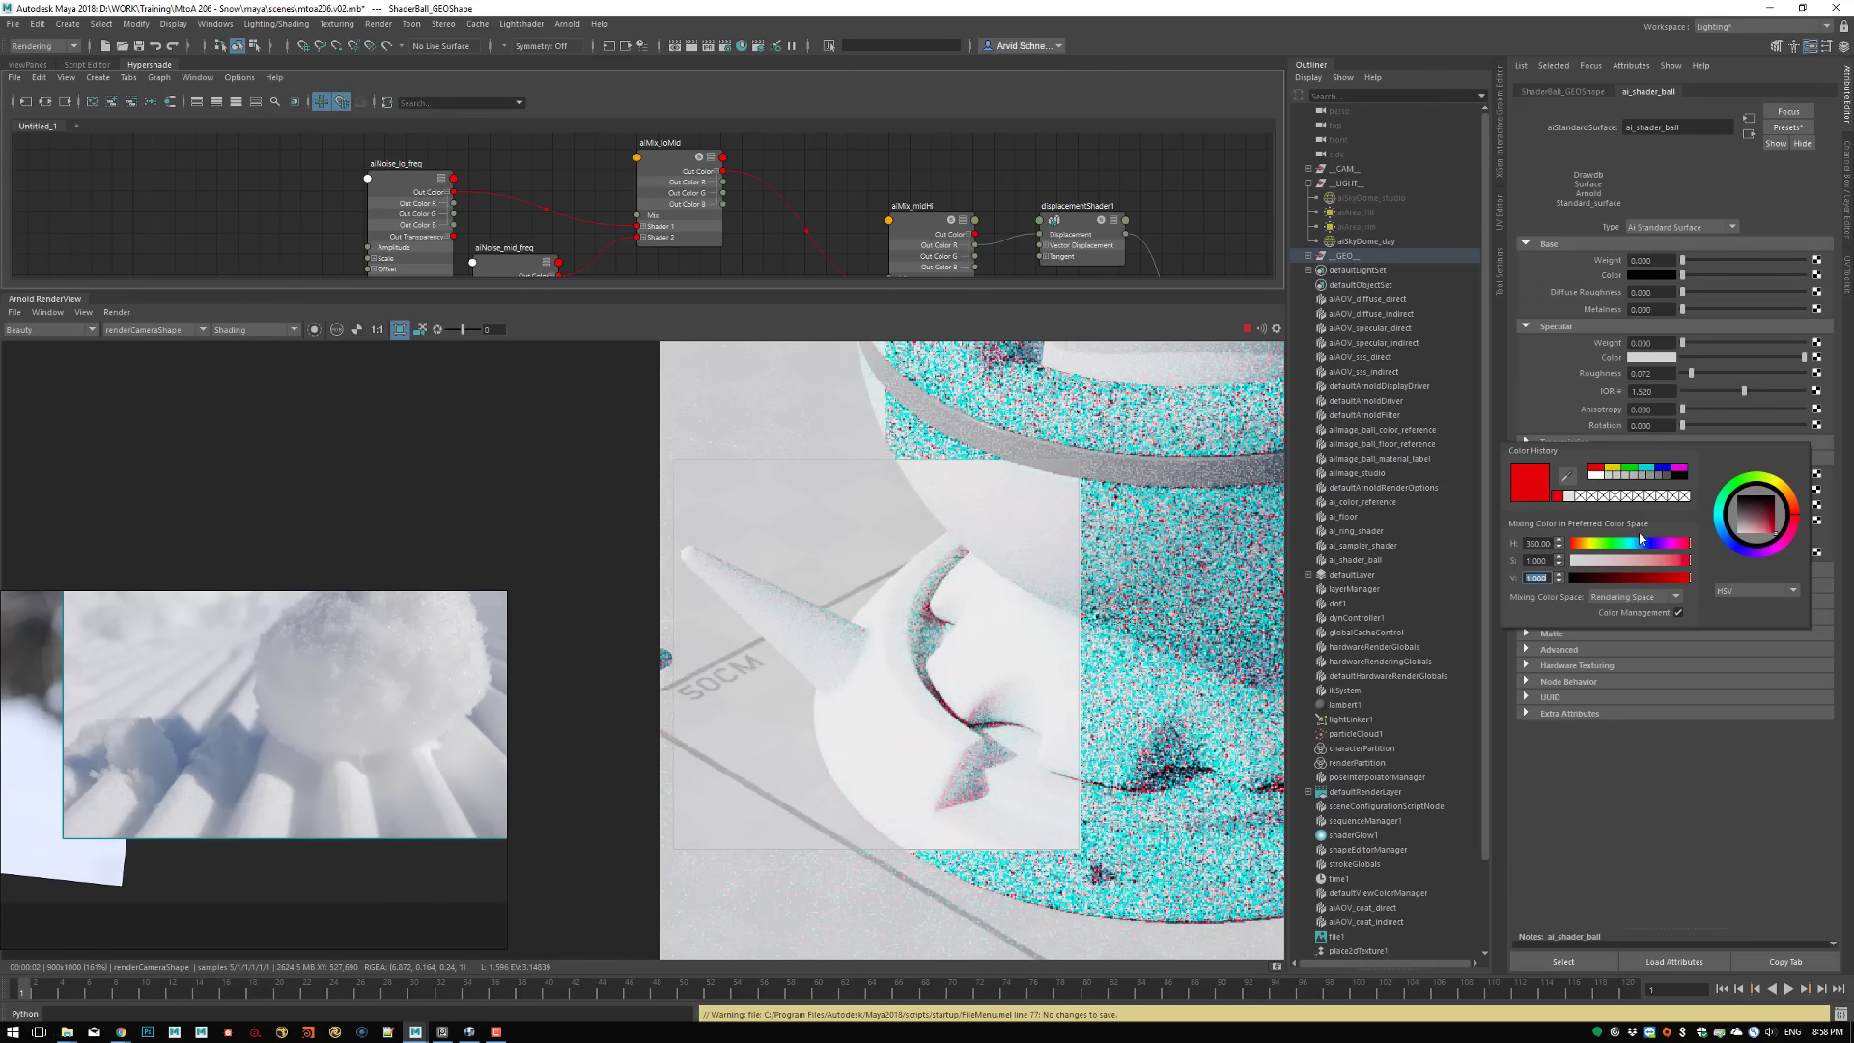
pyautogui.click(1648, 469)
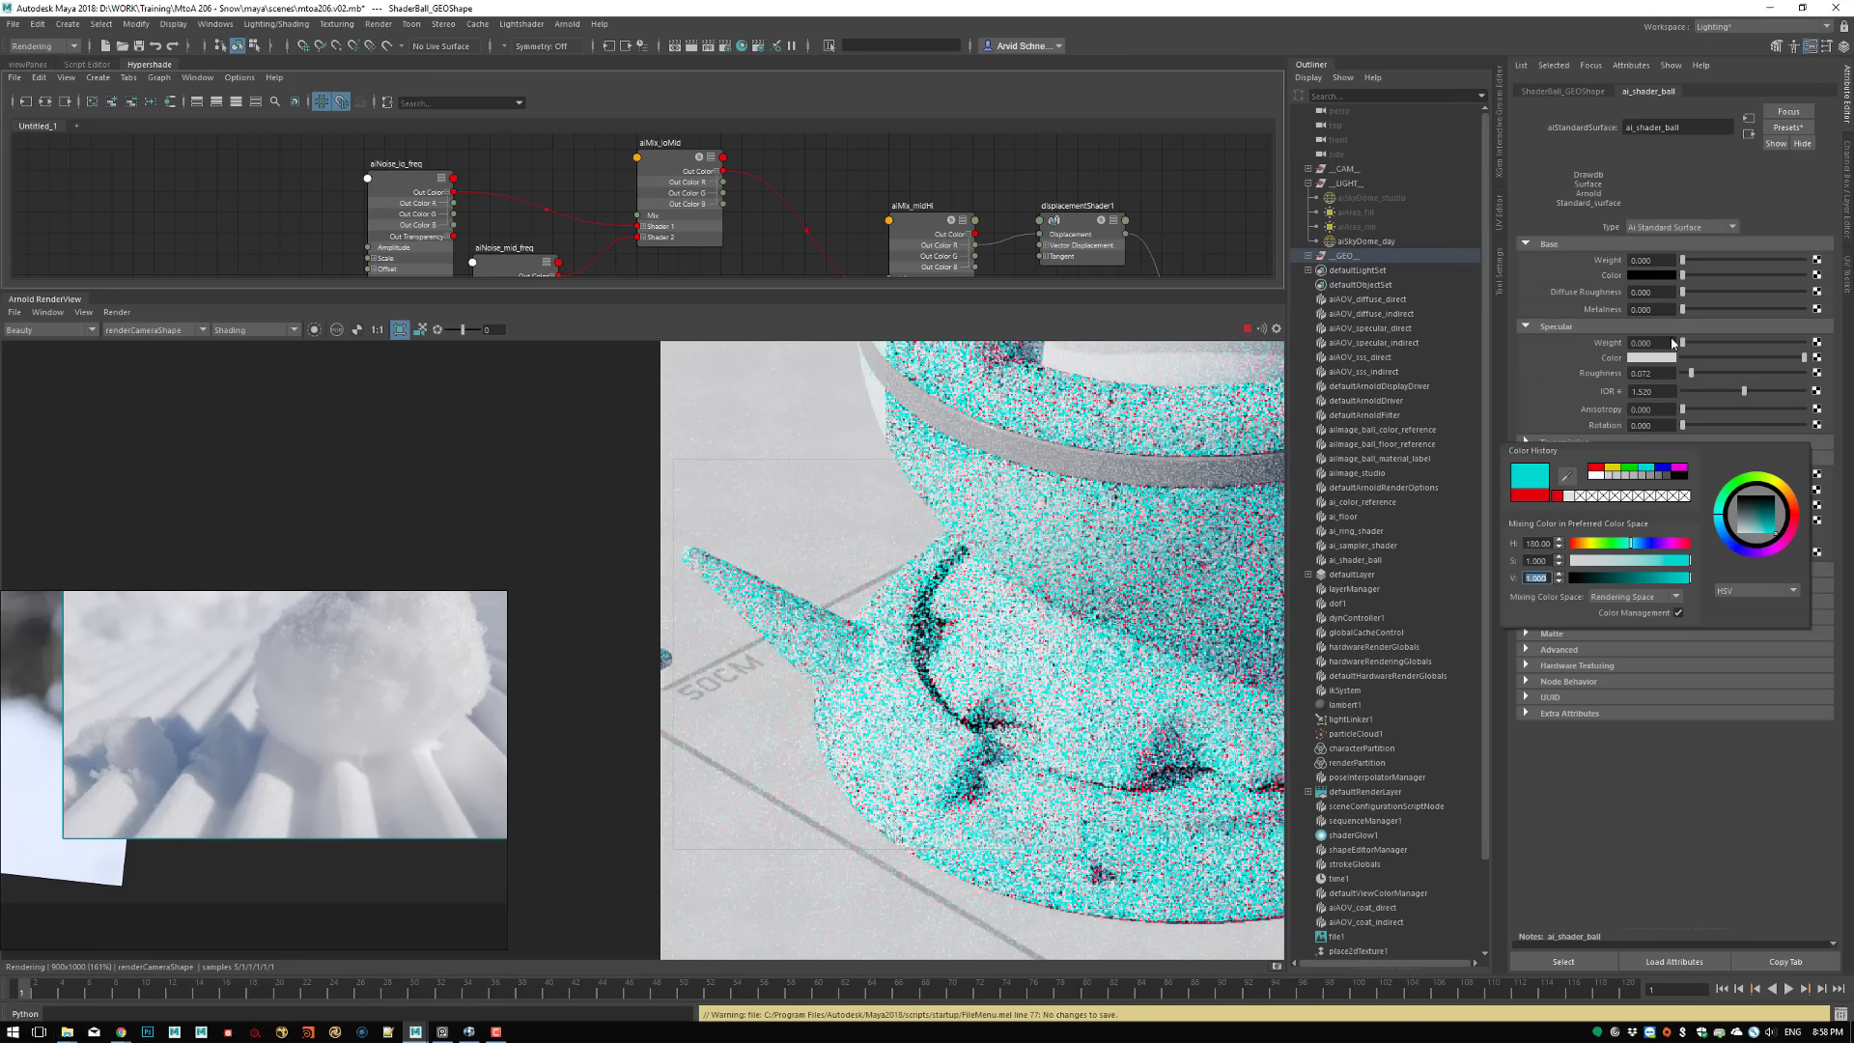
pyautogui.click(1649, 504)
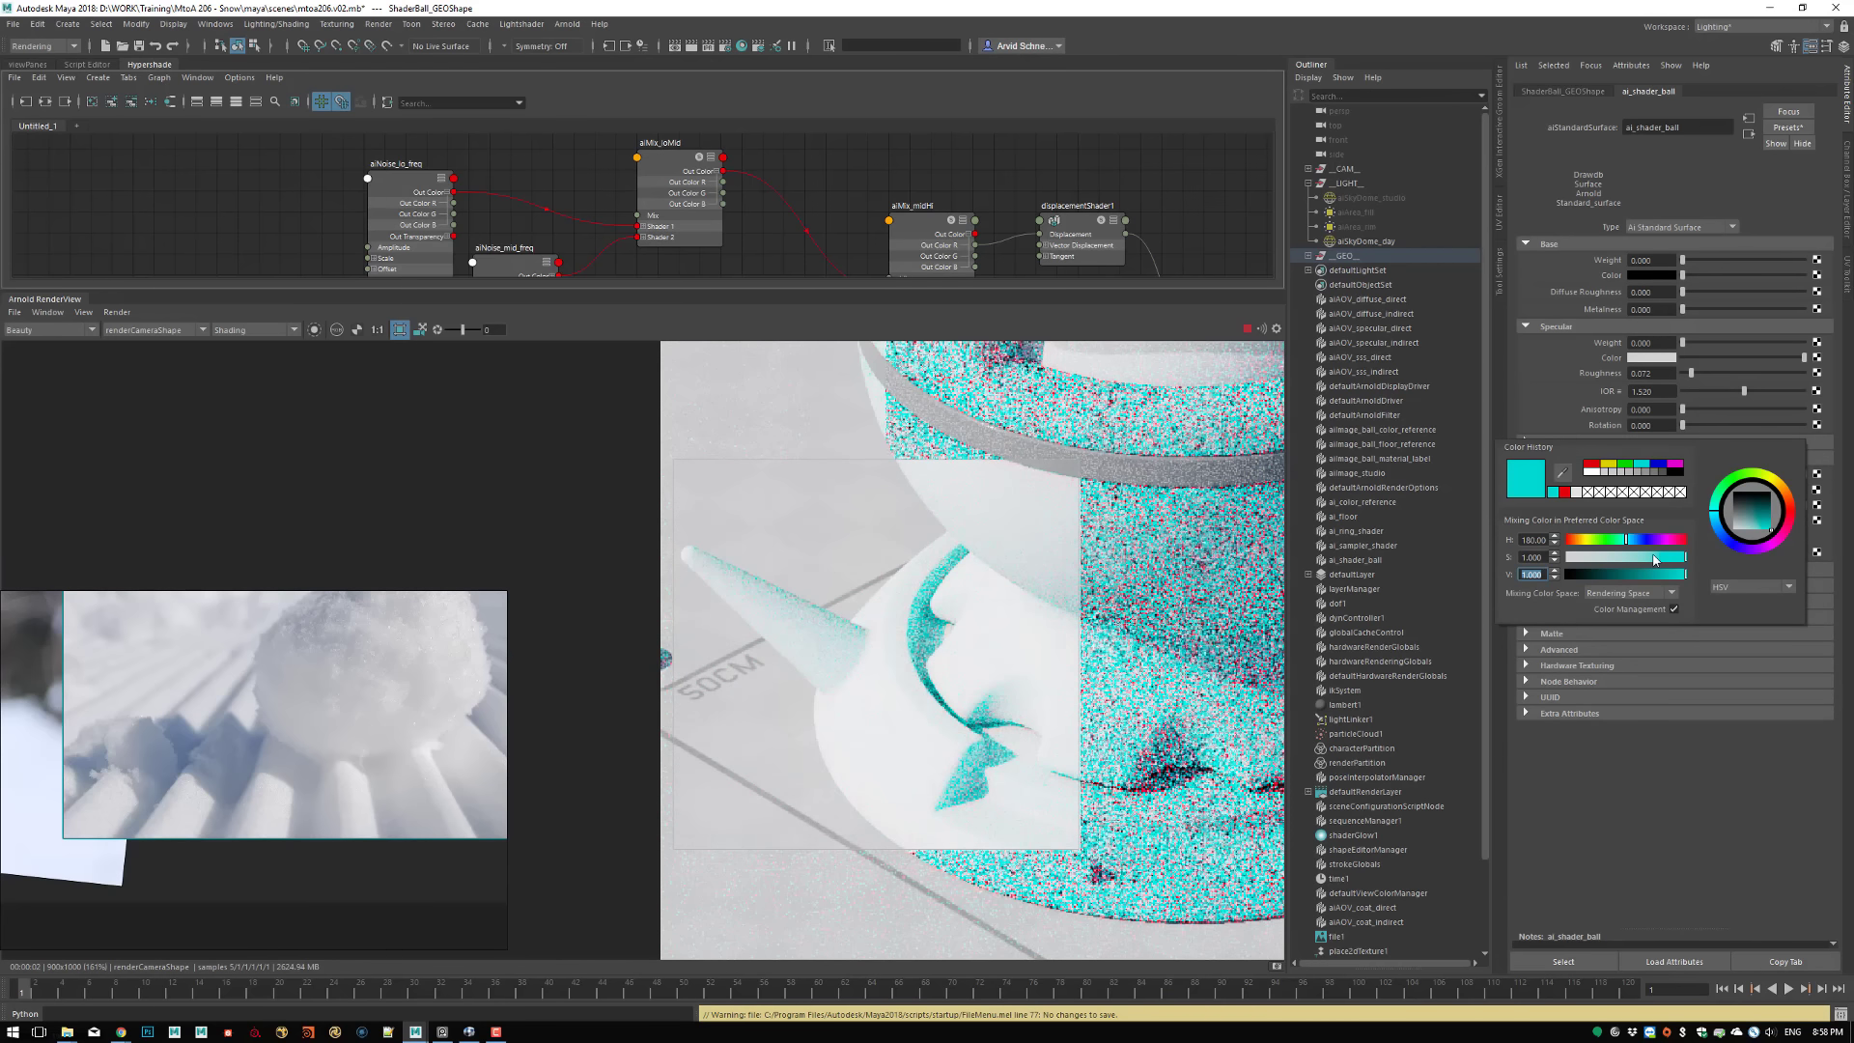
pyautogui.moveTo(1653, 558); pyautogui.dragTo(1646, 556)
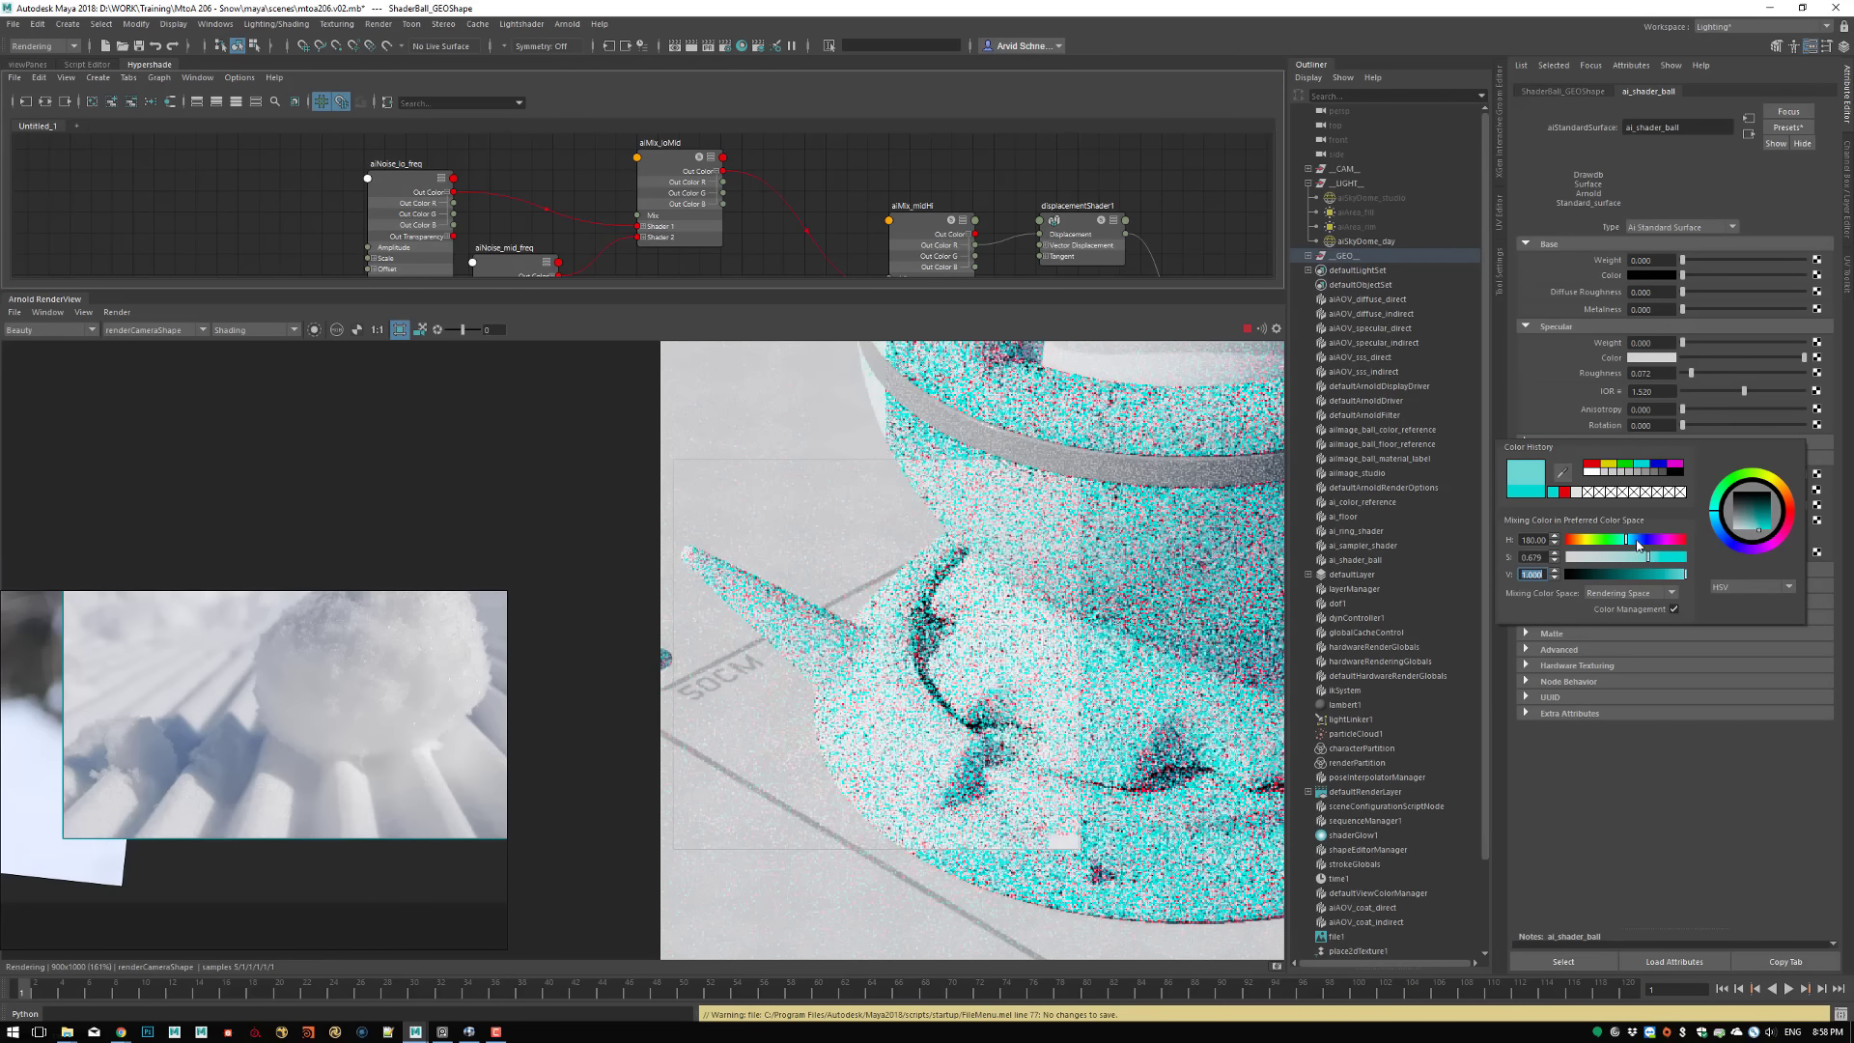
pyautogui.click(1639, 543)
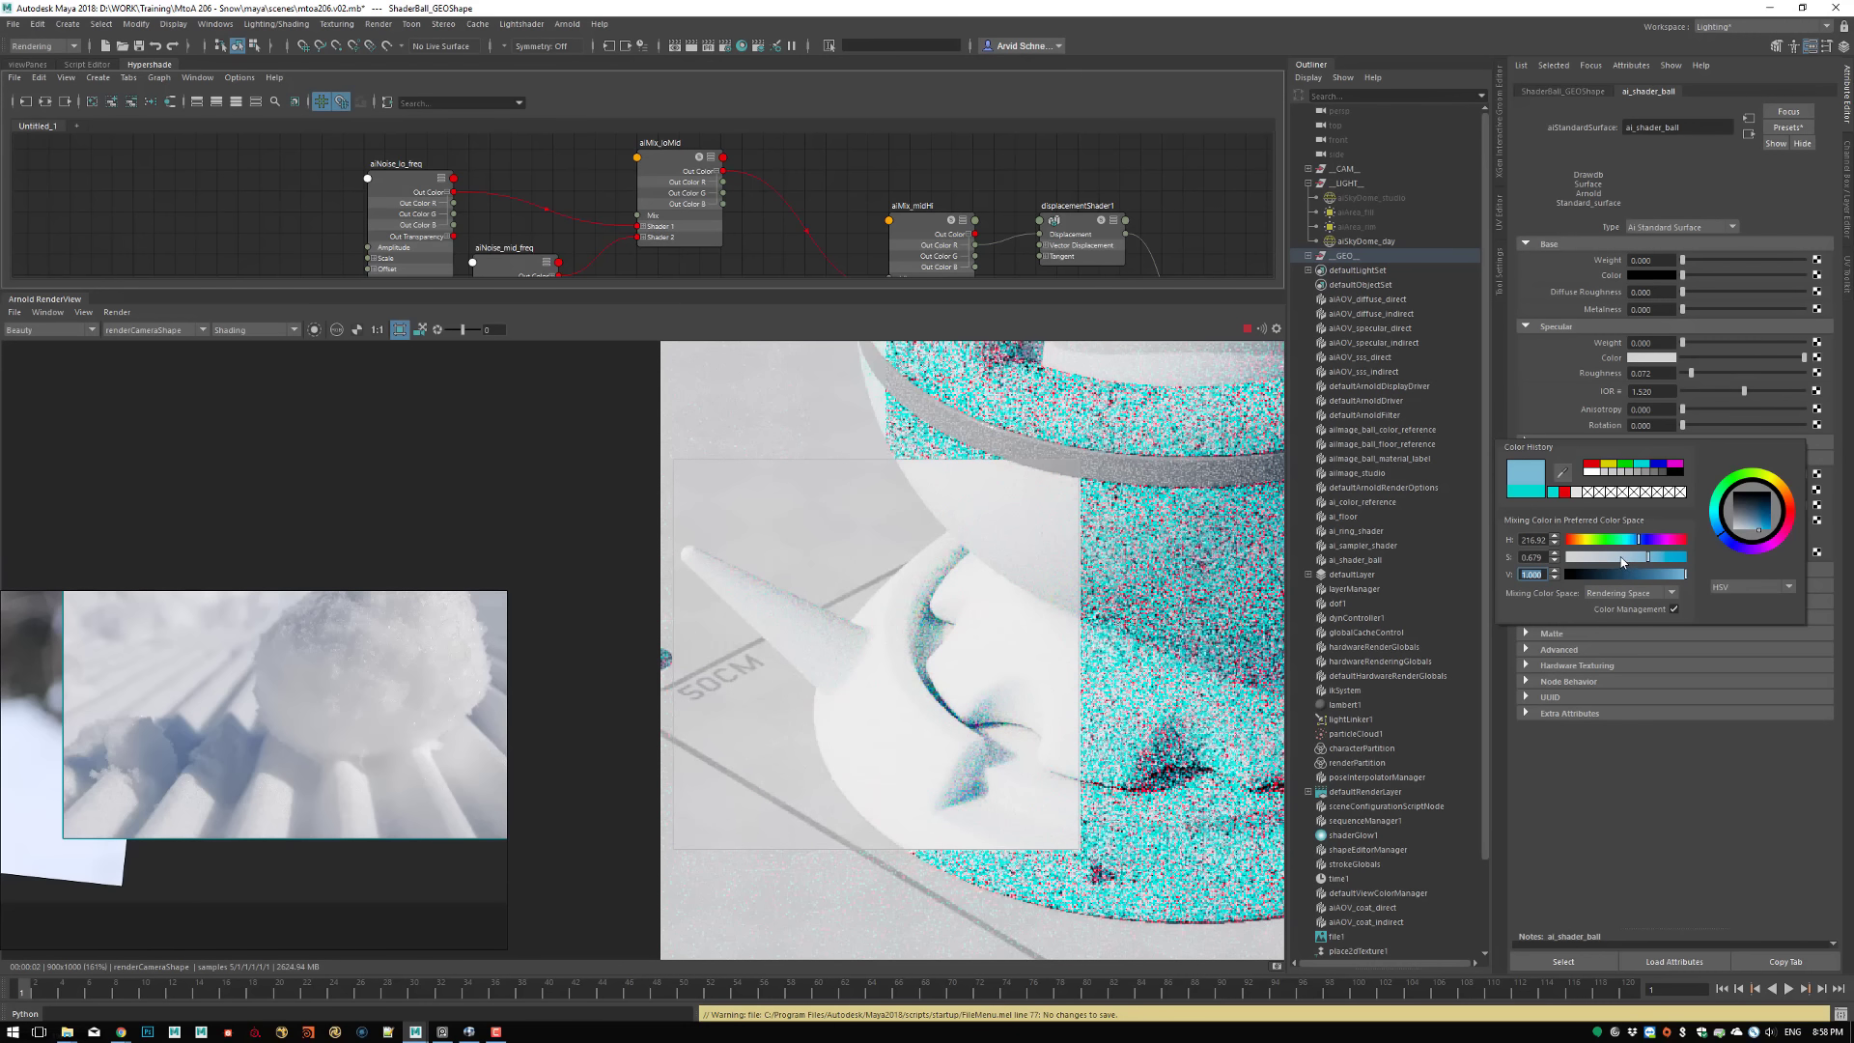
pyautogui.click(1631, 554)
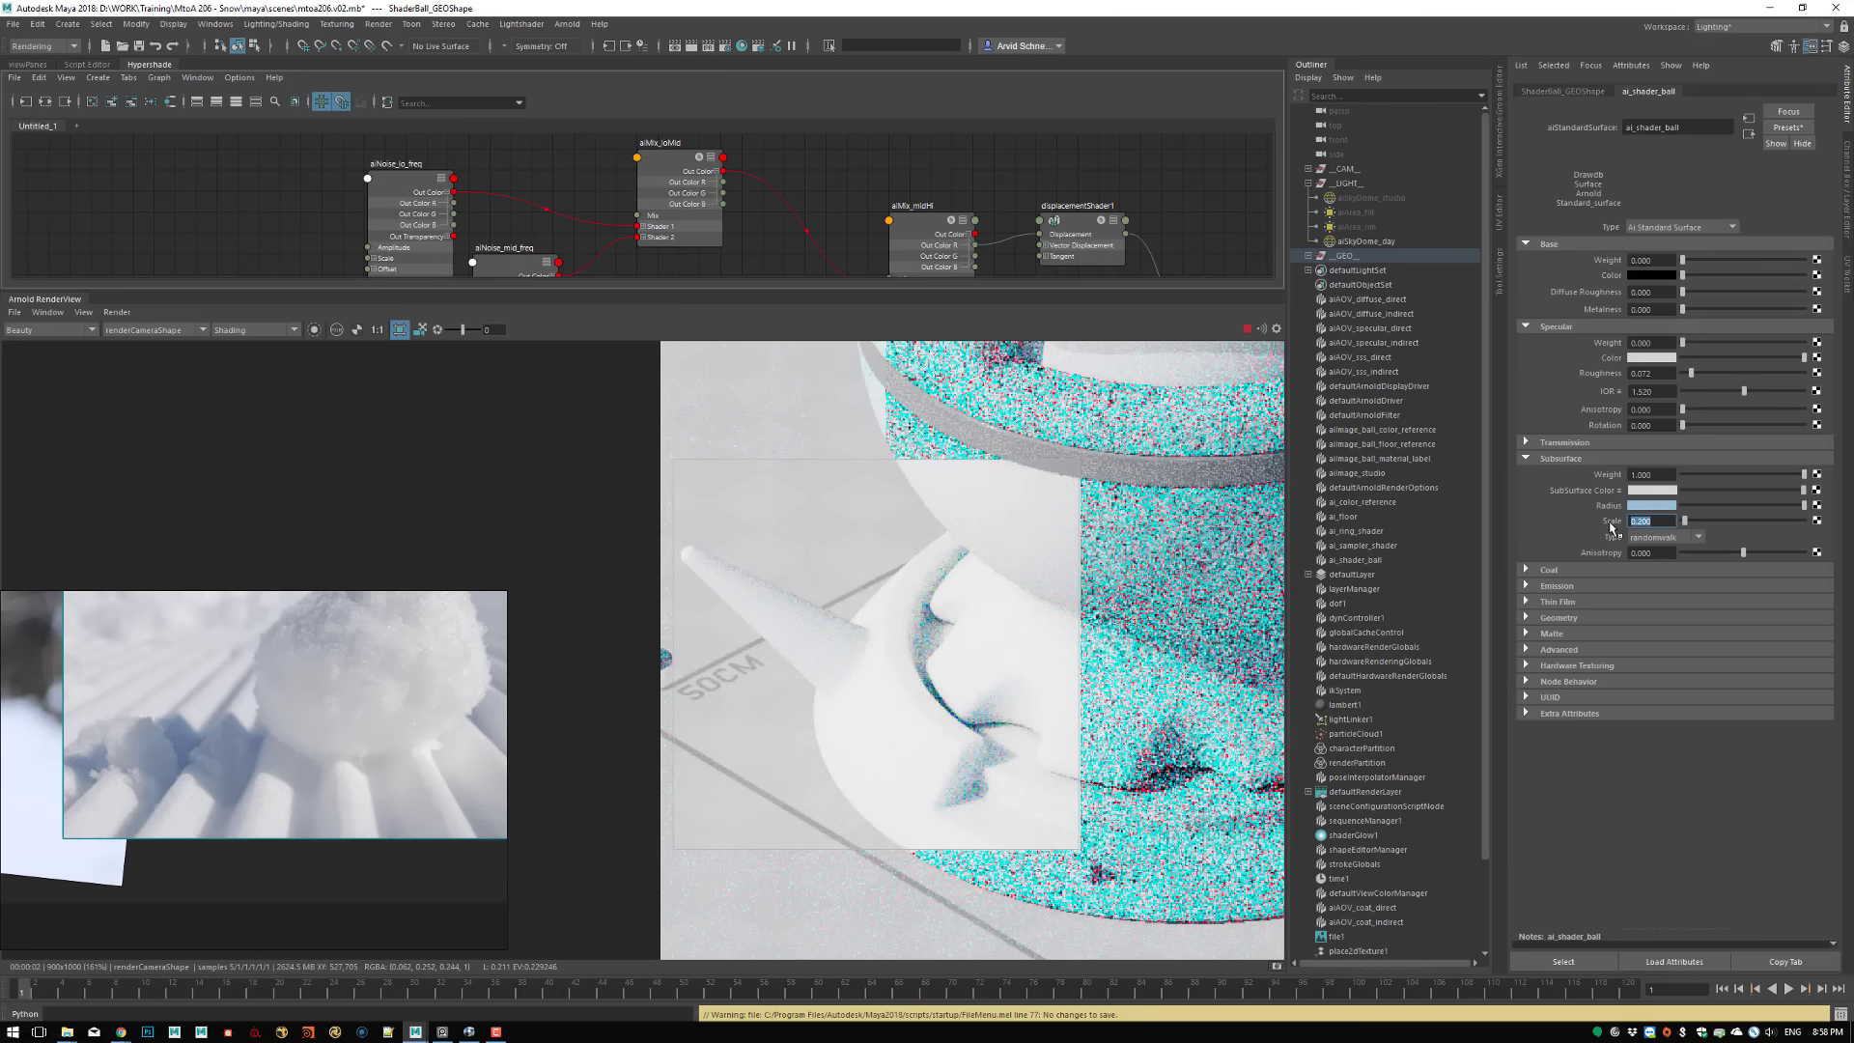
# Set the Subsurface Scale to 2 and the brightness value of the SubSurface Color to 0.9
pyautogui.write('2')
pyautogui.press('Return')
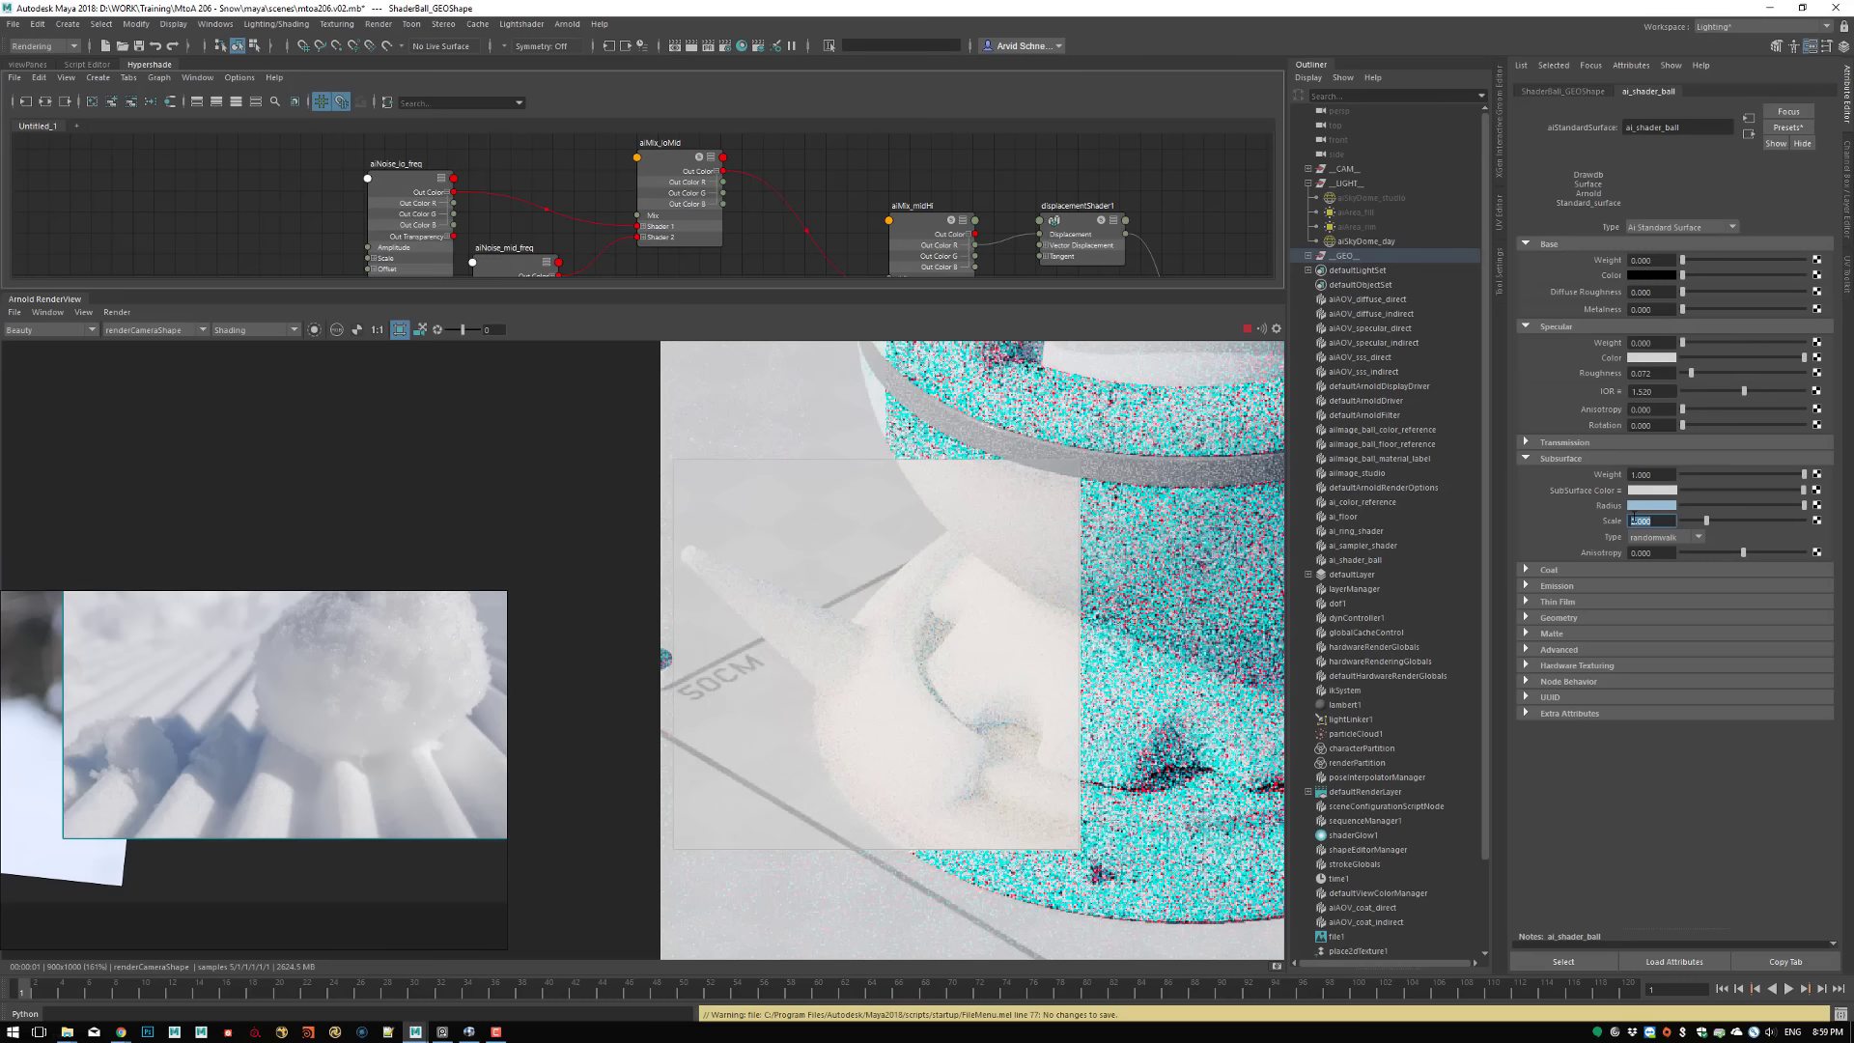
pyautogui.click(1646, 495)
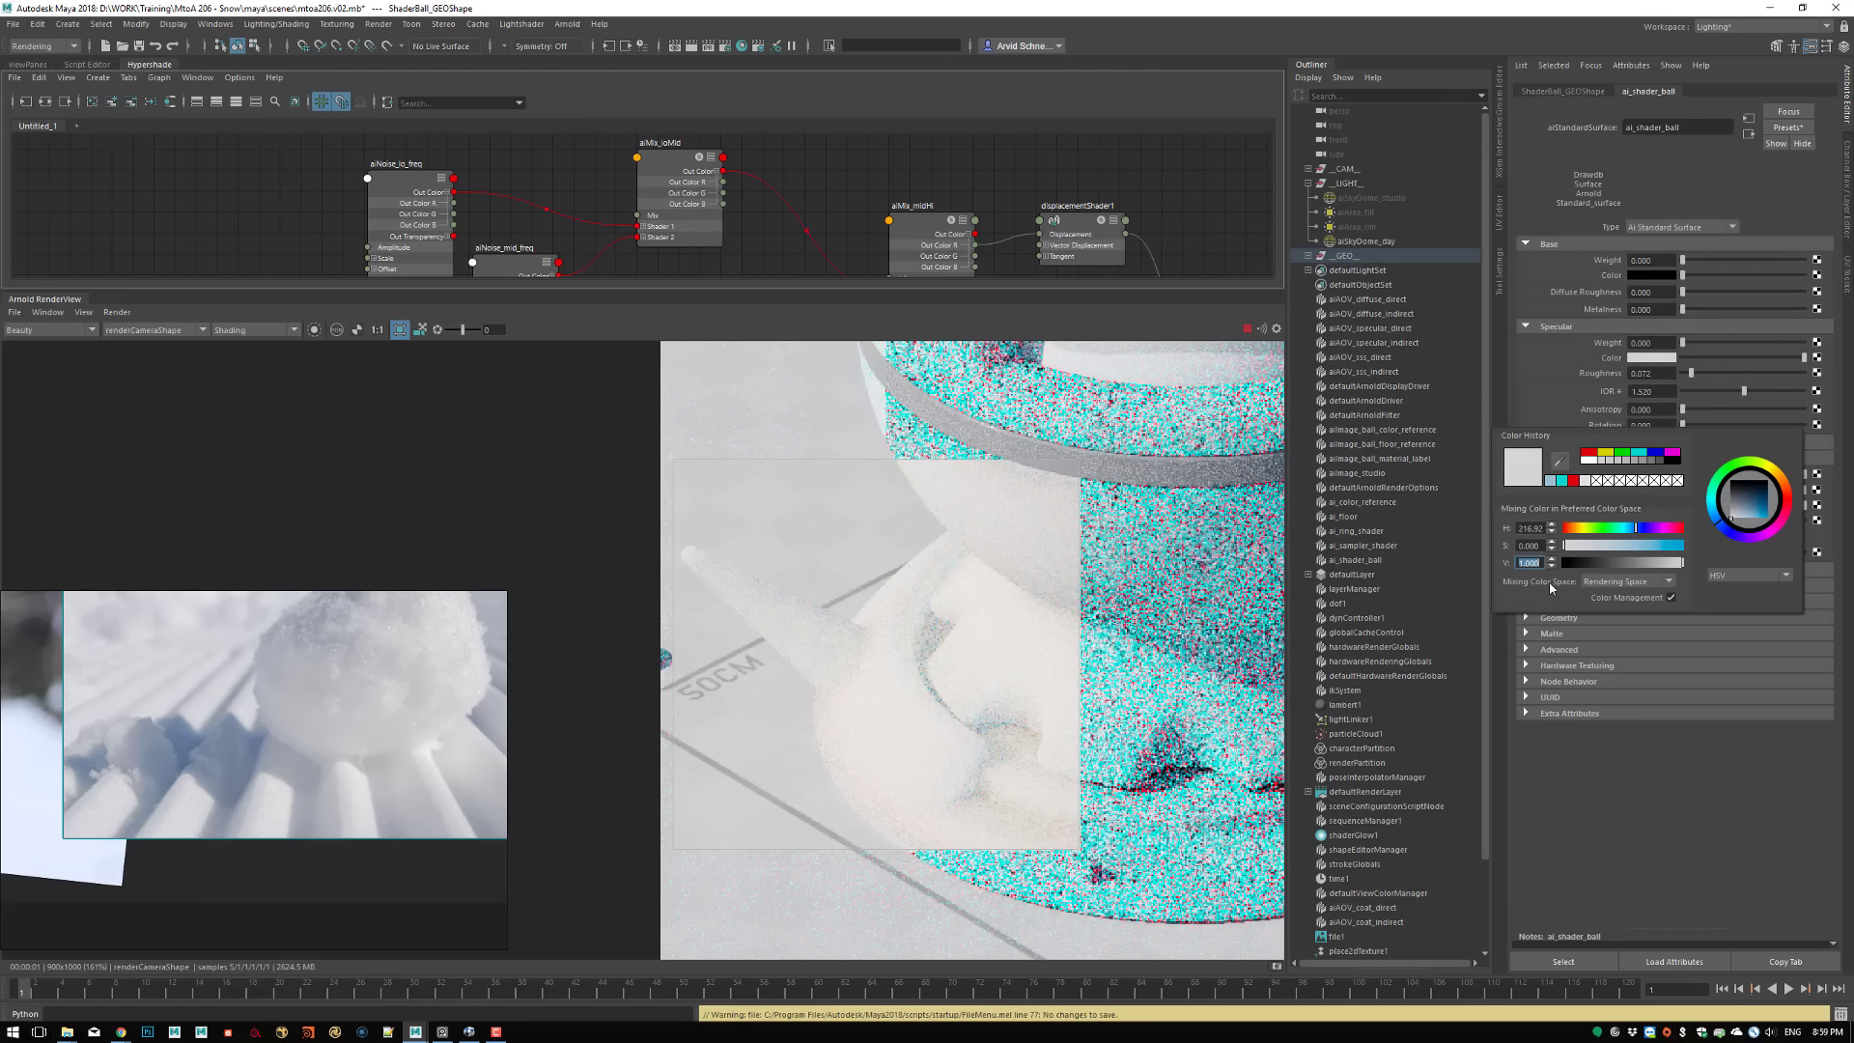
pyautogui.write('0.9')
pyautogui.press('Return')
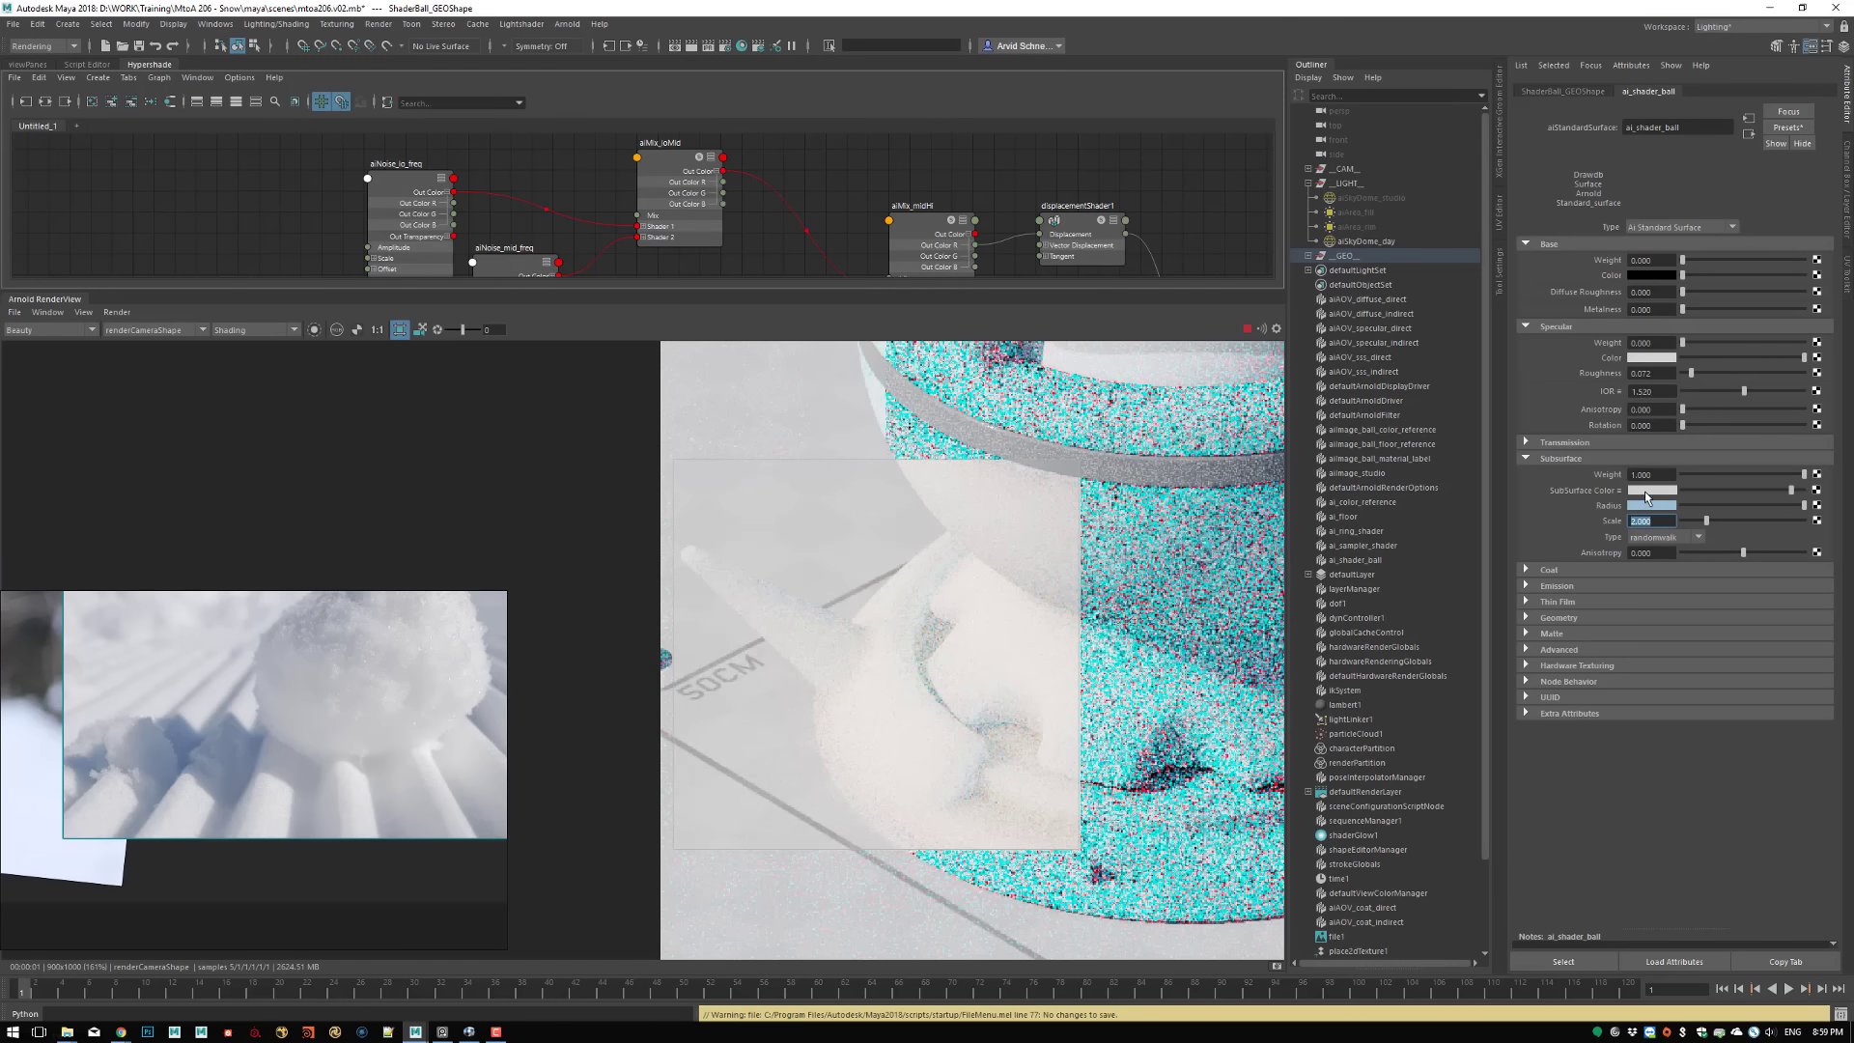
# Give the SubSurface Color of ai_shader_ball a faint blue tint by slightly raising its saturation
pyautogui.click(1647, 490)
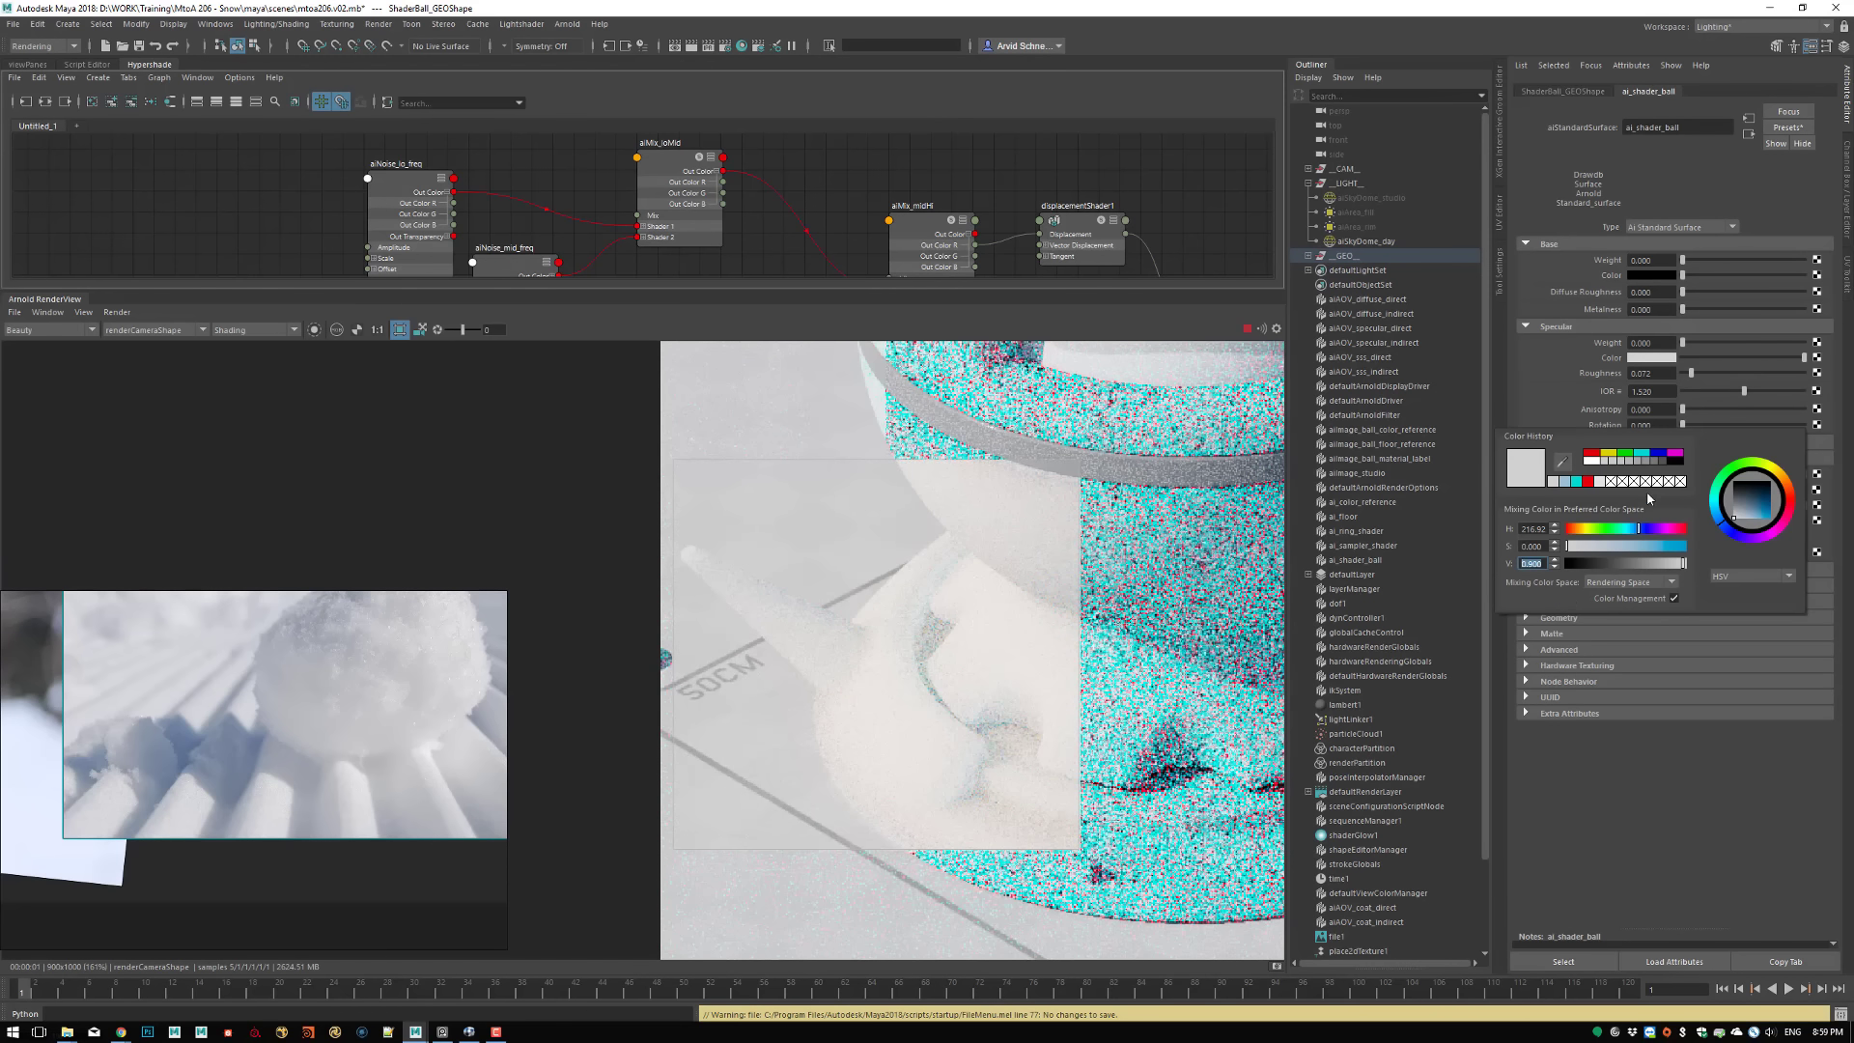
pyautogui.click(1579, 548)
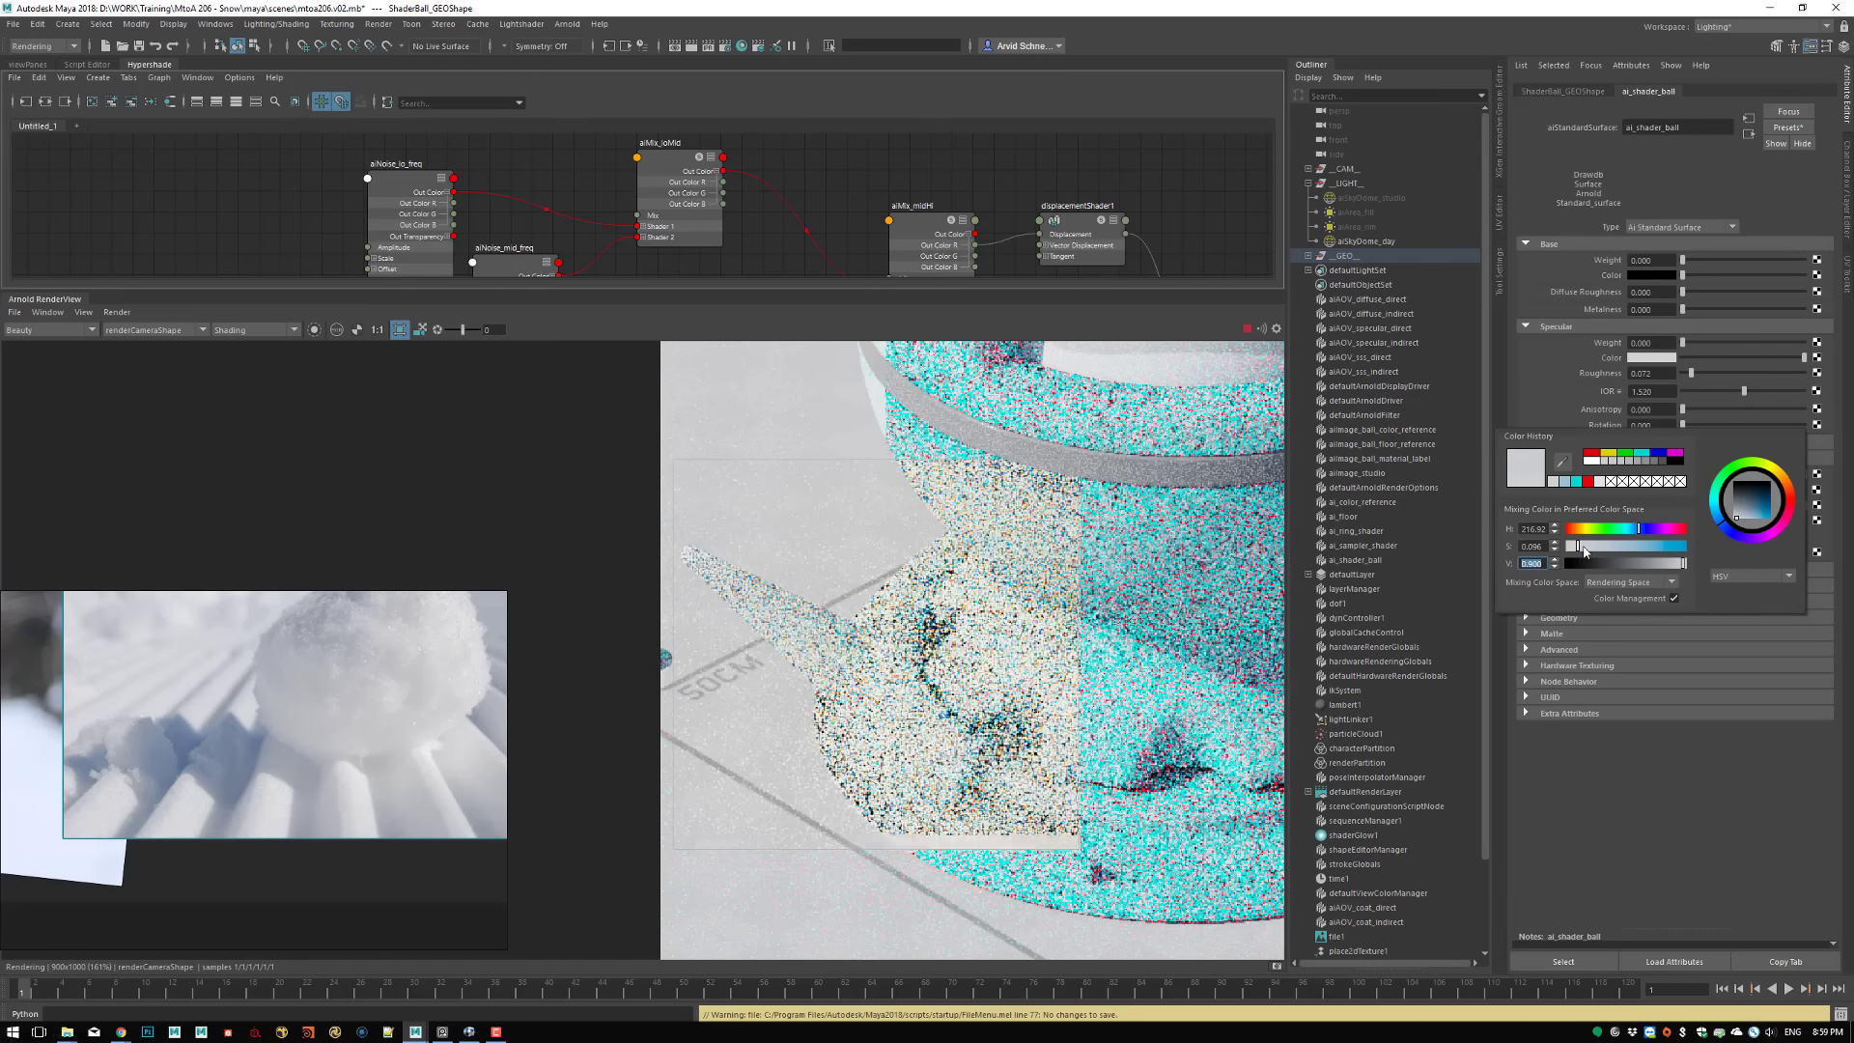
pyautogui.moveTo(1528, 546); pyautogui.dragTo(1556, 549)
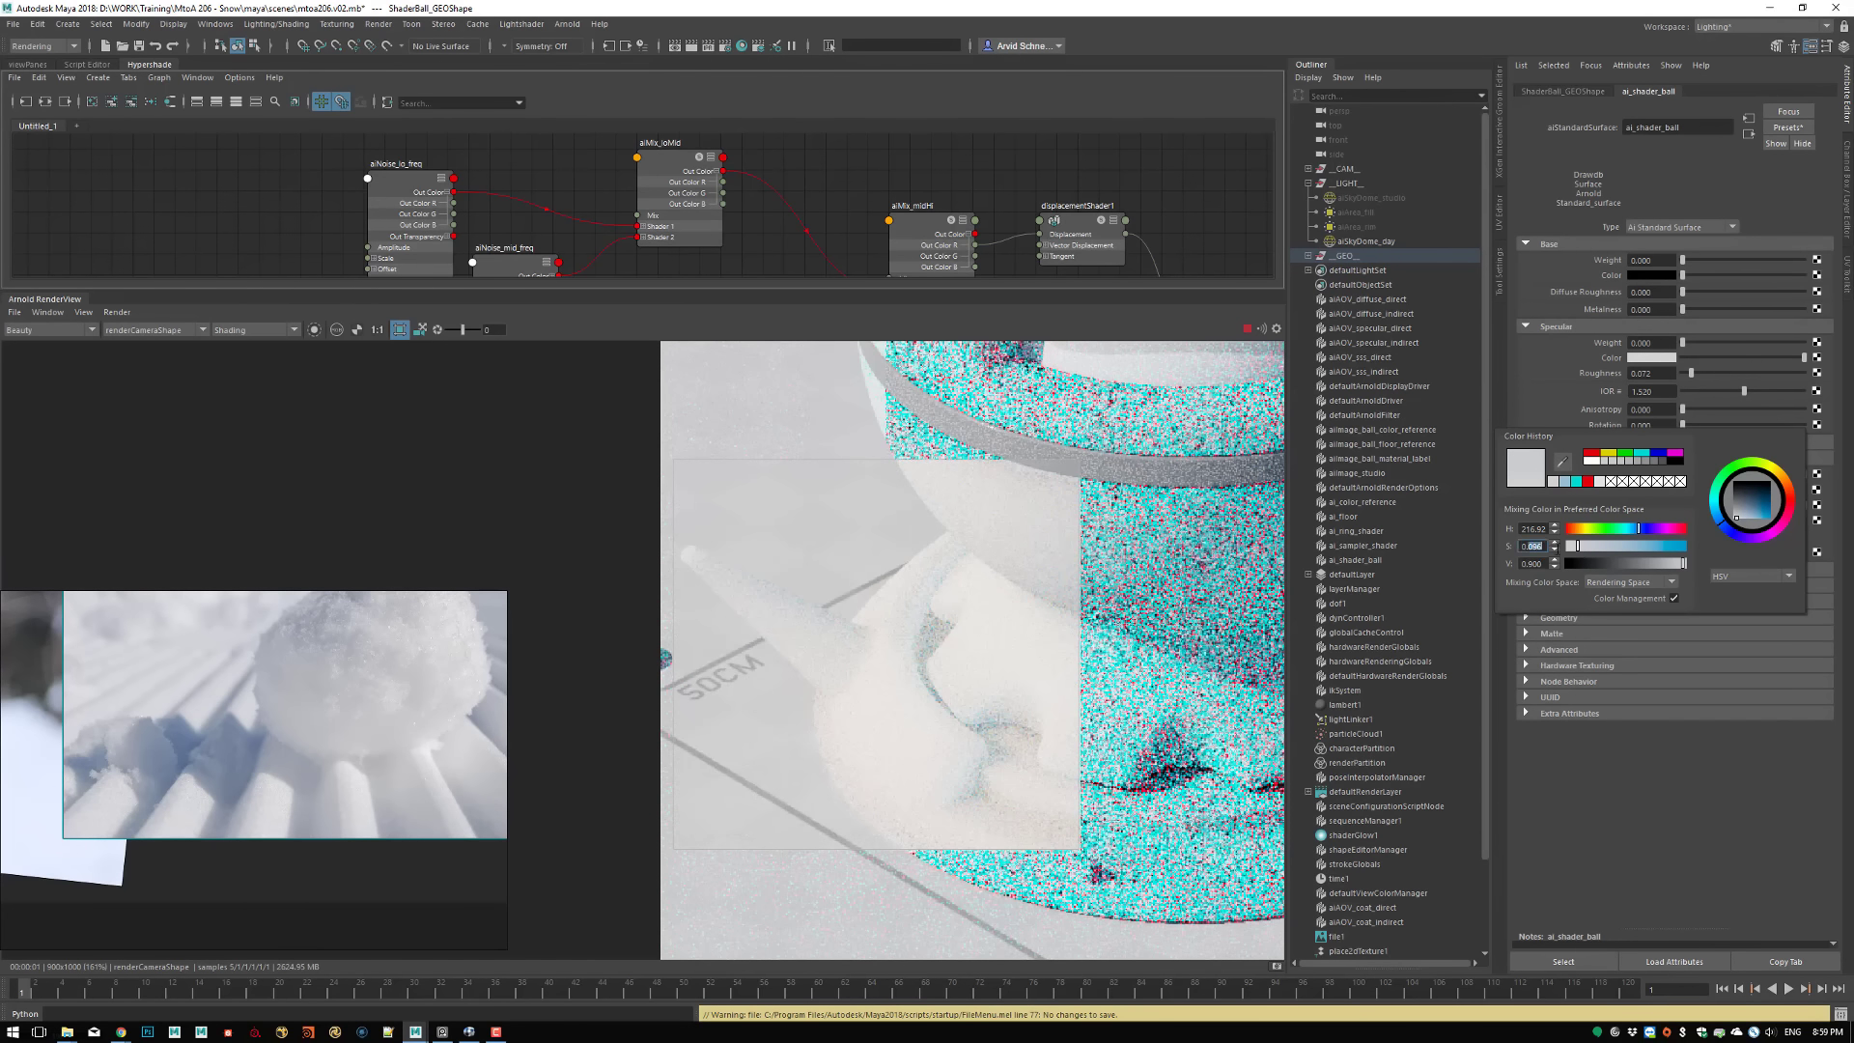
pyautogui.write('1')
pyautogui.press('Return')
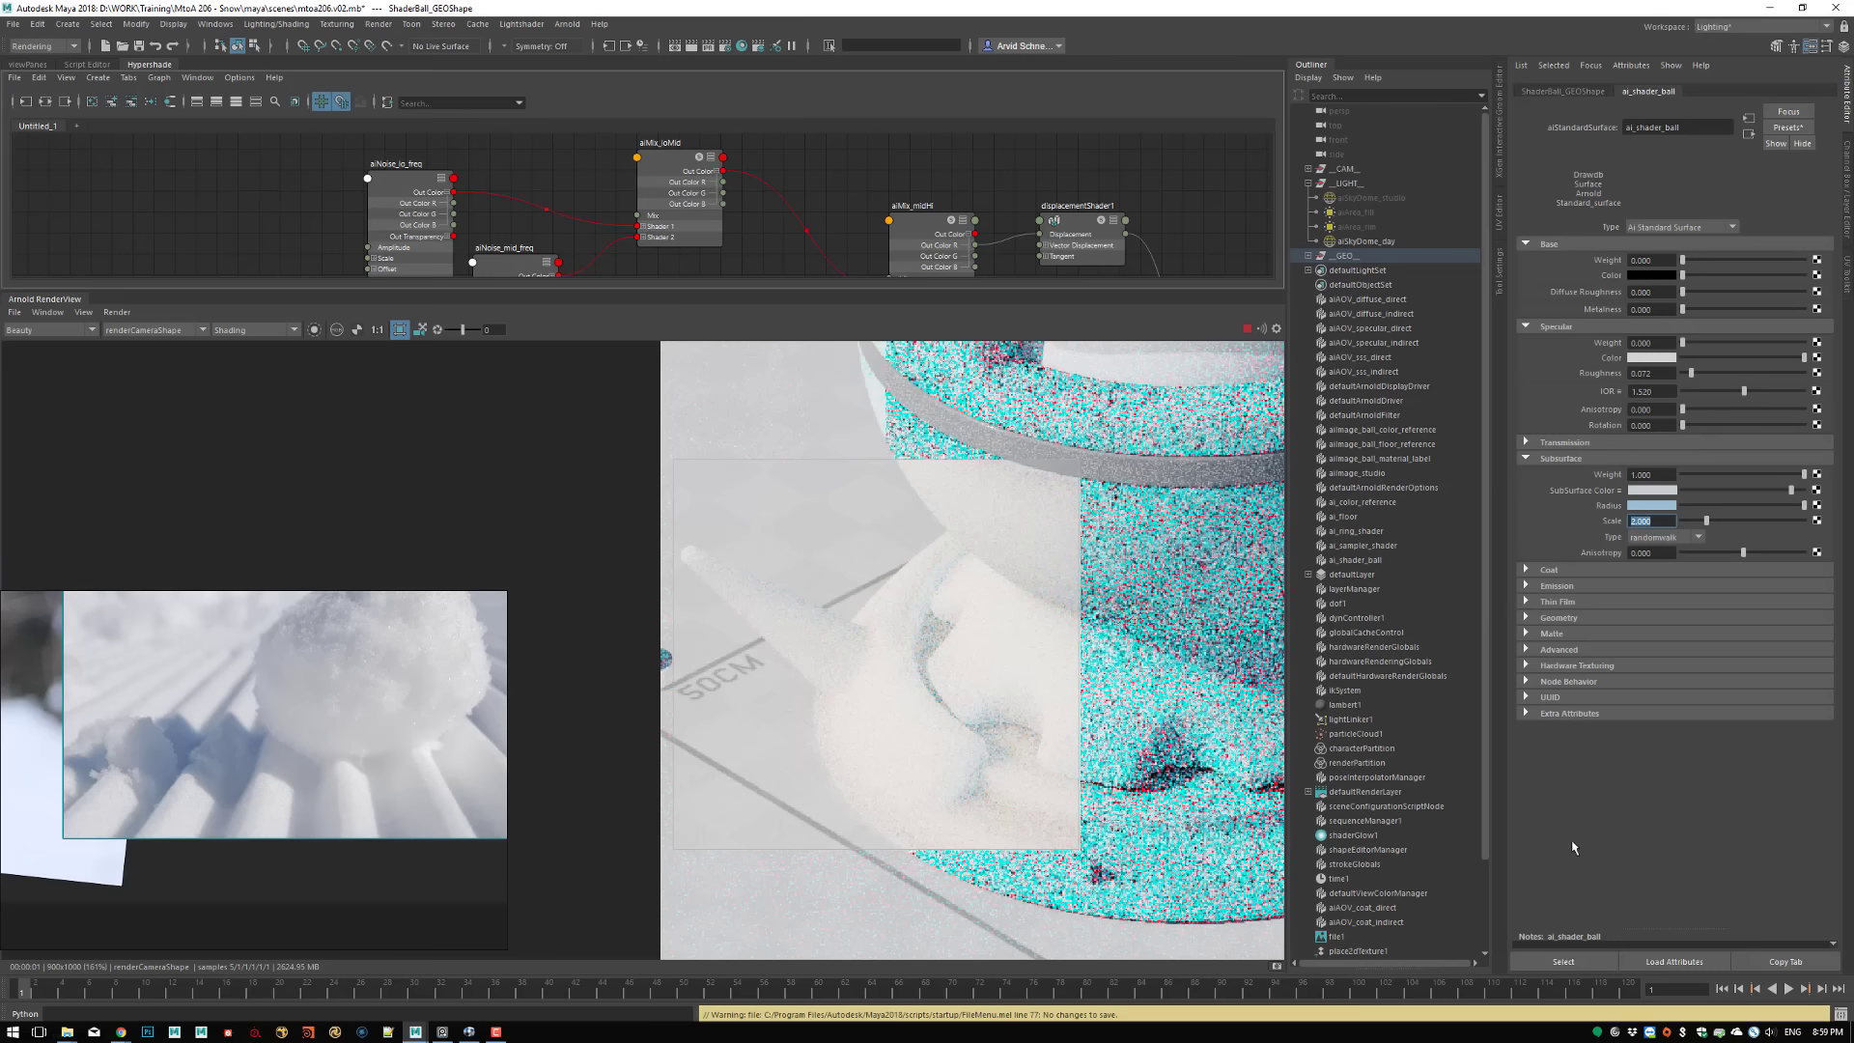
# Clear the crop region and draw a new one around the ball's side spike, lower body and adjoining part of the base
pyautogui.scroll(-3, 948, 639)
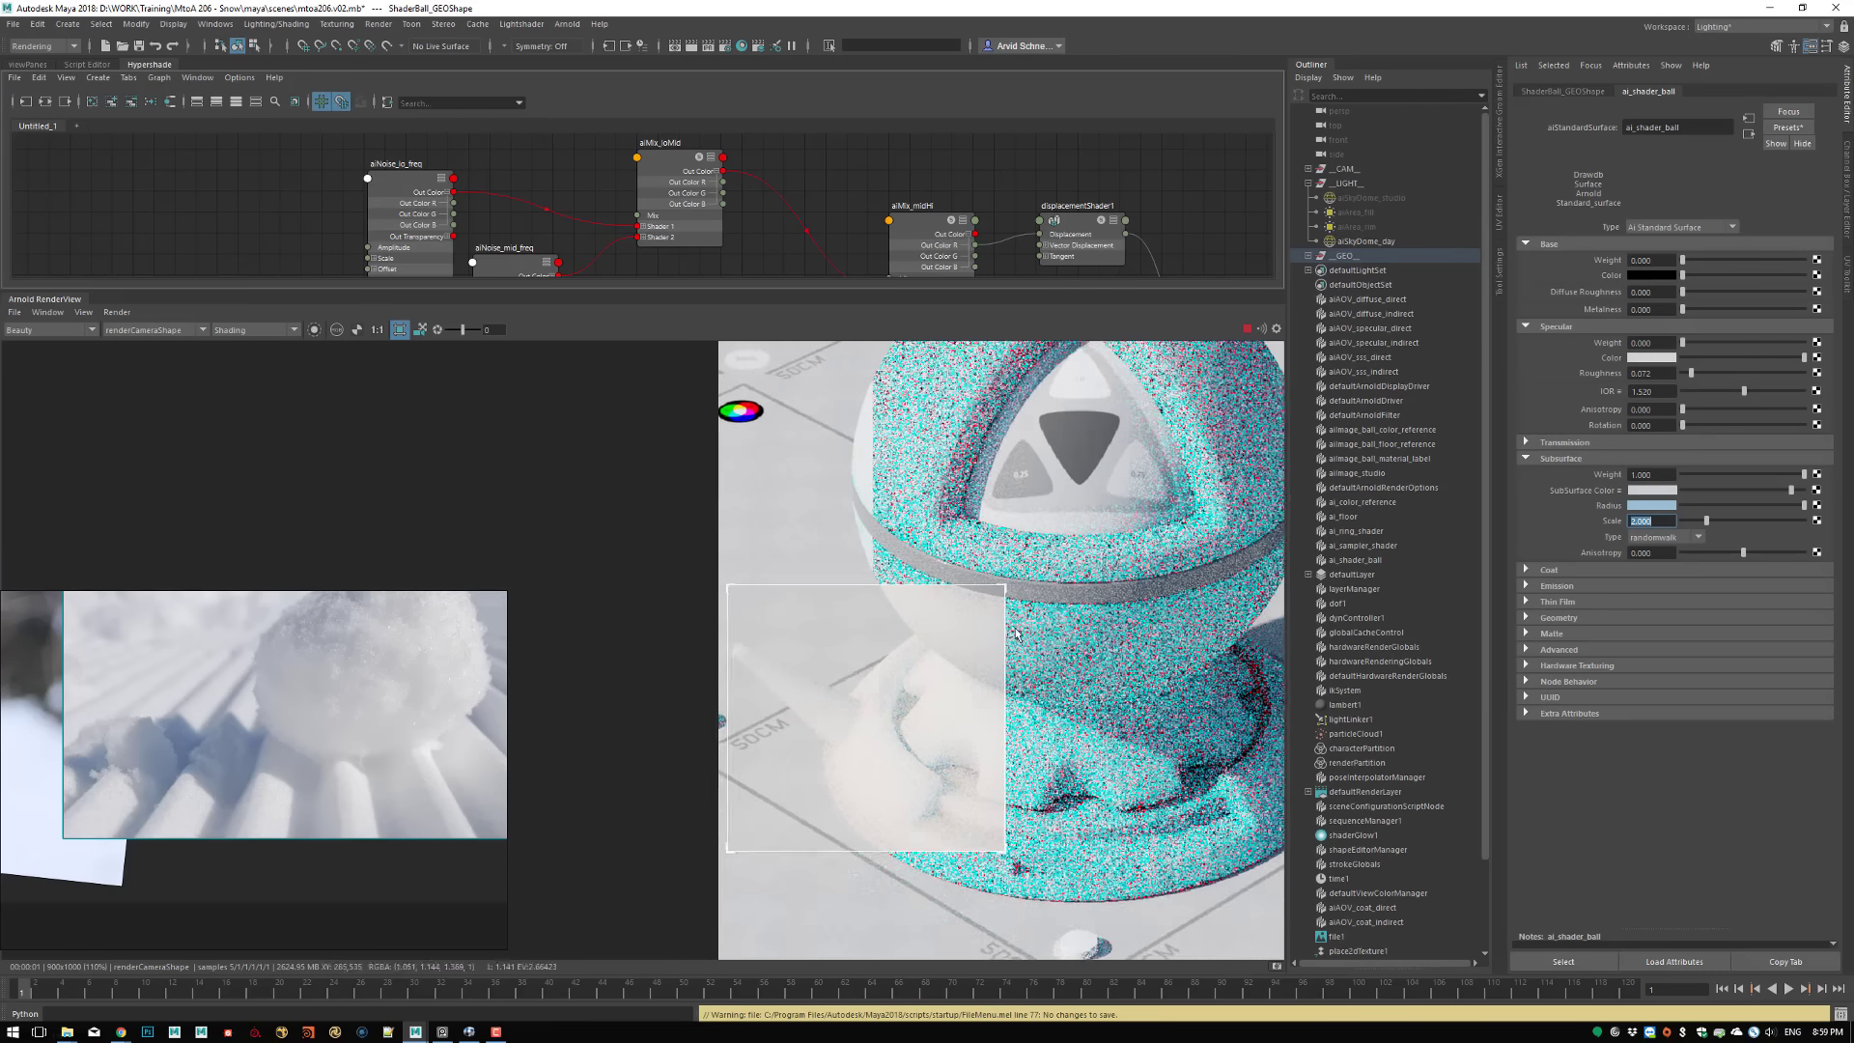
pyautogui.moveTo(1014, 634); pyautogui.dragTo(935, 629, button='middle')
pyautogui.click(971, 578)
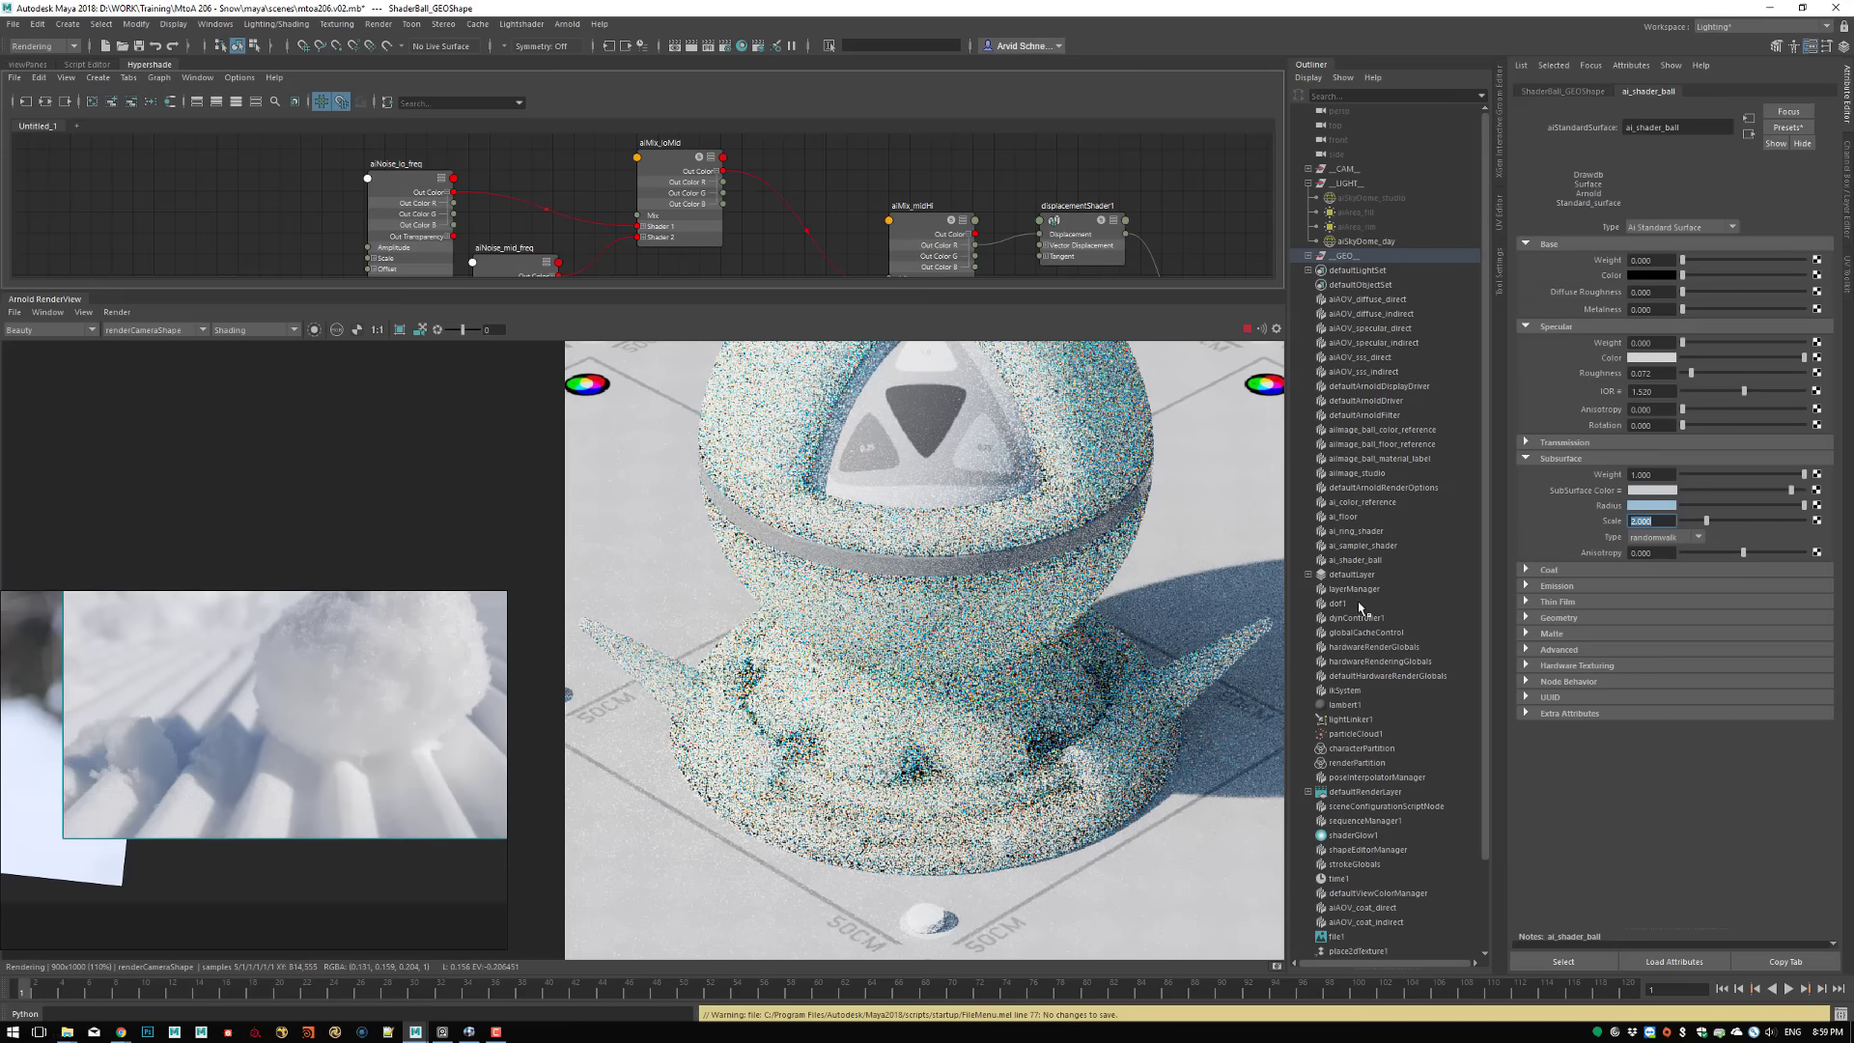
pyautogui.moveTo(647, 619); pyautogui.dragTo(691, 624, button='middle')
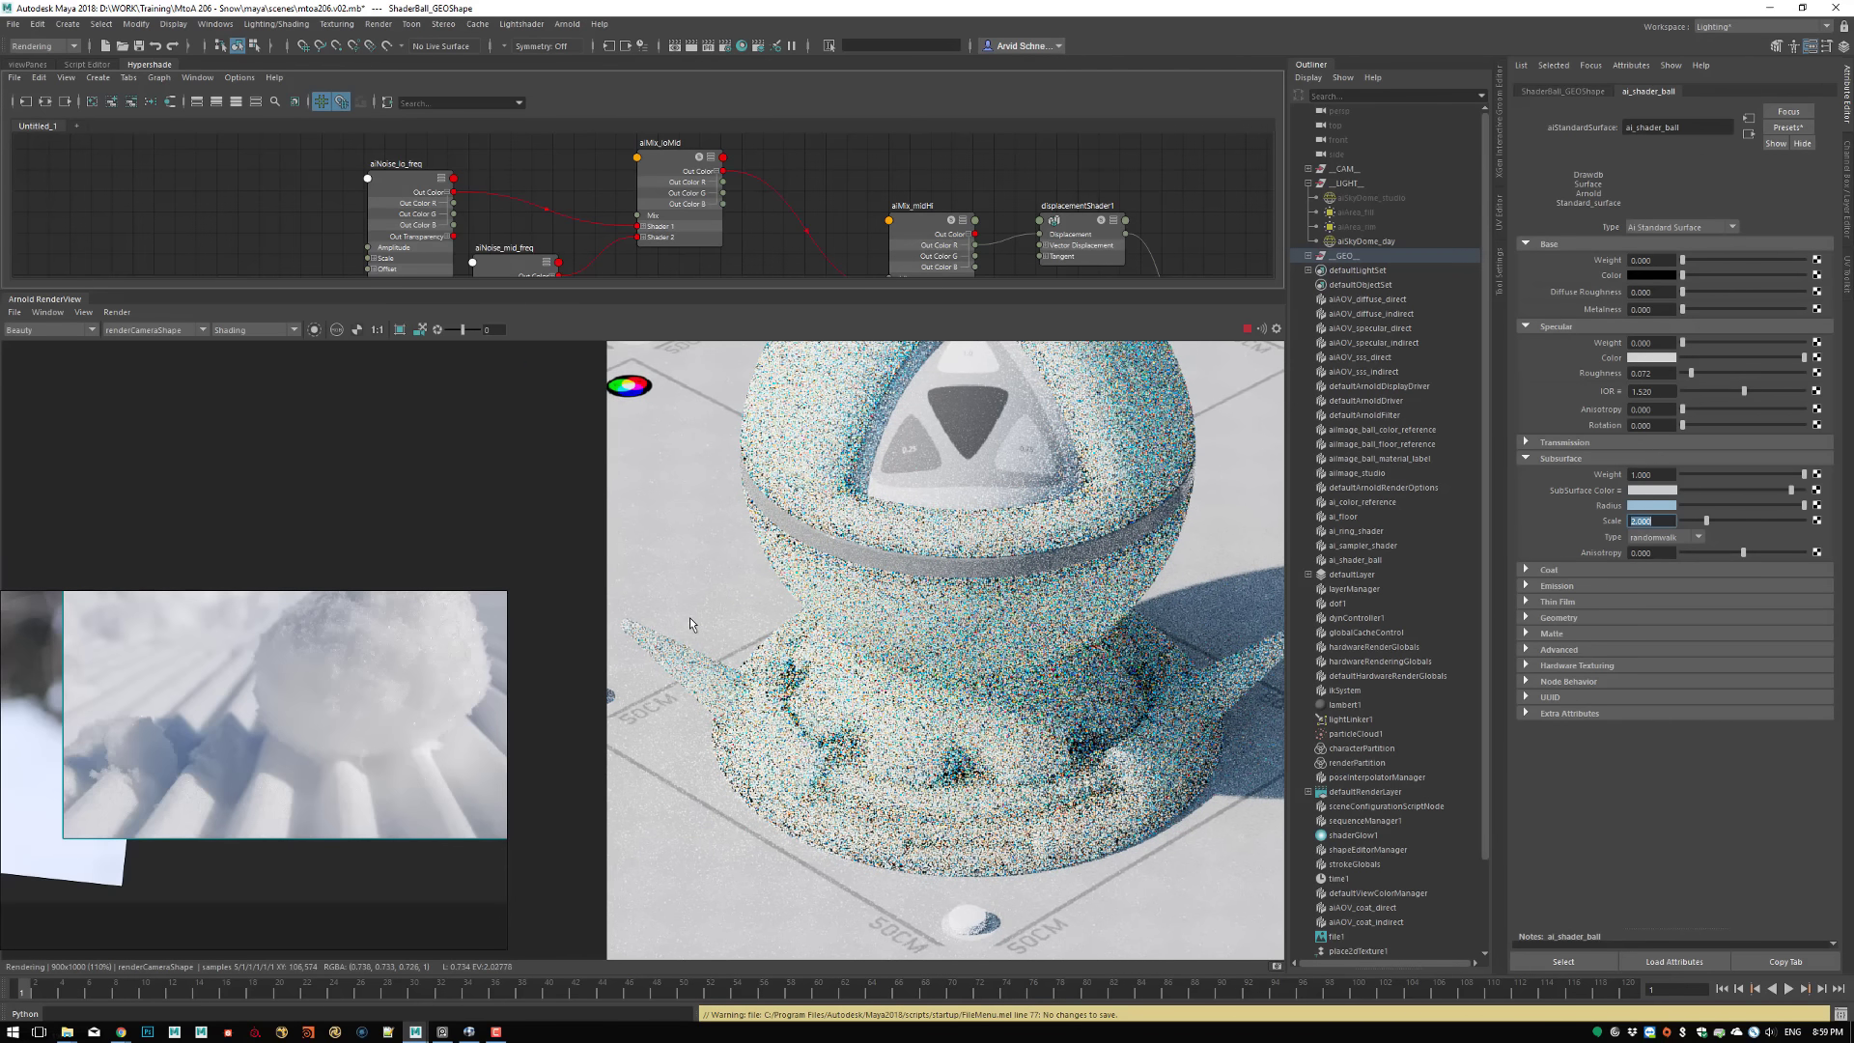
pyautogui.click(400, 330)
pyautogui.moveTo(1006, 711); pyautogui.dragTo(928, 703, button='middle')
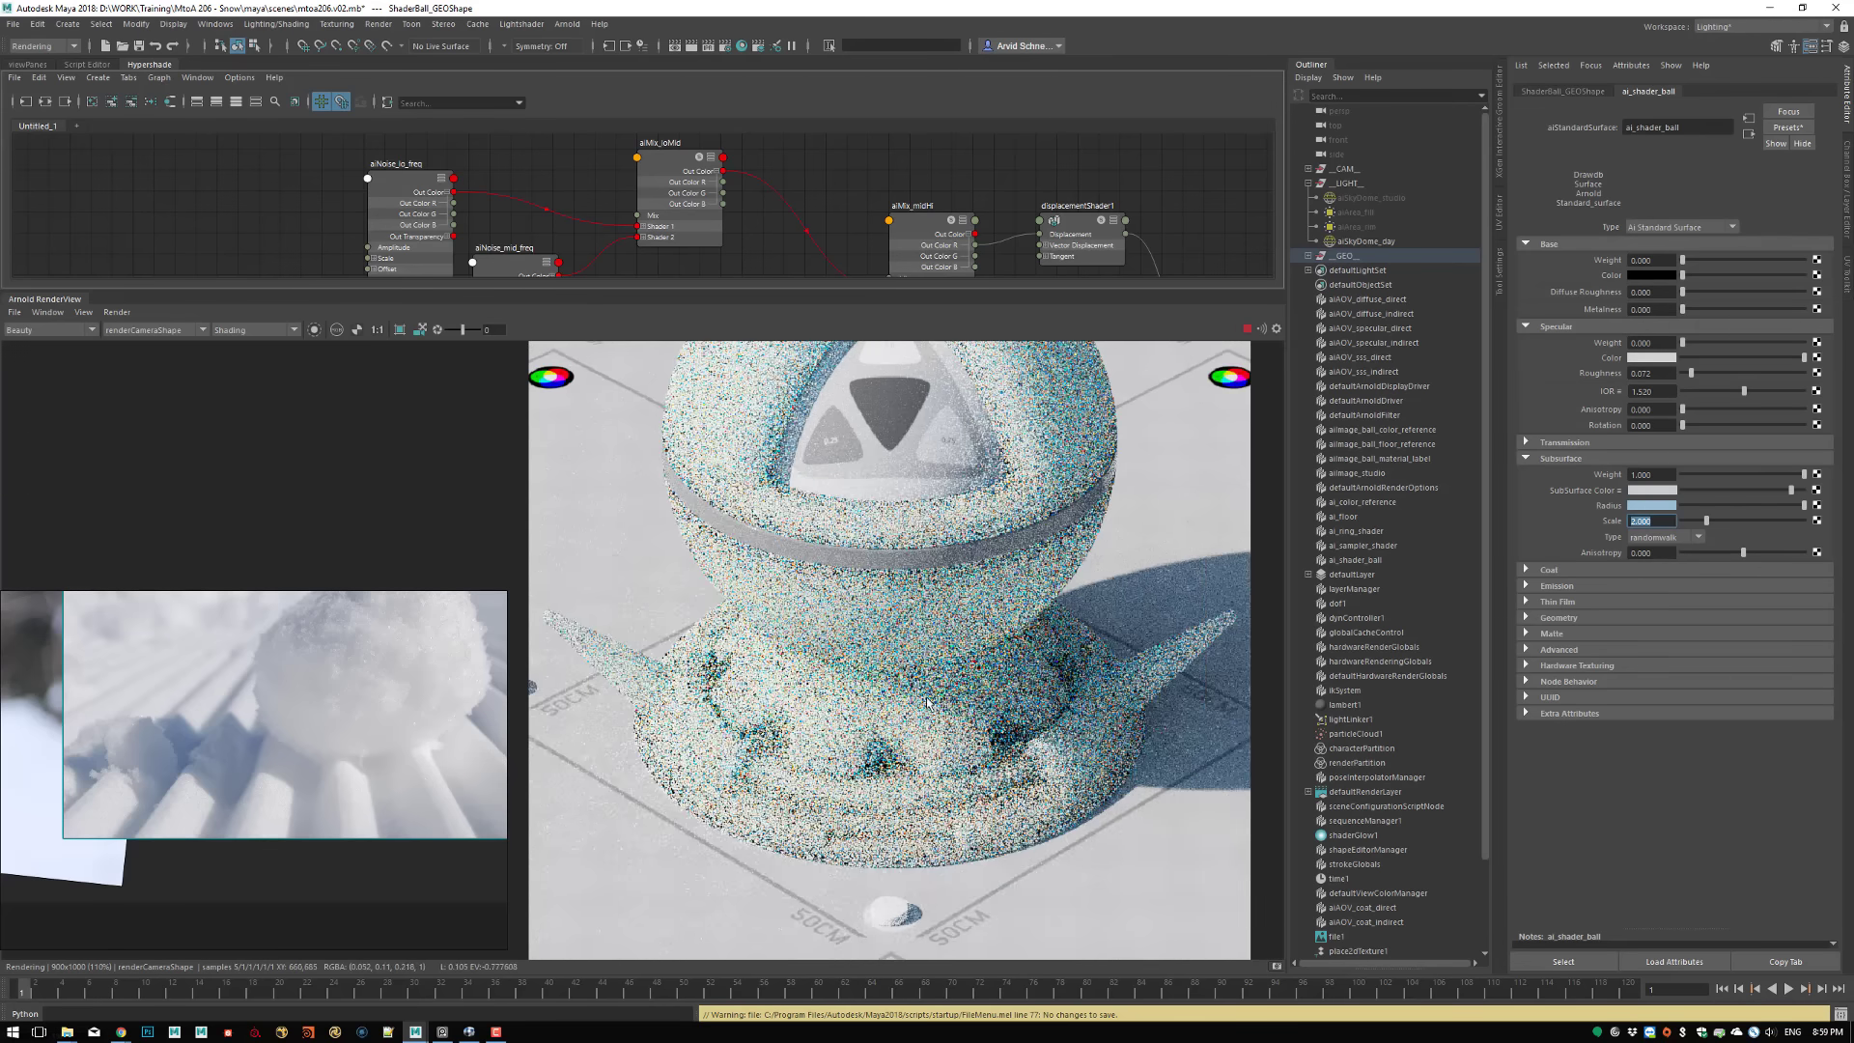
pyautogui.keyDown('shift'); pyautogui.moveTo(528, 583); pyautogui.dragTo(846, 812); pyautogui.keyUp('shift')
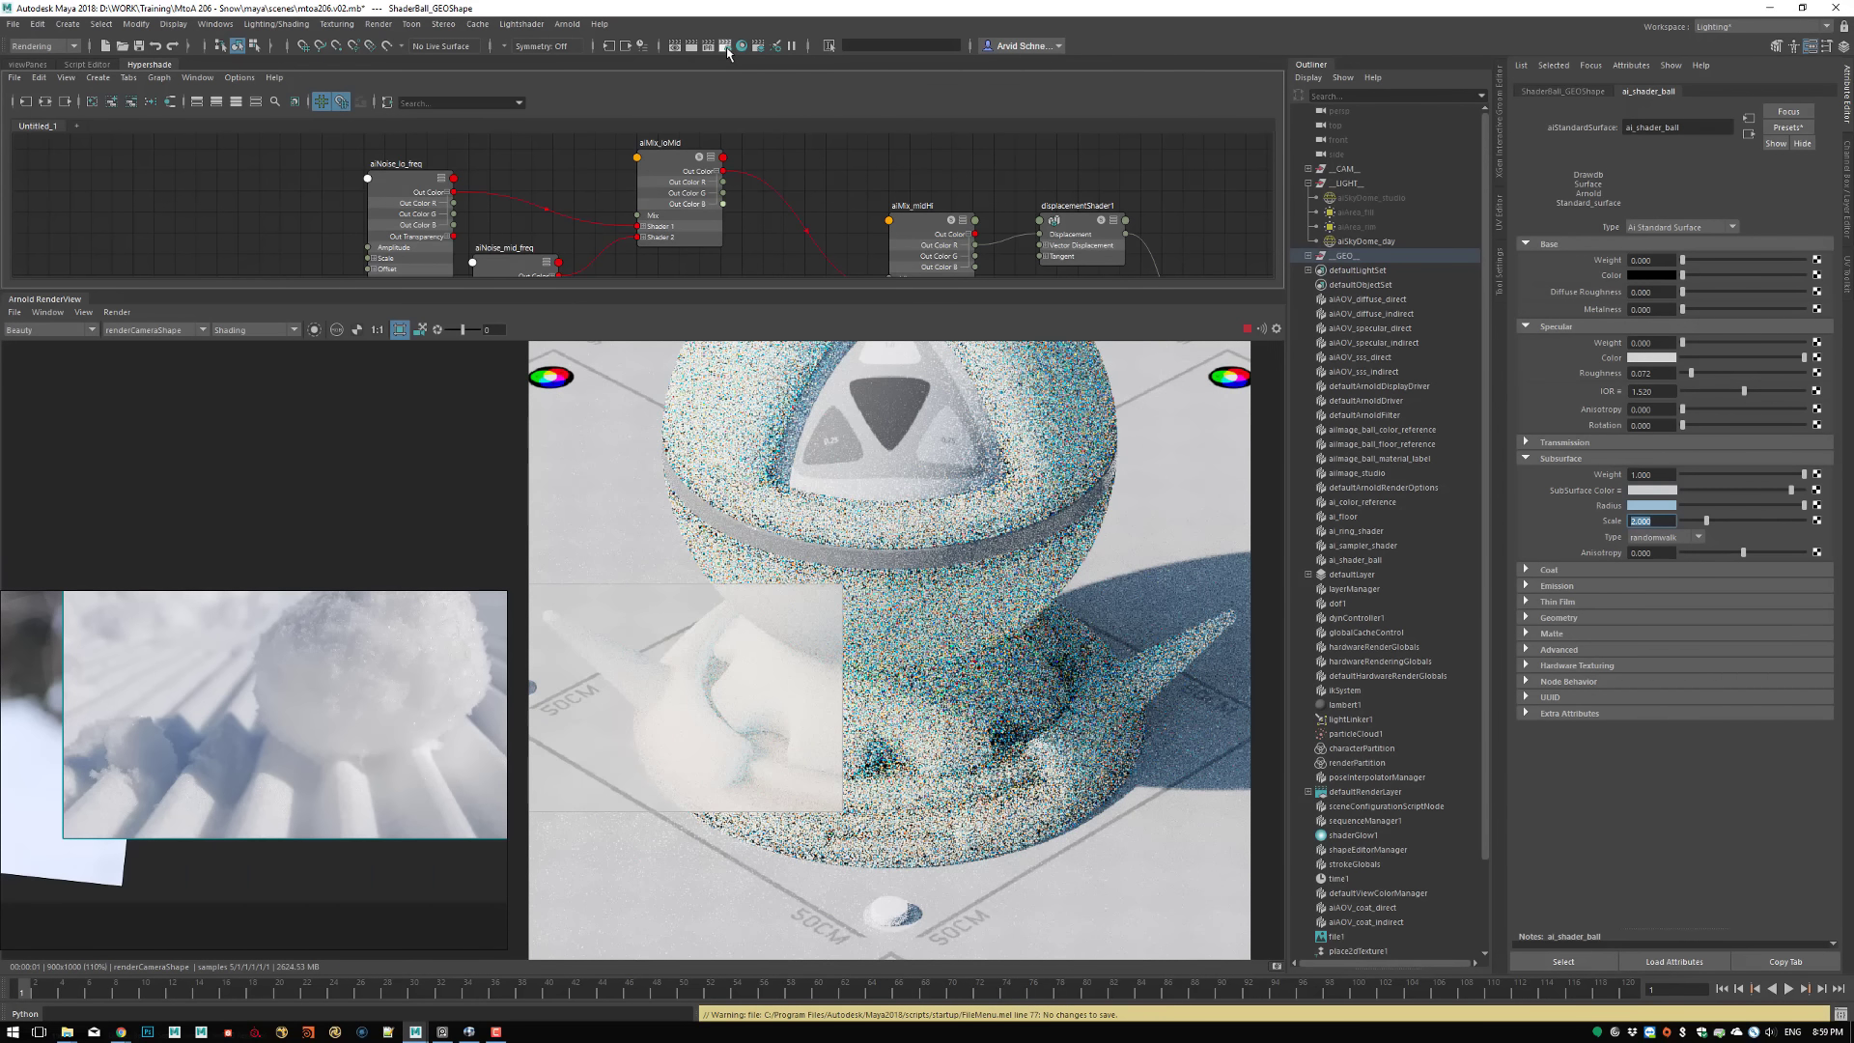
# Set the SSS samples to 3 and the diffuse ray depth to 3 in the Arnold render settings
pyautogui.click(759, 46)
pyautogui.click(1186, 181)
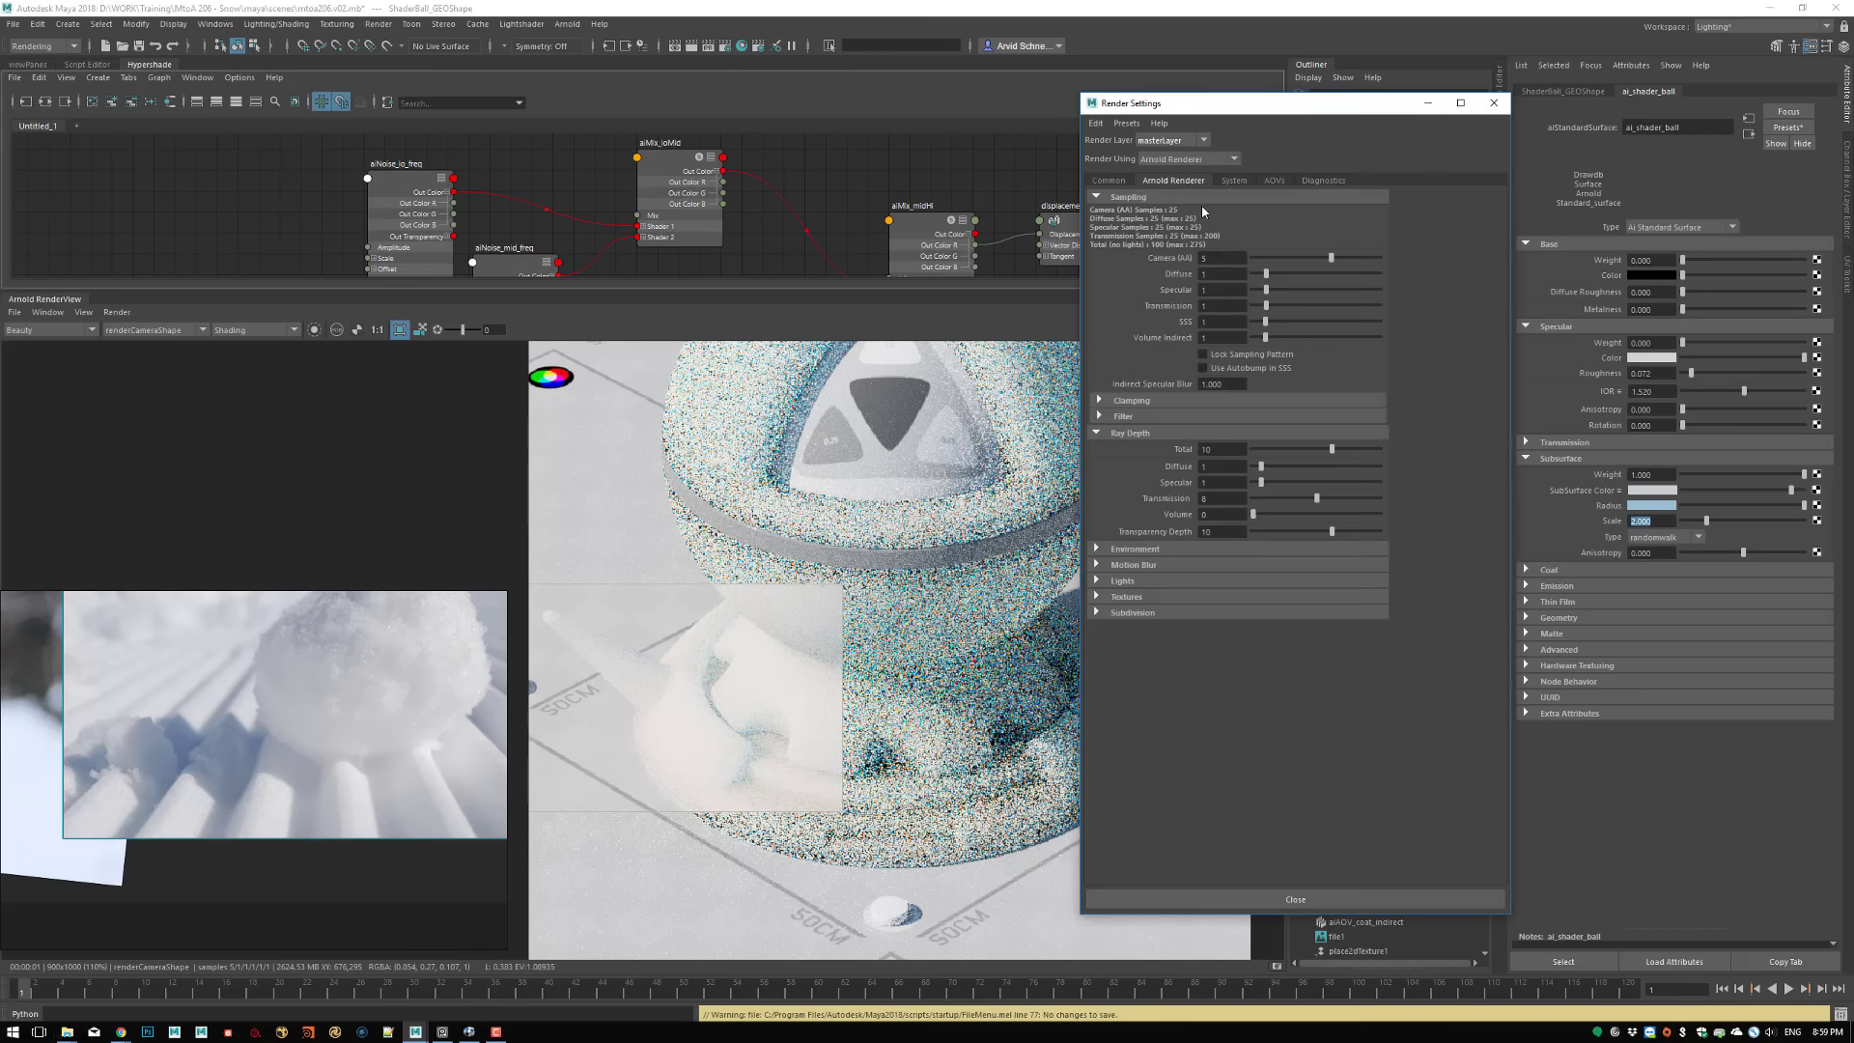
pyautogui.click(1210, 321)
pyautogui.press('Return')
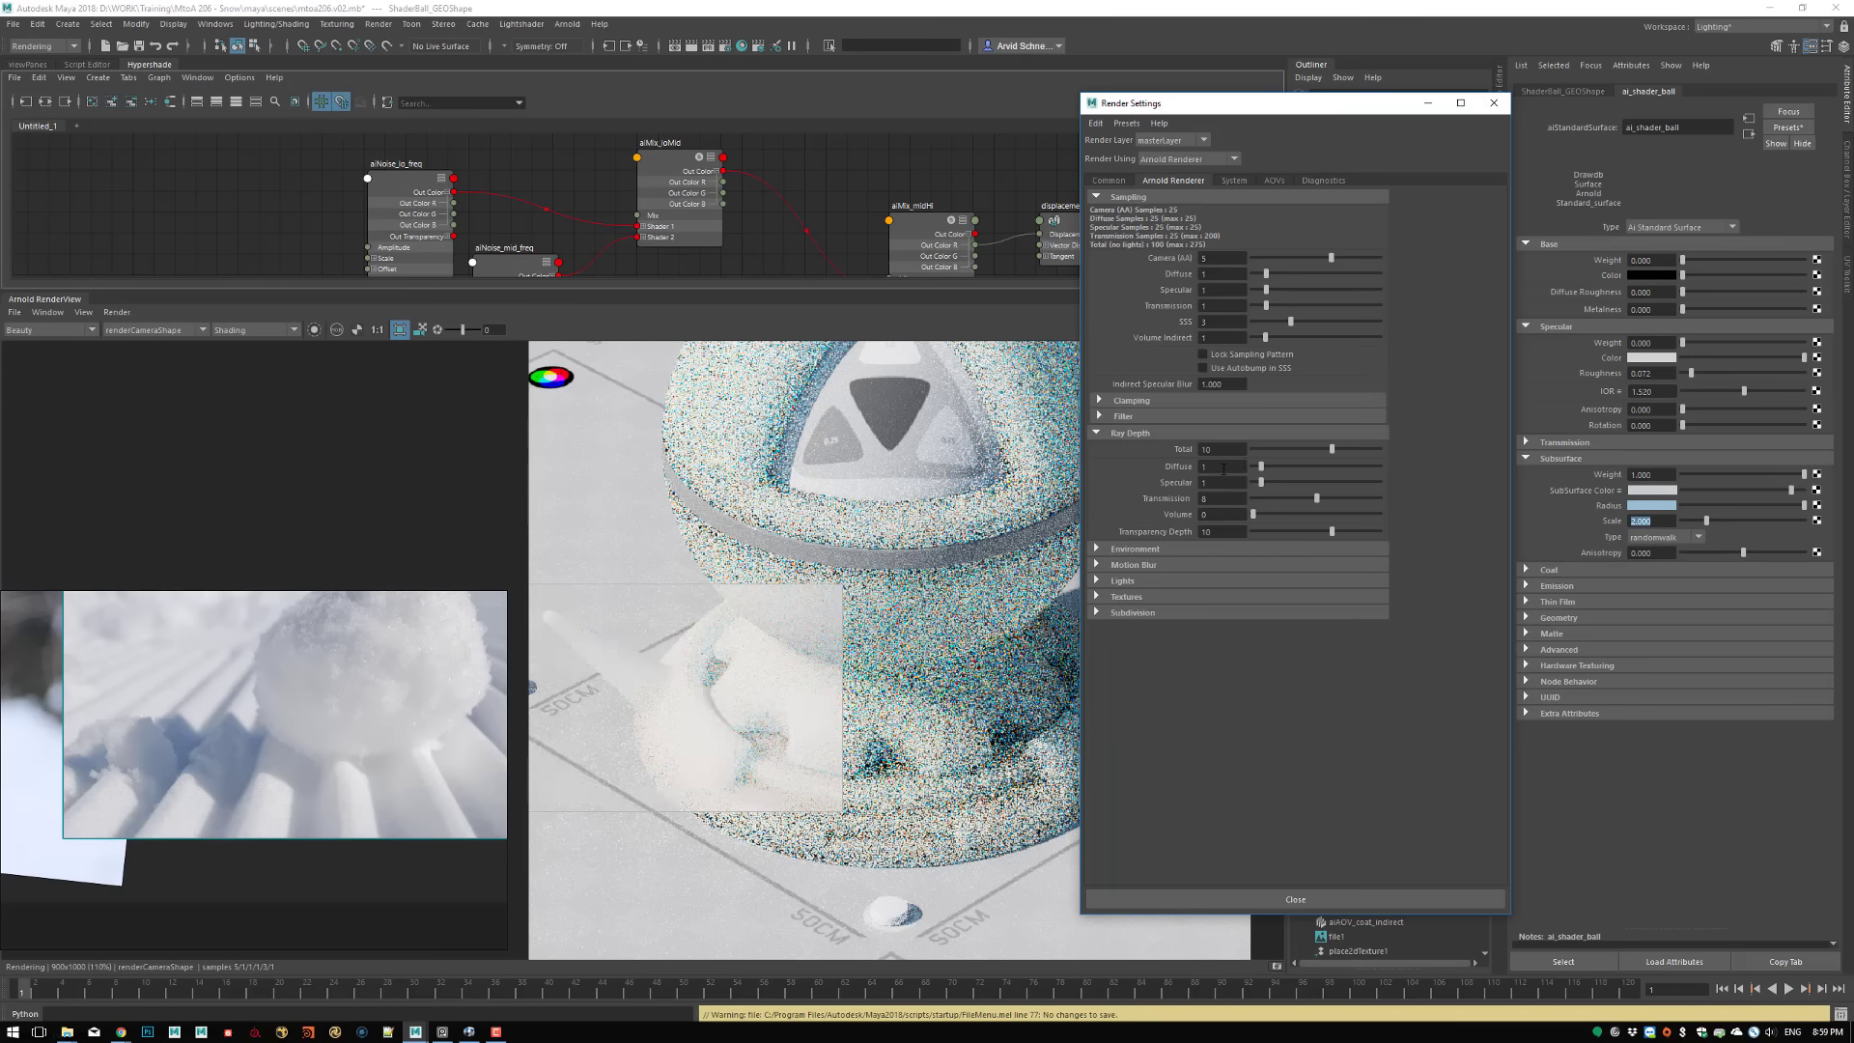
pyautogui.click(1223, 467)
pyautogui.write('3')
pyautogui.press('Return')
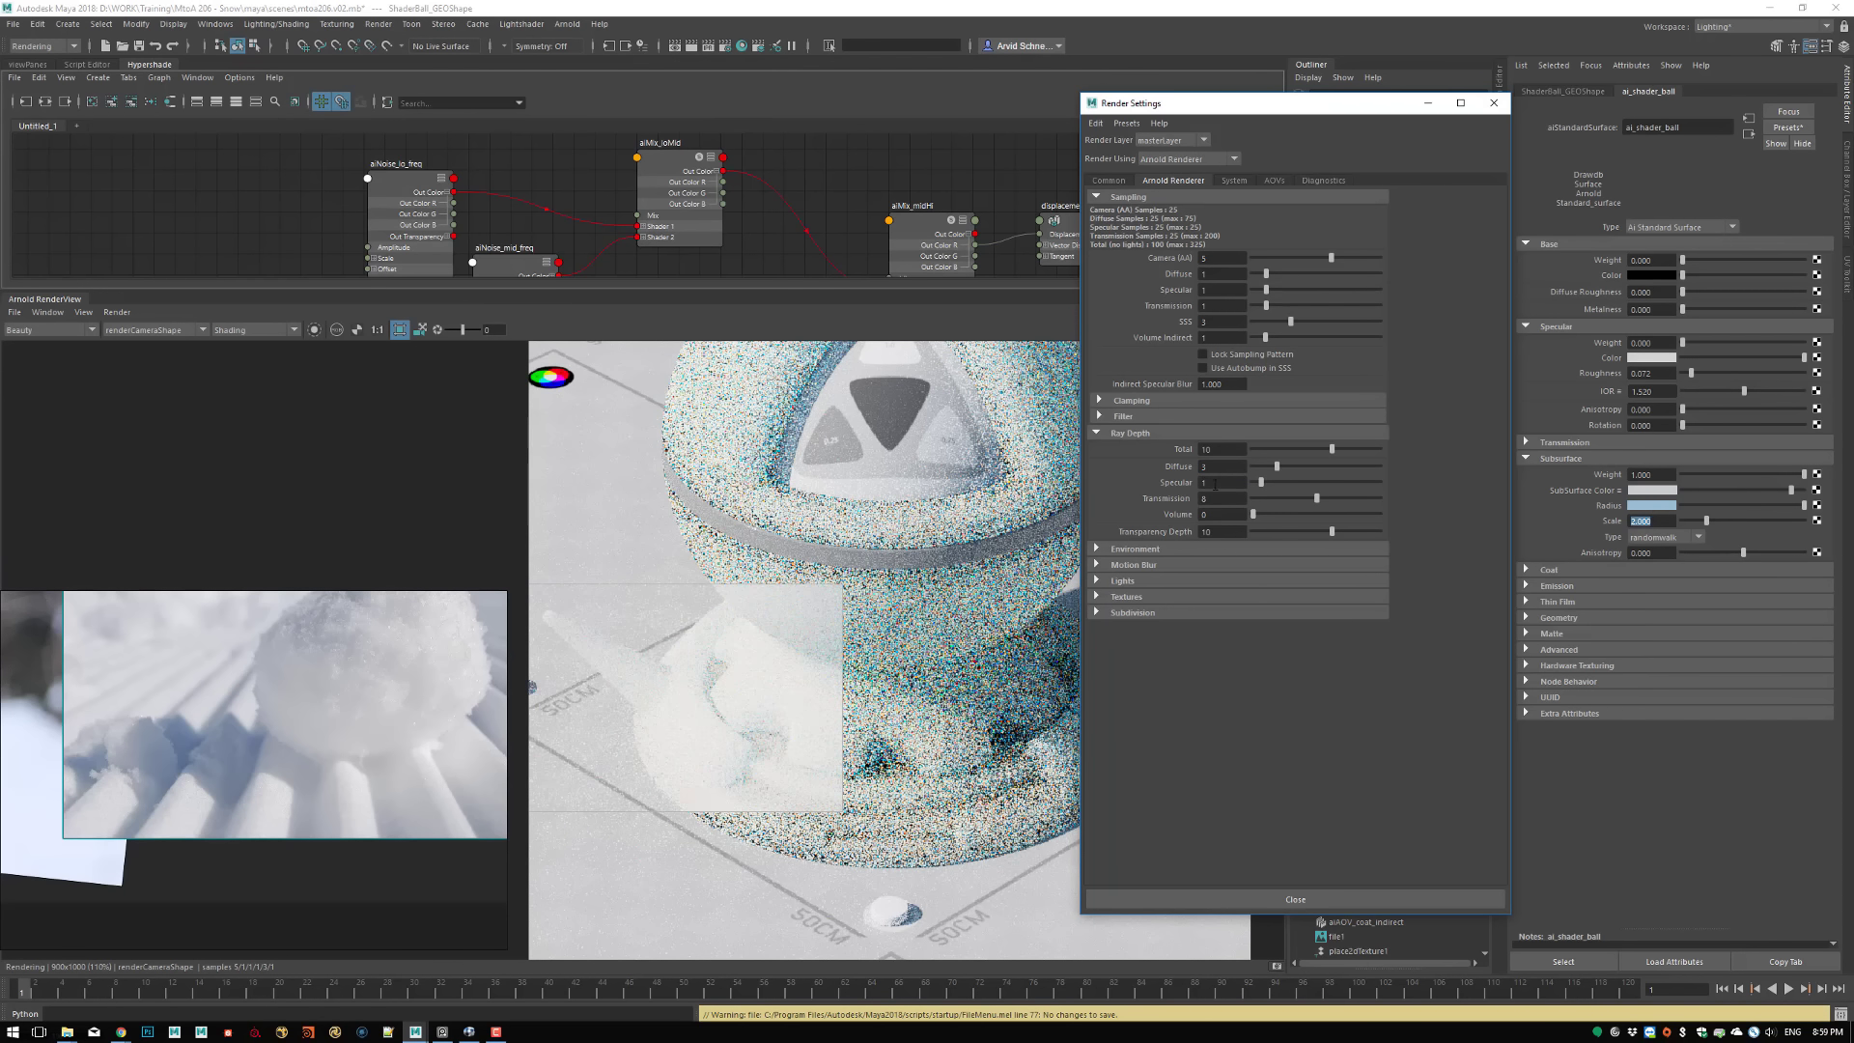
pyautogui.click(1484, 114)
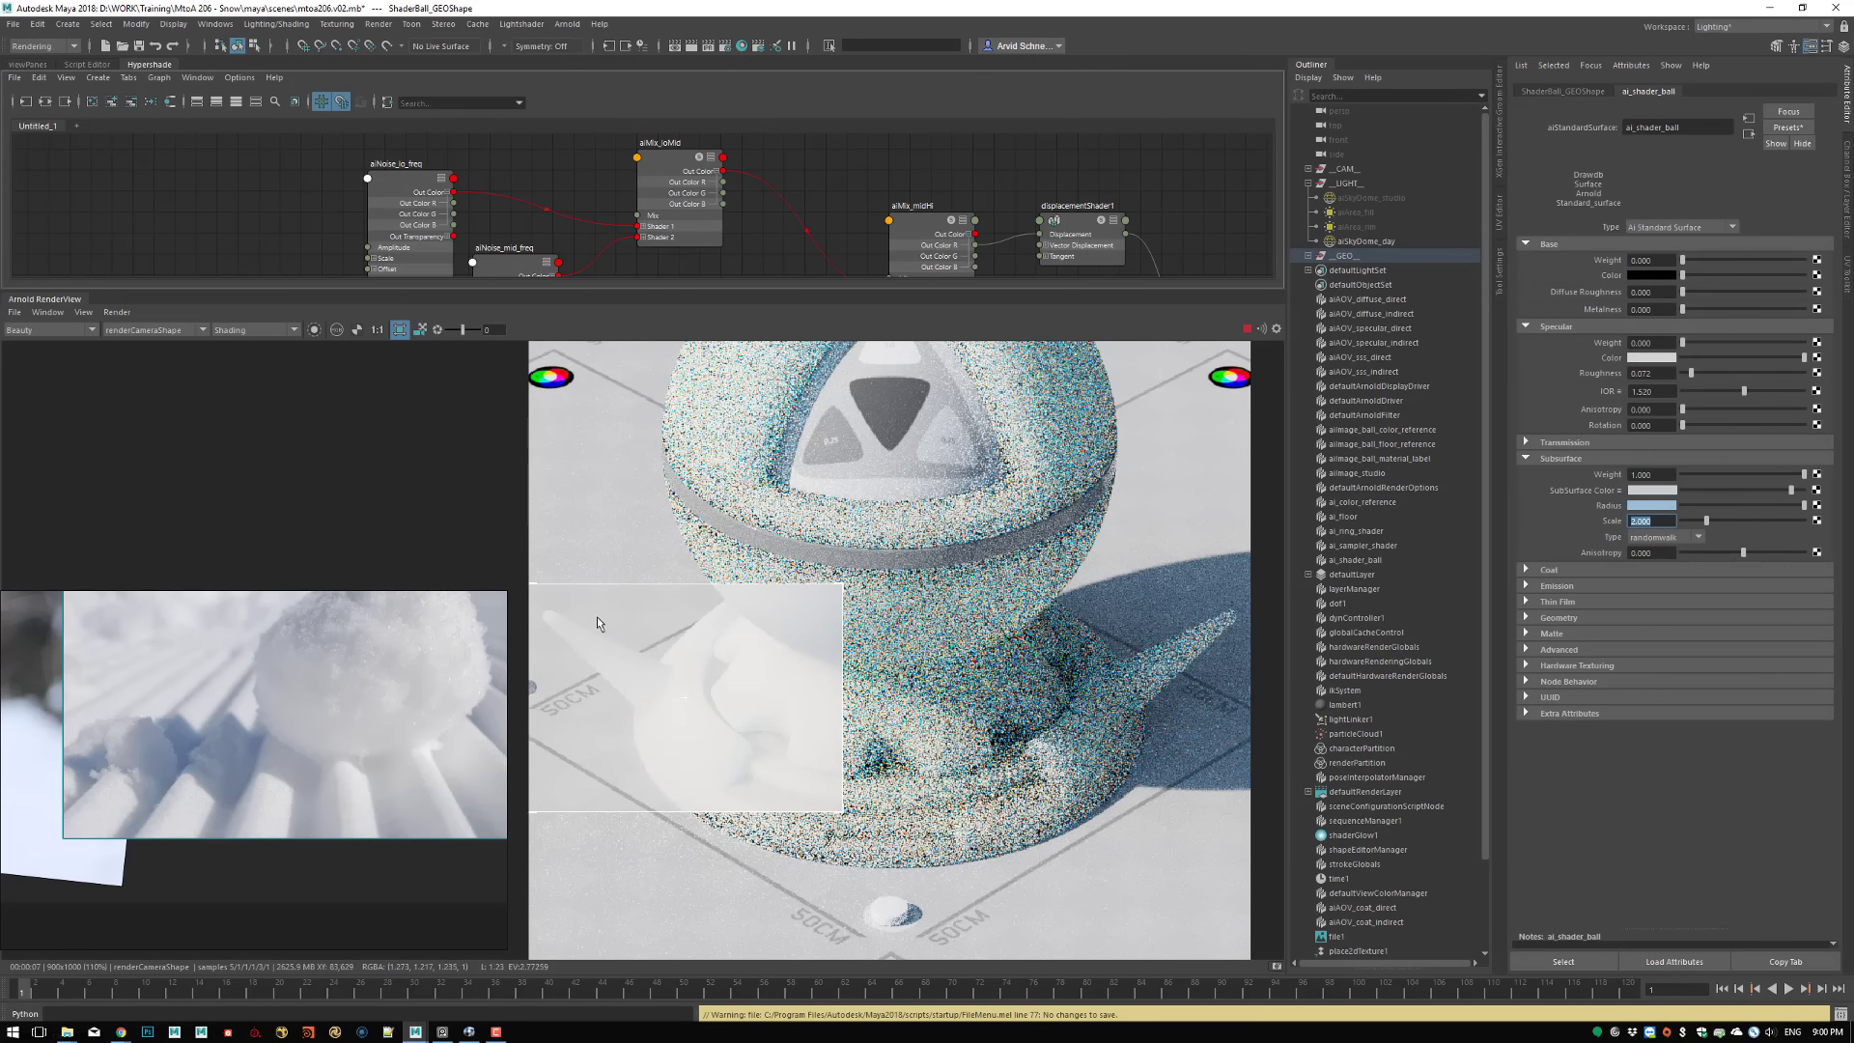
# Set the Subsurface Scale to 1 and darken the SubSurface Color slightly
pyautogui.scroll(4, 665, 712)
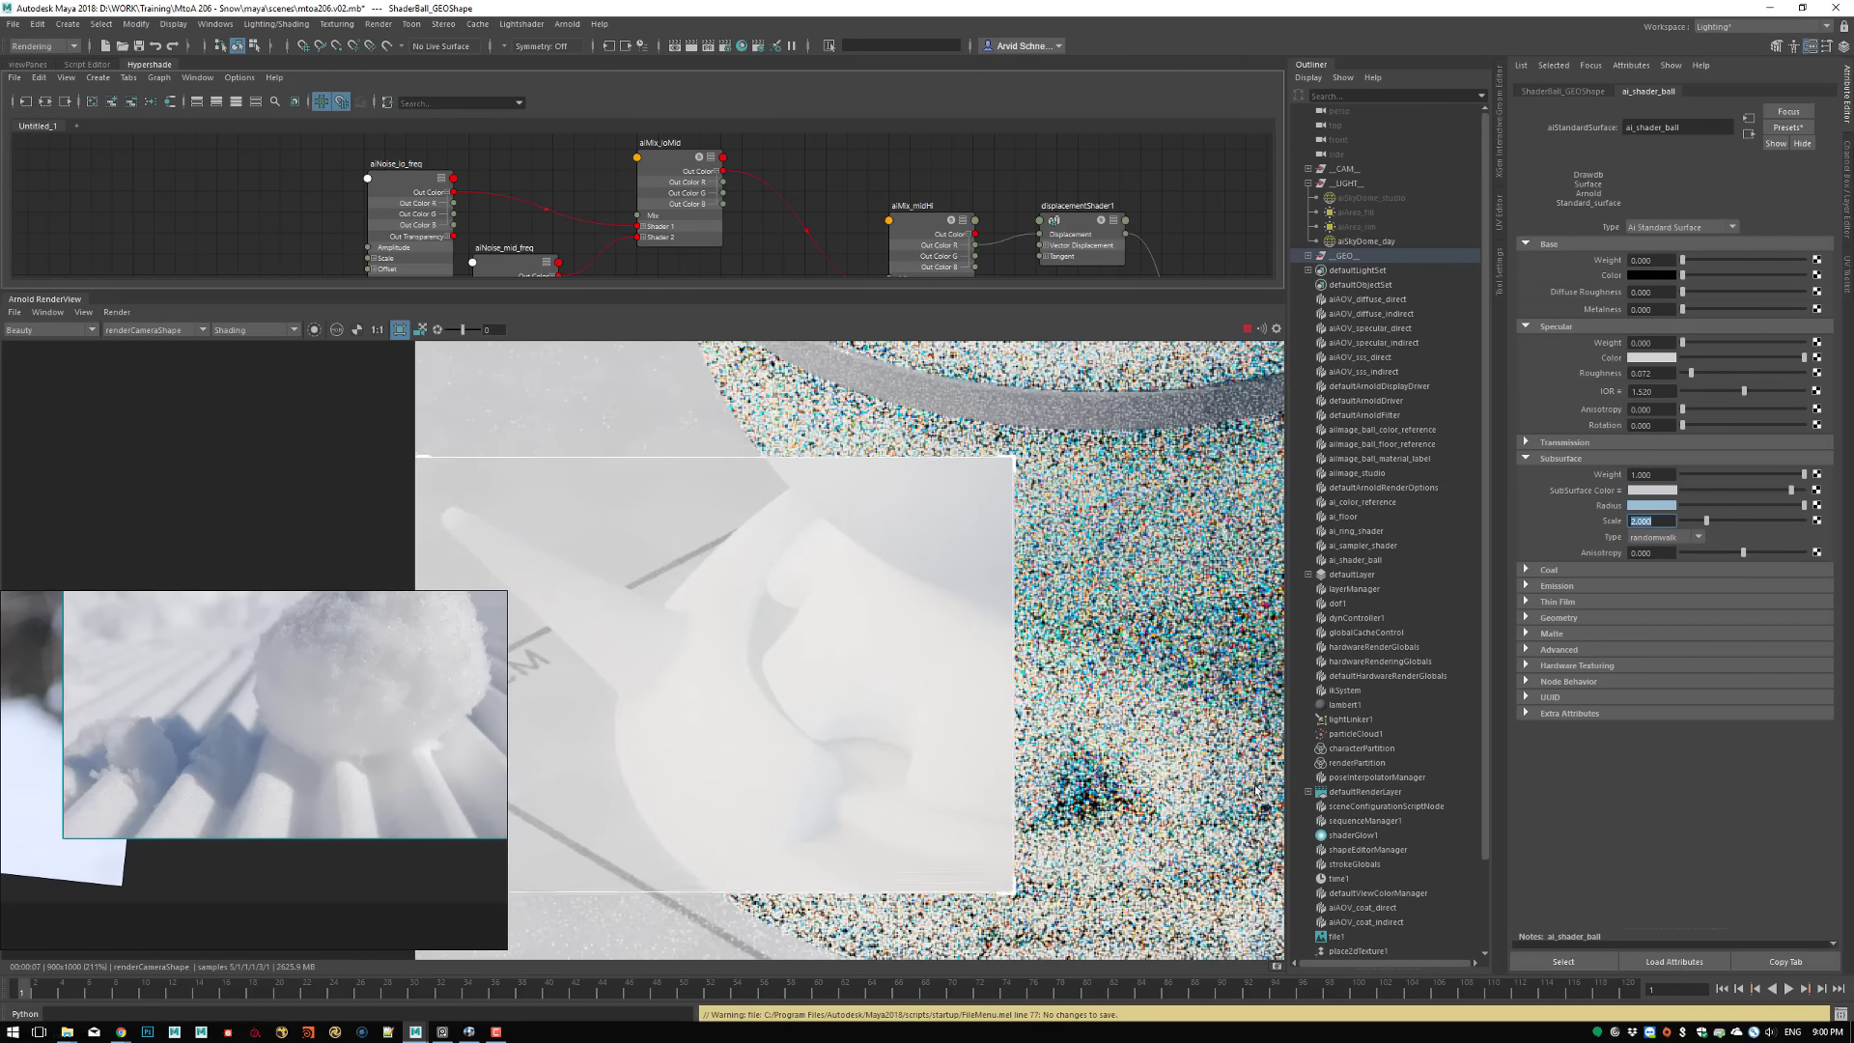
pyautogui.moveTo(819, 780); pyautogui.dragTo(846, 757, button='middle')
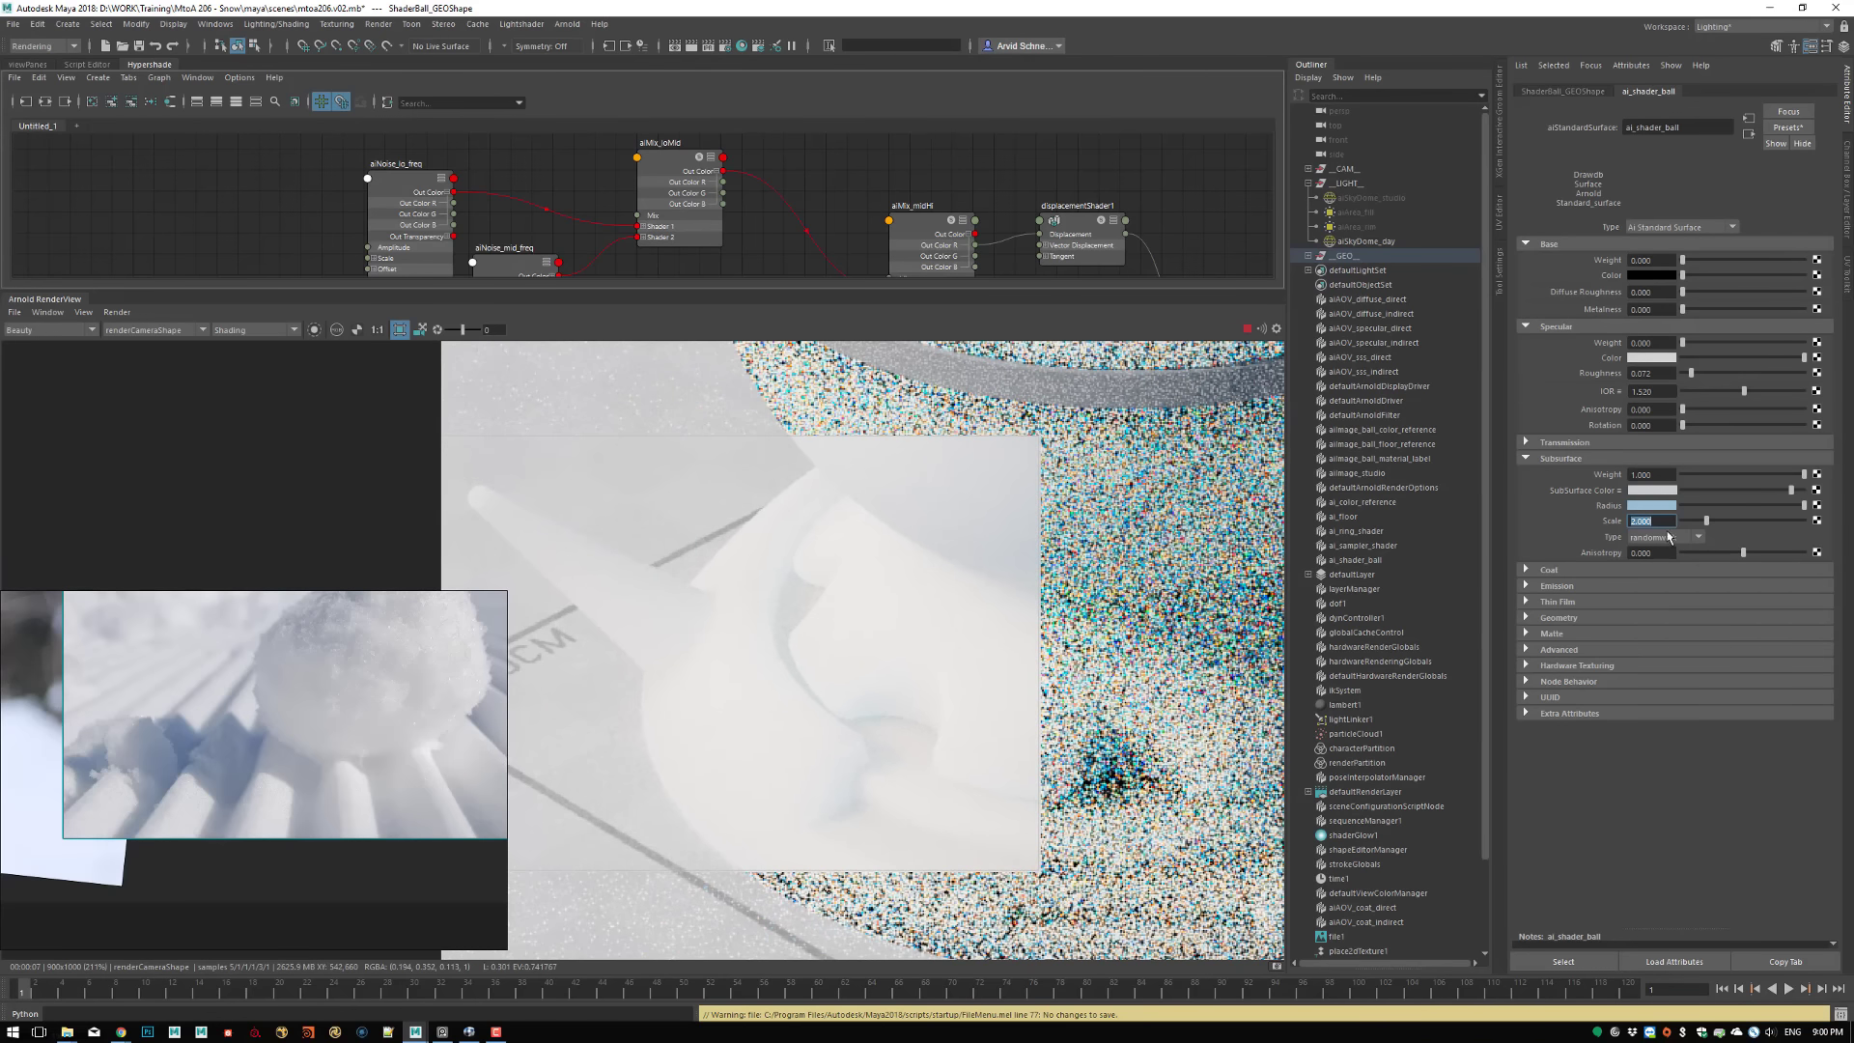
pyautogui.write('1')
pyautogui.press('Return')
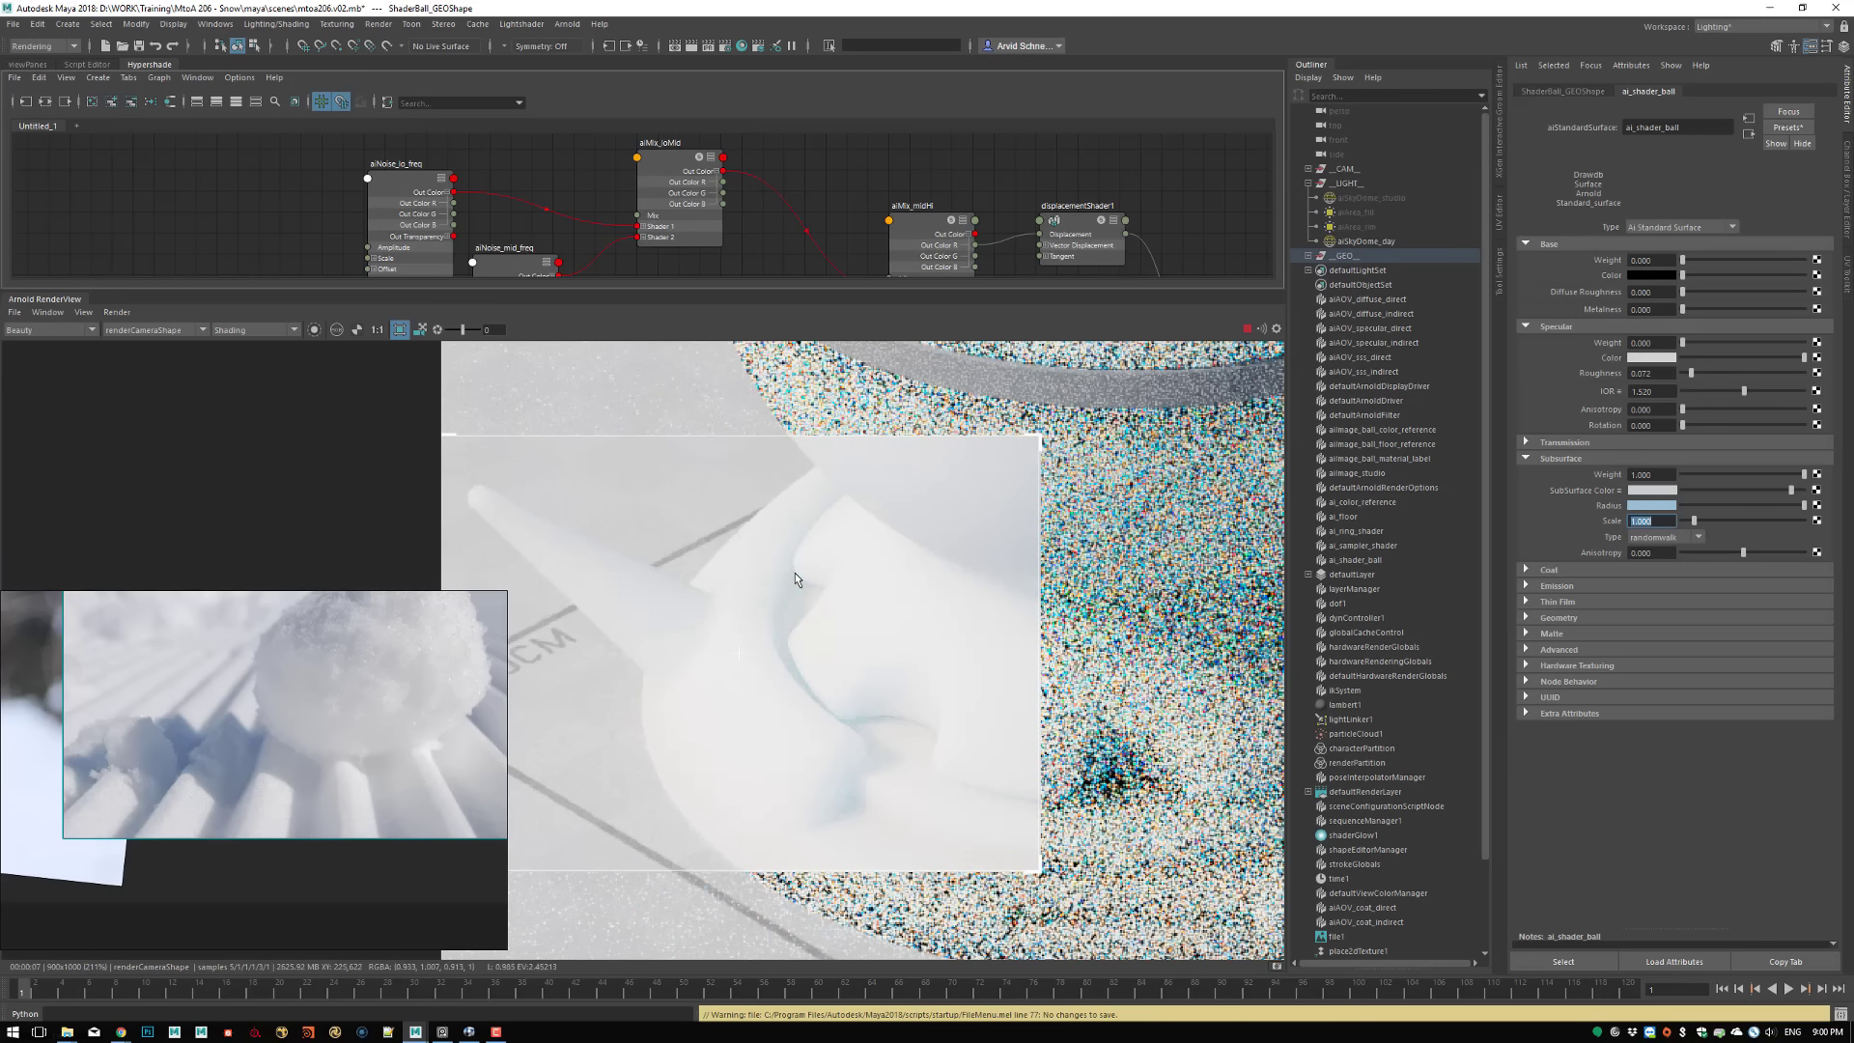
pyautogui.click(1770, 490)
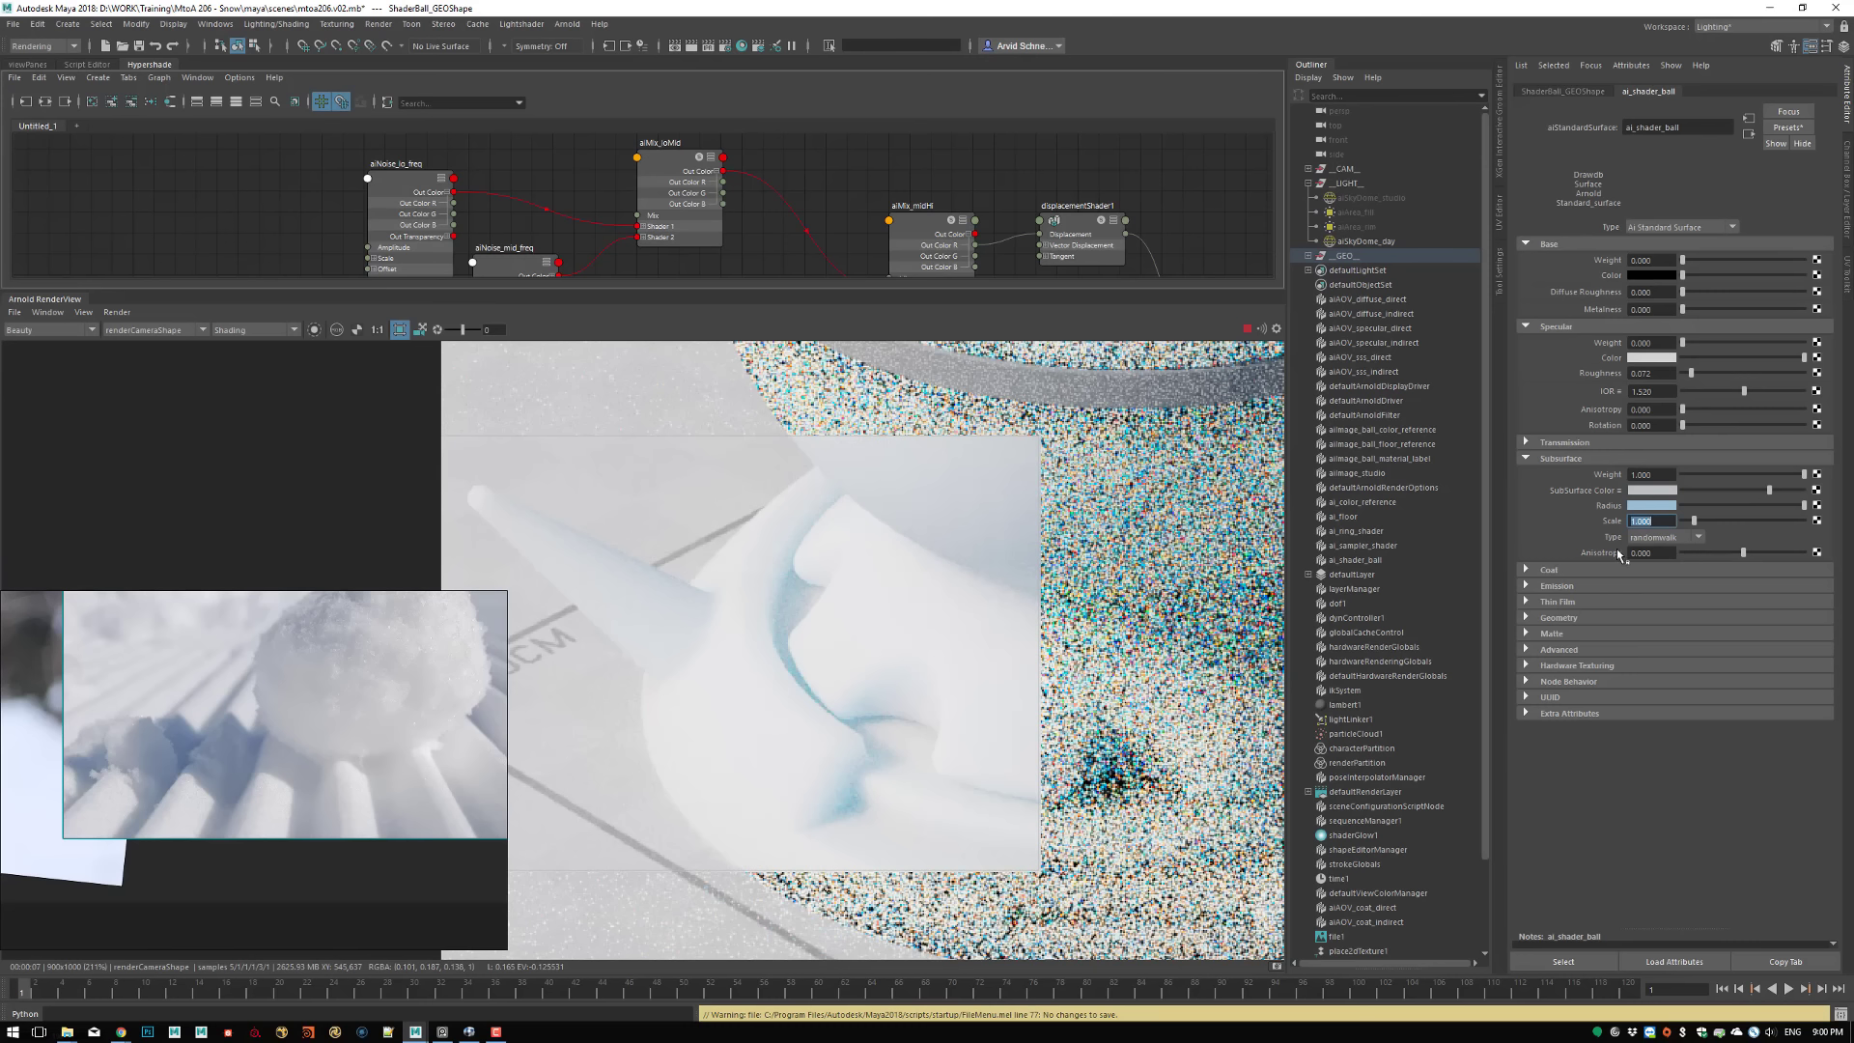
# Set the Subsurface Anisotropy to 0.2 and clear the crop region to render the whole shader ball
pyautogui.moveTo(1635, 553); pyautogui.dragTo(1670, 558)
pyautogui.write('2')
pyautogui.press('Return')
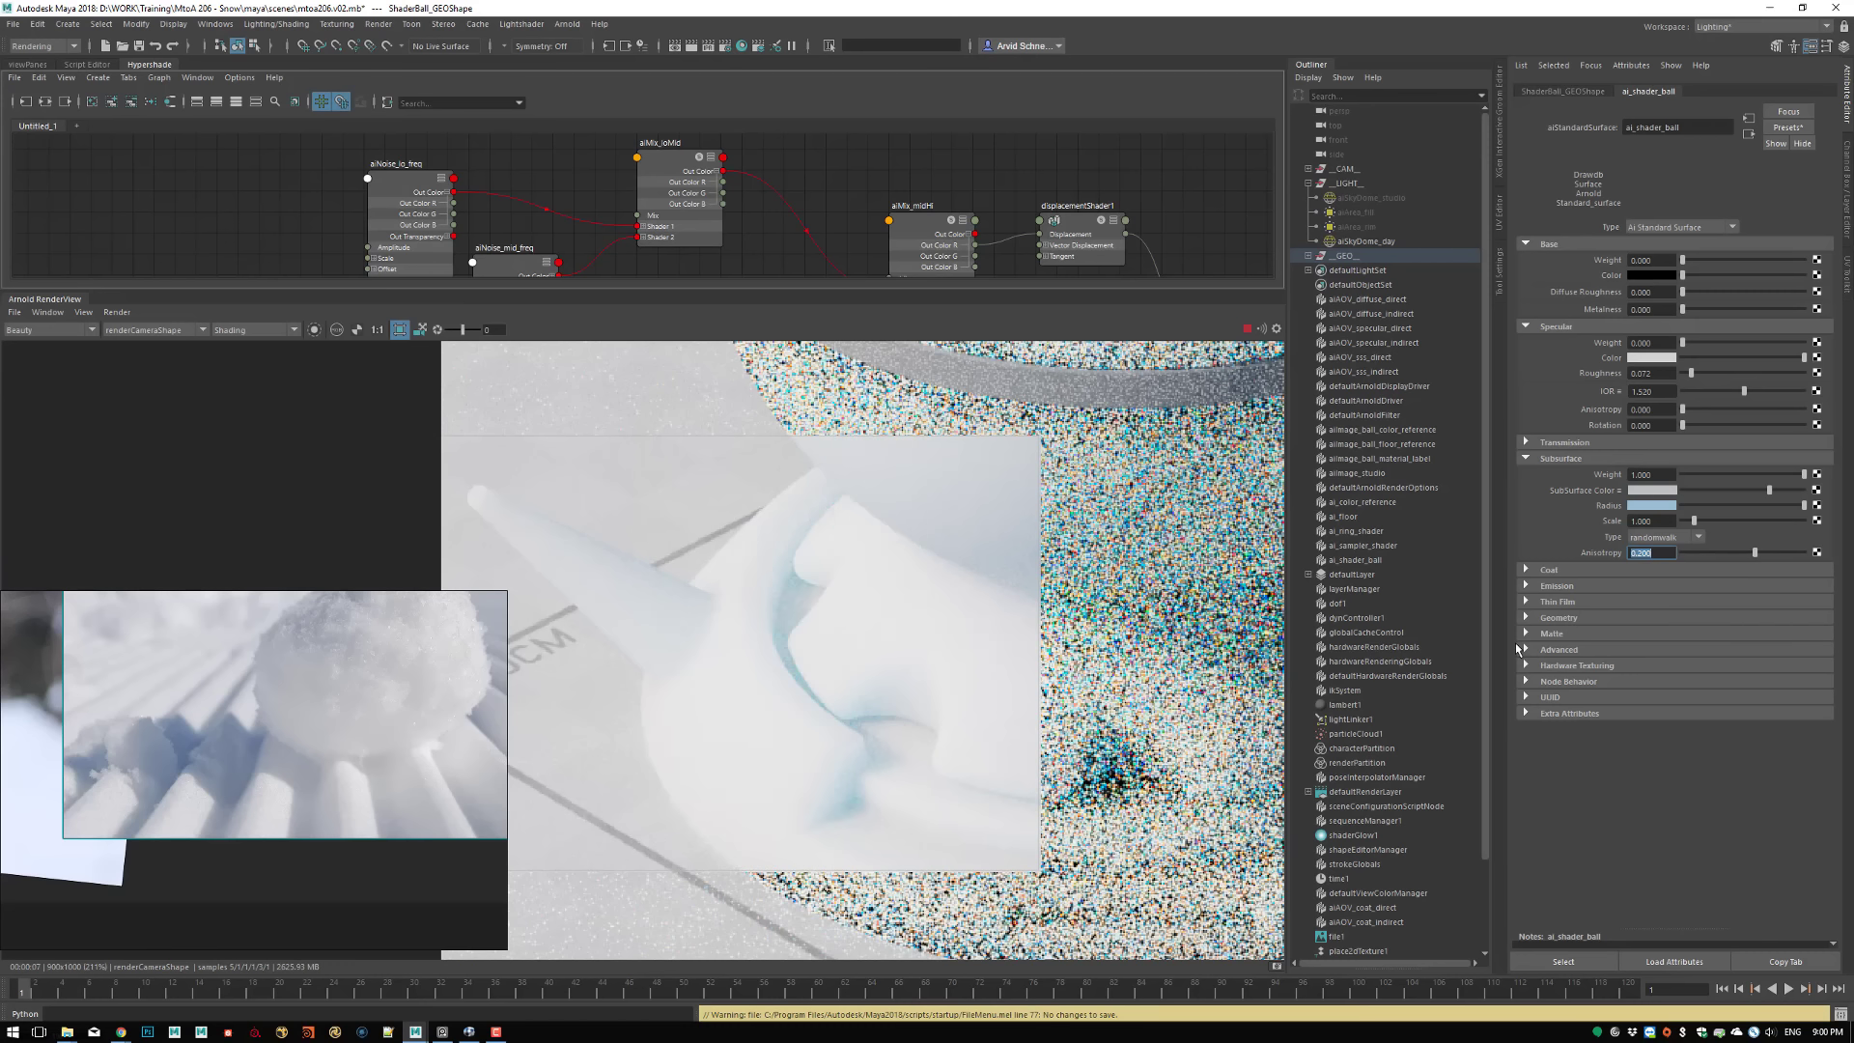
pyautogui.scroll(-5, 795, 571)
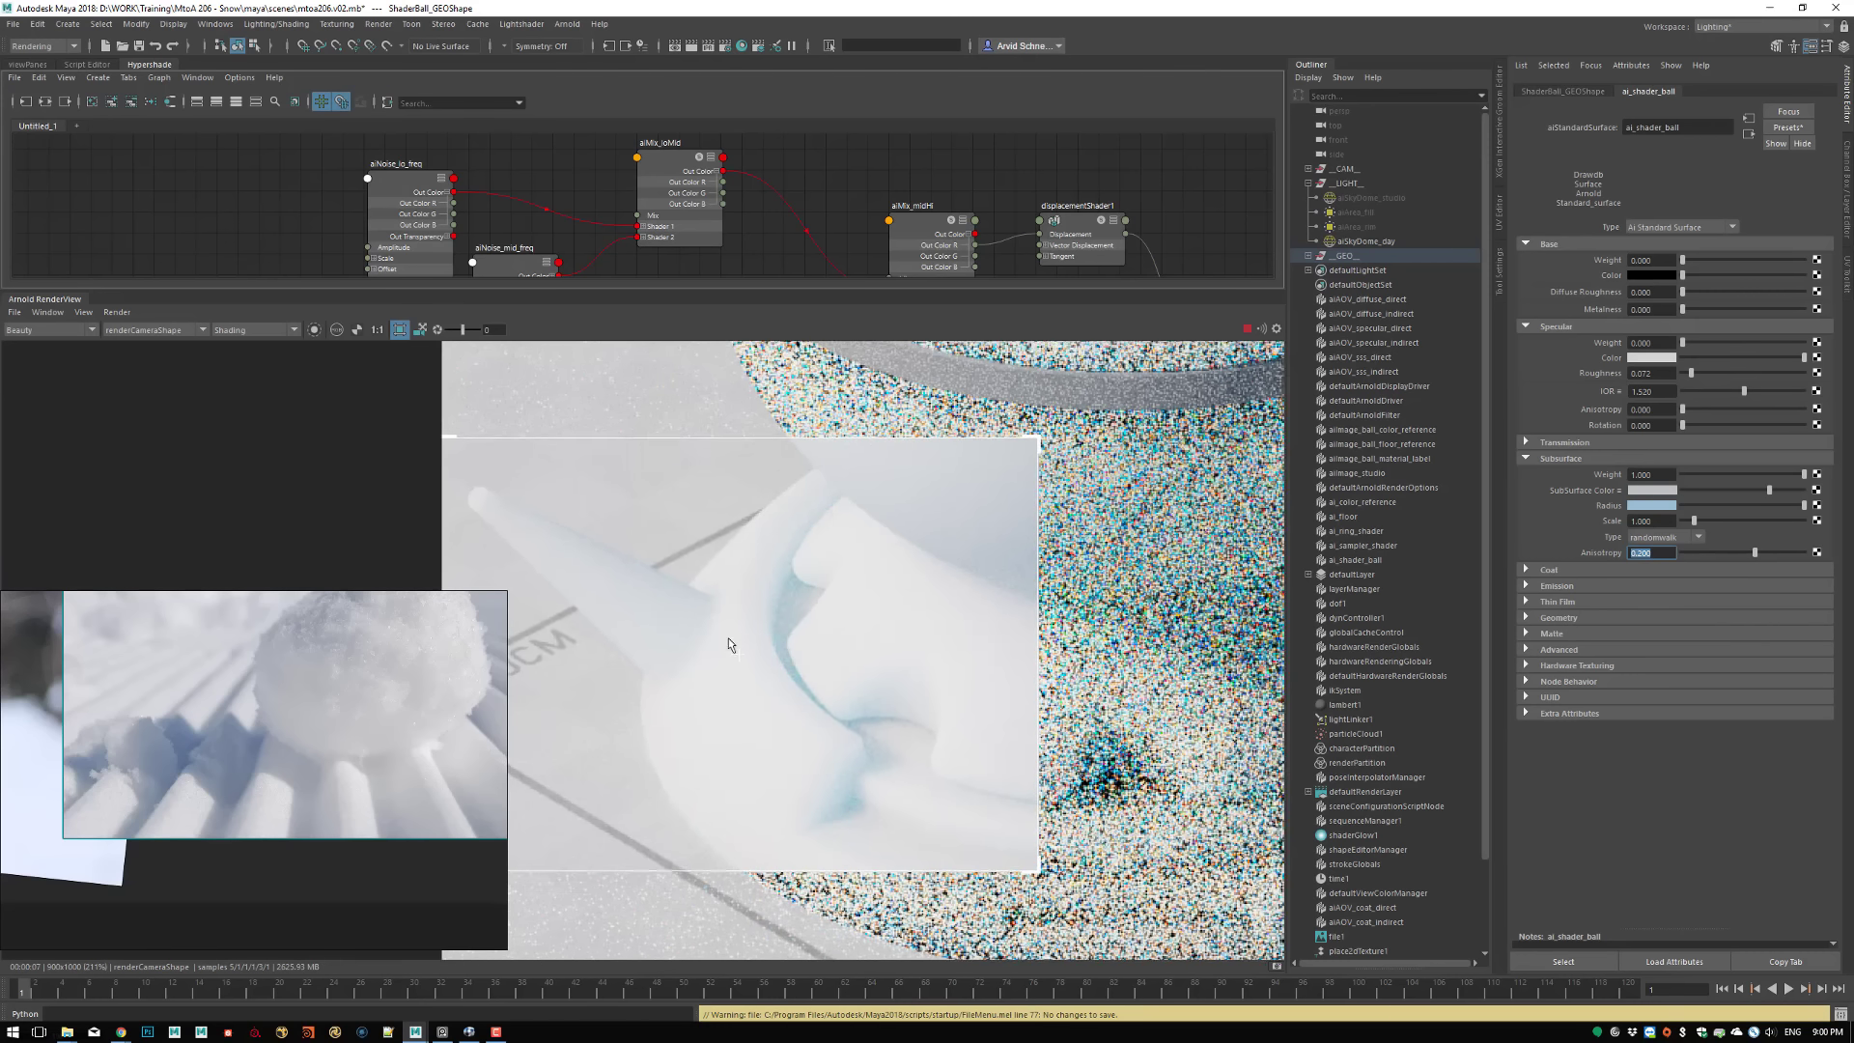
pyautogui.scroll(-1, 965, 632)
pyautogui.moveTo(965, 623); pyautogui.dragTo(765, 655, button='middle')
pyautogui.keyDown('shift'); pyautogui.click(984, 763); pyautogui.keyUp('shift')
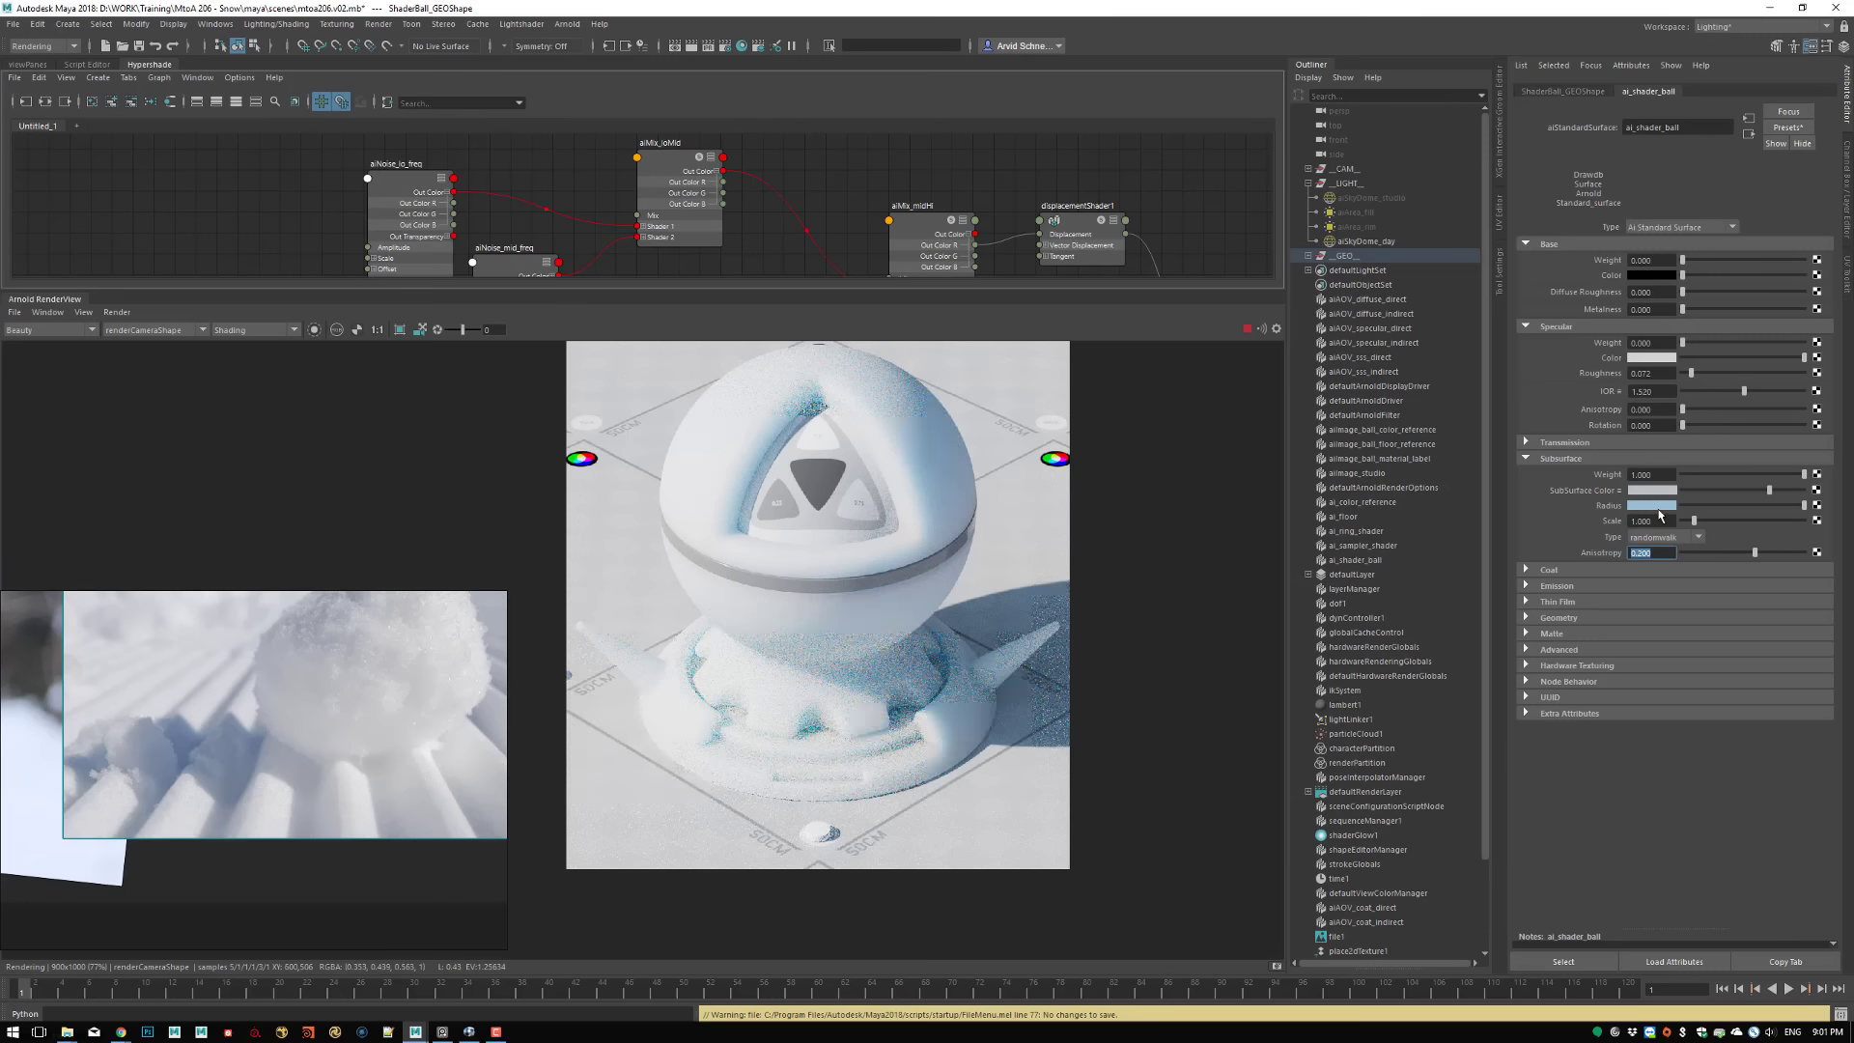
# Shift the Subsurface Radius colour to a paler violet-blue with saturation 0.449 and store a snapshot of the render
pyautogui.click(1652, 505)
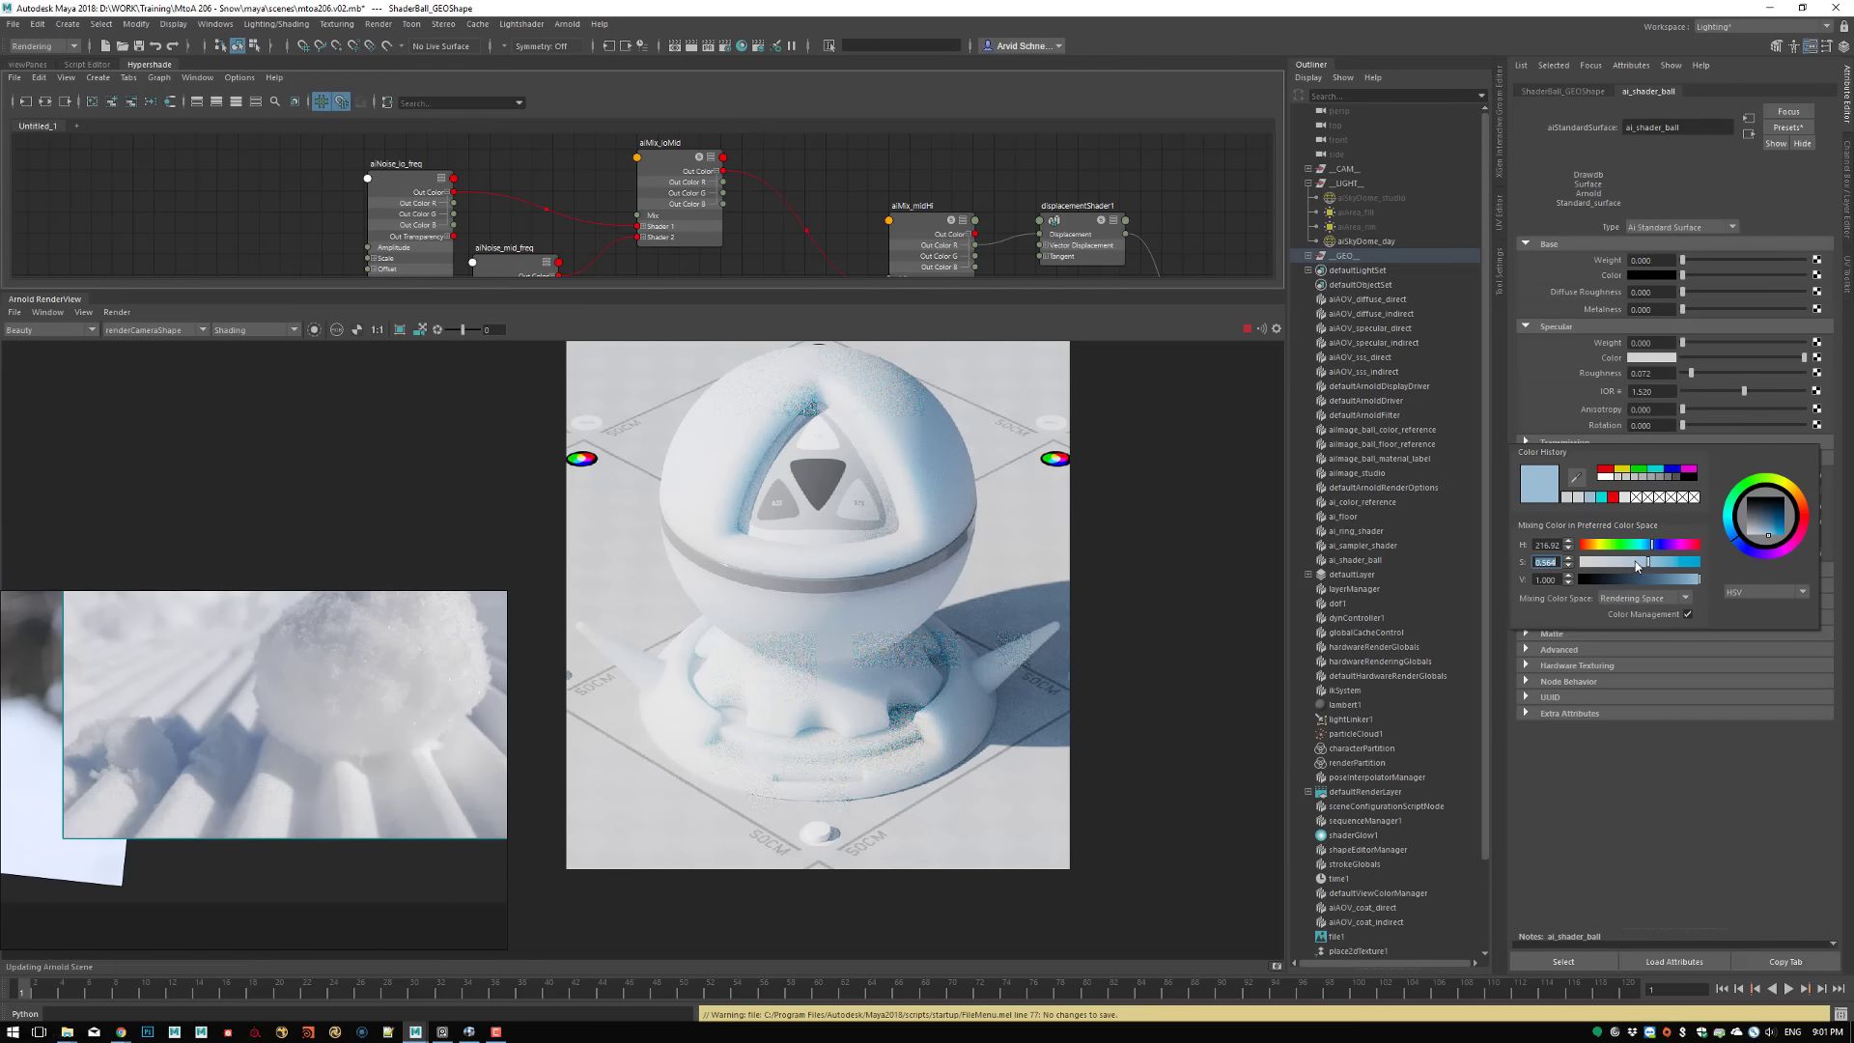
pyautogui.click(1636, 563)
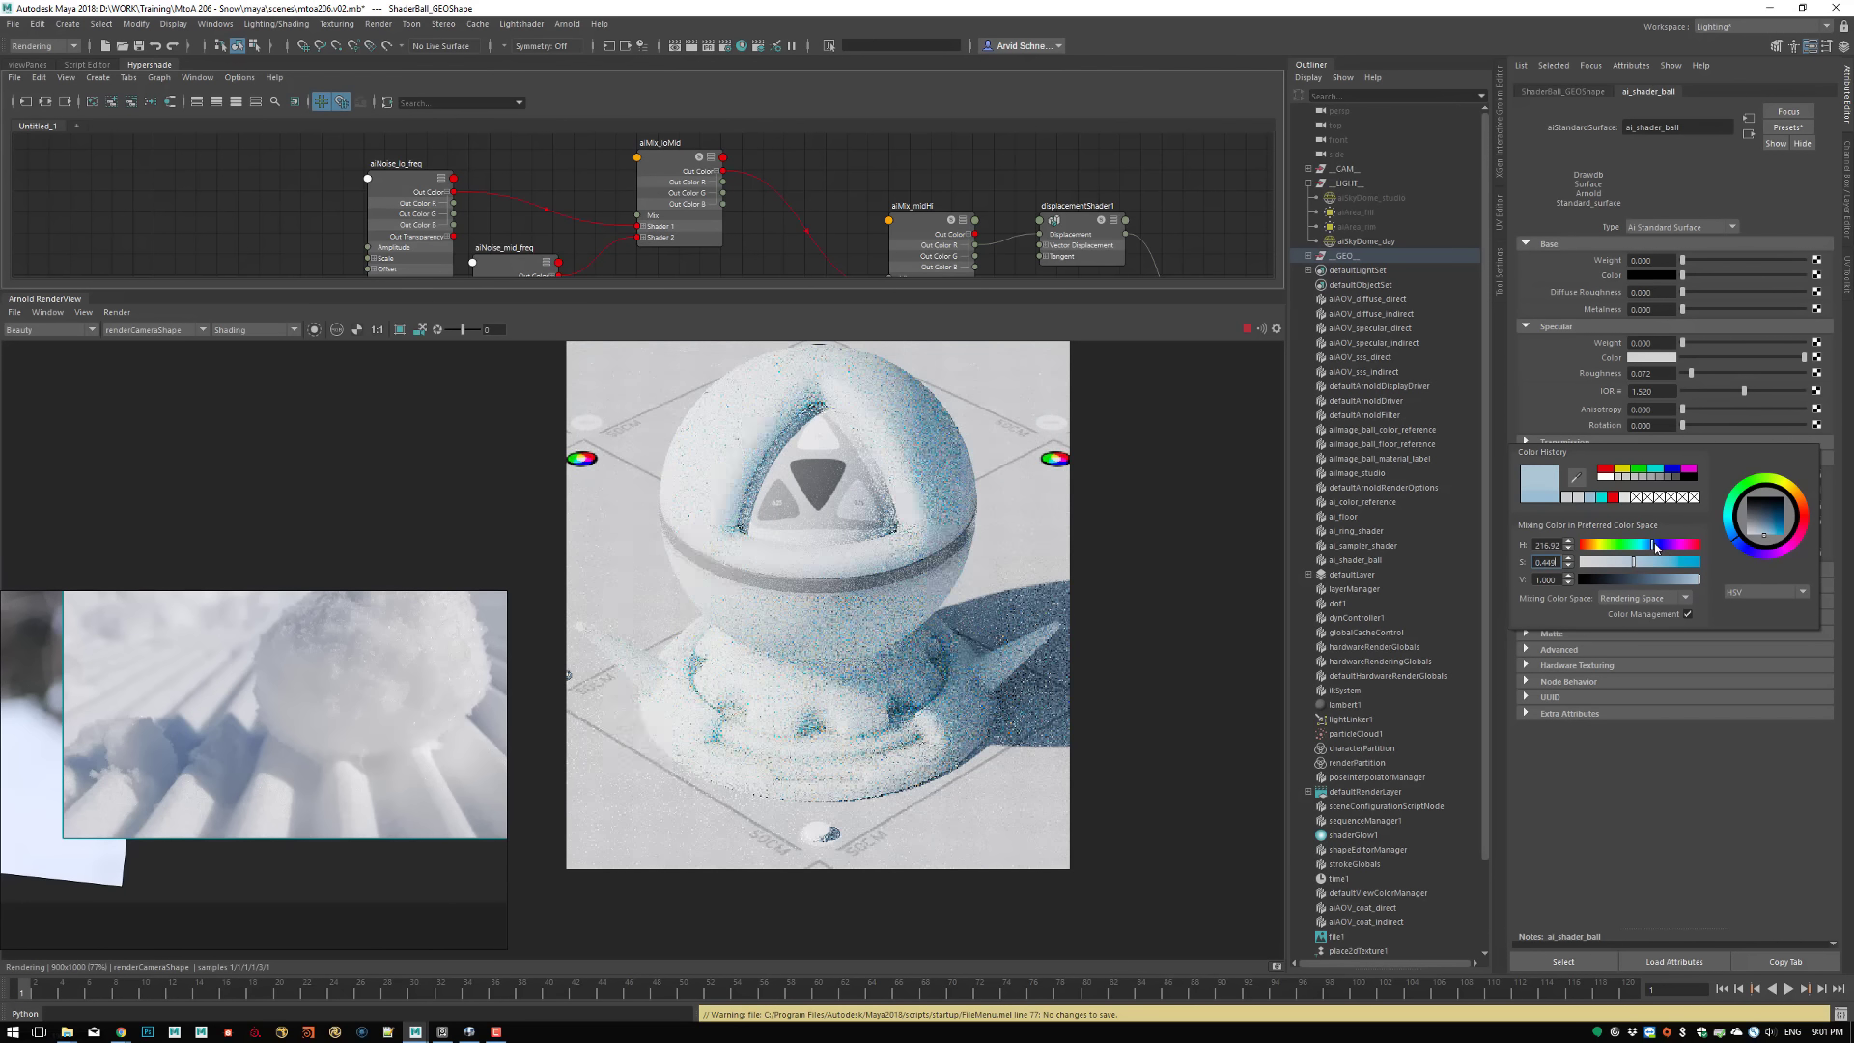
pyautogui.click(1658, 548)
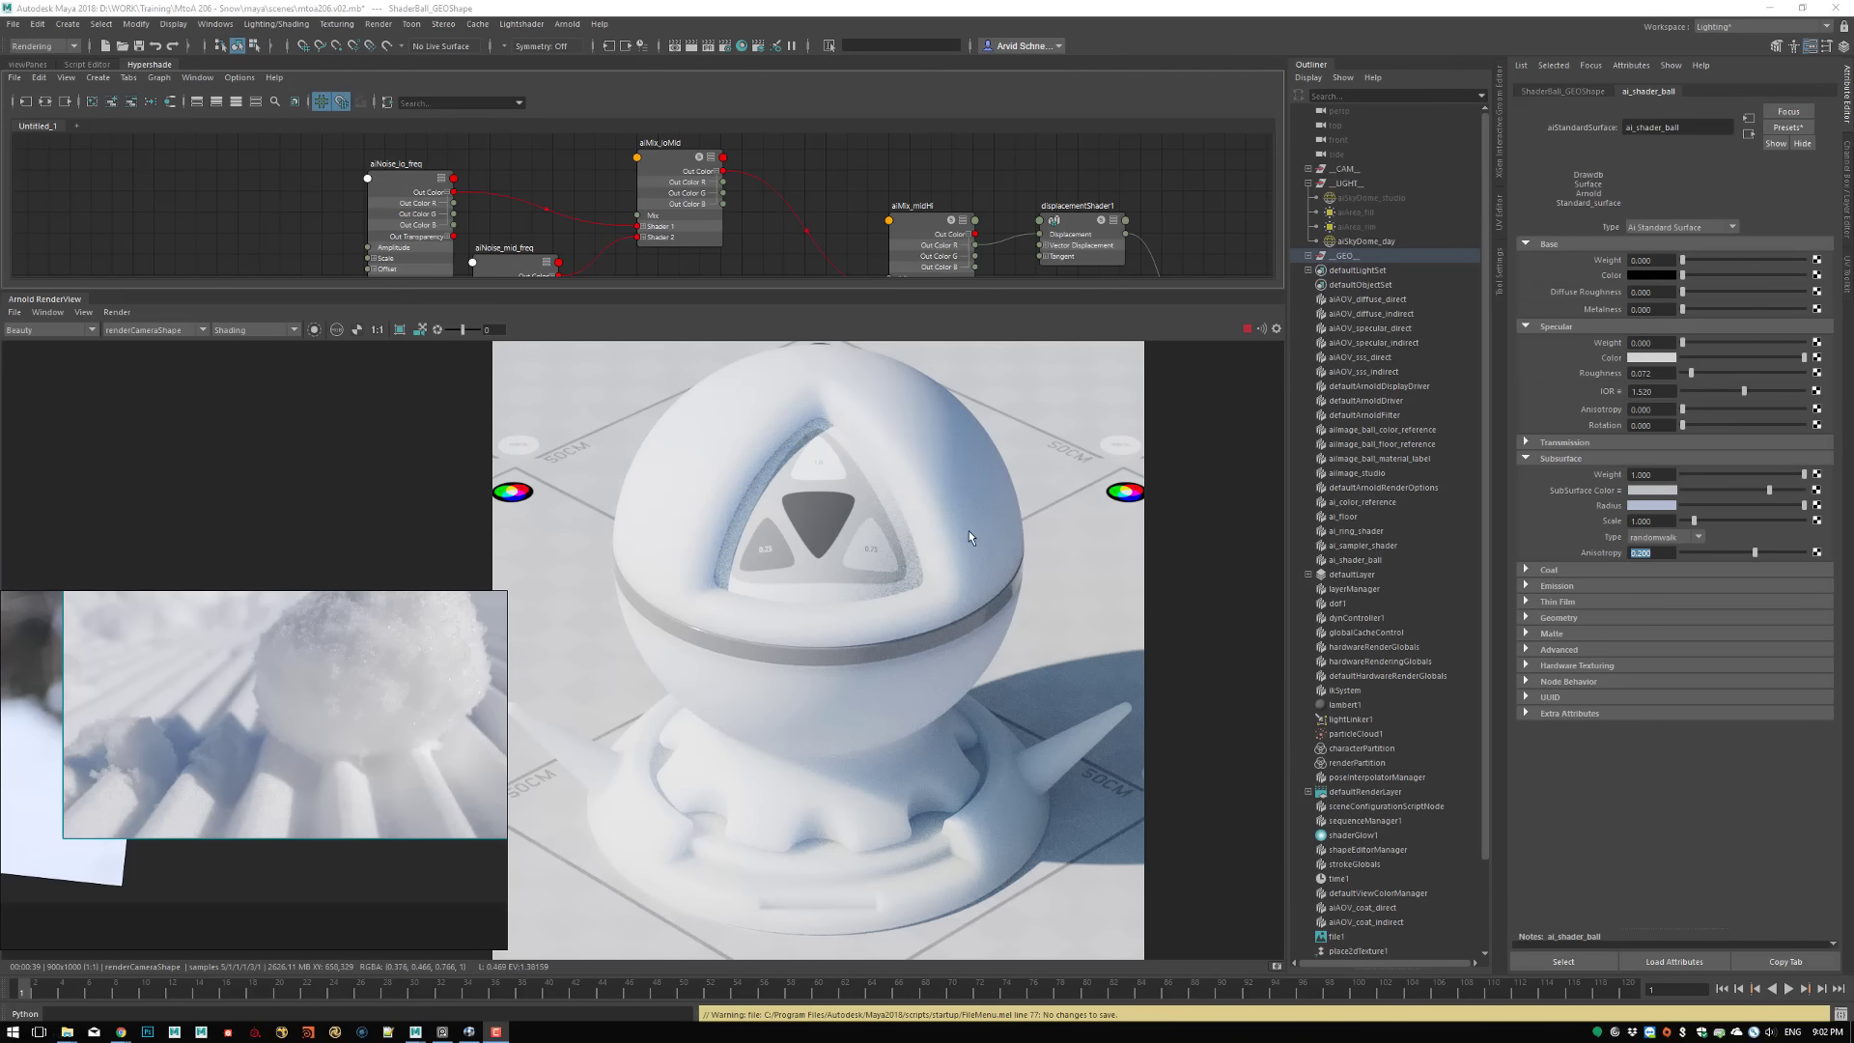
pyautogui.click(1276, 964)
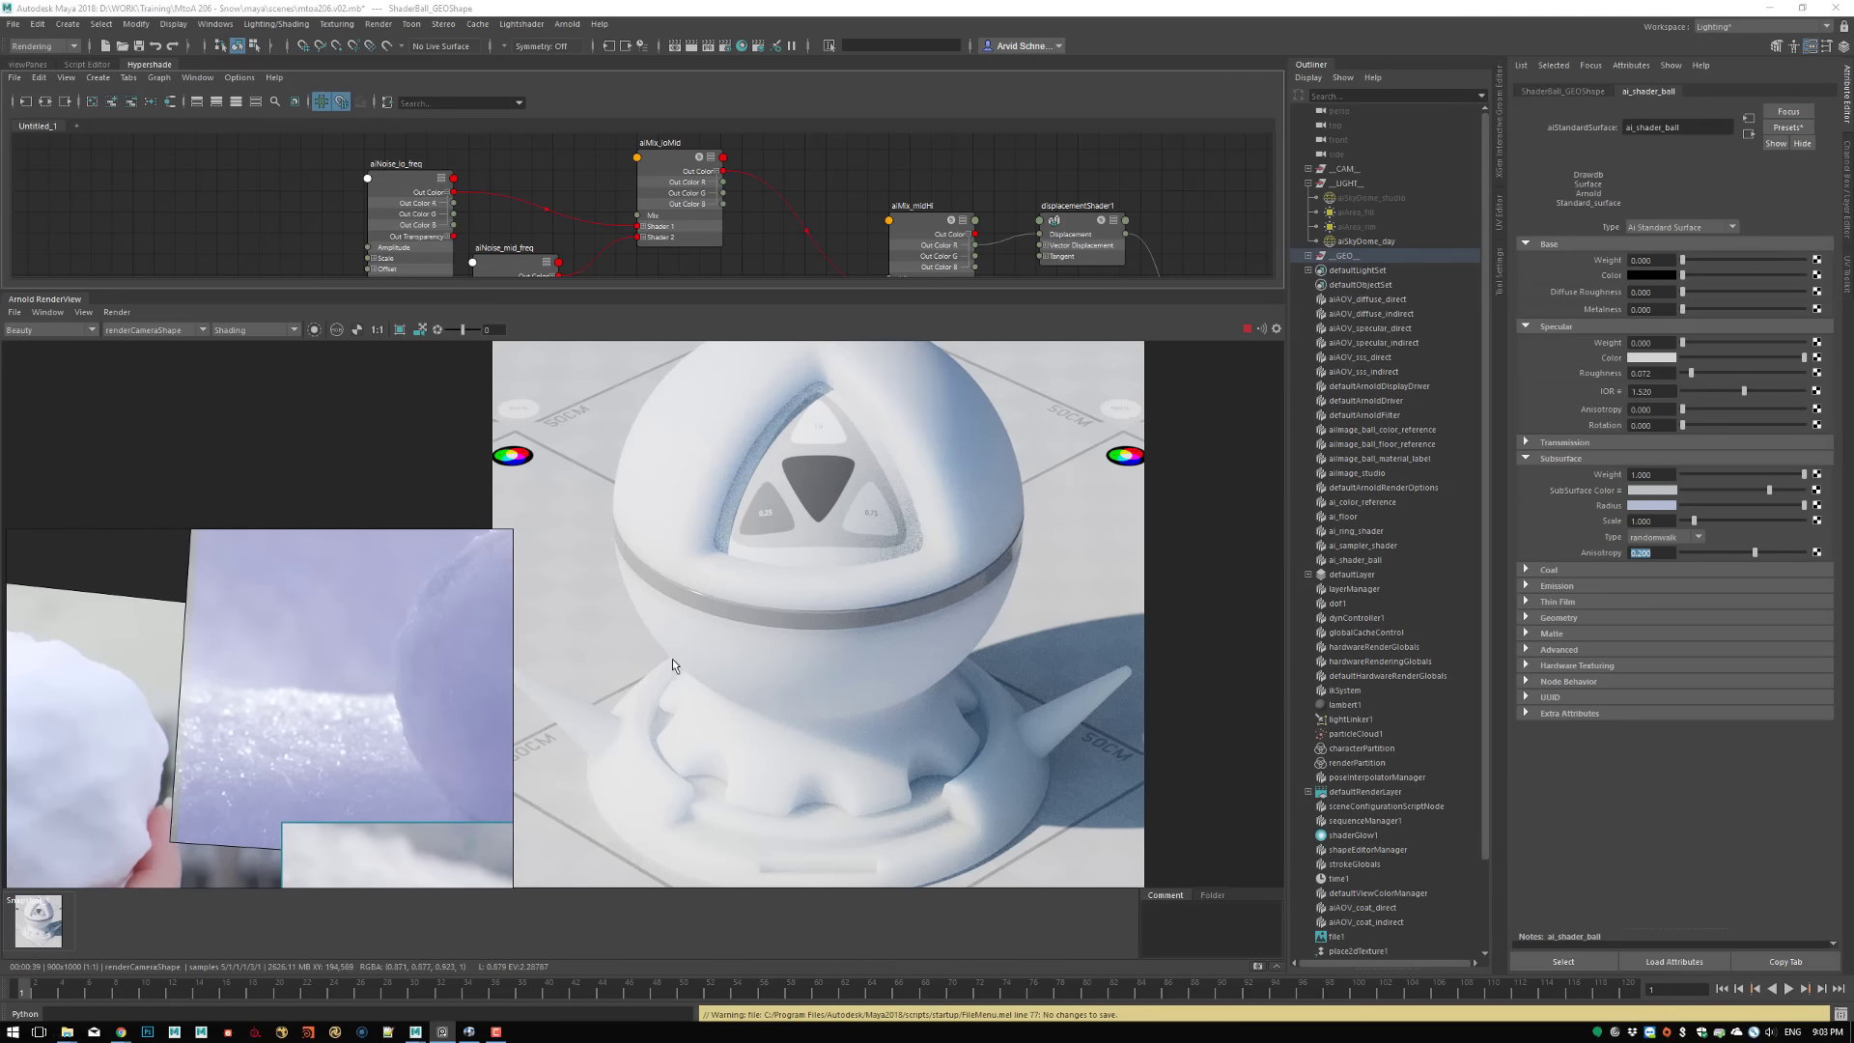
# Raise the Specular Weight to 1, checking it in a crop of the ball's upper side before rendering the full frame
pyautogui.moveTo(703, 490); pyautogui.dragTo(734, 604, button='middle')
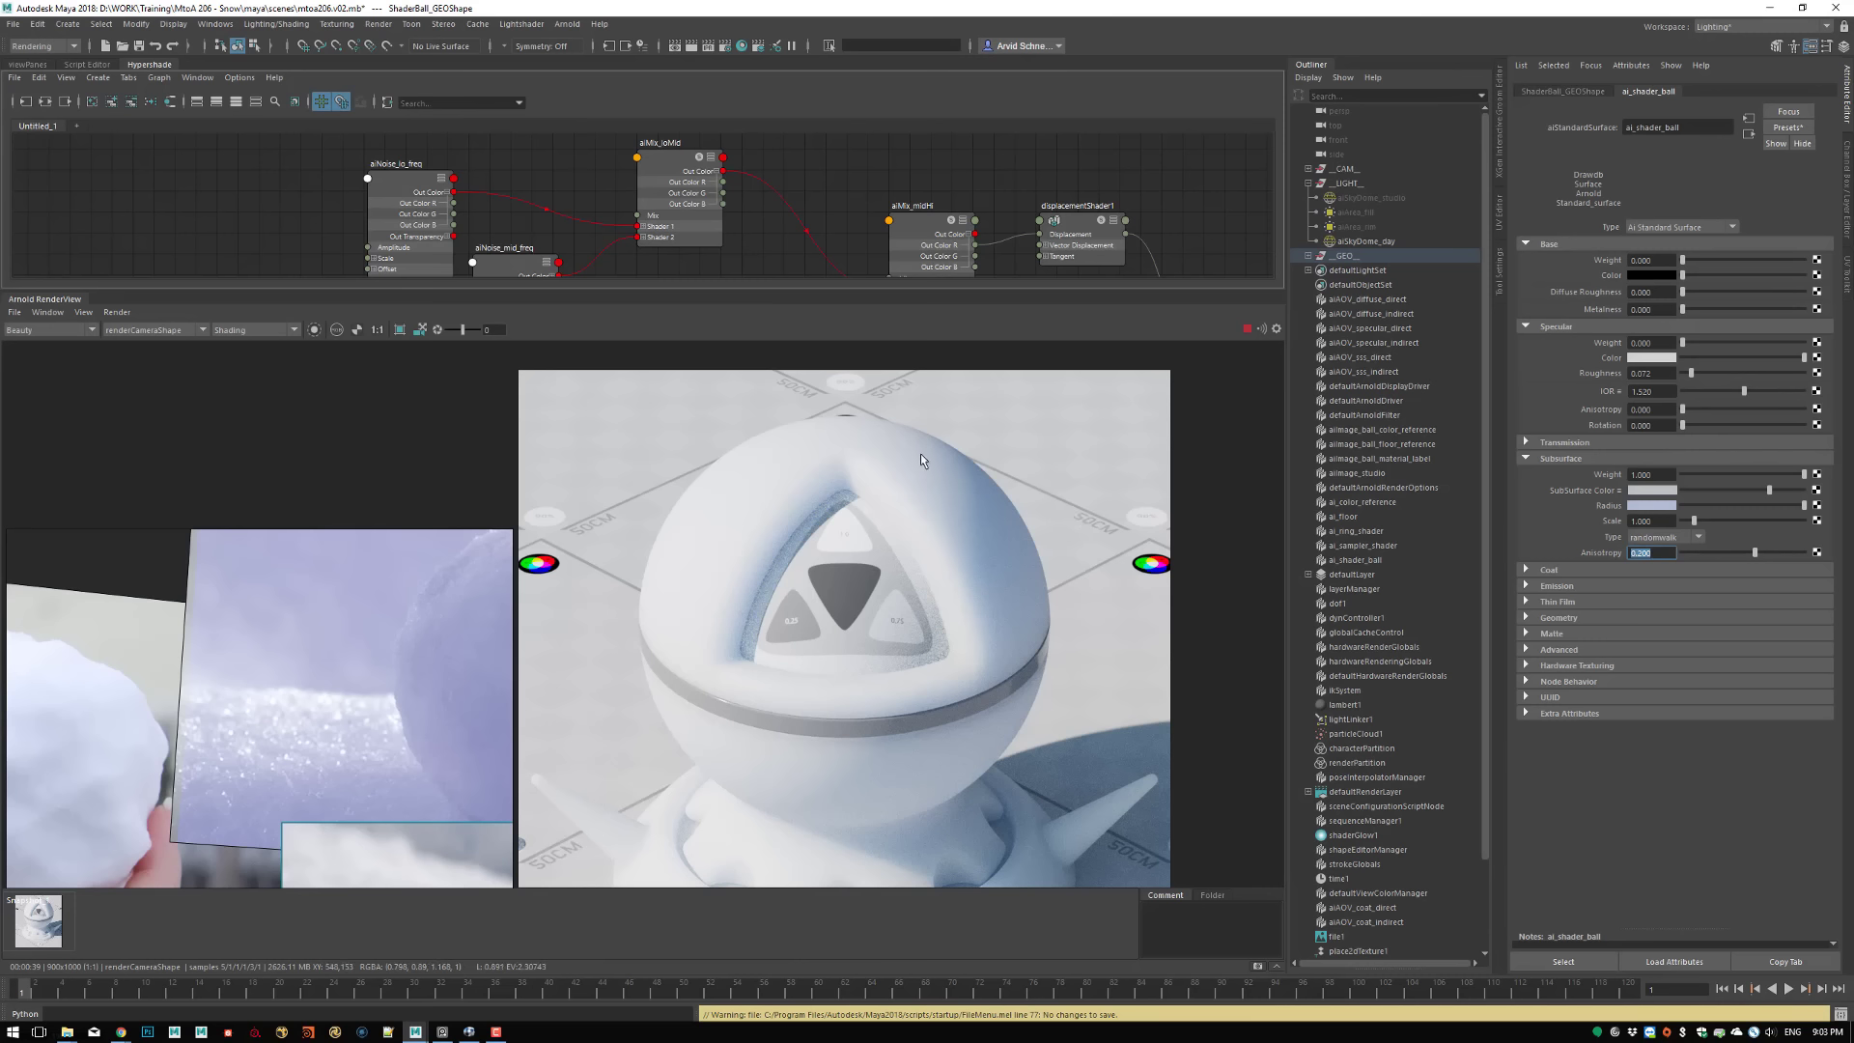
pyautogui.moveTo(1069, 413); pyautogui.dragTo(849, 734)
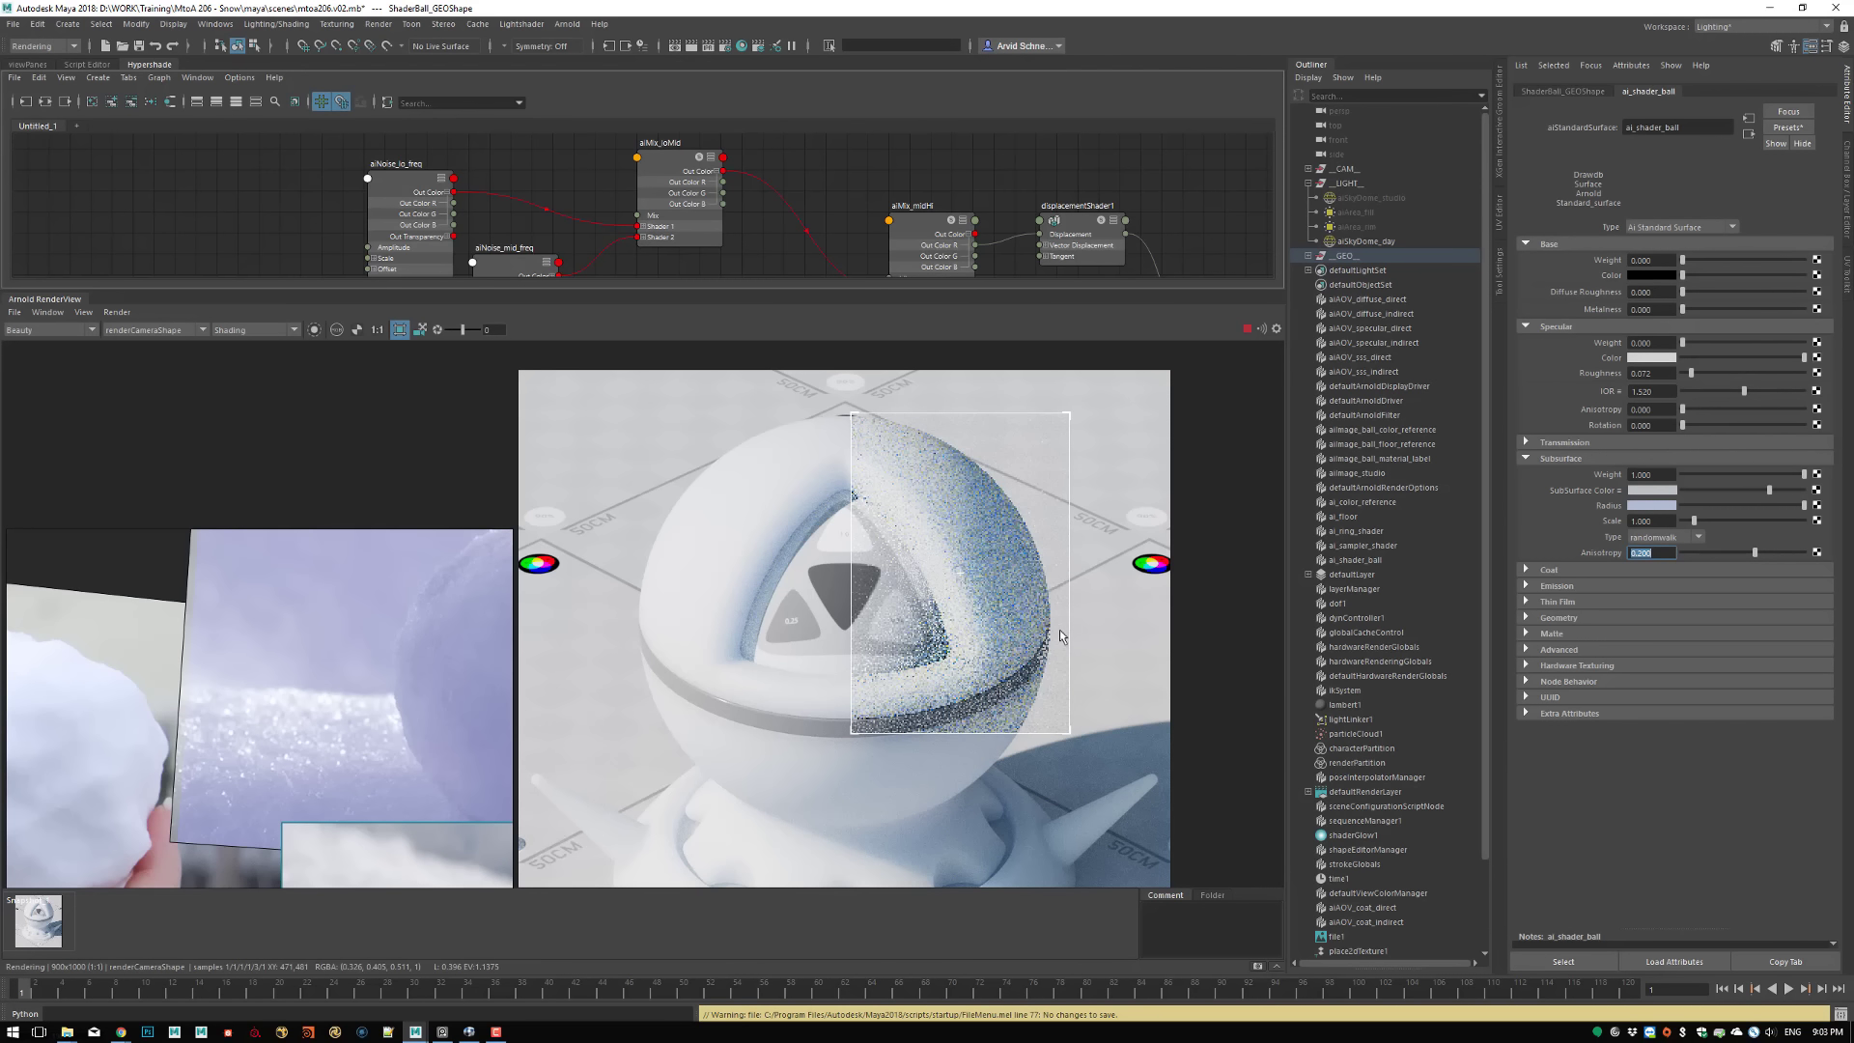
pyautogui.click(1701, 345)
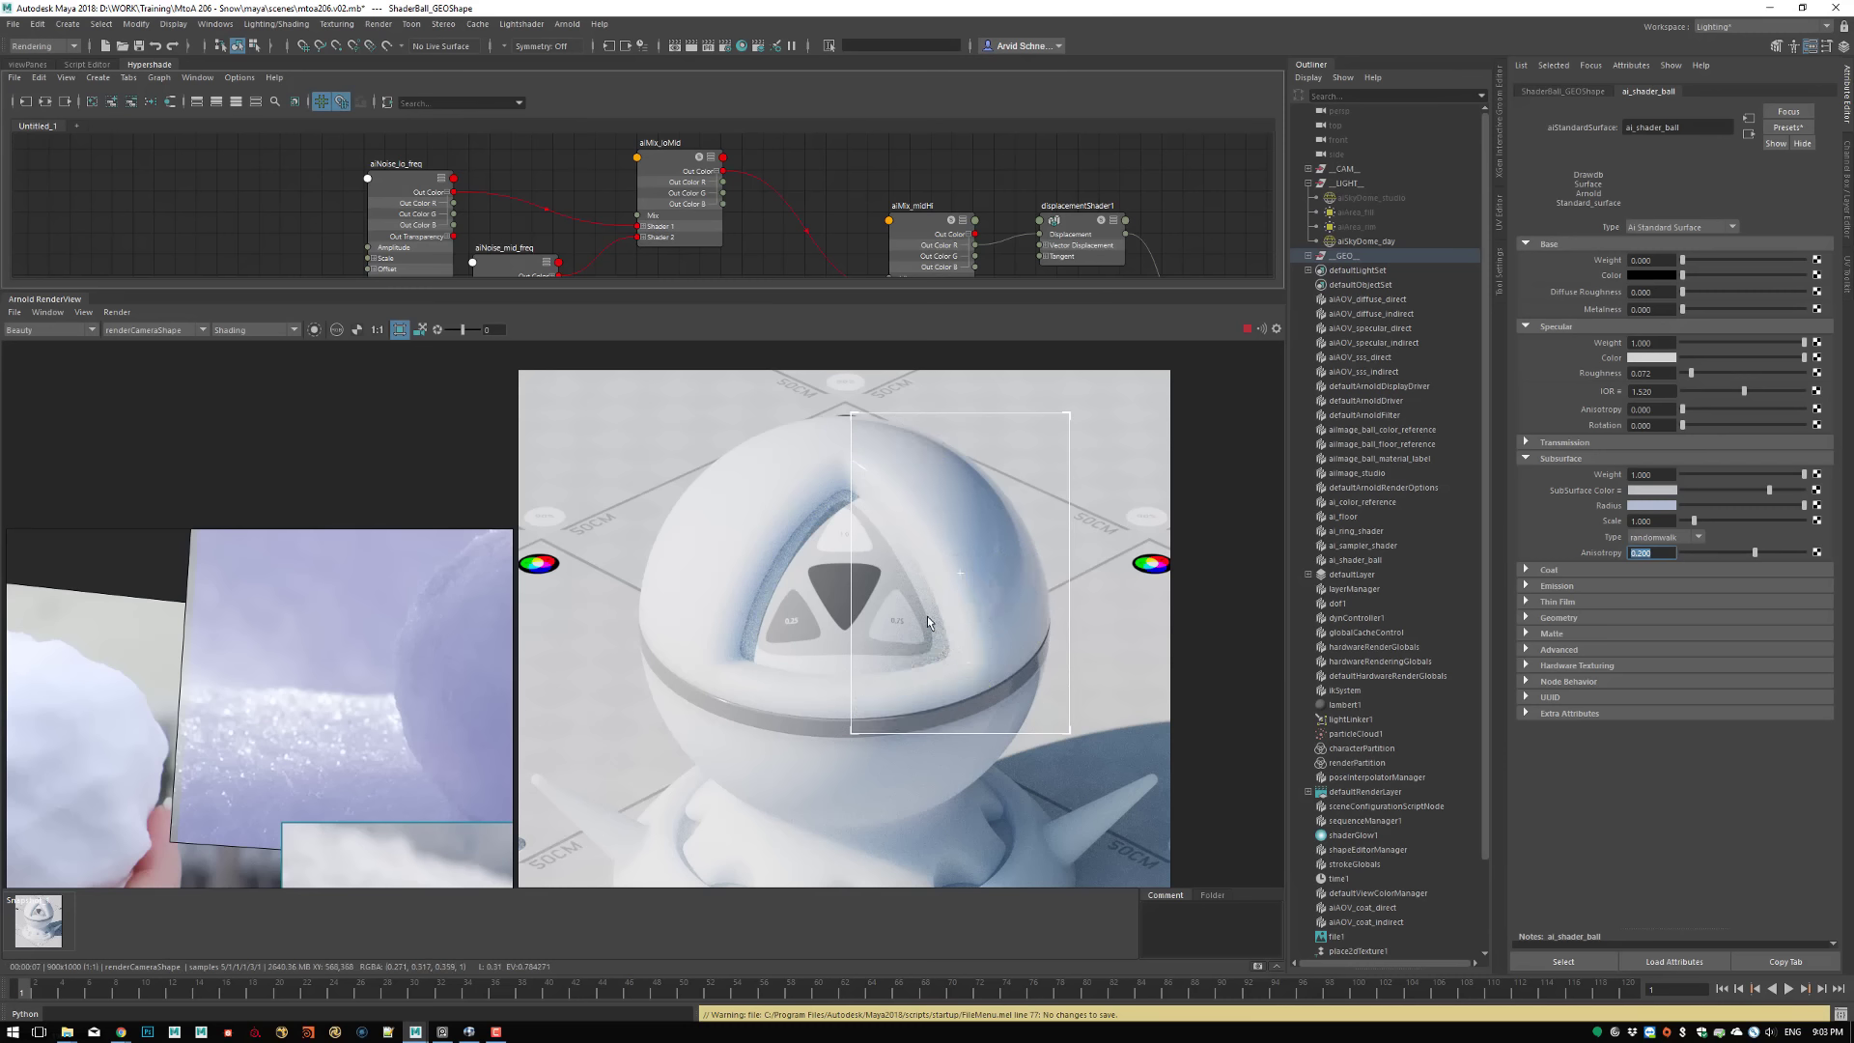
pyautogui.click(1194, 651)
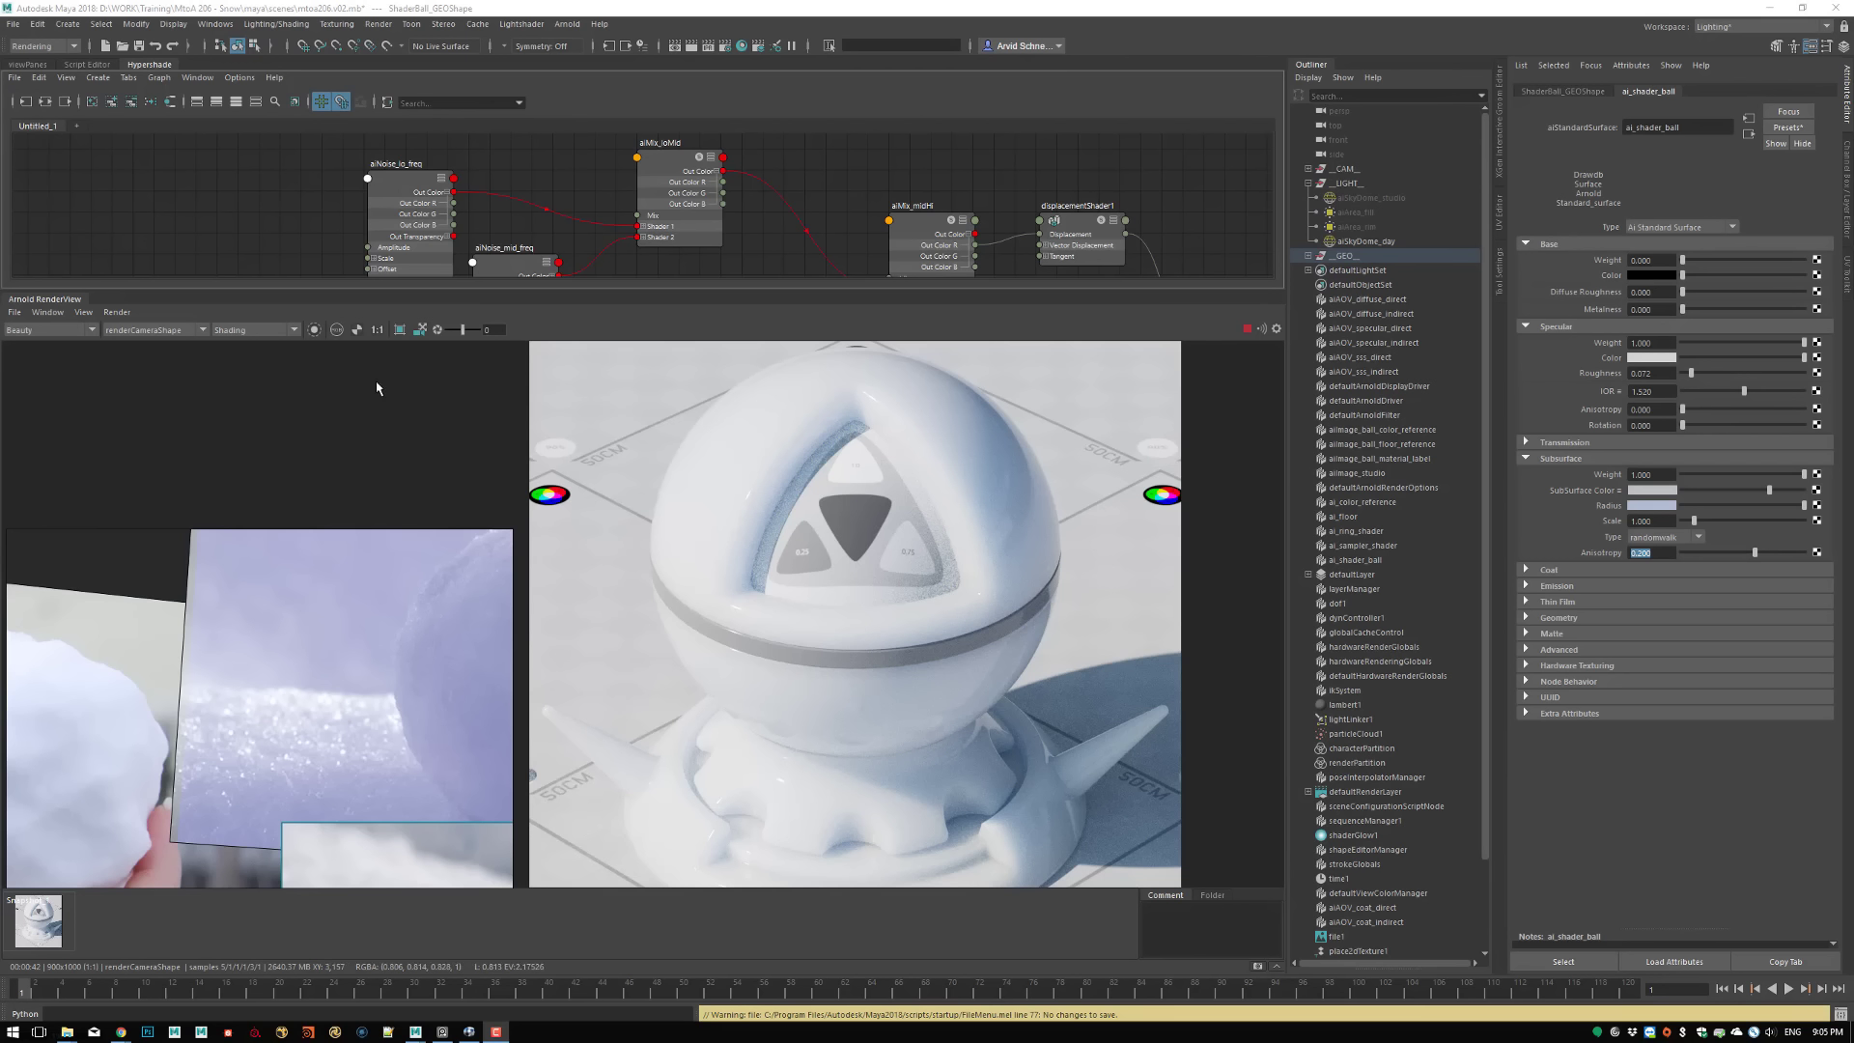
# Display the specular_direct AOV and restrict the render to a crop region over one side of the upper ball
pyautogui.click(68, 329)
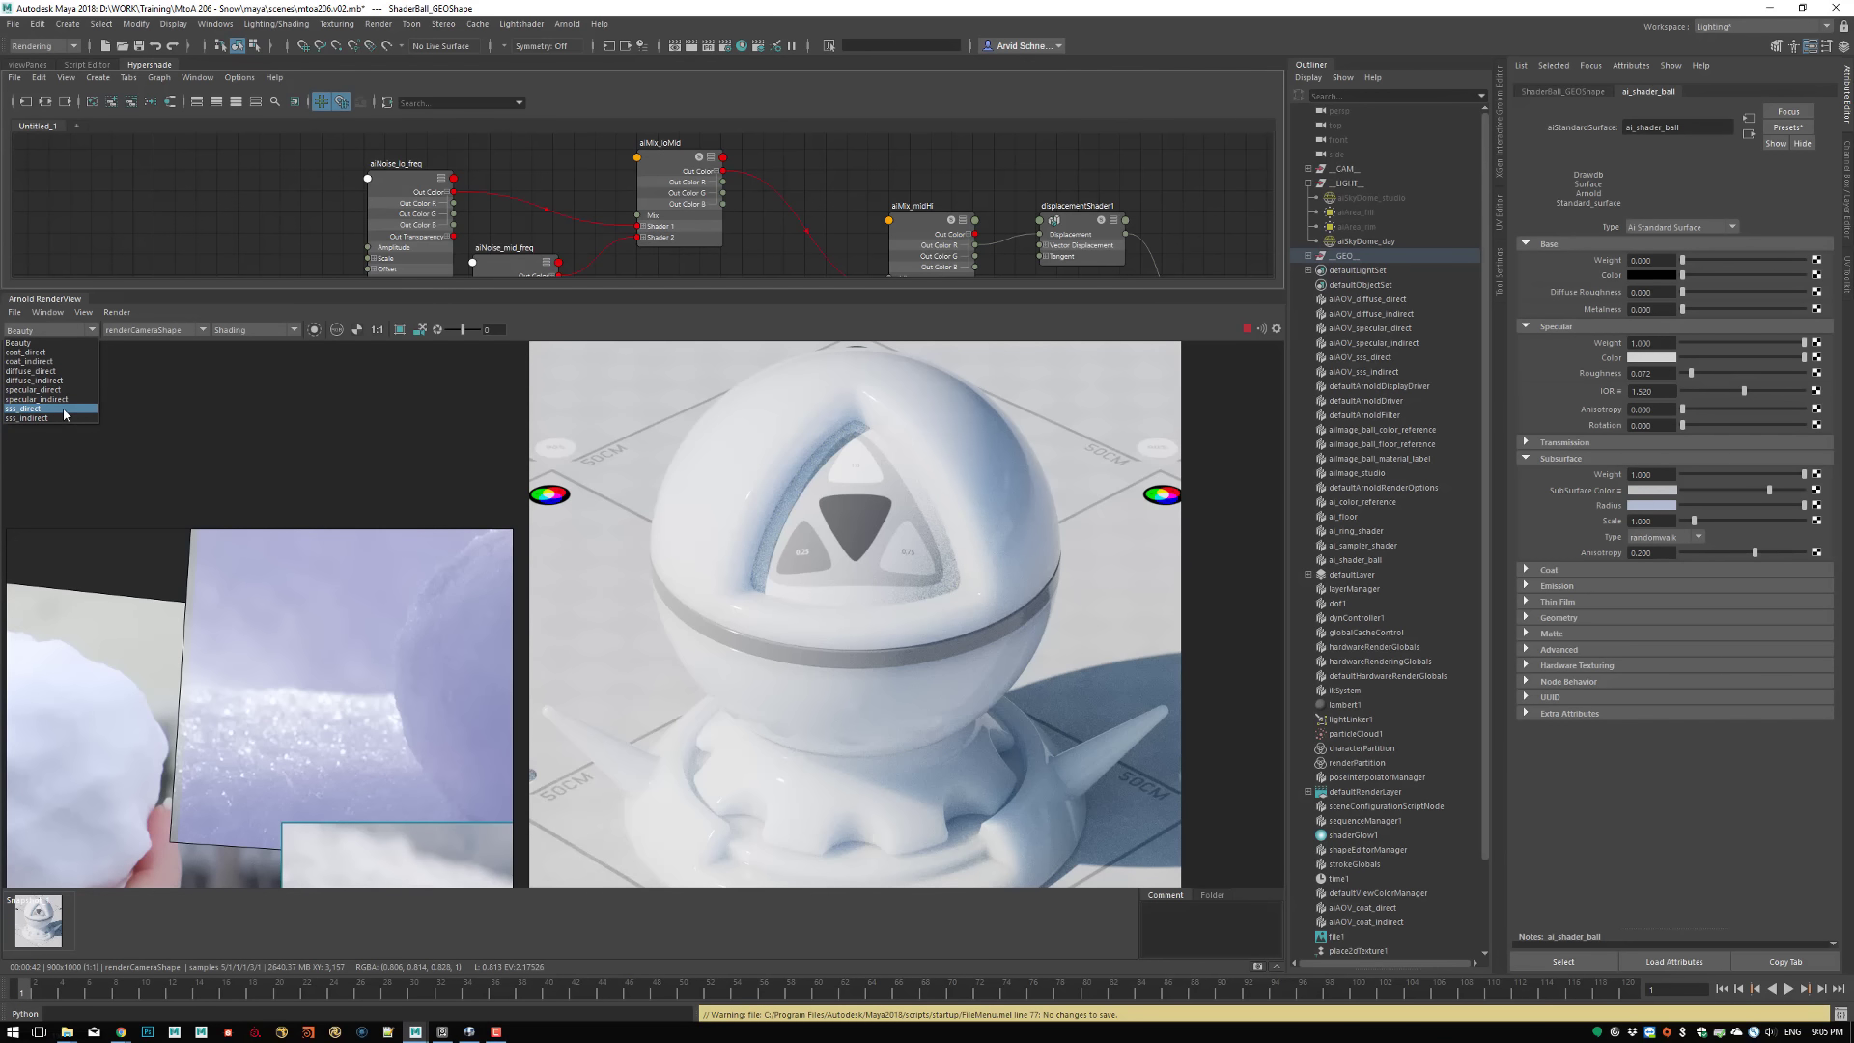
pyautogui.click(39, 389)
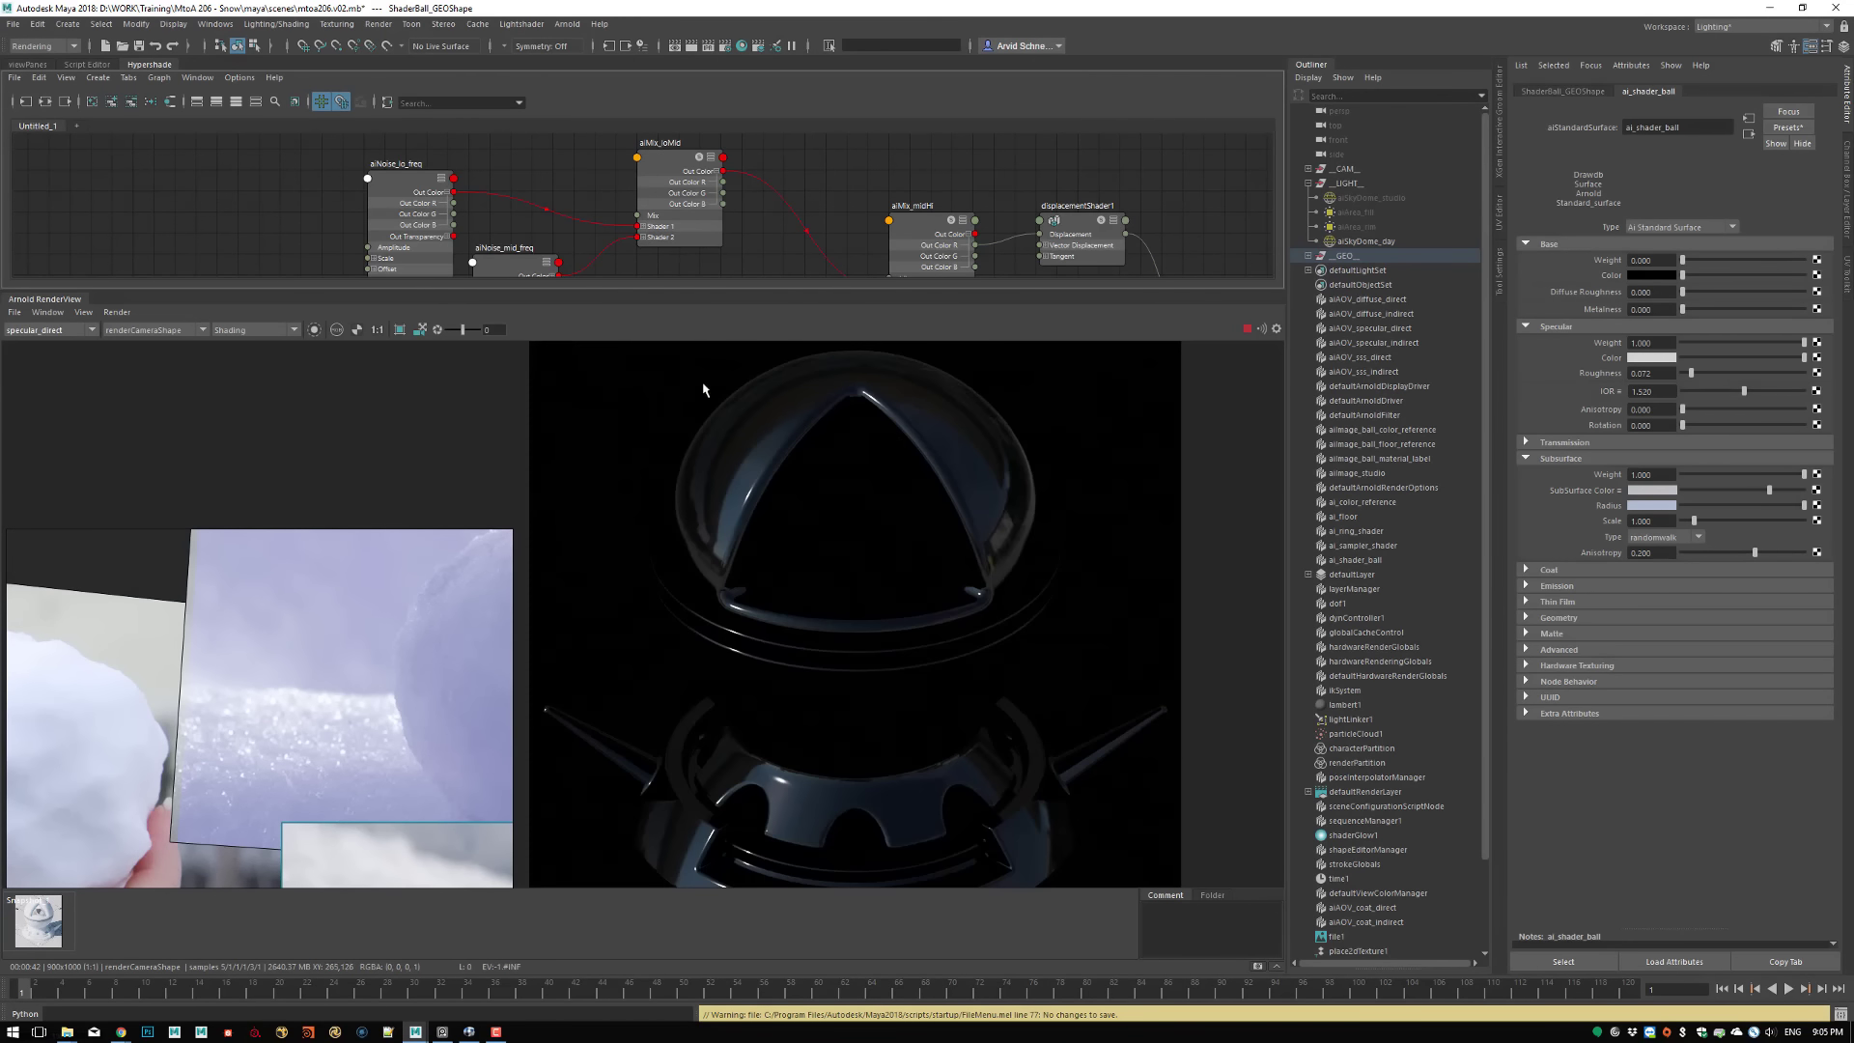
pyautogui.moveTo(627, 352); pyautogui.dragTo(882, 627)
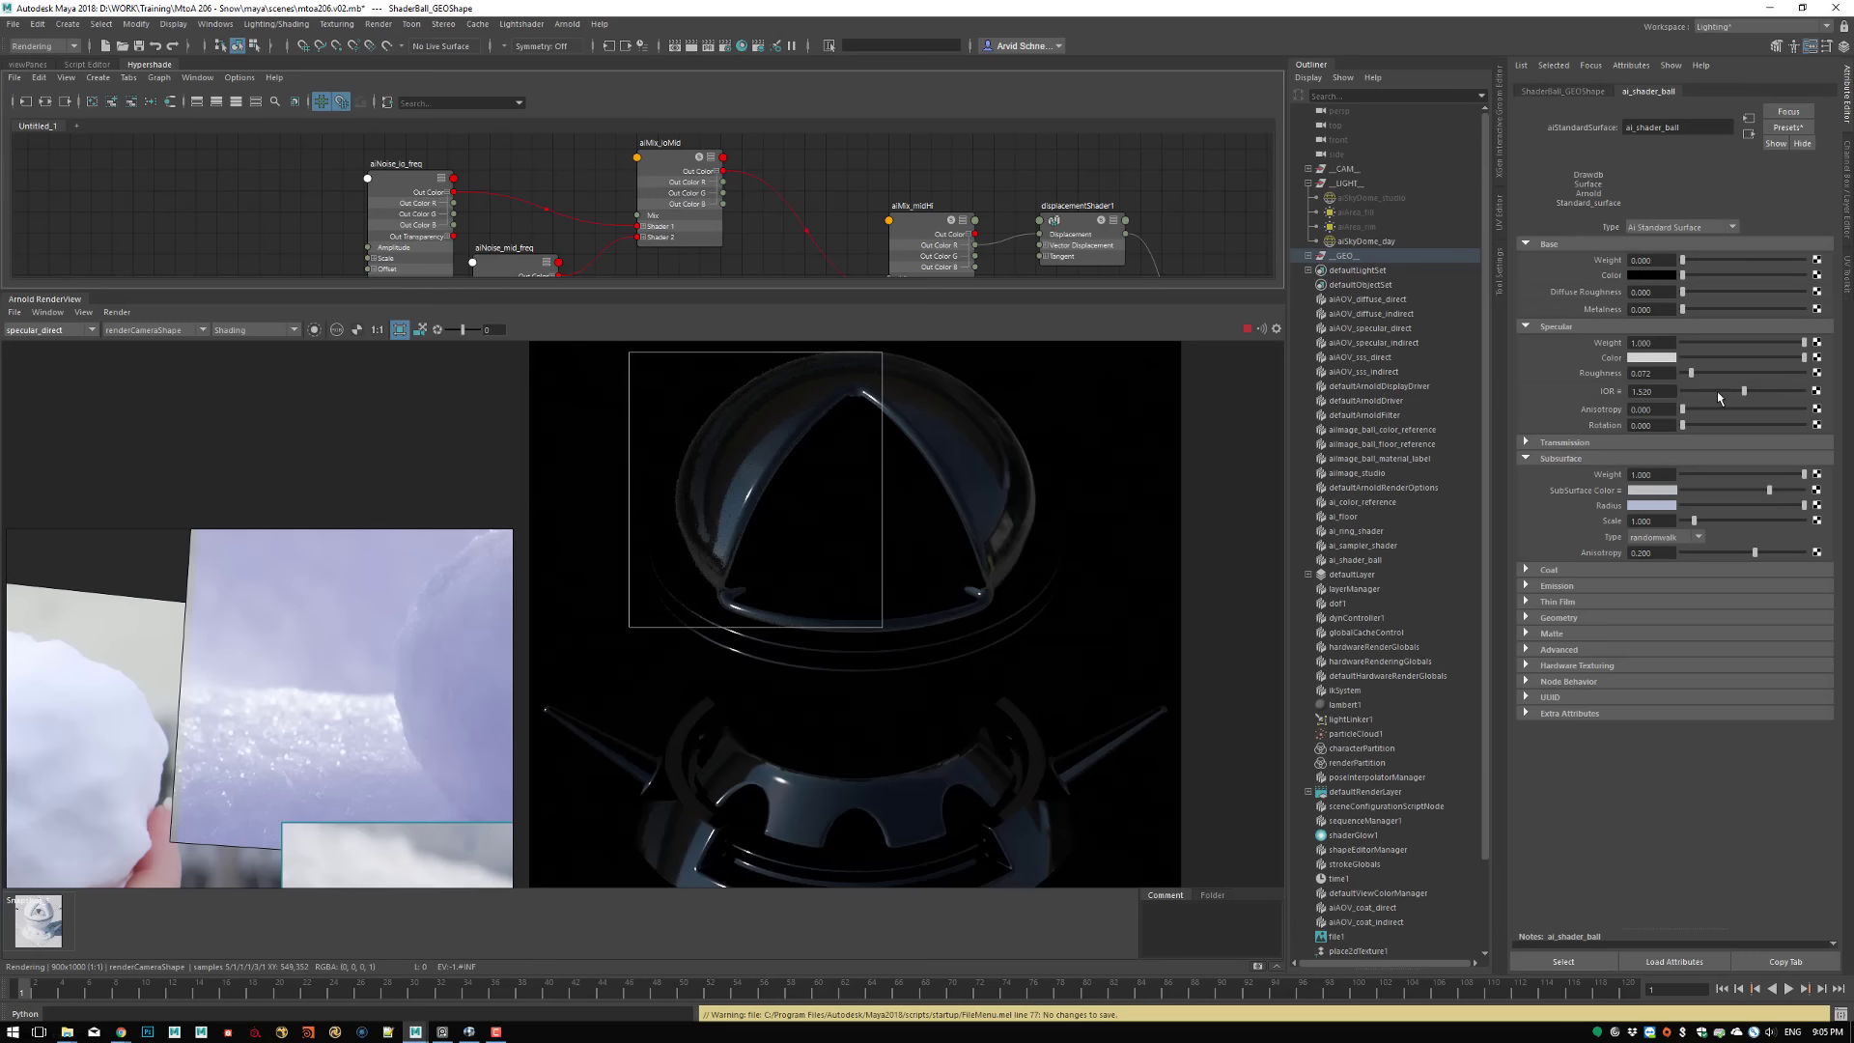
# Apply the Water preset to the specular IOR and raise the specular Roughness to 0.62
pyautogui.click(1619, 393)
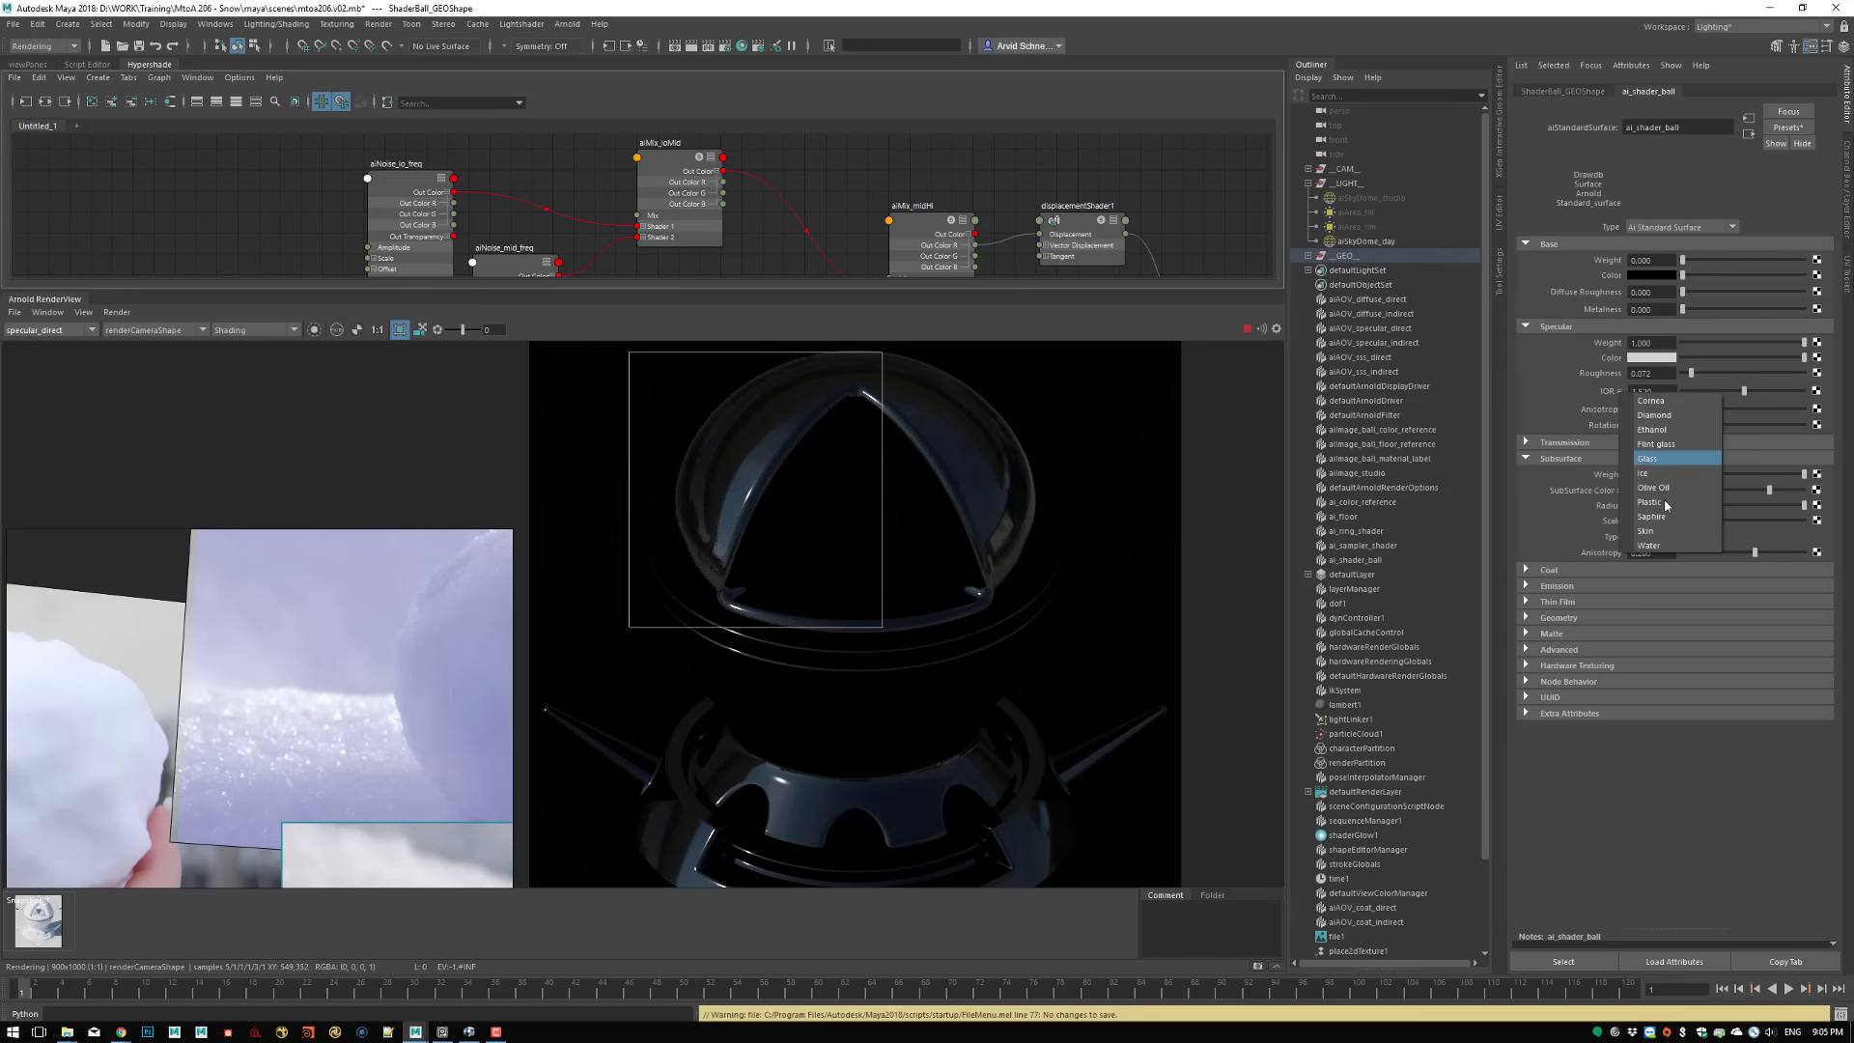
pyautogui.click(1661, 546)
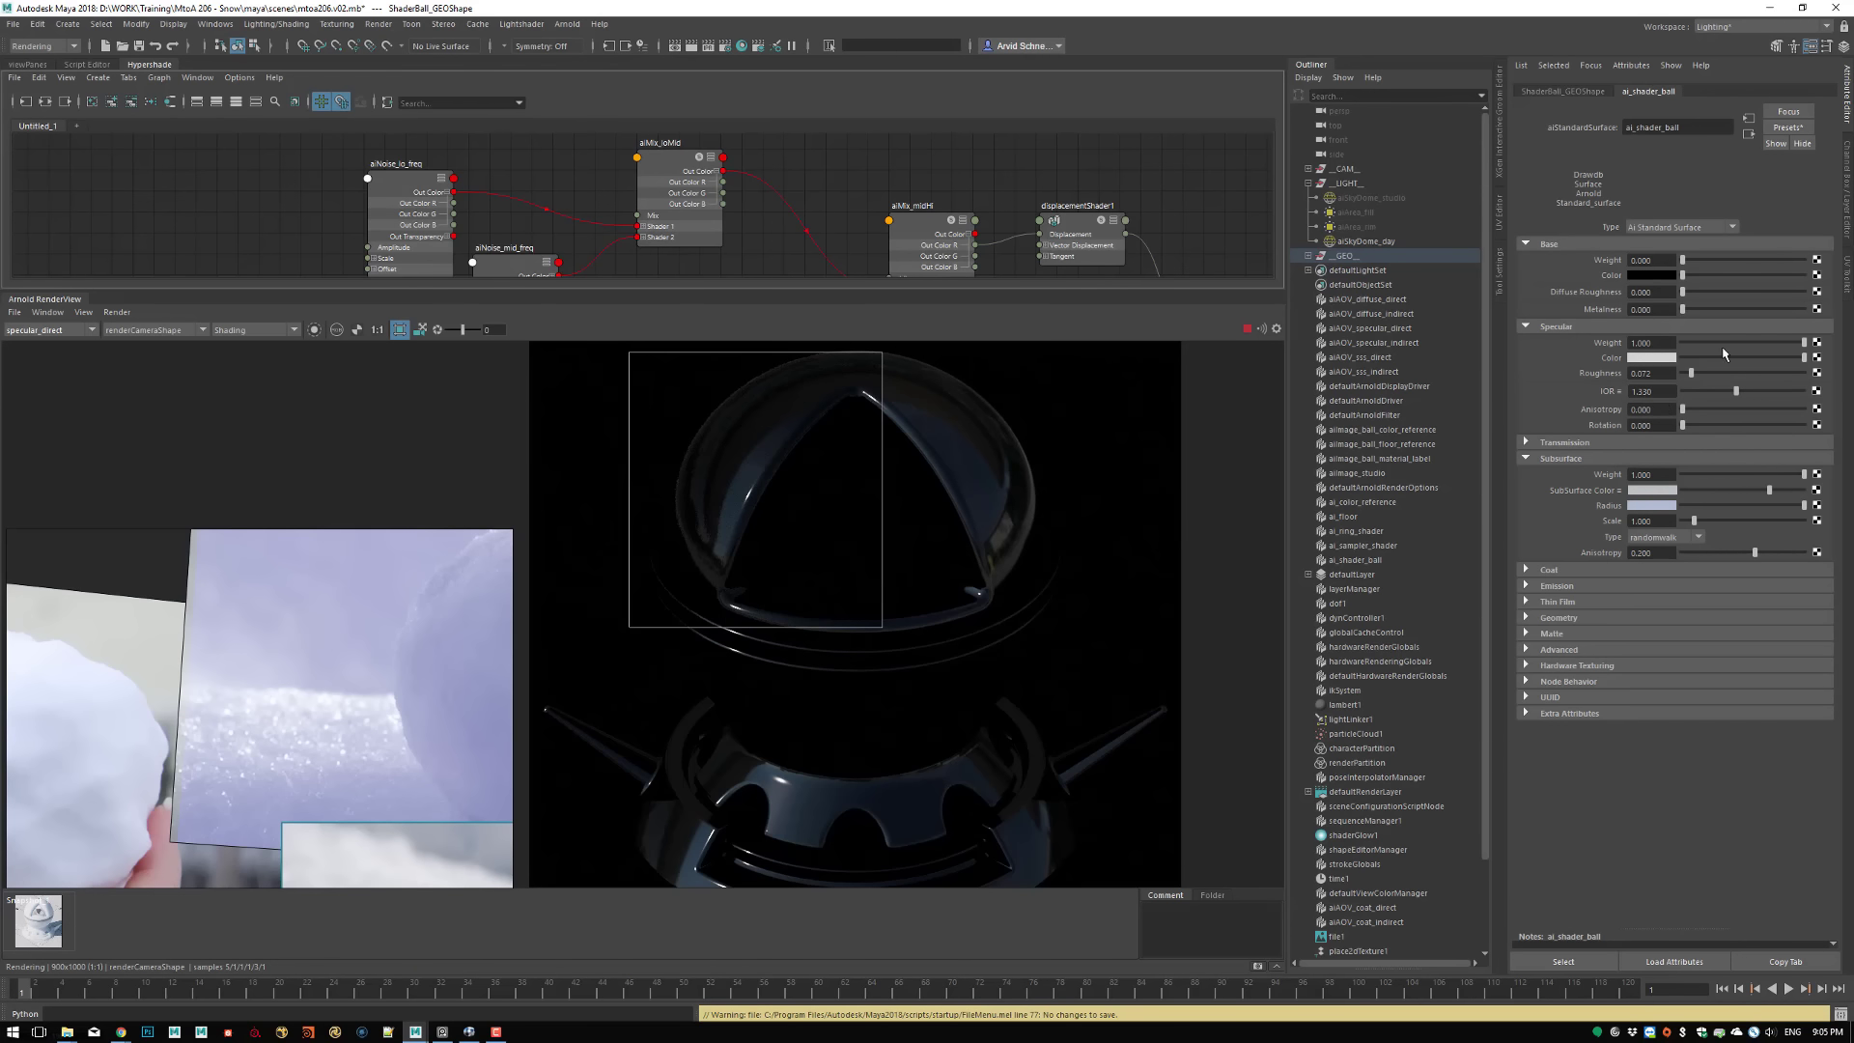
pyautogui.moveTo(1692, 373); pyautogui.dragTo(1757, 376)
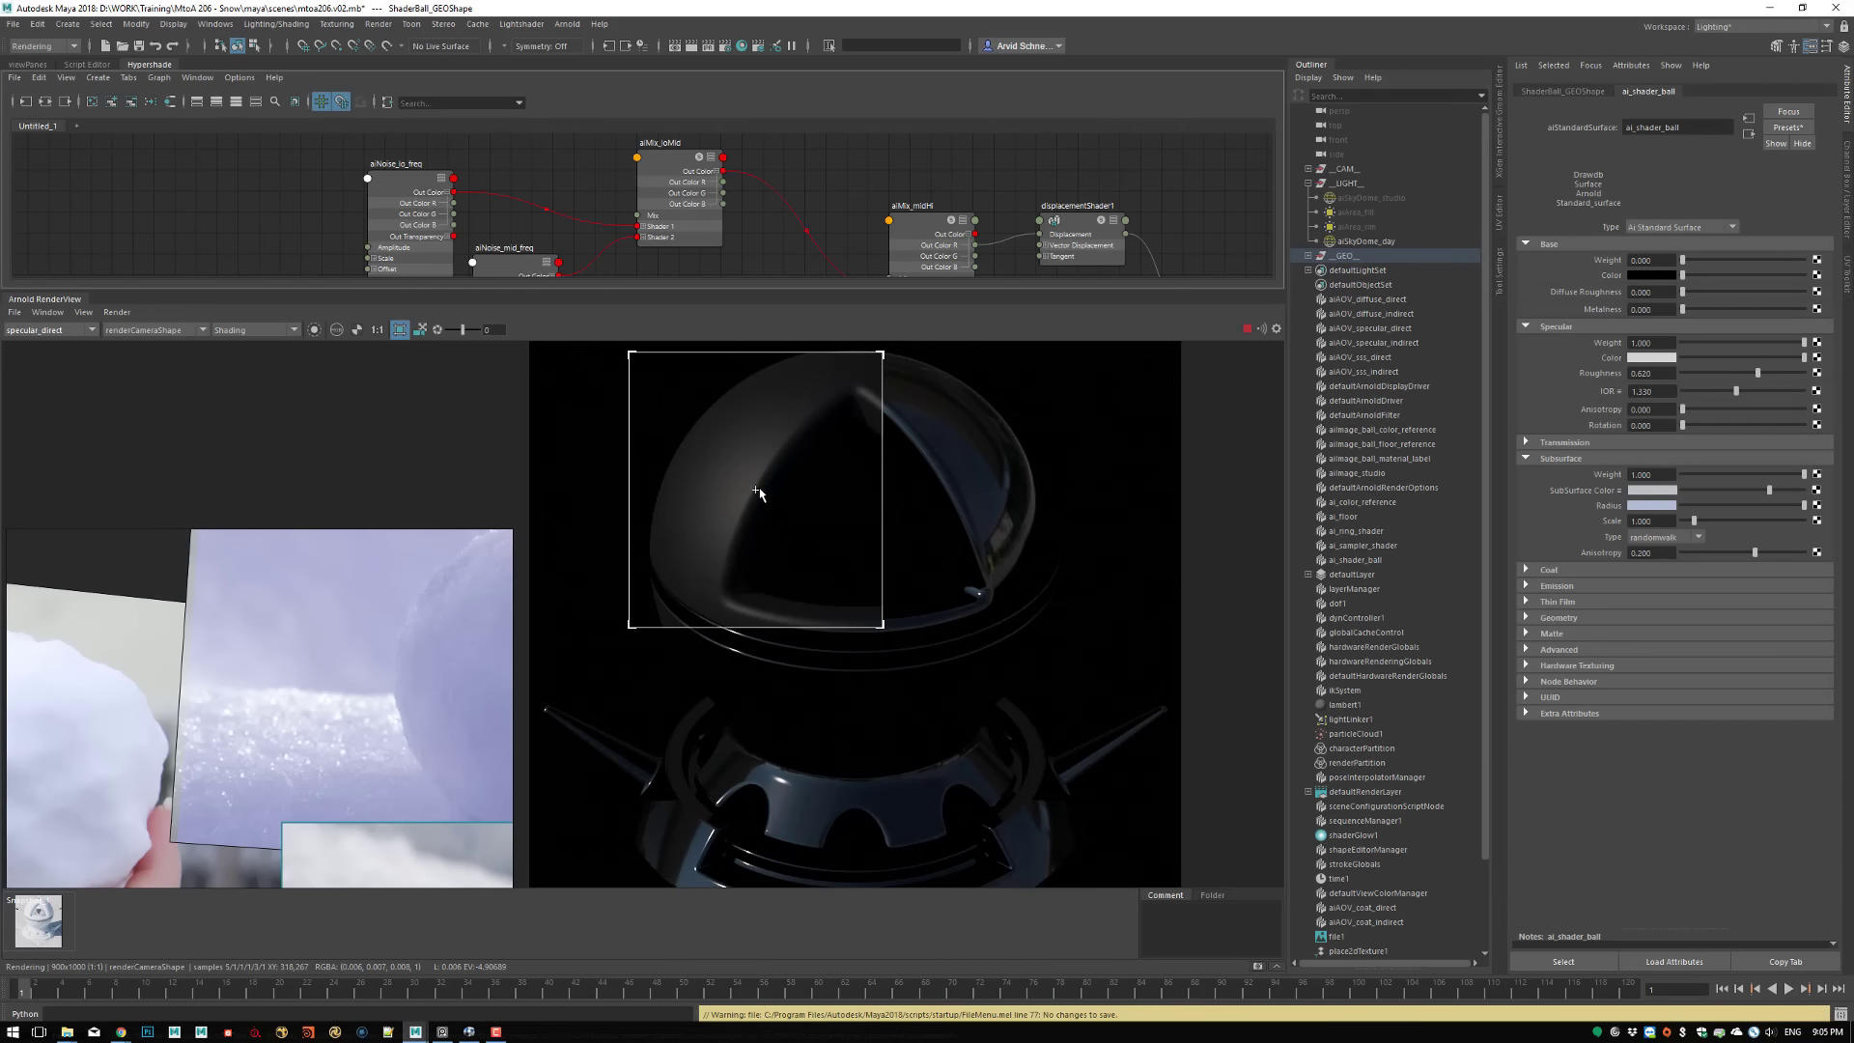
pyautogui.moveTo(757, 496)
pyautogui.mouseDown()
pyautogui.moveTo(850, 513)
pyautogui.moveTo(992, 464)
pyautogui.moveTo(959, 730)
pyautogui.moveTo(608, 823)
pyautogui.moveTo(833, 790)
pyautogui.moveTo(711, 405)
pyautogui.moveTo(745, 465)
pyautogui.mouseUp()
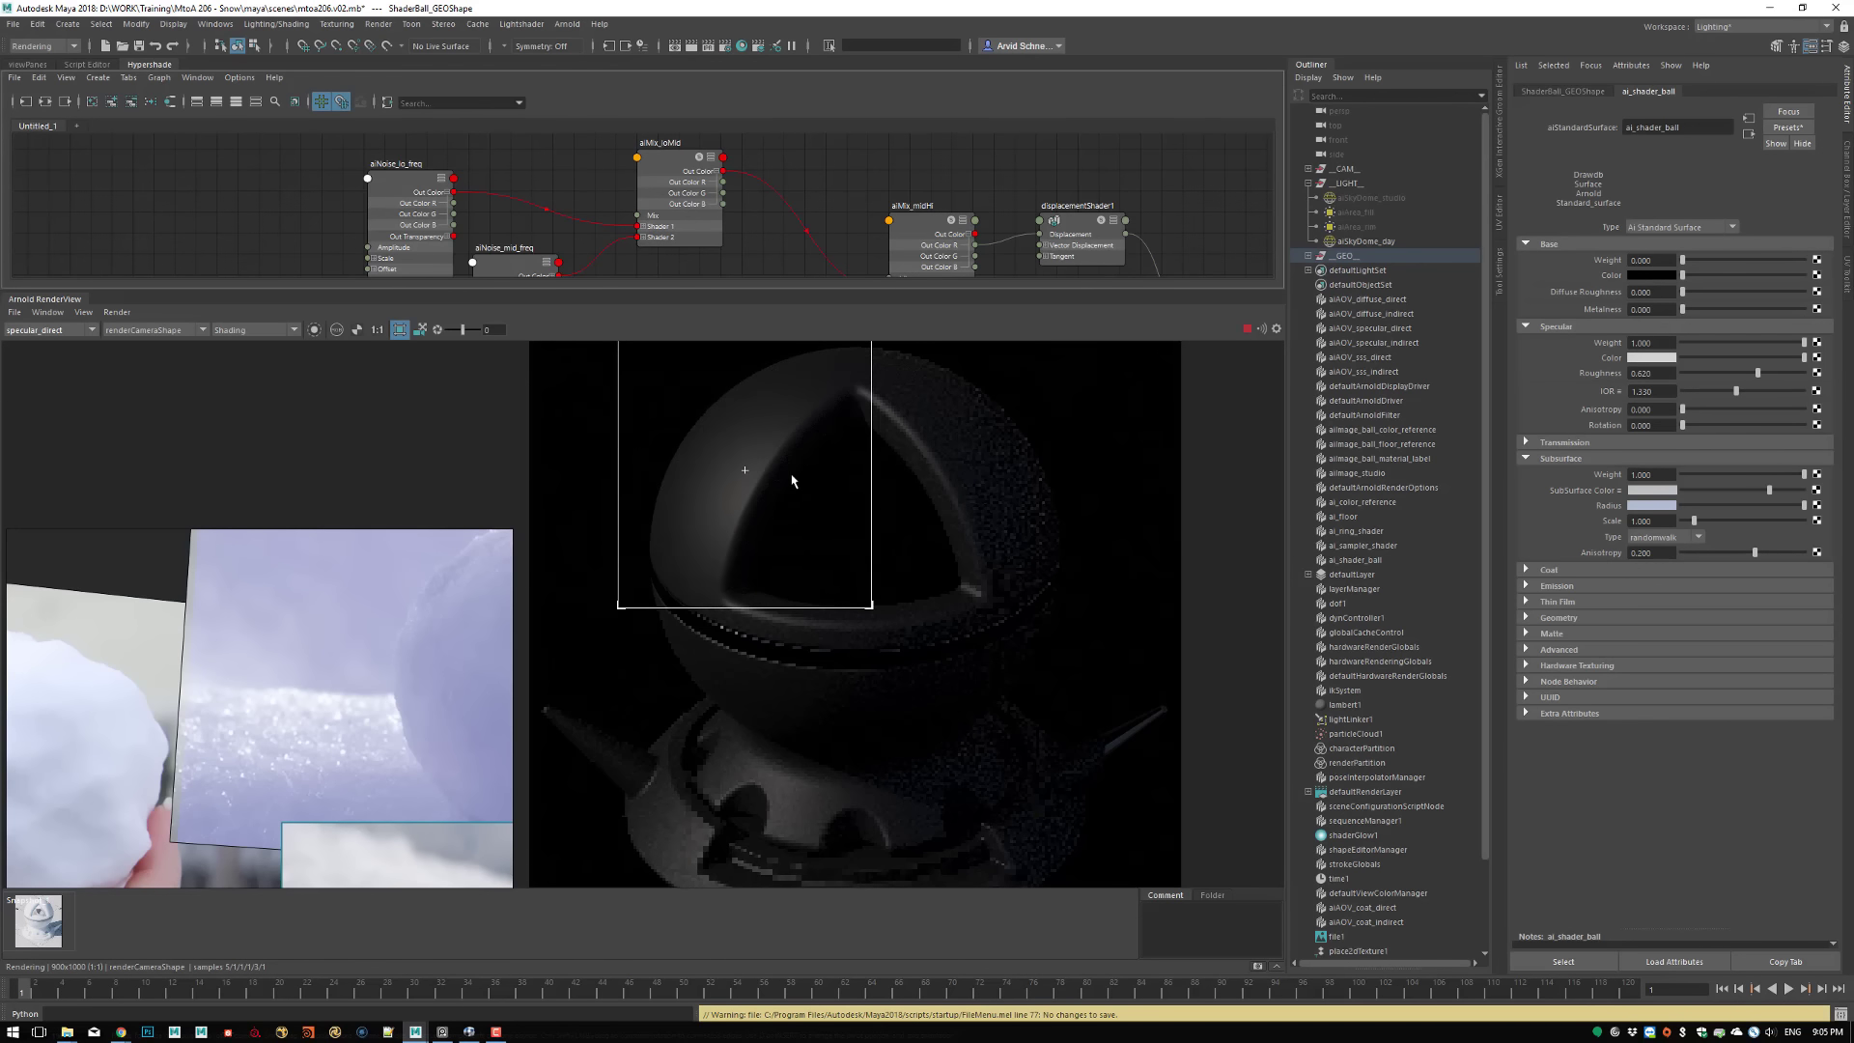
# Open ai_shader_ball's Coat settings, set the Coat Weight to 1, and display the coat_direct AOV
pyautogui.click(1550, 569)
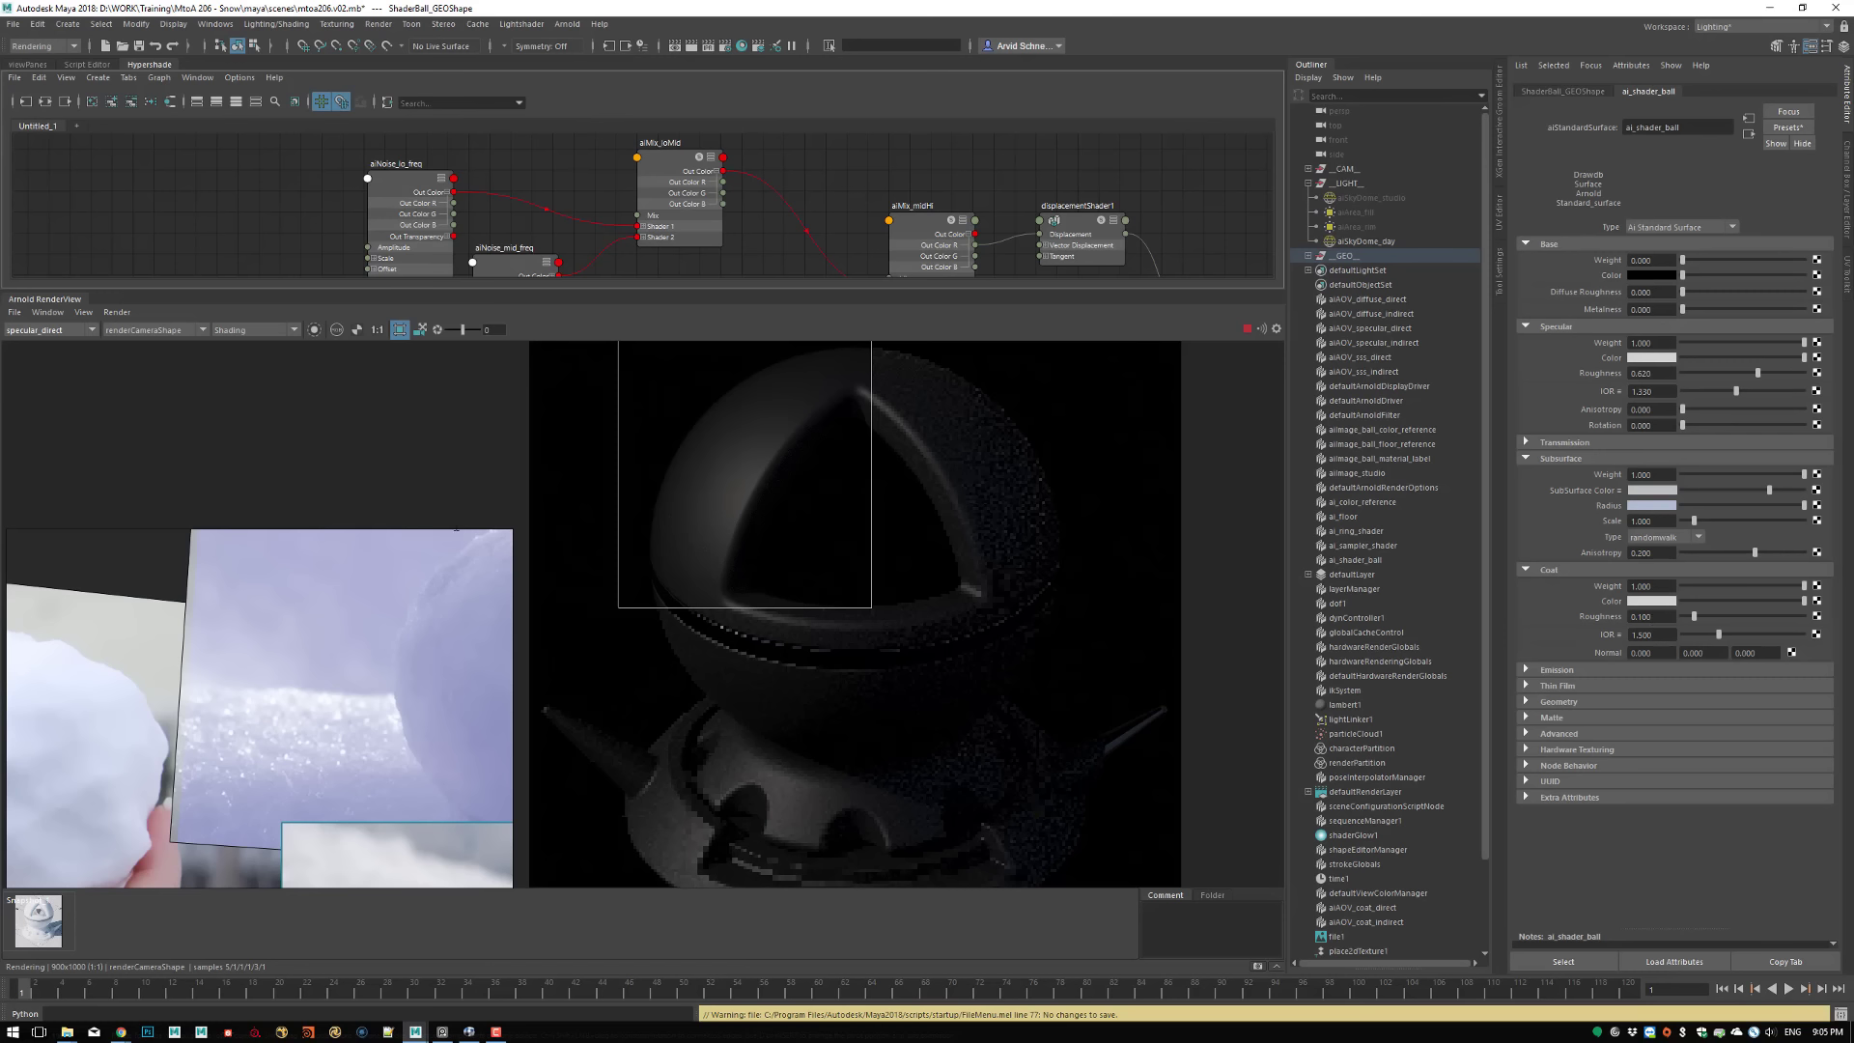
pyautogui.click(40, 331)
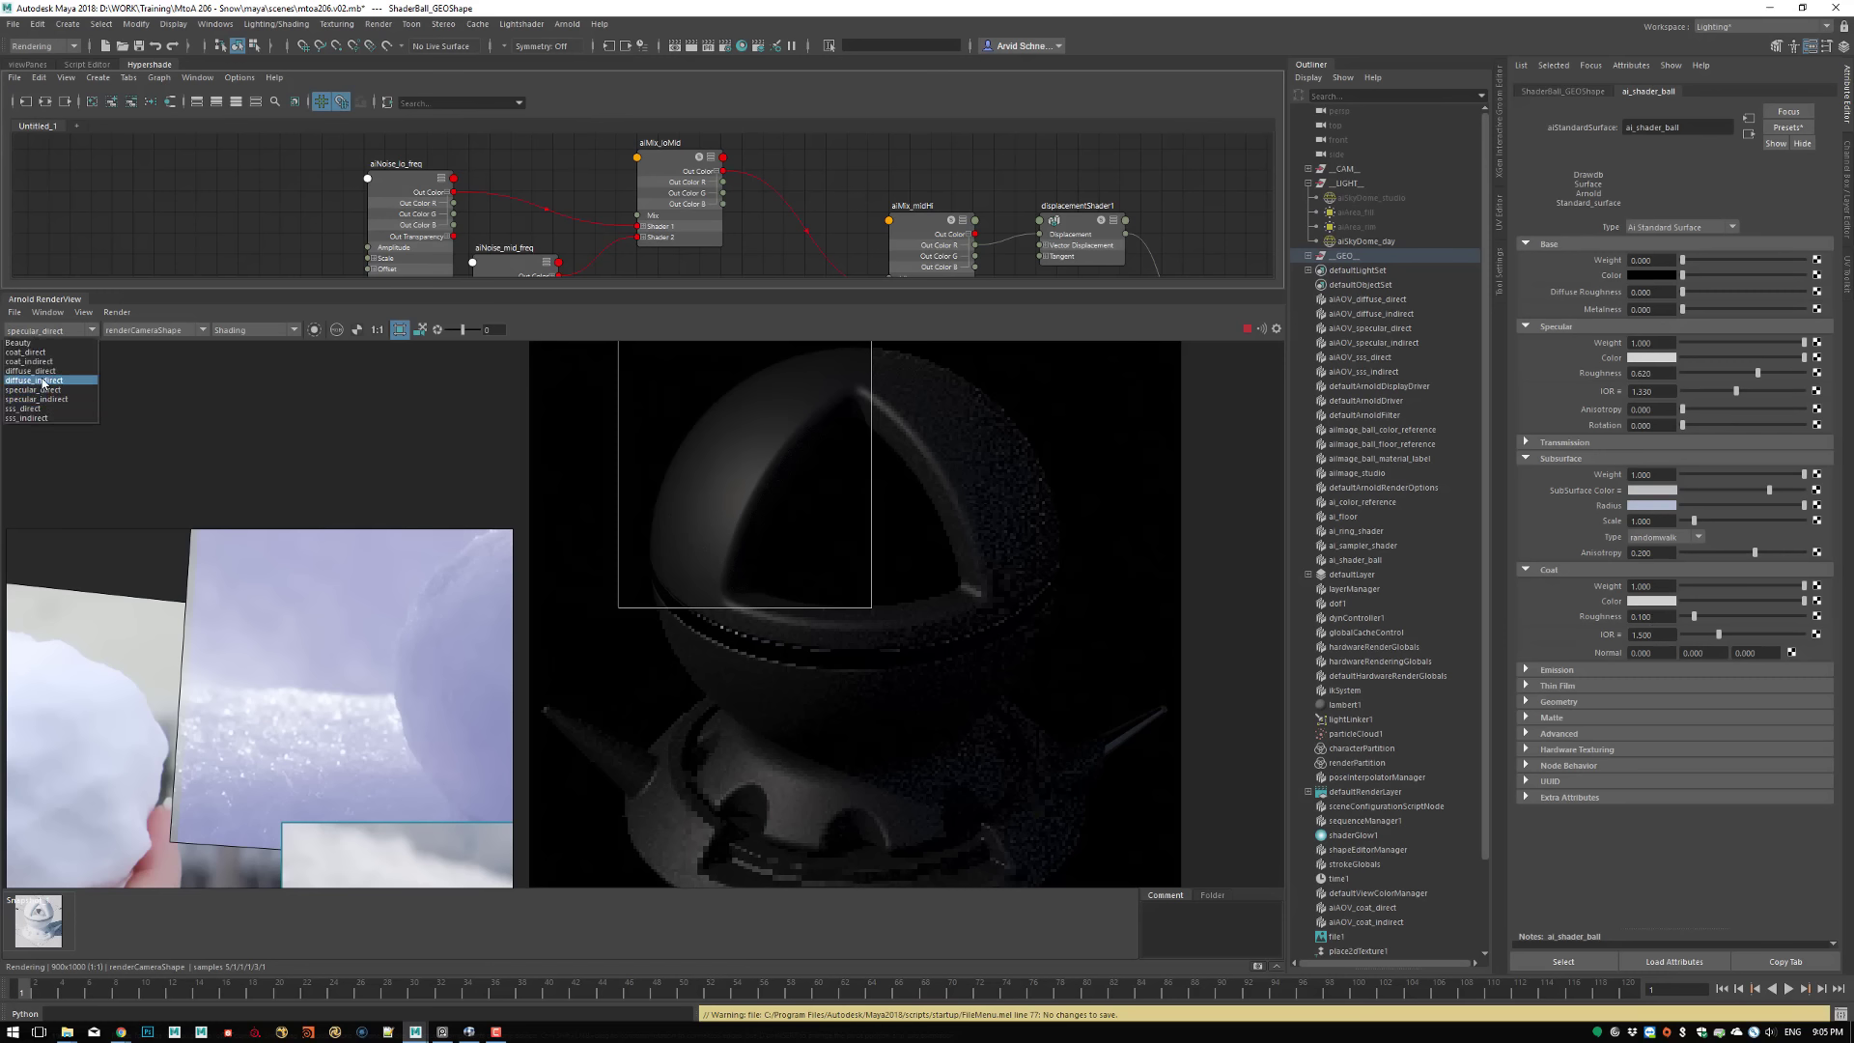
pyautogui.click(34, 353)
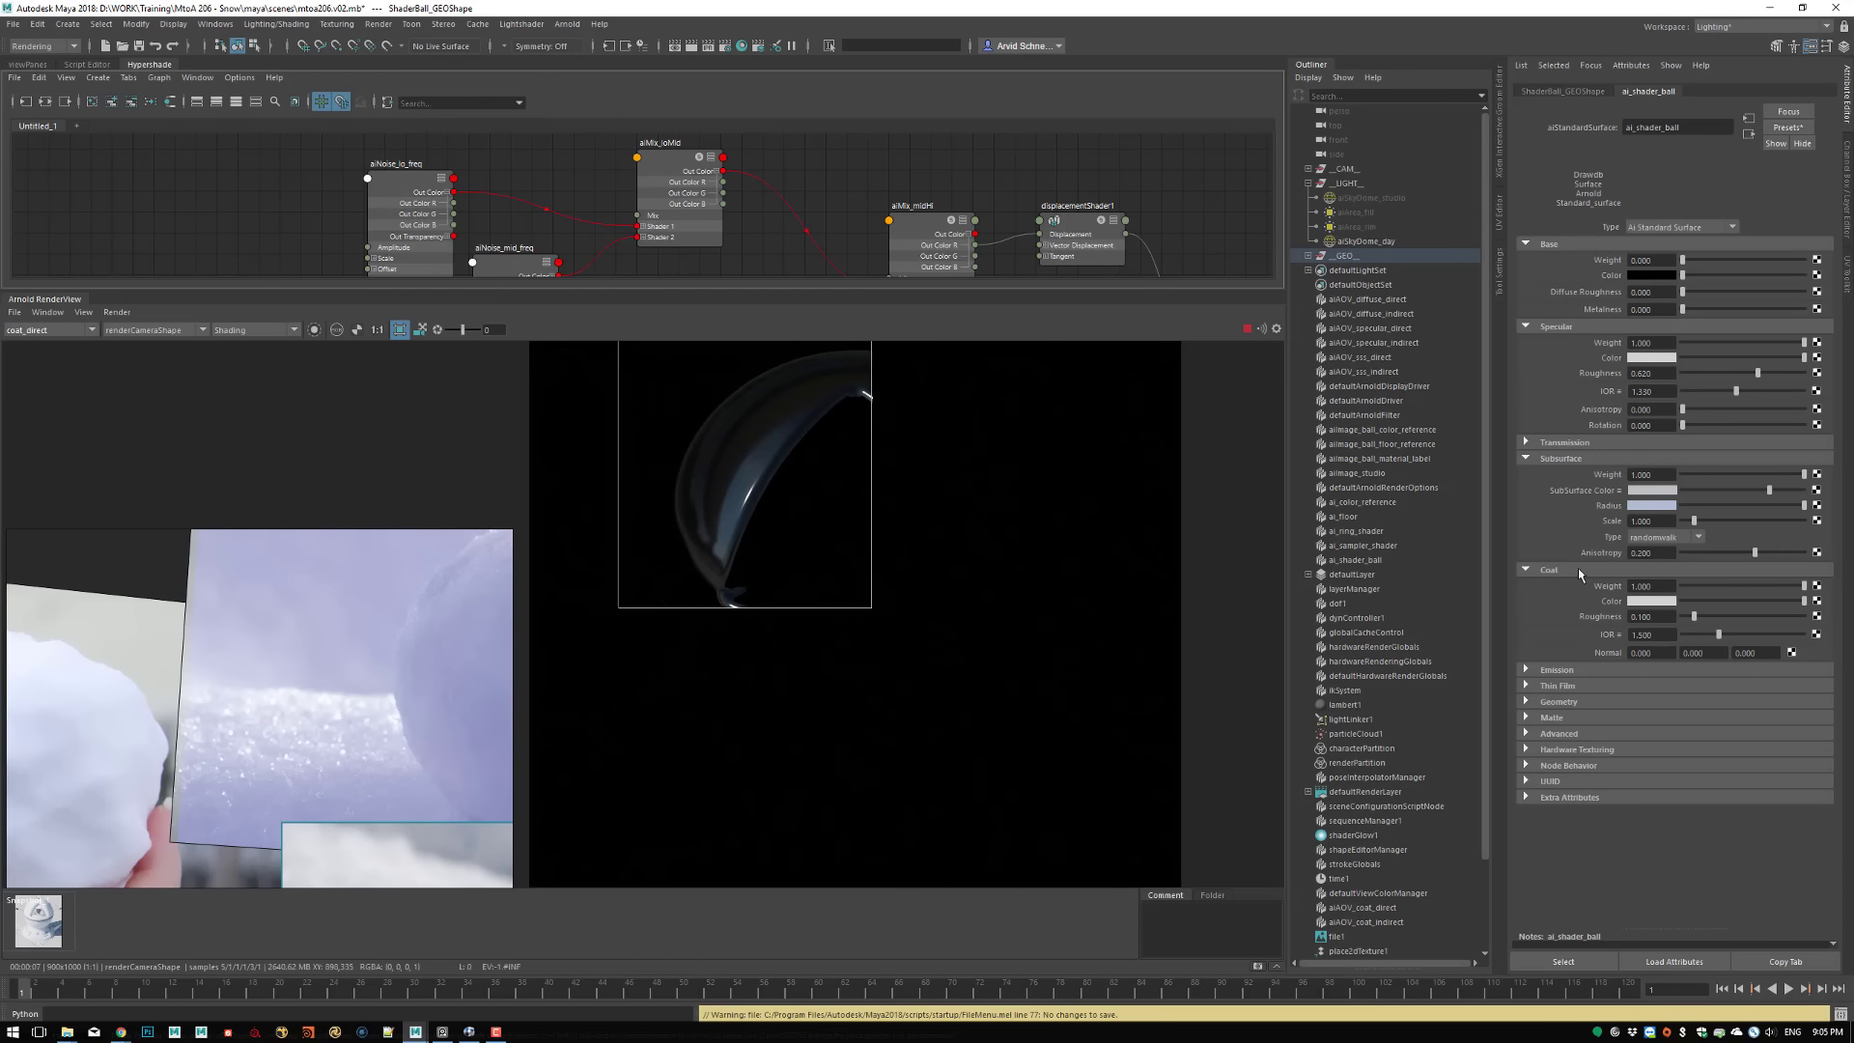
# Apply the Ice preset to both the Coat IOR and the Specular IOR of ai_shader_ball
pyautogui.click(1622, 635)
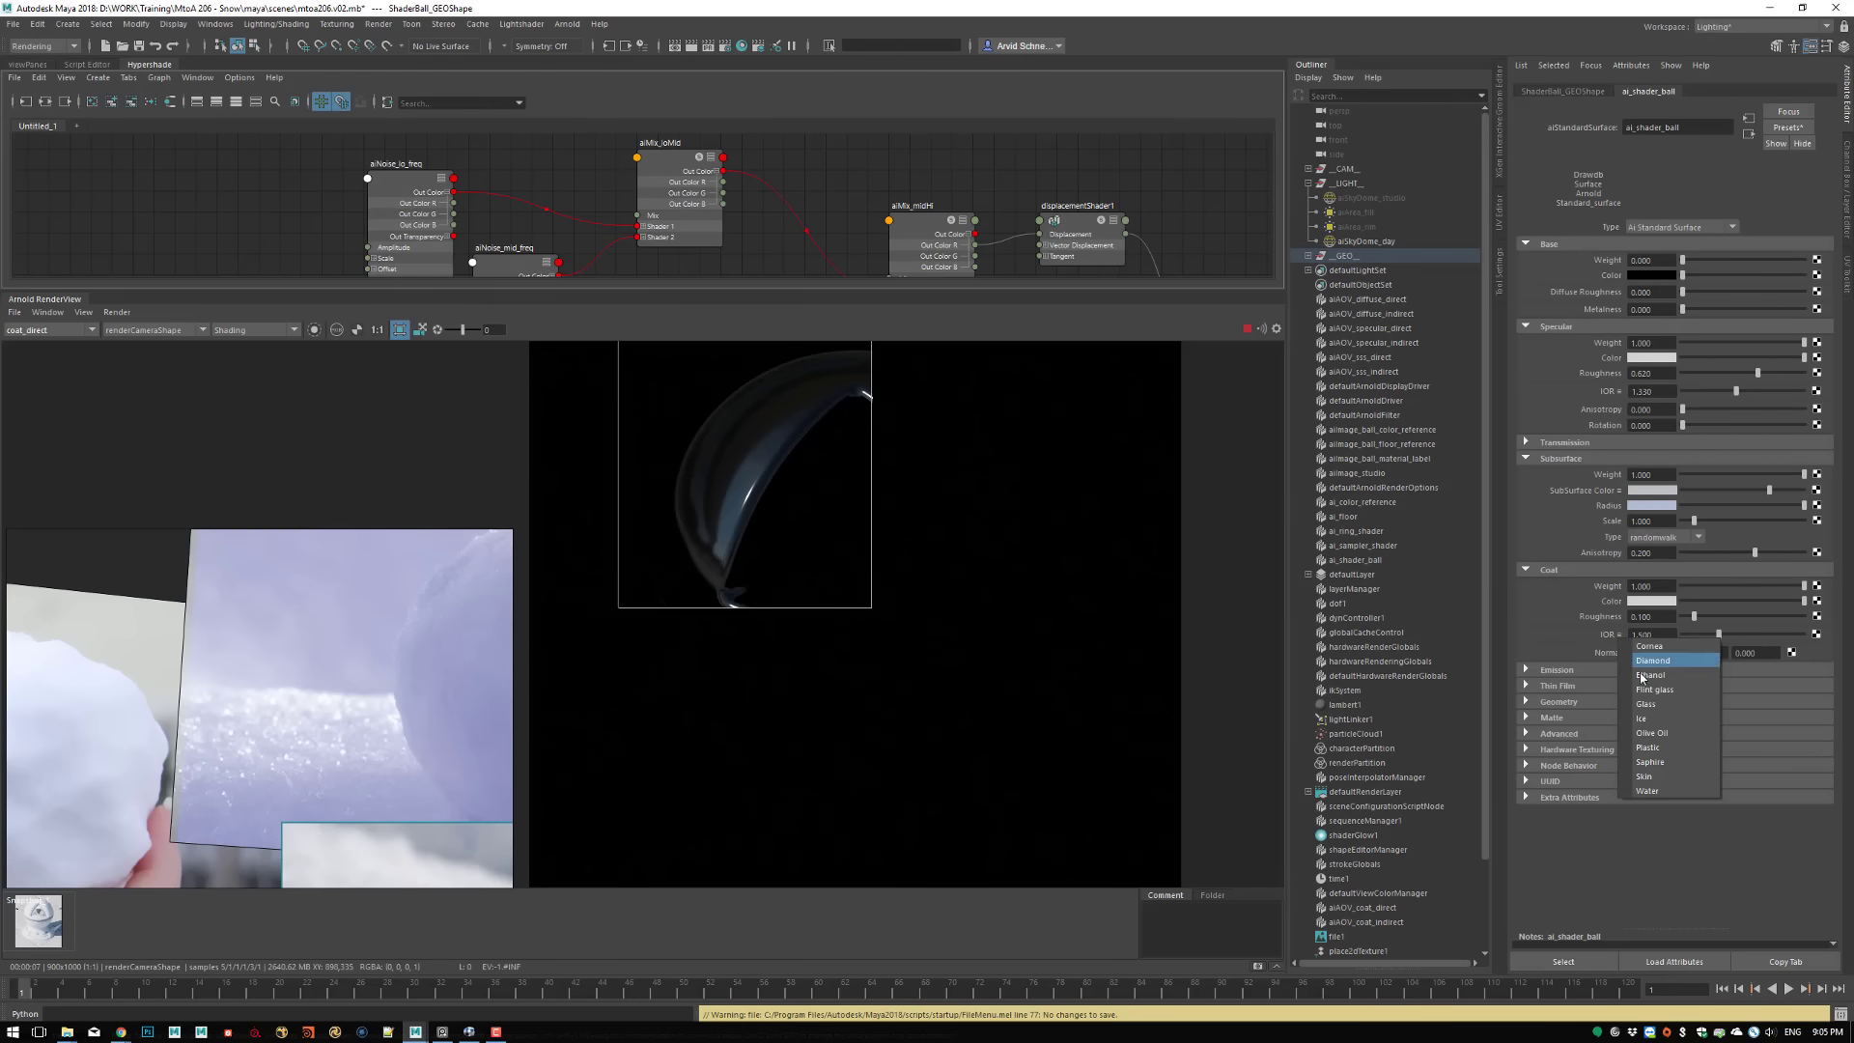
pyautogui.click(1660, 719)
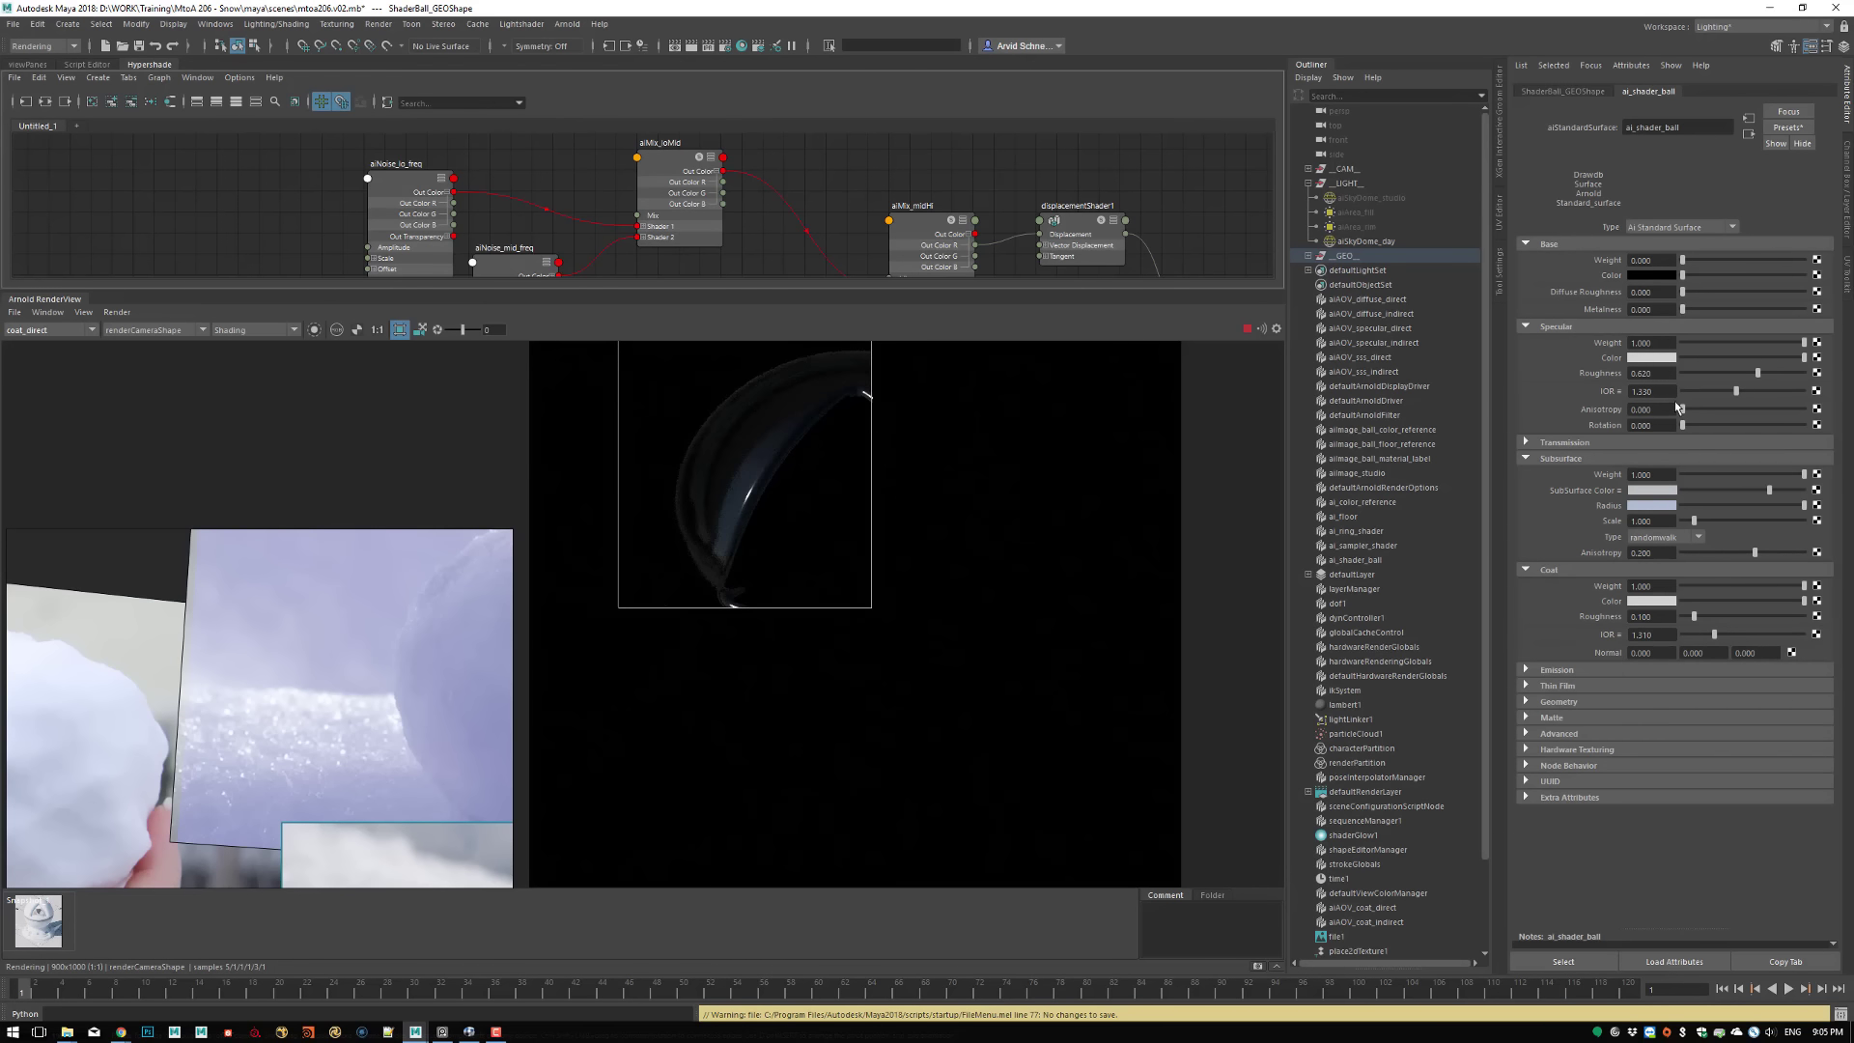
pyautogui.click(1618, 393)
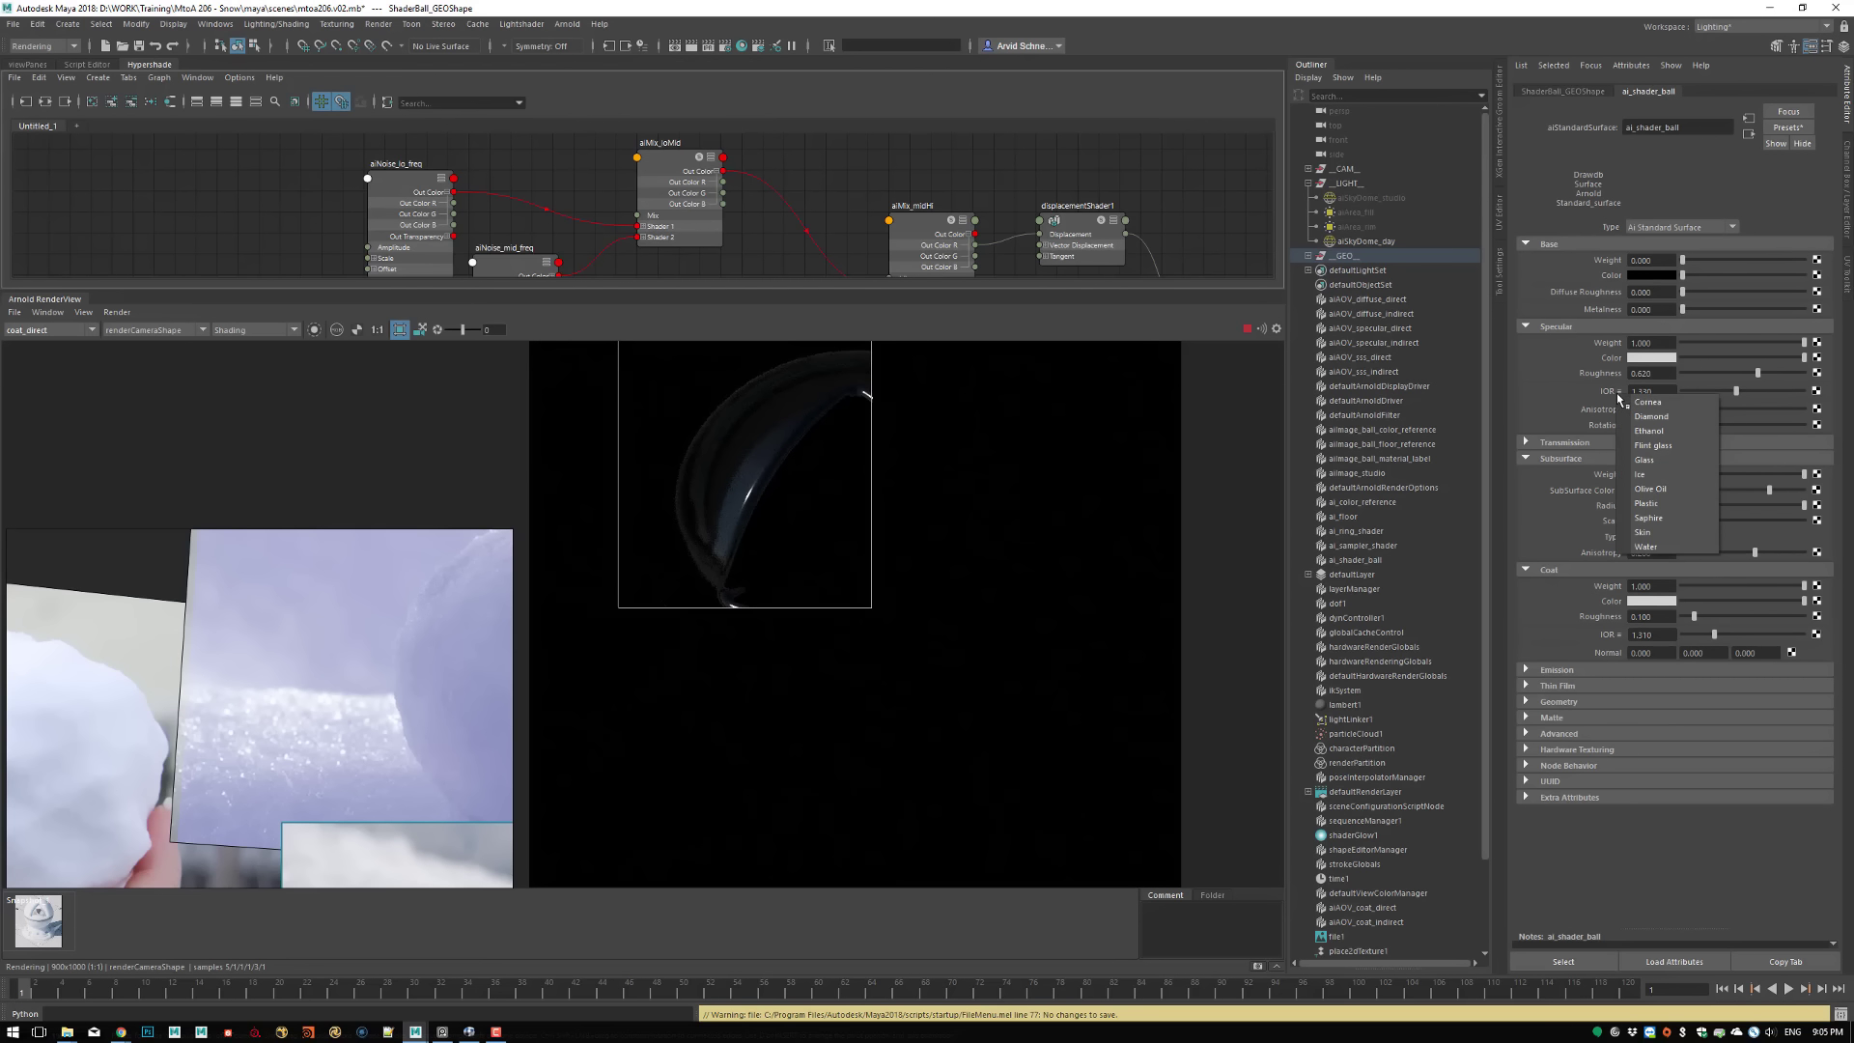
pyautogui.click(1641, 474)
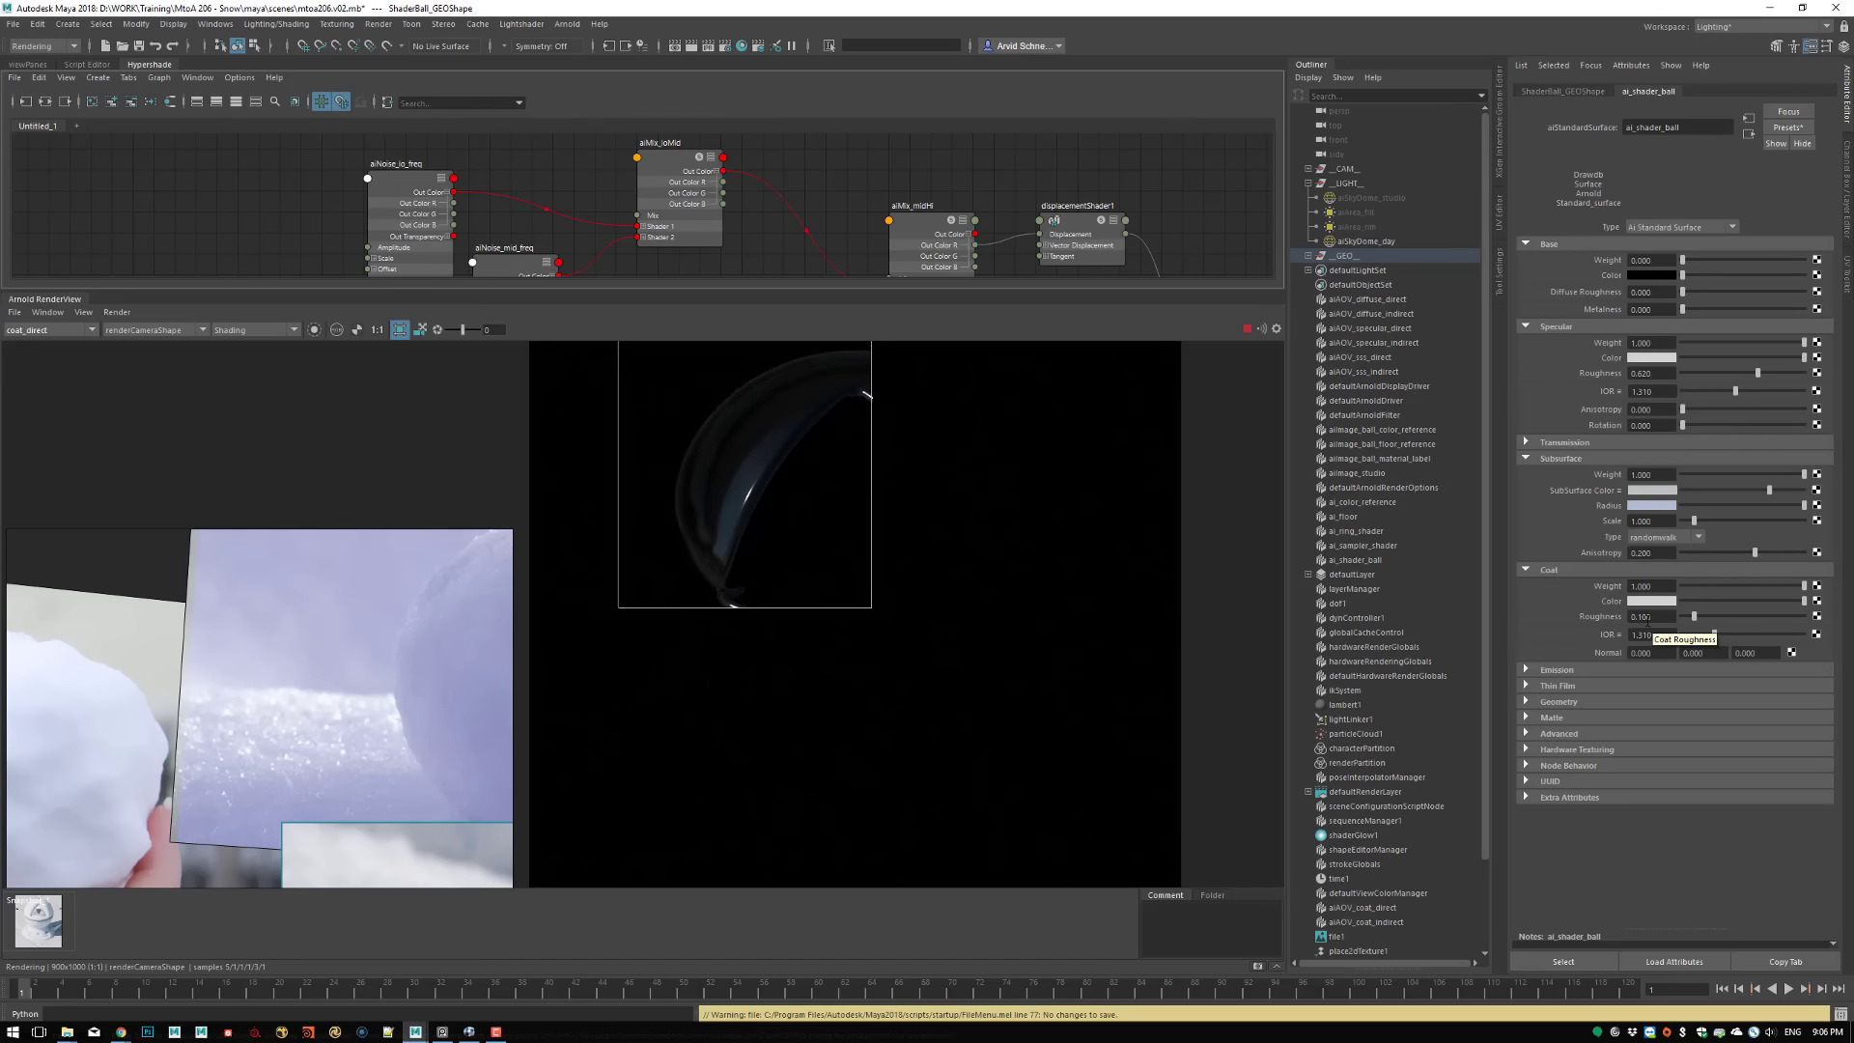
# Try a different Coat Roughness on ai_shader_ball and return it to 0.1
pyautogui.moveTo(1639, 618); pyautogui.dragTo(1670, 617)
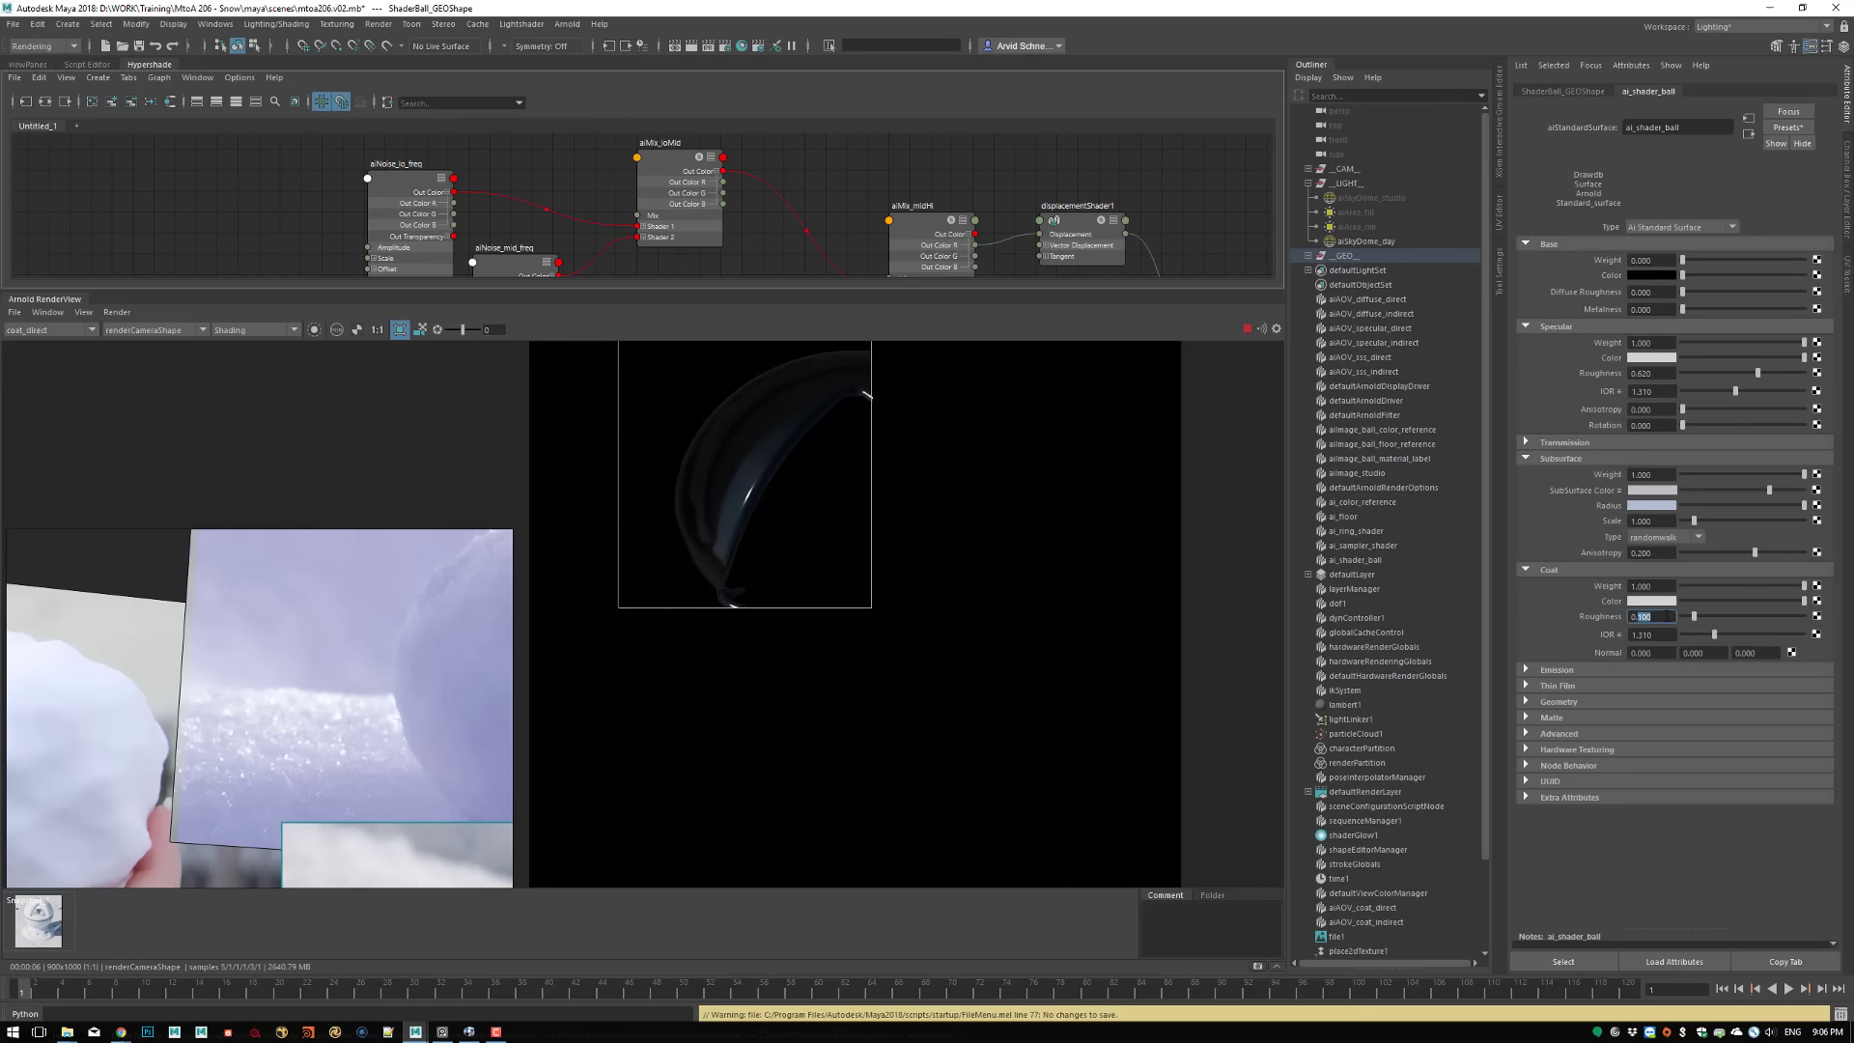
pyautogui.write('05')
pyautogui.press('Return')
pyautogui.moveTo(1639, 618); pyautogui.dragTo(1671, 628)
pyautogui.write('1')
pyautogui.press('Return')
pyautogui.click(1664, 620)
# In the Beauty view, lower the specular Roughness to 0.602 while the Subsurface Weight is at 0, and restore that weight to 1
pyautogui.click(42, 333)
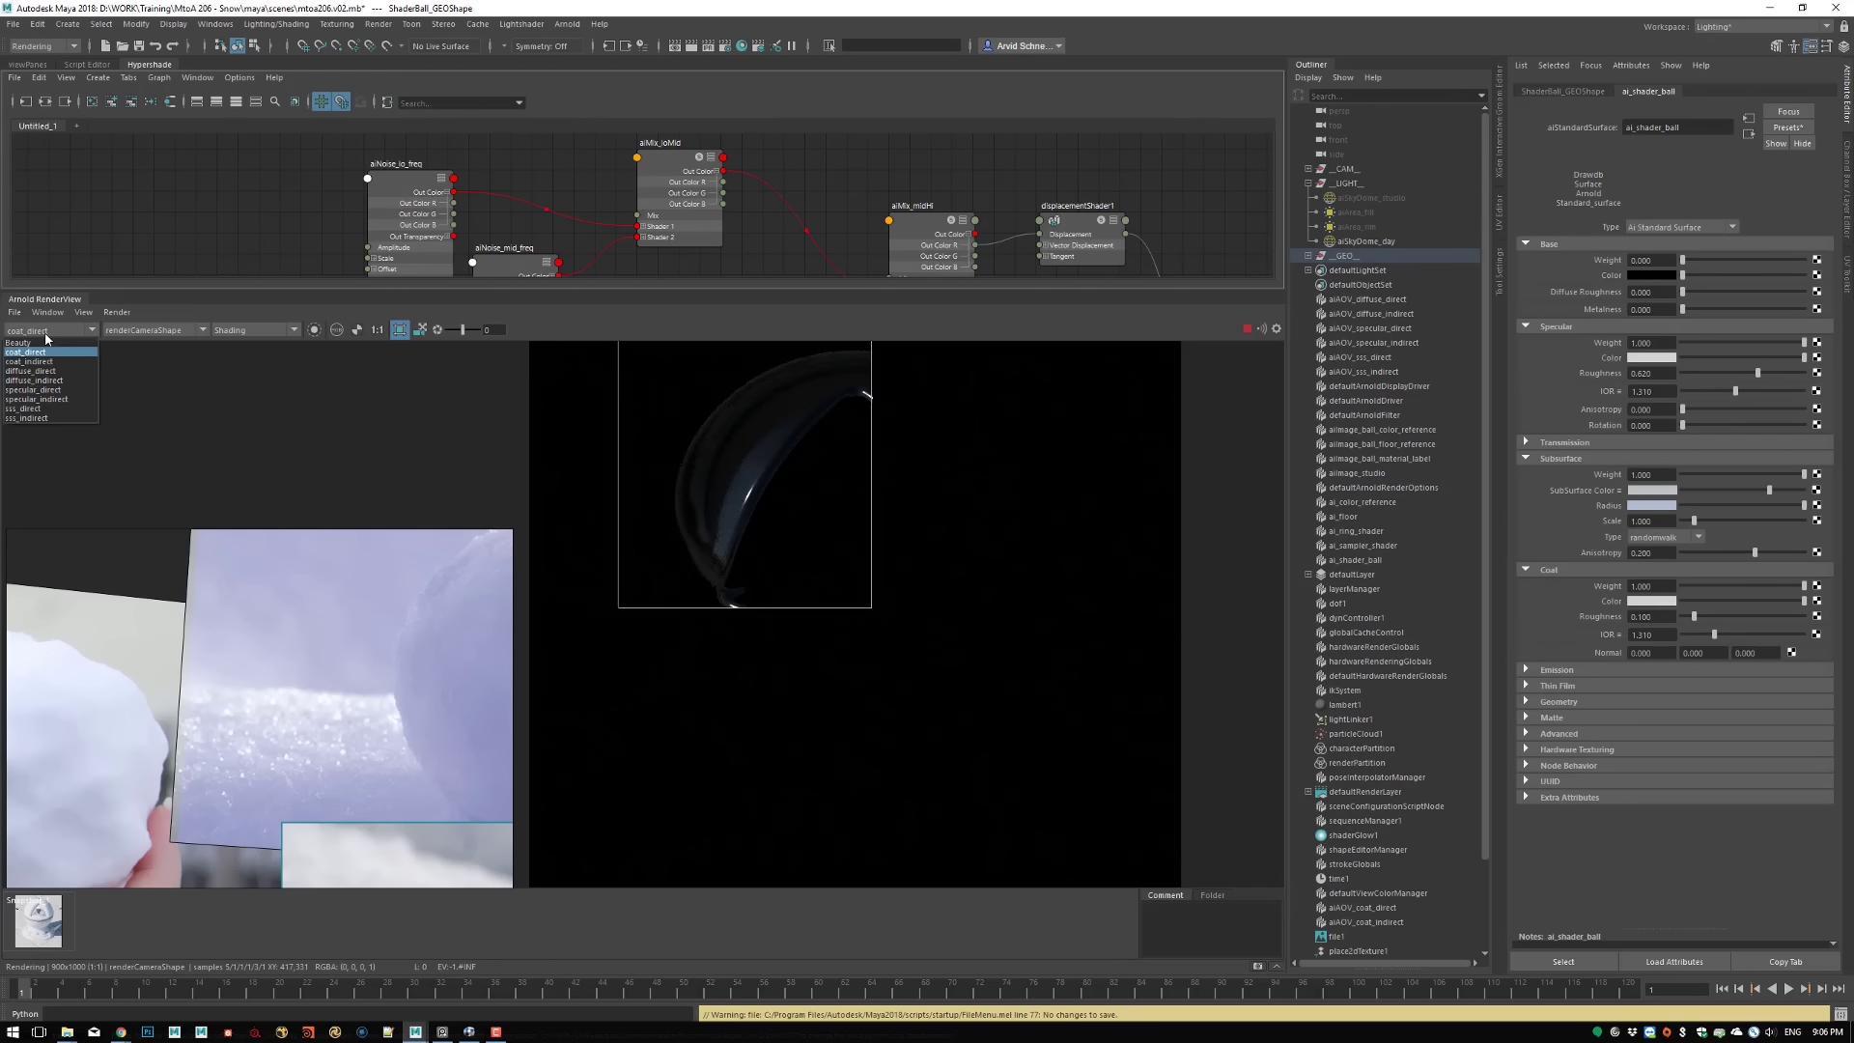
pyautogui.click(21, 343)
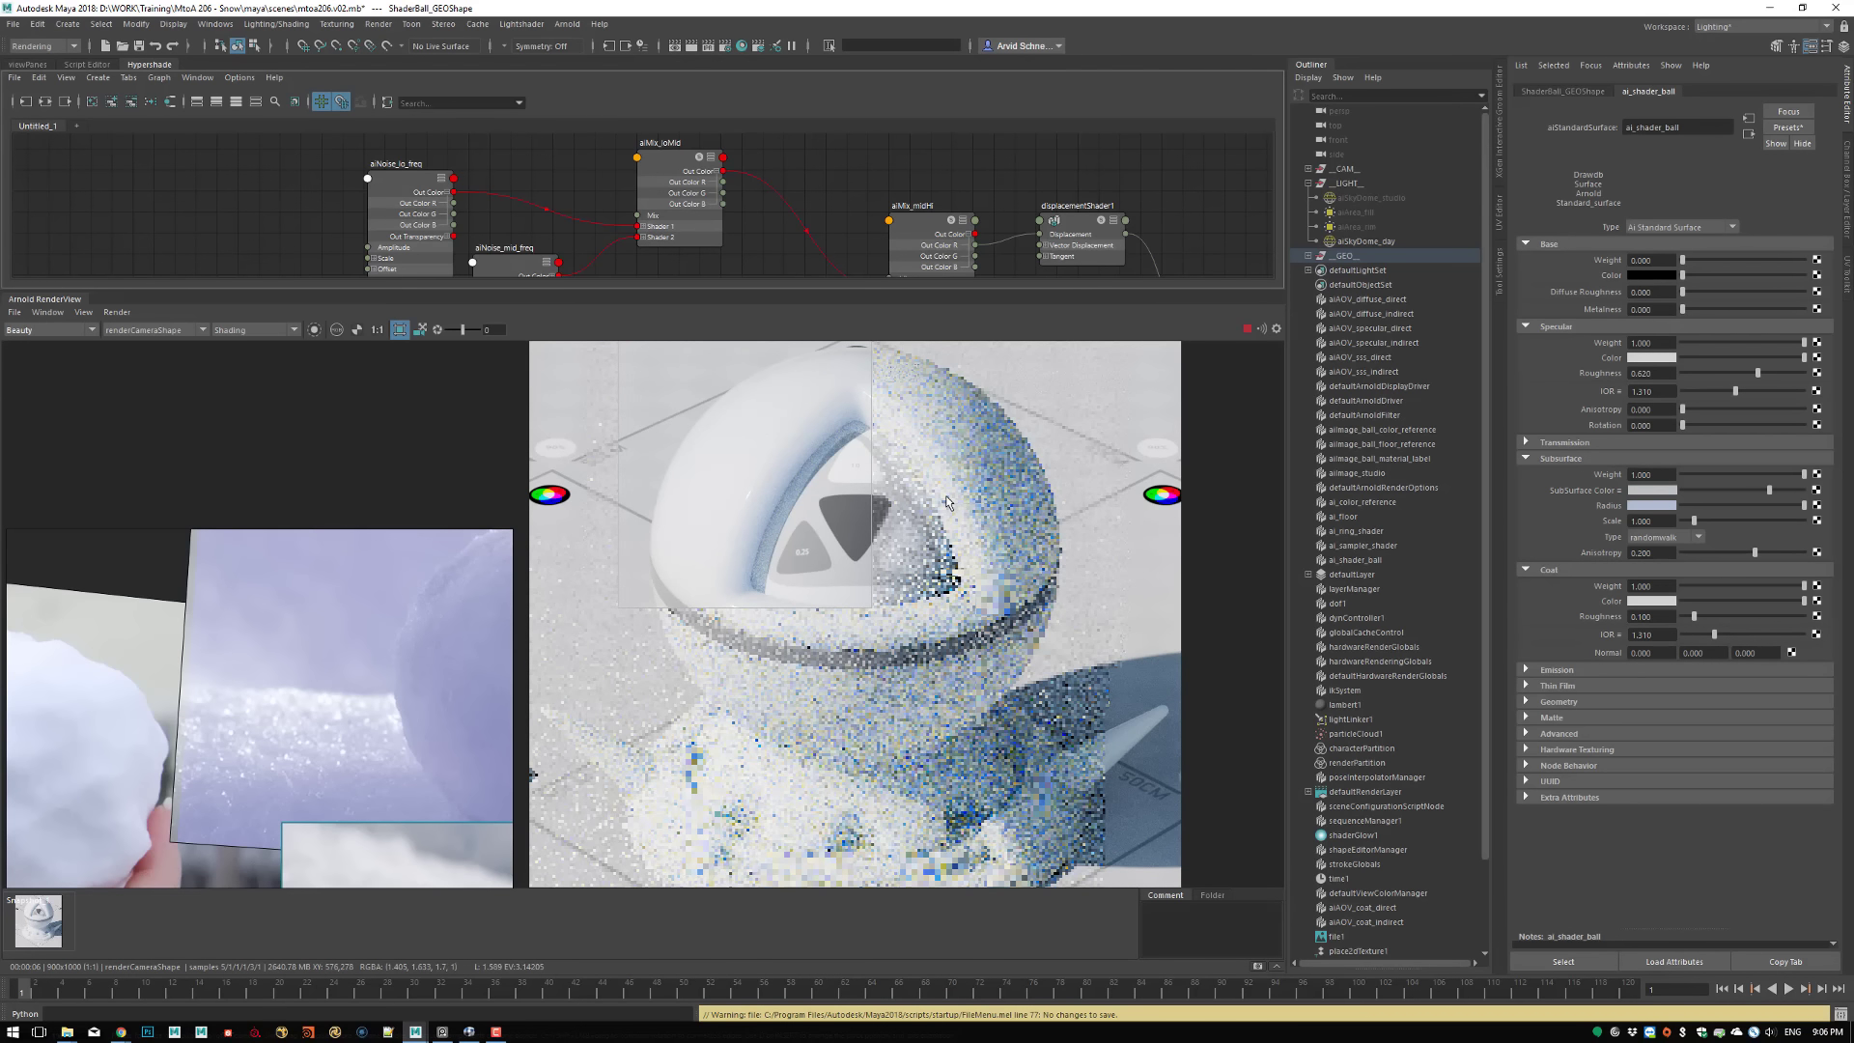
pyautogui.moveTo(1686, 479); pyautogui.dragTo(1677, 477)
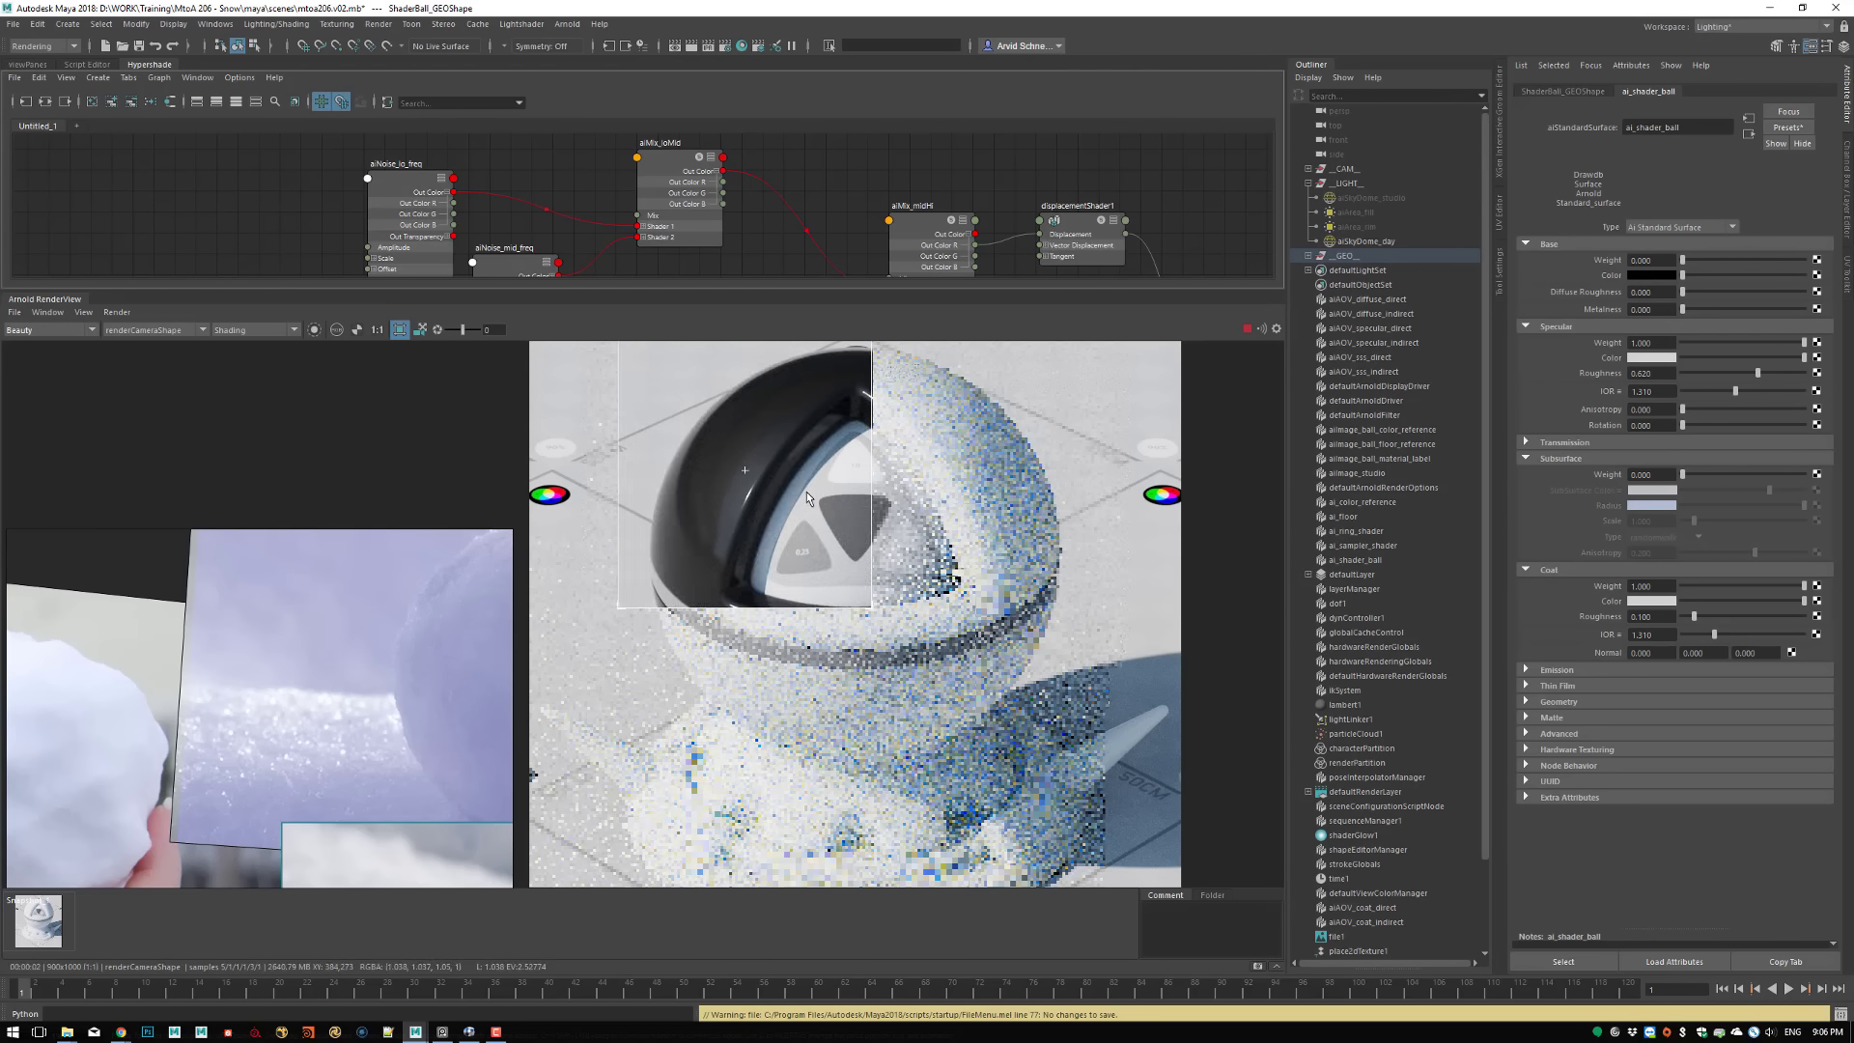
pyautogui.moveTo(1739, 374)
pyautogui.mouseDown()
pyautogui.moveTo(1715, 373)
pyautogui.moveTo(1755, 391)
pyautogui.mouseUp()
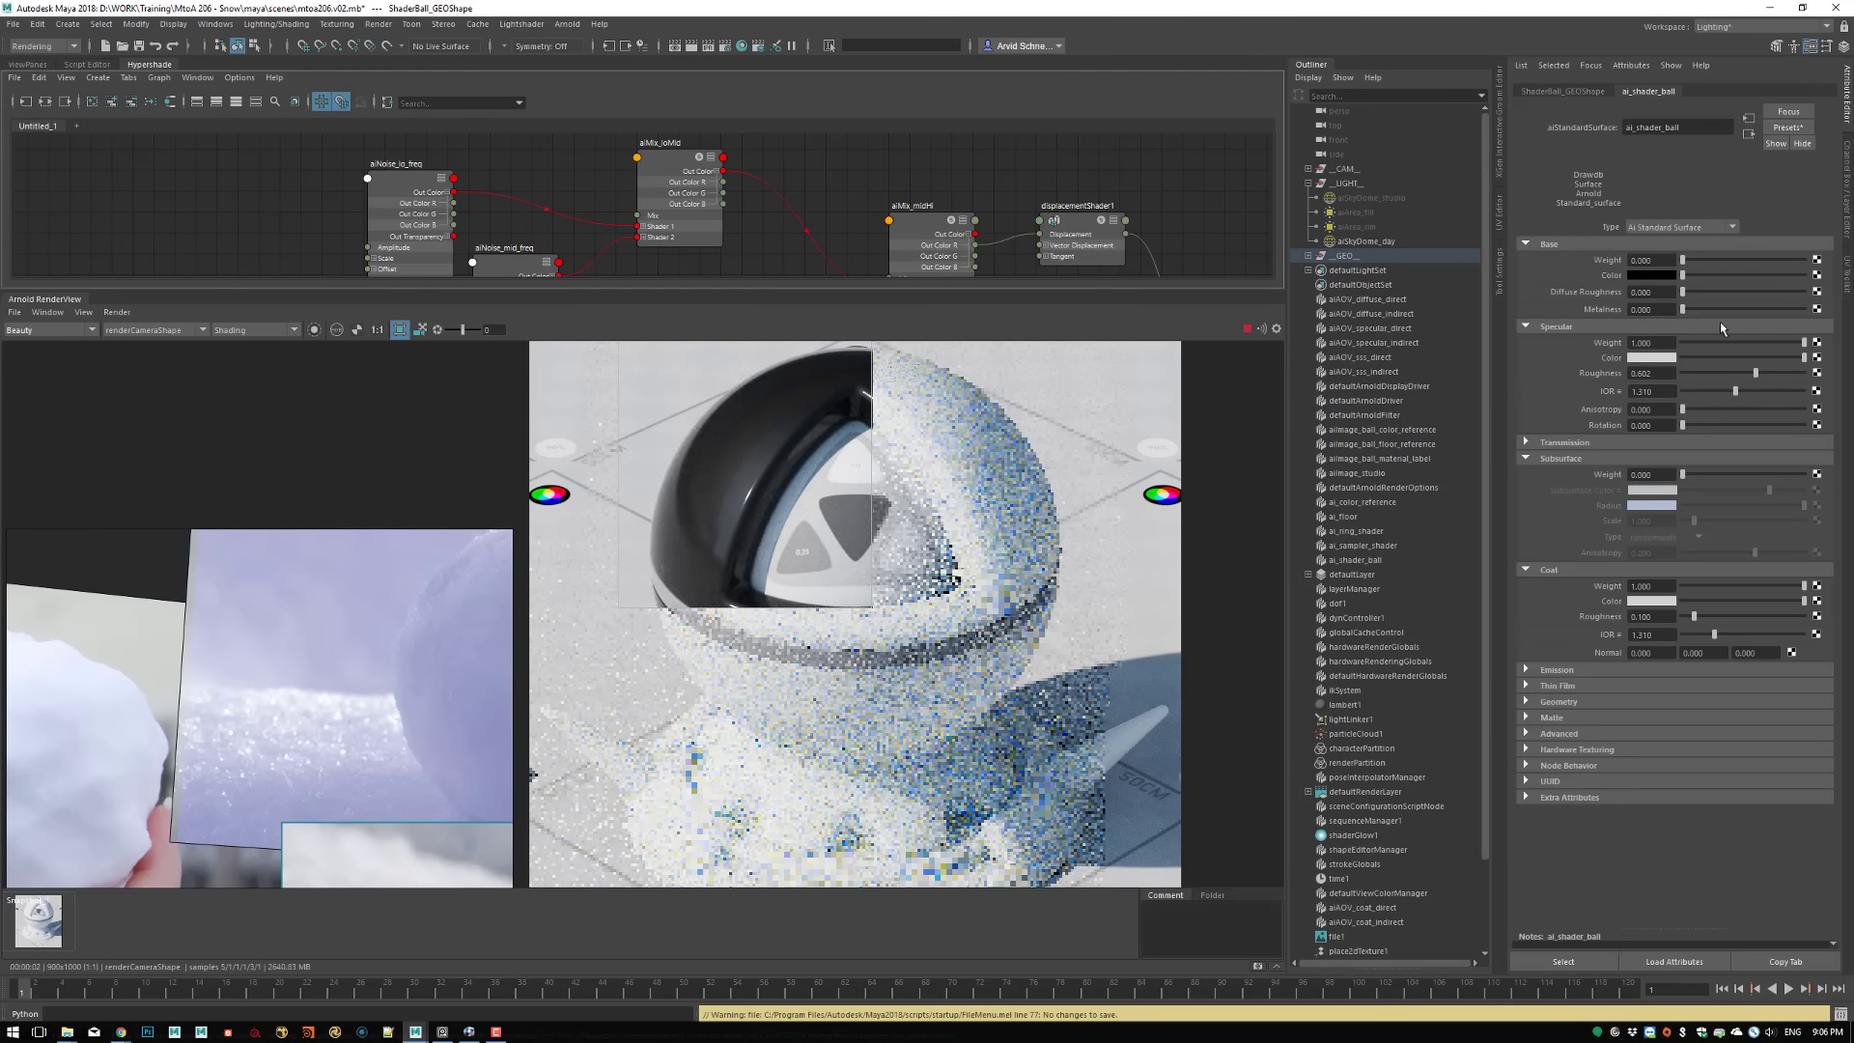
pyautogui.moveTo(1683, 475); pyautogui.dragTo(1807, 475)
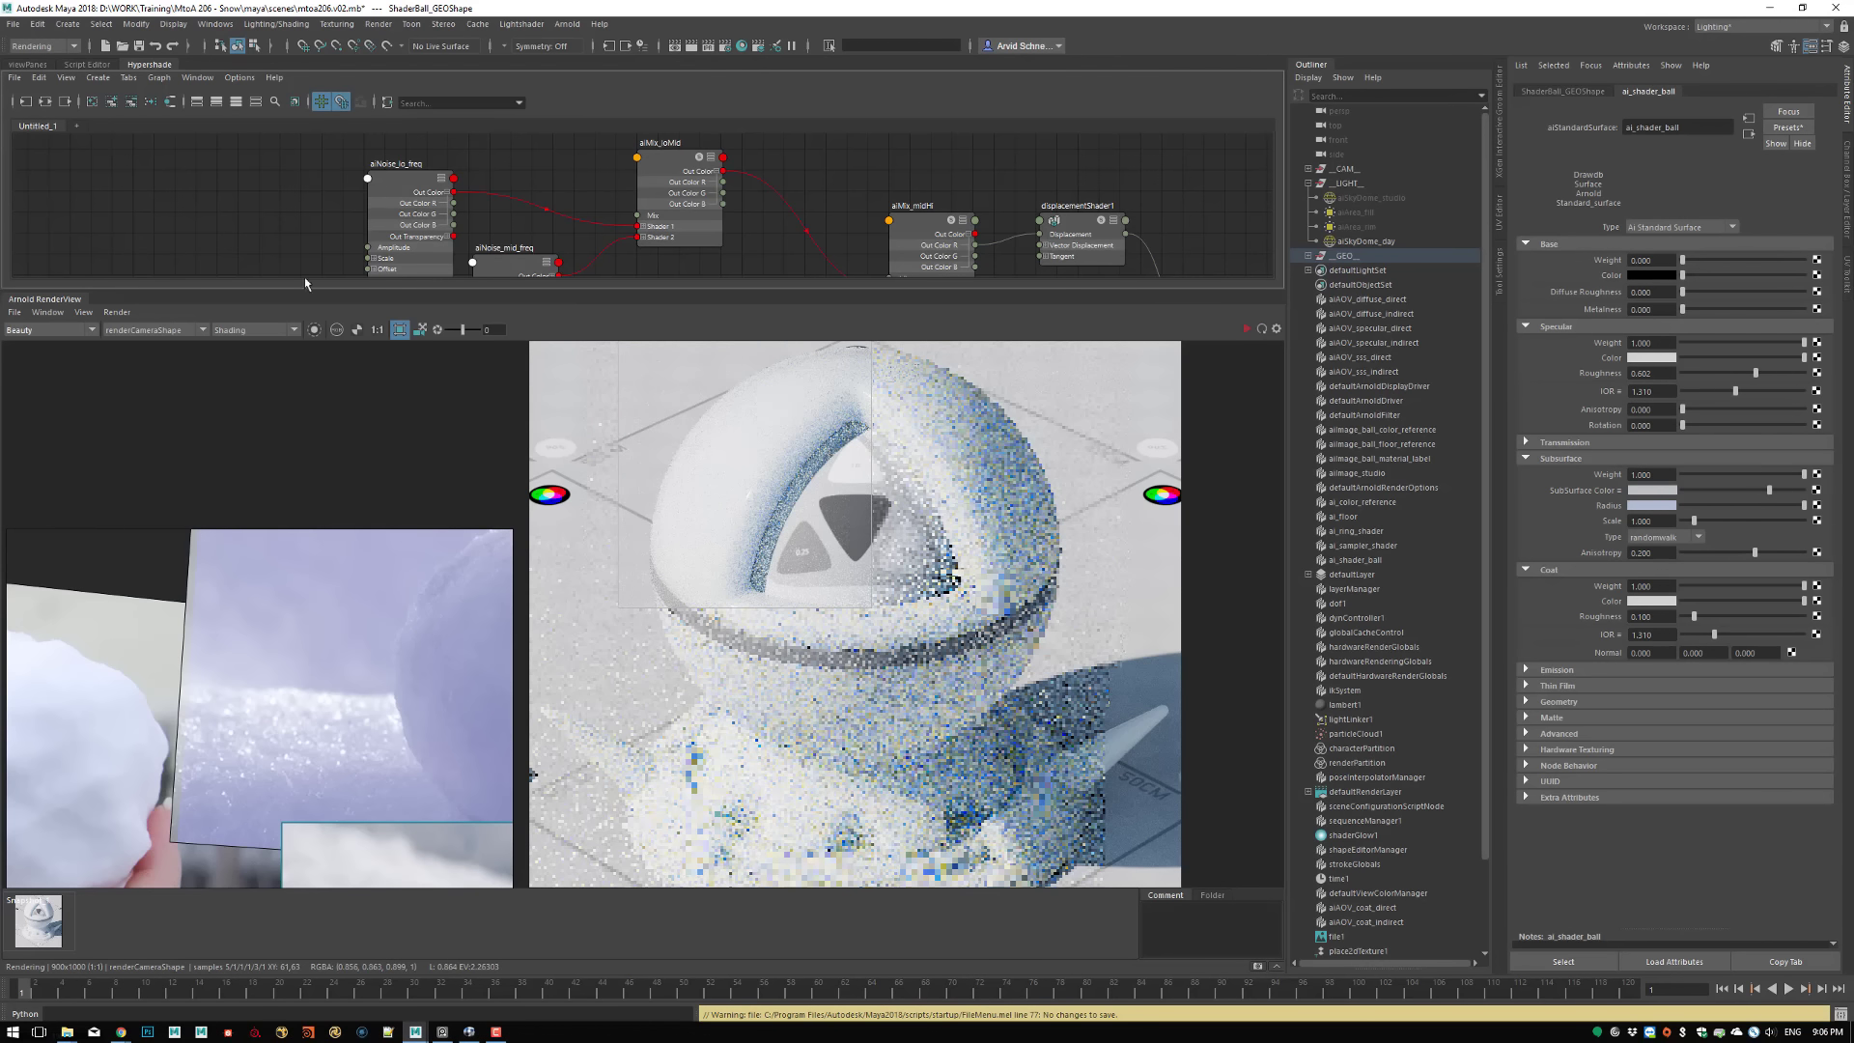
# Save the scene and turn off the Ignore Subdivision and Ignore Displacement feature overrides in the Arnold render diagnostics
pyautogui.click(140, 46)
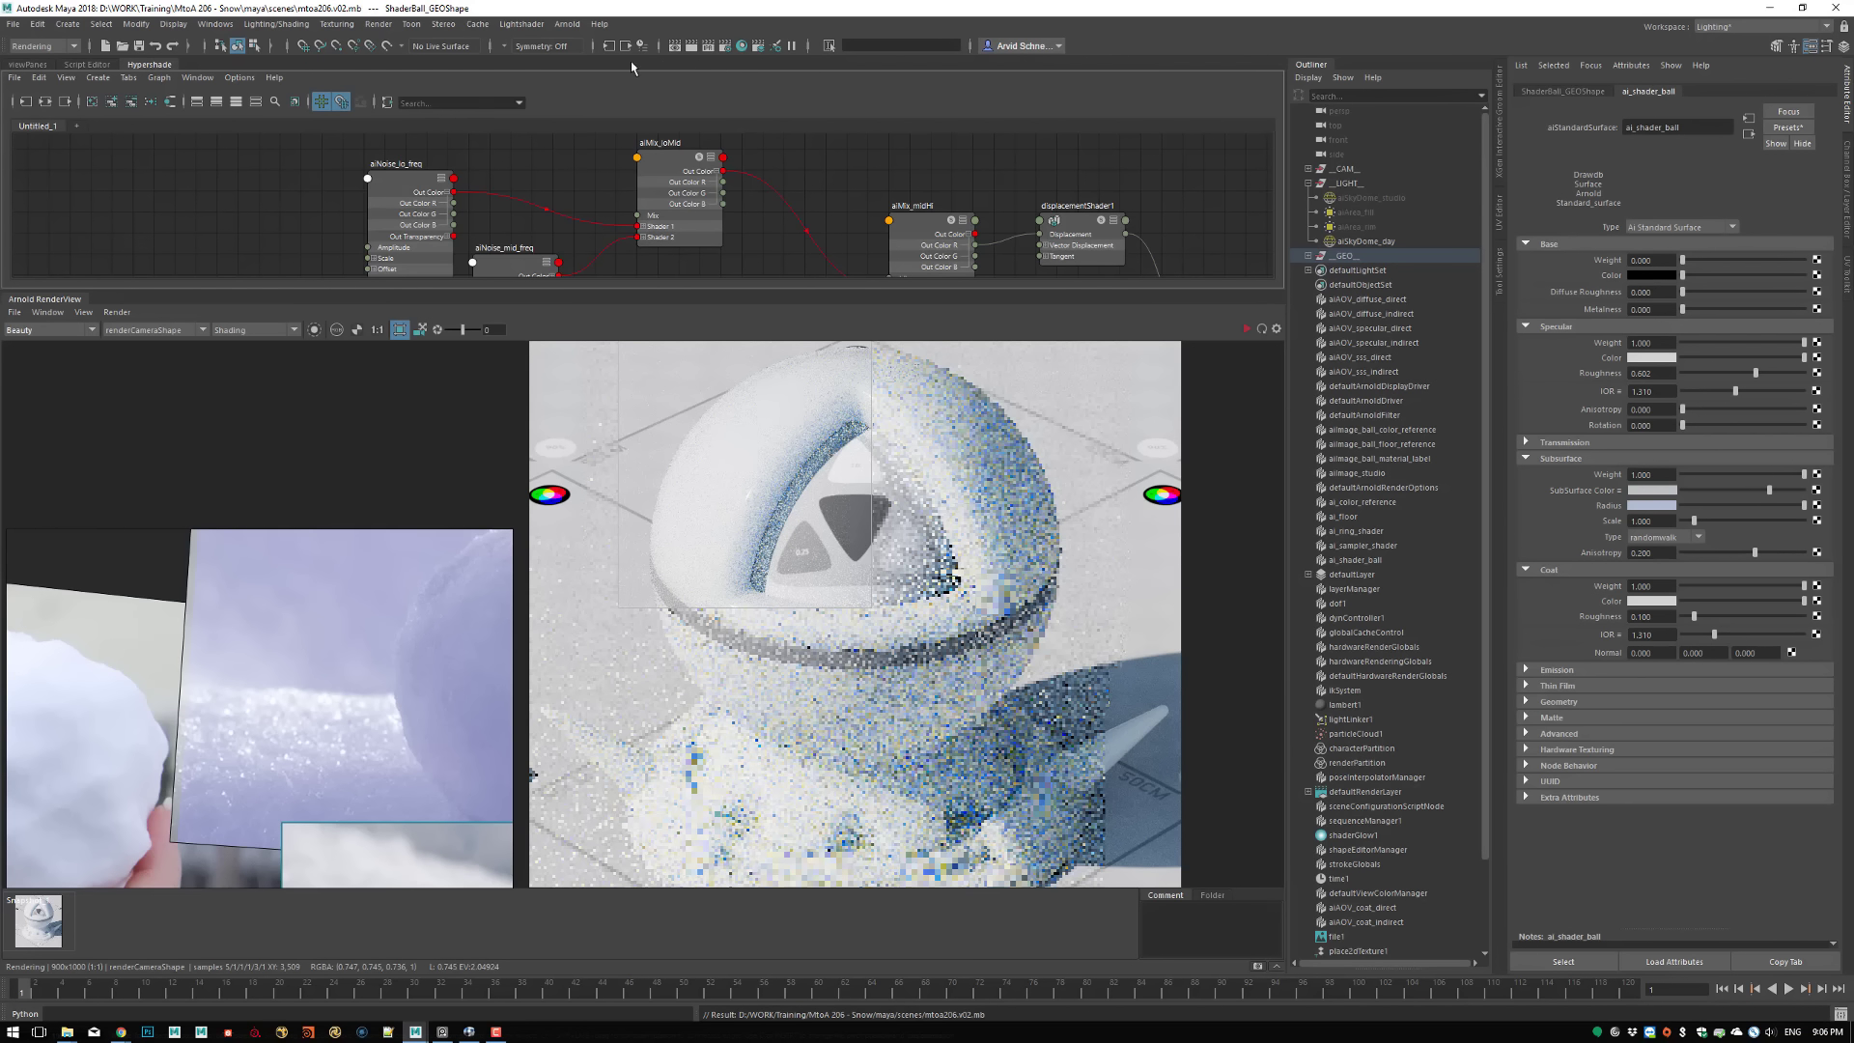
pyautogui.click(725, 46)
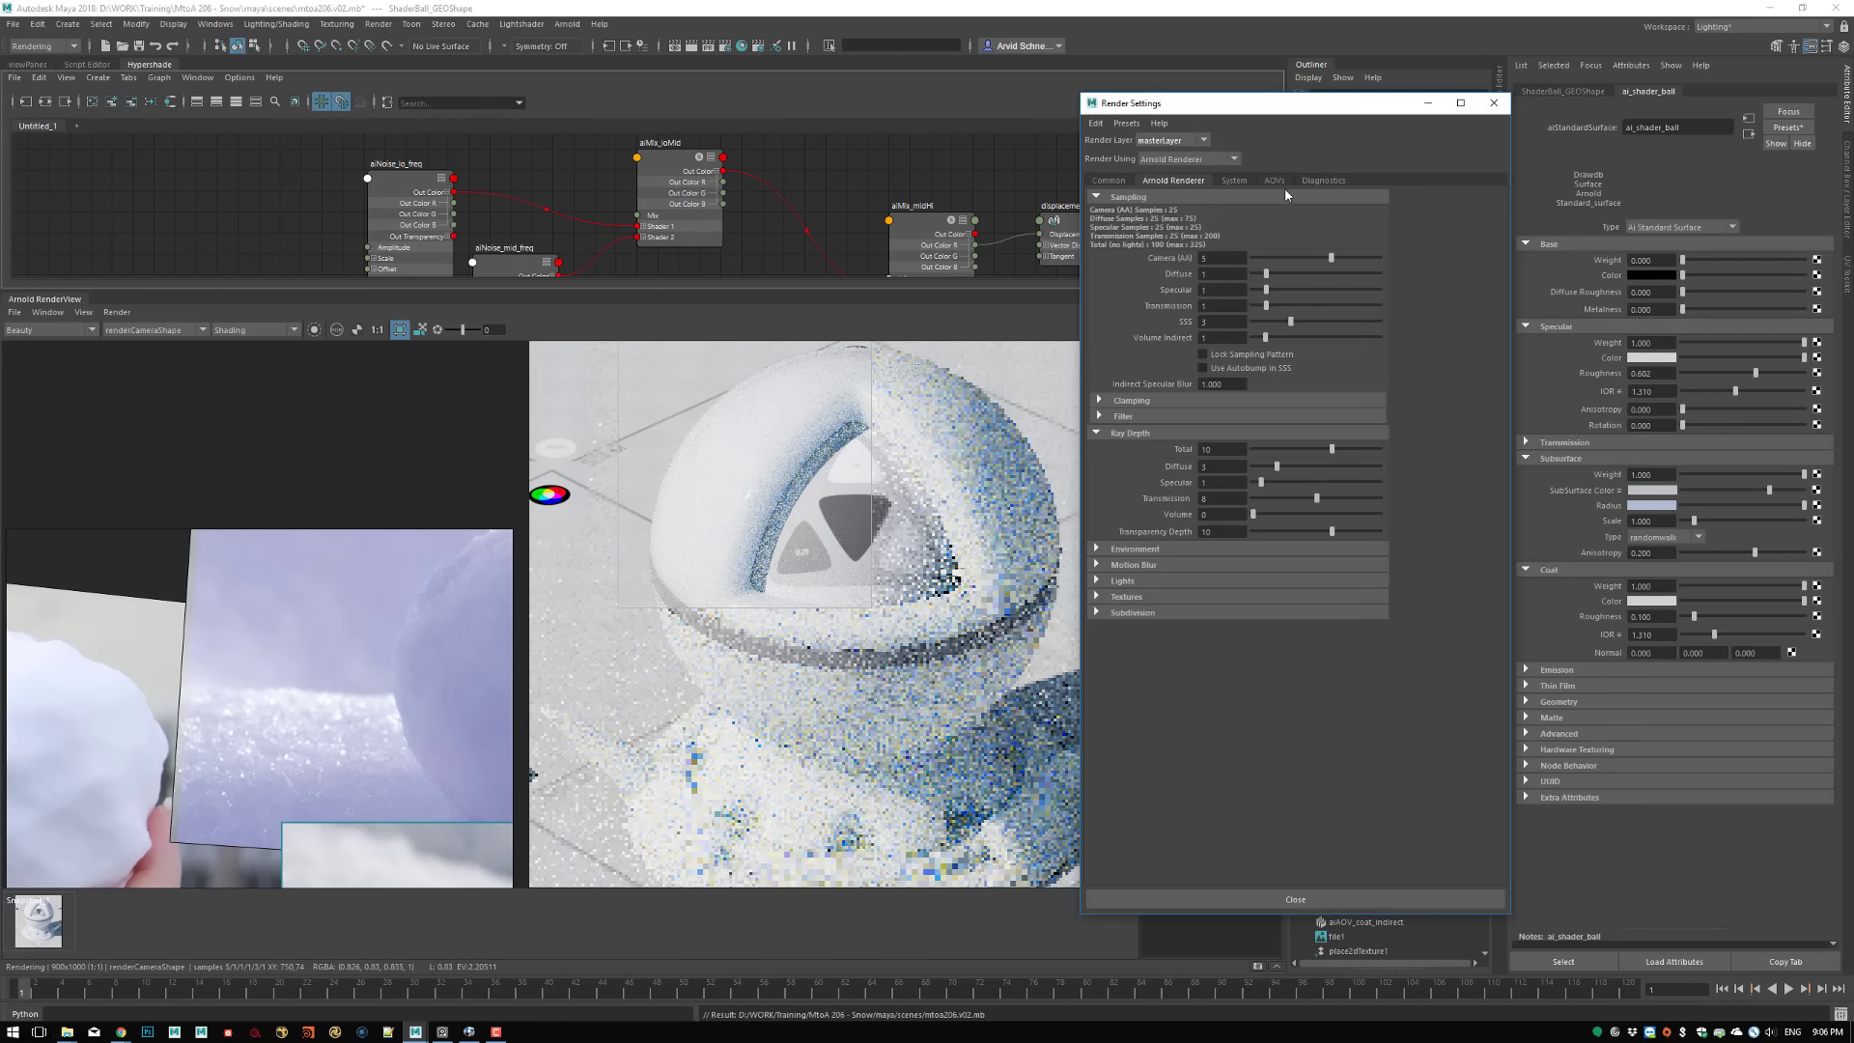
pyautogui.click(1274, 181)
pyautogui.click(1322, 181)
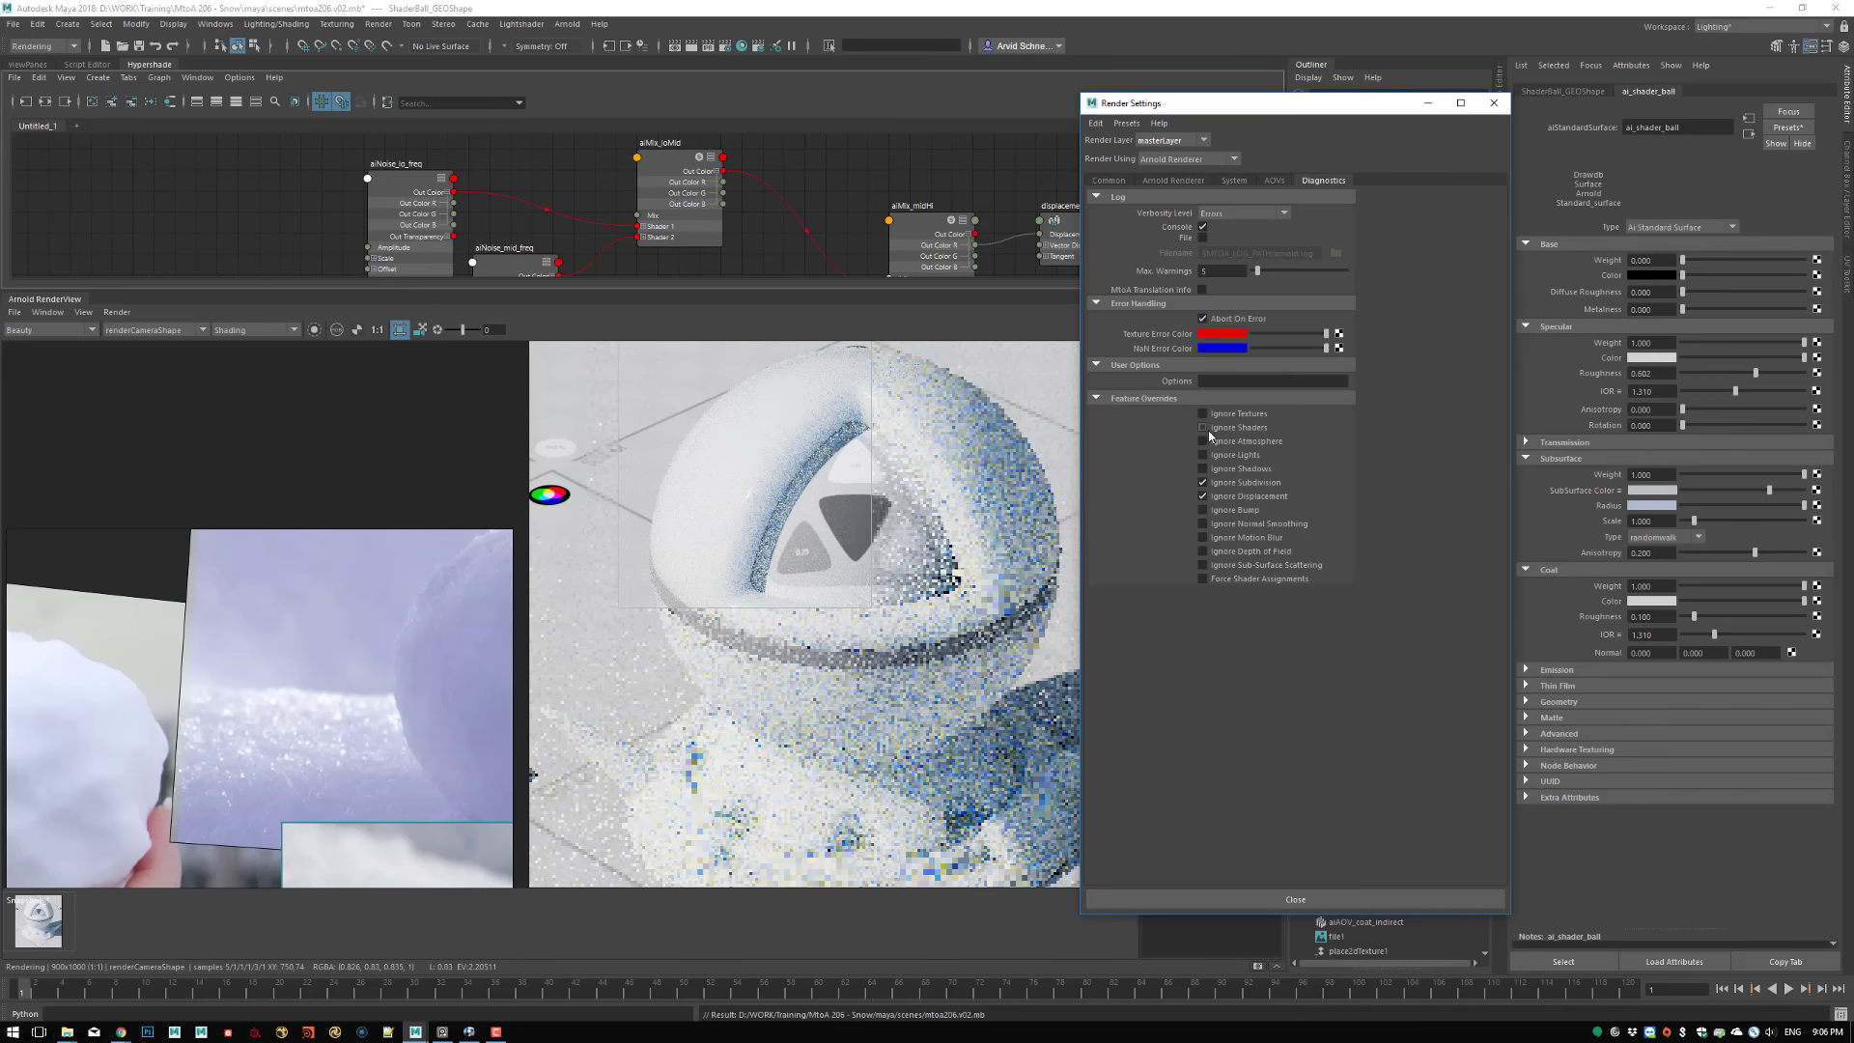
pyautogui.click(1494, 102)
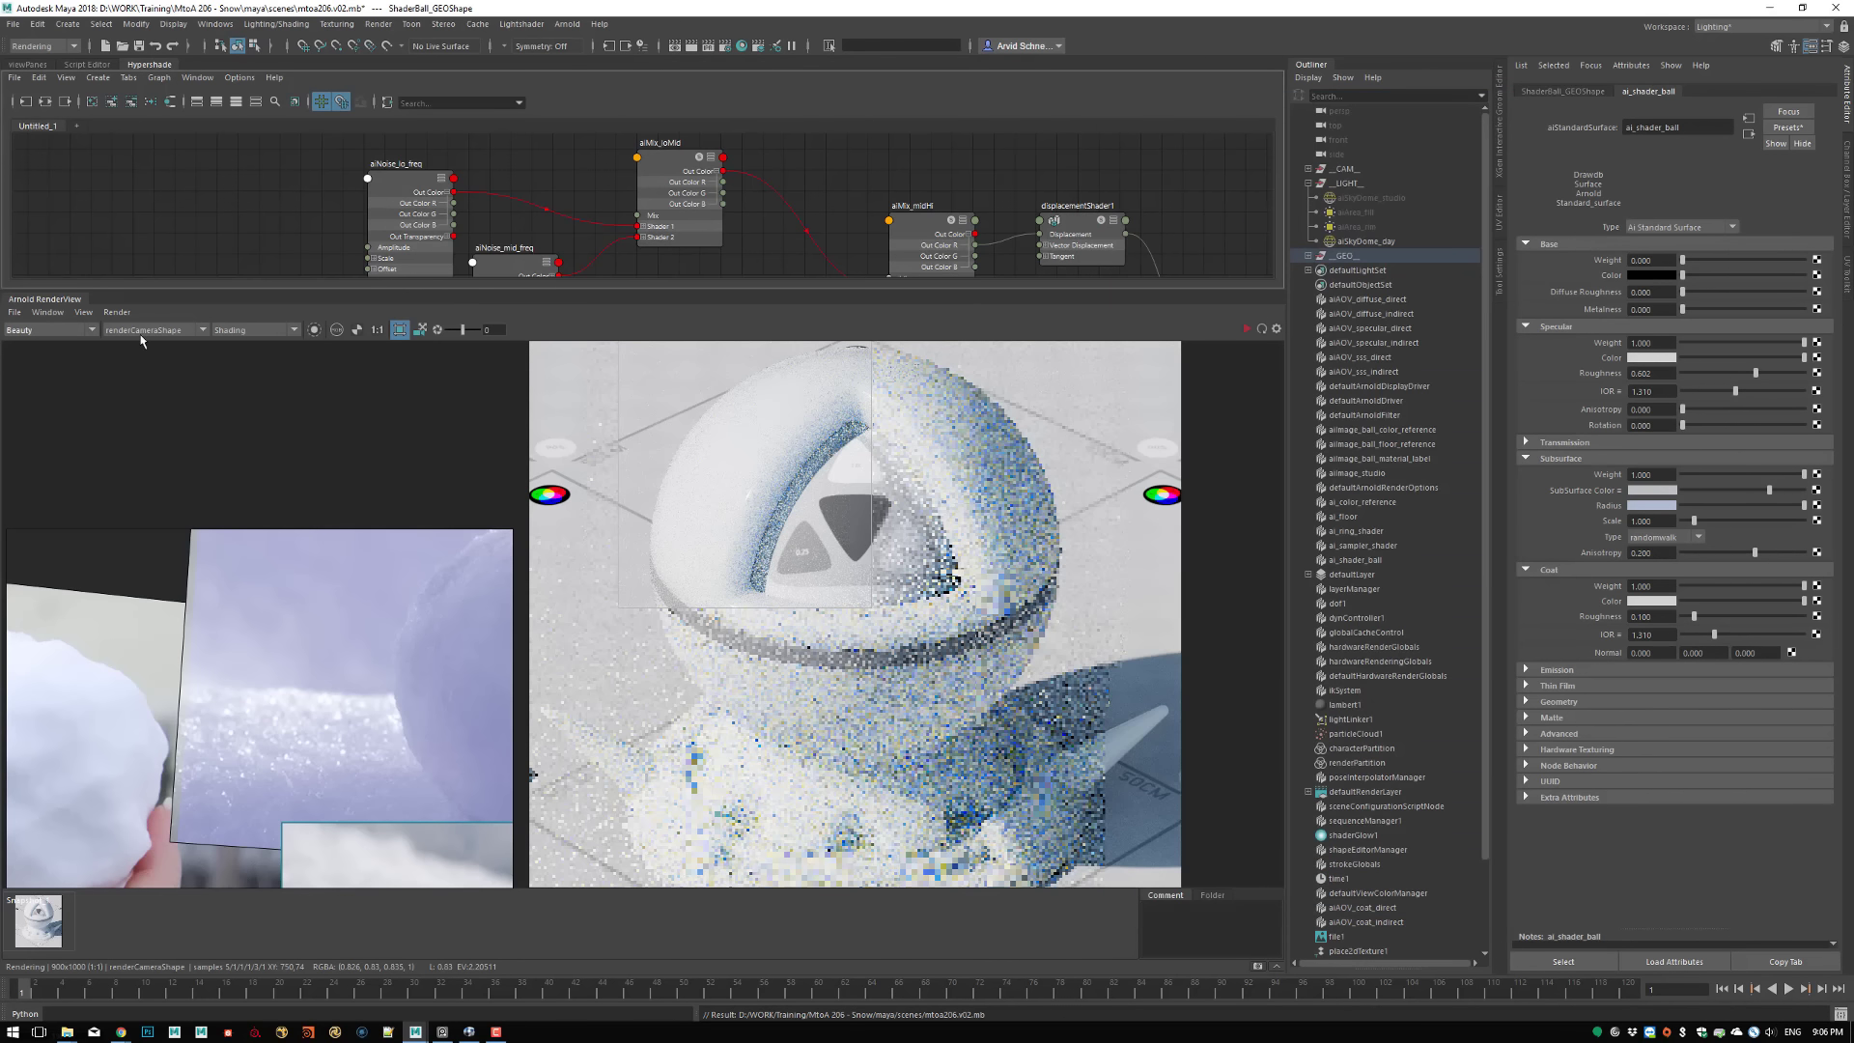
# Update the full scene in the Arnold RenderView and render the whole frame without the crop region
pyautogui.click(117, 312)
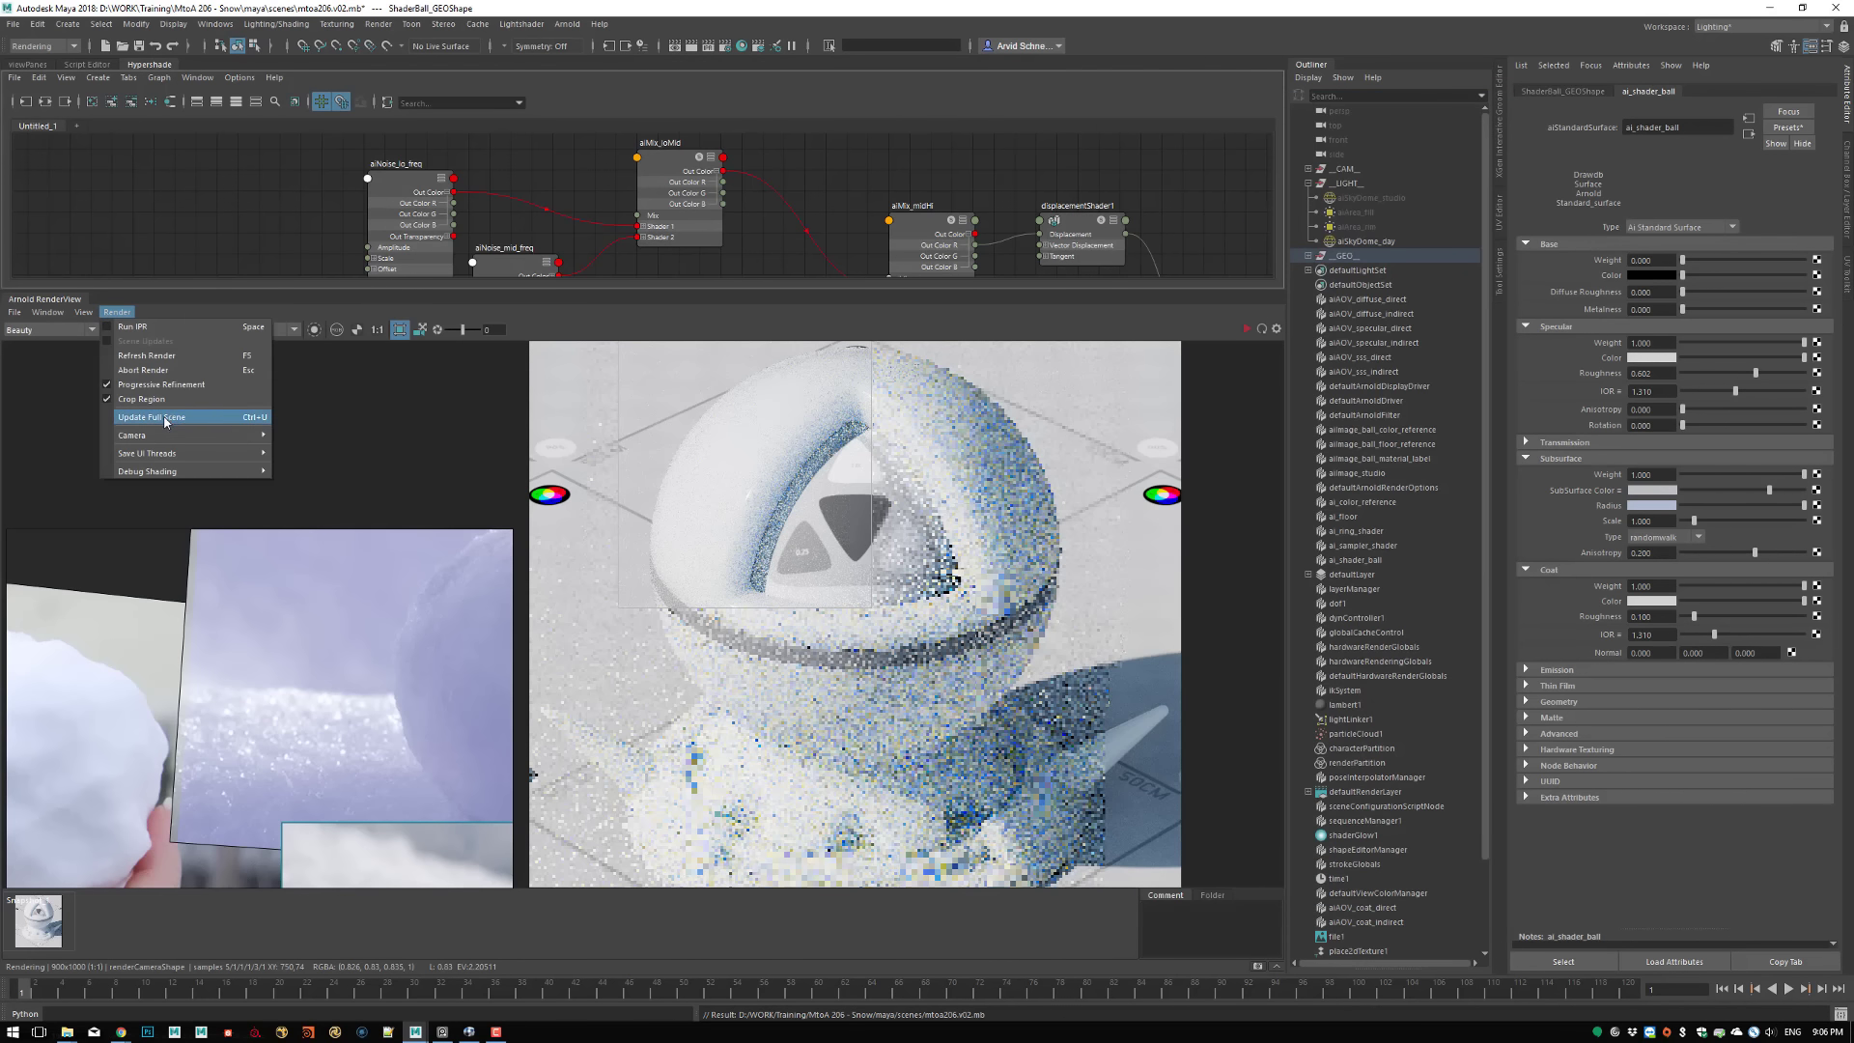
pyautogui.click(152, 417)
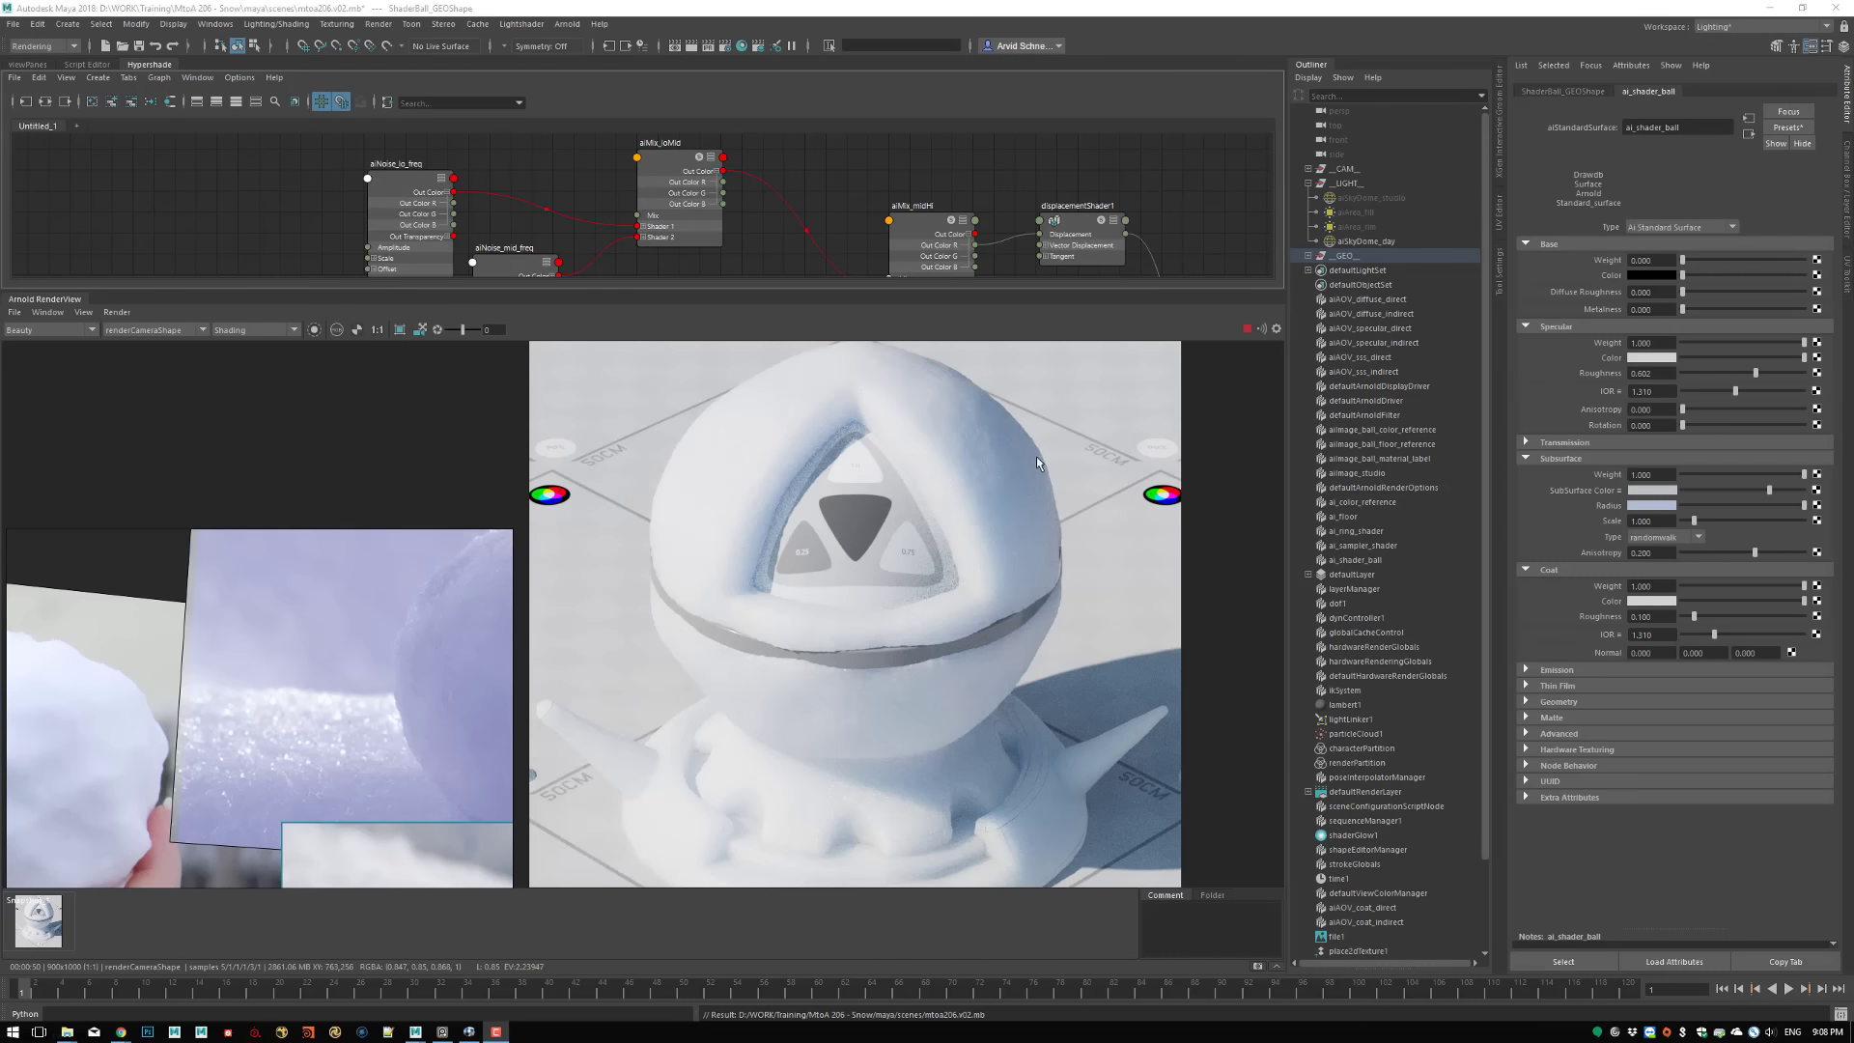
# Examine the displaced snow surface in the Beauty render on the ball's base, side arm and around the triangular opening
pyautogui.click(376, 330)
pyautogui.scroll(5, 946, 762)
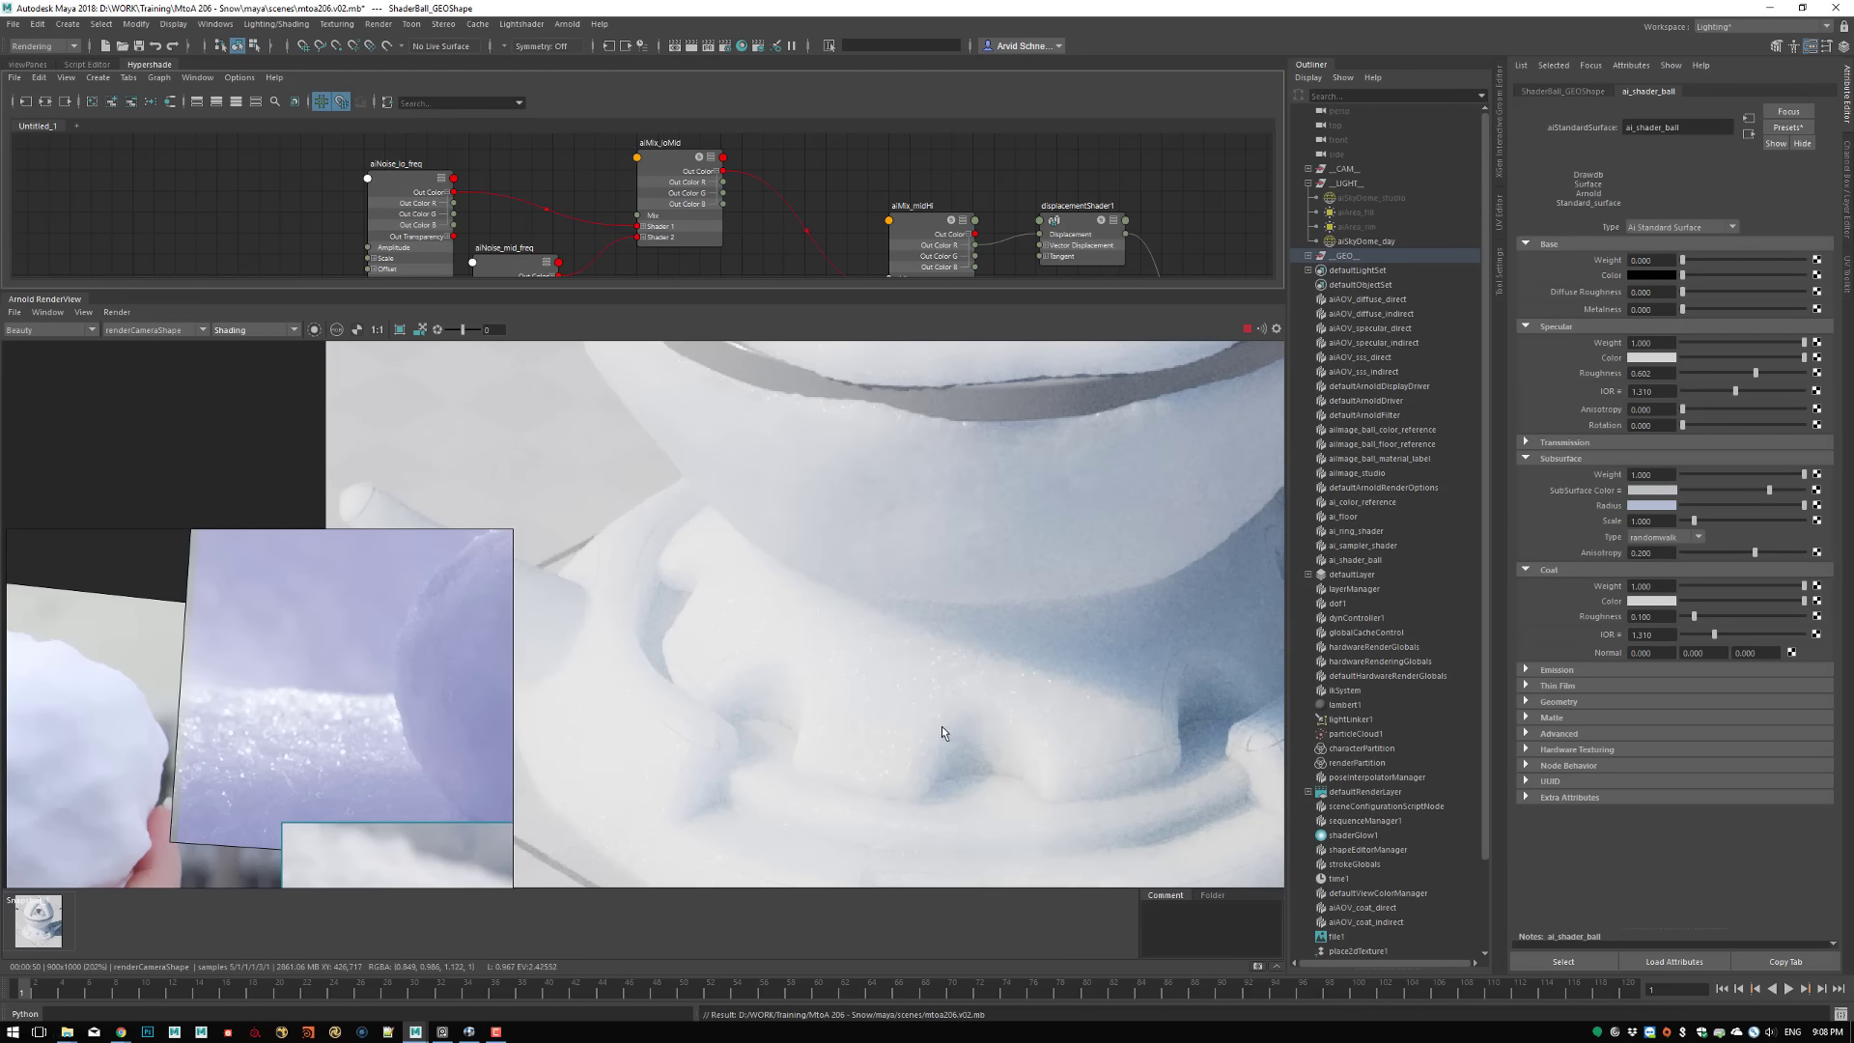
pyautogui.moveTo(1068, 708); pyautogui.dragTo(1071, 704, button='middle')
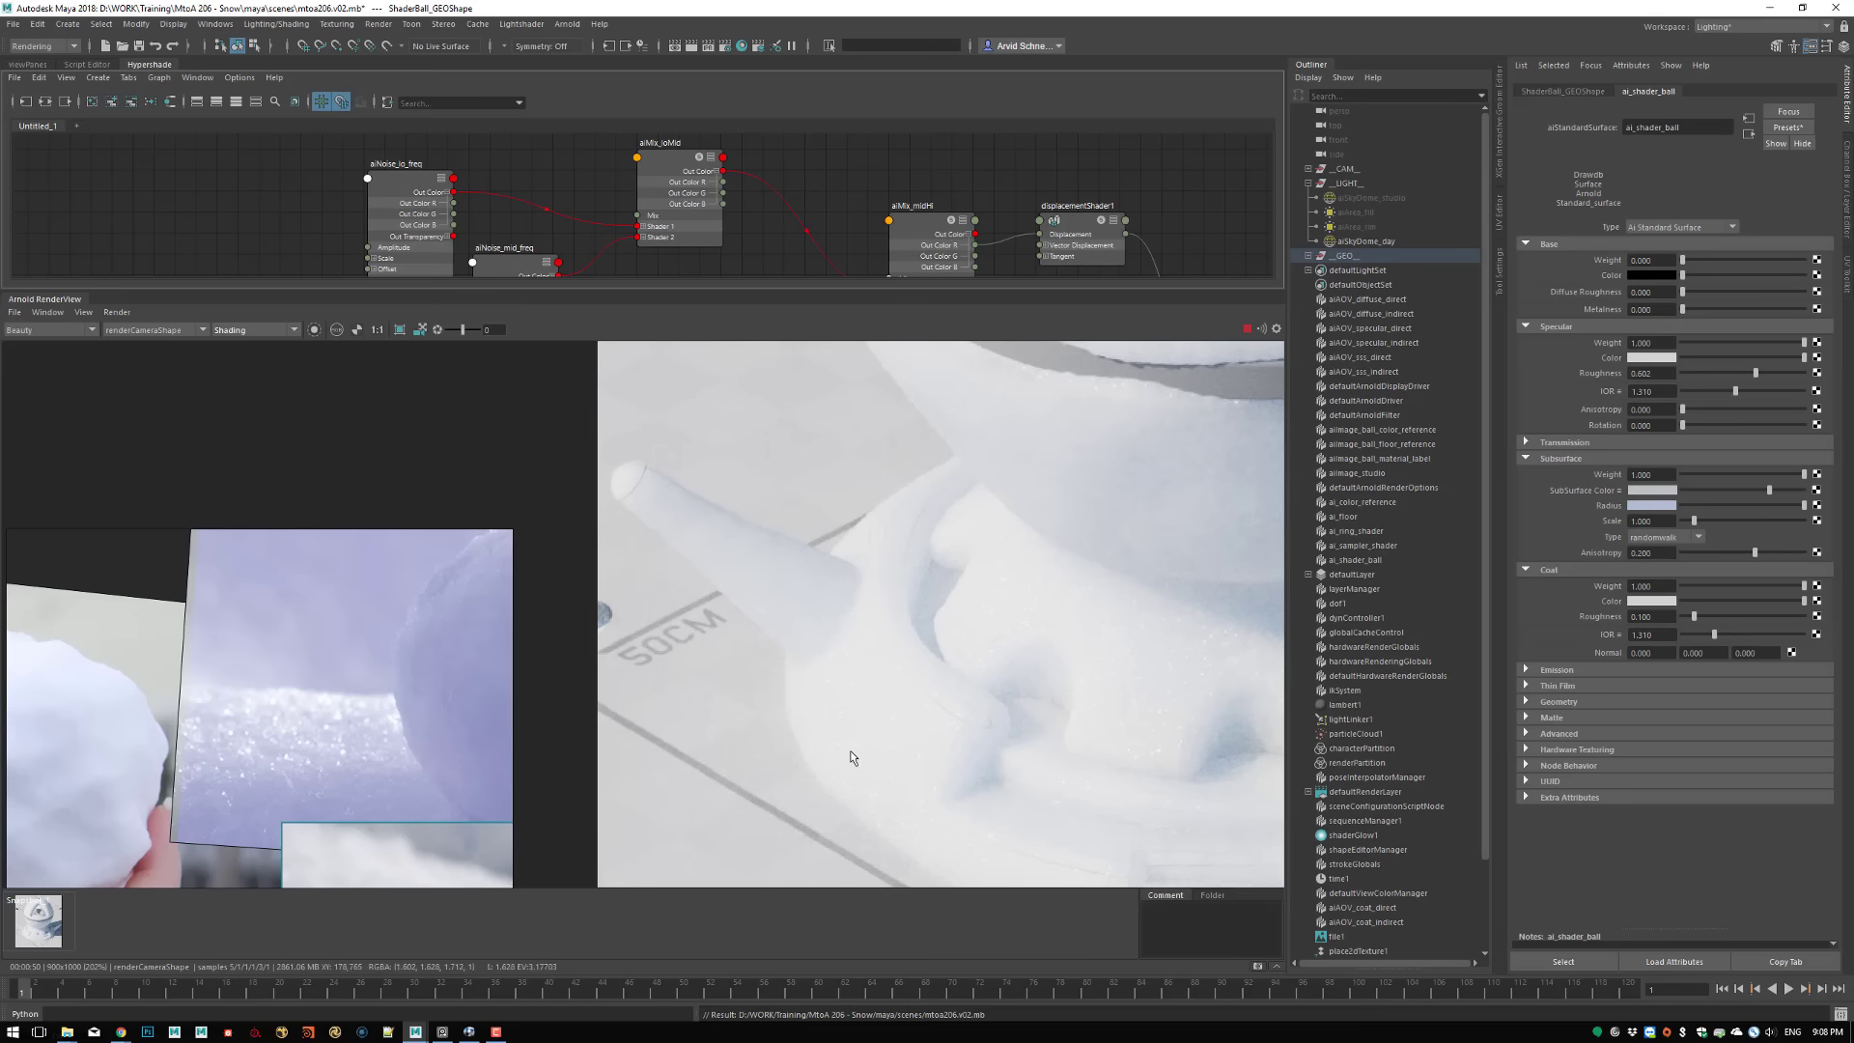
pyautogui.moveTo(1017, 592); pyautogui.dragTo(870, 825, button='middle')
pyautogui.moveTo(1061, 544); pyautogui.dragTo(923, 587, button='middle')
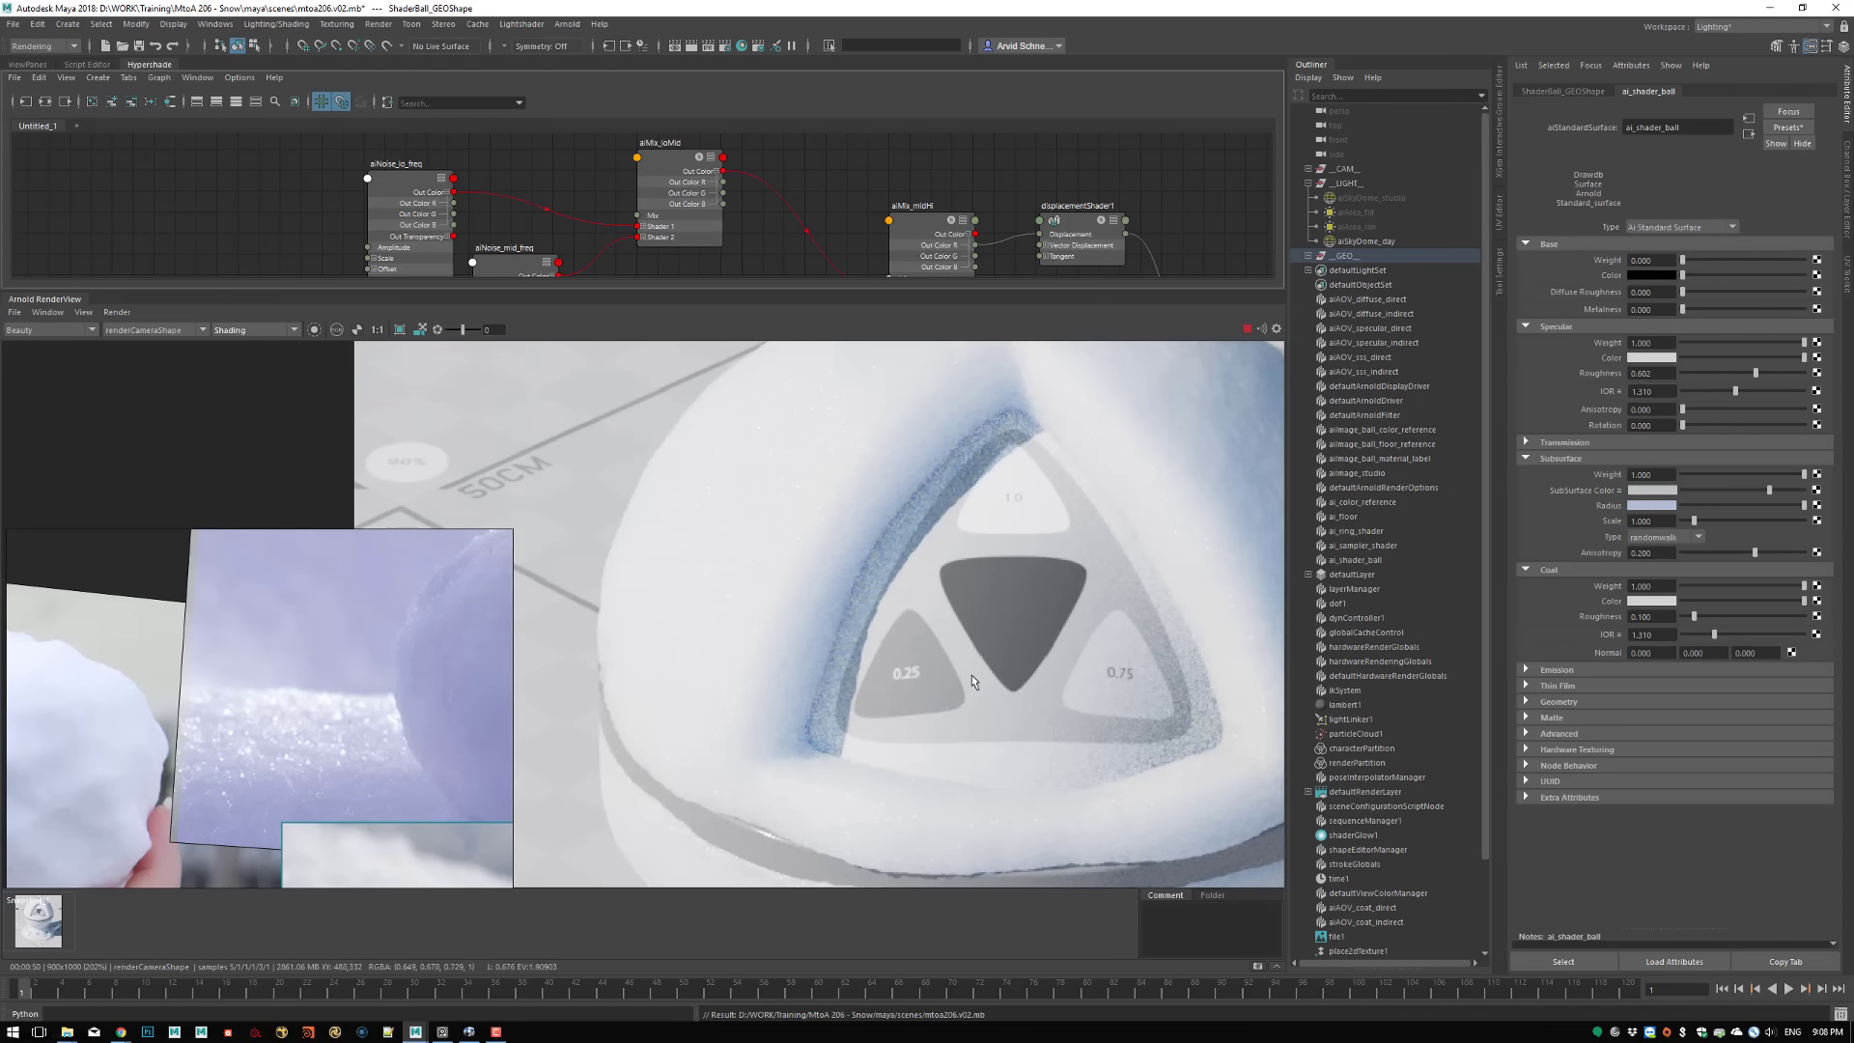
pyautogui.moveTo(972, 681); pyautogui.dragTo(666, 666, button='middle')
pyautogui.moveTo(804, 431); pyautogui.dragTo(947, 593, button='middle')
pyautogui.moveTo(692, 605); pyautogui.dragTo(731, 552, button='middle')
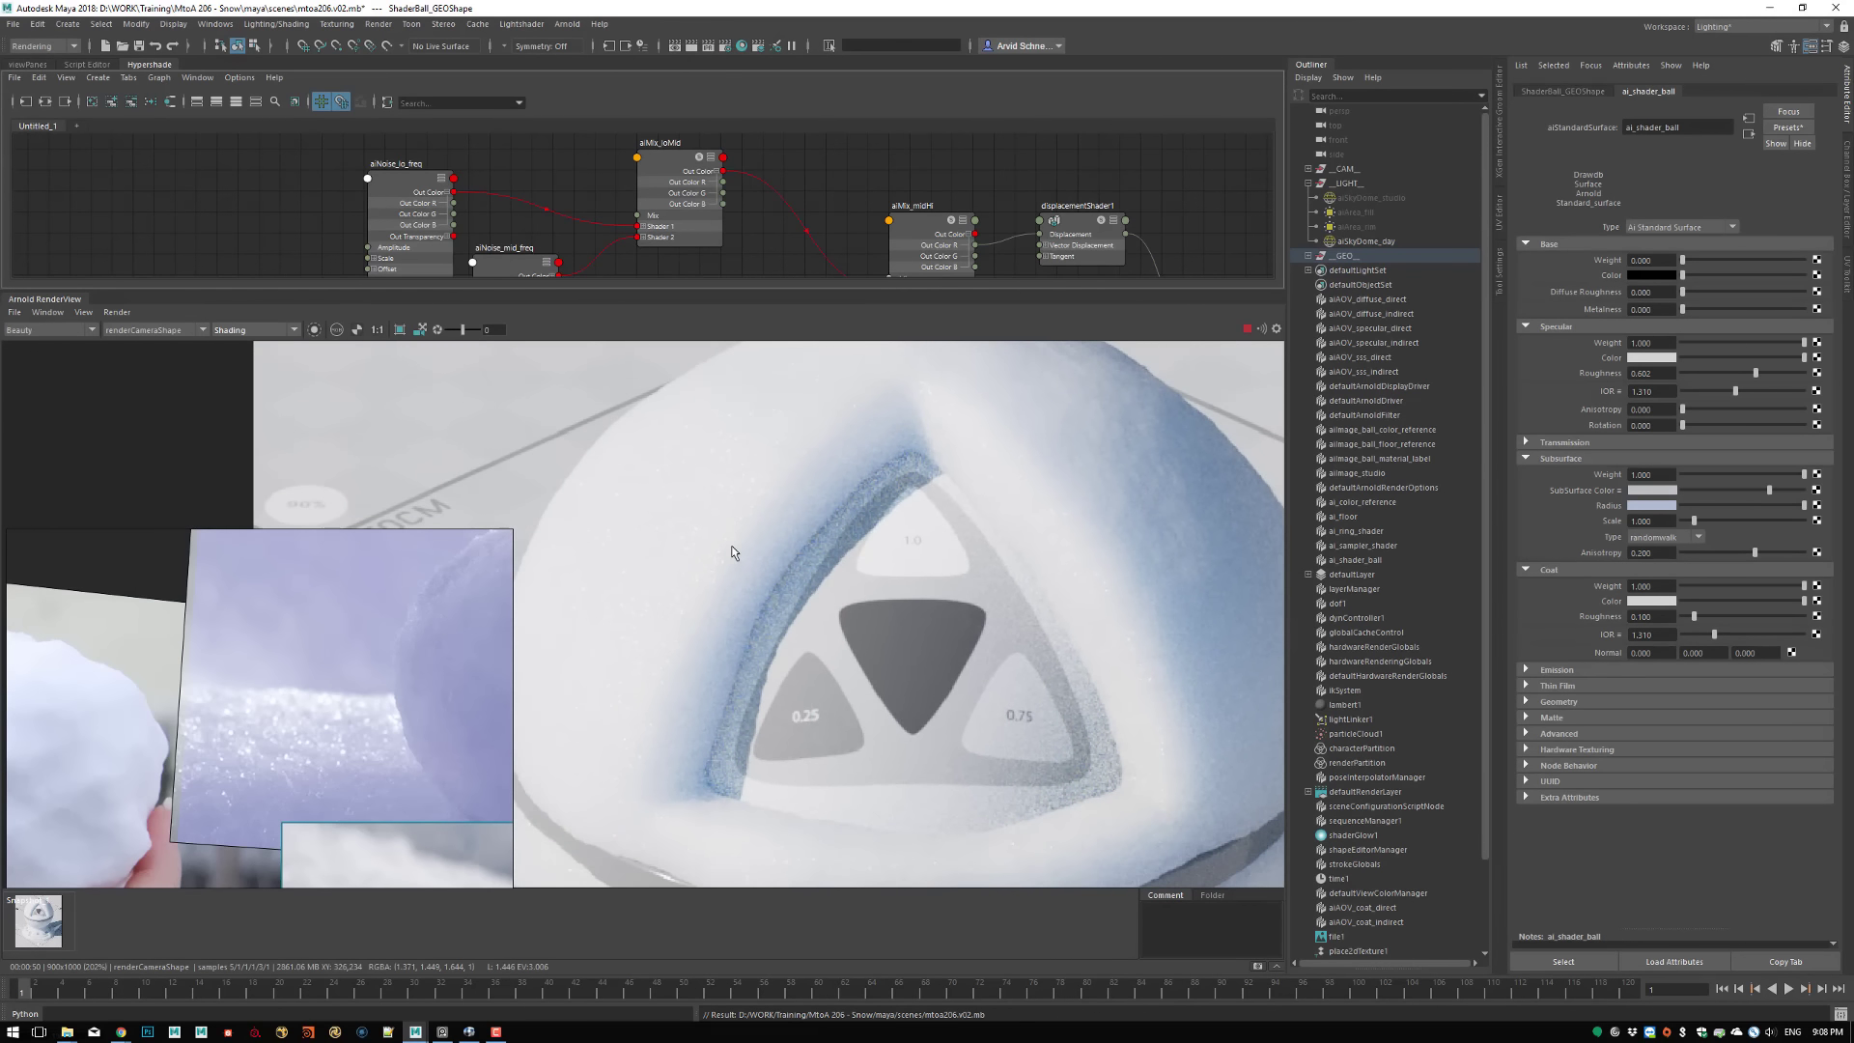
pyautogui.moveTo(1018, 582); pyautogui.dragTo(861, 661, button='middle')
pyautogui.moveTo(951, 616); pyautogui.dragTo(951, 509, button='right')
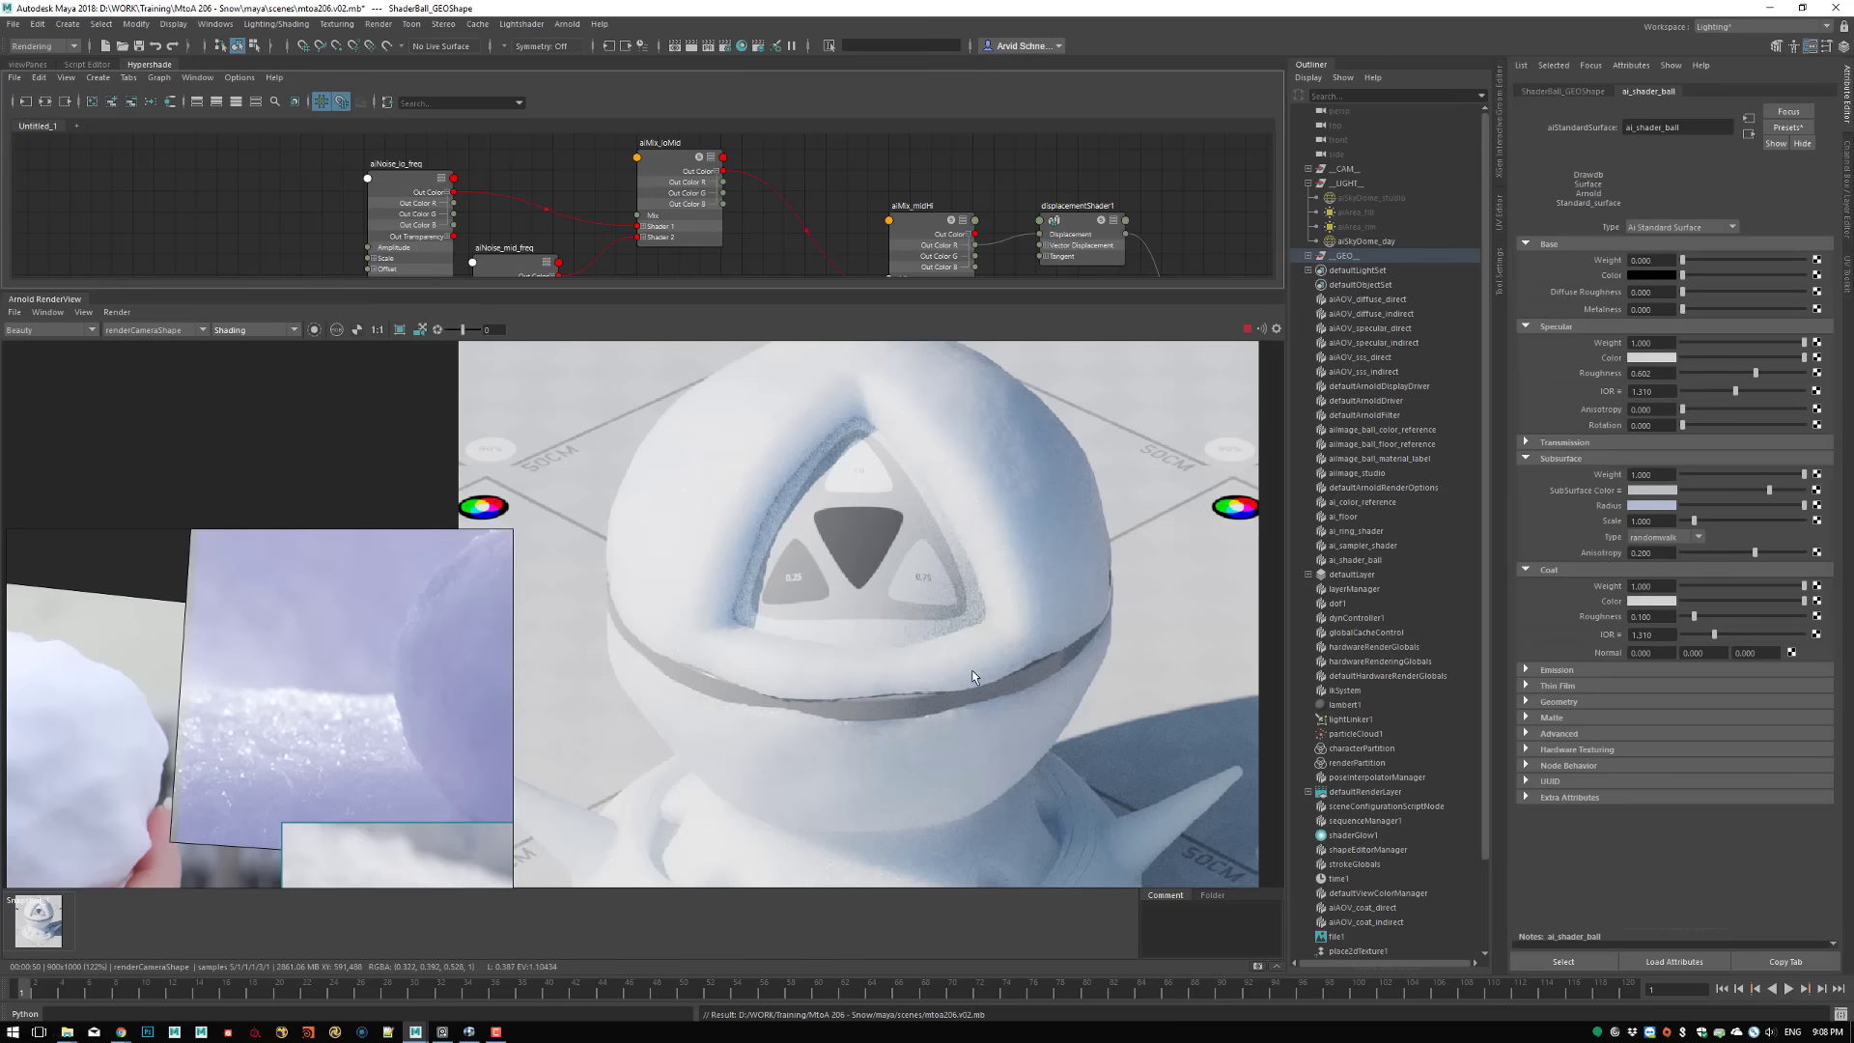
# Compare the fine snow detail on the pedestal rim, side arm and upper shell of the Beauty render with the reference photos
pyautogui.moveTo(970, 676); pyautogui.dragTo(862, 423, button='middle')
pyautogui.moveTo(860, 668); pyautogui.dragTo(939, 569, button='middle')
pyautogui.moveTo(1040, 575); pyautogui.dragTo(1258, 580, button='right')
pyautogui.scroll(3, 1014, 589)
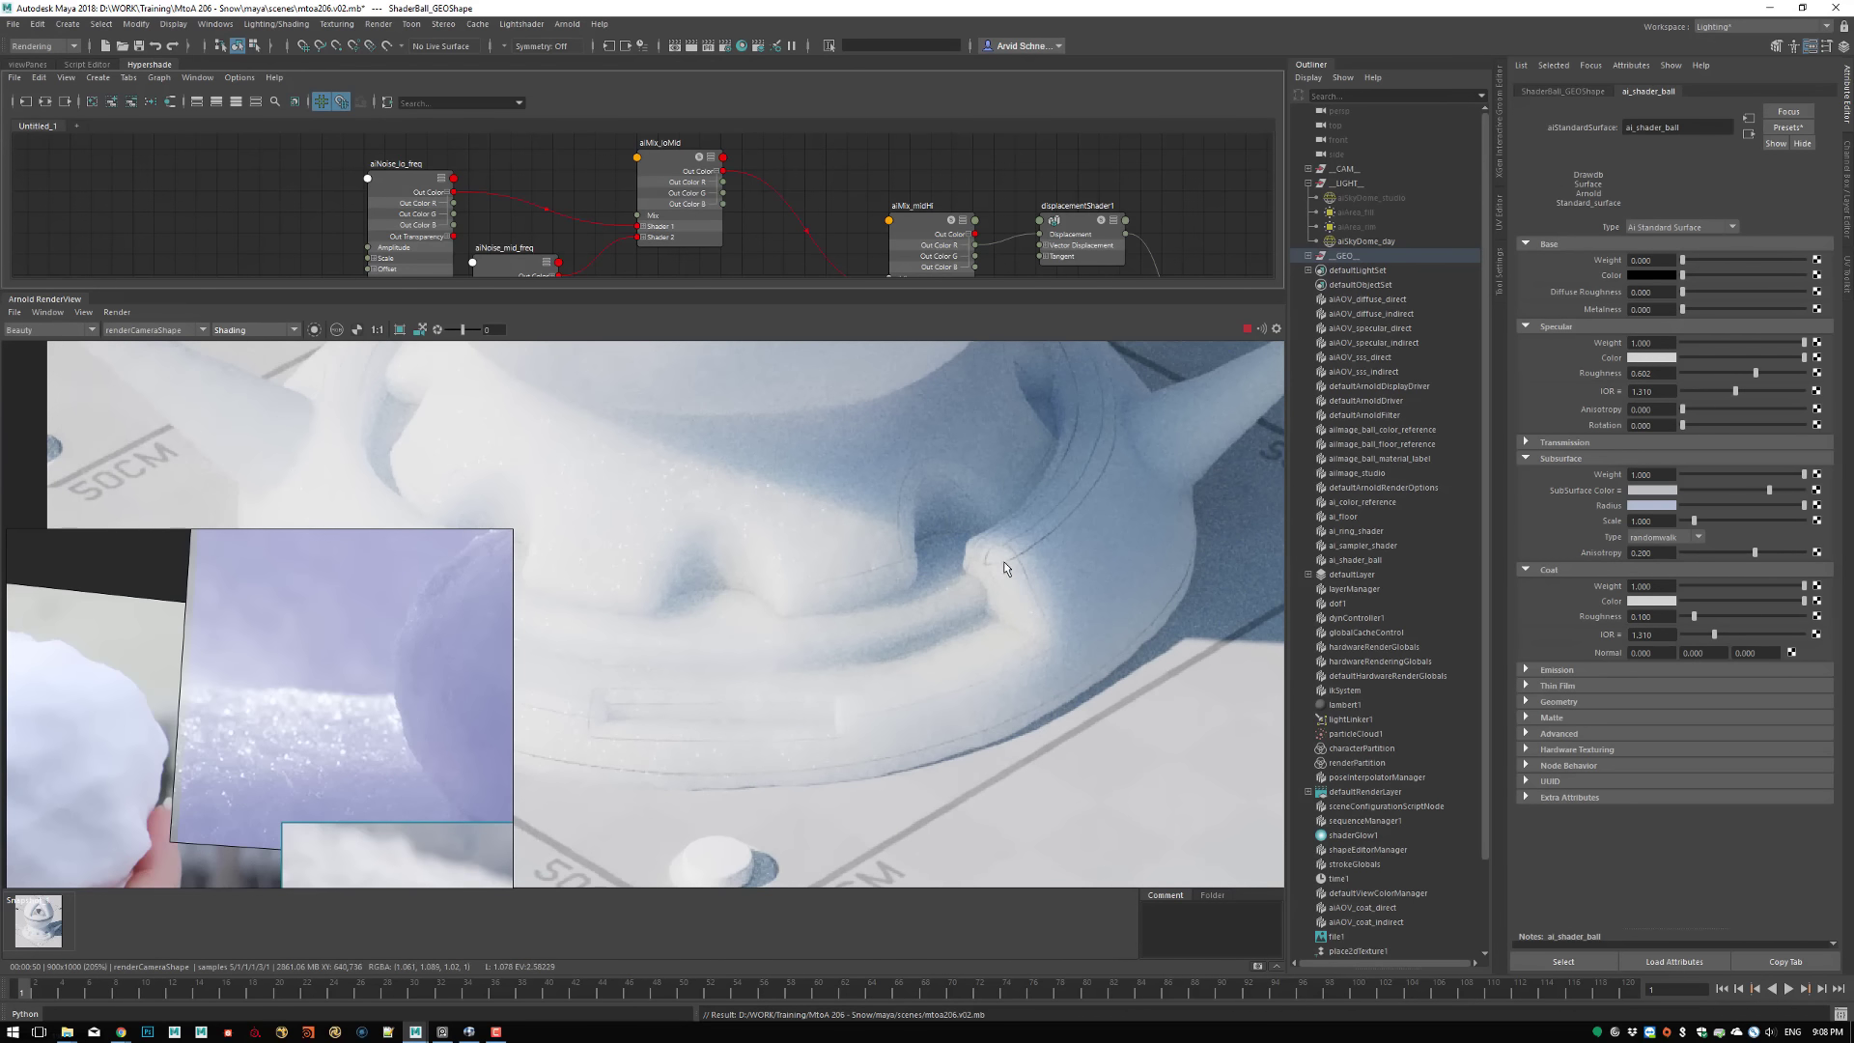
pyautogui.moveTo(724, 531); pyautogui.dragTo(879, 560, button='middle')
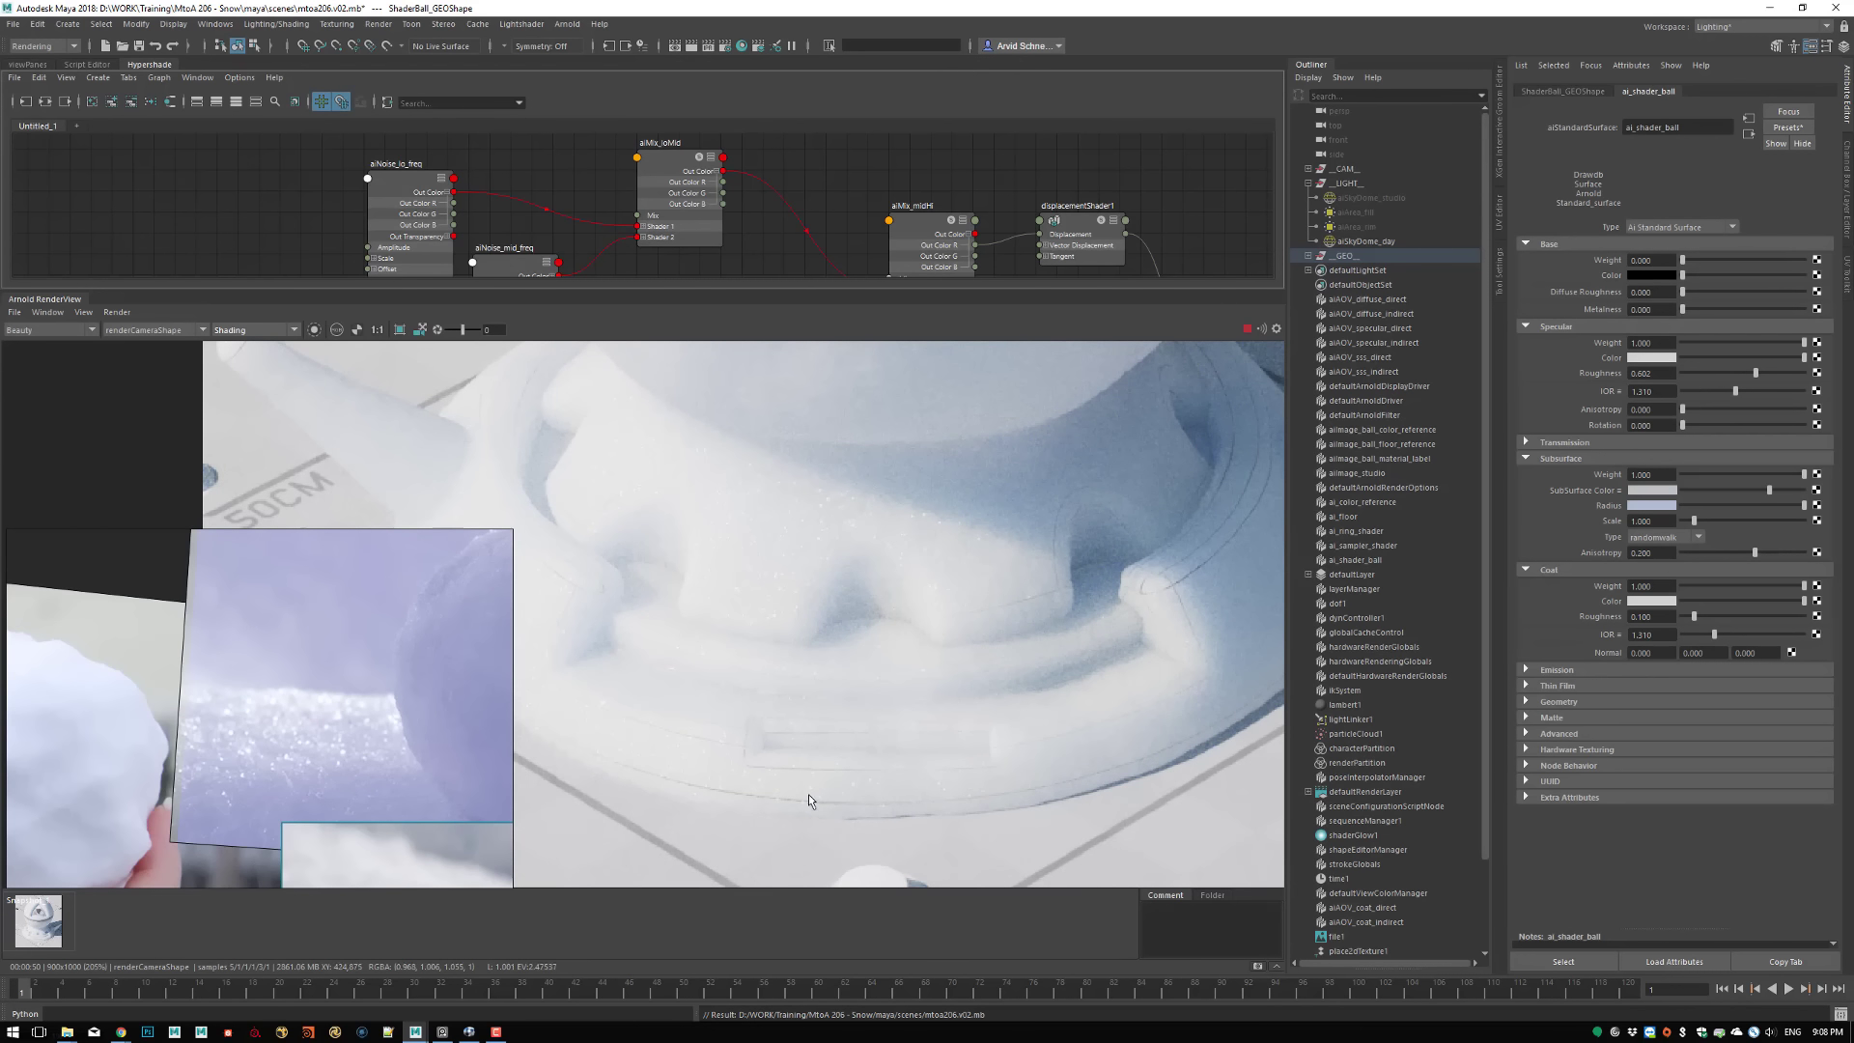
pyautogui.moveTo(768, 718); pyautogui.dragTo(1057, 800, button='middle')
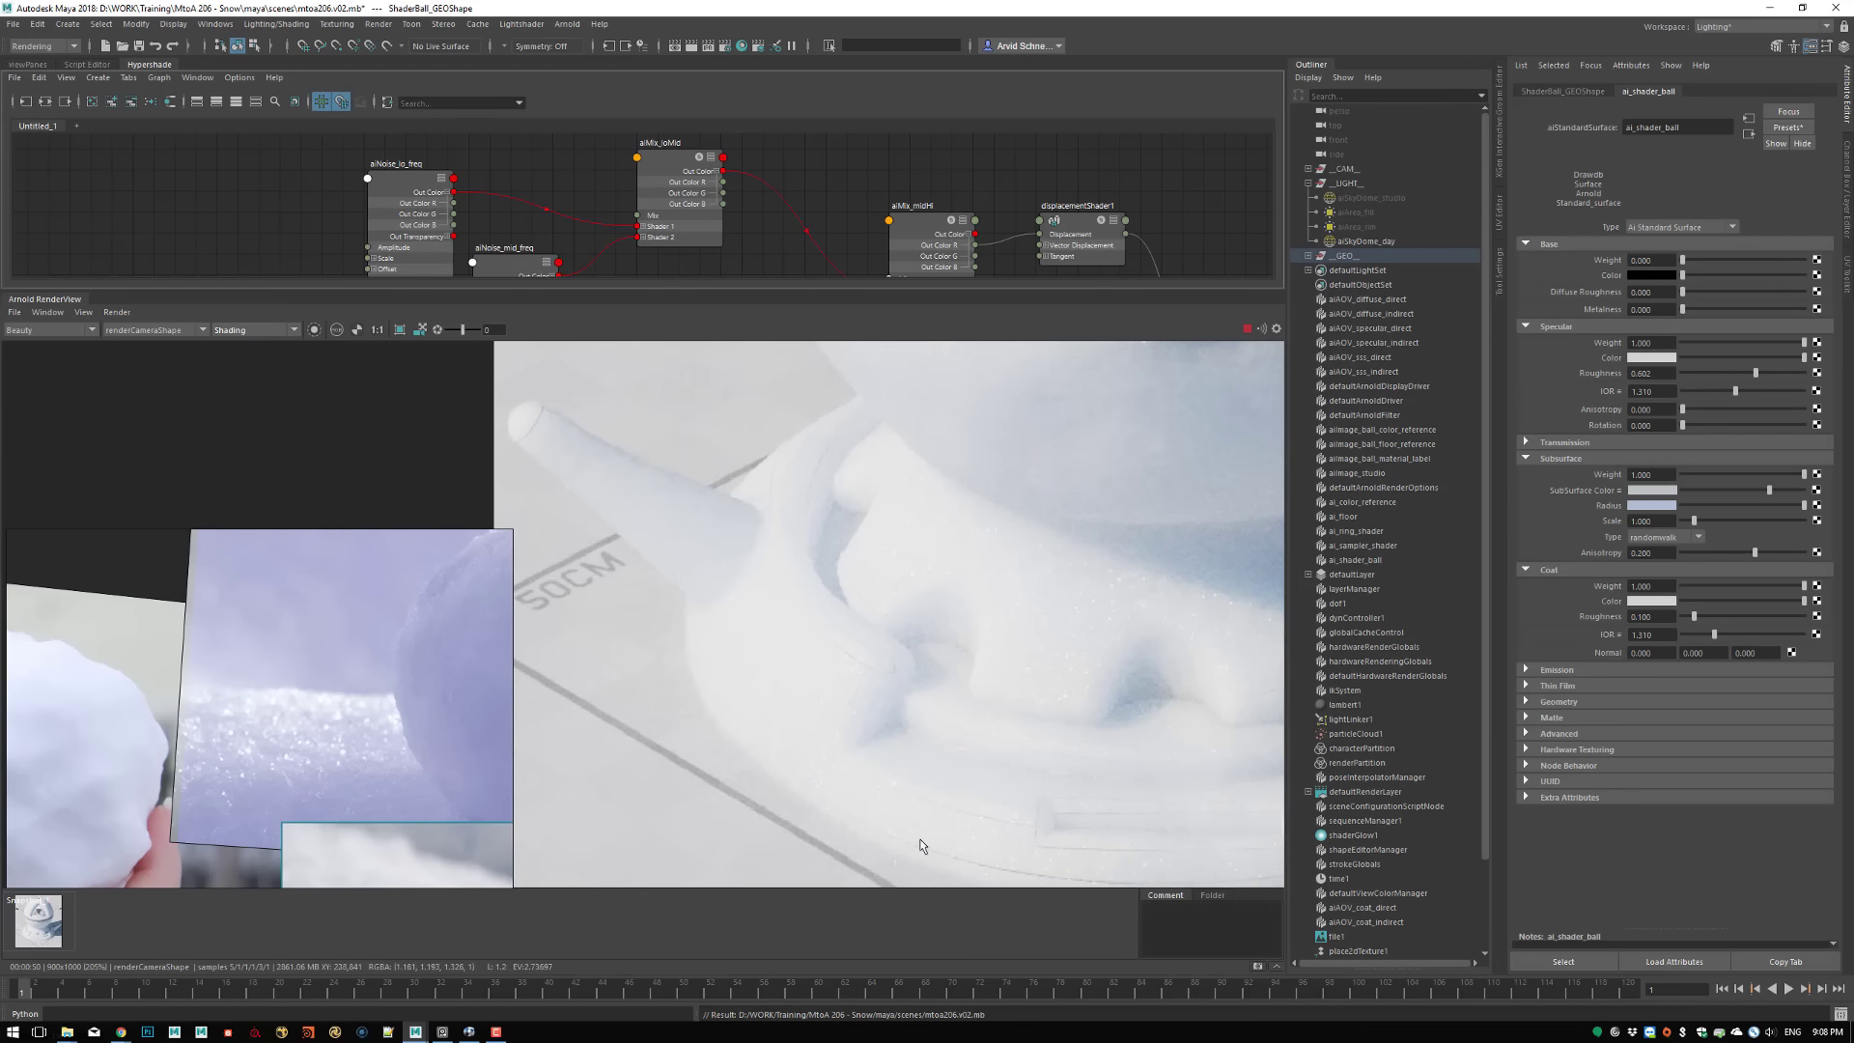
pyautogui.moveTo(750, 527); pyautogui.dragTo(919, 725, button='middle')
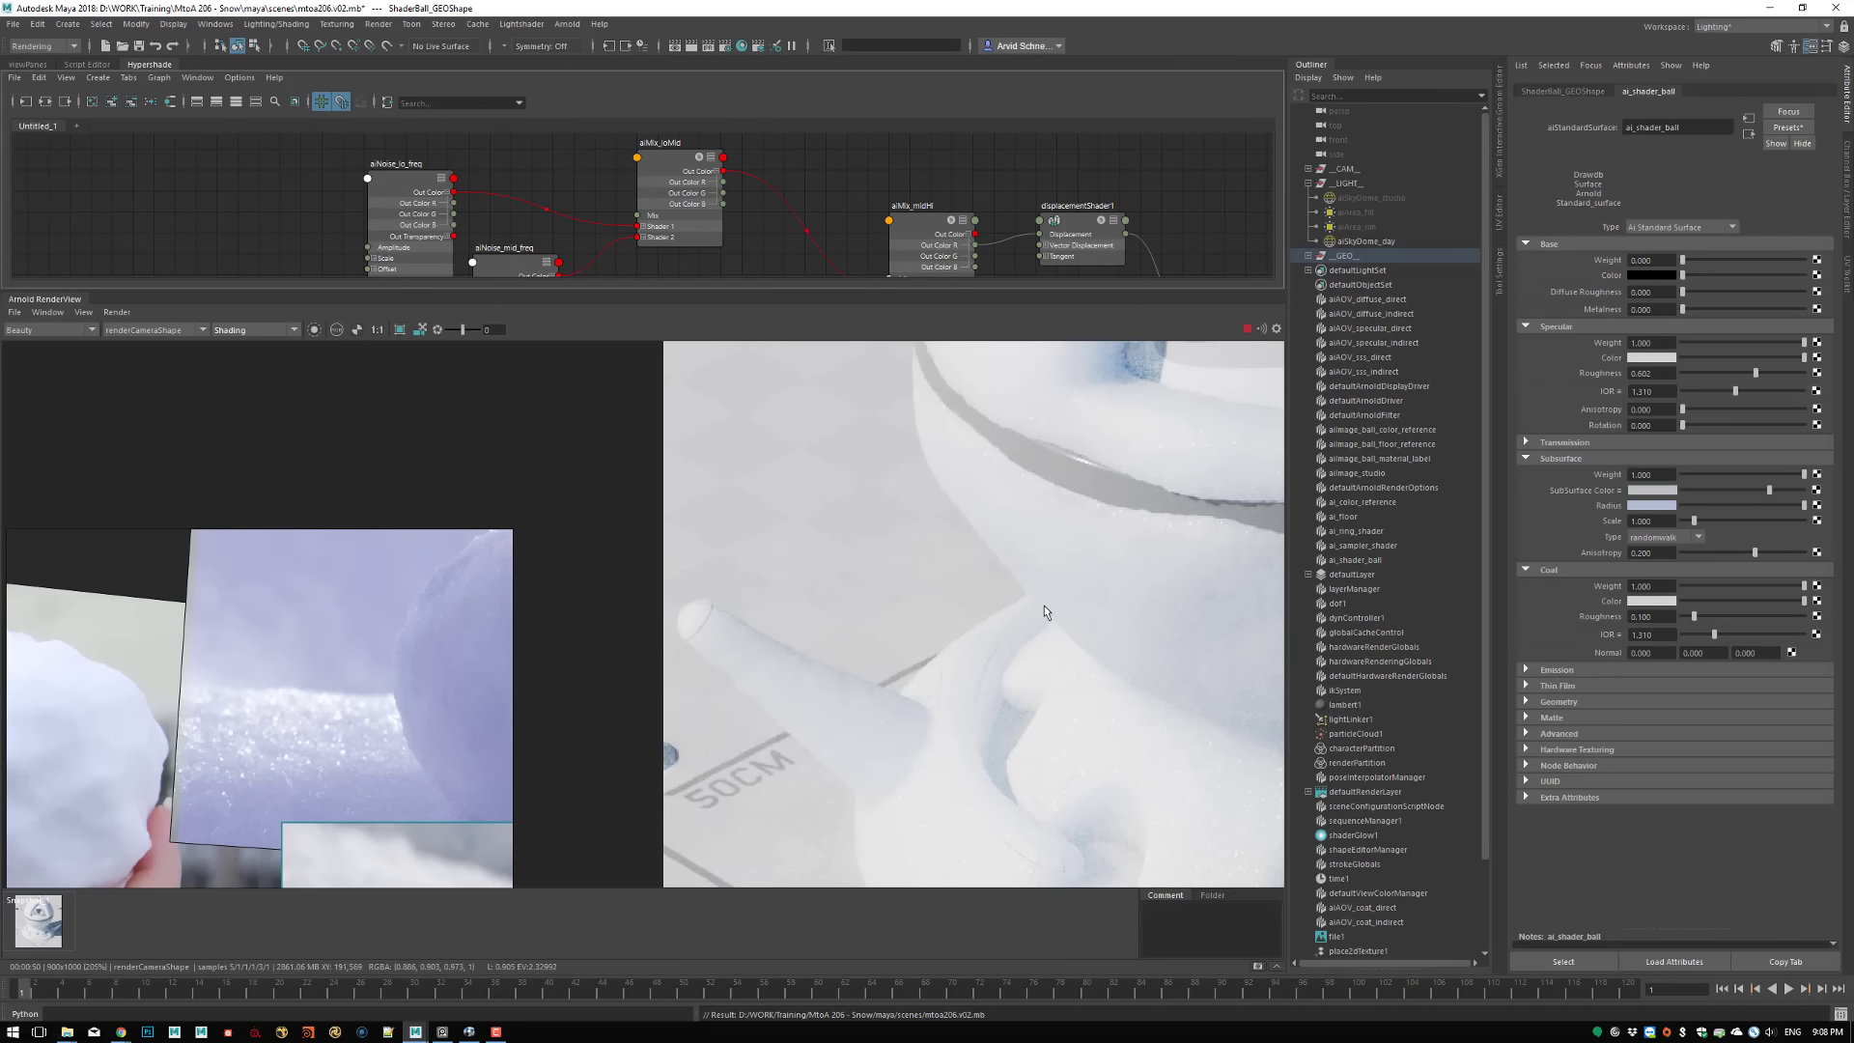
pyautogui.moveTo(1207, 395); pyautogui.dragTo(844, 714, button='middle')
pyautogui.scroll(1, 1068, 579)
pyautogui.moveTo(1069, 579); pyautogui.dragTo(1073, 727, button='middle')
pyautogui.scroll(-3, 966, 560)
pyautogui.scroll(3, 1149, 656)
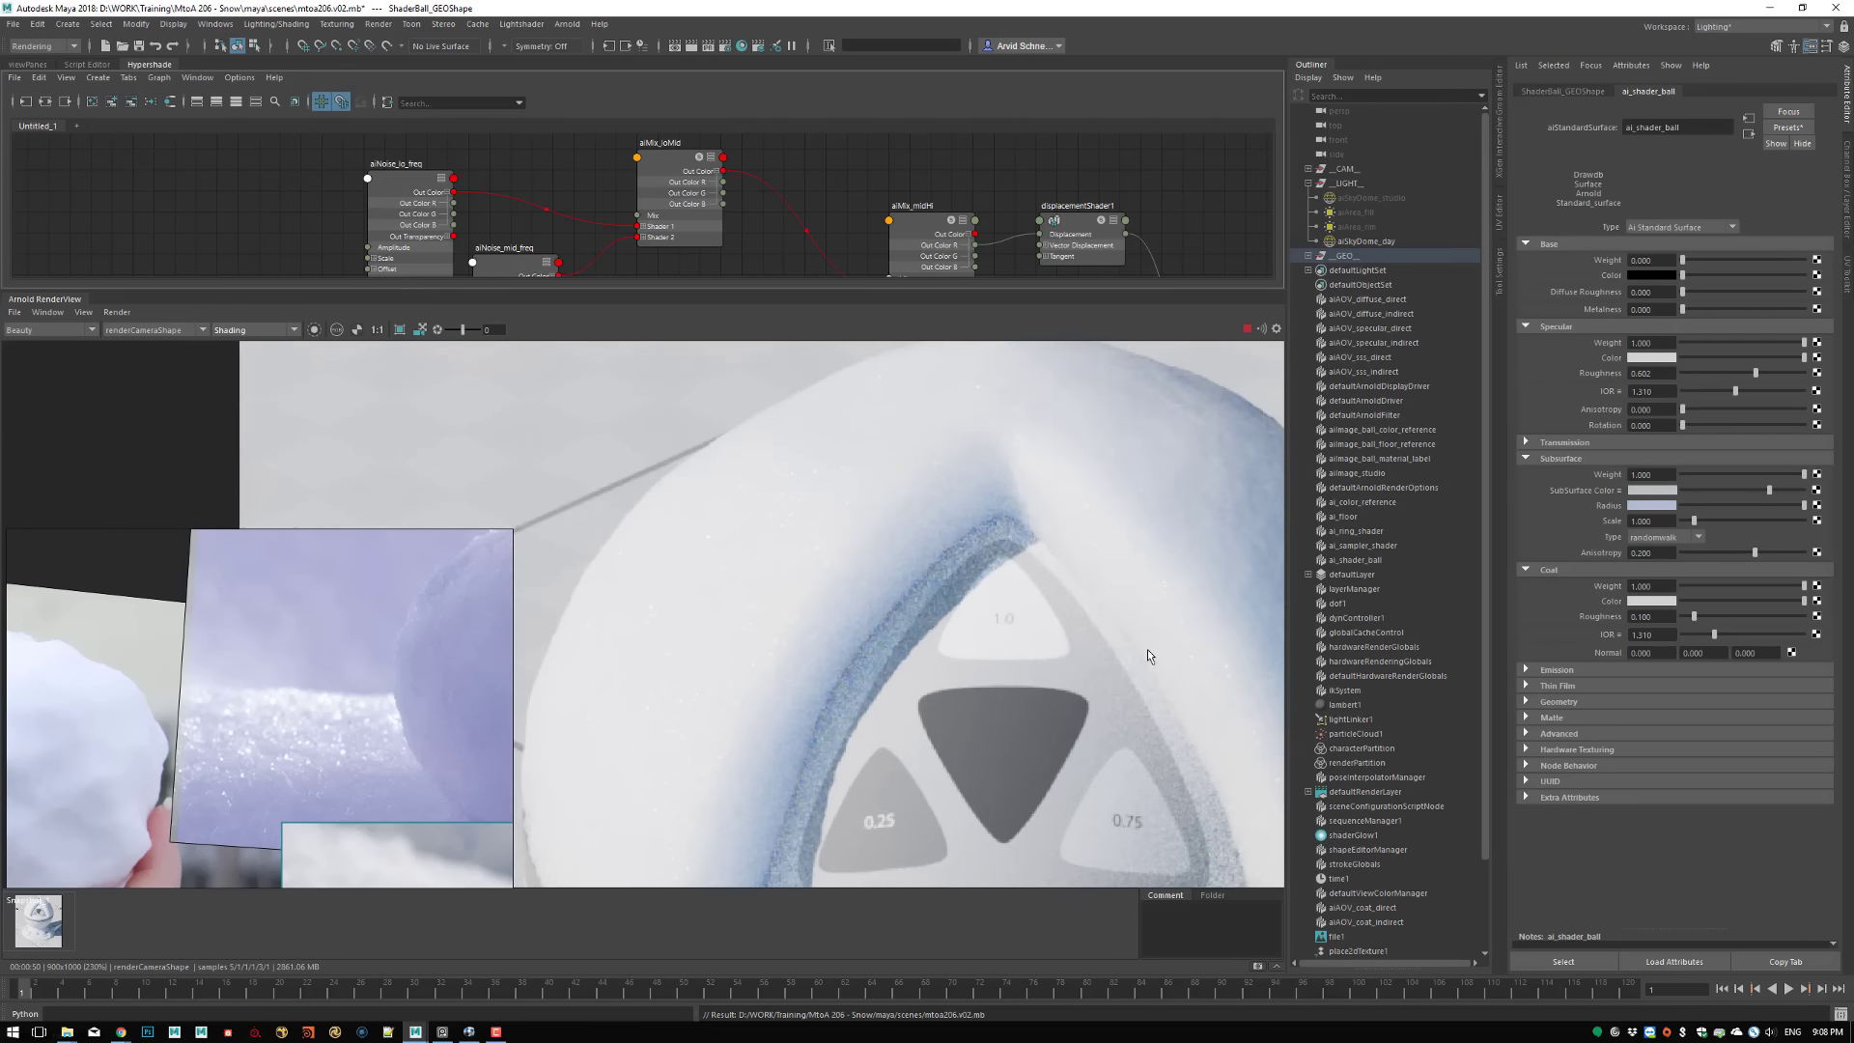
# Display the coat_direct AOV and examine the sparkles on the upper ball
pyautogui.click(44, 331)
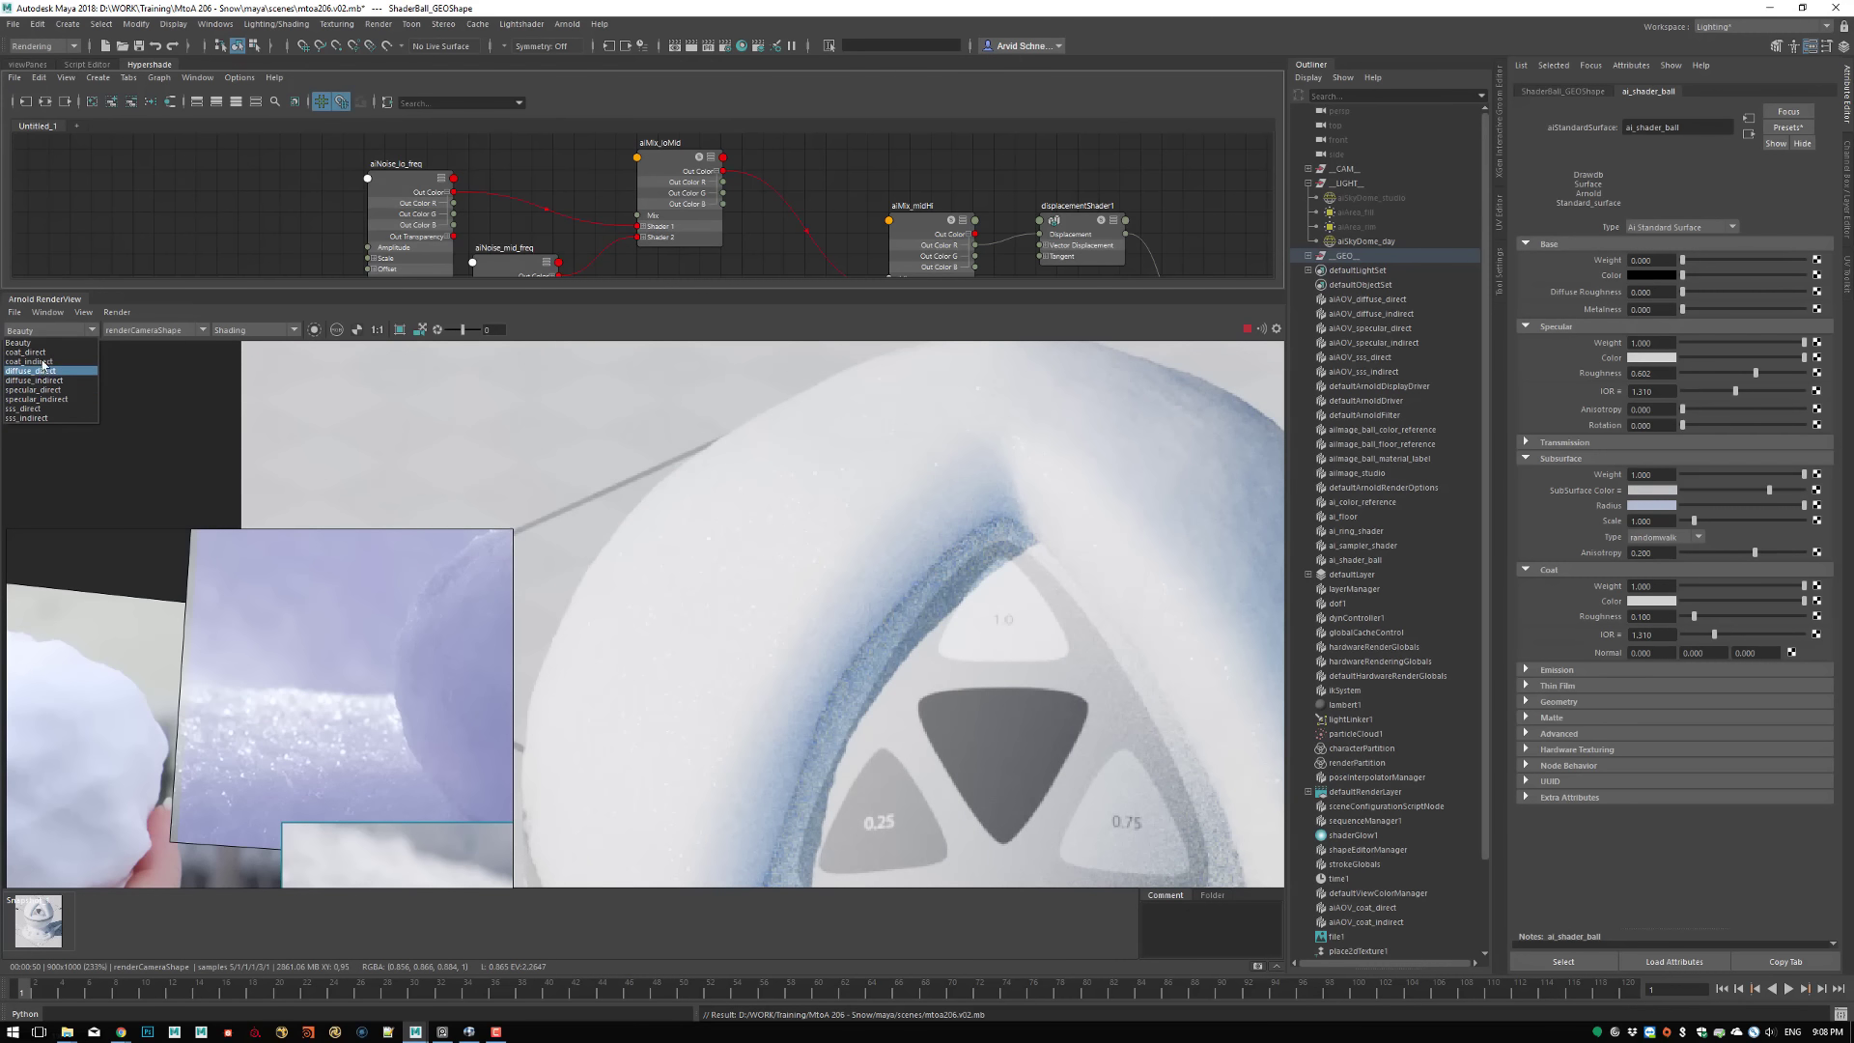
pyautogui.click(26, 351)
pyautogui.scroll(-3, 1009, 608)
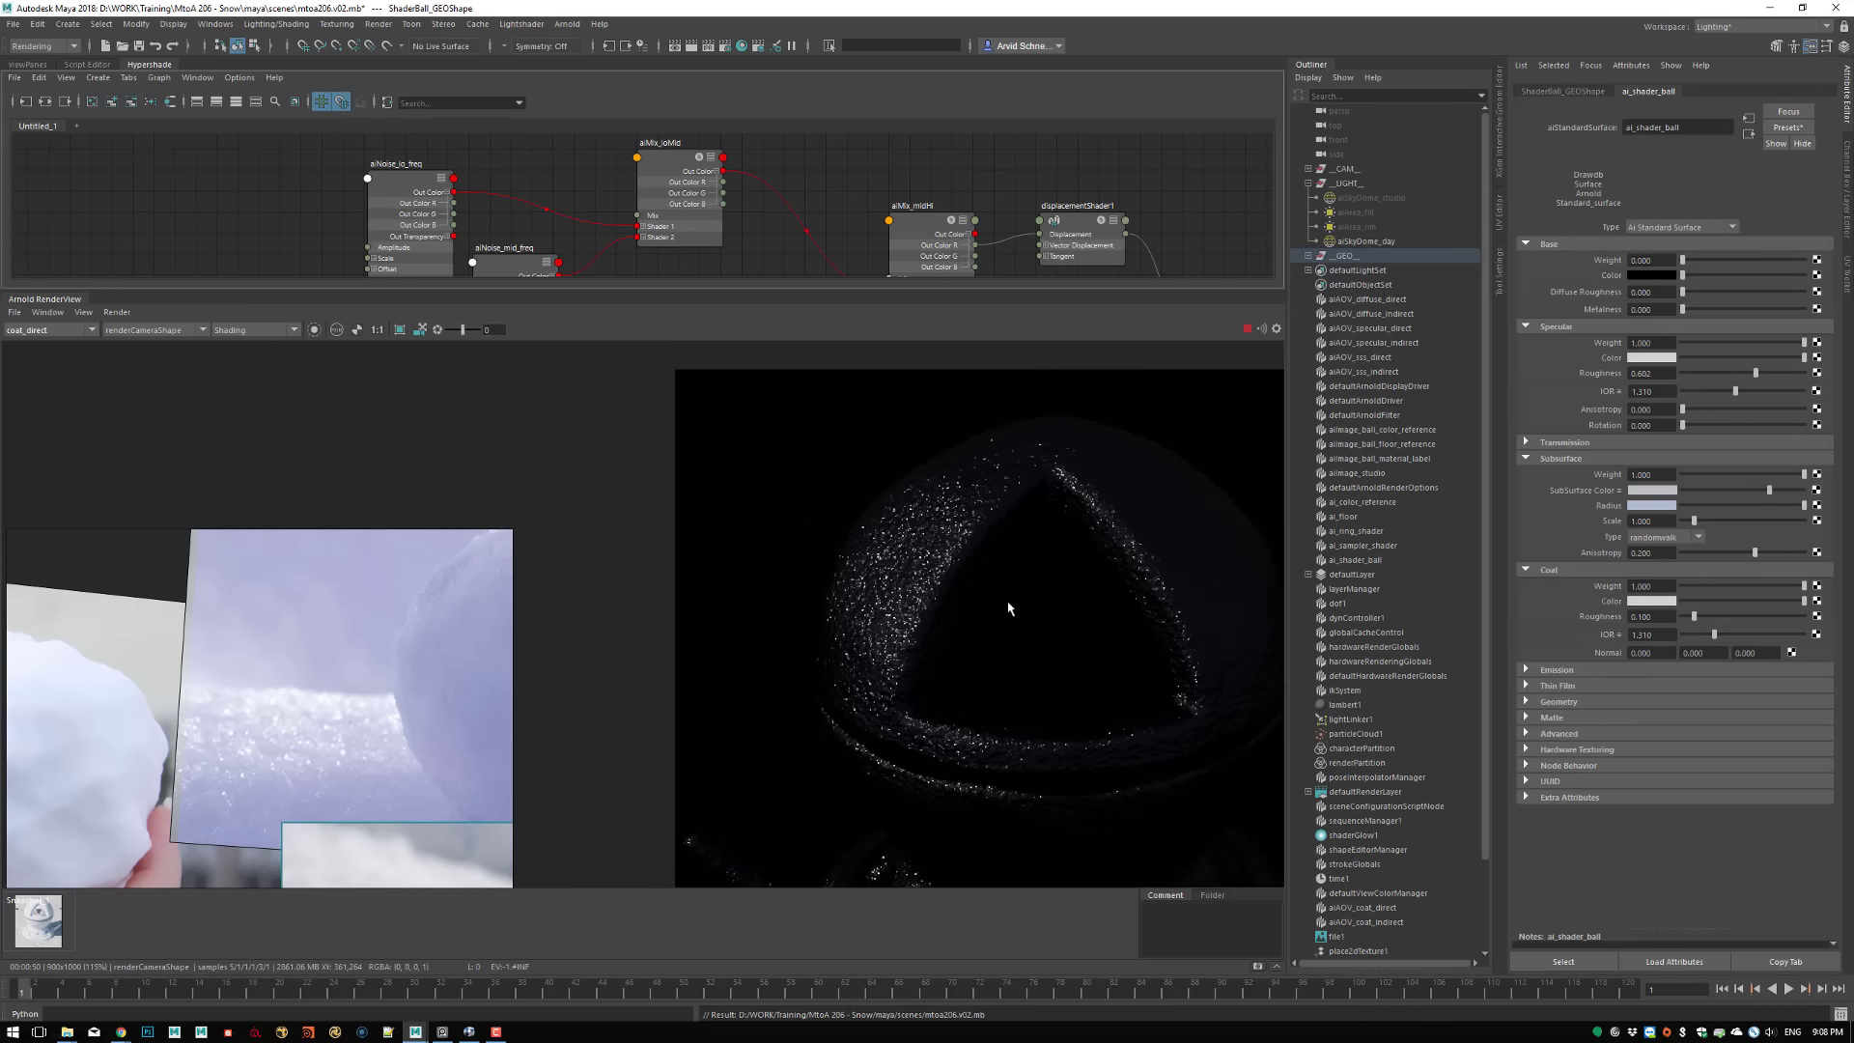
pyautogui.keyDown('alt'); pyautogui.moveTo(1009, 609); pyautogui.dragTo(872, 567, button='right'); pyautogui.keyUp('alt')
pyautogui.keyDown('alt'); pyautogui.moveTo(872, 567); pyautogui.dragTo(711, 451, button='middle'); pyautogui.keyUp('alt')
pyautogui.keyDown('alt'); pyautogui.moveTo(712, 451); pyautogui.dragTo(873, 501, button='right'); pyautogui.keyUp('alt')
pyautogui.keyDown('alt'); pyautogui.moveTo(853, 504); pyautogui.dragTo(807, 542, button='middle'); pyautogui.keyUp('alt')
pyautogui.keyDown('alt'); pyautogui.moveTo(807, 541); pyautogui.dragTo(927, 547, button='right'); pyautogui.keyUp('alt')
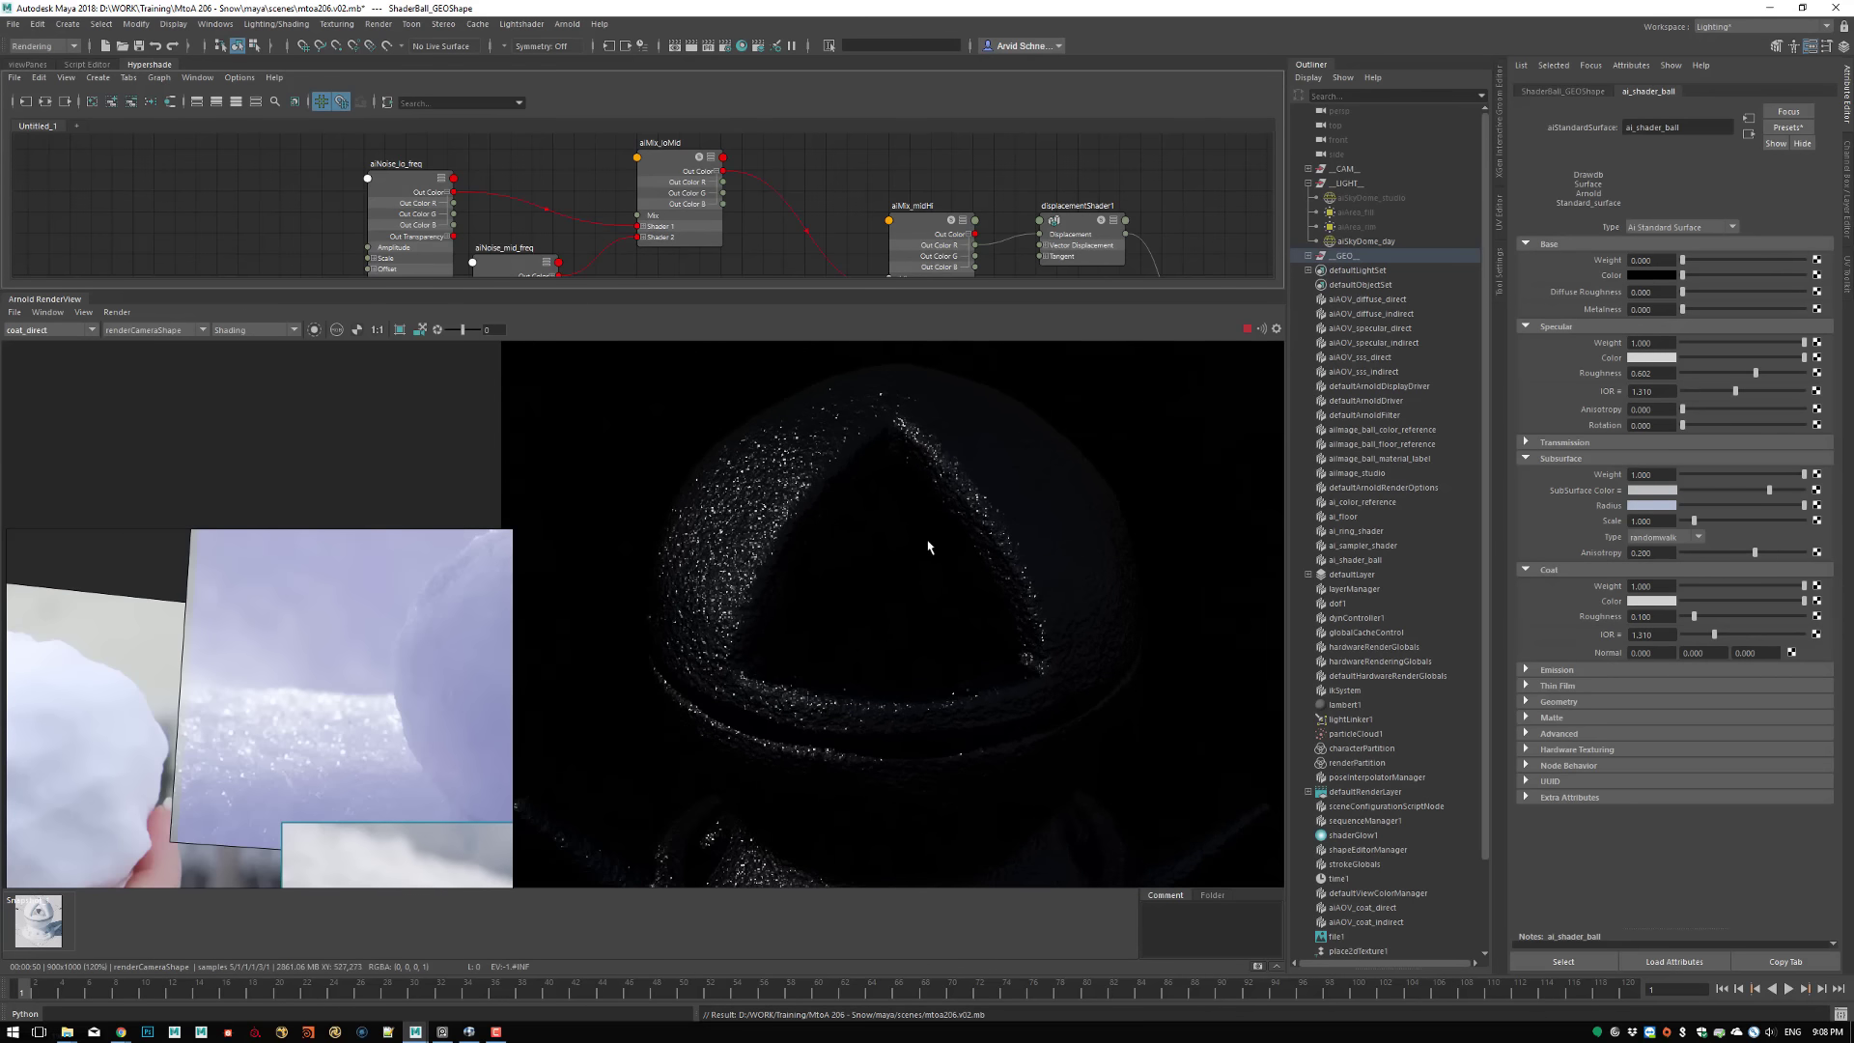
# Display the specular_direct AOV and examine the rough specular reflection over the upper ball
pyautogui.click(43, 331)
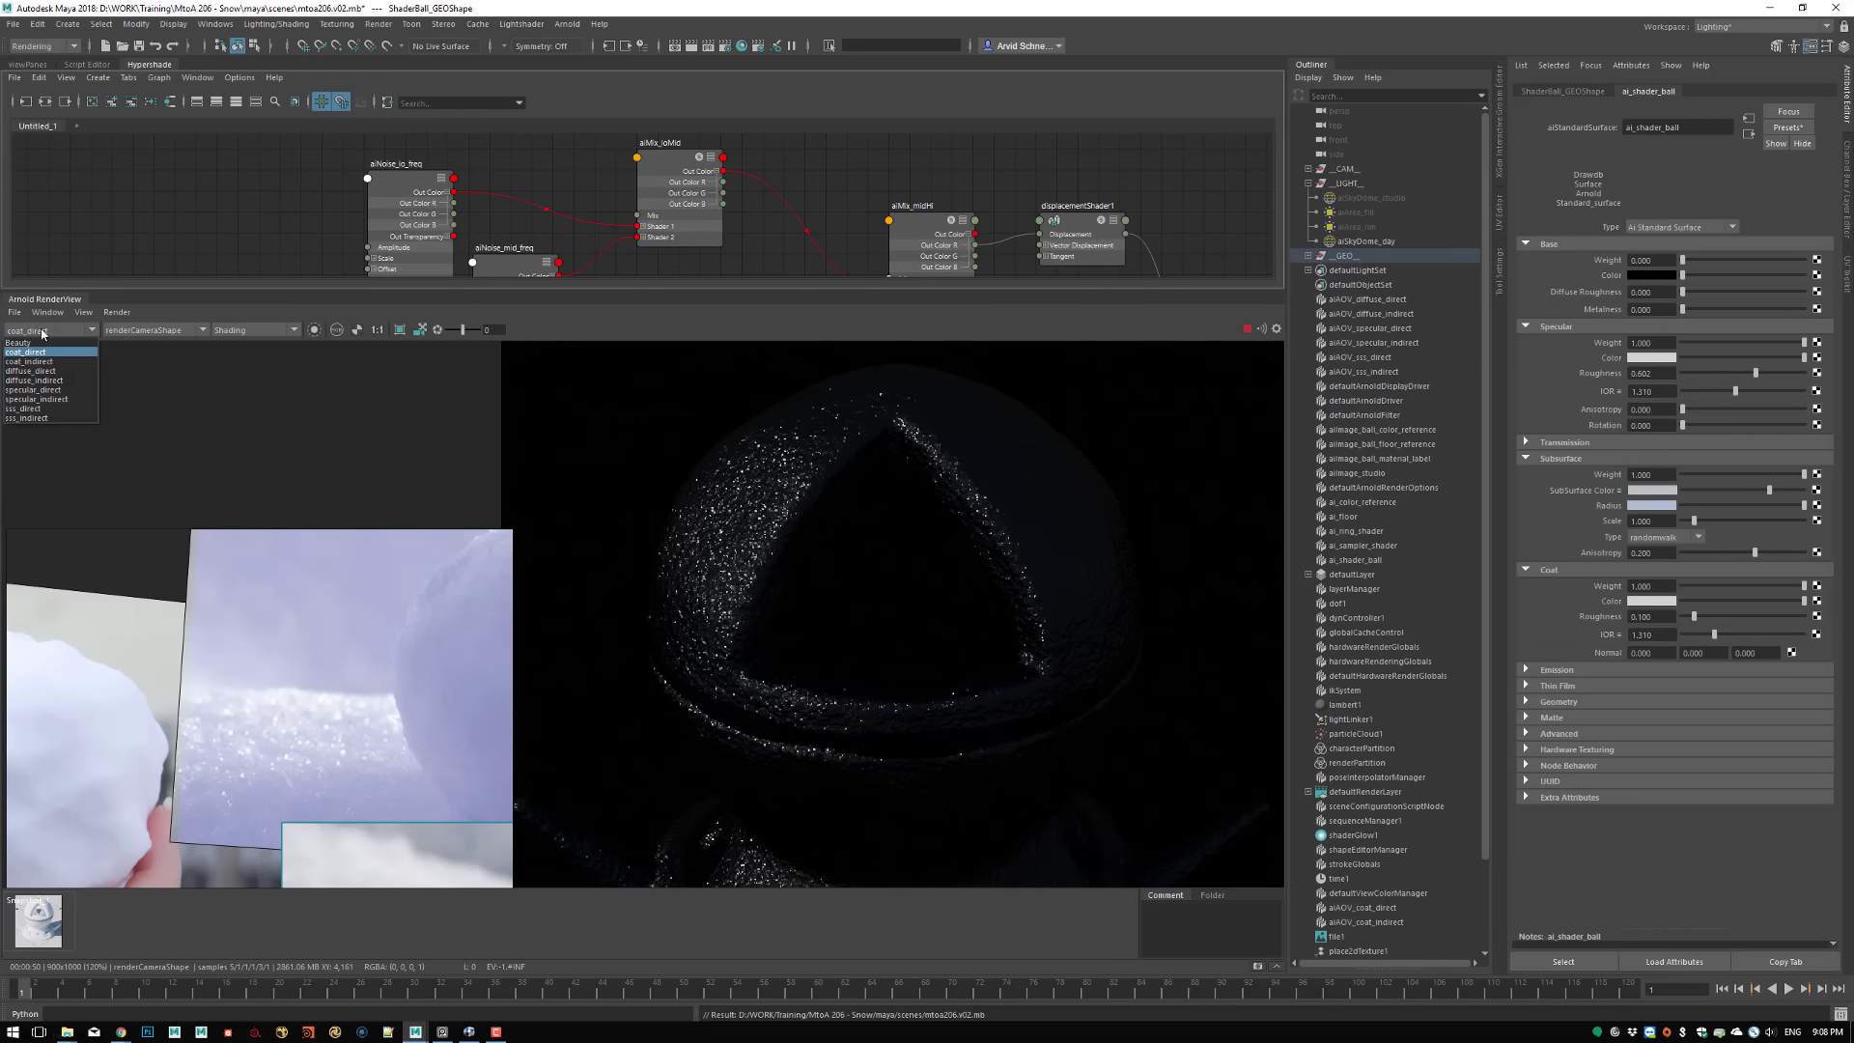
pyautogui.click(44, 389)
pyautogui.keyDown('alt'); pyautogui.moveTo(799, 559); pyautogui.dragTo(803, 604, button='middle'); pyautogui.keyUp('alt')
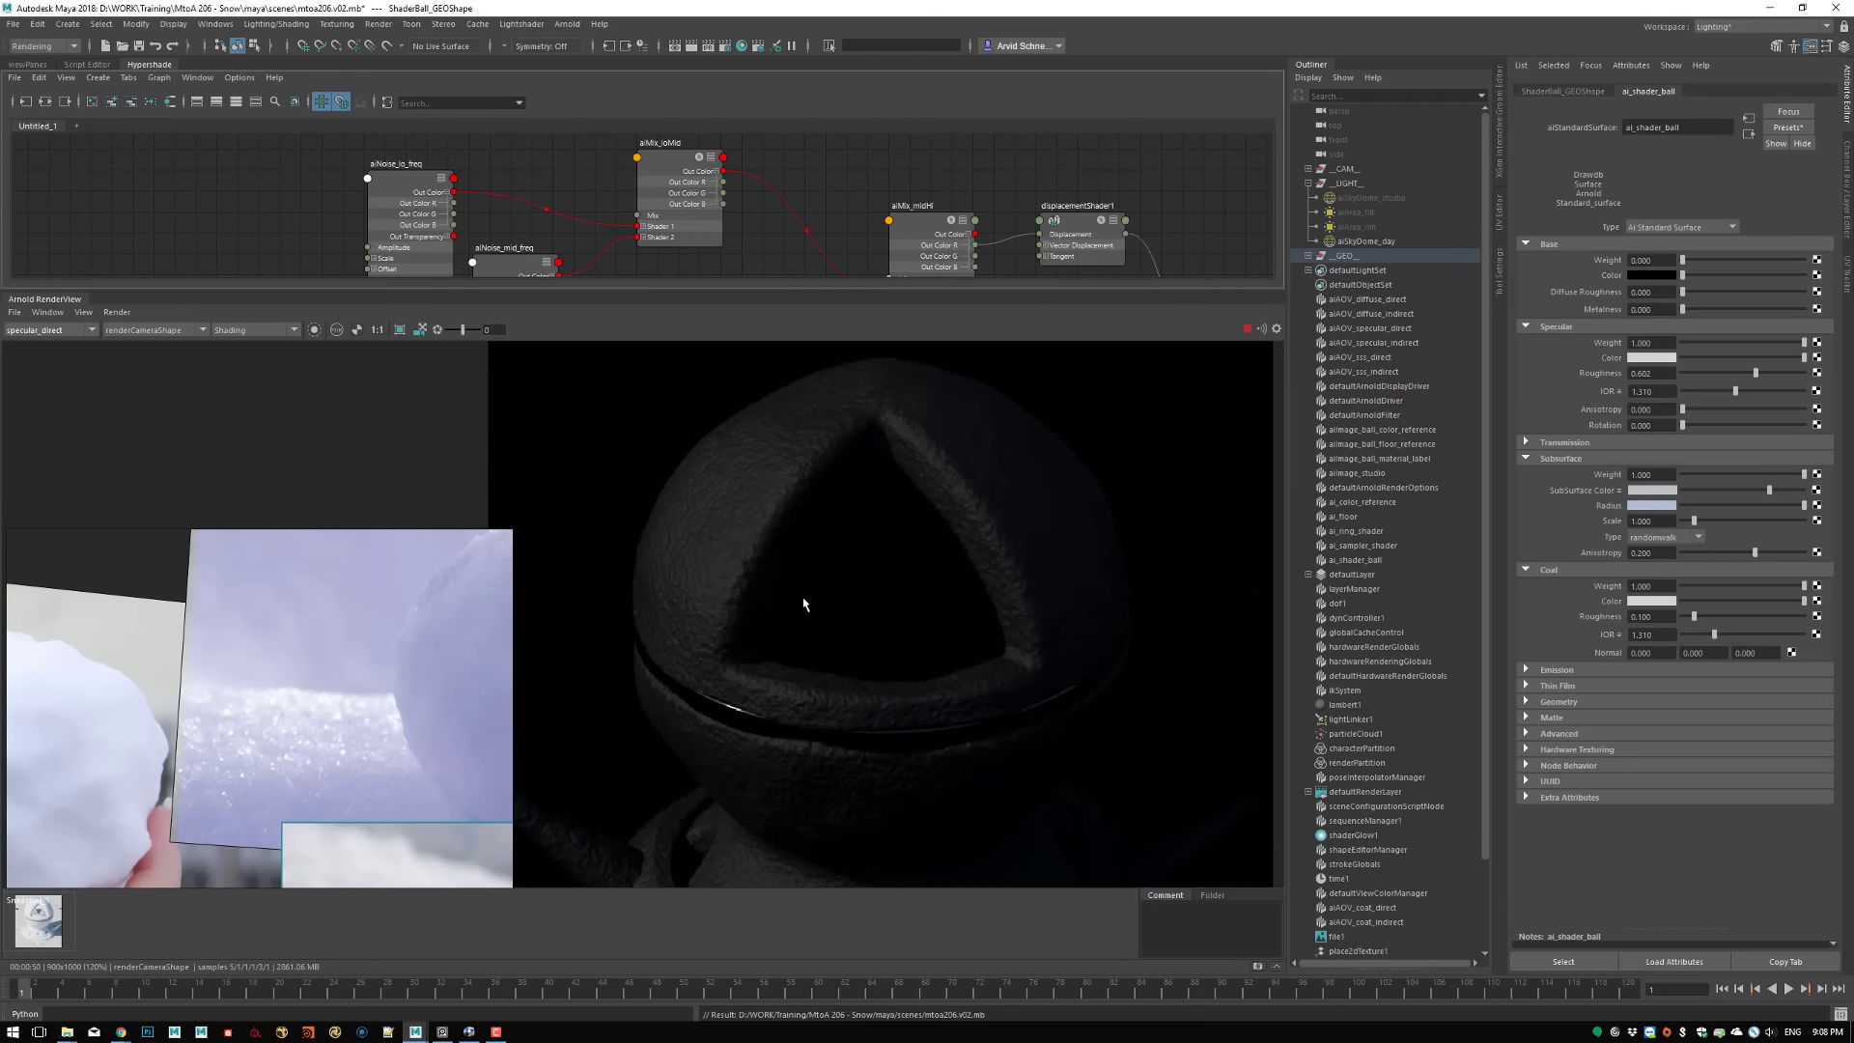
pyautogui.keyDown('alt'); pyautogui.moveTo(804, 604); pyautogui.dragTo(954, 551, button='right'); pyautogui.keyUp('alt')
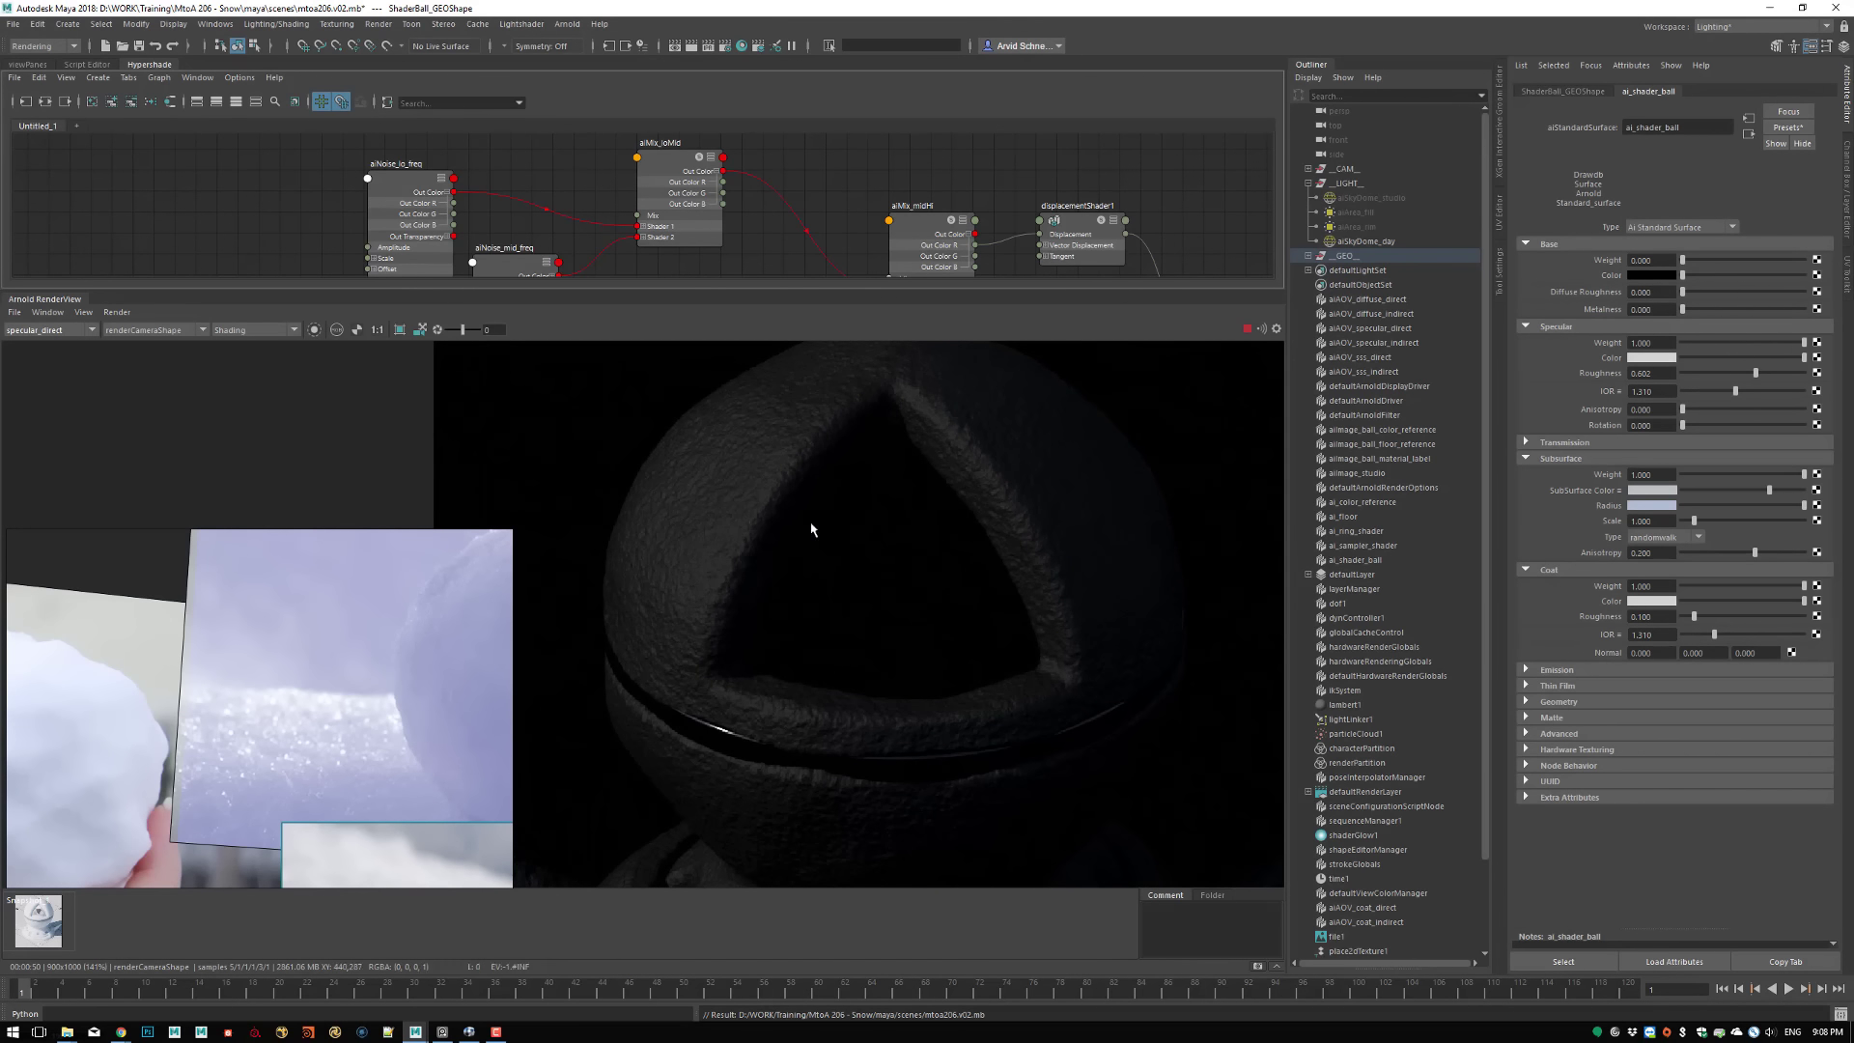
# Restrict the specular_direct render to a crop region over the ball's upper sunlit side and set ai_shader_ball's specular roughness to 0.247
pyautogui.keyDown('alt'); pyautogui.moveTo(811, 529); pyautogui.dragTo(898, 570, button='middle'); pyautogui.keyUp('alt')
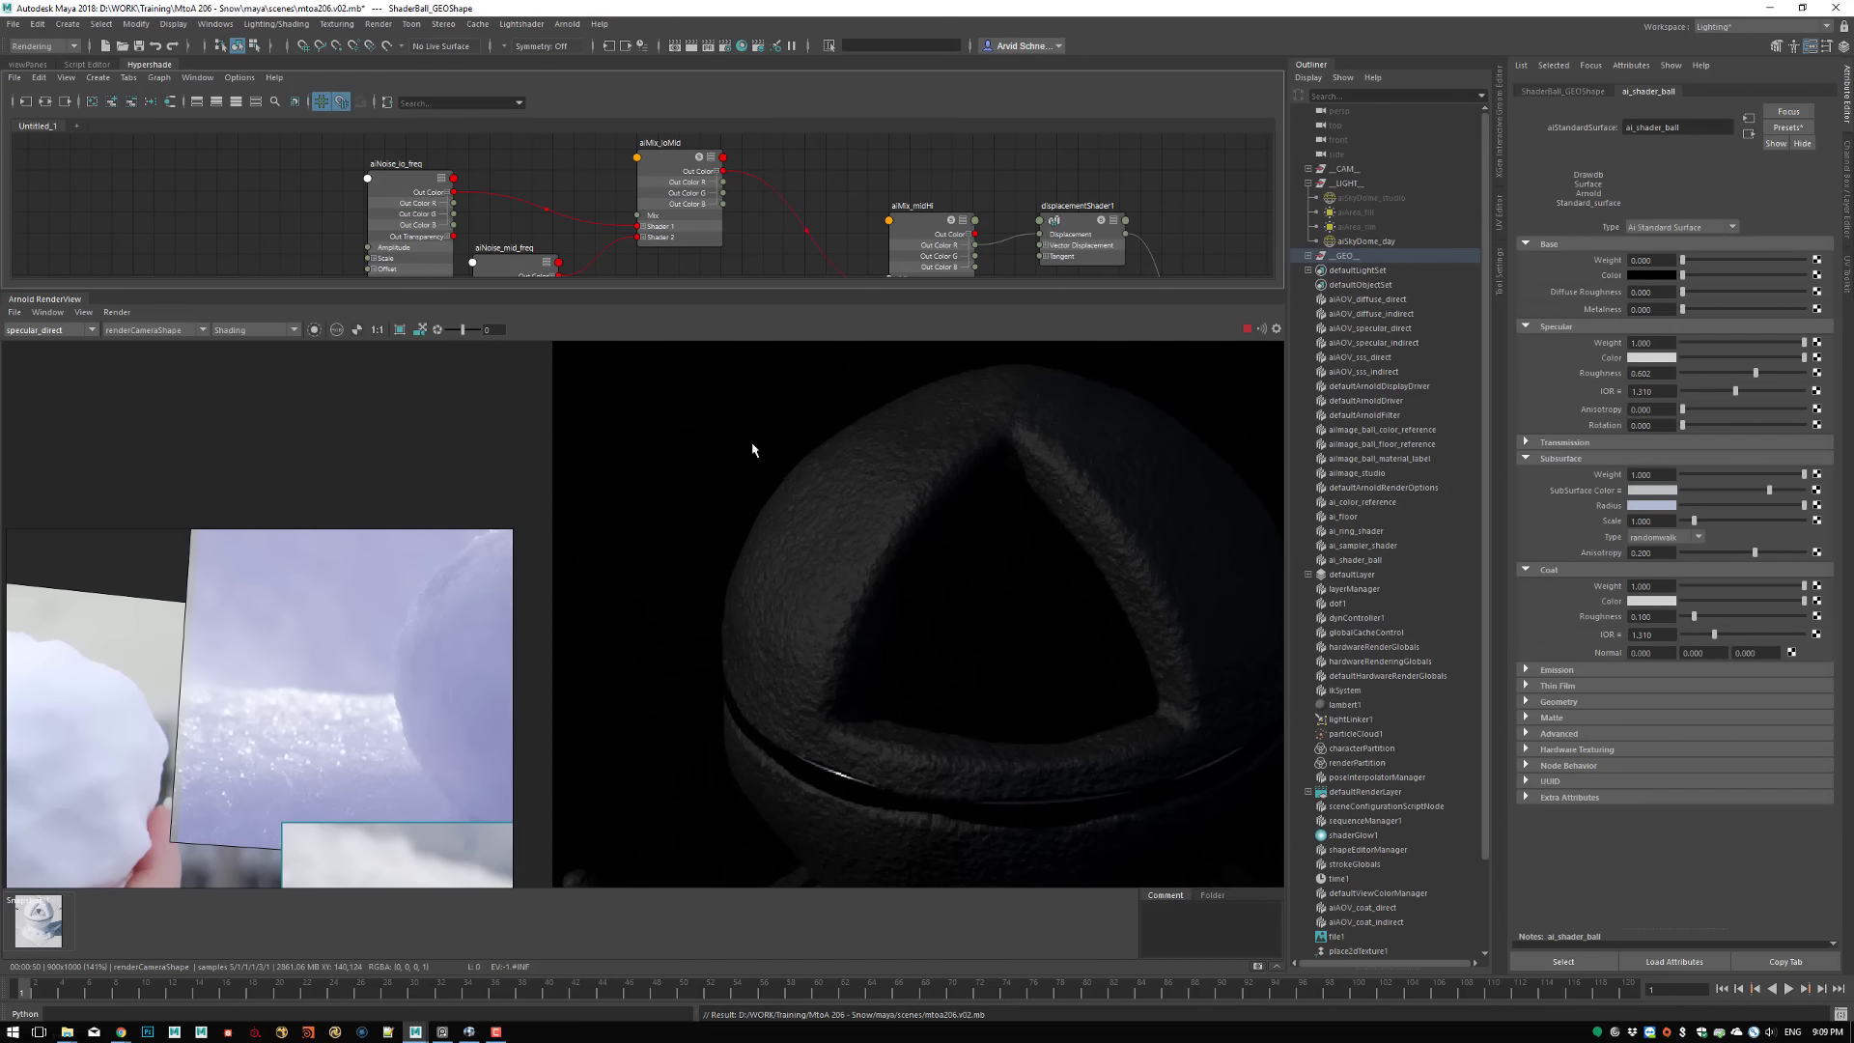
pyautogui.moveTo(678, 398); pyautogui.dragTo(956, 693)
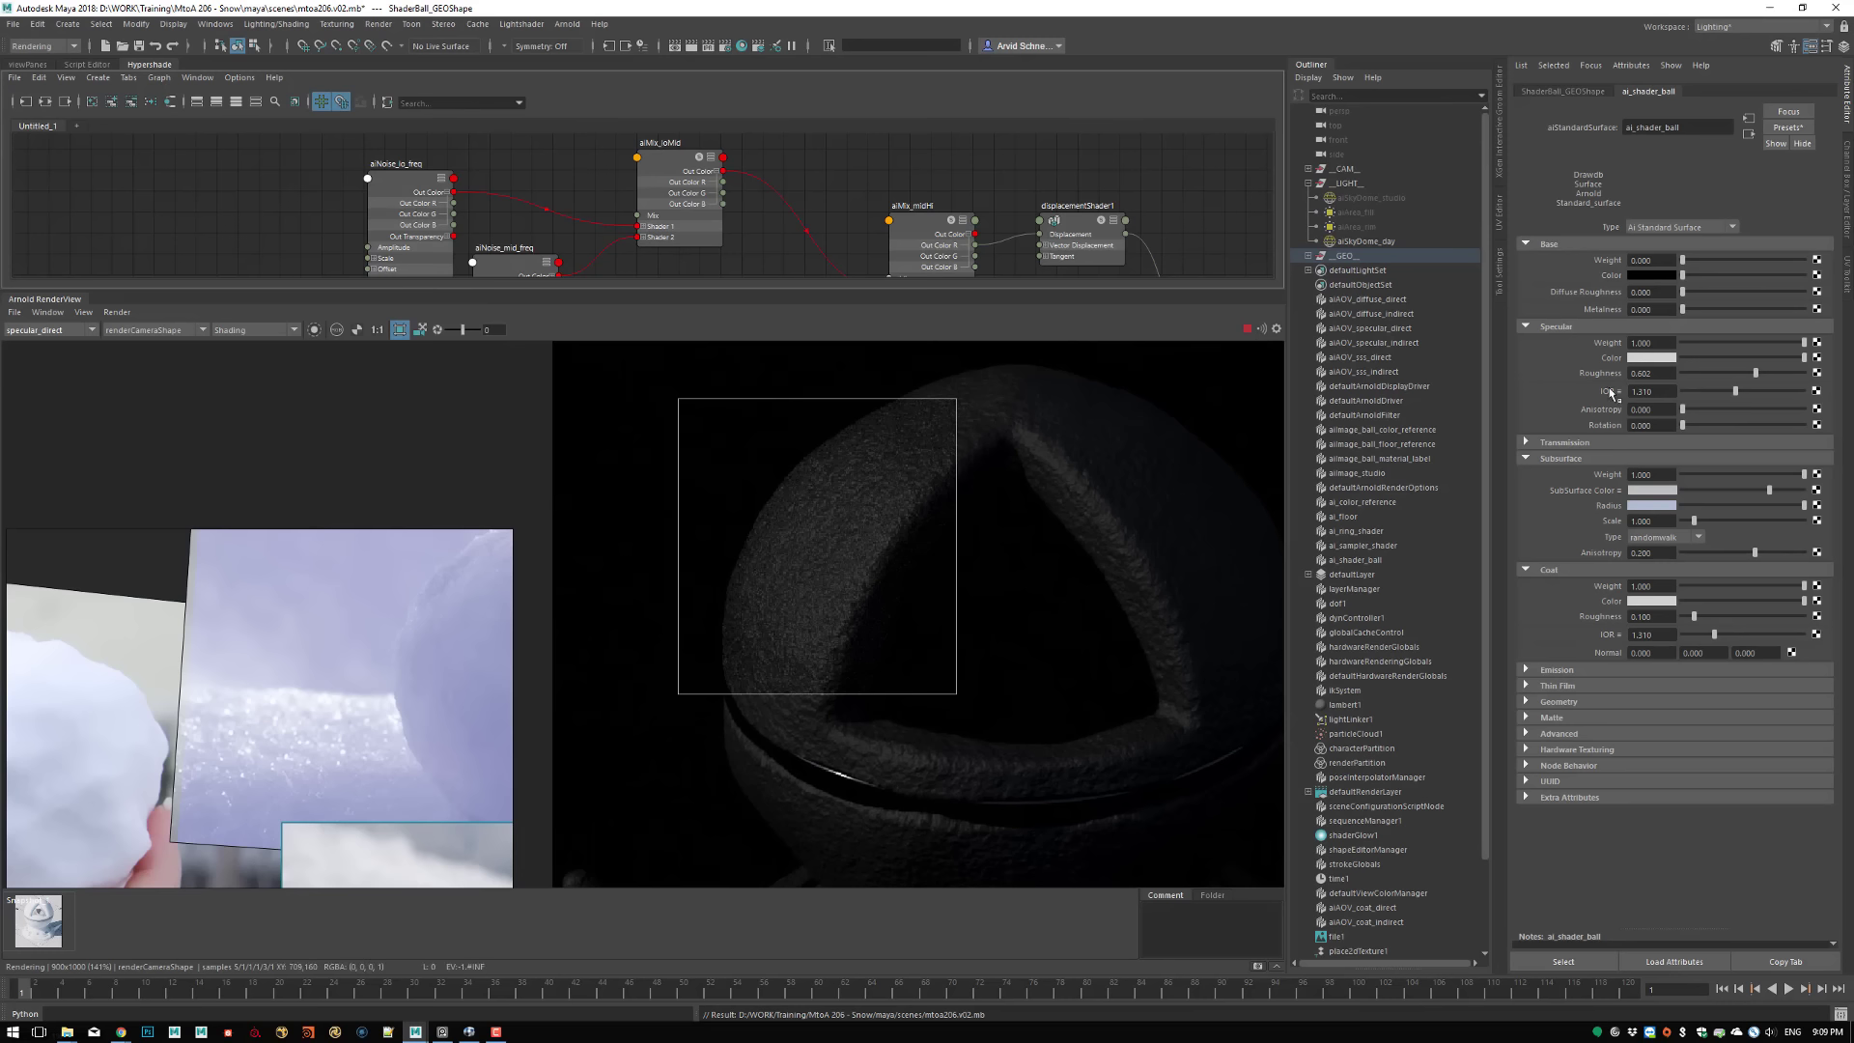
pyautogui.click(1728, 373)
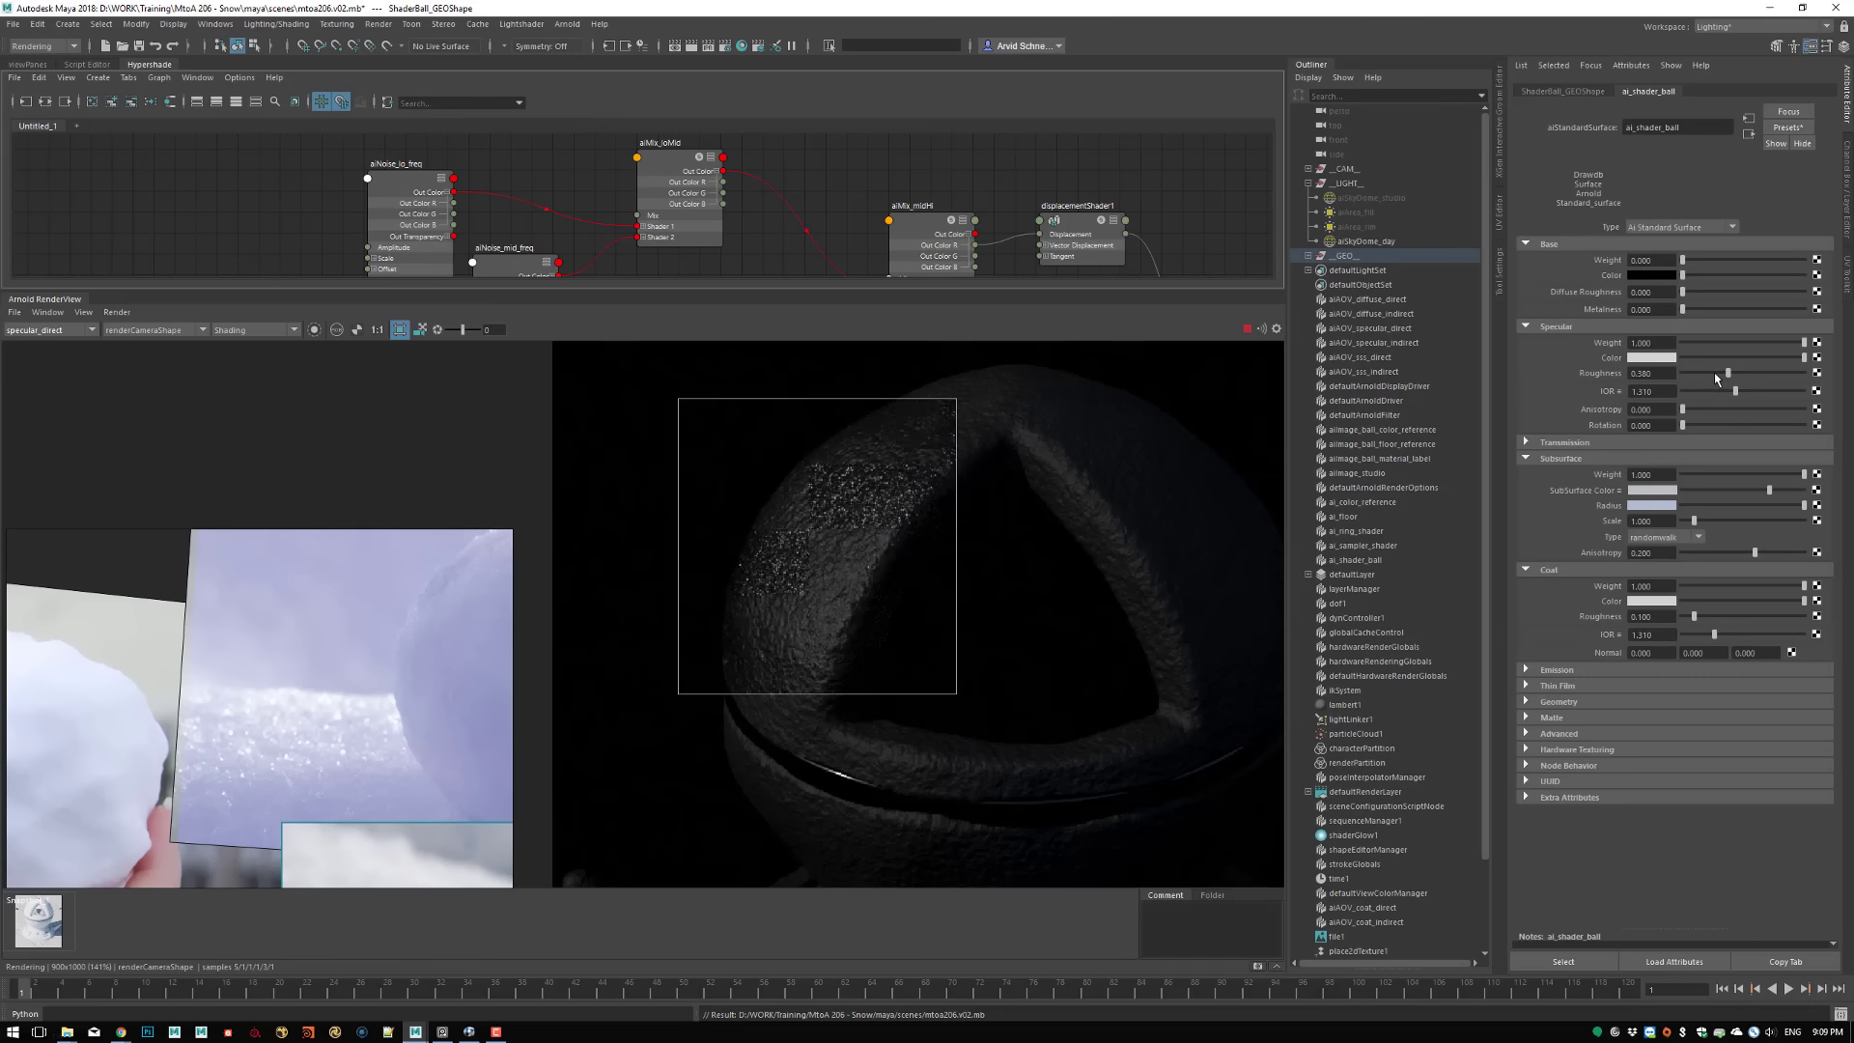
pyautogui.click(1711, 373)
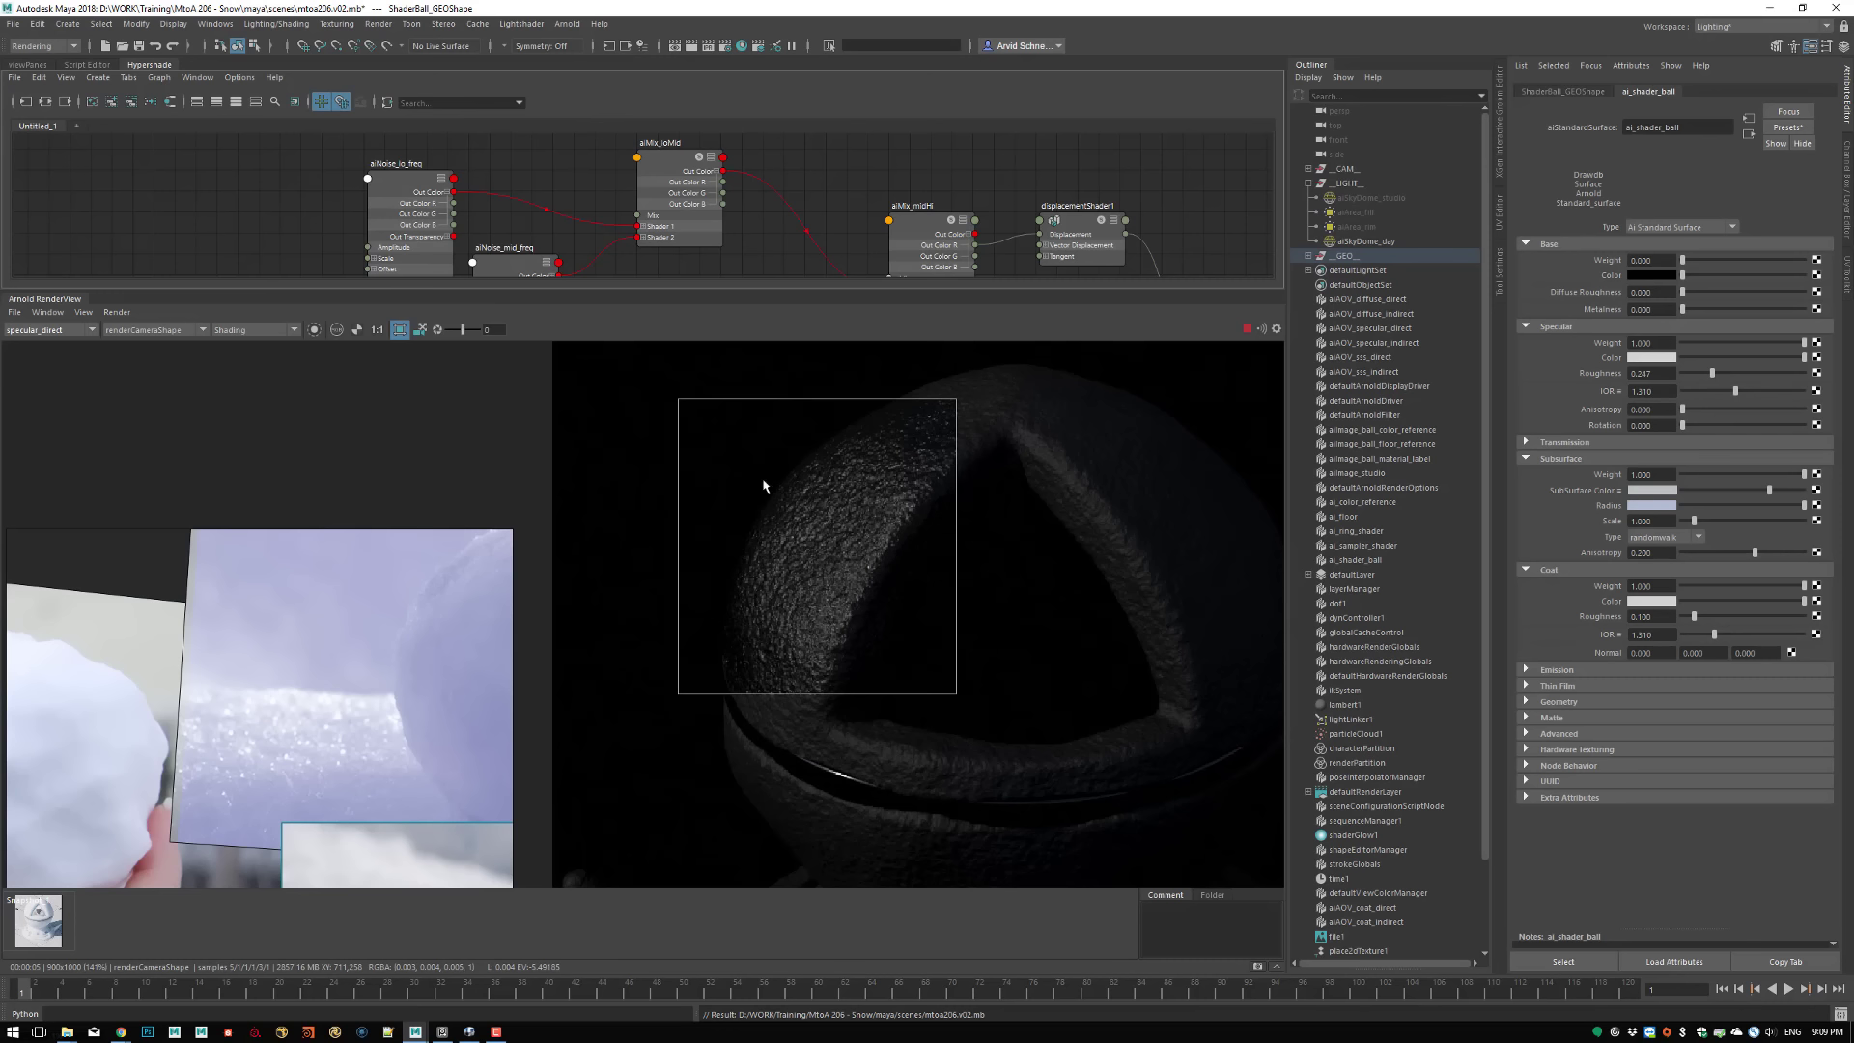
# Inspect the sparkles in the Beauty render at an exposure of -1.59, with the crop region moved to the ball's shaded upper side
pyautogui.click(45, 331)
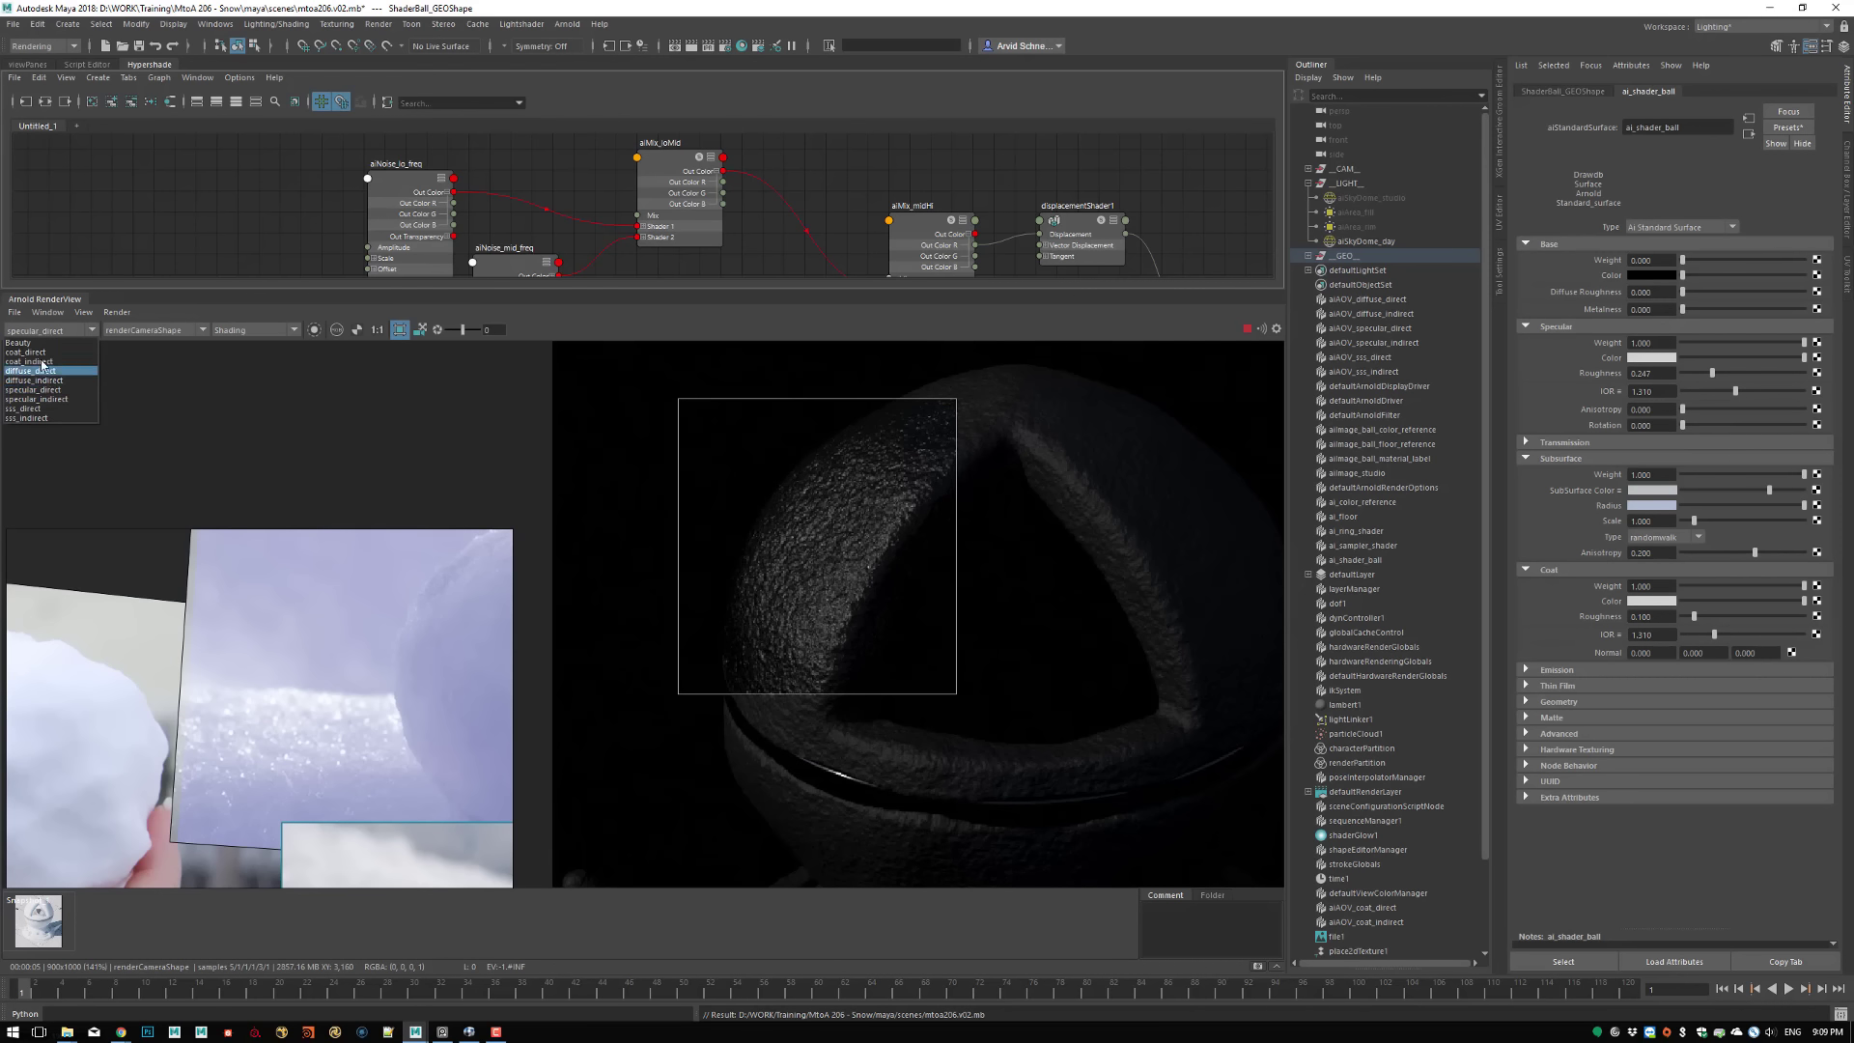
pyautogui.click(43, 343)
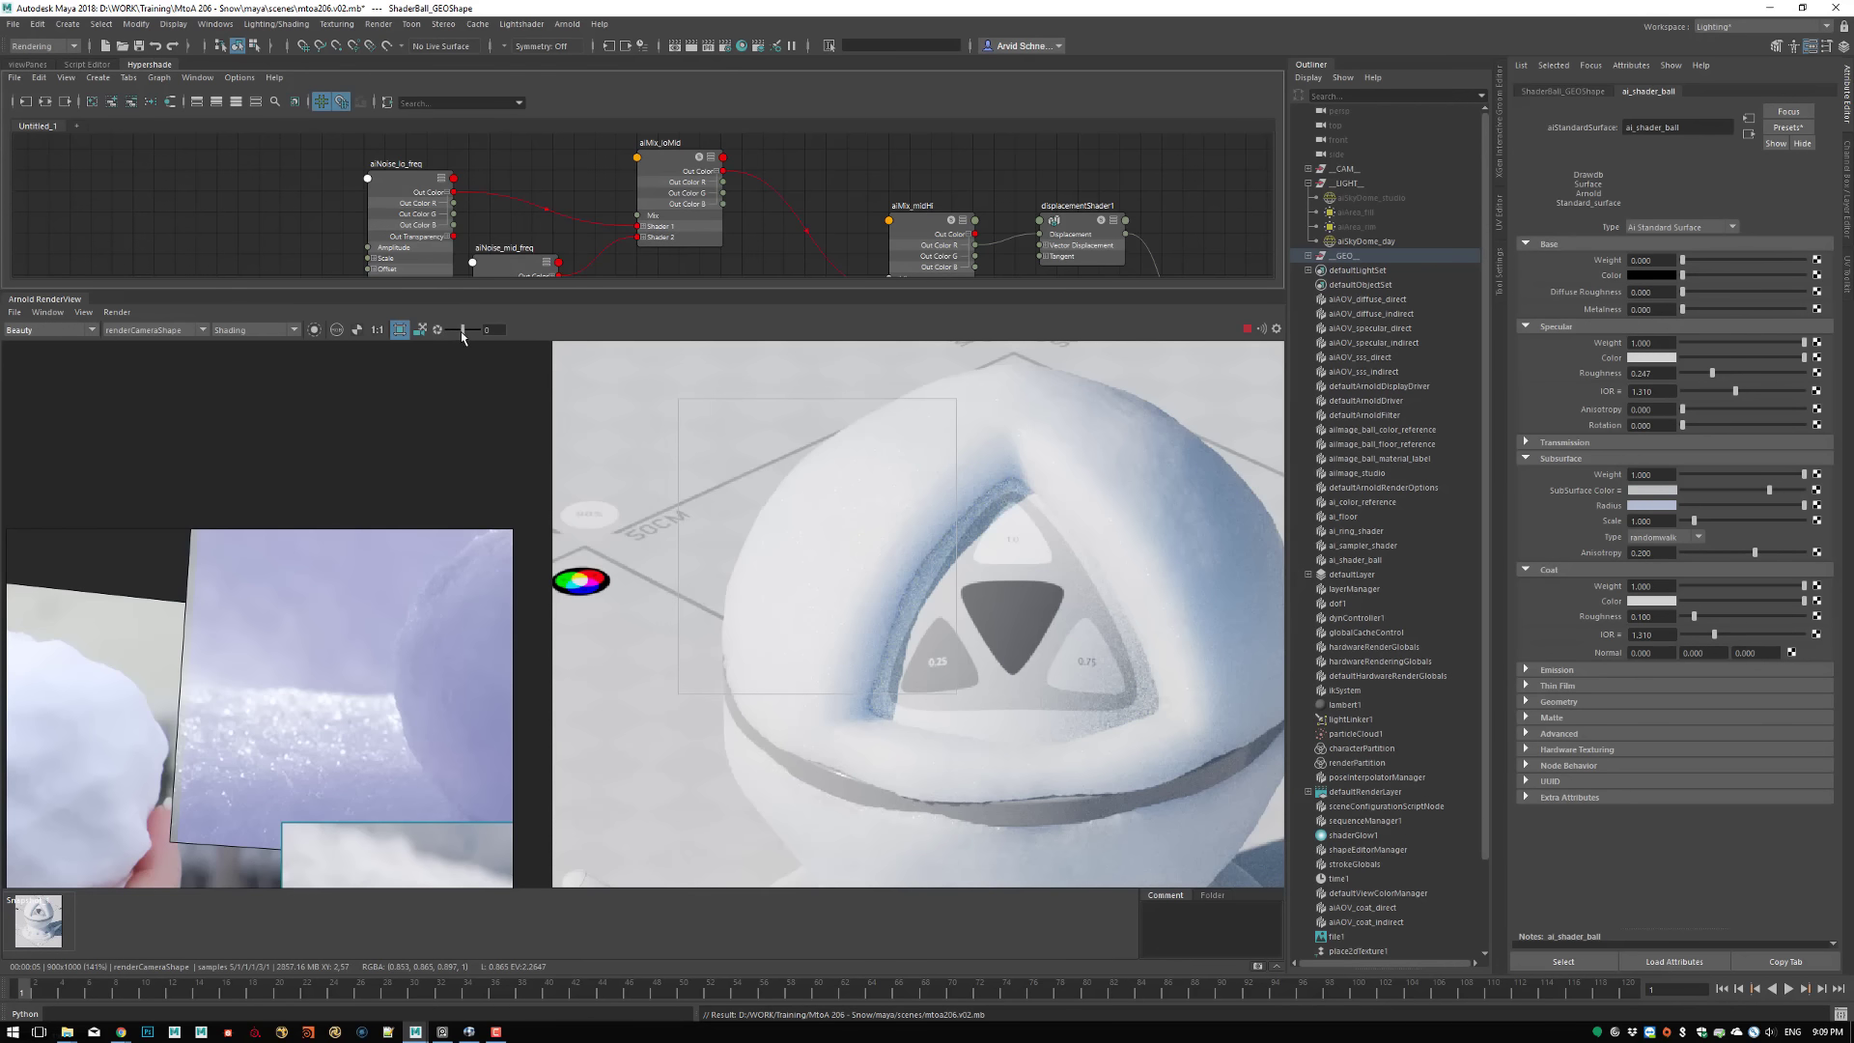
pyautogui.moveTo(464, 329); pyautogui.dragTo(455, 329)
pyautogui.moveTo(906, 557); pyautogui.dragTo(770, 372, button='middle')
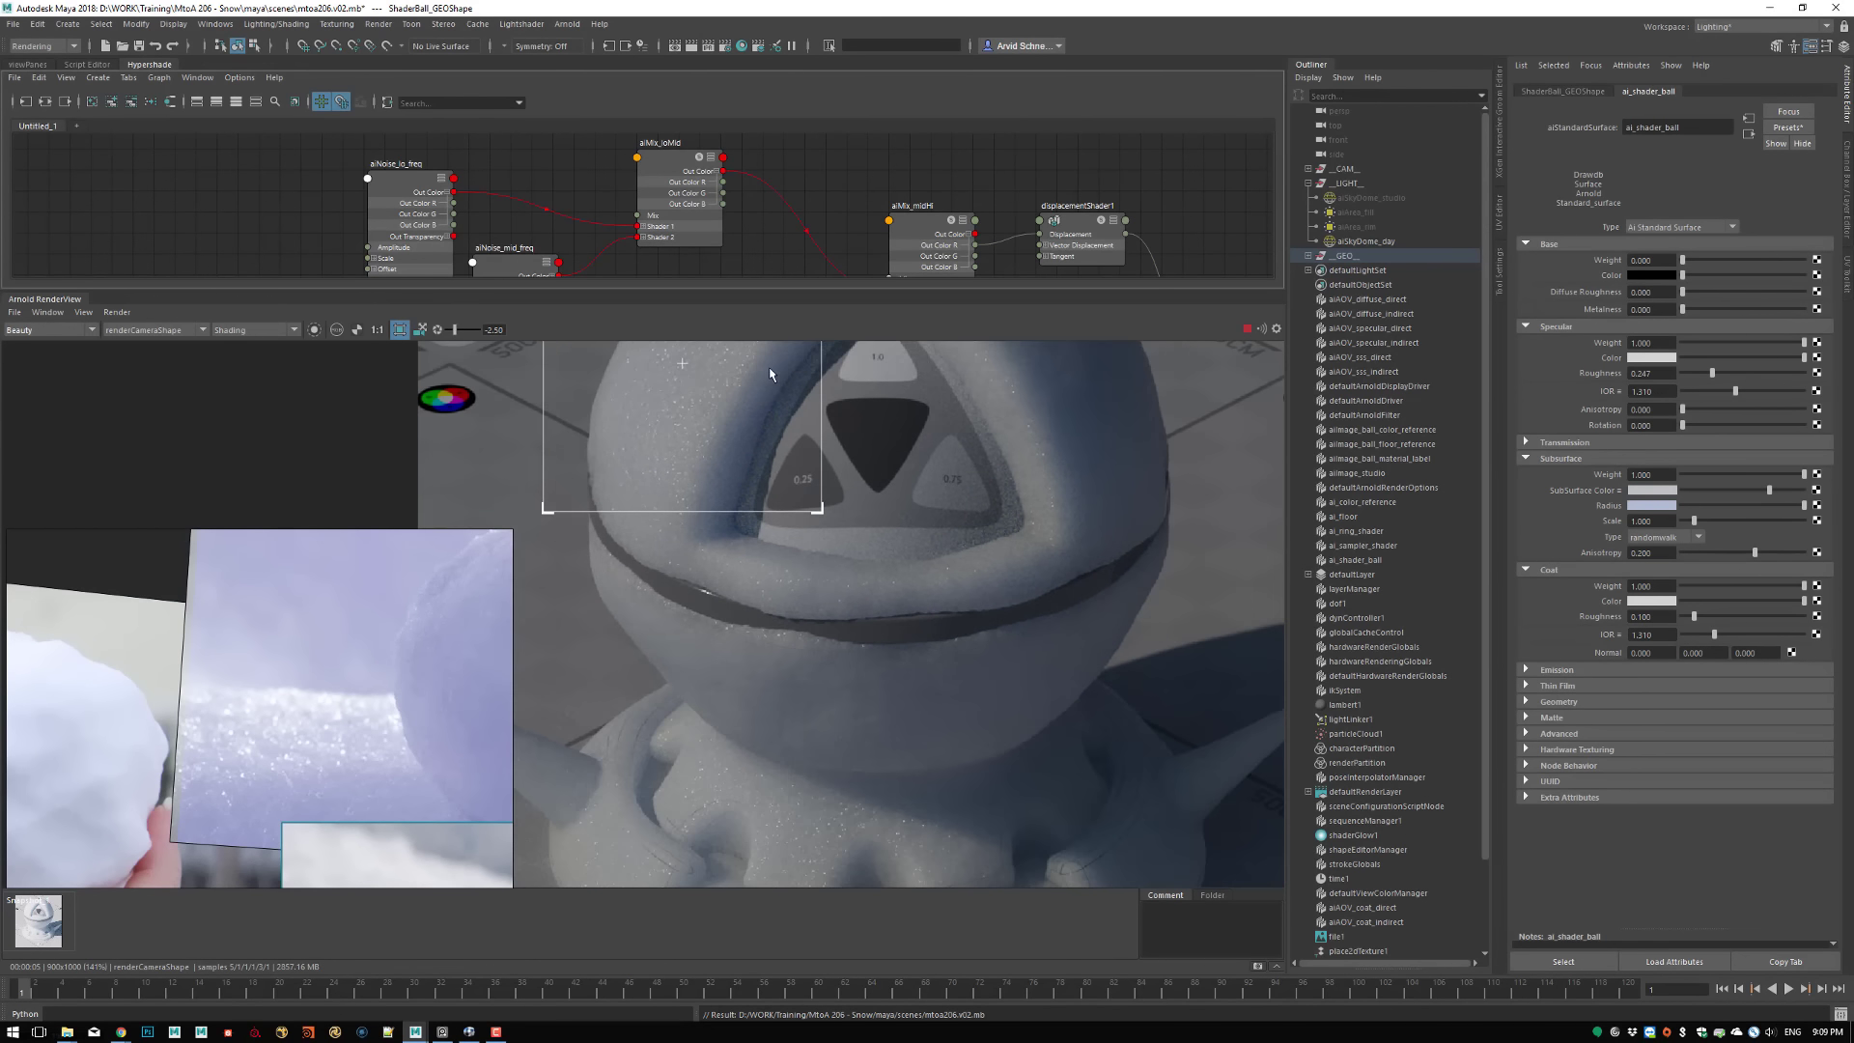
pyautogui.moveTo(797, 467); pyautogui.dragTo(756, 607, button='middle')
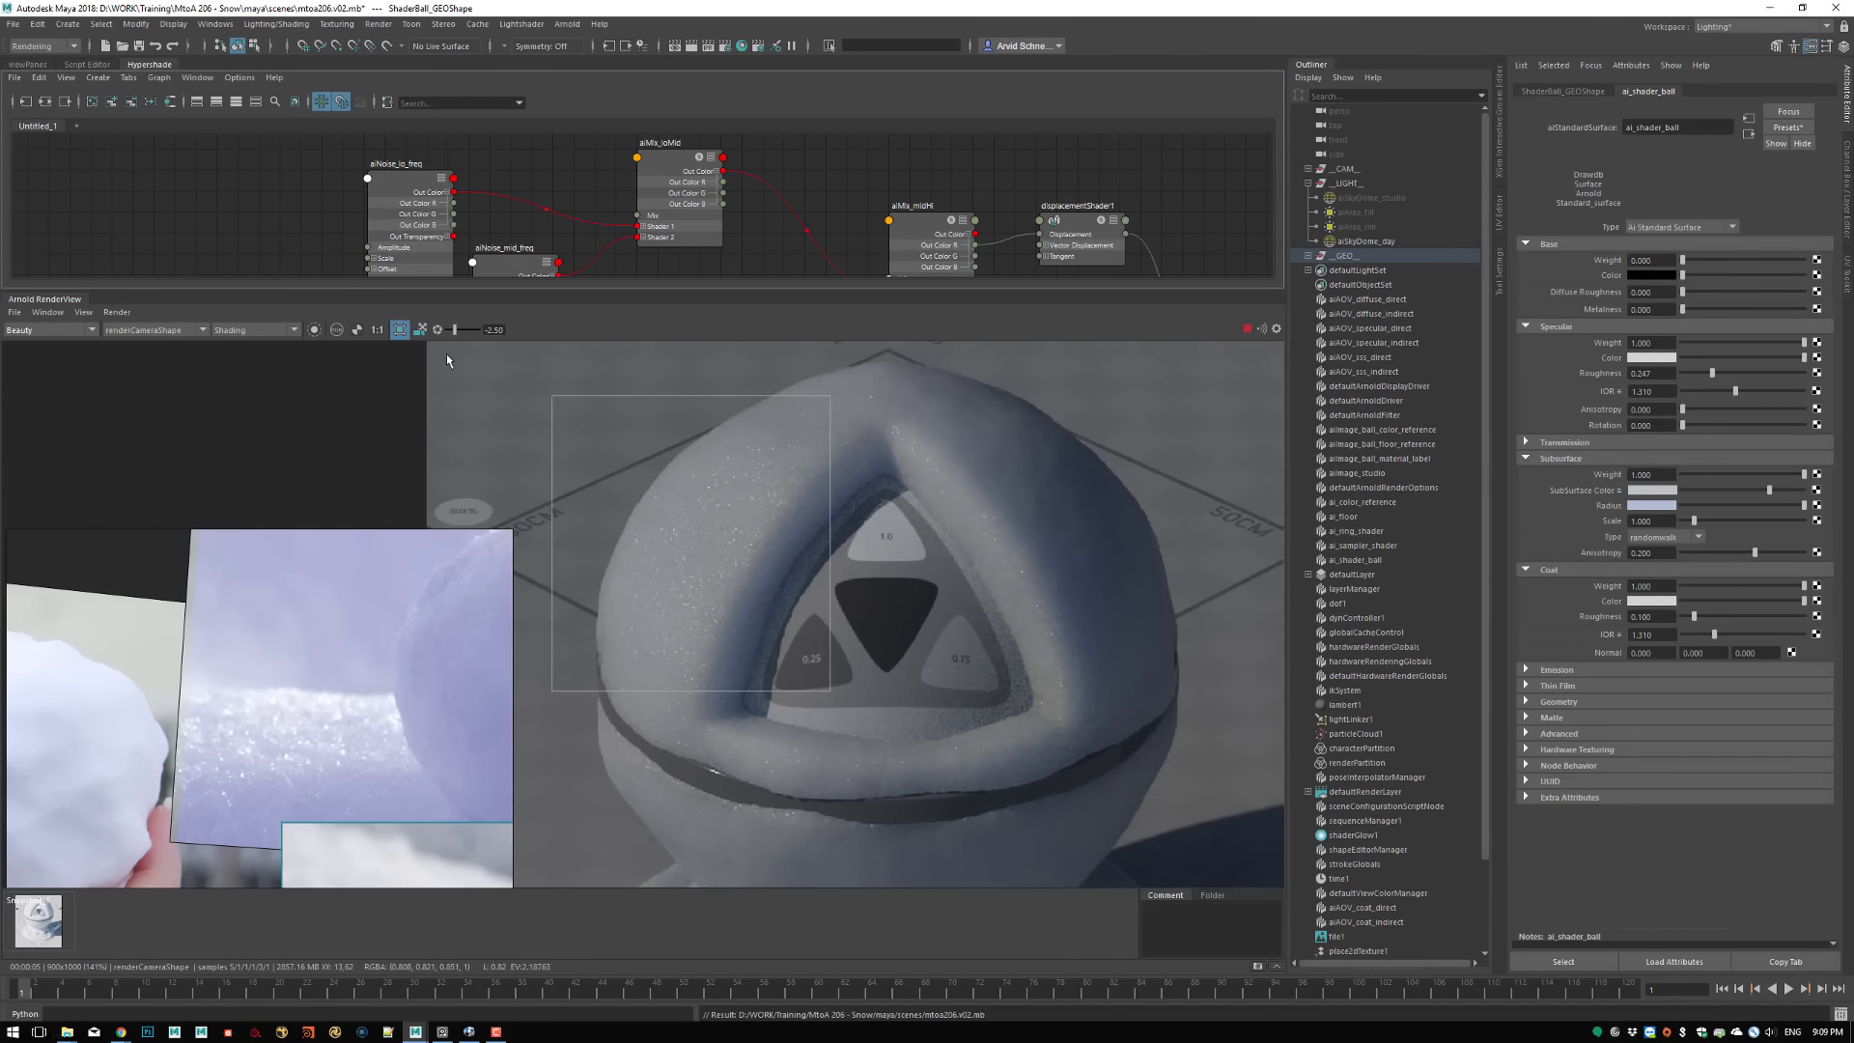
pyautogui.moveTo(455, 332); pyautogui.dragTo(455, 334)
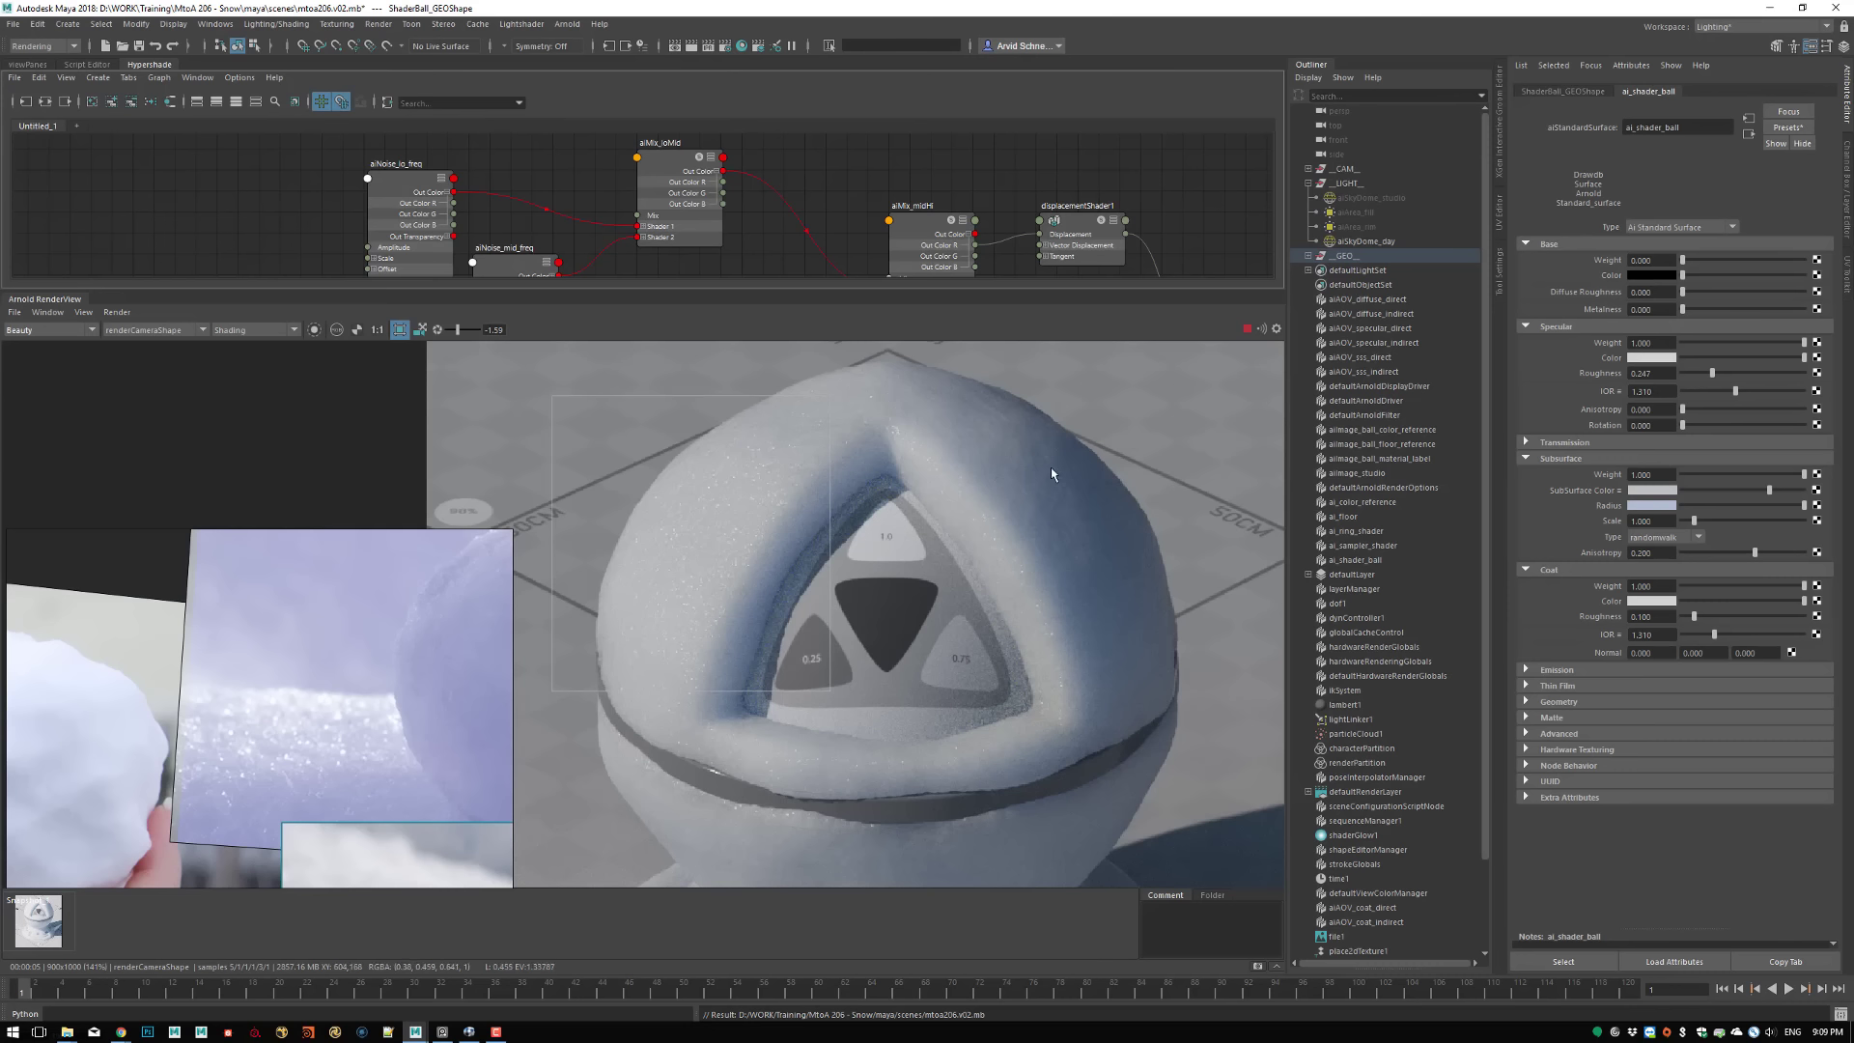
pyautogui.moveTo(670, 548); pyautogui.dragTo(990, 467)
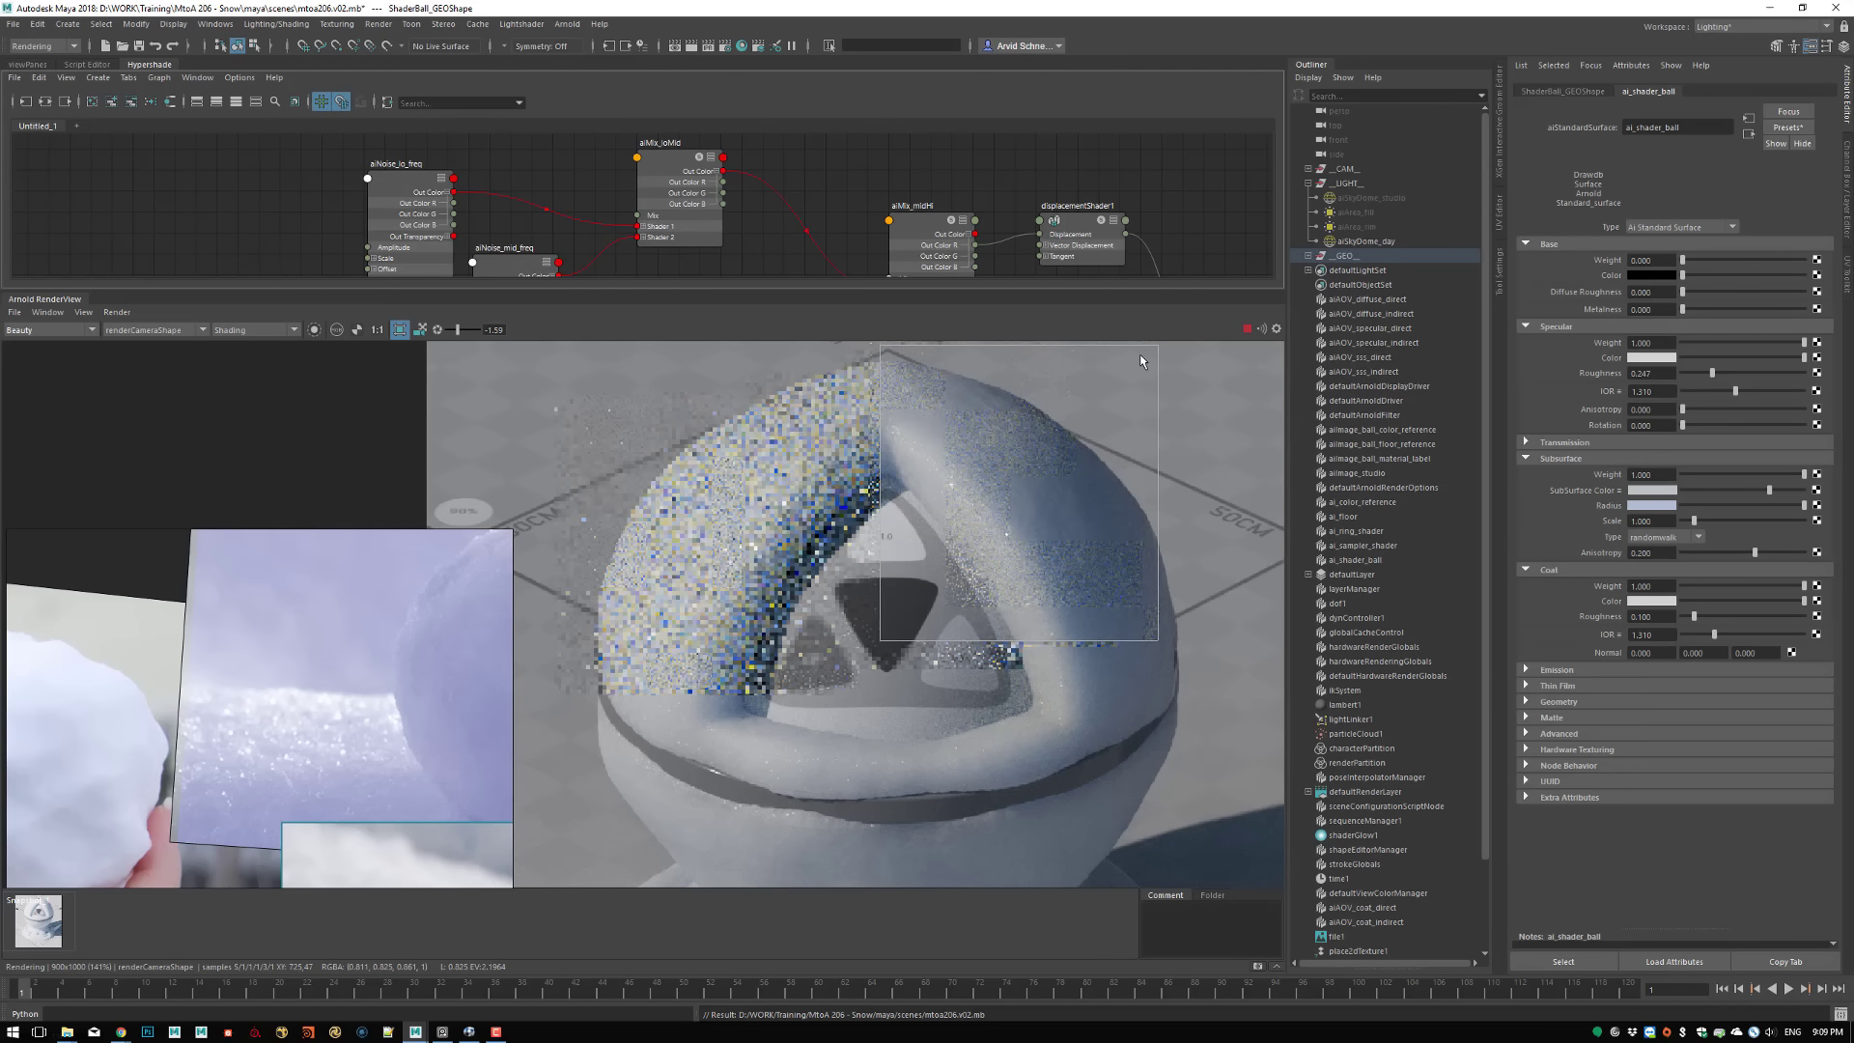
# Set the mix weight of aiMix_loMid to 0.3 and save the scene
pyautogui.keyDown('alt'); pyautogui.moveTo(503, 270); pyautogui.dragTo(557, 204, button='middle'); pyautogui.keyUp('alt')
pyautogui.click(560, 201)
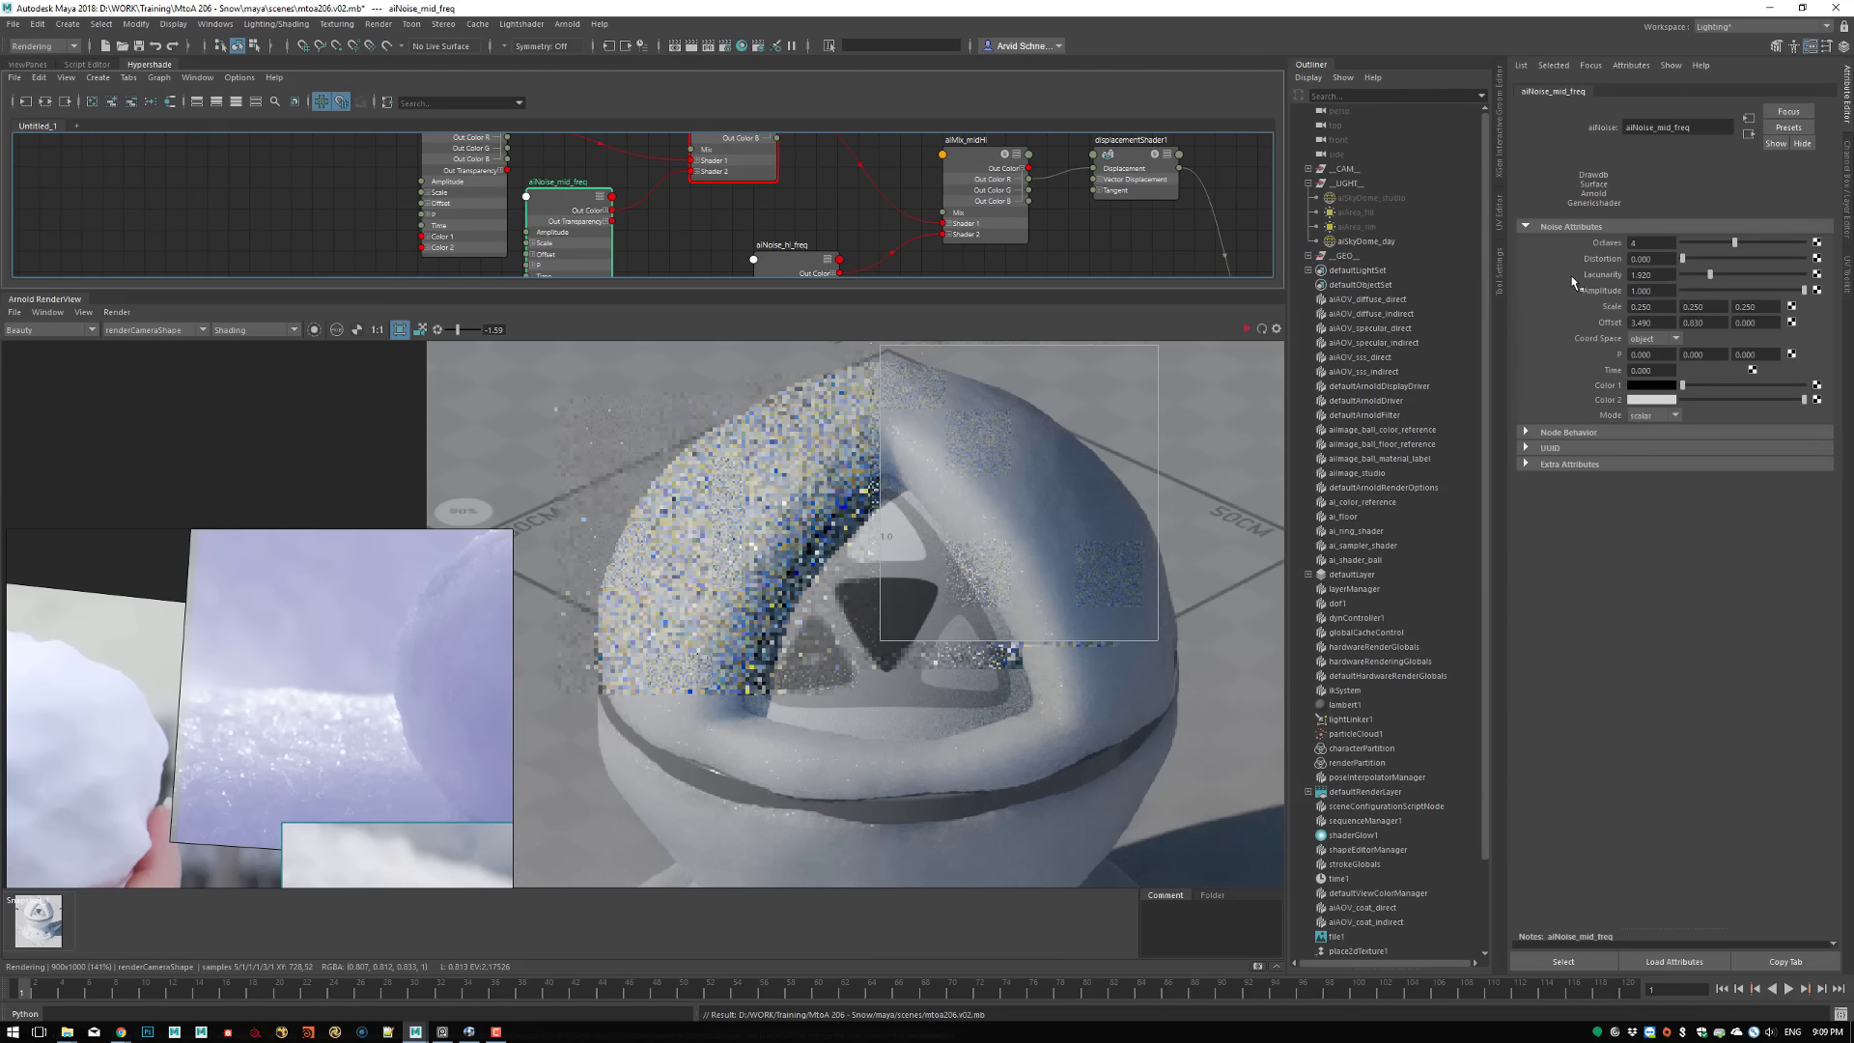
pyautogui.keyDown('alt'); pyautogui.moveTo(734, 143); pyautogui.dragTo(736, 172, button='middle'); pyautogui.keyUp('alt')
pyautogui.click(736, 172)
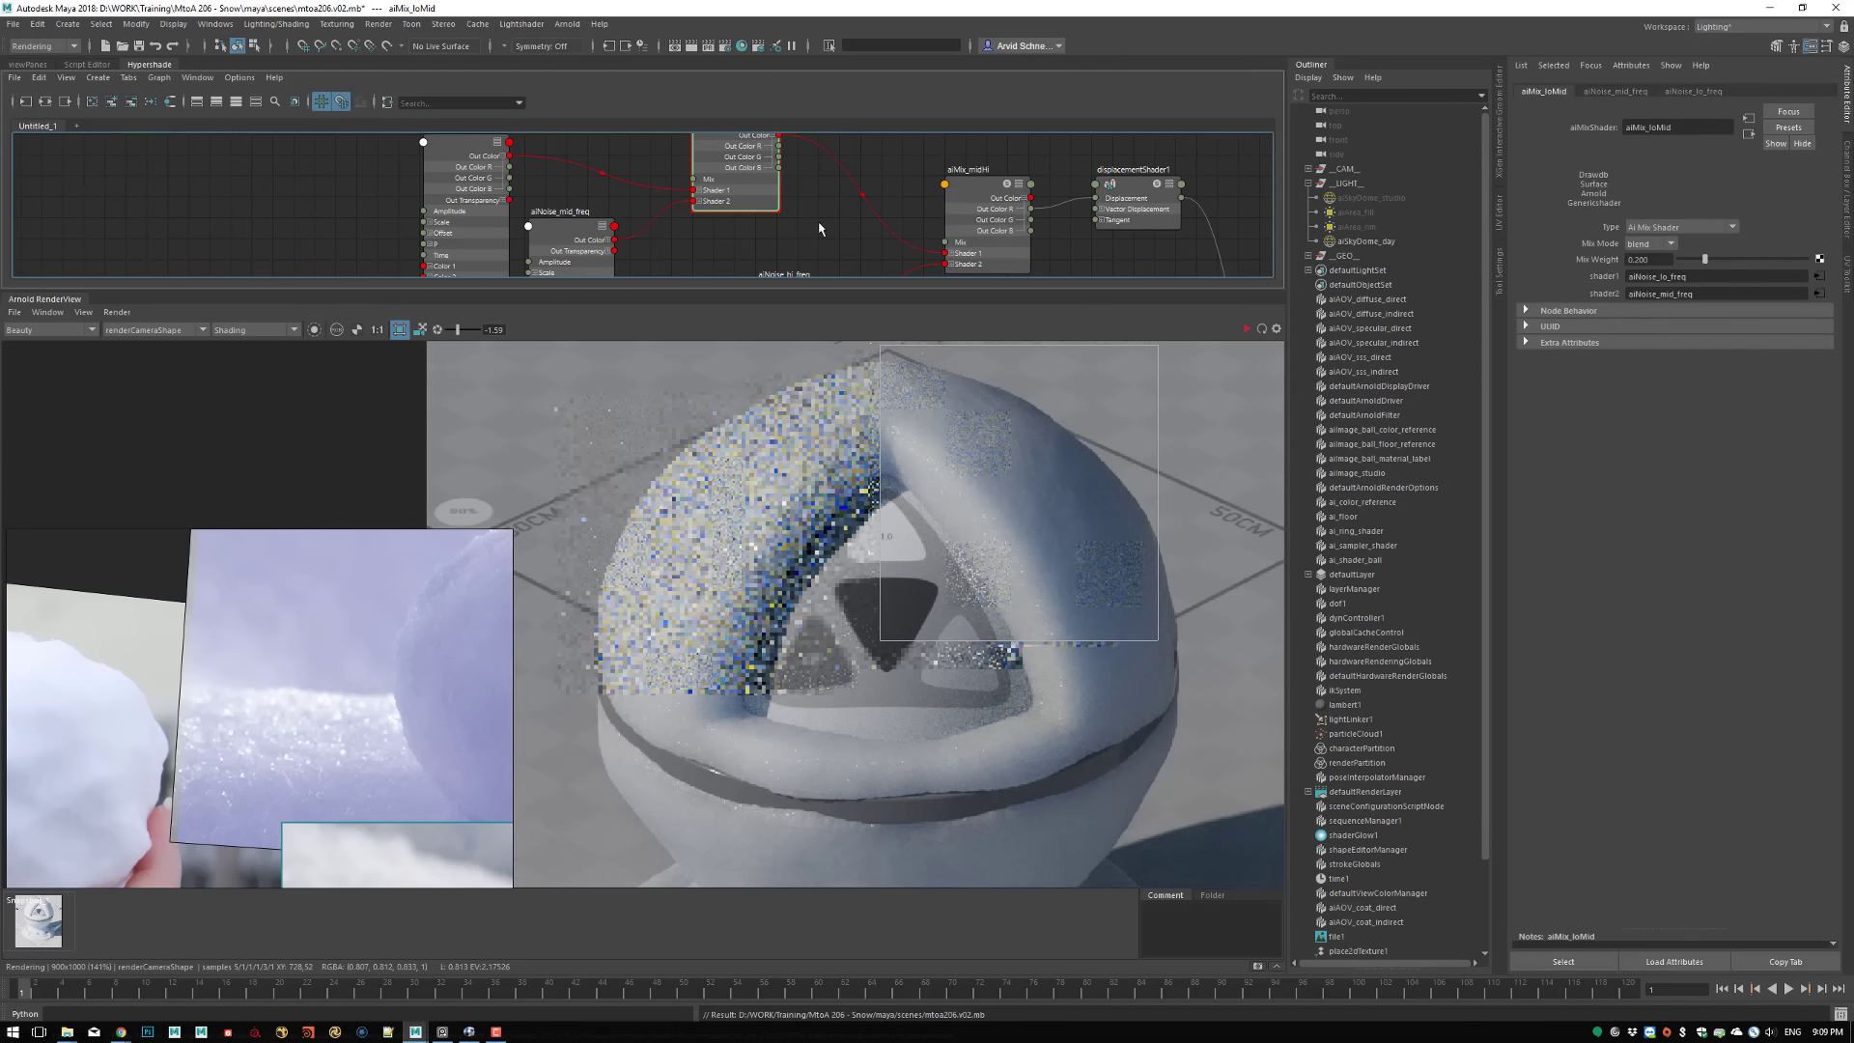
pyautogui.doubleClick(1646, 259)
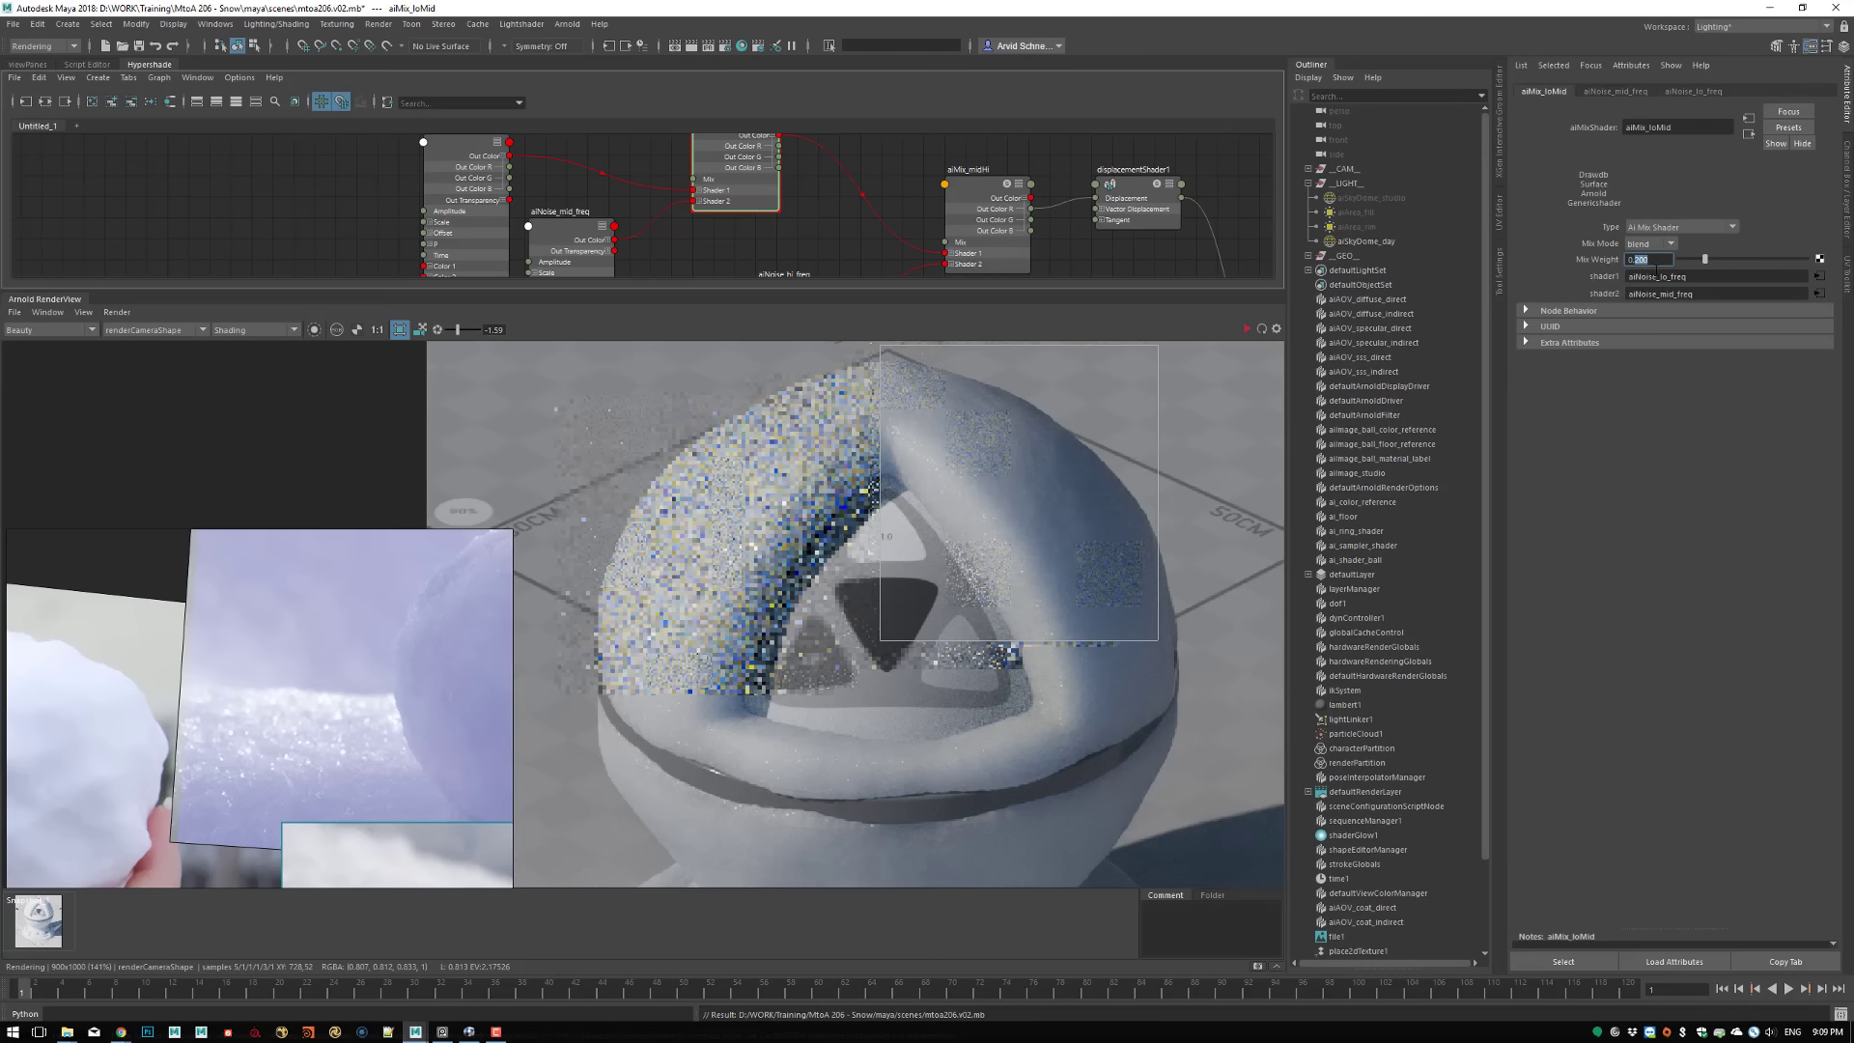
pyautogui.write('0.3')
pyautogui.press('Return')
pyautogui.click(138, 47)
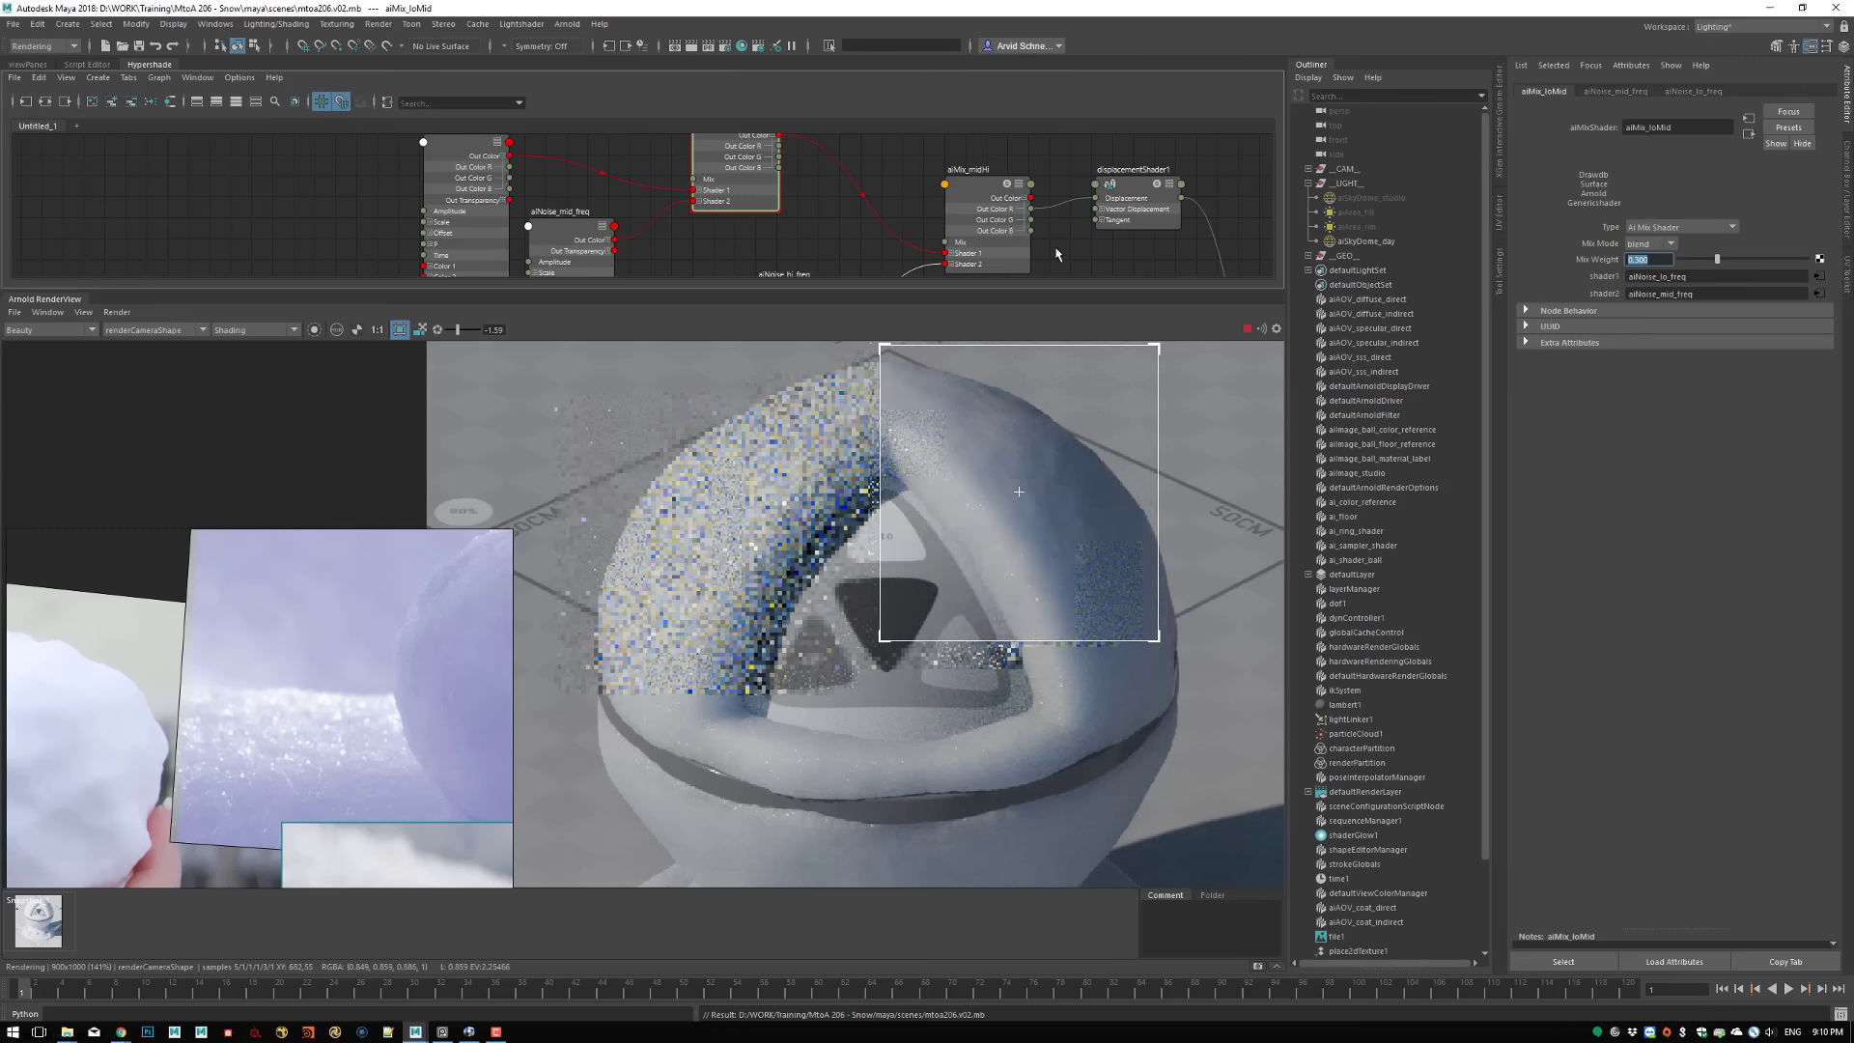
# Set the scale of aiNoise_hi_freq to 1.5 on all three axes with the render paused, and resume rendering
pyautogui.keyDown('alt'); pyautogui.moveTo(858, 206); pyautogui.dragTo(834, 146, button='middle'); pyautogui.keyUp('alt')
pyautogui.click(776, 237)
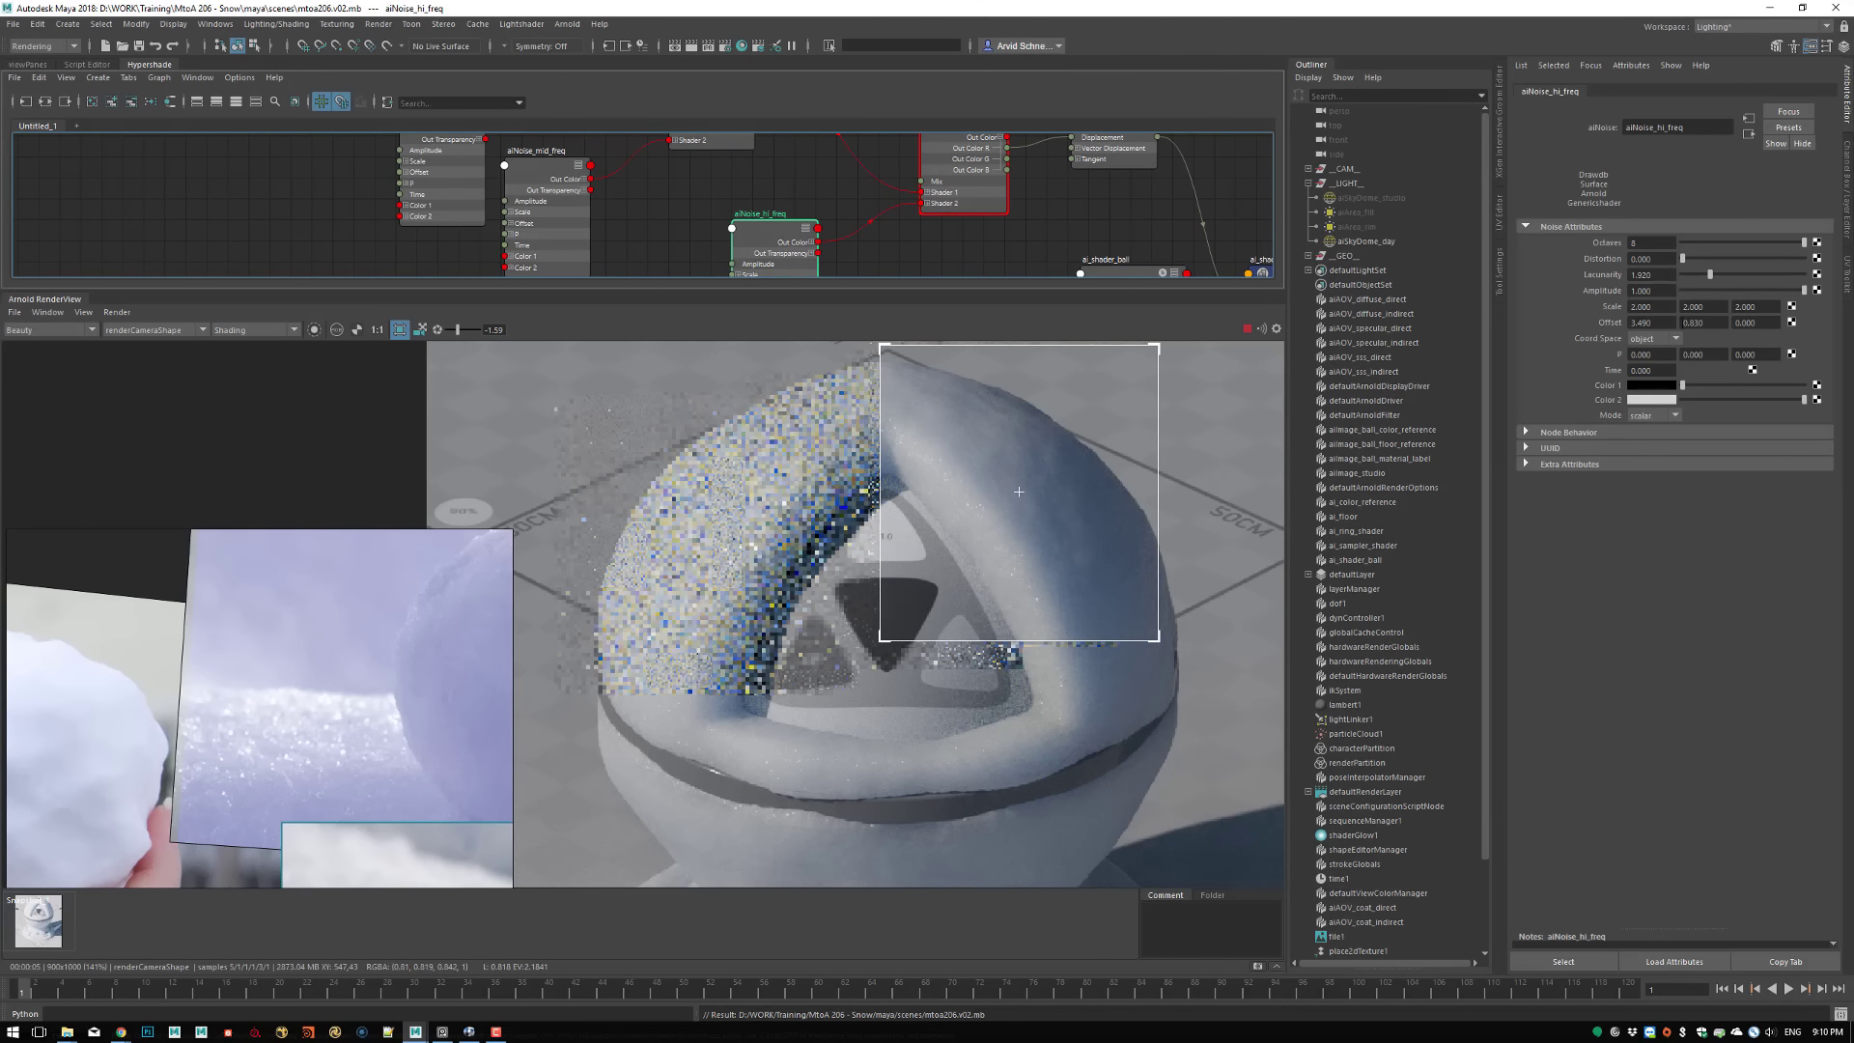
pyautogui.moveTo(1662, 309); pyautogui.dragTo(1568, 306)
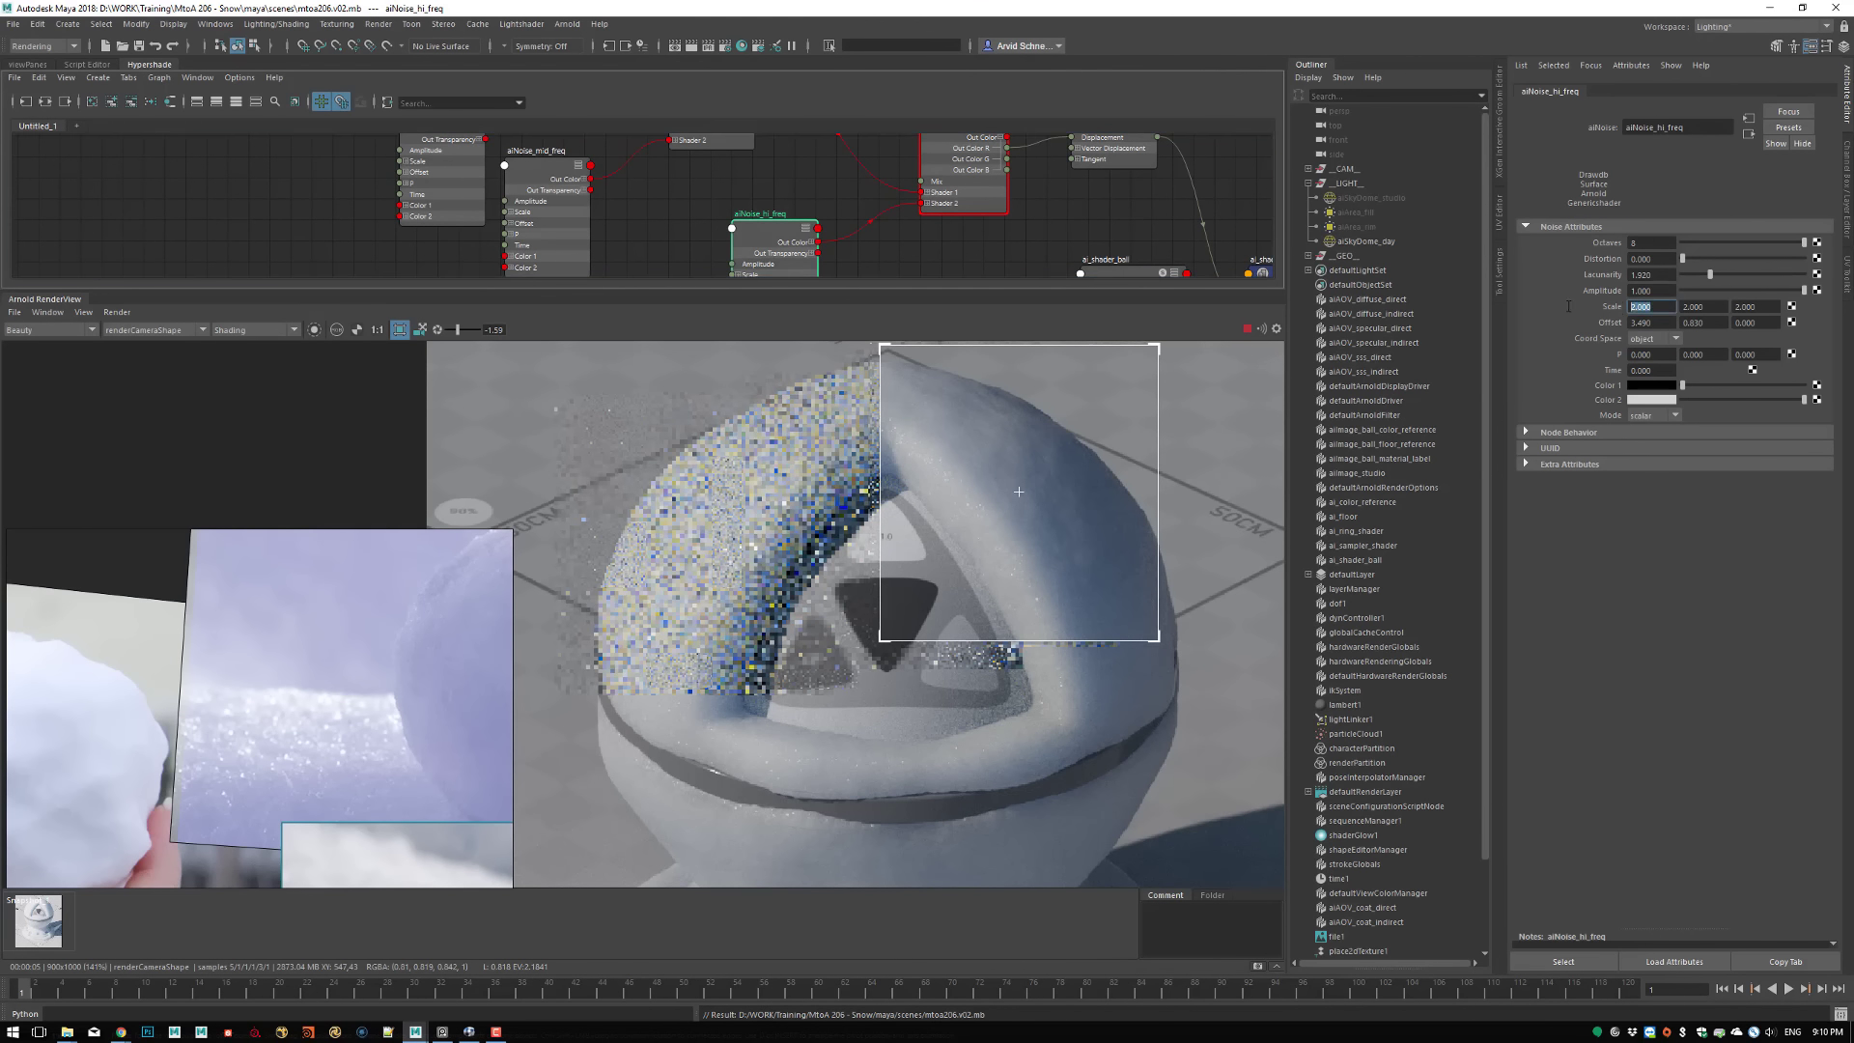
pyautogui.click(1248, 330)
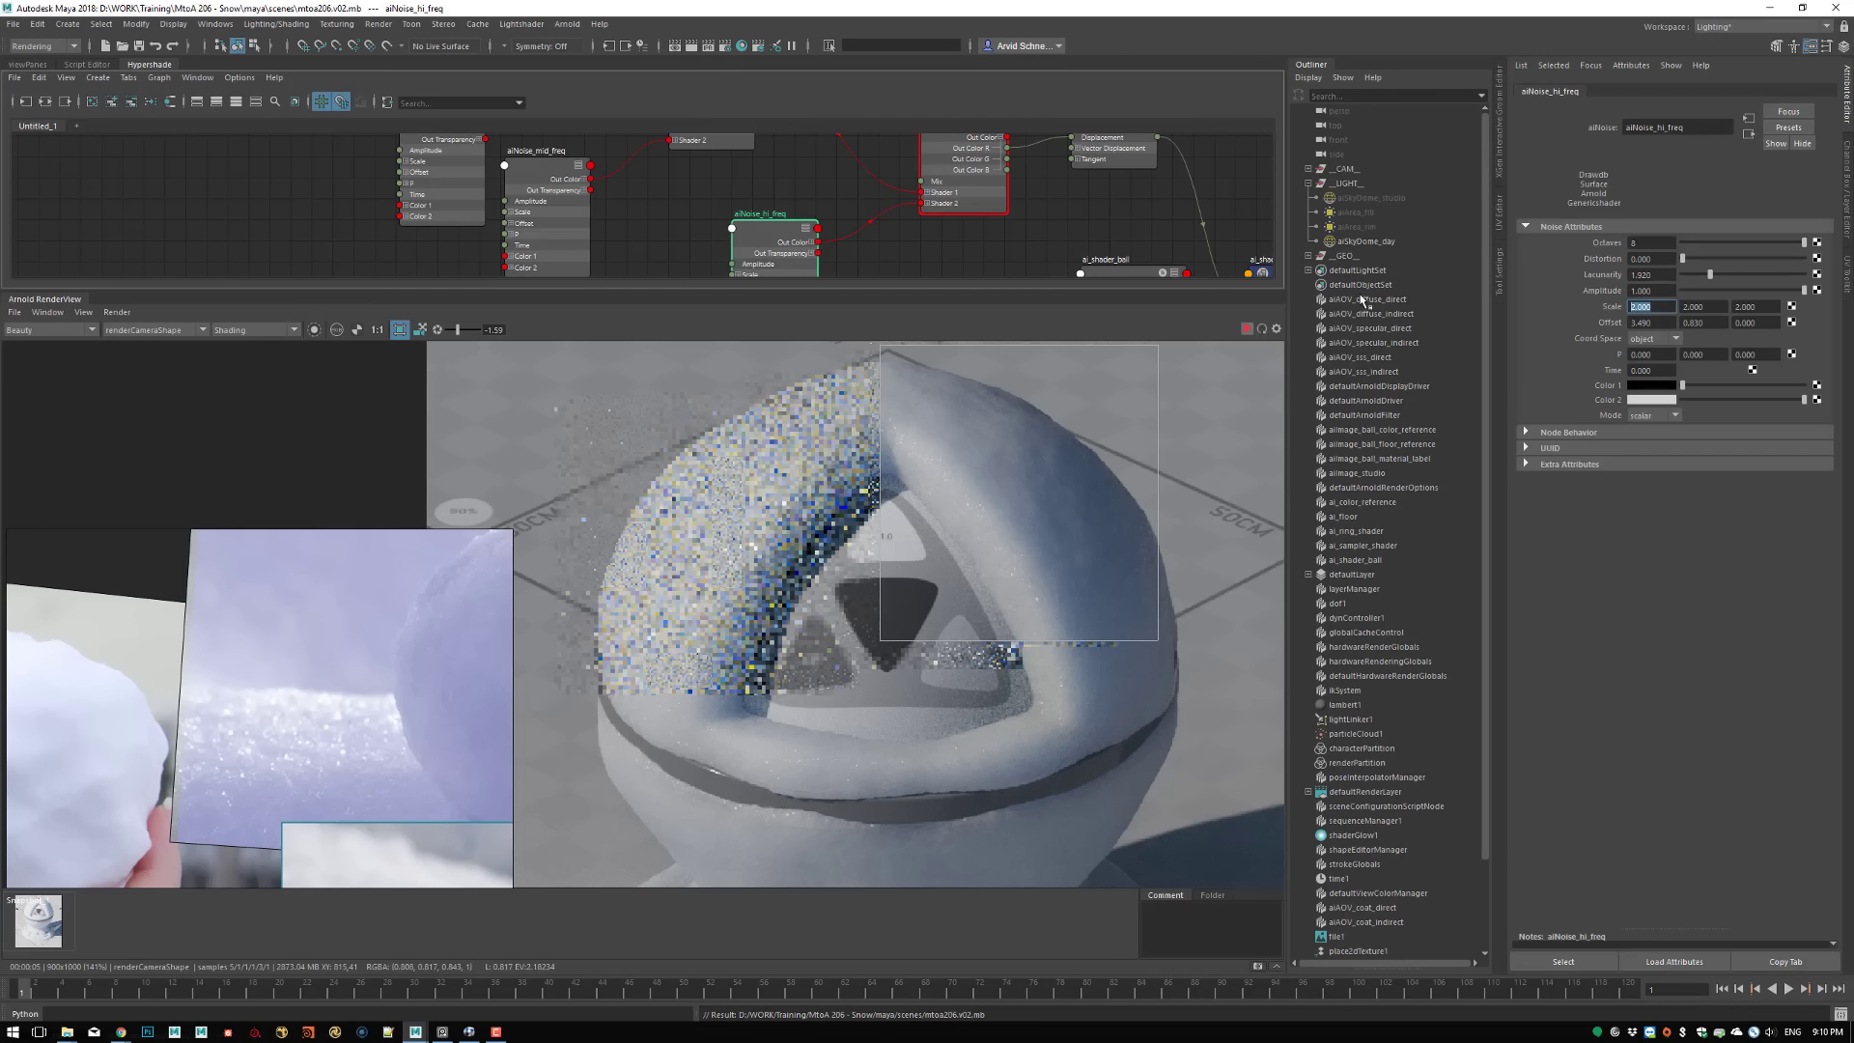
pyautogui.write('1.5')
pyautogui.press('Tab')
pyautogui.write('1.')
pyautogui.press('Tab')
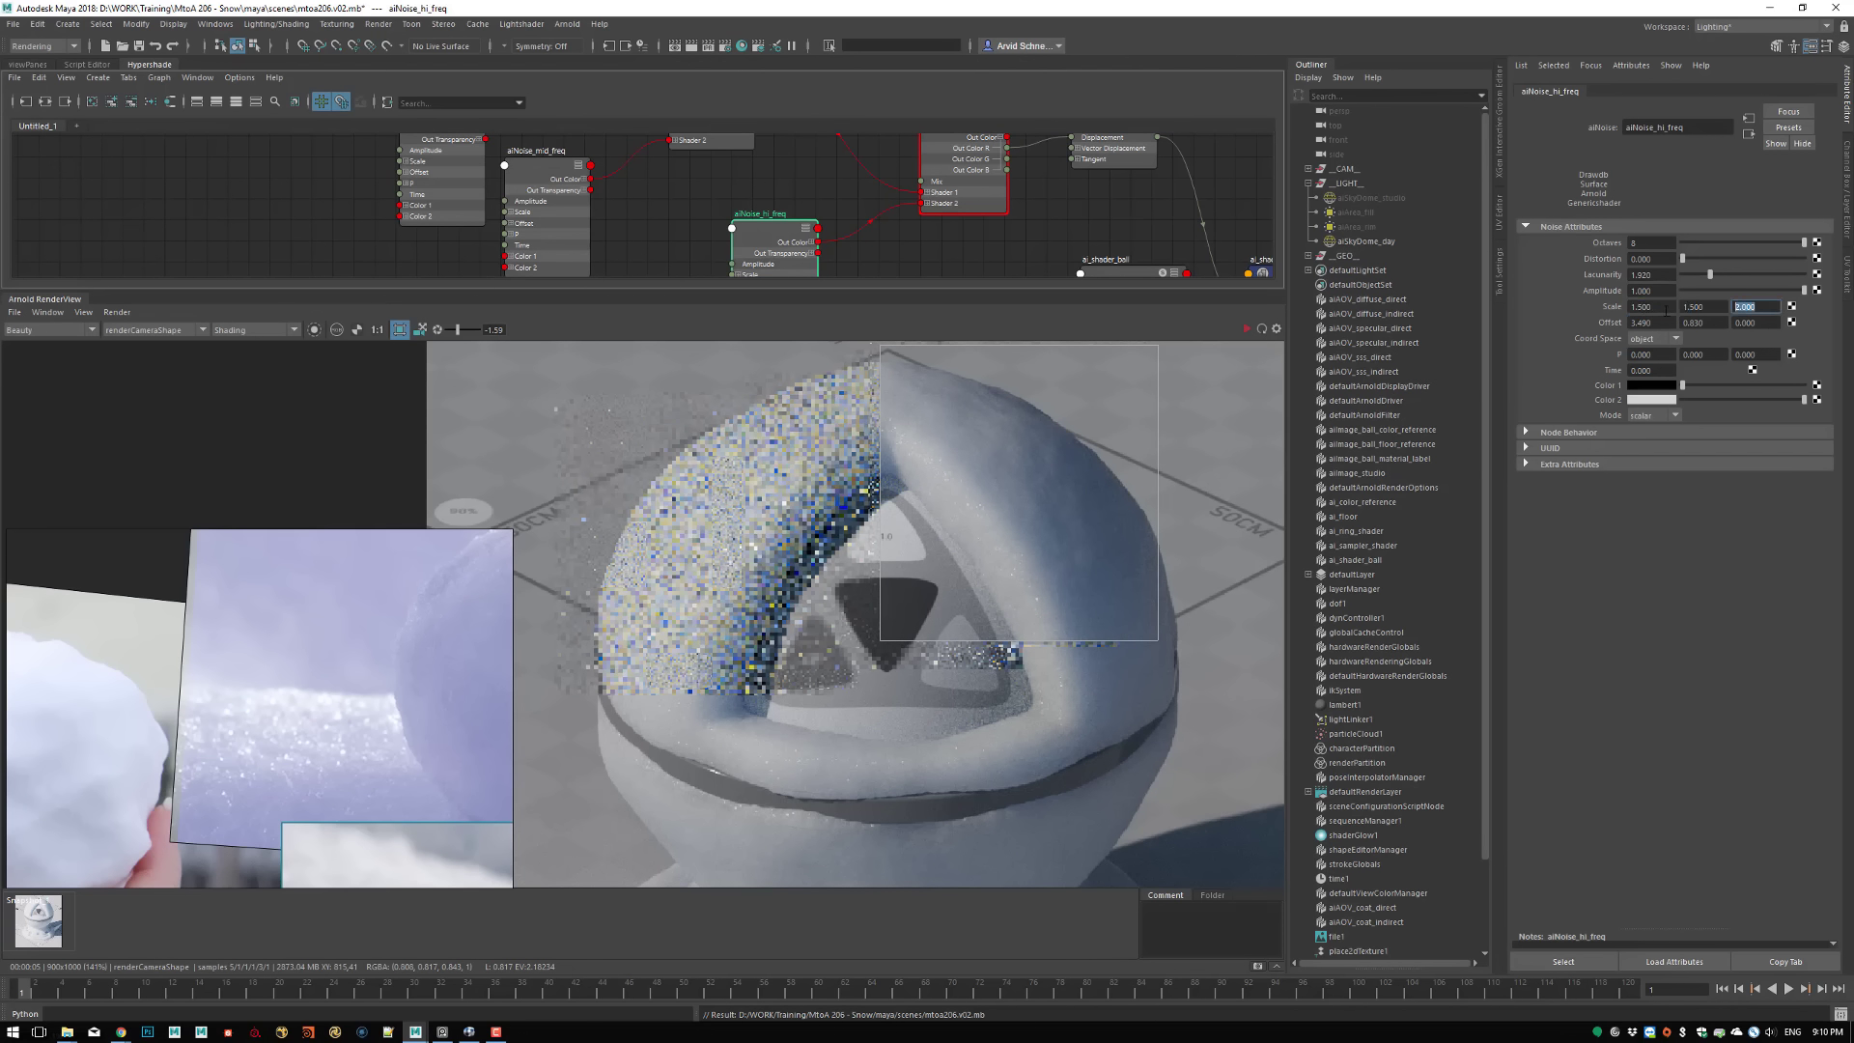
pyautogui.click(1261, 329)
# Switch to RV, examine the snow detail around the triangular opening in arnold.snow.shader.png, and return to Maya
pyautogui.click(471, 1032)
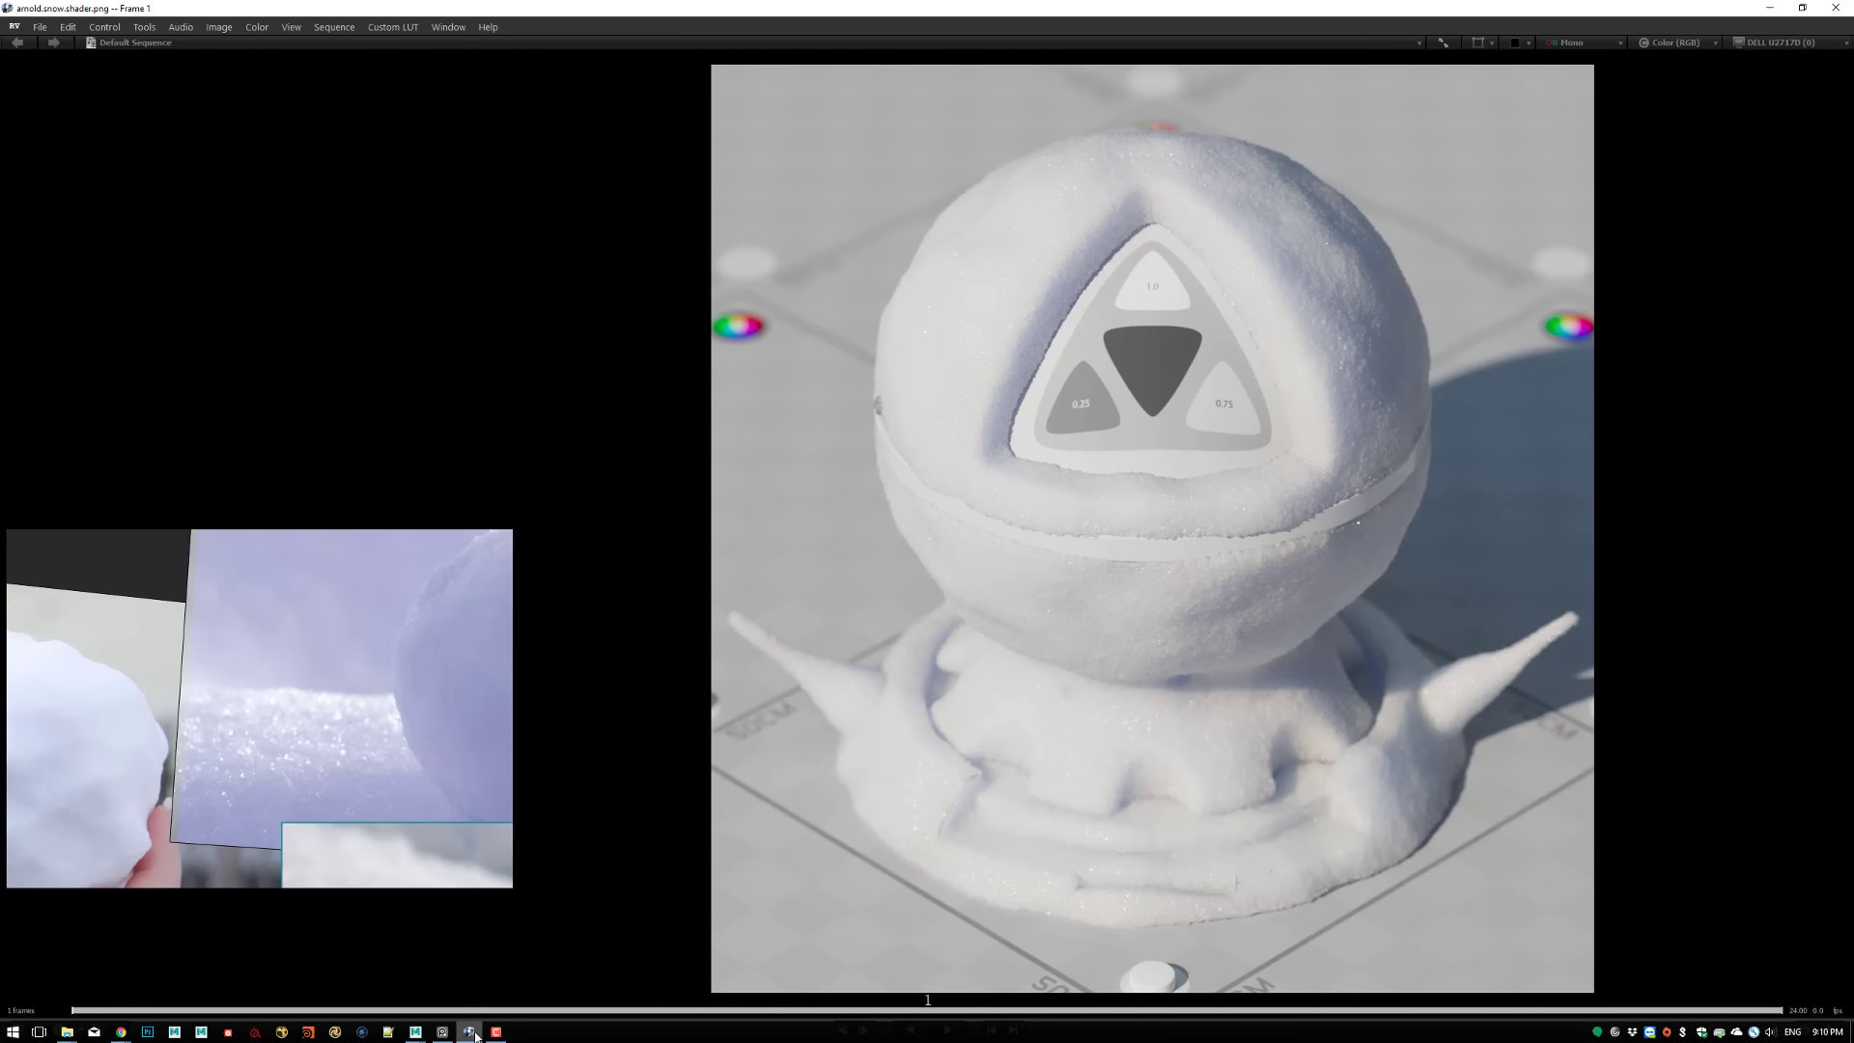
pyautogui.moveTo(1160, 197); pyautogui.dragTo(1064, 351, button='middle')
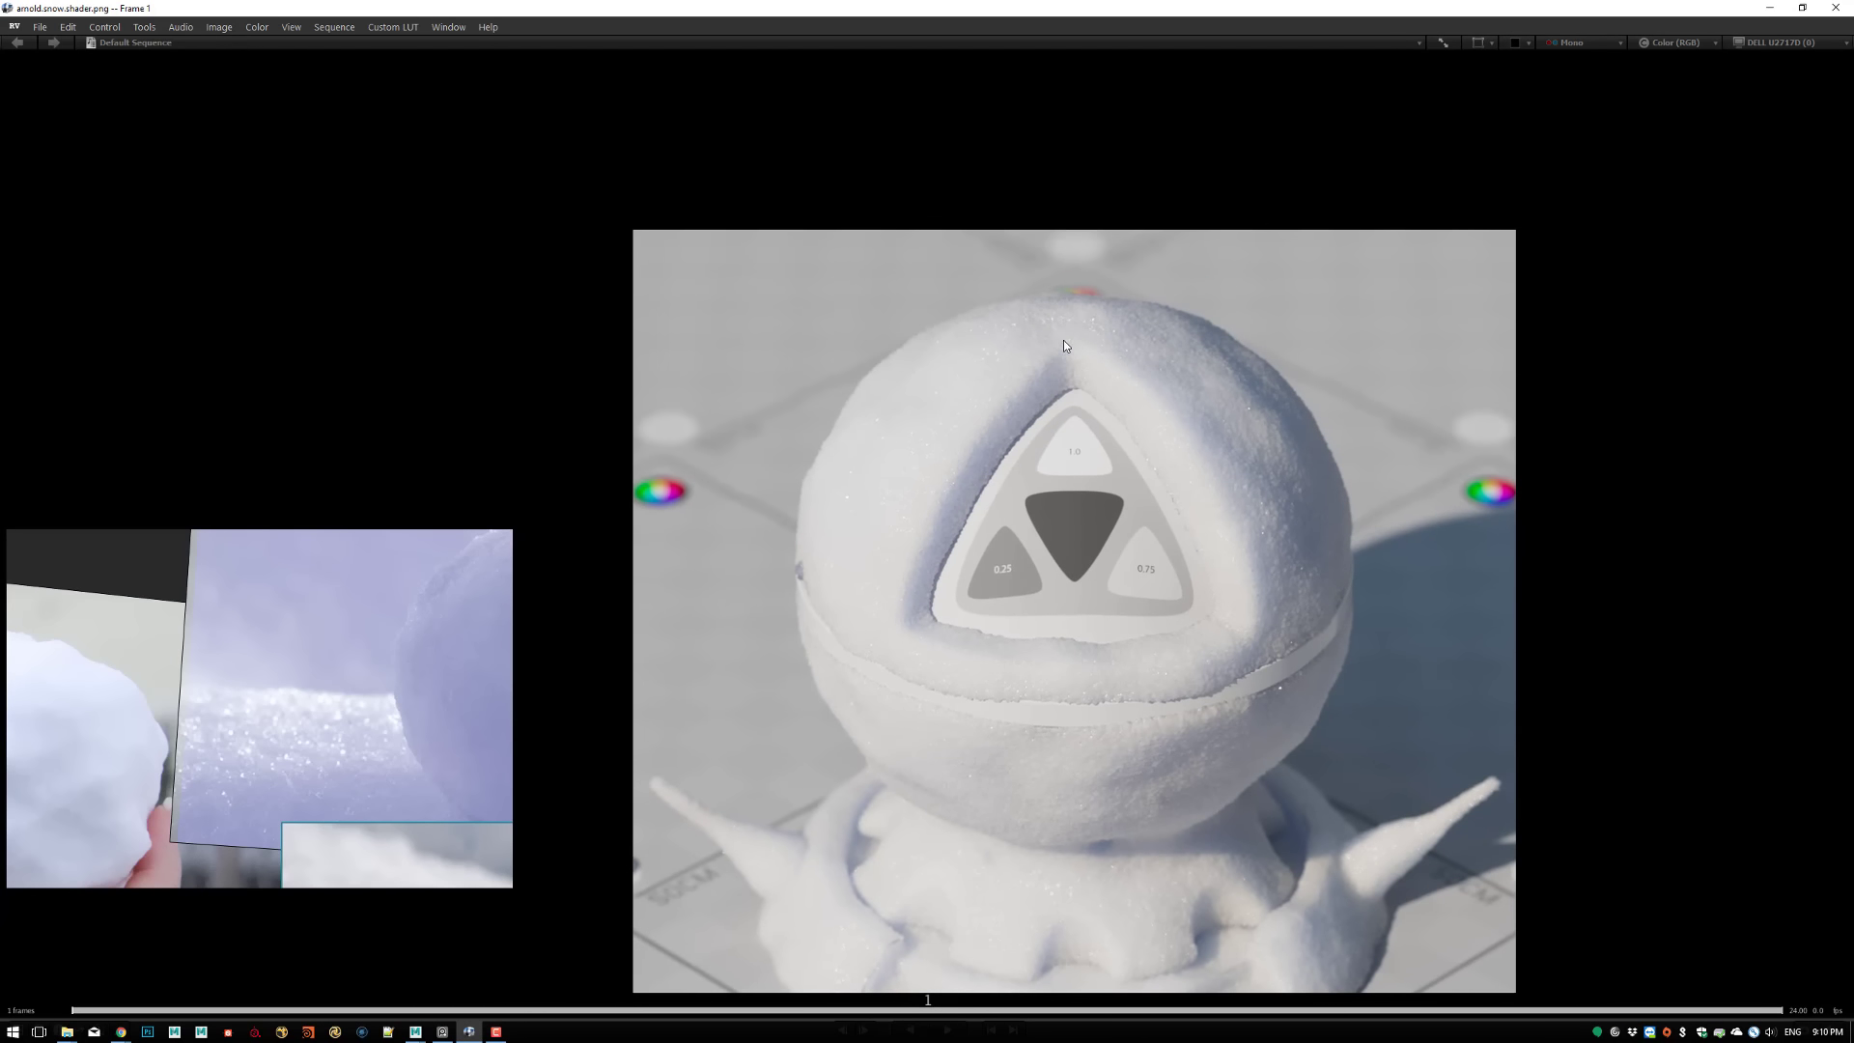
pyautogui.scroll(3, 1105, 401)
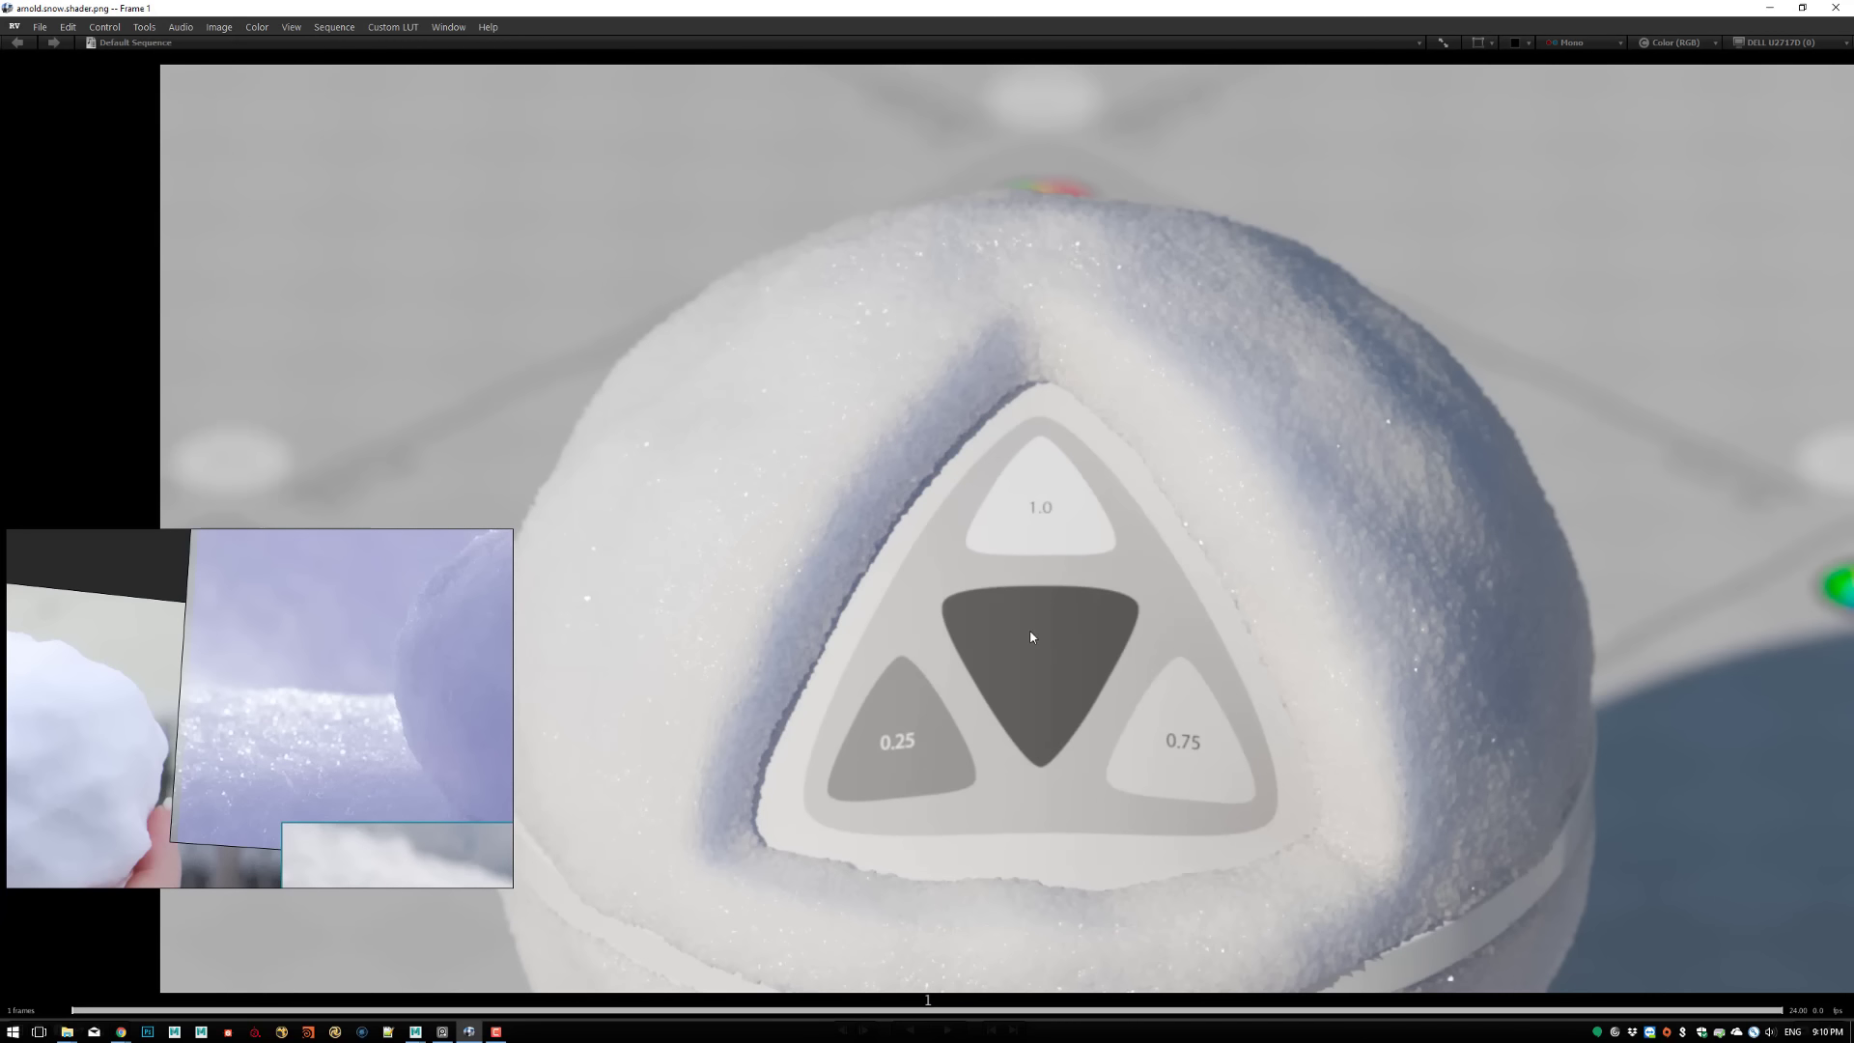
pyautogui.moveTo(1029, 637); pyautogui.dragTo(884, 395, button='middle')
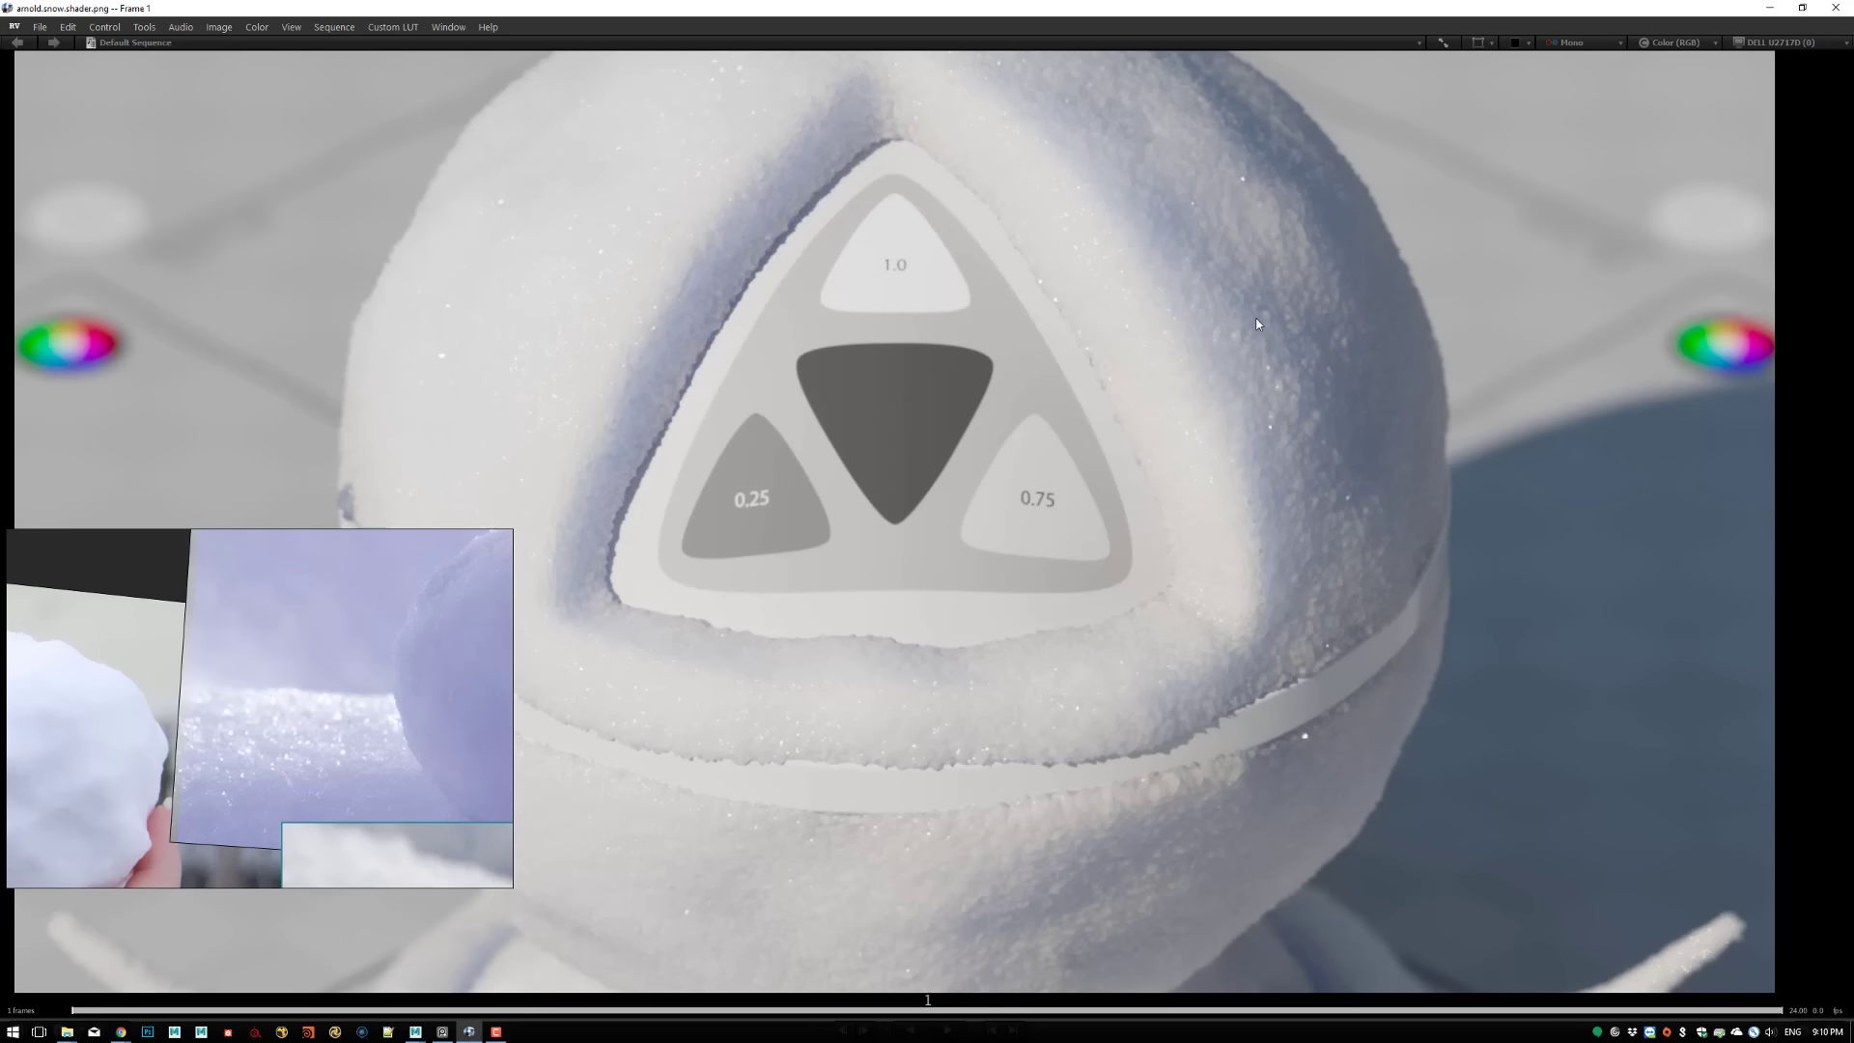
pyautogui.moveTo(1257, 324); pyautogui.dragTo(1346, 459, button='middle')
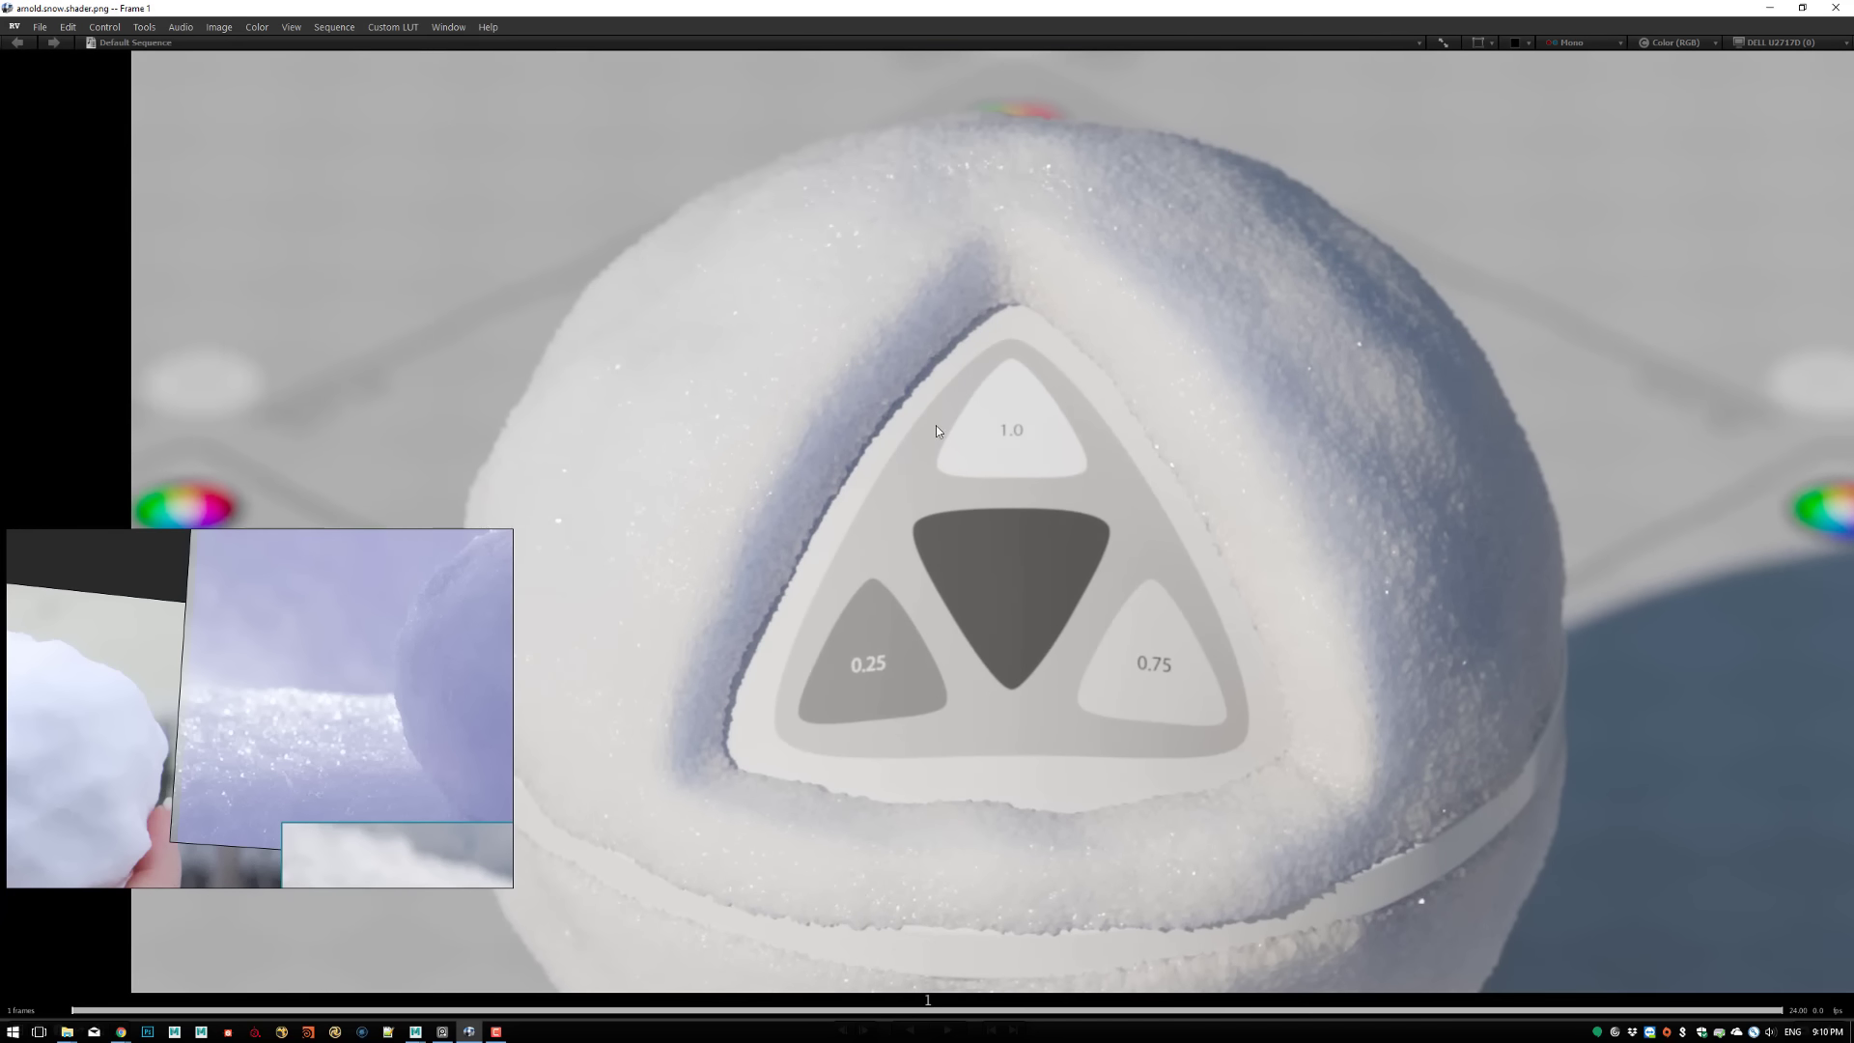
pyautogui.click(1770, 8)
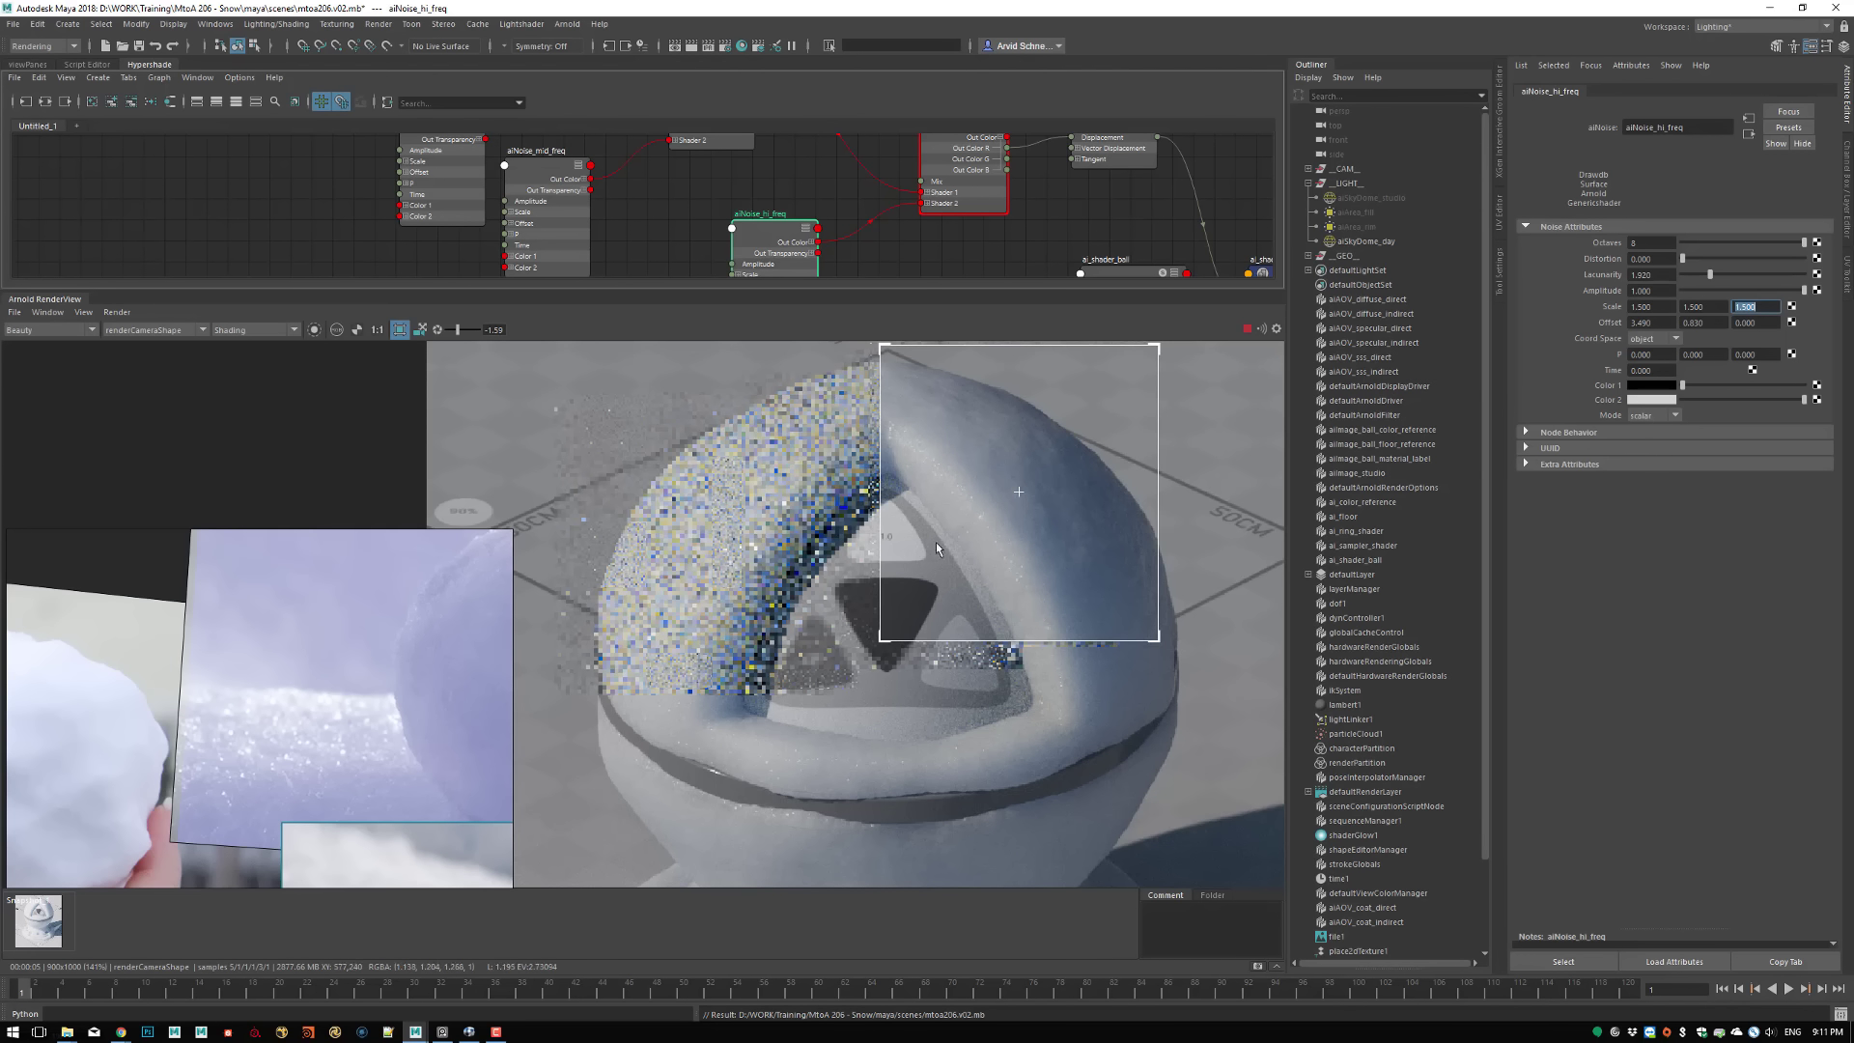
# Render the full frame without the crop region and reset the display exposure to 0
pyautogui.keyDown('shift'); pyautogui.click(877, 813); pyautogui.keyUp('shift')
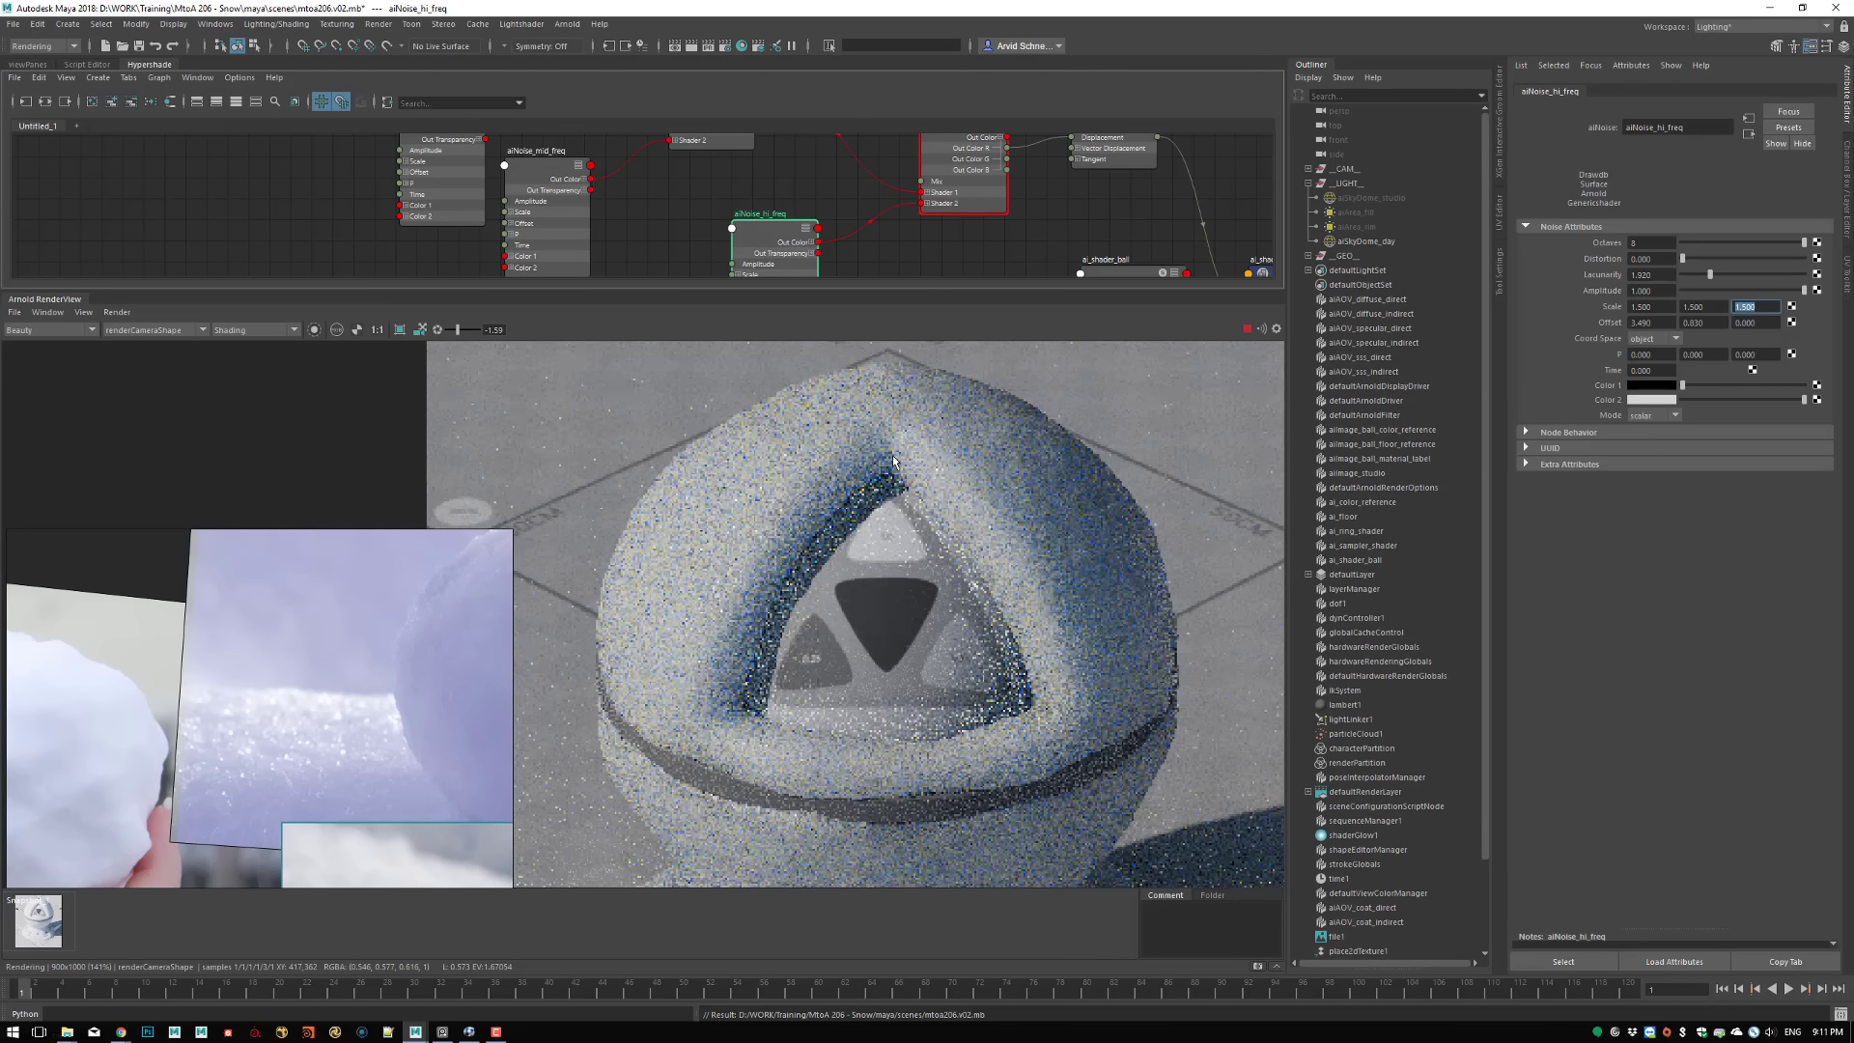
pyautogui.moveTo(861, 671); pyautogui.dragTo(897, 463, button='middle')
pyautogui.moveTo(921, 695); pyautogui.dragTo(956, 766, button='middle')
pyautogui.moveTo(1142, 455); pyautogui.dragTo(1051, 510, button='middle')
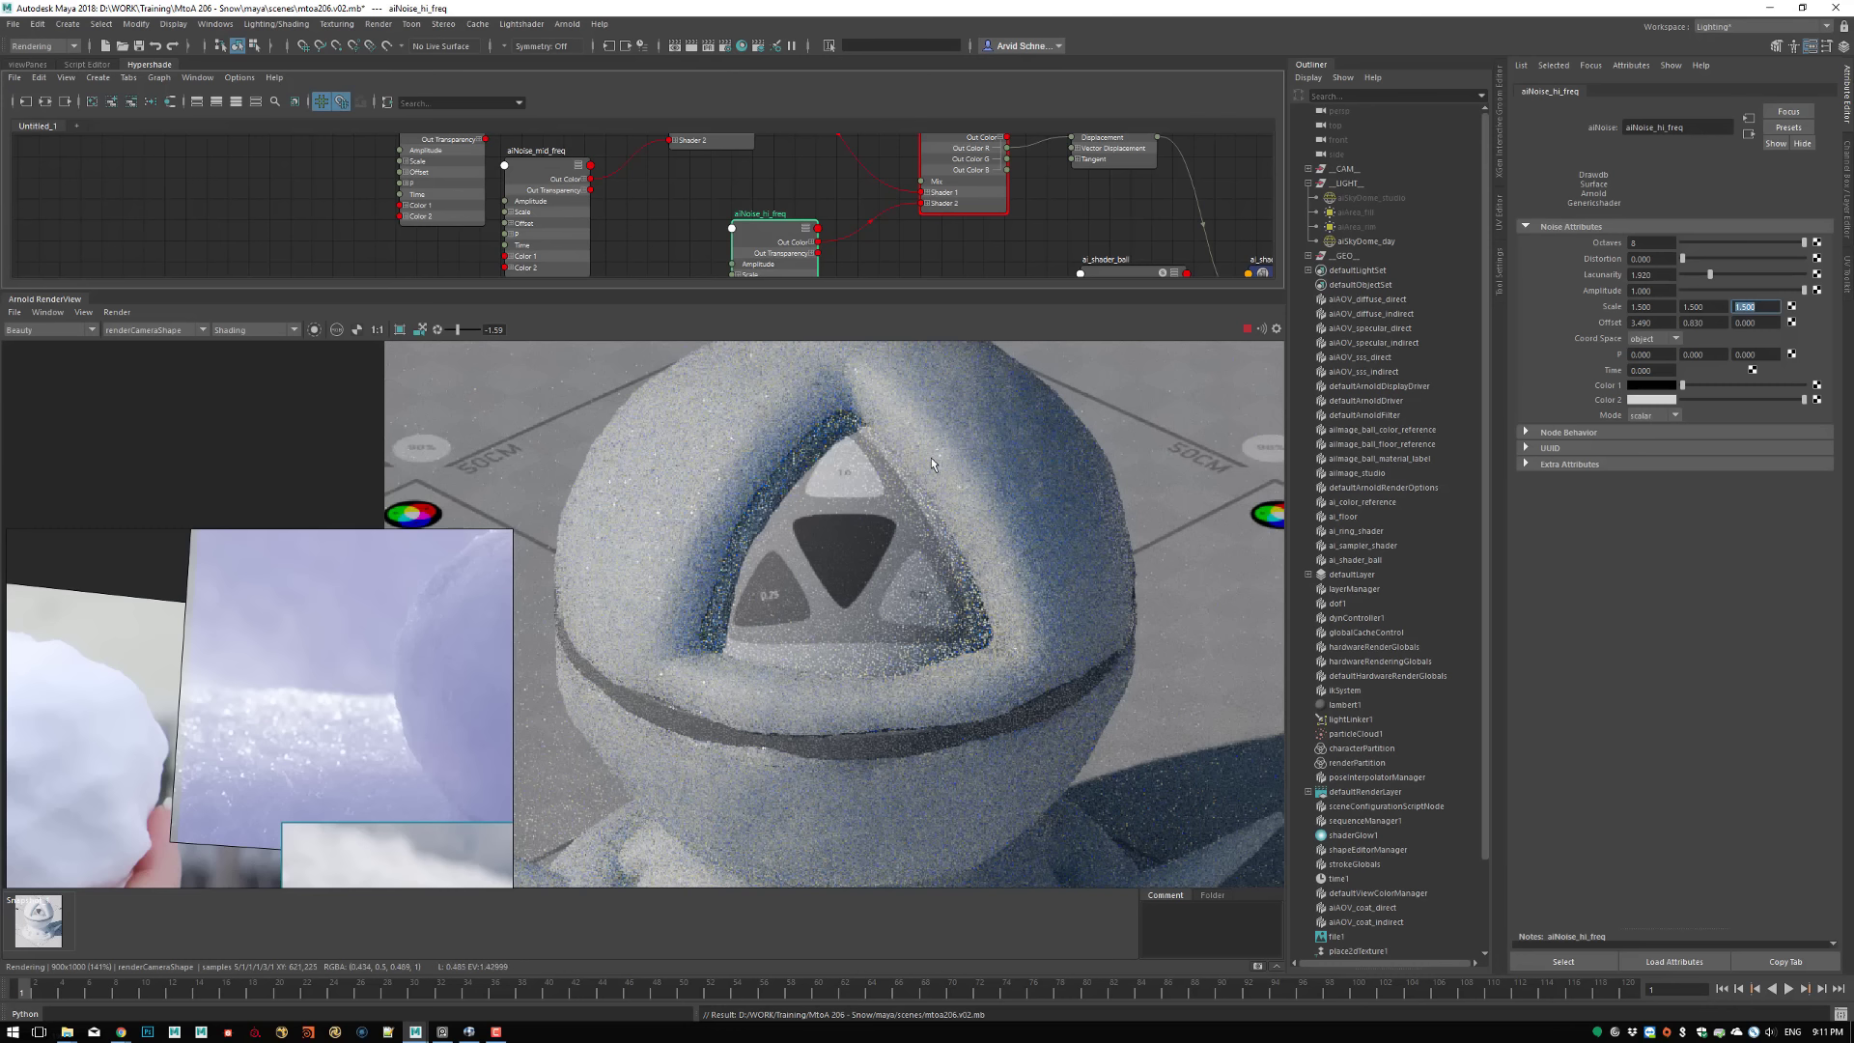
pyautogui.click(437, 330)
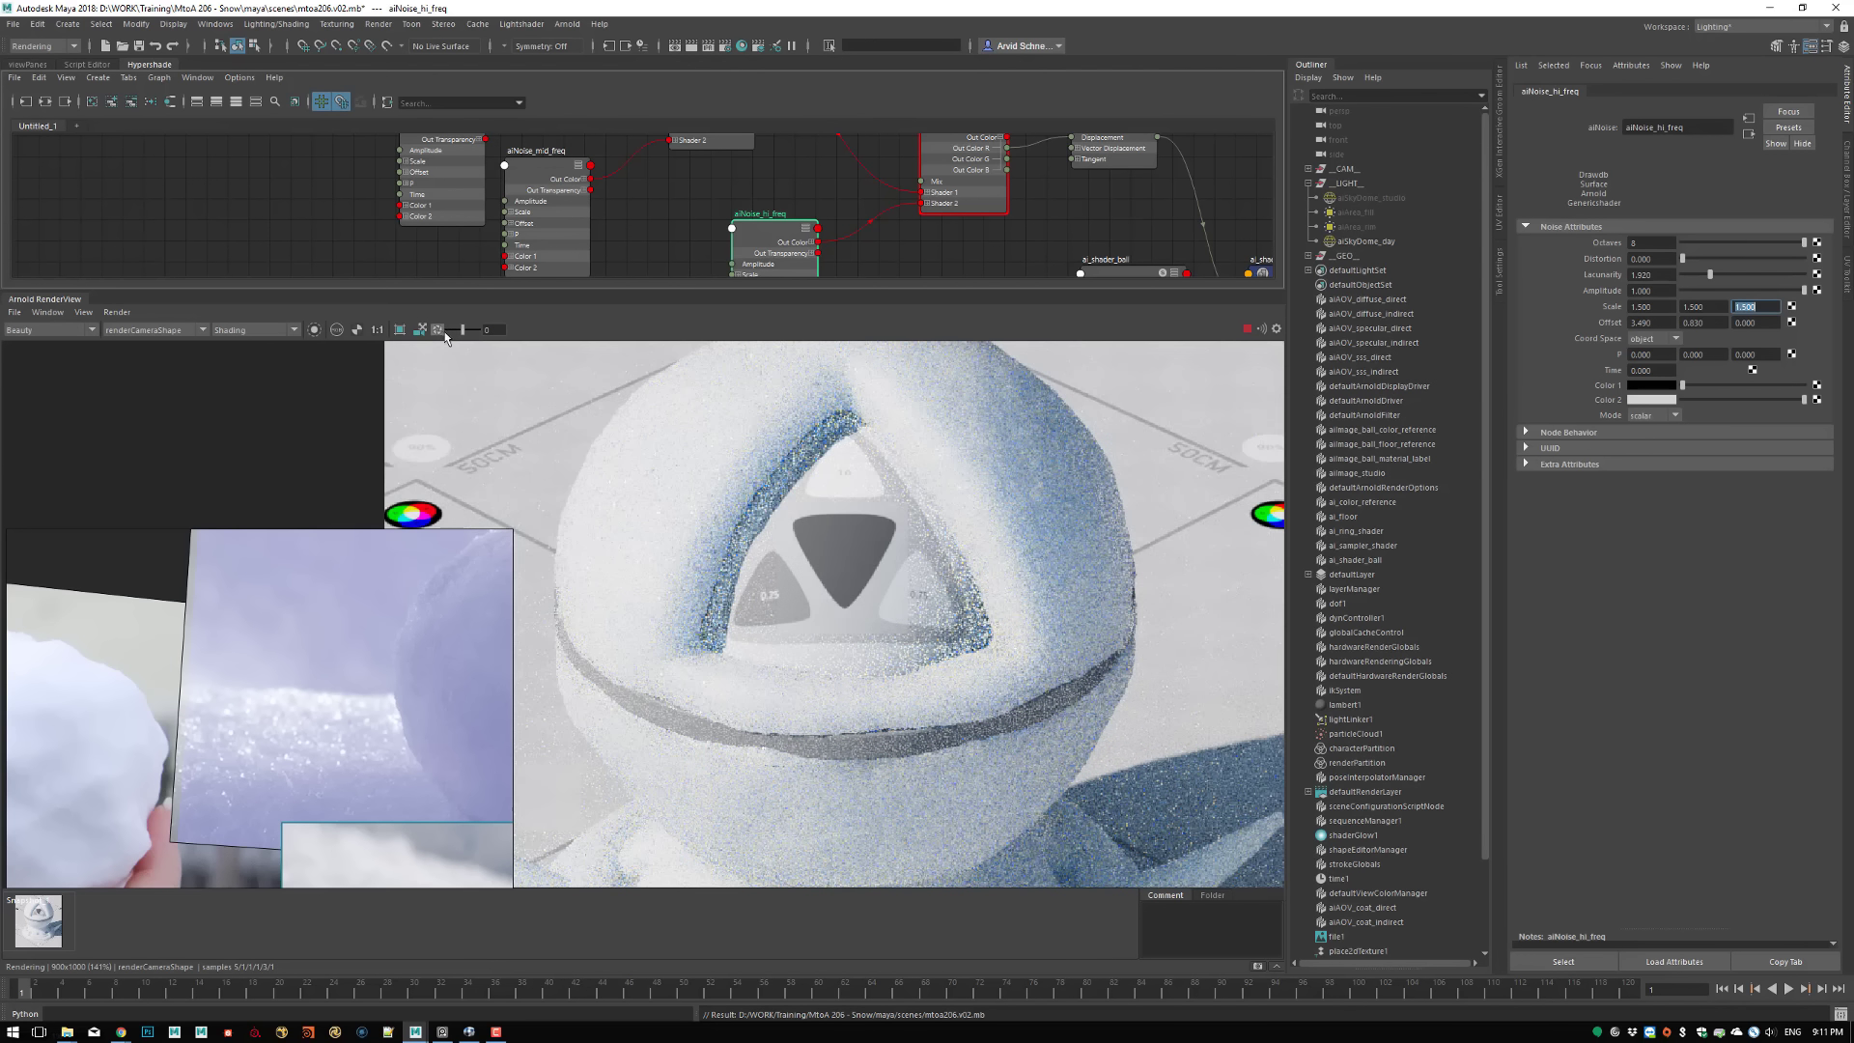
pyautogui.scroll(-1, 784, 572)
pyautogui.scroll(-1, 837, 556)
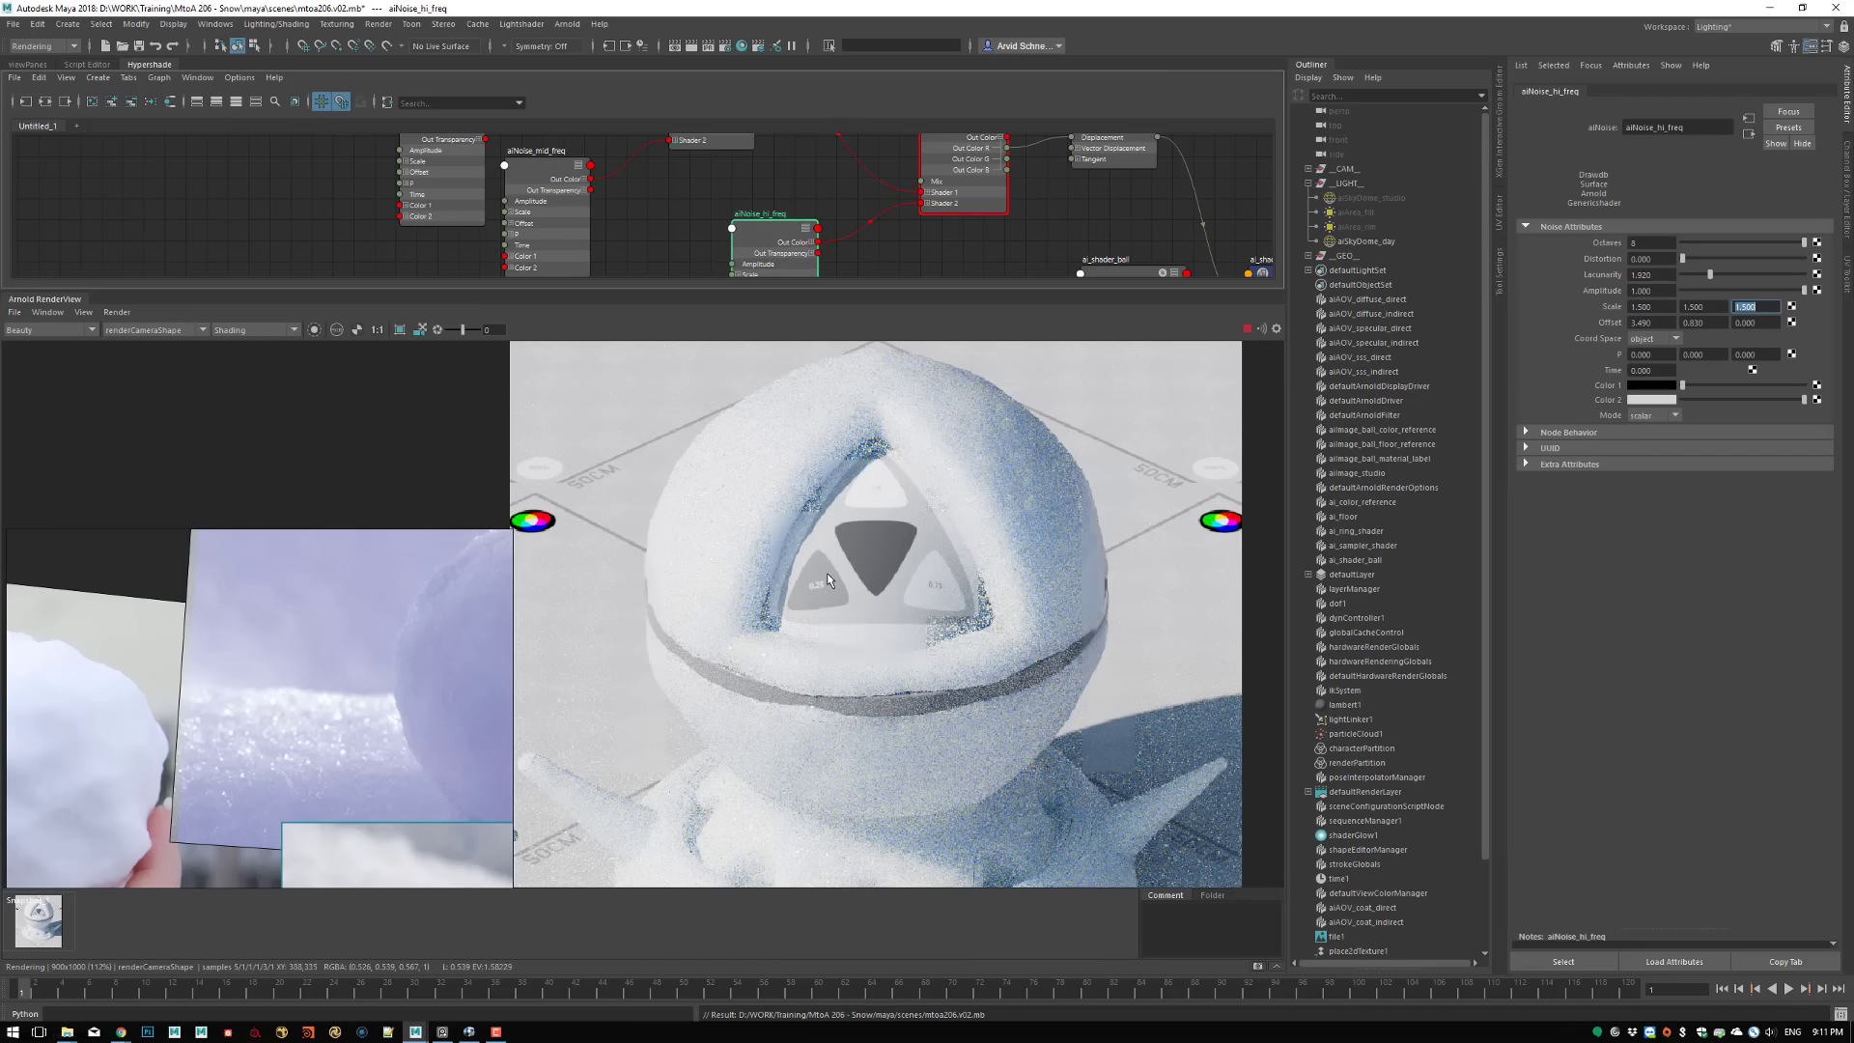
# Compare the render with the reference photo of the snowball resting on the ridged snowy surface
pyautogui.moveTo(287, 585); pyautogui.dragTo(299, 413, button='middle')
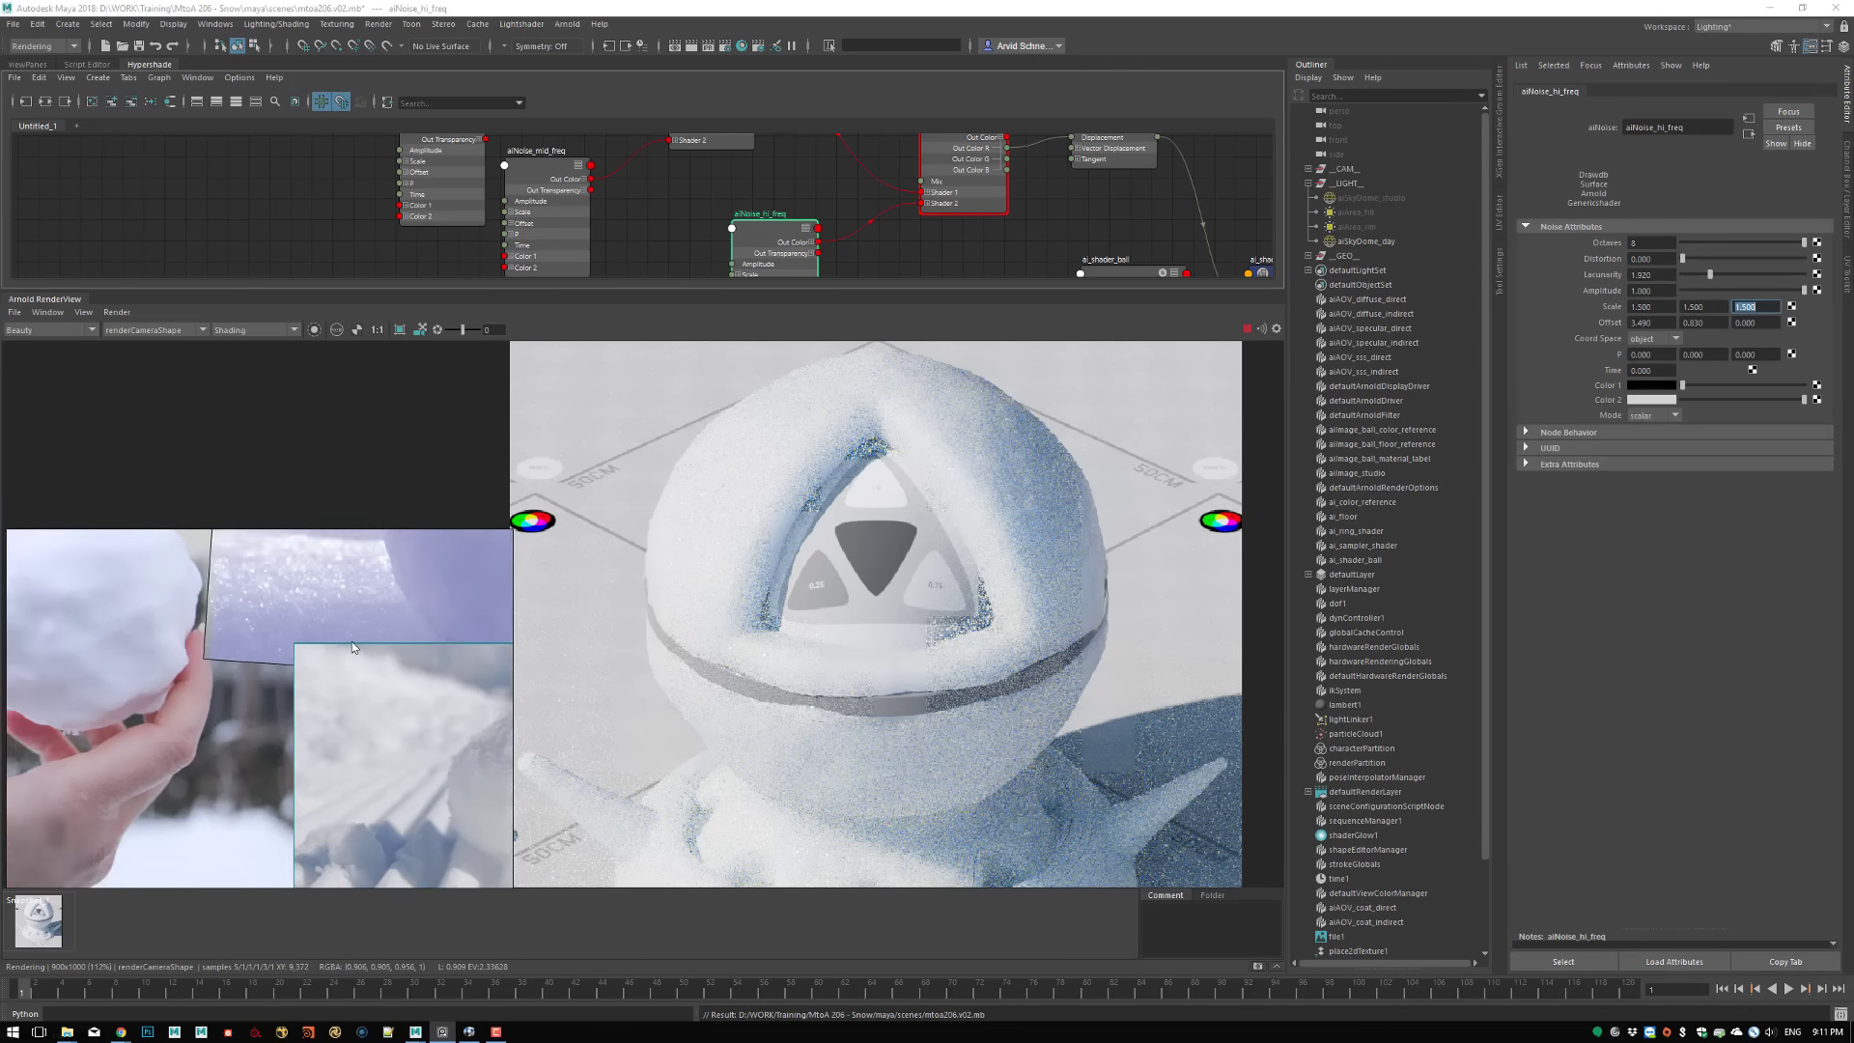
pyautogui.moveTo(414, 706); pyautogui.dragTo(375, 680, button='middle')
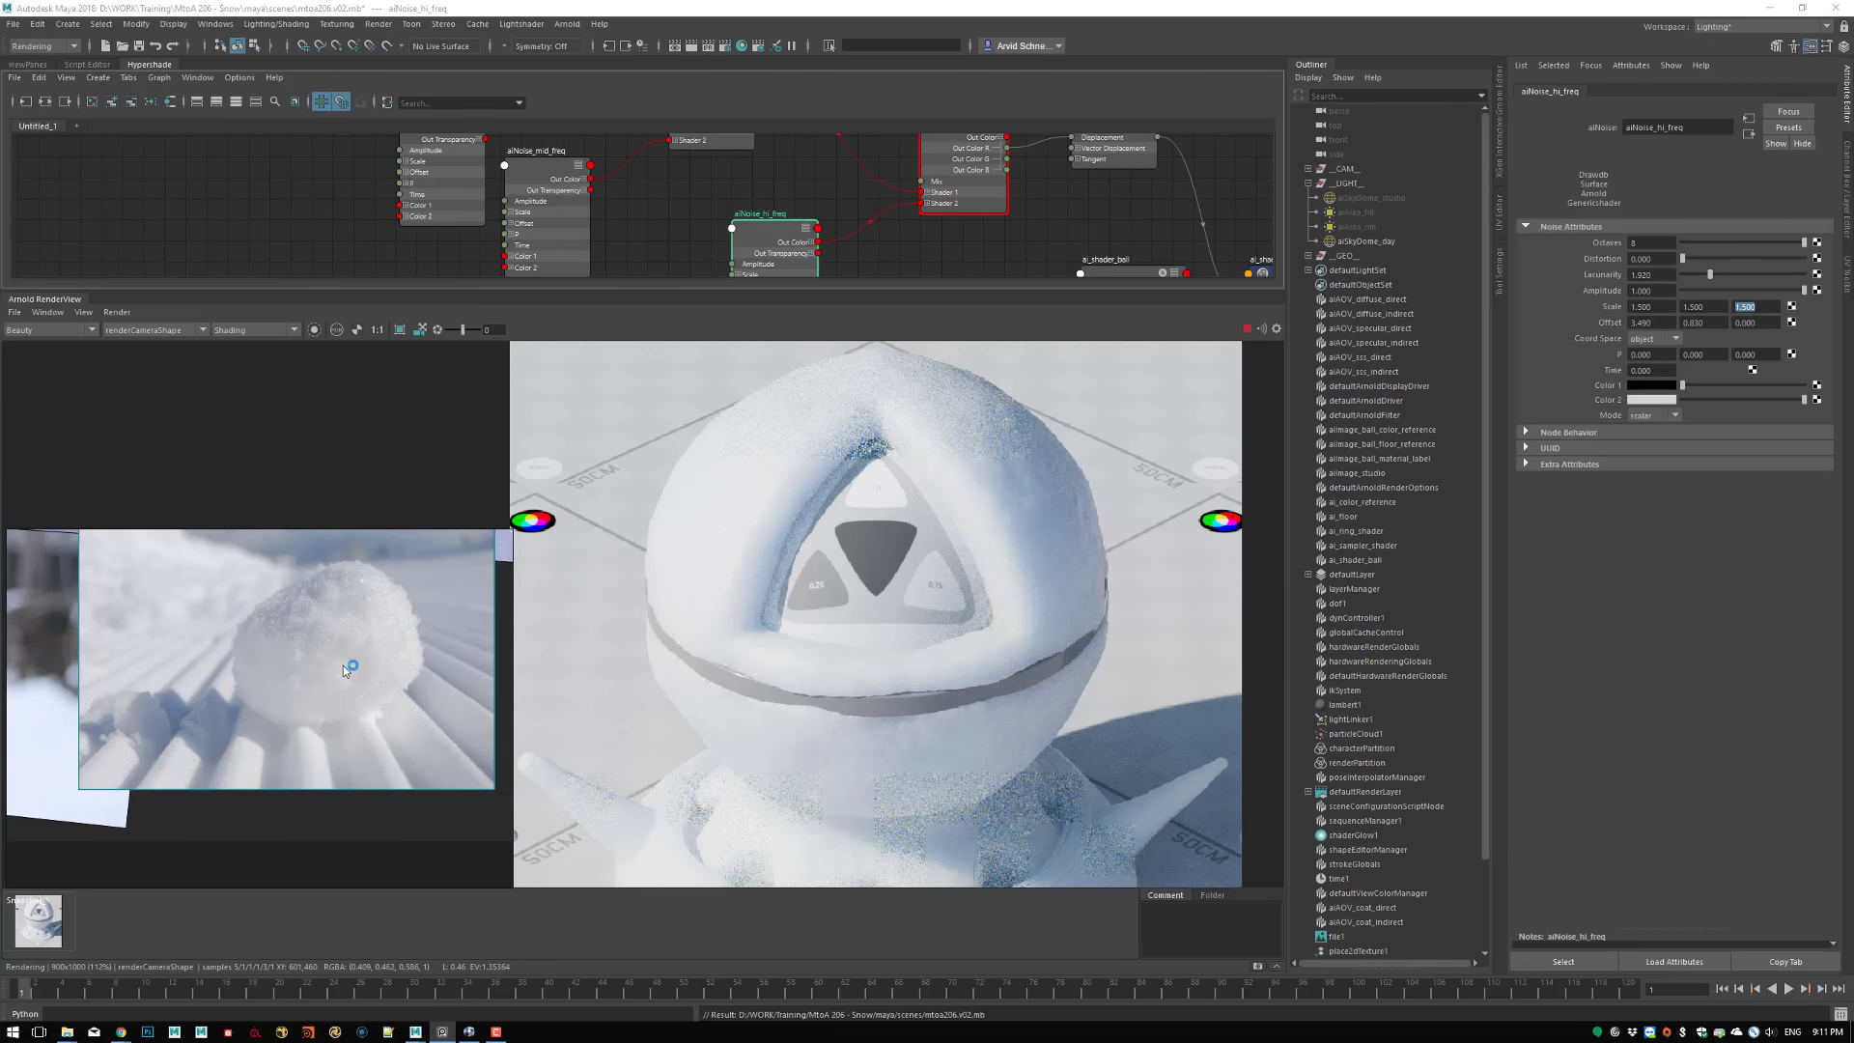
pyautogui.moveTo(344, 664); pyautogui.dragTo(327, 629)
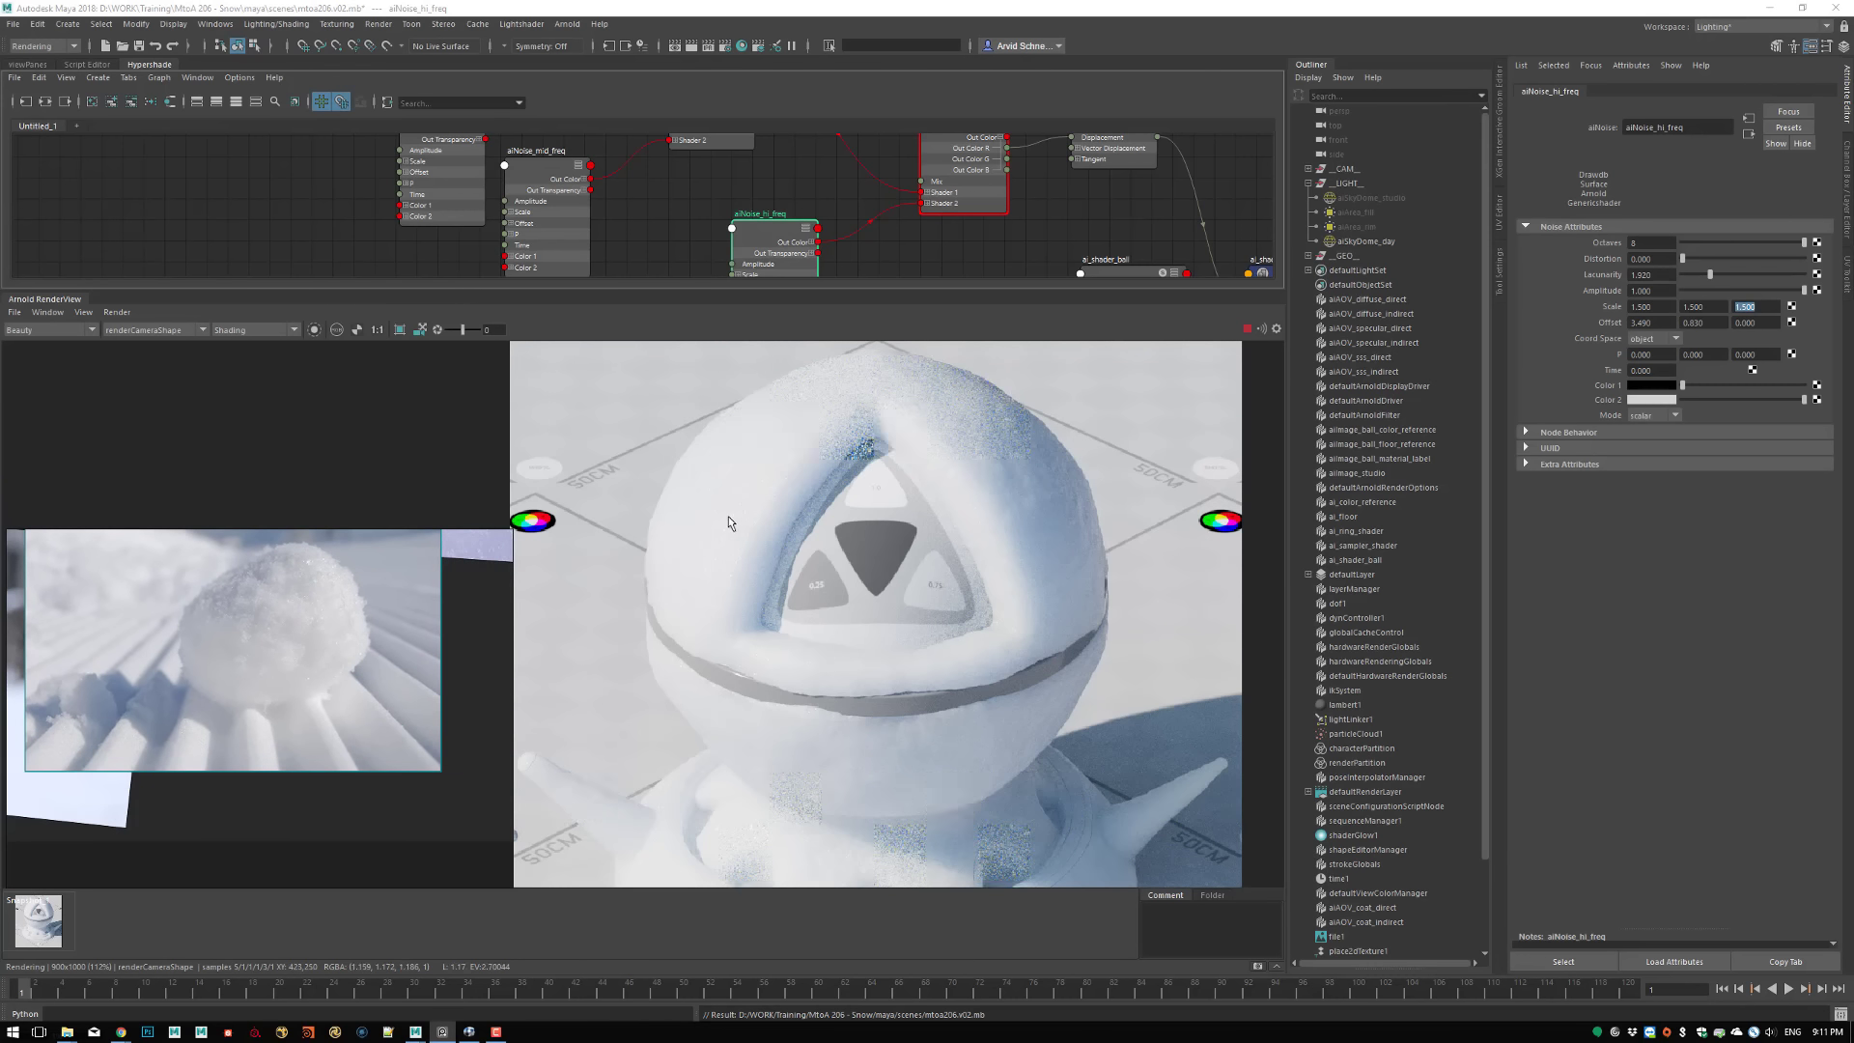
# Darken ai_shader_ball's subsurface color slightly and slightly reduce the saturation of its subsurface radius color
pyautogui.click(760, 479)
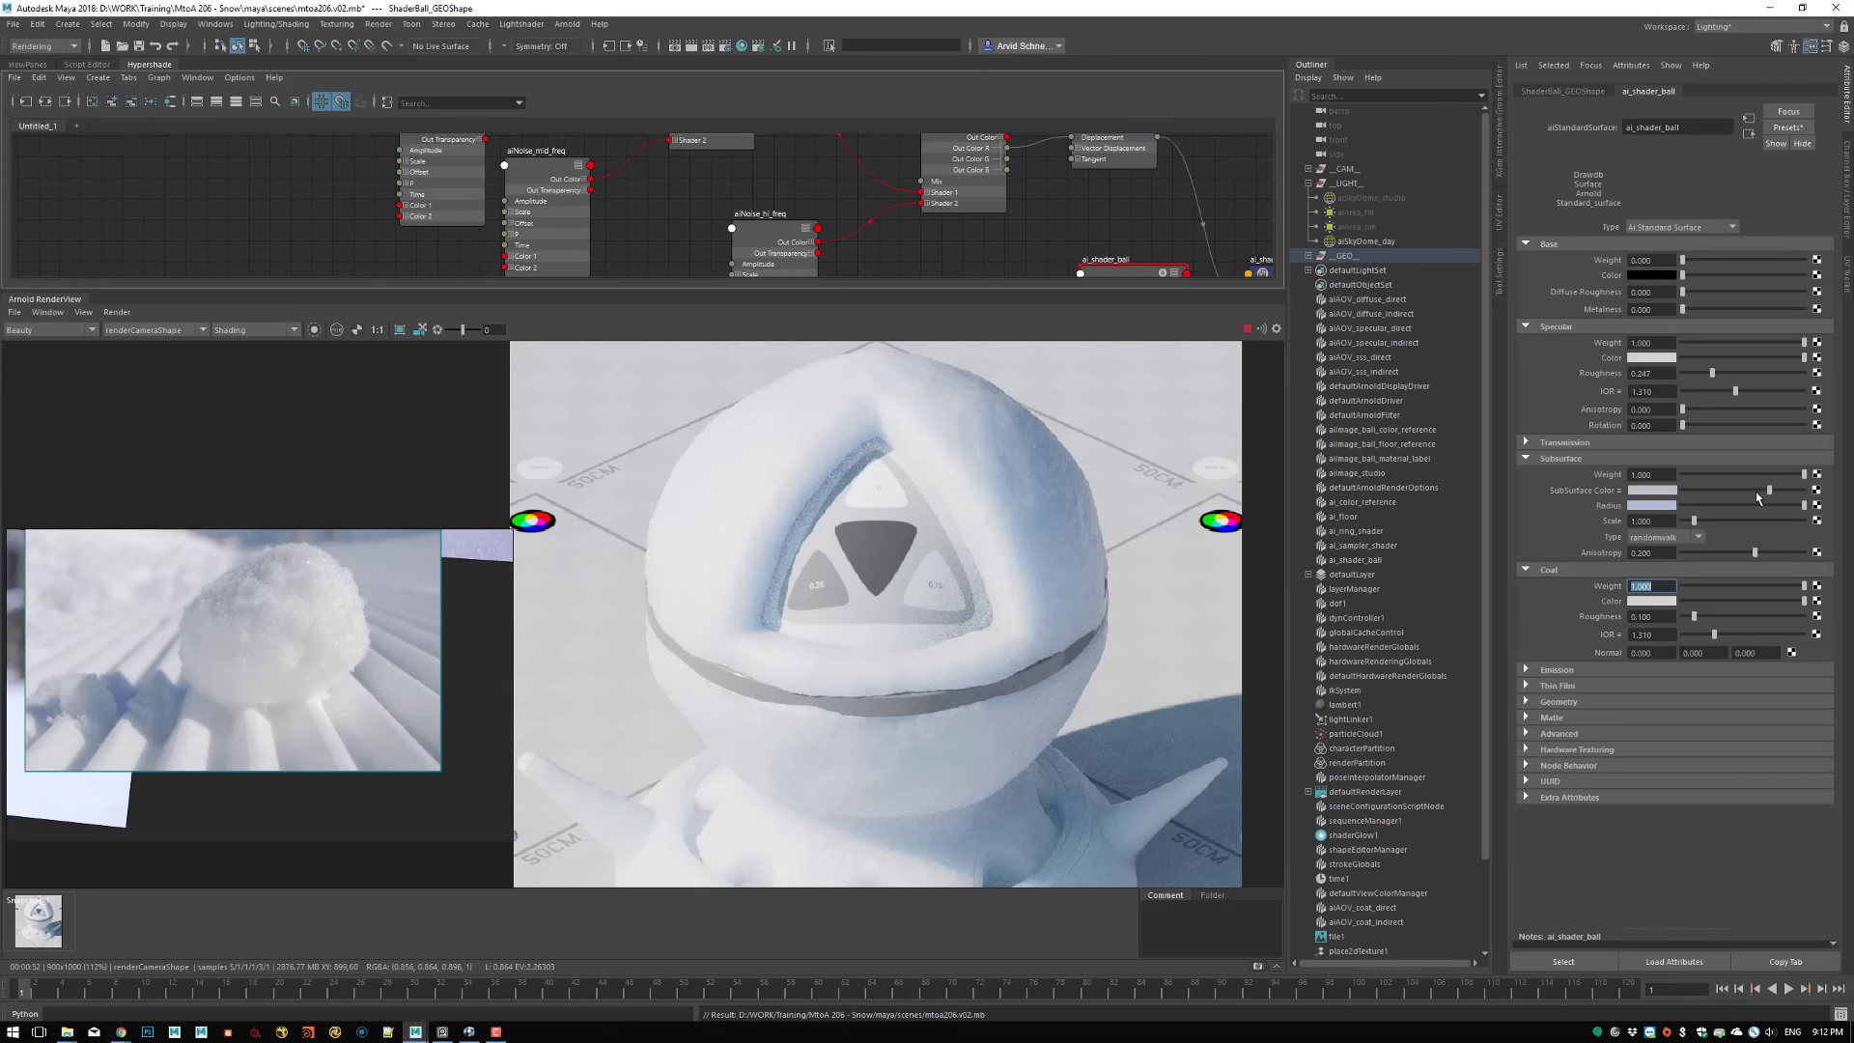
pyautogui.moveTo(1767, 492); pyautogui.dragTo(1758, 492)
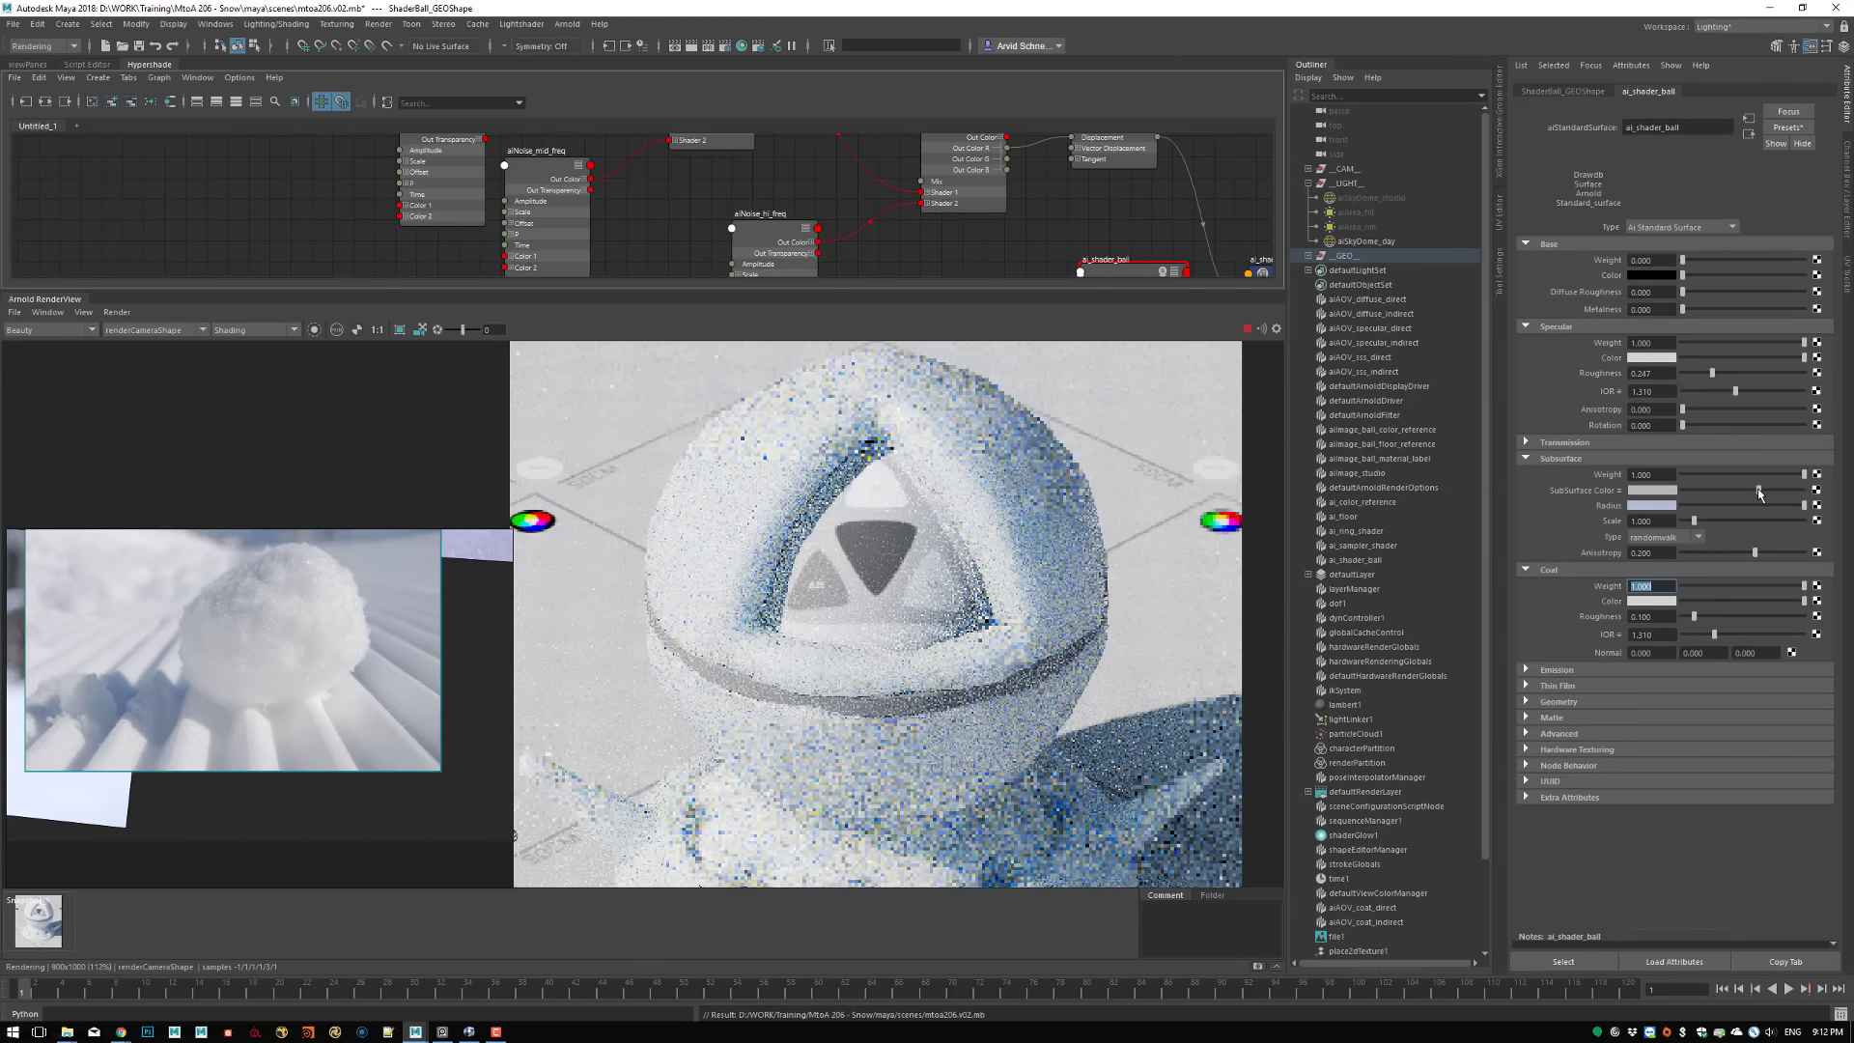
pyautogui.click(1649, 510)
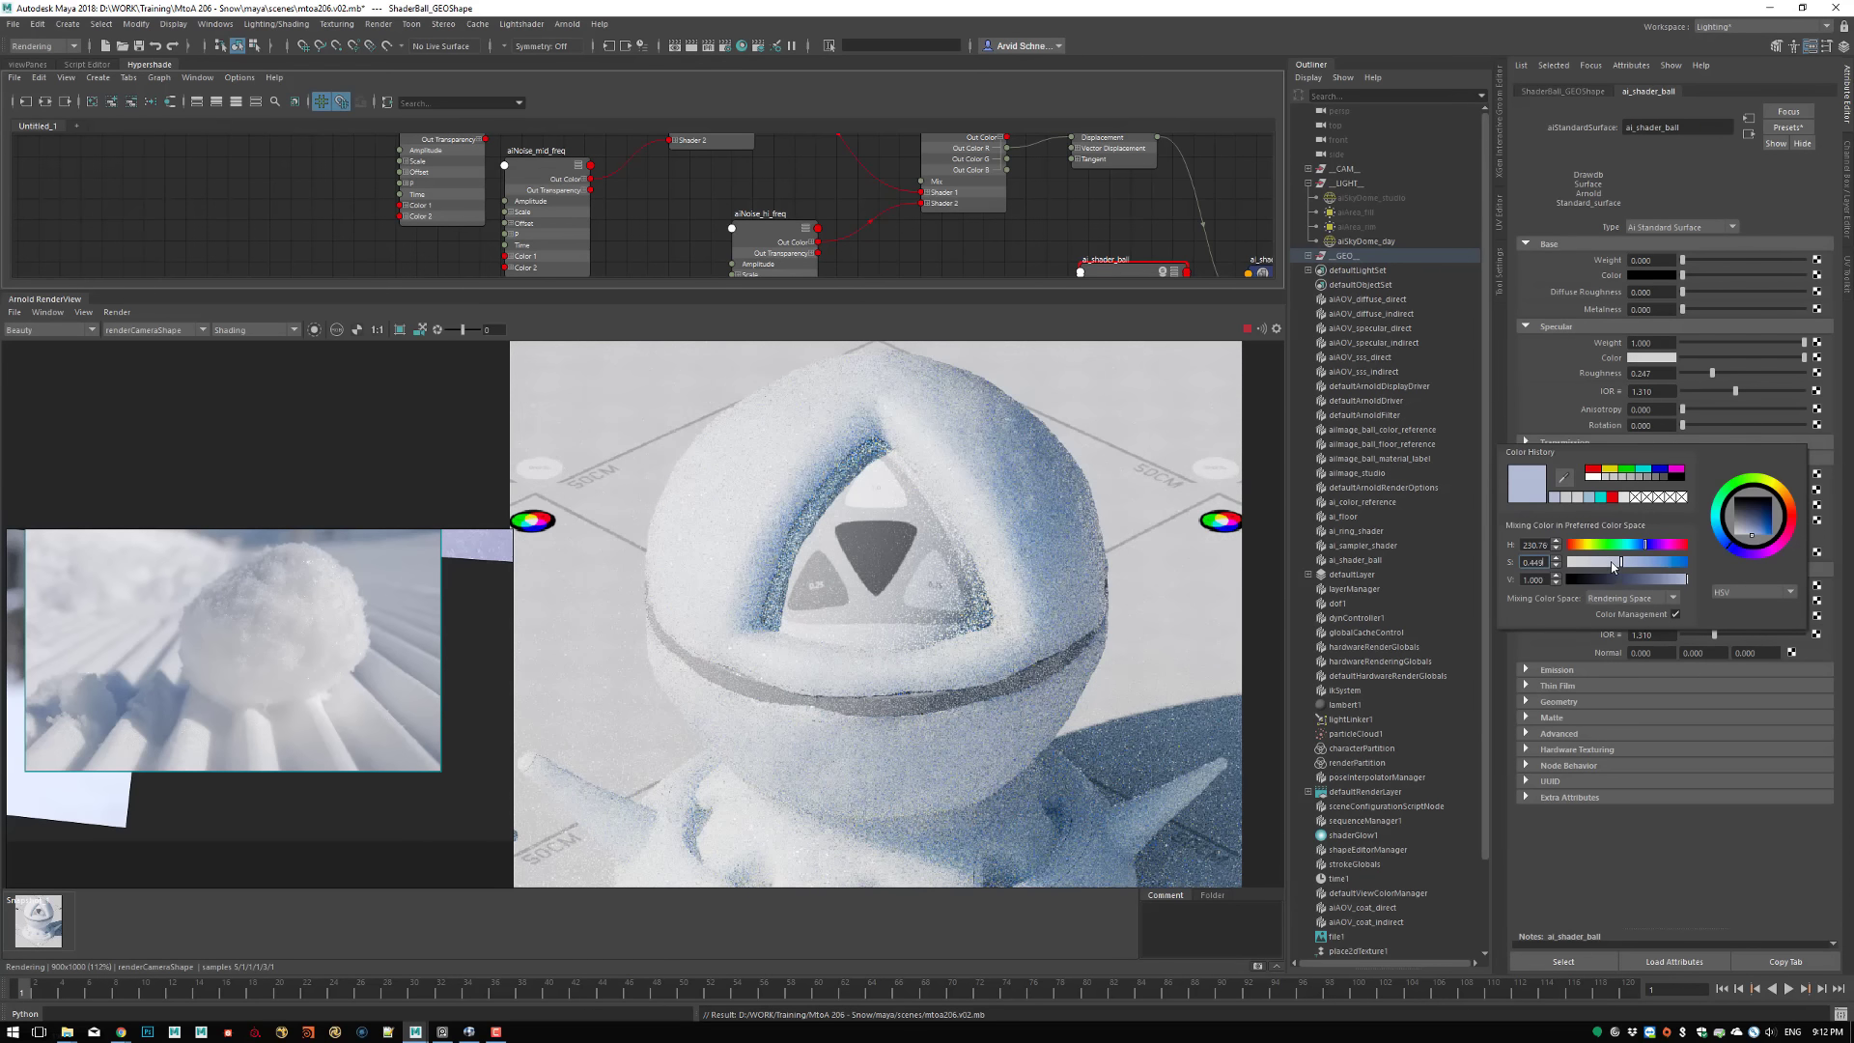
pyautogui.moveTo(1612, 565); pyautogui.dragTo(1608, 566)
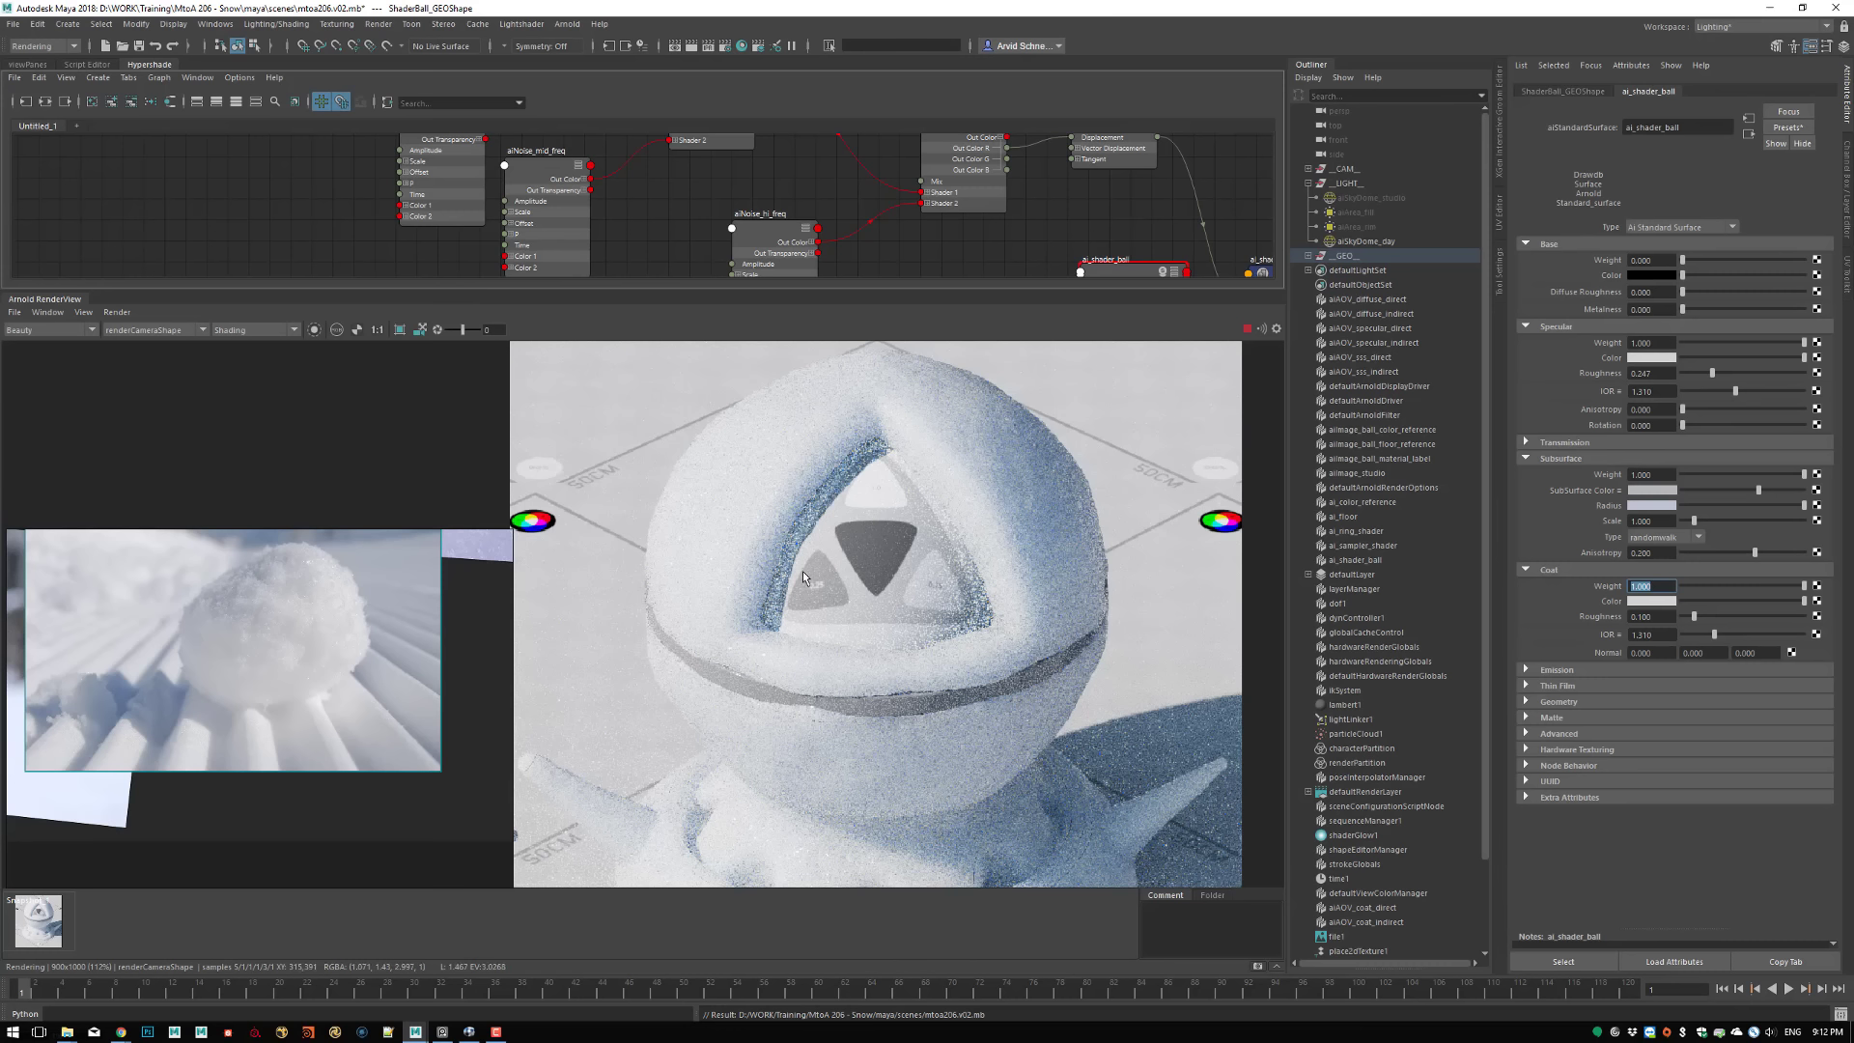
# Try a subsurface scale of 125 on ai_shader_ball and inspect the result around the triangular opening
pyautogui.moveTo(761, 622); pyautogui.dragTo(824, 550, button='middle')
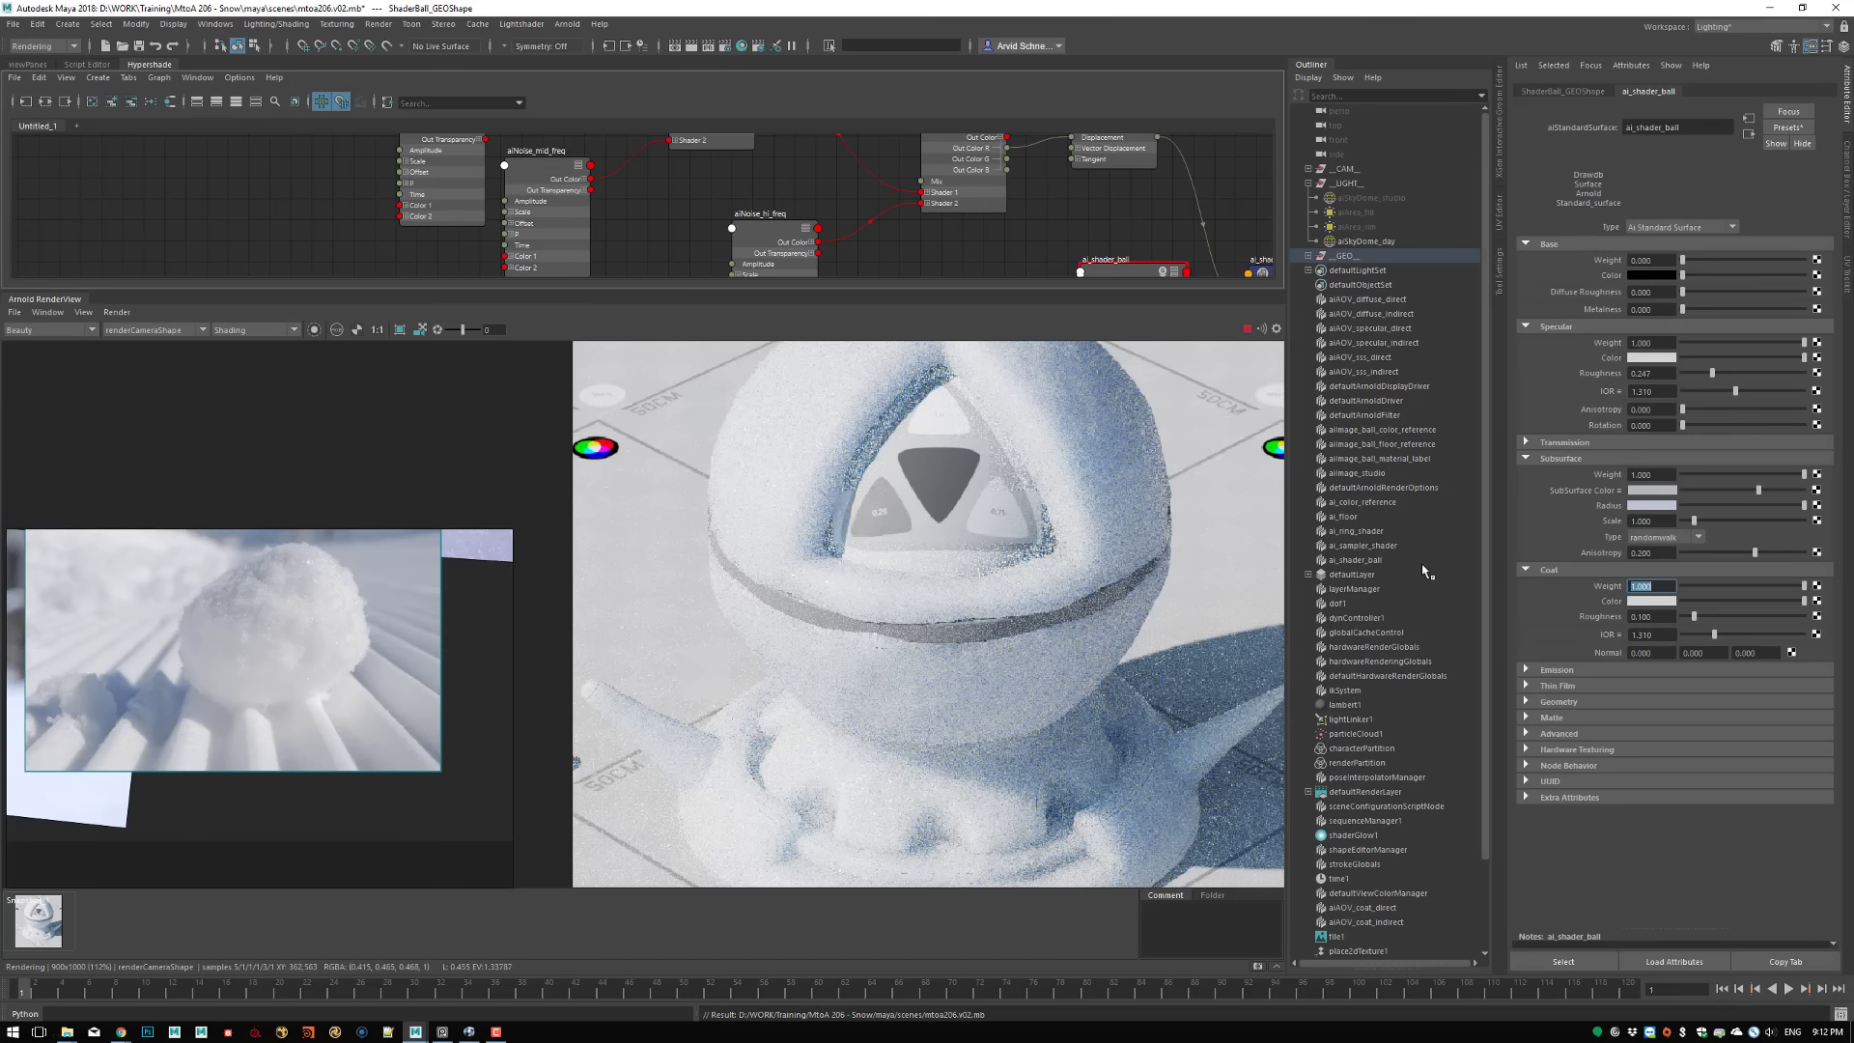
pyautogui.click(1626, 524)
pyautogui.write('125')
pyautogui.press('Return')
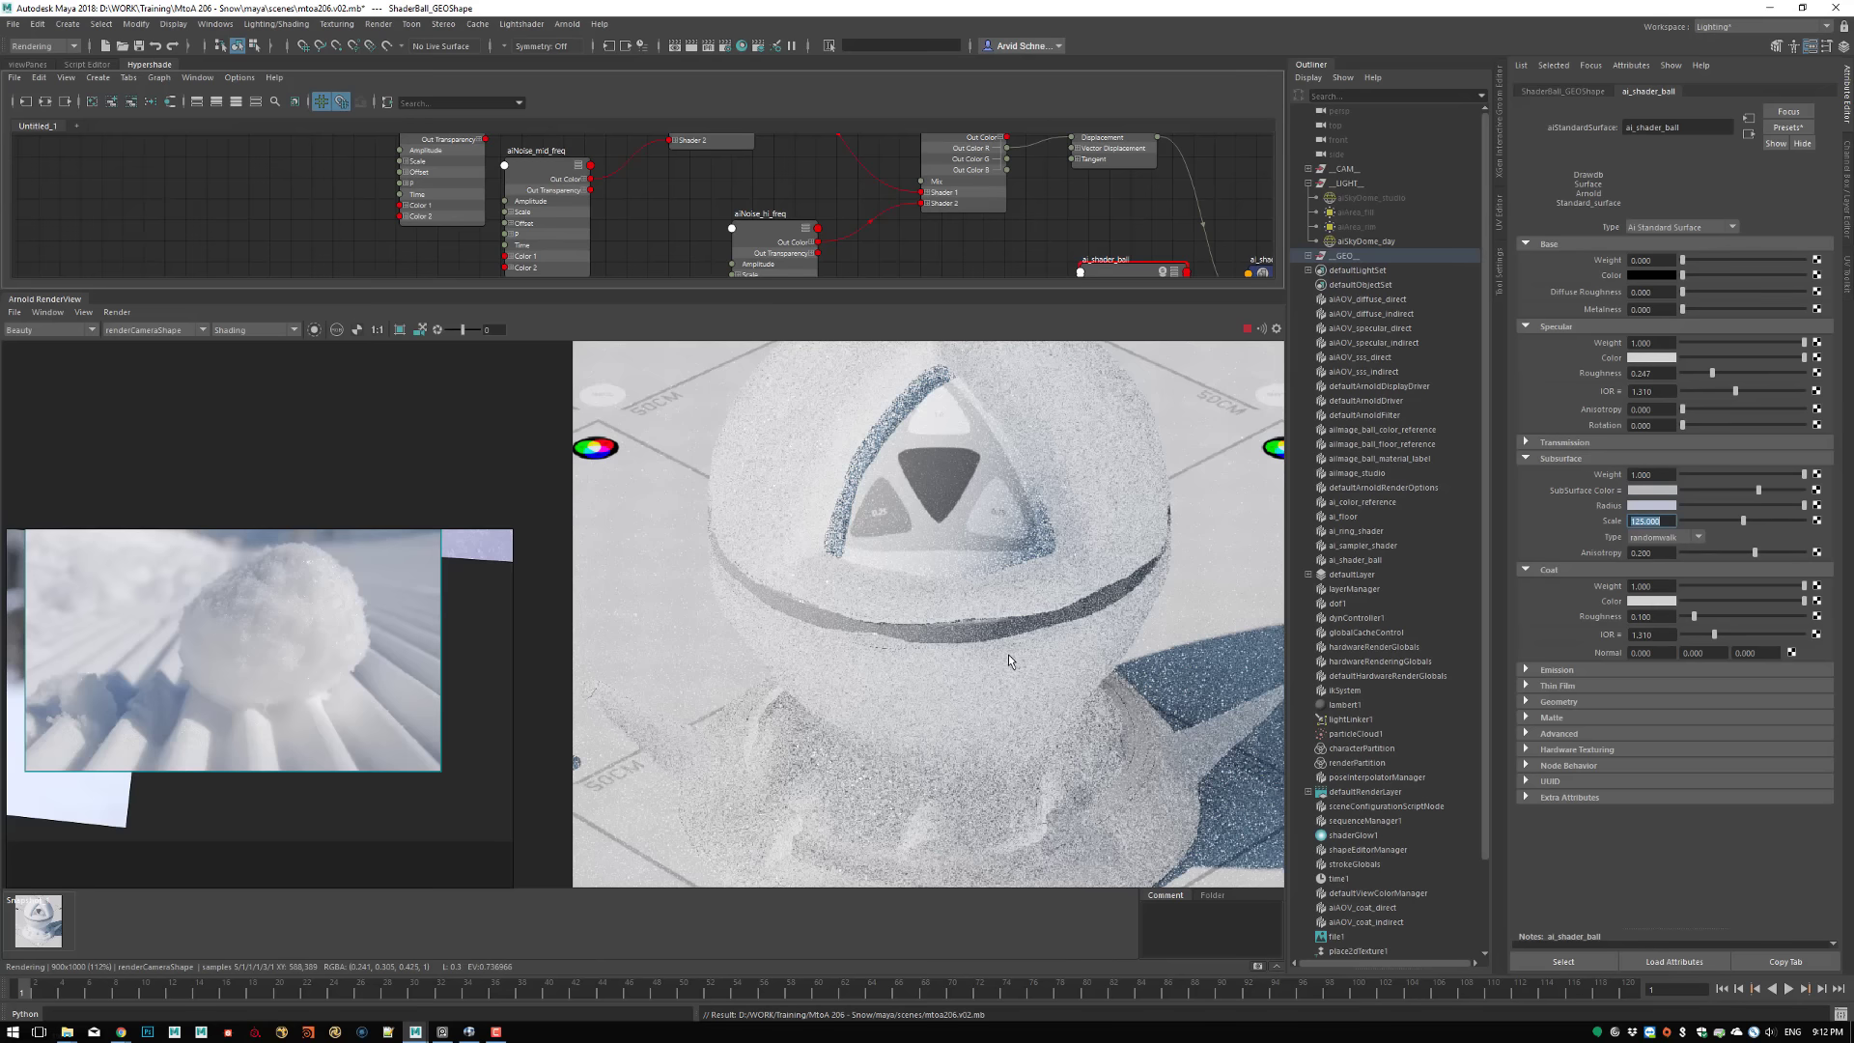
pyautogui.moveTo(1009, 654); pyautogui.dragTo(966, 767, button='middle')
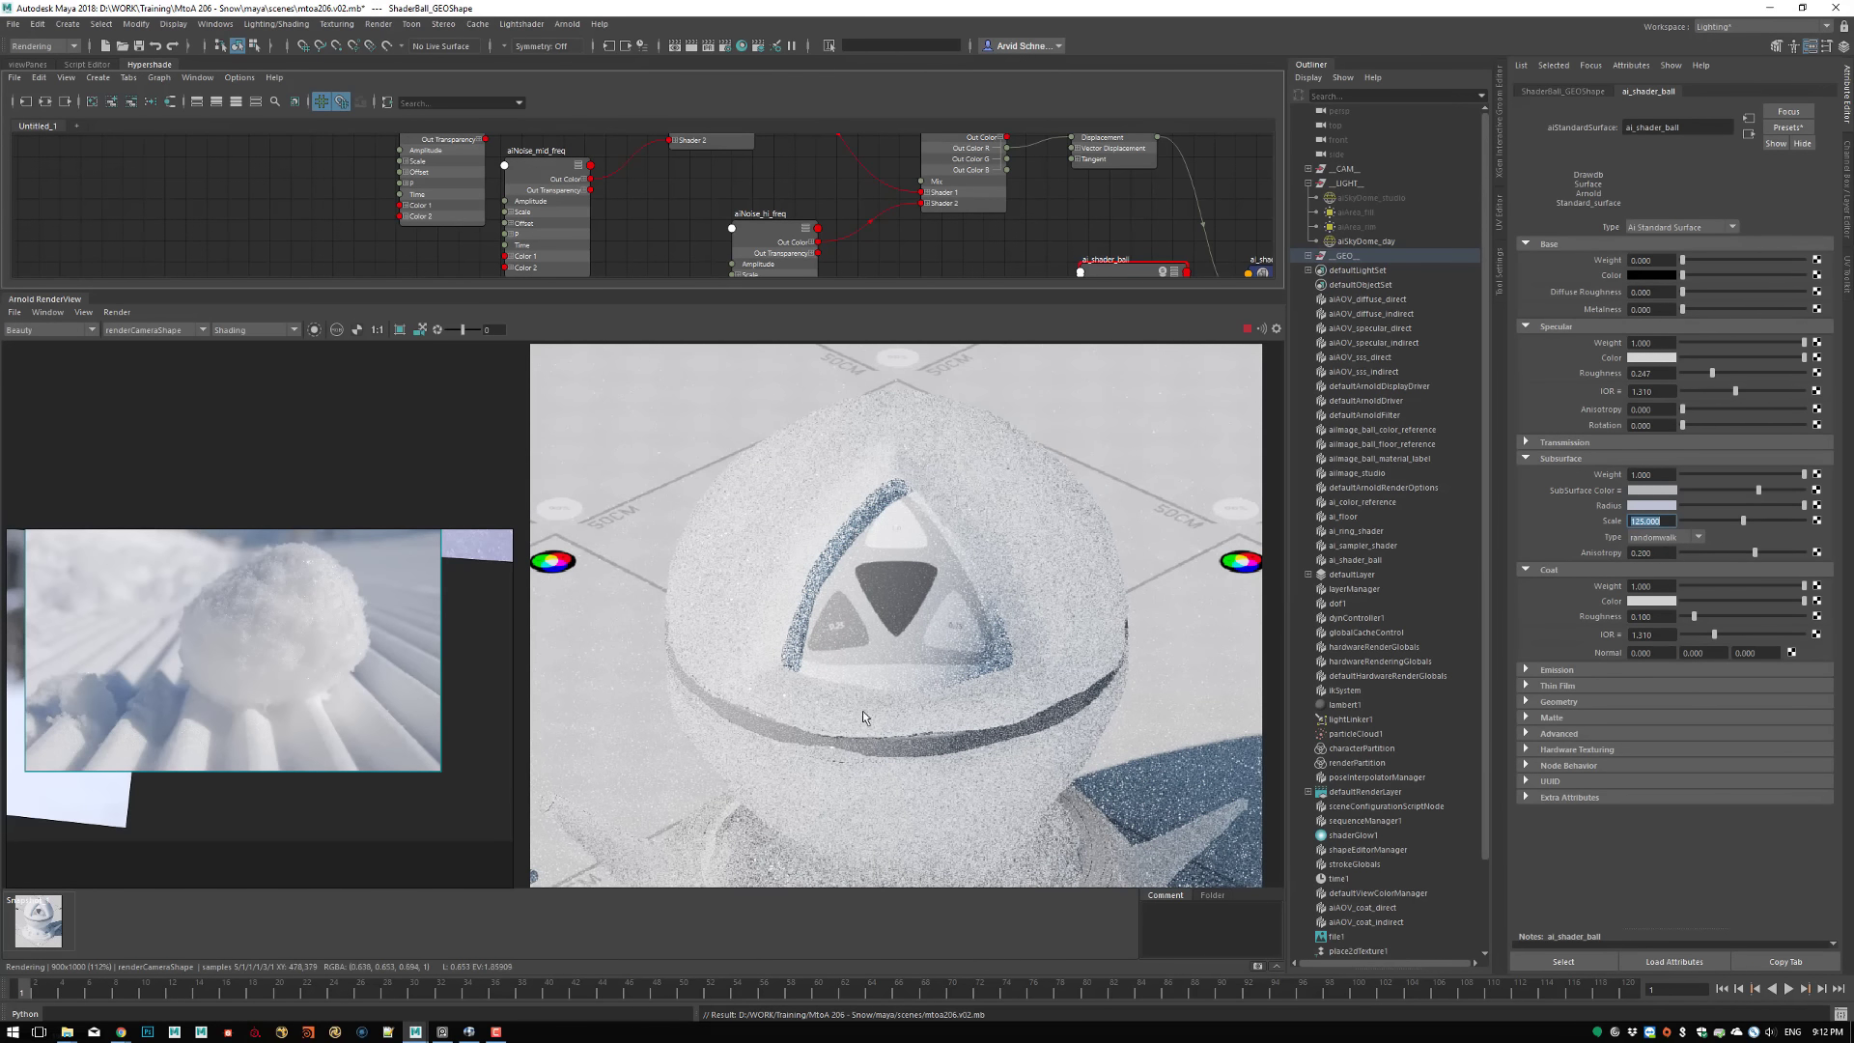
pyautogui.moveTo(851, 794); pyautogui.dragTo(866, 717, button='middle')
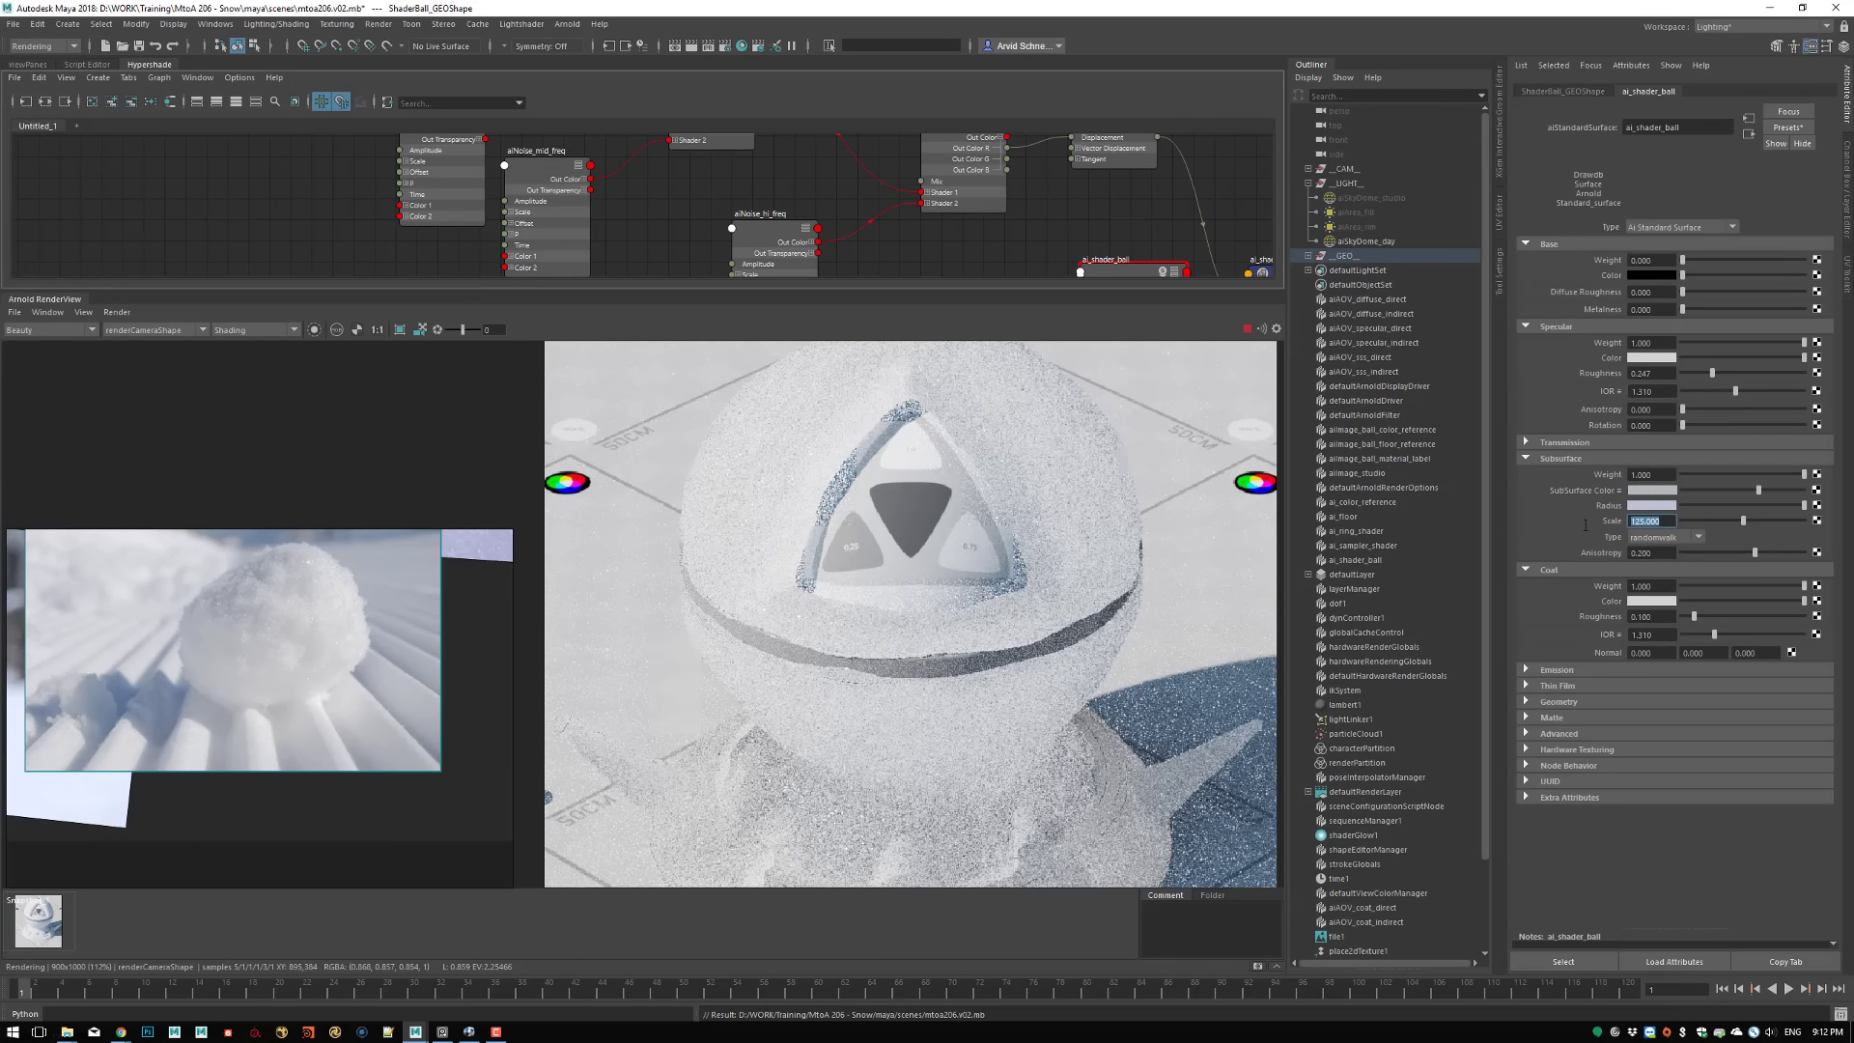
# Set ai_shader_ball's subsurface scale to 1.25
pyautogui.write('1.25')
pyautogui.press('Return')
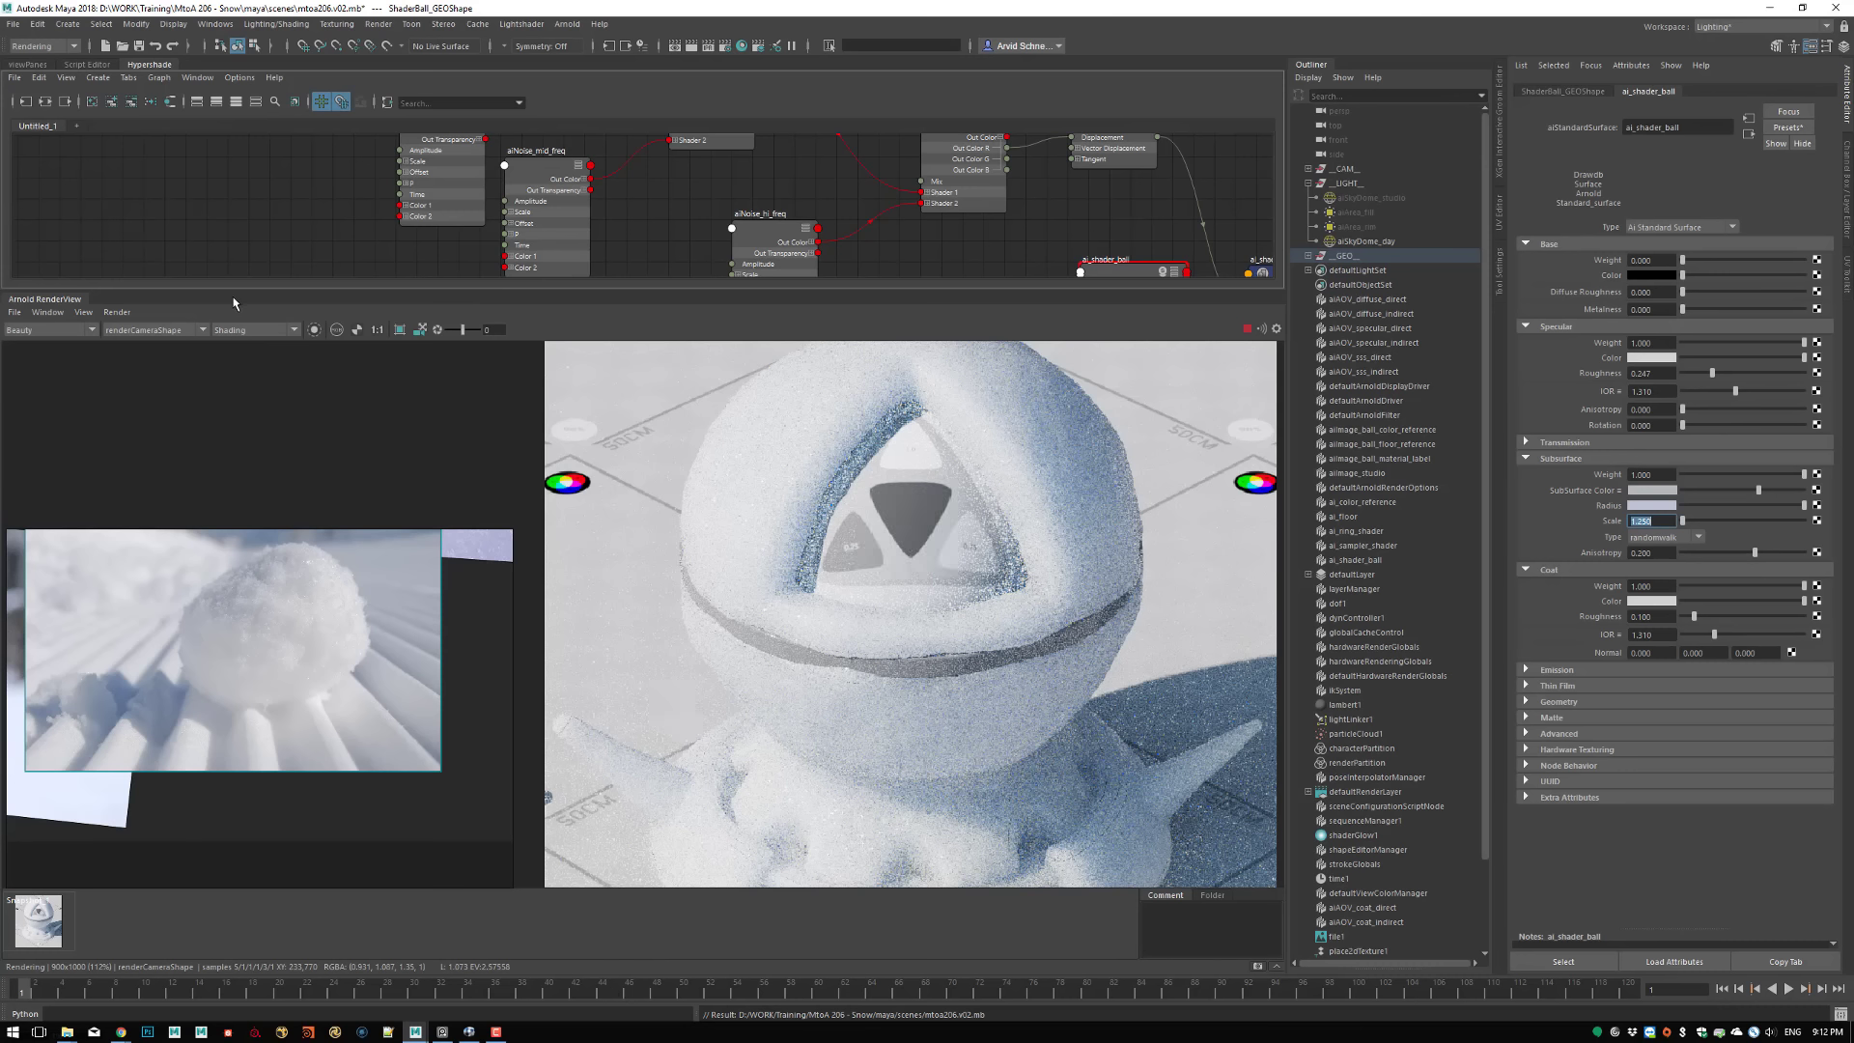
# Set the render's debug shading to Basic and examine the displaced surface of the whole shader ball
pyautogui.click(241, 329)
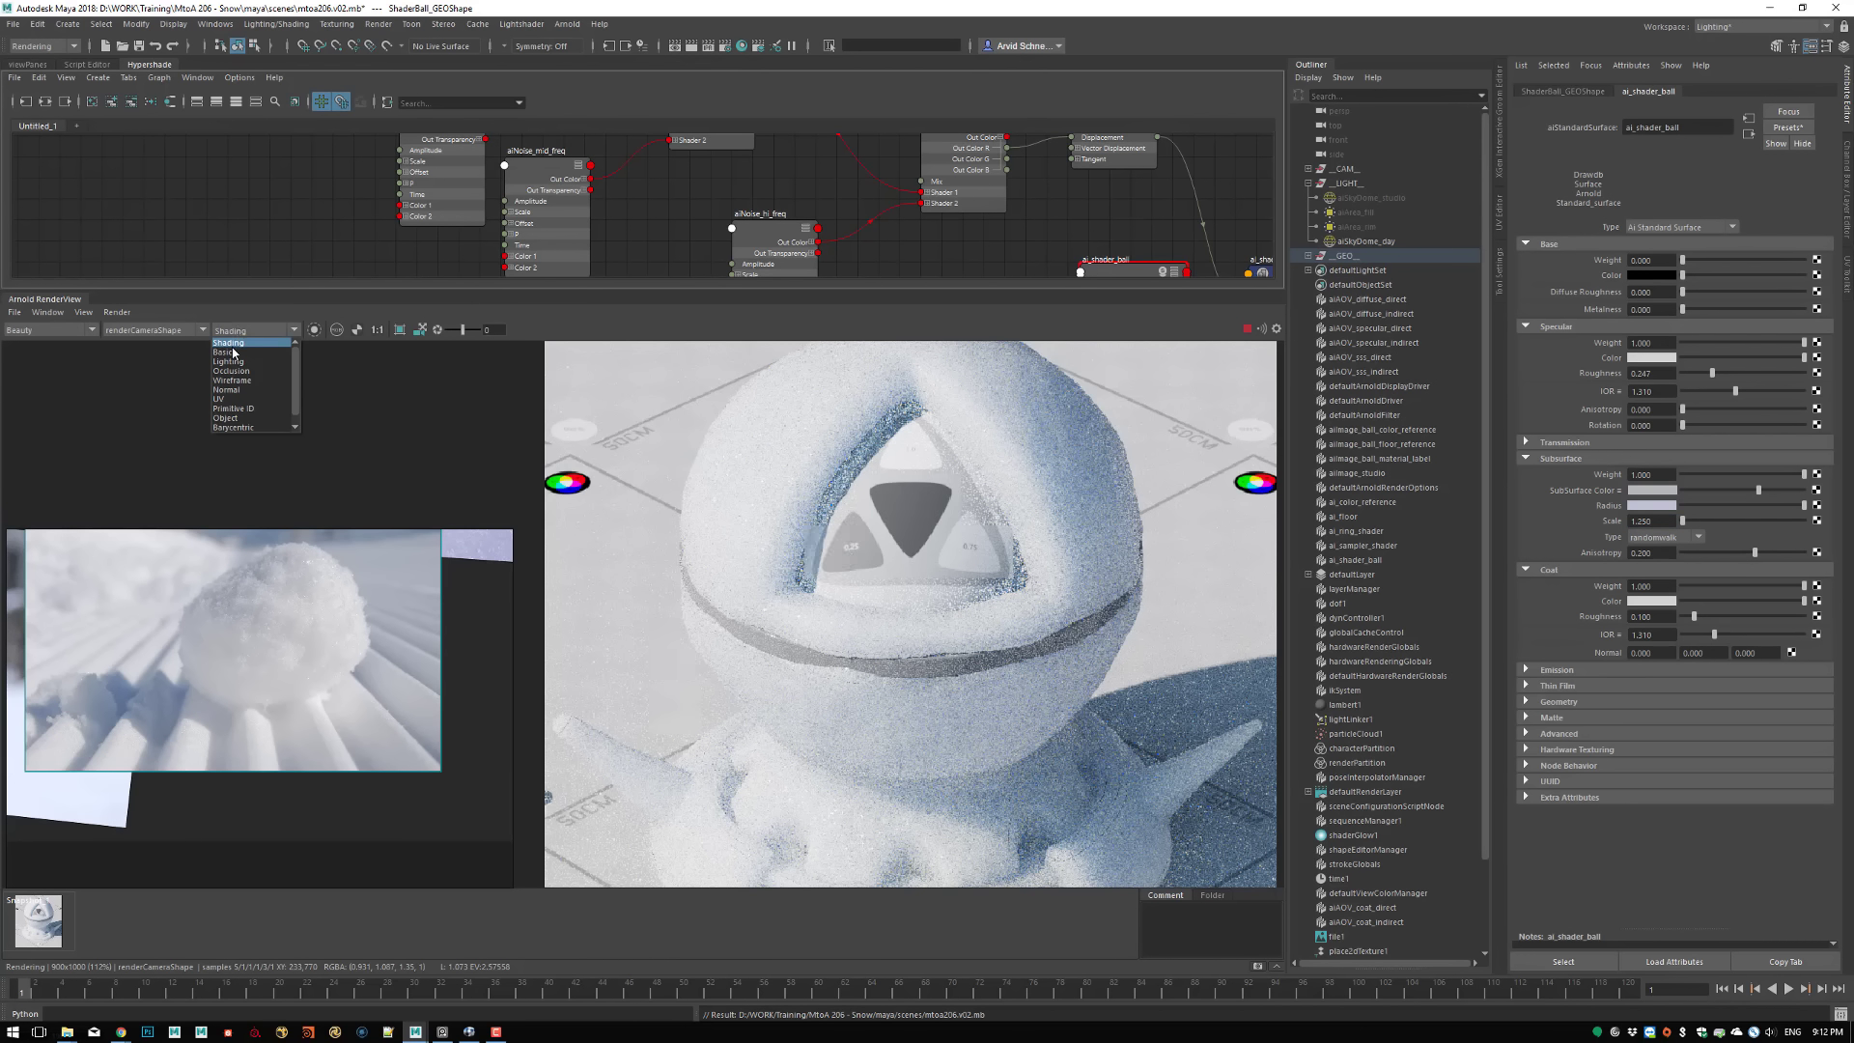
pyautogui.click(229, 353)
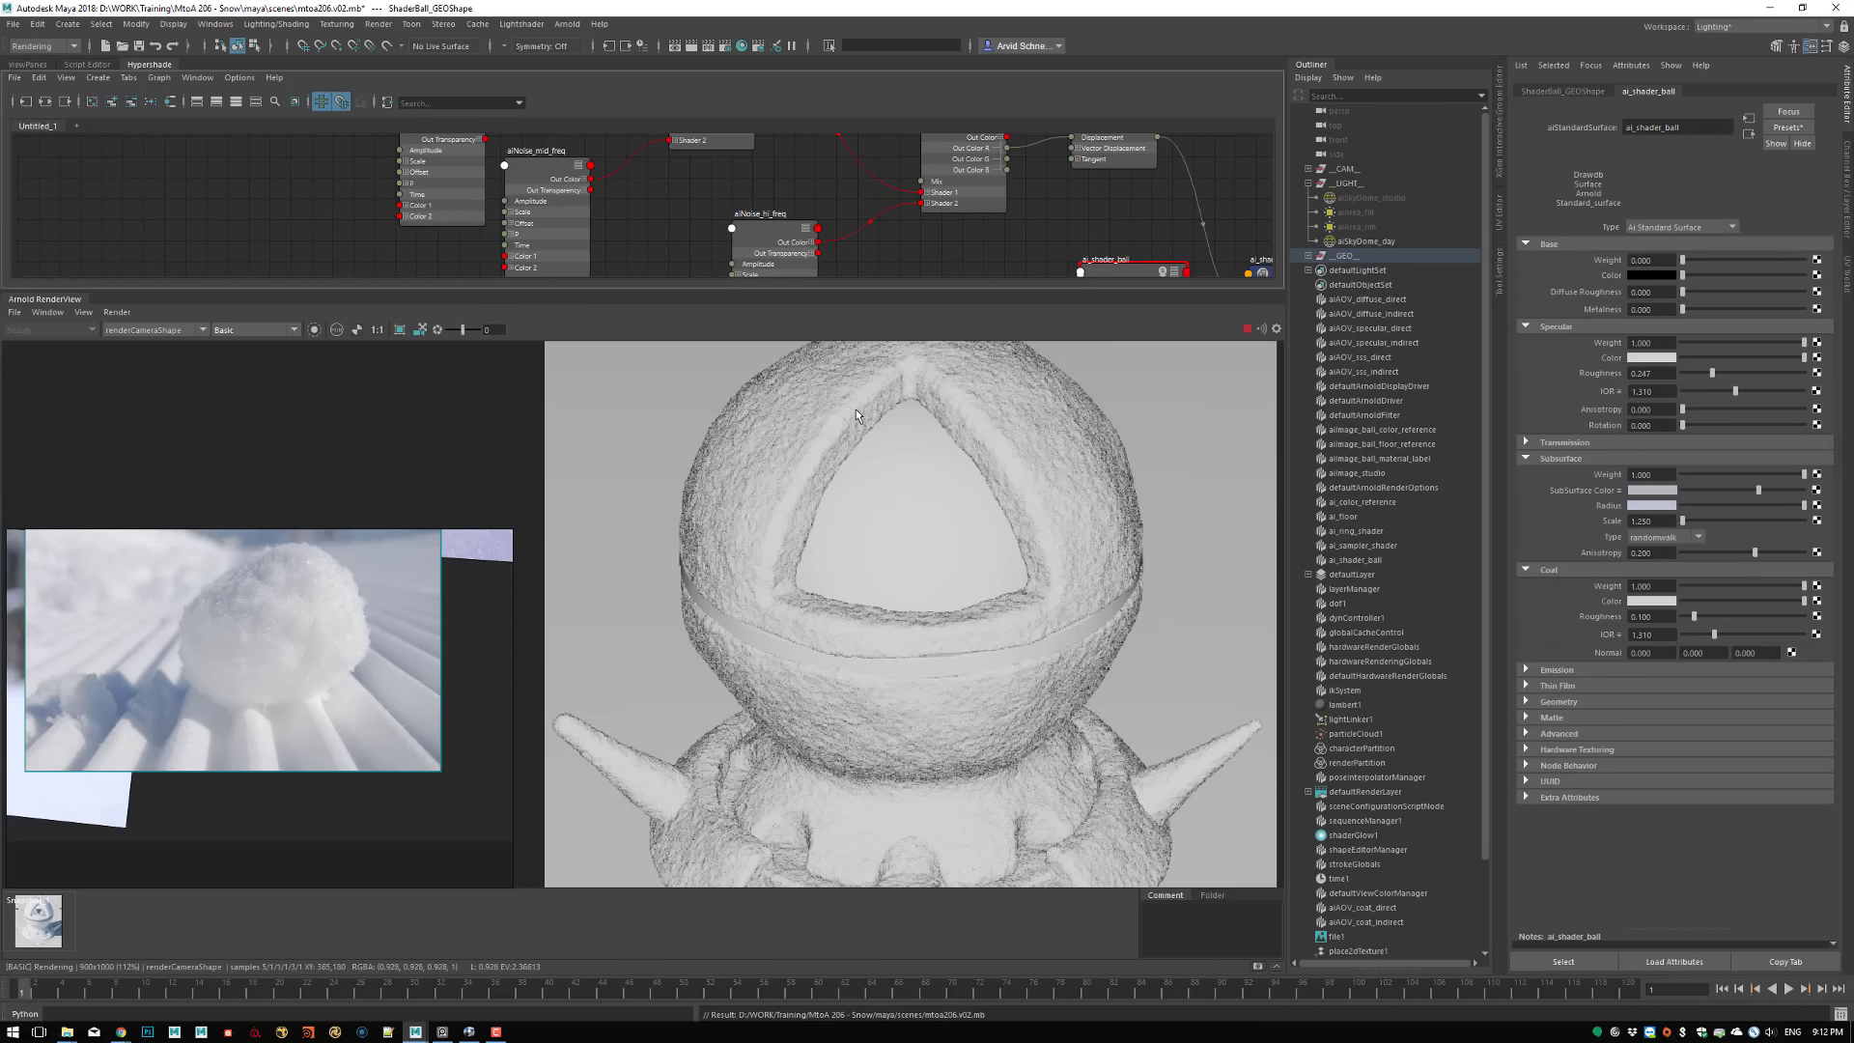
pyautogui.scroll(-2, 1135, 585)
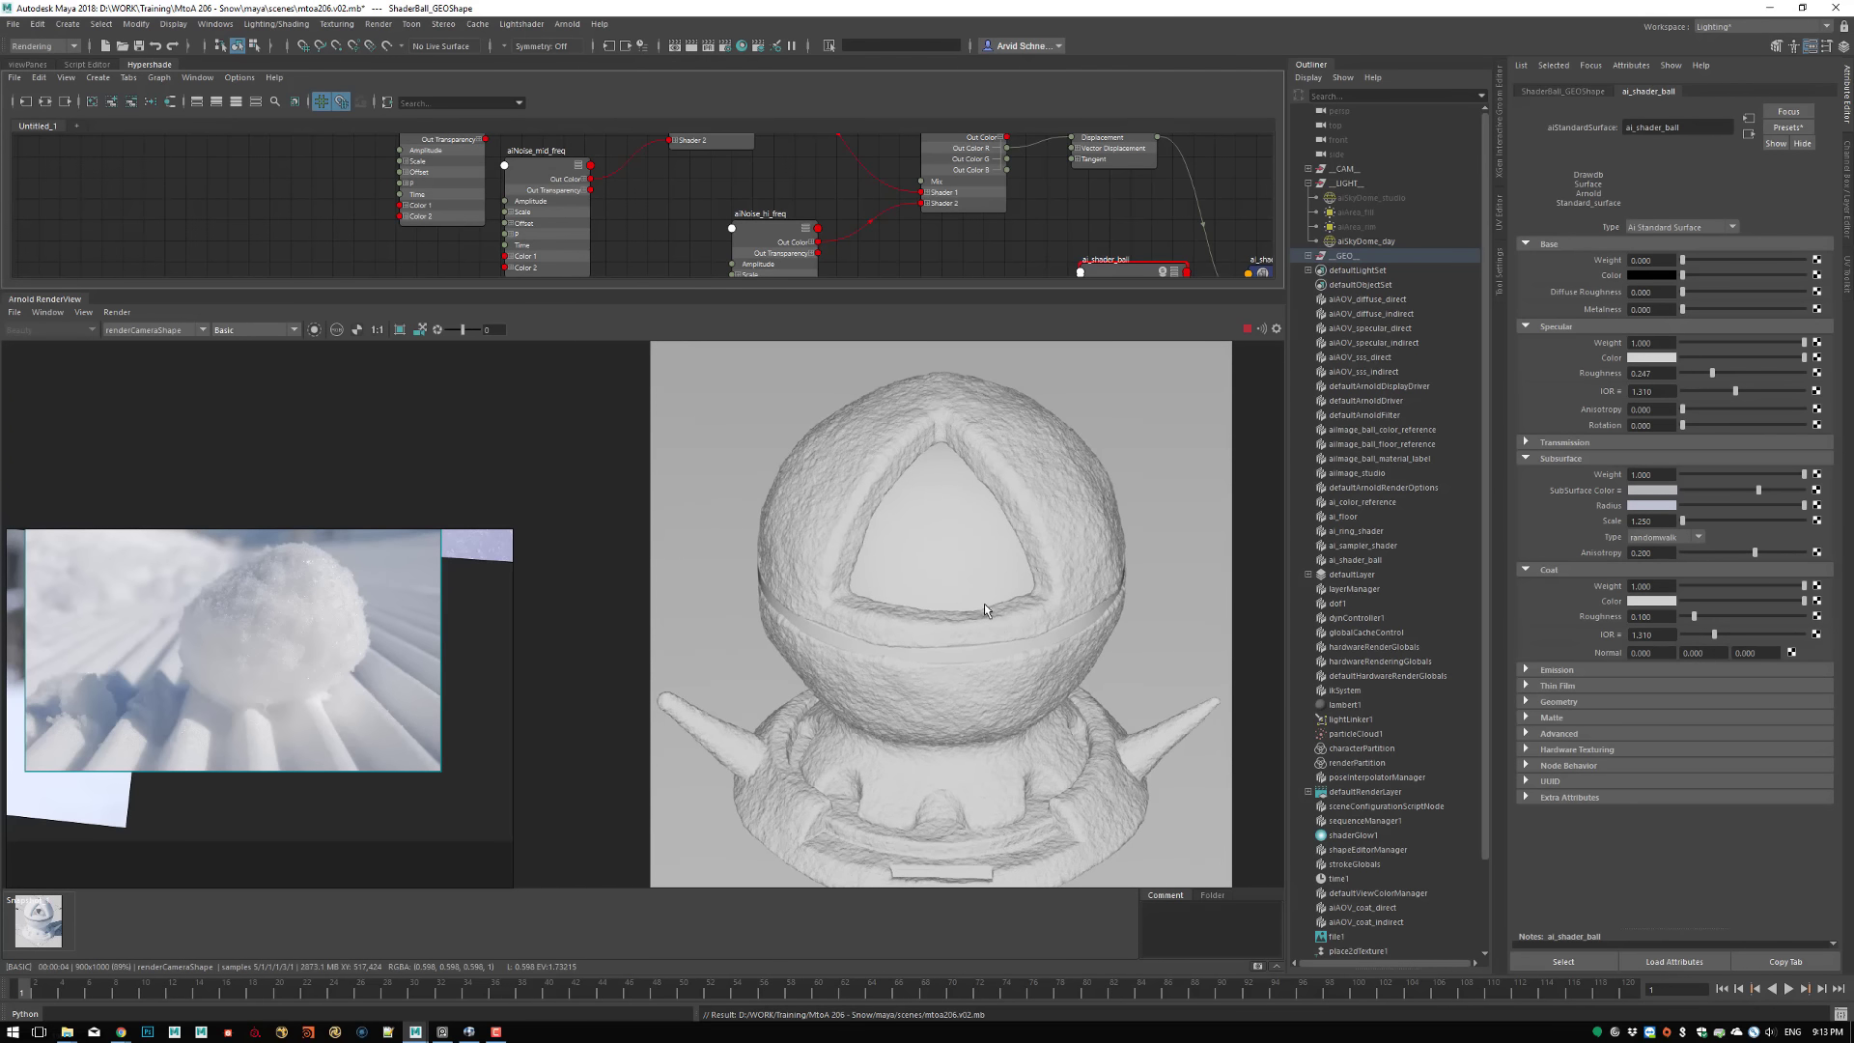
pyautogui.scroll(1, 982, 604)
# Stop the render, set ShaderBall_GEOShape's Arnold subdivision iterations to 2, and restart the render with the updated geometry
pyautogui.click(1246, 329)
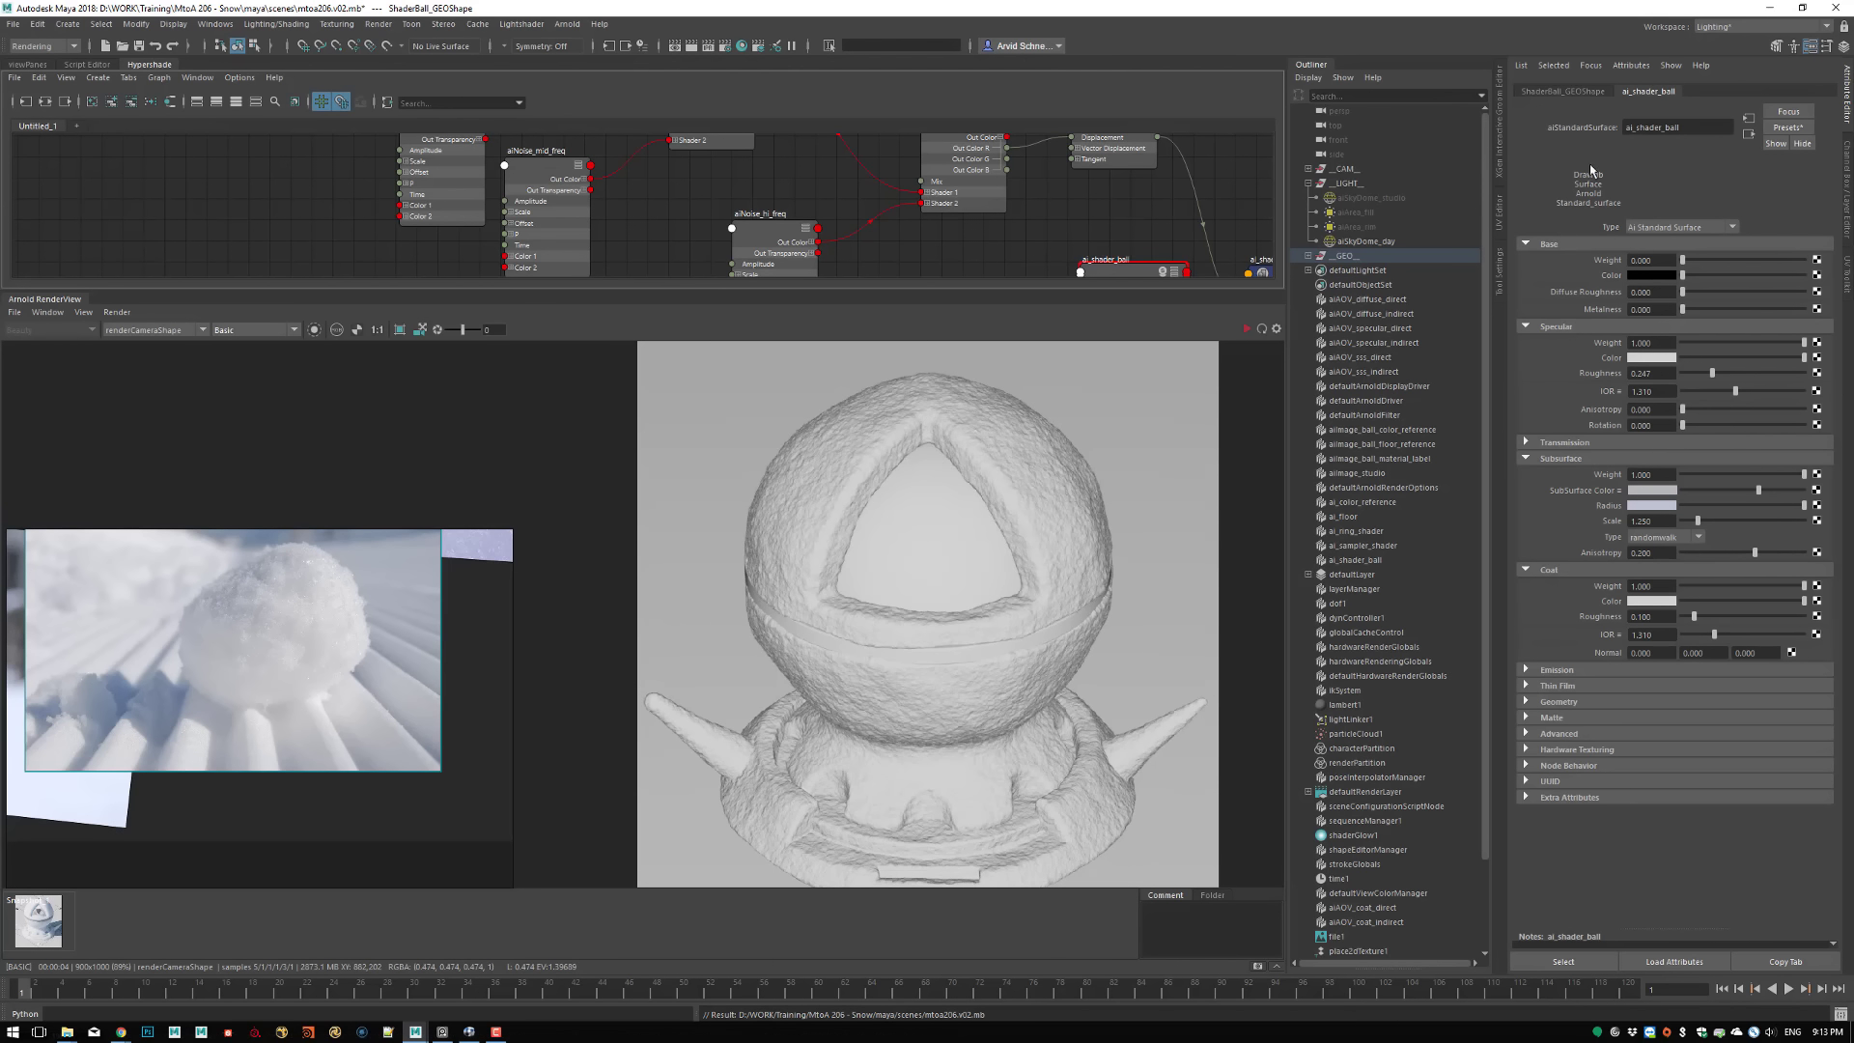
pyautogui.click(1563, 91)
pyautogui.moveTo(1681, 709); pyautogui.dragTo(1606, 711)
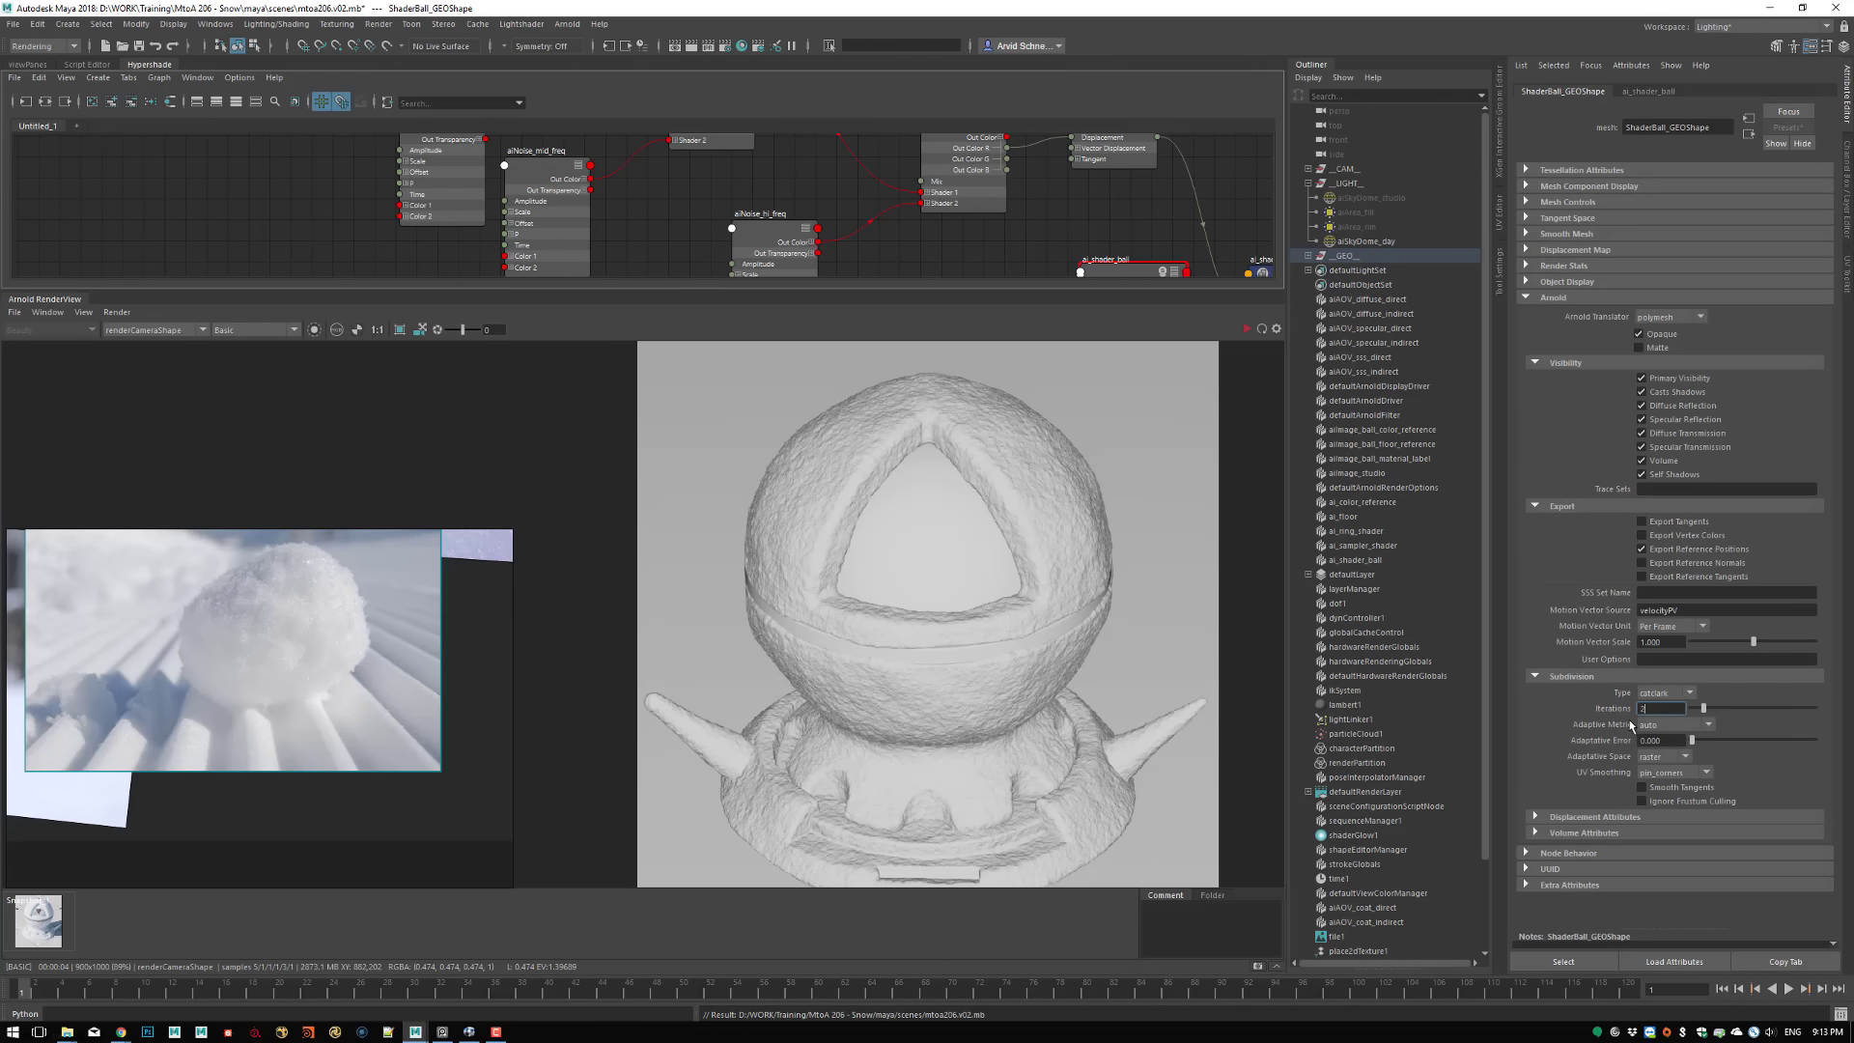
pyautogui.write('2')
pyautogui.press('Return')
pyautogui.click(117, 311)
pyautogui.click(142, 417)
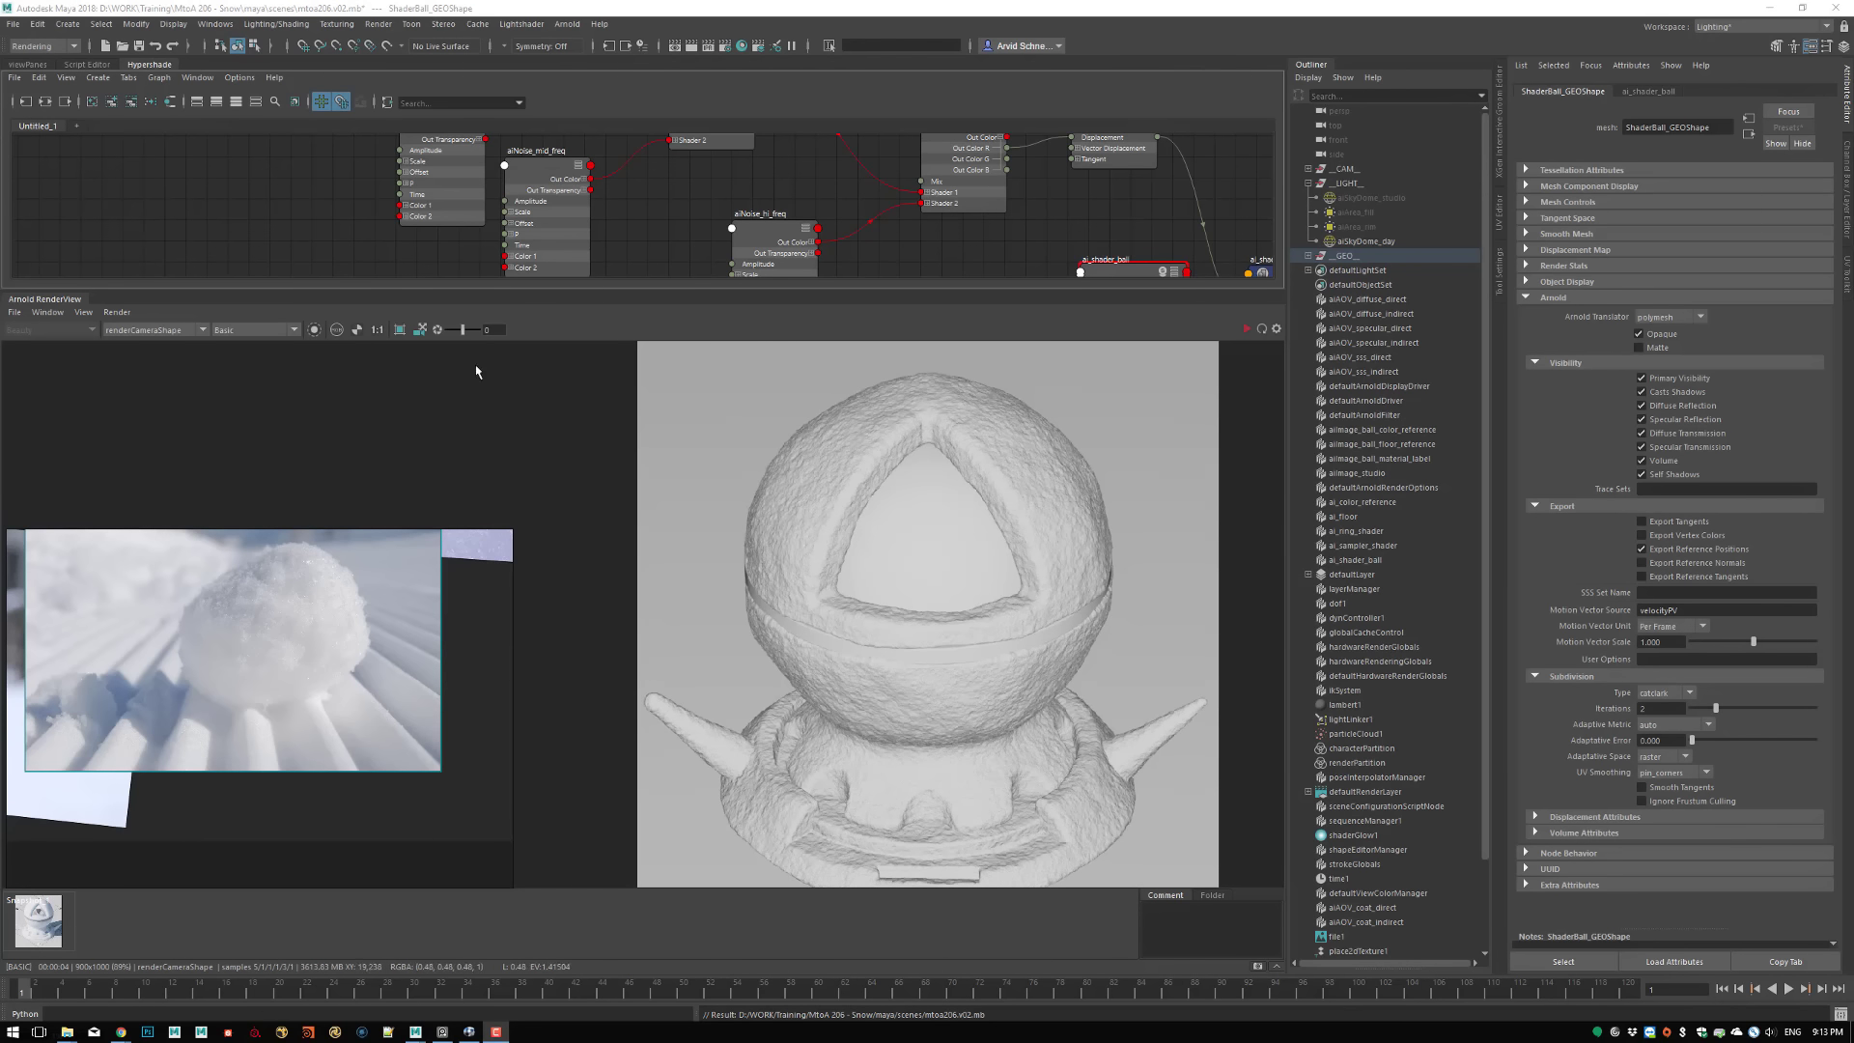
pyautogui.click(1245, 330)
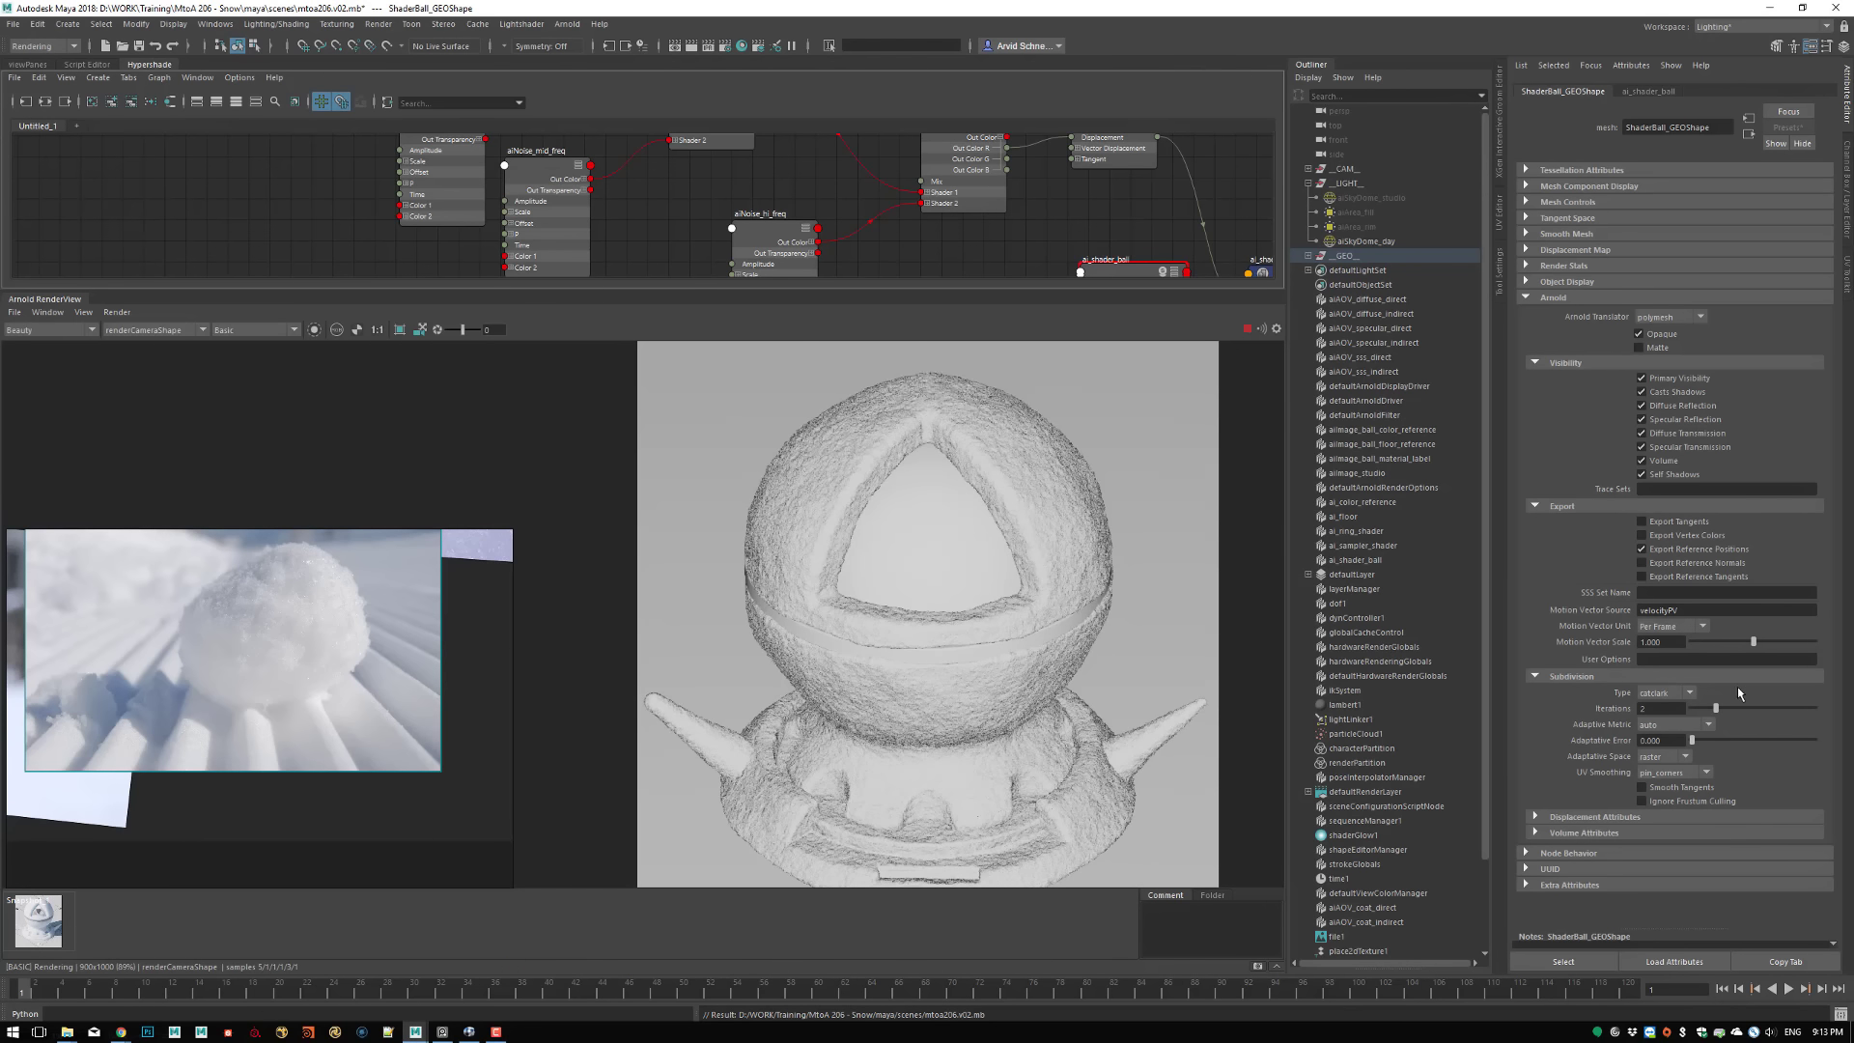
# Check the subdivided mesh density in Wireframe debug shading and return the render to Shading
pyautogui.click(266, 332)
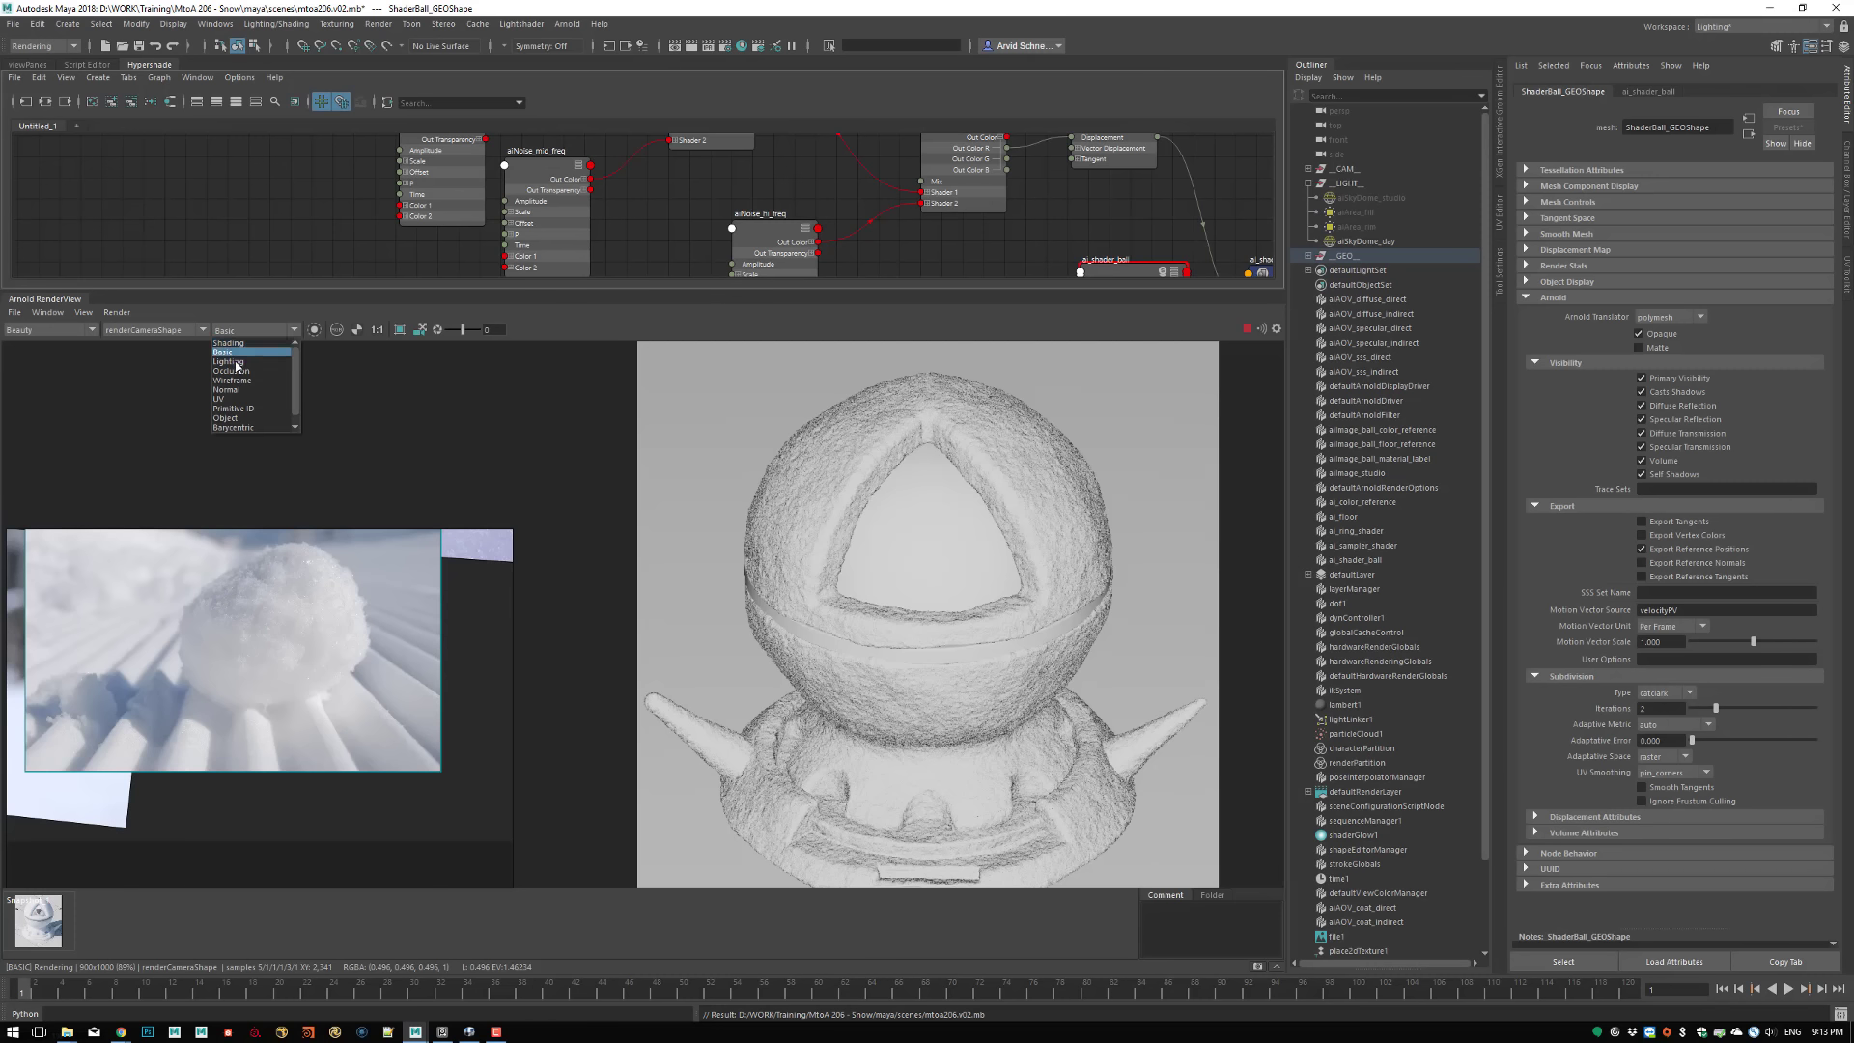
pyautogui.click(233, 383)
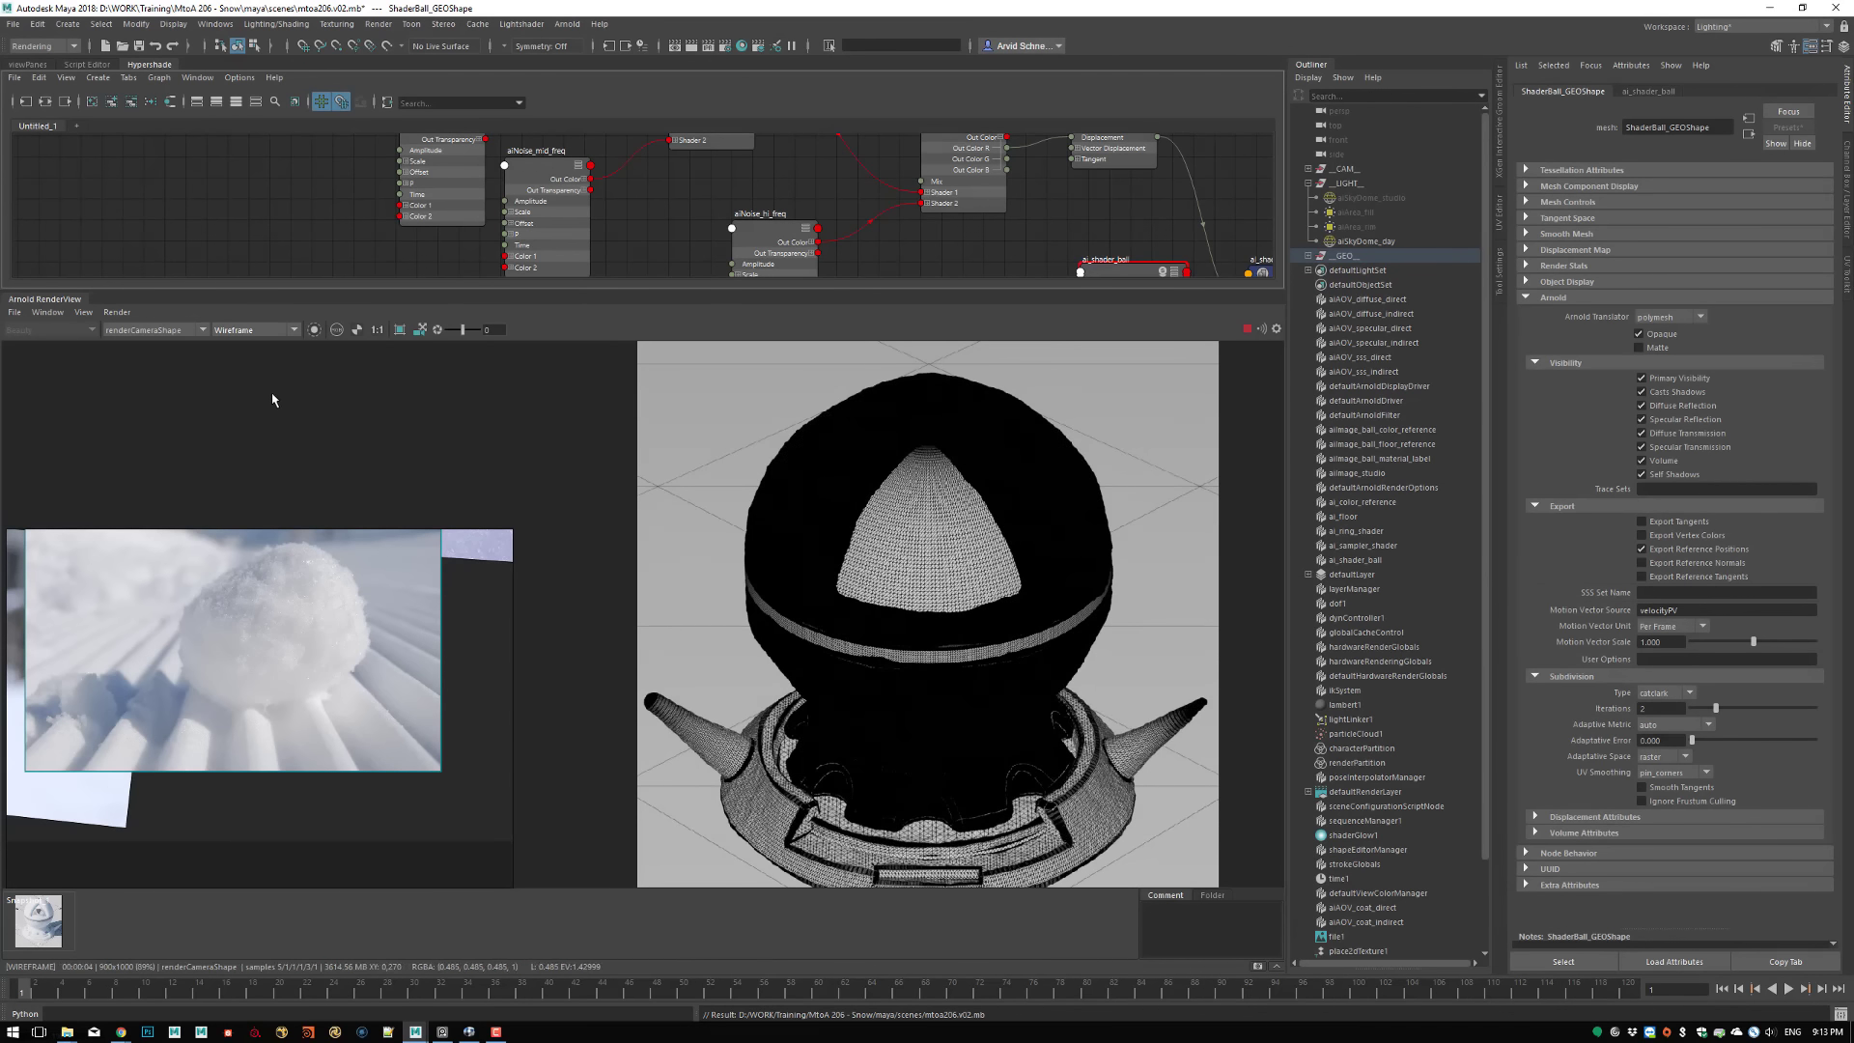
pyautogui.click(245, 332)
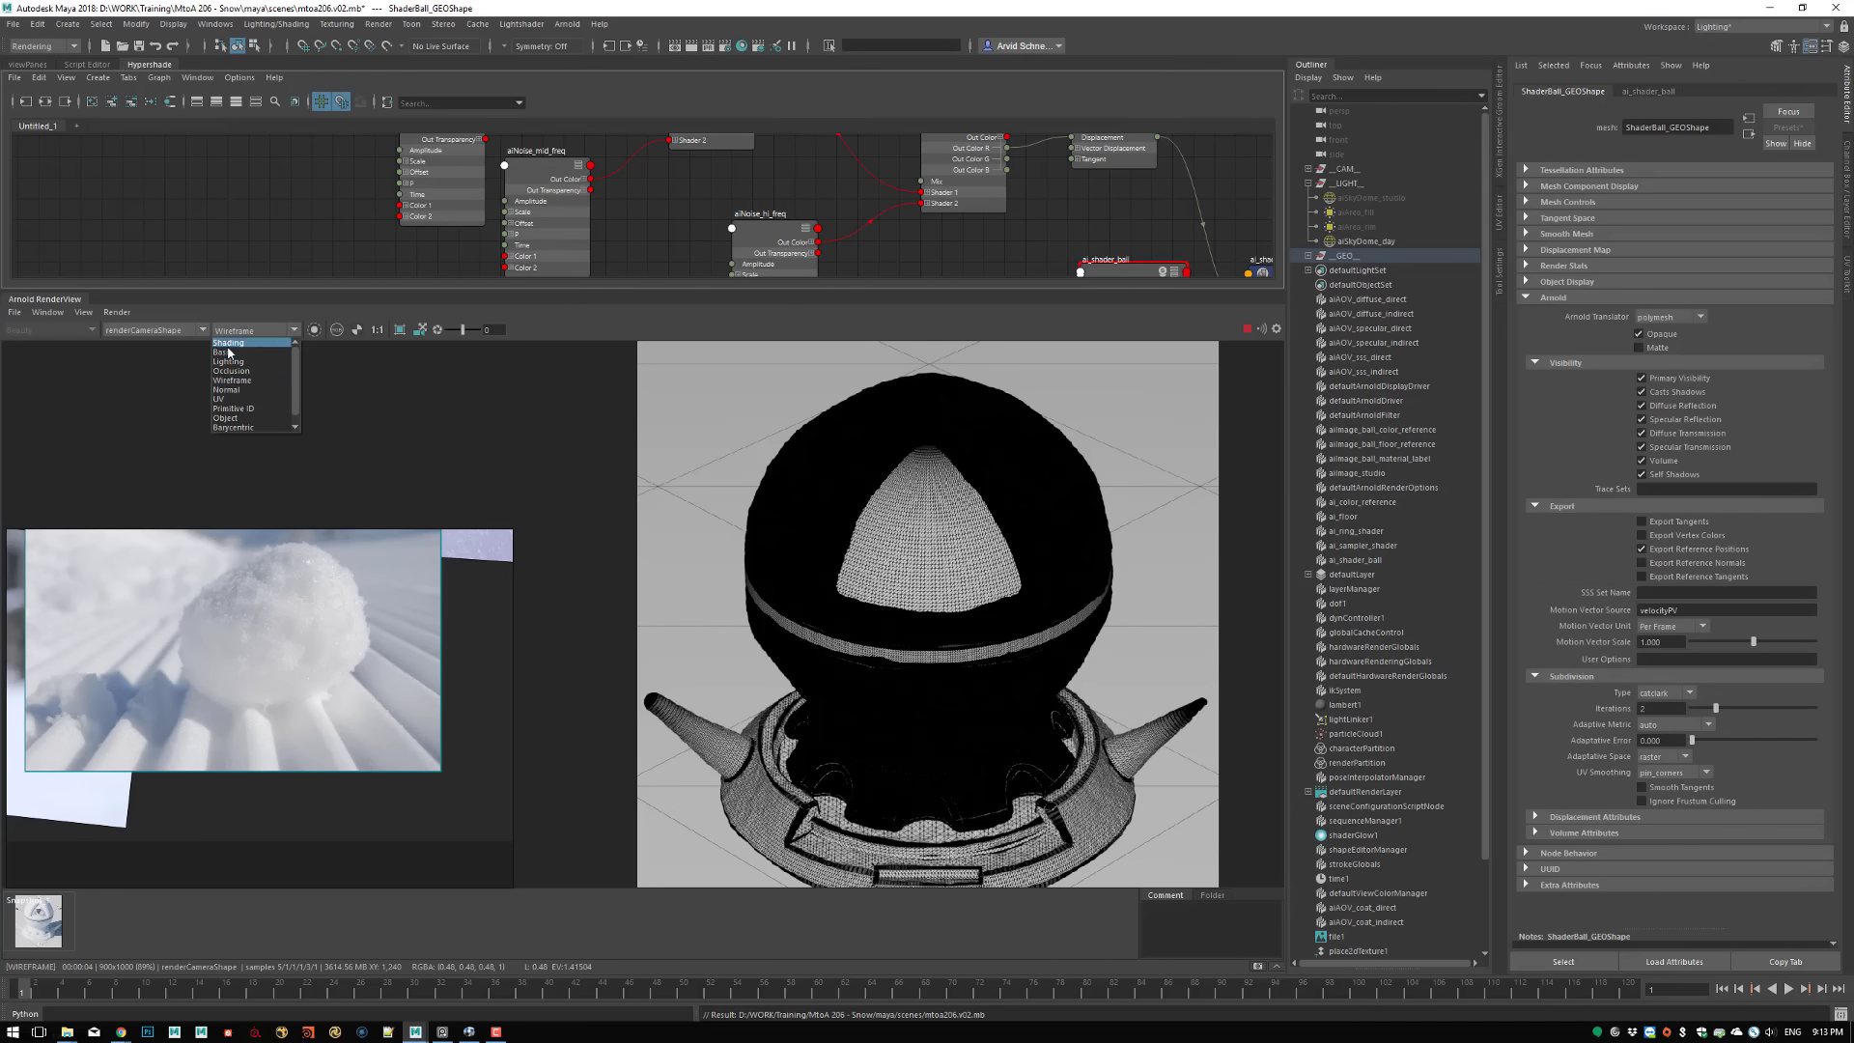
pyautogui.click(229, 342)
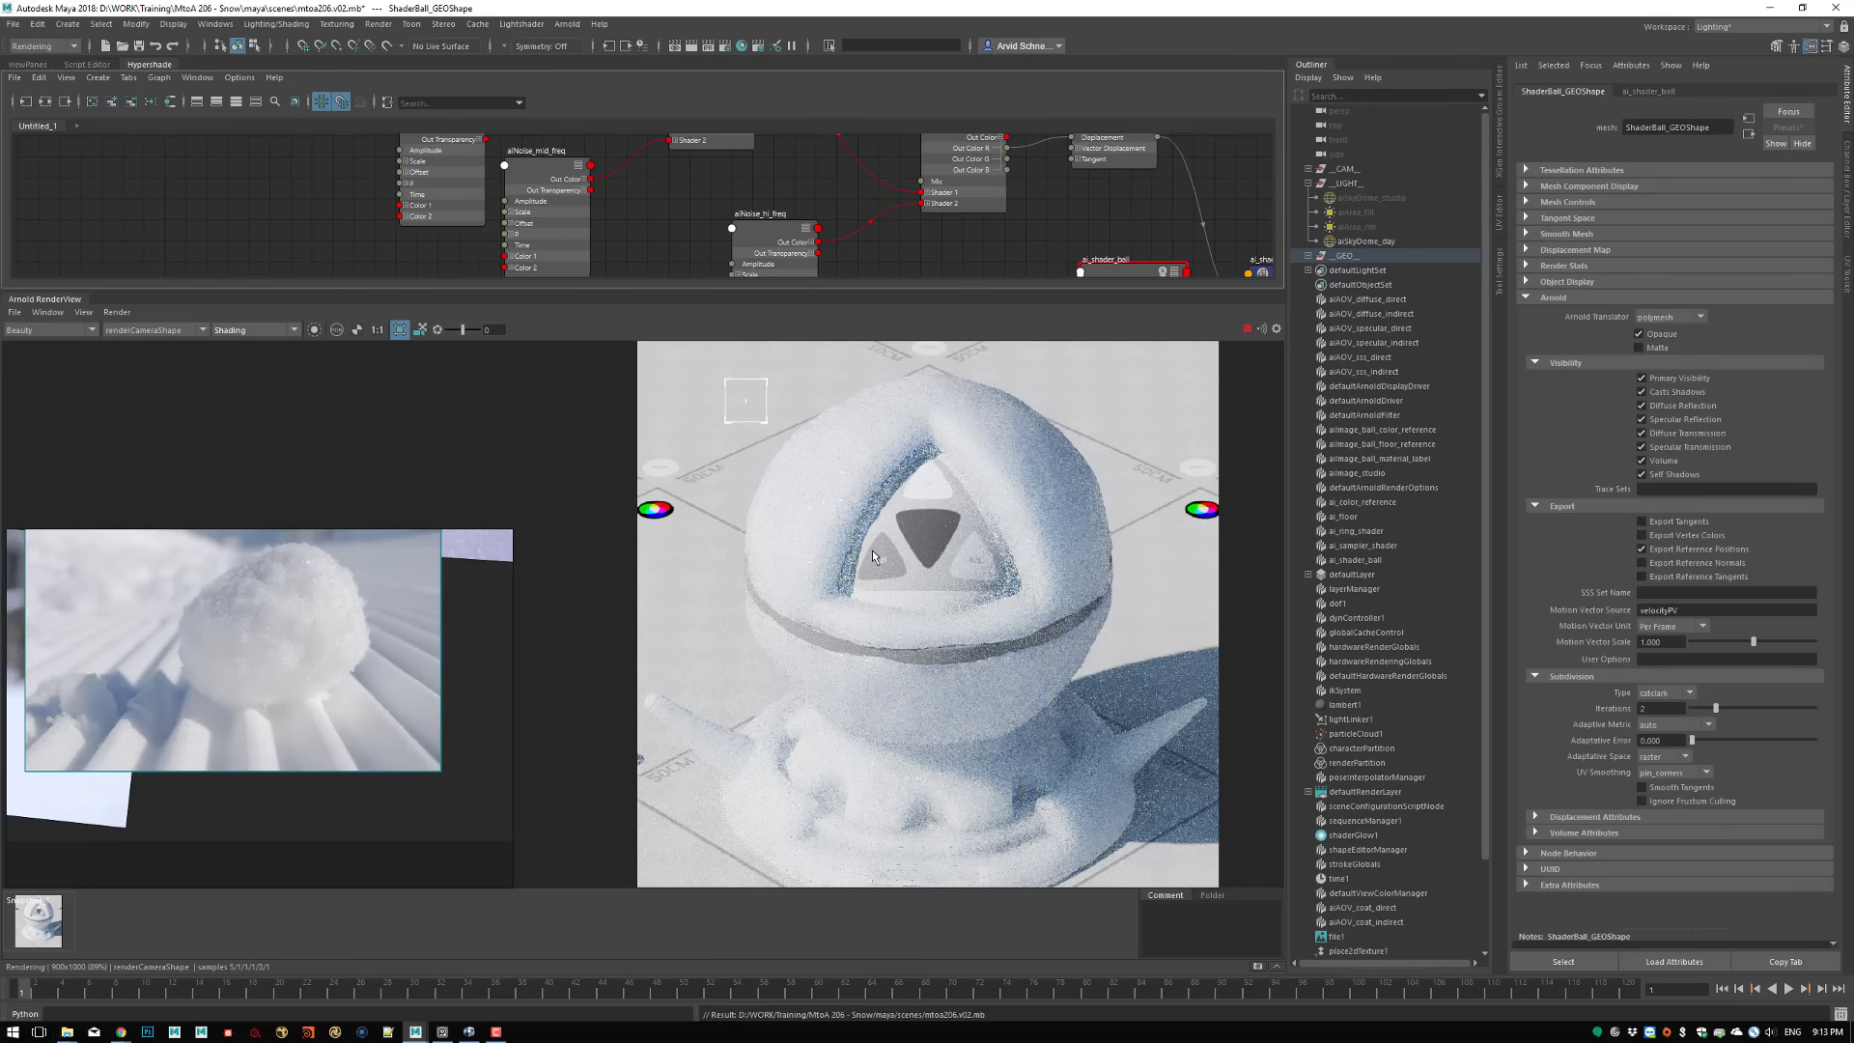
# Limit the render to a crop region left of the triangular opening and lower the display exposure to about -2.05
pyautogui.moveTo(870, 581); pyautogui.dragTo(872, 591)
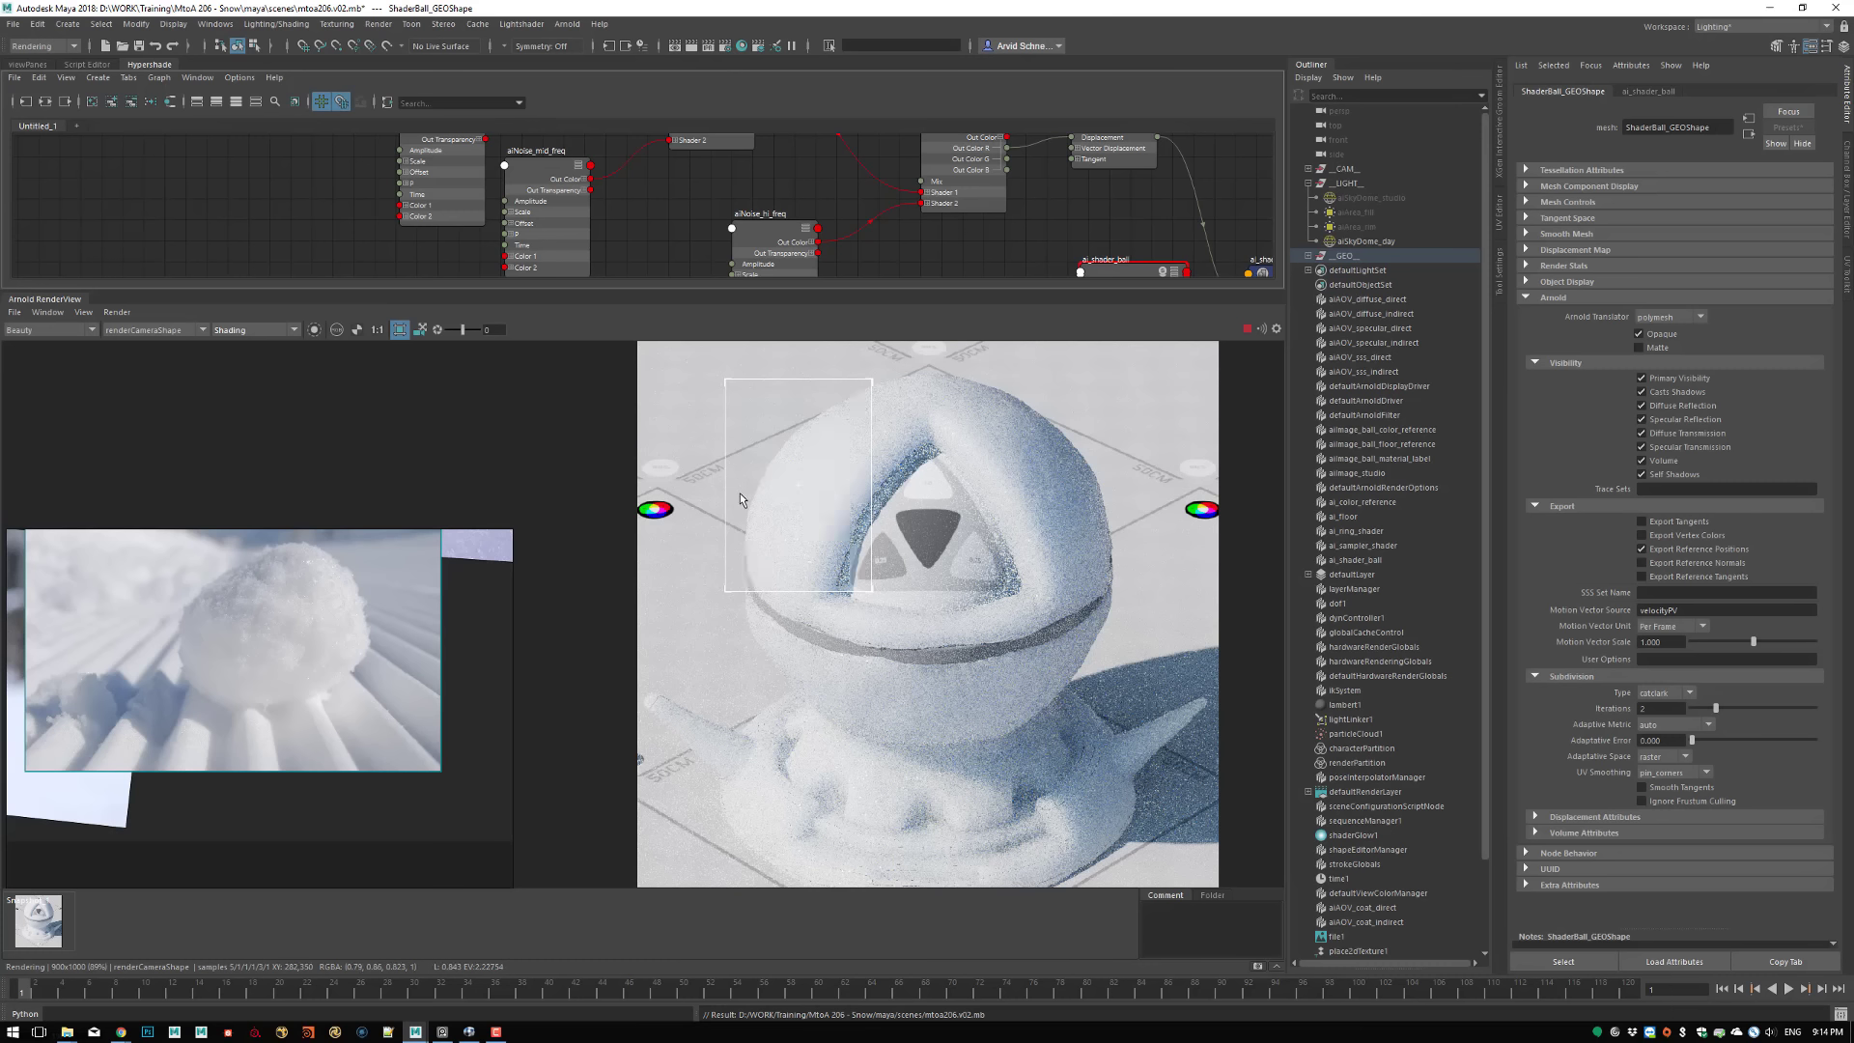
pyautogui.moveTo(462, 329); pyautogui.dragTo(456, 331)
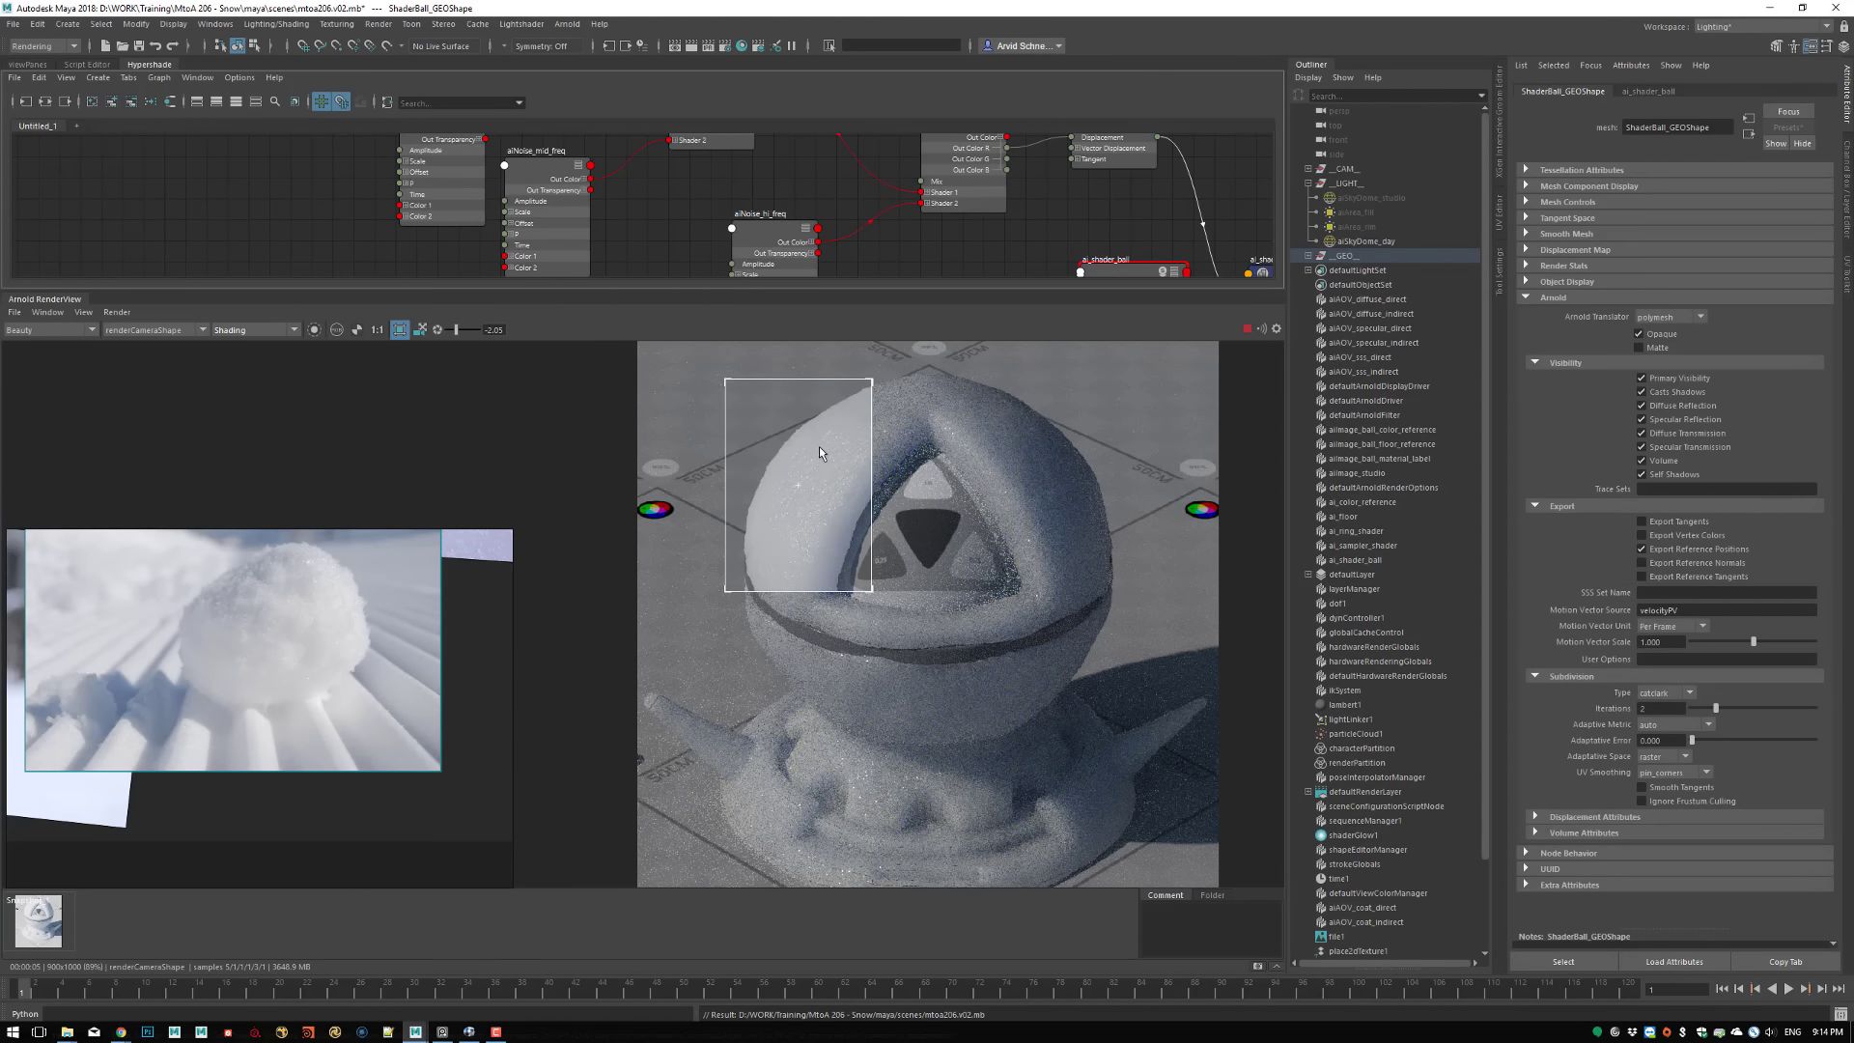
# Set ai_shader_ball's coat IOR to 1.5
pyautogui.click(1643, 90)
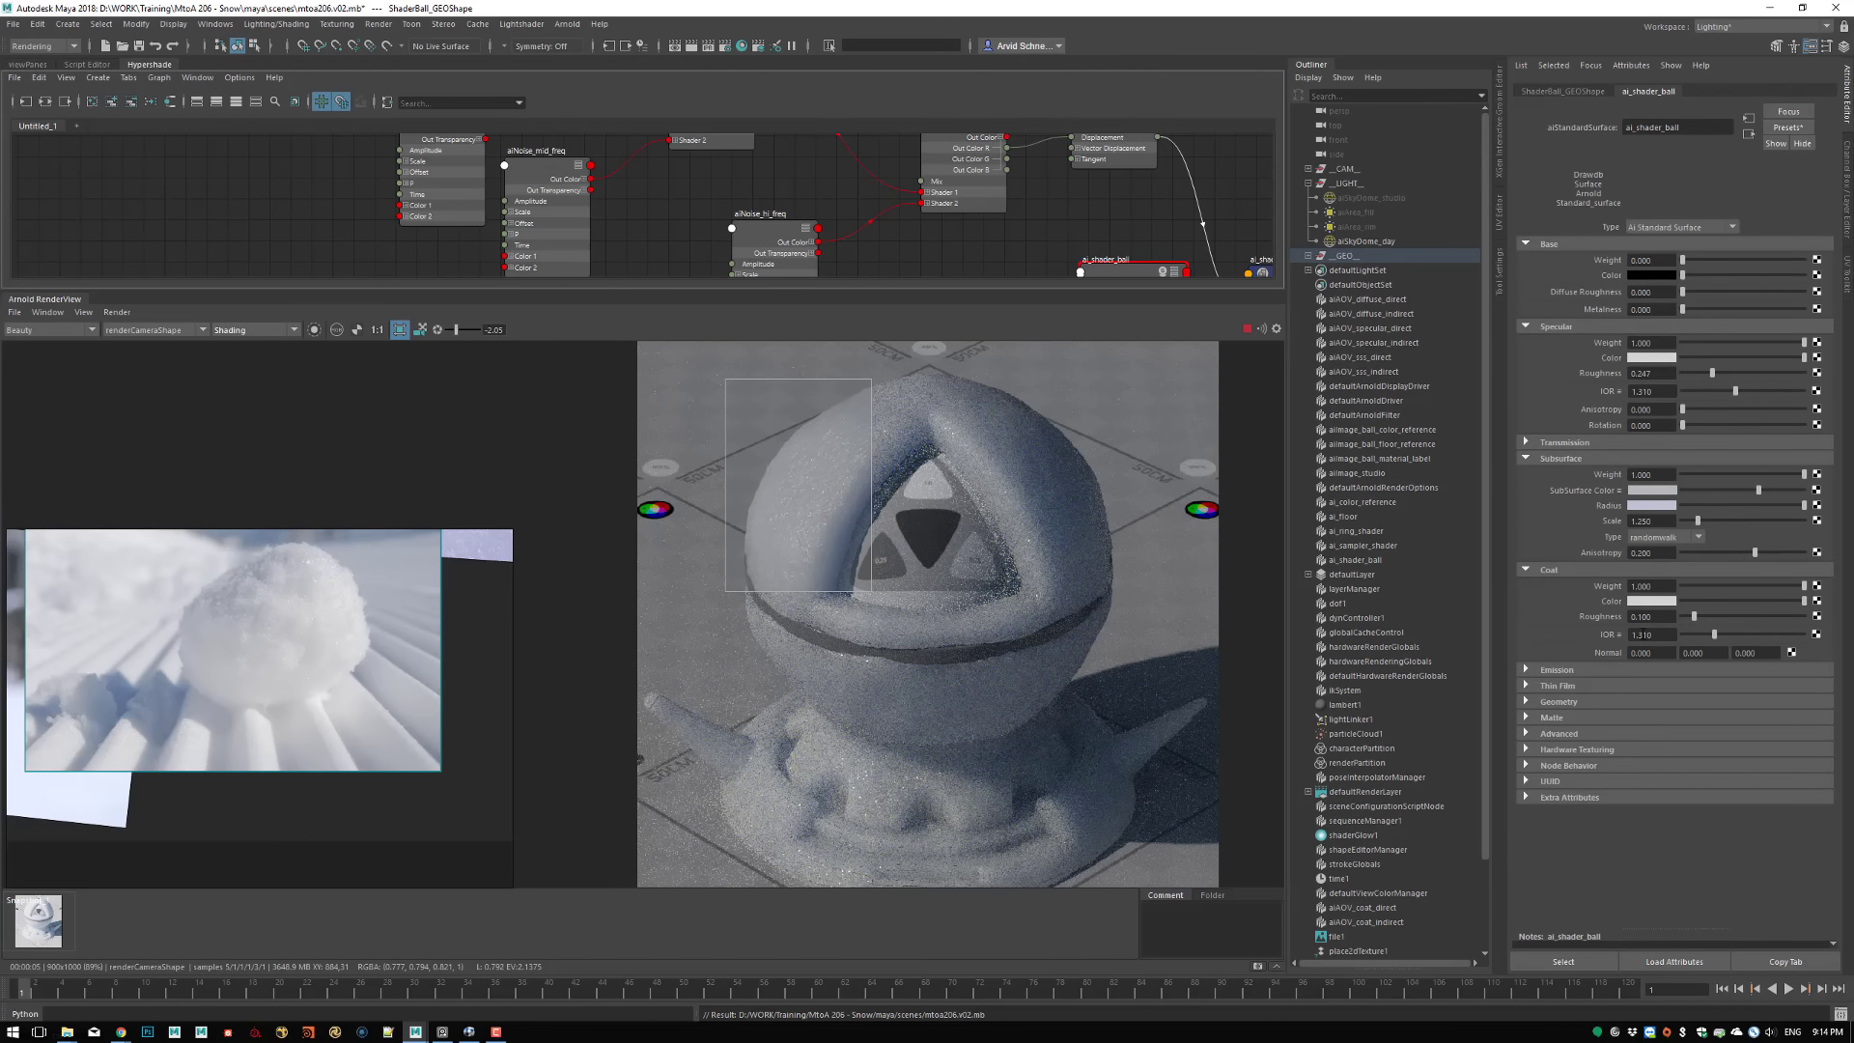
pyautogui.click(1675, 634)
pyautogui.write('1.5')
pyautogui.press('Return')
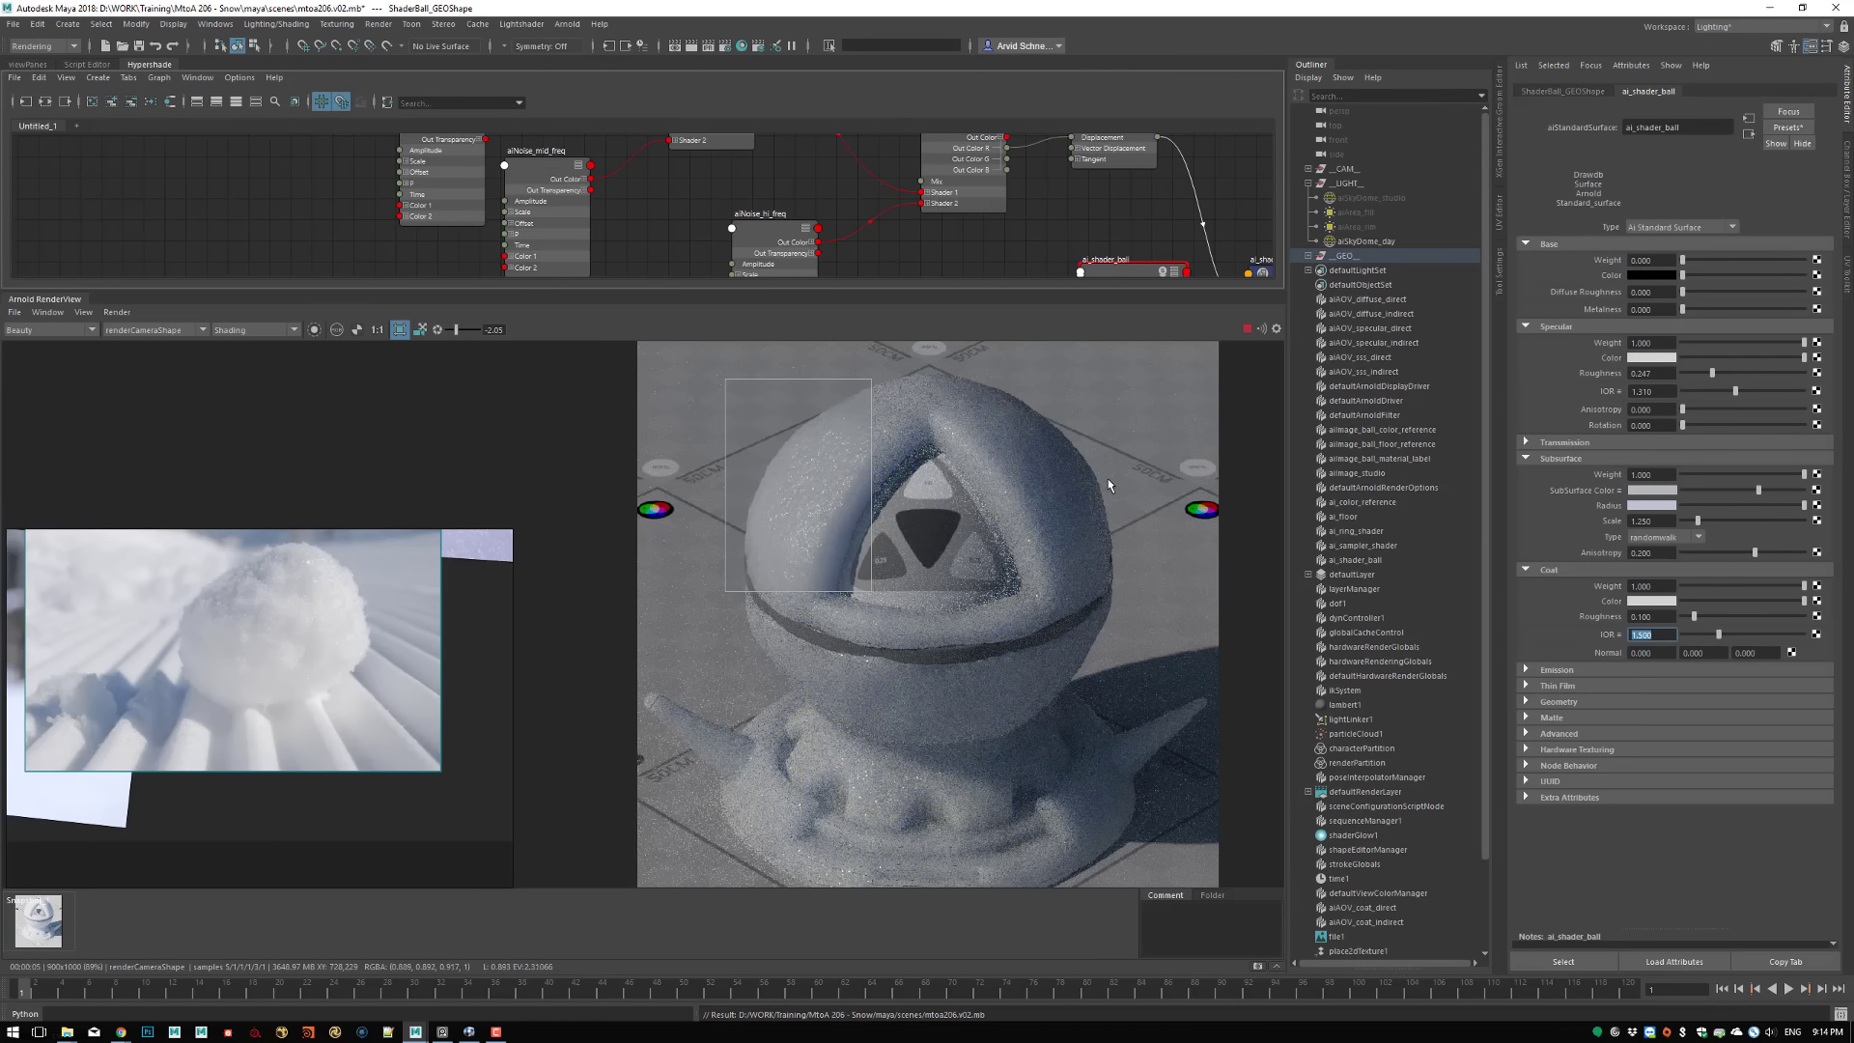
# Reset the display exposure to 0 and move the crop region over the ball's surface right of the triangular opening
pyautogui.click(437, 330)
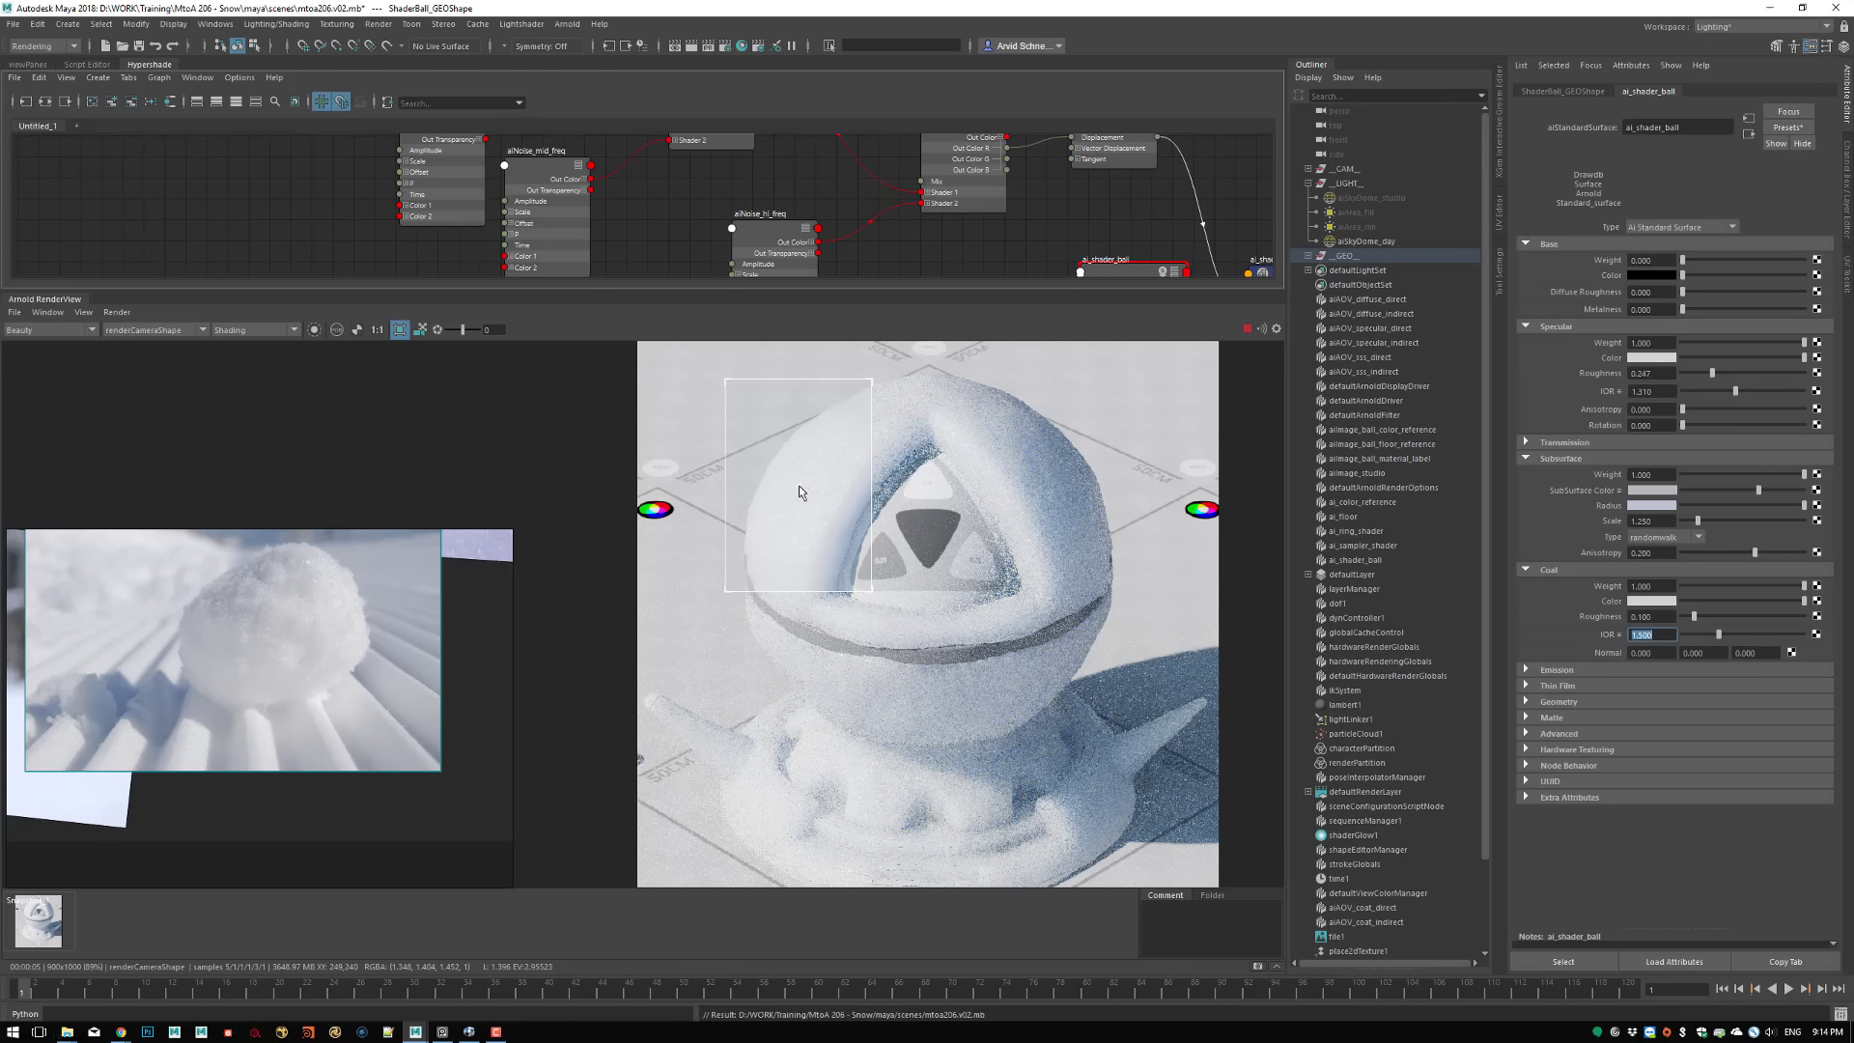
pyautogui.moveTo(805, 493); pyautogui.dragTo(1030, 490)
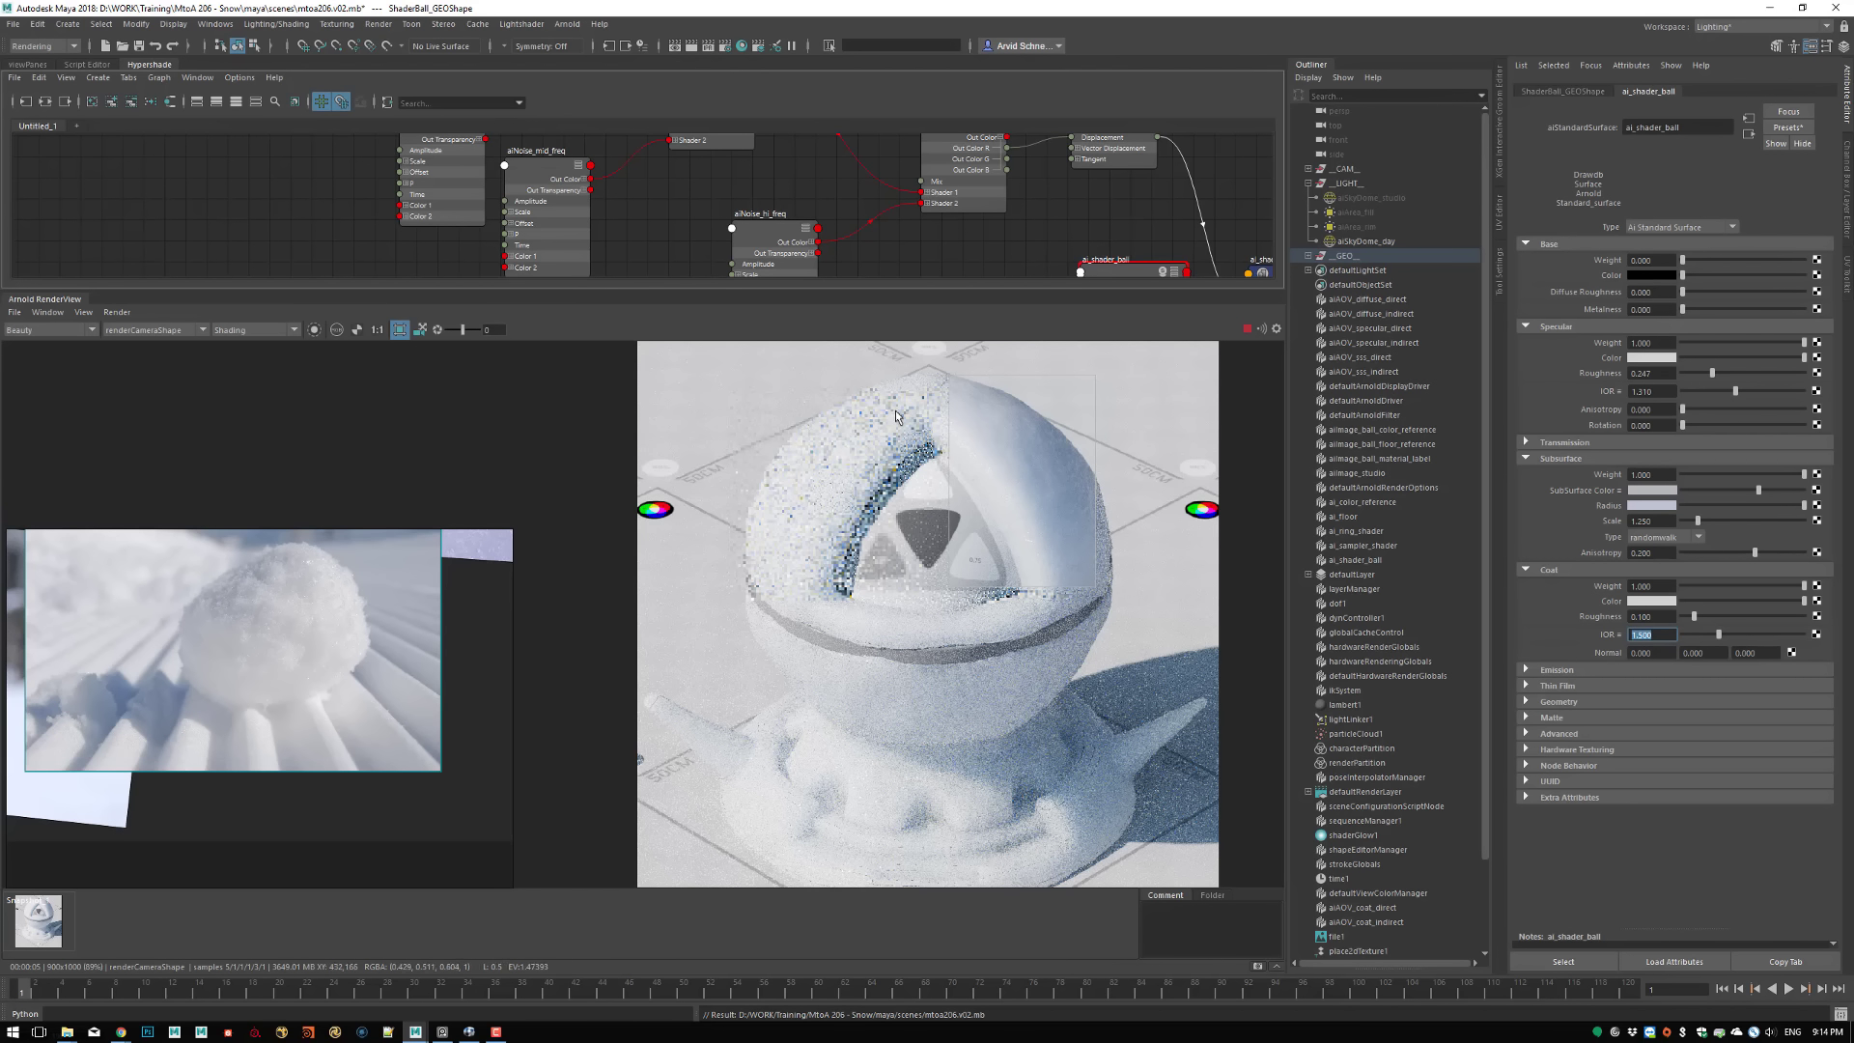
# Switch the render to Basic debug shading and turn off the crop region to render the full frame
pyautogui.click(239, 335)
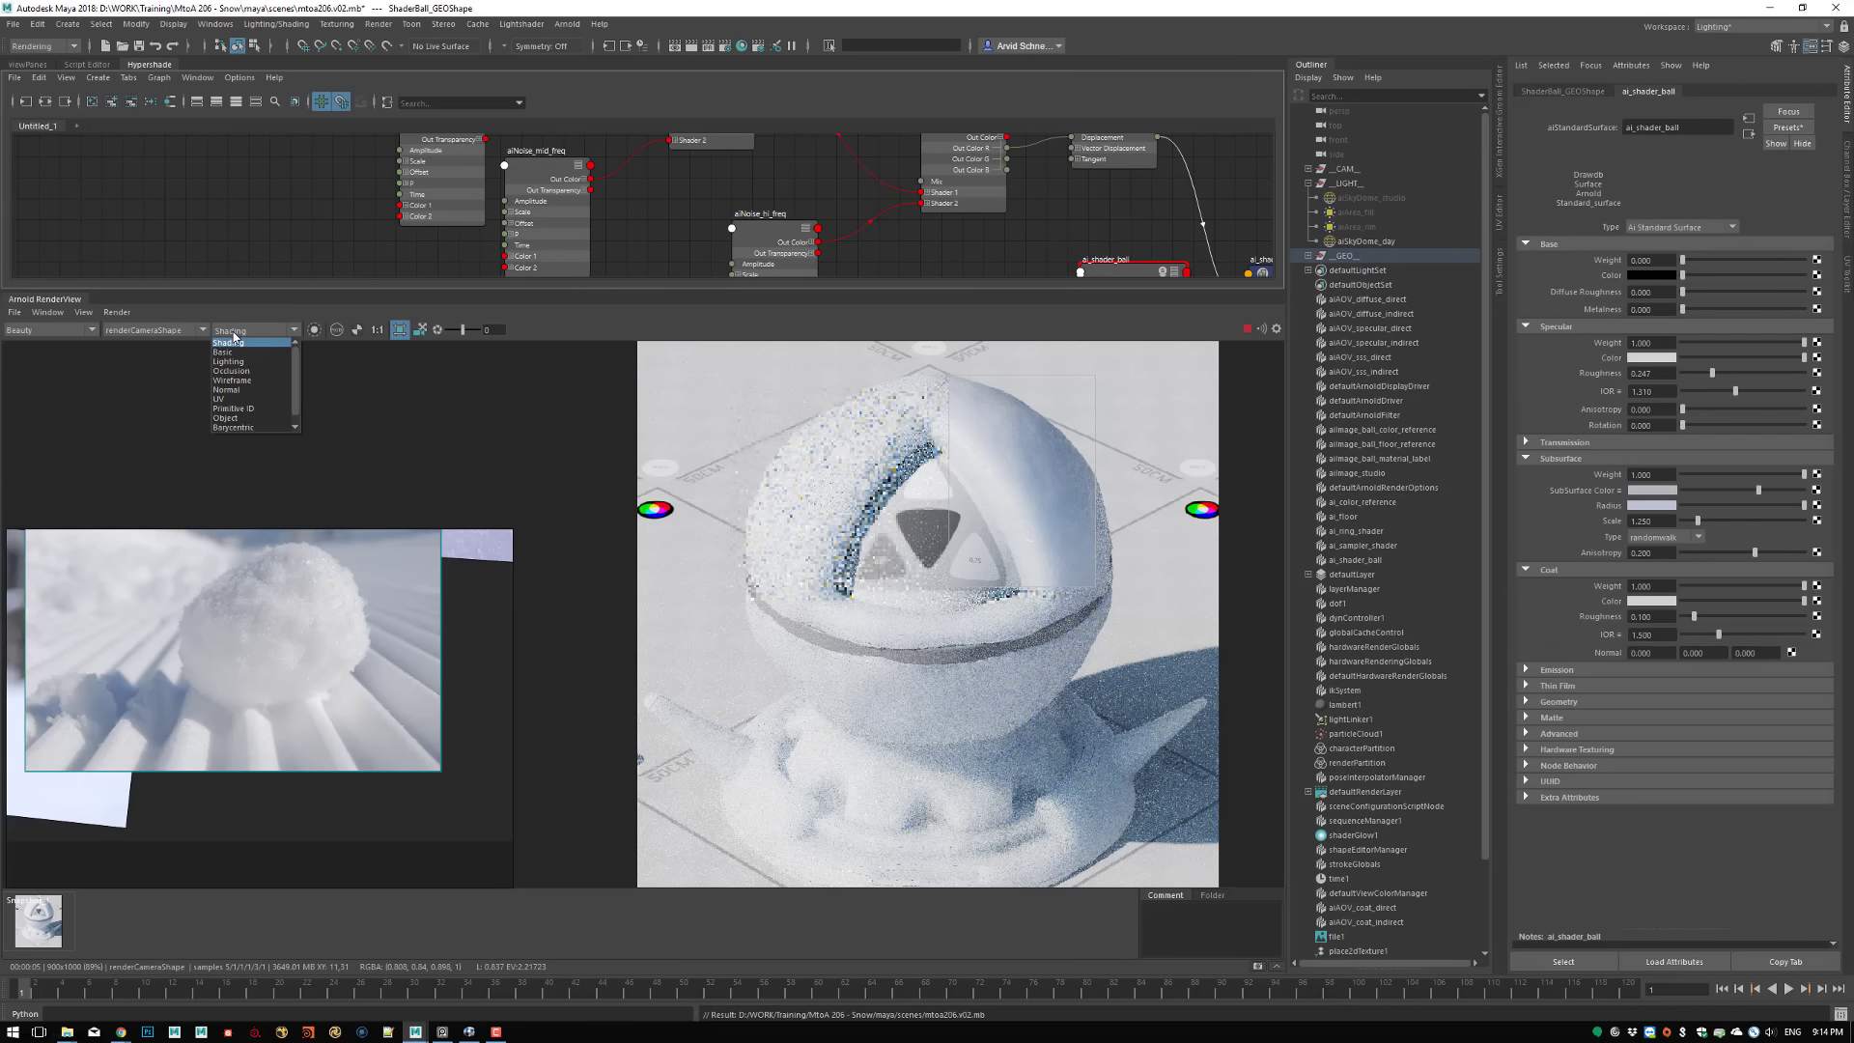
pyautogui.click(247, 347)
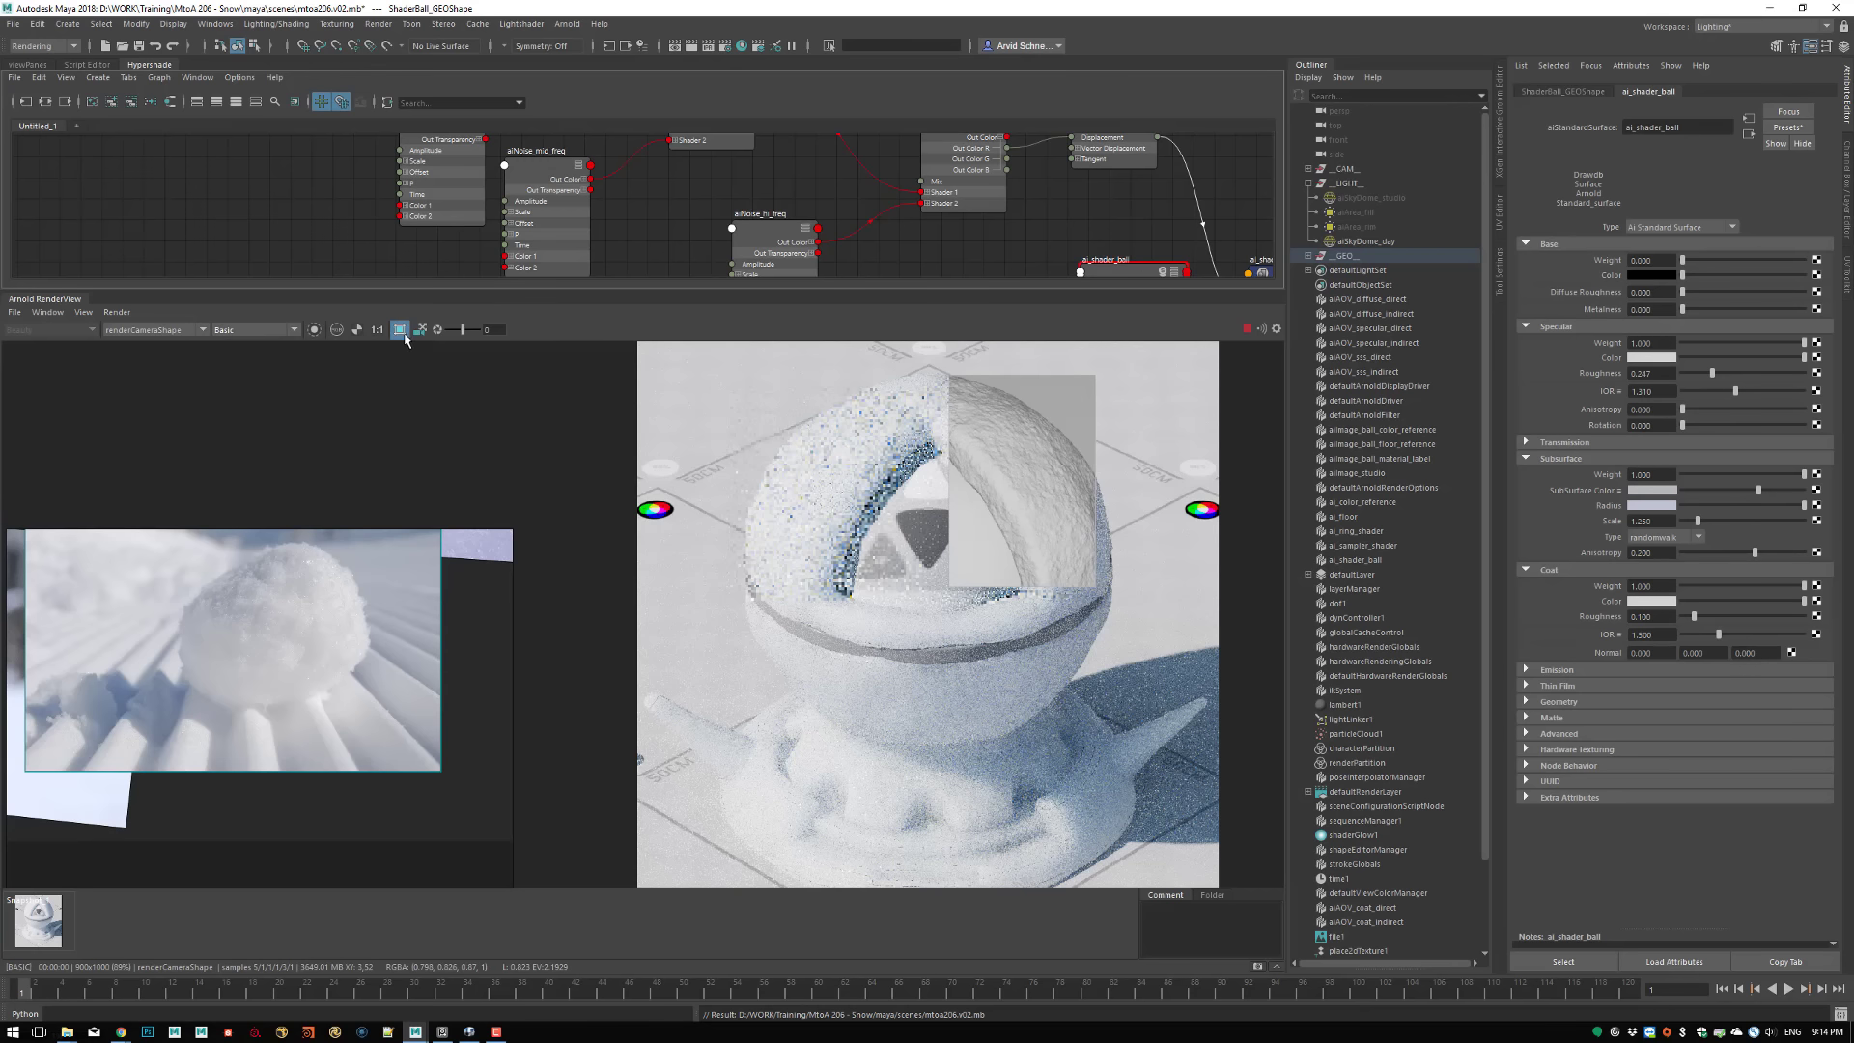
pyautogui.click(400, 329)
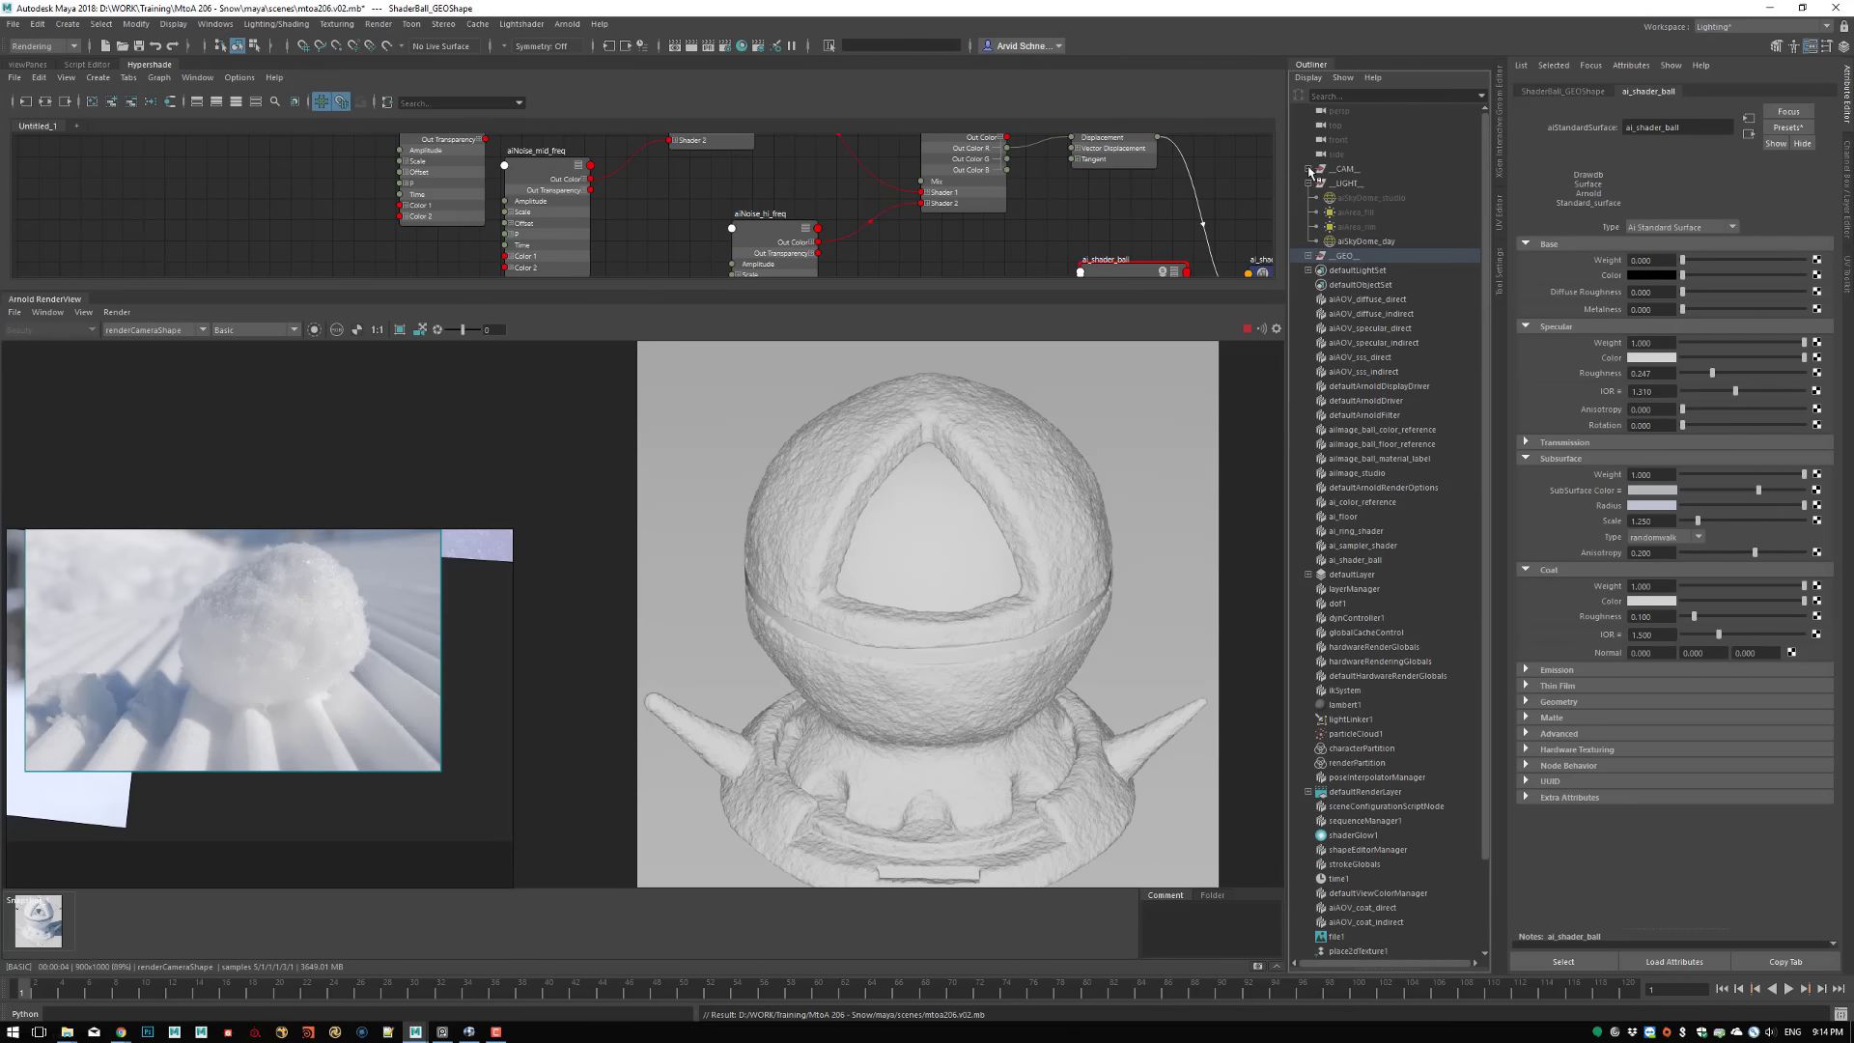
# Enable depth of field in renderCamera's Arnold attributes and save the scene
pyautogui.click(1308, 169)
pyautogui.click(1359, 183)
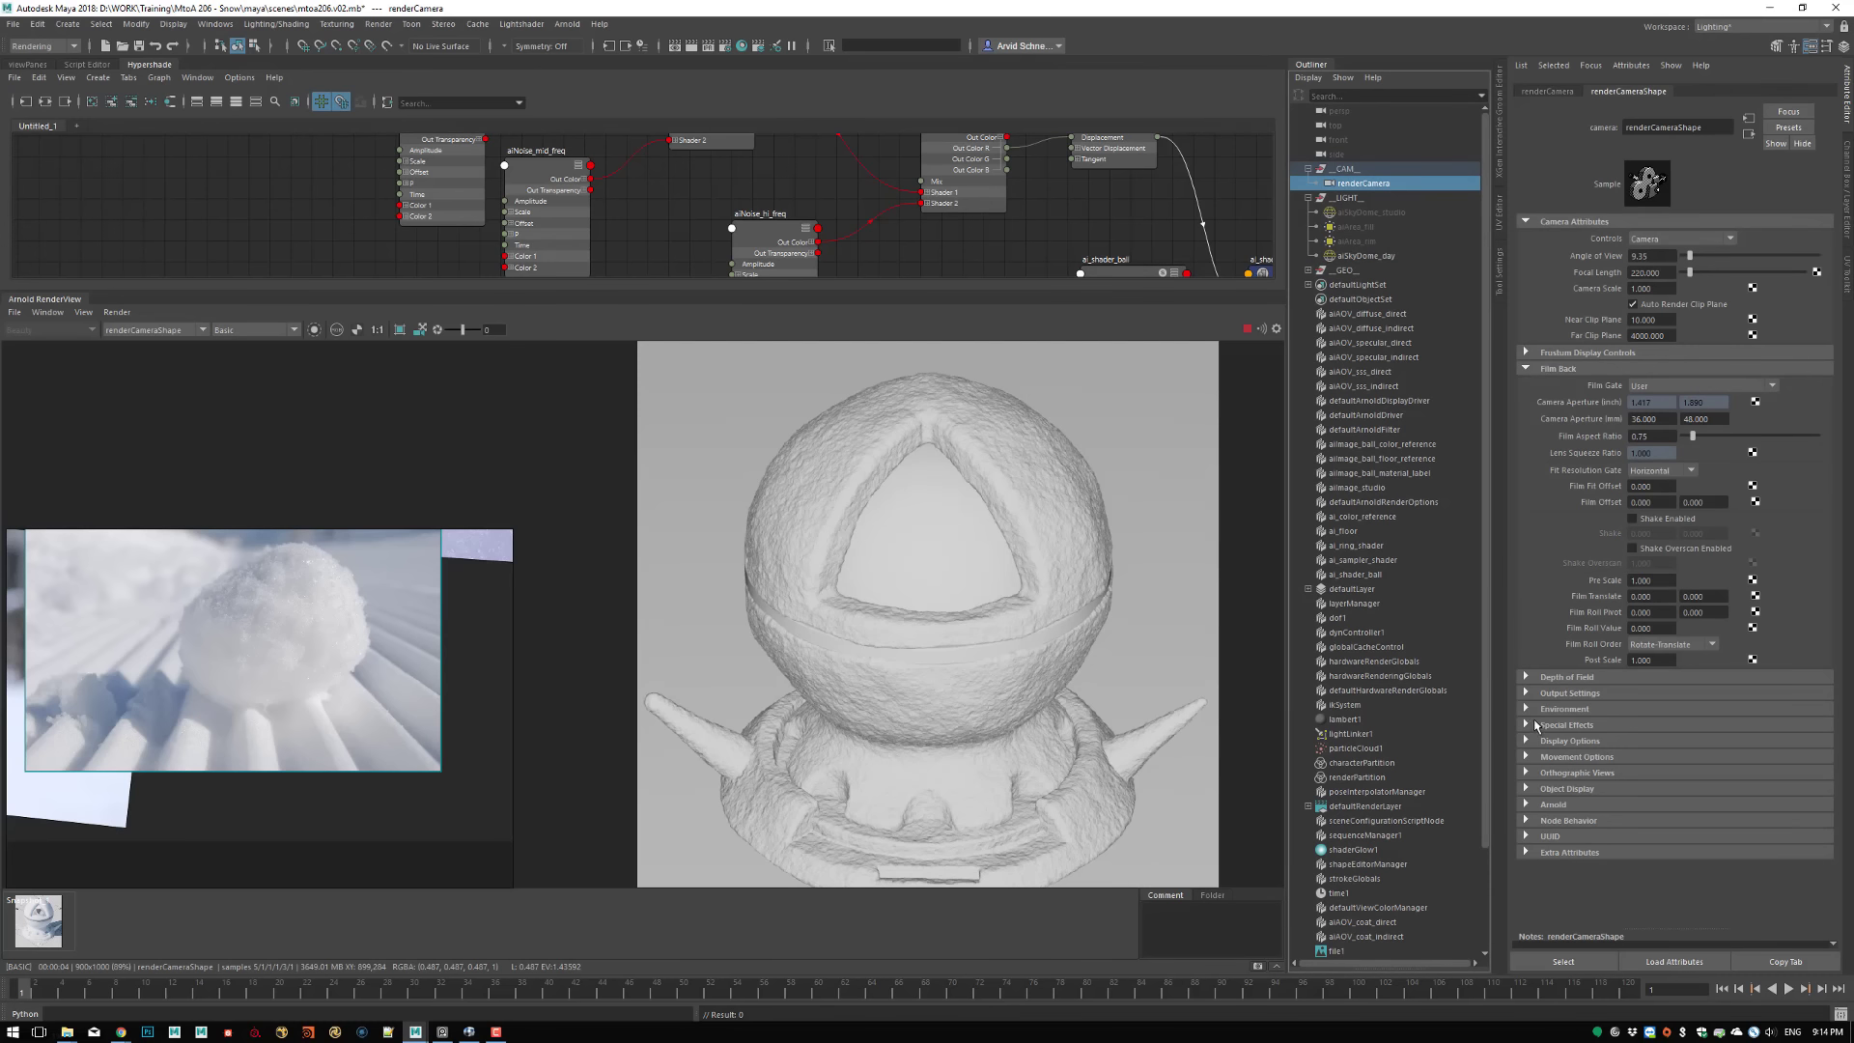
pyautogui.click(1553, 804)
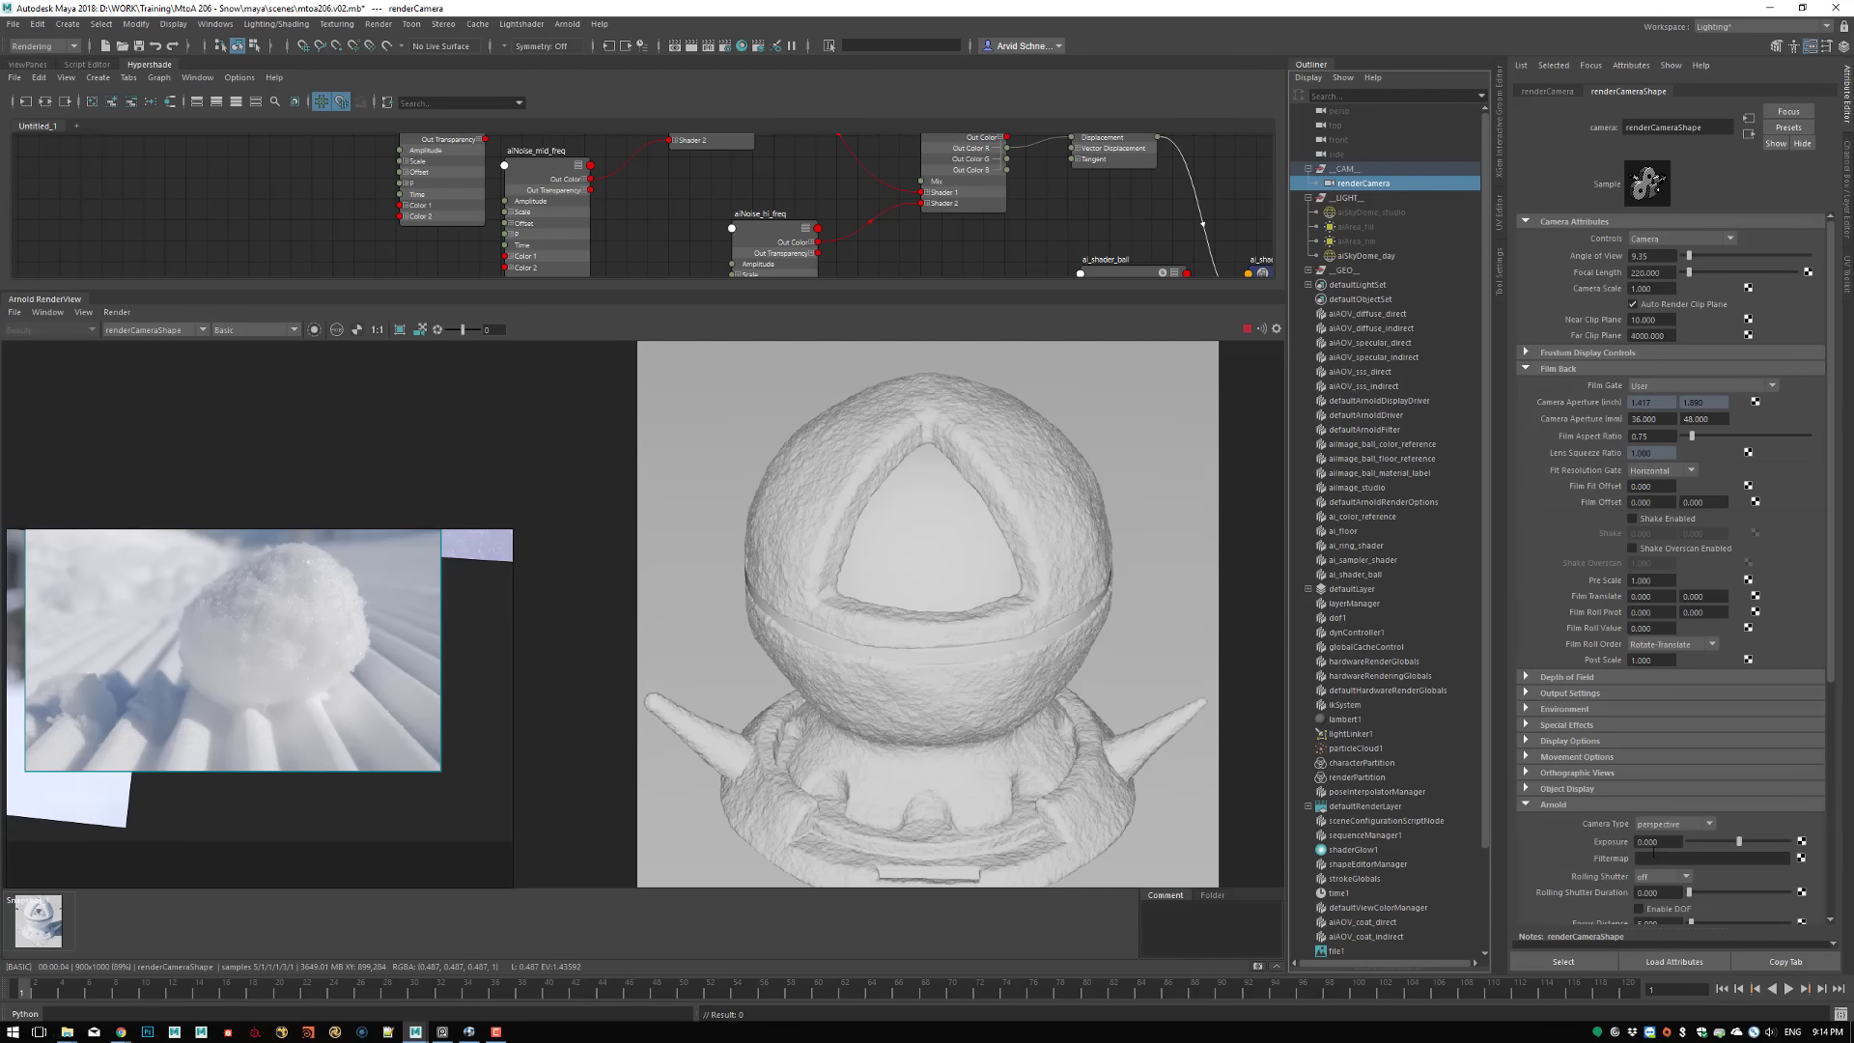
pyautogui.scroll(-4, 1578, 849)
pyautogui.click(1667, 692)
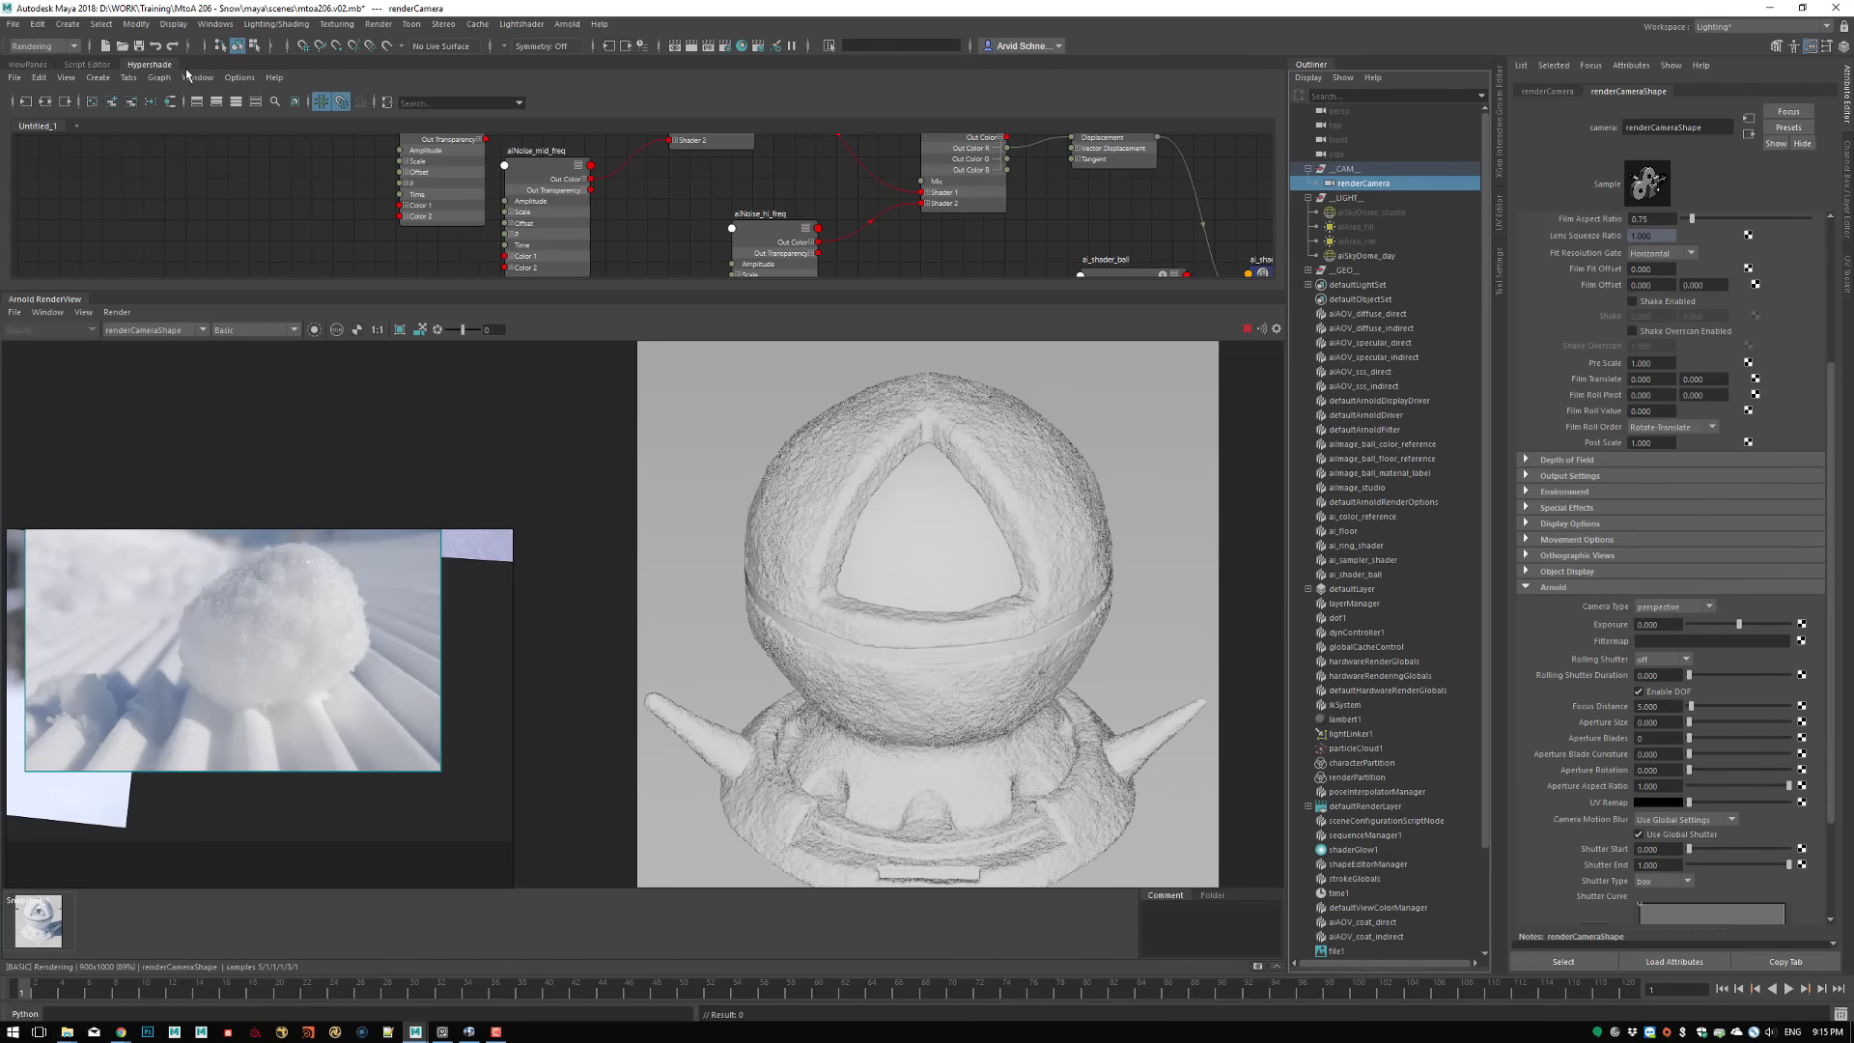
pyautogui.click(139, 47)
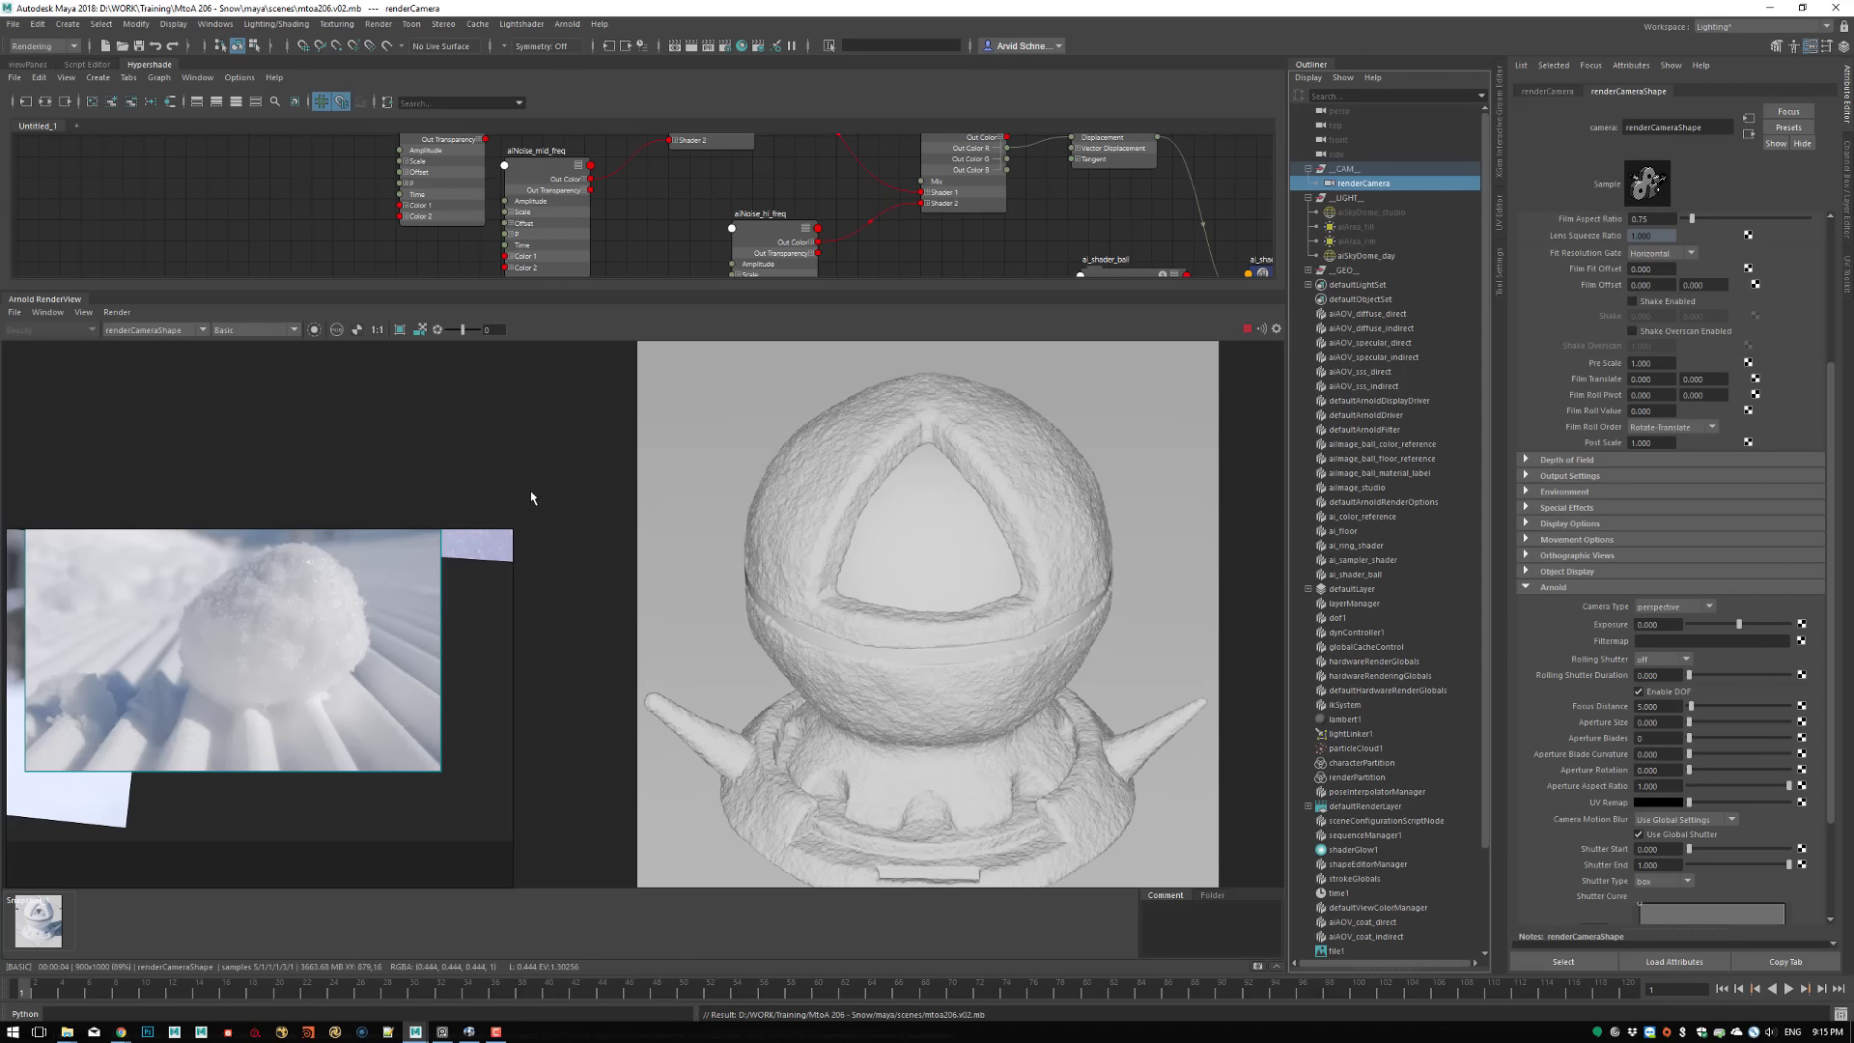
# Stop the render and show the scene viewport through renderCamera
pyautogui.click(1249, 331)
pyautogui.moveTo(417, 289); pyautogui.dragTo(421, 496)
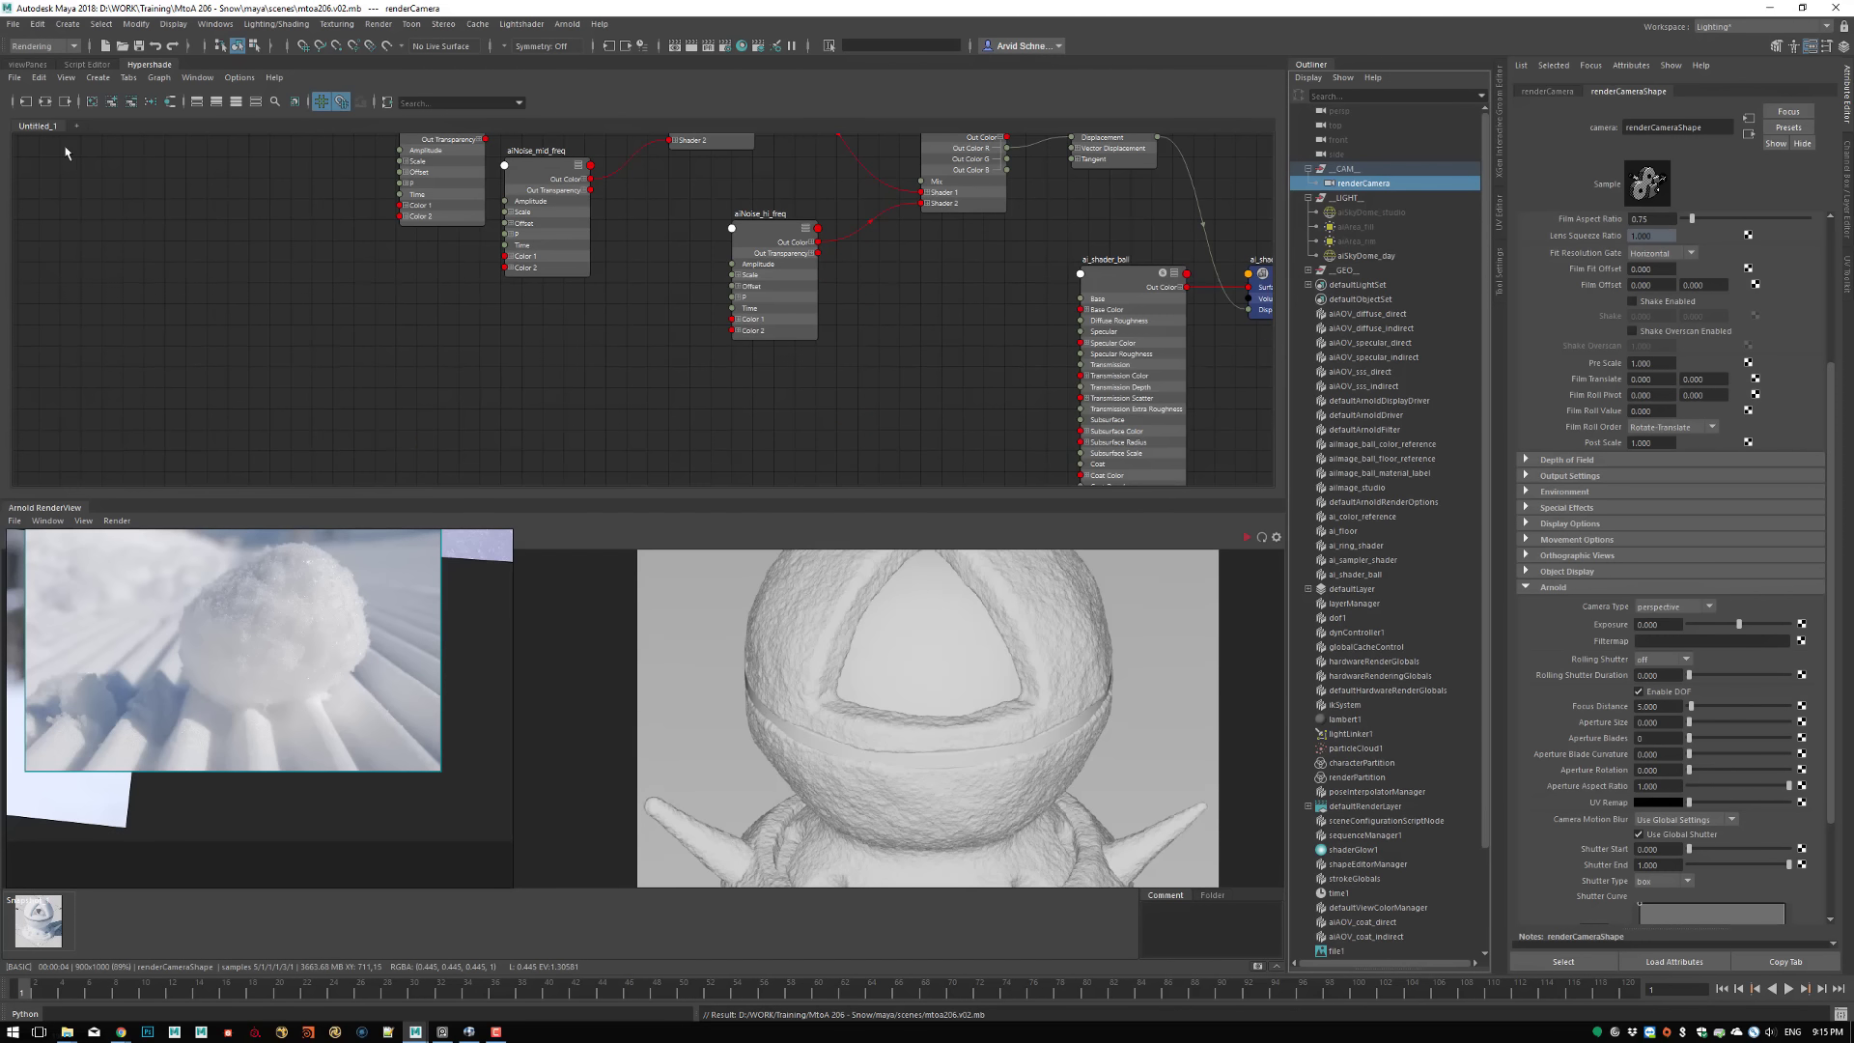
pyautogui.click(27, 64)
pyautogui.click(210, 79)
pyautogui.moveTo(243, 94)
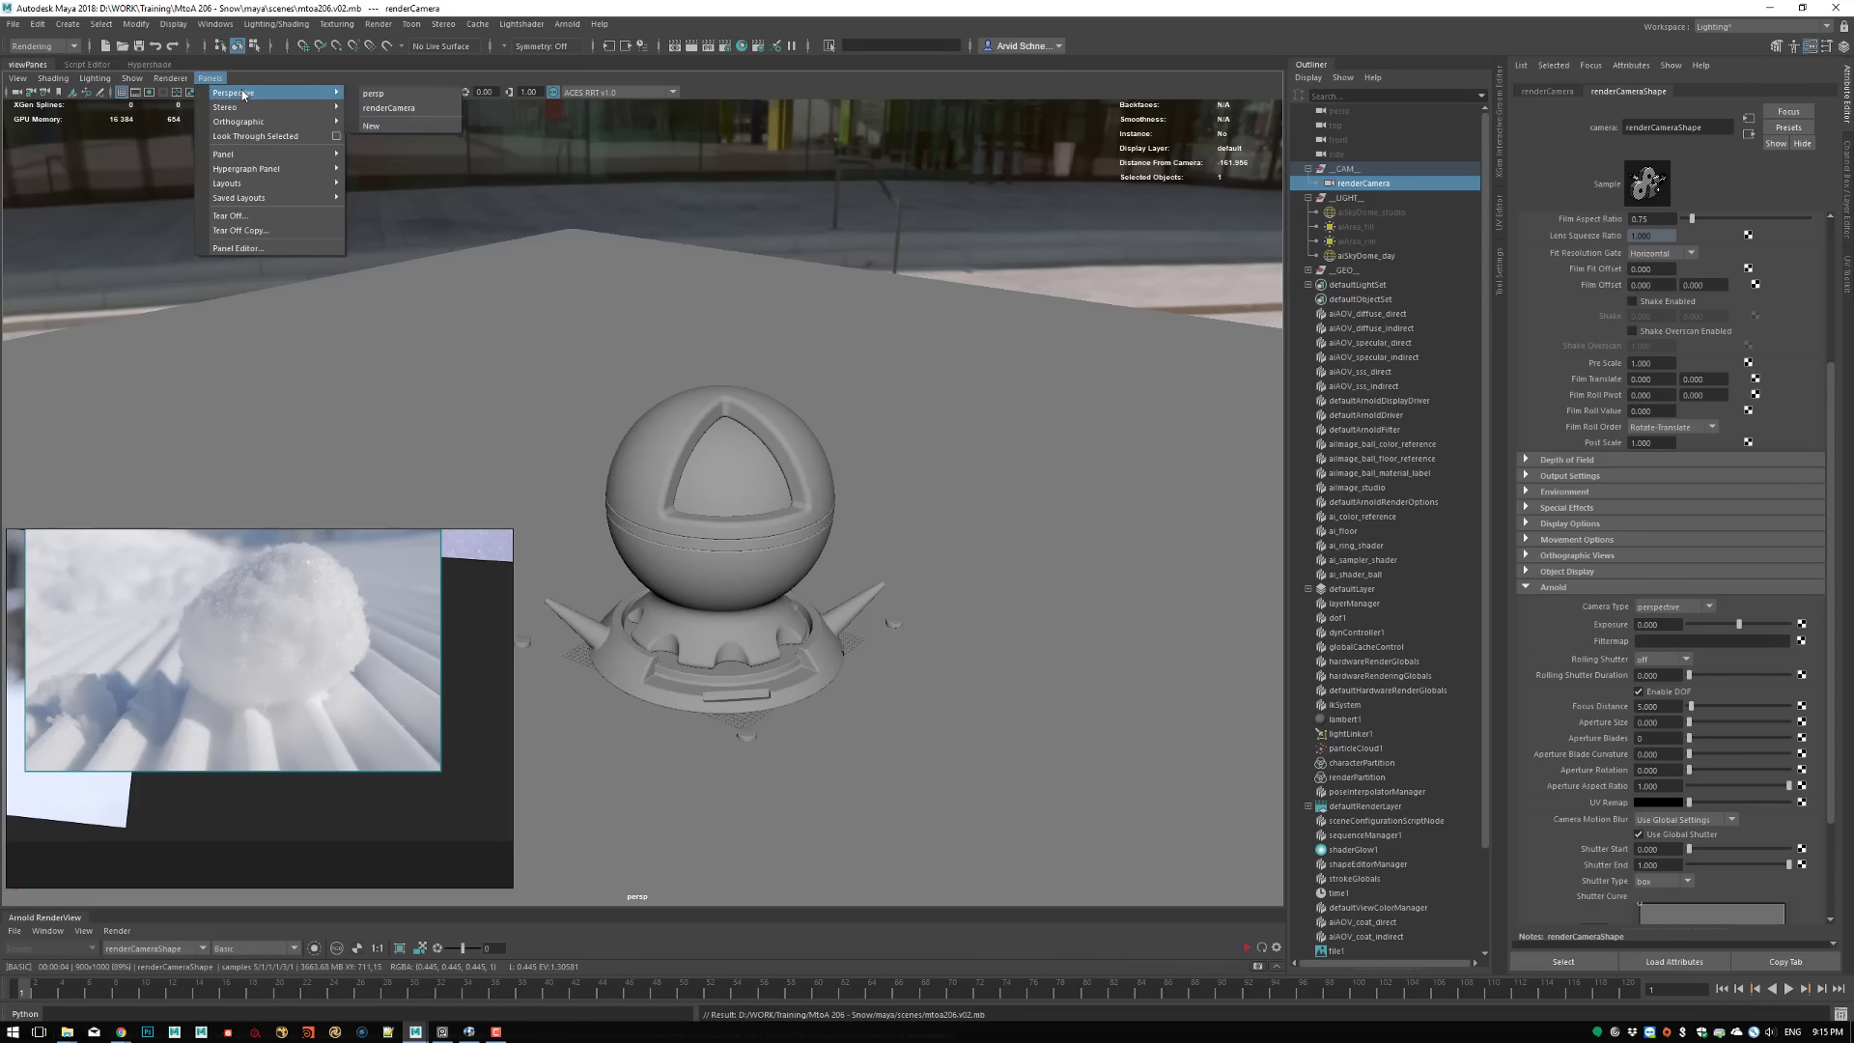
pyautogui.click(389, 108)
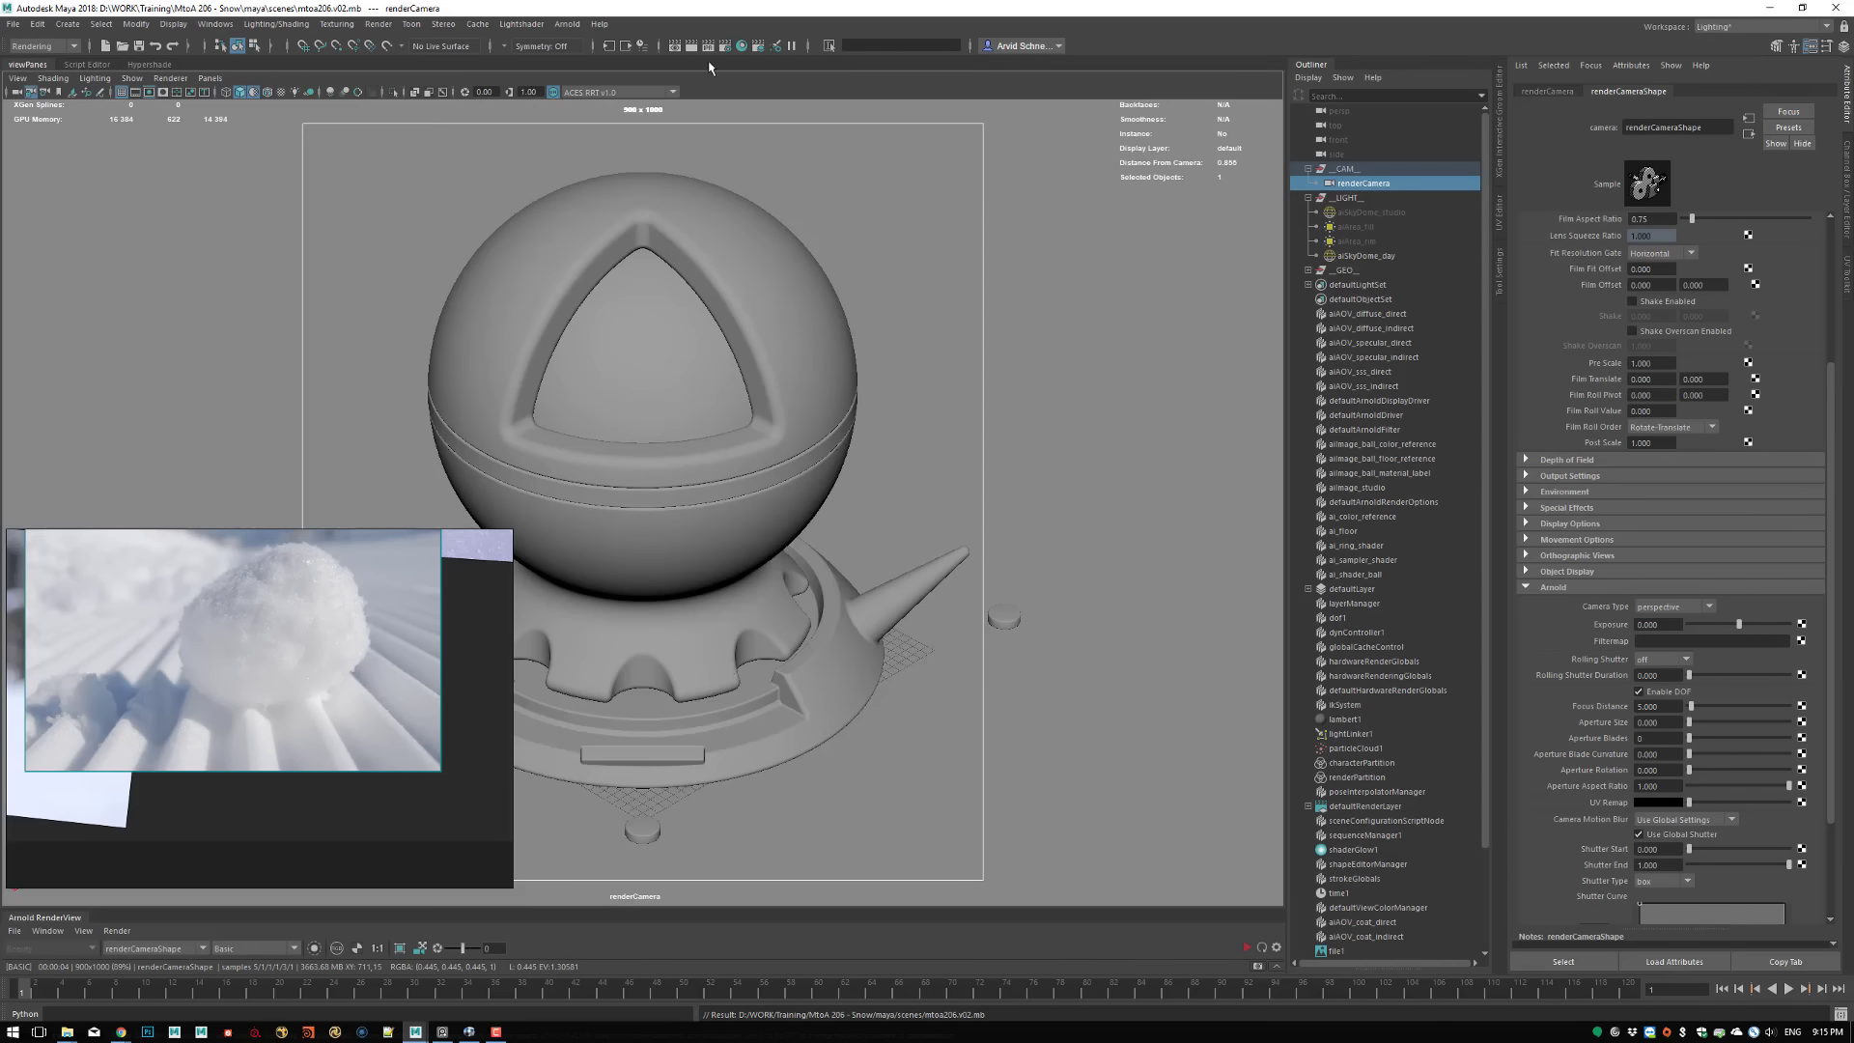
# Create a locator and snap it to the ball's surface beside the upper-left edge of the triangular opening
pyautogui.click(68, 24)
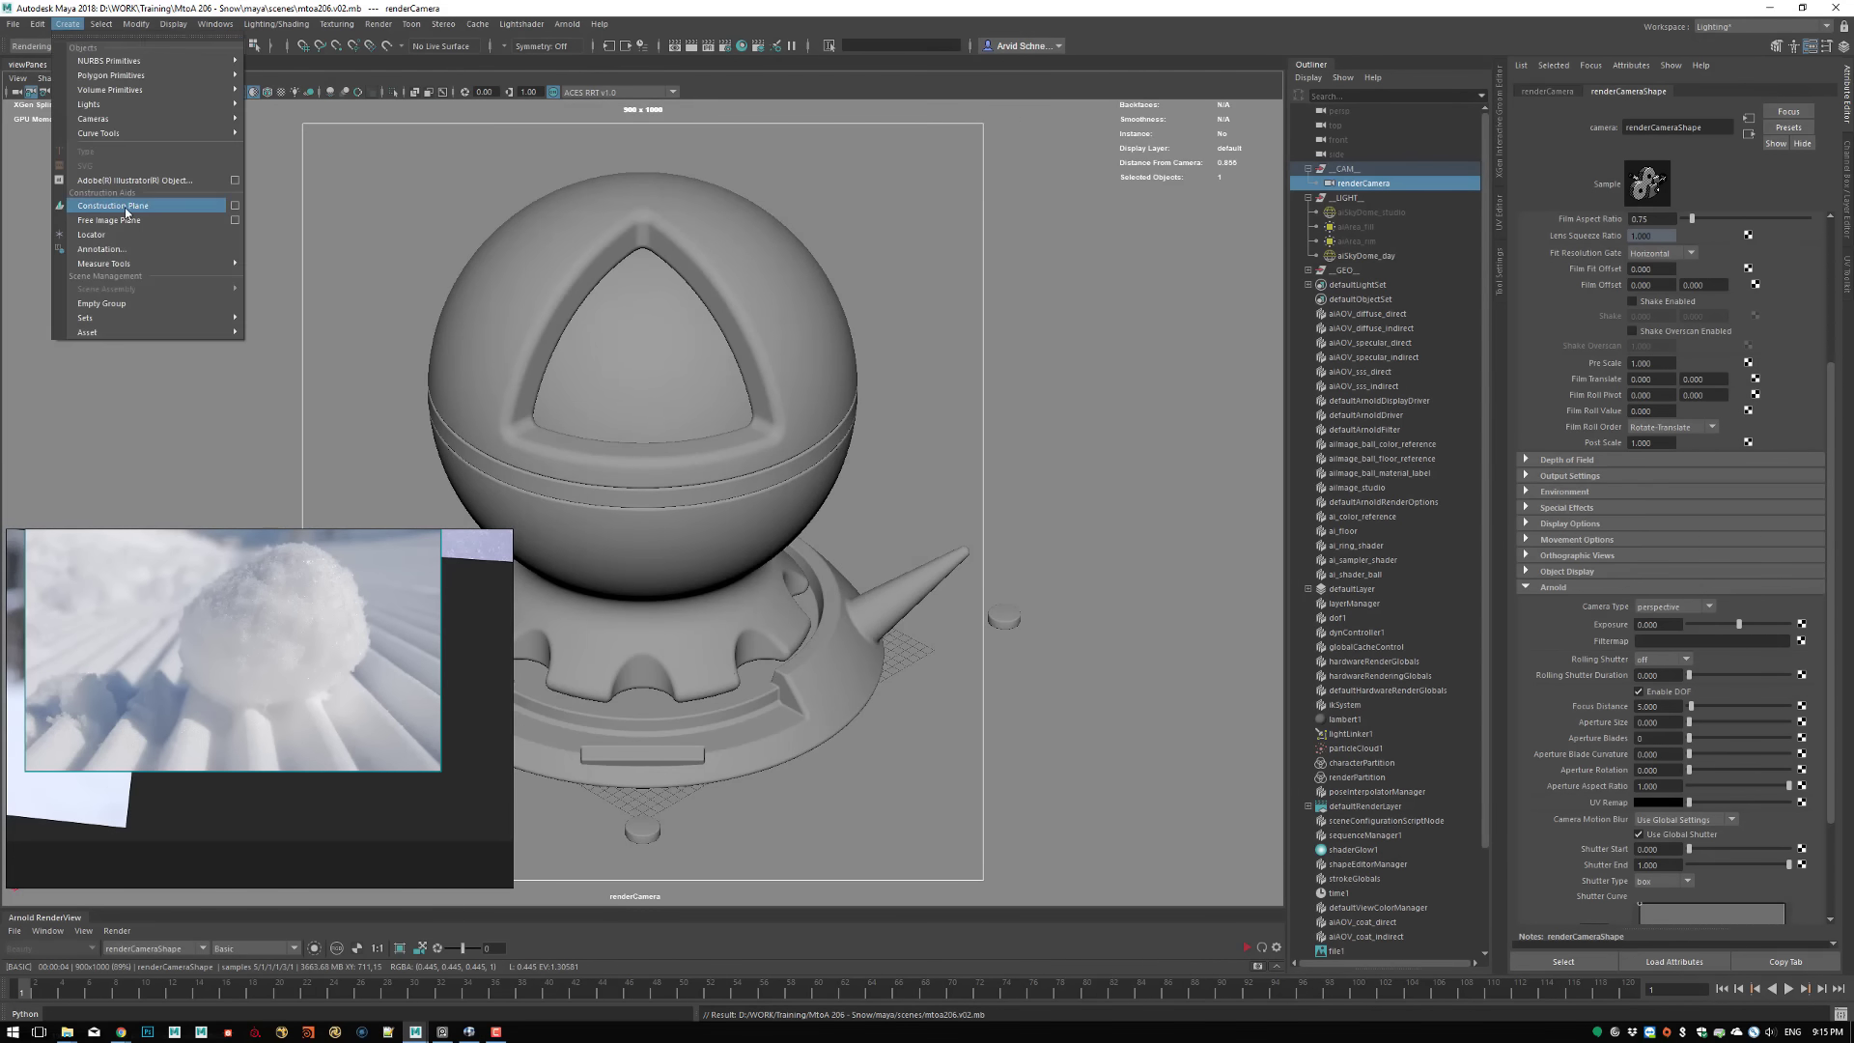
pyautogui.click(97, 235)
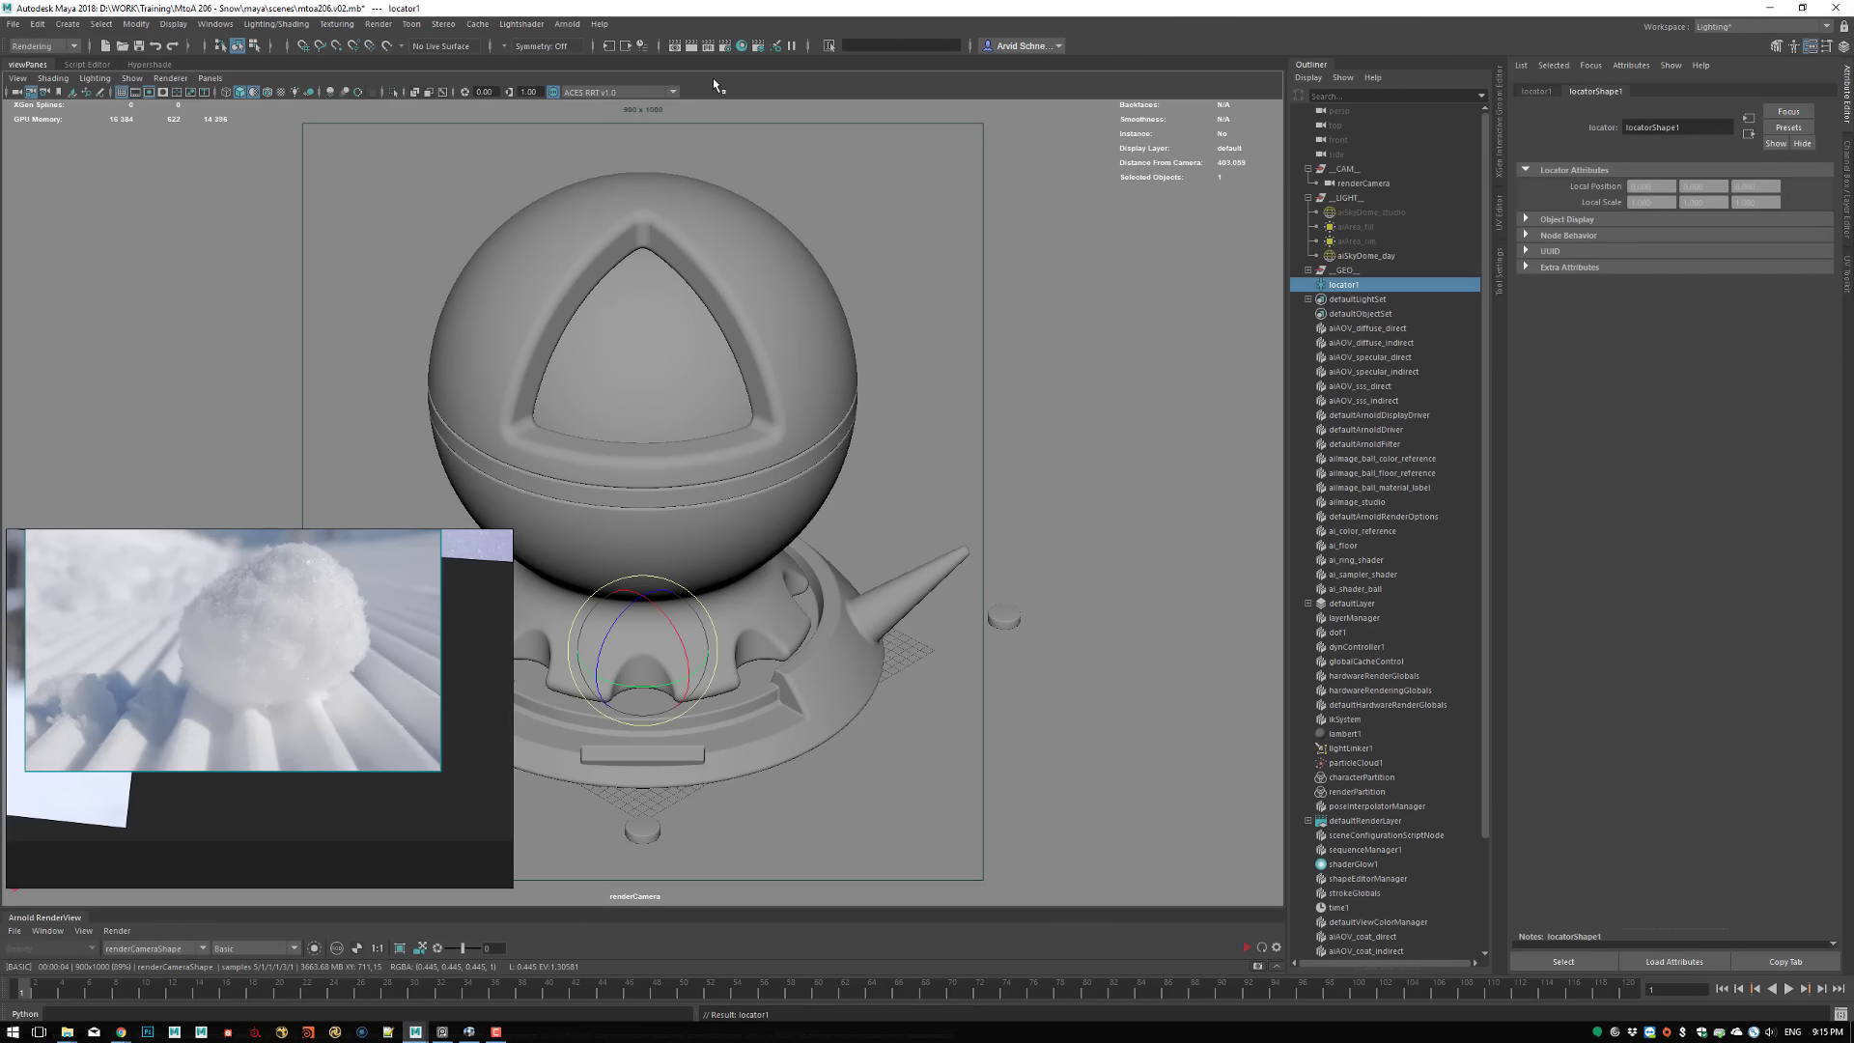
pyautogui.press('w')
pyautogui.press('v')
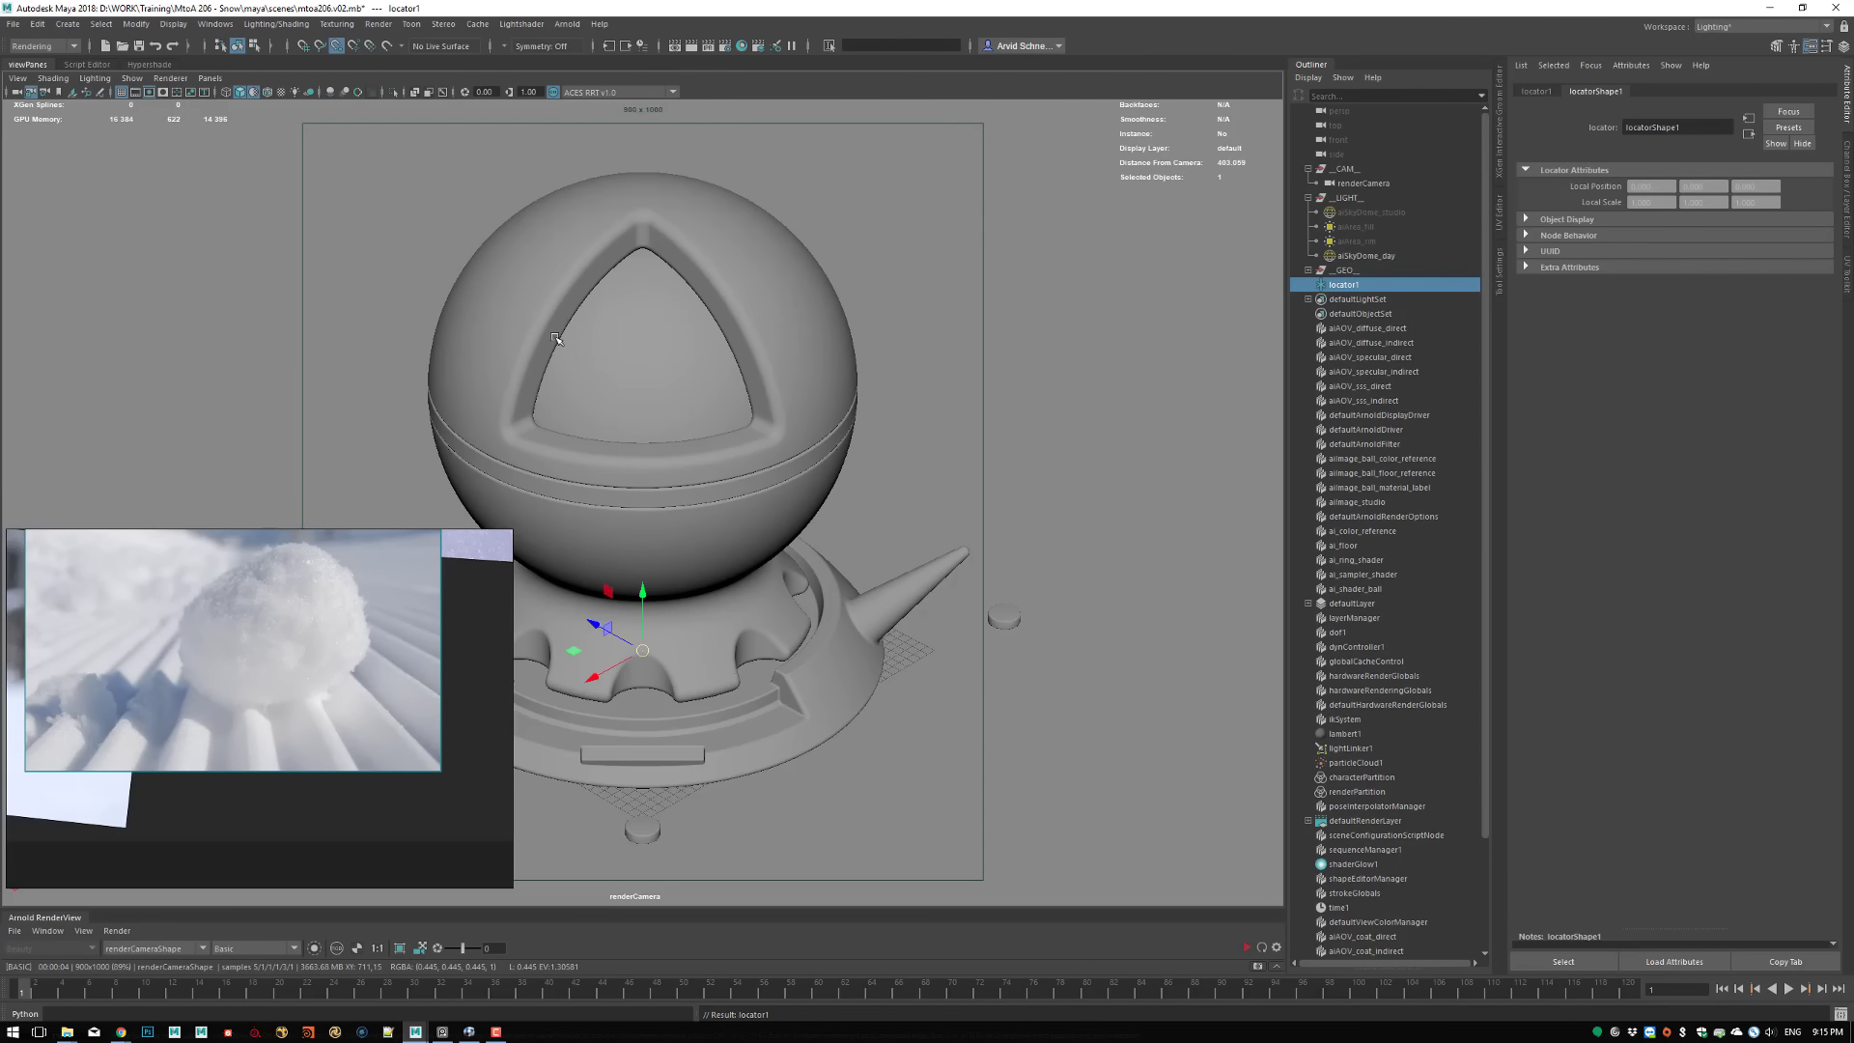
pyautogui.moveTo(530, 326); pyautogui.dragTo(1238, 191, button='middle')
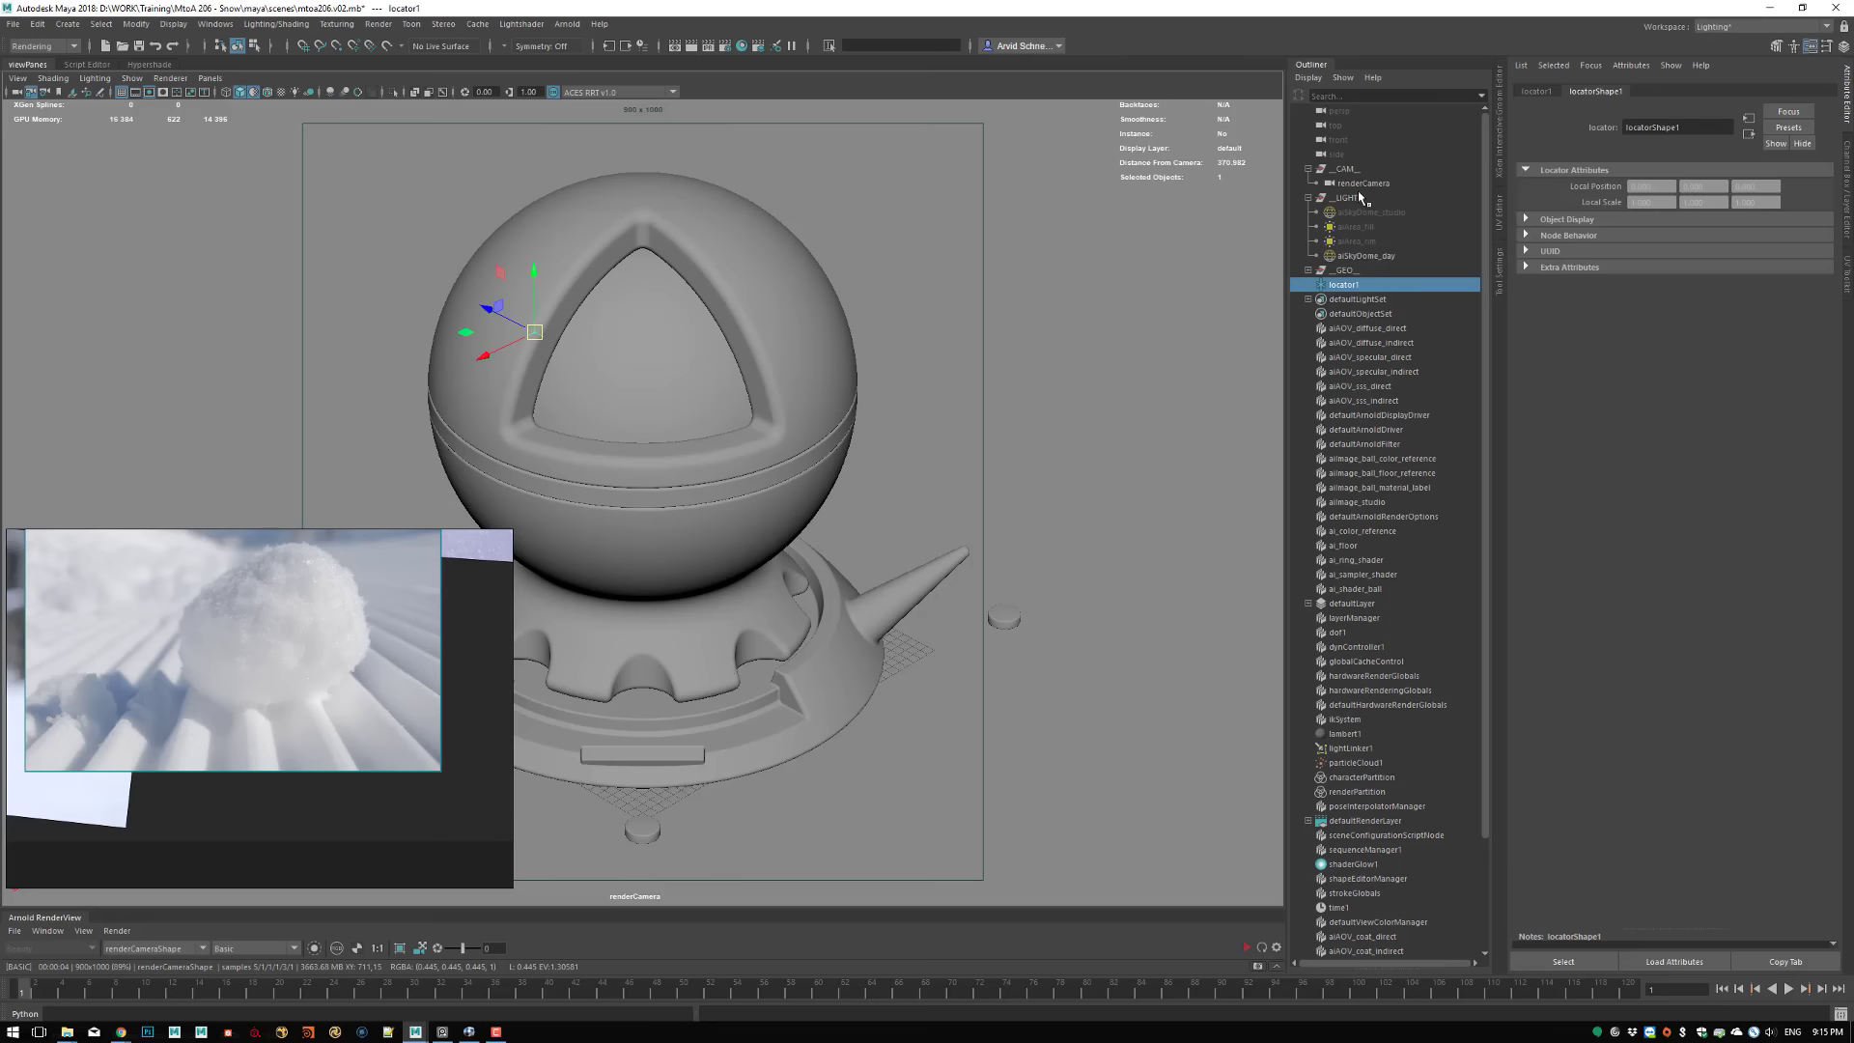
# Set renderCamera's Arnold Focus Distance to 370.982 and recheck it against the locator's distance from camera
pyautogui.click(1363, 183)
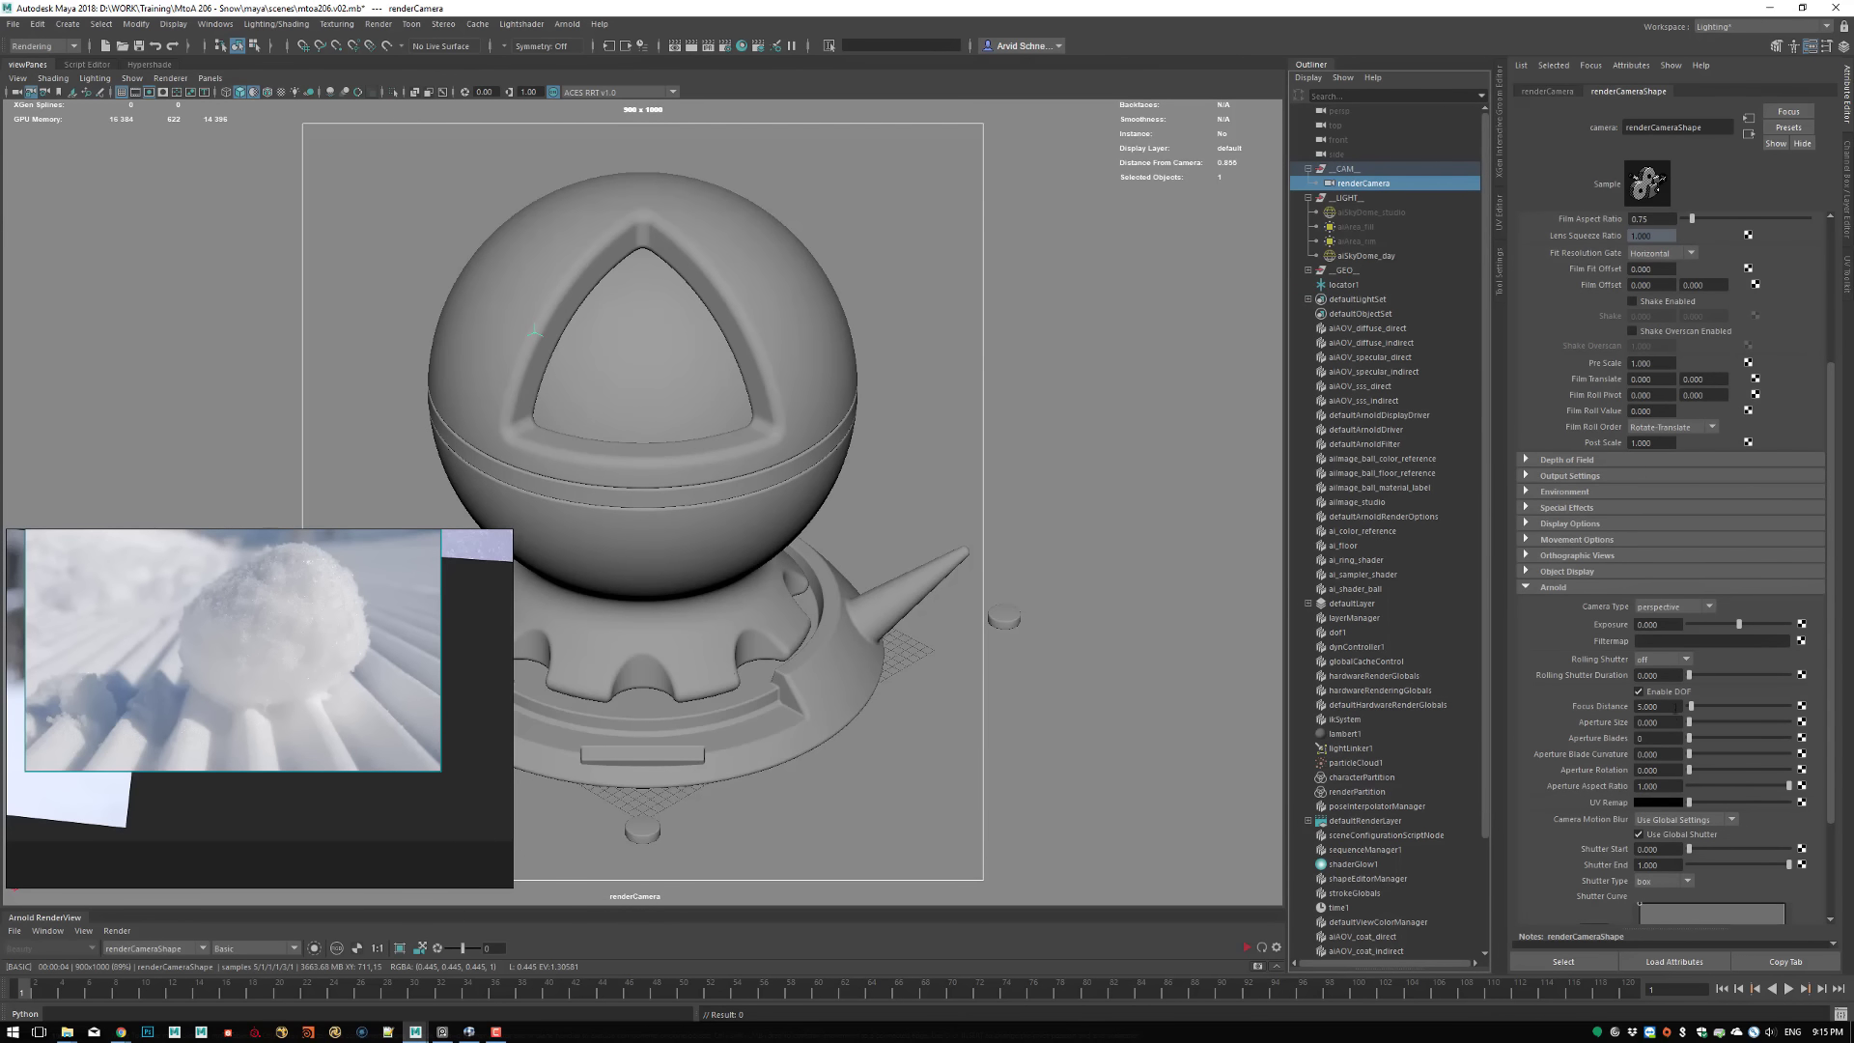
pyautogui.click(1654, 706)
pyautogui.write('370.982')
pyautogui.press('Return')
pyautogui.click(1352, 287)
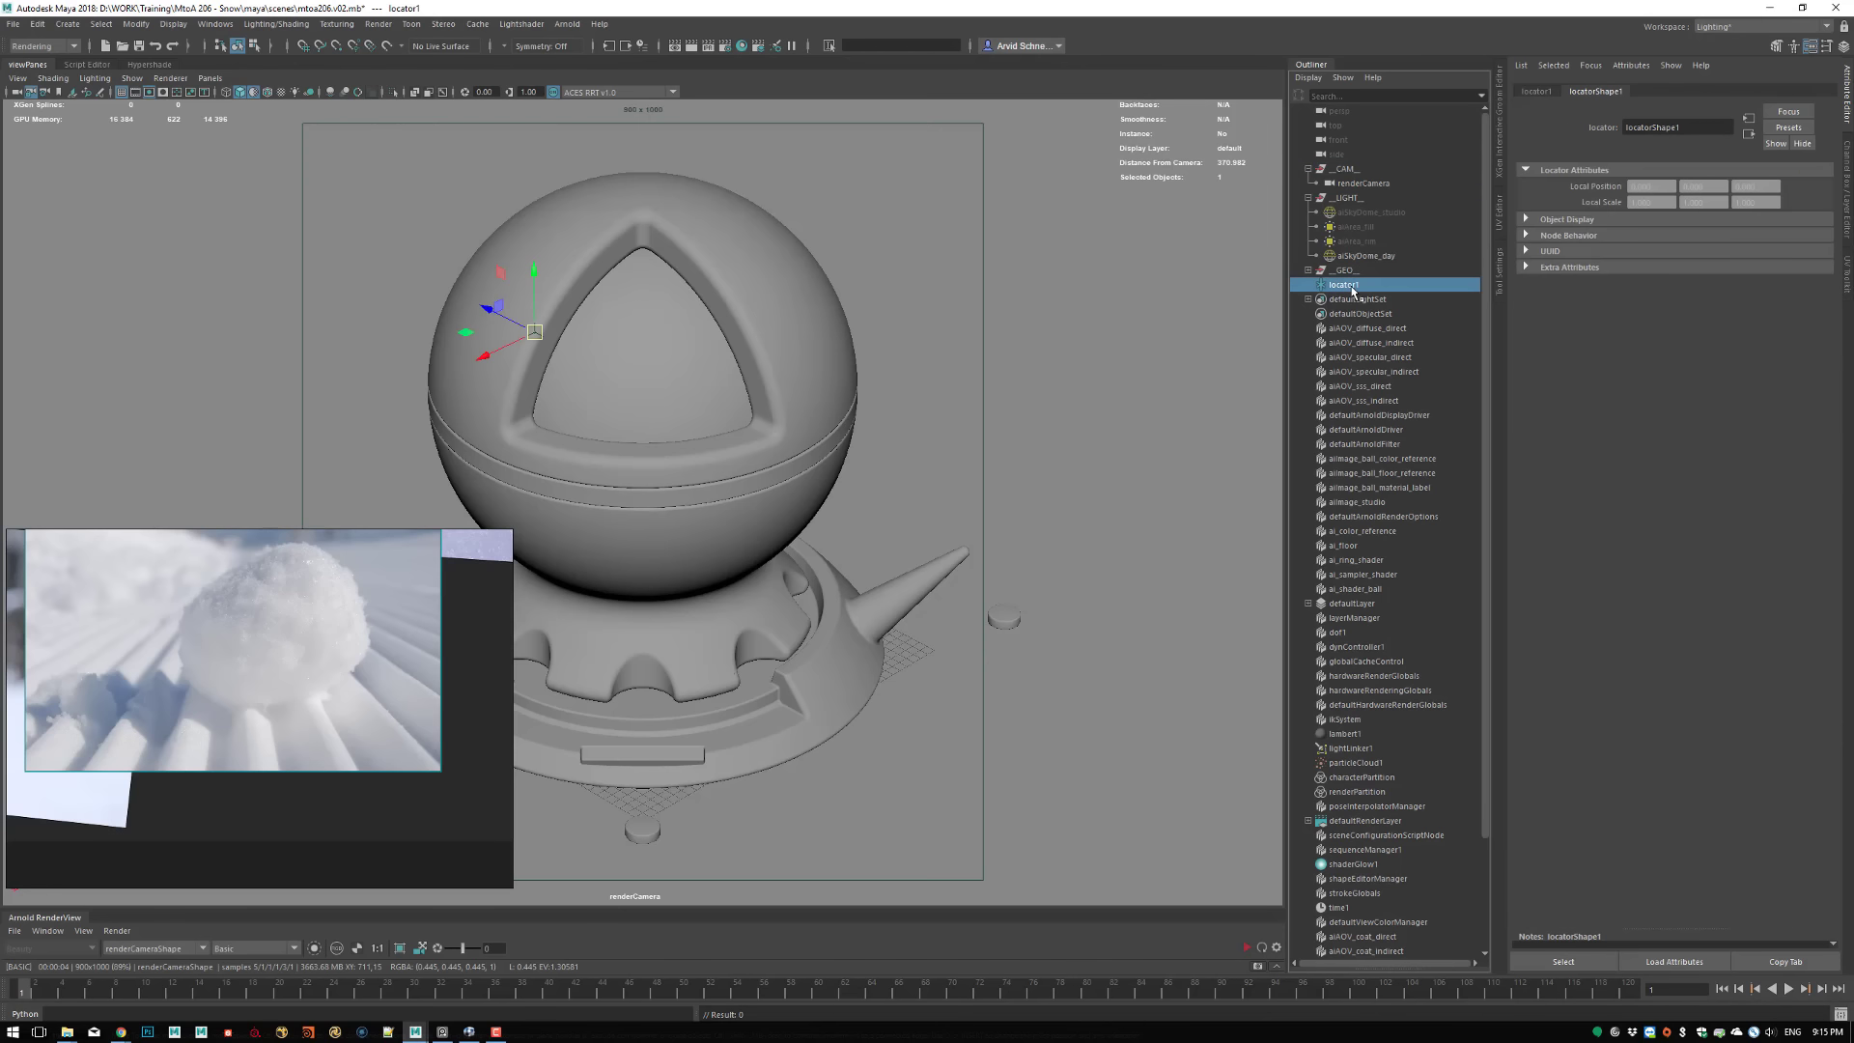
pyautogui.click(1361, 182)
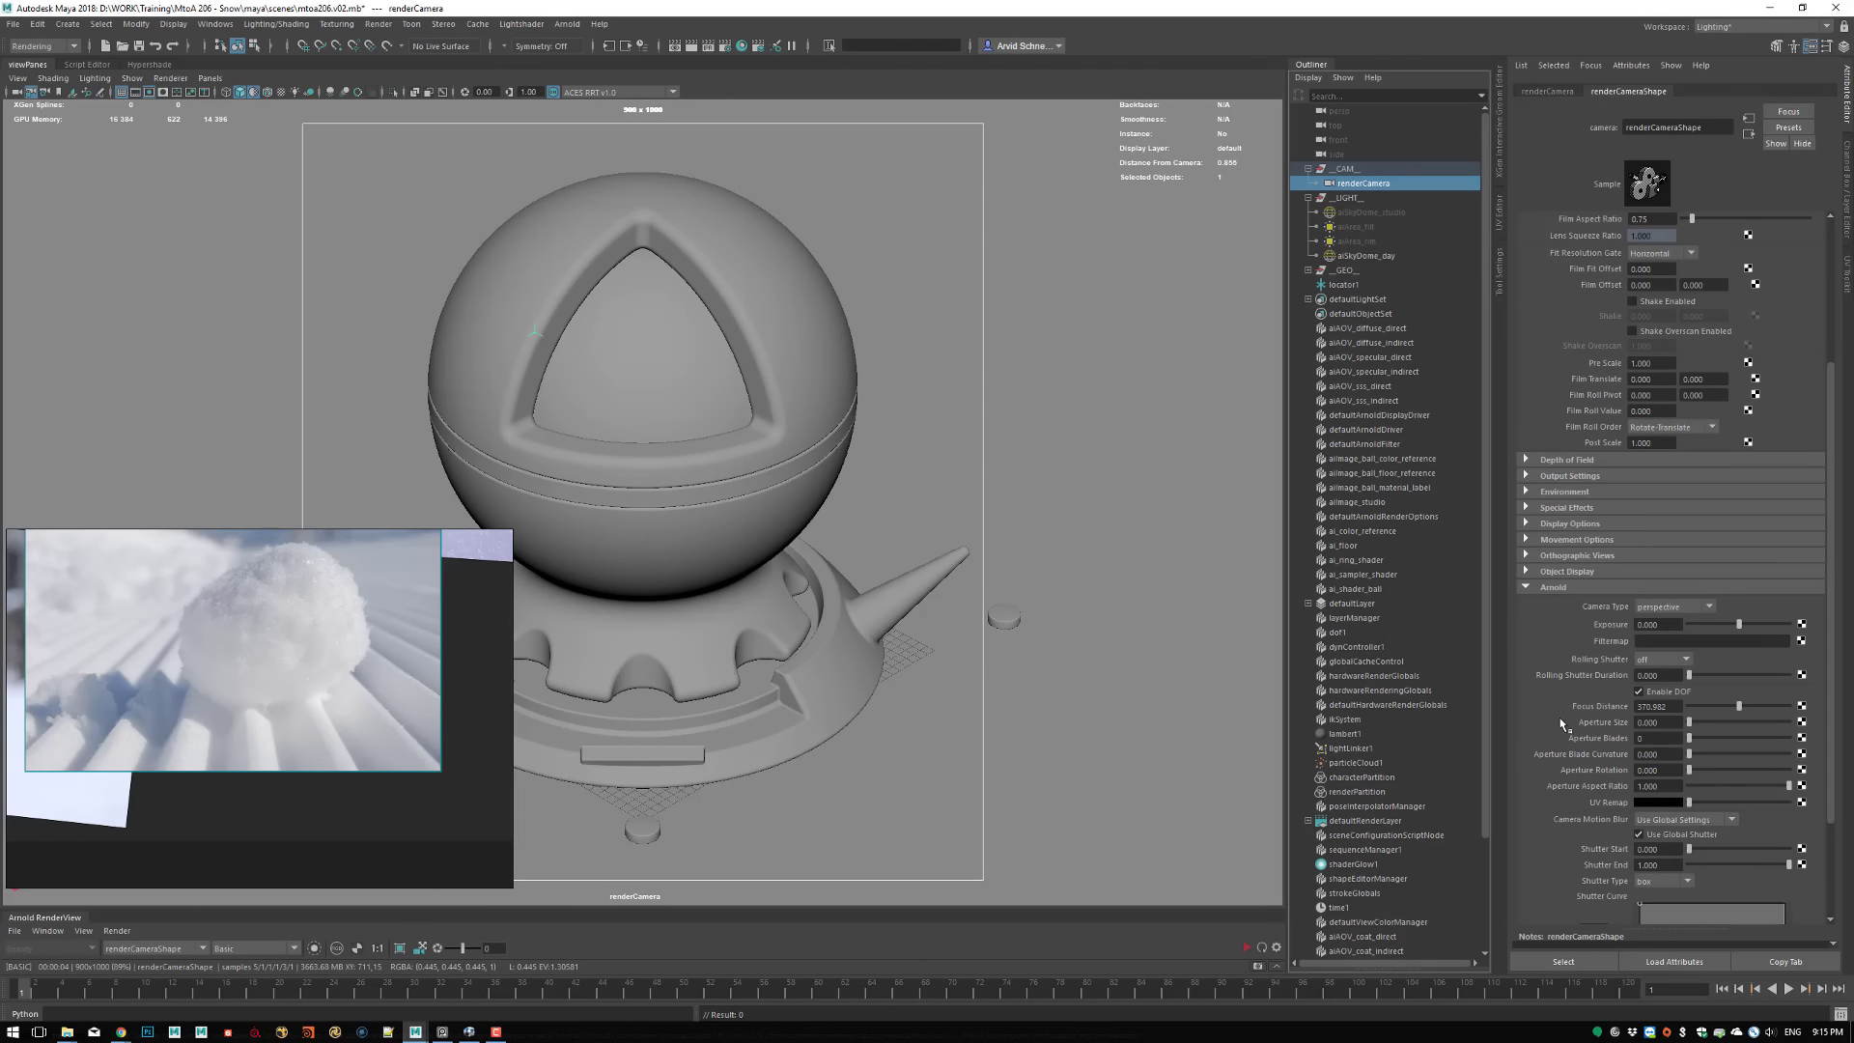
# Return to the Hypershade layout, enlarge the Arnold RenderView and update the full scene
pyautogui.click(150, 65)
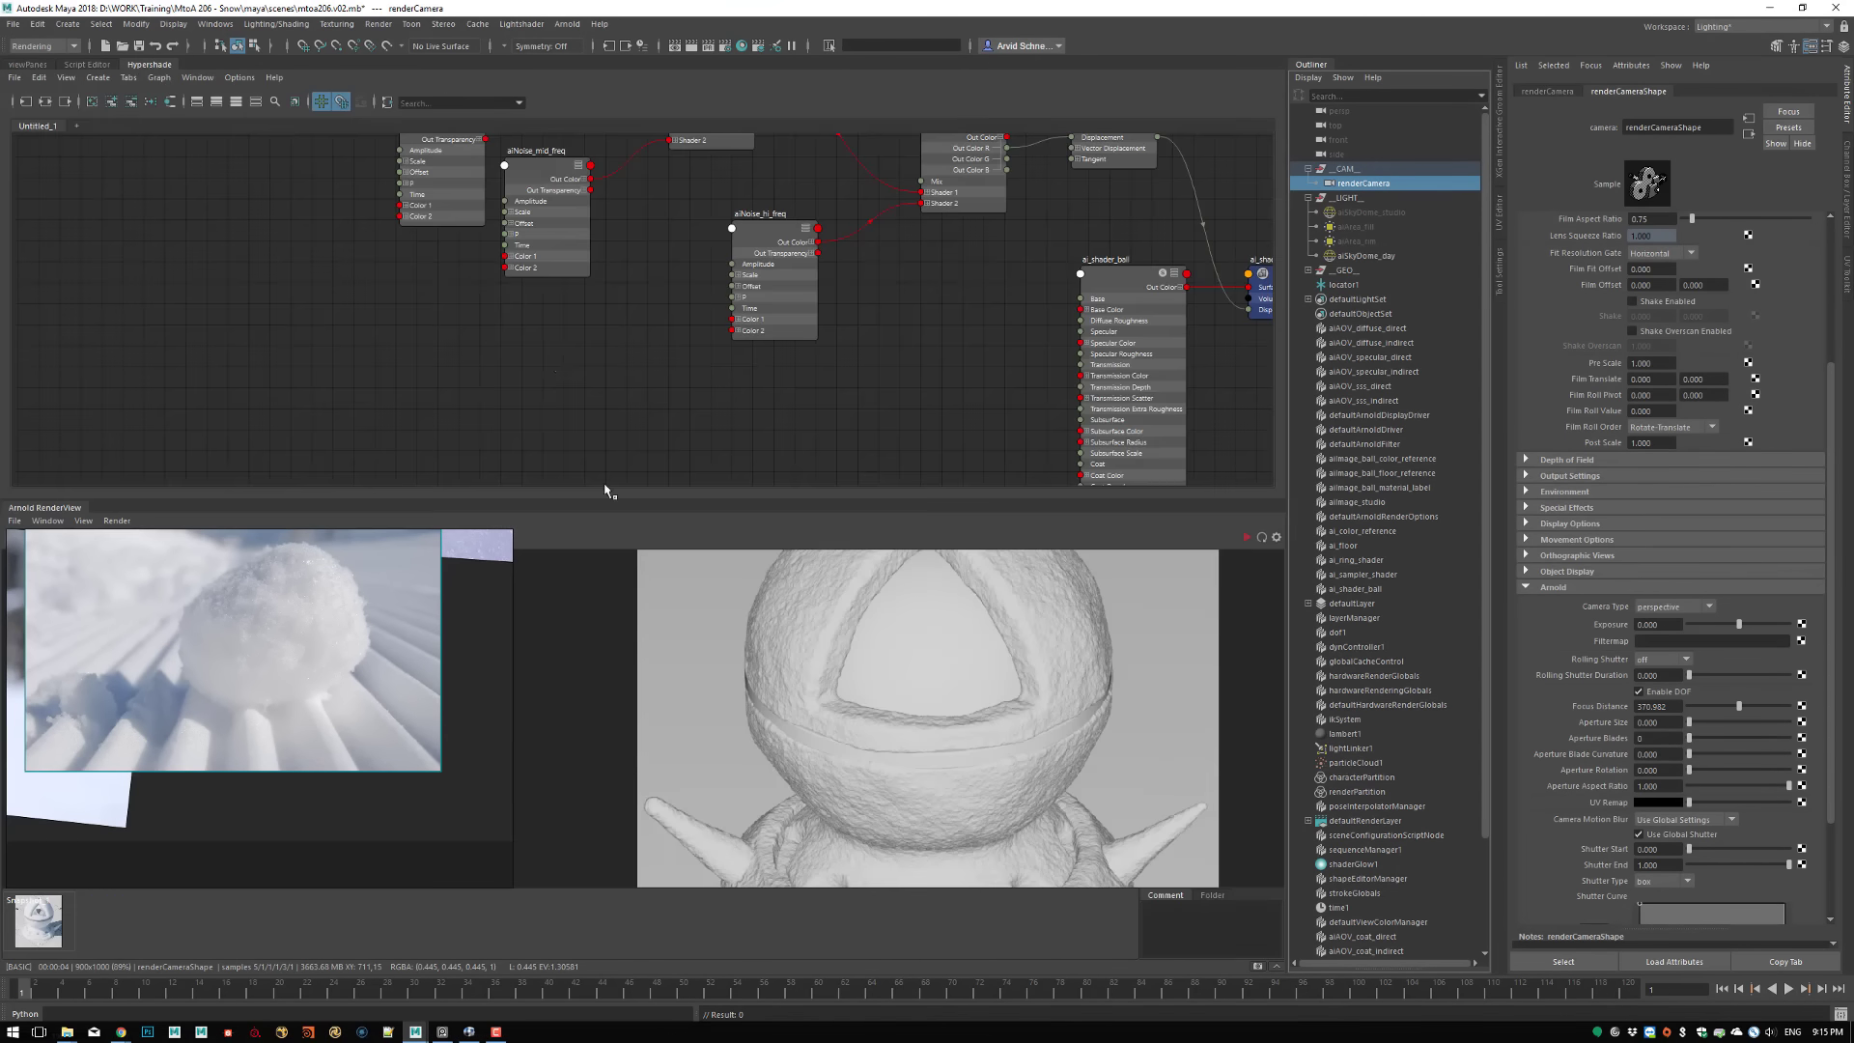
pyautogui.moveTo(600, 494); pyautogui.dragTo(614, 307)
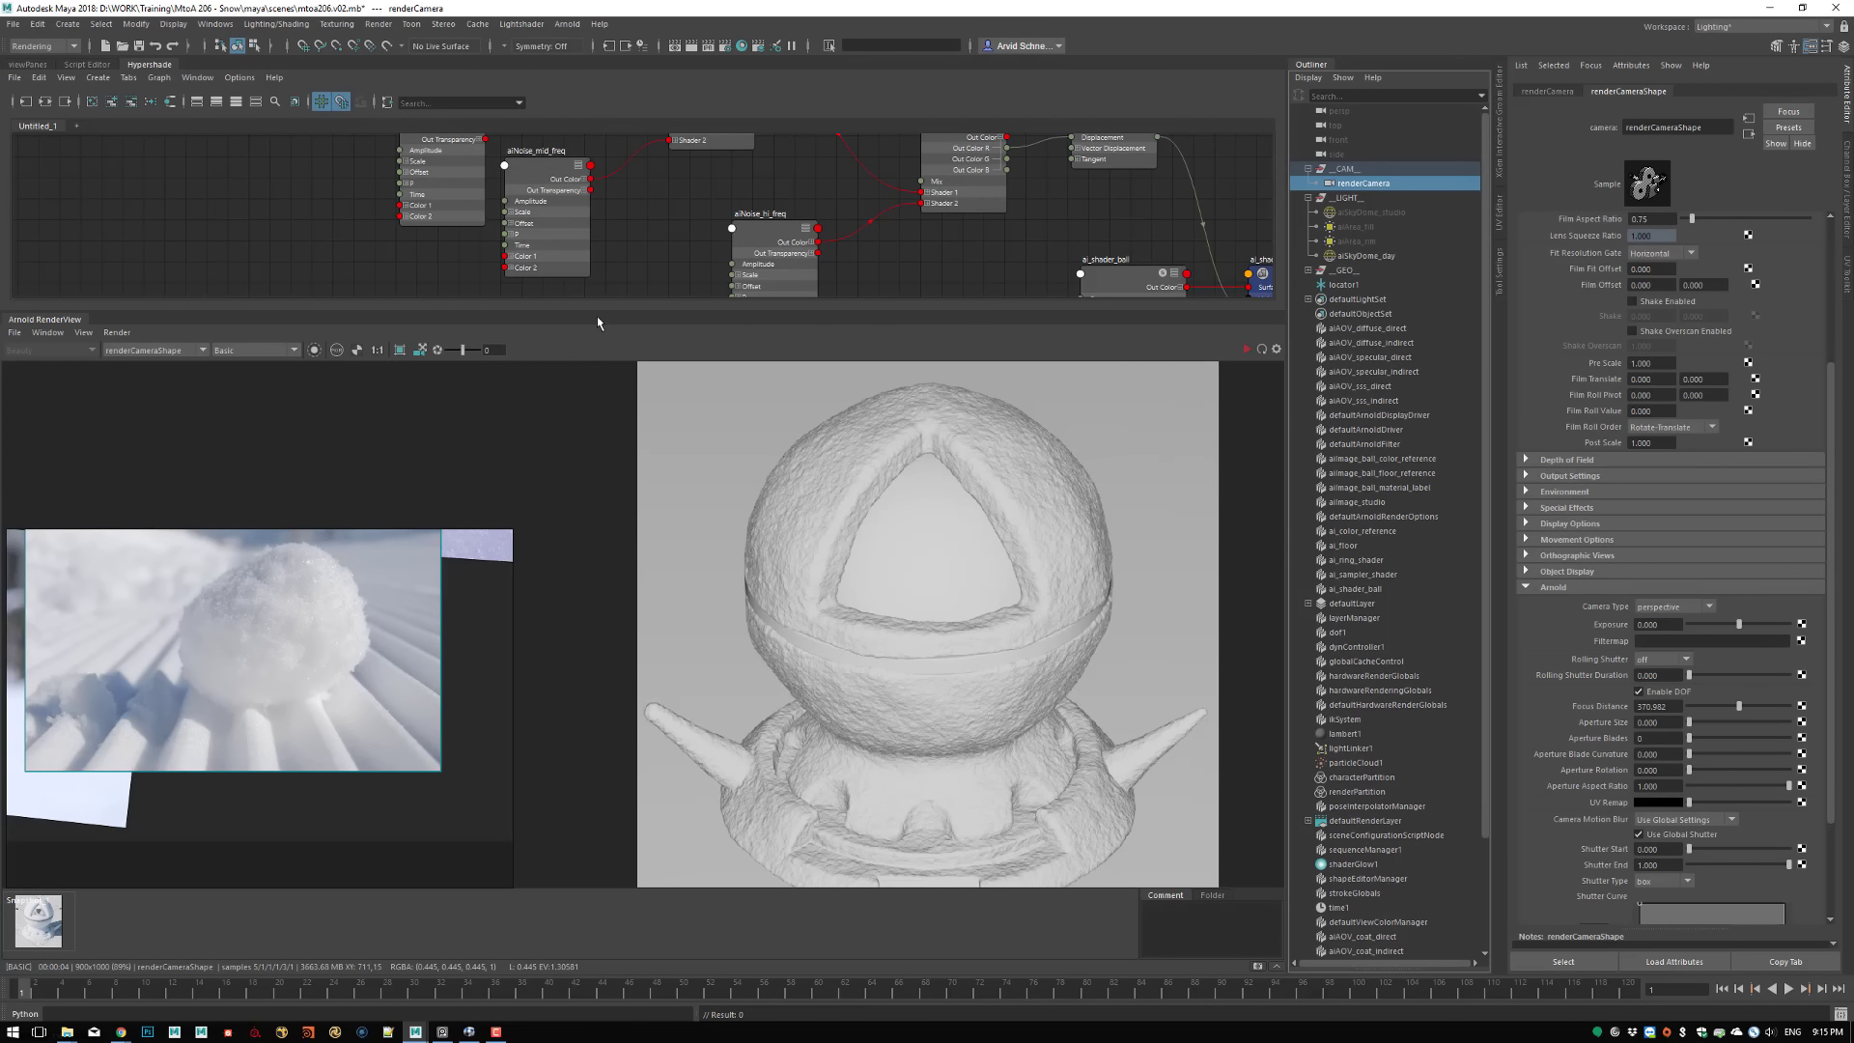
pyautogui.click(117, 332)
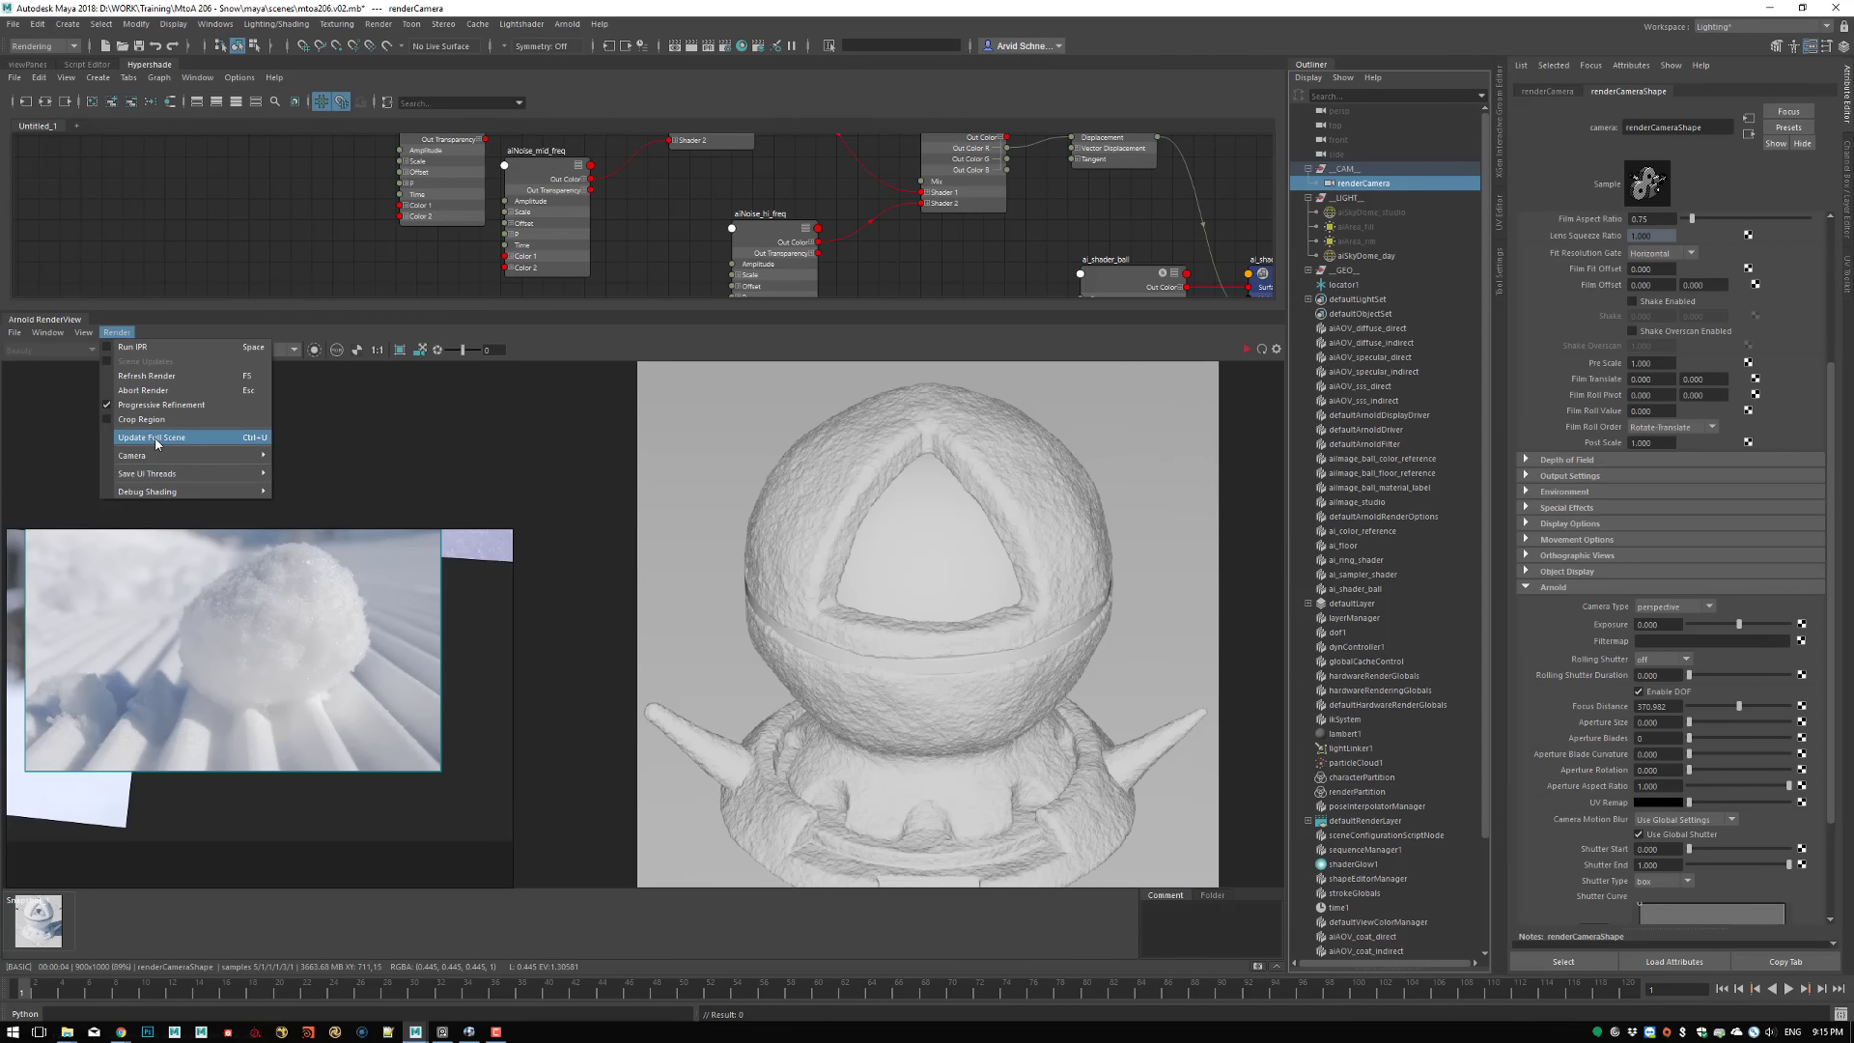
pyautogui.click(156, 440)
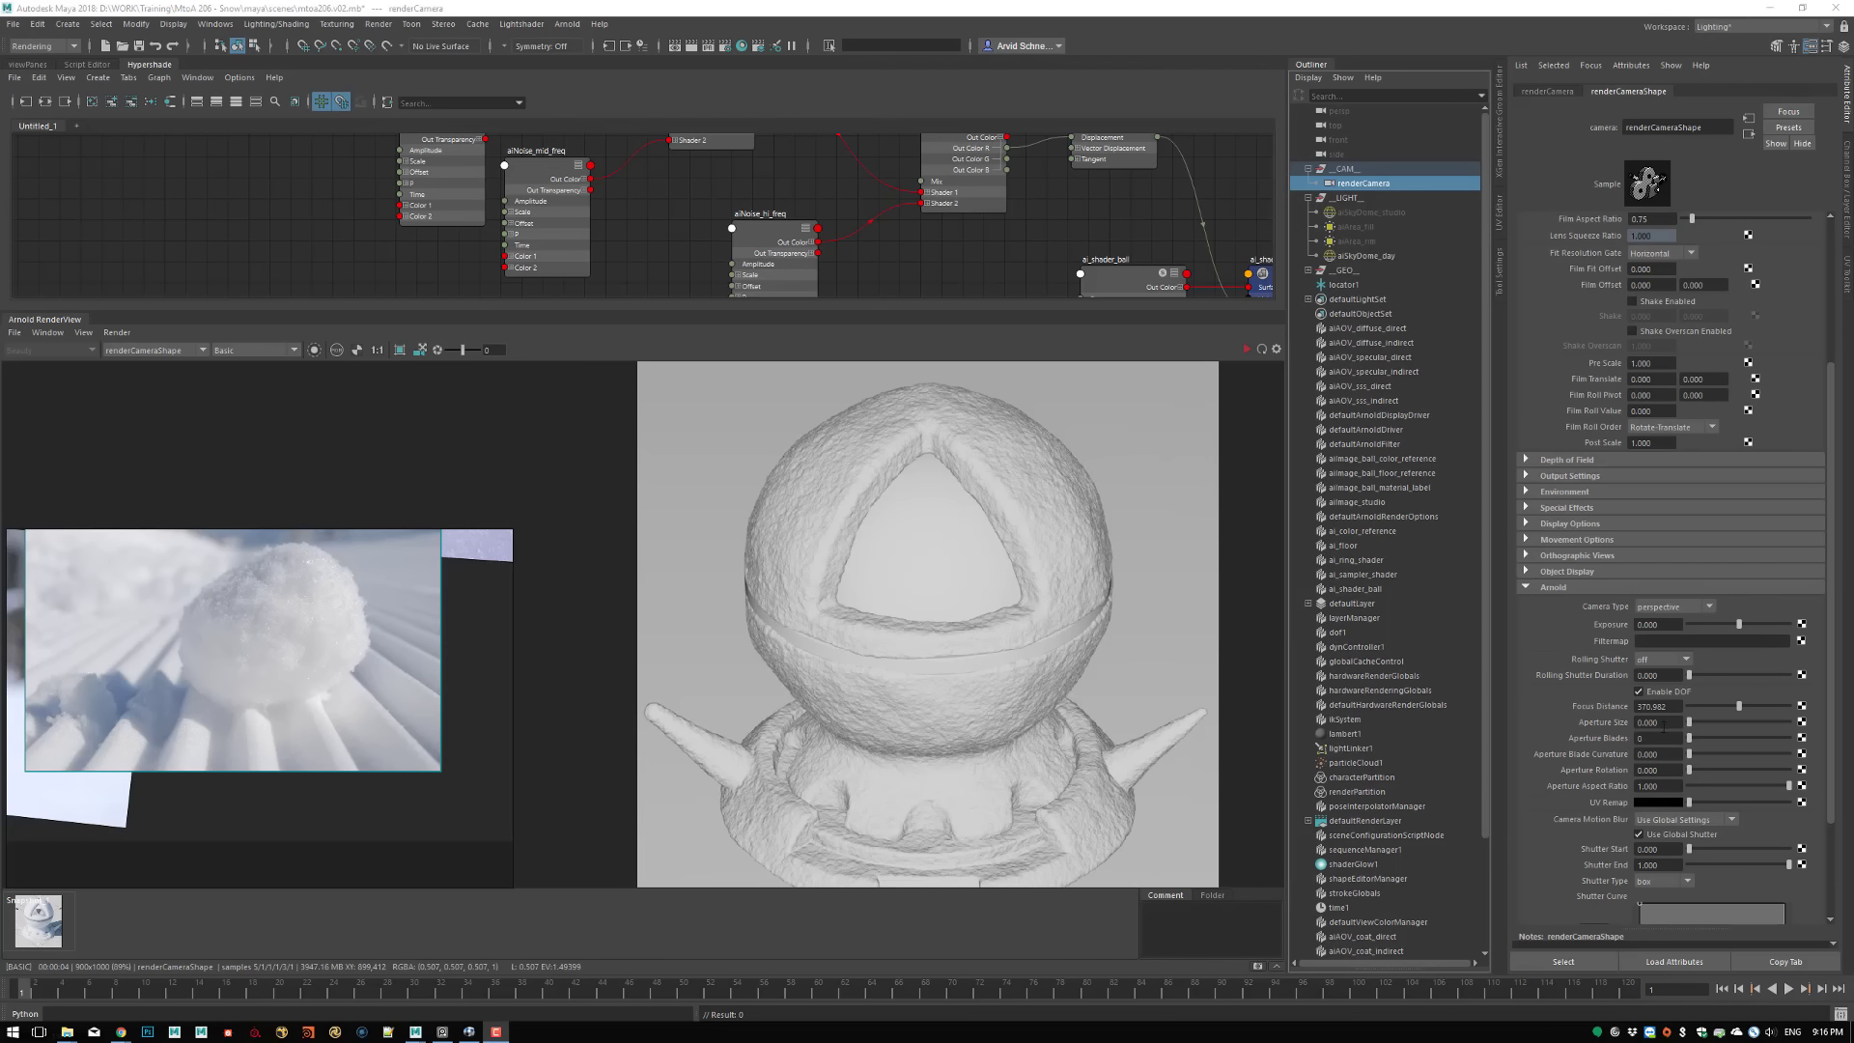
# Try an Aperture Size of 1.25 on renderCamera and inspect the spike and base up close in the render
pyautogui.click(1662, 726)
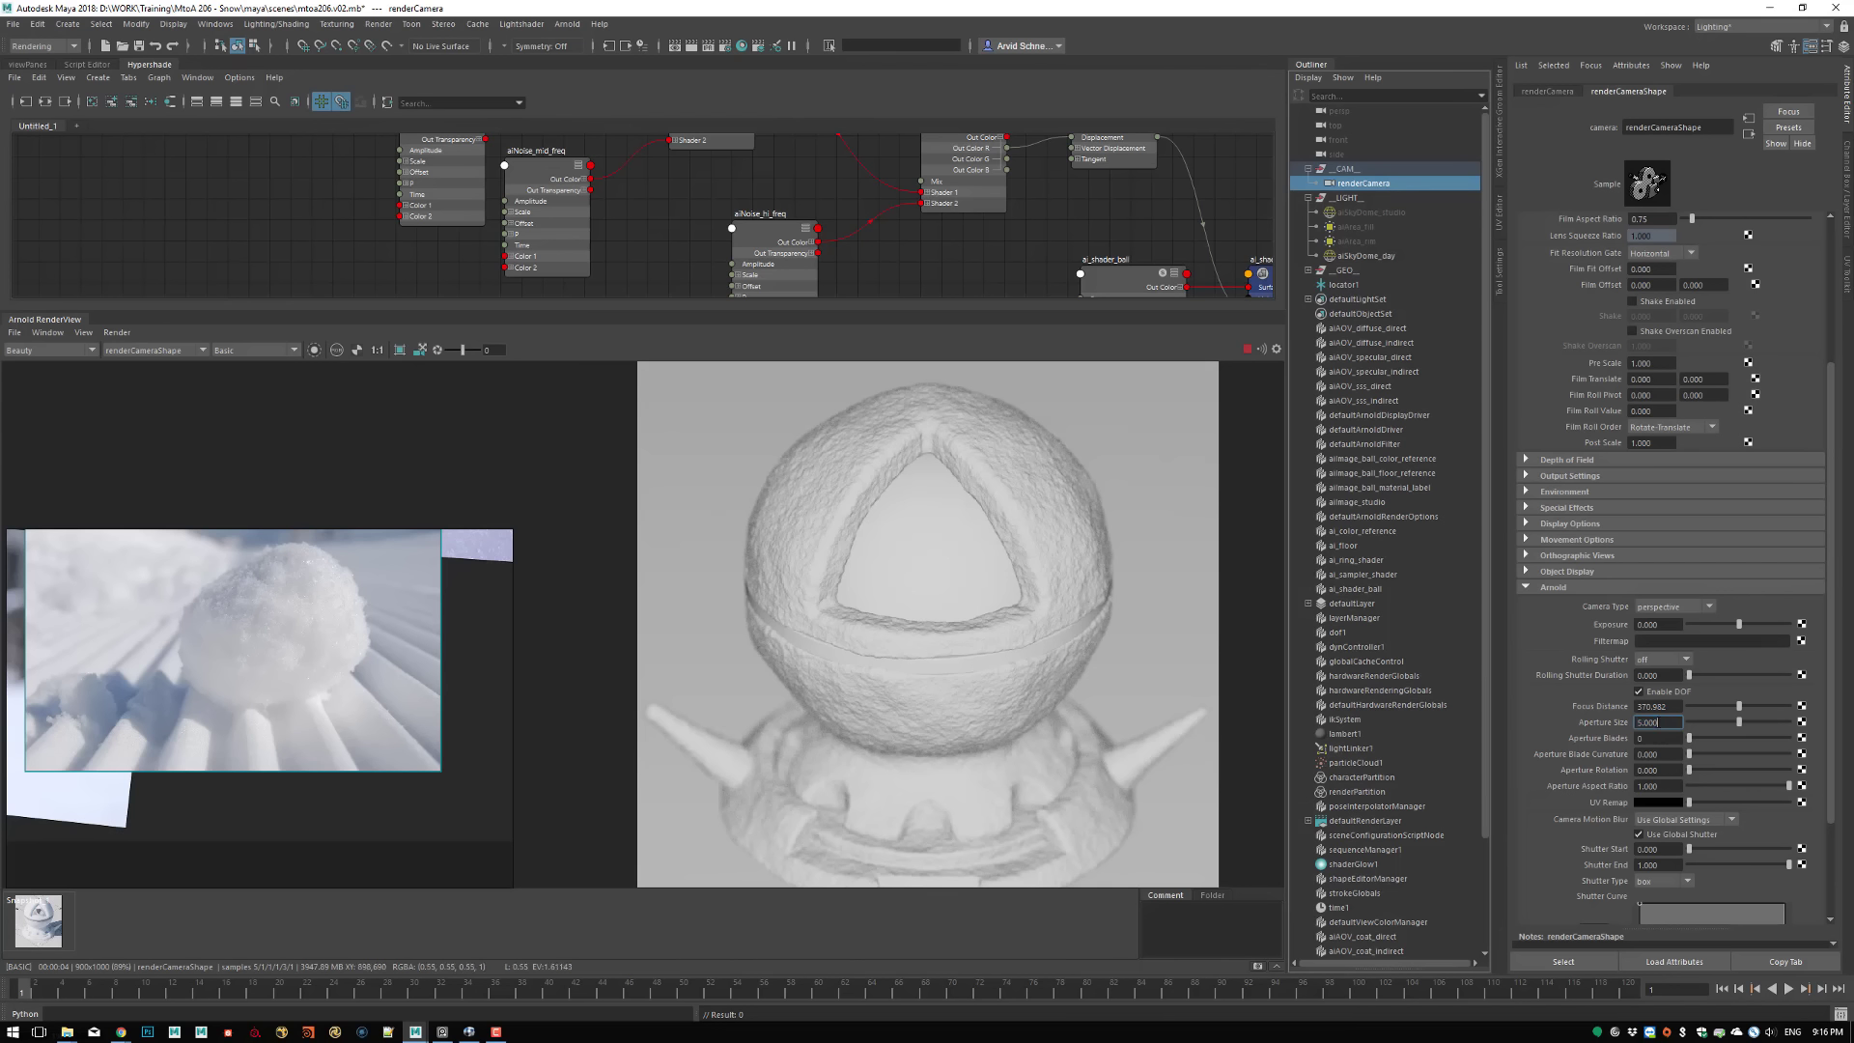
pyautogui.write('1.25')
pyautogui.press('Return')
pyautogui.click(377, 349)
pyautogui.moveTo(693, 681); pyautogui.dragTo(973, 651, button='middle')
pyautogui.scroll(4, 965, 628)
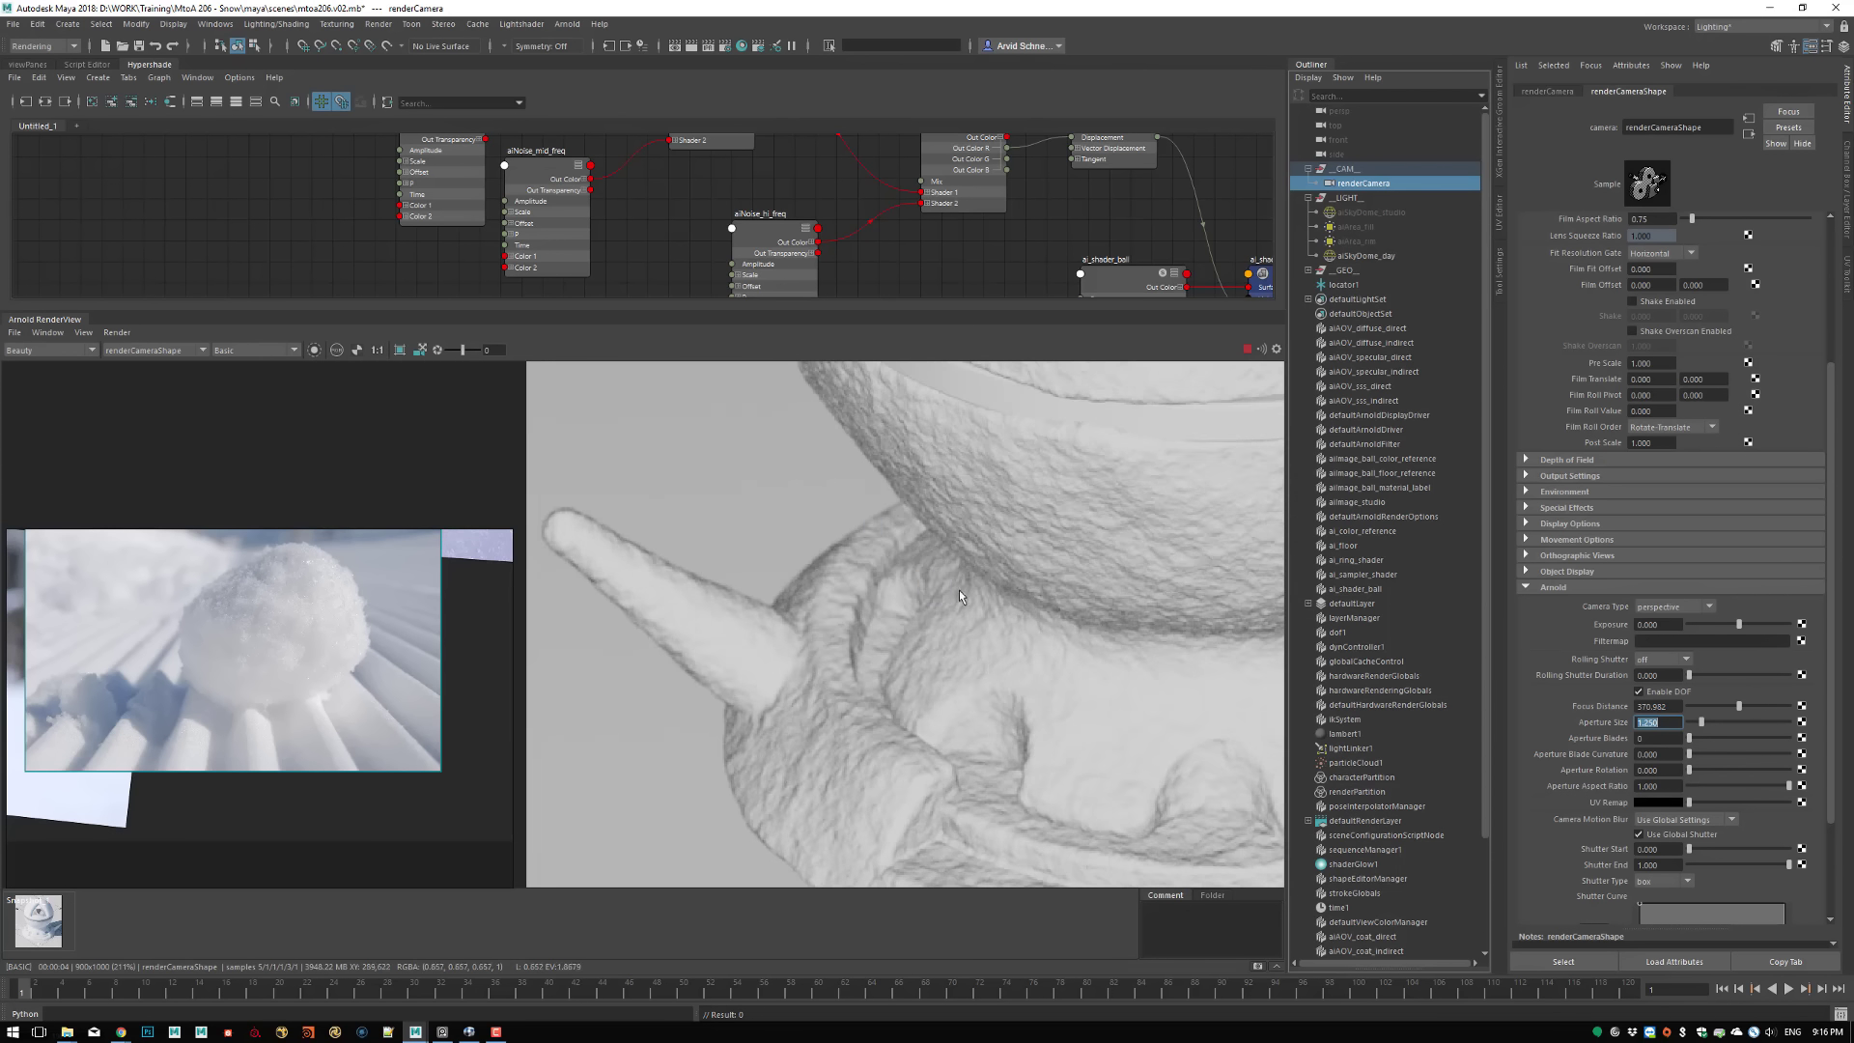
# Check the blur in the reference snow render in RV, and set renderCamera's Aperture Size to 2
pyautogui.click(469, 1031)
pyautogui.scroll(3, 939, 778)
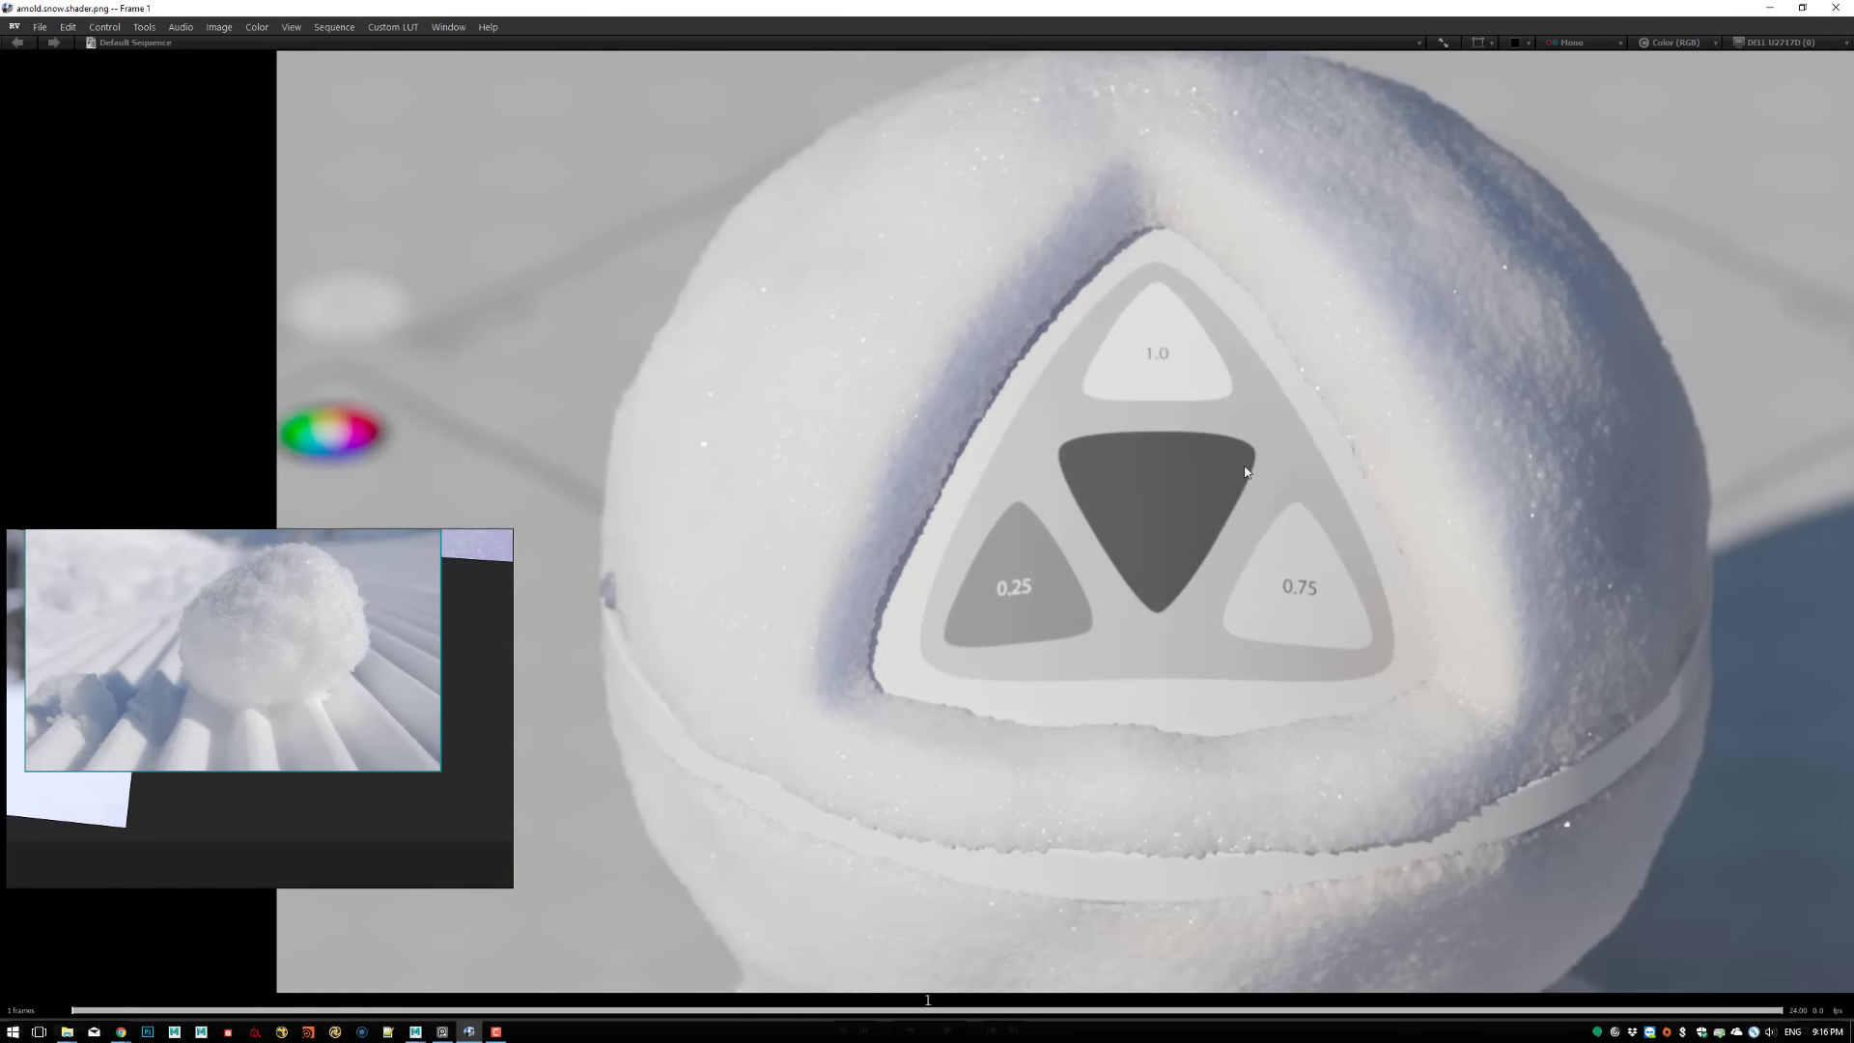
pyautogui.click(470, 1031)
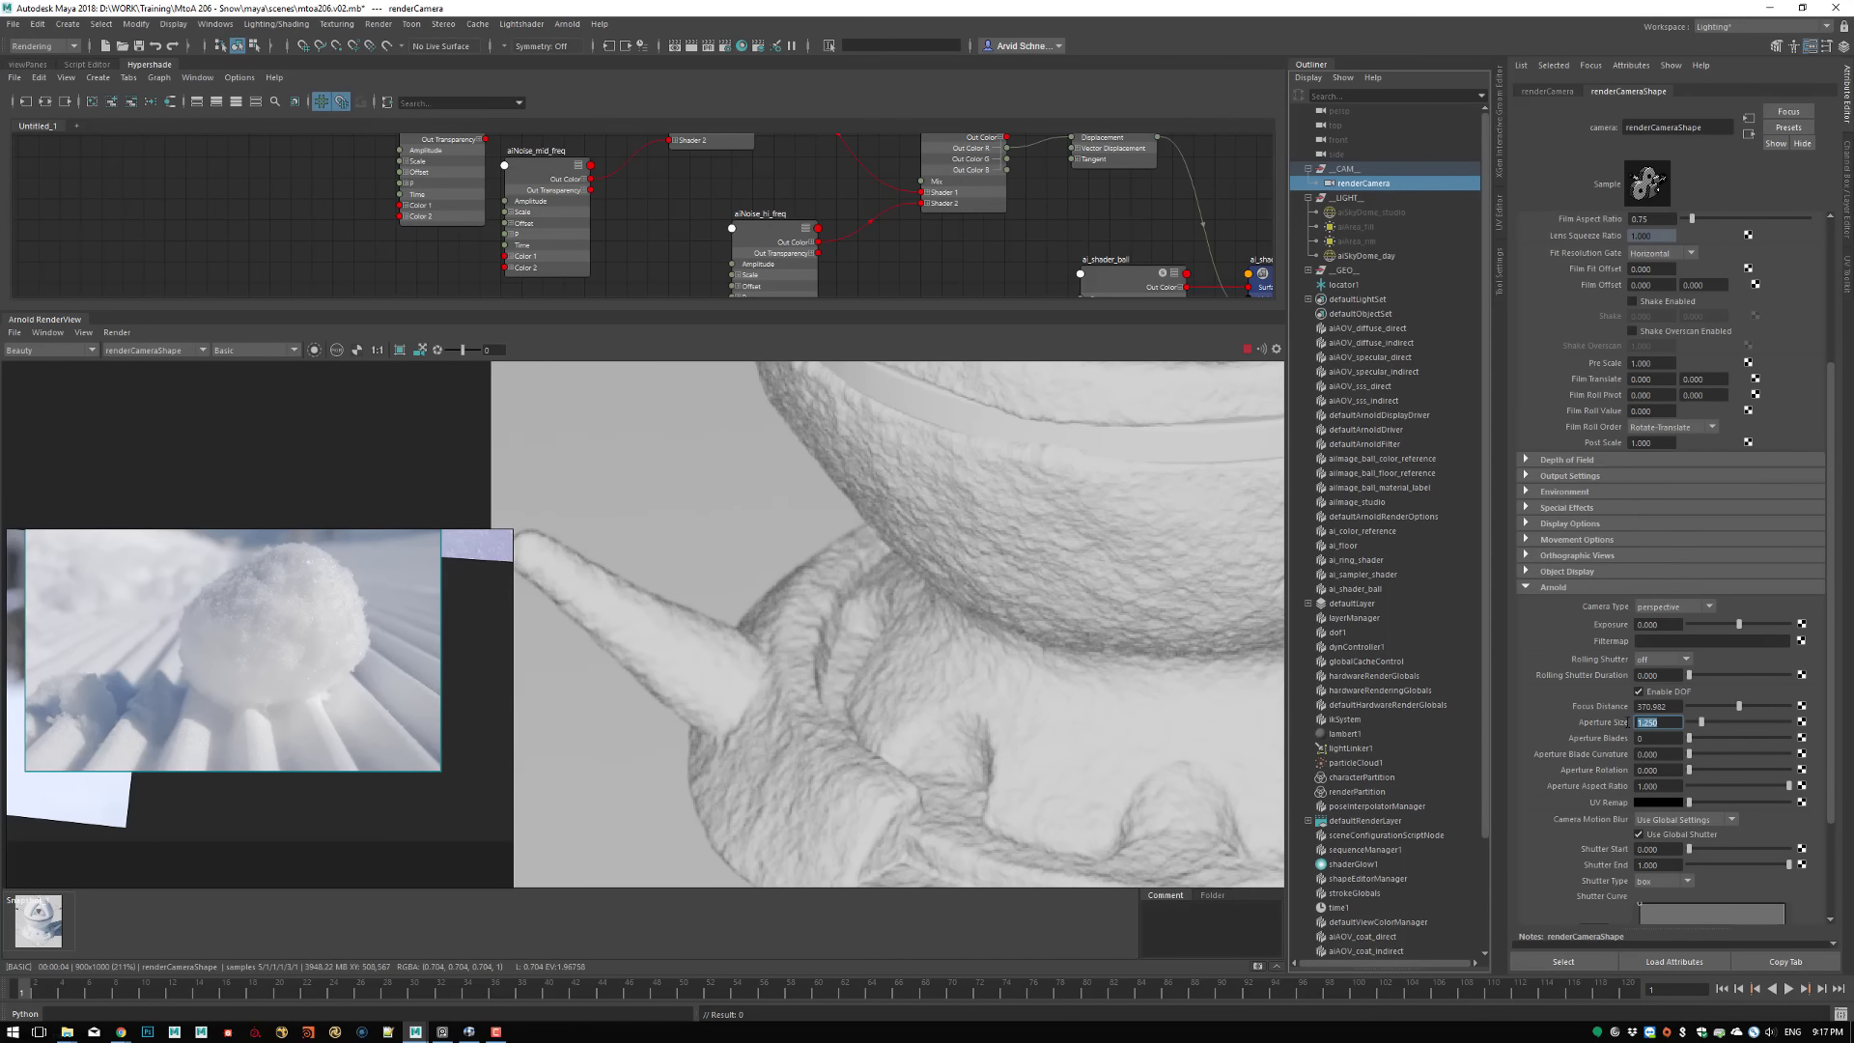
pyautogui.write('2')
pyautogui.press('Return')
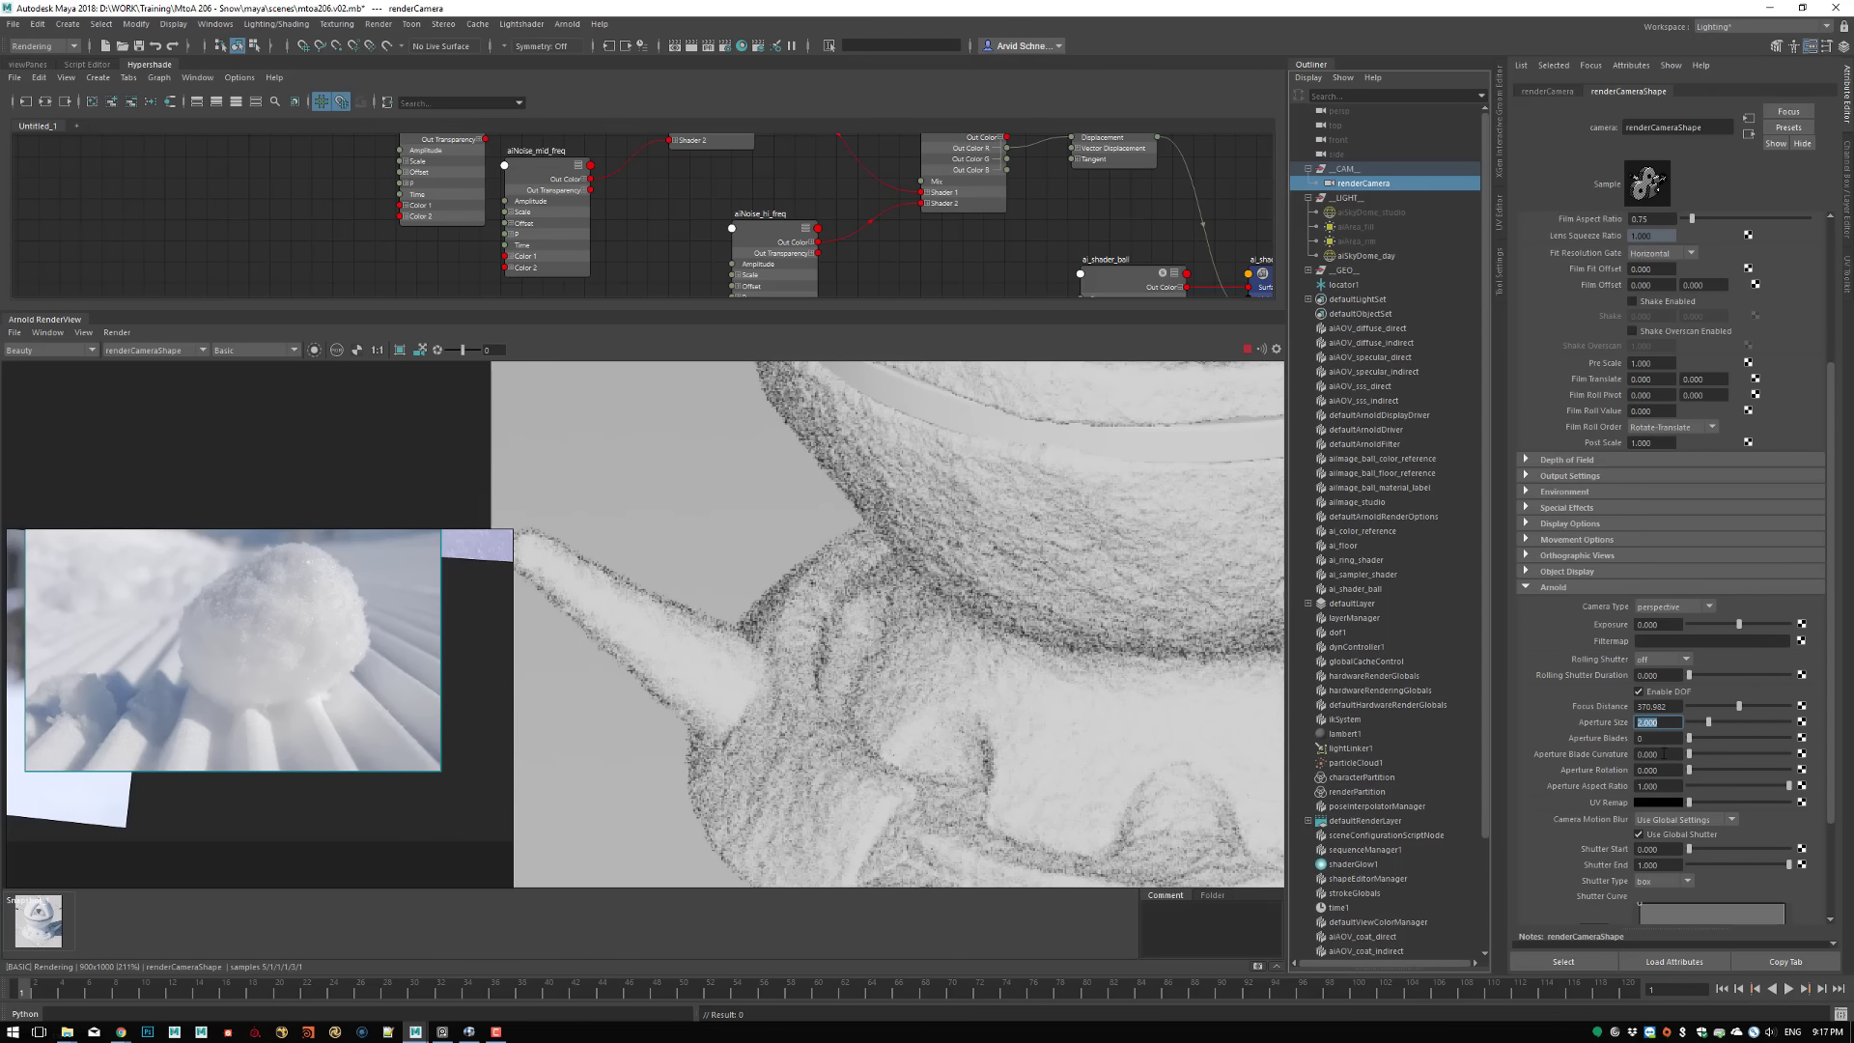
# Switch to RV and examine the background blur and the sparkles along the snow ball's left side in arnold.snow.shader.png
pyautogui.click(469, 1031)
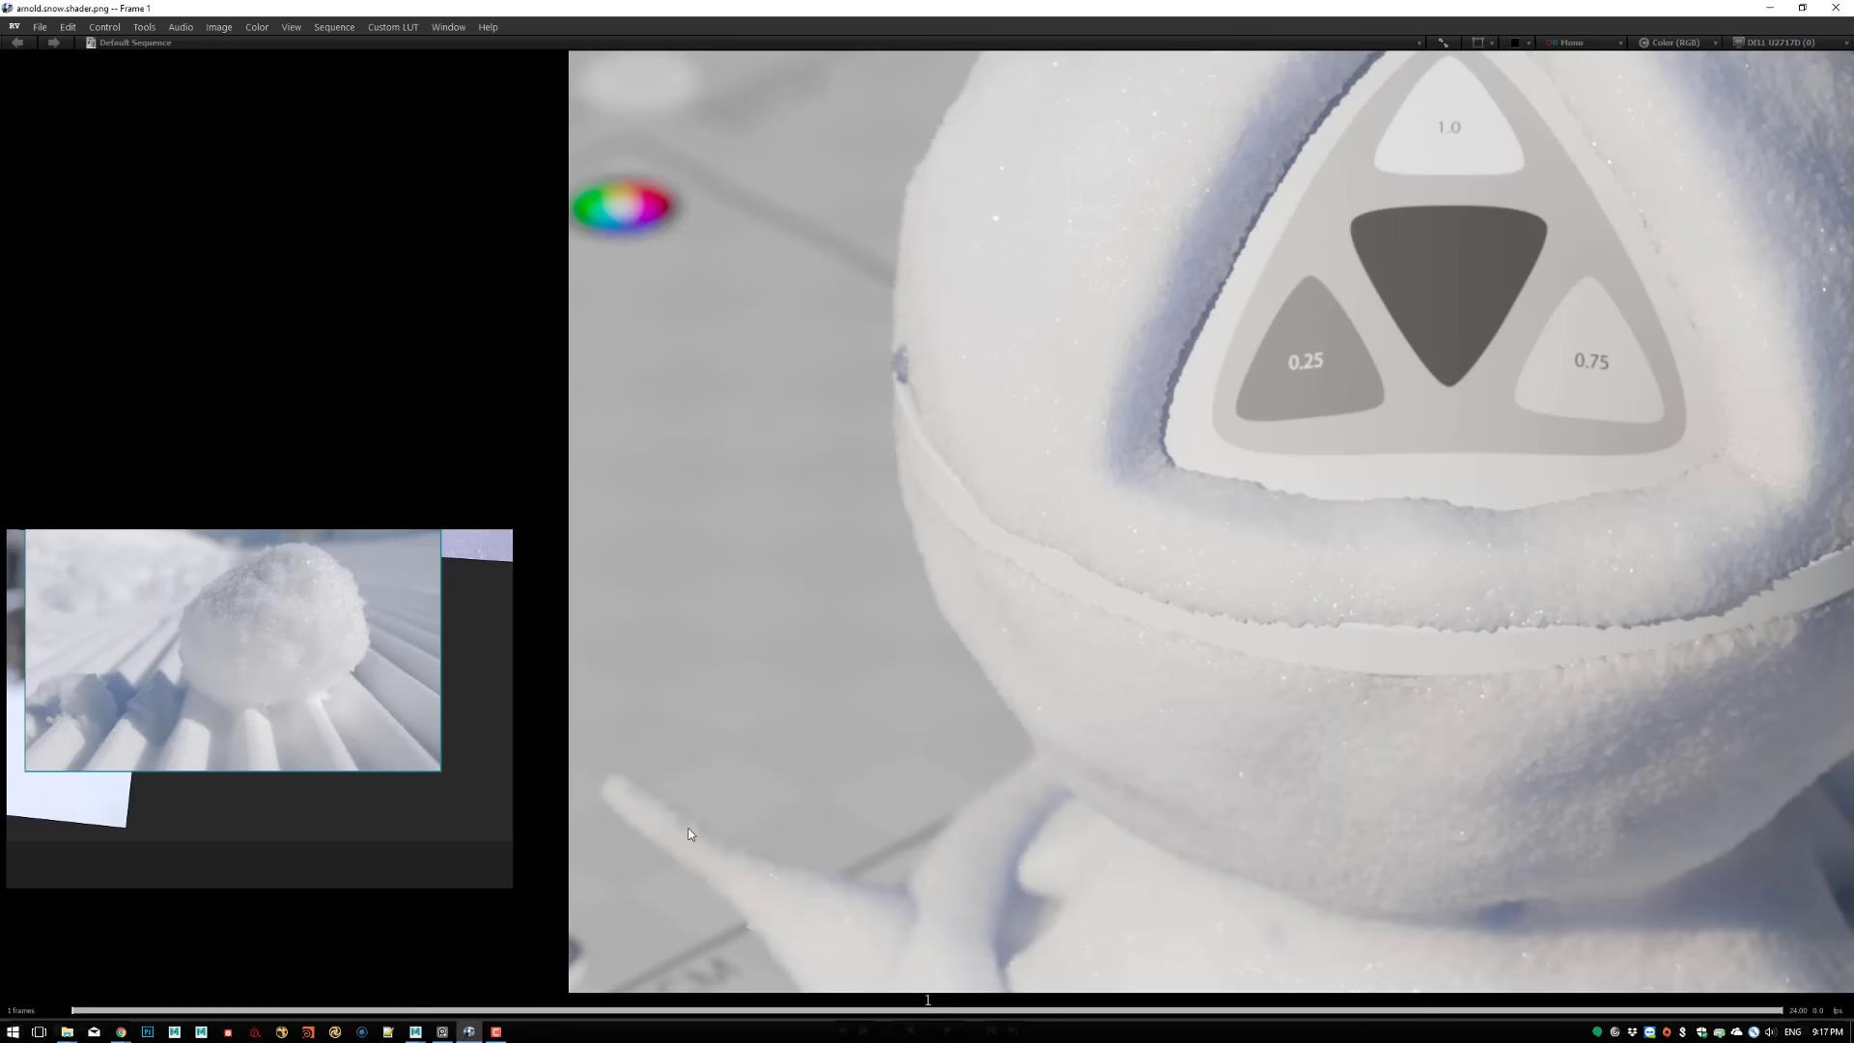
pyautogui.moveTo(1097, 282); pyautogui.dragTo(1075, 478, button='middle')
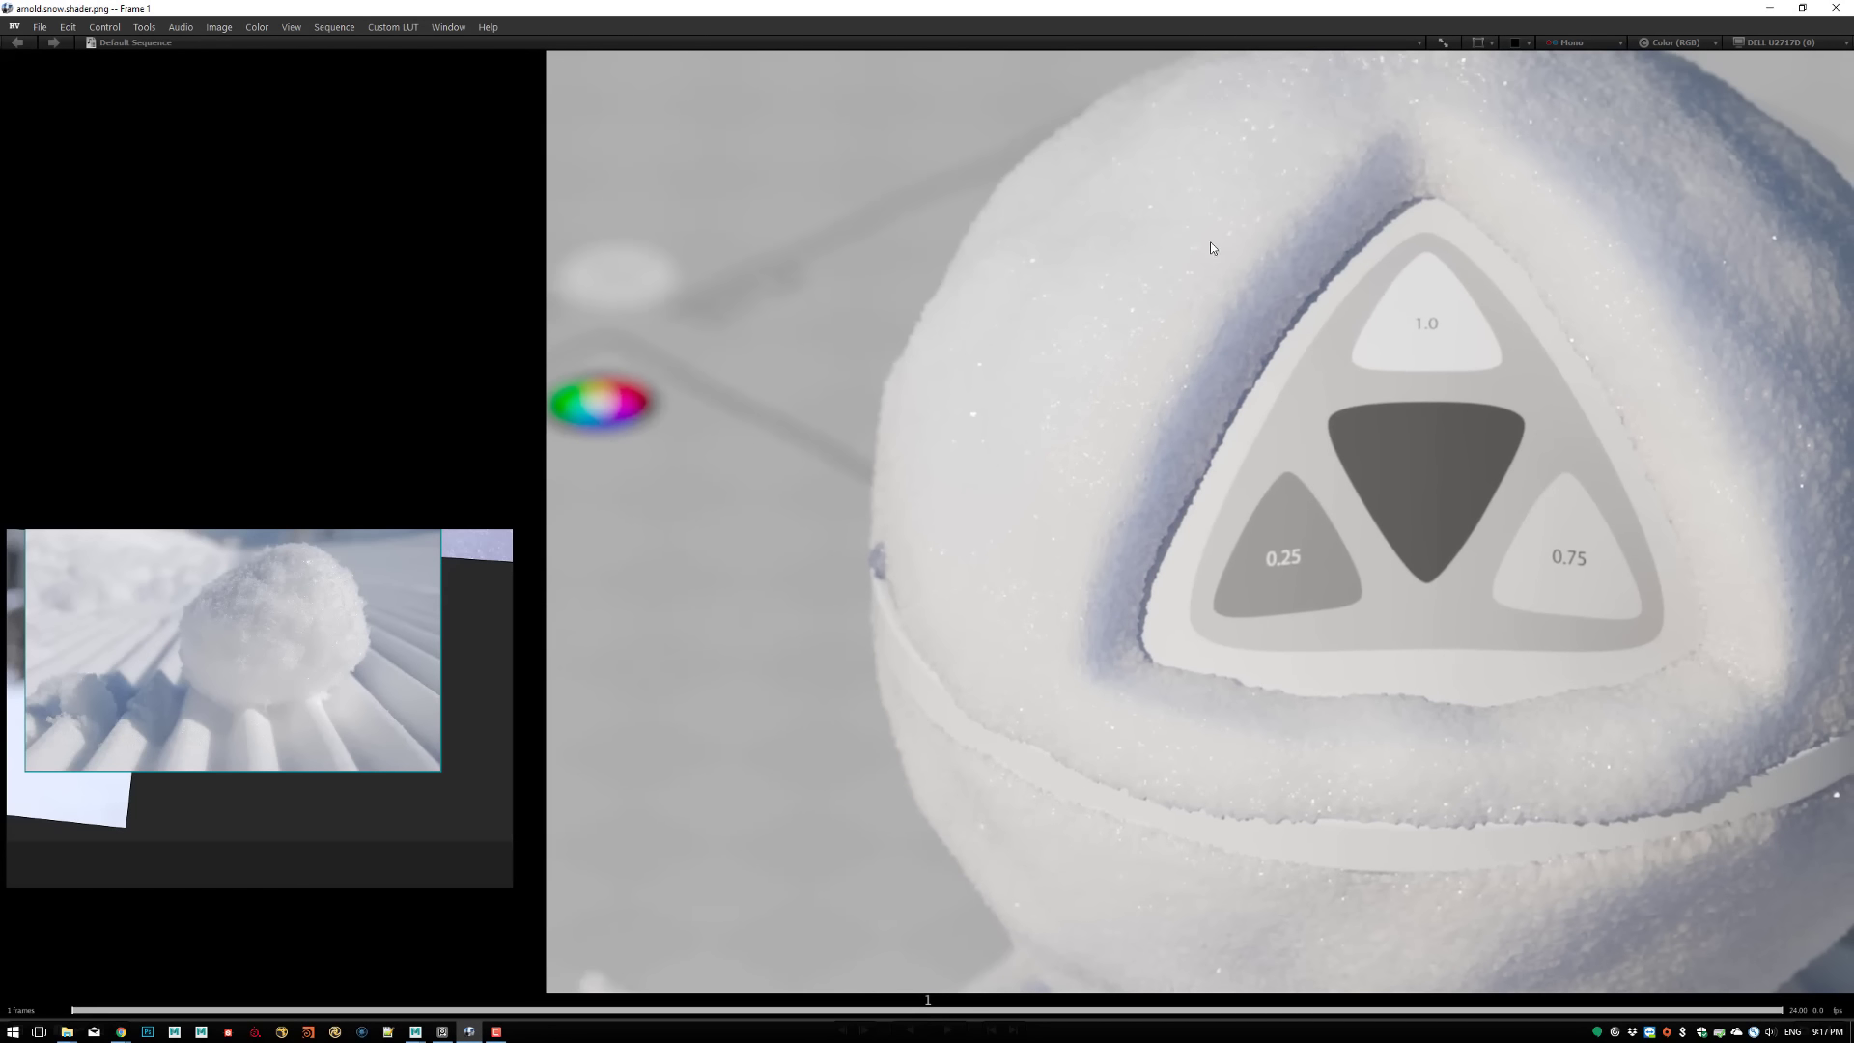
pyautogui.moveTo(1210, 247); pyautogui.dragTo(1158, 380, button='middle')
pyautogui.moveTo(806, 652); pyautogui.dragTo(1485, 578, button='middle')
pyautogui.moveTo(1159, 469)
pyautogui.keyDown('ctrl'); pyautogui.mouseDown(button='middle')
pyautogui.moveTo(699, 467)
pyautogui.moveTo(881, 464)
pyautogui.mouseUp(button='middle'); pyautogui.keyUp('ctrl')
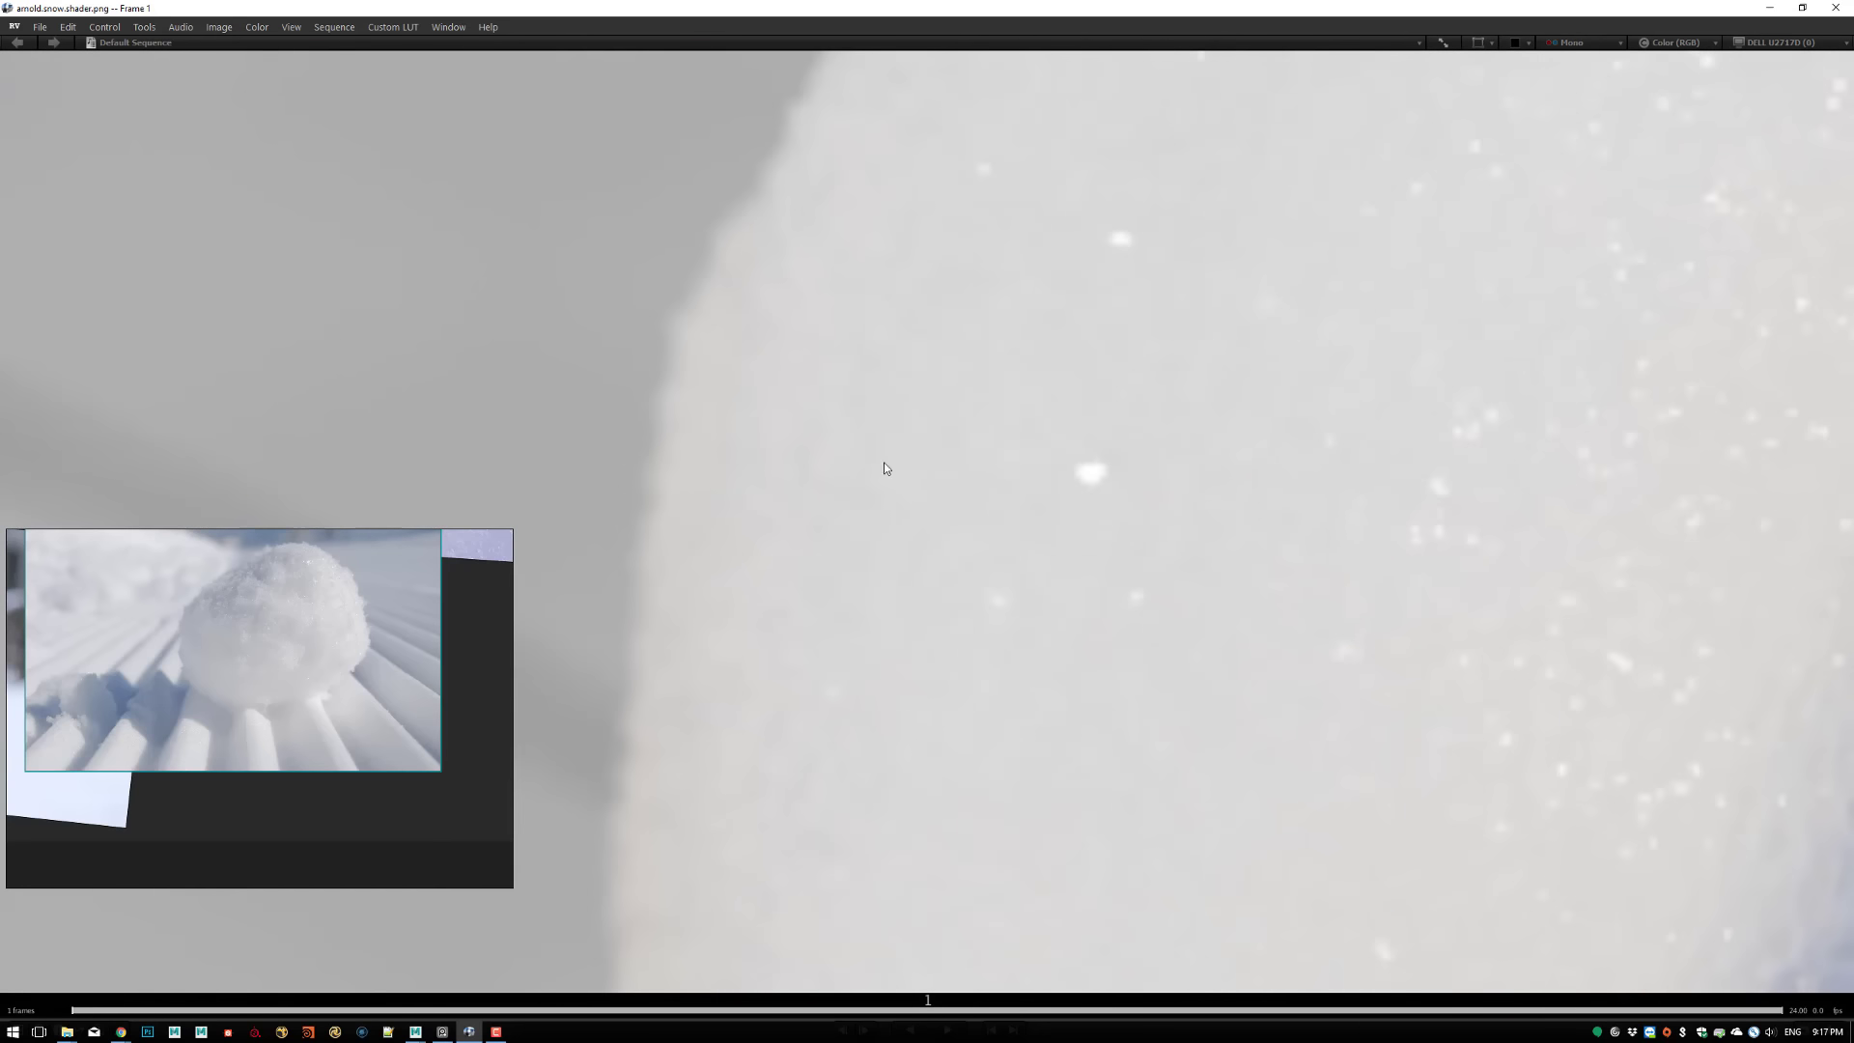
pyautogui.keyDown('ctrl'); pyautogui.moveTo(1304, 553); pyautogui.dragTo(926, 476, button='middle'); pyautogui.keyUp('ctrl')
pyautogui.keyDown('ctrl'); pyautogui.moveTo(1289, 475); pyautogui.dragTo(907, 464, button='middle'); pyautogui.keyUp('ctrl')
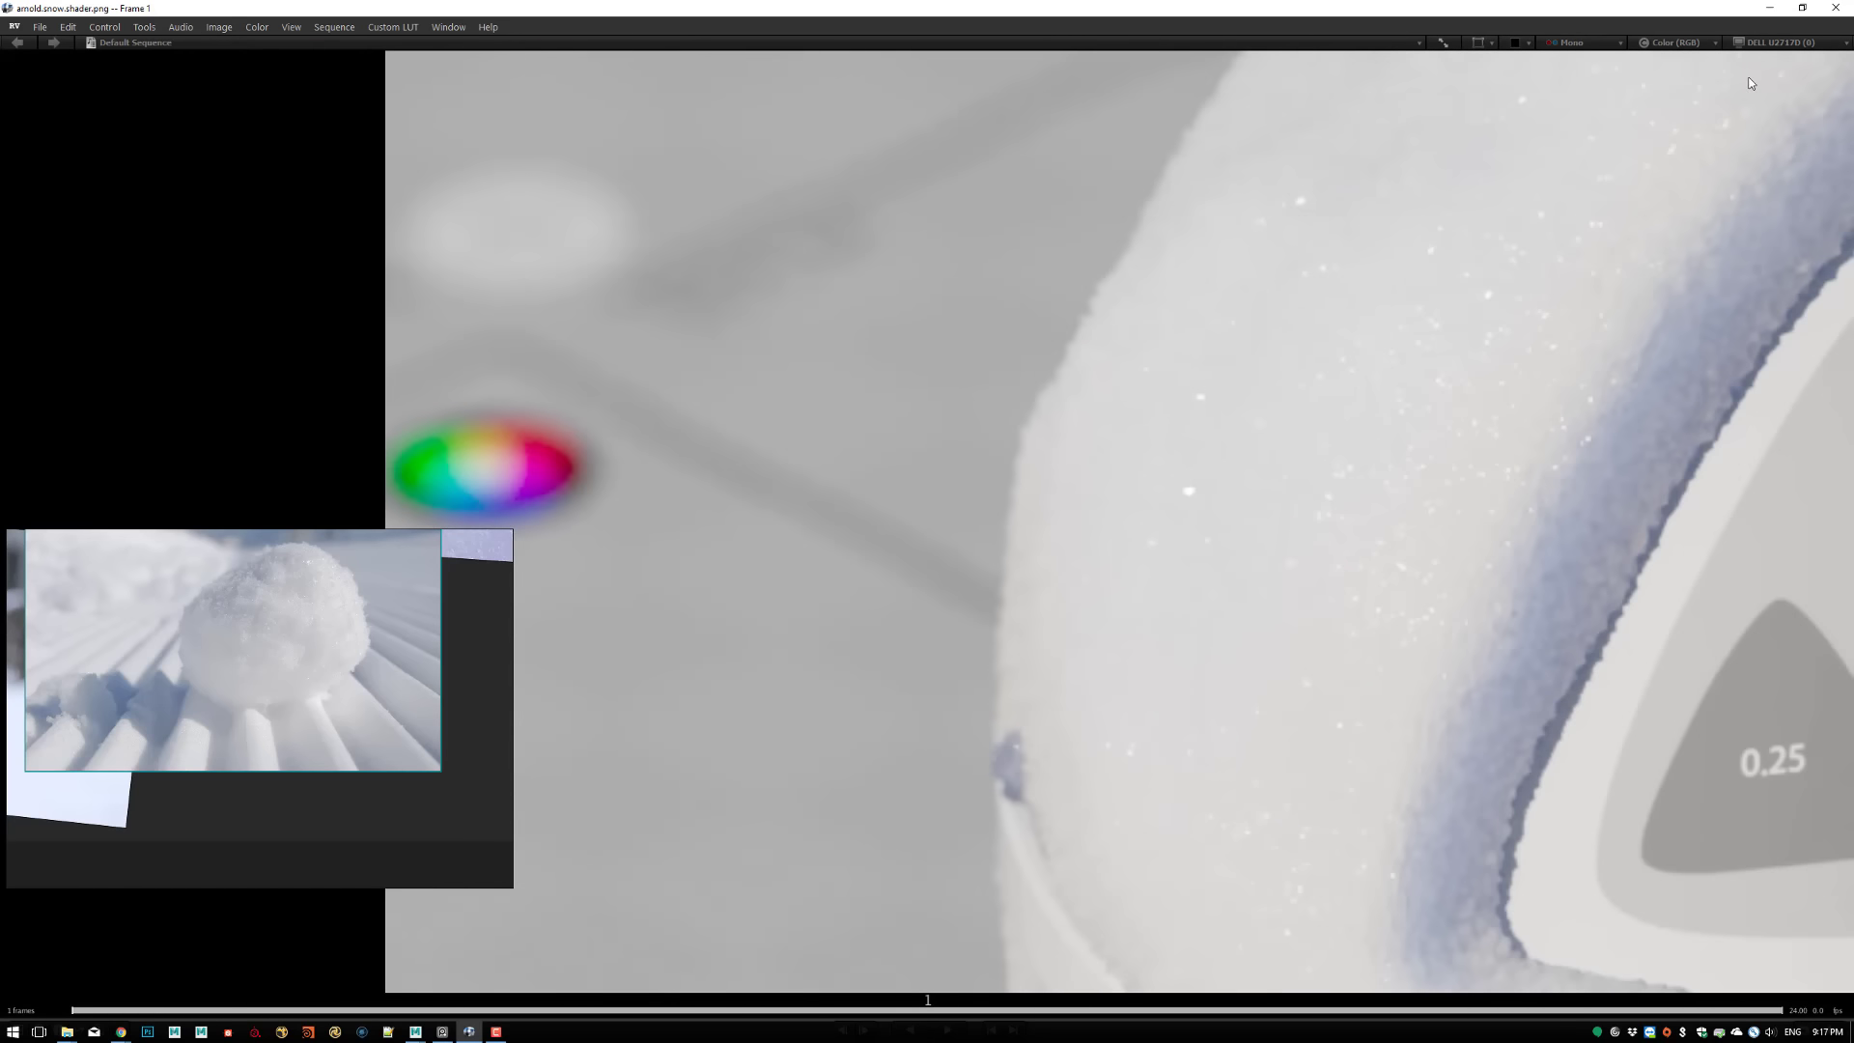
pyautogui.click(1769, 8)
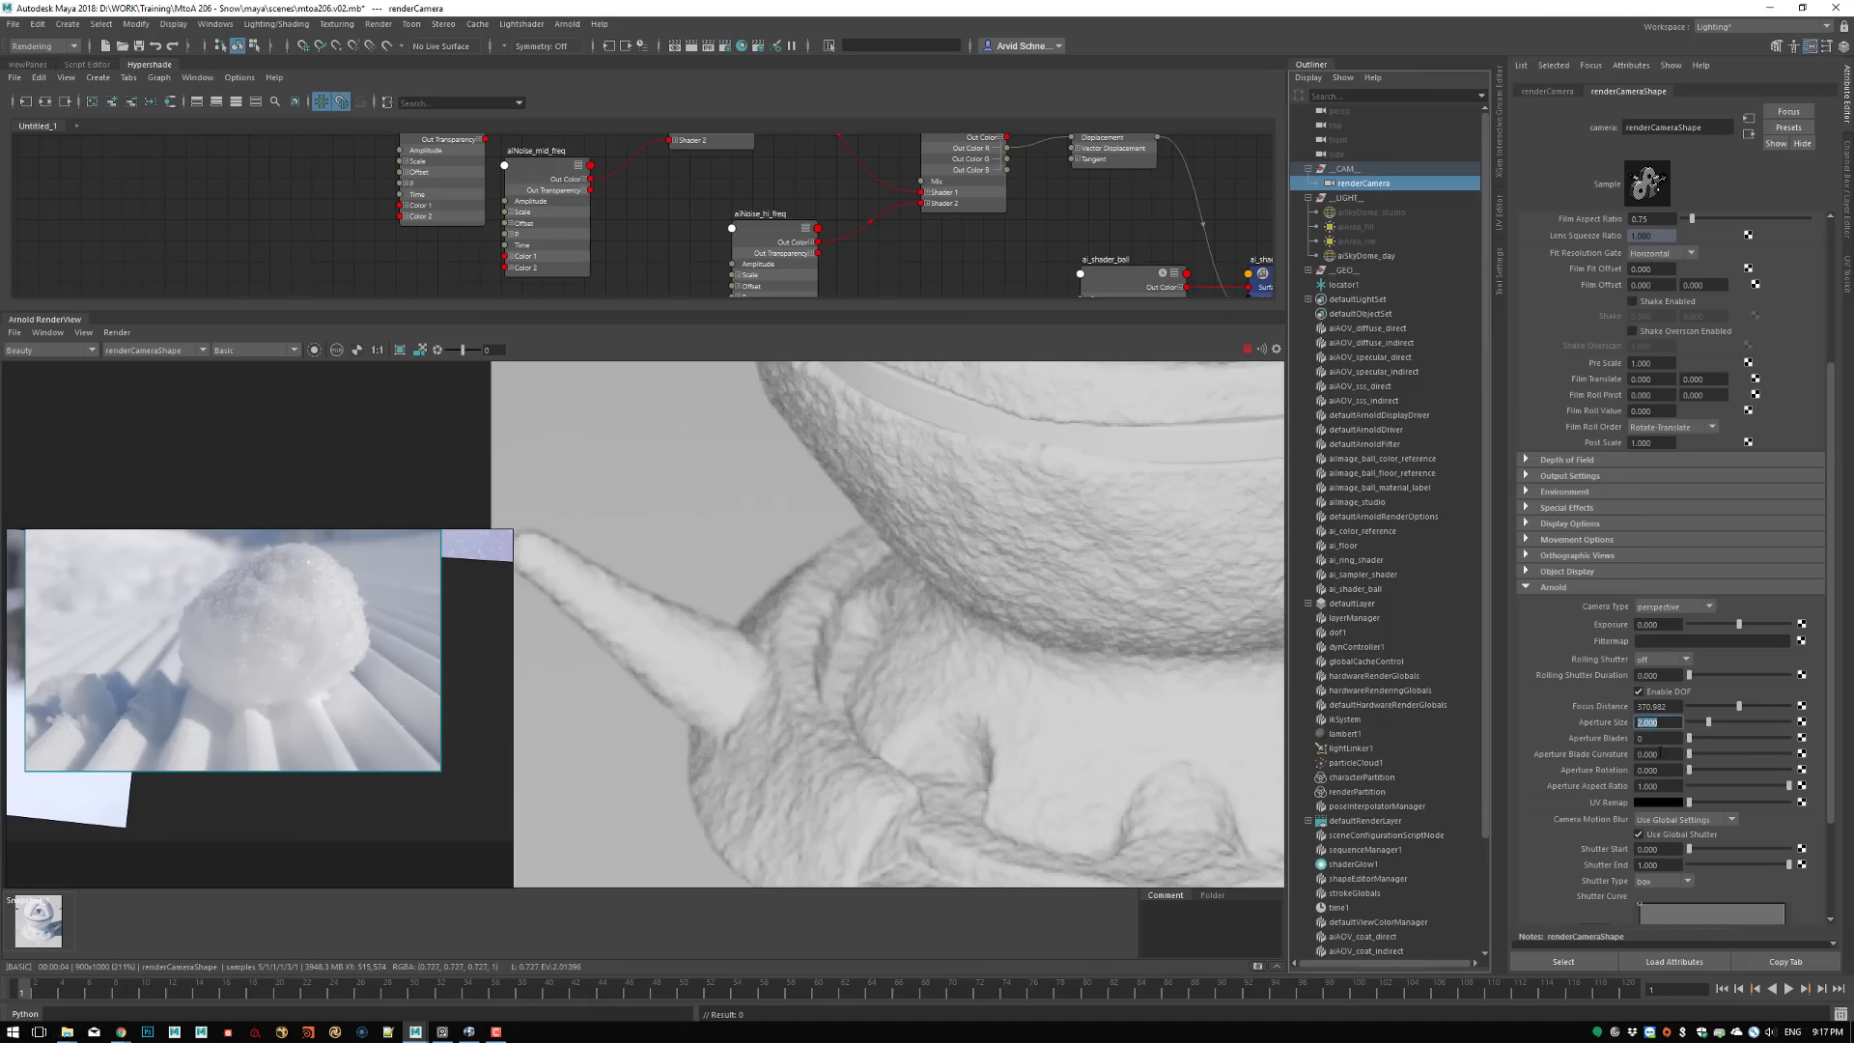
# Set renderCamera's Aperture Blades to 5 and inspect the lower part of the ball in the render
pyautogui.press('Tab')
pyautogui.write('5')
pyautogui.press('Return')
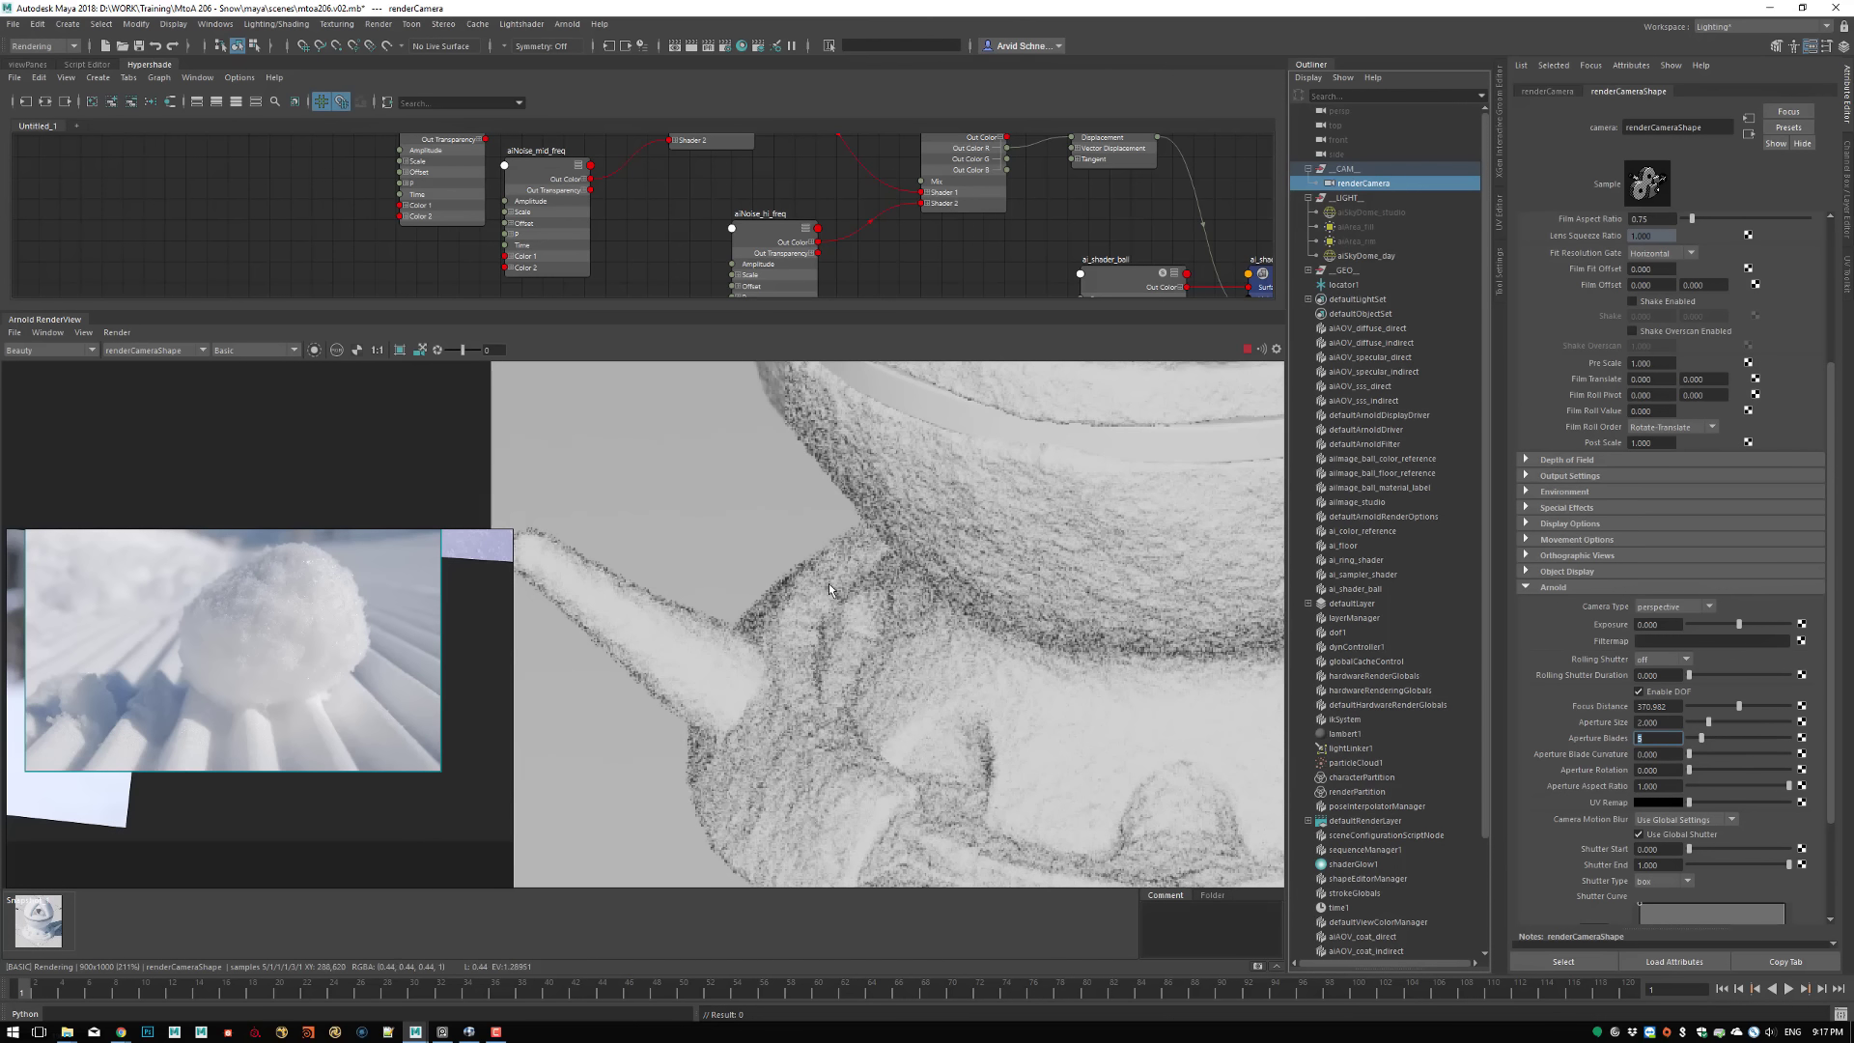
pyautogui.moveTo(894, 755); pyautogui.dragTo(725, 993, button='middle')
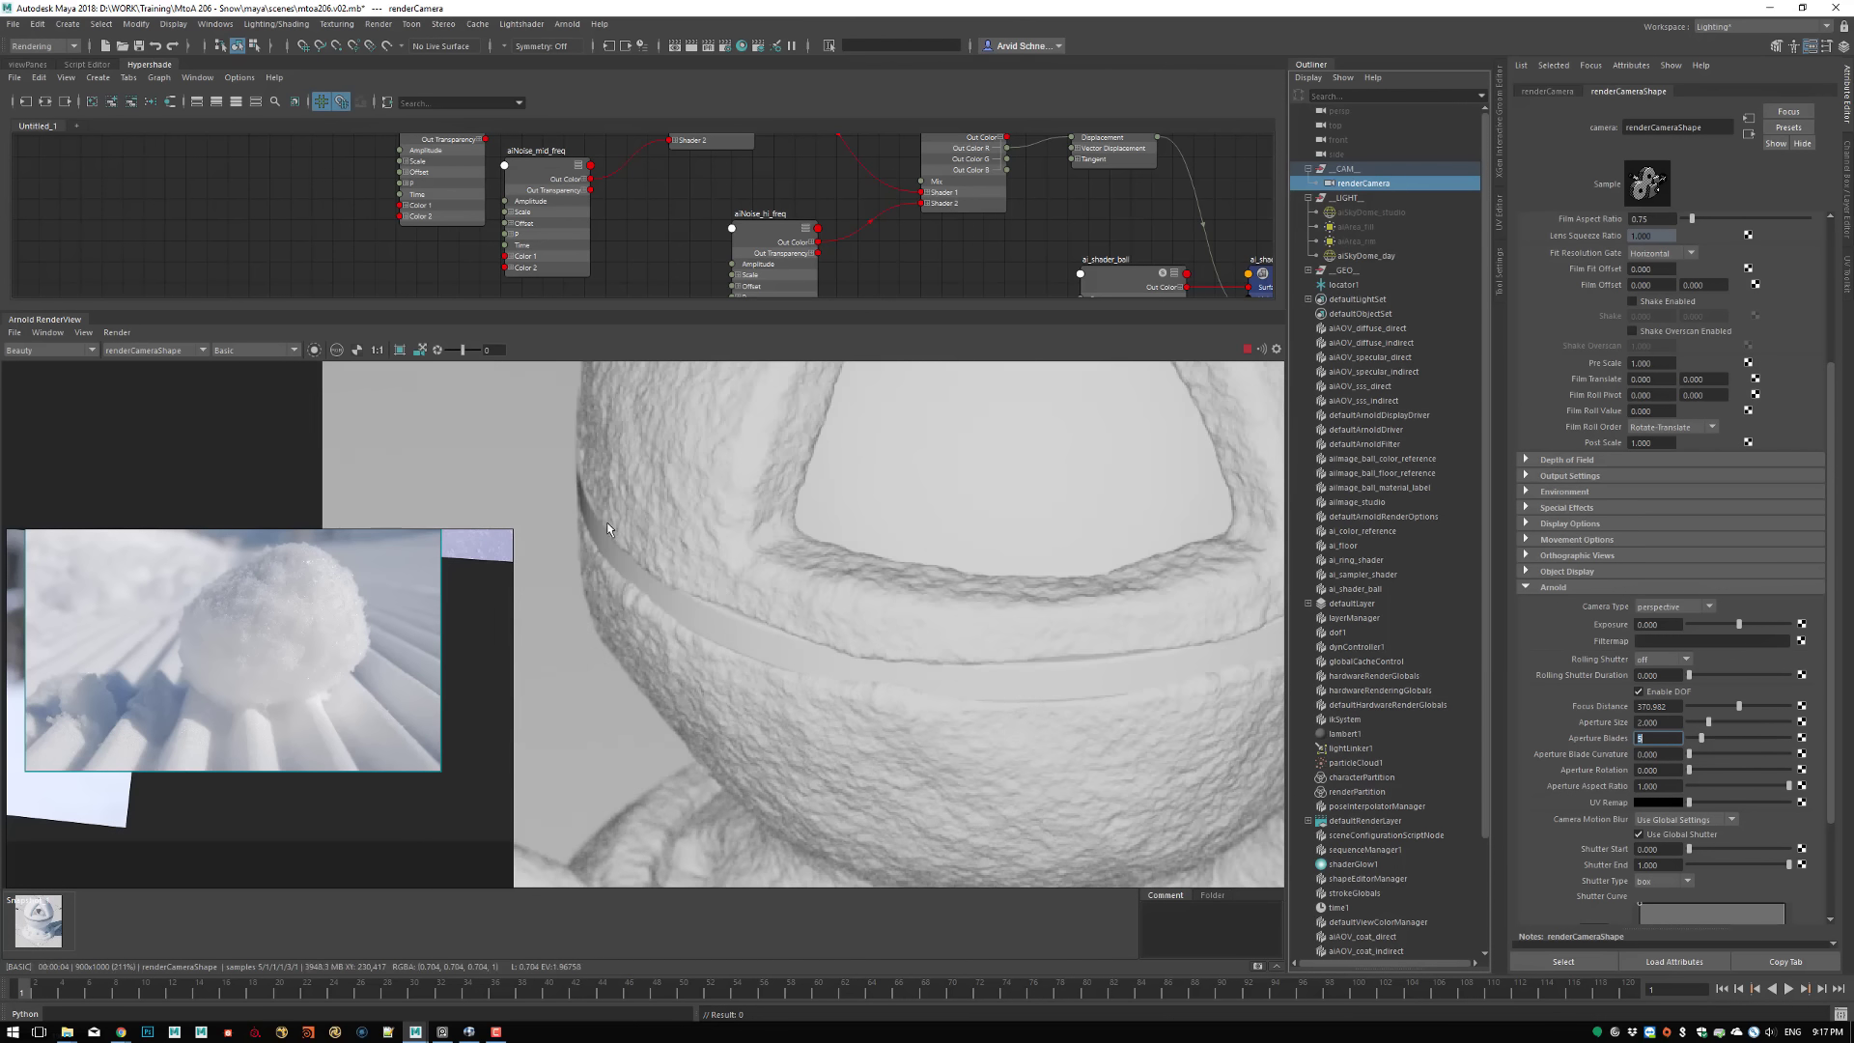
# Switch the render from Basic to Shading and crop it to the area around the colour wheel on the floor
pyautogui.click(293, 349)
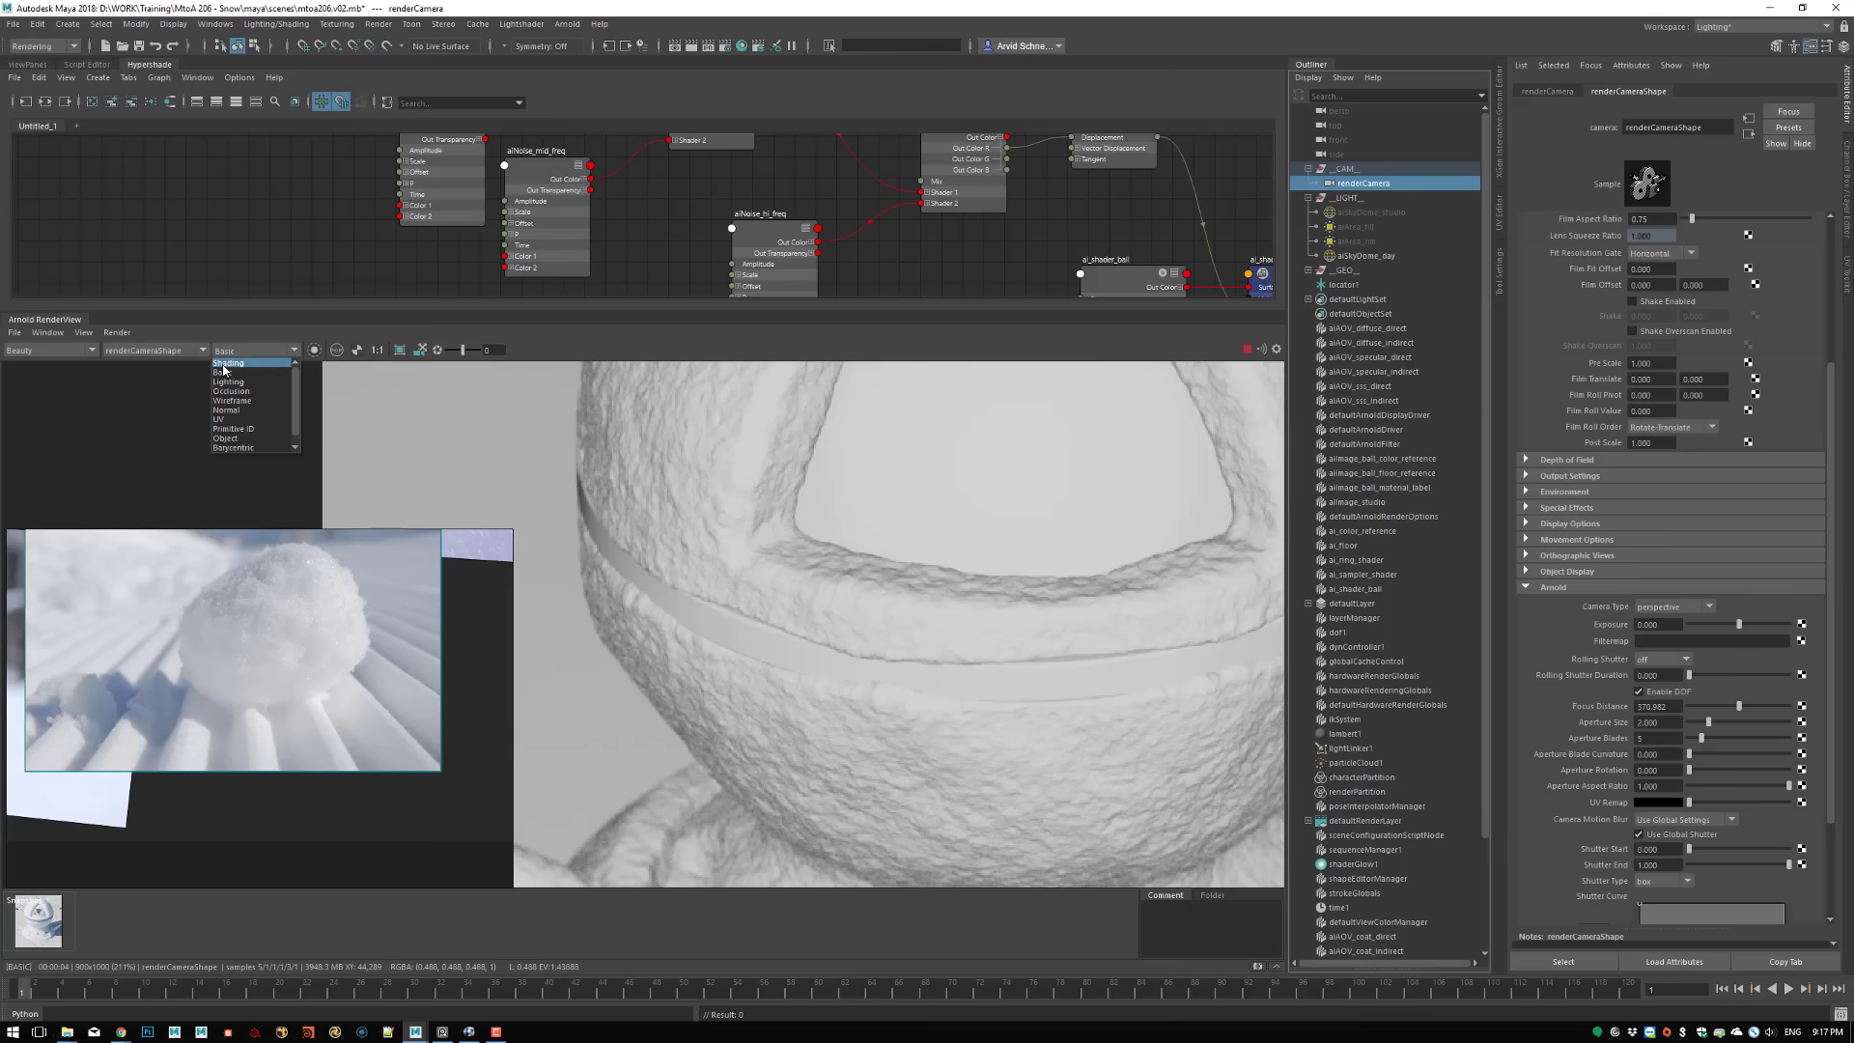
pyautogui.click(229, 362)
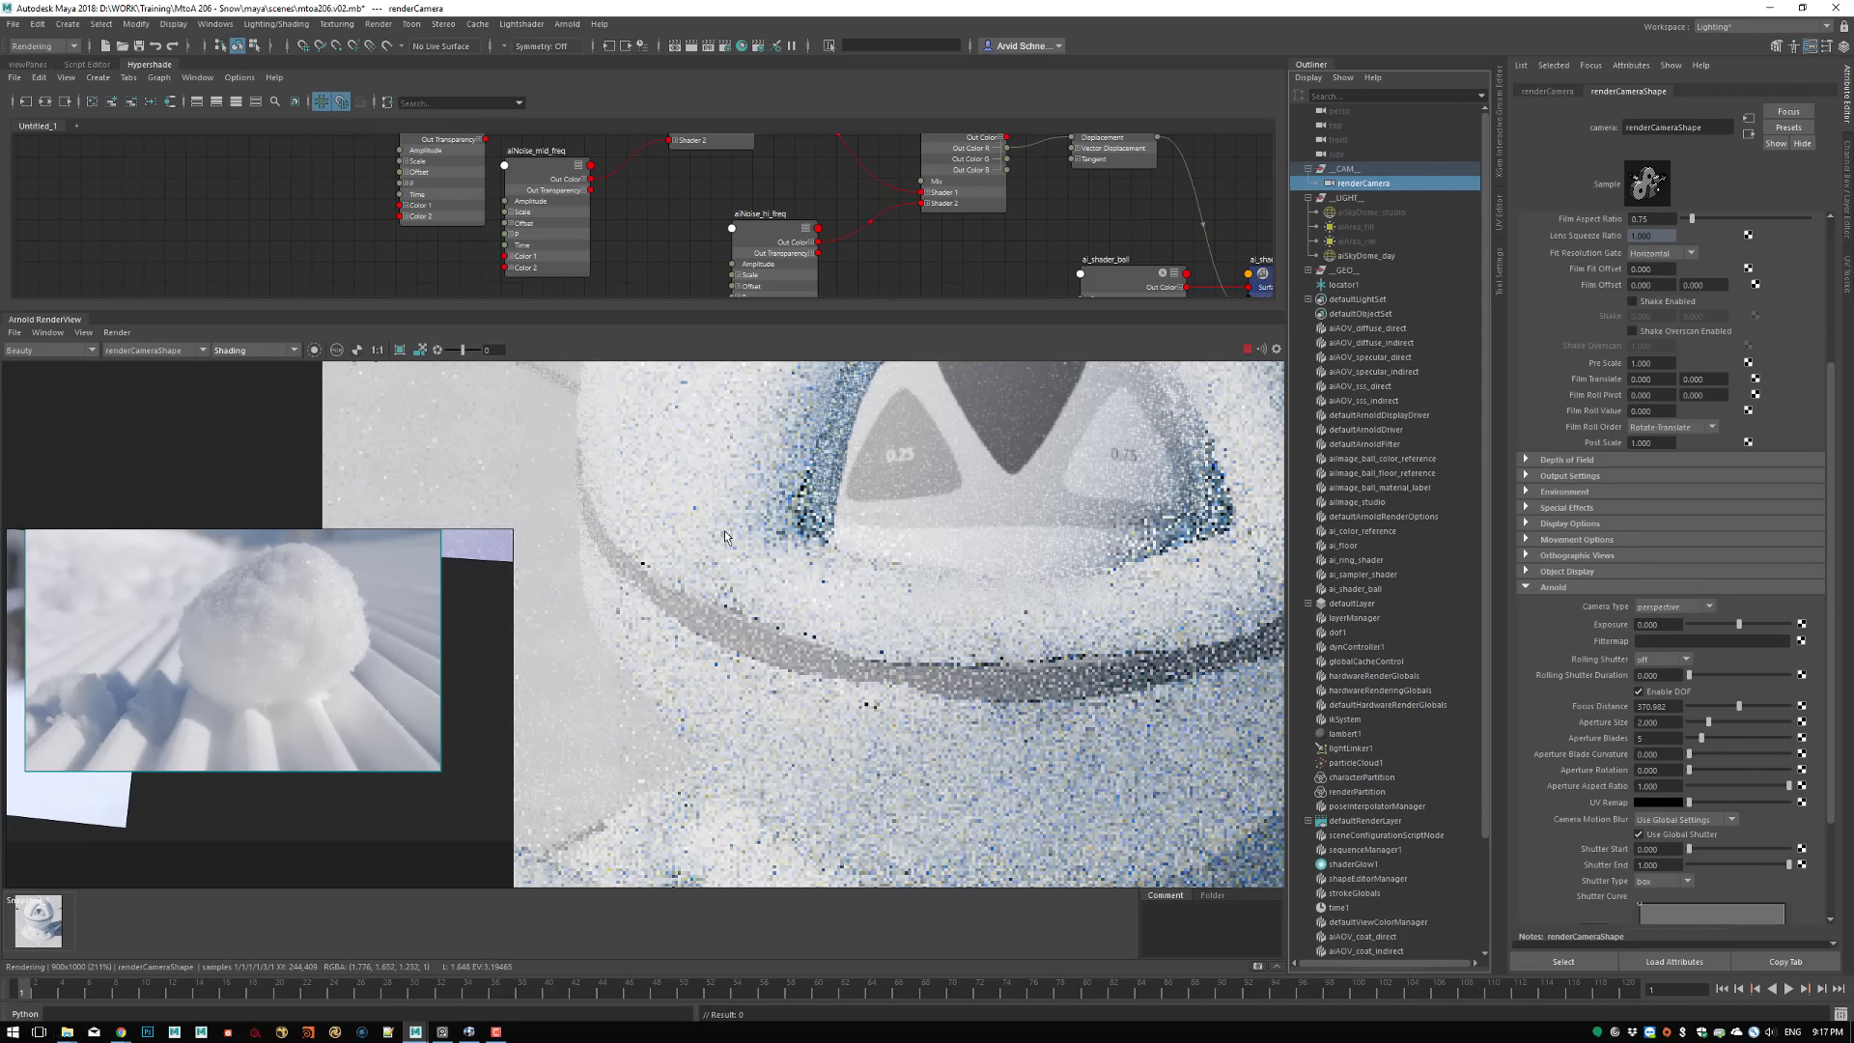
pyautogui.moveTo(680, 530); pyautogui.dragTo(928, 737, button='middle')
pyautogui.keyDown('shift'); pyautogui.moveTo(755, 397); pyautogui.dragTo(570, 598); pyautogui.keyUp('shift')
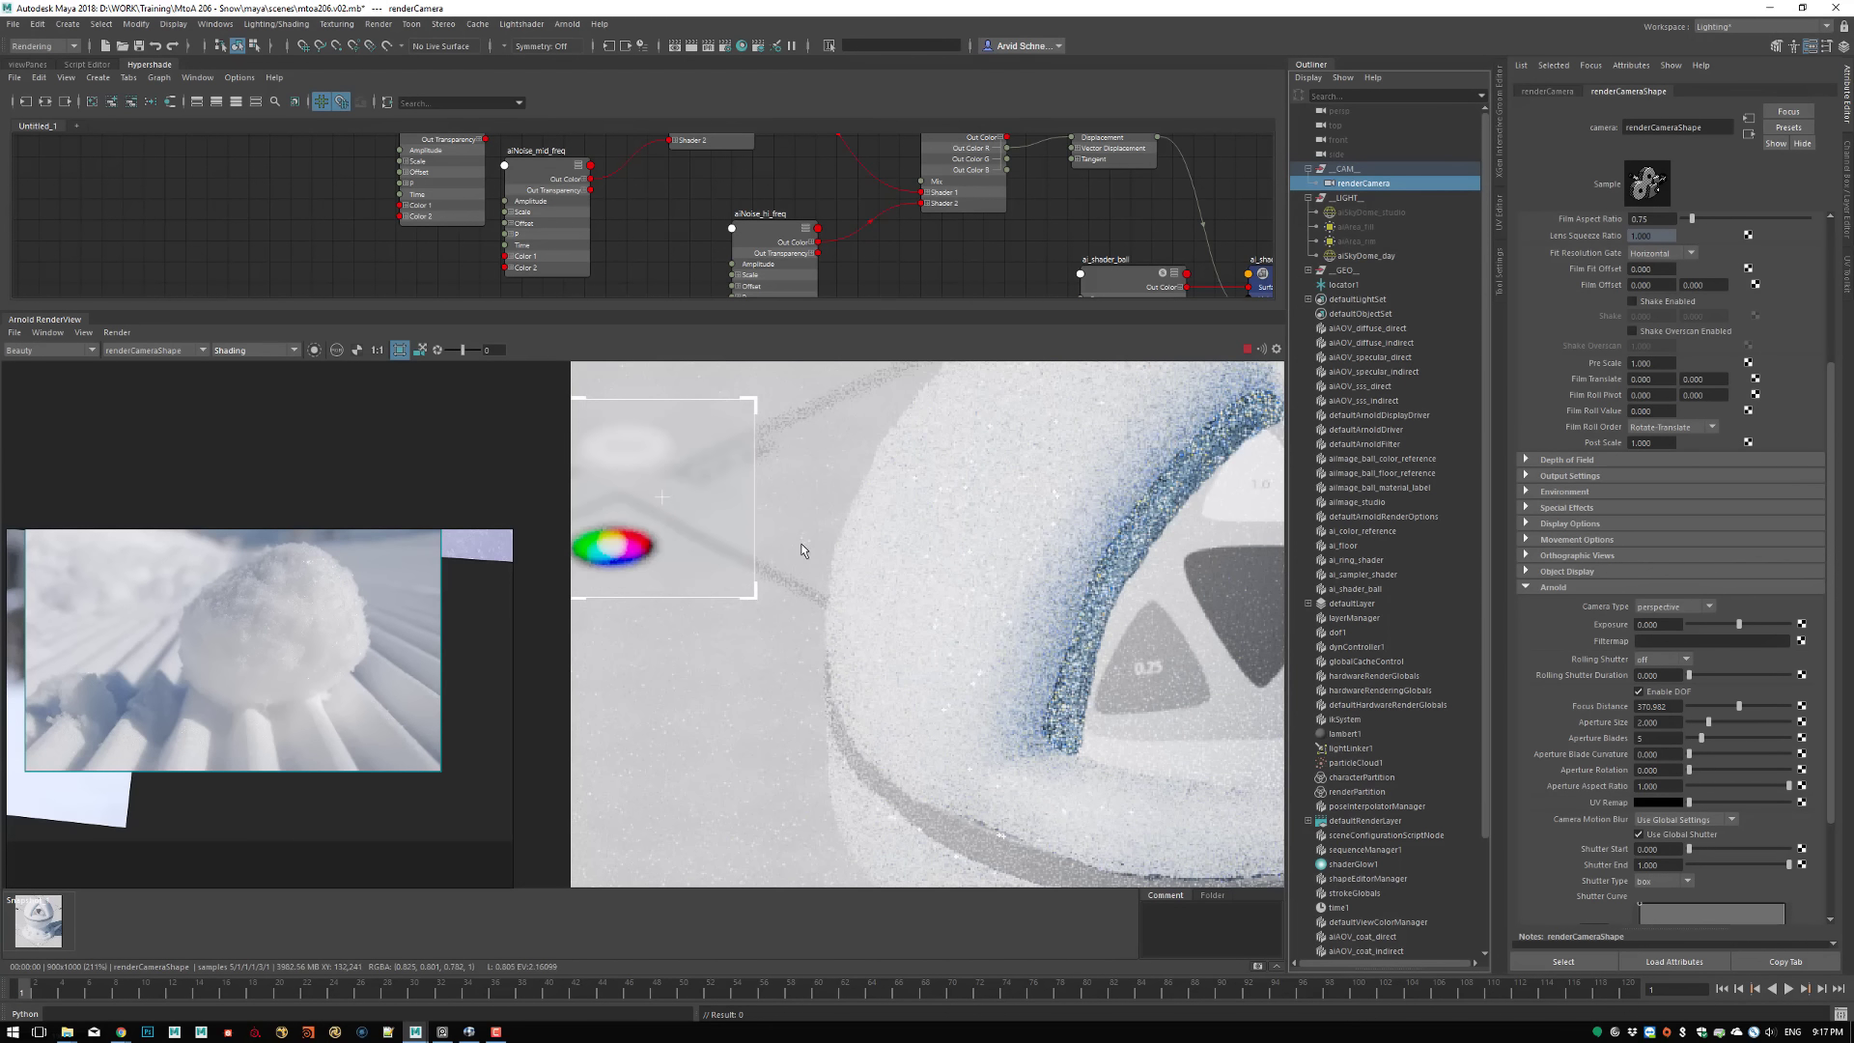
# Redraw the crop region over the ball's surface left of the triangular opening
pyautogui.moveTo(924, 737); pyautogui.dragTo(961, 483, button='middle')
pyautogui.moveTo(982, 742); pyautogui.dragTo(876, 812, button='middle')
pyautogui.moveTo(959, 513); pyautogui.dragTo(913, 699, button='middle')
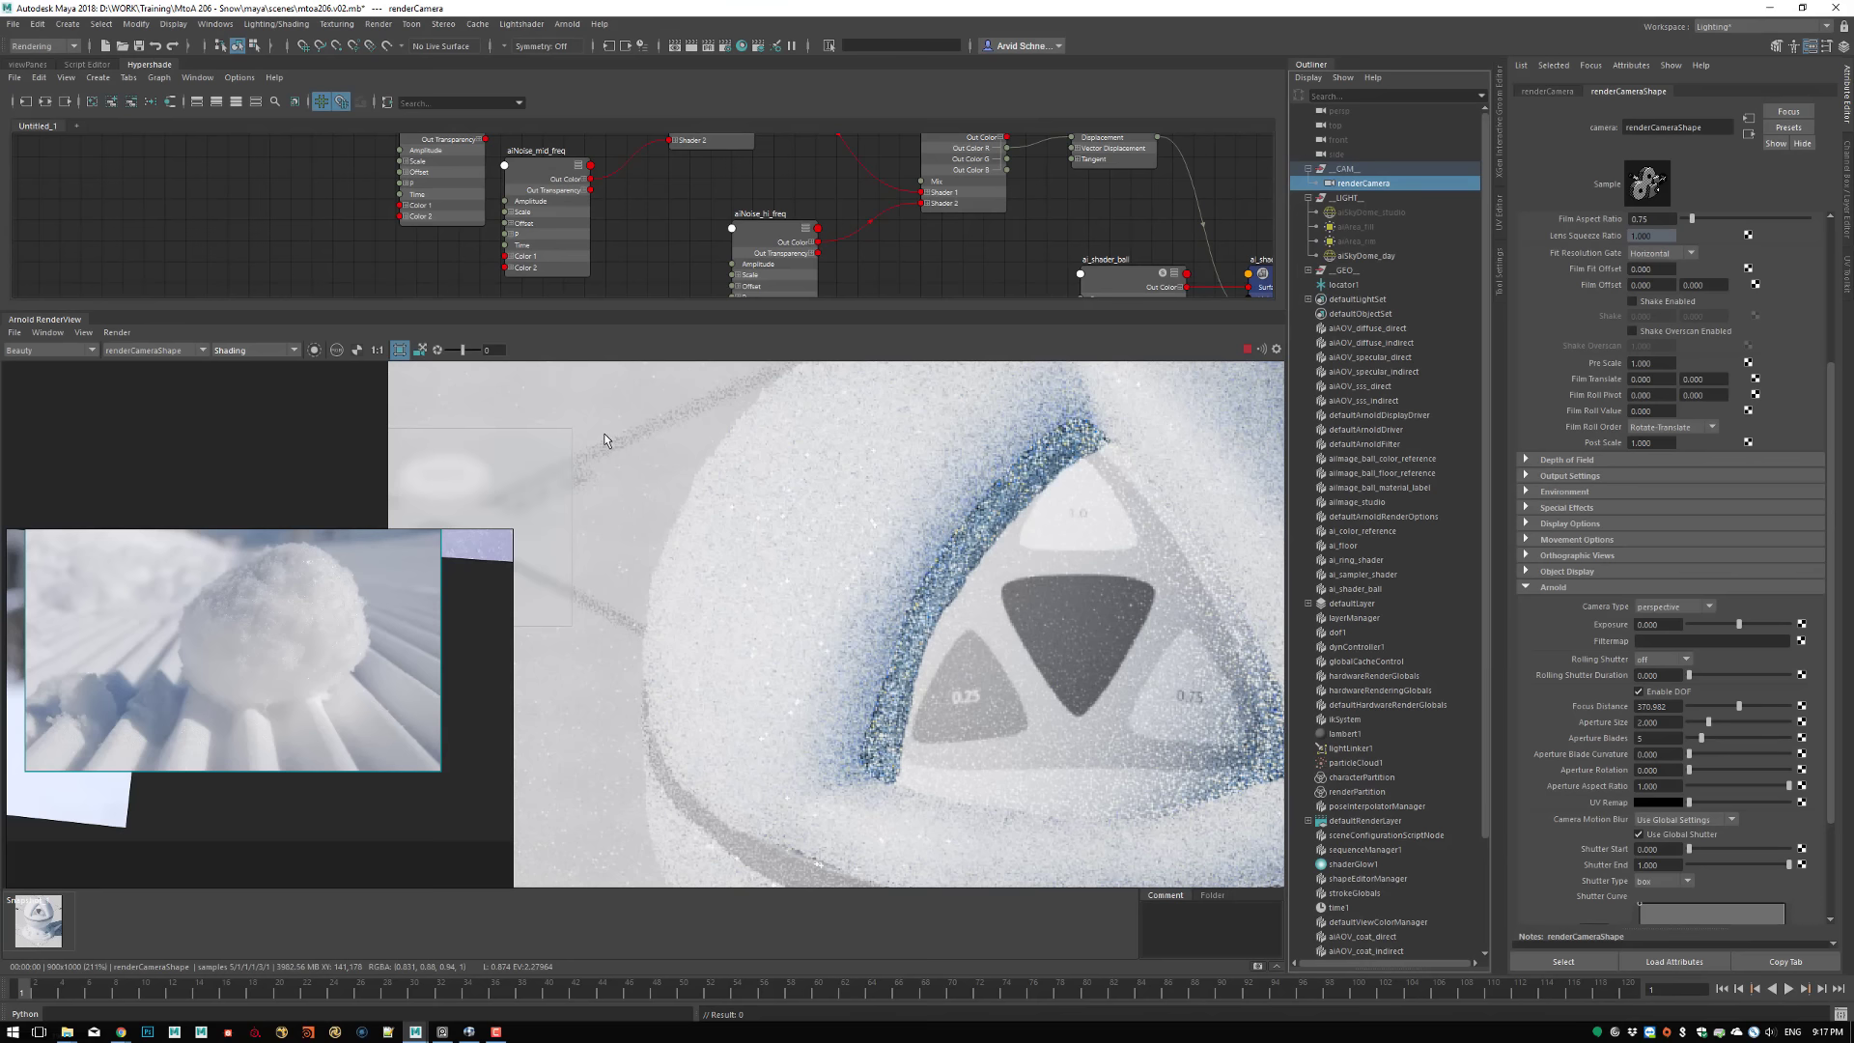
pyautogui.keyDown('shift'); pyautogui.moveTo(604, 440); pyautogui.dragTo(925, 801); pyautogui.keyUp('shift')
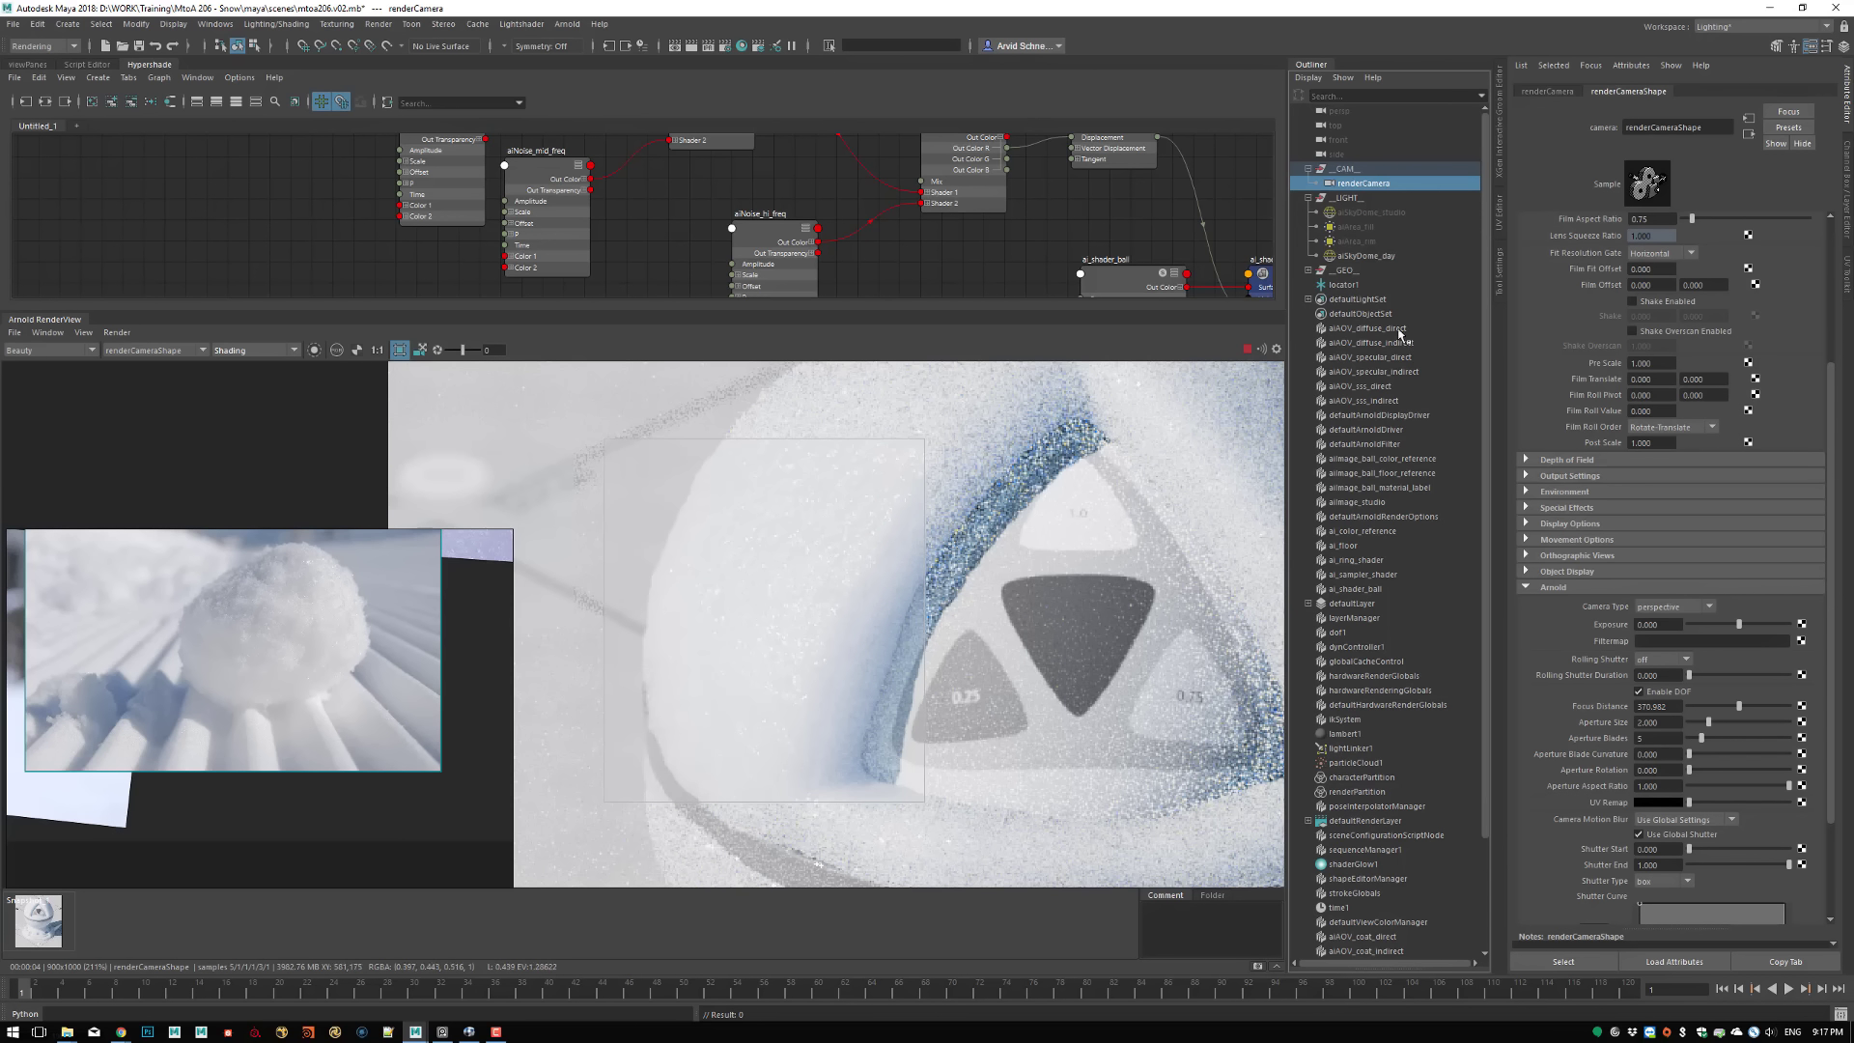
# Try Focus Distance values of 50 and 150 on renderCamera to compare the blur inside the crop region
pyautogui.doubleClick(1653, 706)
pyautogui.hotkey('ctrl', 'c')
pyautogui.write('50')
pyautogui.press('Return')
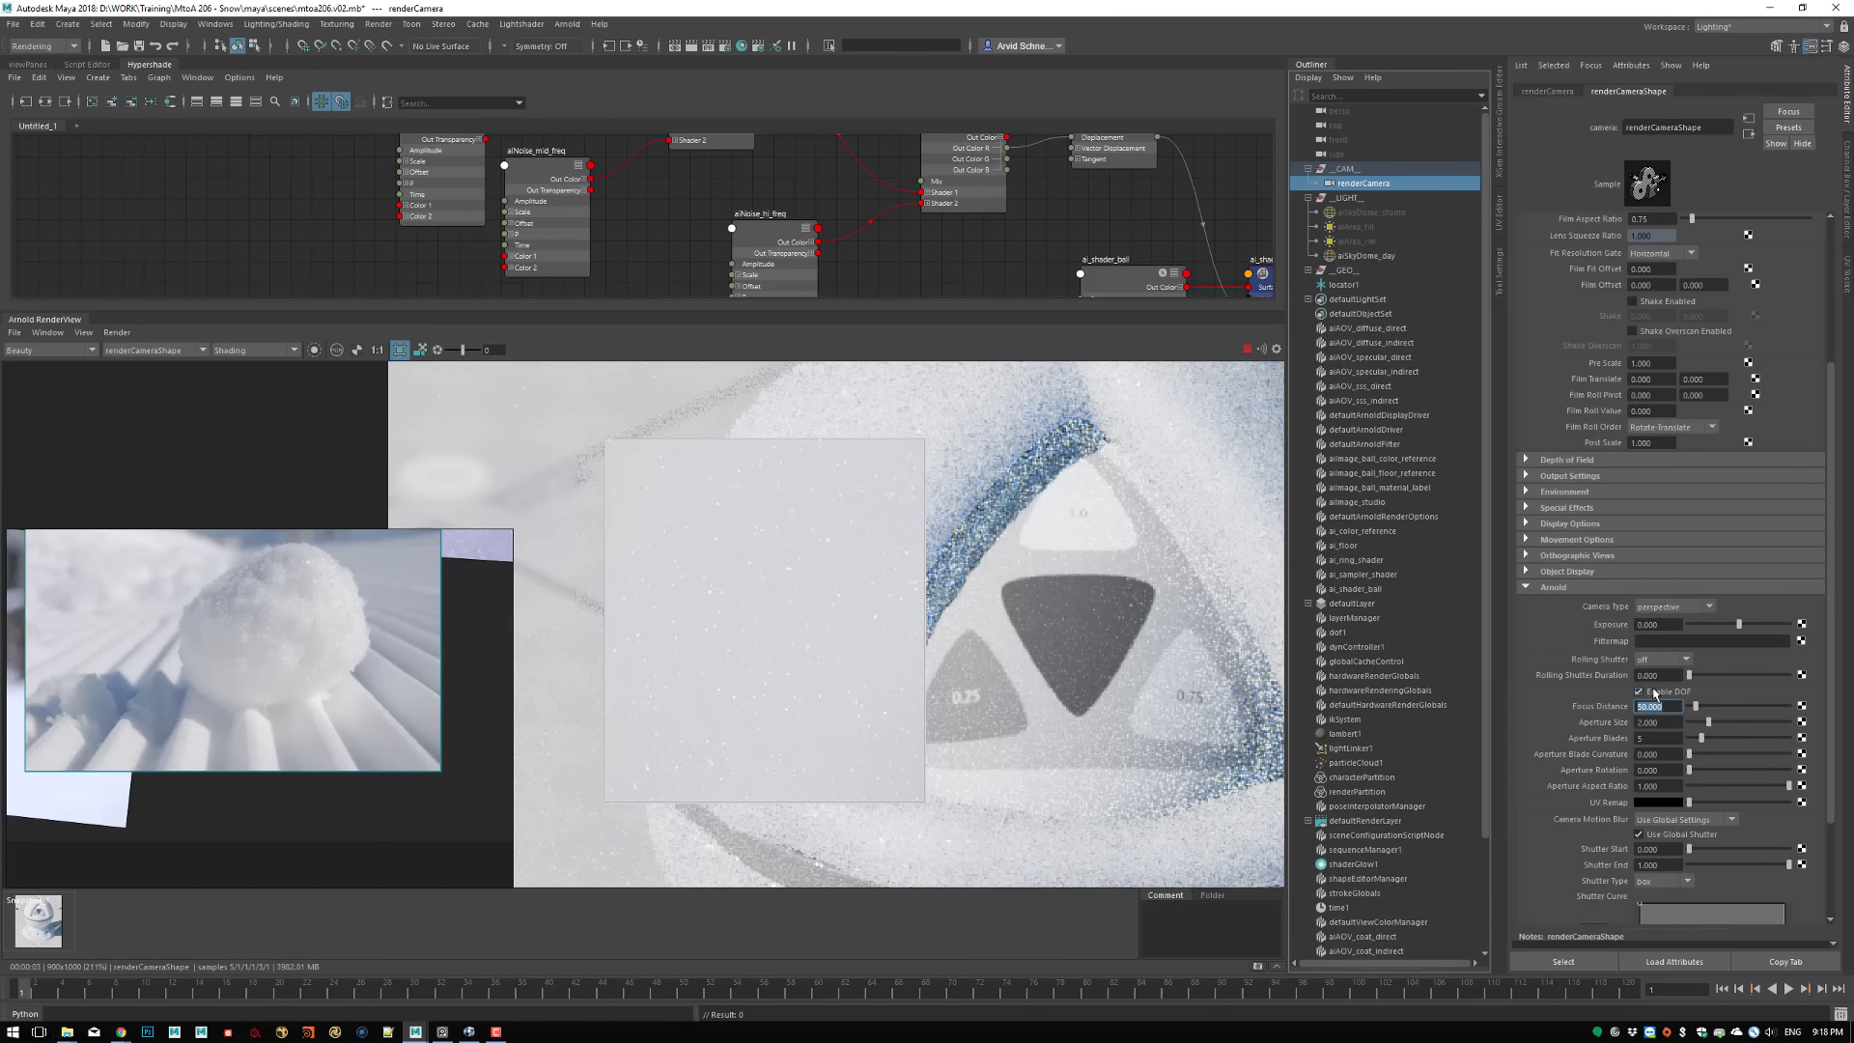
pyautogui.write('150')
pyautogui.press('Return')
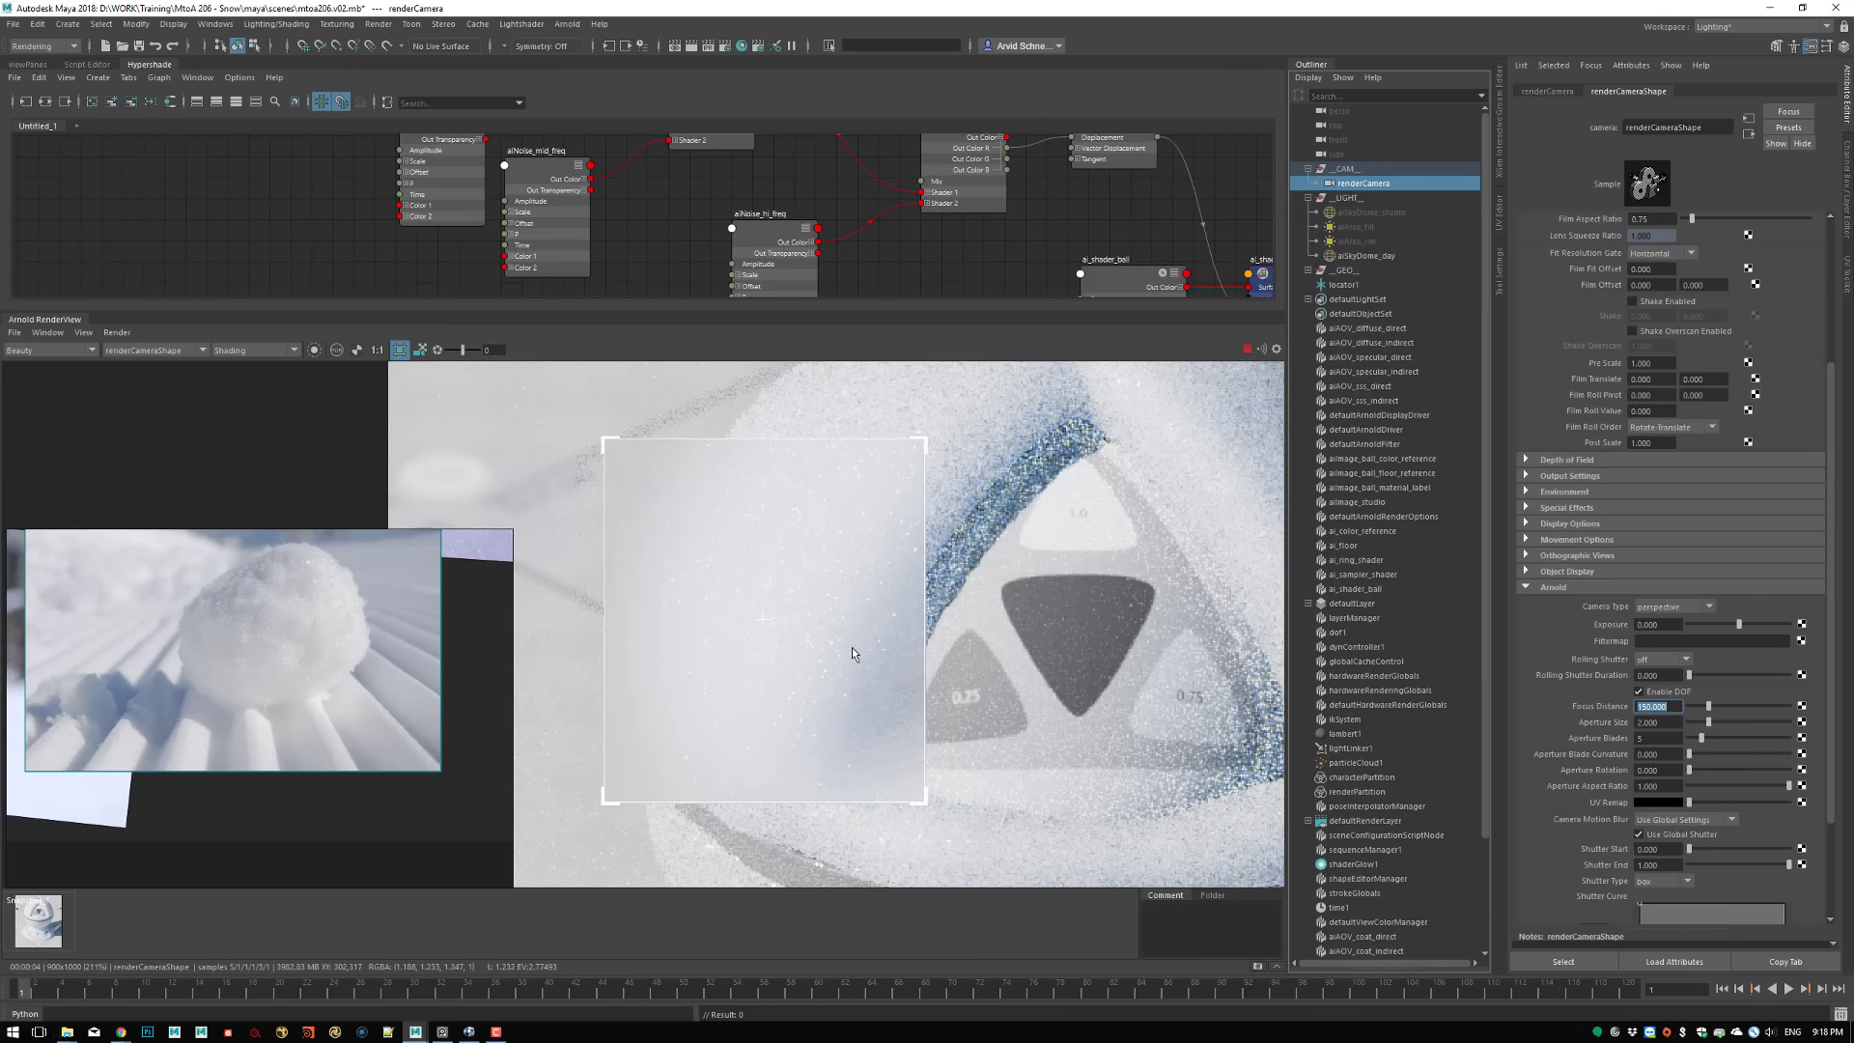
# Render the full frame to judge the out-of-focus blur, and crop to a small area left of the opening
pyautogui.click(1126, 639)
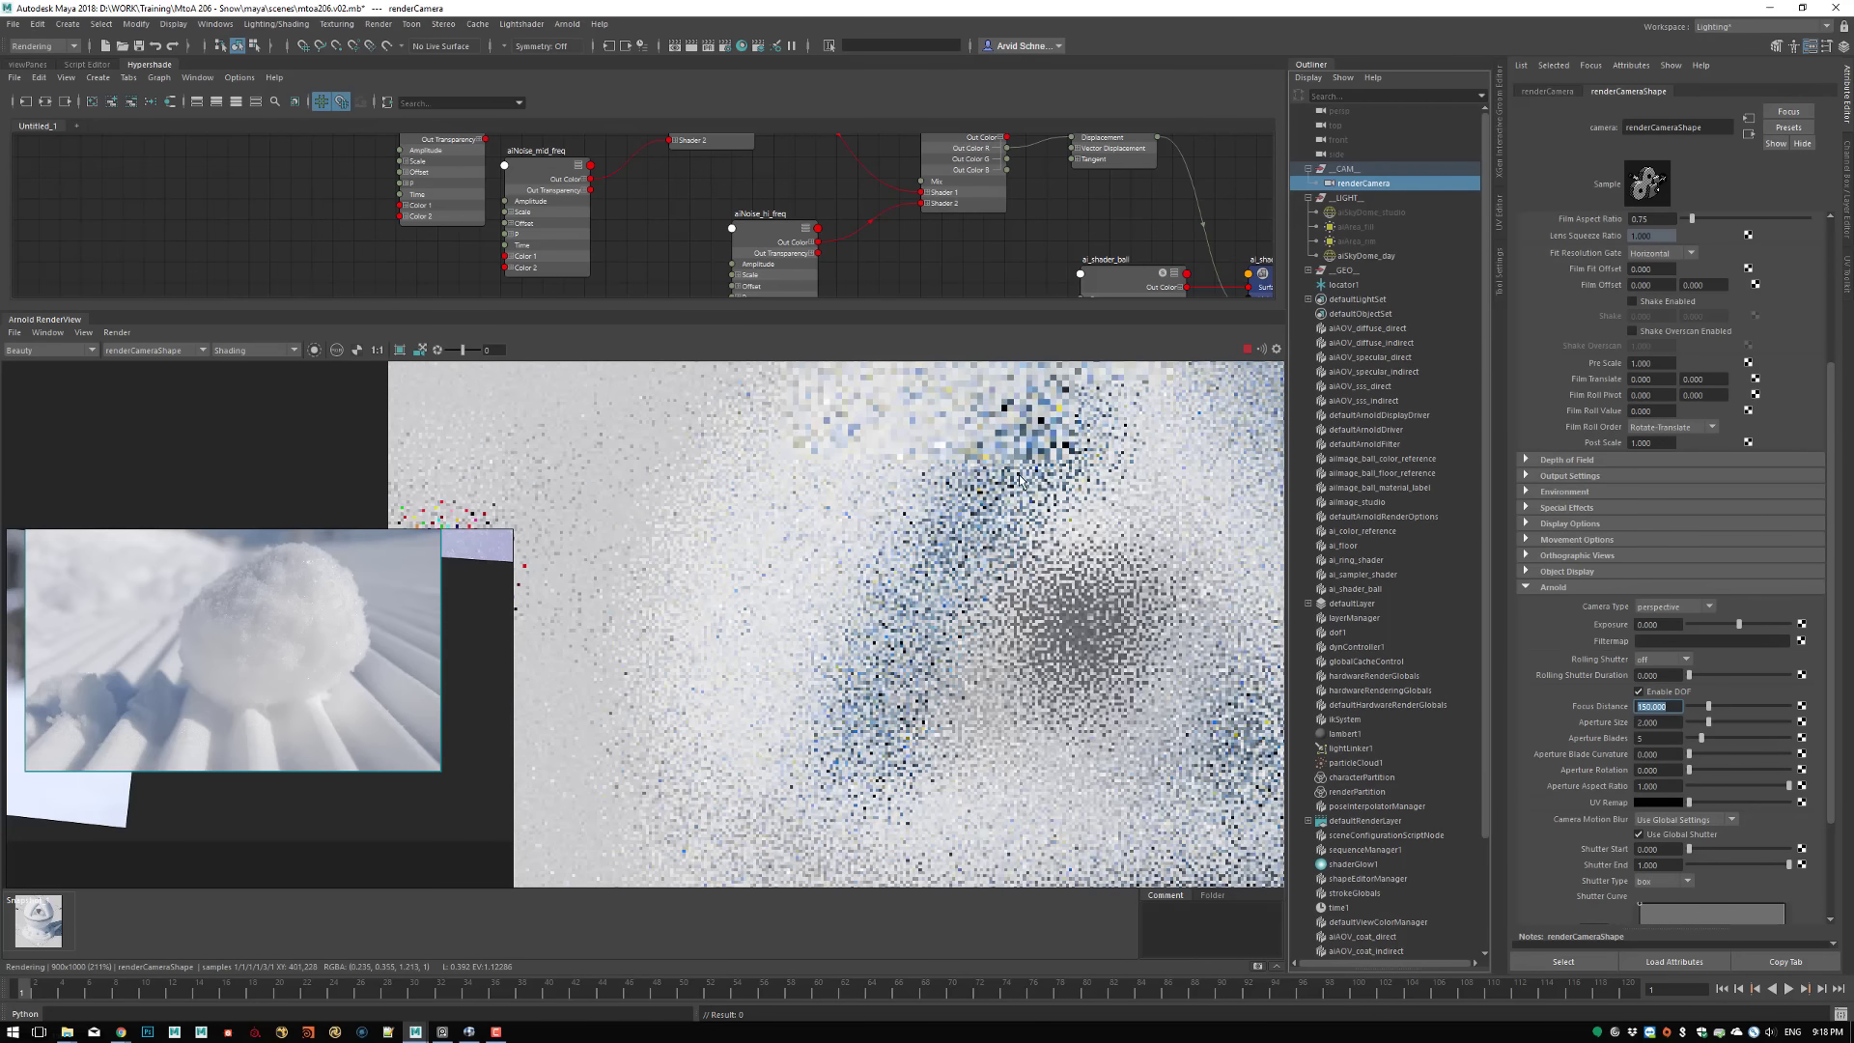
pyautogui.scroll(-3, 965, 599)
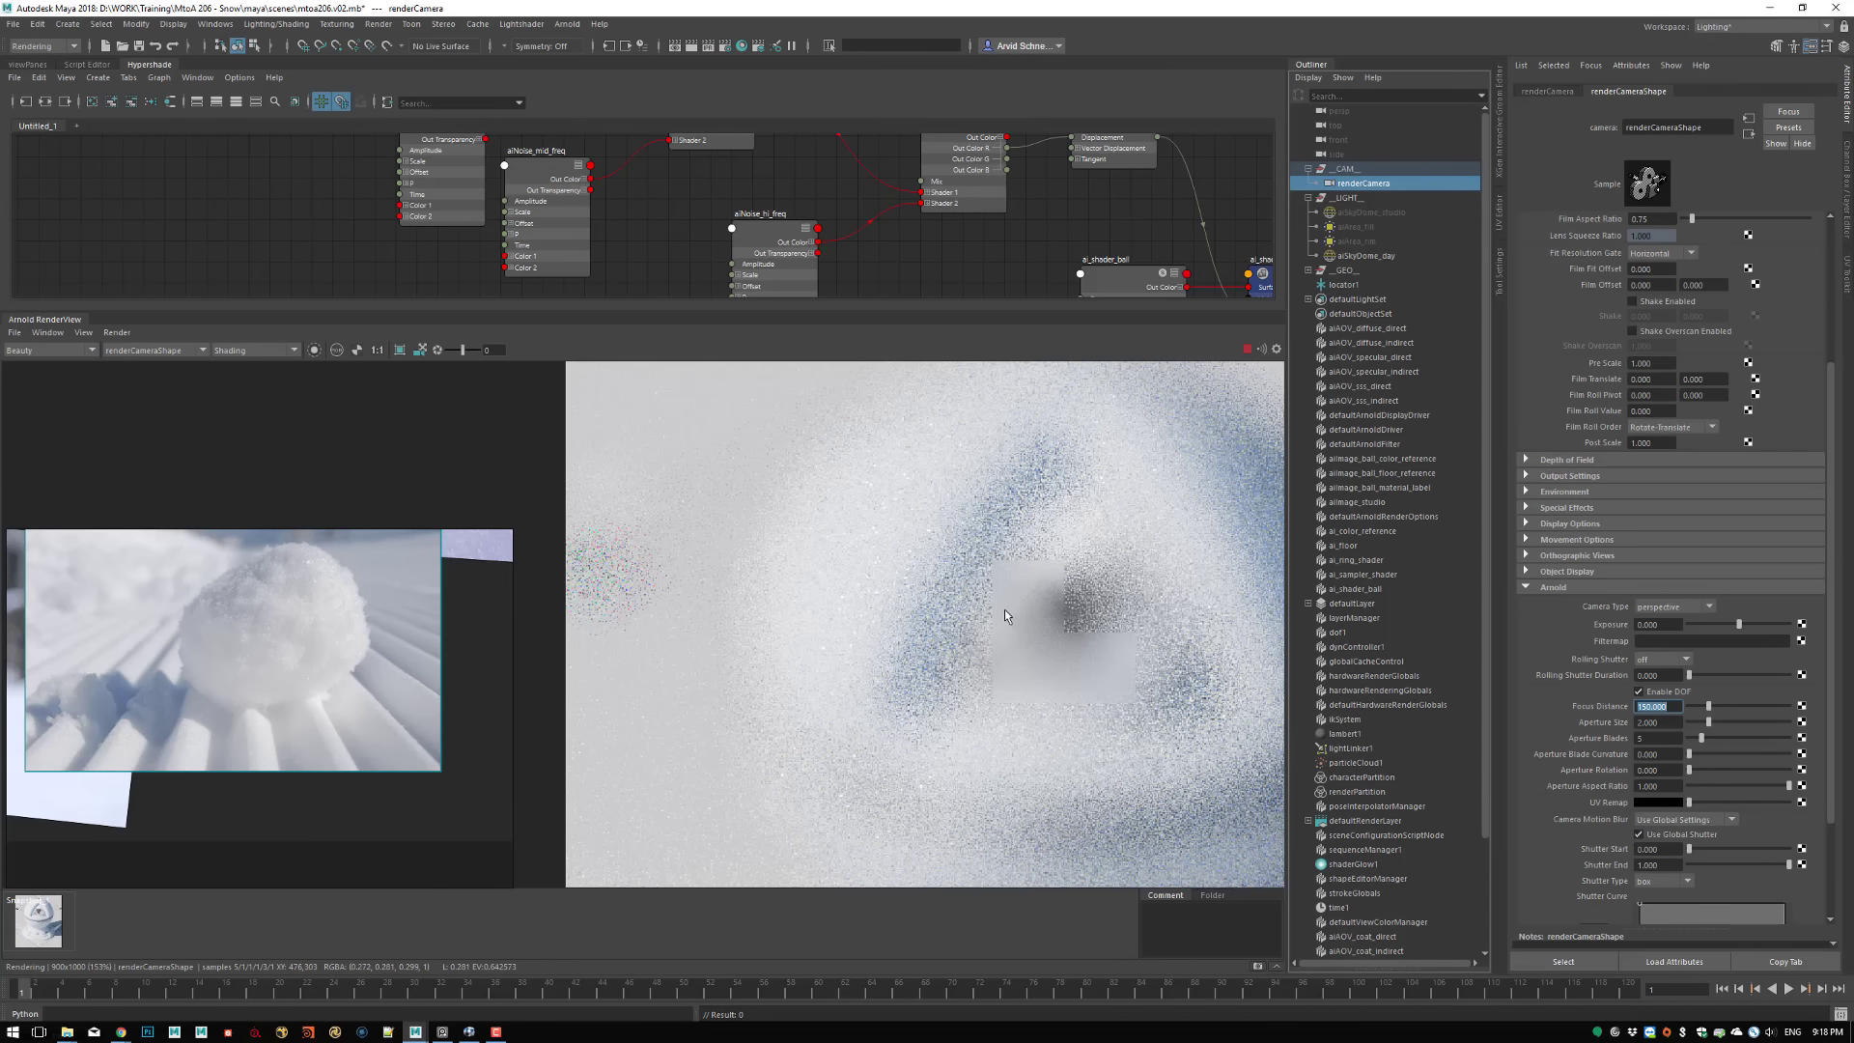
pyautogui.moveTo(1004, 610); pyautogui.dragTo(707, 531, button='middle')
pyautogui.moveTo(619, 473); pyautogui.dragTo(899, 514, button='middle')
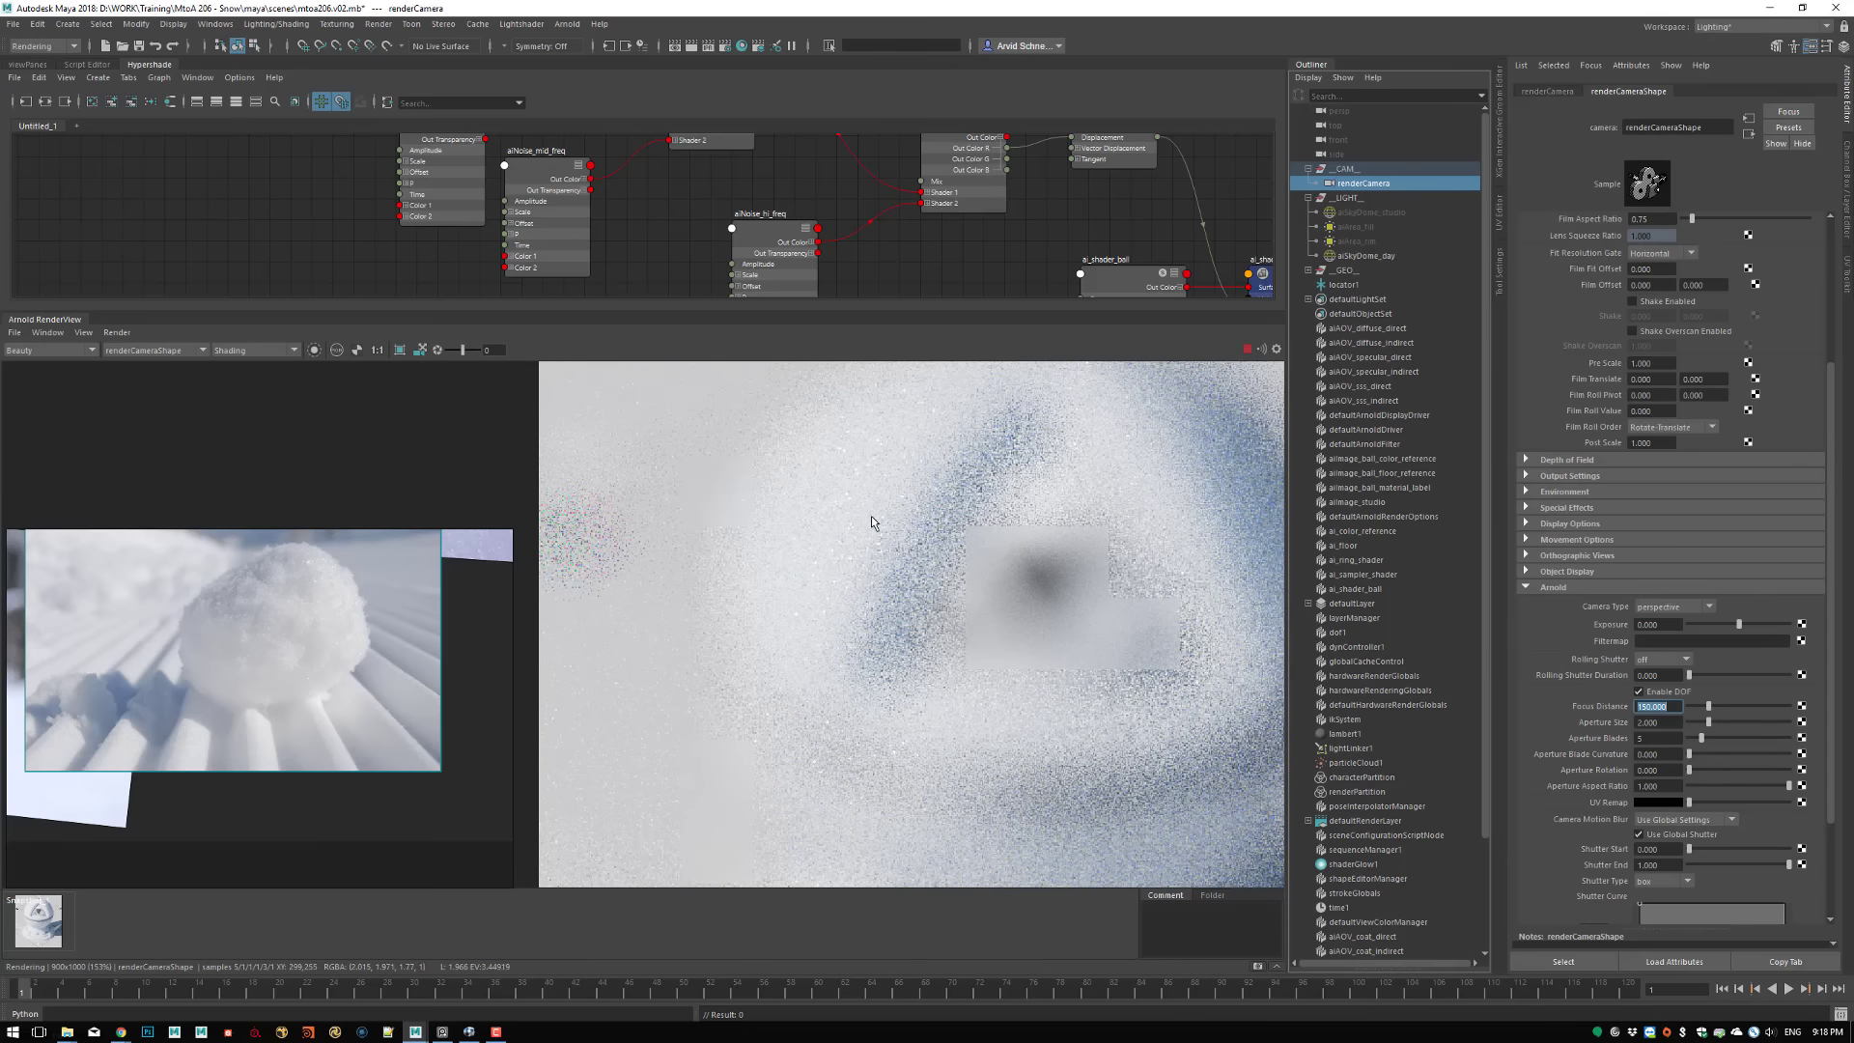
pyautogui.keyDown('ctrl'); pyautogui.moveTo(797, 449); pyautogui.dragTo(915, 594); pyautogui.keyUp('ctrl')
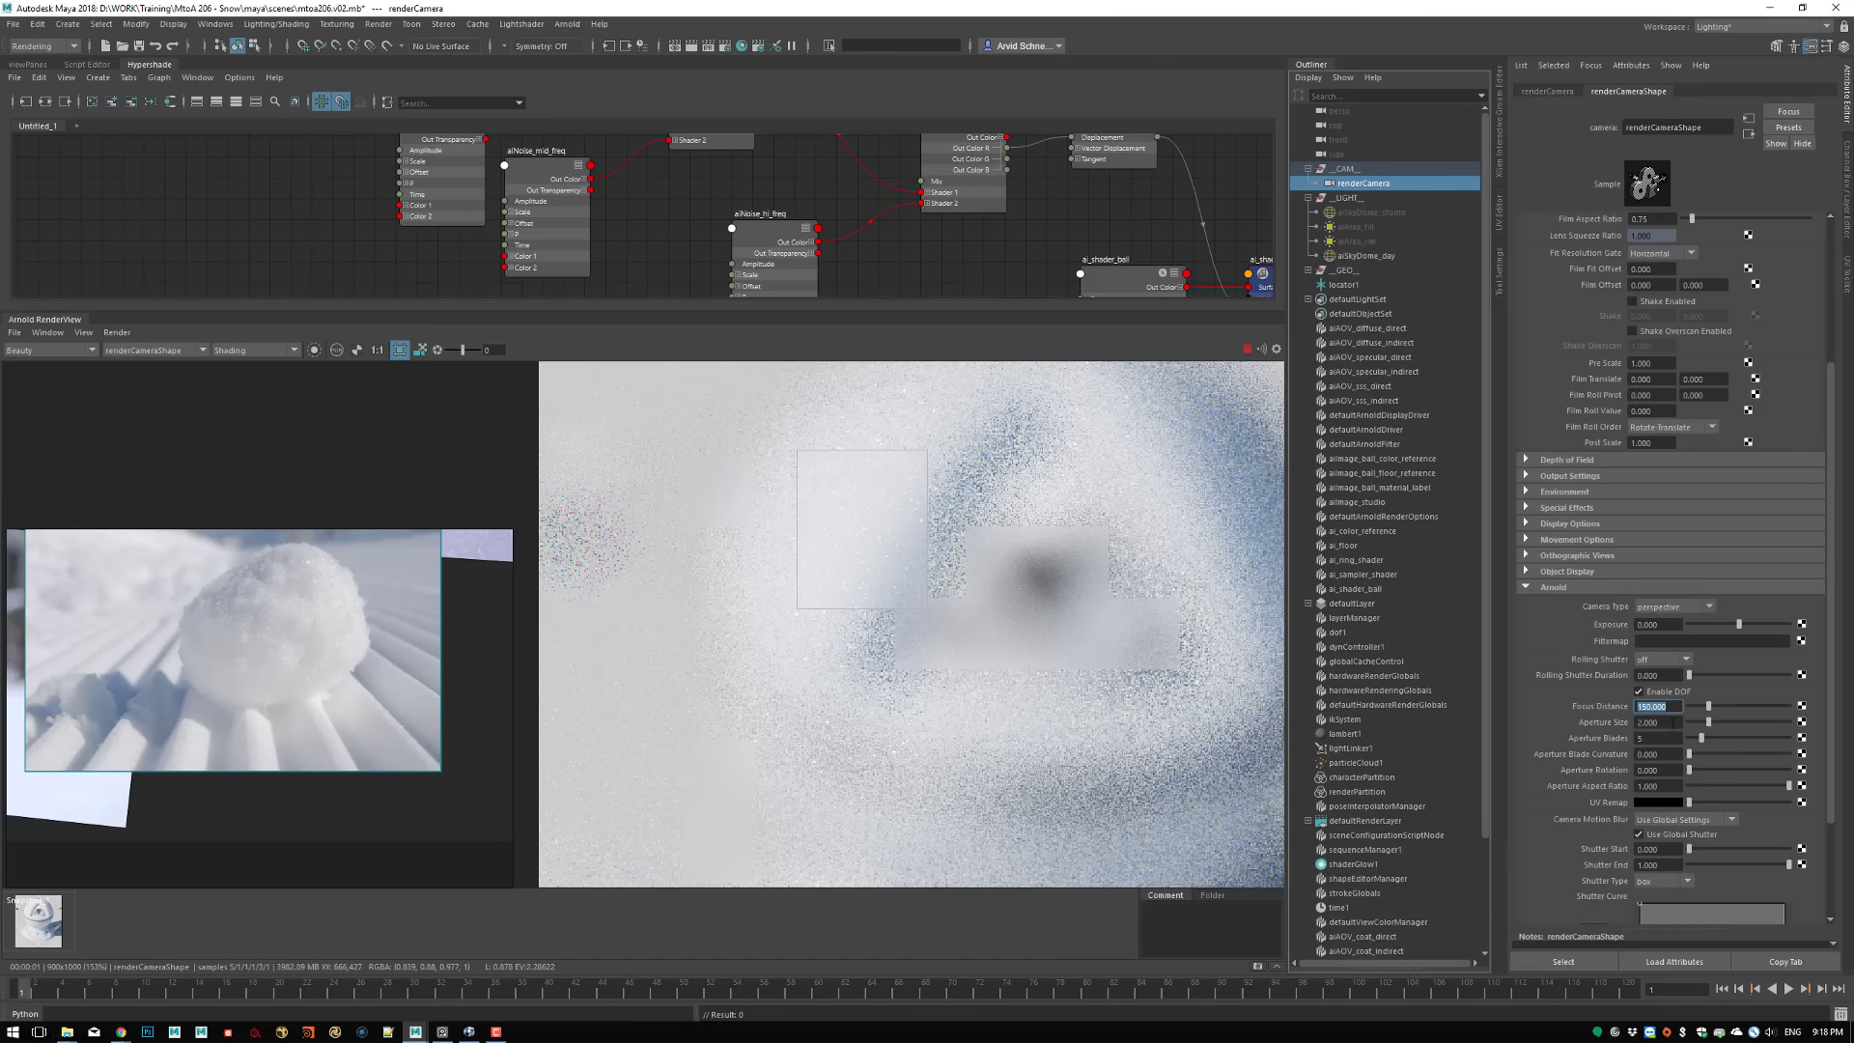
# Restore renderCamera's Focus Distance to 370.982 and render the full frame
pyautogui.hotkey('ctrl', 'v')
pyautogui.press('Return')
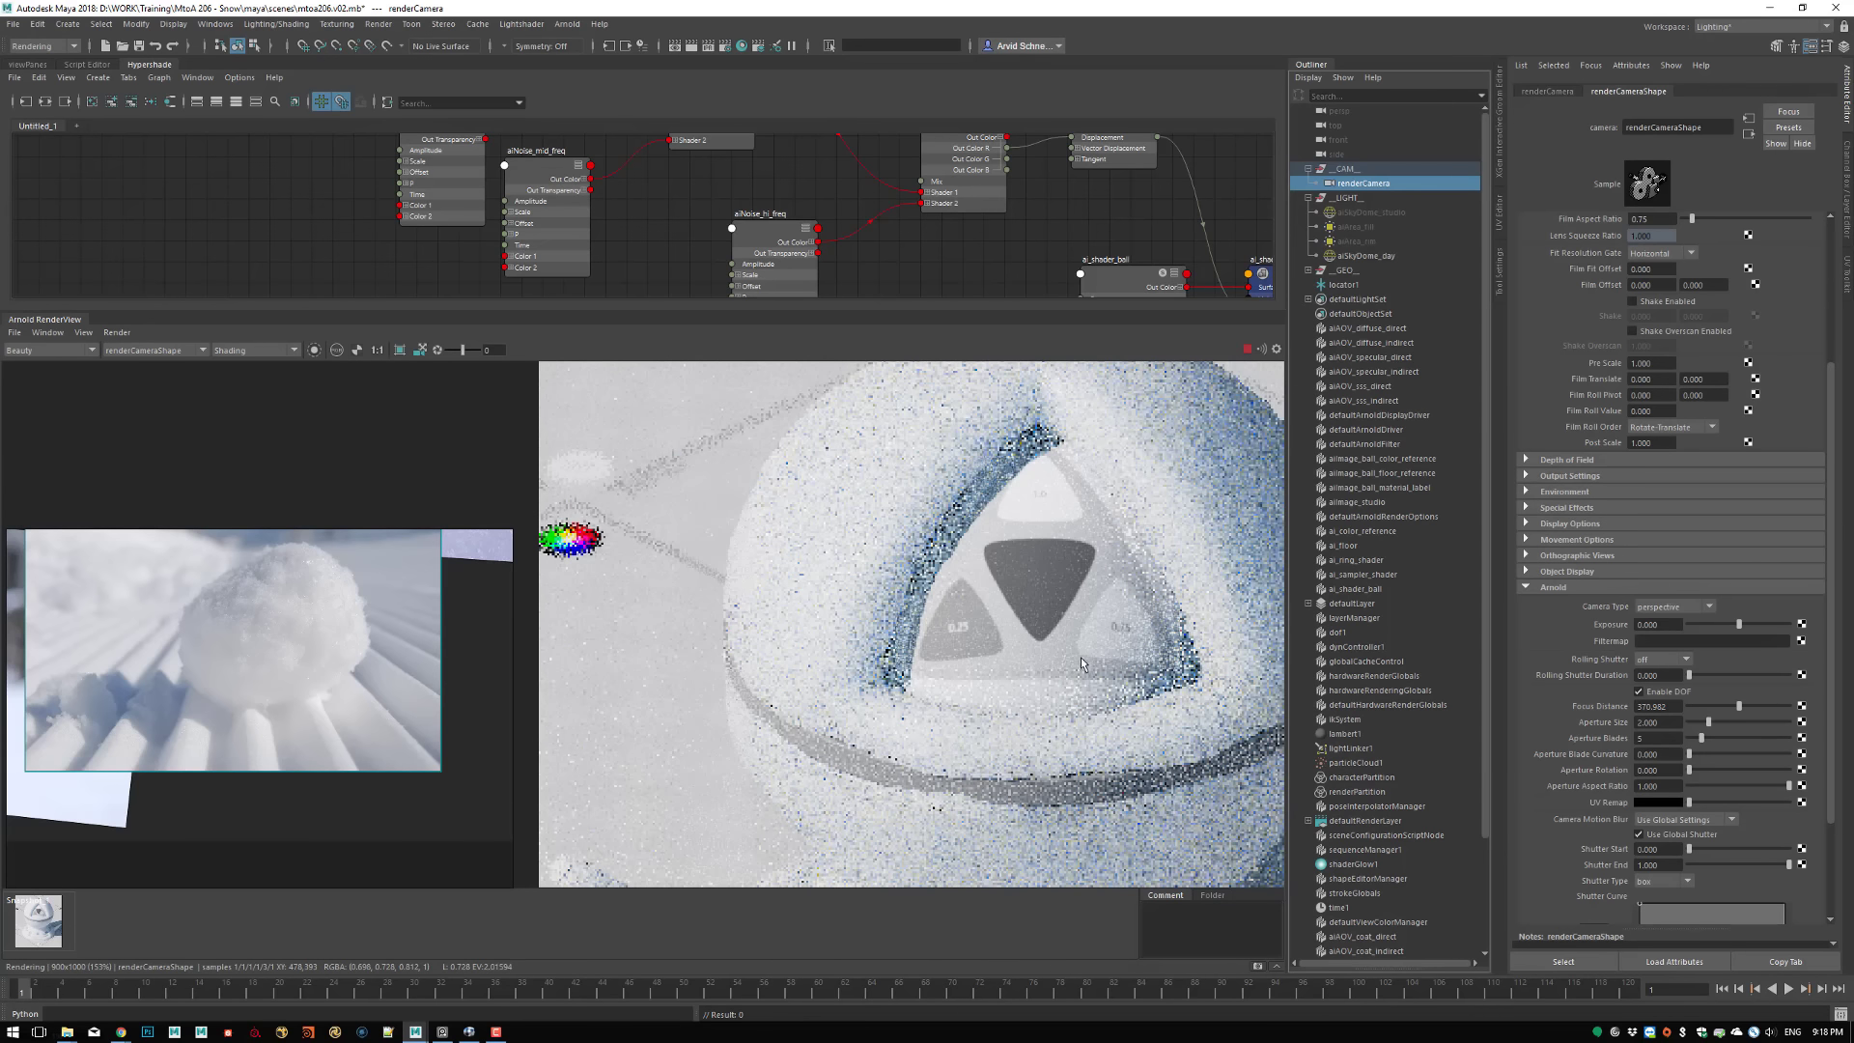
# Inspect the lower part of the full-frame render, and show the whole shader ball at actual size
pyautogui.moveTo(1001, 719); pyautogui.dragTo(916, 512, button='middle')
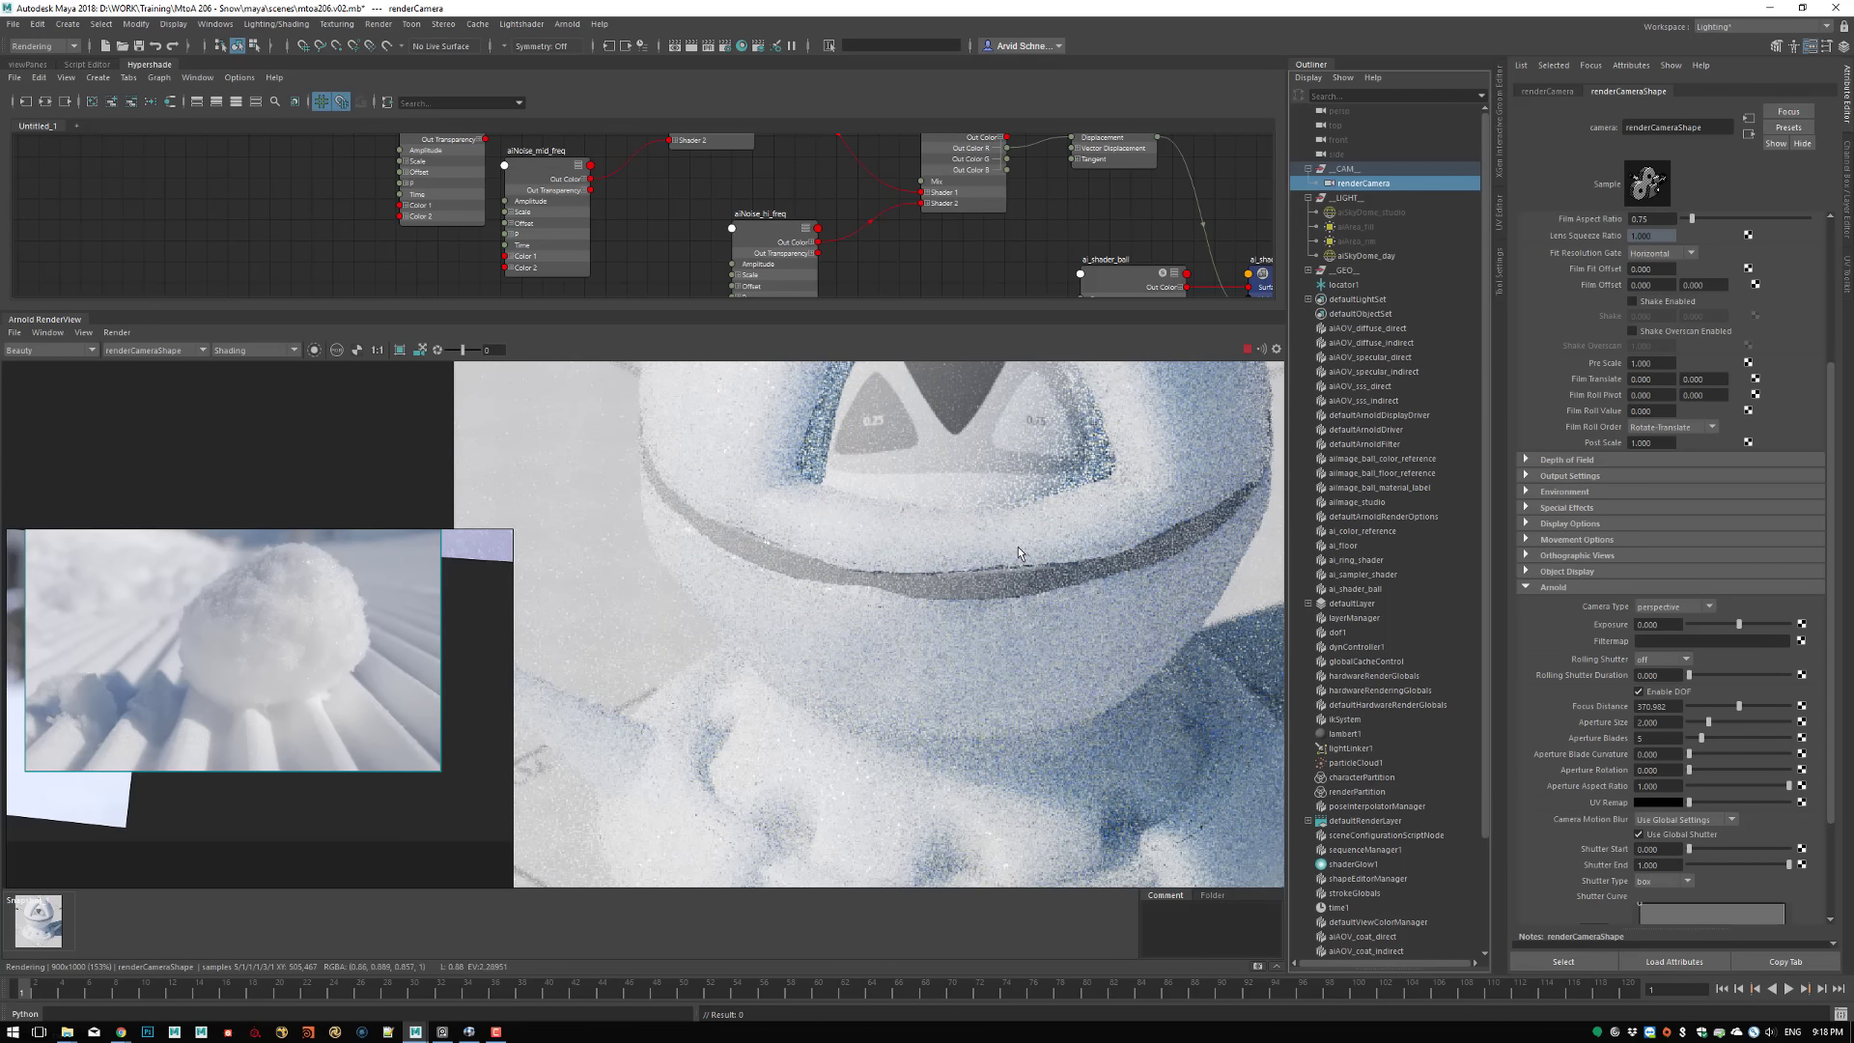
pyautogui.click(378, 351)
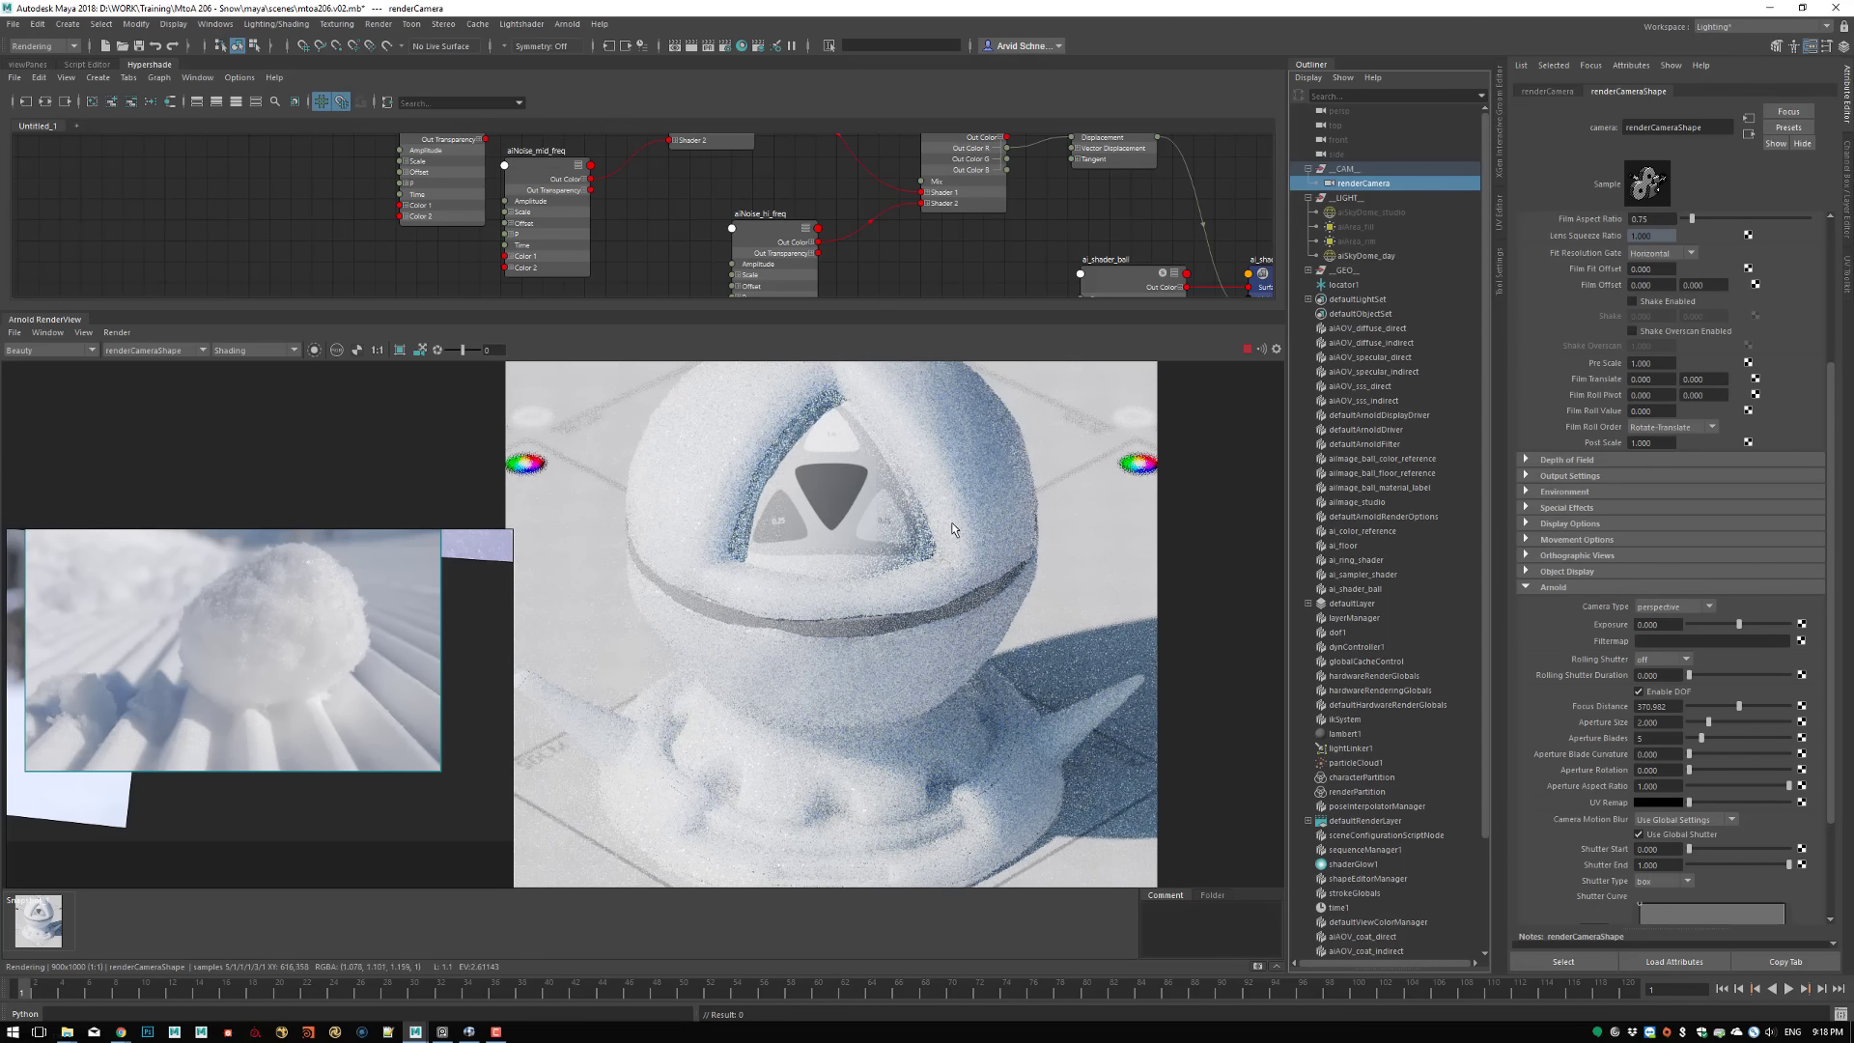
pyautogui.moveTo(977, 633); pyautogui.dragTo(1003, 741, button='middle')
pyautogui.moveTo(997, 628); pyautogui.dragTo(1014, 610, button='middle')
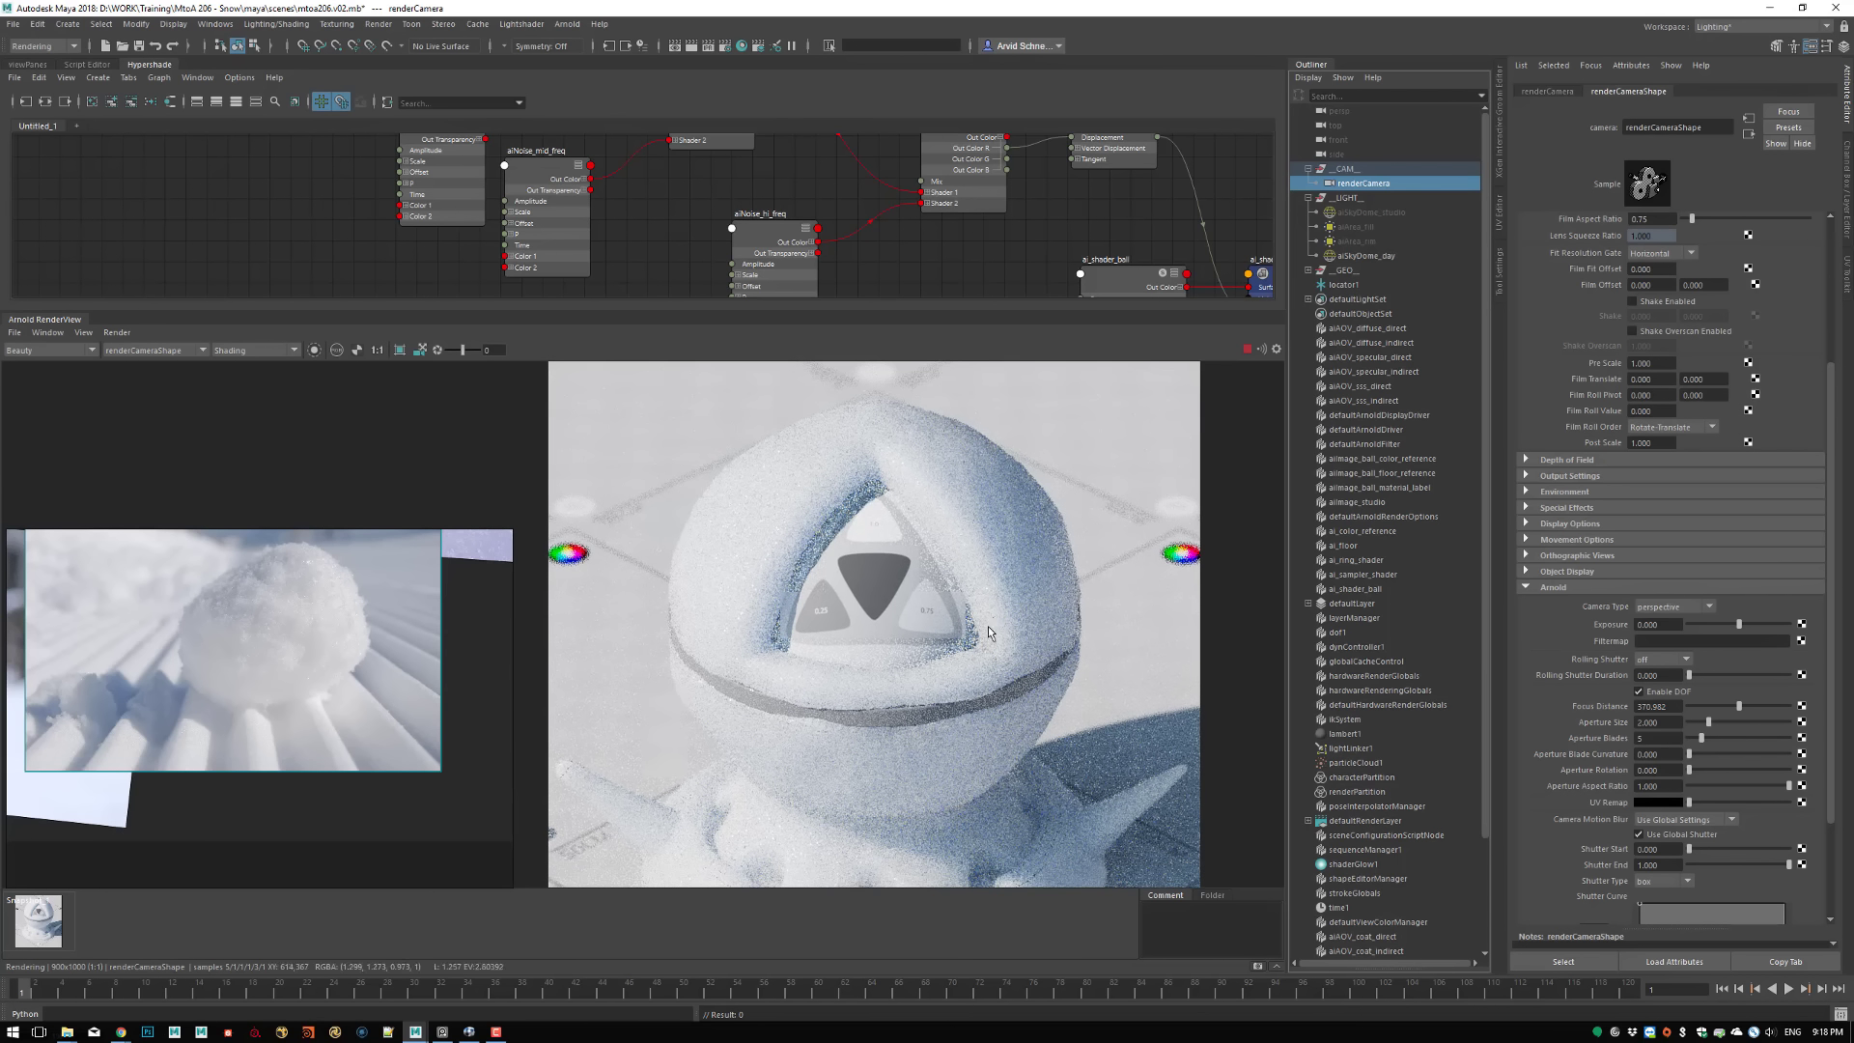
# Open the Arnold Renderer sampling settings, and check the sparkles and blur in the reference image arnold.snow.shader.png
pyautogui.click(725, 47)
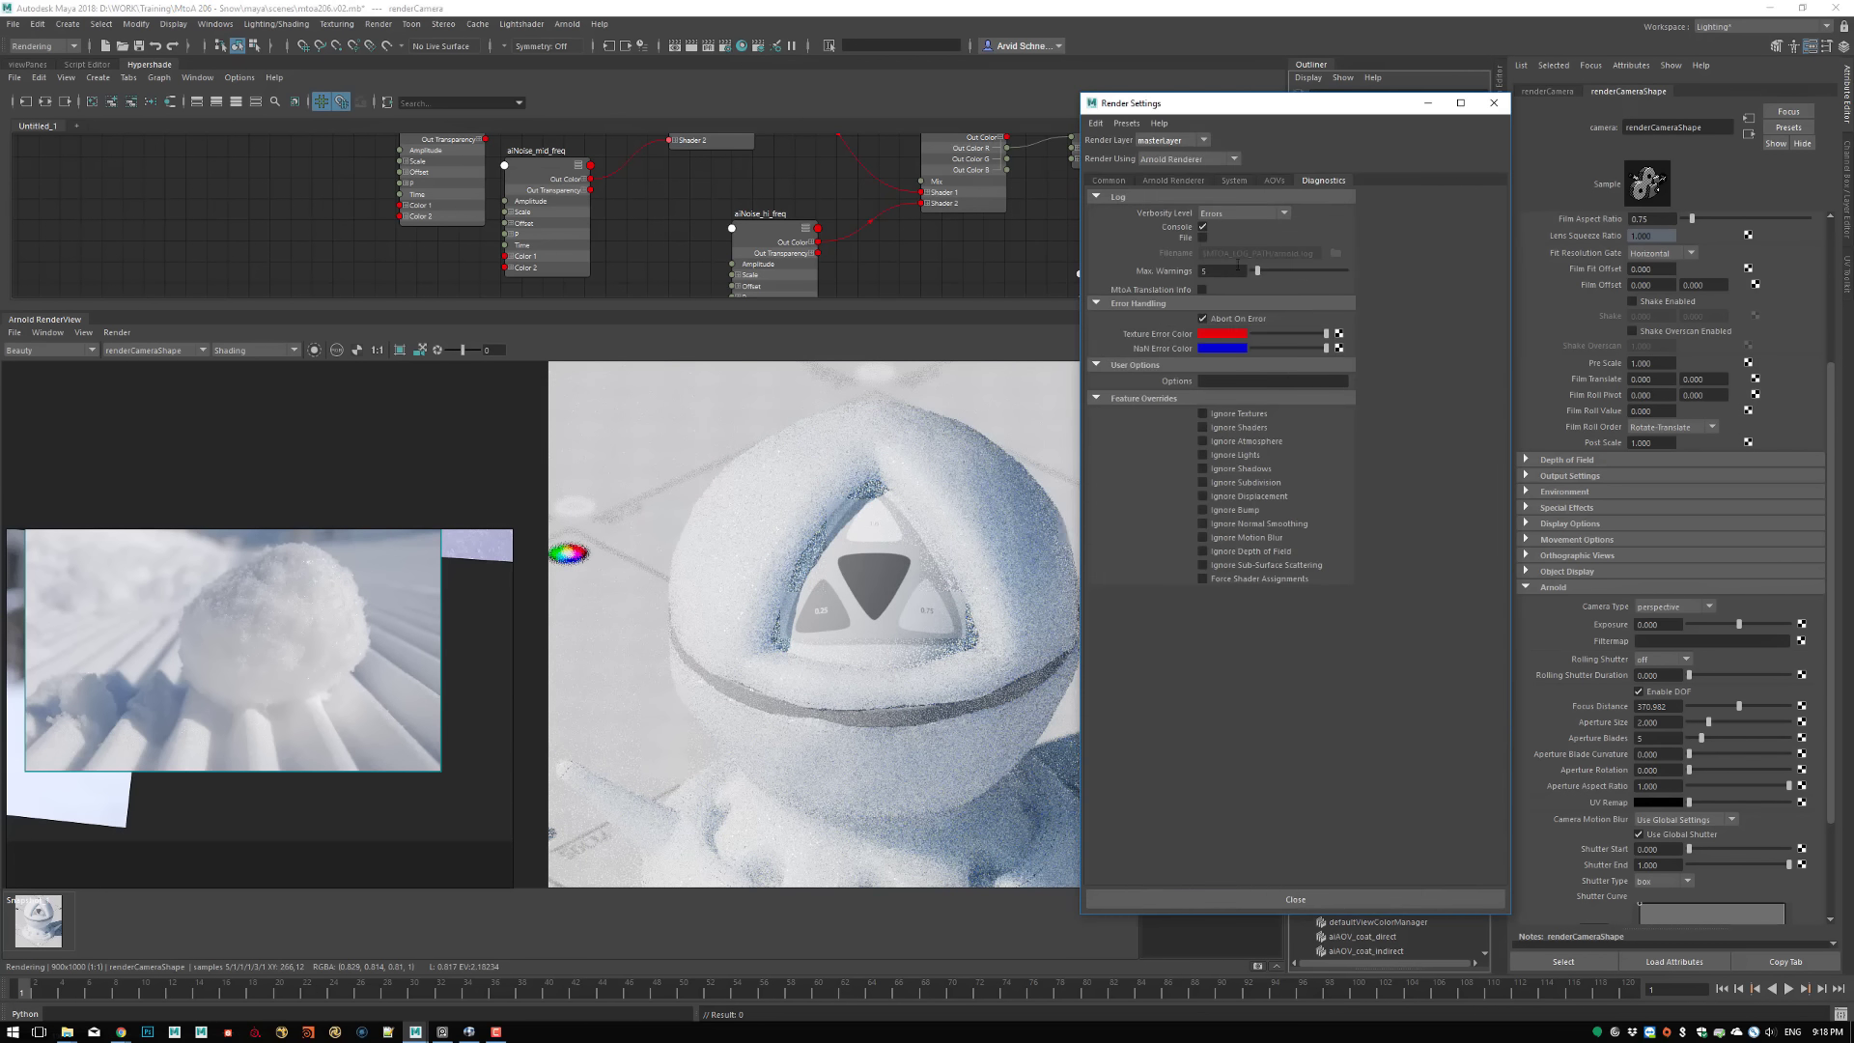
pyautogui.click(1180, 181)
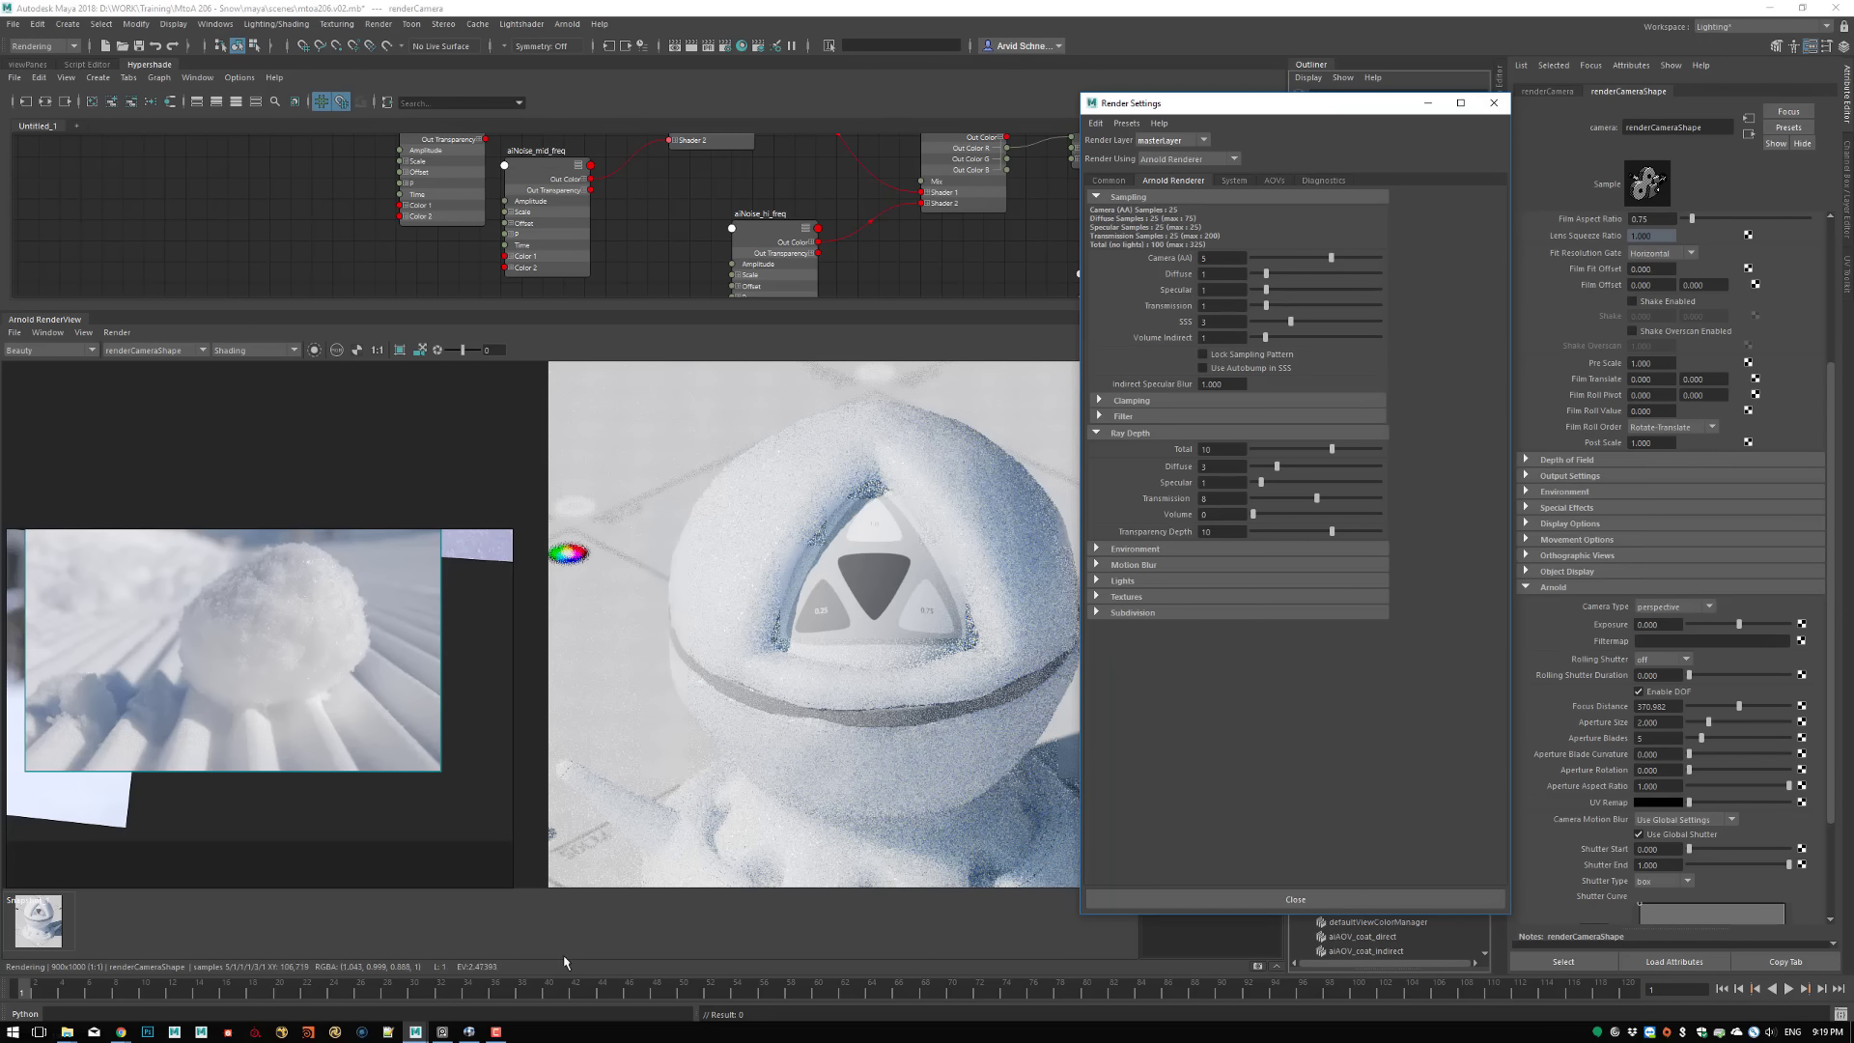
pyautogui.click(484, 1034)
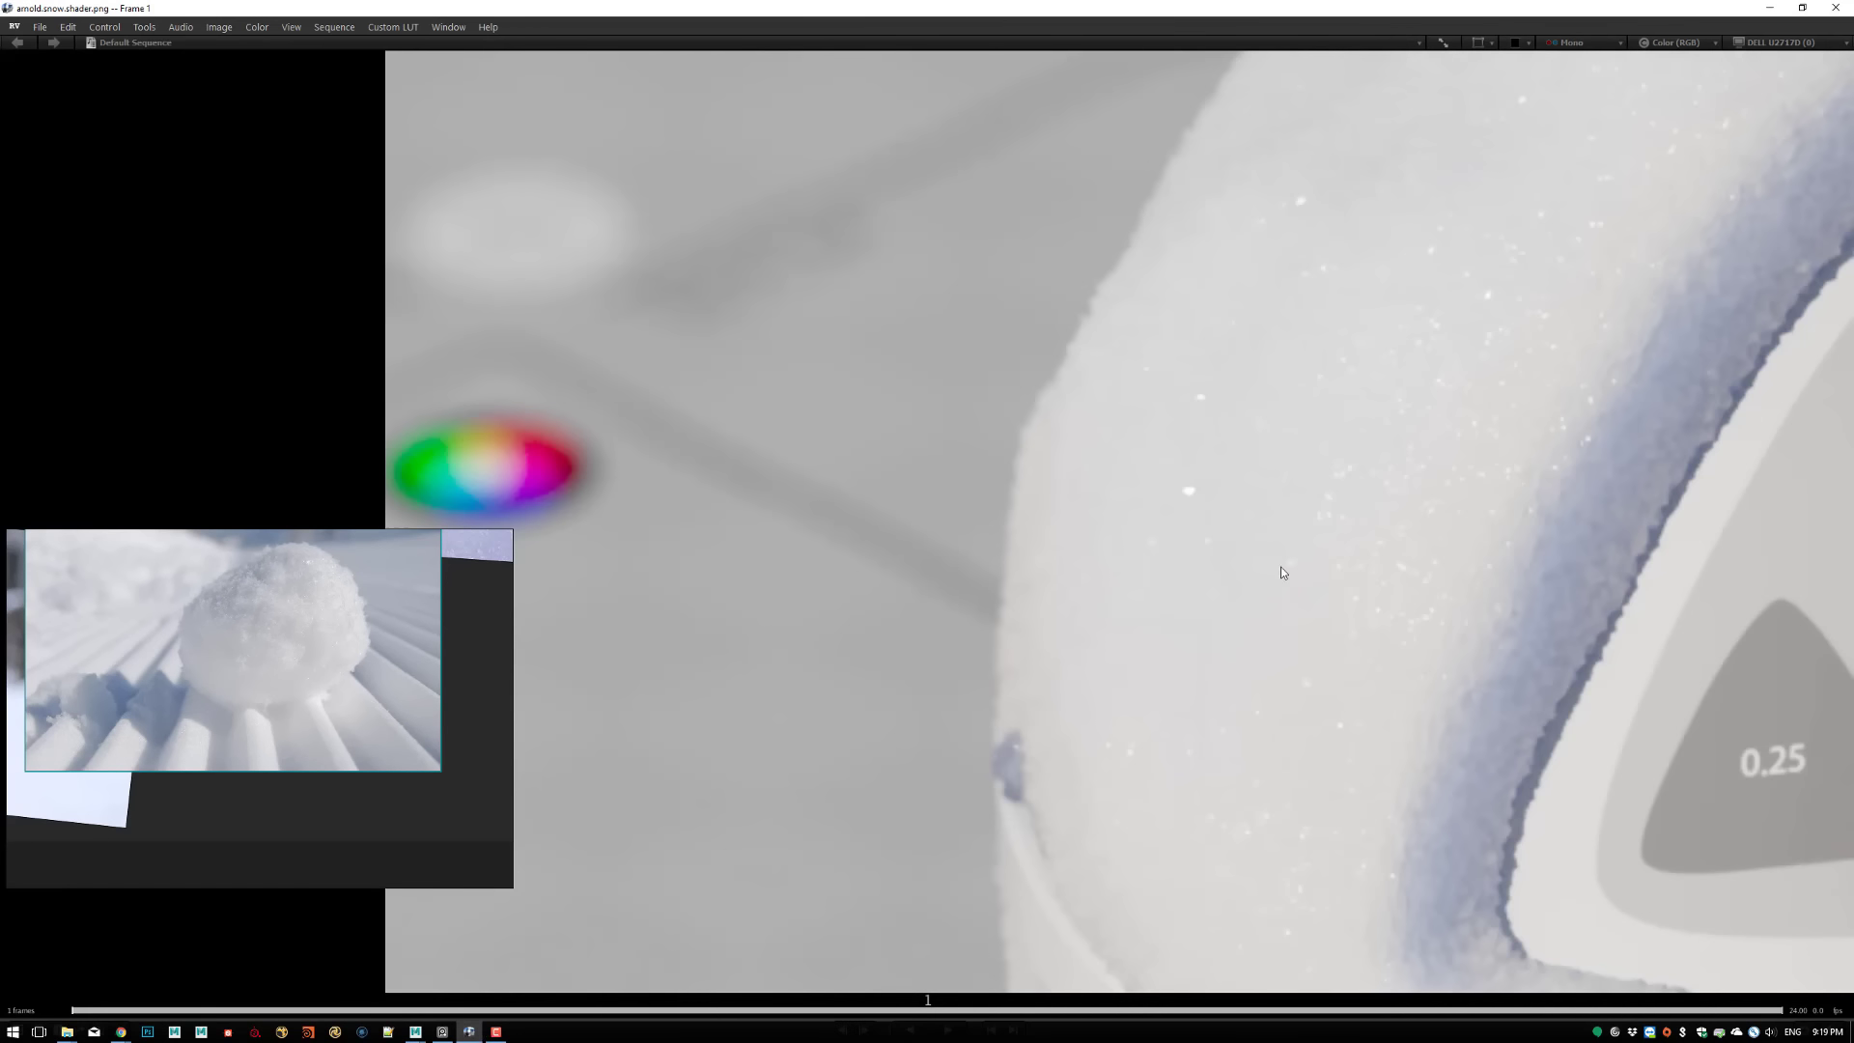
pyautogui.moveTo(1438, 565); pyautogui.dragTo(1115, 527, button='middle')
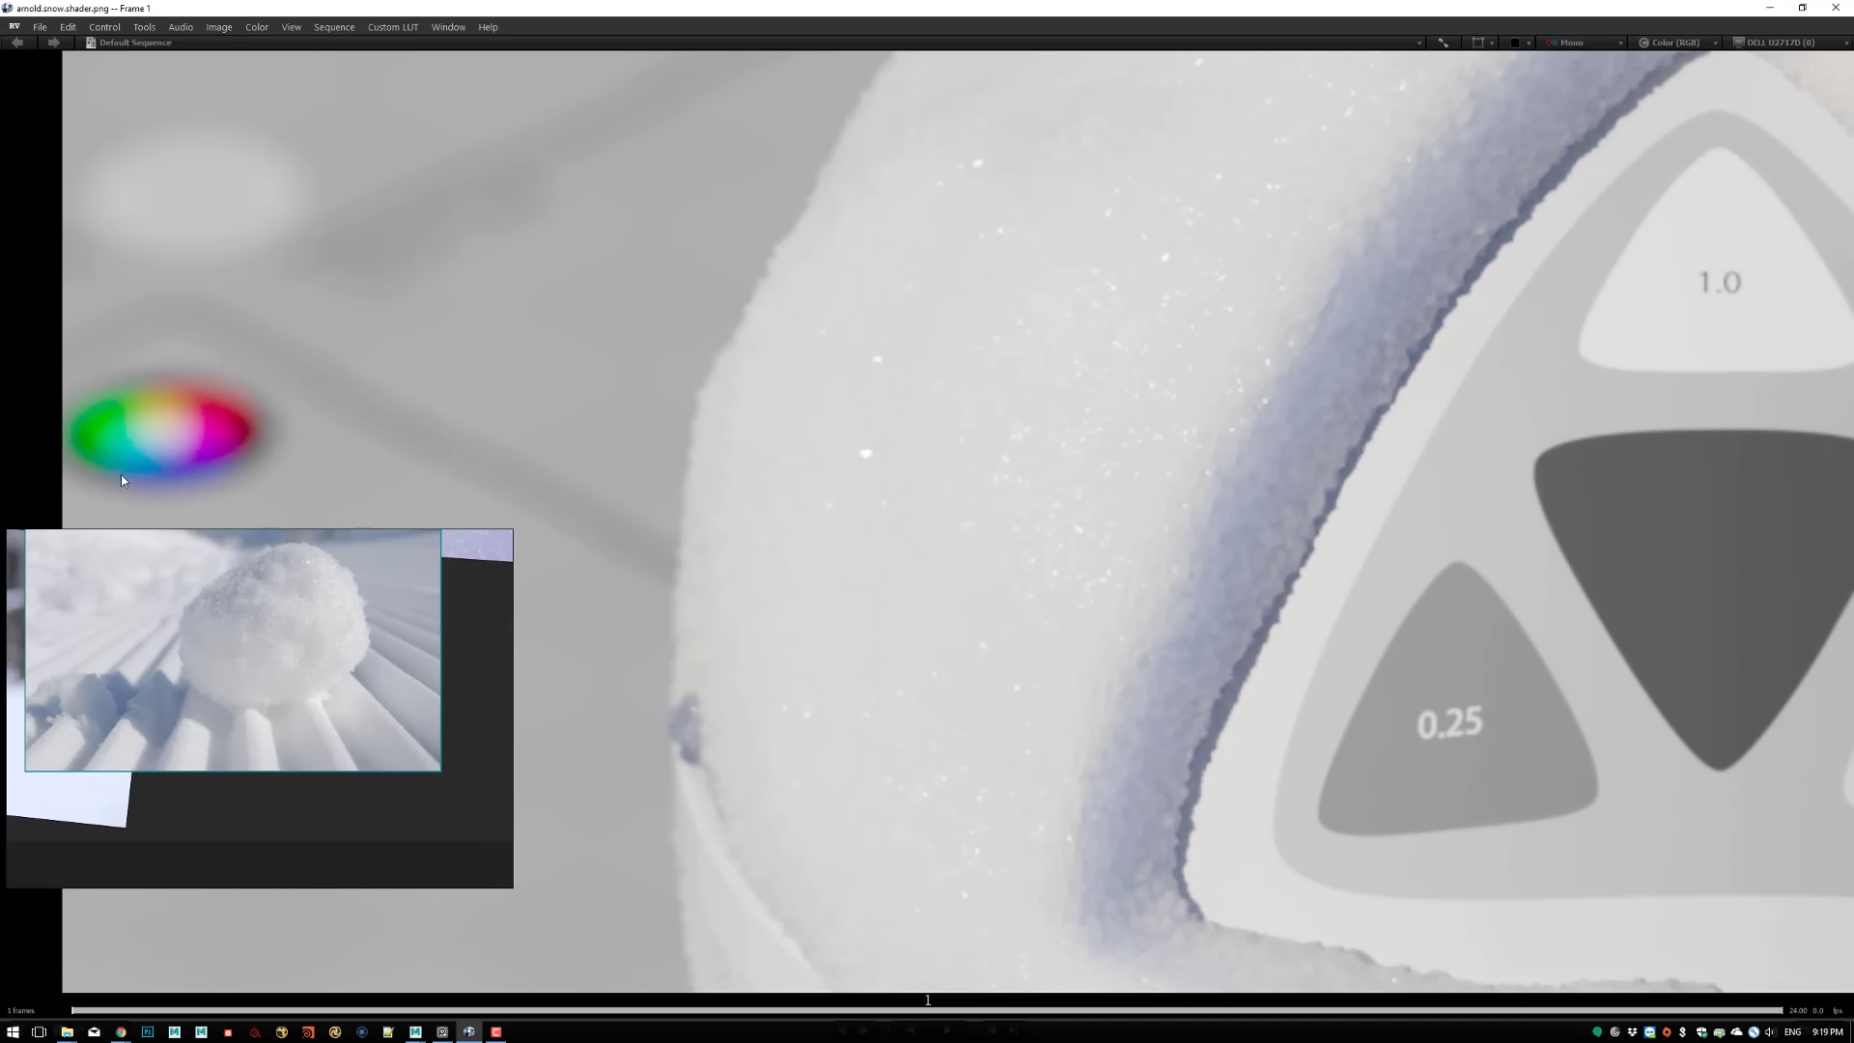
pyautogui.keyDown('ctrl'); pyautogui.moveTo(1254, 457); pyautogui.dragTo(1083, 408, button='middle'); pyautogui.keyUp('ctrl')
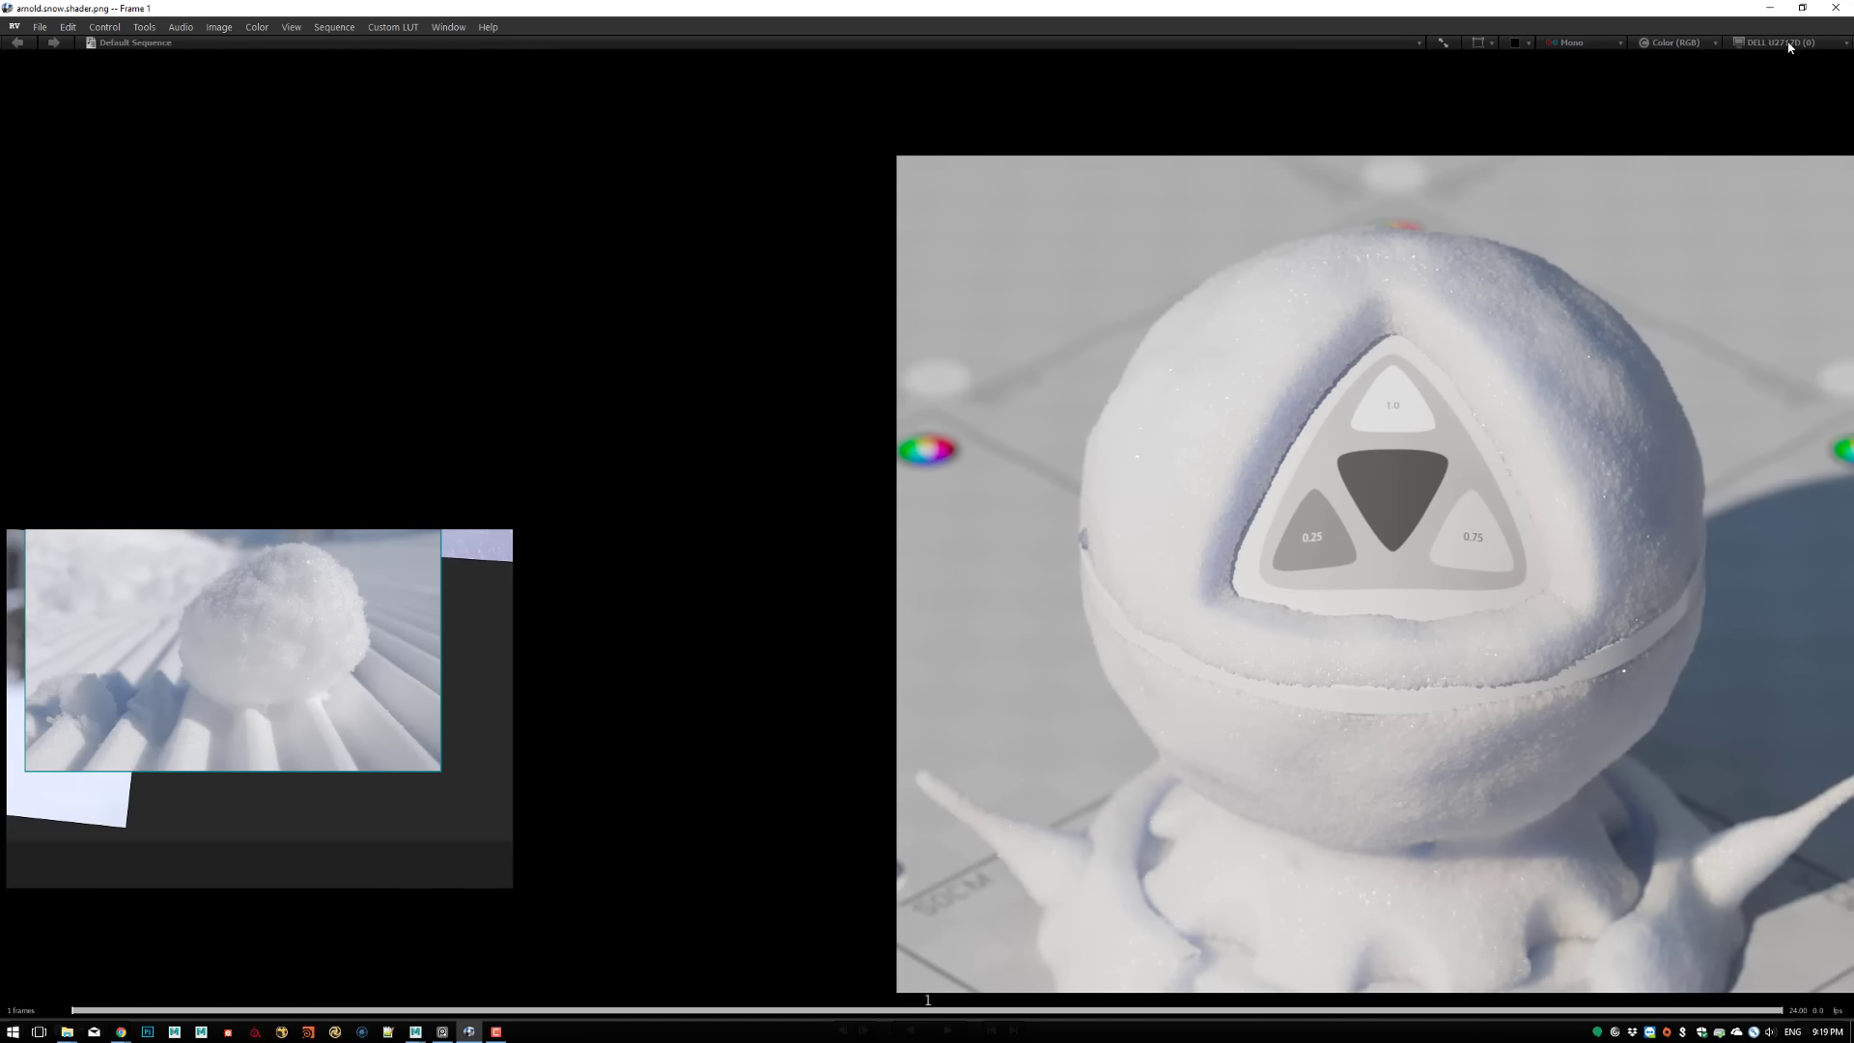
pyautogui.click(1770, 8)
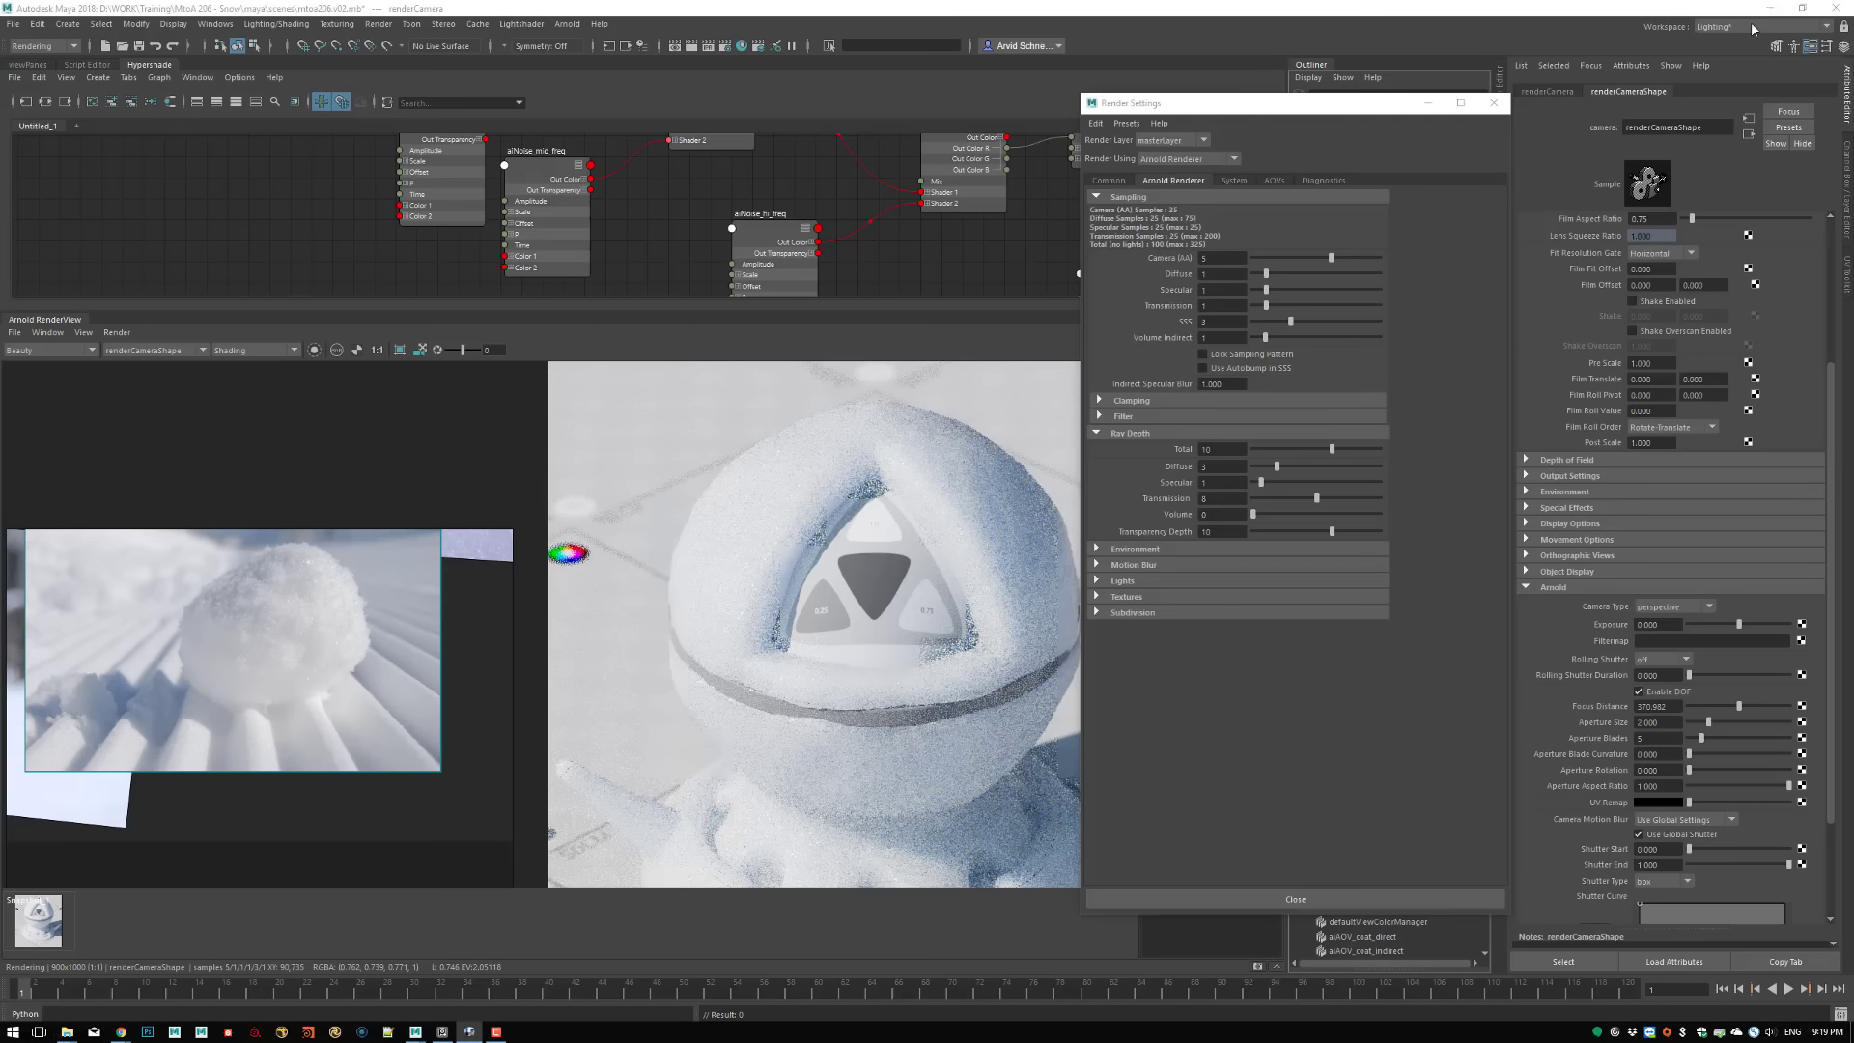
# Set the Arnold sampling to Camera (AA) 10, Diffuse 2, Specular 2 and SSS 4
pyautogui.doubleClick(1239, 258)
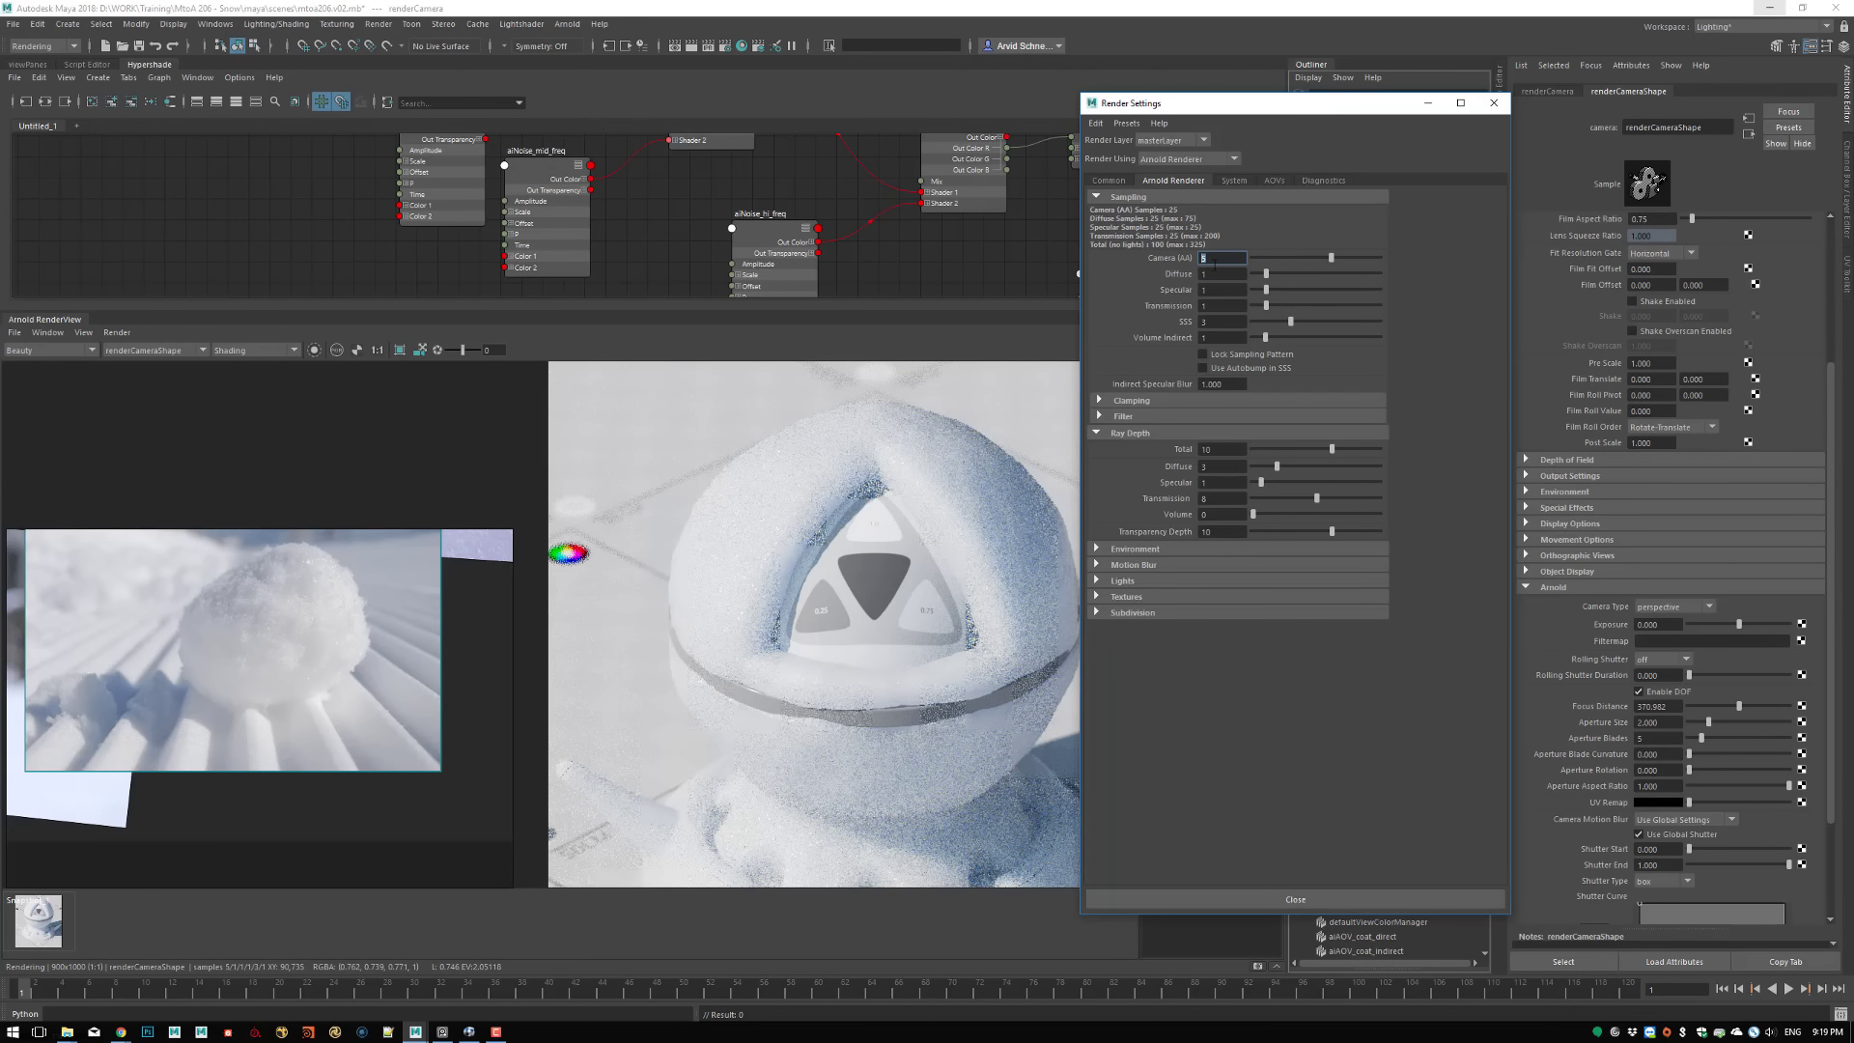
pyautogui.write('10')
pyautogui.doubleClick(1220, 274)
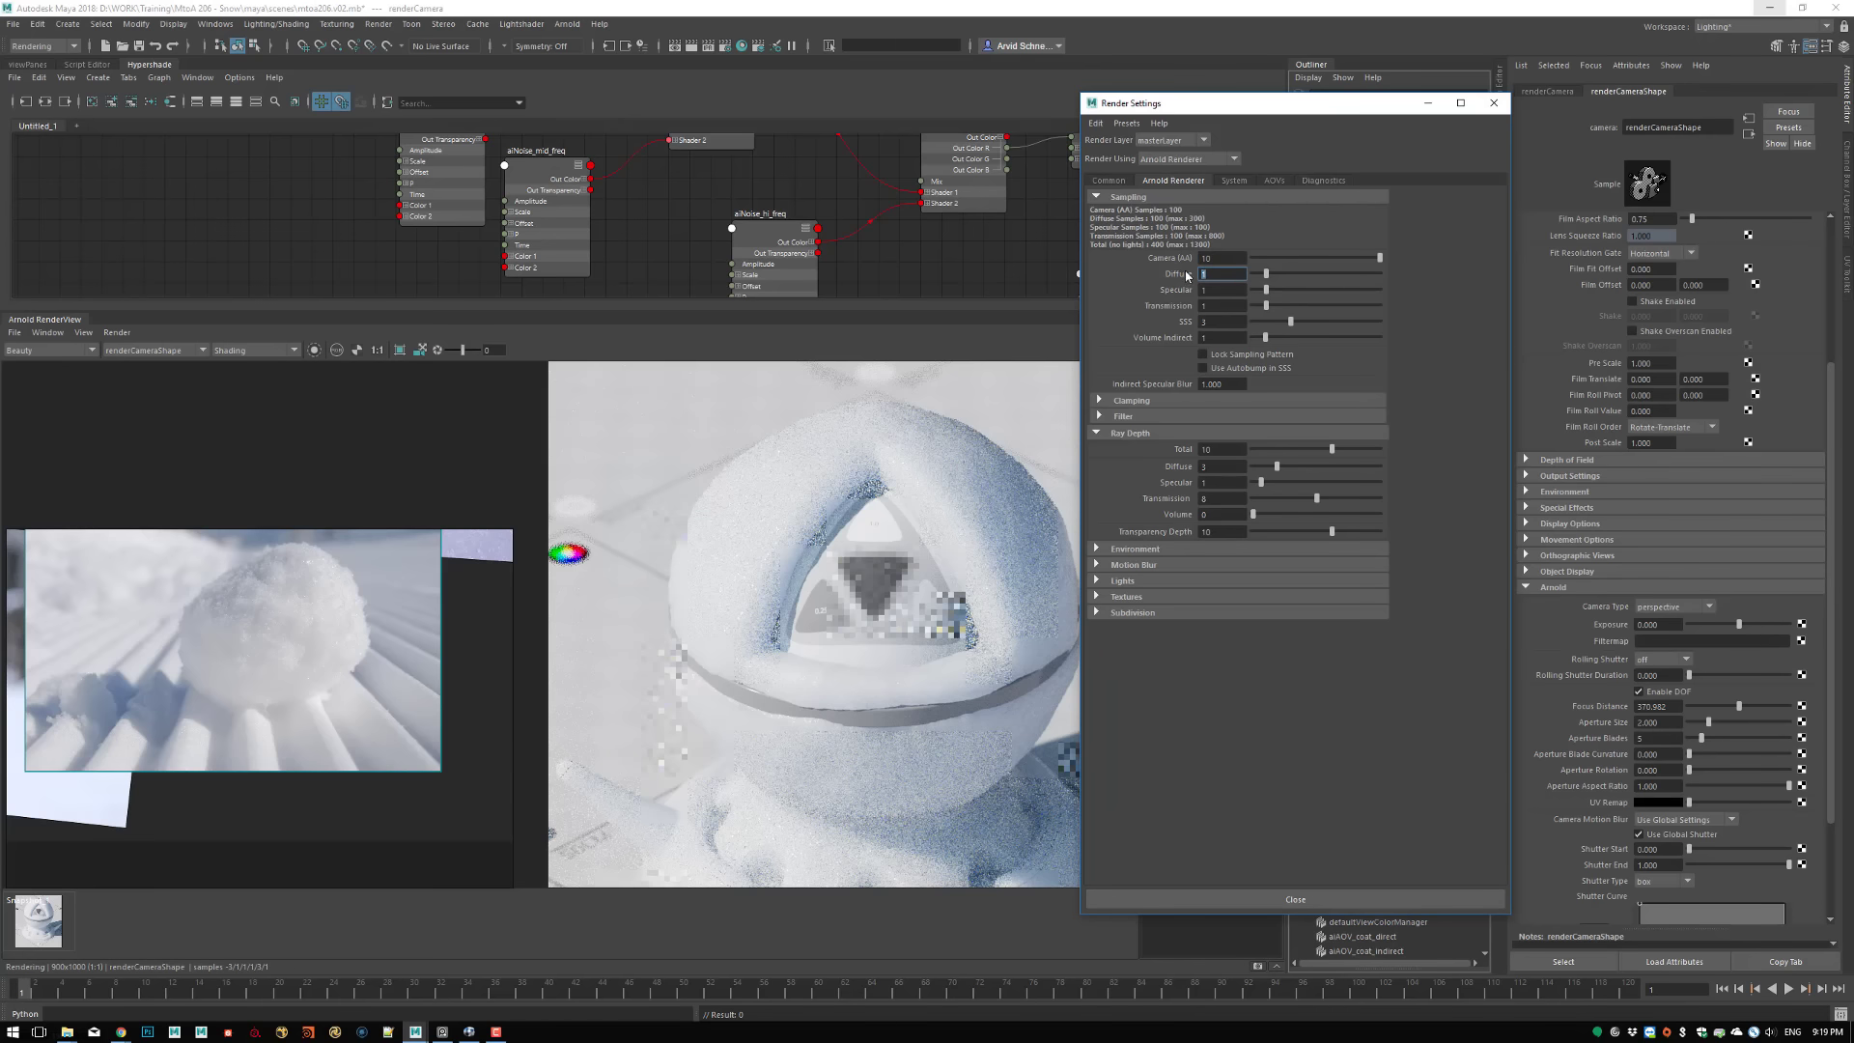
pyautogui.write('2')
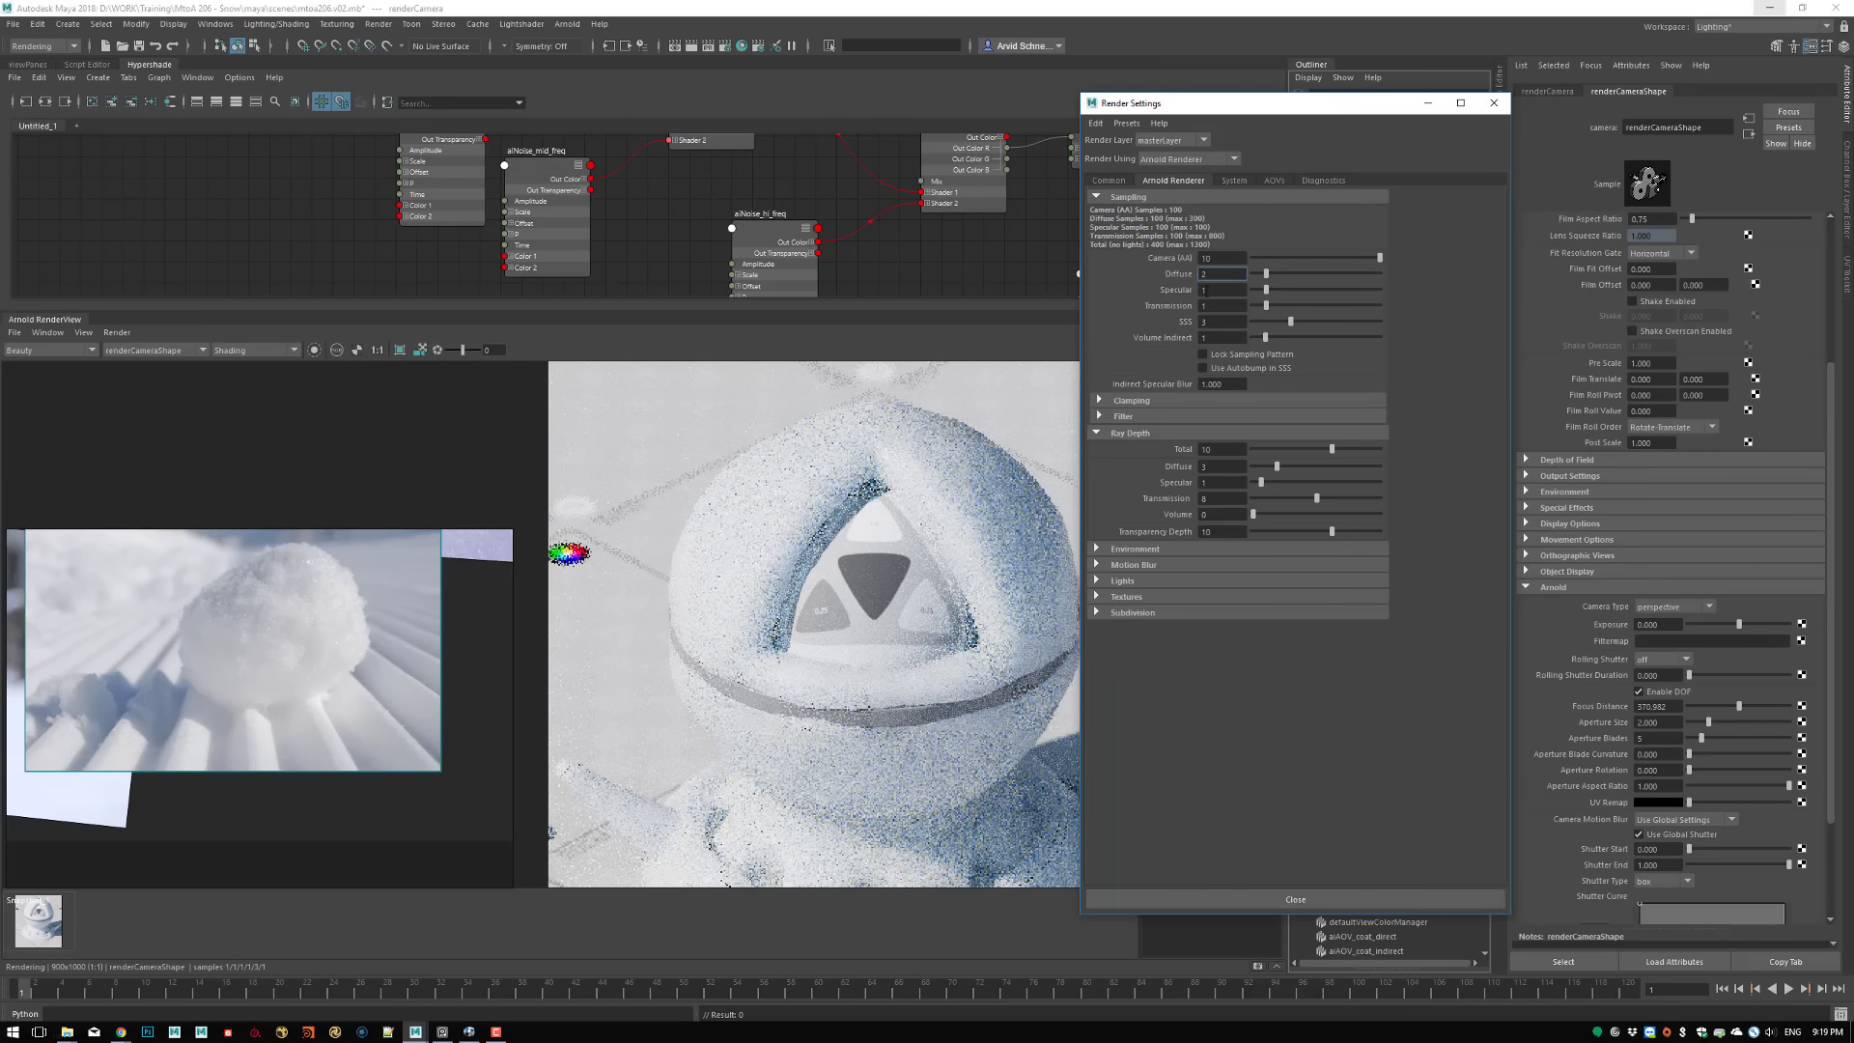
pyautogui.press('Tab')
pyautogui.write('2')
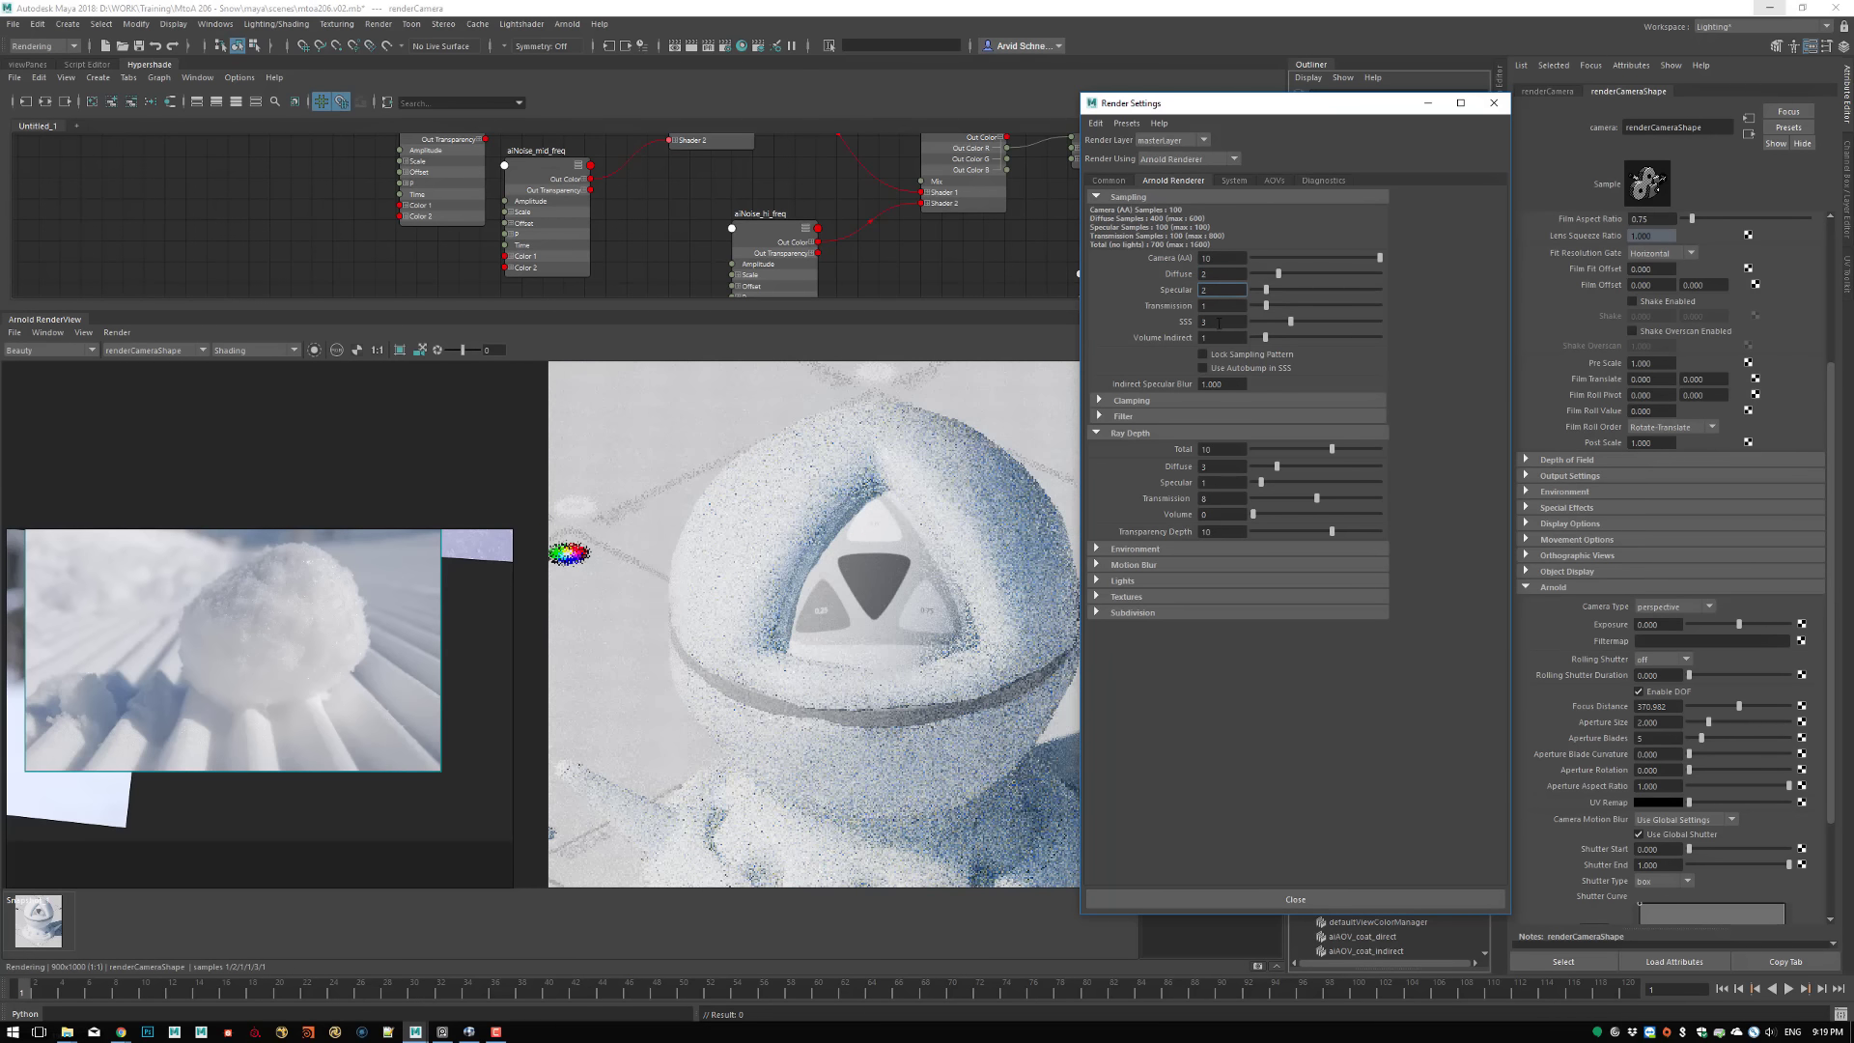
pyautogui.click(1180, 321)
pyautogui.write('4')
pyautogui.press('Return')
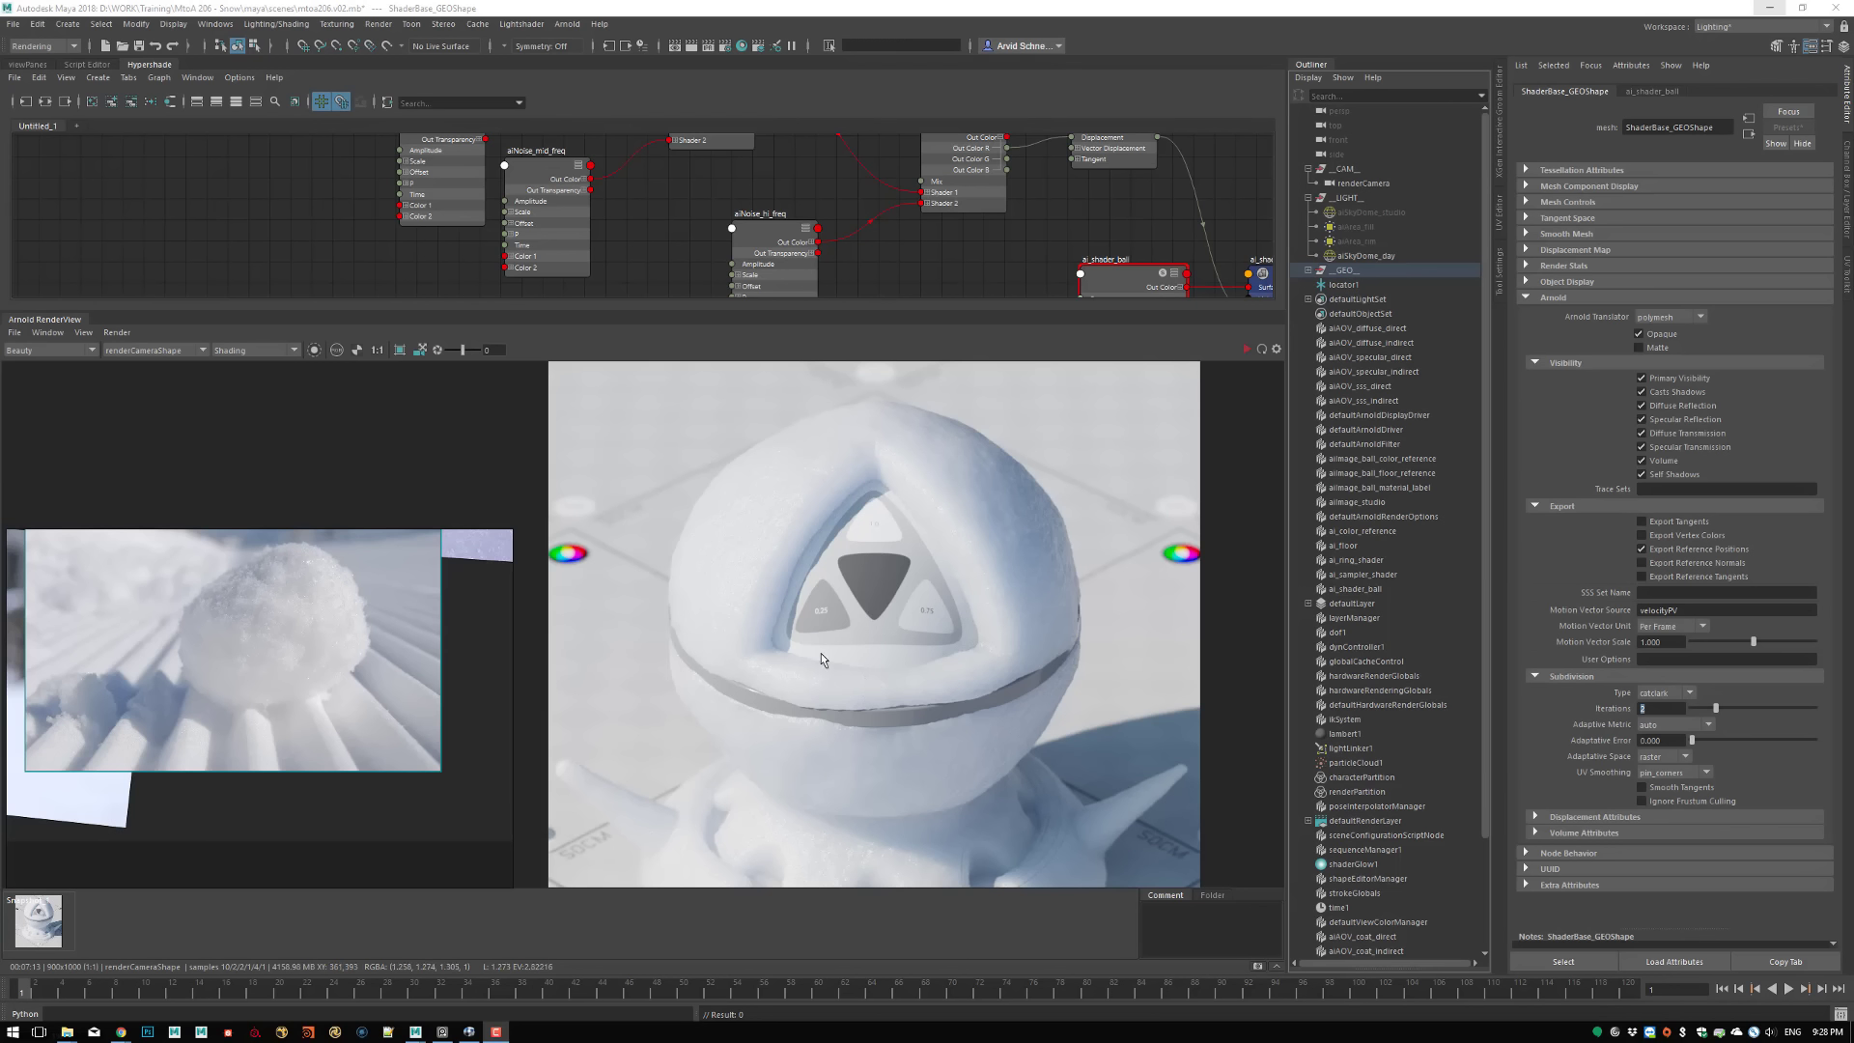
# Examine the finished high-sample render up close, from the snowy base to the ball's surface around the triangular opening
pyautogui.click(379, 349)
pyautogui.keyDown('alt'); pyautogui.moveTo(670, 532); pyautogui.dragTo(849, 491, button='middle'); pyautogui.keyUp('alt')
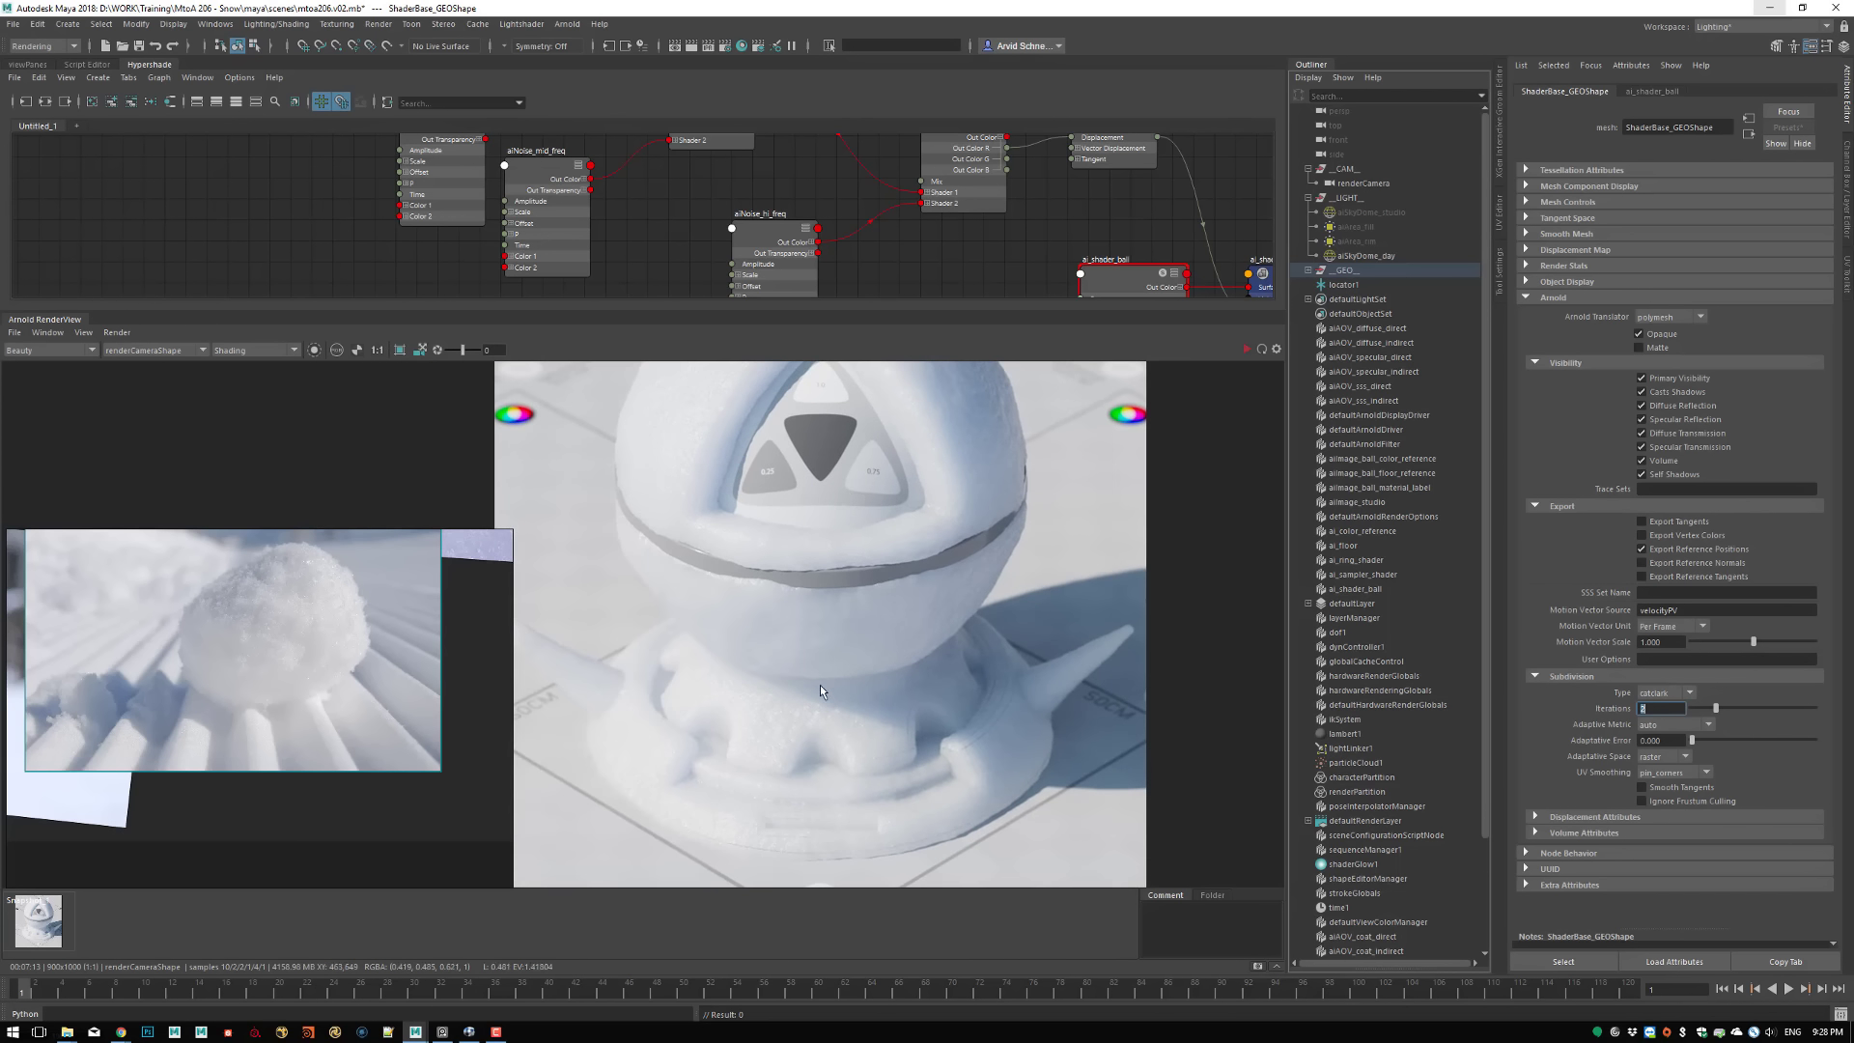
pyautogui.keyDown('alt'); pyautogui.moveTo(695, 736); pyautogui.dragTo(1017, 712, button='right'); pyautogui.keyUp('alt')
pyautogui.keyDown('alt'); pyautogui.moveTo(1017, 710); pyautogui.dragTo(1011, 566, button='middle'); pyautogui.keyUp('alt')
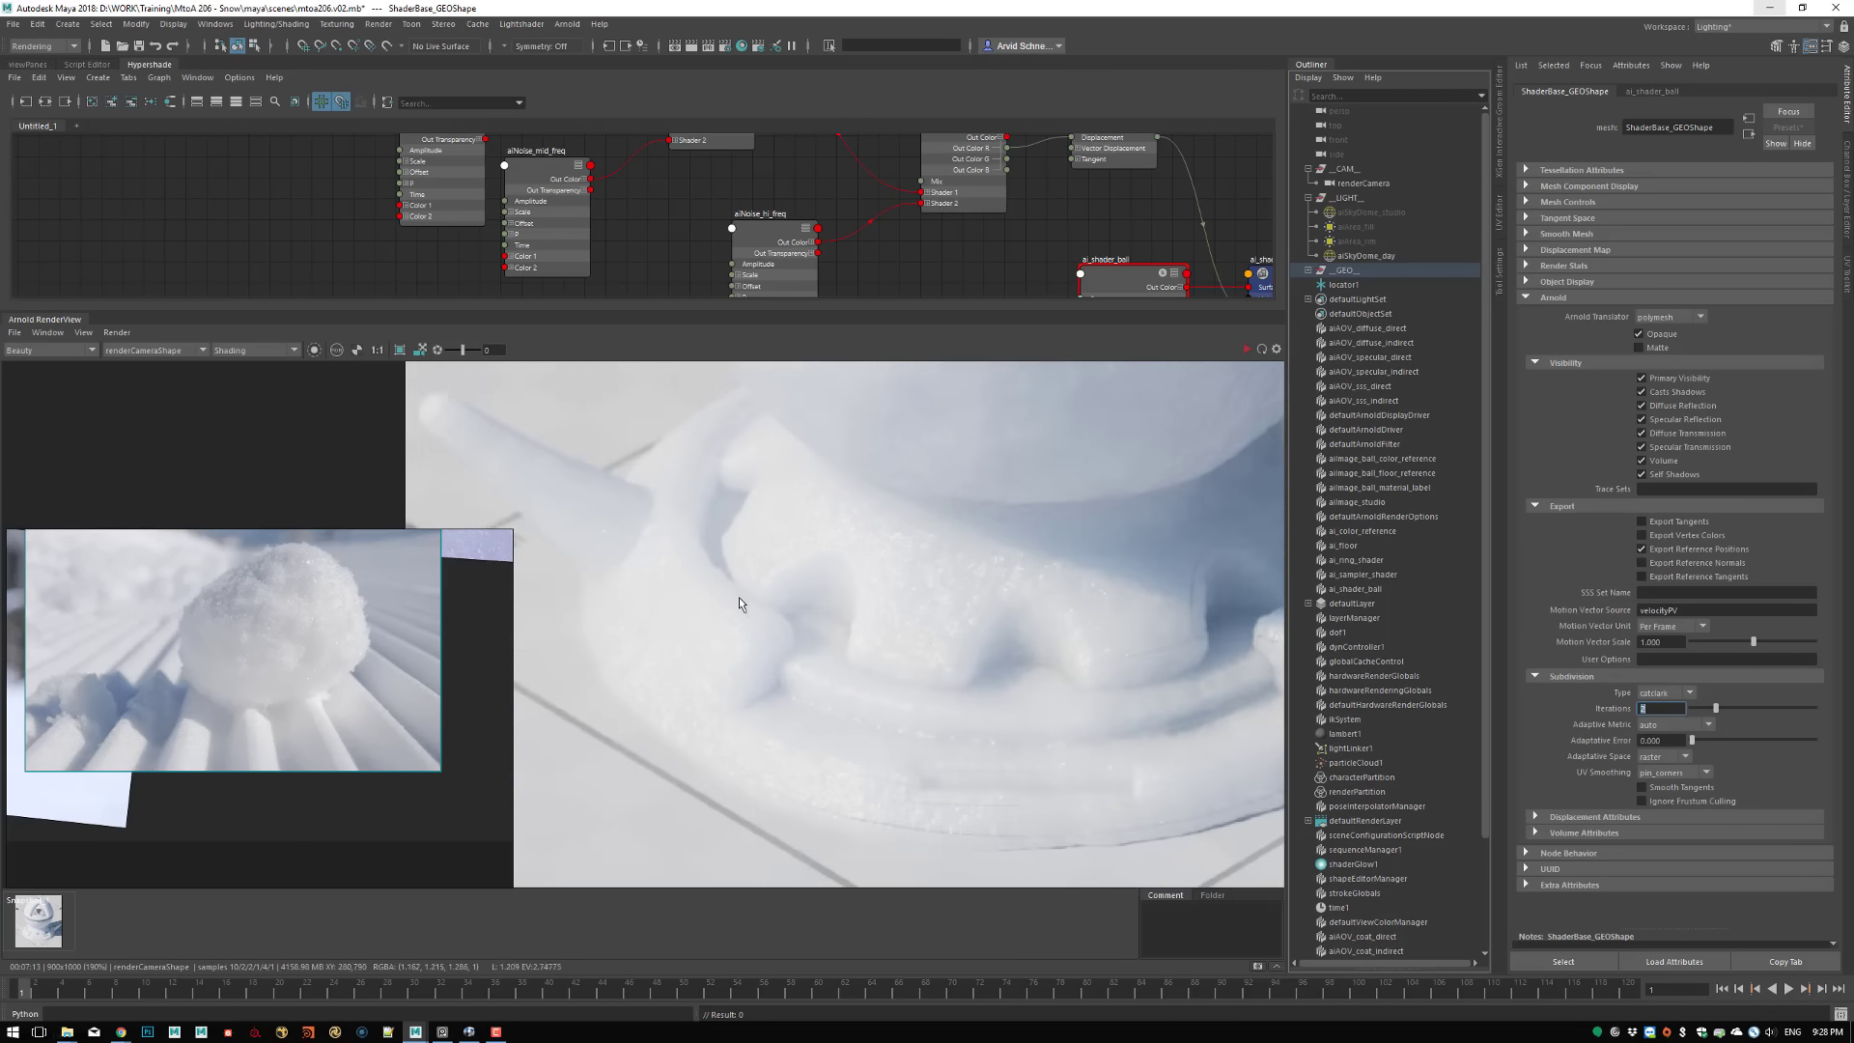
pyautogui.keyDown('alt'); pyautogui.moveTo(738, 596); pyautogui.dragTo(970, 670, button='middle'); pyautogui.keyUp('alt')
pyautogui.keyDown('alt'); pyautogui.moveTo(1030, 611); pyautogui.dragTo(935, 778, button='middle'); pyautogui.keyUp('alt')
pyautogui.keyDown('alt'); pyautogui.moveTo(957, 637); pyautogui.dragTo(878, 782, button='middle'); pyautogui.keyUp('alt')
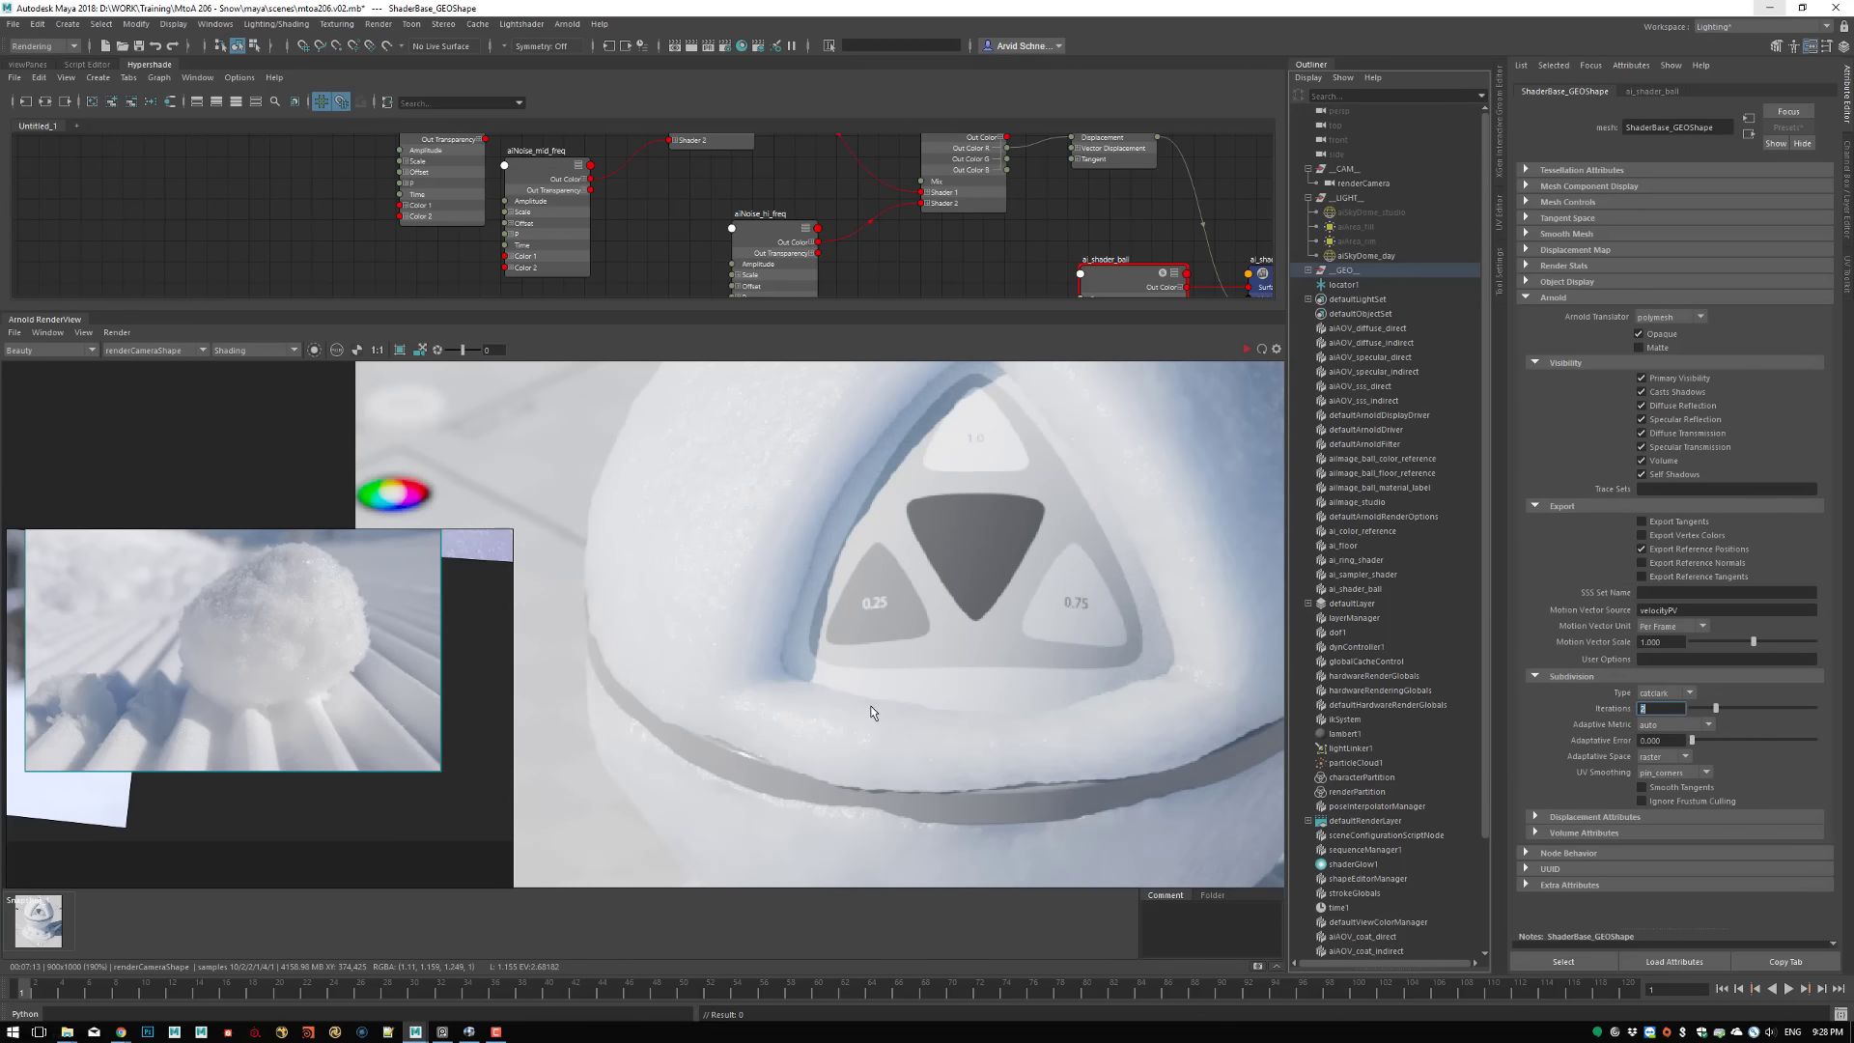
pyautogui.keyDown('alt'); pyautogui.moveTo(938, 569); pyautogui.dragTo(863, 781, button='middle'); pyautogui.keyUp('alt')
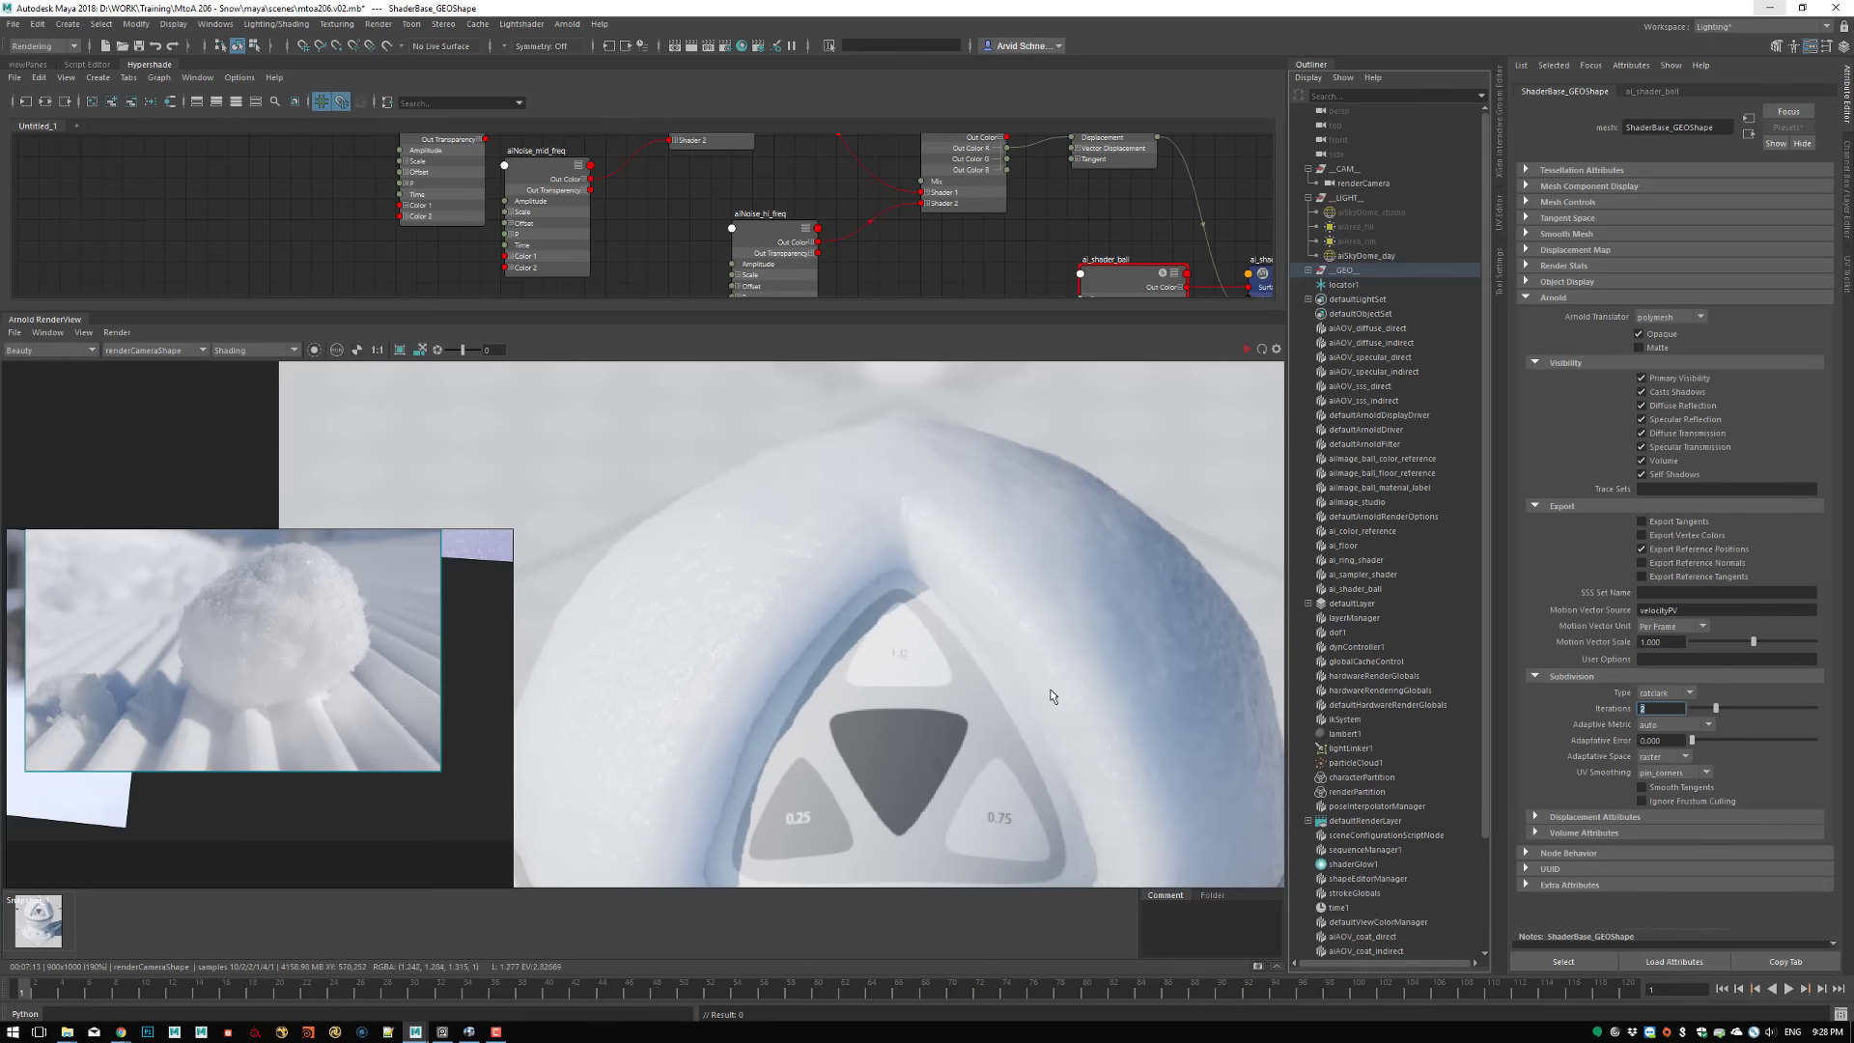
pyautogui.keyDown('alt'); pyautogui.moveTo(1075, 700); pyautogui.dragTo(1007, 590, button='middle'); pyautogui.keyUp('alt')
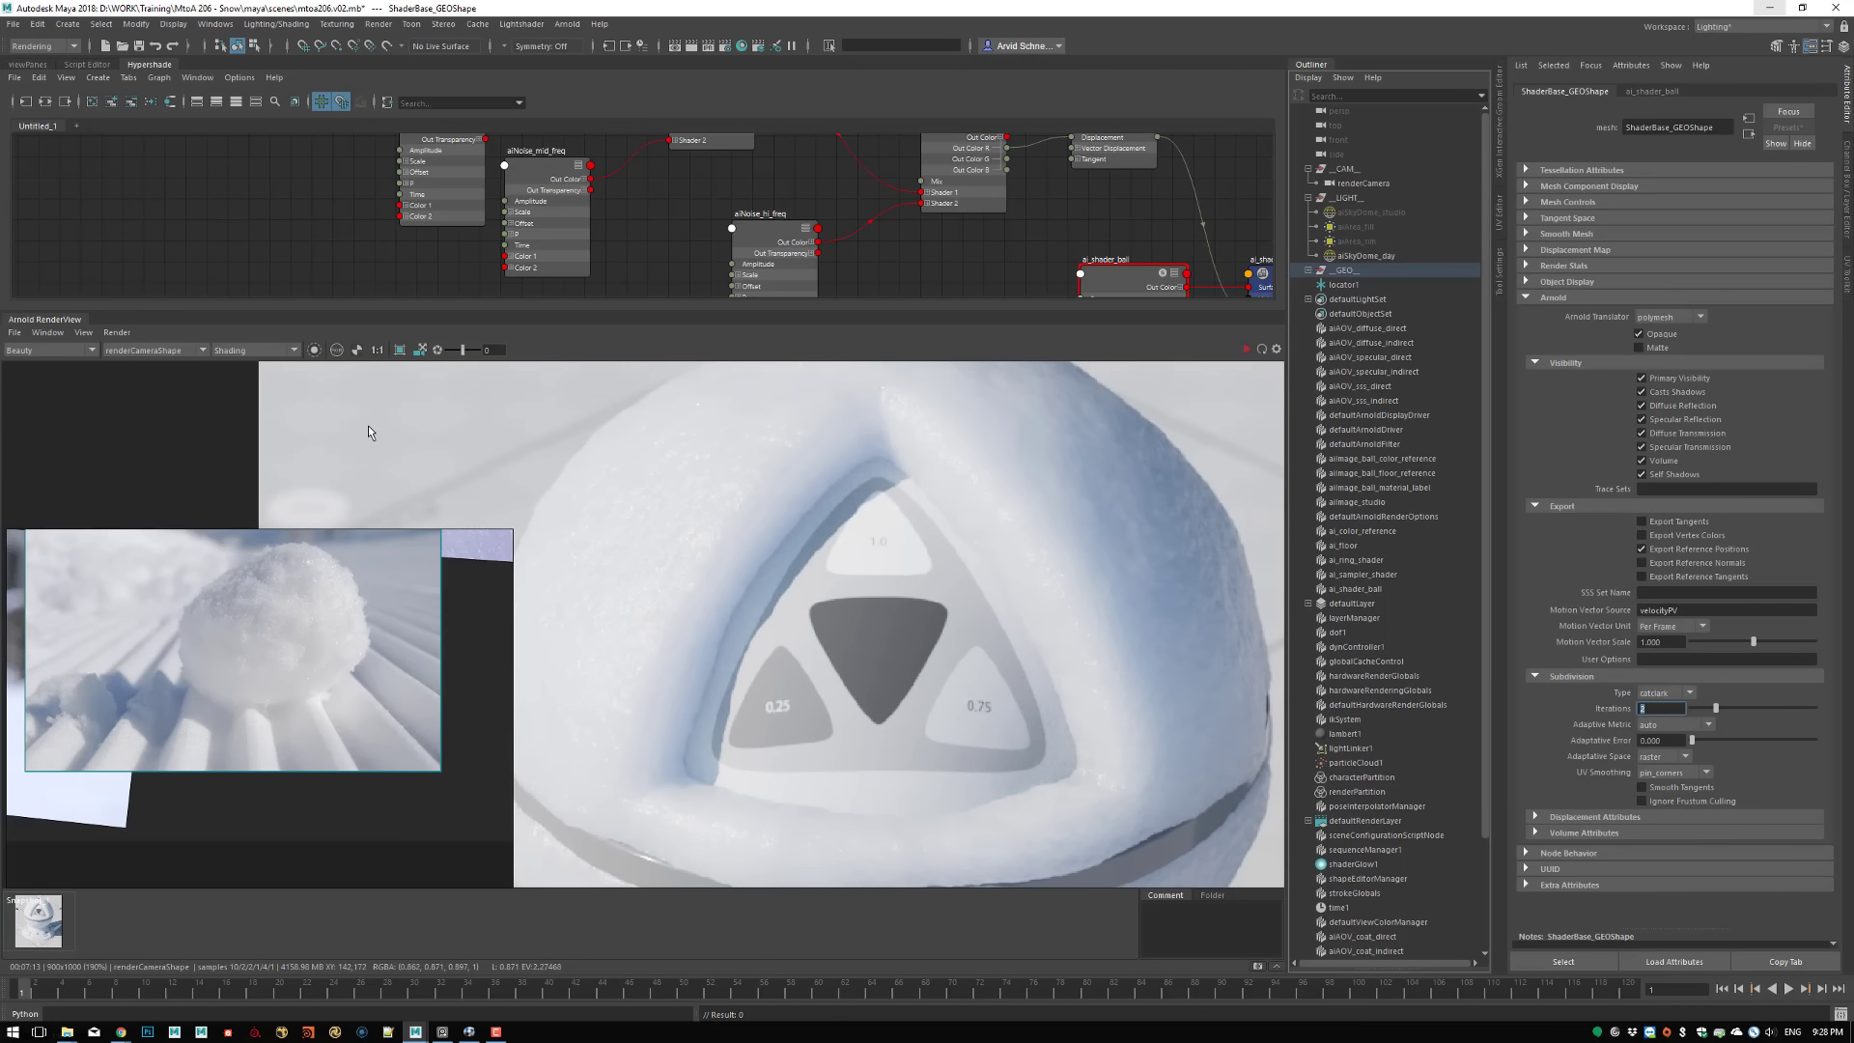
pyautogui.moveTo(973, 540)
pyautogui.keyDown('alt'); pyautogui.mouseDown(button='right')
pyautogui.moveTo(896, 622)
pyautogui.moveTo(996, 551)
pyautogui.mouseUp(button='right'); pyautogui.keyUp('alt')
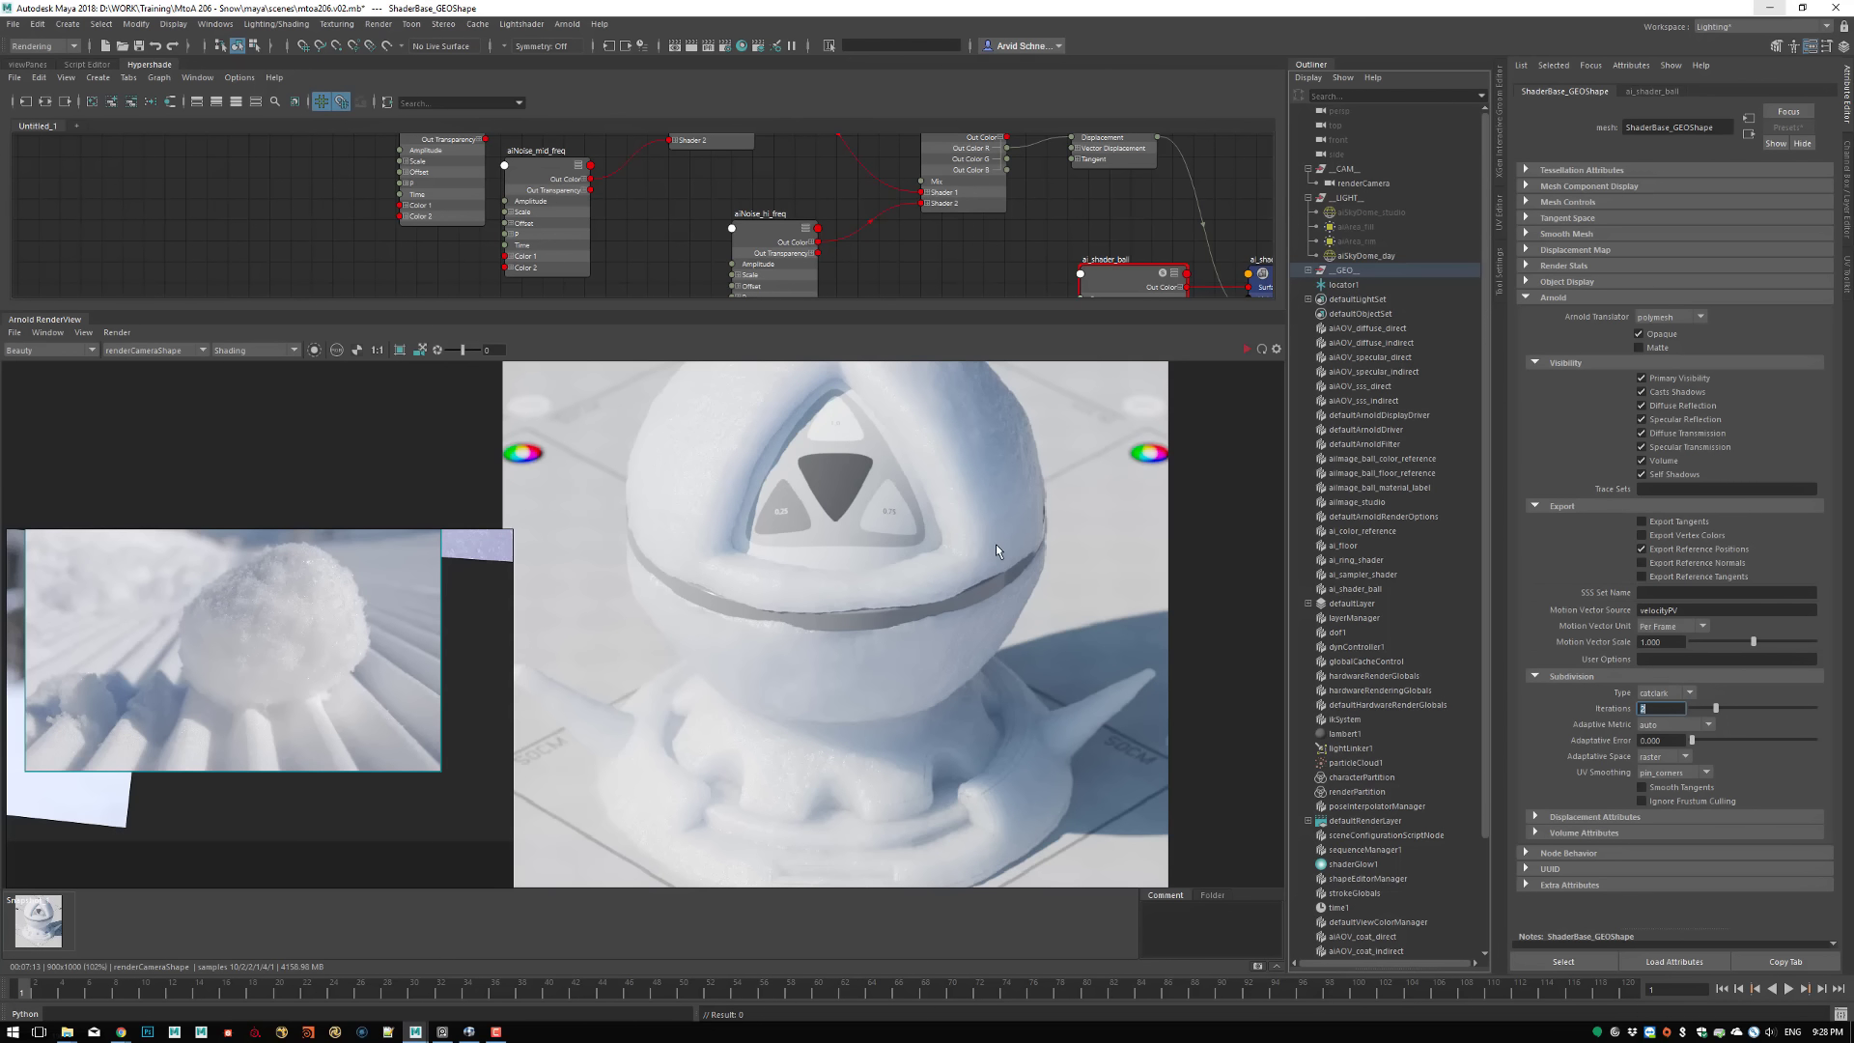
pyautogui.moveTo(812, 568); pyautogui.dragTo(910, 630, button='middle')
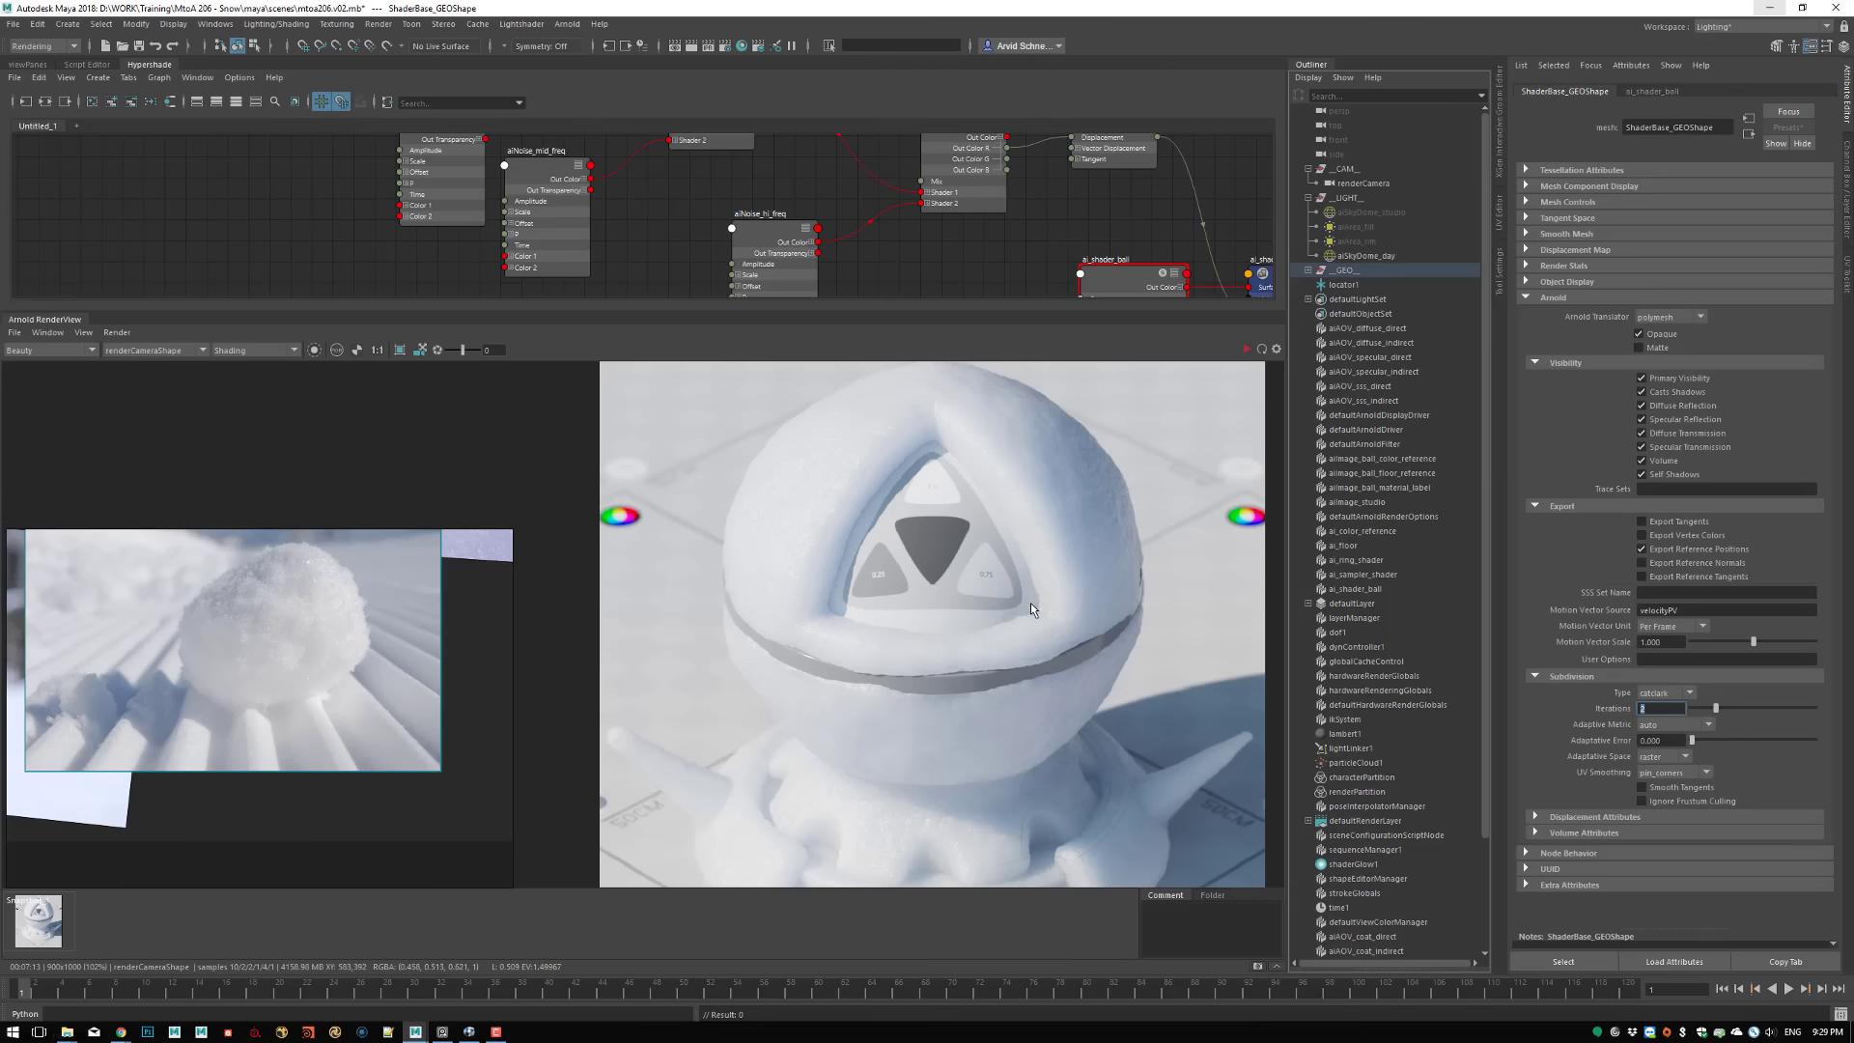
pyautogui.scroll(2, 964, 524)
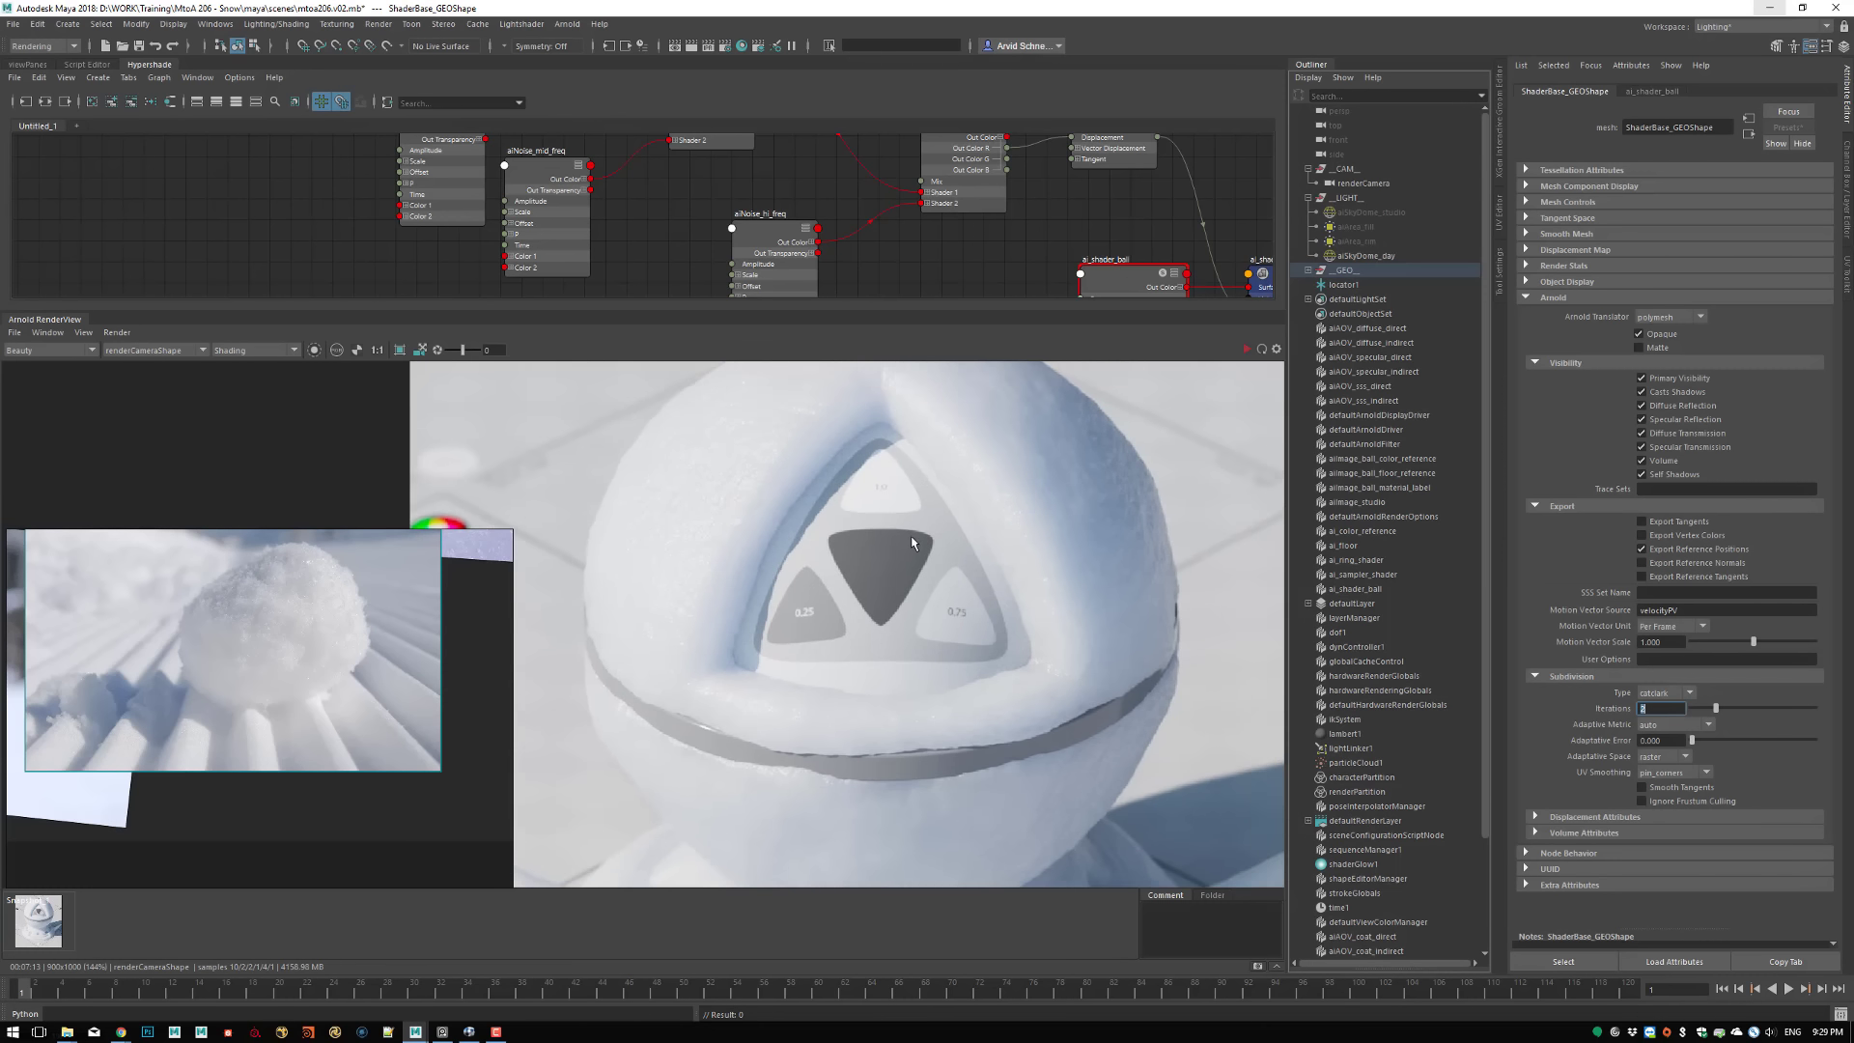